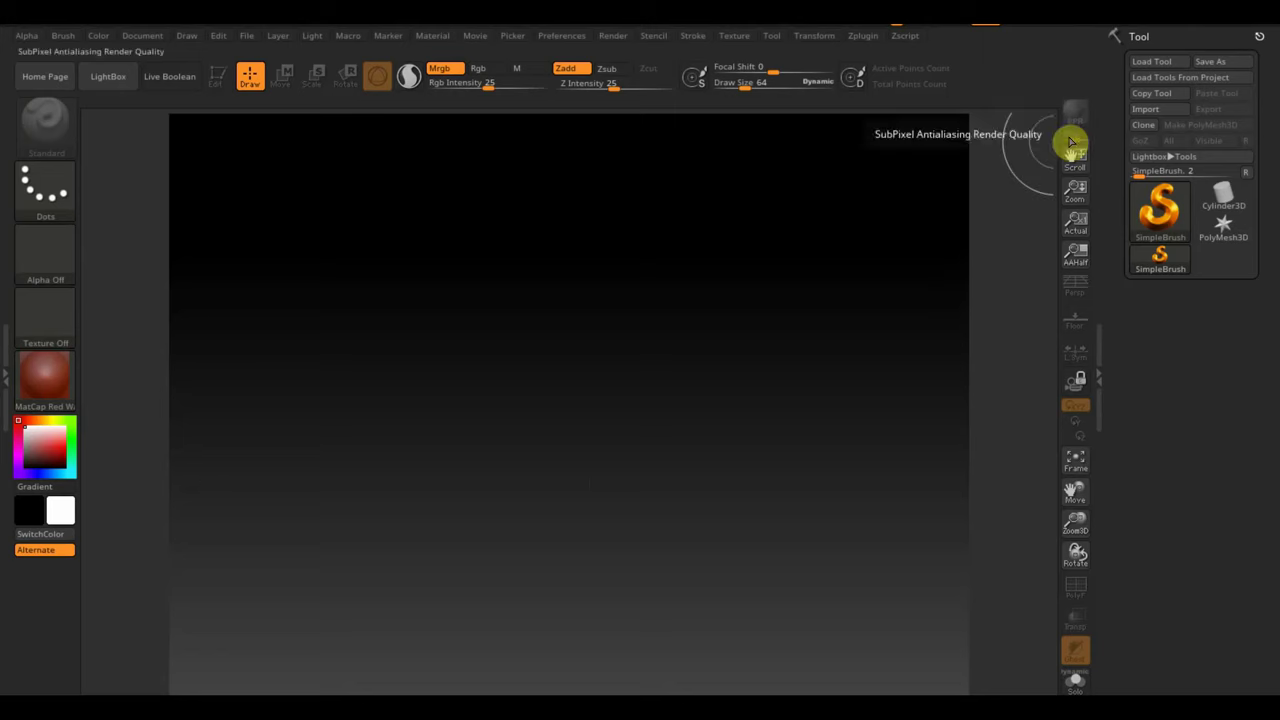
# - Import the jordan head mesh from the Desktop as the active tool
pyautogui.click(1150, 112)
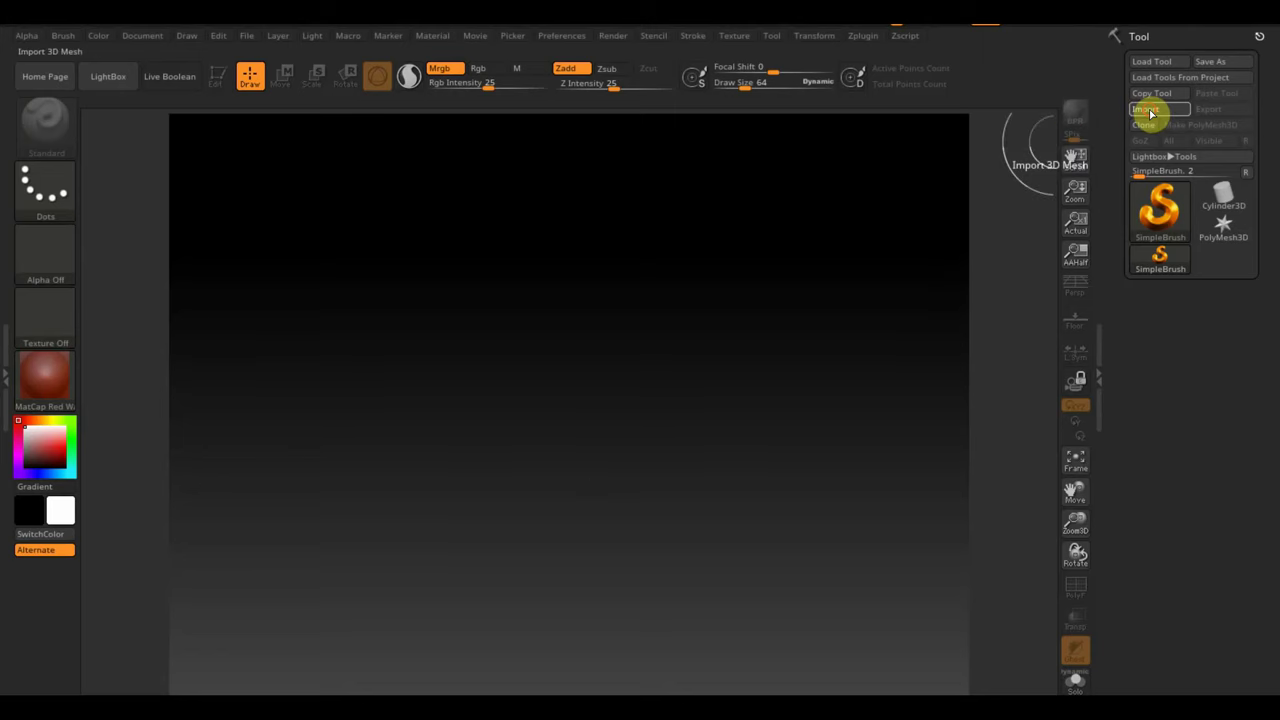
pyautogui.click(84, 277)
pyautogui.doubleClick(568, 245)
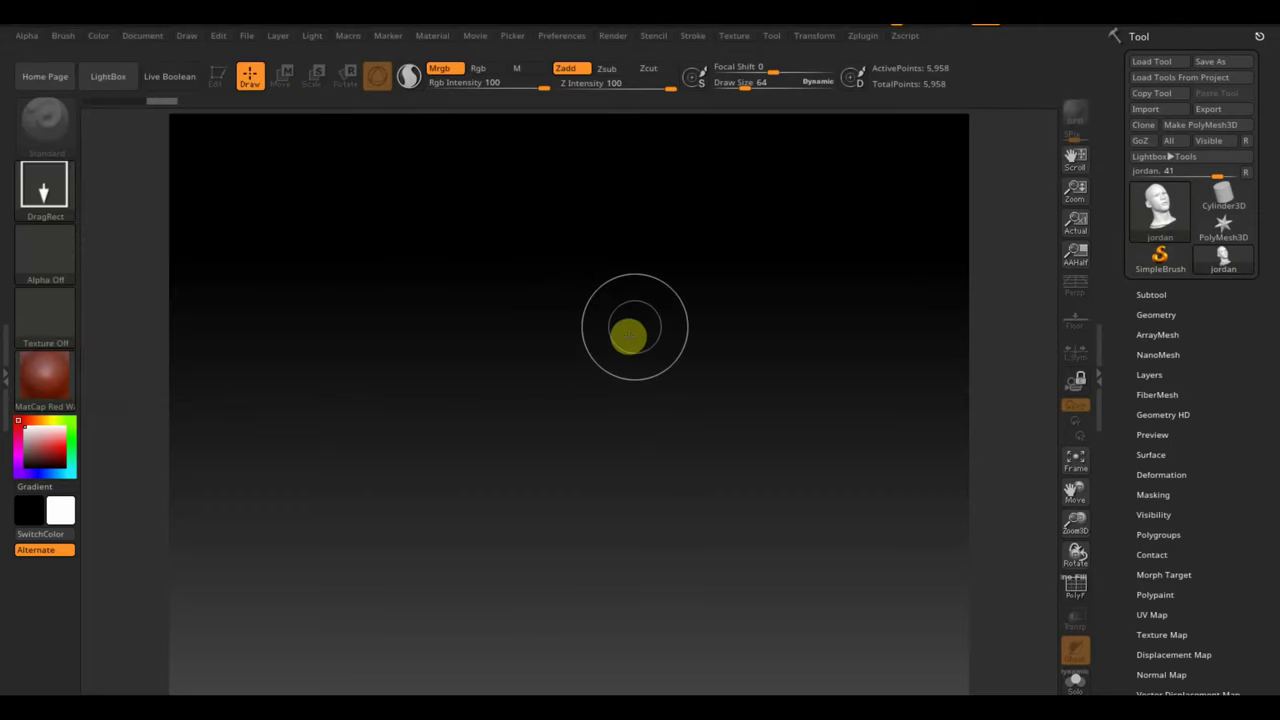
# - Draw the jordan head on the canvas in Edit mode, shift it left, enable Floor, and resize it
pyautogui.moveTo(634, 326); pyautogui.dragTo(720, 420)
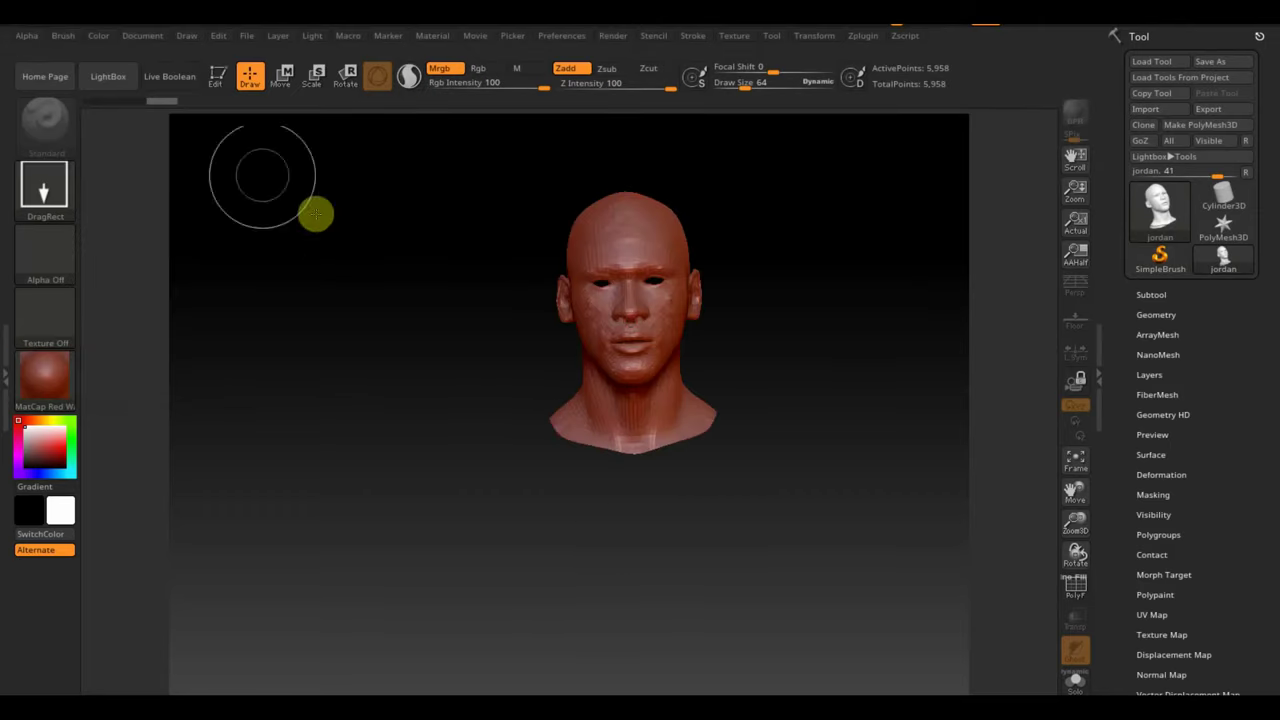
pyautogui.click(217, 76)
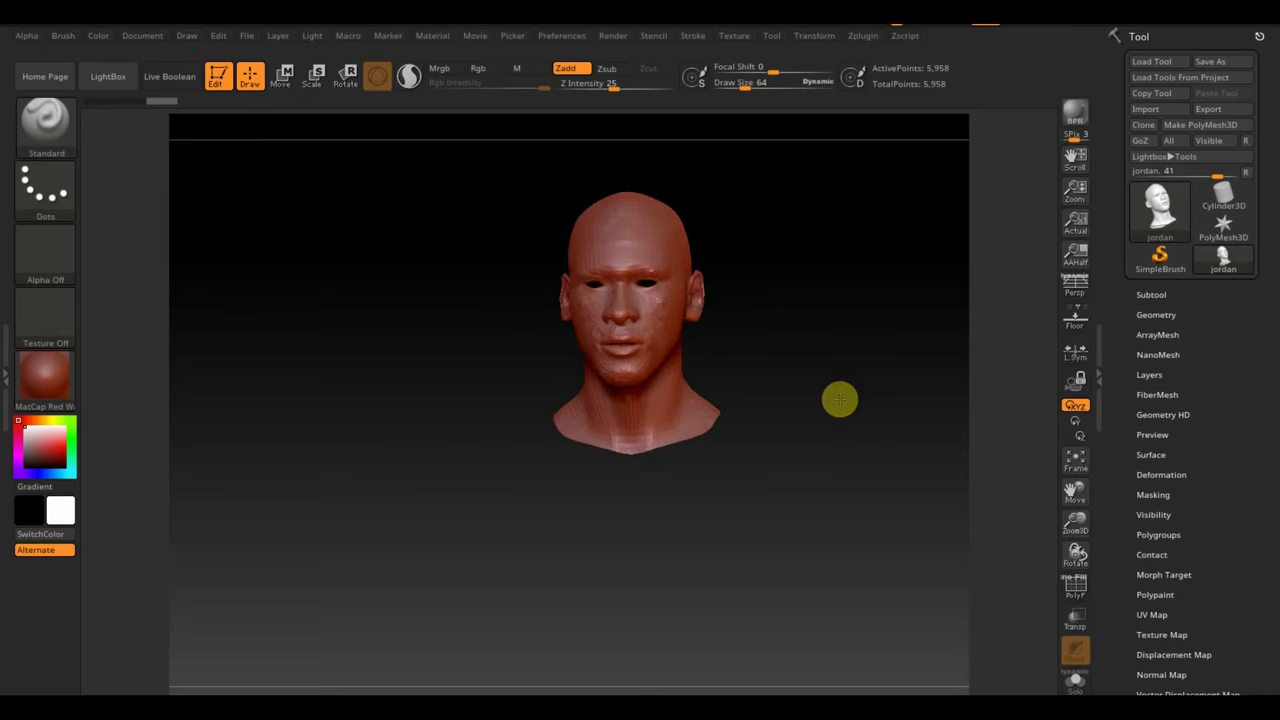
pyautogui.moveTo(868, 391)
pyautogui.keyDown('alt'); pyautogui.mouseDown()
pyautogui.moveTo(797, 397)
pyautogui.moveTo(803, 406)
pyautogui.mouseUp(); pyautogui.keyUp('alt')
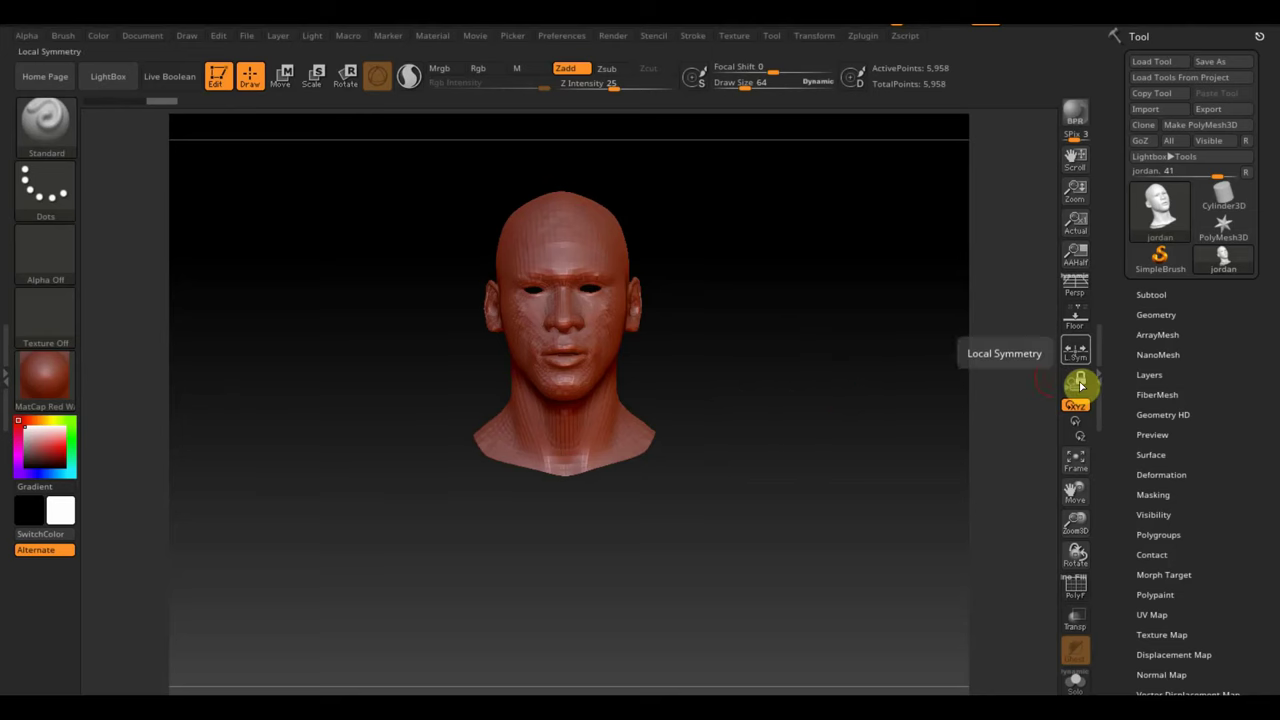
pyautogui.click(1080, 332)
pyautogui.keyDown('alt'); pyautogui.moveTo(826, 469); pyautogui.dragTo(777, 340); pyautogui.keyUp('alt')
pyautogui.click(283, 80)
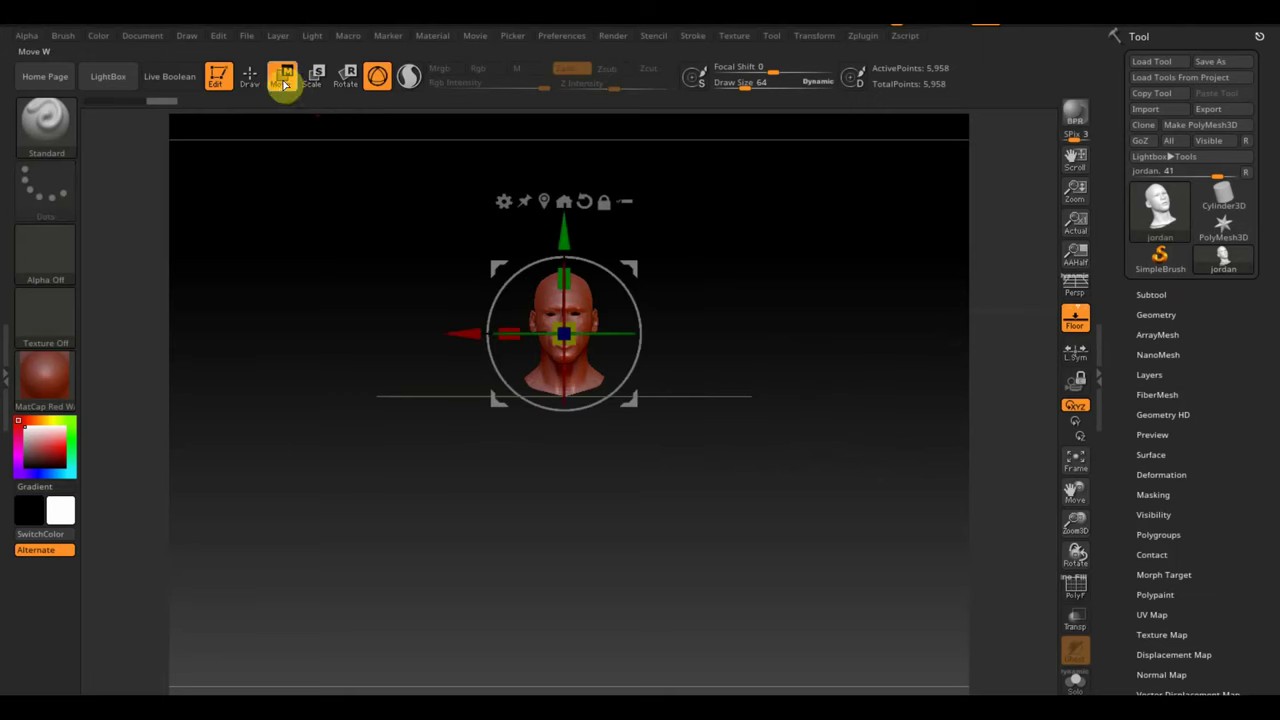
pyautogui.moveTo(564, 333)
pyautogui.mouseDown()
pyautogui.moveTo(562, 318)
pyautogui.moveTo(591, 329)
pyautogui.mouseUp()
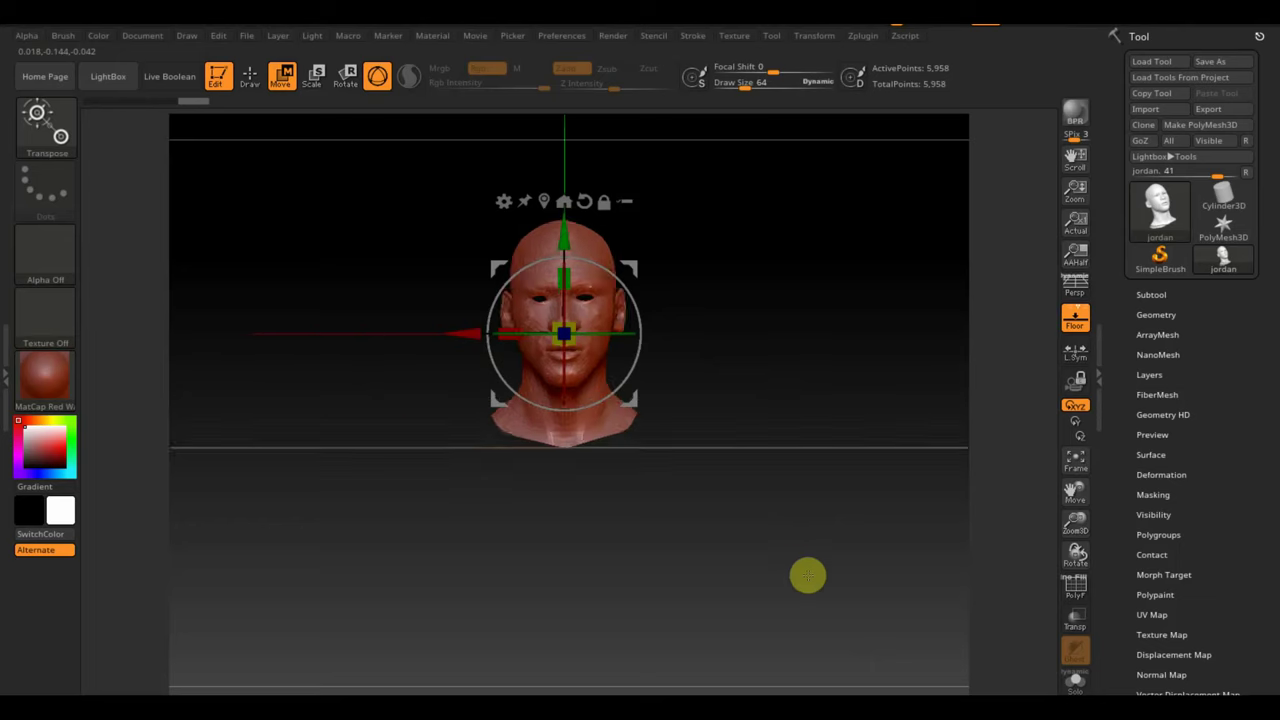
# - Duplicate the head as subtool jordan1, return to Draw mode, and bring up the brush library
pyautogui.click(1151, 294)
pyautogui.moveTo(1249, 677); pyautogui.dragTo(1270, 585)
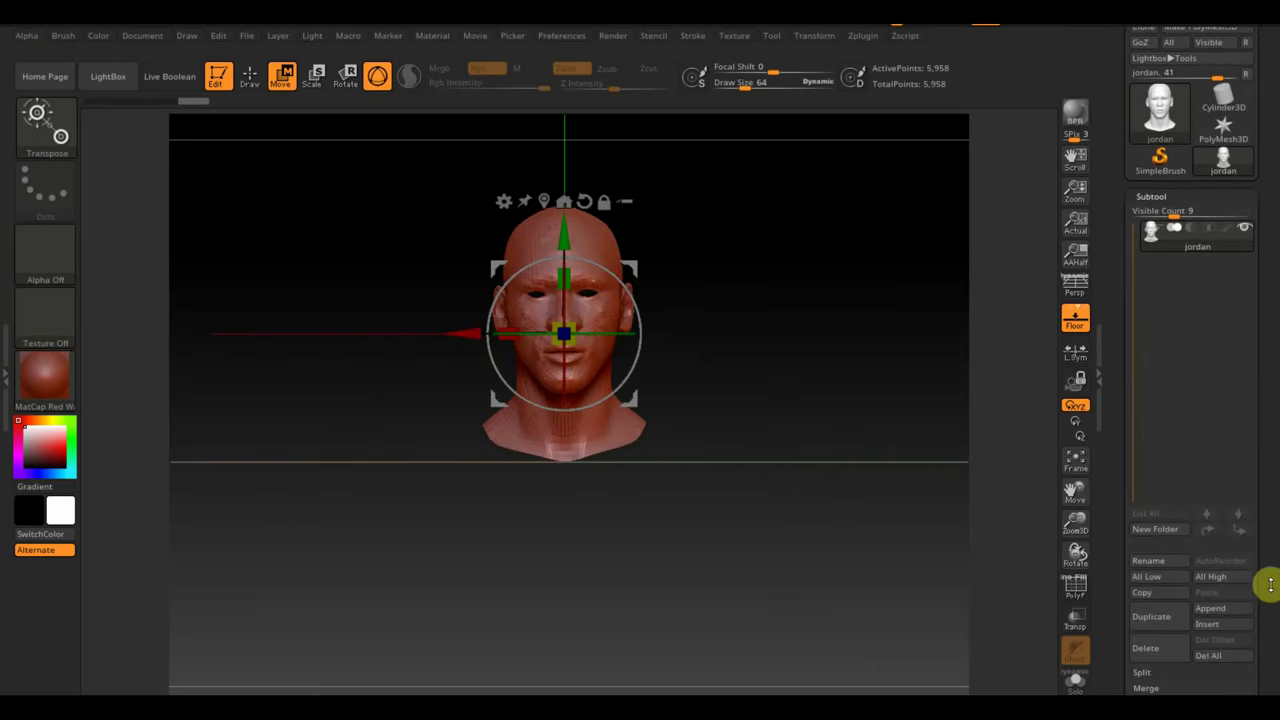
pyautogui.click(1151, 616)
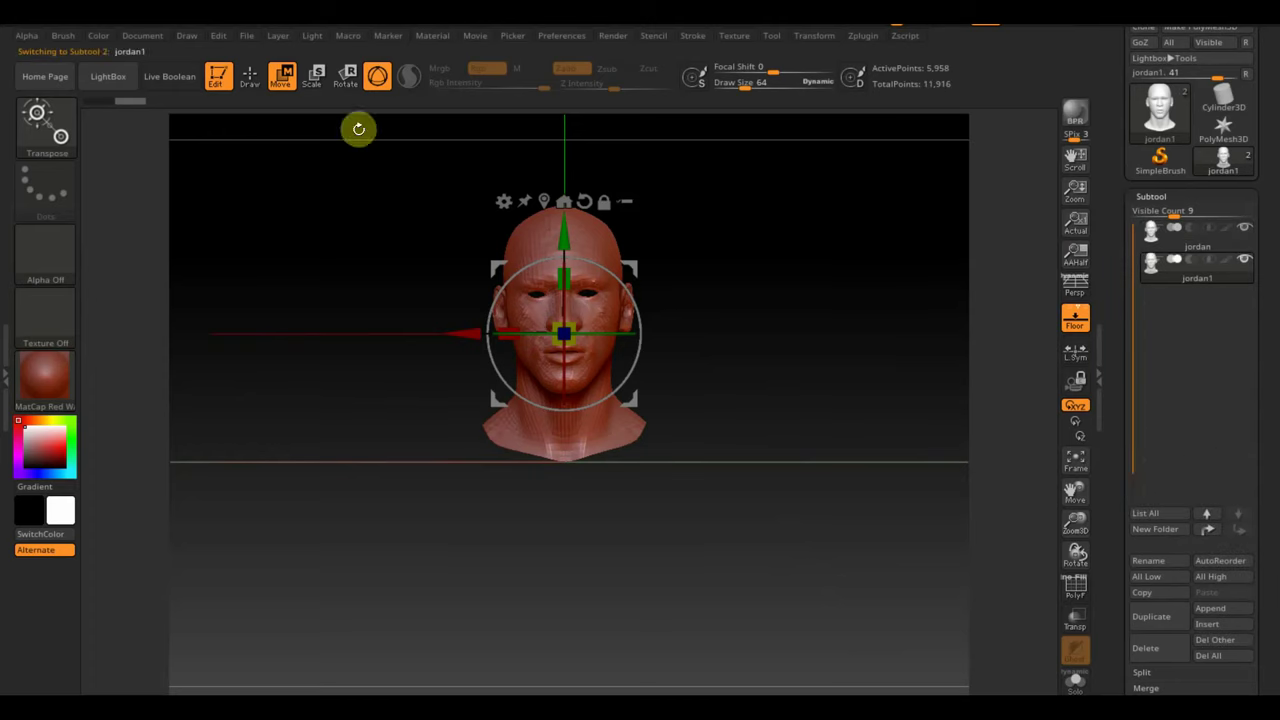
pyautogui.click(250, 75)
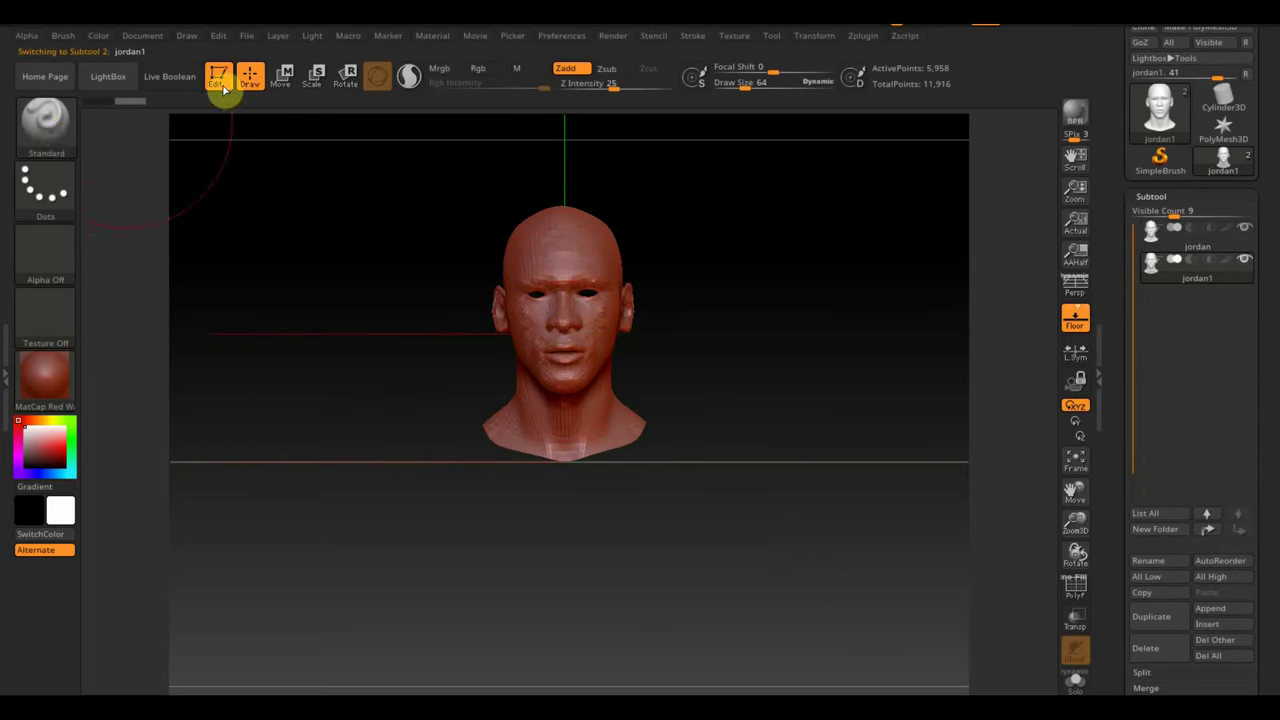
pyautogui.click(40, 135)
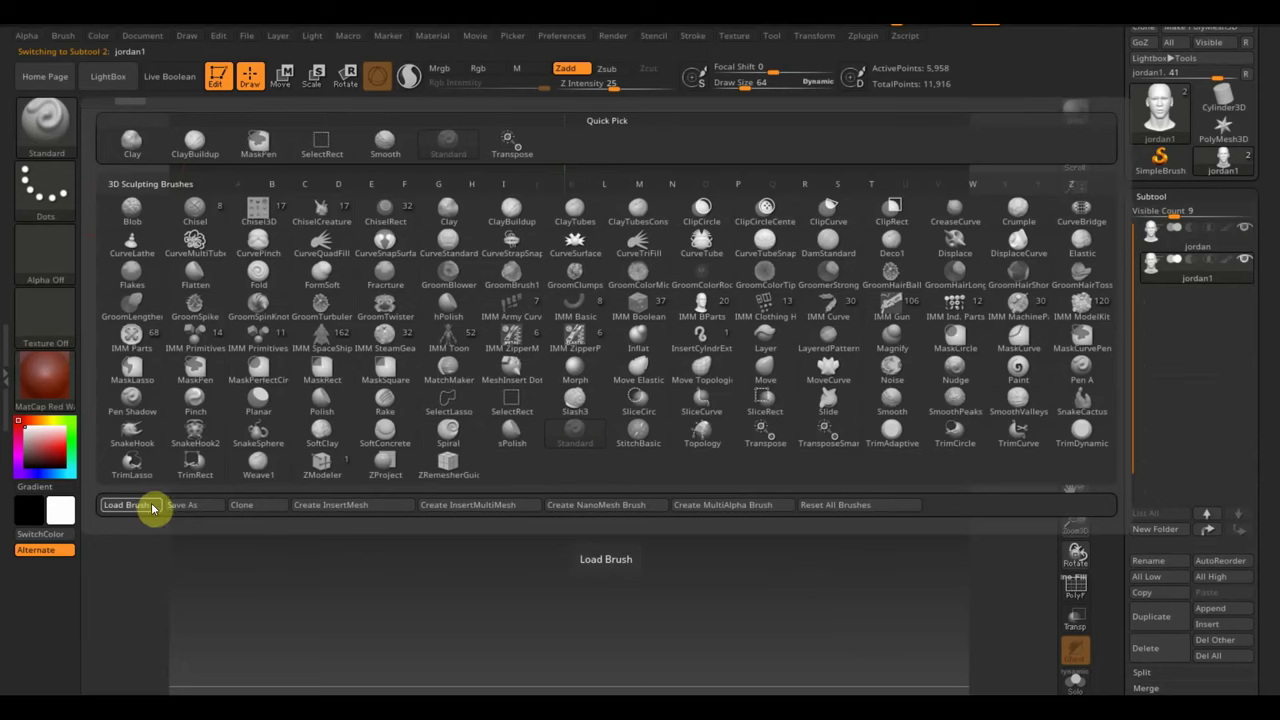
# - Load the InsertMesh_Болванки тел.zbp brush preset from the ВСЕ для SculptGL folder
pyautogui.click(152, 506)
pyautogui.doubleClick(575, 255)
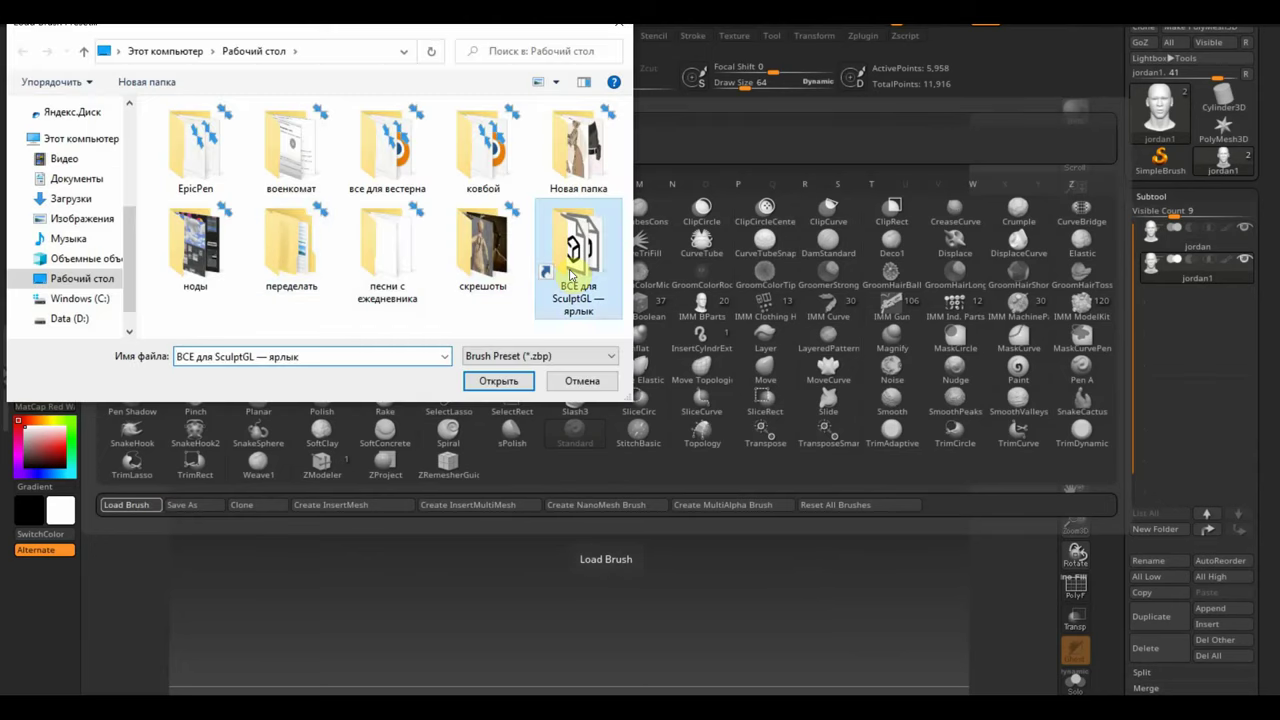
pyautogui.scroll(-3, 398, 240)
pyautogui.scroll(3, 398, 240)
pyautogui.scroll(-1, 398, 240)
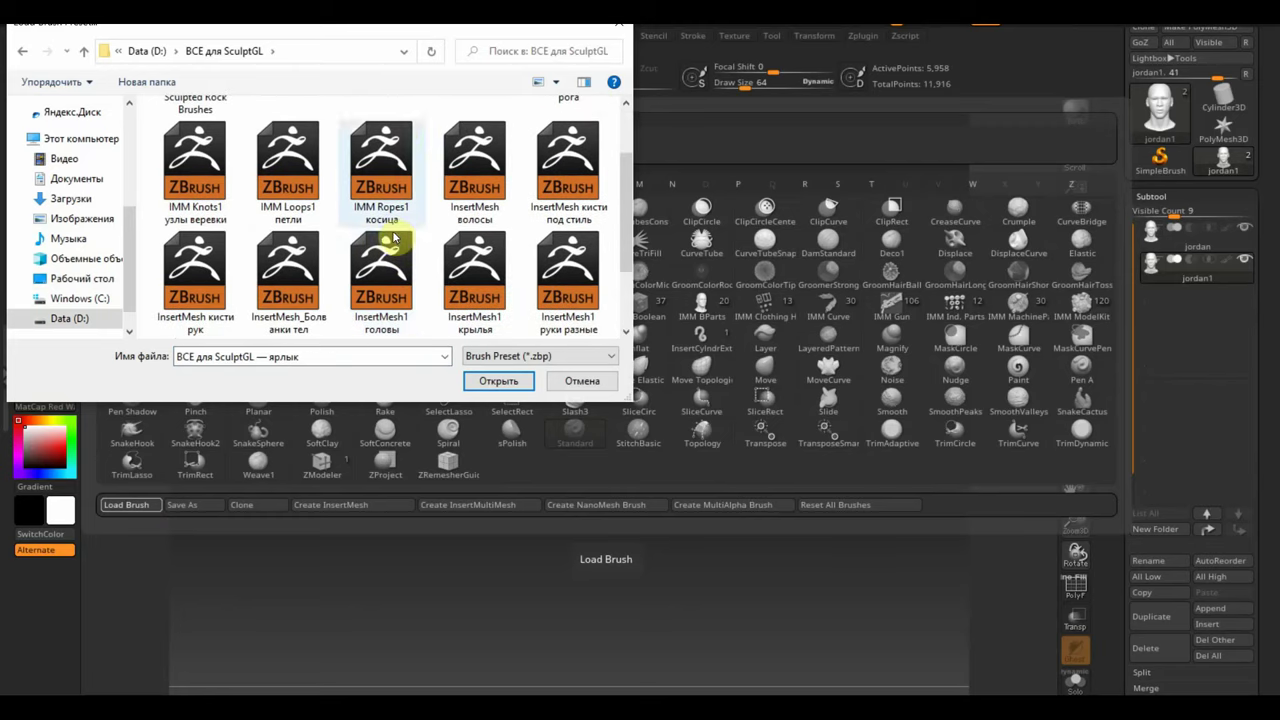
pyautogui.scroll(-1, 410, 215)
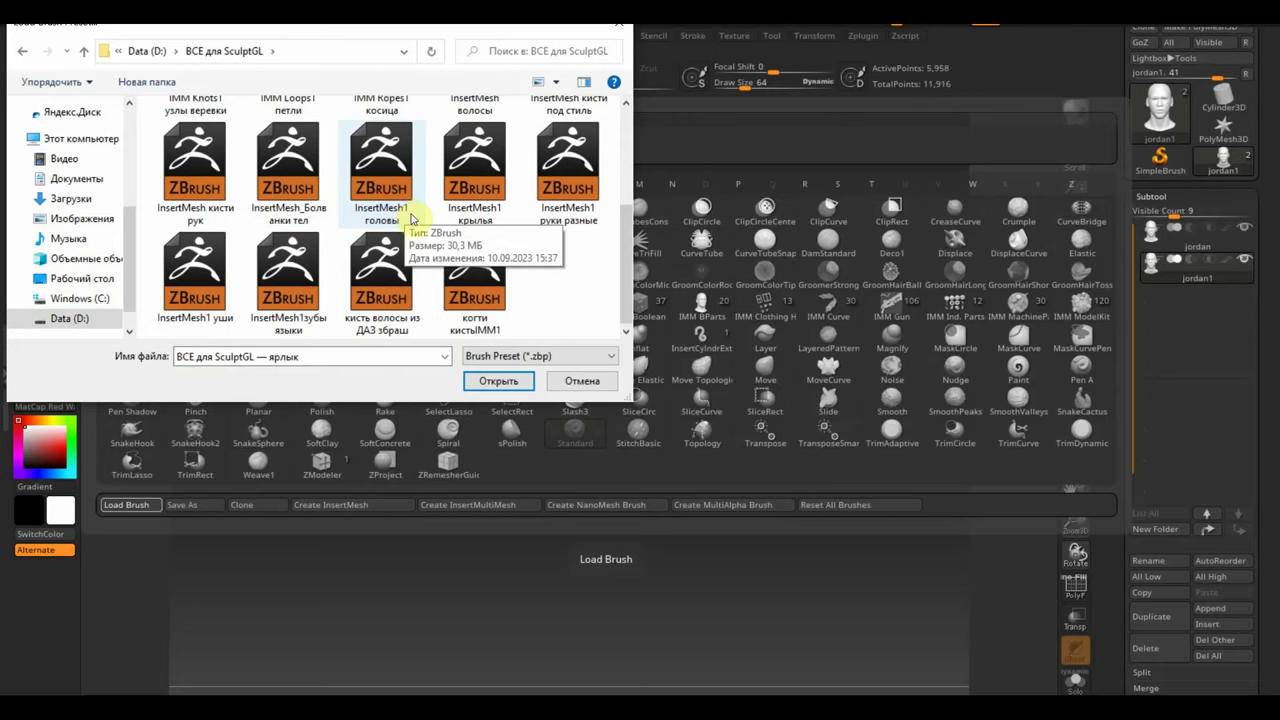
pyautogui.scroll(1, 411, 218)
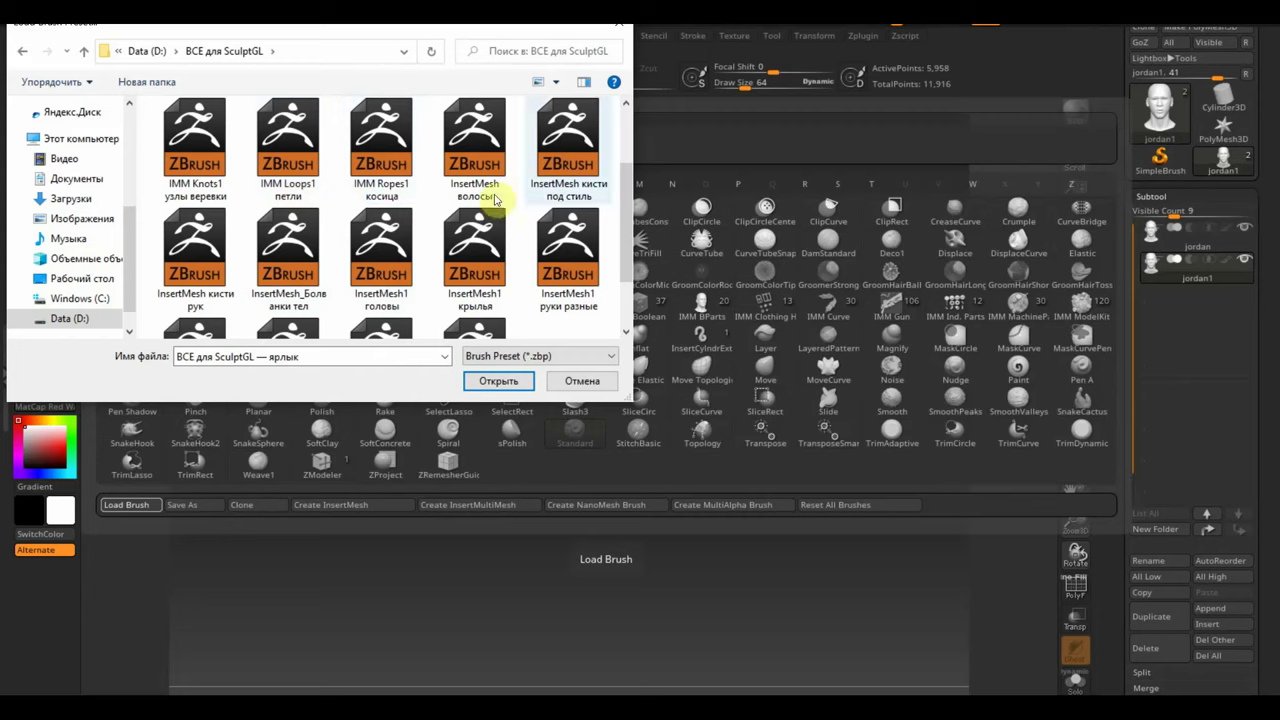
pyautogui.scroll(-2, 580, 200)
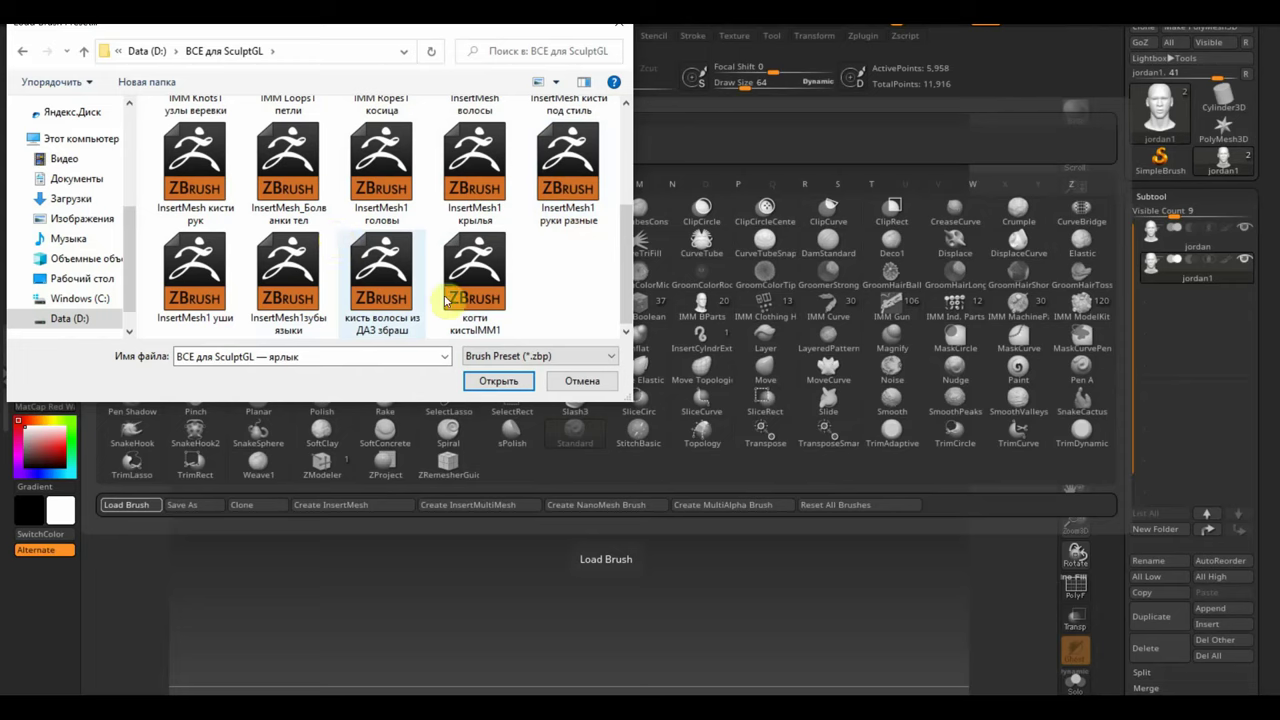
pyautogui.scroll(2, 470, 280)
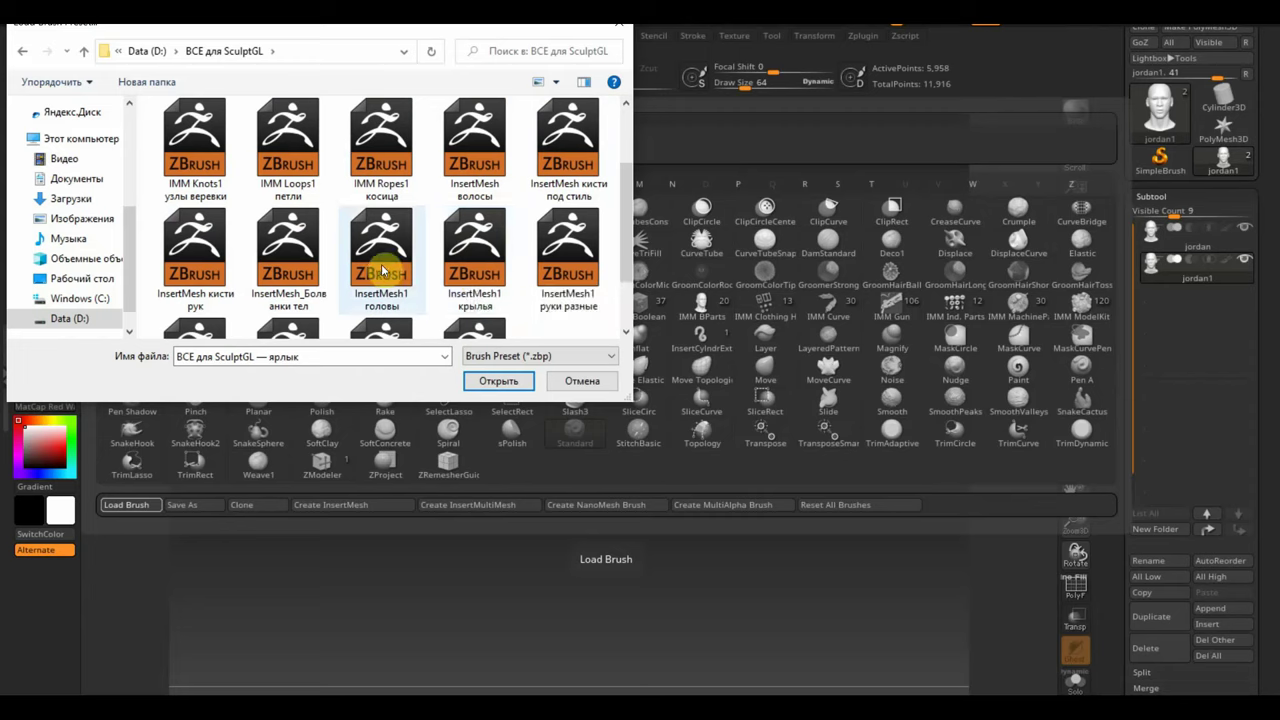
pyautogui.click(292, 271)
pyautogui.doubleClick(292, 271)
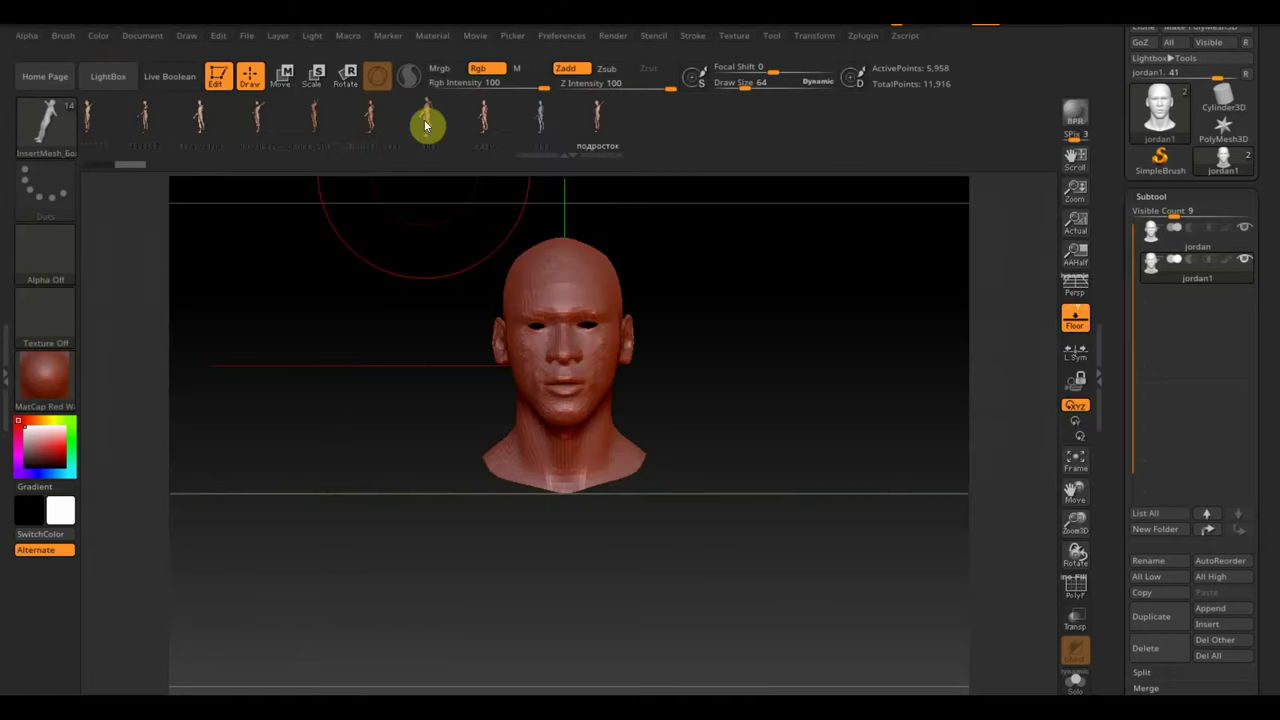
# - Insert the качек body blank at the head's chin, then swap it for the male адам pose
pyautogui.click(428, 128)
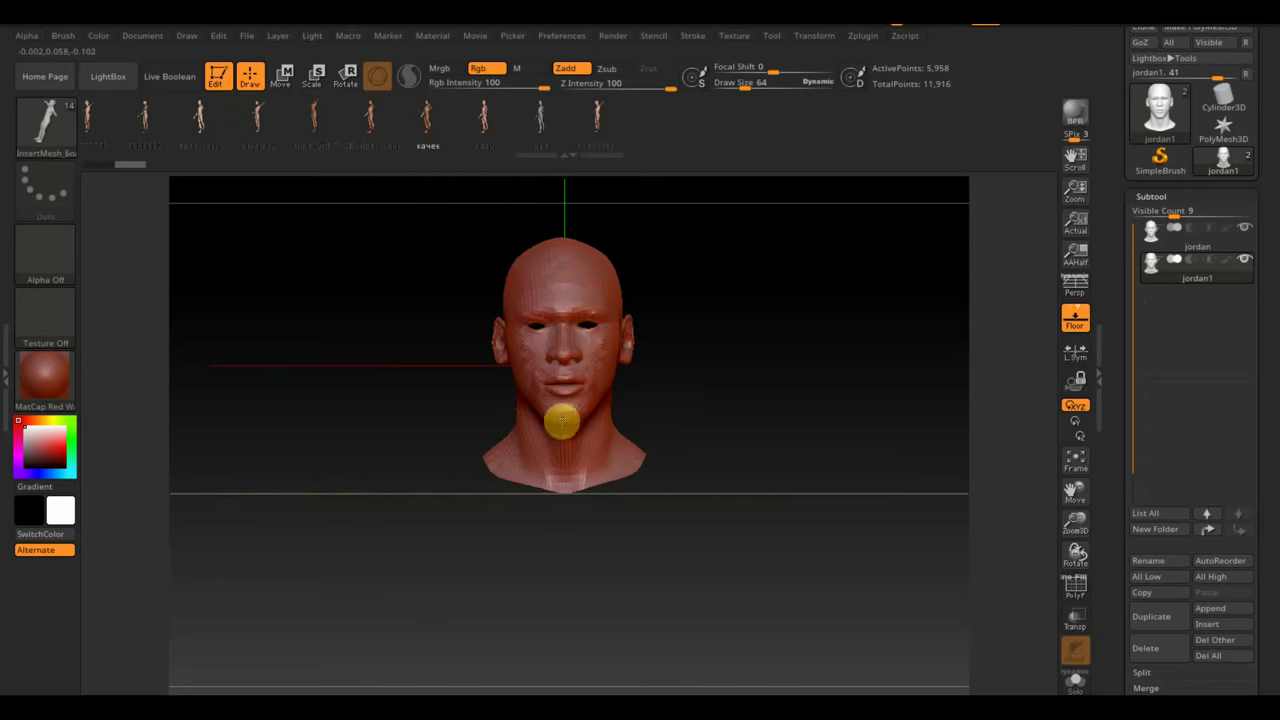
pyautogui.moveTo(562, 422)
pyautogui.mouseDown()
pyautogui.moveTo(571, 590)
pyautogui.moveTo(687, 537)
pyautogui.moveTo(766, 466)
pyautogui.moveTo(771, 493)
pyautogui.moveTo(743, 463)
pyautogui.moveTo(694, 457)
pyautogui.moveTo(688, 492)
pyautogui.moveTo(746, 497)
pyautogui.moveTo(700, 514)
pyautogui.mouseUp()
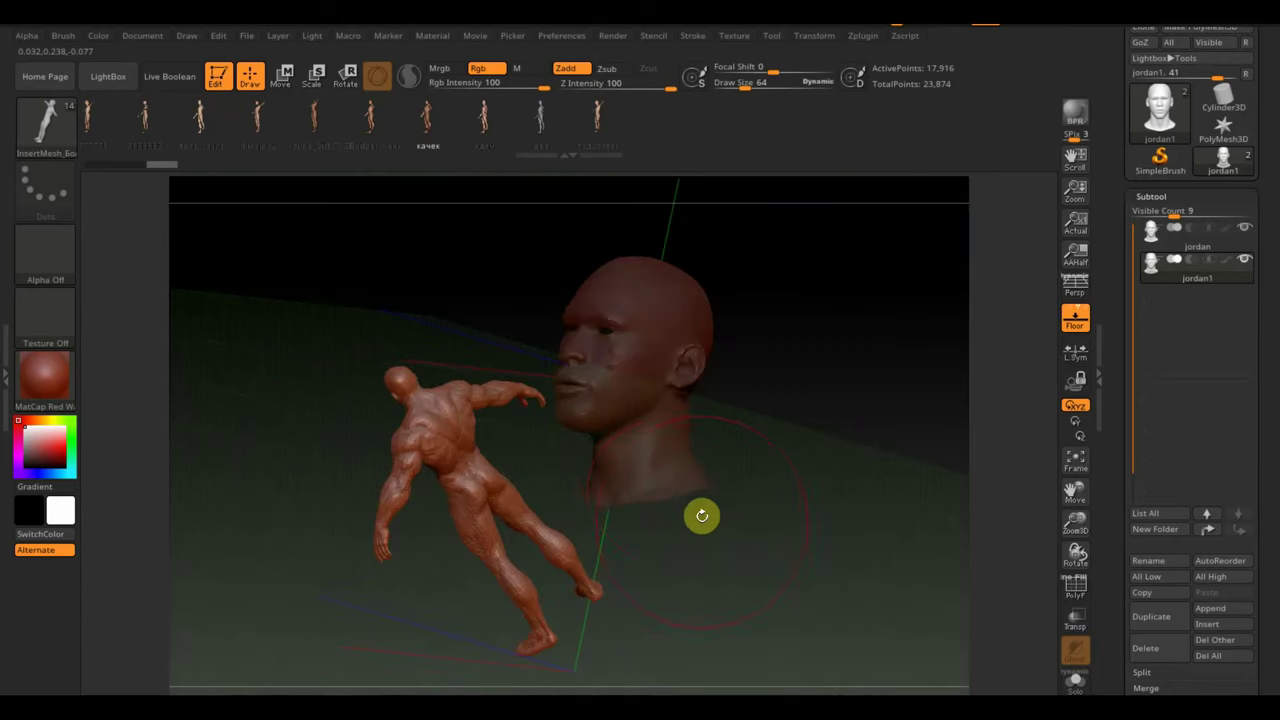
pyautogui.click(281, 80)
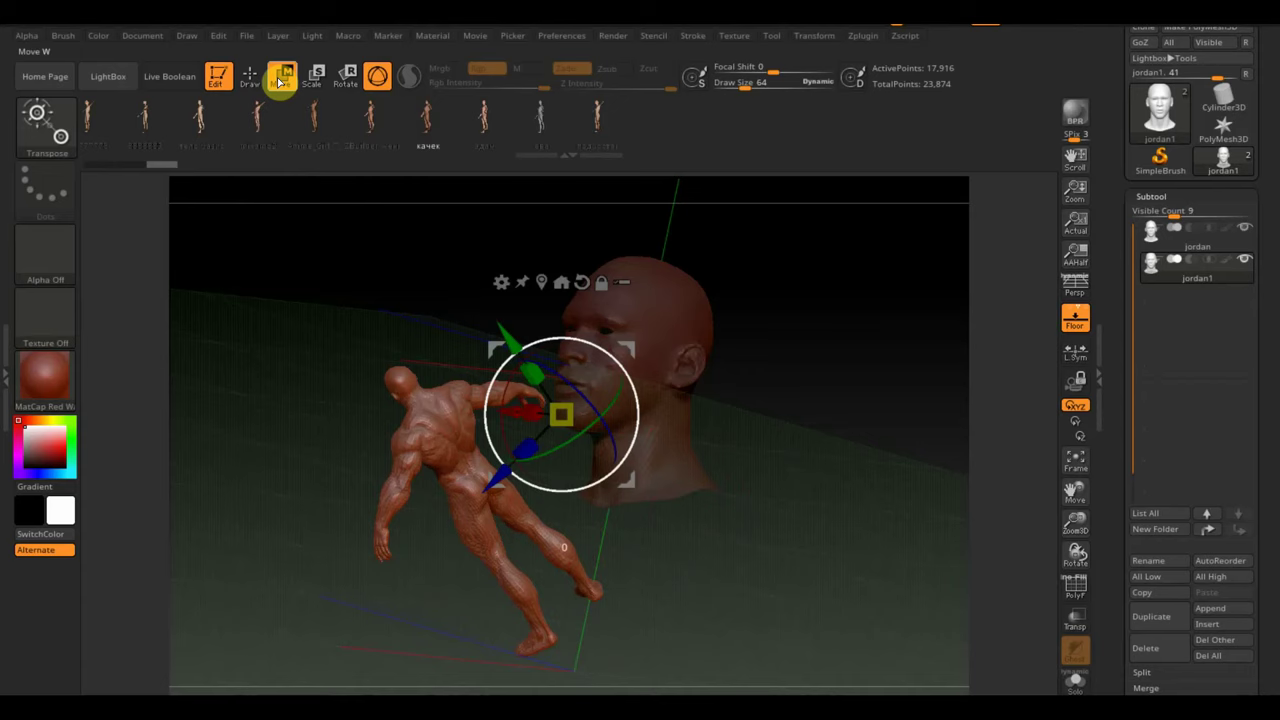
pyautogui.click(568, 126)
pyautogui.click(541, 130)
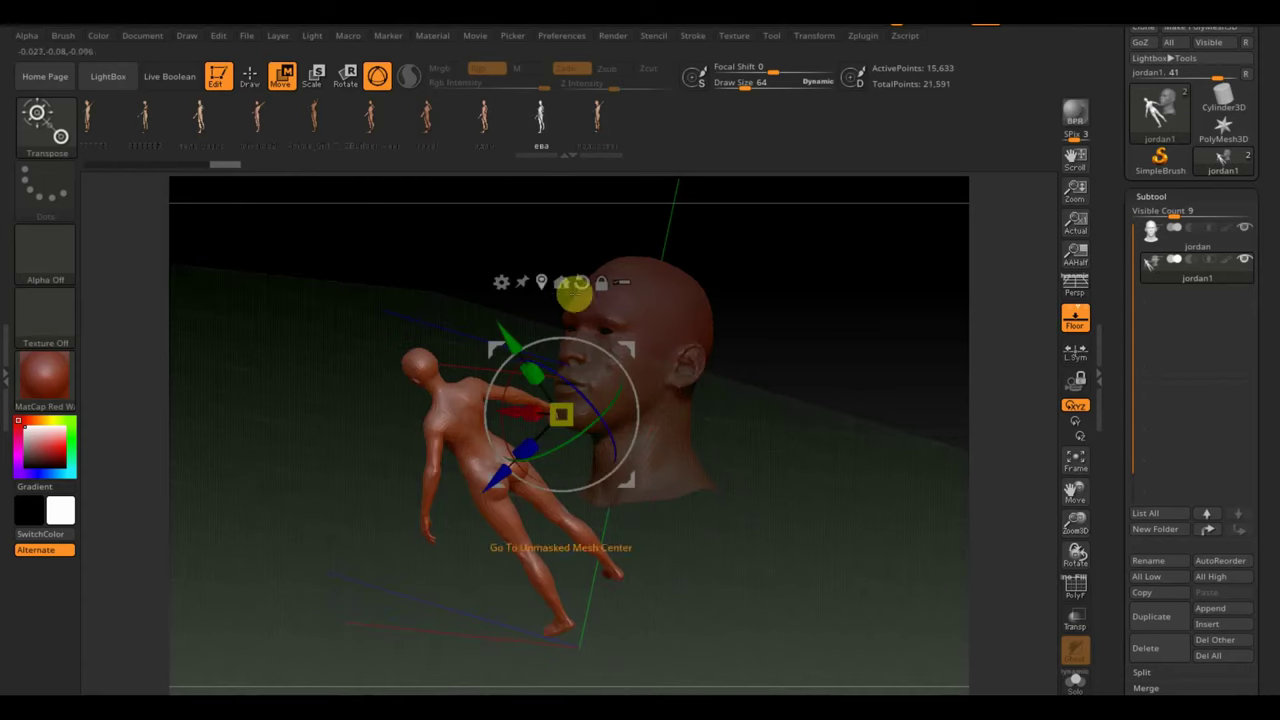
pyautogui.moveTo(528, 270); pyautogui.dragTo(654, 249)
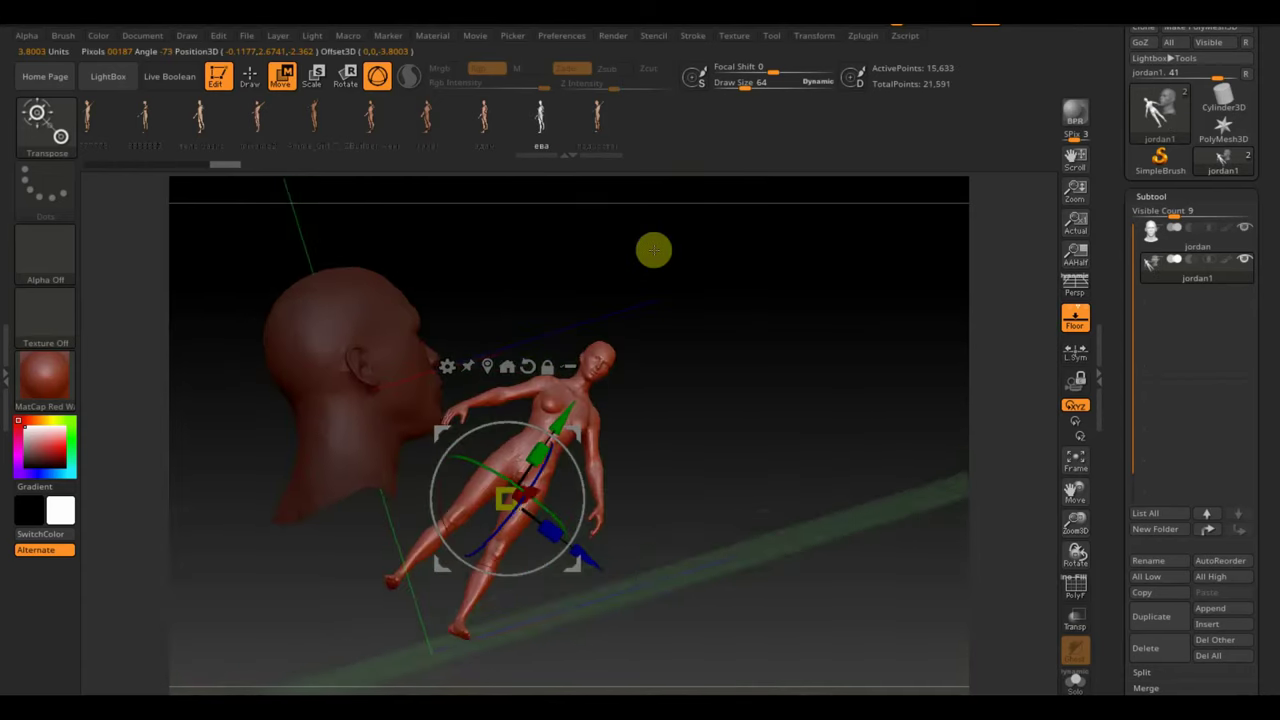
pyautogui.click(489, 142)
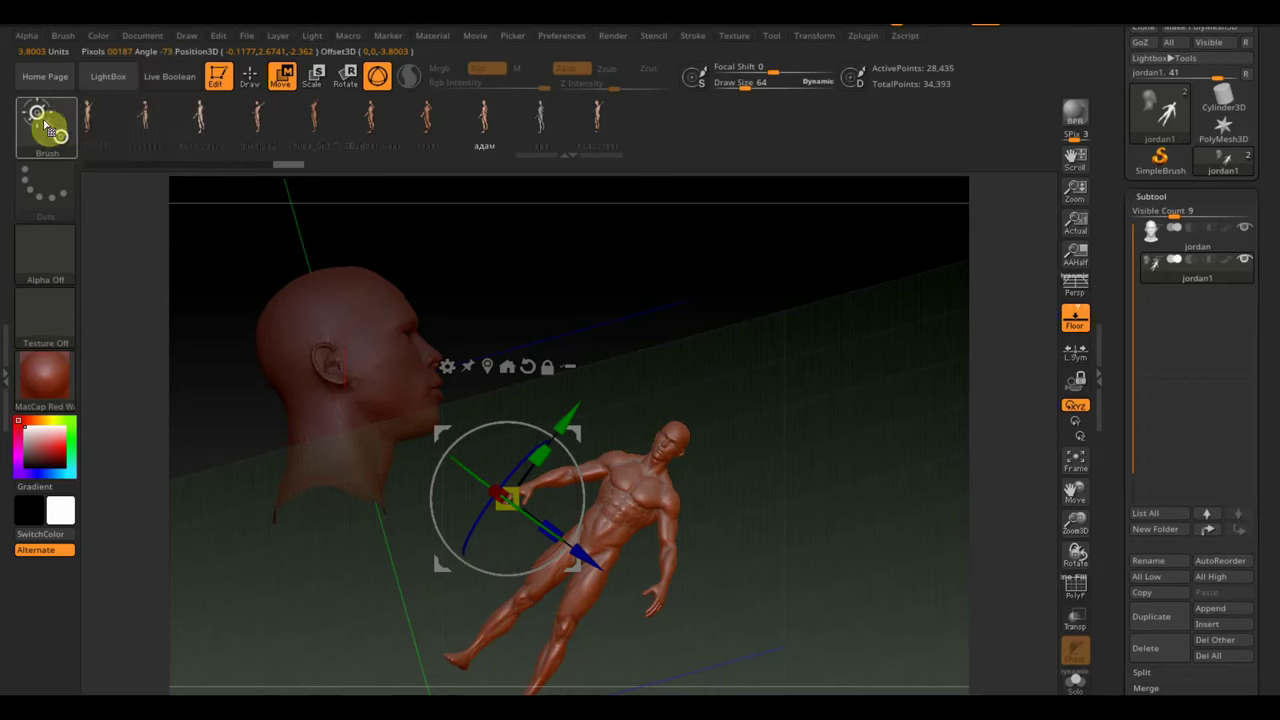
pyautogui.click(250, 78)
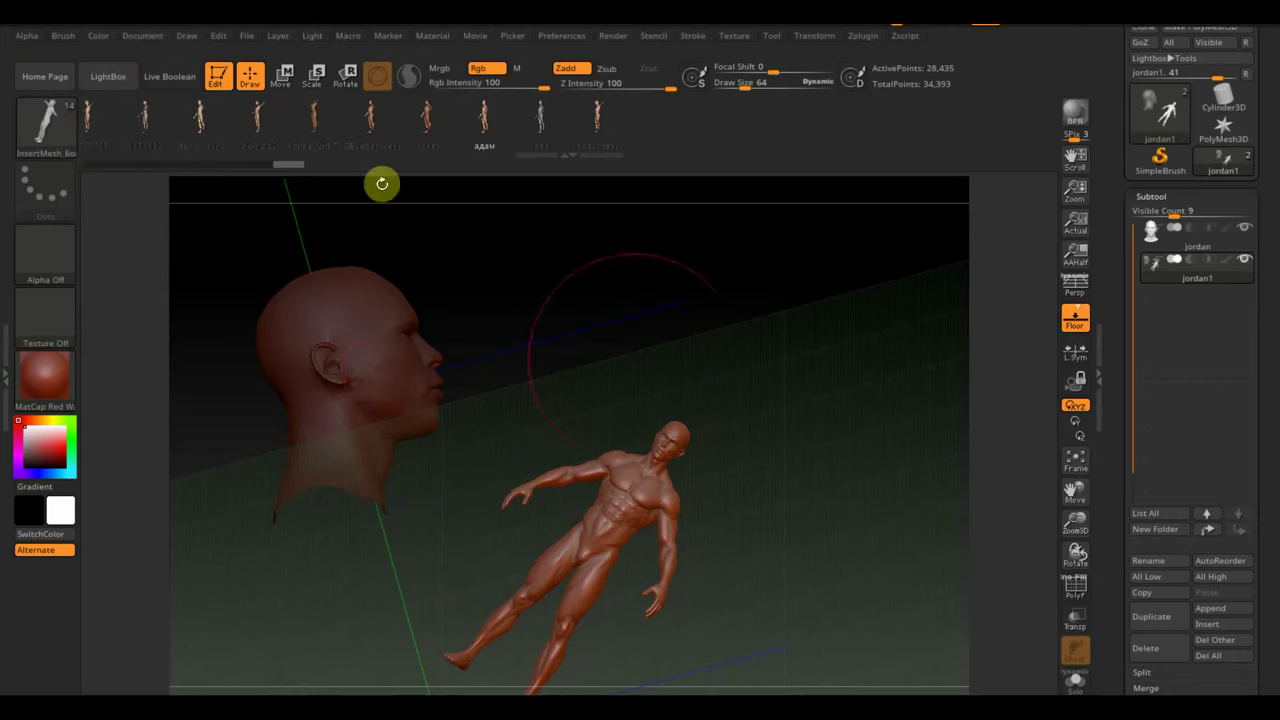
# - Mask and hide the duplicate head so only the inserted body stays visible
pyautogui.press('ctrl')
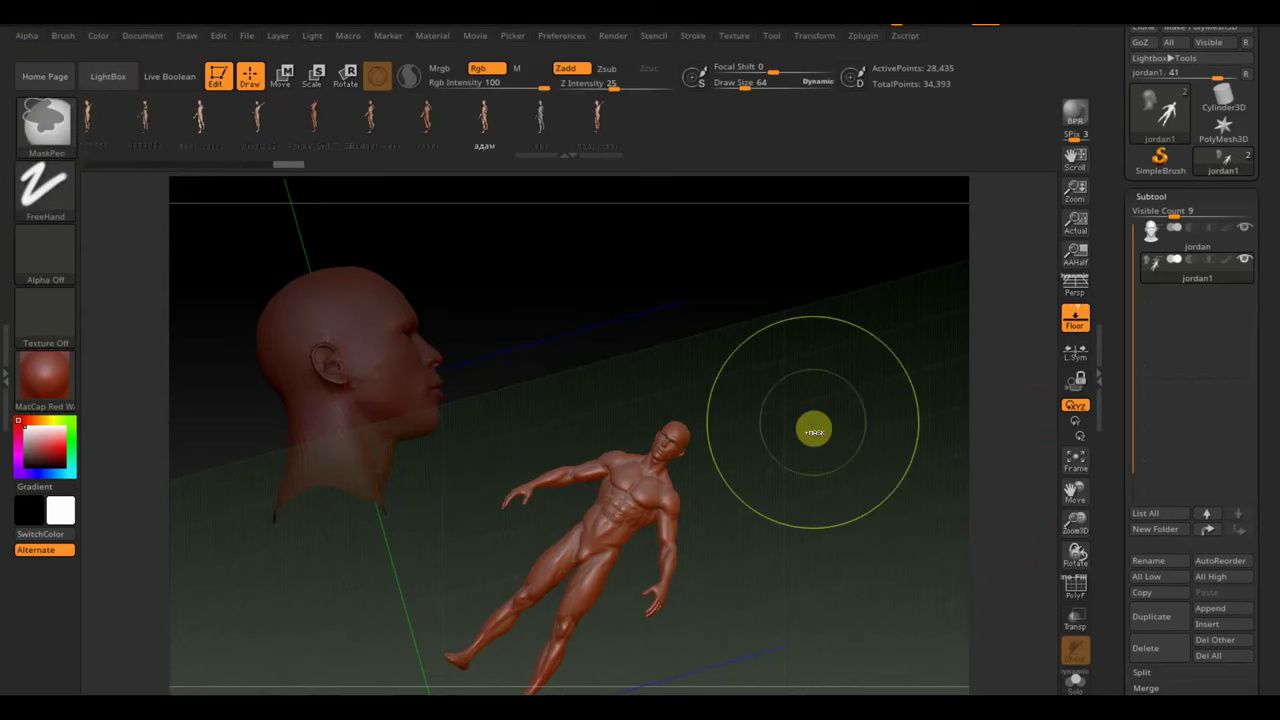
pyautogui.keyDown('ctrl'); pyautogui.click(813, 431); pyautogui.keyUp('ctrl')
pyautogui.keyDown('ctrl'); pyautogui.moveTo(811, 428); pyautogui.dragTo(813, 421); pyautogui.keyUp('ctrl')
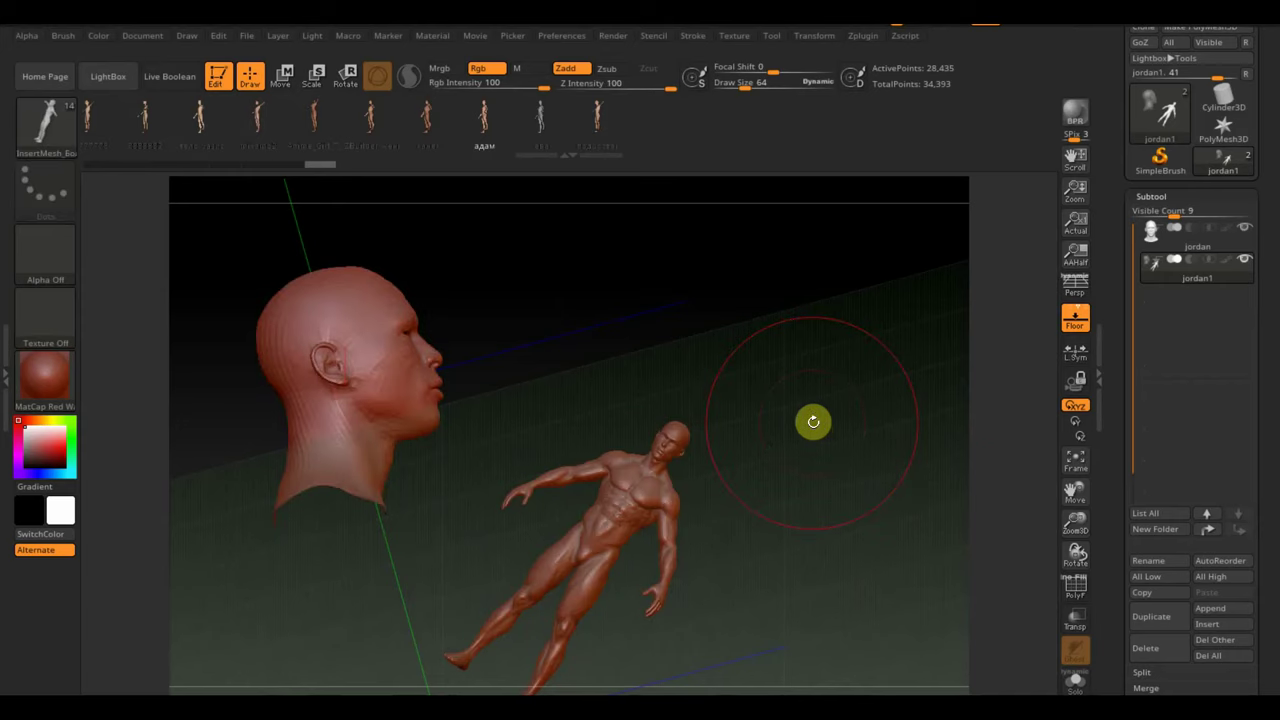
pyautogui.keyDown('ctrl'); pyautogui.keyDown('shift'); pyautogui.click(623, 492); pyautogui.keyUp('shift'); pyautogui.keyUp('ctrl')
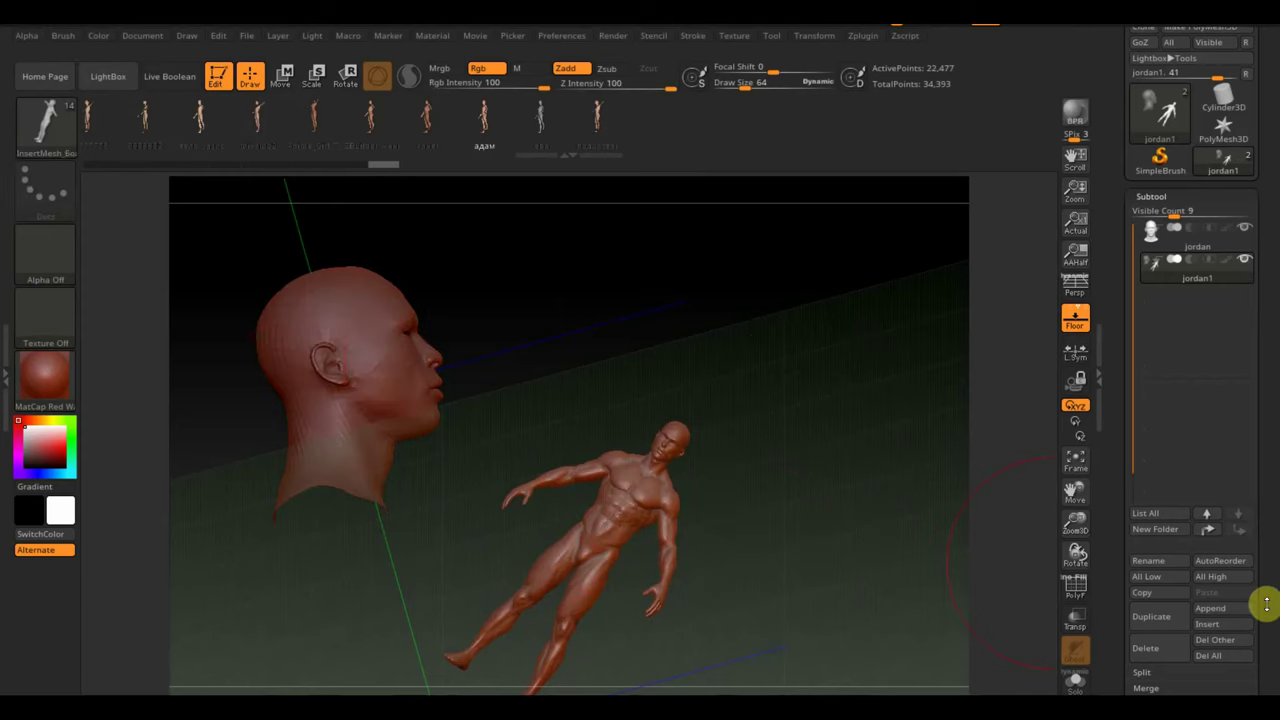
pyautogui.scroll(-3, 1266, 604)
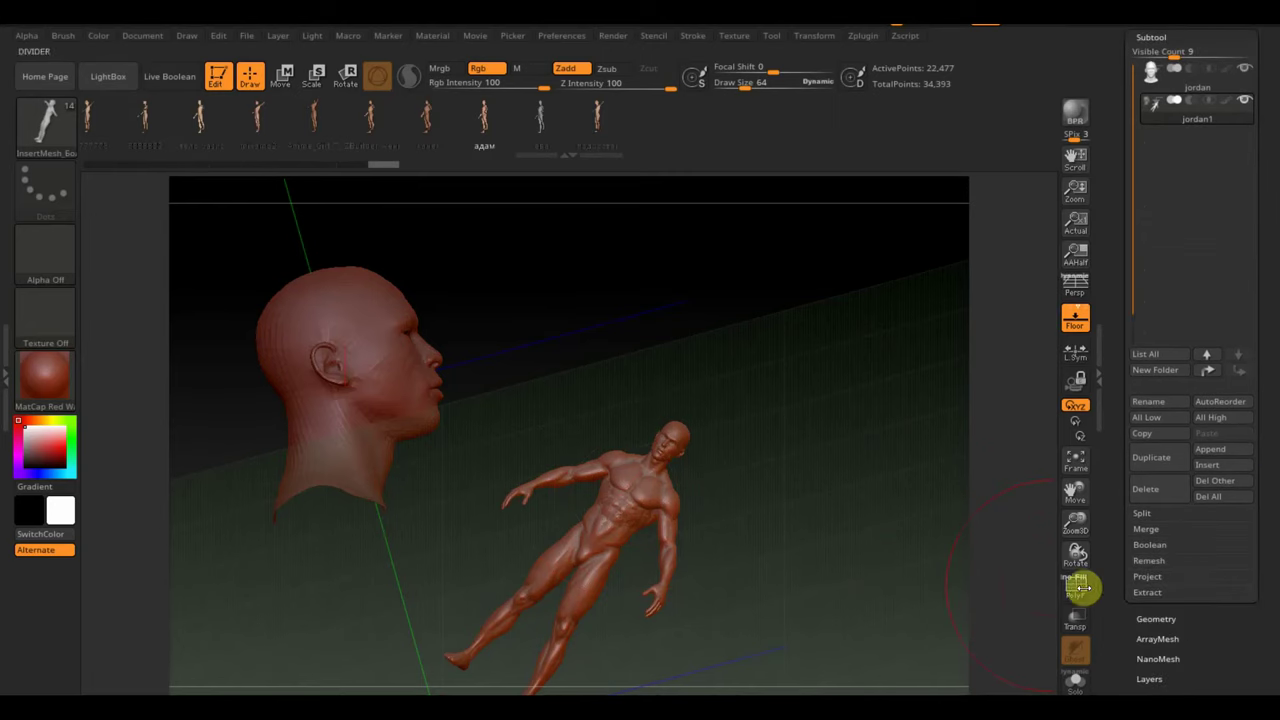
# - Remove the hidden geometry with Modify Topology > Del Hidden and reselect the Standard brush
pyautogui.click(1156, 617)
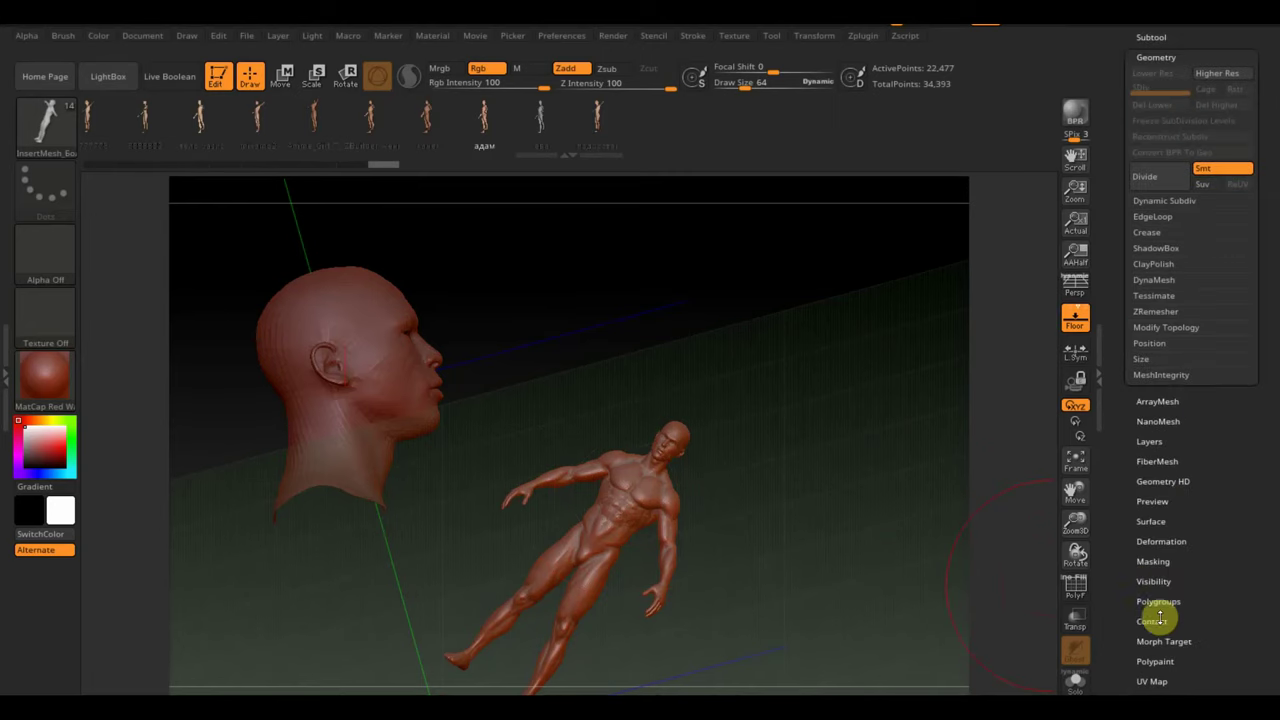
pyautogui.click(1166, 327)
pyautogui.click(1155, 390)
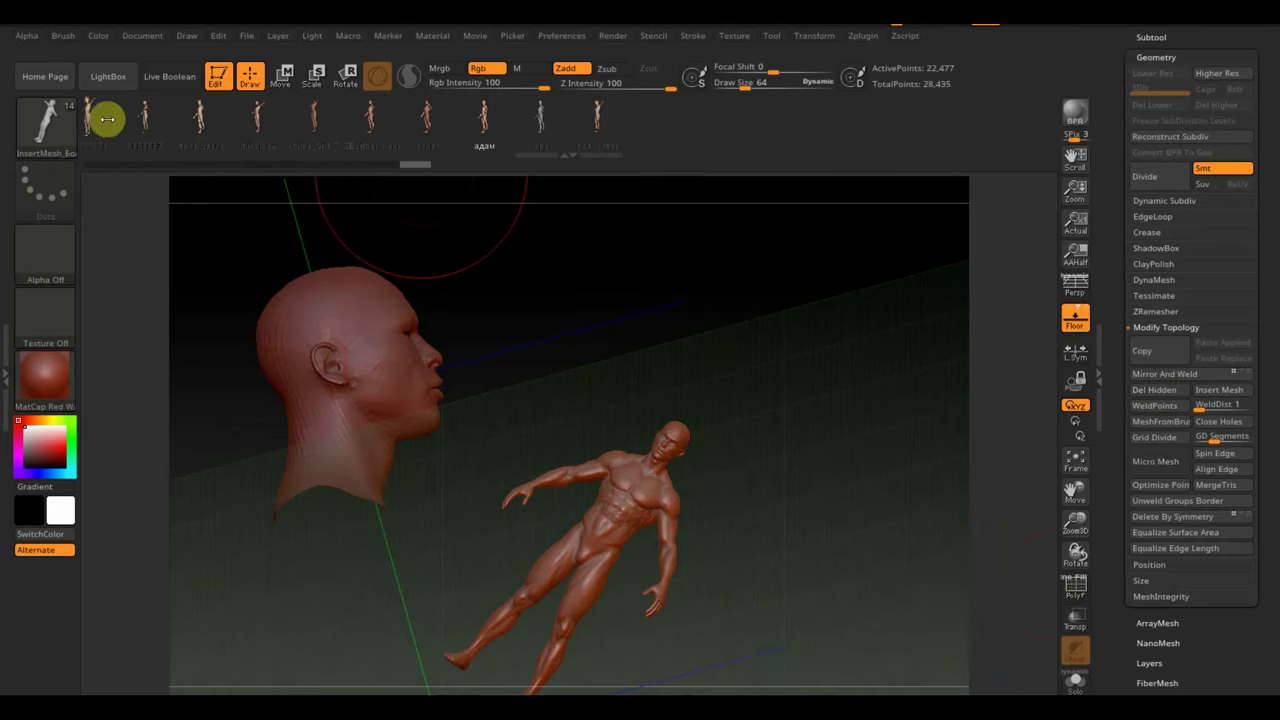
pyautogui.click(63, 131)
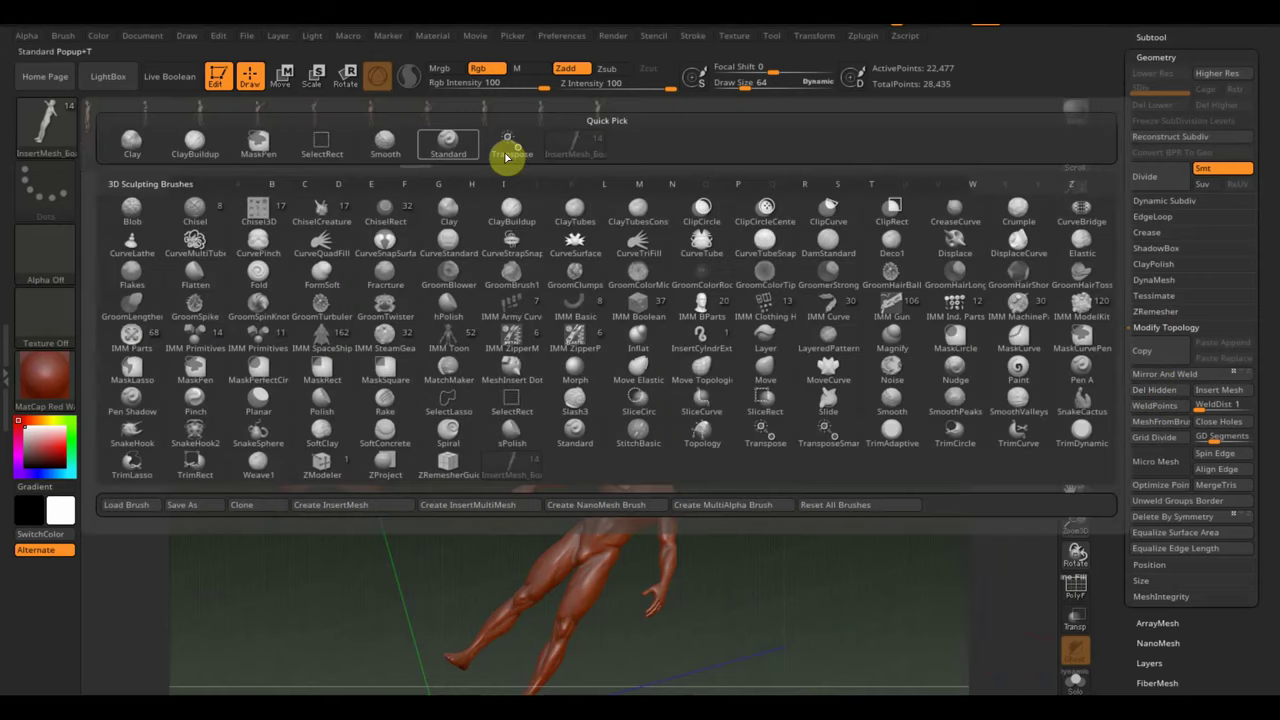
pyautogui.click(448, 143)
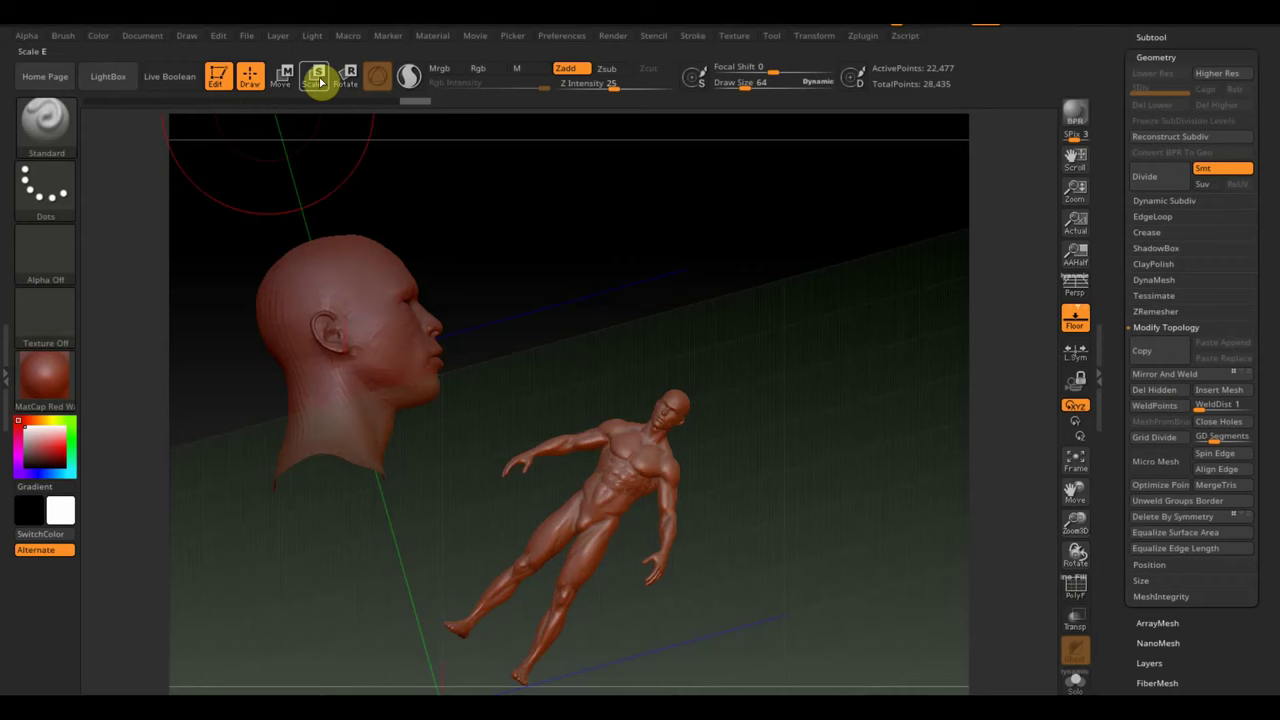
# - Rotate the tilted body upright with the Transpose gizmo and scale it up
pyautogui.click(287, 80)
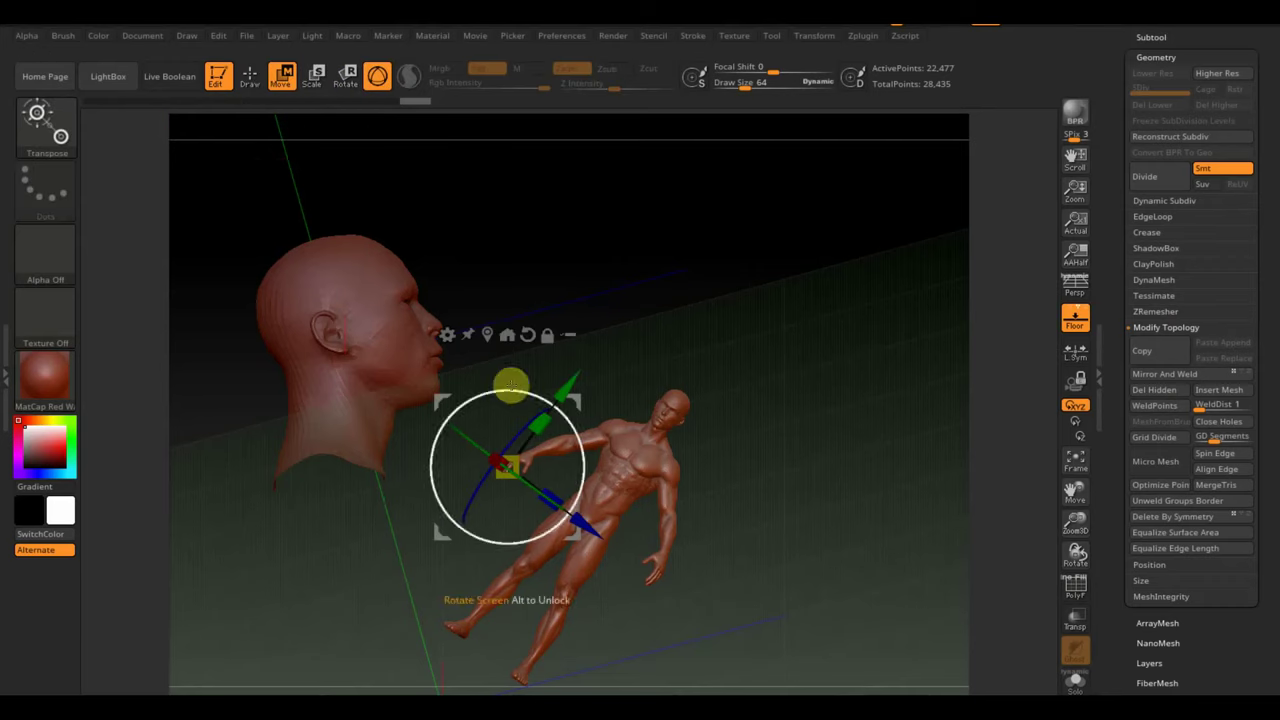
pyautogui.moveTo(552, 410); pyautogui.dragTo(506, 314)
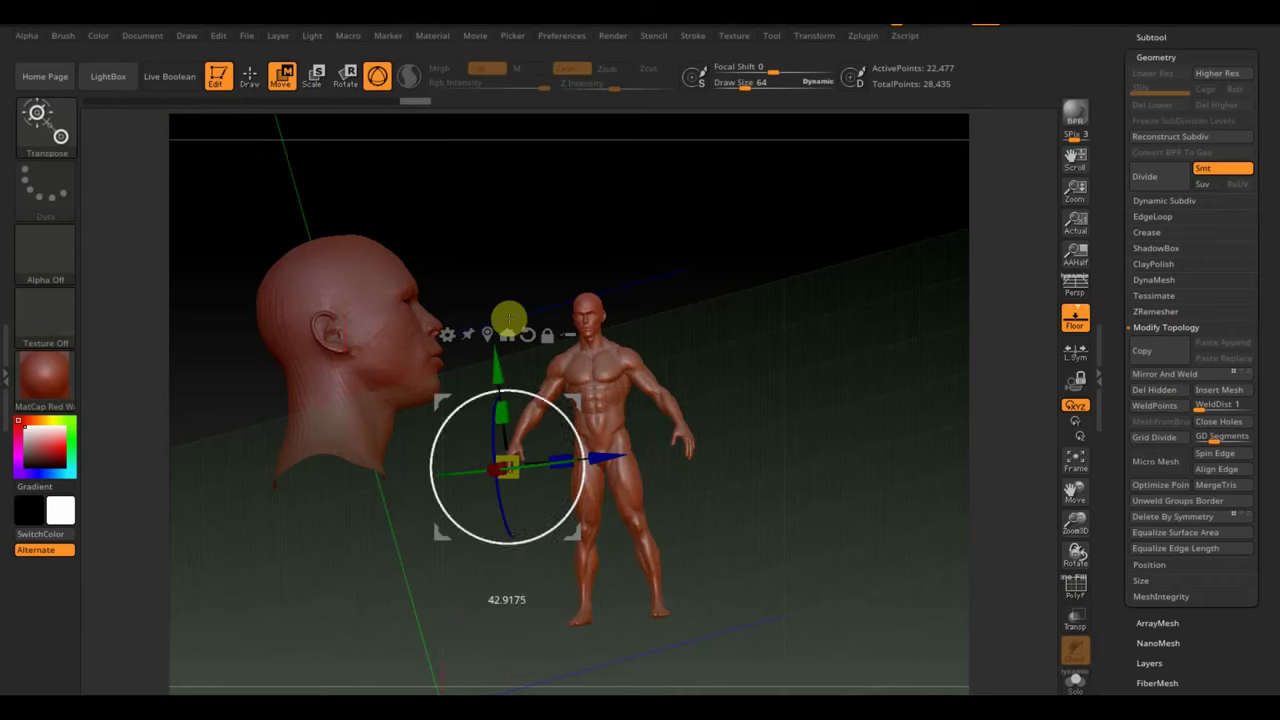
pyautogui.moveTo(520, 469); pyautogui.dragTo(568, 503)
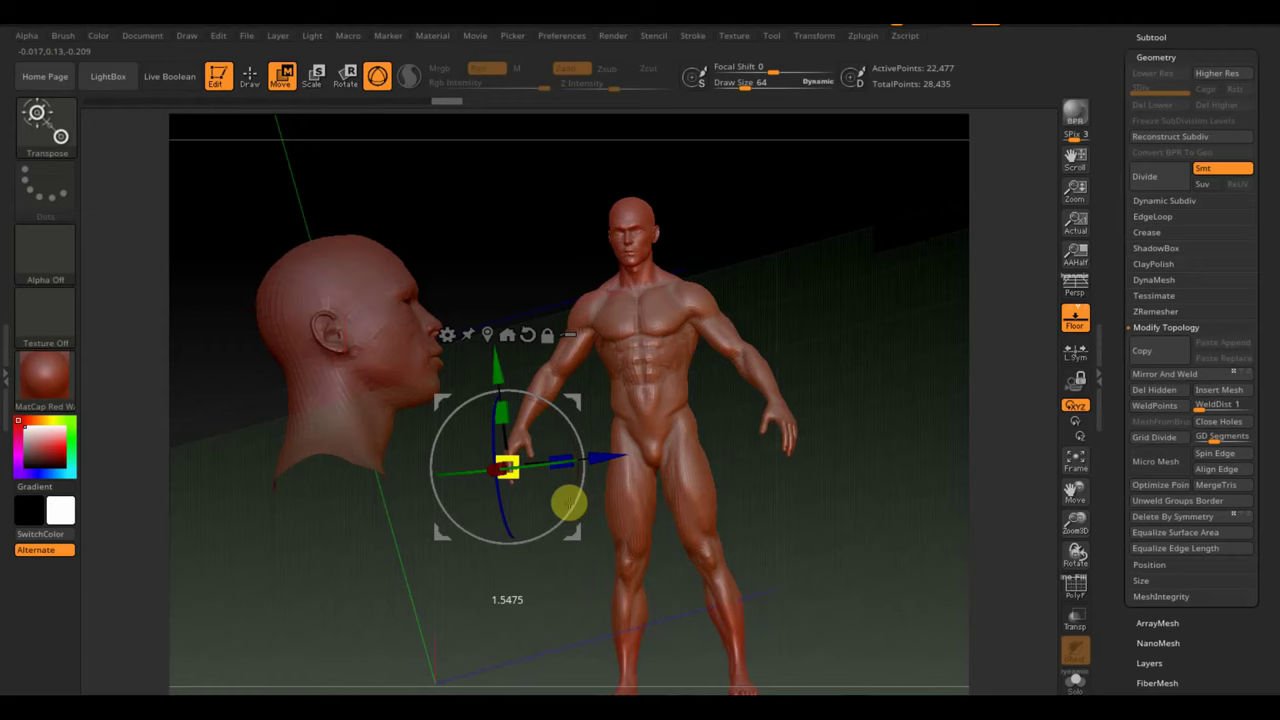
pyautogui.moveTo(891, 414)
pyautogui.mouseDown()
pyautogui.moveTo(877, 523)
pyautogui.moveTo(894, 551)
pyautogui.mouseUp()
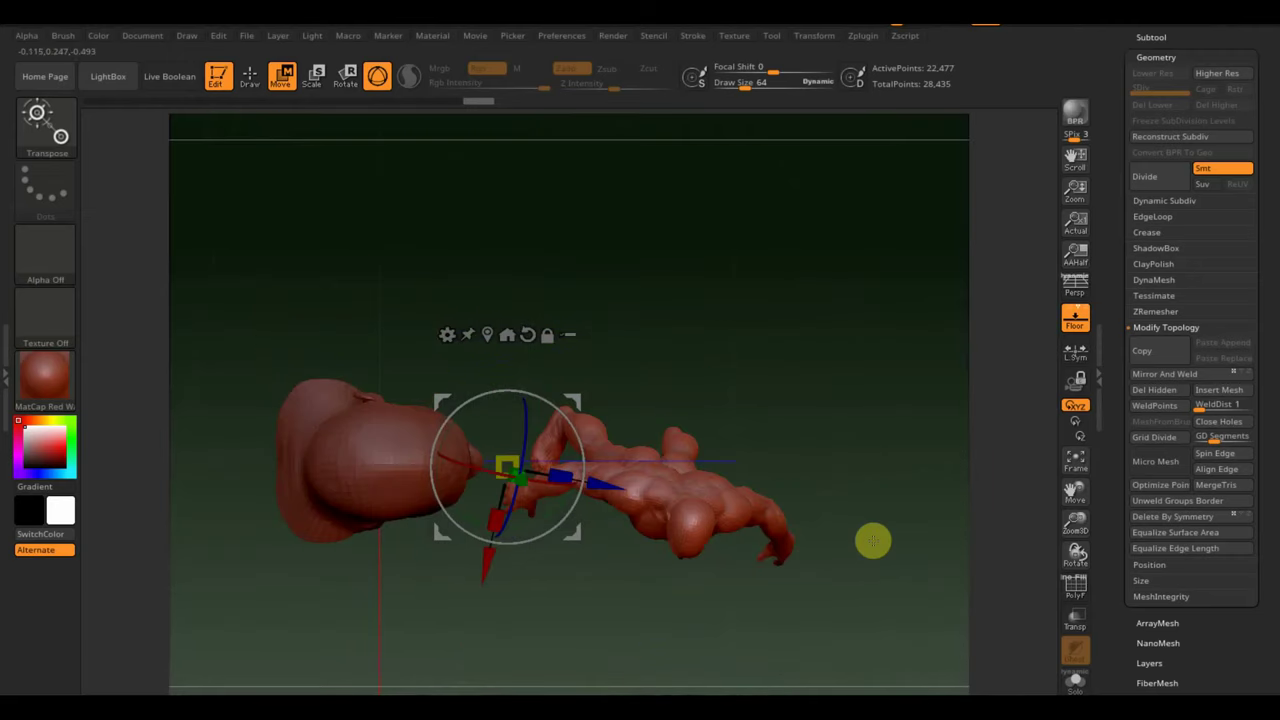
pyautogui.moveTo(575, 400); pyautogui.dragTo(449, 297)
pyautogui.moveTo(500, 371); pyautogui.dragTo(488, 408)
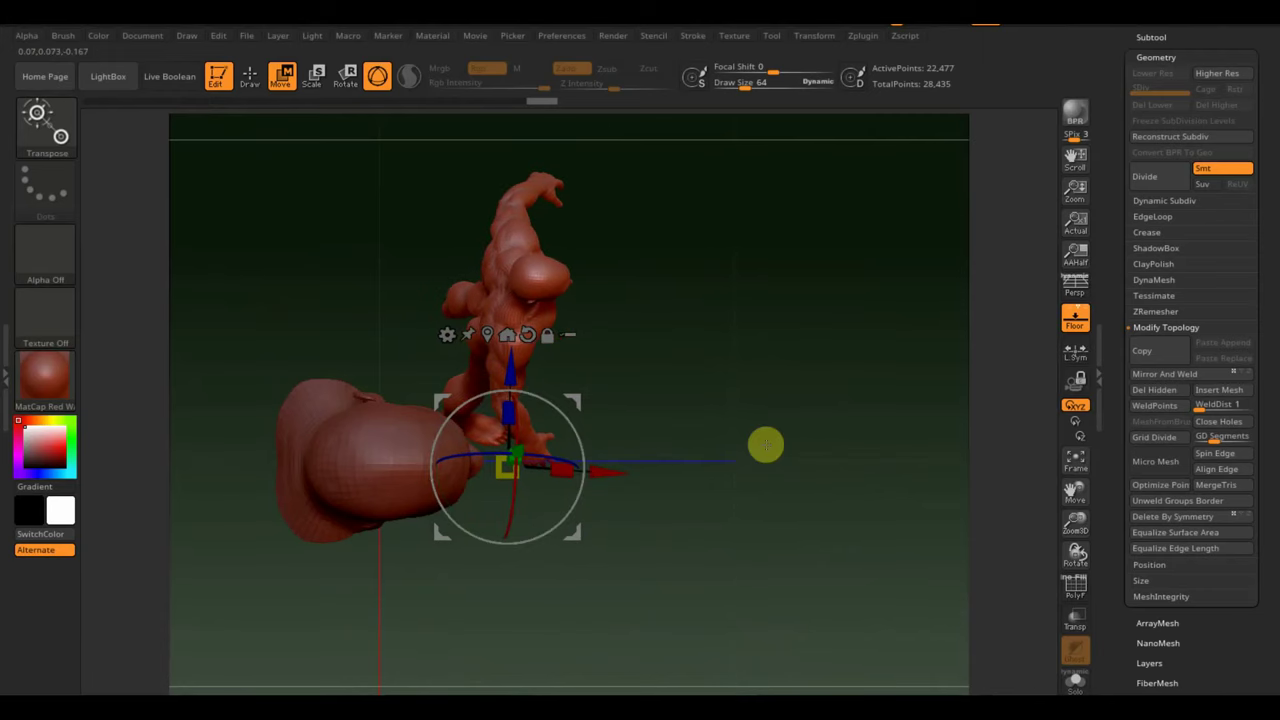
pyautogui.keyDown('shift'); pyautogui.moveTo(765, 445); pyautogui.dragTo(828, 472); pyautogui.keyUp('shift')
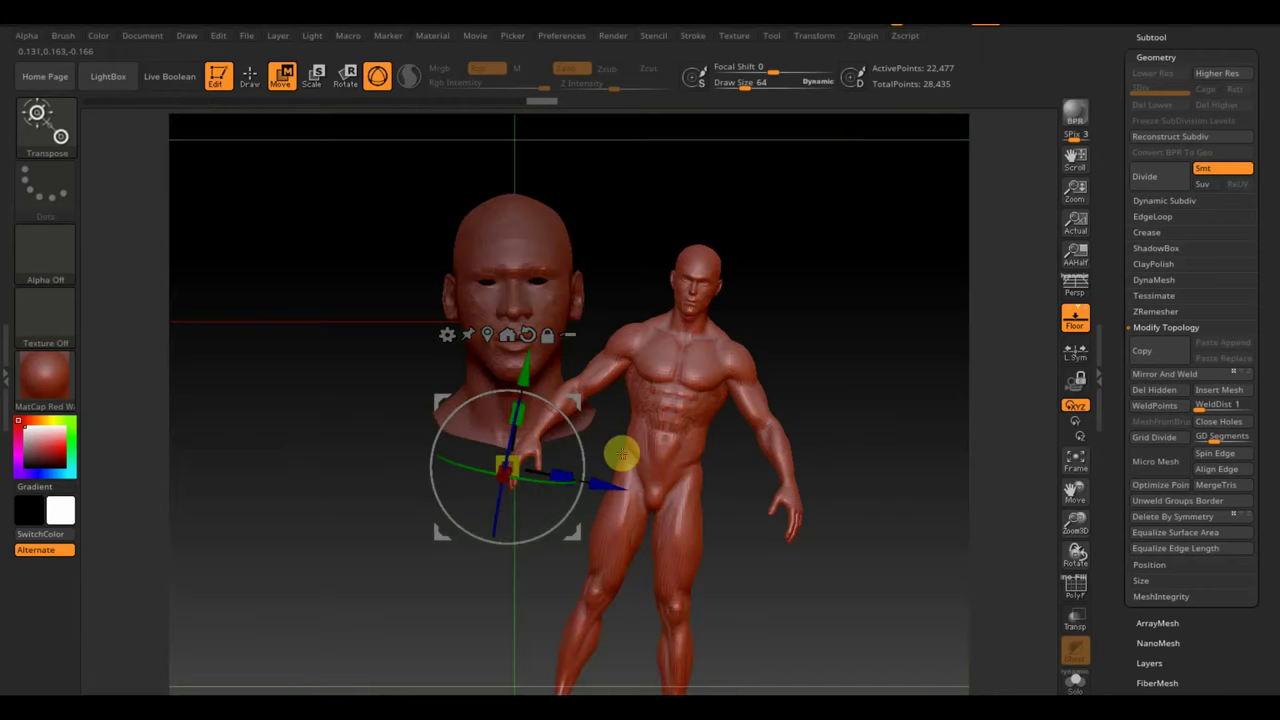
pyautogui.moveTo(580, 457)
pyautogui.mouseDown()
pyautogui.moveTo(580, 430)
pyautogui.moveTo(596, 443)
pyautogui.moveTo(457, 471)
pyautogui.moveTo(509, 463)
pyautogui.mouseUp()
pyautogui.moveTo(785, 491); pyautogui.dragTo(719, 507)
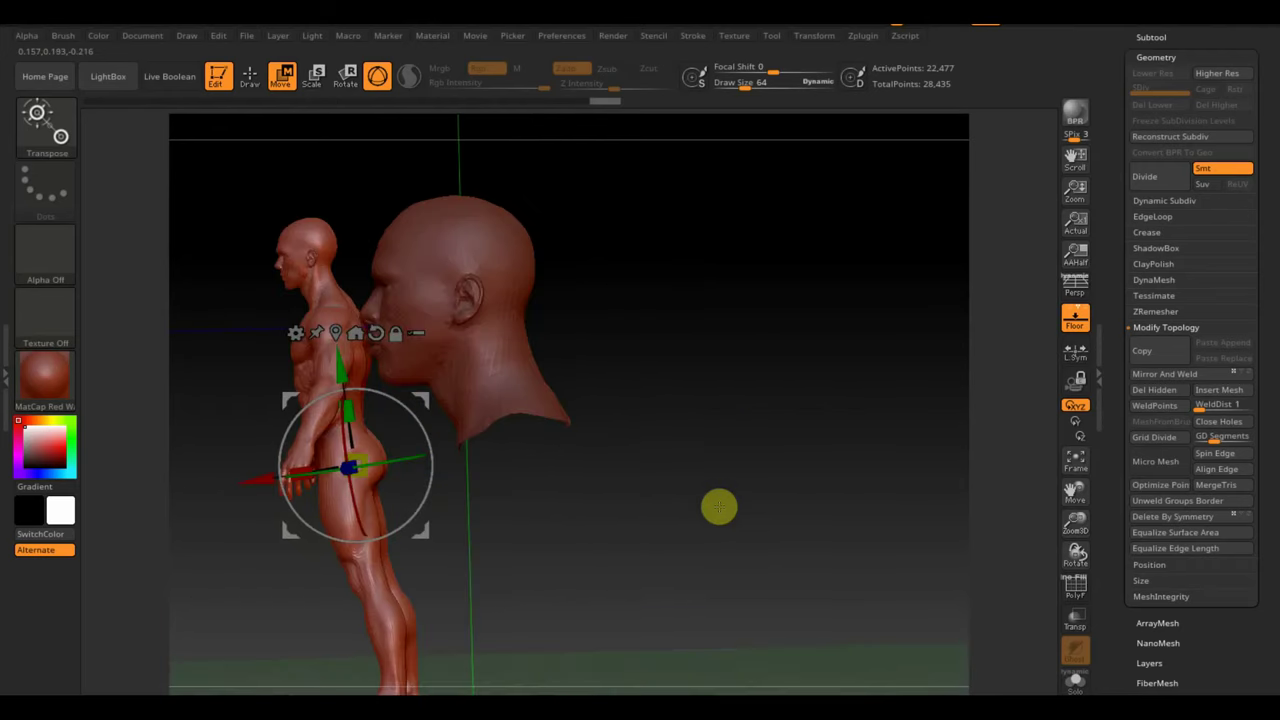
pyautogui.moveTo(357, 466)
pyautogui.mouseDown()
pyautogui.moveTo(389, 483)
pyautogui.moveTo(409, 457)
pyautogui.mouseUp()
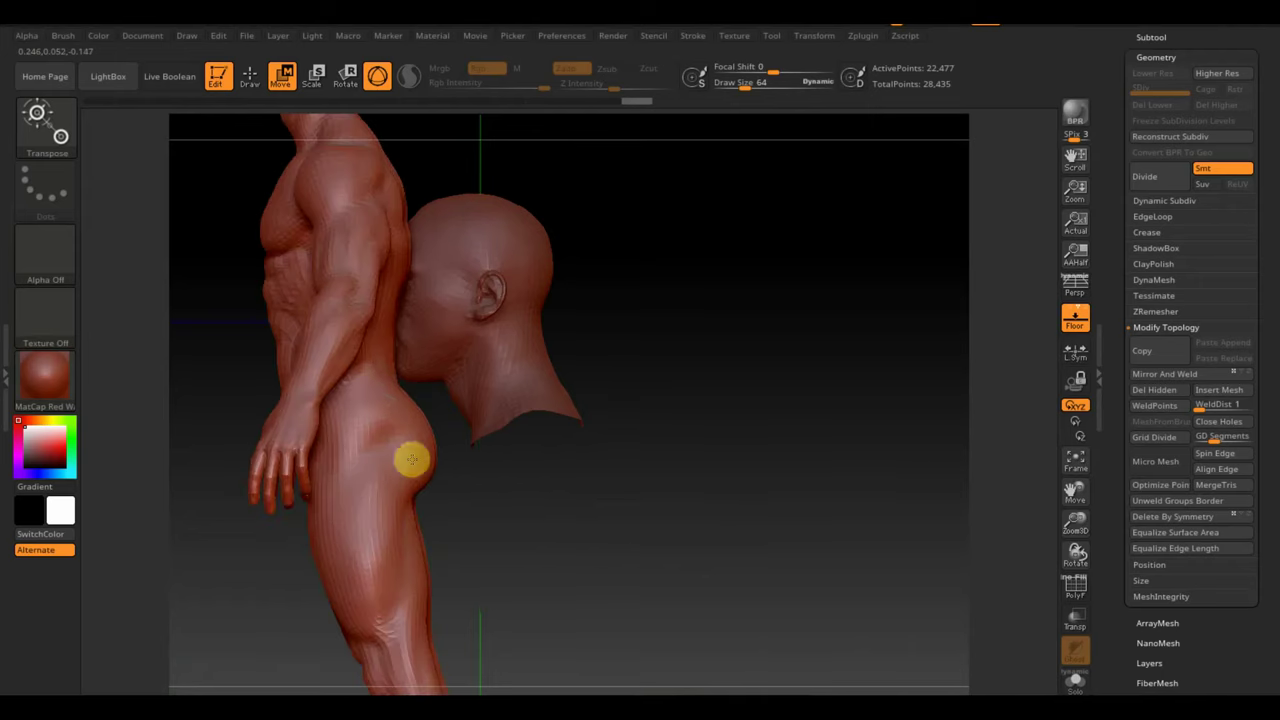
pyautogui.moveTo(346, 371); pyautogui.dragTo(449, 546)
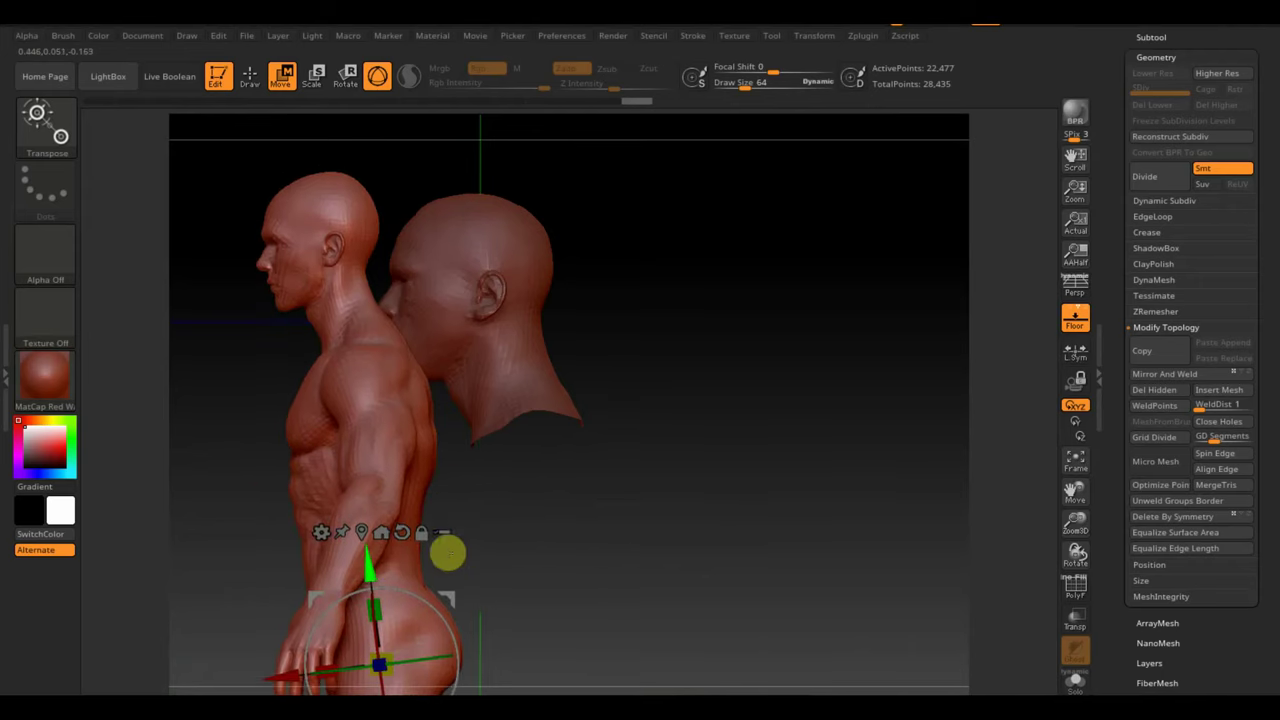
pyautogui.moveTo(726, 572)
pyautogui.mouseDown()
pyautogui.moveTo(703, 574)
pyautogui.moveTo(629, 514)
pyautogui.moveTo(718, 303)
pyautogui.mouseUp()
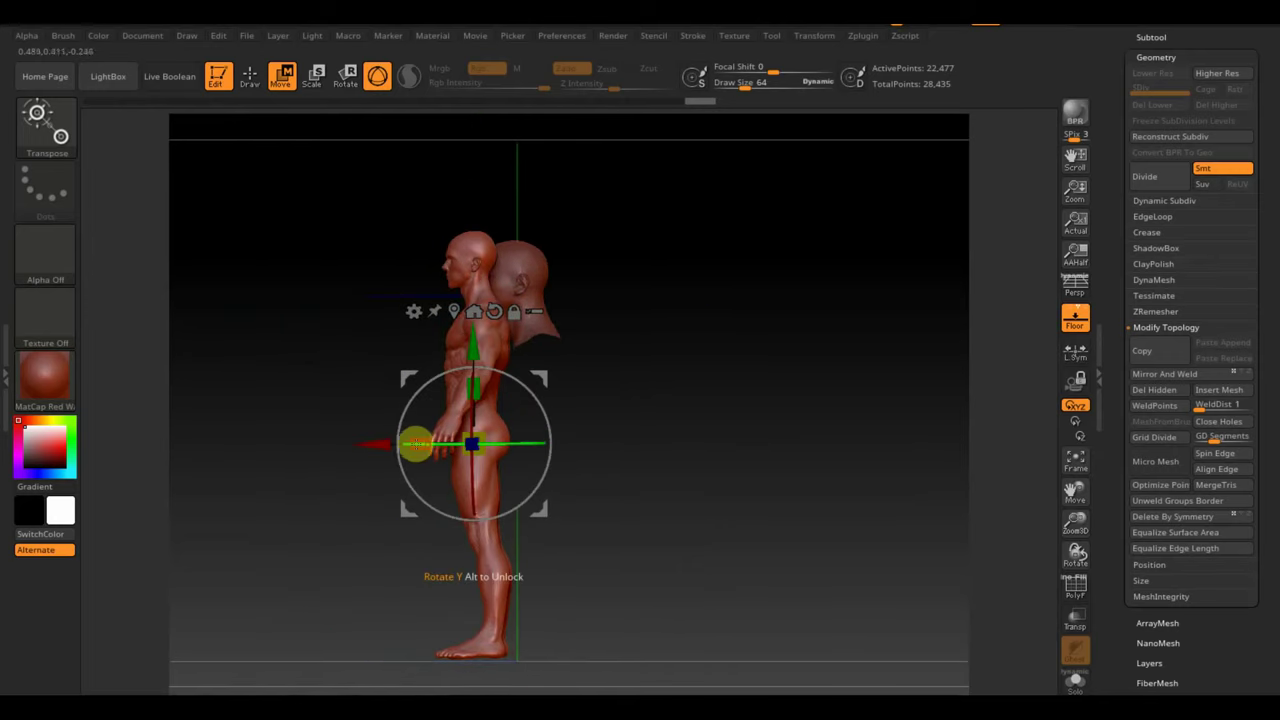
# - Stretch, resize and reposition the body so its neck meets the head, then straighten it
pyautogui.moveTo(474, 443); pyautogui.dragTo(480, 434)
pyautogui.moveTo(514, 371)
pyautogui.mouseDown()
pyautogui.moveTo(556, 395)
pyautogui.moveTo(591, 503)
pyautogui.mouseUp()
pyautogui.moveTo(784, 486)
pyautogui.mouseDown()
pyautogui.moveTo(762, 465)
pyautogui.moveTo(488, 584)
pyautogui.mouseUp()
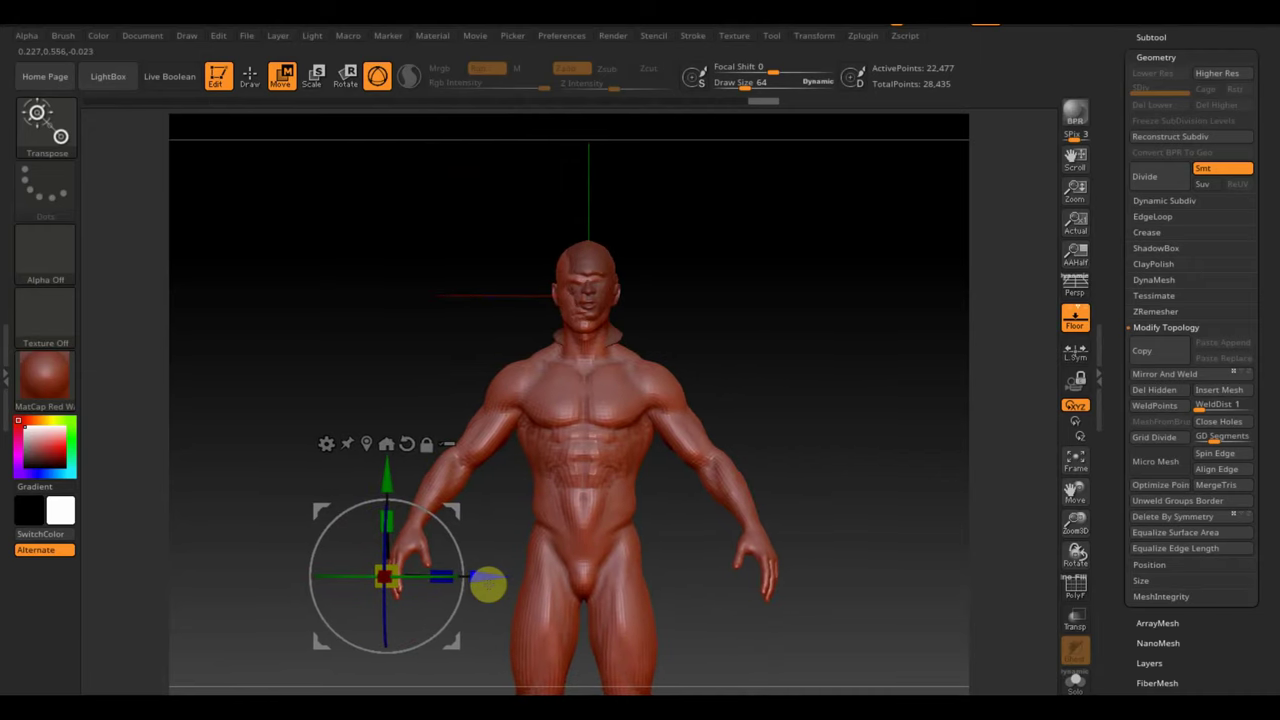
pyautogui.moveTo(393, 588); pyautogui.dragTo(373, 548)
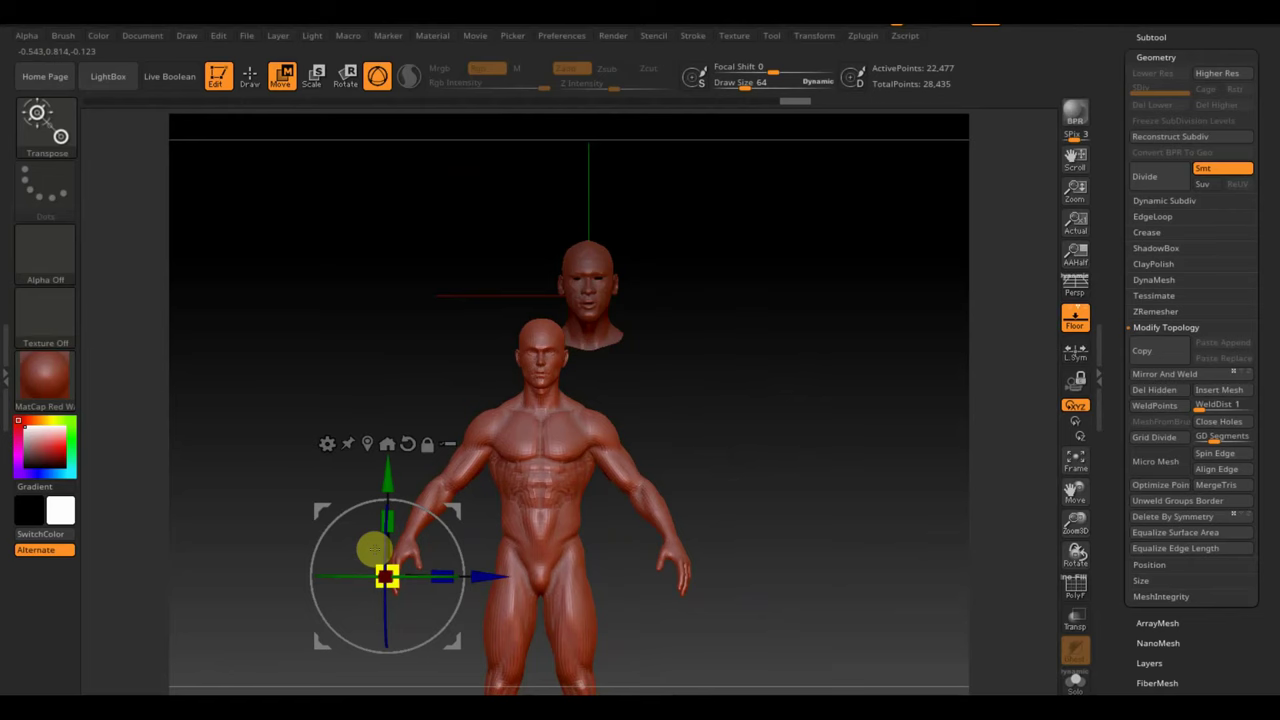
pyautogui.moveTo(373, 548); pyautogui.dragTo(510, 454)
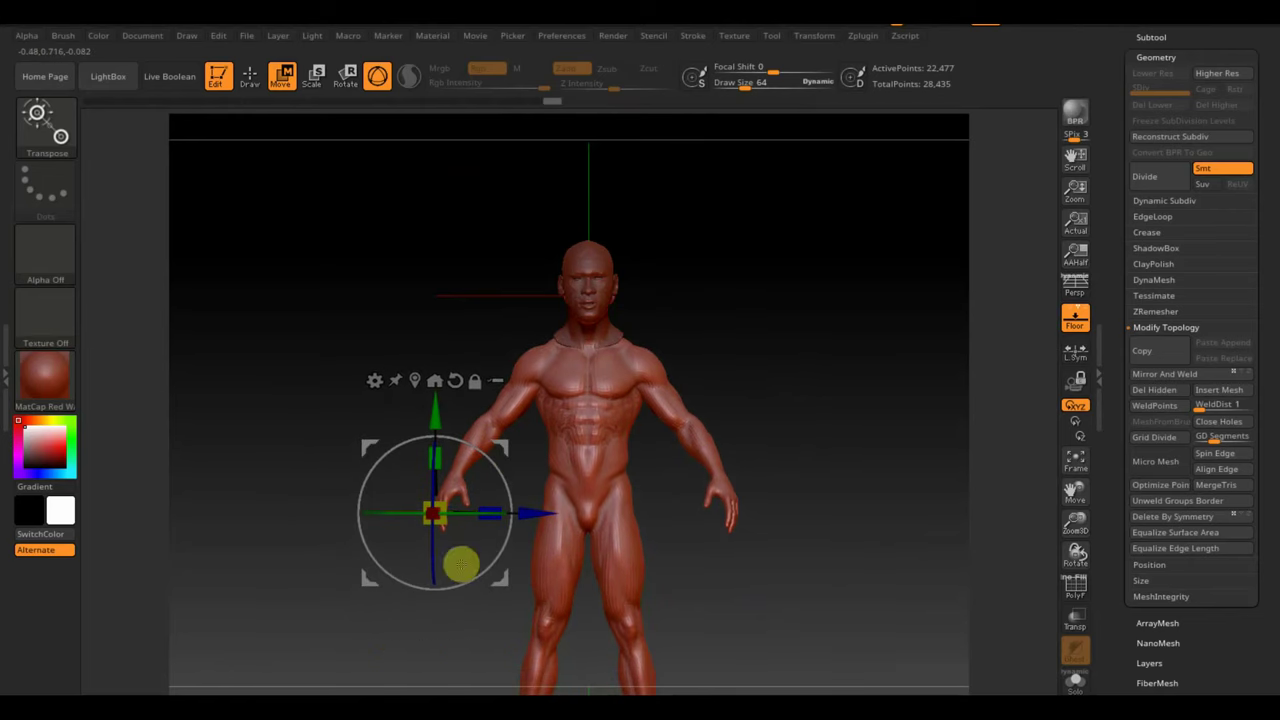
pyautogui.moveTo(447, 530)
pyautogui.mouseDown()
pyautogui.moveTo(492, 500)
pyautogui.moveTo(500, 443)
pyautogui.moveTo(498, 455)
pyautogui.mouseUp()
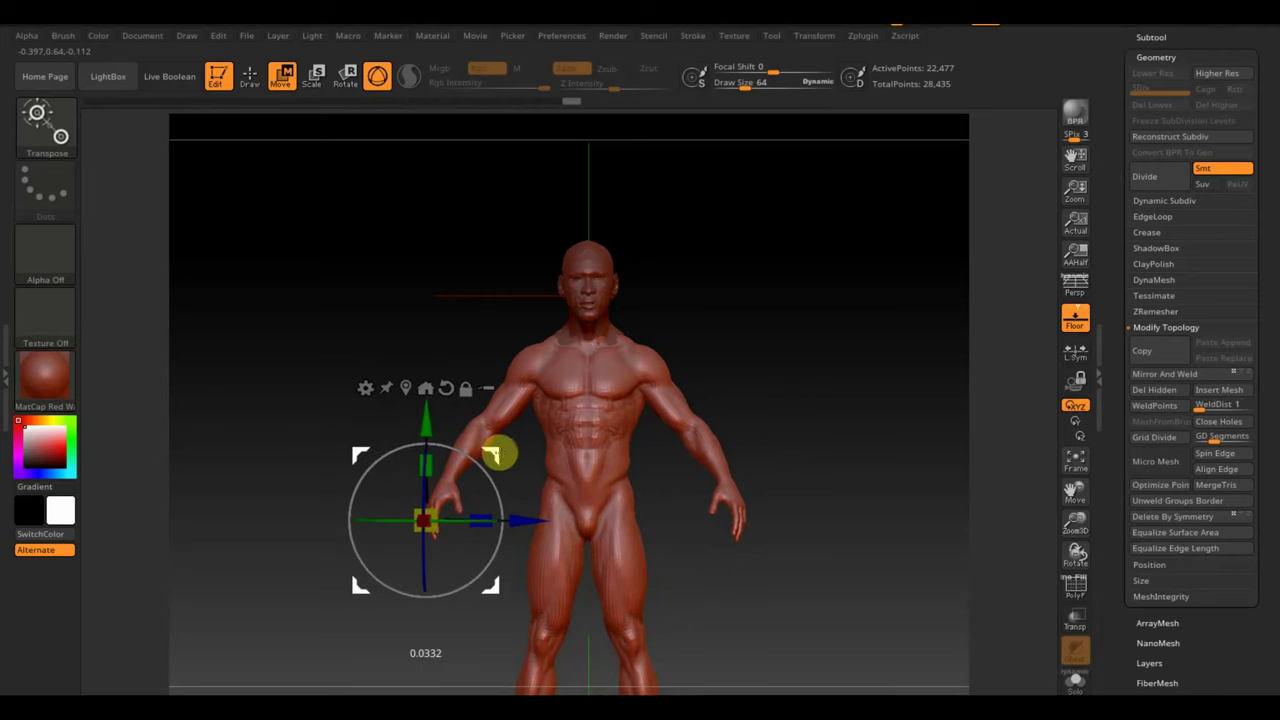
pyautogui.moveTo(780, 414); pyautogui.dragTo(558, 464)
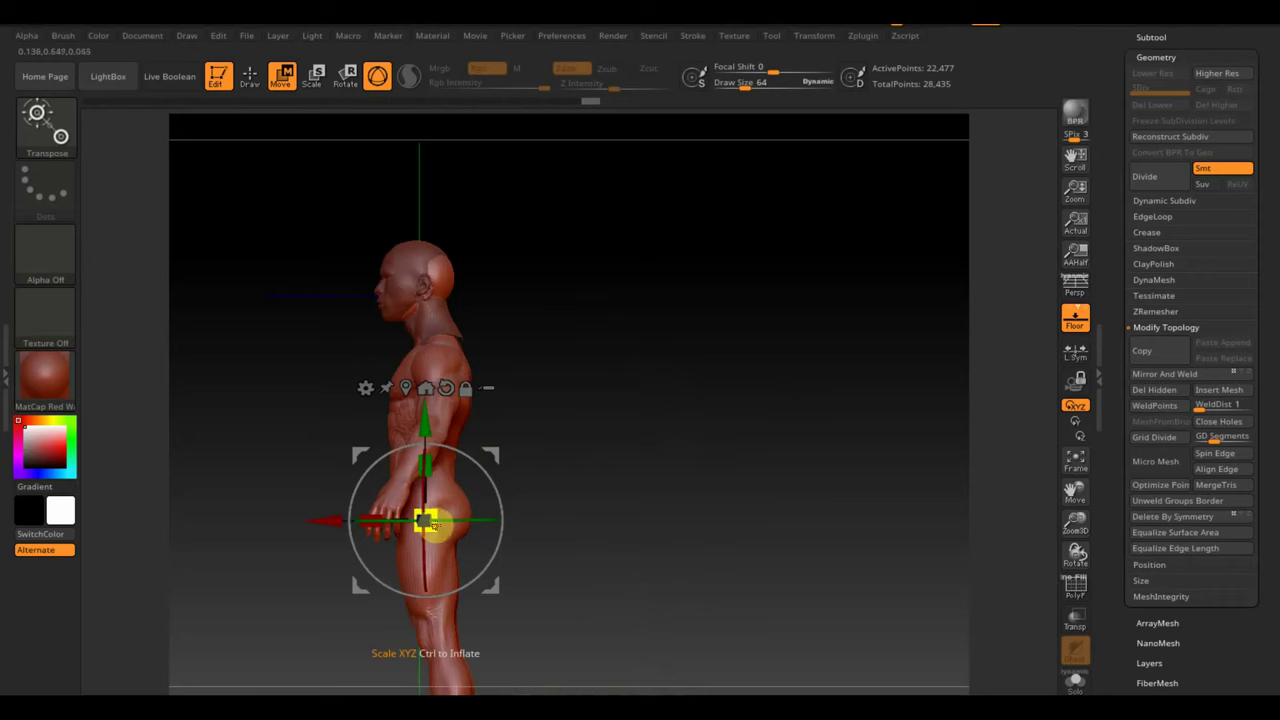
pyautogui.moveTo(428, 520); pyautogui.dragTo(495, 462)
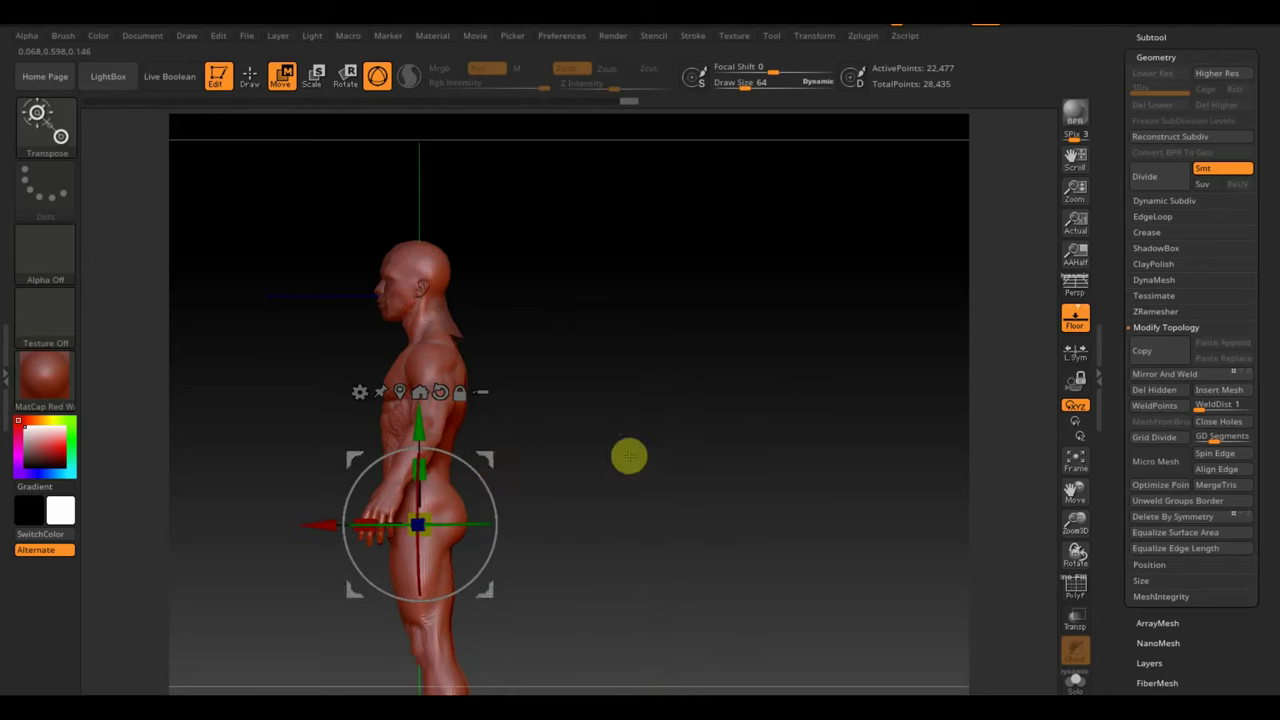
pyautogui.moveTo(634, 449); pyautogui.dragTo(769, 412)
pyautogui.moveTo(524, 520); pyautogui.dragTo(843, 569)
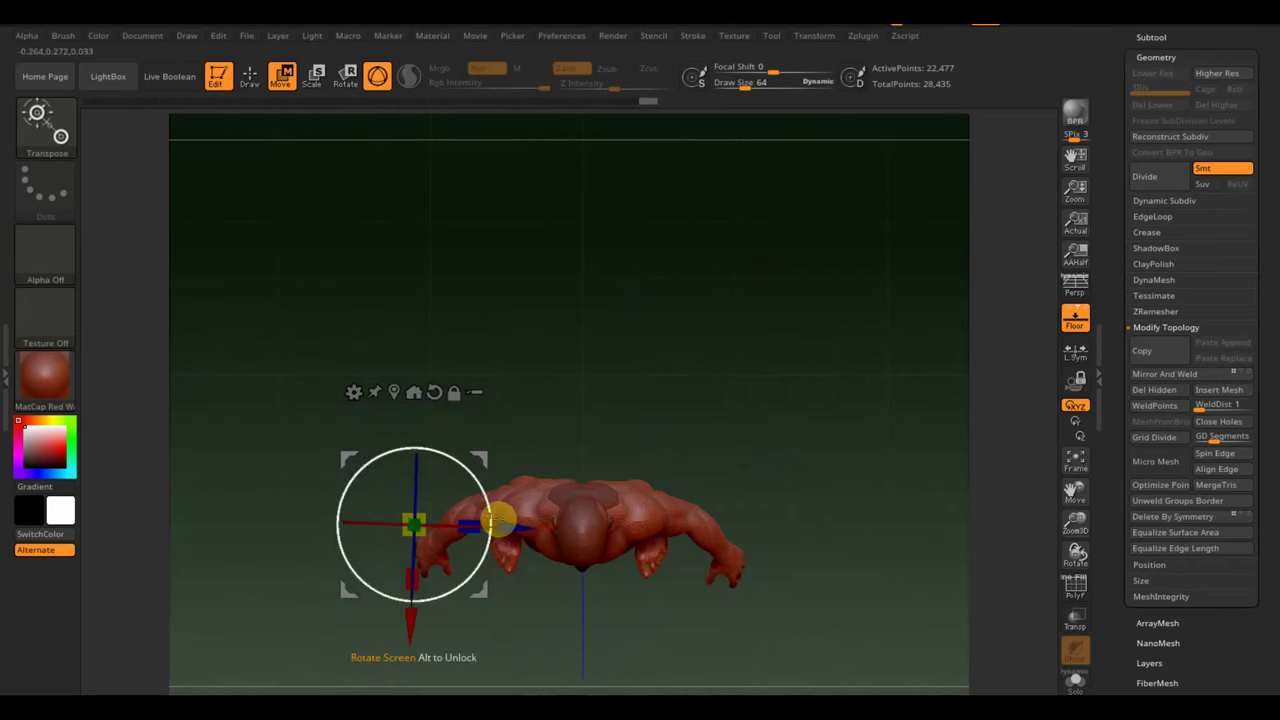
pyautogui.moveTo(488, 503); pyautogui.dragTo(487, 500)
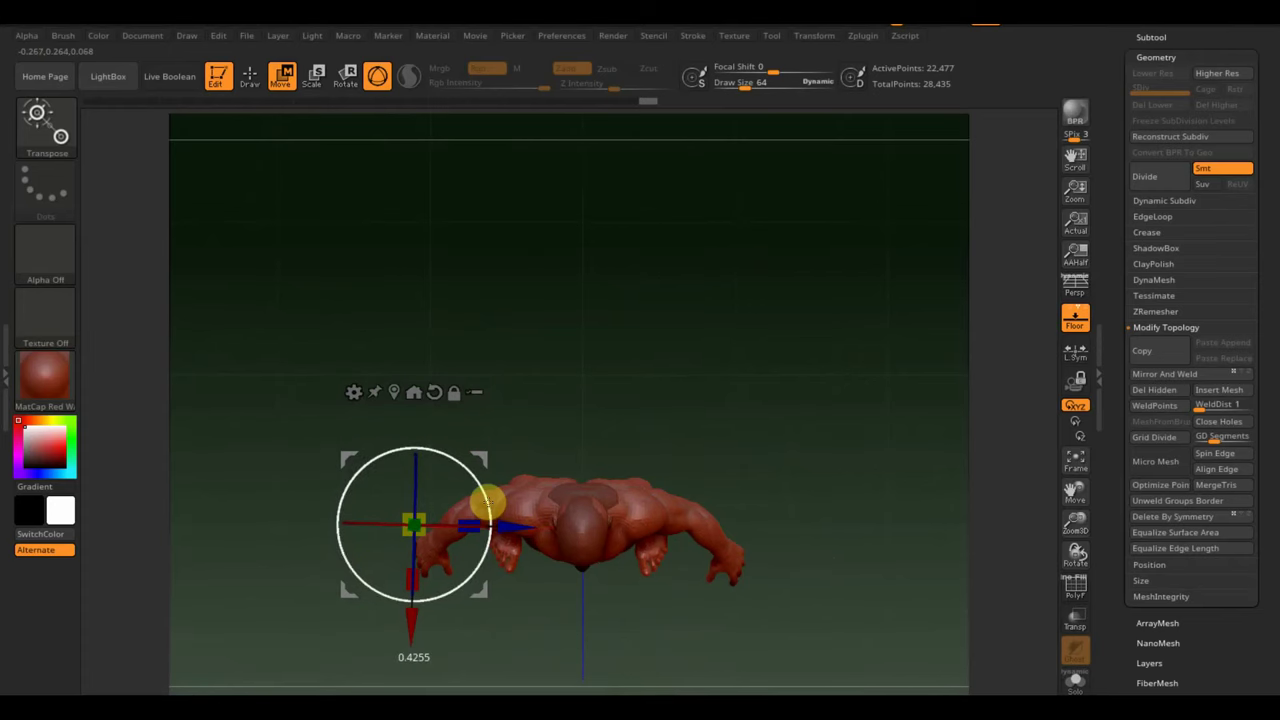
pyautogui.moveTo(777, 457)
pyautogui.mouseDown()
pyautogui.moveTo(846, 374)
pyautogui.moveTo(831, 369)
pyautogui.mouseUp()
pyautogui.moveTo(826, 456)
pyautogui.keyDown('alt'); pyautogui.mouseDown()
pyautogui.moveTo(791, 486)
pyautogui.moveTo(849, 394)
pyautogui.mouseUp(); pyautogui.keyUp('alt')
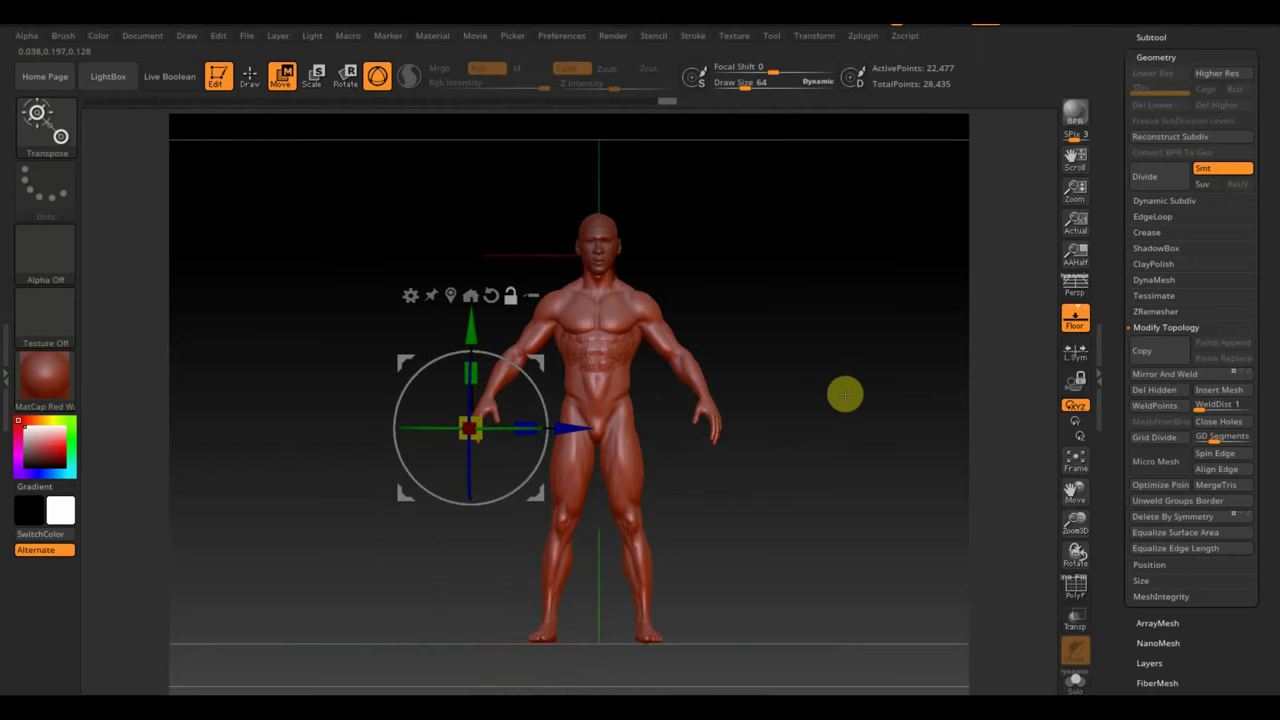
pyautogui.click(249, 76)
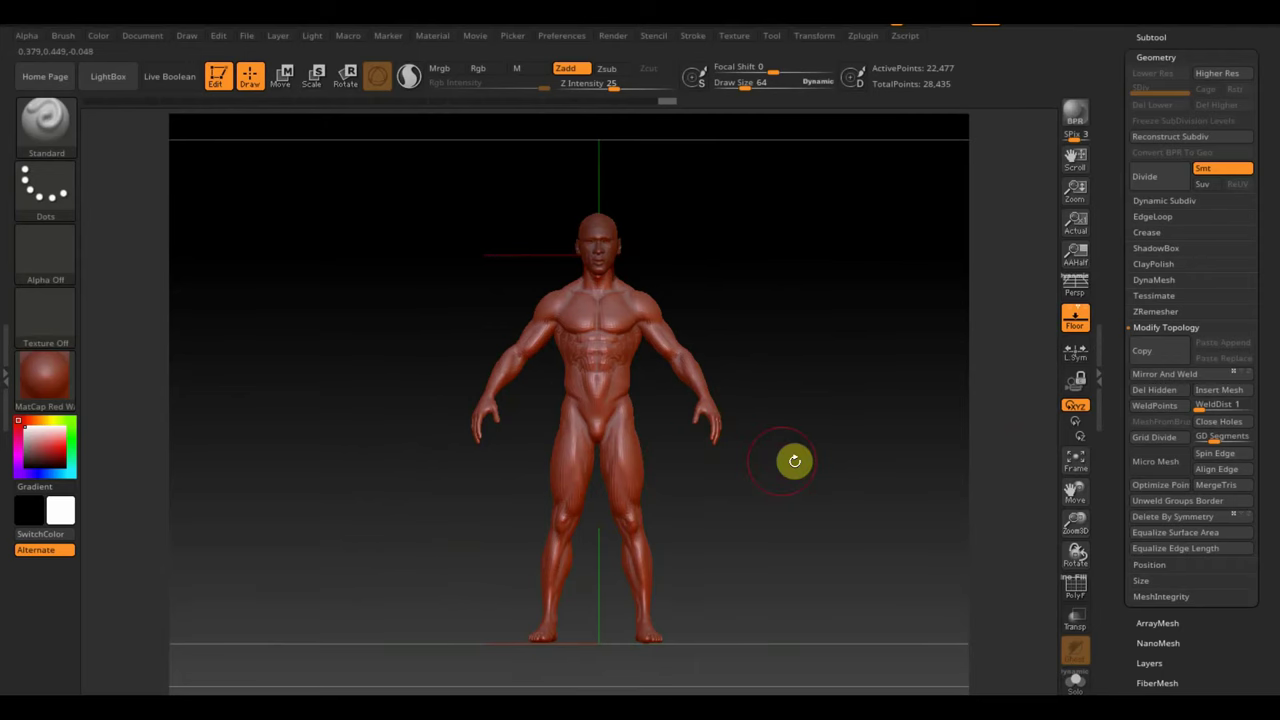
# - Mirror the body and cut off its own head with the rectangular trim brush
pyautogui.click(1170, 375)
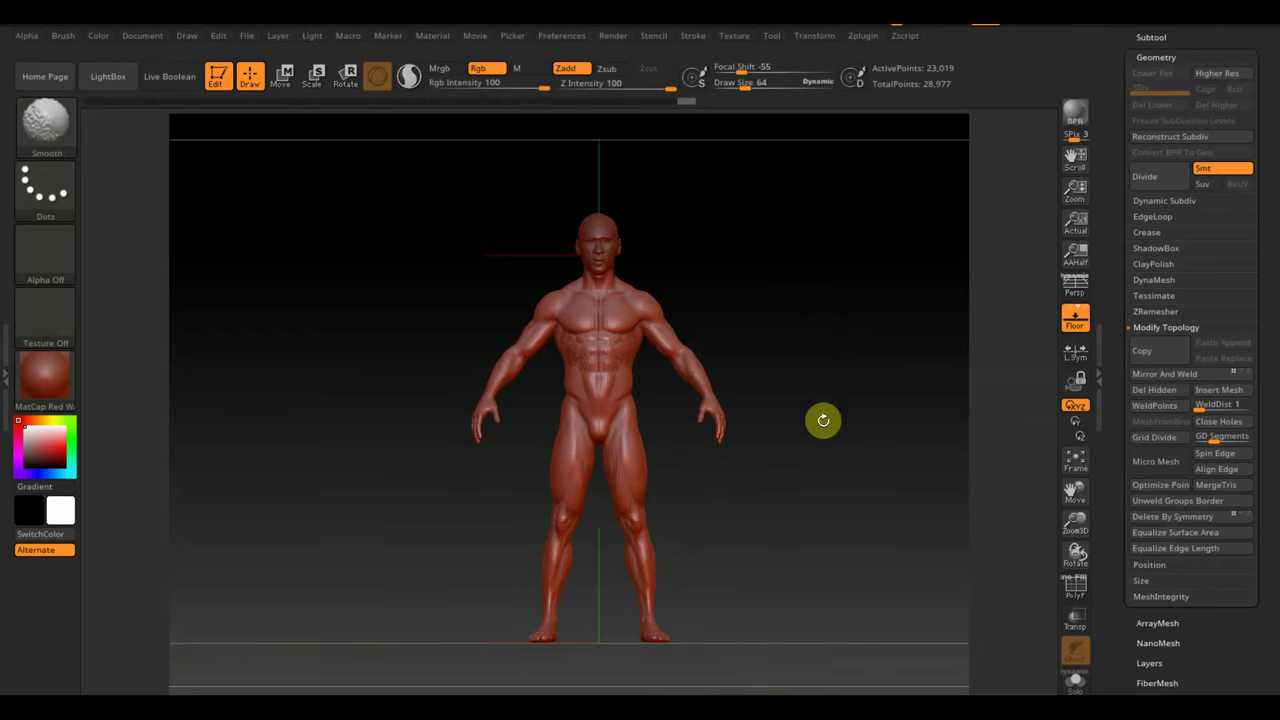
pyautogui.moveTo(817, 397)
pyautogui.mouseDown()
pyautogui.moveTo(826, 414)
pyautogui.moveTo(814, 421)
pyautogui.moveTo(837, 414)
pyautogui.mouseUp()
pyautogui.hotkey('ctrl', 'shift')
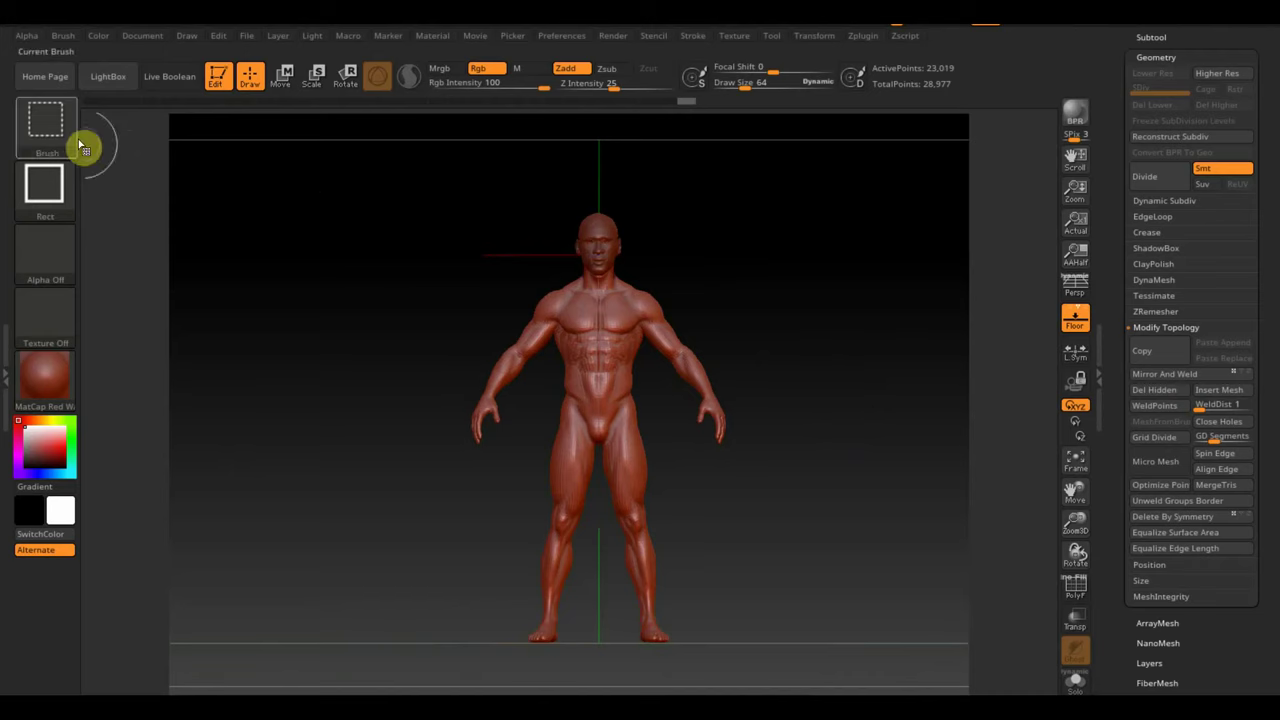
pyautogui.click(82, 147)
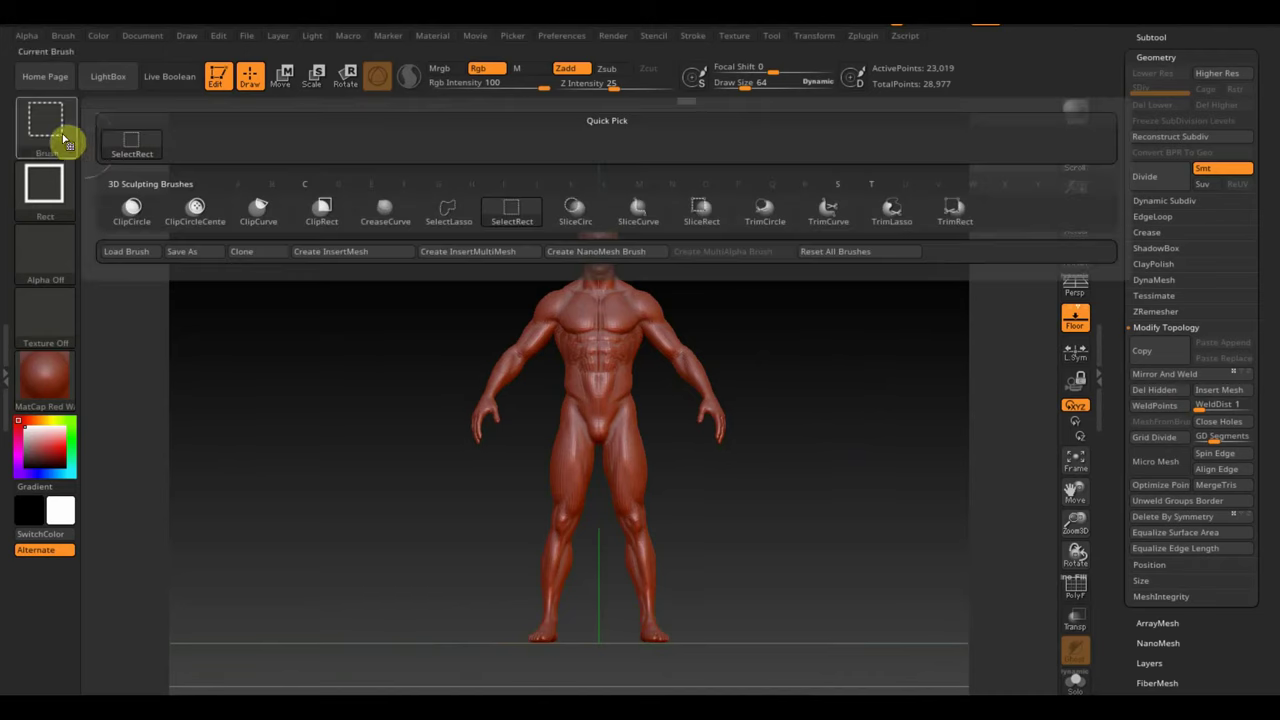
pyautogui.click(955, 217)
pyautogui.keyDown('ctrl'); pyautogui.keyDown('shift'); pyautogui.moveTo(530, 195); pyautogui.dragTo(680, 277); pyautogui.keyUp('shift'); pyautogui.keyUp('ctrl')
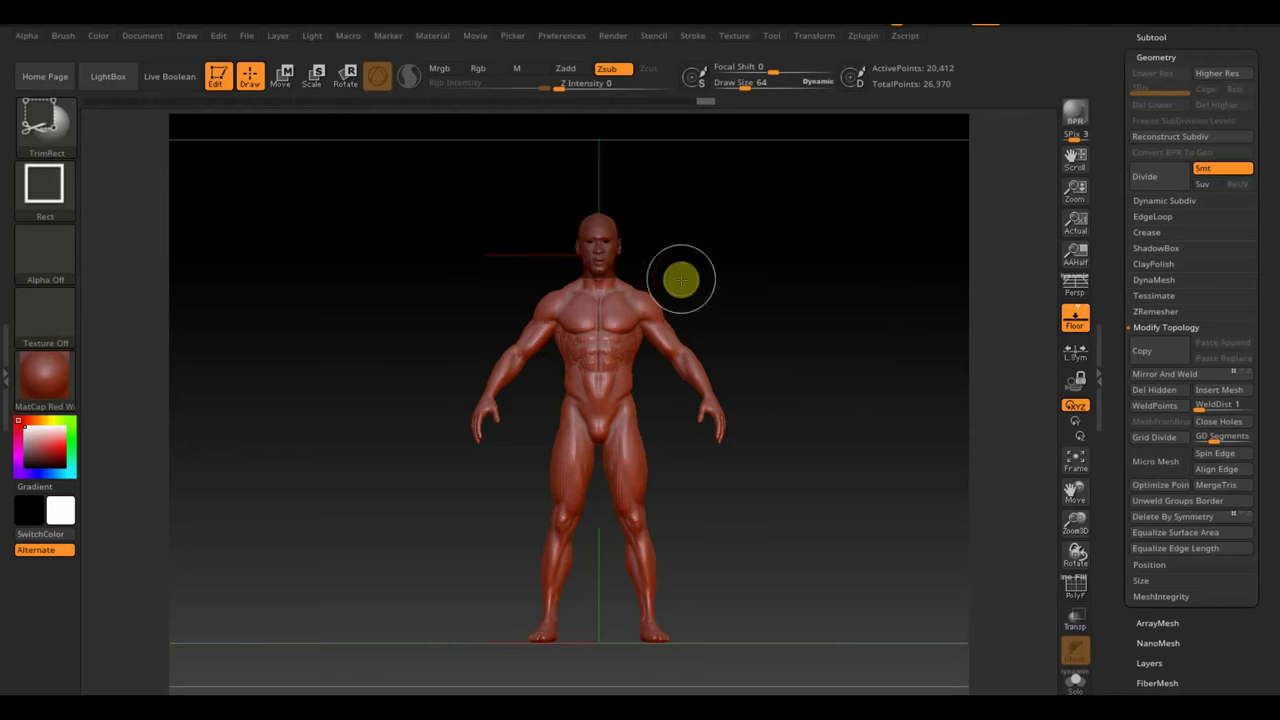
pyautogui.moveTo(780, 274)
pyautogui.mouseDown()
pyautogui.moveTo(866, 296)
pyautogui.moveTo(814, 314)
pyautogui.mouseUp()
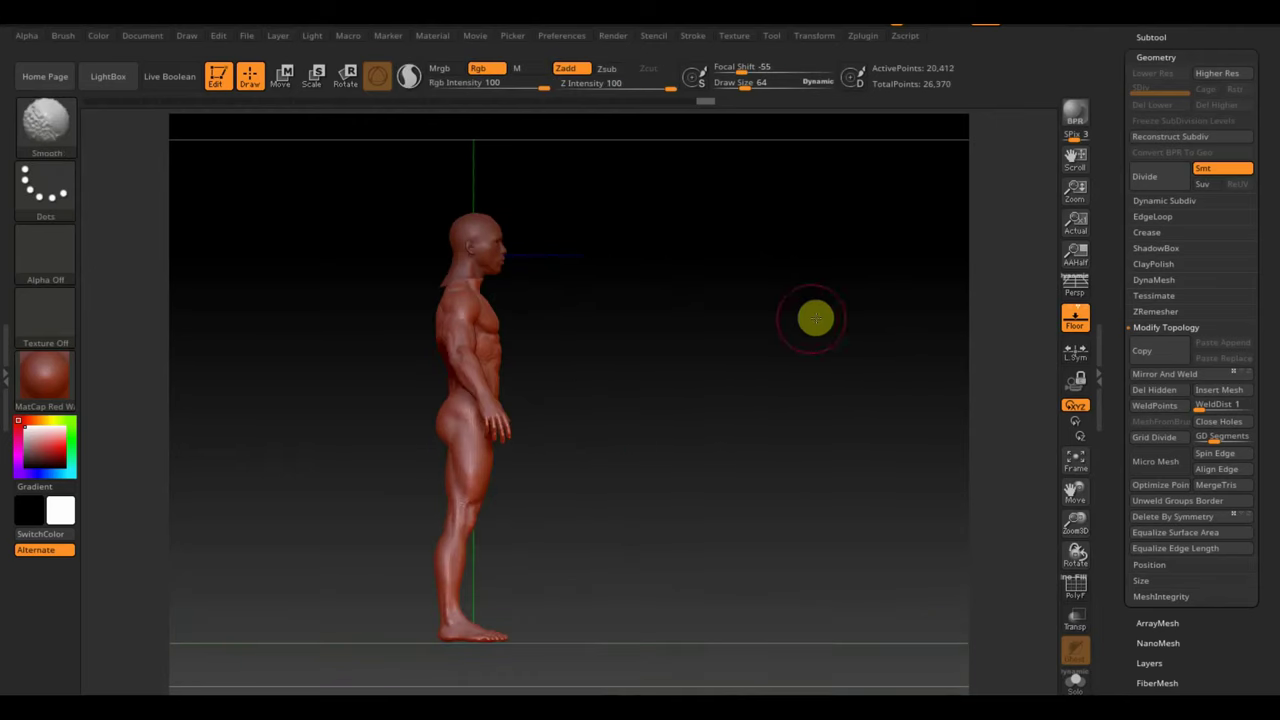
# - Shift the model slightly along X and go back to Draw mode
pyautogui.click(280, 78)
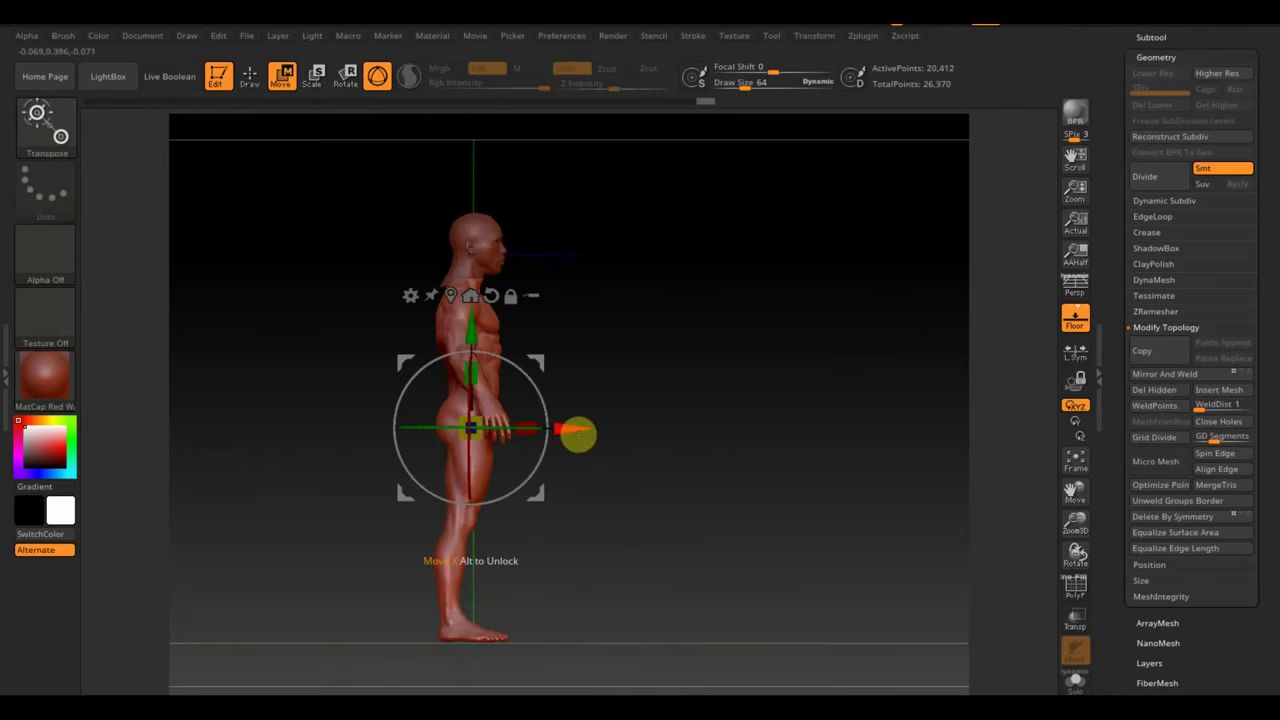
pyautogui.moveTo(576, 430); pyautogui.dragTo(568, 428)
pyautogui.moveTo(692, 424)
pyautogui.mouseDown()
pyautogui.moveTo(811, 375)
pyautogui.moveTo(700, 329)
pyautogui.mouseUp()
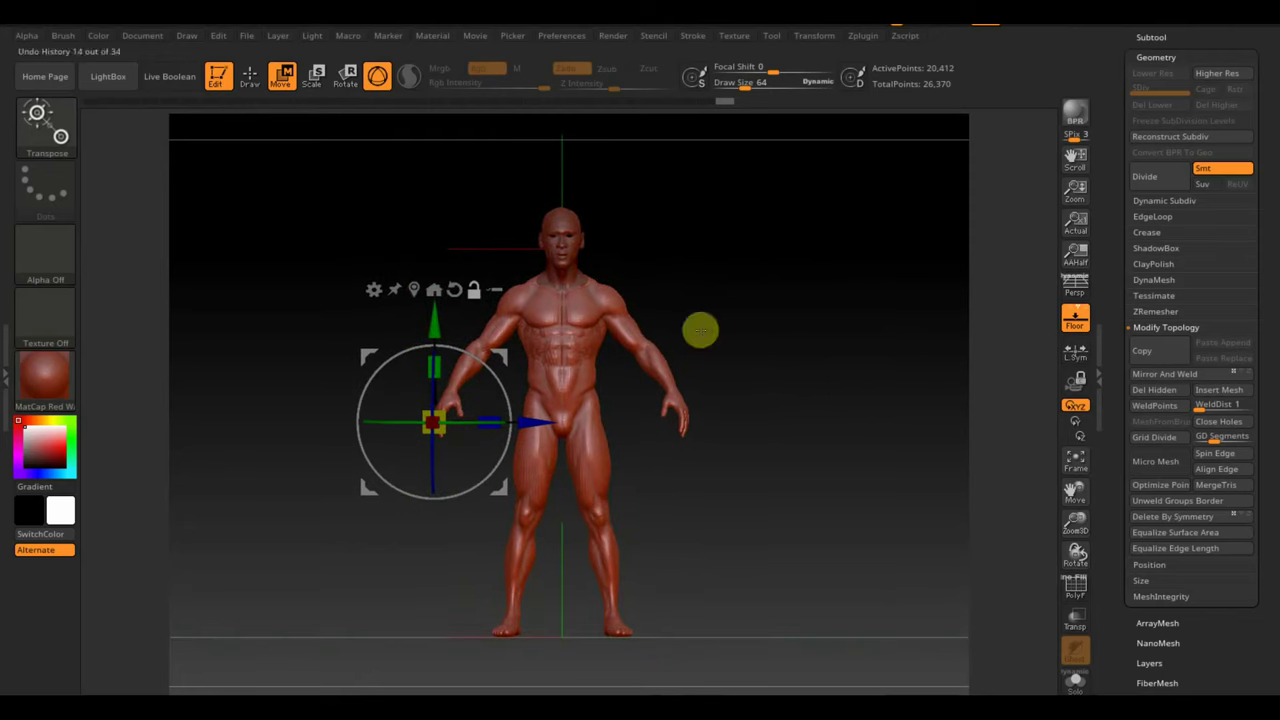
pyautogui.click(252, 76)
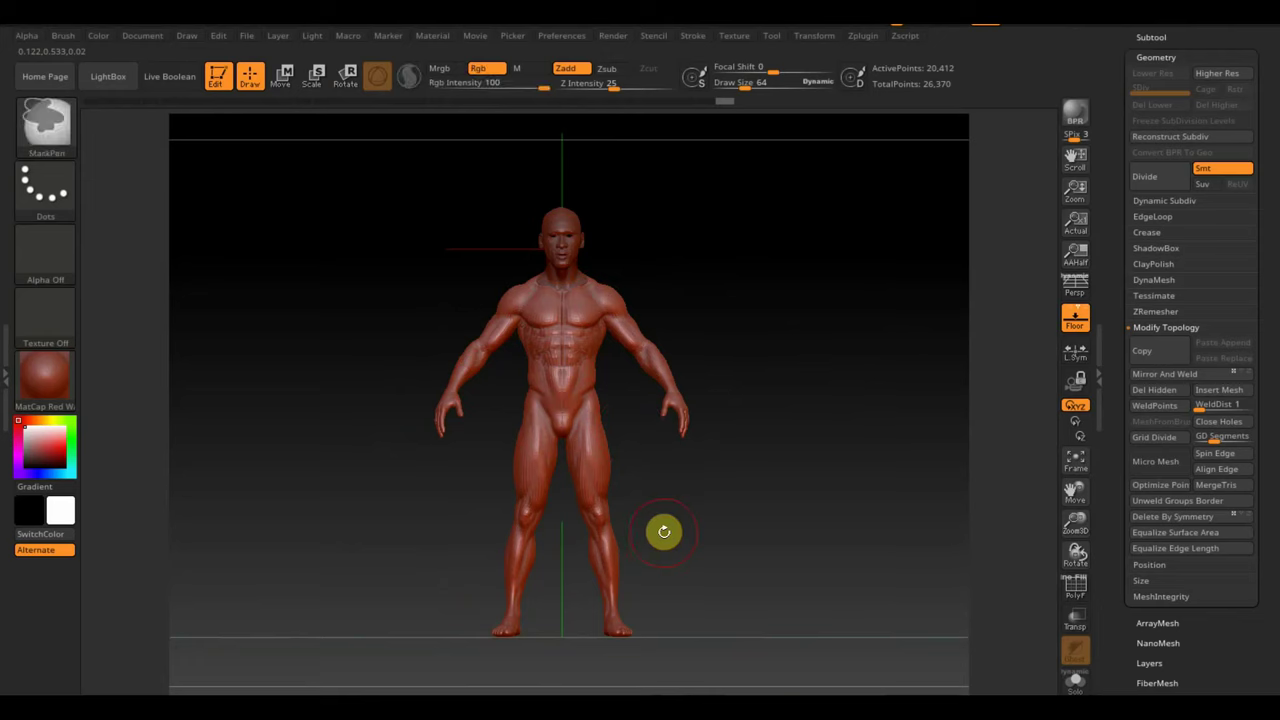
# - Mask the hips and legs from the waist toward the shins with a MaskPen rectangle
pyautogui.press('ctrl')
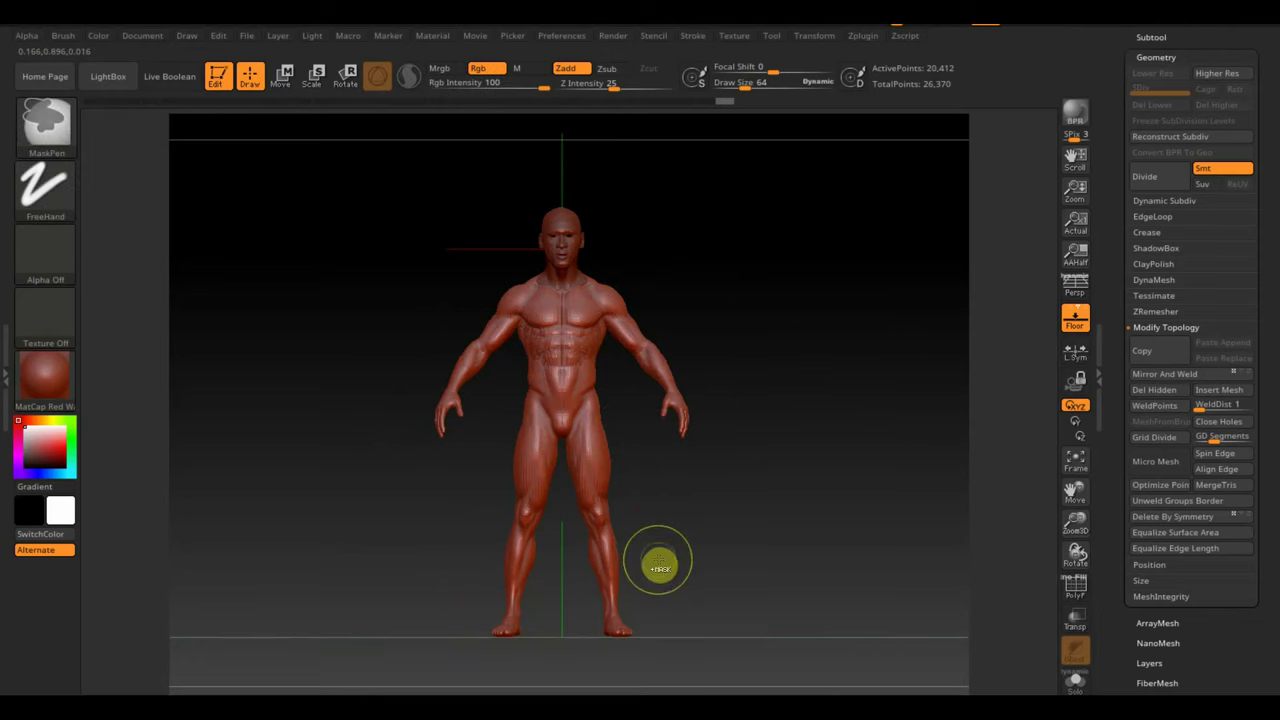
pyautogui.keyDown('ctrl'); pyautogui.moveTo(652, 563); pyautogui.dragTo(496, 388); pyautogui.keyUp('ctrl')
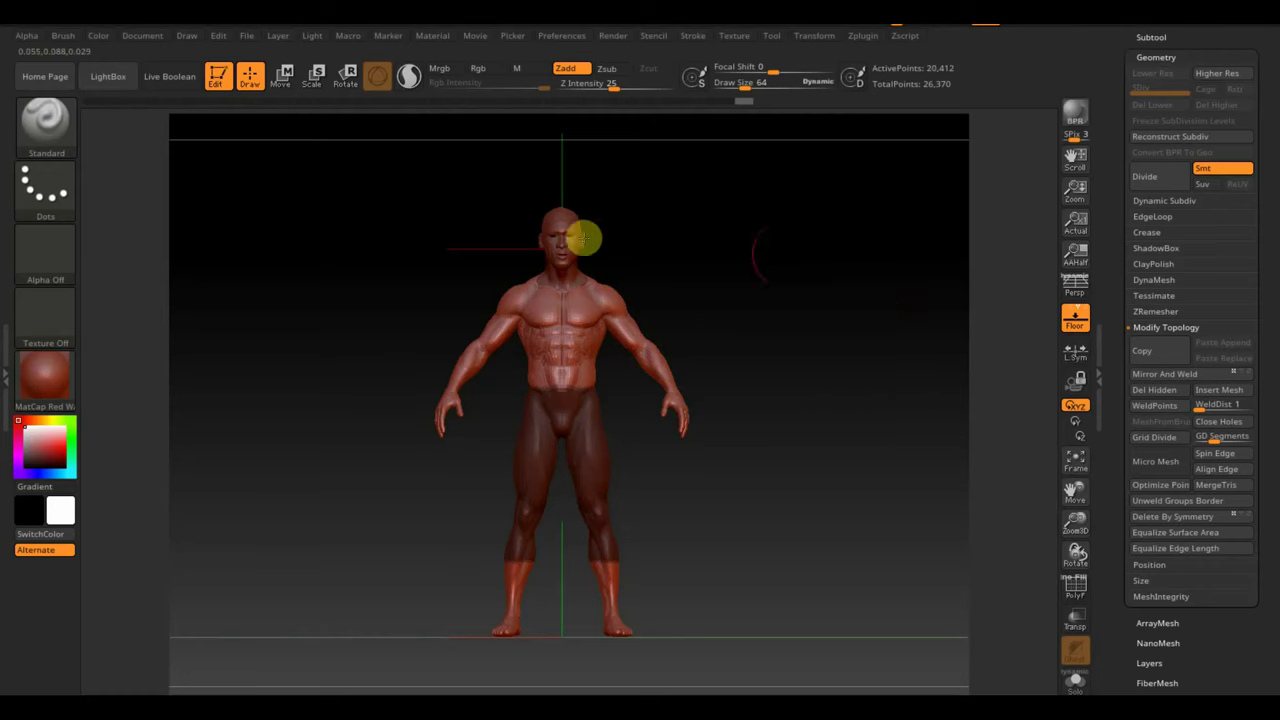
pyautogui.keyDown('alt'); pyautogui.moveTo(880, 308); pyautogui.dragTo(885, 315); pyautogui.keyUp('alt')
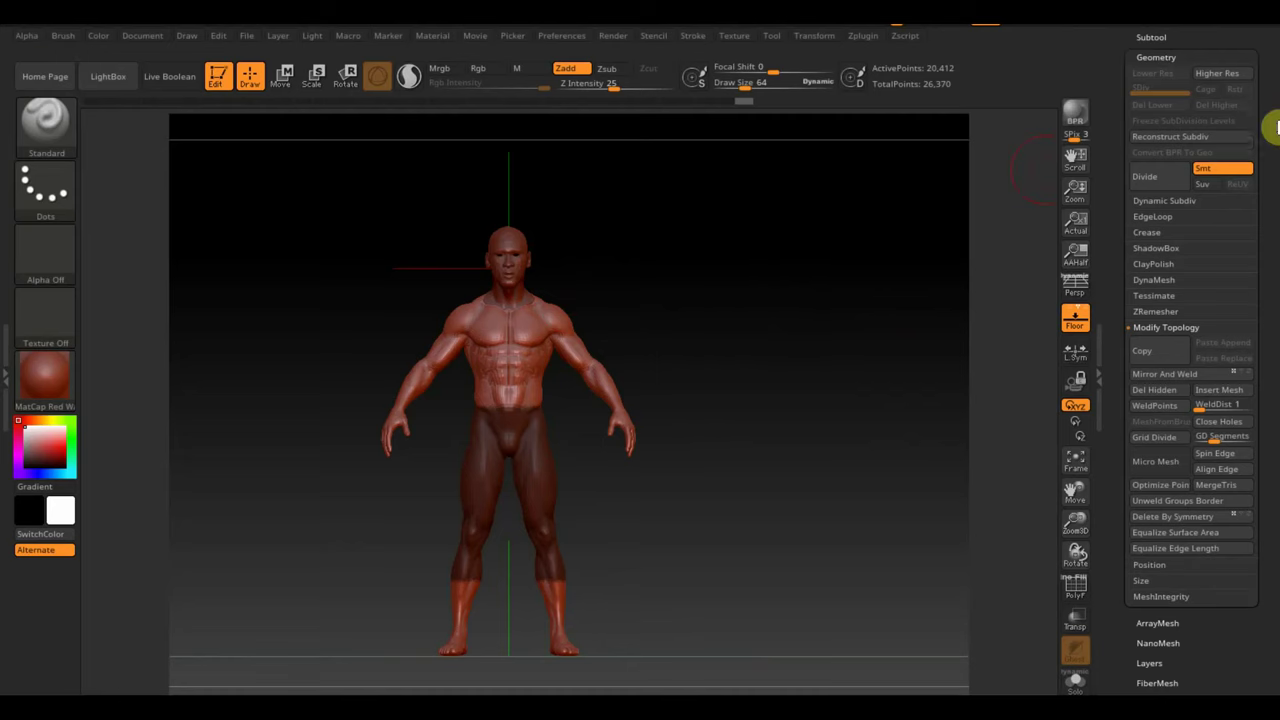
pyautogui.moveTo(1270, 127); pyautogui.dragTo(1265, 200)
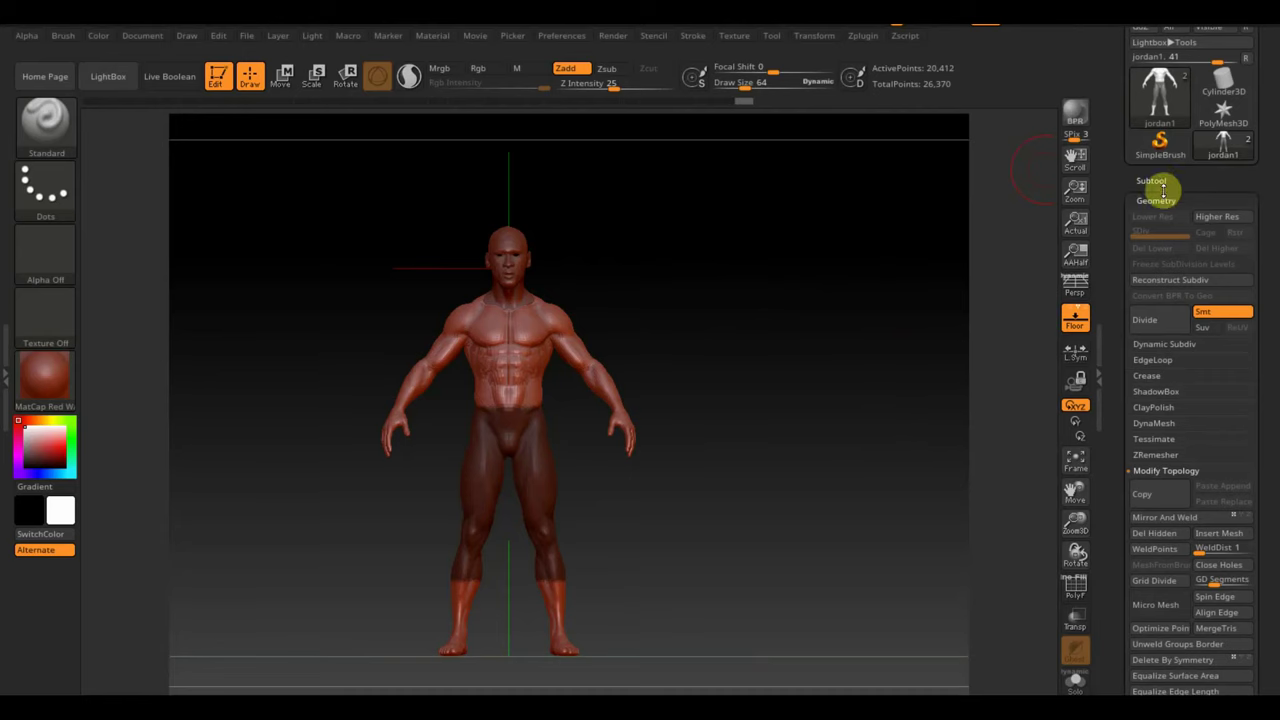
# - Extract the masked lower body as shorts and accept it as subtool Extract0
pyautogui.click(1151, 180)
pyautogui.moveTo(1275, 375); pyautogui.dragTo(1266, 277)
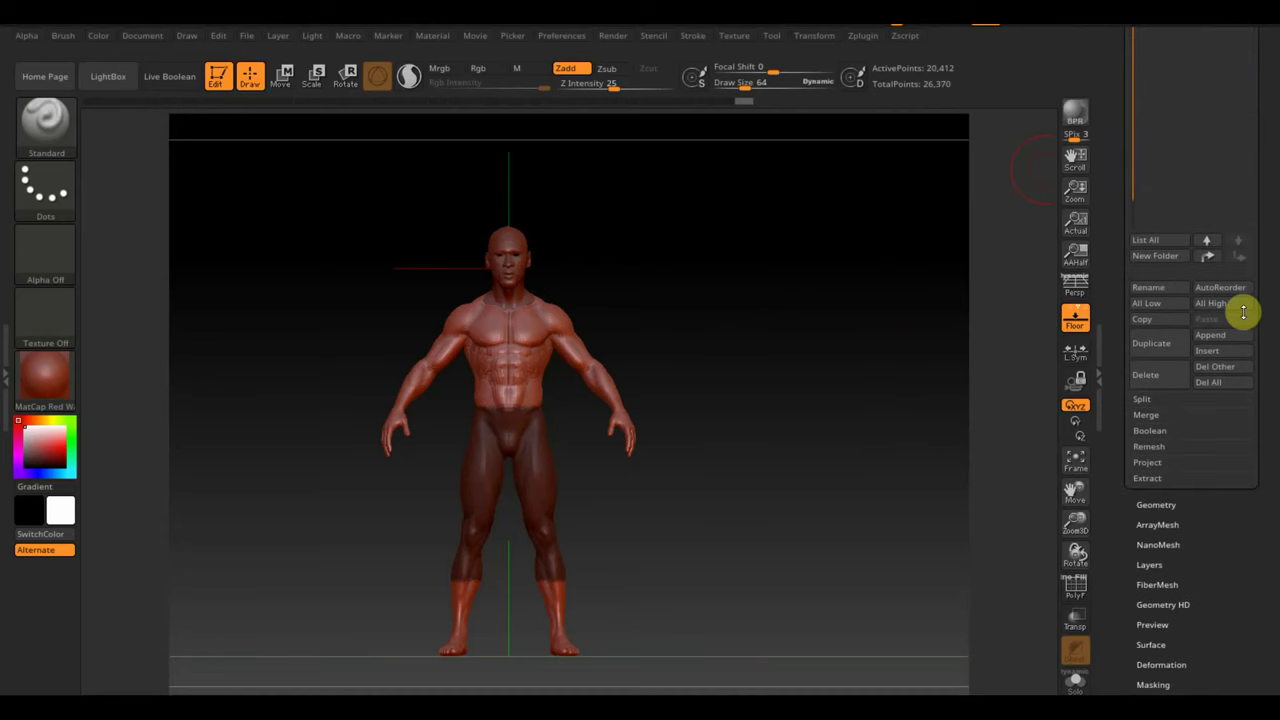
pyautogui.click(1150, 478)
pyautogui.click(1160, 502)
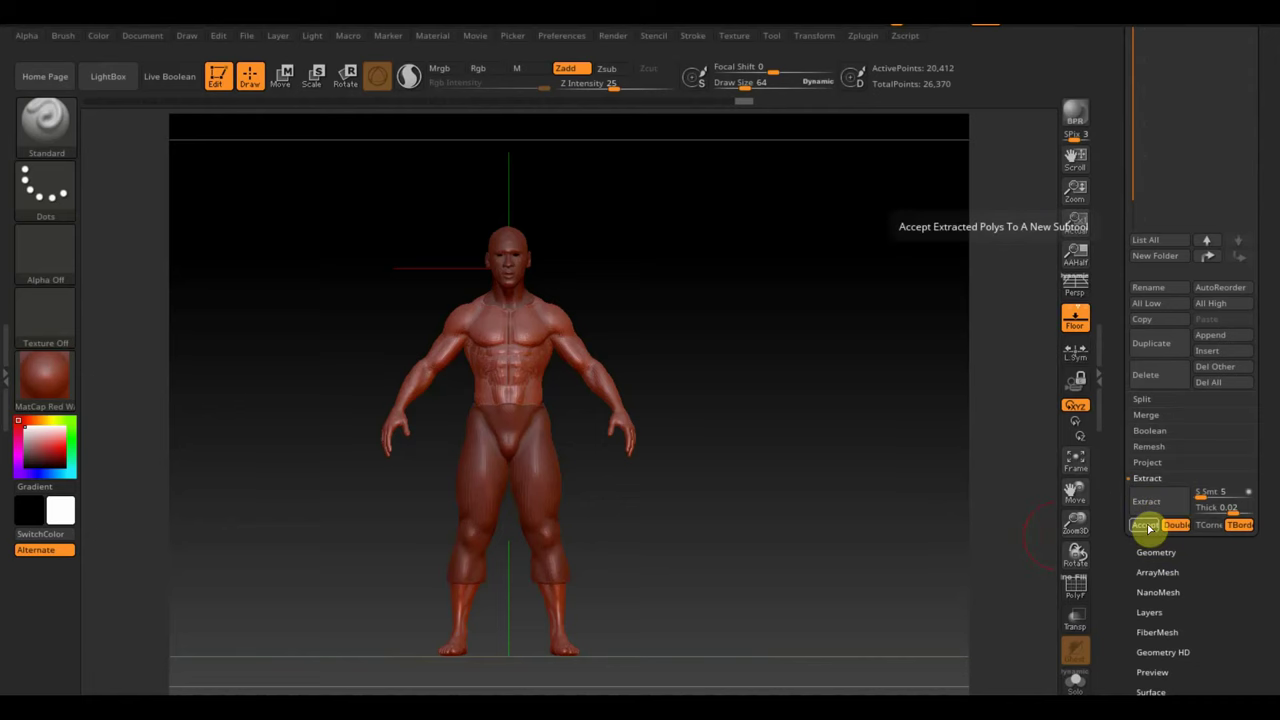
pyautogui.click(1145, 524)
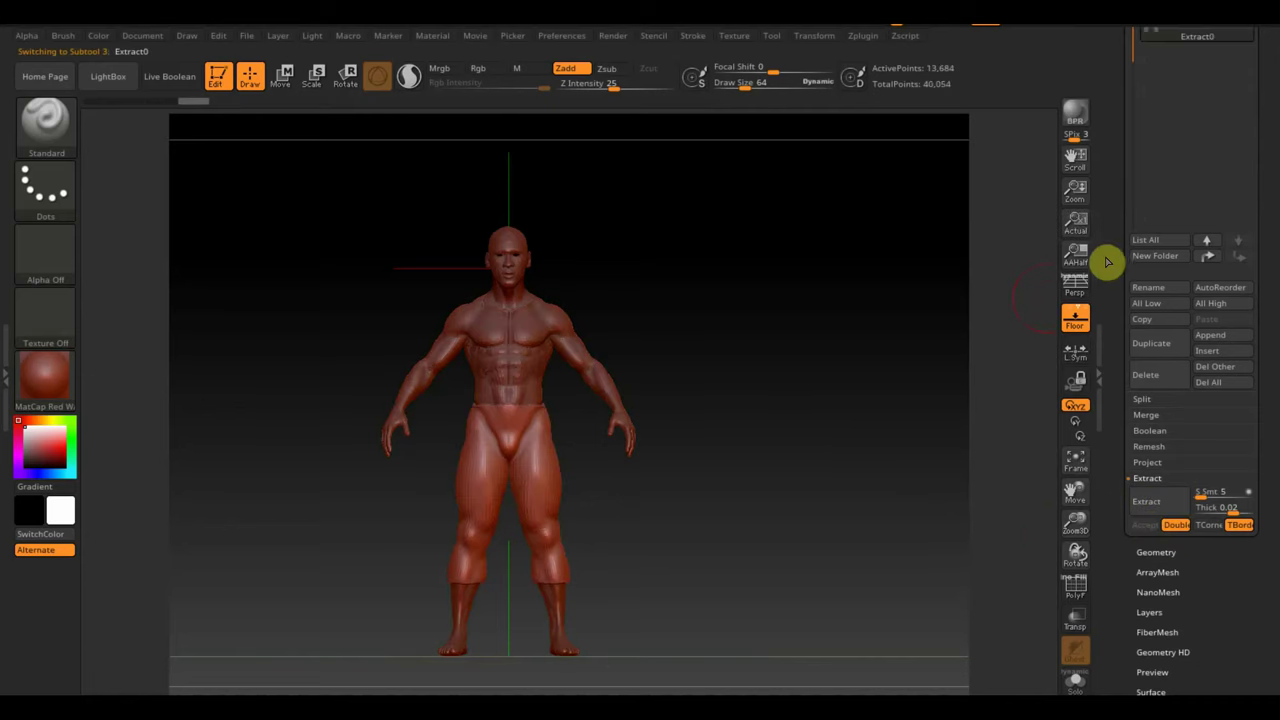
# - Hide jordan1 to inspect the extraction, then delete the Extract0 subtool and confirm
pyautogui.scroll(3, 1240, 90)
pyautogui.moveTo(1198, 160)
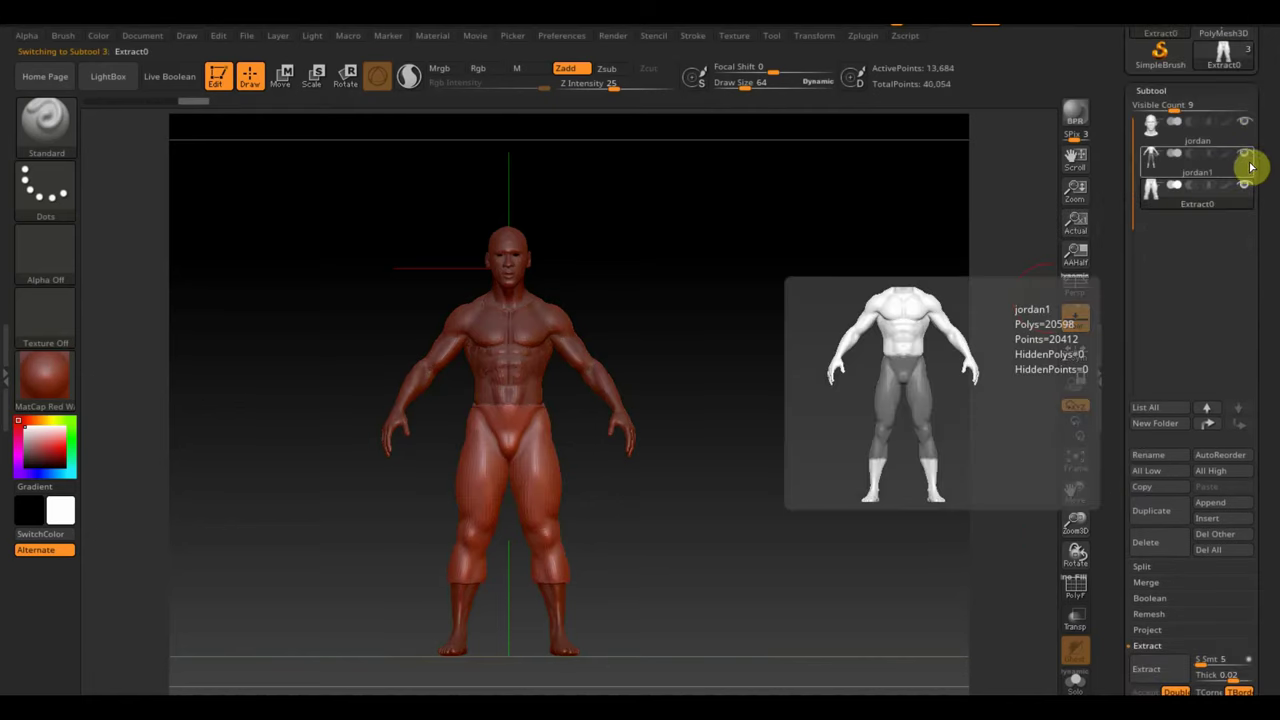
pyautogui.click(1245, 154)
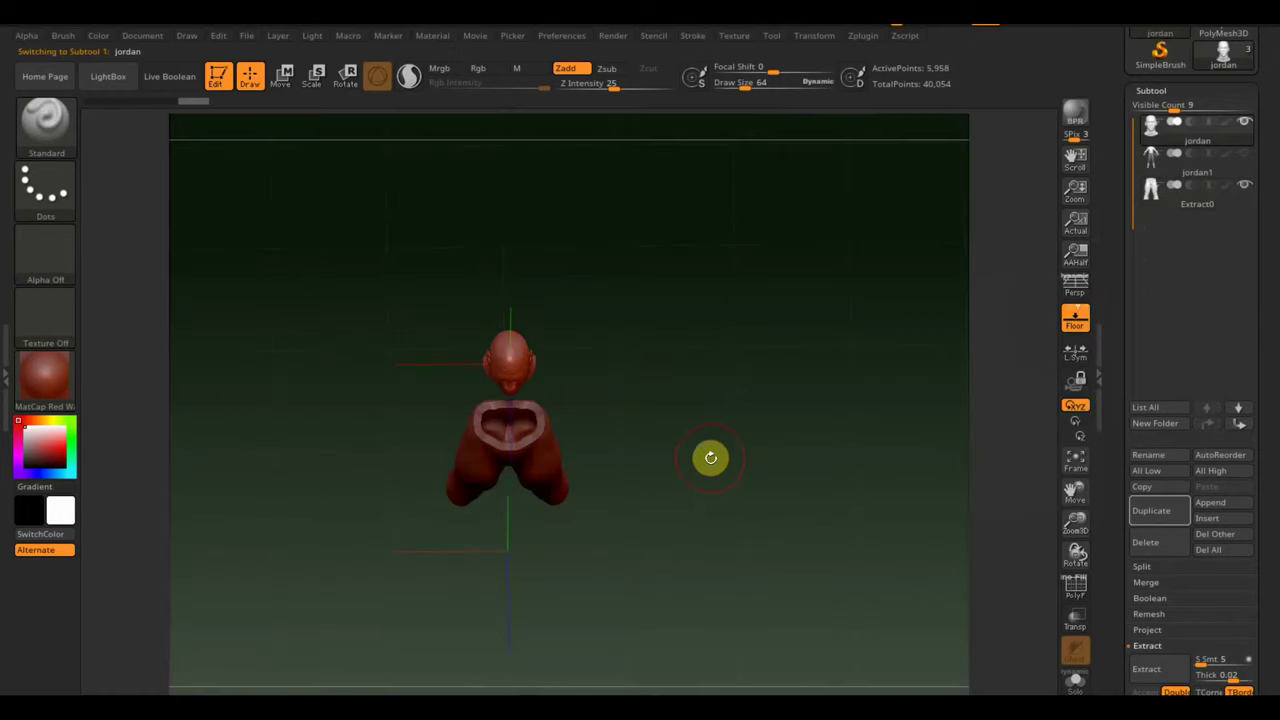
pyautogui.press('f')
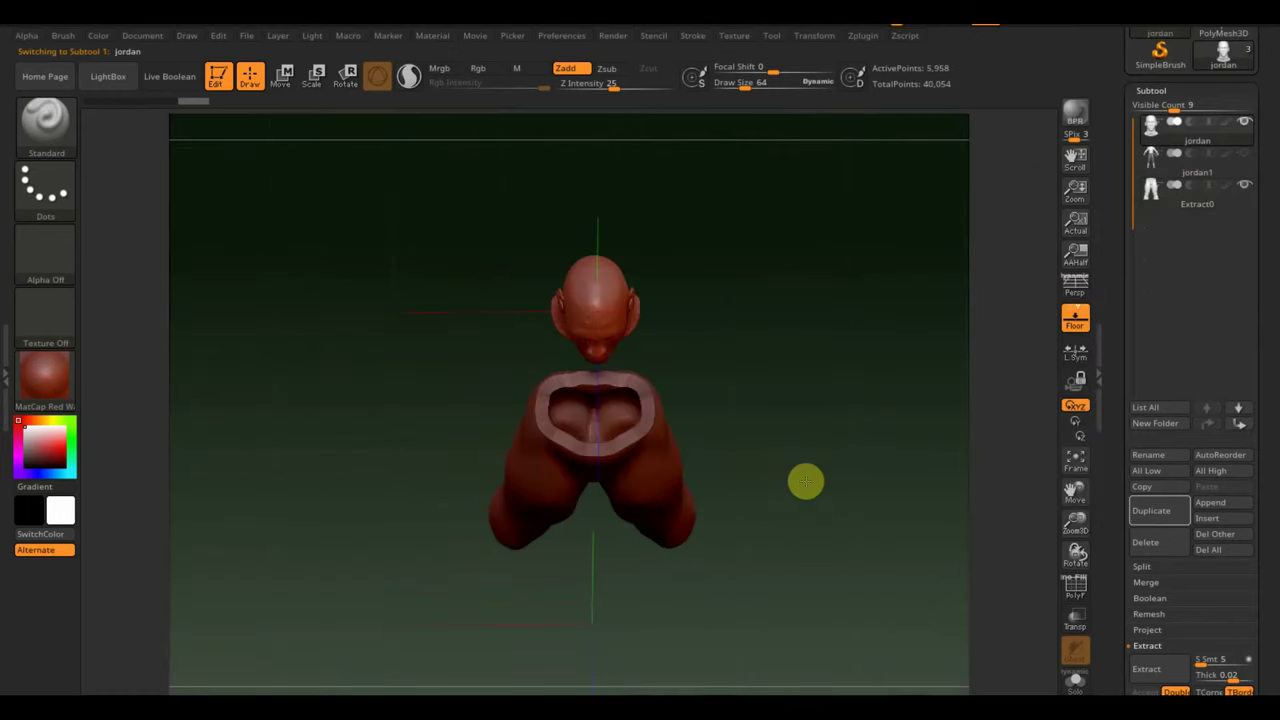
pyautogui.keyDown('alt'); pyautogui.moveTo(857, 487); pyautogui.dragTo(800, 478); pyautogui.keyUp('alt')
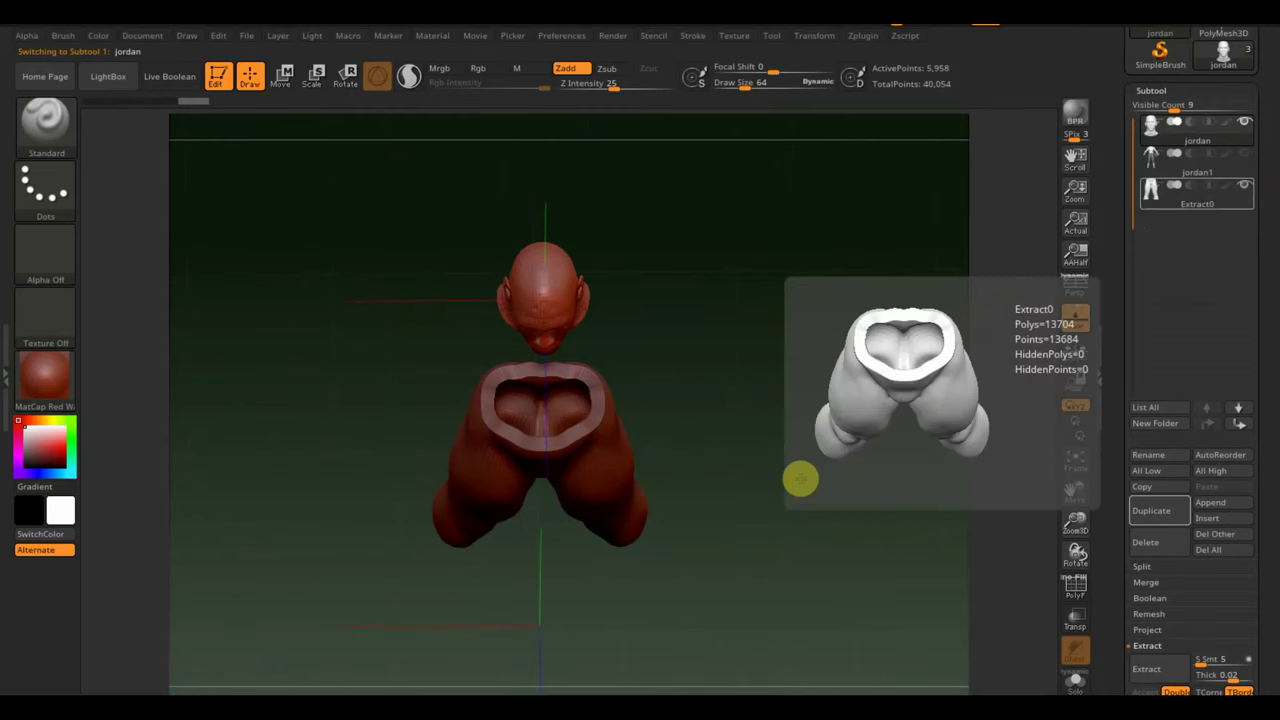
pyautogui.click(1166, 200)
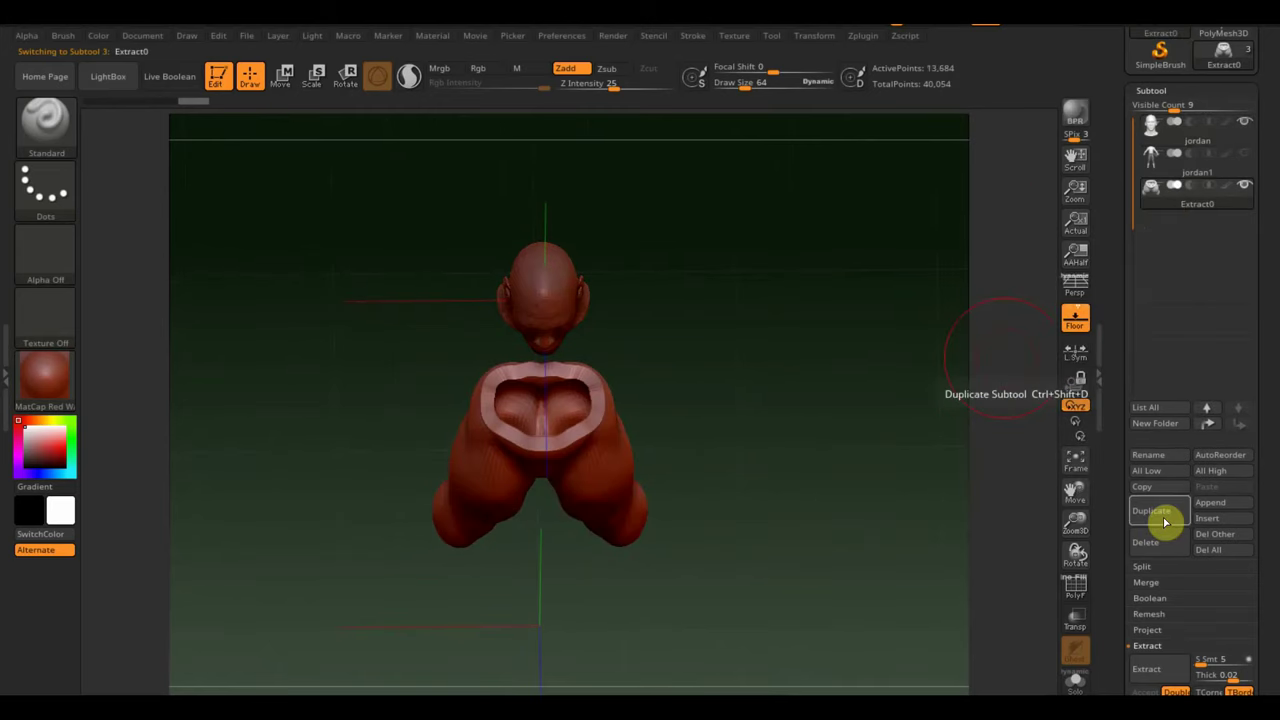
pyautogui.click(1163, 546)
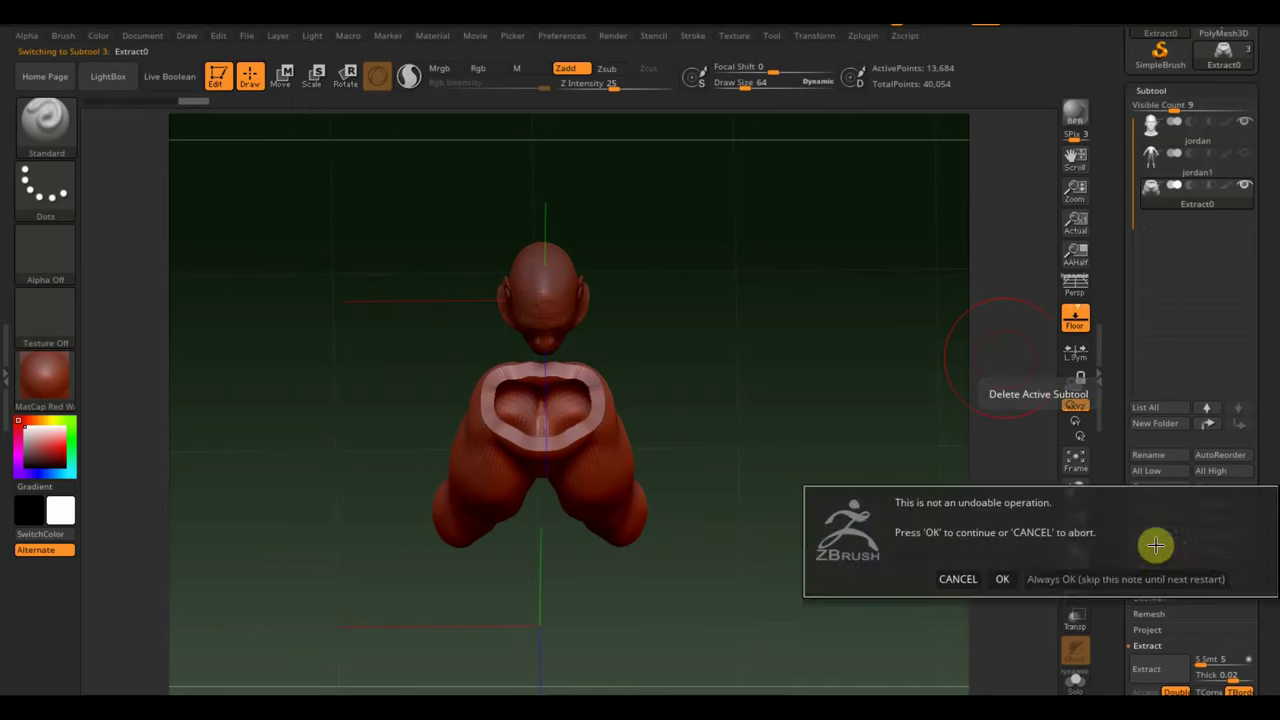
pyautogui.click(1037, 580)
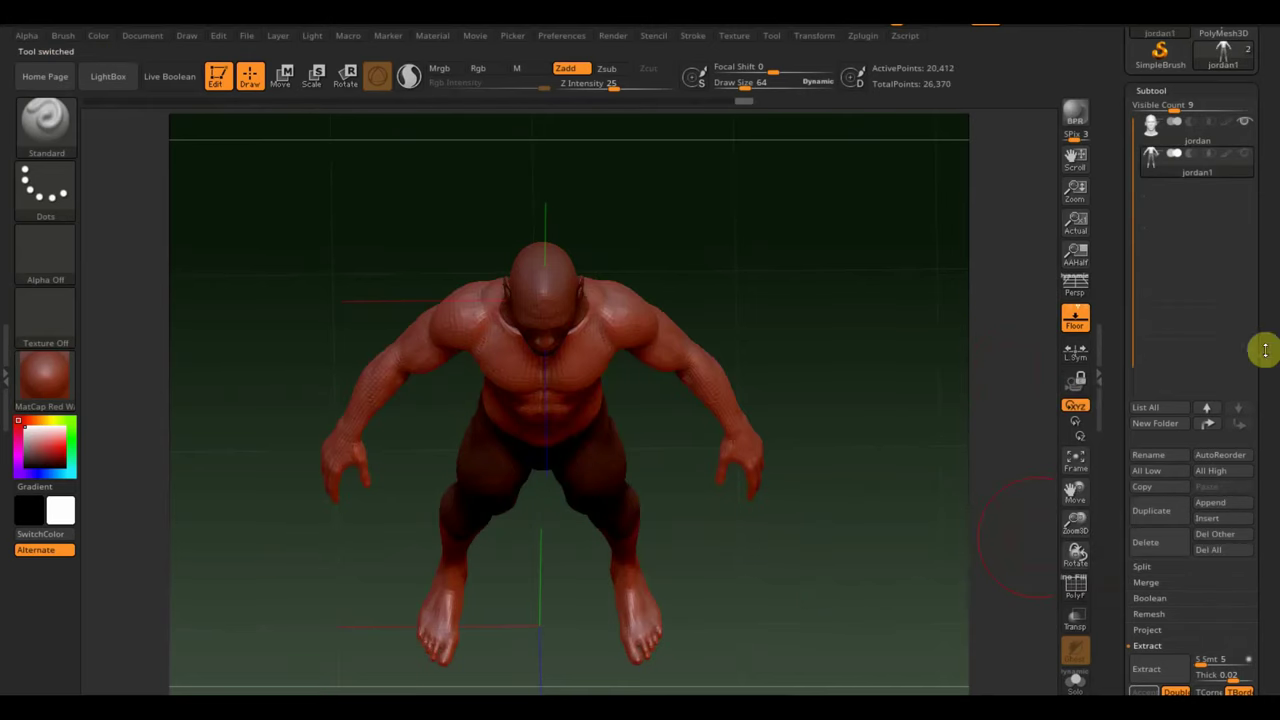
pyautogui.moveTo(1265, 350); pyautogui.dragTo(1271, 251)
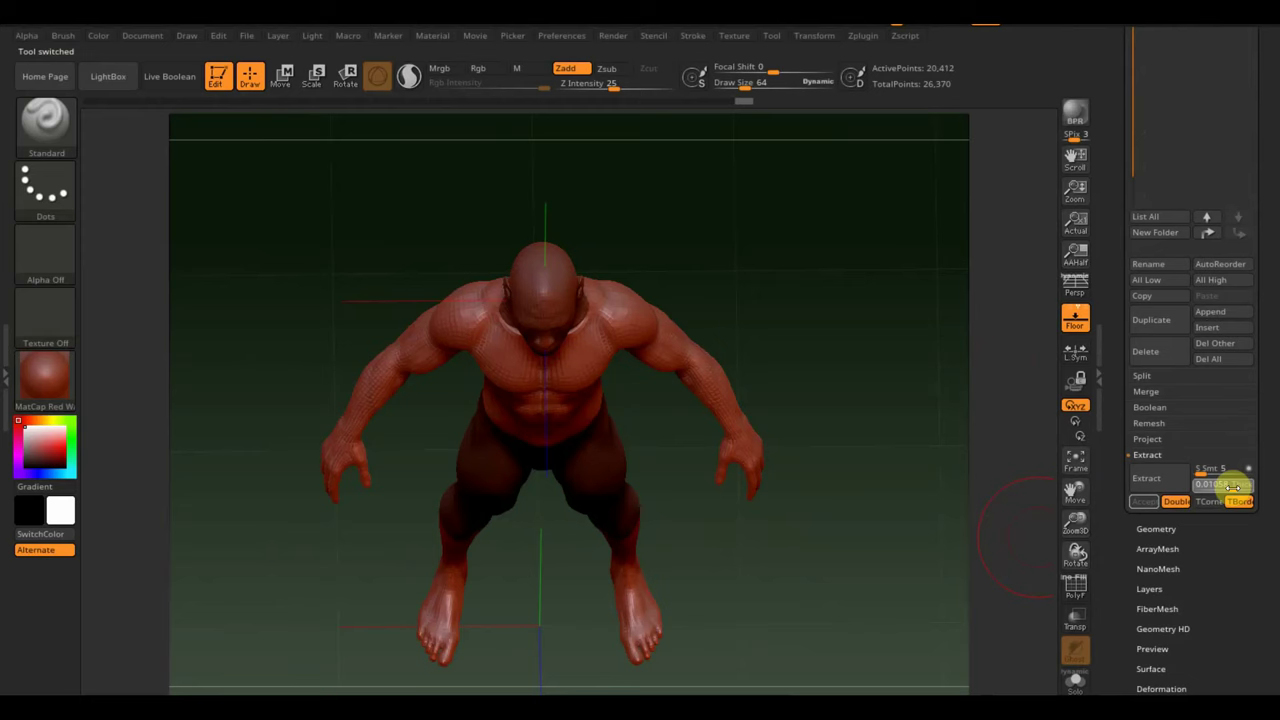
# - Extract the masked hips and legs and accept the result as the Extract2 subtool
pyautogui.moveTo(1268, 126); pyautogui.dragTo(1260, 257)
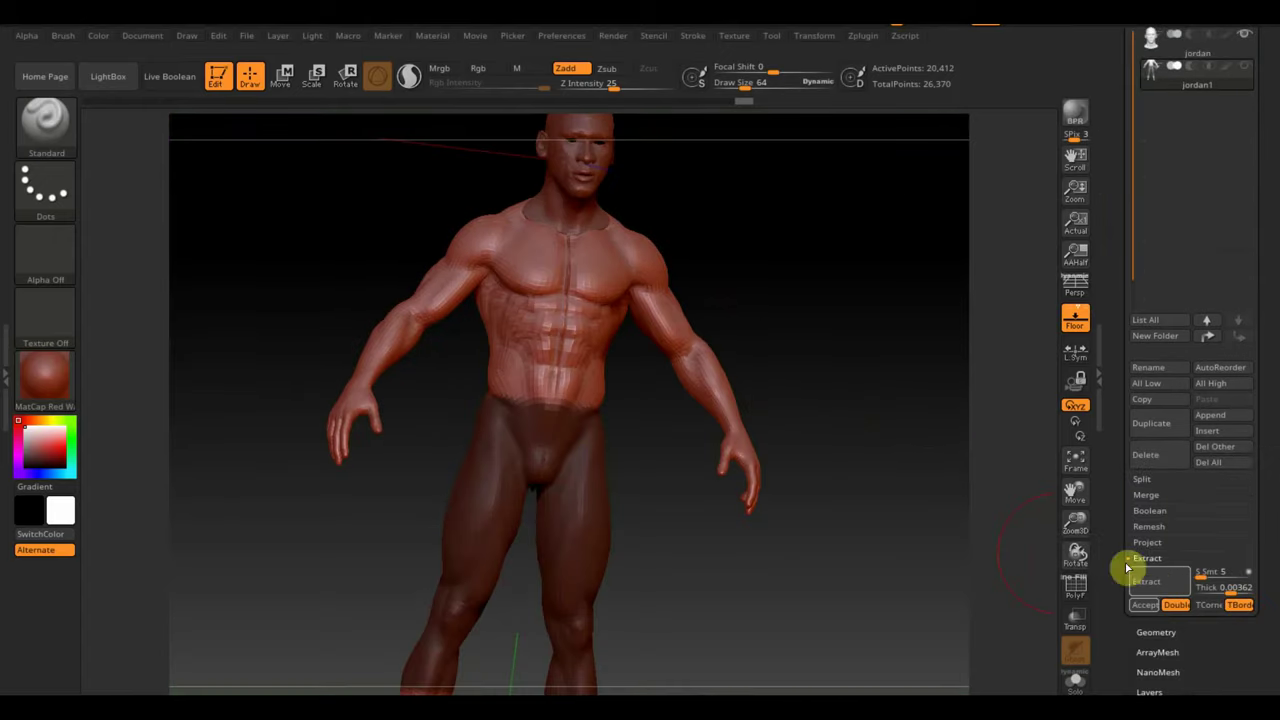
pyautogui.click(1152, 584)
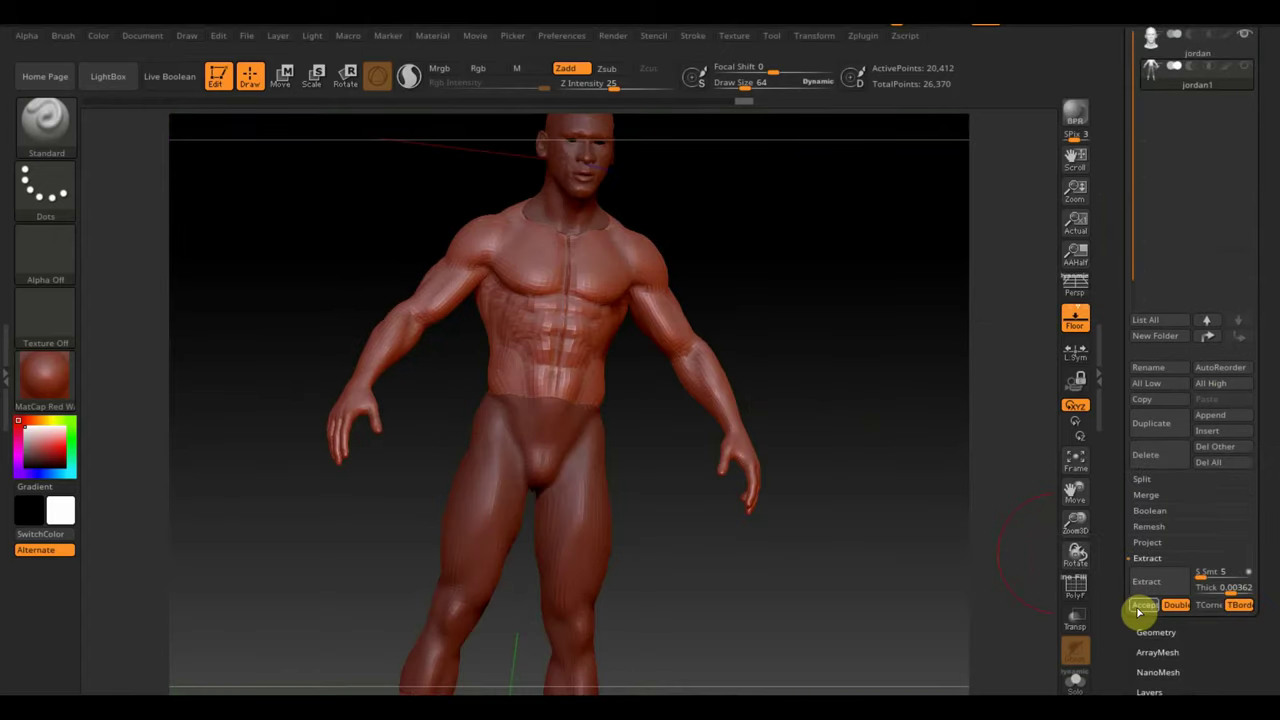
pyautogui.click(1143, 605)
# - Toggle jordan1 visibility to check the shorts, turn off the floor and return to front view
pyautogui.click(1242, 72)
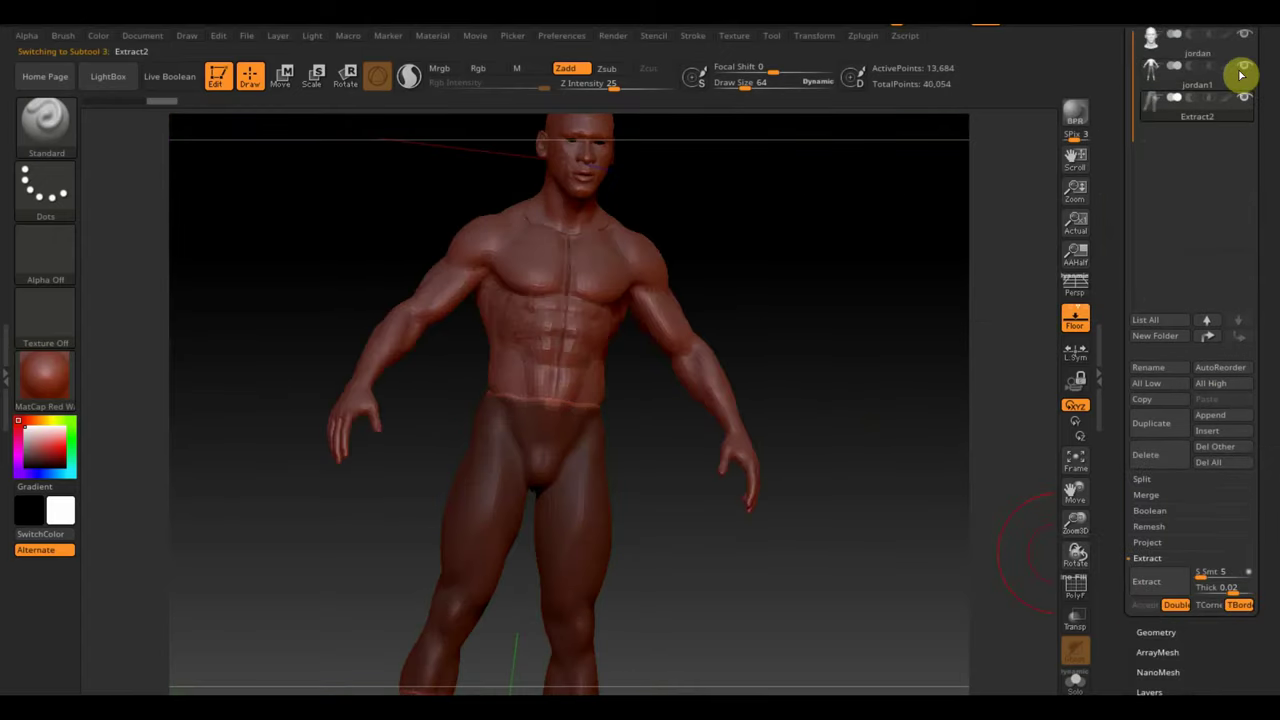
pyautogui.click(1242, 72)
pyautogui.click(1242, 72)
pyautogui.moveTo(923, 377)
pyautogui.mouseDown()
pyautogui.moveTo(880, 349)
pyautogui.moveTo(880, 381)
pyautogui.mouseUp()
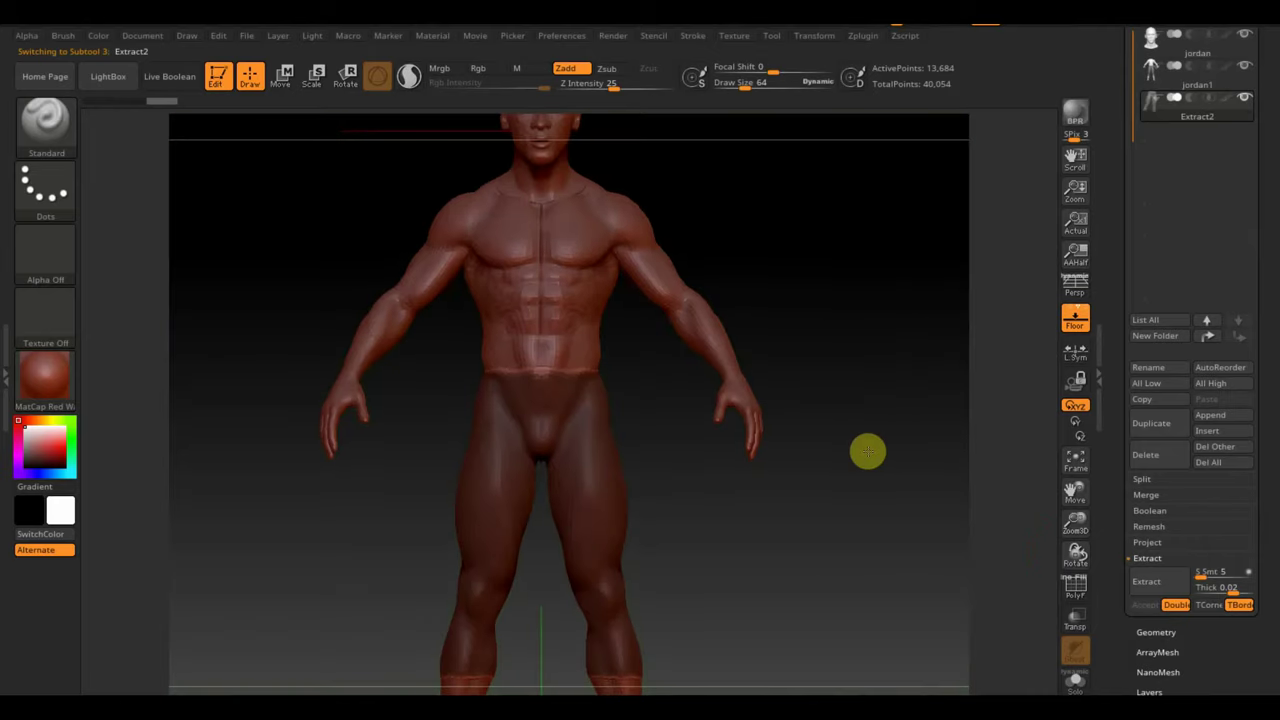
pyautogui.keyDown('alt'); pyautogui.moveTo(868, 451); pyautogui.dragTo(795, 465); pyautogui.keyUp('alt')
pyautogui.moveTo(868, 451); pyautogui.dragTo(1045, 432)
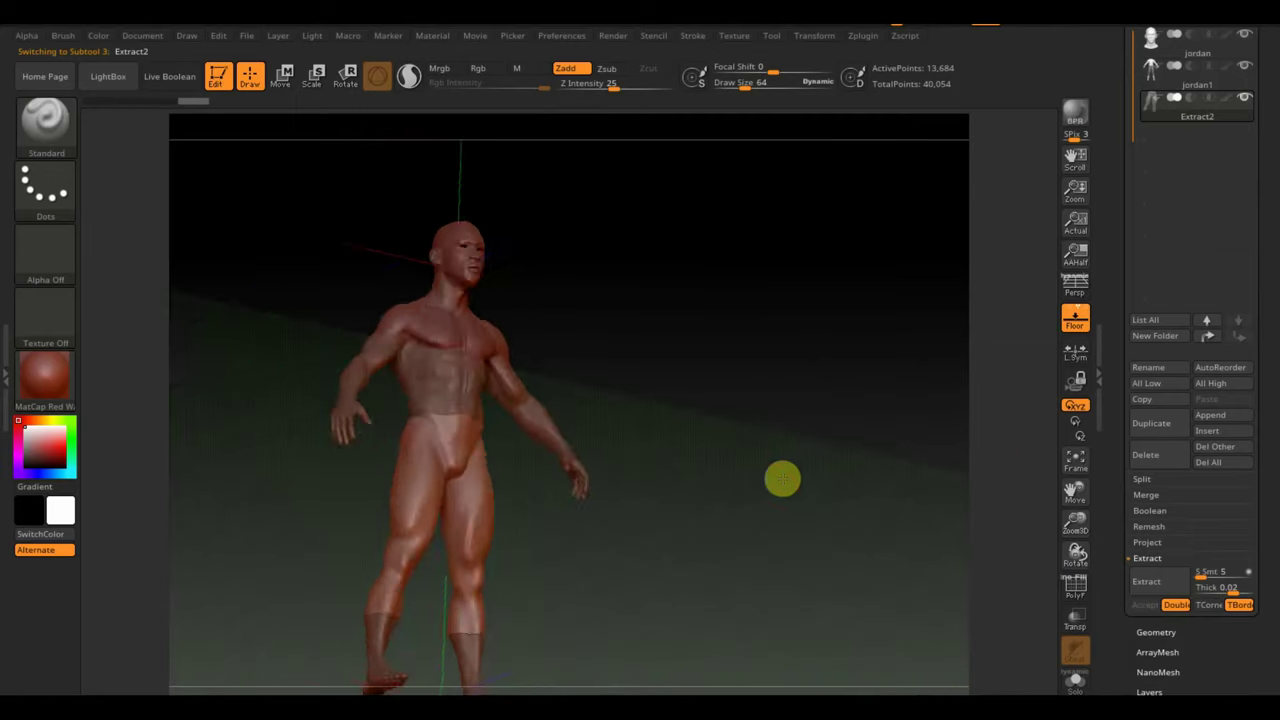
pyautogui.click(1075, 320)
pyautogui.keyDown('shift'); pyautogui.moveTo(858, 409); pyautogui.dragTo(812, 445); pyautogui.keyUp('shift')
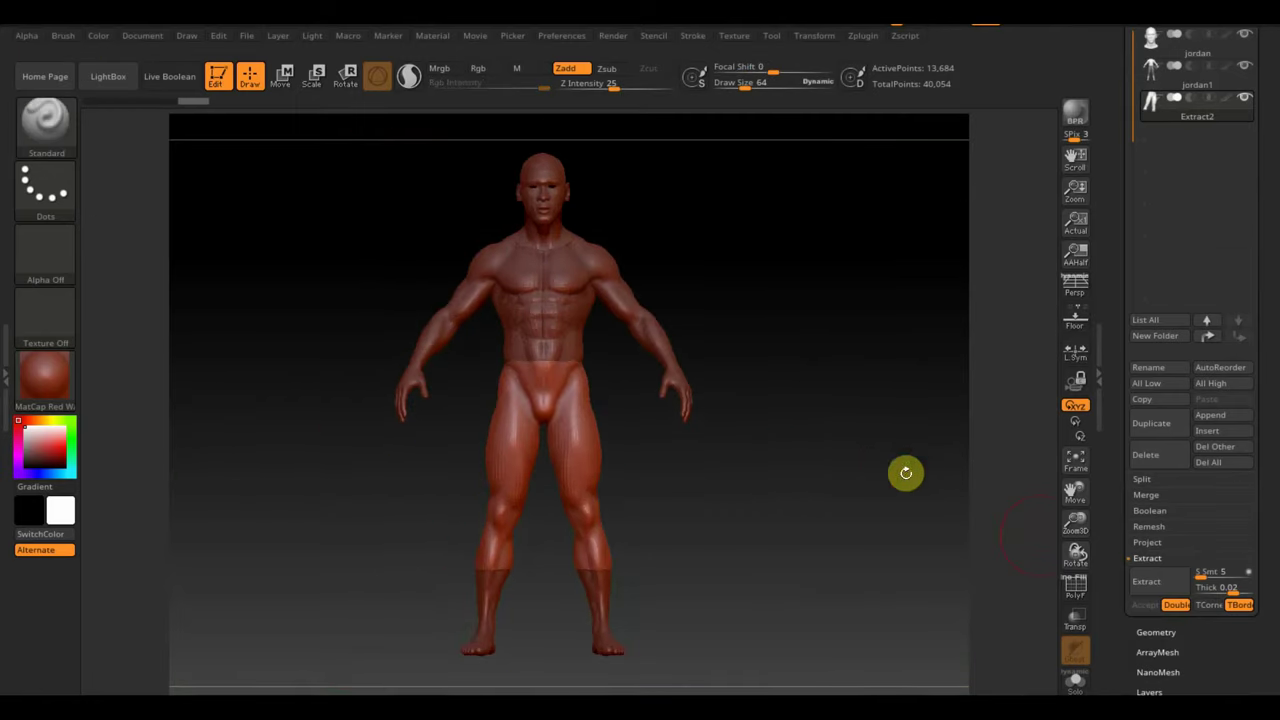
pyautogui.scroll(-2, 1270, 565)
pyautogui.scroll(-1, 1240, 555)
pyautogui.scroll(-1, 1215, 590)
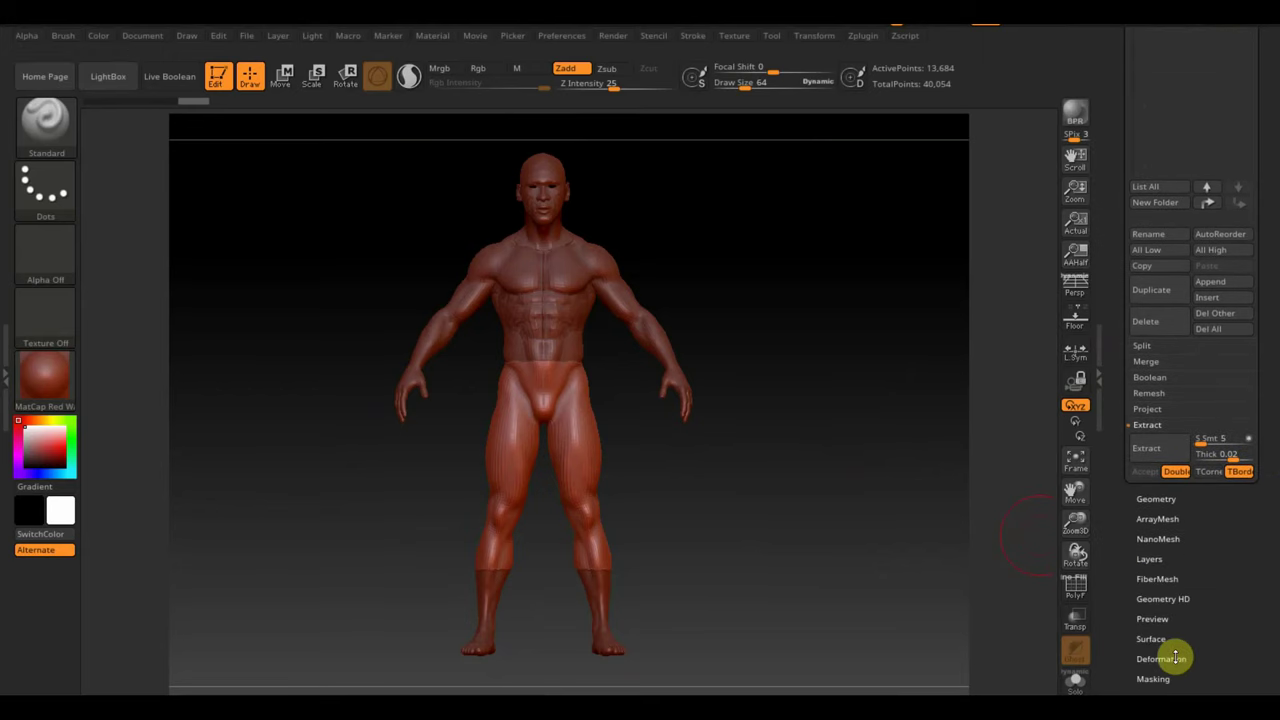
# - DynaMesh the shorts at resolution 408, hide the wireframe, and smooth them near the groin
pyautogui.click(1156, 498)
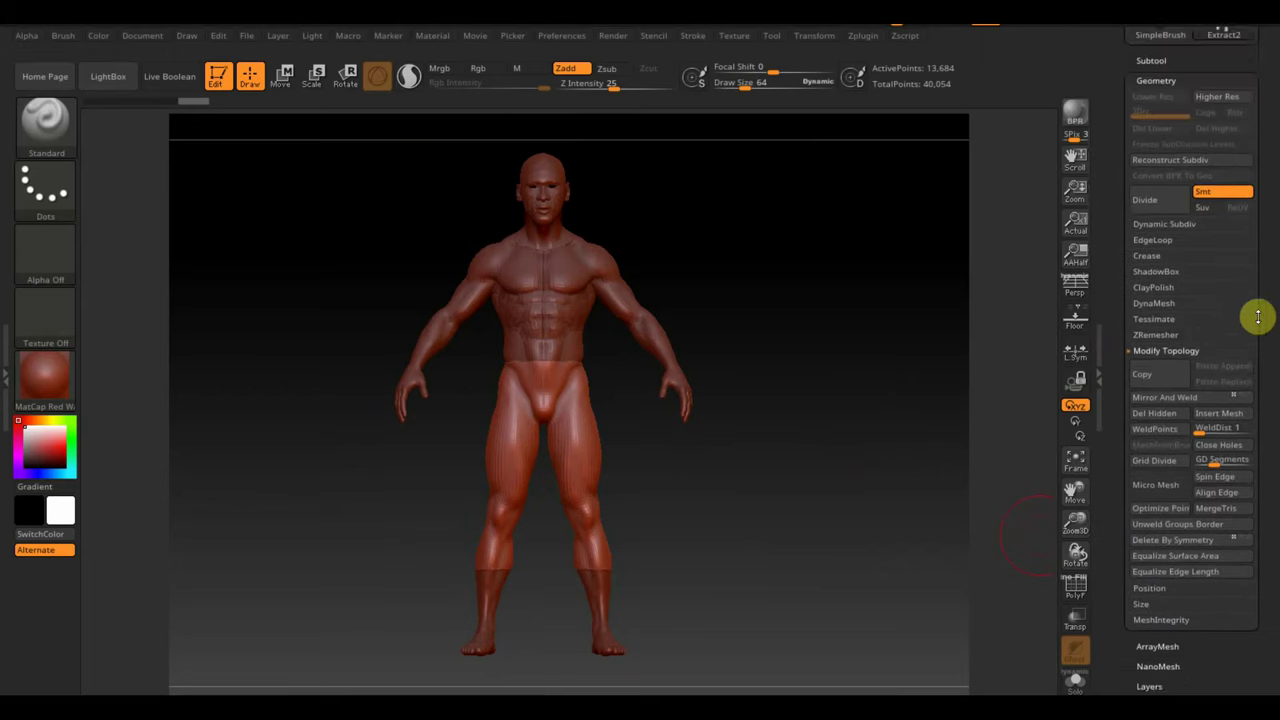
pyautogui.click(1155, 329)
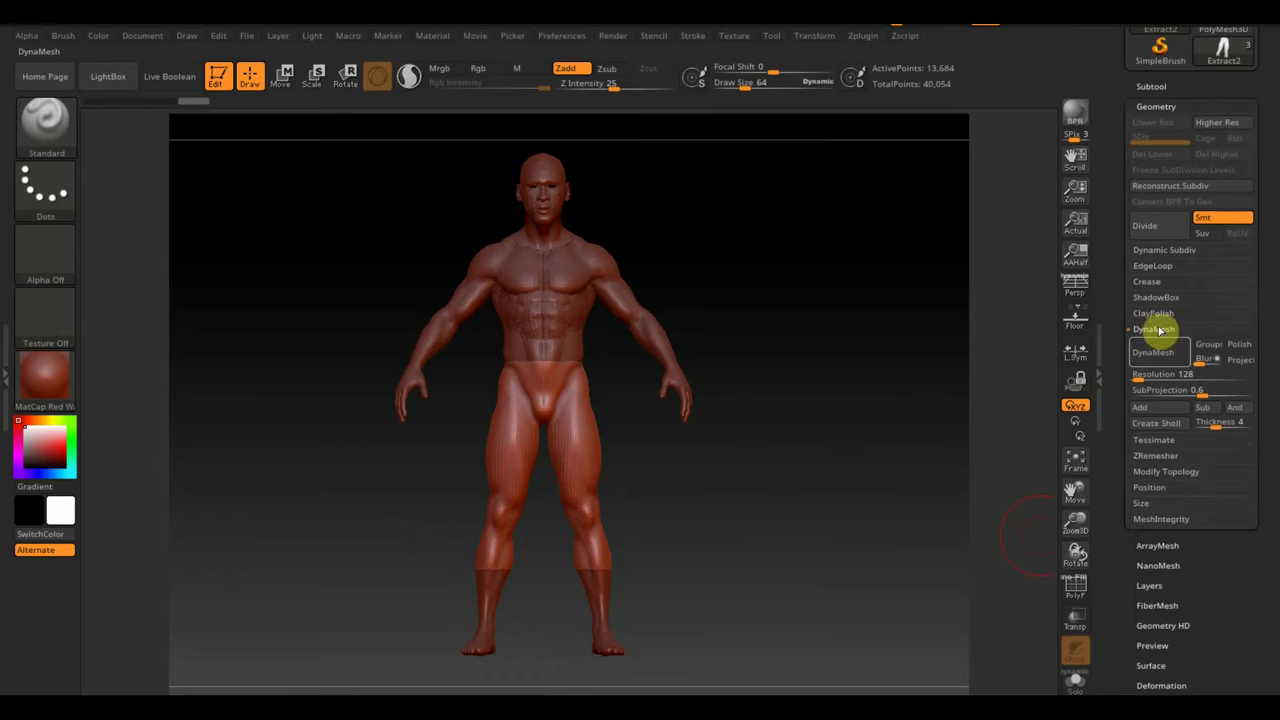
pyautogui.click(1156, 355)
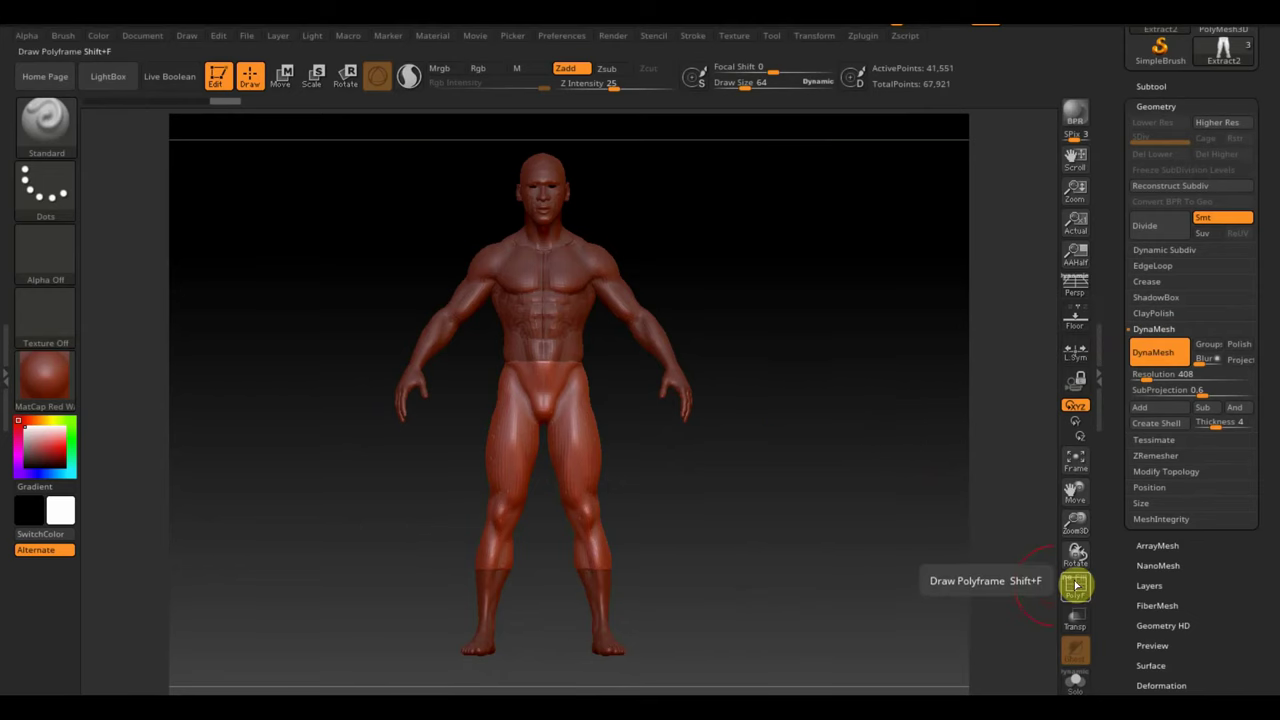
pyautogui.click(1076, 590)
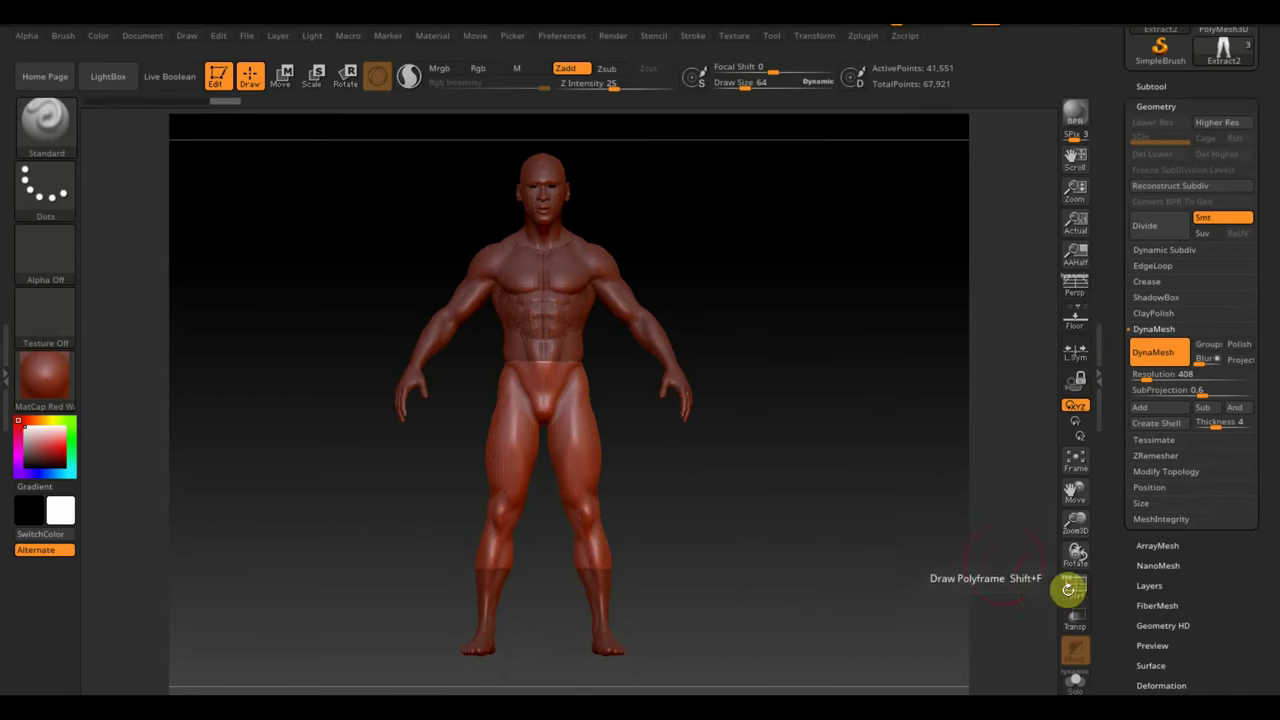
pyautogui.press('shift')
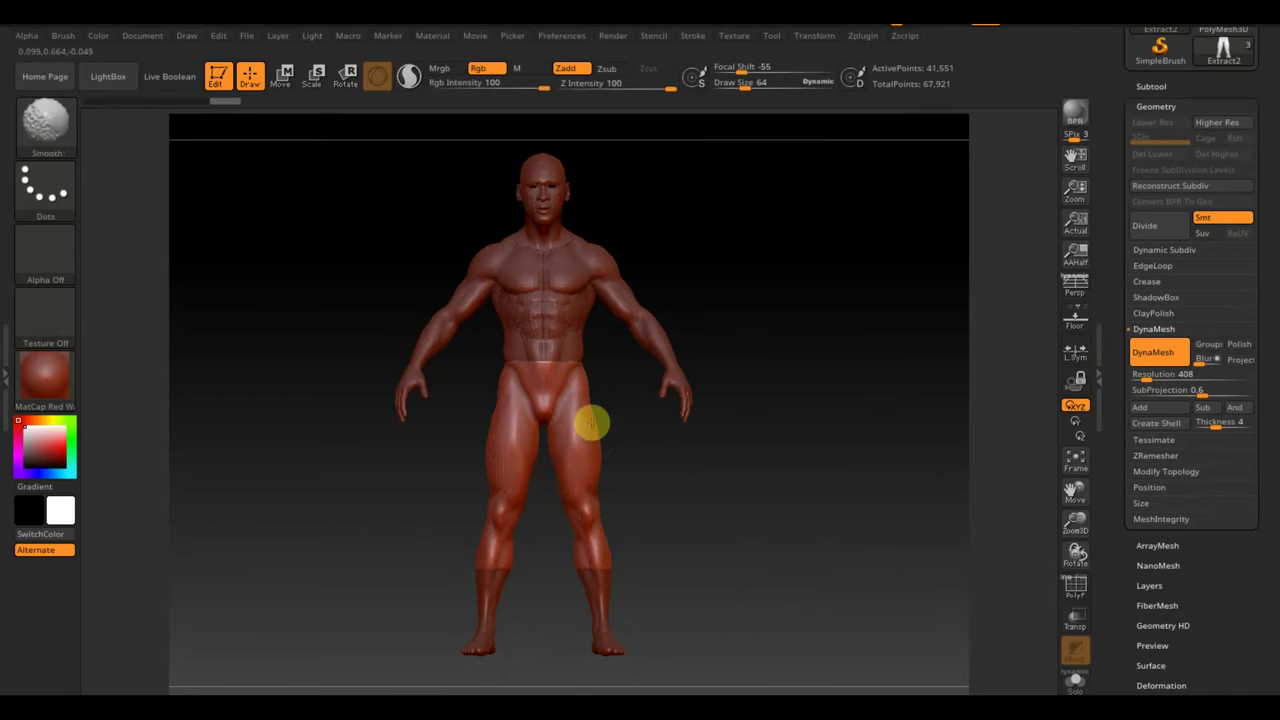
pyautogui.moveTo(581, 407)
pyautogui.mouseDown()
pyautogui.moveTo(535, 396)
pyautogui.moveTo(626, 494)
pyautogui.mouseUp()
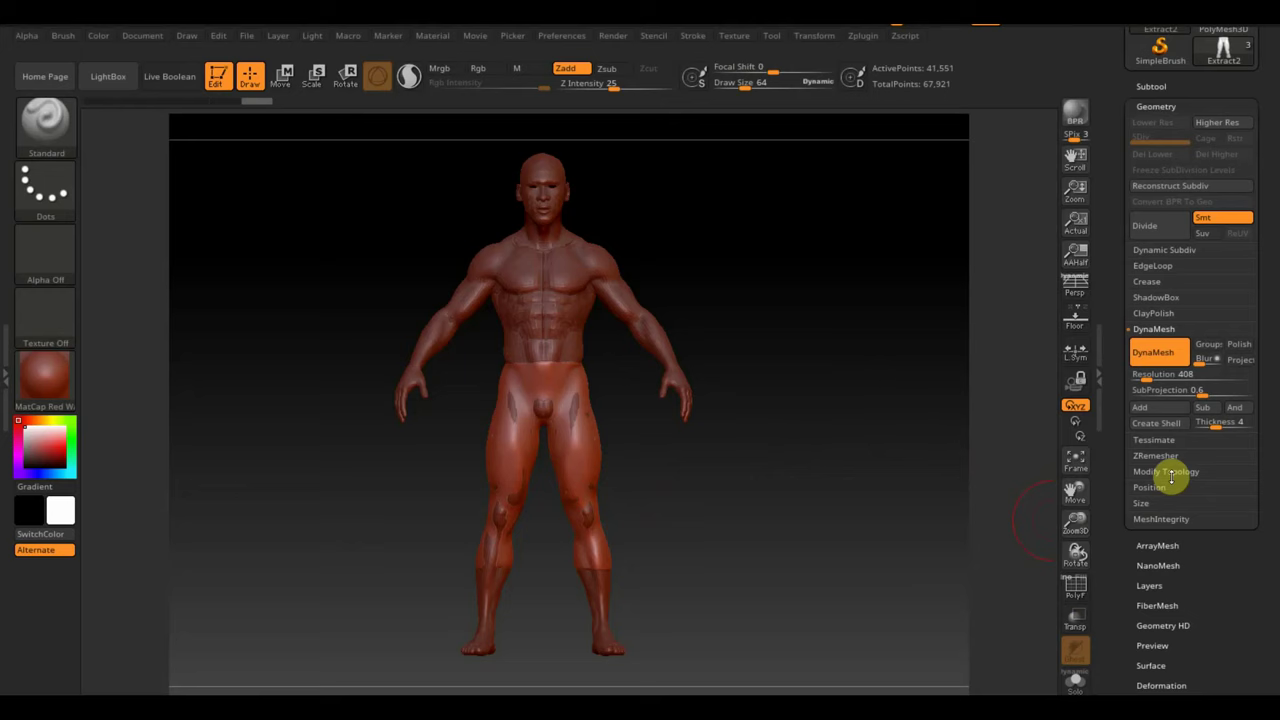
# - Mirror and weld the two halves of the body
pyautogui.click(1170, 472)
pyautogui.click(1206, 425)
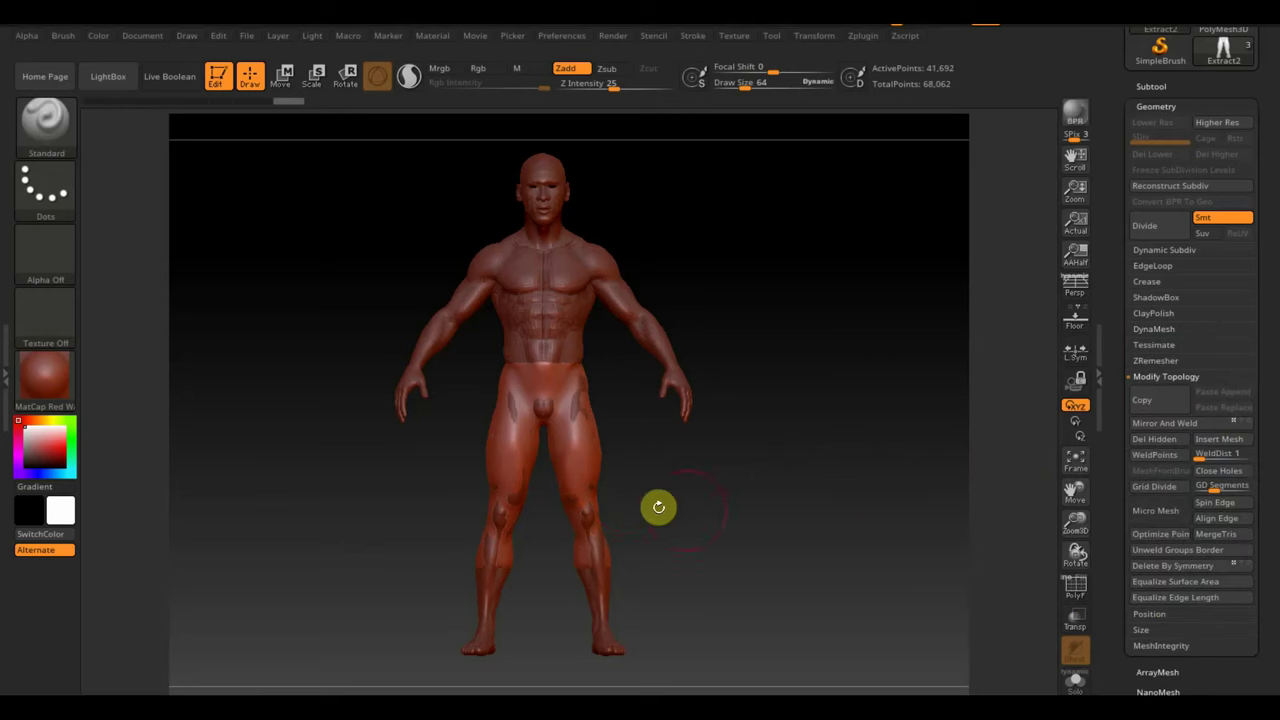
pyautogui.click(60, 156)
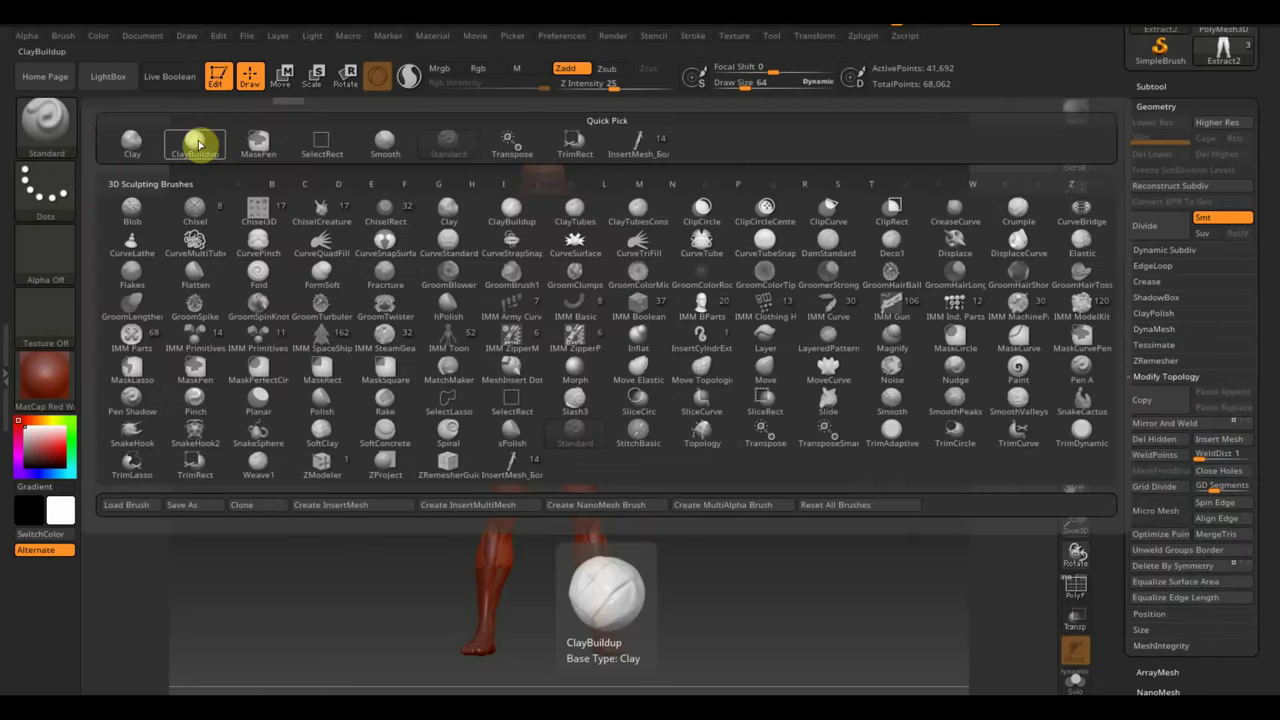
# - Select the ClayBuildup brush and enable BackfaceMask under Auto Masking
pyautogui.click(191, 143)
pyautogui.click(63, 36)
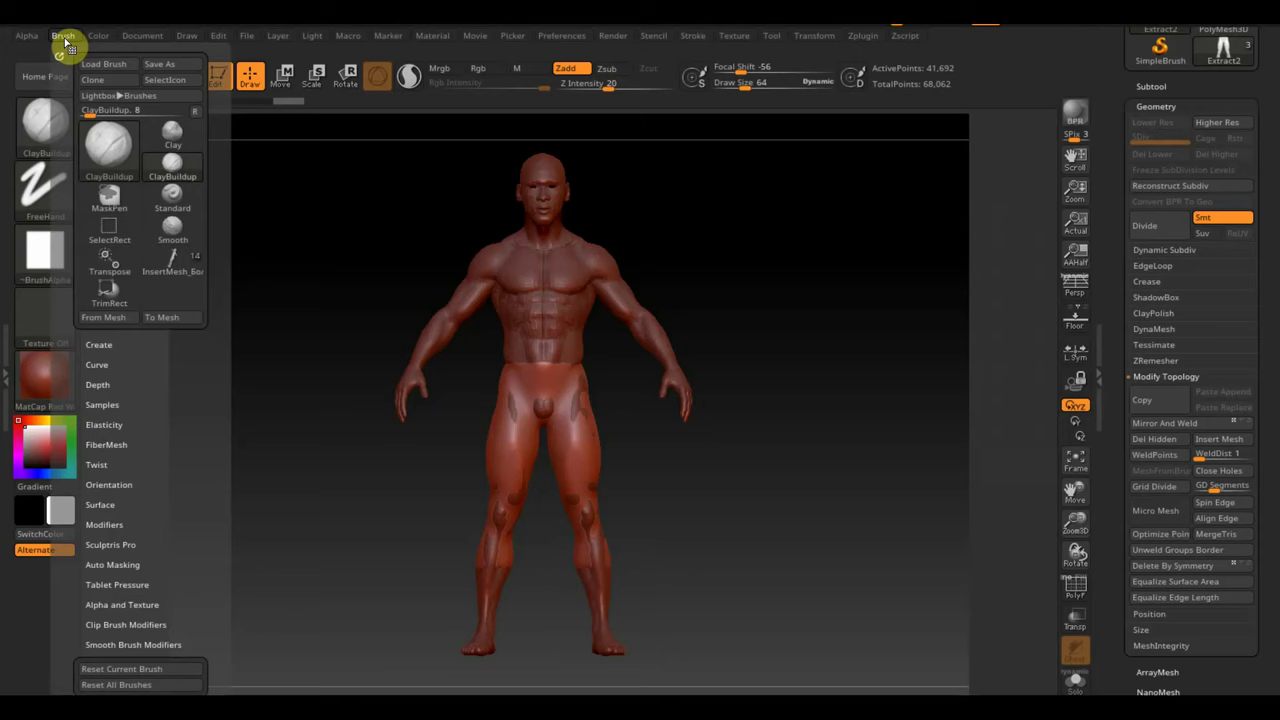
pyautogui.scroll(-2, 143, 457)
pyautogui.scroll(-3, 155, 389)
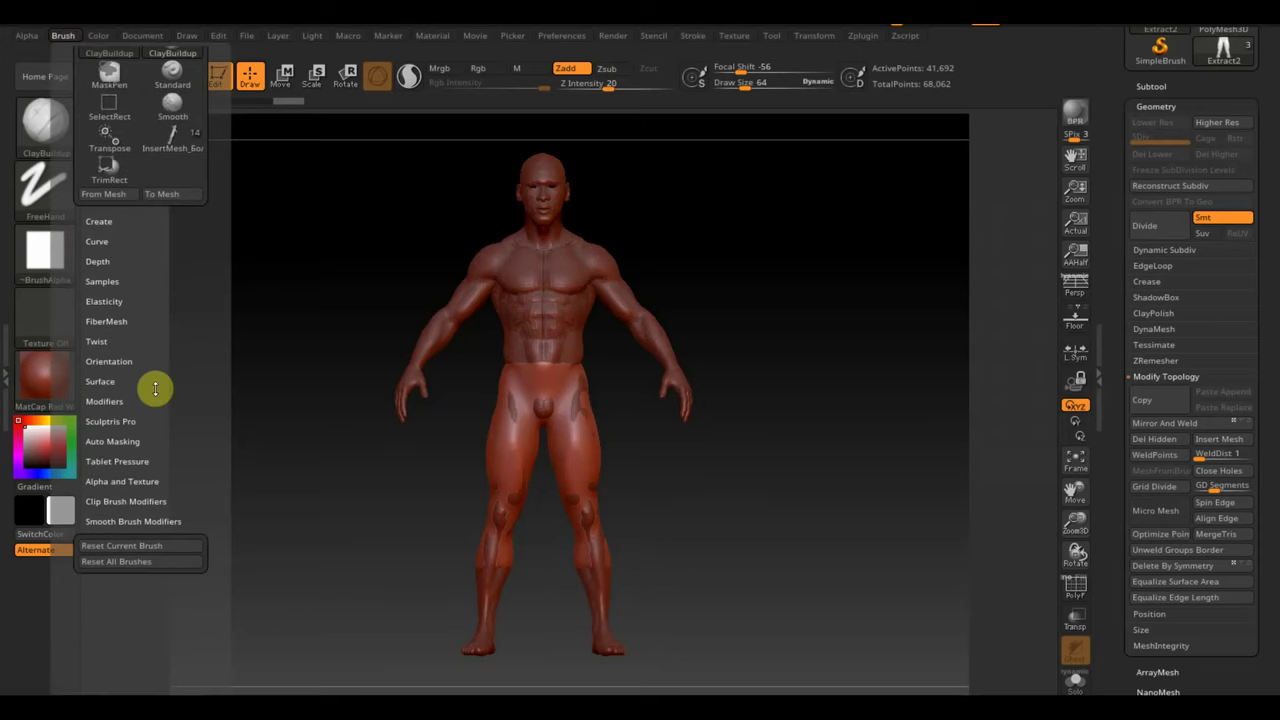
pyautogui.click(112, 441)
pyautogui.scroll(-3, 170, 380)
pyautogui.click(112, 557)
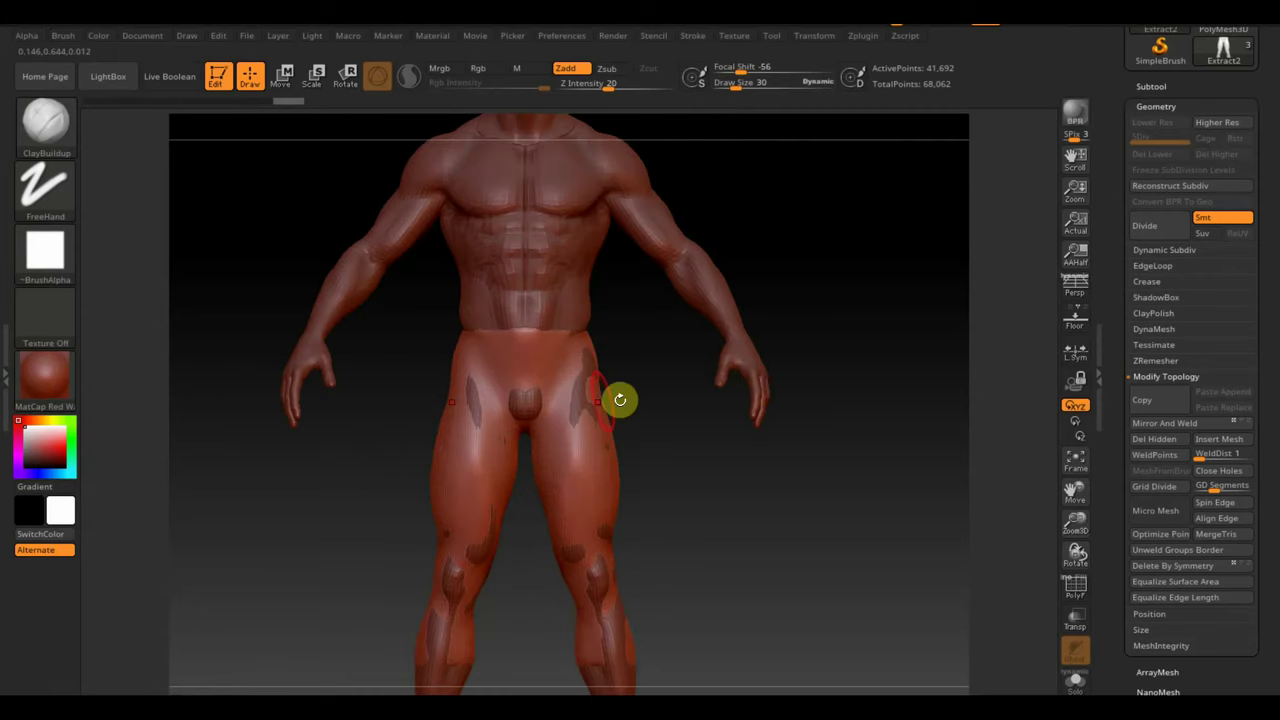
# - With Z Intensity lowered to 2, add faint clay strokes over the hips and knee
pyautogui.moveTo(591, 374); pyautogui.dragTo(590, 367)
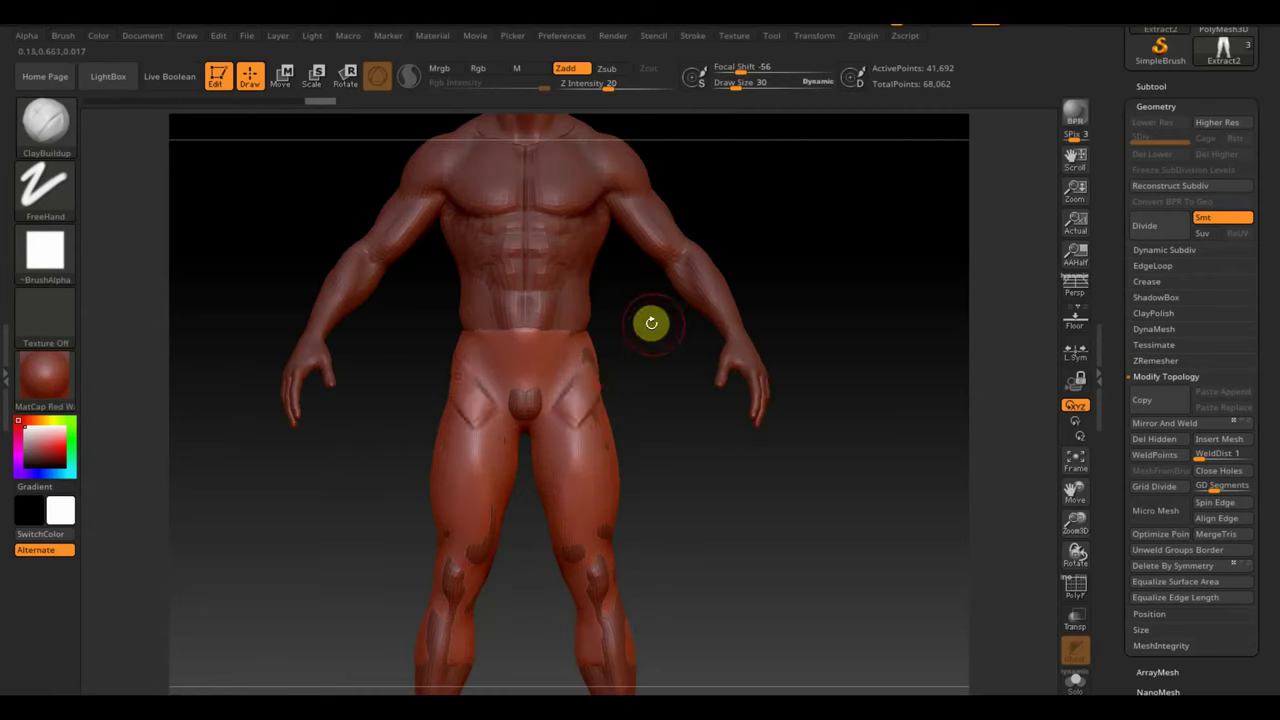
pyautogui.hotkey('ctrl', 'z')
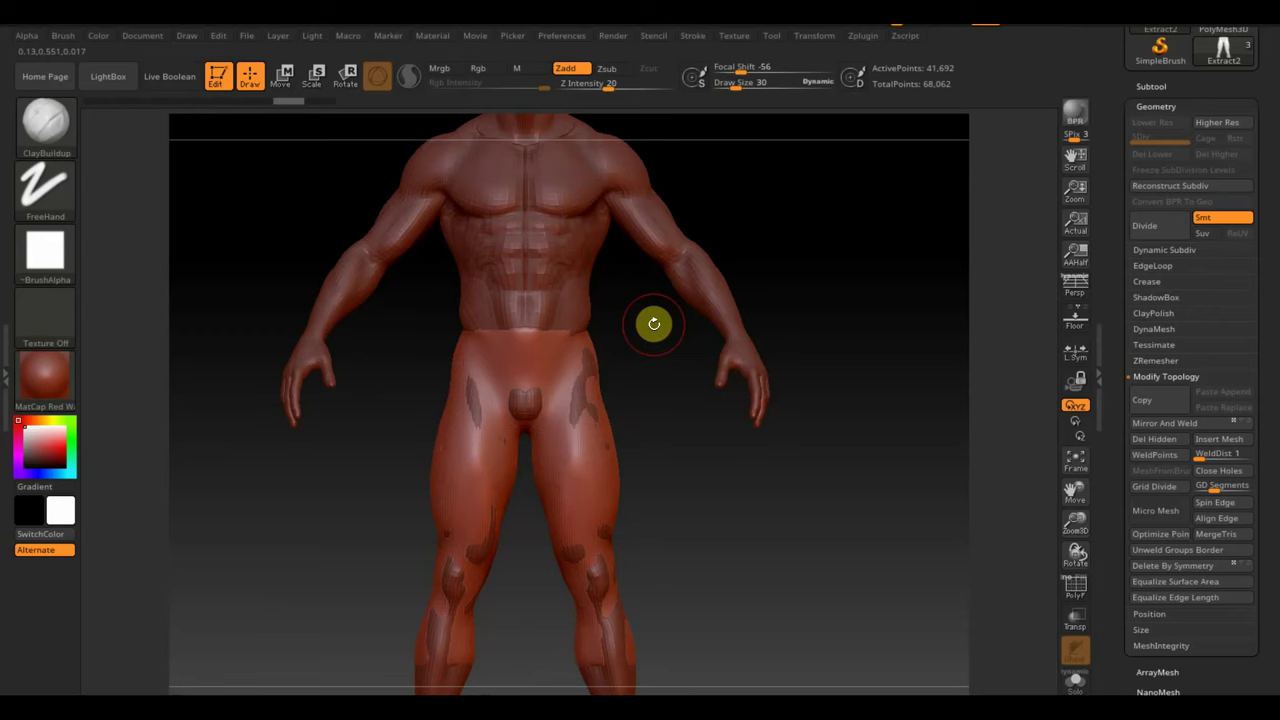
pyautogui.moveTo(604, 86); pyautogui.dragTo(580, 90)
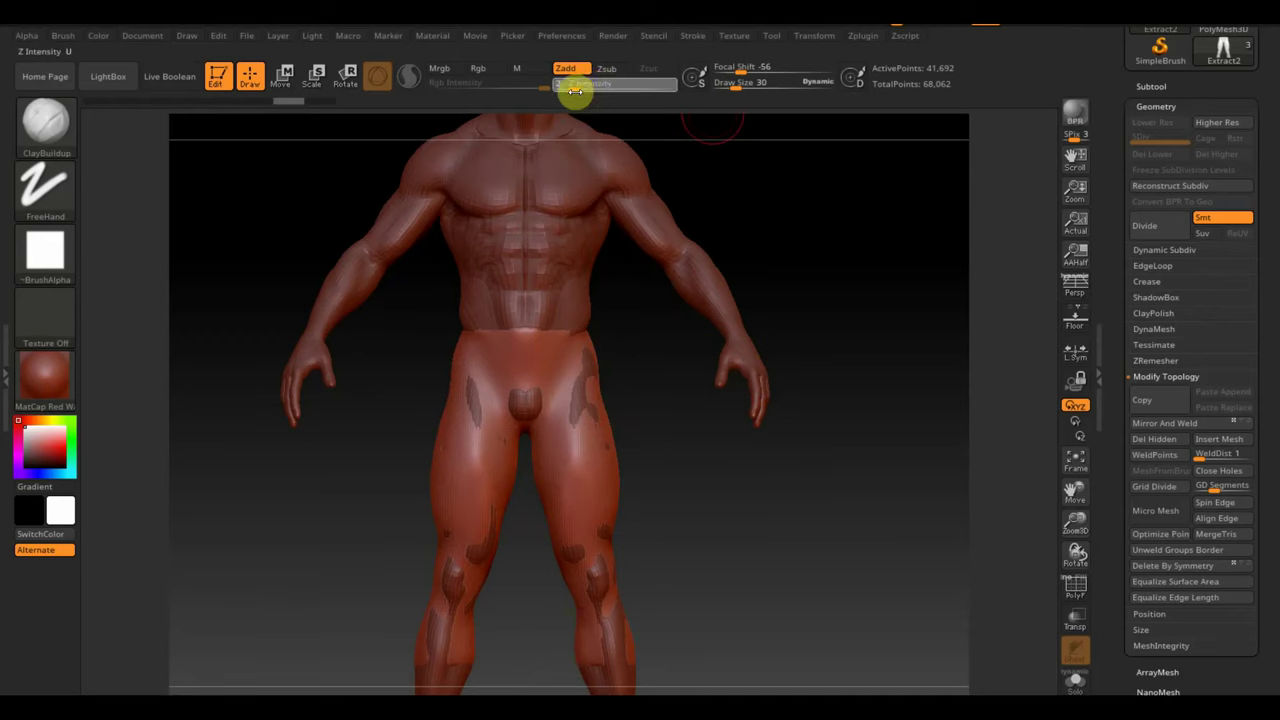
pyautogui.moveTo(455, 400)
pyautogui.mouseDown()
pyautogui.moveTo(469, 405)
pyautogui.moveTo(497, 366)
pyautogui.moveTo(522, 407)
pyautogui.mouseUp()
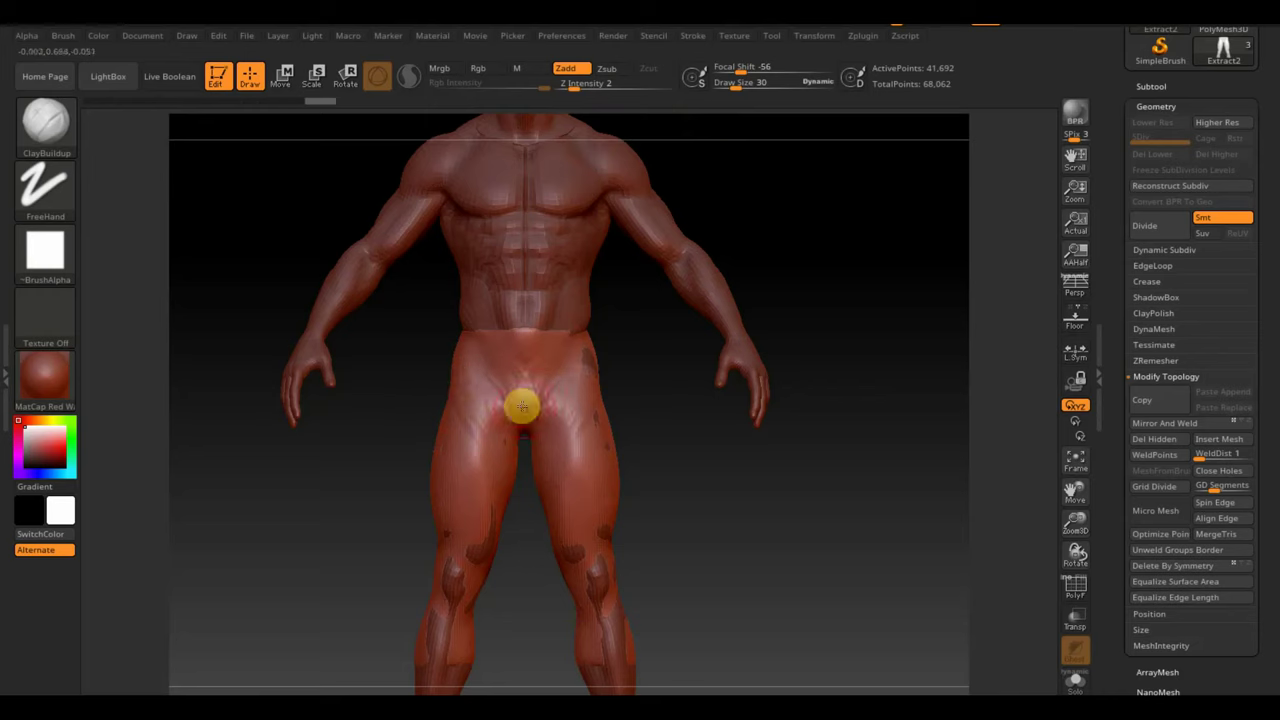
pyautogui.moveTo(686, 534); pyautogui.dragTo(715, 487)
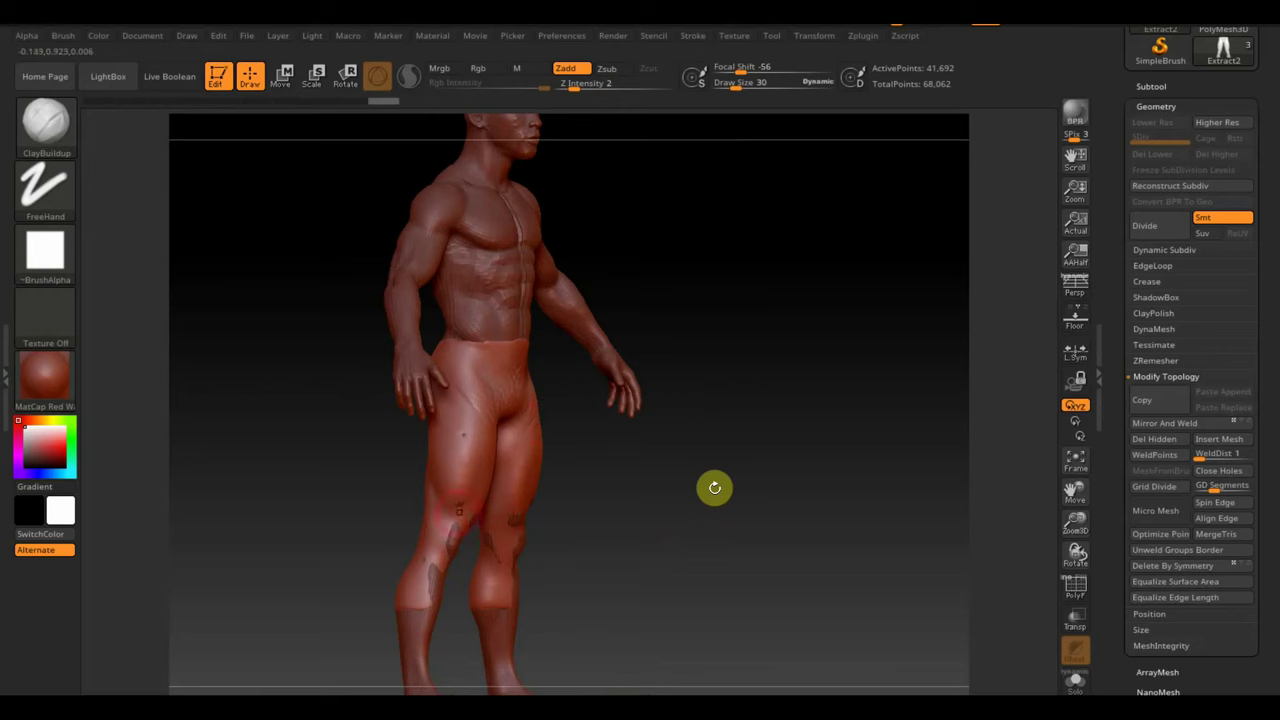
pyautogui.moveTo(443, 514)
pyautogui.keyDown('shift'); pyautogui.mouseDown()
pyautogui.moveTo(463, 557)
pyautogui.moveTo(449, 523)
pyautogui.moveTo(448, 590)
pyautogui.mouseUp(); pyautogui.keyUp('shift')
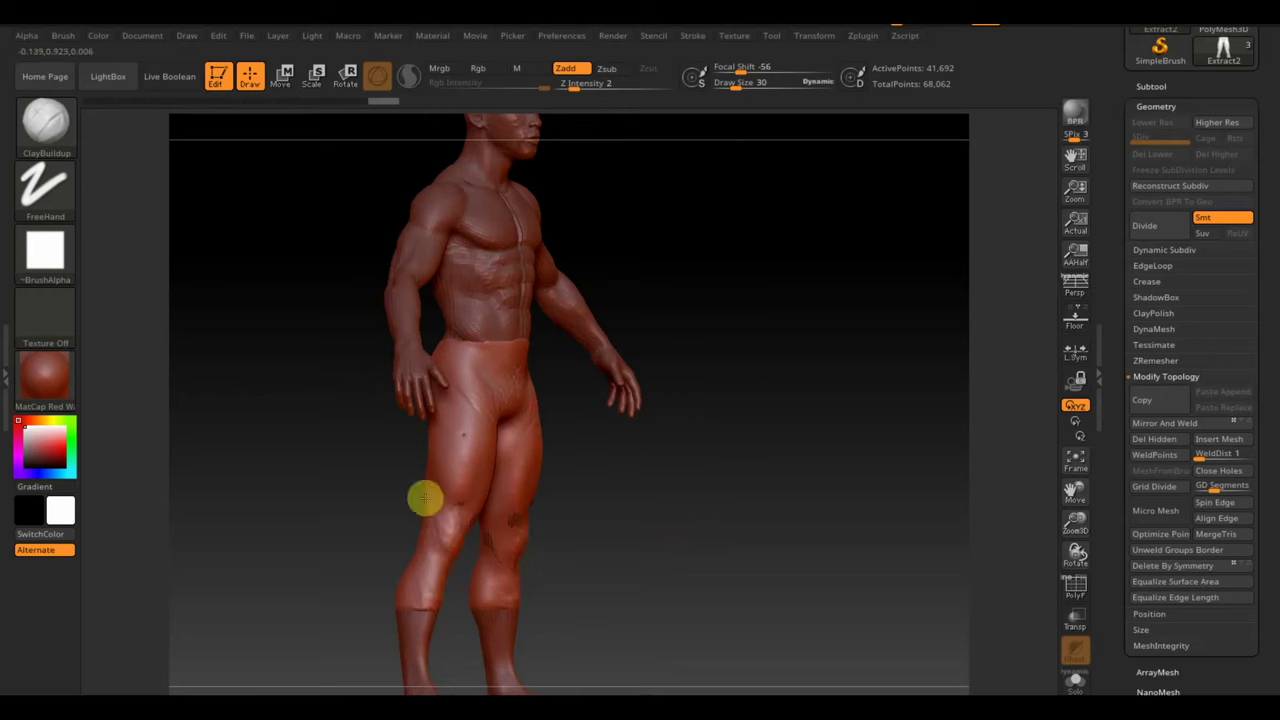
pyautogui.keyDown('shift'); pyautogui.moveTo(425, 498); pyautogui.dragTo(591, 537); pyautogui.keyUp('shift')
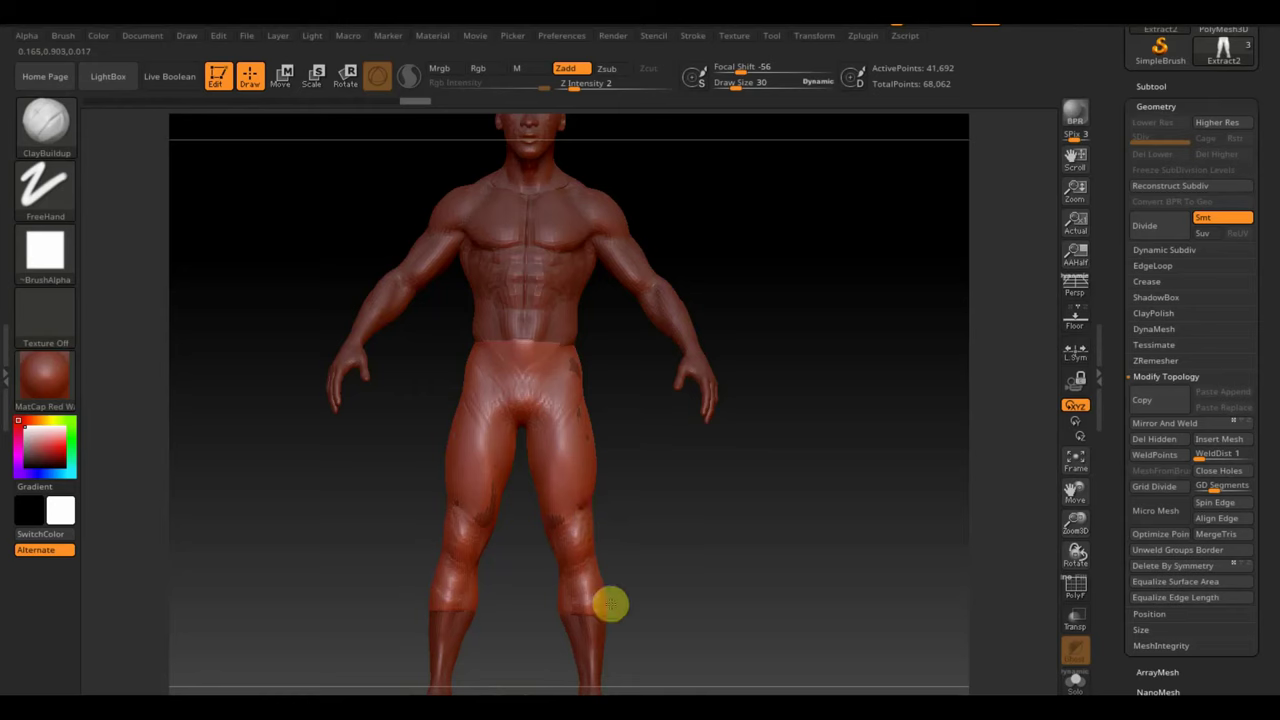
pyautogui.moveTo(655, 579); pyautogui.dragTo(560, 550)
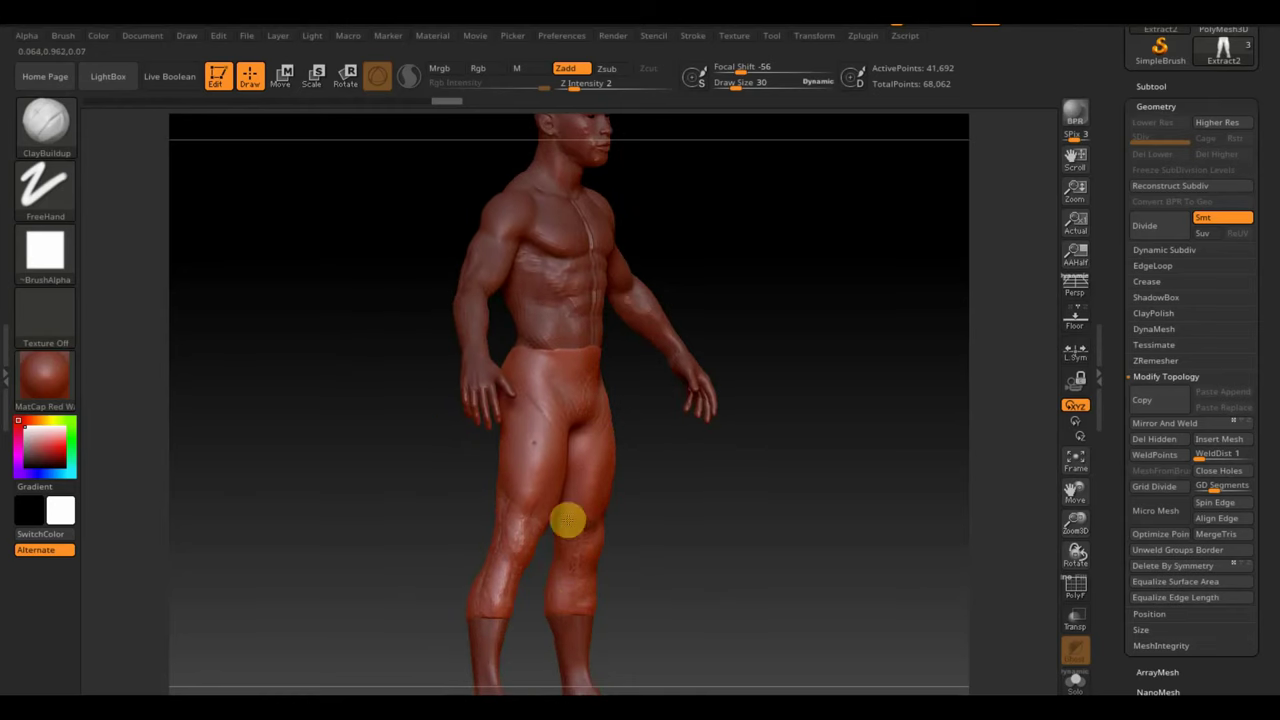
pyautogui.moveTo(655, 587)
pyautogui.keyDown('shift'); pyautogui.mouseDown()
pyautogui.moveTo(698, 588)
pyautogui.moveTo(586, 517)
pyautogui.mouseUp(); pyautogui.keyUp('shift')
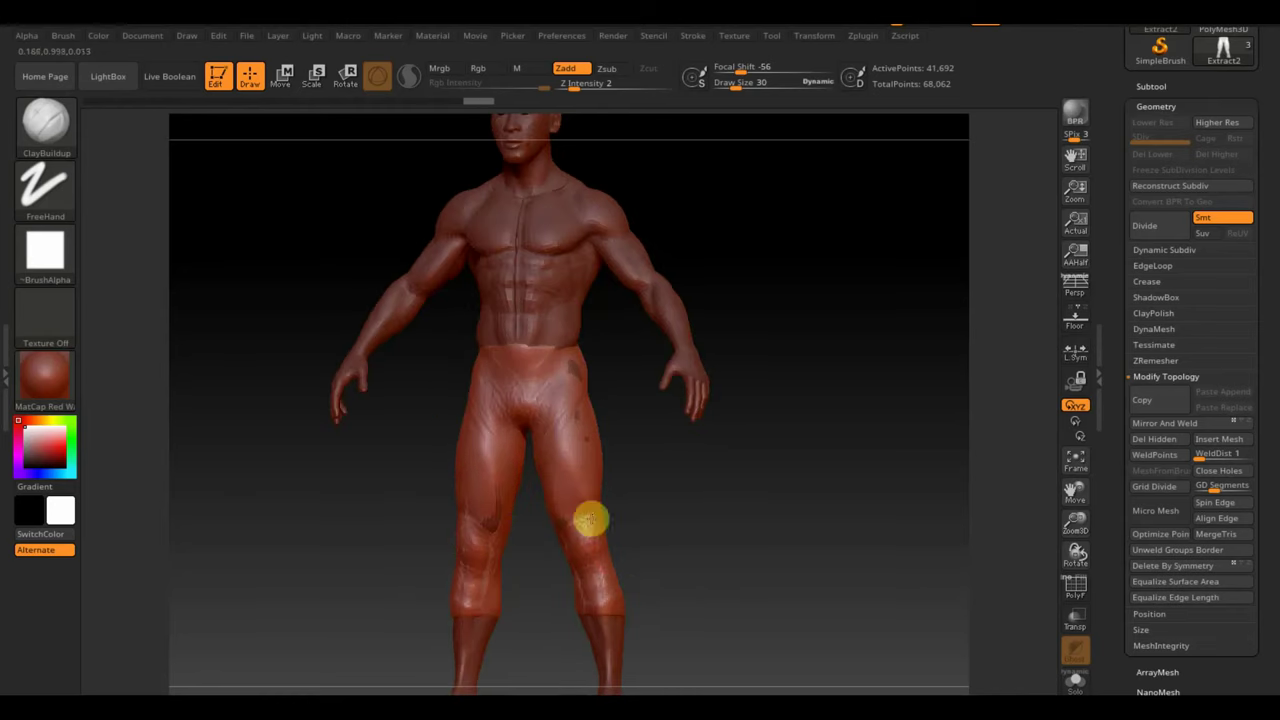
pyautogui.moveTo(629, 591)
pyautogui.mouseDown()
pyautogui.moveTo(649, 563)
pyautogui.moveTo(646, 457)
pyautogui.moveTo(686, 434)
pyautogui.moveTo(646, 437)
pyautogui.moveTo(680, 417)
pyautogui.mouseUp()
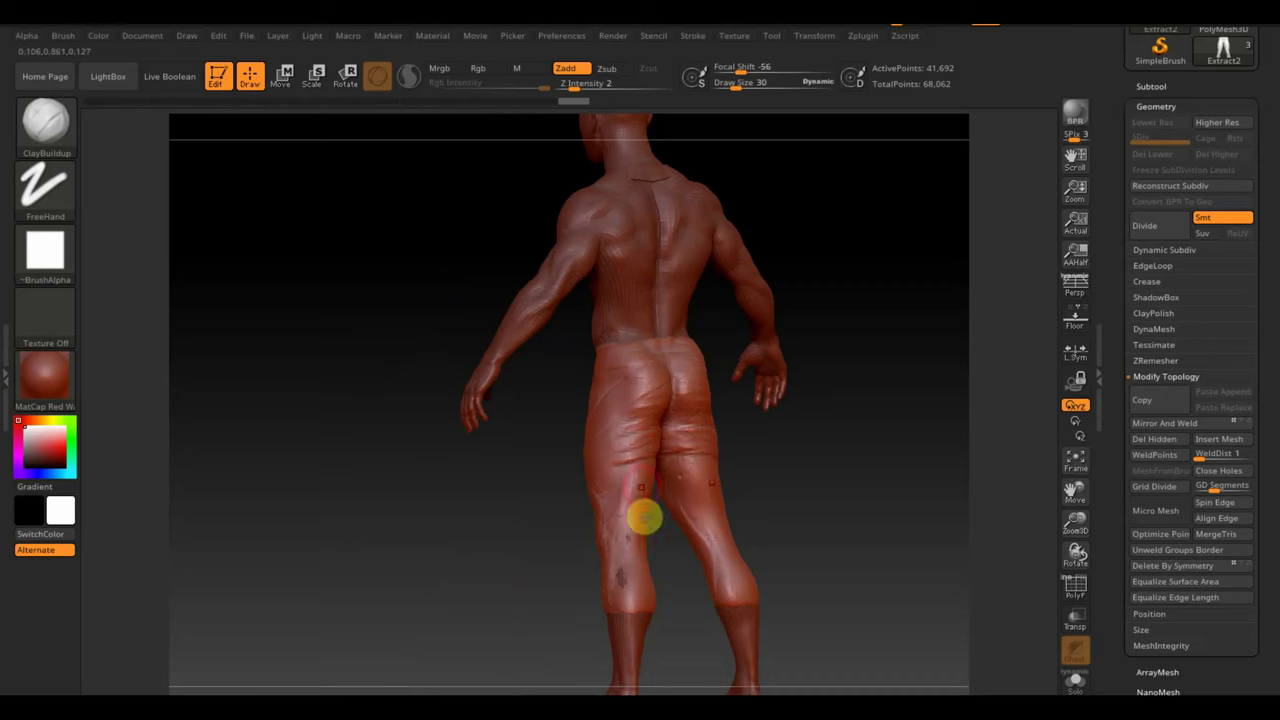
# - Smooth the scratch marks on the calves and clear stray marks on the legs
pyautogui.keyDown('shift'); pyautogui.moveTo(654, 549); pyautogui.dragTo(626, 571); pyautogui.keyUp('shift')
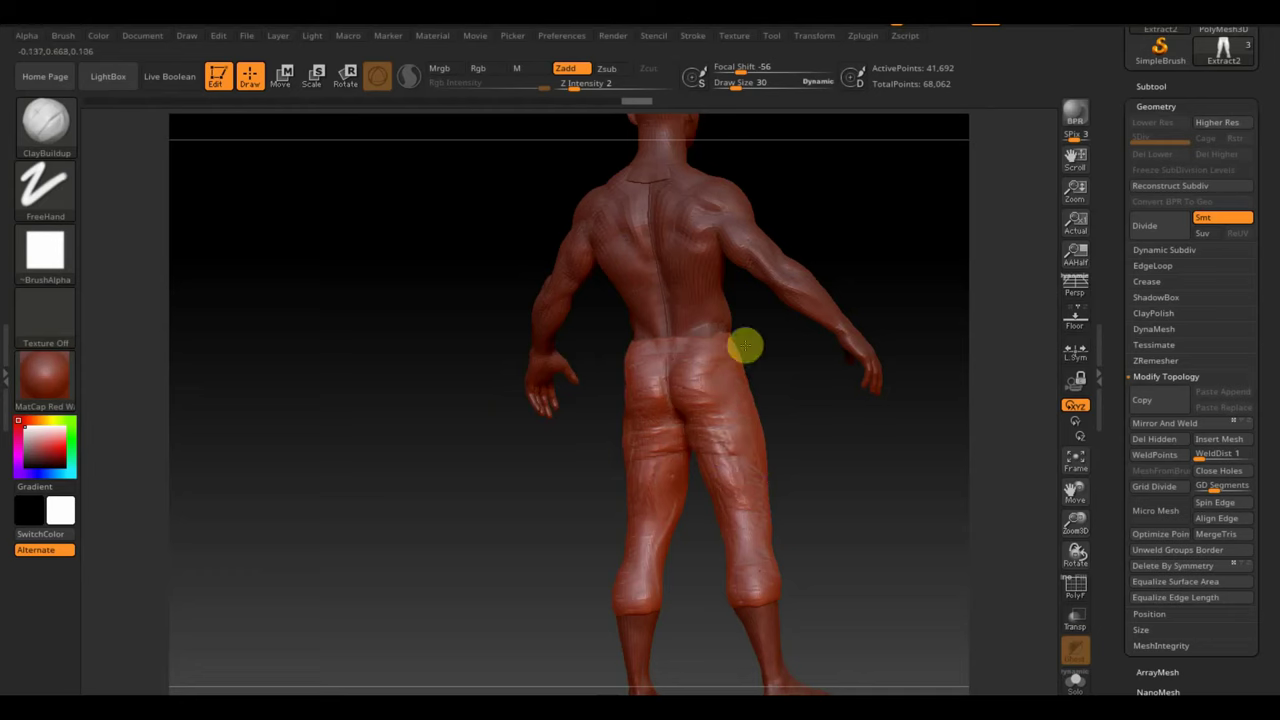
pyautogui.press('shift')
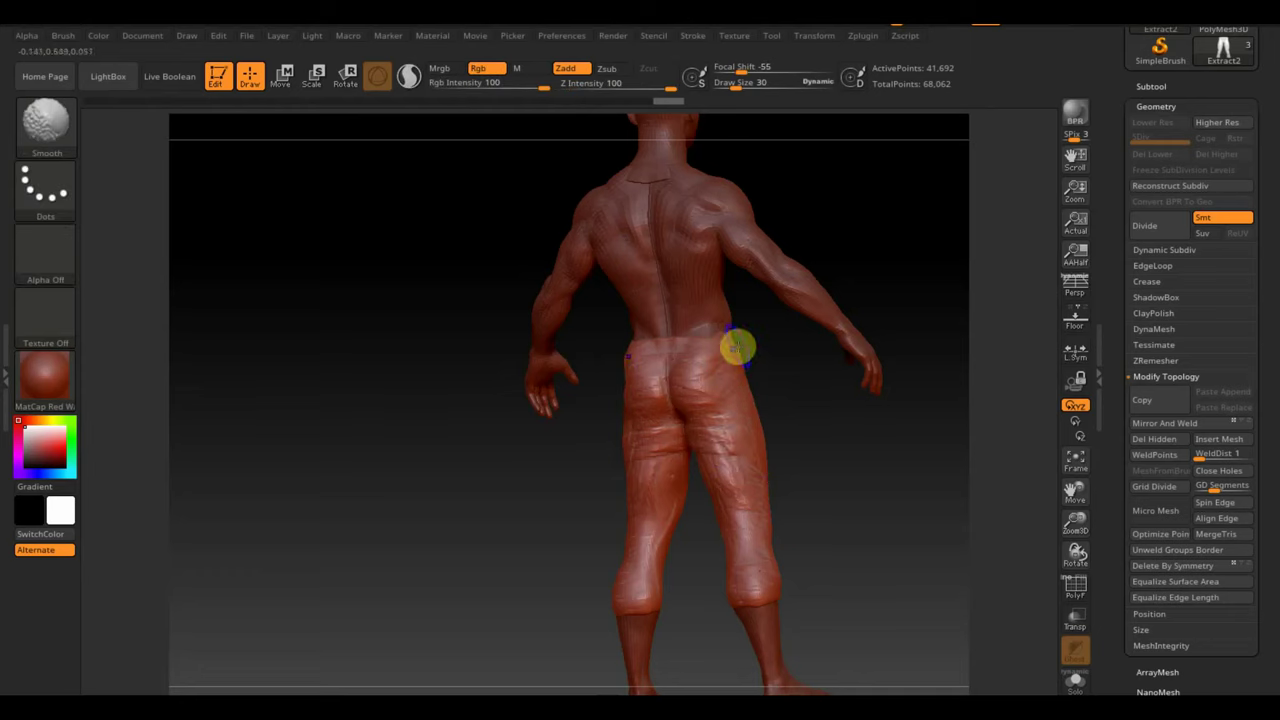
pyautogui.moveTo(758, 488)
pyautogui.keyDown('shift'); pyautogui.mouseDown()
pyautogui.moveTo(874, 535)
pyautogui.moveTo(705, 511)
pyautogui.mouseUp(); pyautogui.keyUp('shift')
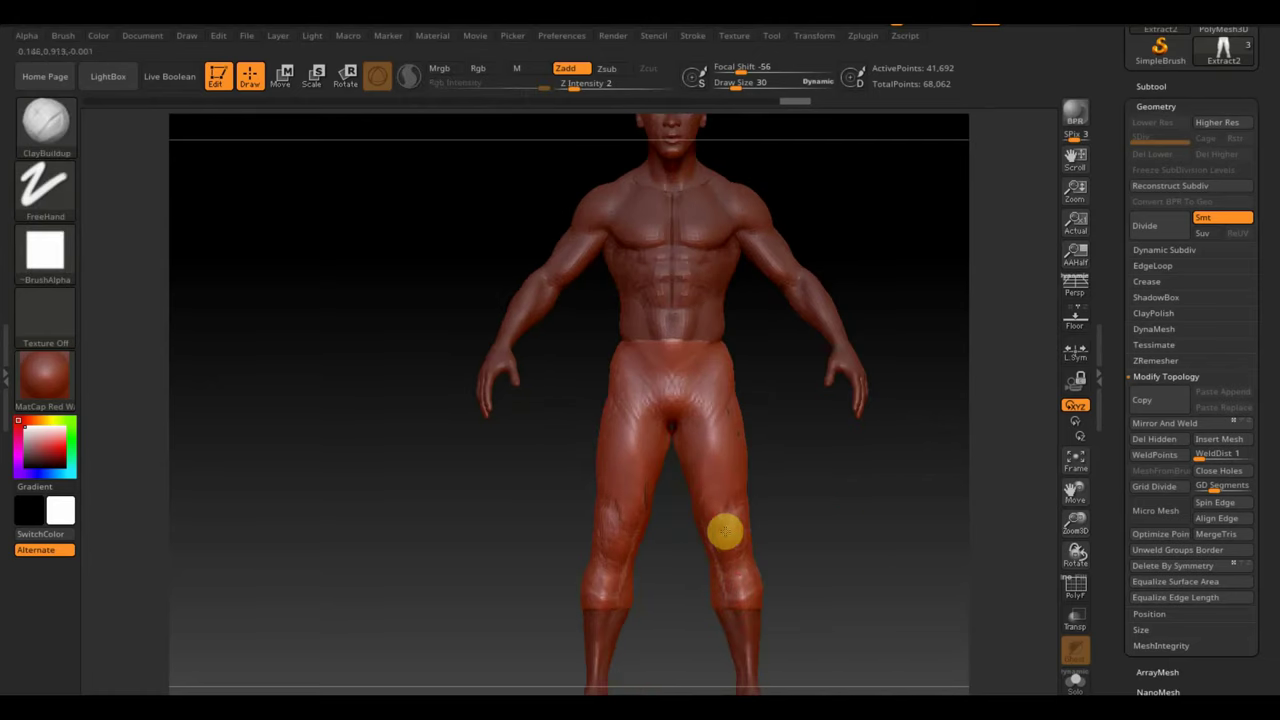
pyautogui.moveTo(743, 529)
pyautogui.keyDown('shift'); pyautogui.mouseDown()
pyautogui.moveTo(806, 543)
pyautogui.moveTo(823, 578)
pyautogui.moveTo(726, 603)
pyautogui.moveTo(804, 585)
pyautogui.mouseUp(); pyautogui.keyUp('shift')
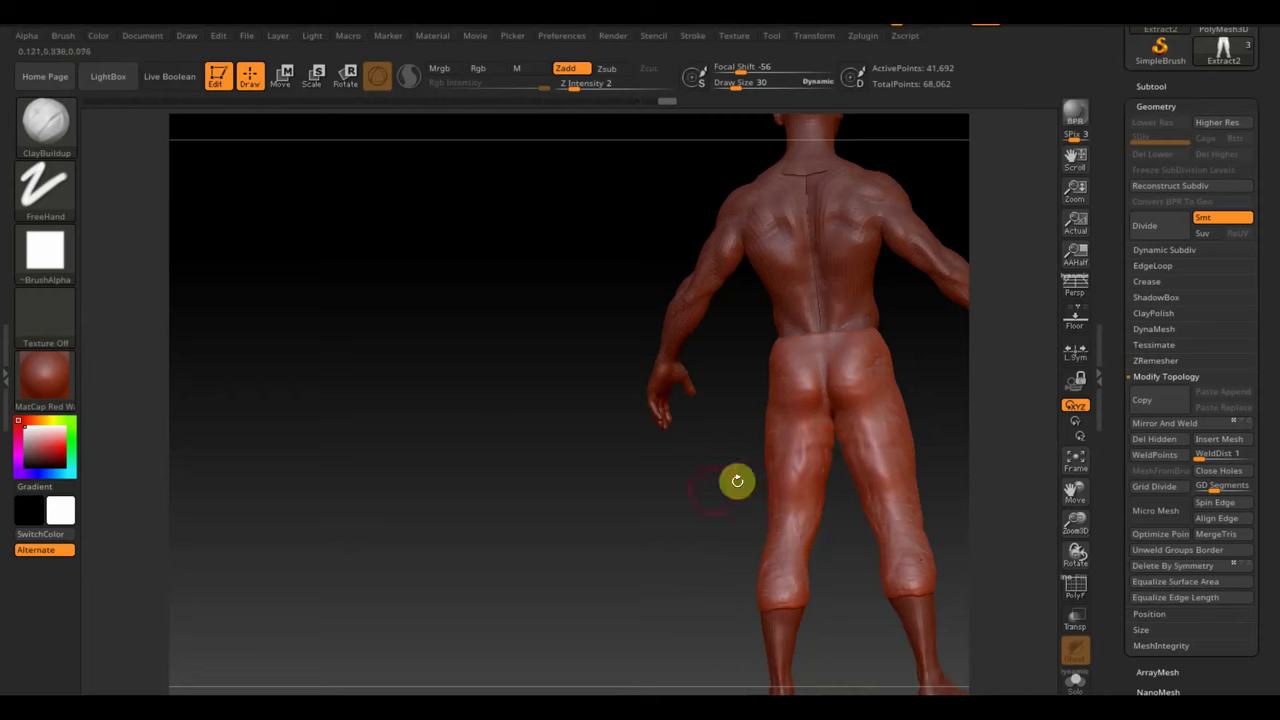
pyautogui.moveTo(737, 480); pyautogui.dragTo(729, 491)
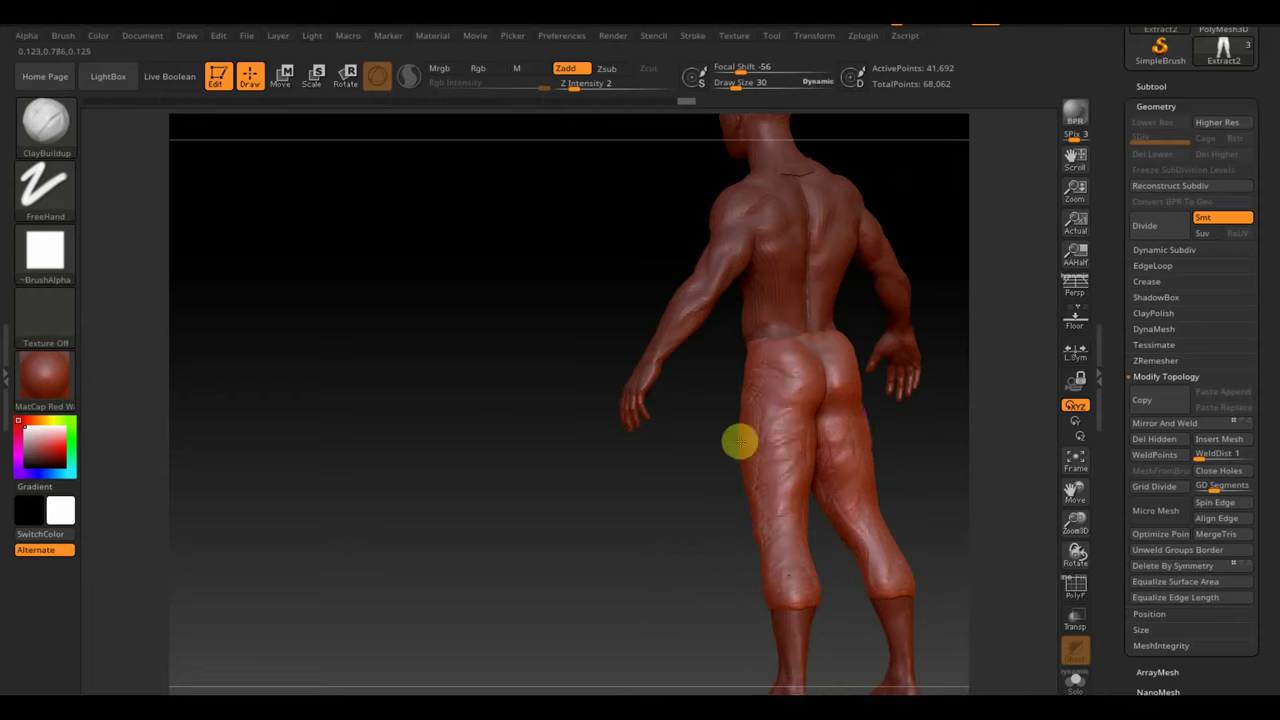
pyautogui.moveTo(788, 378); pyautogui.dragTo(911, 557)
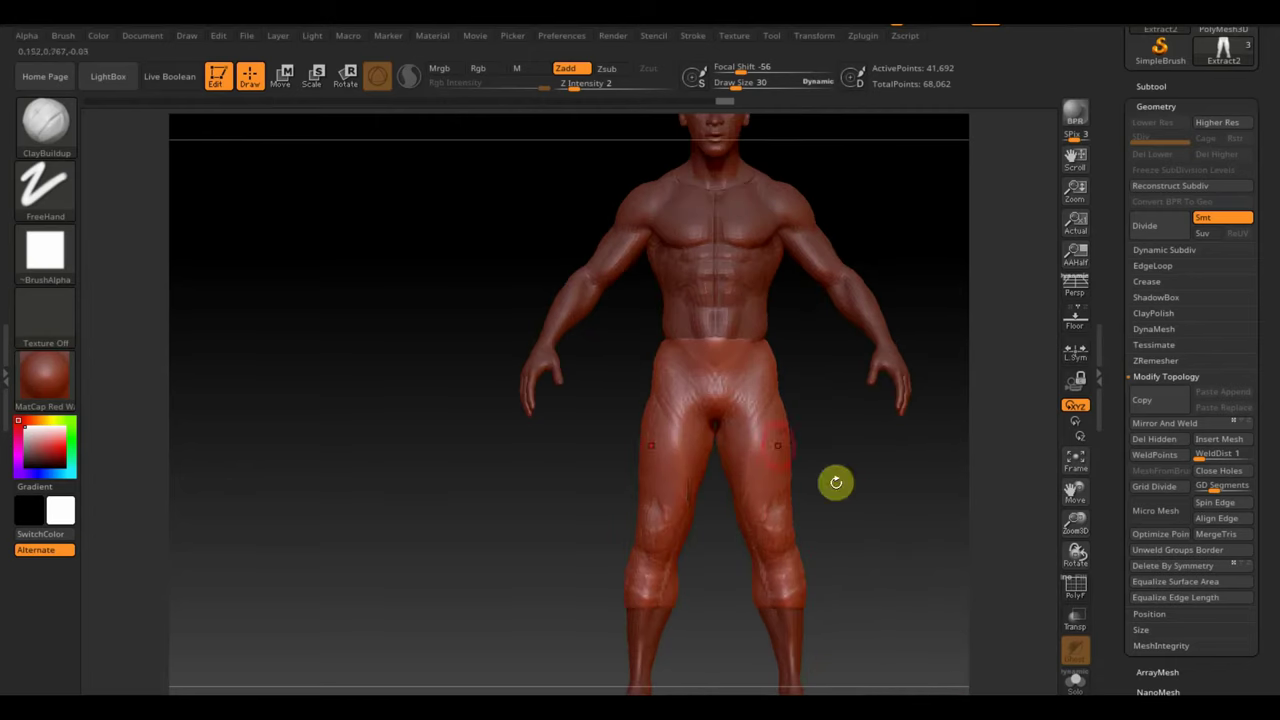
pyautogui.hotkey('ctrl', 'z')
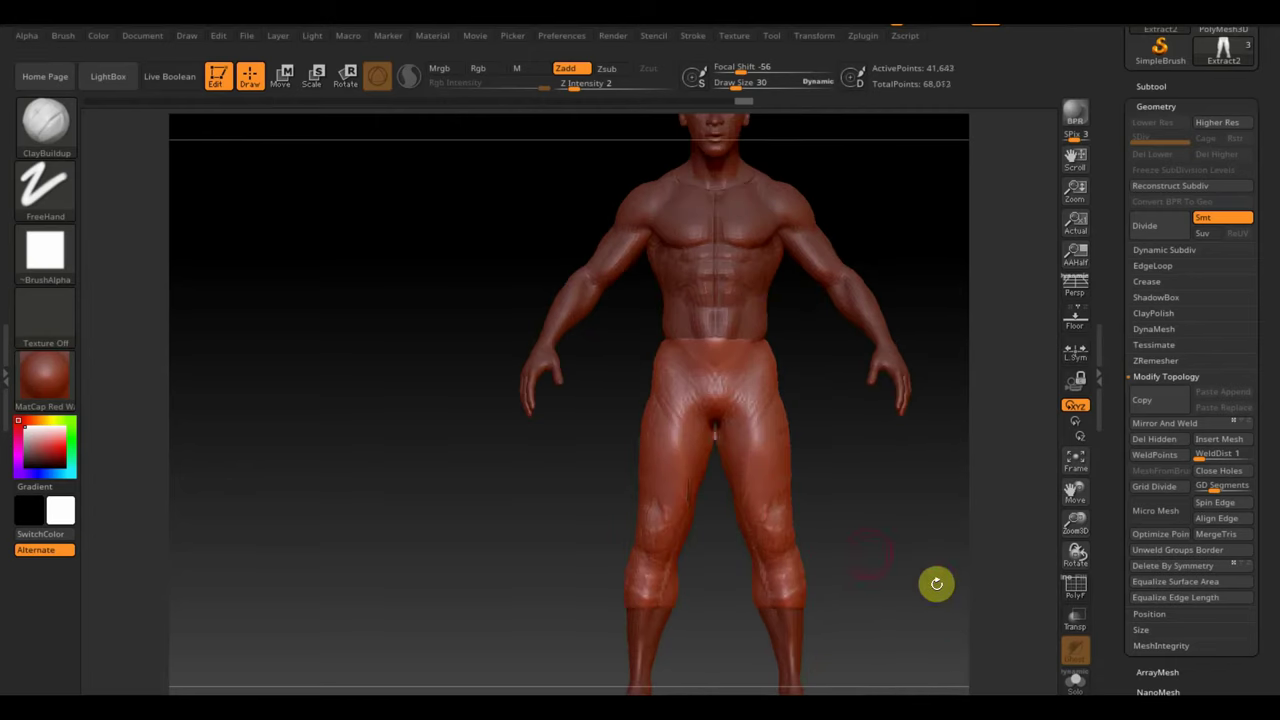
pyautogui.moveTo(908, 503); pyautogui.dragTo(920, 500)
pyautogui.press('shift')
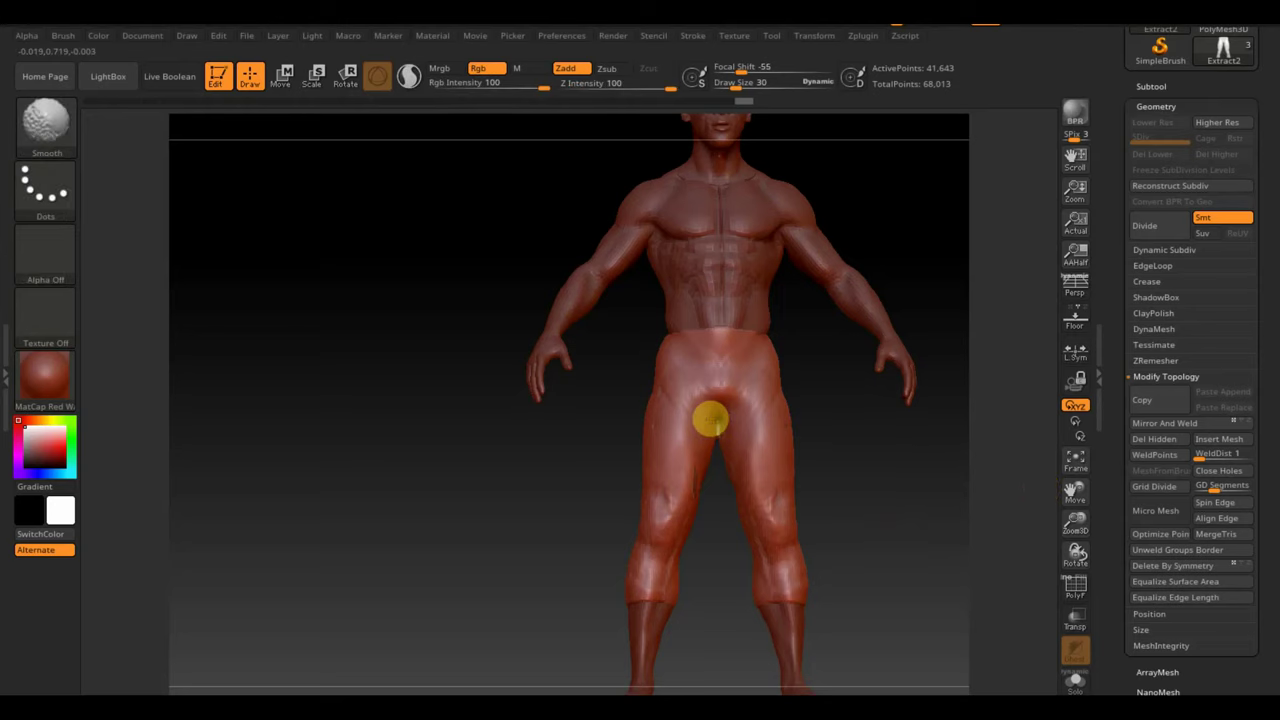
pyautogui.moveTo(710, 420)
pyautogui.mouseDown()
pyautogui.moveTo(883, 406)
pyautogui.moveTo(876, 502)
pyautogui.moveTo(705, 486)
pyautogui.moveTo(849, 483)
pyautogui.mouseUp()
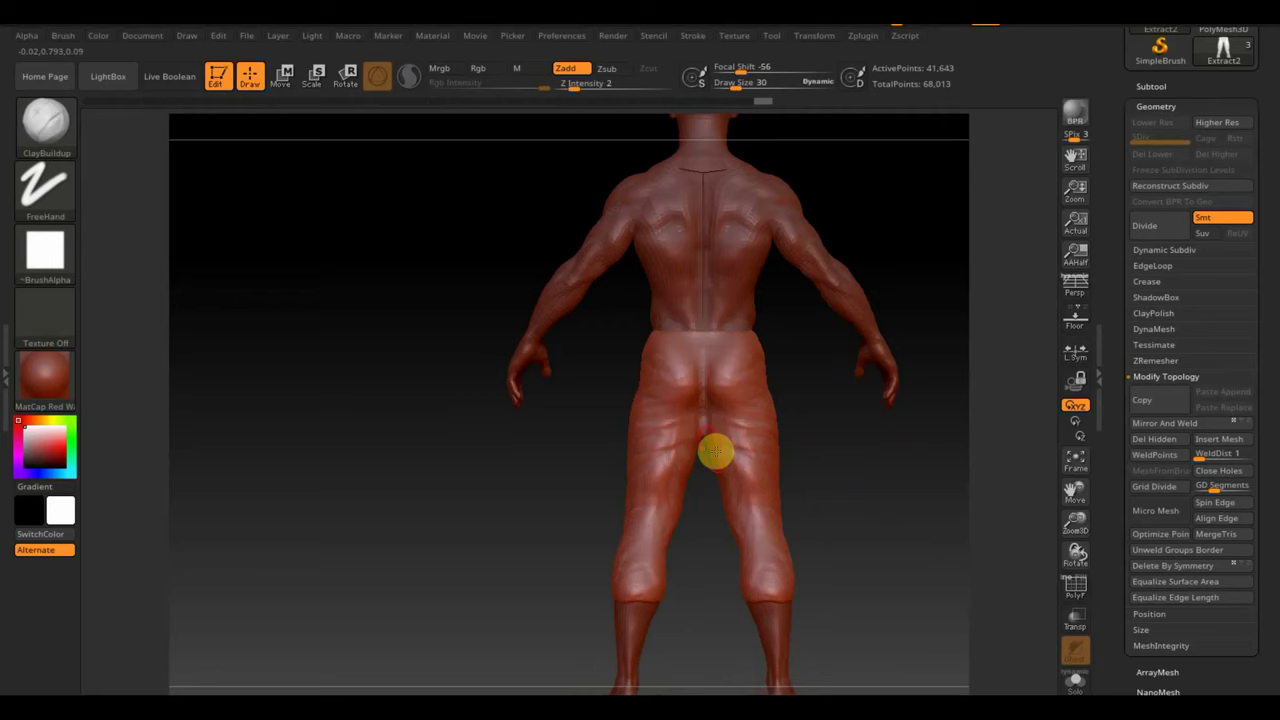
pyautogui.press('b')
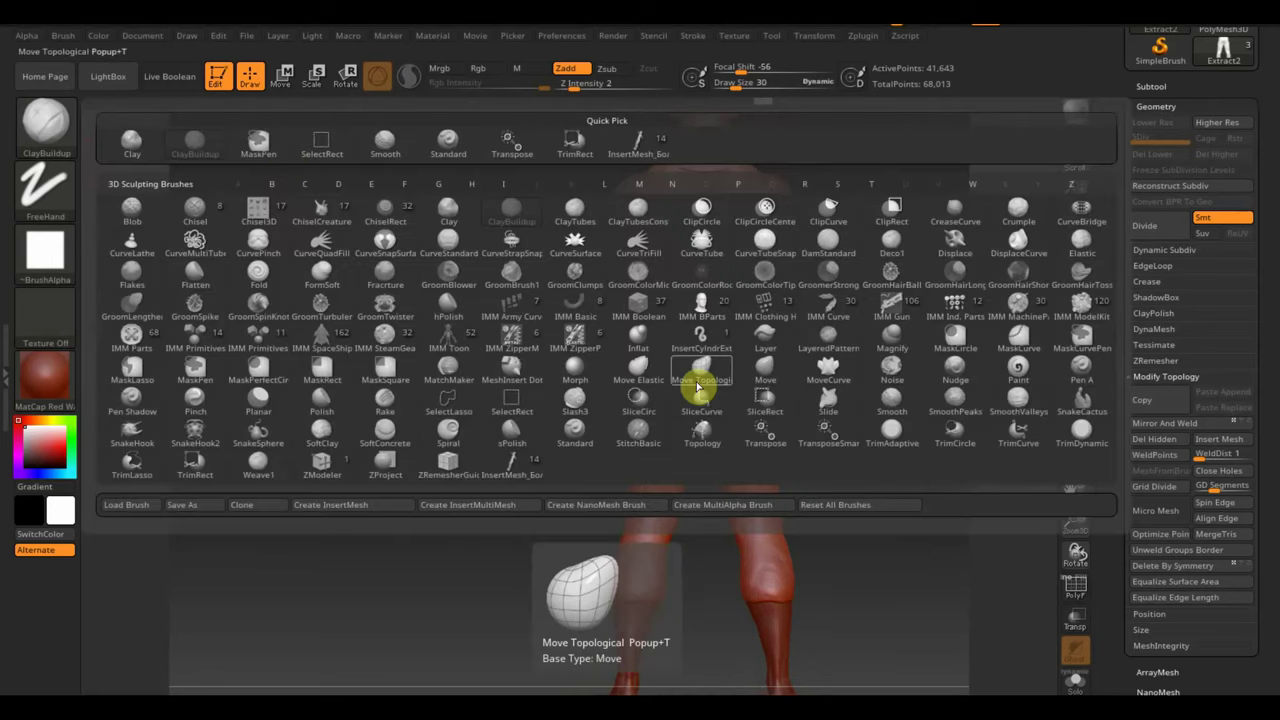
# - Smooth the crotch, inner thighs and the back waistband of the shorts
pyautogui.click(703, 375)
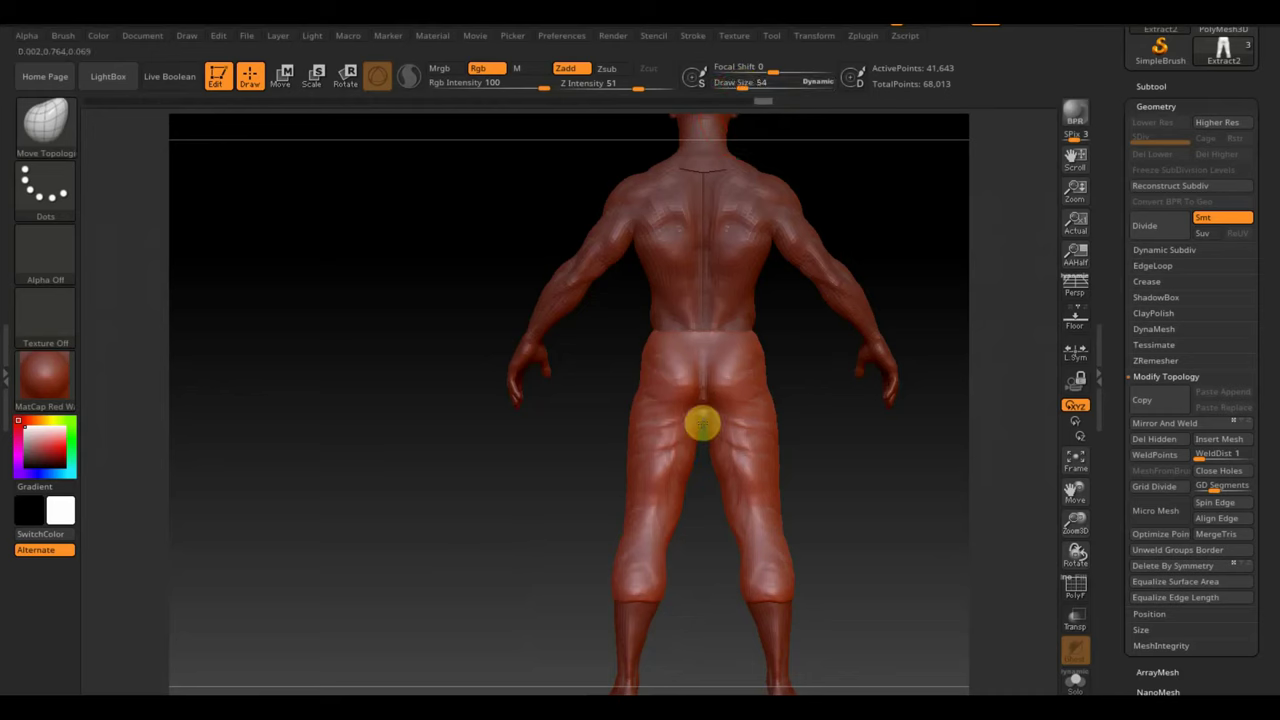
pyautogui.keyDown('ctrl'); pyautogui.keyDown('shift'); pyautogui.moveTo(860, 420); pyautogui.dragTo(890, 488); pyautogui.keyUp('shift'); pyautogui.keyUp('ctrl')
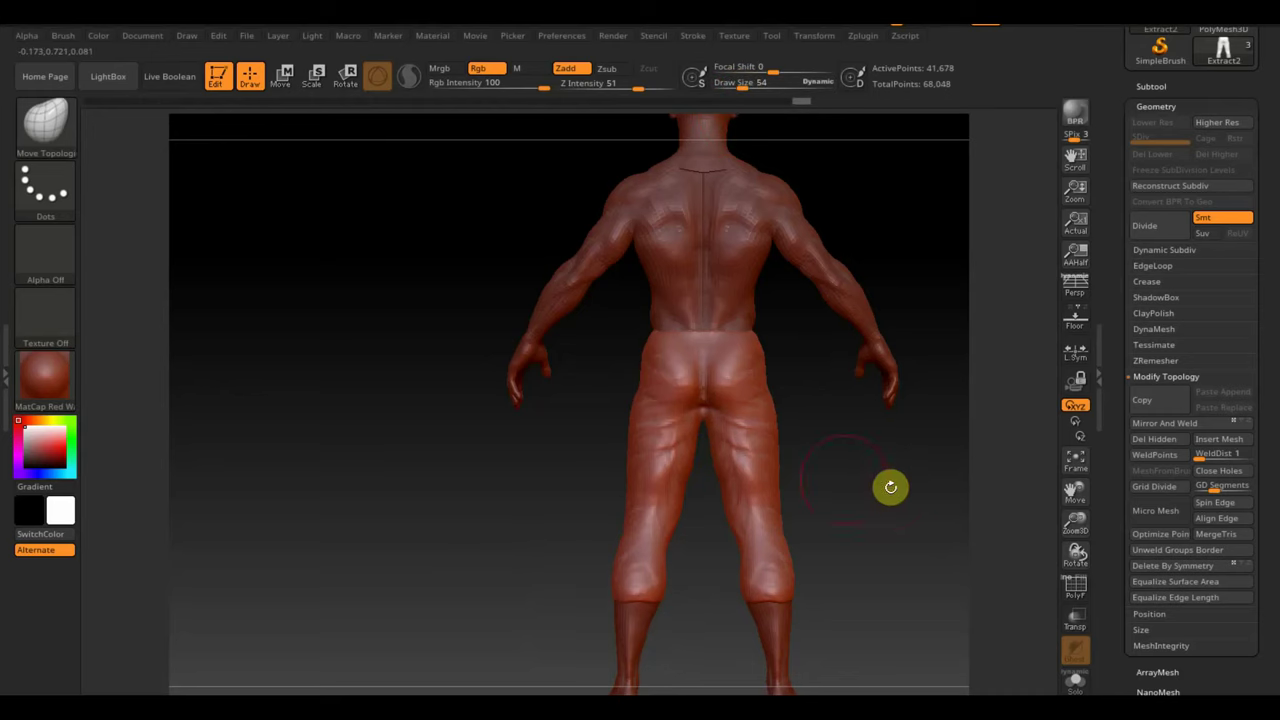
pyautogui.moveTo(739, 458); pyautogui.dragTo(700, 420)
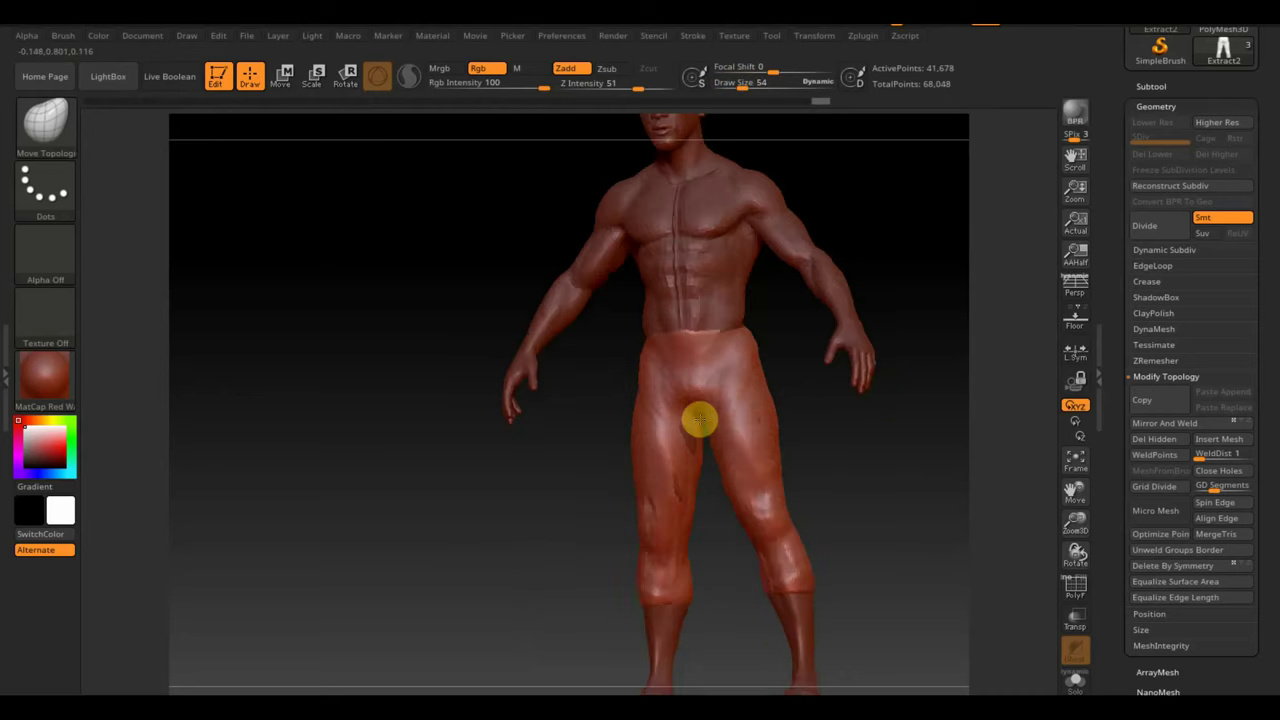
pyautogui.moveTo(700, 420); pyautogui.dragTo(951, 474, button='right')
pyautogui.press('b')
pyautogui.press('m')
pyautogui.press('t')
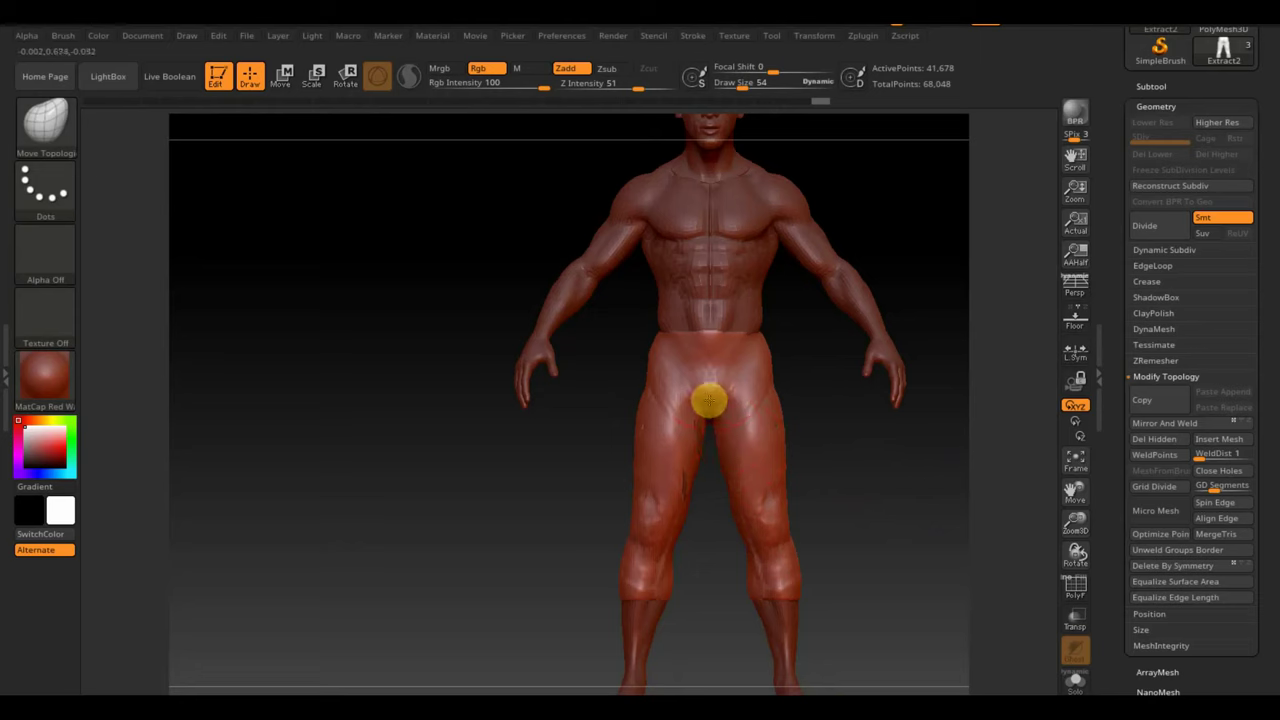
pyautogui.moveTo(711, 405)
pyautogui.keyDown('shift'); pyautogui.mouseDown()
pyautogui.moveTo(637, 394)
pyautogui.moveTo(660, 377)
pyautogui.moveTo(649, 563)
pyautogui.moveTo(712, 373)
pyautogui.moveTo(710, 332)
pyautogui.moveTo(677, 338)
pyautogui.mouseUp(); pyautogui.keyUp('shift')
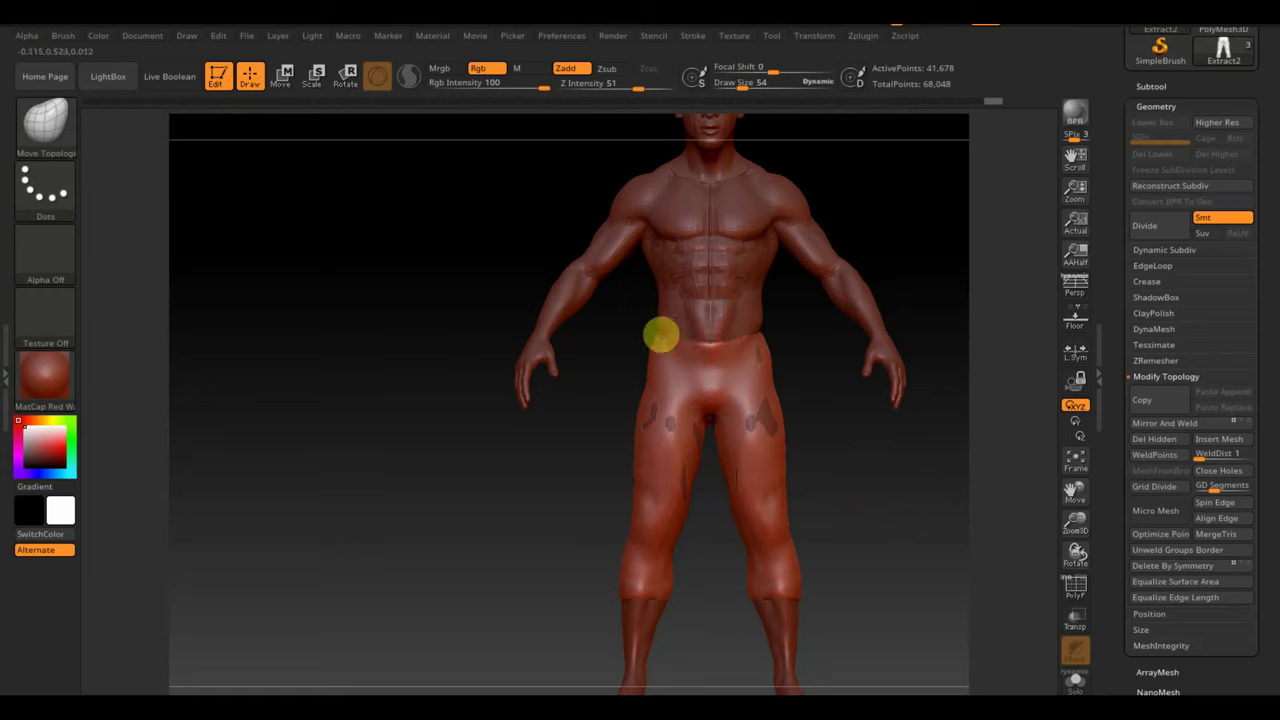
pyautogui.moveTo(823, 423)
pyautogui.mouseDown()
pyautogui.moveTo(744, 474)
pyautogui.moveTo(706, 443)
pyautogui.mouseUp()
pyautogui.keyDown('shift'); pyautogui.moveTo(780, 334); pyautogui.dragTo(716, 336); pyautogui.keyUp('shift')
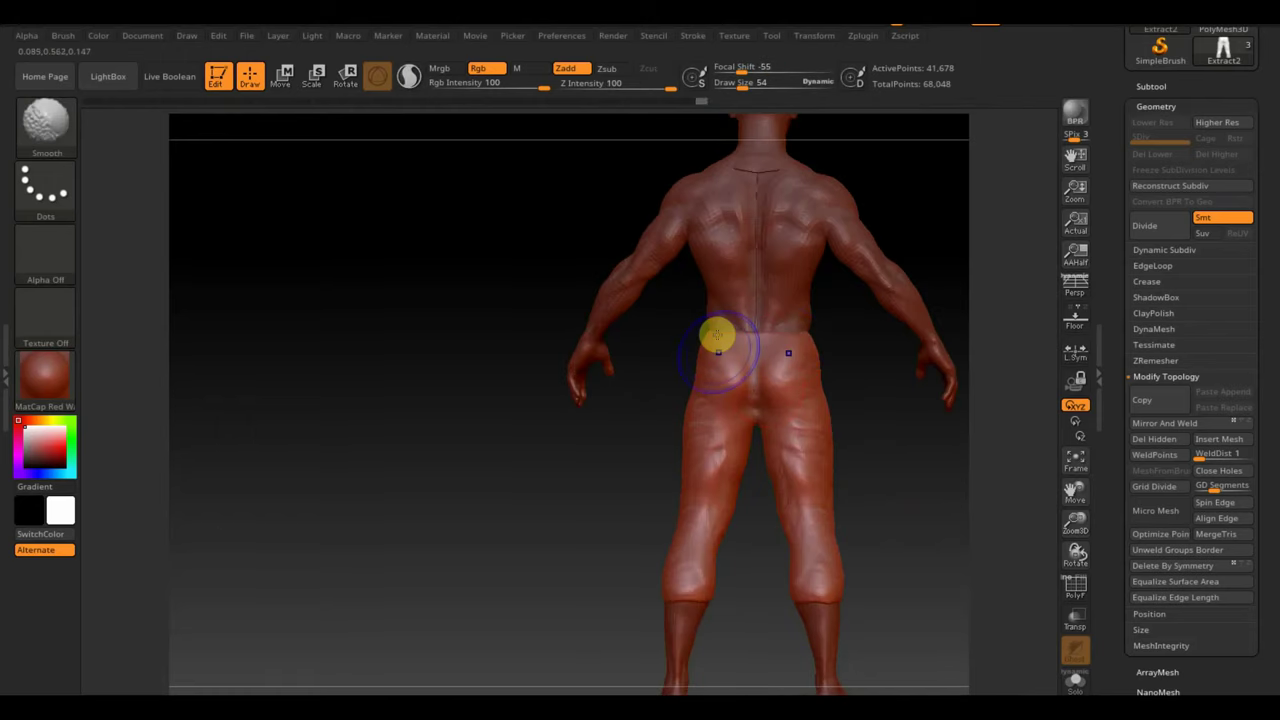
# - Reshape the hip, inner thigh and waist of the shorts with Move Topological
pyautogui.moveTo(880, 430); pyautogui.dragTo(968, 457)
pyautogui.moveTo(914, 423)
pyautogui.mouseDown()
pyautogui.moveTo(924, 459)
pyautogui.moveTo(851, 509)
pyautogui.mouseUp()
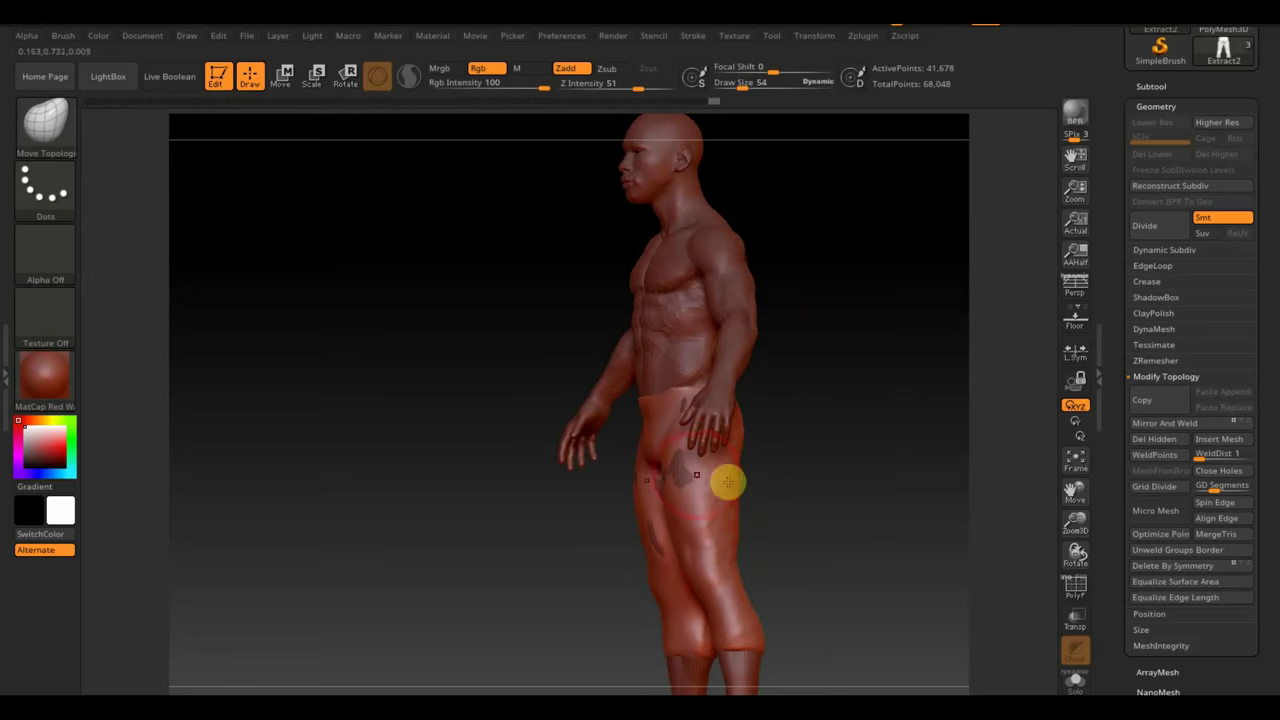
pyautogui.moveTo(674, 469)
pyautogui.mouseDown()
pyautogui.moveTo(669, 434)
pyautogui.moveTo(690, 512)
pyautogui.moveTo(708, 528)
pyautogui.mouseUp()
pyautogui.keyDown('shift'); pyautogui.moveTo(785, 526); pyautogui.dragTo(860, 517); pyautogui.keyUp('shift')
pyautogui.moveTo(625, 519)
pyautogui.mouseDown()
pyautogui.moveTo(615, 494)
pyautogui.moveTo(806, 541)
pyautogui.moveTo(826, 568)
pyautogui.moveTo(805, 524)
pyautogui.mouseUp()
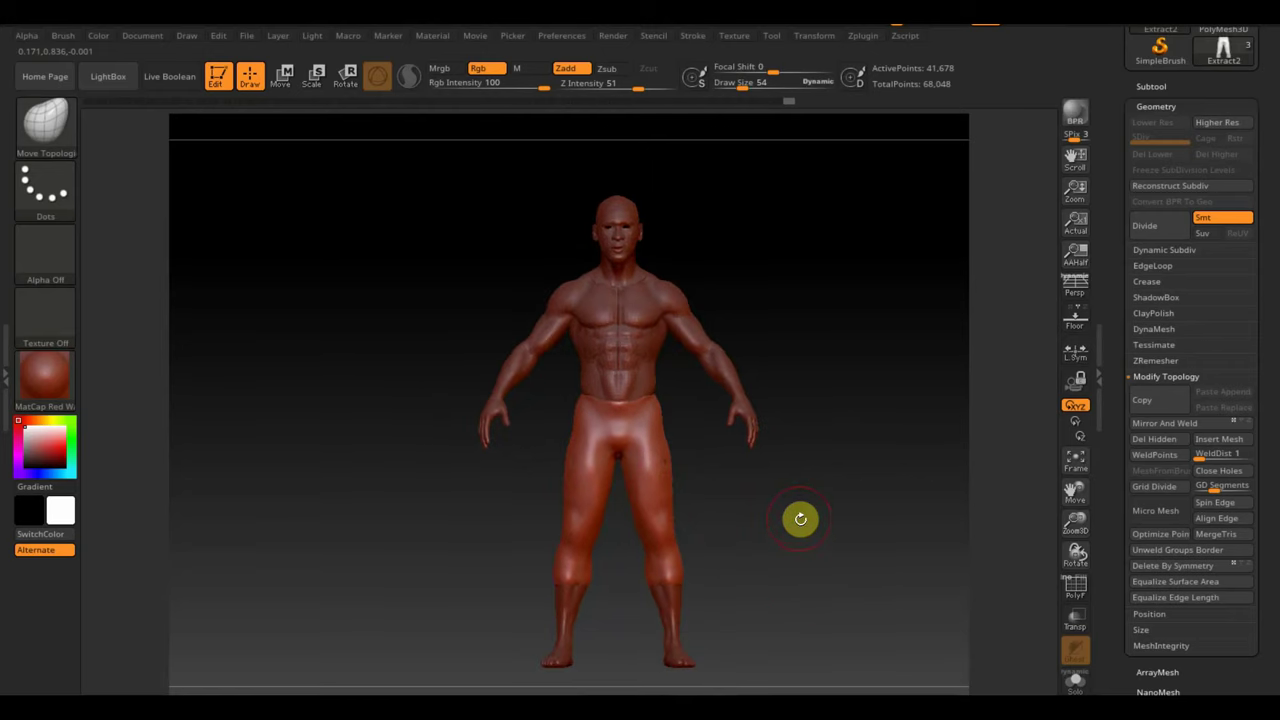
pyautogui.moveTo(800, 518); pyautogui.dragTo(786, 490)
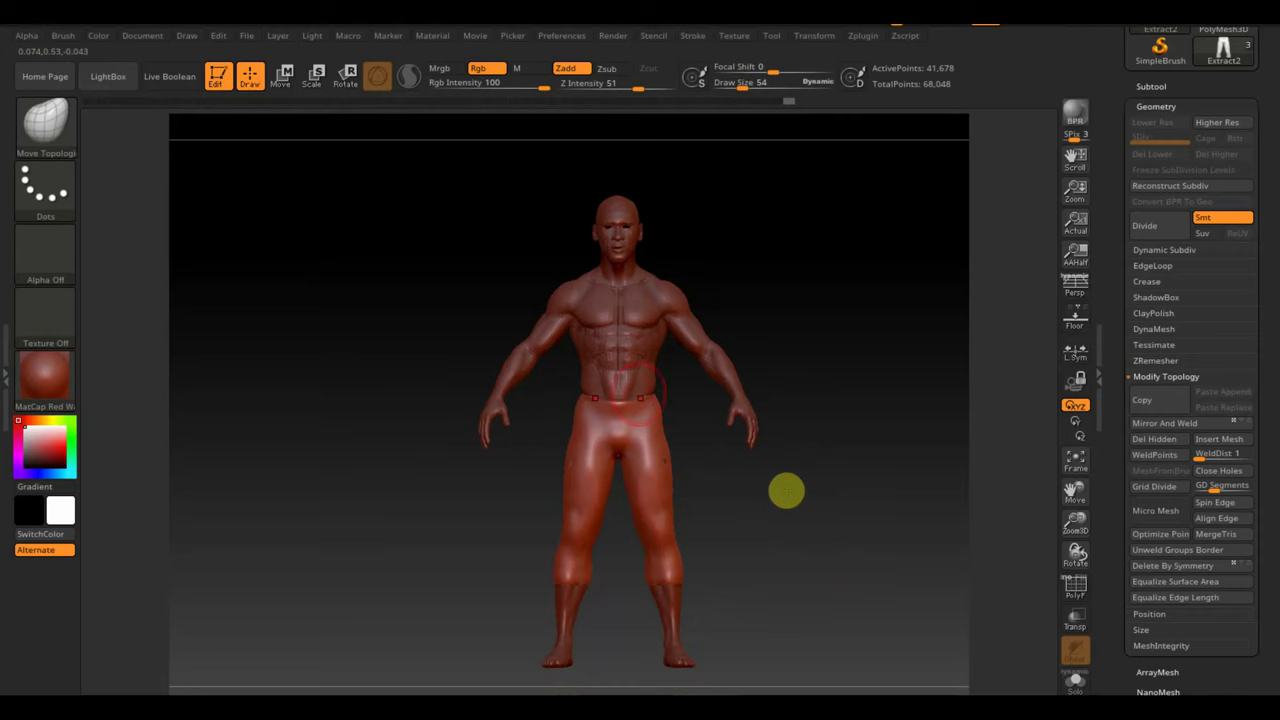
pyautogui.moveTo(877, 331)
pyautogui.mouseDown()
pyautogui.moveTo(883, 460)
pyautogui.moveTo(797, 408)
pyautogui.moveTo(803, 617)
pyautogui.moveTo(746, 634)
pyautogui.moveTo(783, 660)
pyautogui.mouseUp()
pyautogui.keyDown('alt'); pyautogui.moveTo(809, 371); pyautogui.dragTo(794, 491); pyautogui.keyUp('alt')
# - Select the jordan head subtool and mask everything except the jaw
pyautogui.click(485, 398)
pyautogui.moveTo(666, 403); pyautogui.dragTo(712, 405)
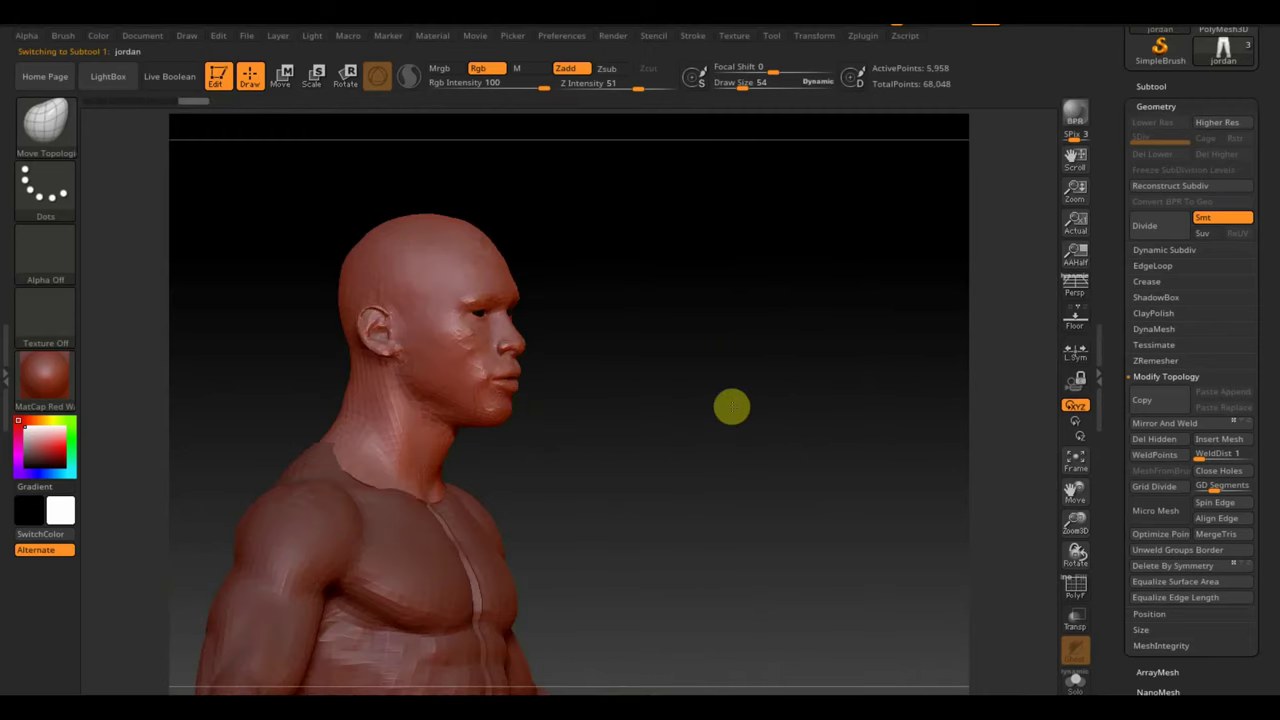
pyautogui.keyDown('shift'); pyautogui.moveTo(731, 406); pyautogui.dragTo(700, 177); pyautogui.keyUp('shift')
pyautogui.keyDown('ctrl'); pyautogui.moveTo(607, 497); pyautogui.dragTo(430, 381); pyautogui.keyUp('ctrl')
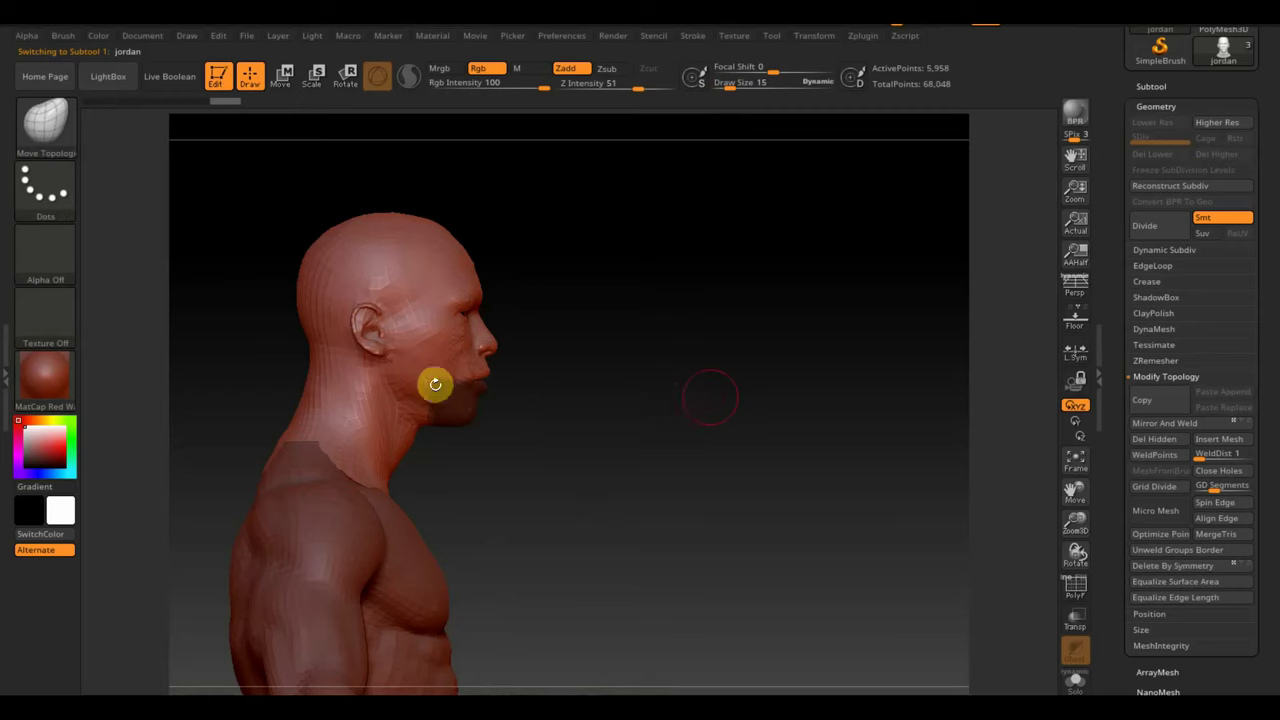
pyautogui.keyDown('ctrl'); pyautogui.click(714, 402); pyautogui.keyUp('ctrl')
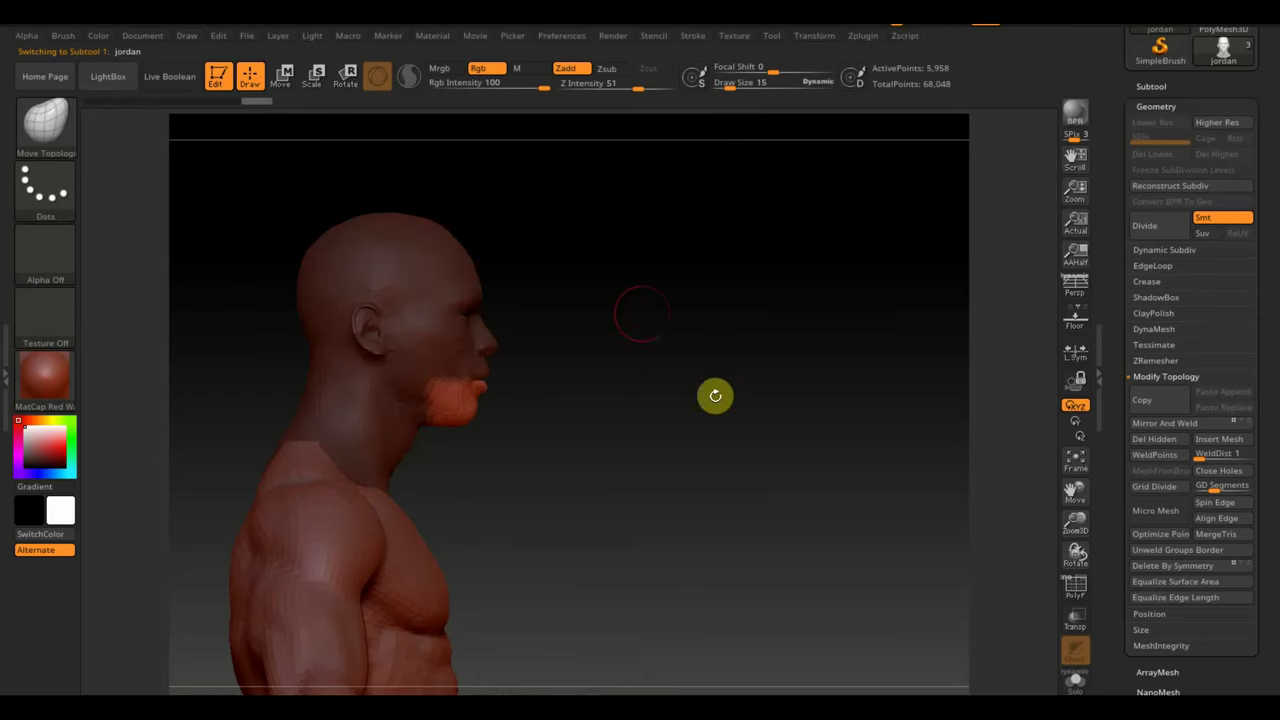
# - Trial-move and rotate the jaw with Transpose, undo to the original, then subdivide the head
pyautogui.click(281, 76)
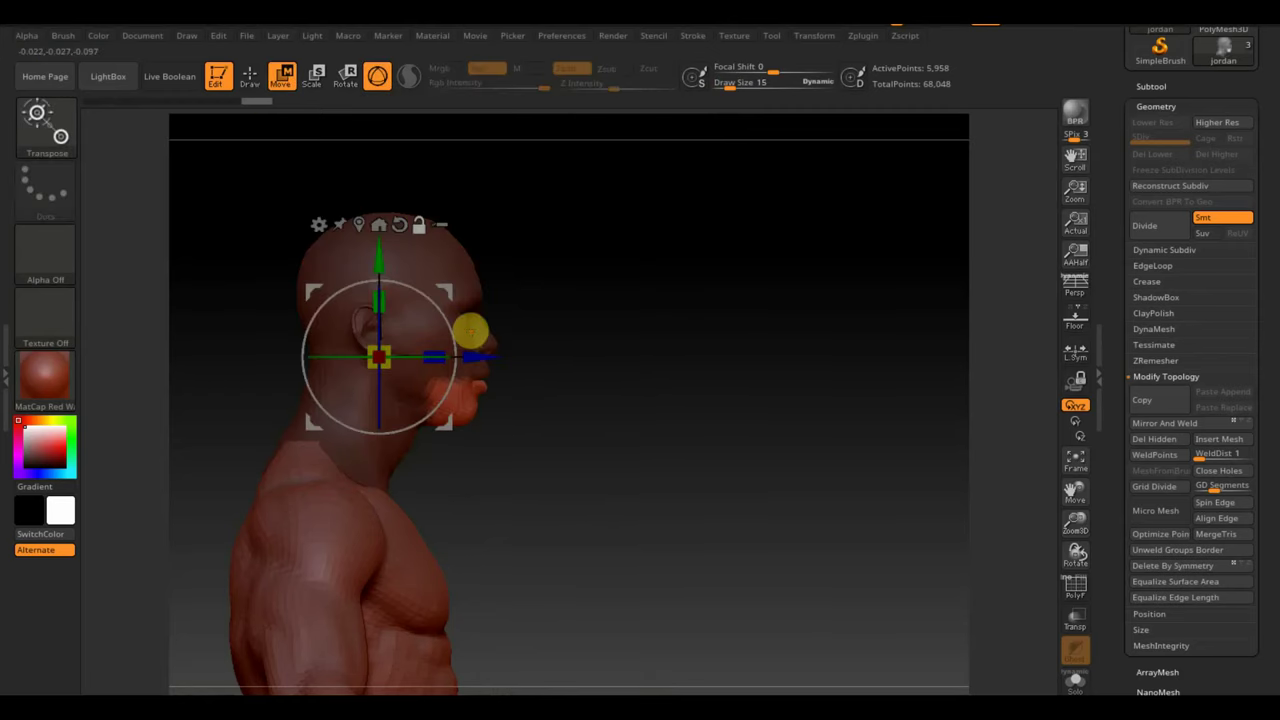
pyautogui.moveTo(469, 332); pyautogui.dragTo(528, 397)
pyautogui.moveTo(434, 250); pyautogui.dragTo(436, 267)
pyautogui.moveTo(500, 337)
pyautogui.mouseDown()
pyautogui.moveTo(603, 351)
pyautogui.moveTo(640, 463)
pyautogui.moveTo(674, 457)
pyautogui.moveTo(675, 438)
pyautogui.moveTo(697, 428)
pyautogui.mouseUp()
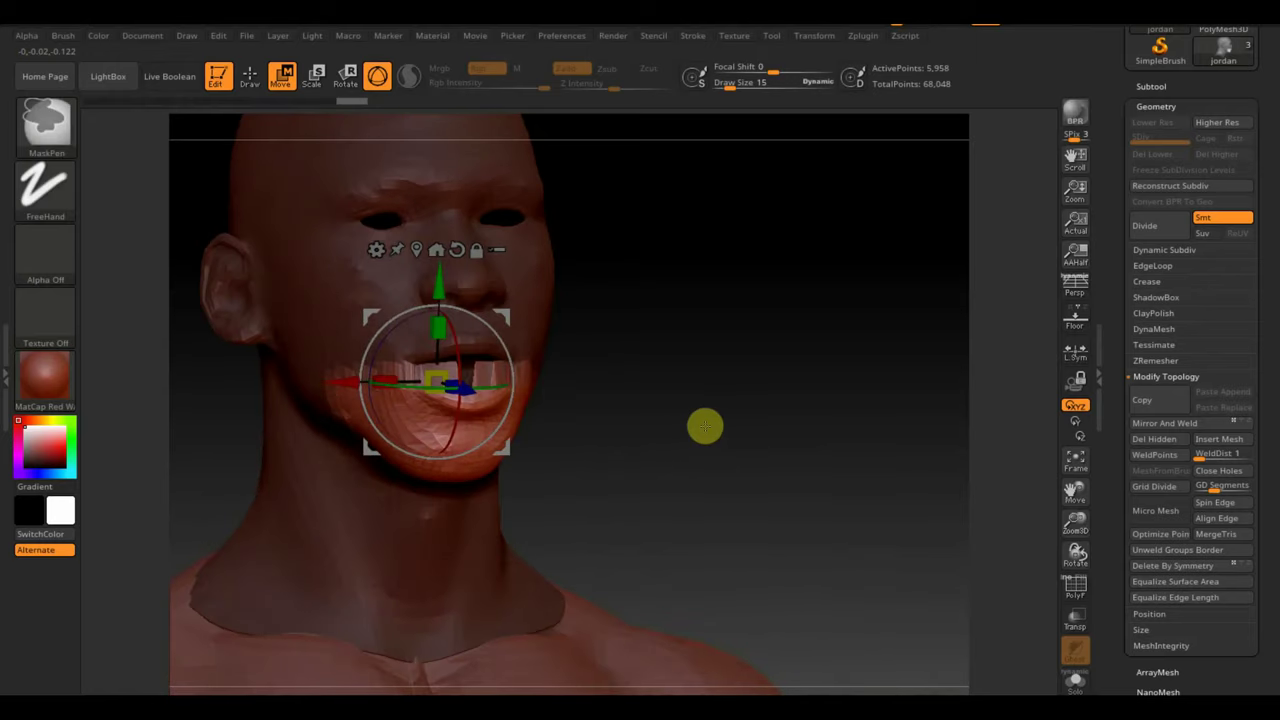
pyautogui.hotkey('ctrl', 'z')
pyautogui.hotkey('ctrl', 'z')
pyautogui.hotkey('ctrl', 'z')
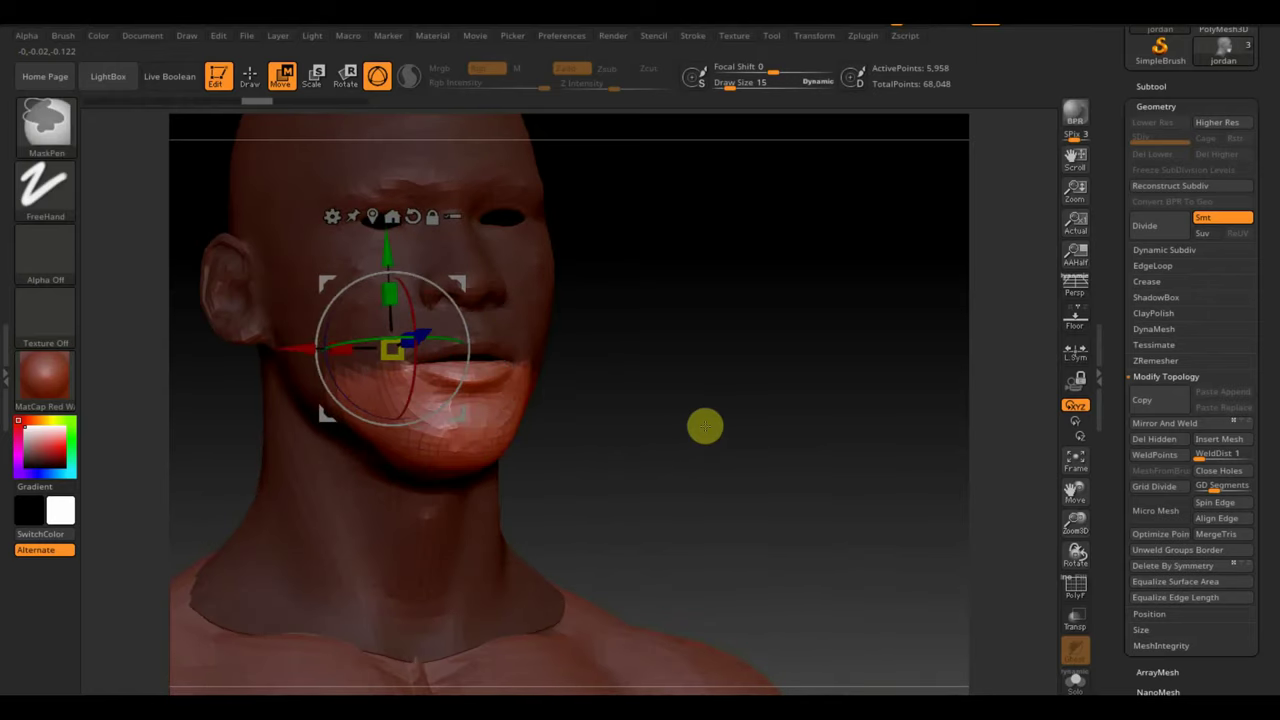
pyautogui.hotkey('ctrl', 'z')
pyautogui.hotkey('ctrl', 'z')
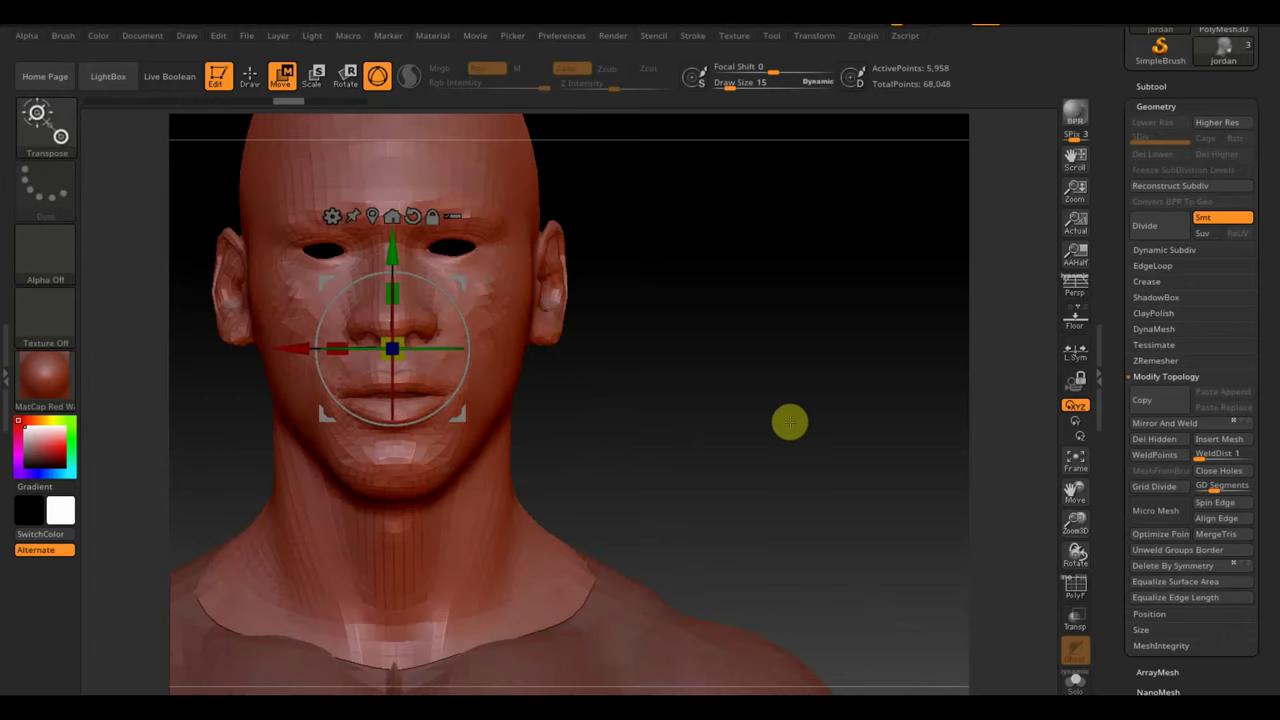
pyautogui.hotkey('ctrl', 'z')
pyautogui.hotkey('ctrl', 'z')
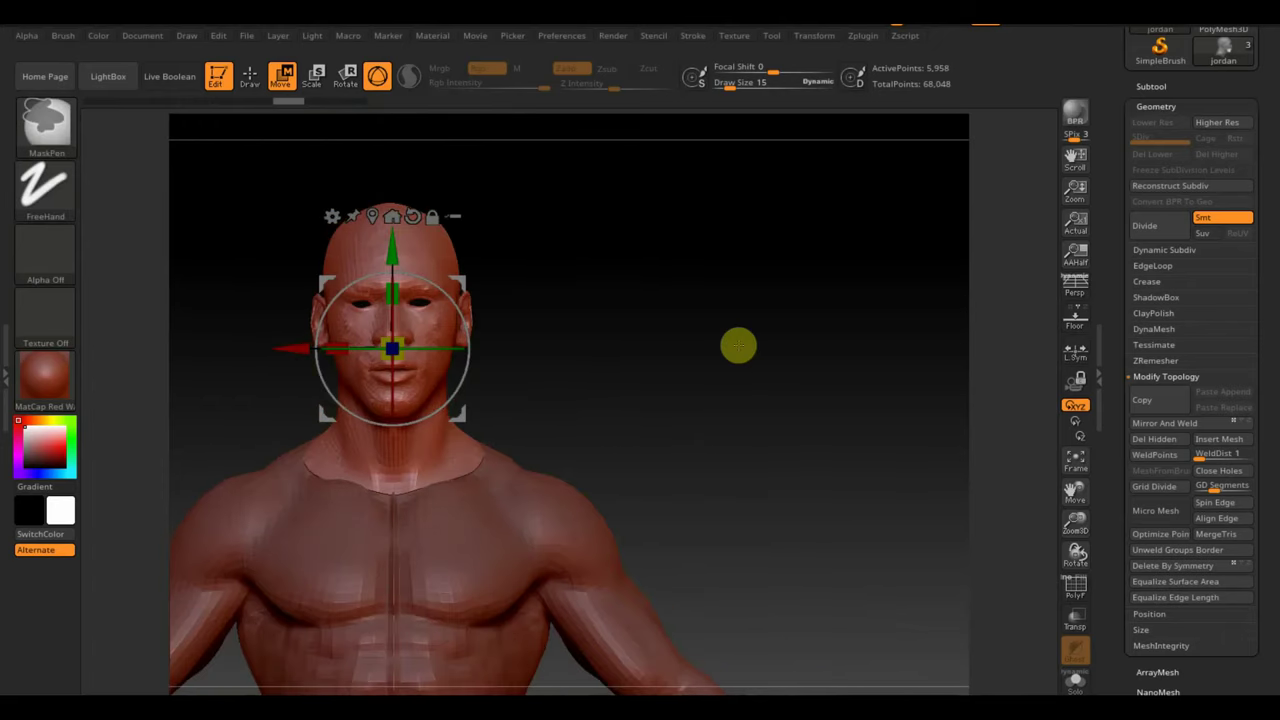
pyautogui.hotkey('ctrl', 'd')
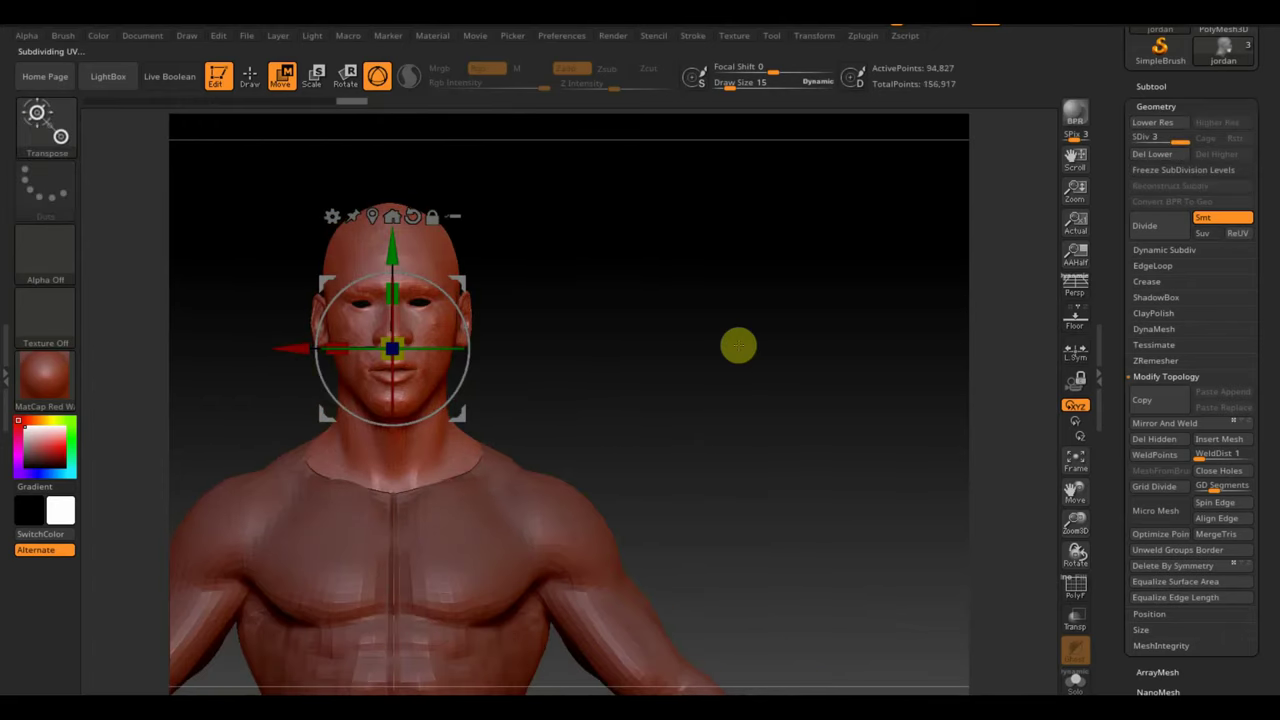
# - Delete the head's lower subdivision levels and trial DynaMesh at default and 680 resolution
pyautogui.click(1160, 154)
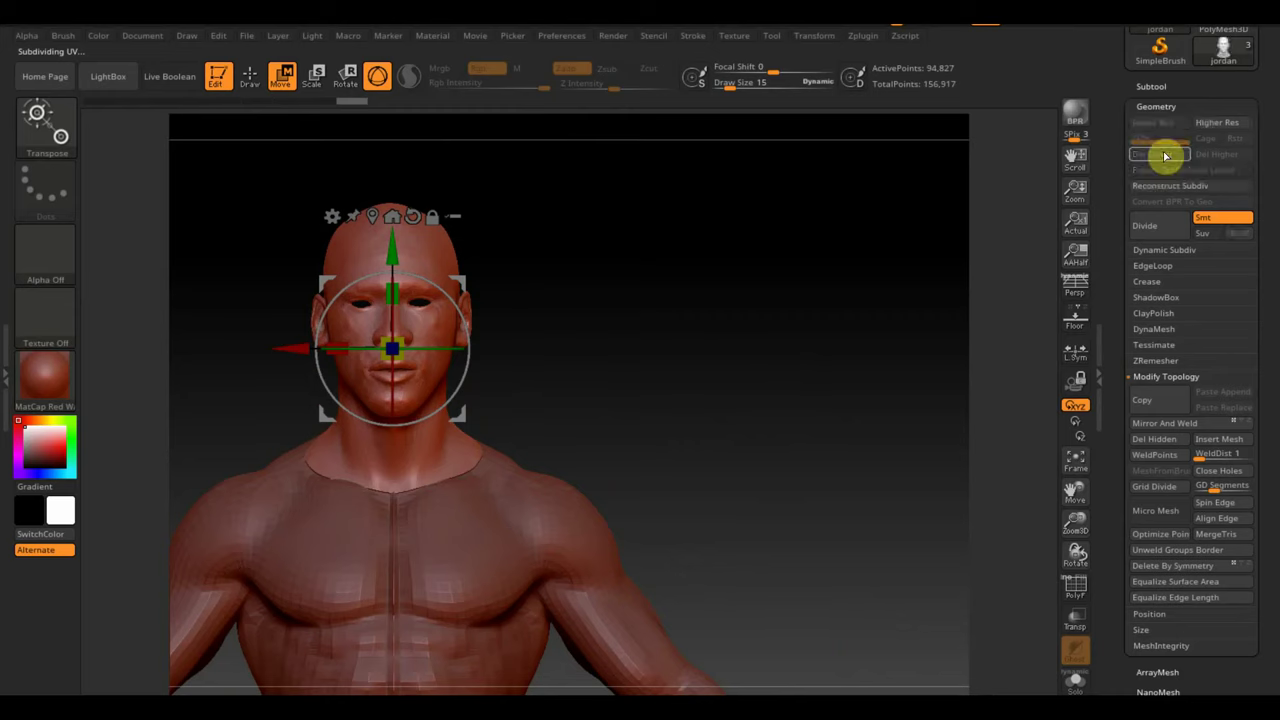
pyautogui.click(1164, 333)
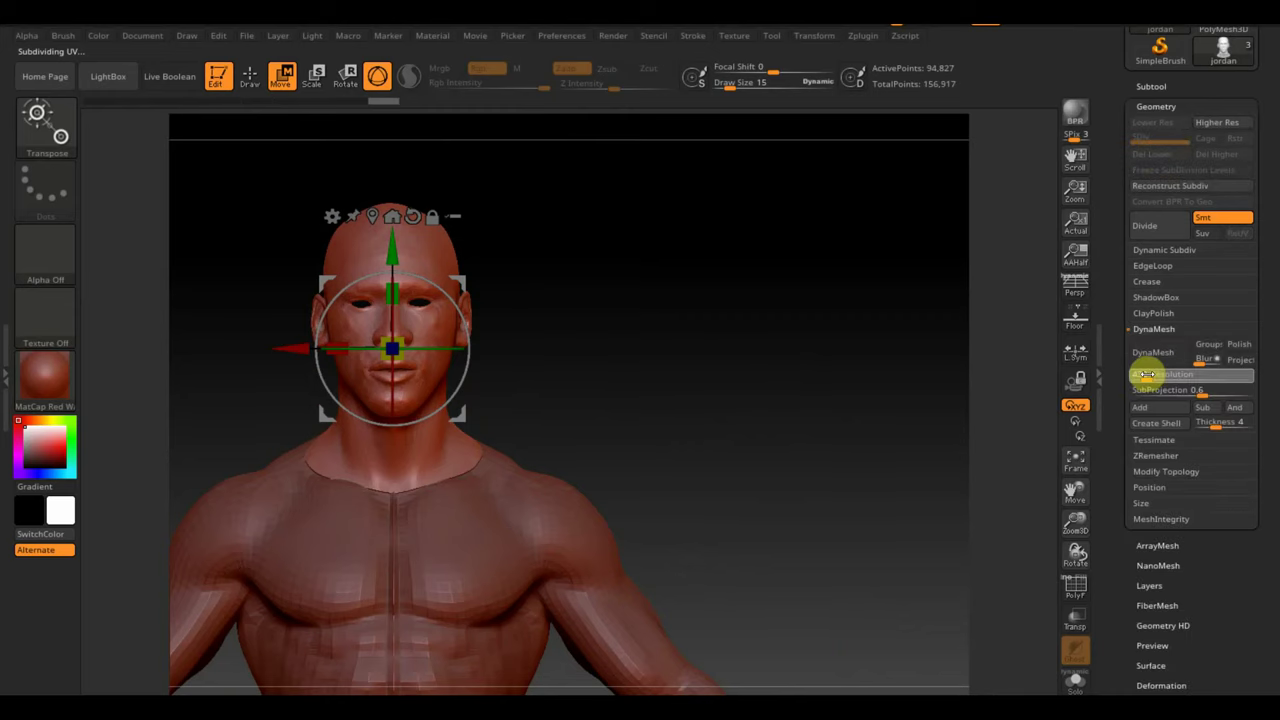
pyautogui.click(1157, 355)
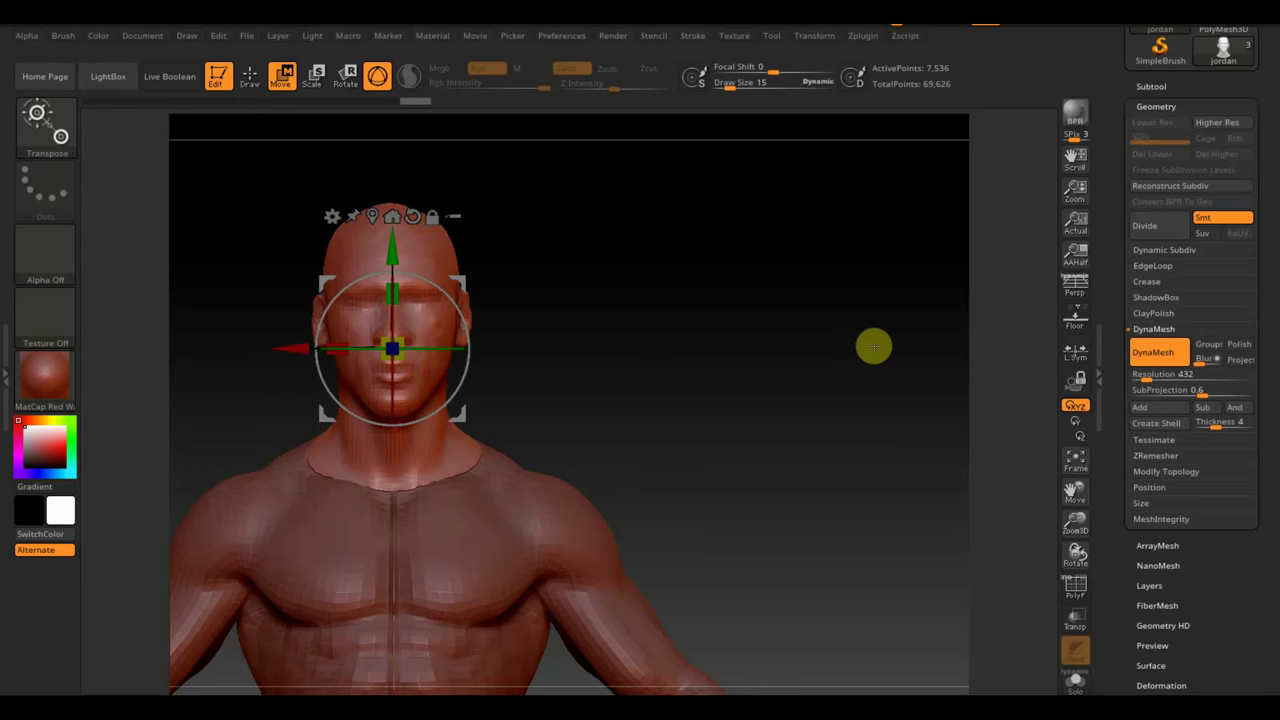
pyautogui.hotkey('ctrl', 'z')
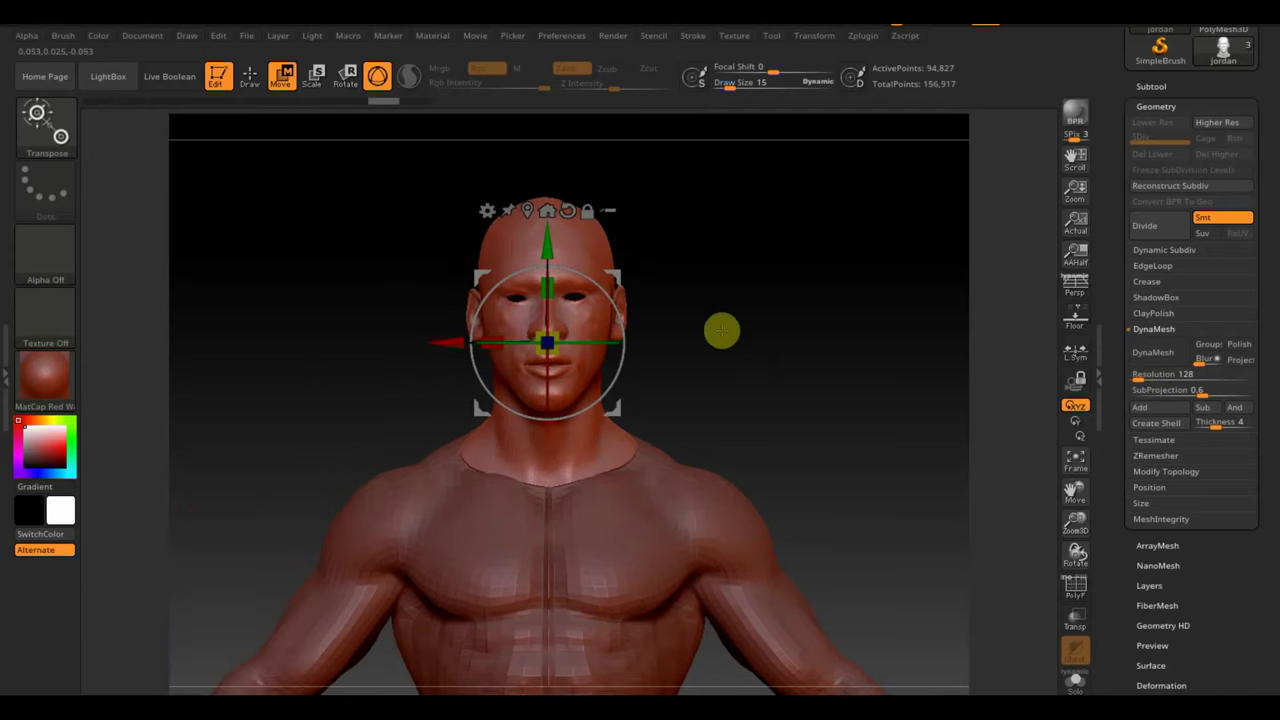
pyautogui.moveTo(1152, 377); pyautogui.dragTo(1141, 376)
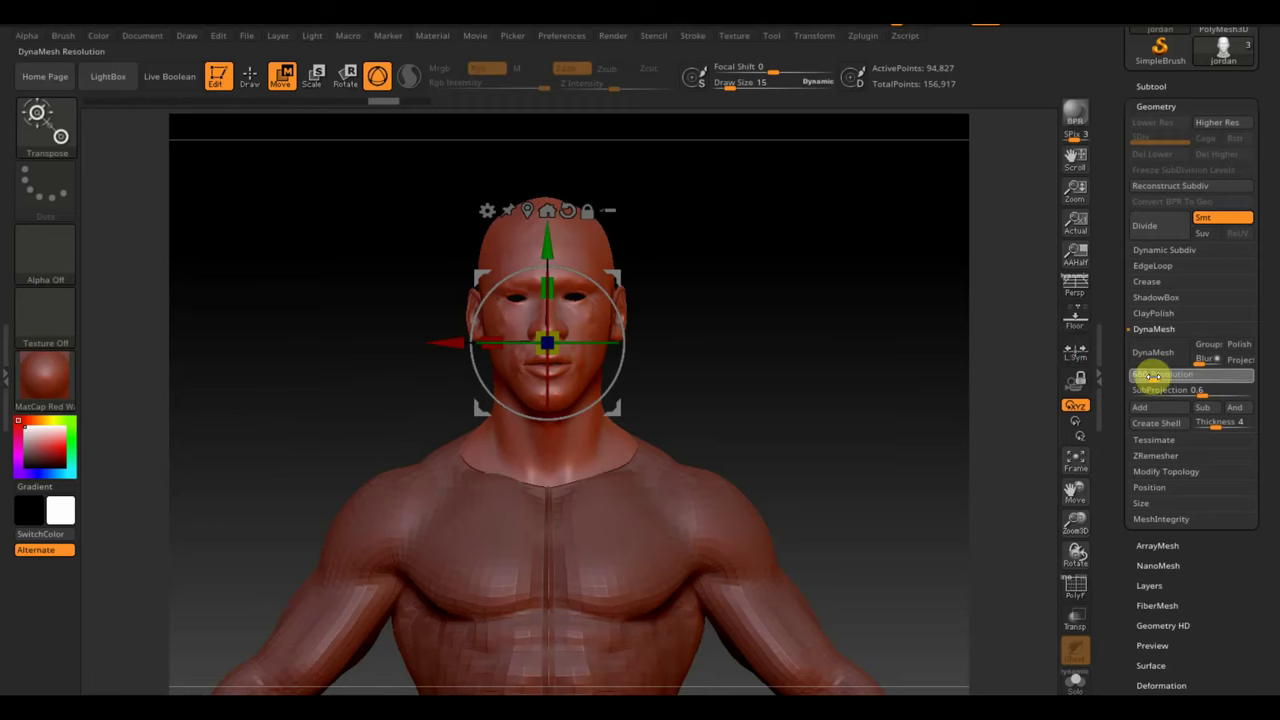
pyautogui.click(1159, 365)
pyautogui.moveTo(760, 350)
pyautogui.mouseDown()
pyautogui.moveTo(843, 357)
pyautogui.moveTo(806, 371)
pyautogui.mouseUp()
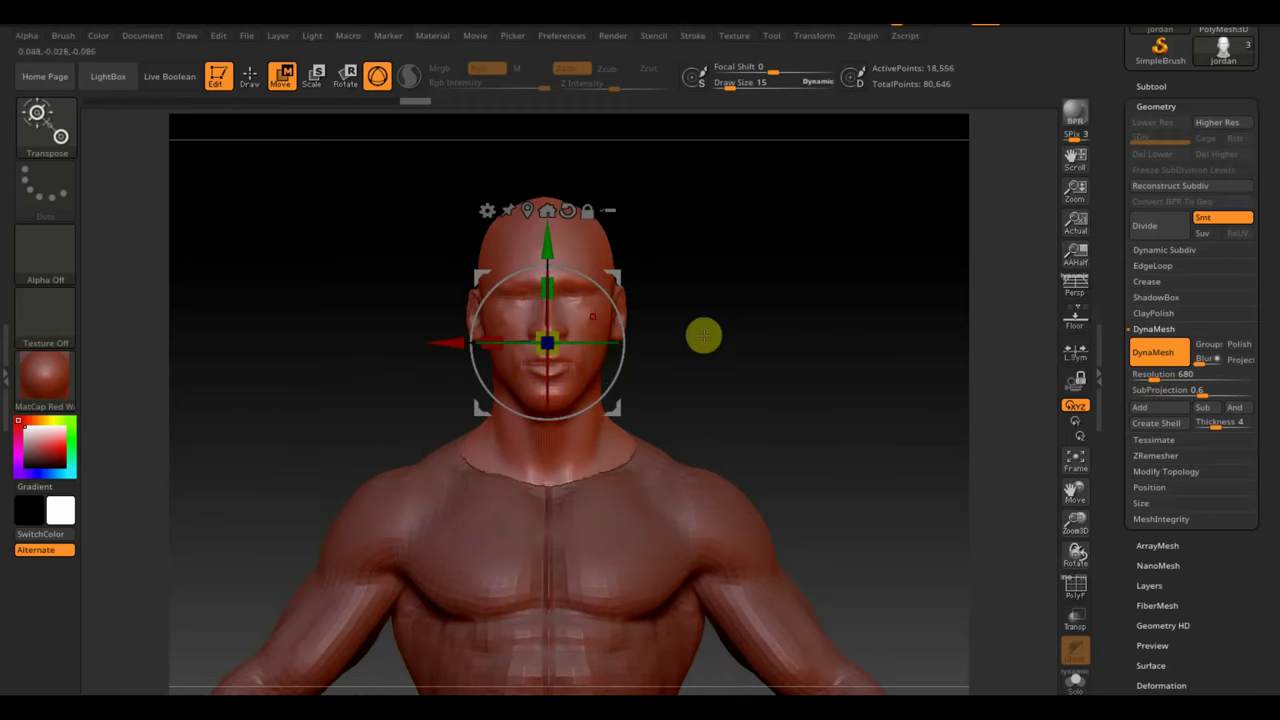
pyautogui.hotkey('ctrl', 'z')
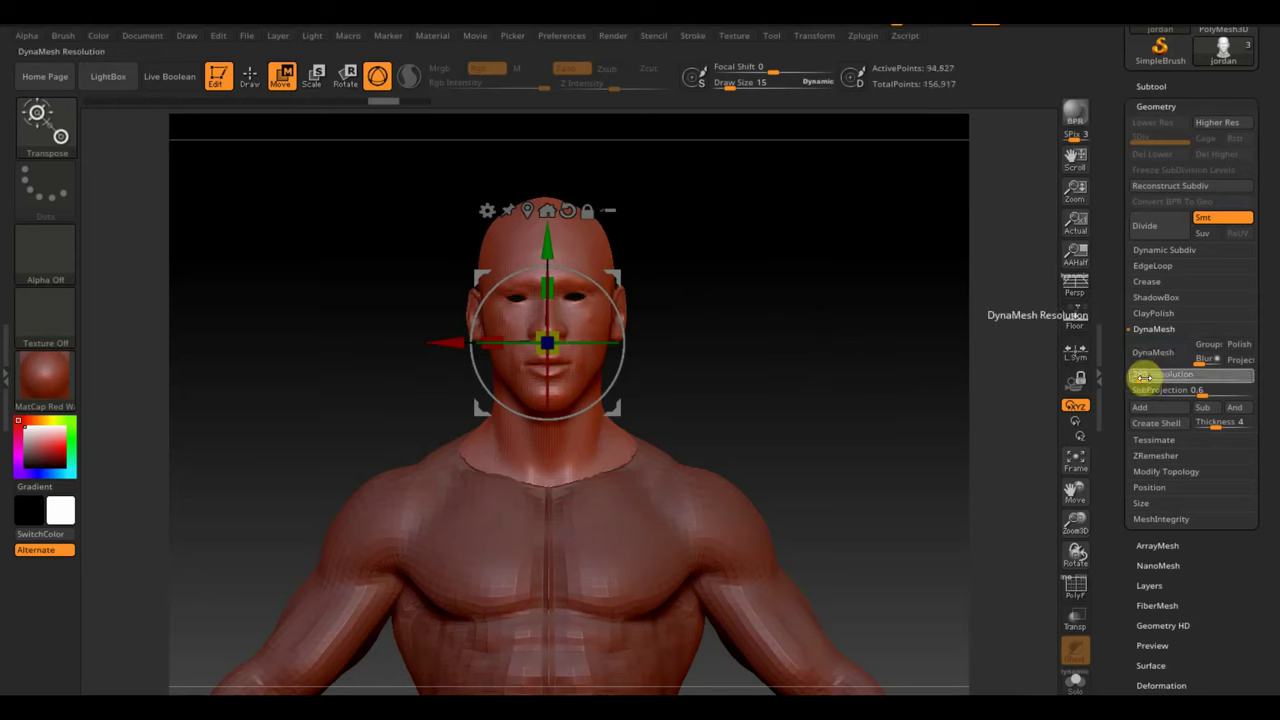
pyautogui.write('123')
# - Trial DynaMesh at 1232 and 1504, then DynaMesh the head at resolution 2872
pyautogui.press('Return')
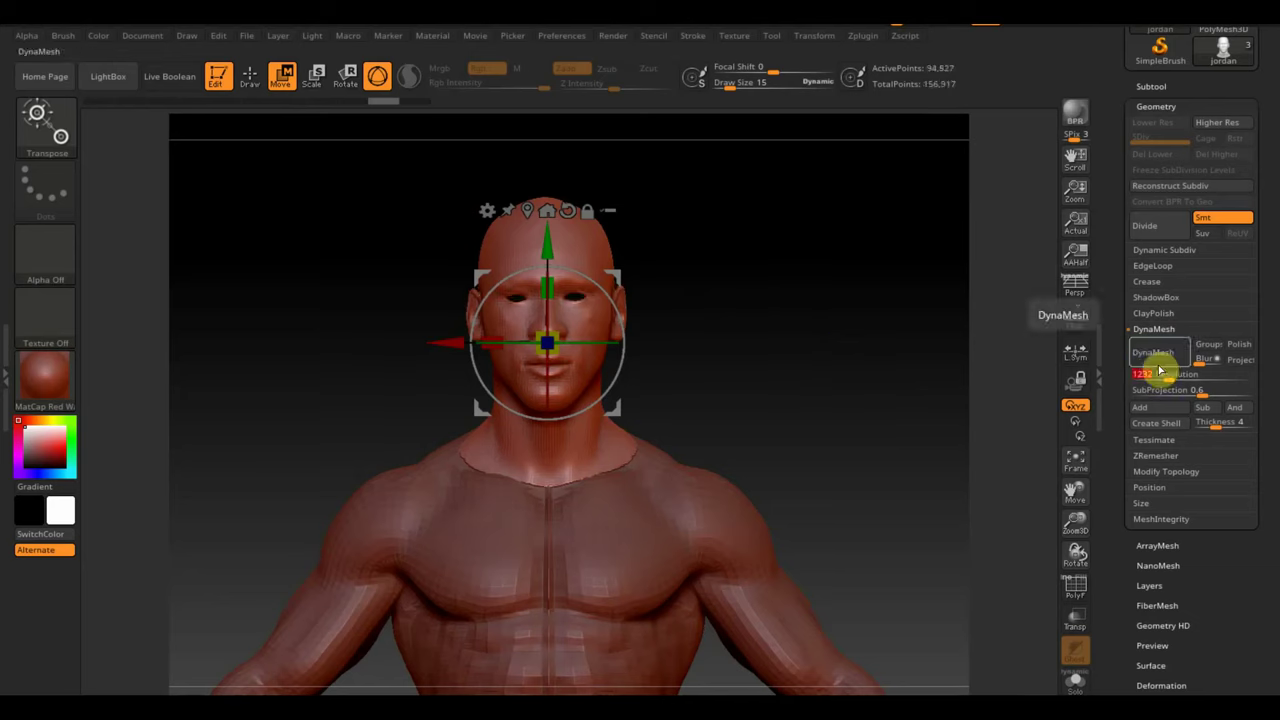
pyautogui.click(1160, 356)
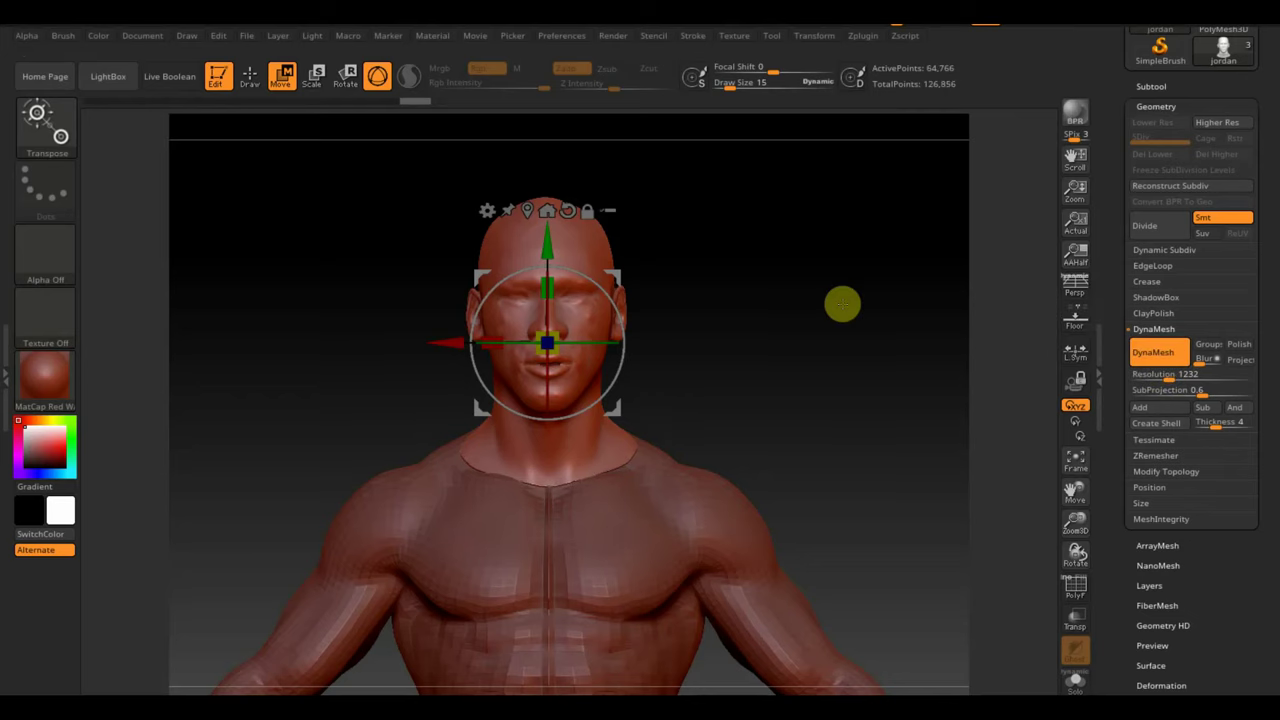
pyautogui.hotkey('ctrl', 'z')
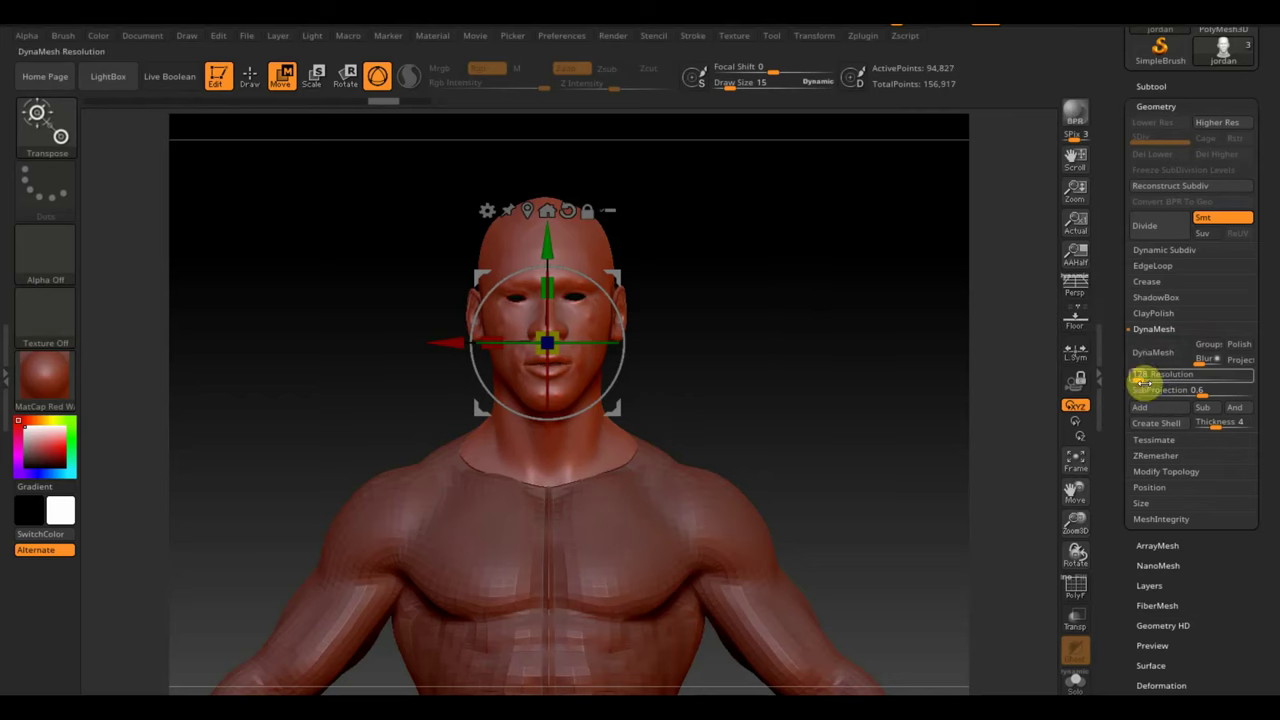
pyautogui.click(1162, 375)
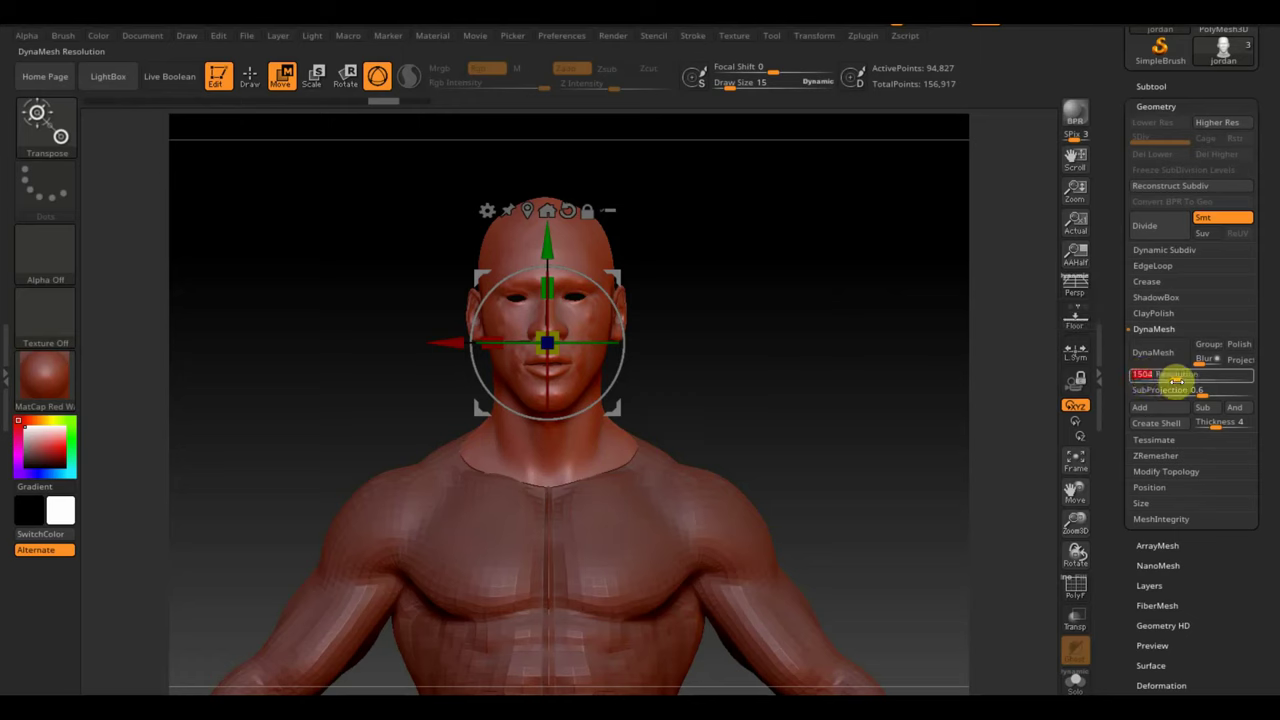
pyautogui.click(1158, 353)
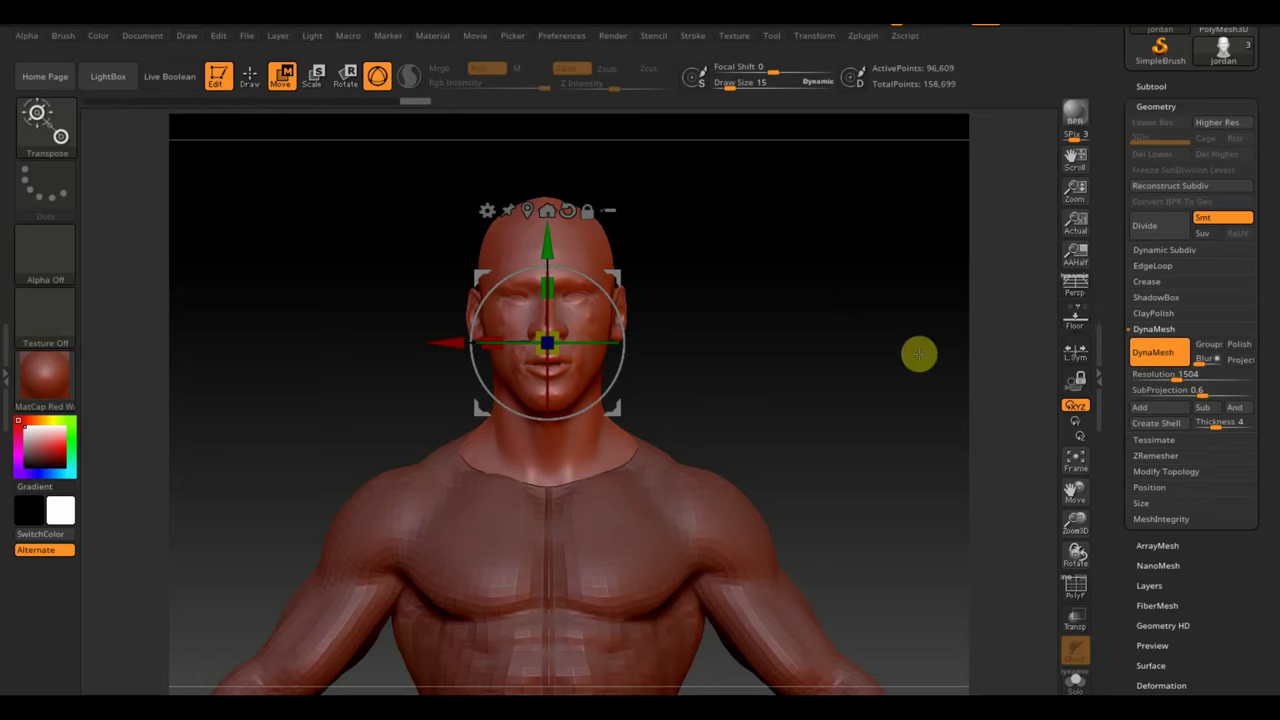
pyautogui.hotkey('ctrl', 'z')
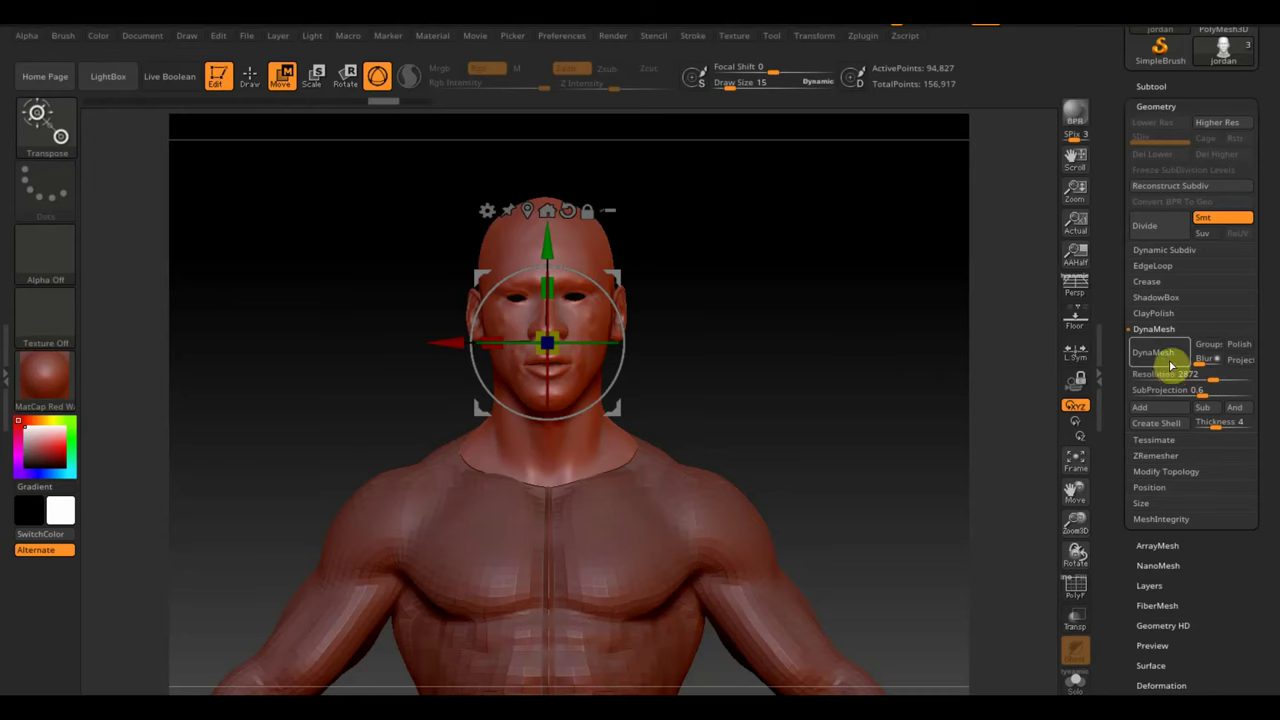
pyautogui.click(1170, 362)
pyautogui.keyDown('ctrl'); pyautogui.moveTo(860, 359); pyautogui.dragTo(885, 445, button='right'); pyautogui.keyUp('ctrl')
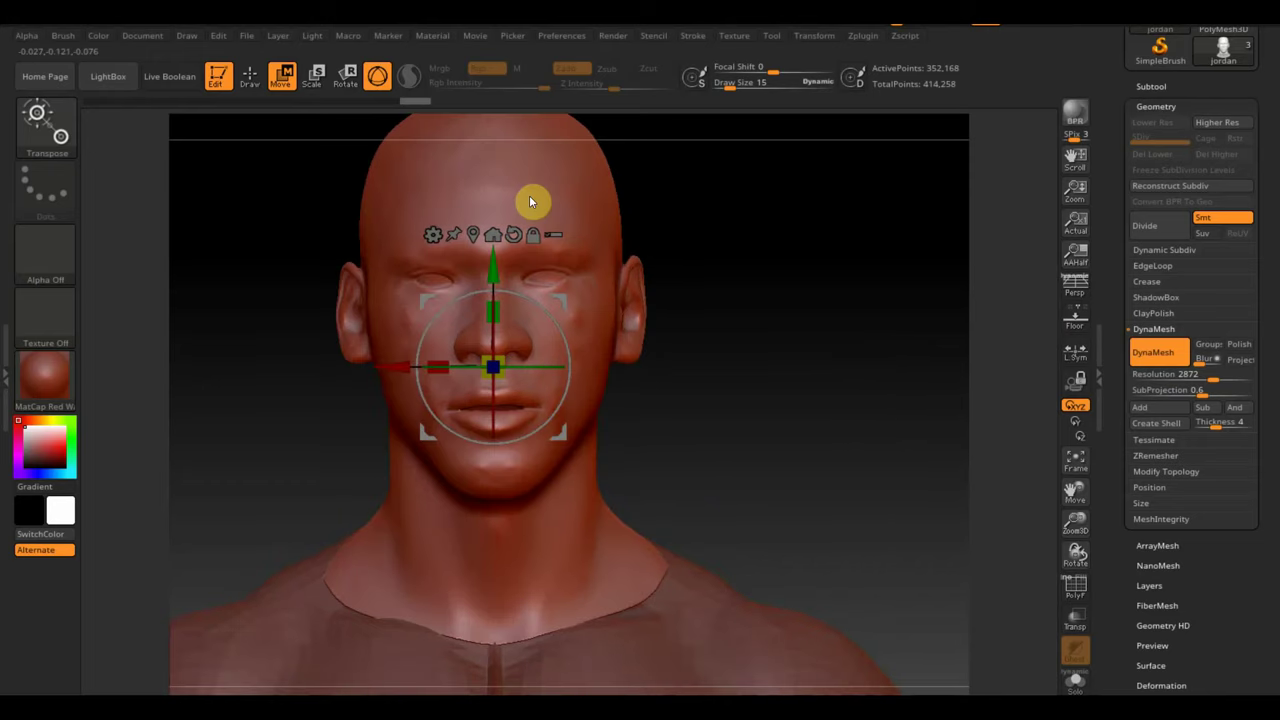
# - Shape the eyelid at brush size 3, then mask and invert to isolate the eye areas
pyautogui.click(250, 76)
pyautogui.moveTo(729, 86); pyautogui.dragTo(722, 86)
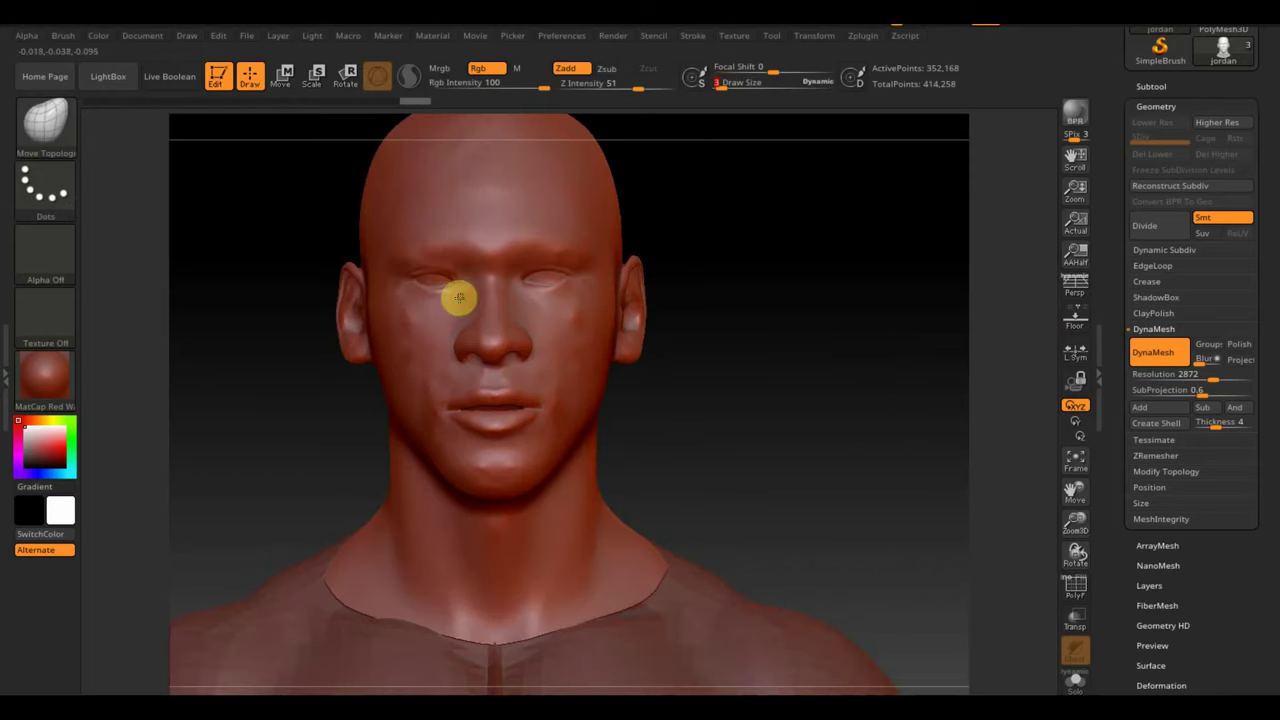
pyautogui.keyDown('shift'); pyautogui.moveTo(448, 292); pyautogui.dragTo(448, 284); pyautogui.keyUp('shift')
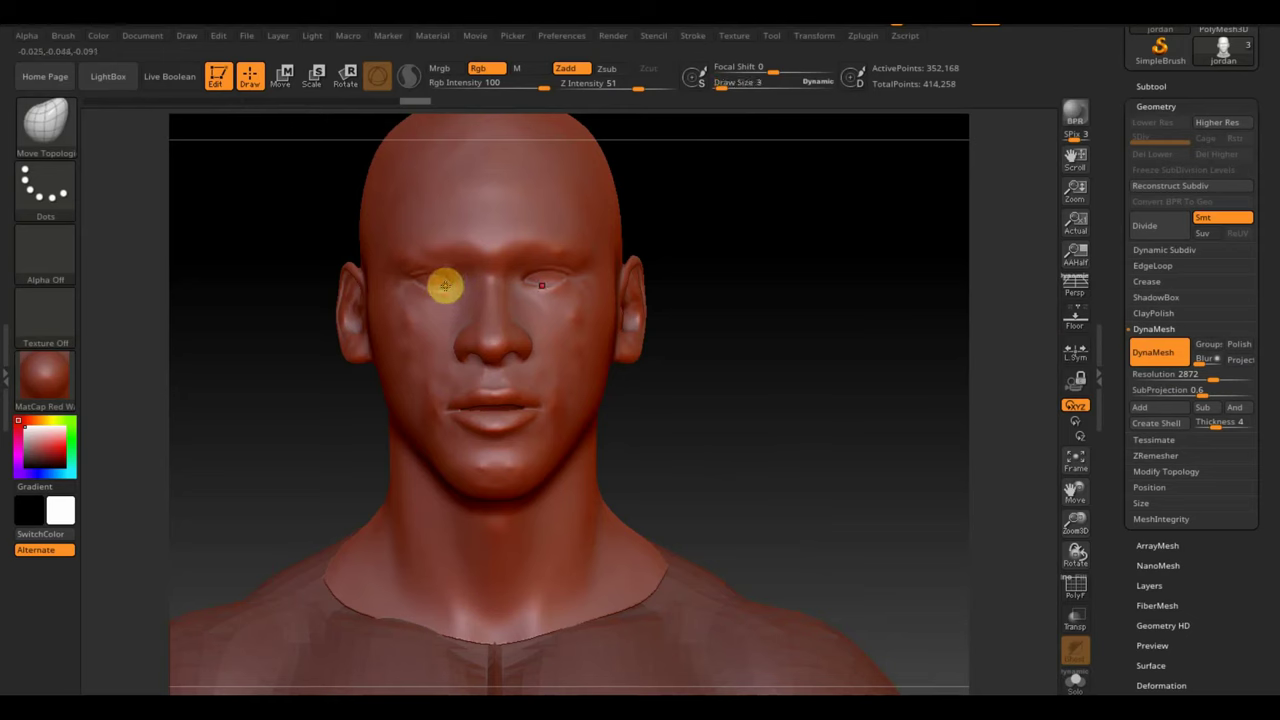
pyautogui.press('ctrl')
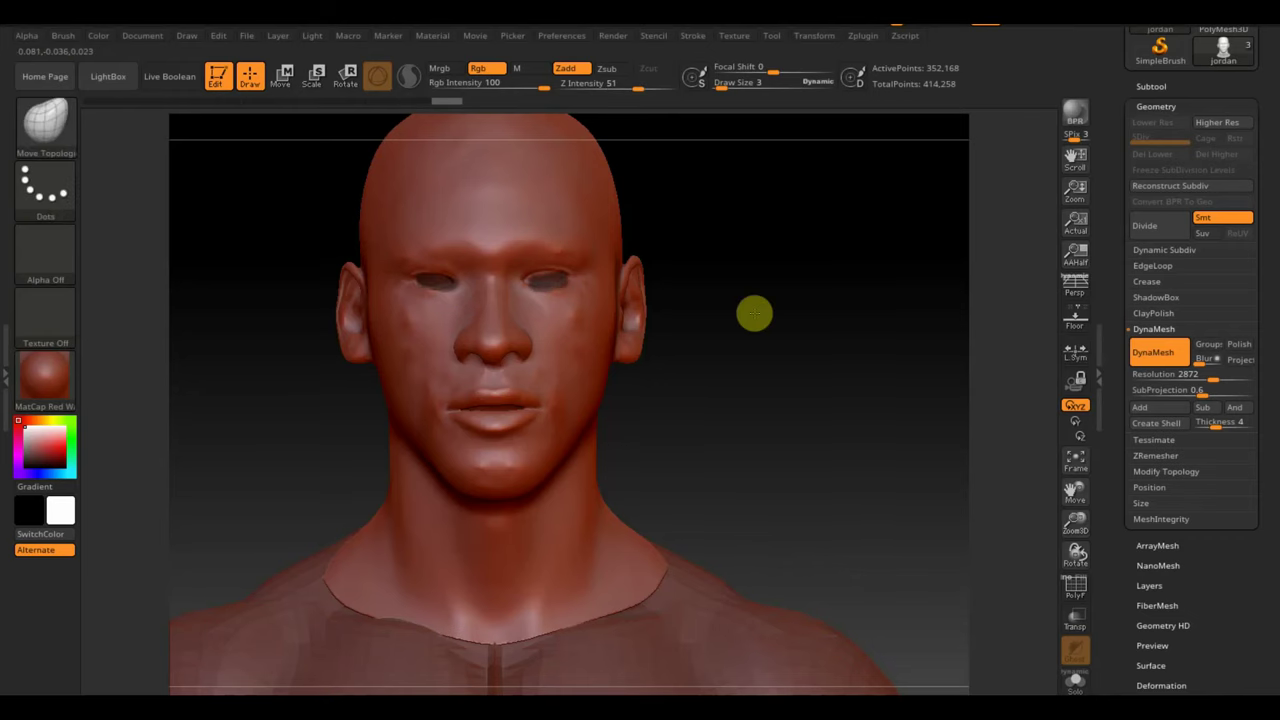
pyautogui.moveTo(754, 314); pyautogui.dragTo(806, 320)
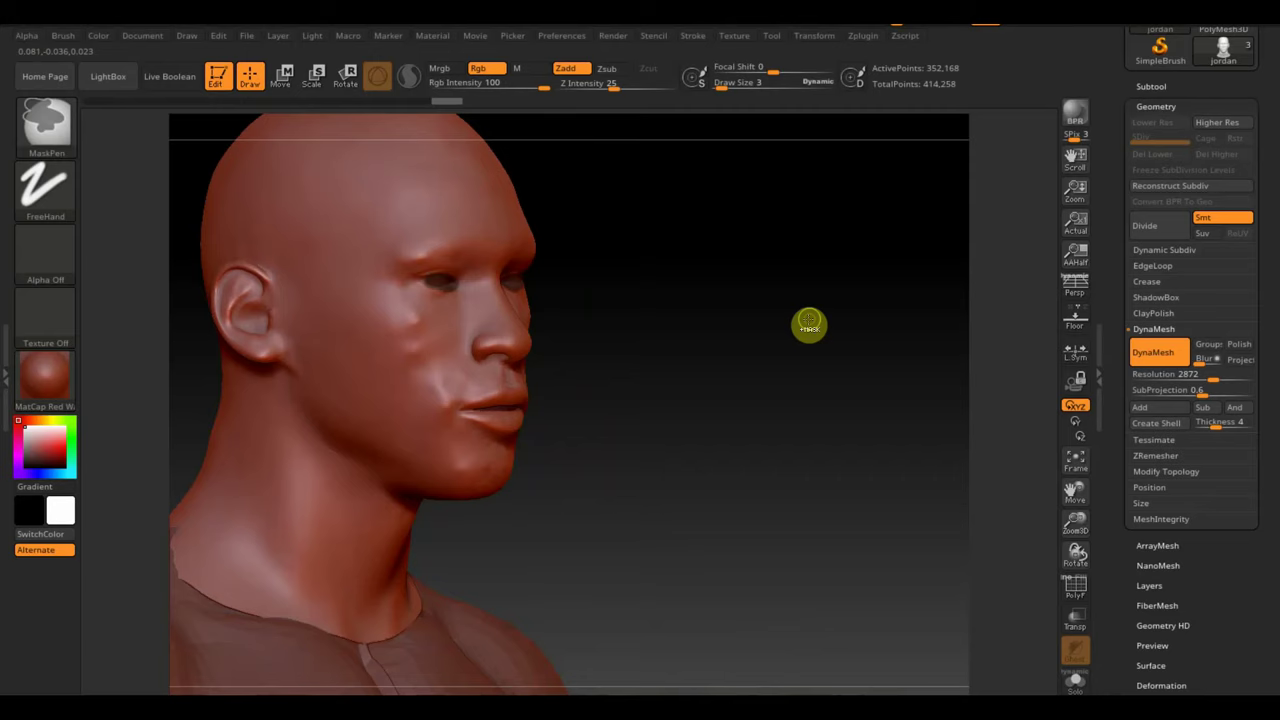
pyautogui.keyDown('ctrl'); pyautogui.click(806, 320); pyautogui.keyUp('ctrl')
pyautogui.moveTo(811, 321); pyautogui.dragTo(763, 380)
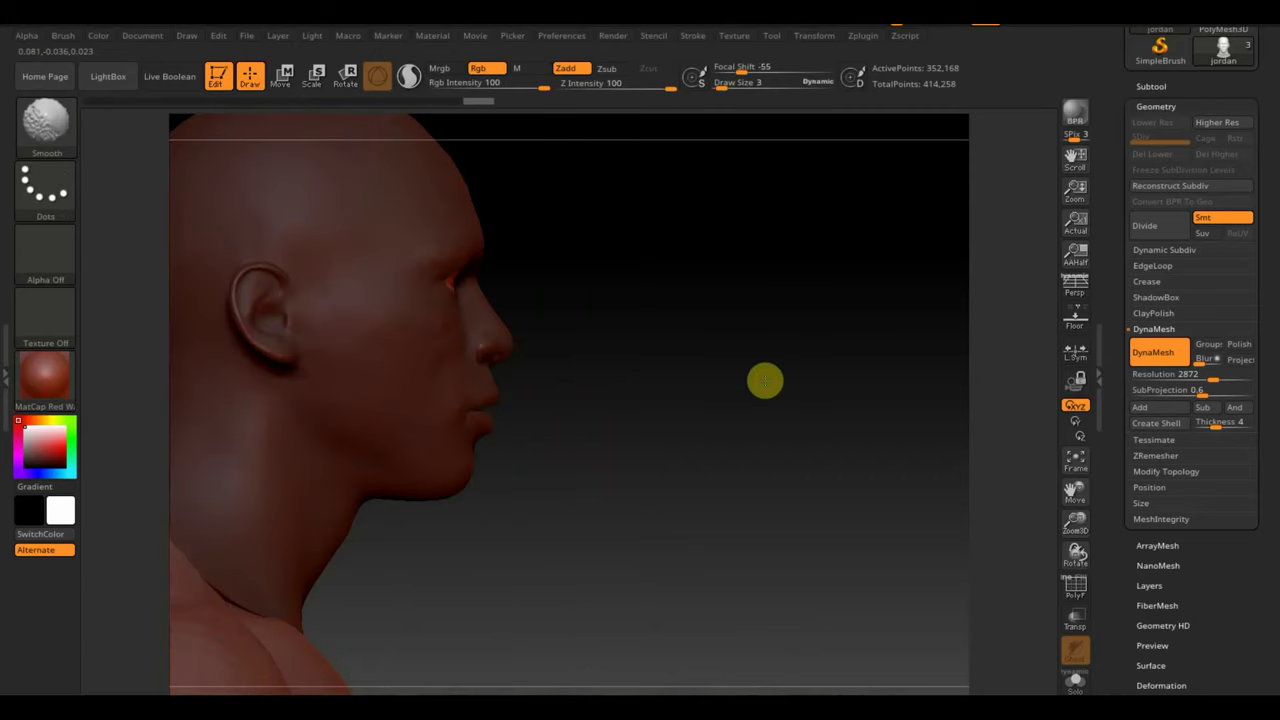
# - Scale the unmasked eye regions inward with the Transpose gizmo
pyautogui.click(286, 74)
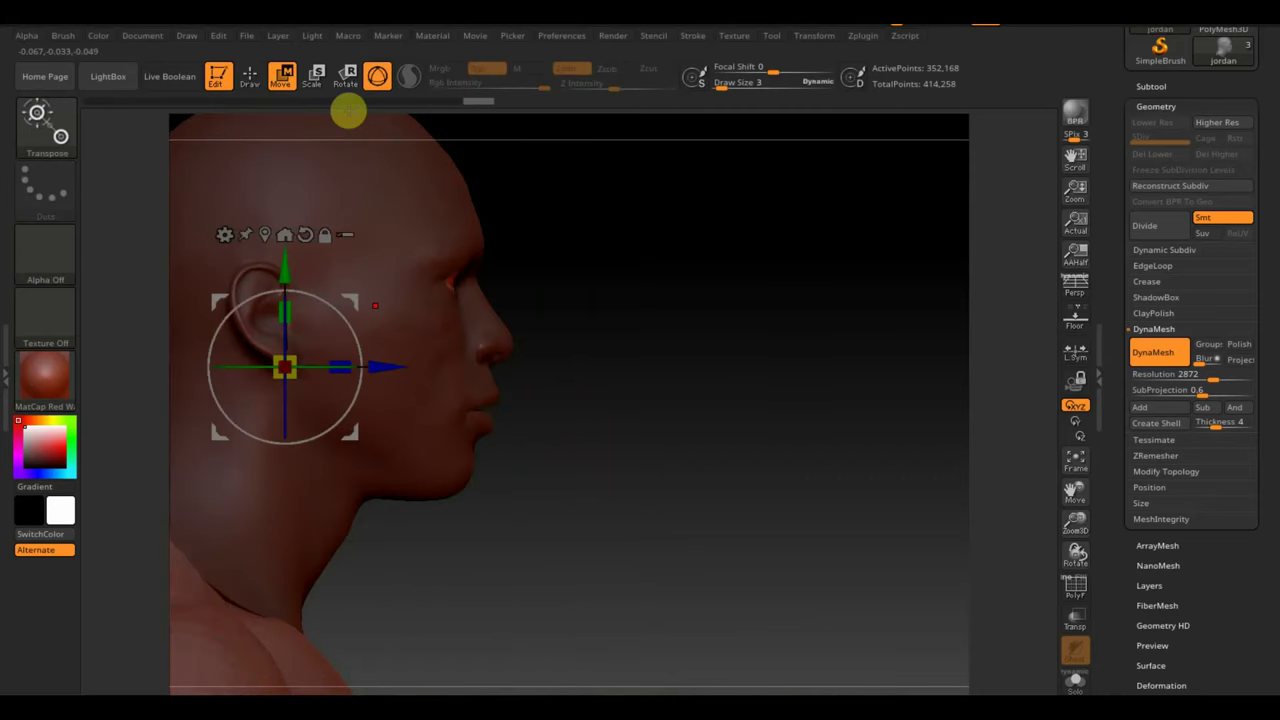
pyautogui.moveTo(651, 366)
pyautogui.mouseDown()
pyautogui.moveTo(657, 397)
pyautogui.moveTo(603, 405)
pyautogui.moveTo(920, 411)
pyautogui.mouseUp()
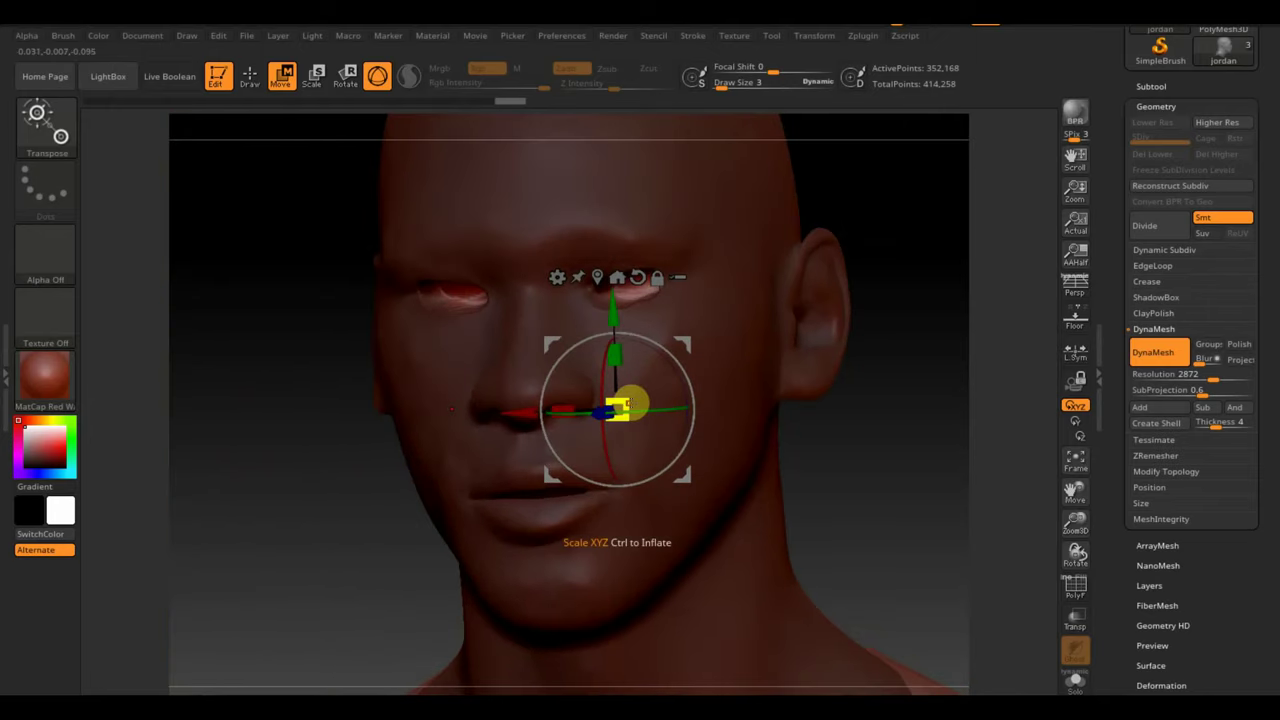
pyautogui.moveTo(626, 404); pyautogui.dragTo(623, 400)
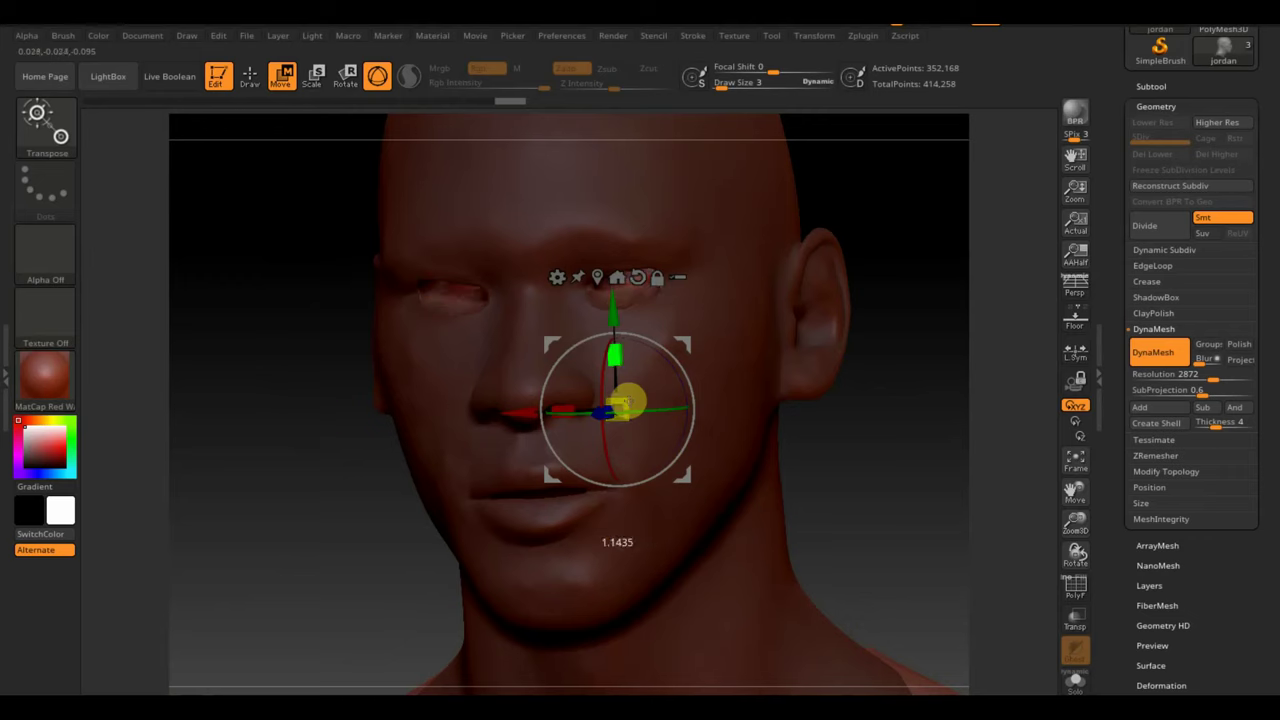
pyautogui.moveTo(623, 300); pyautogui.dragTo(625, 335)
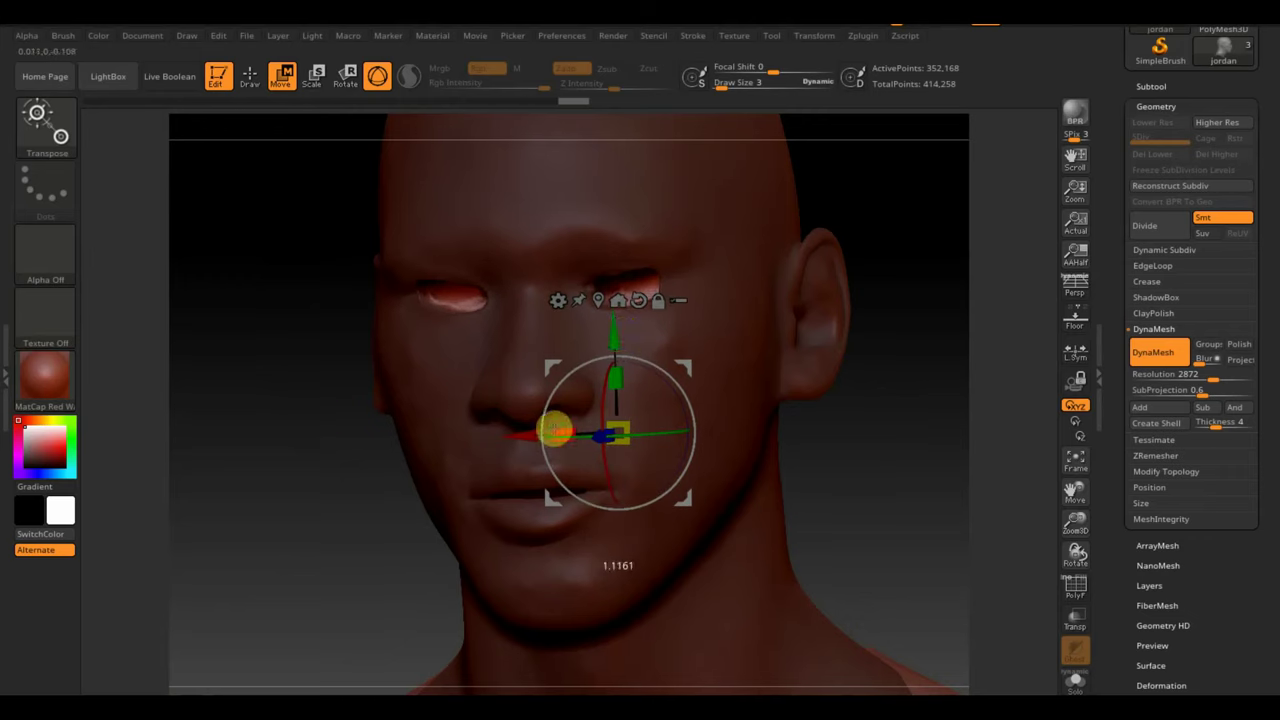
pyautogui.moveTo(619, 372); pyautogui.dragTo(625, 347)
pyautogui.moveTo(291, 346); pyautogui.dragTo(289, 357)
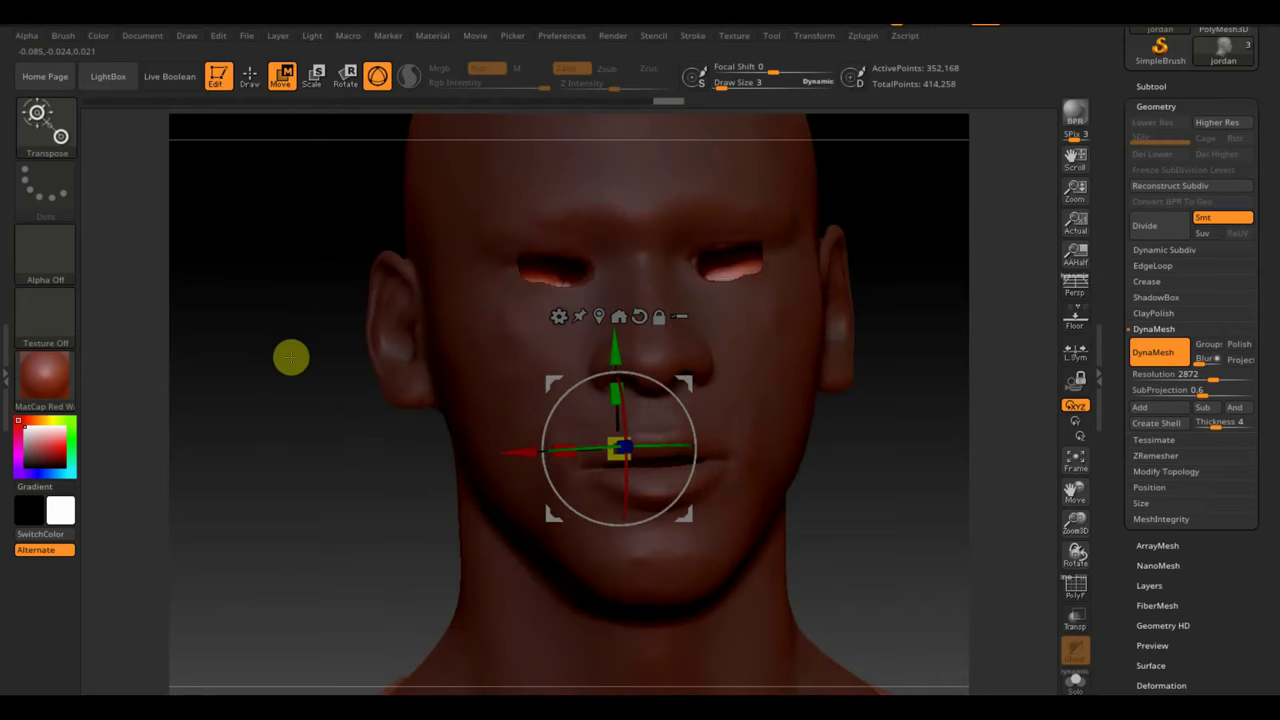
pyautogui.moveTo(734, 423)
pyautogui.mouseDown()
pyautogui.moveTo(830, 461)
pyautogui.moveTo(880, 450)
pyautogui.moveTo(932, 530)
pyautogui.mouseUp()
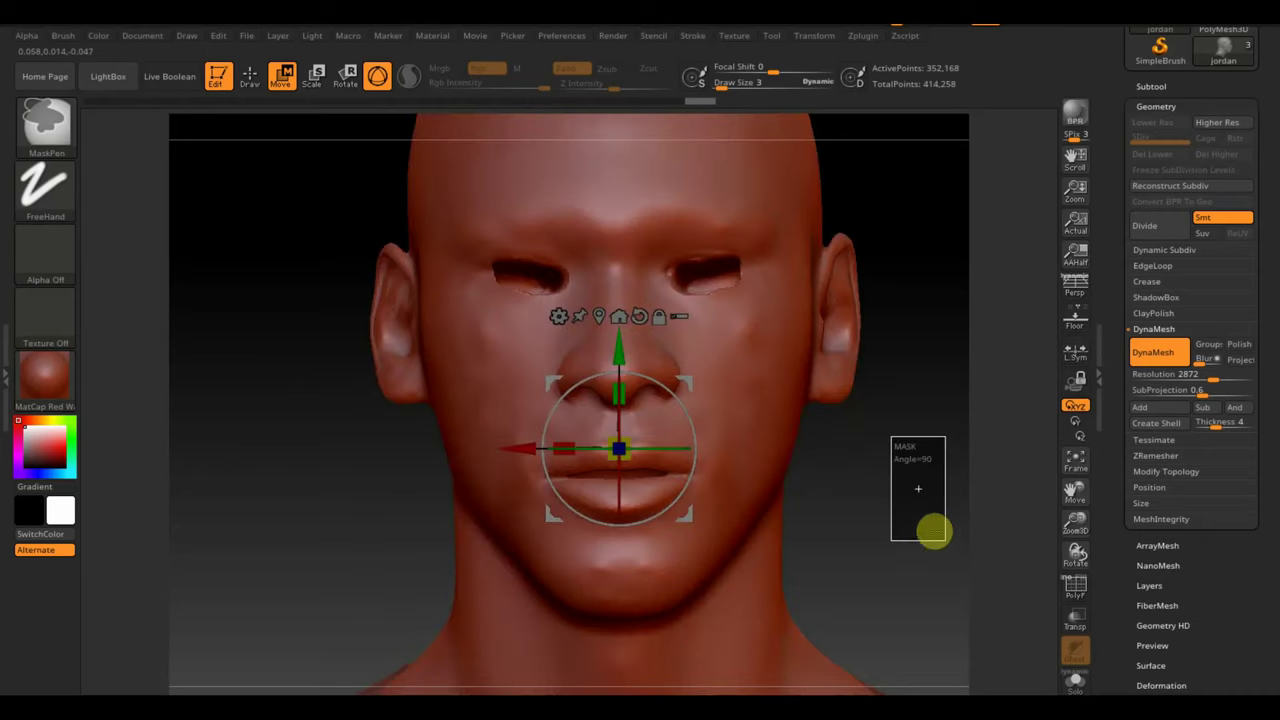
# - Clear the mask, then build up lower lids with ClayBuildup and smooth the rims around both eyes
pyautogui.click(250, 76)
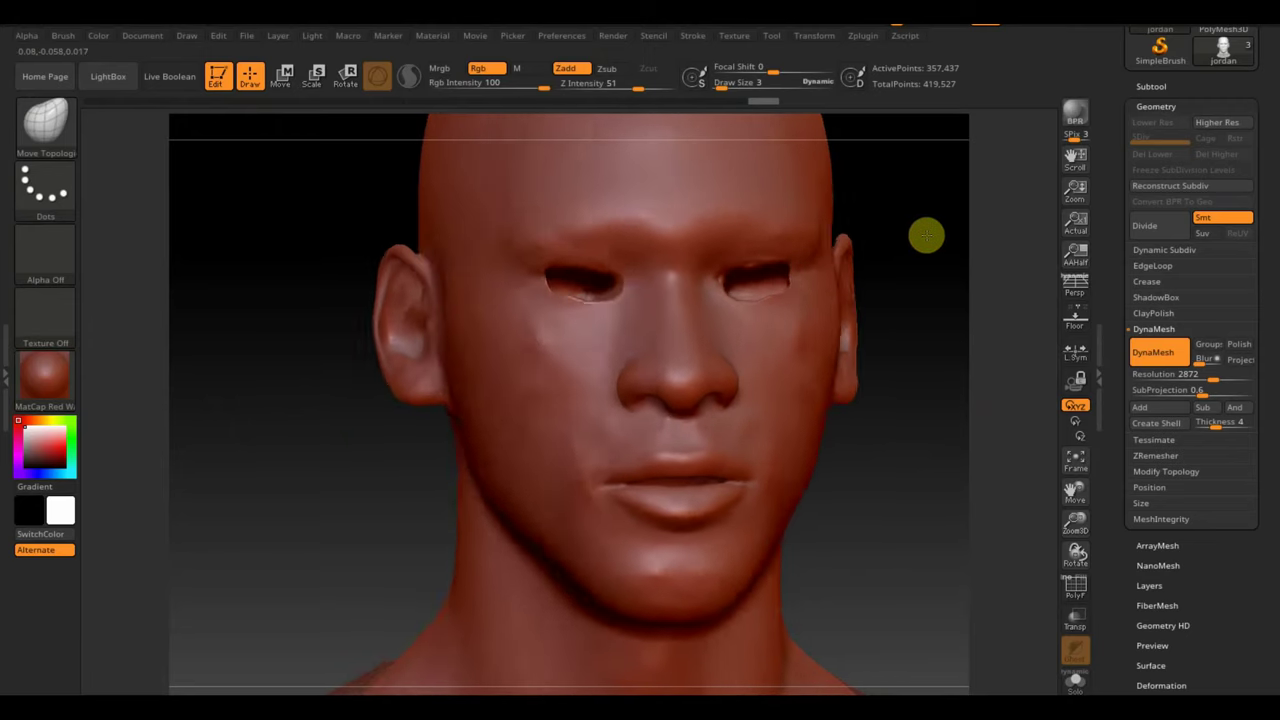
pyautogui.keyDown('shift'); pyautogui.moveTo(545, 290); pyautogui.dragTo(505, 283); pyautogui.keyUp('shift')
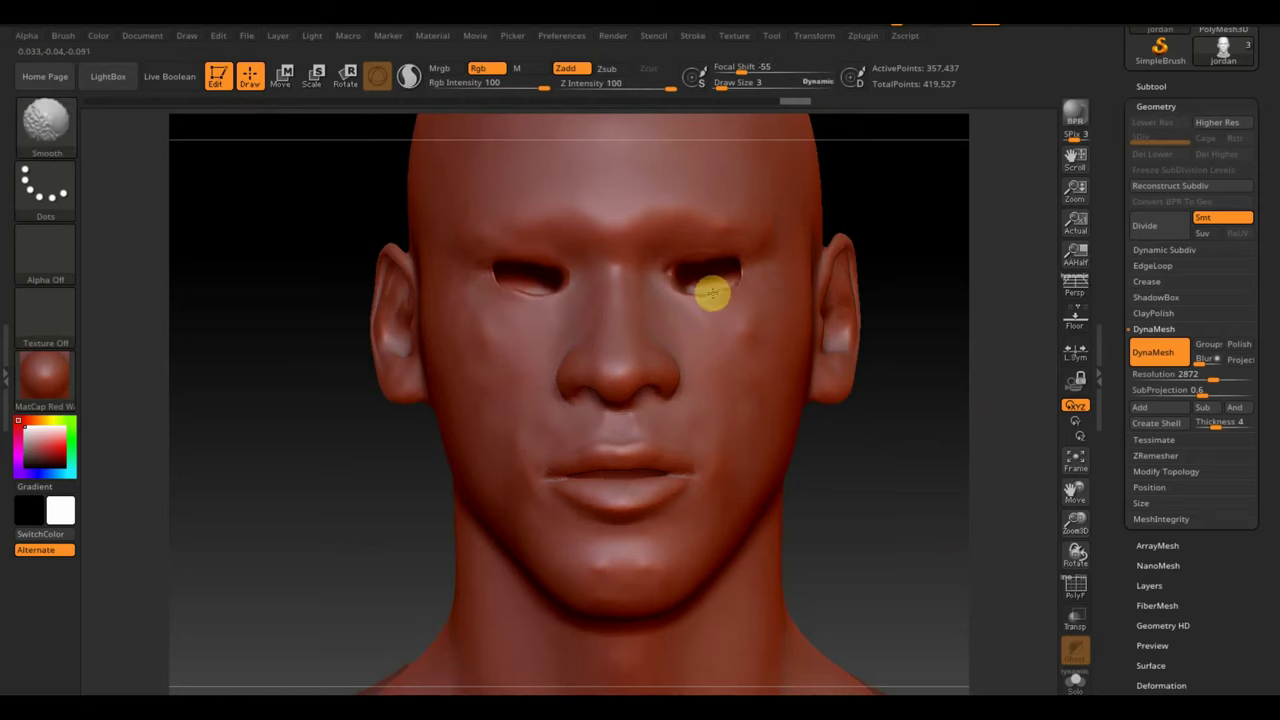
pyautogui.moveTo(873, 369)
pyautogui.mouseDown()
pyautogui.moveTo(919, 419)
pyautogui.moveTo(569, 303)
pyautogui.mouseUp()
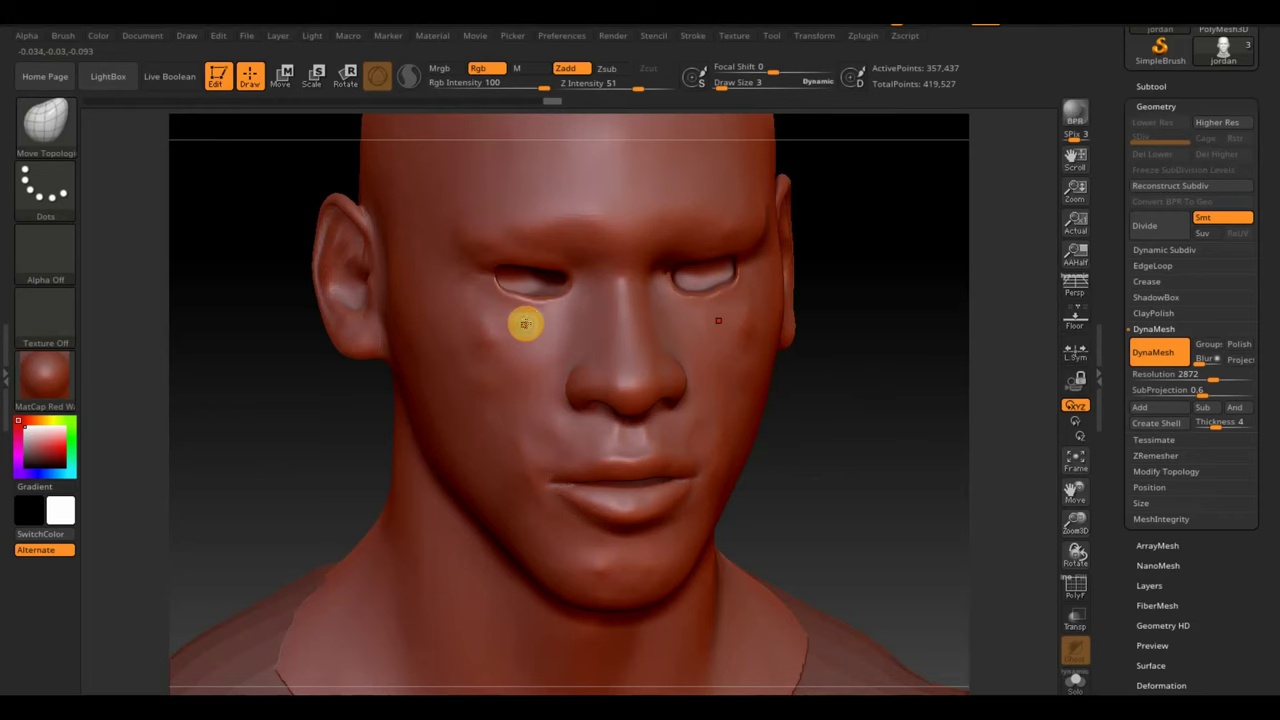
pyautogui.click(72, 135)
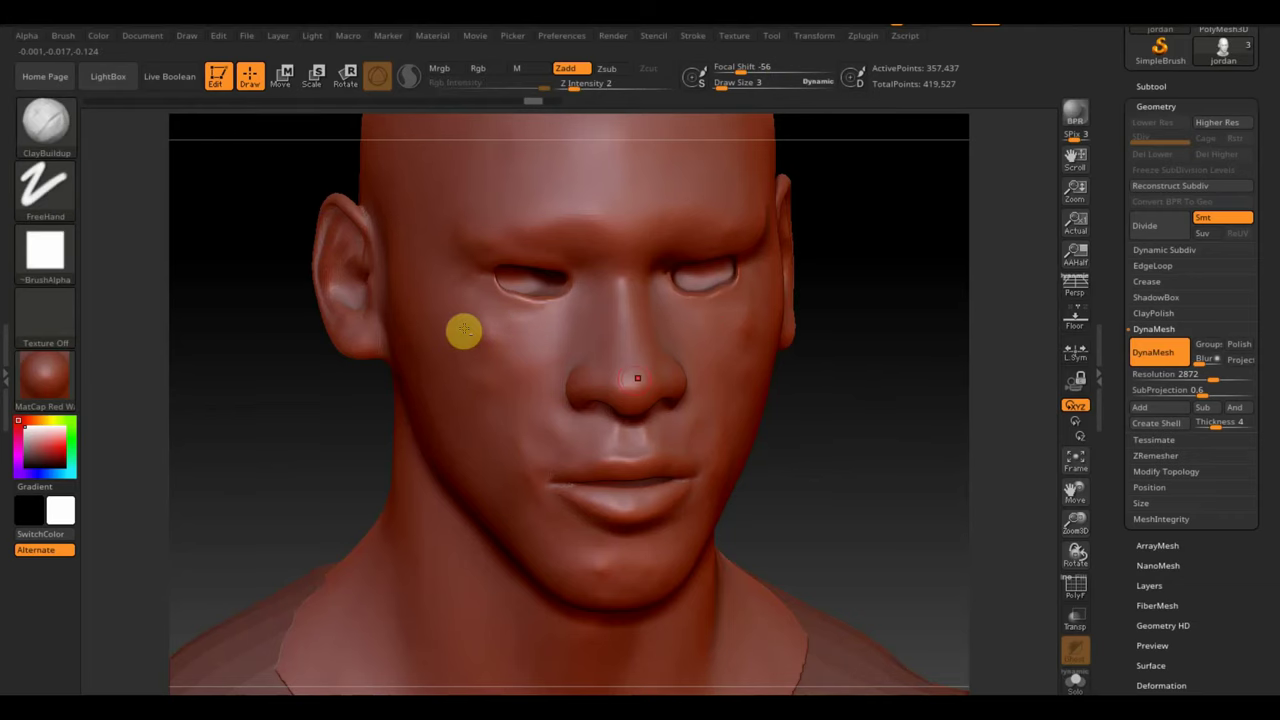
pyautogui.moveTo(529, 332)
pyautogui.mouseDown()
pyautogui.moveTo(480, 309)
pyautogui.moveTo(541, 342)
pyautogui.moveTo(495, 312)
pyautogui.moveTo(527, 322)
pyautogui.mouseUp()
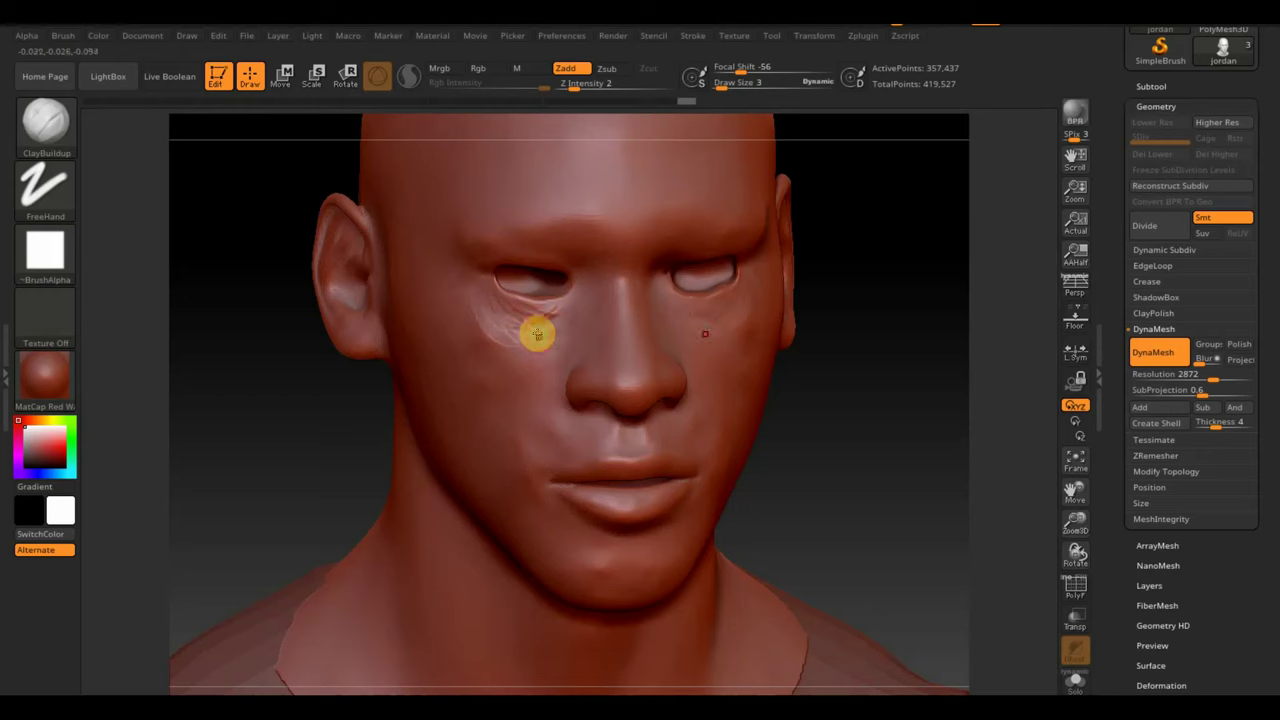
pyautogui.keyDown('shift'); pyautogui.moveTo(557, 313); pyautogui.dragTo(494, 313); pyautogui.keyUp('shift')
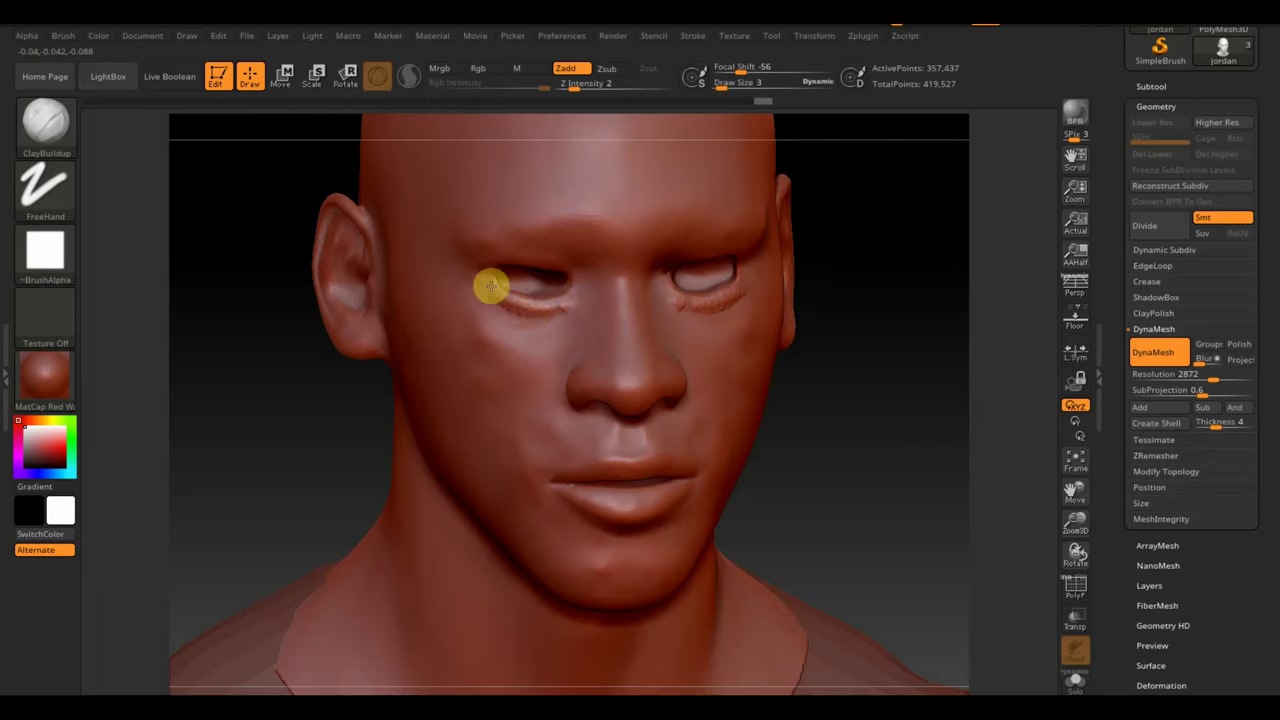
pyautogui.moveTo(851, 374)
pyautogui.mouseDown()
pyautogui.moveTo(849, 334)
pyautogui.moveTo(754, 291)
pyautogui.mouseUp()
pyautogui.press('shift')
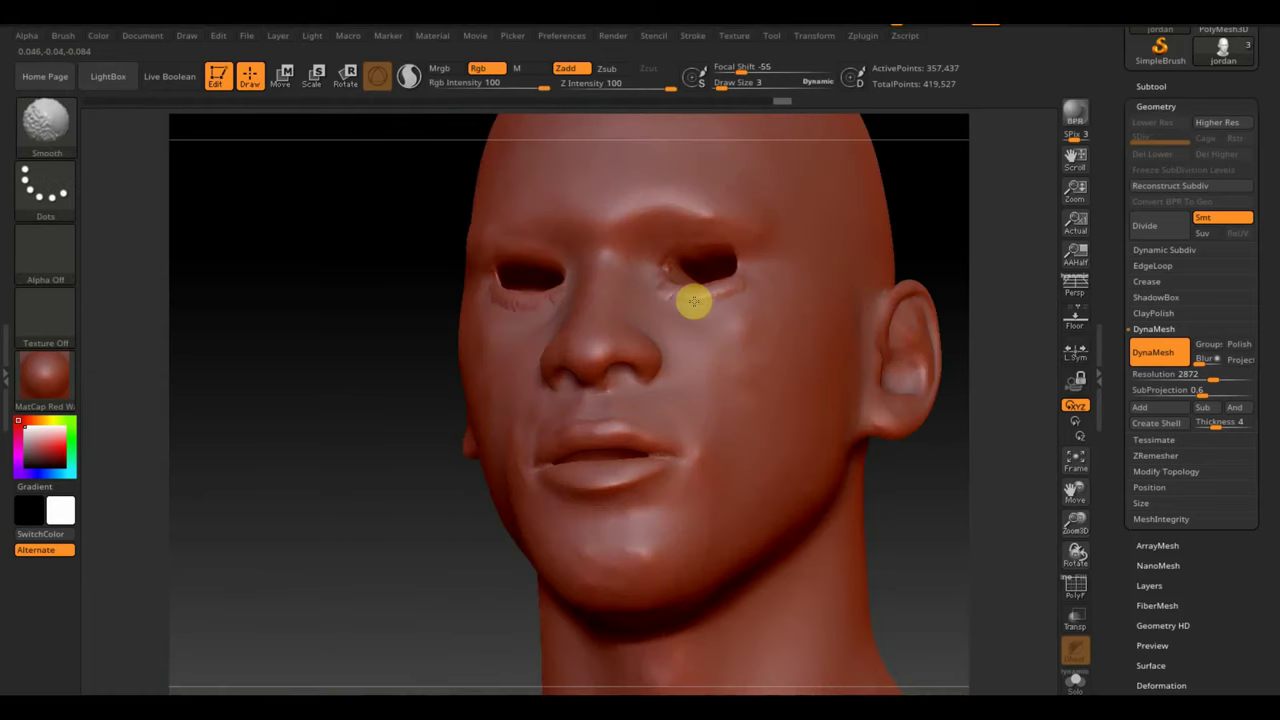
pyautogui.keyDown('shift'); pyautogui.moveTo(671, 294); pyautogui.dragTo(696, 294); pyautogui.keyUp('shift')
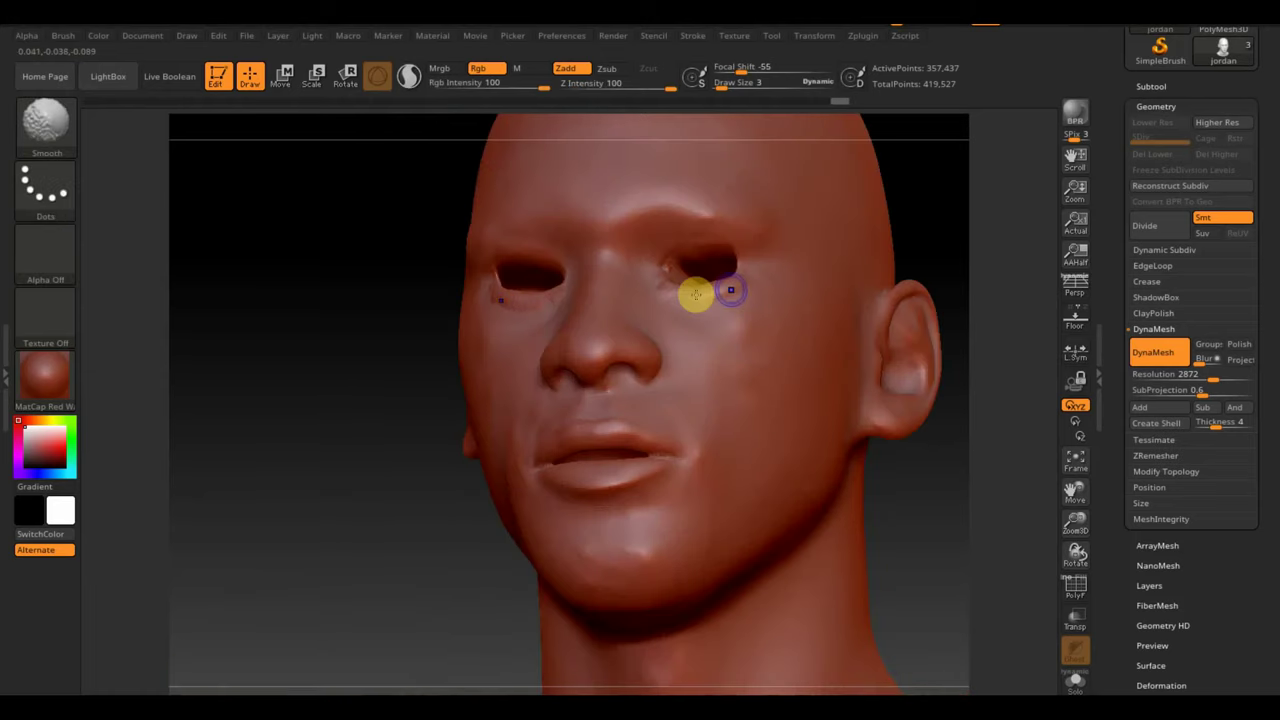
pyautogui.keyDown('shift'); pyautogui.moveTo(251, 423); pyautogui.dragTo(269, 449); pyautogui.keyUp('shift')
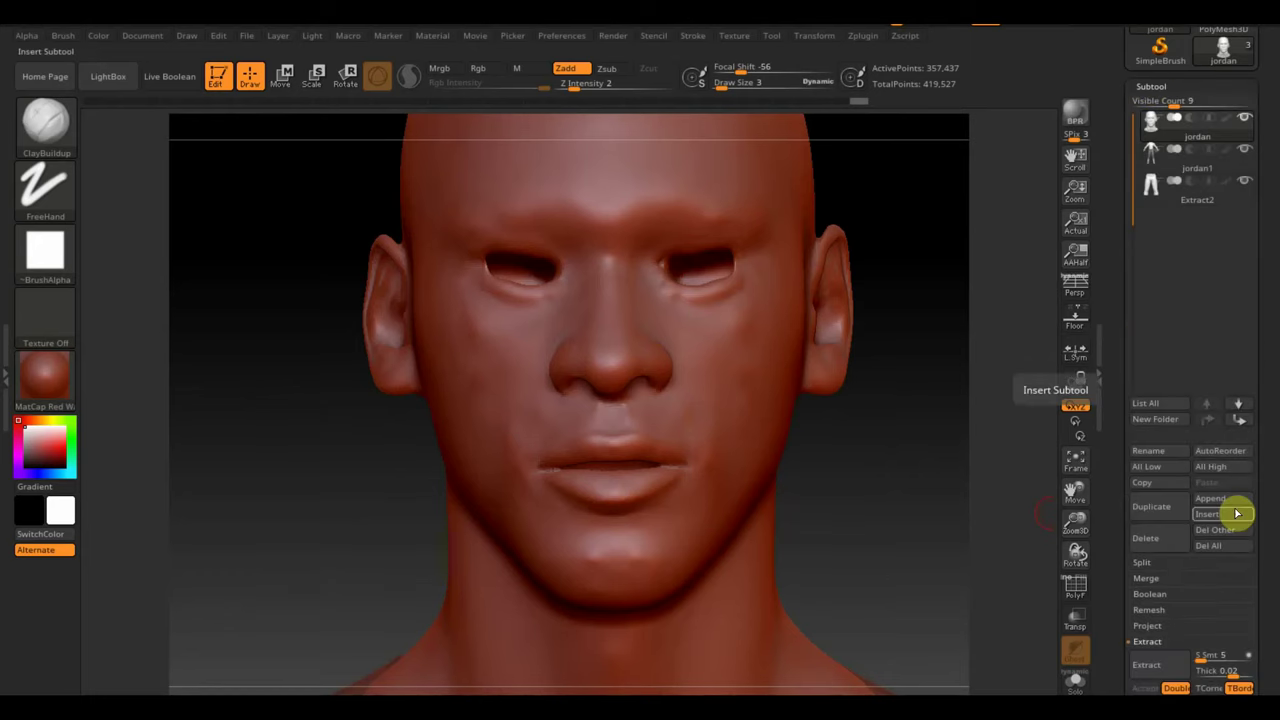
# - Append a Sphere3D subtool and scale it down to eyeball size
pyautogui.click(1212, 498)
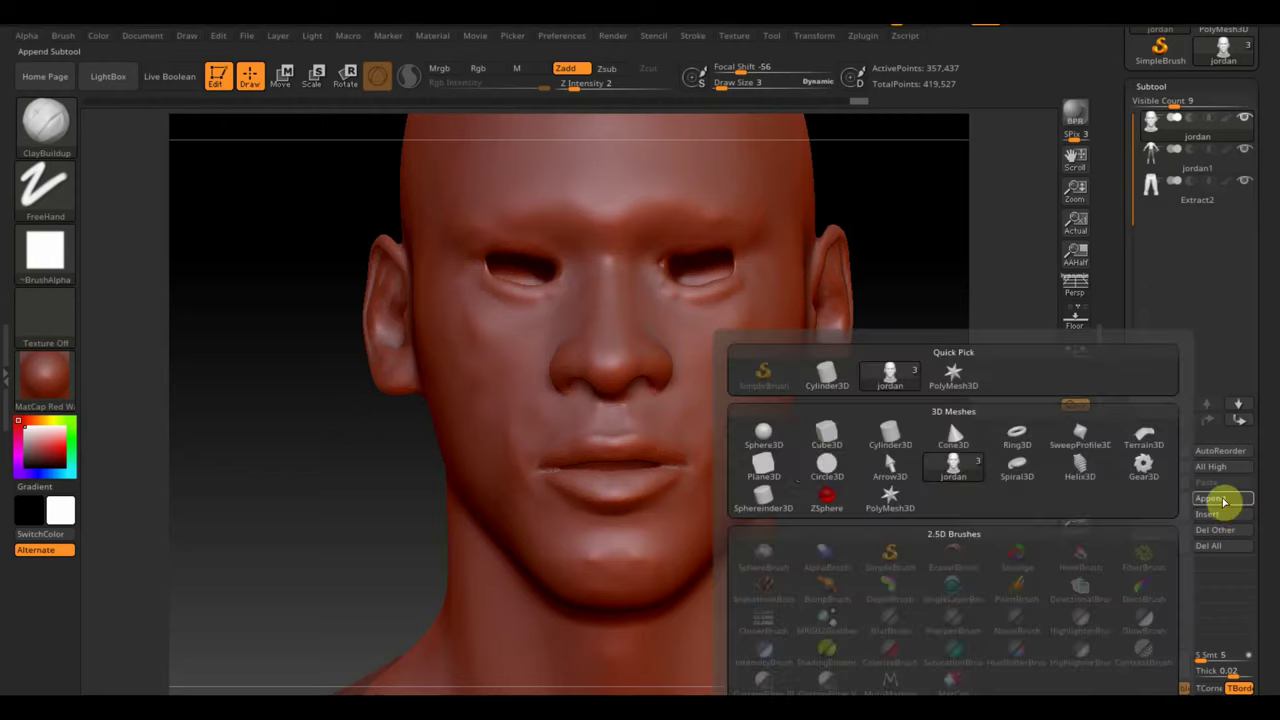
pyautogui.click(781, 442)
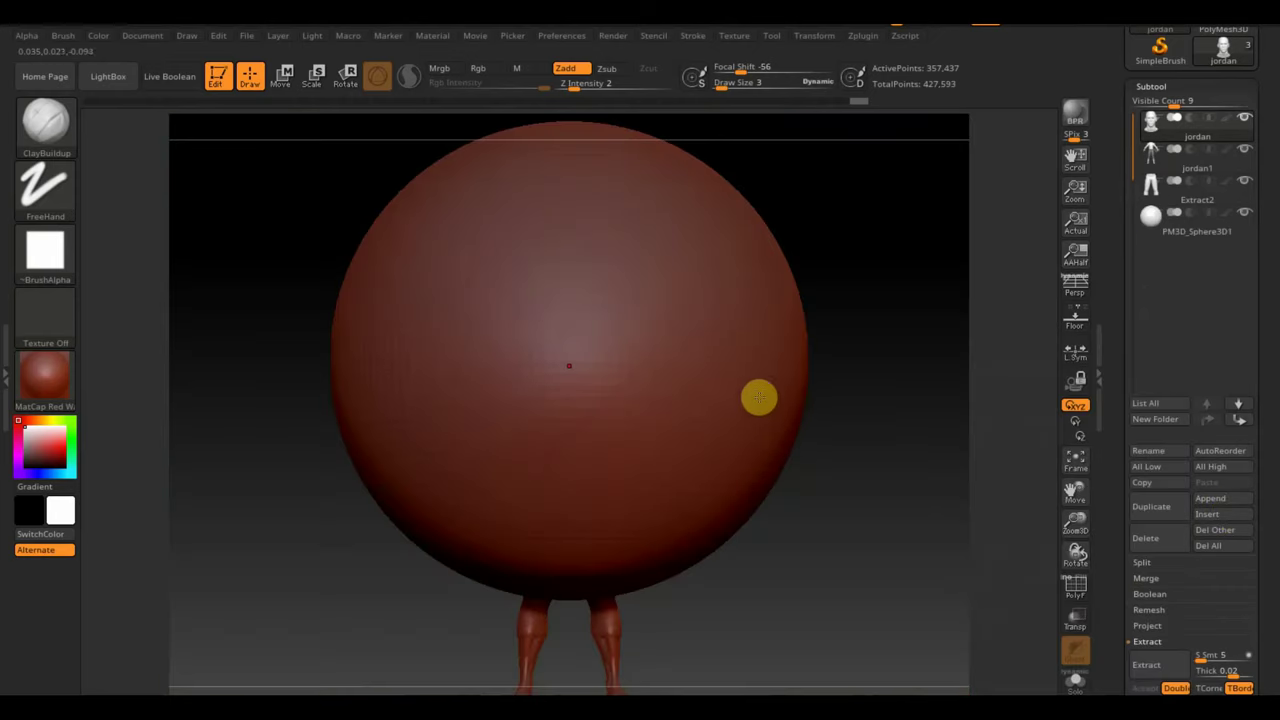
pyautogui.keyDown('alt'); pyautogui.click(757, 394); pyautogui.keyUp('alt')
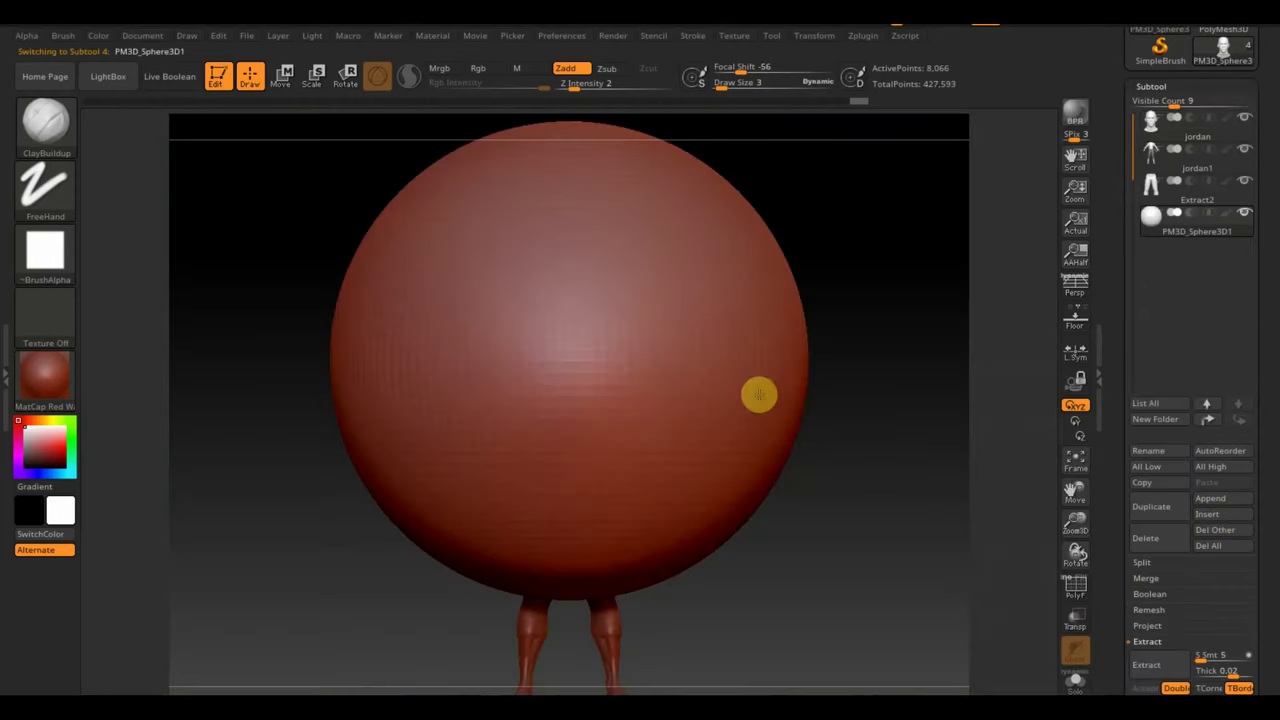
pyautogui.click(281, 76)
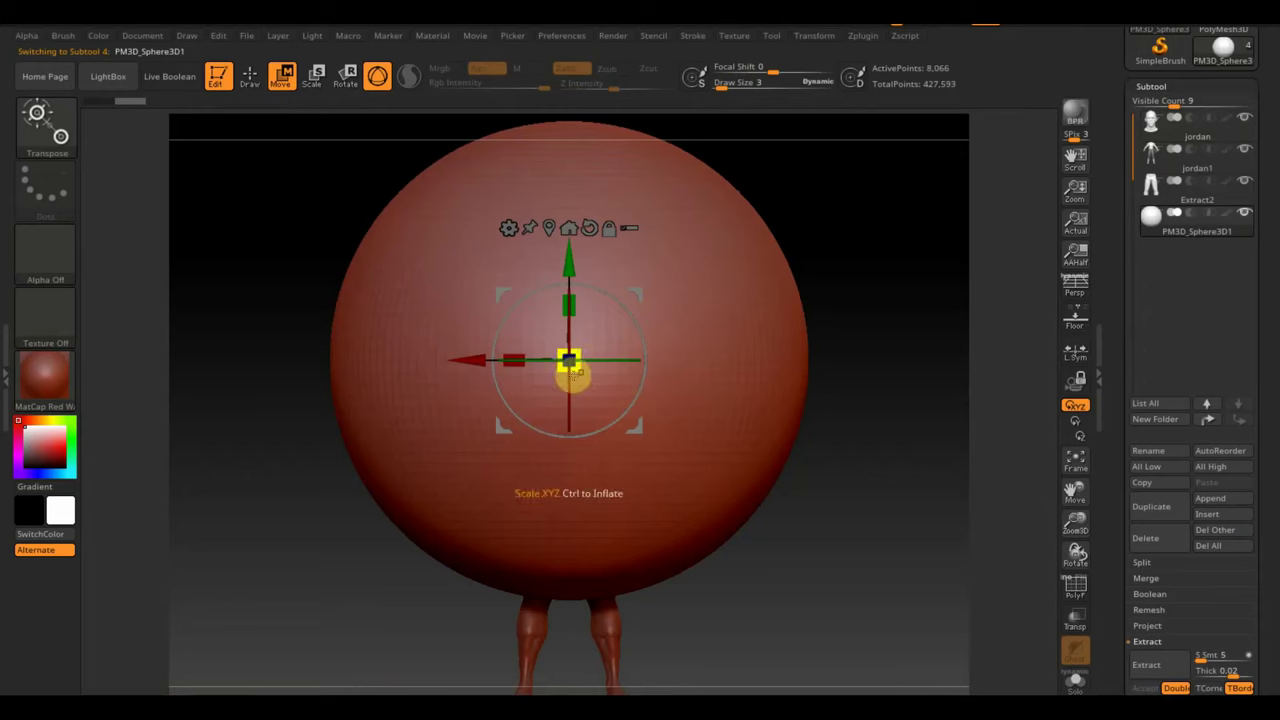
pyautogui.moveTo(569, 362)
pyautogui.mouseDown()
pyautogui.moveTo(518, 271)
pyautogui.moveTo(608, 277)
pyautogui.mouseUp()
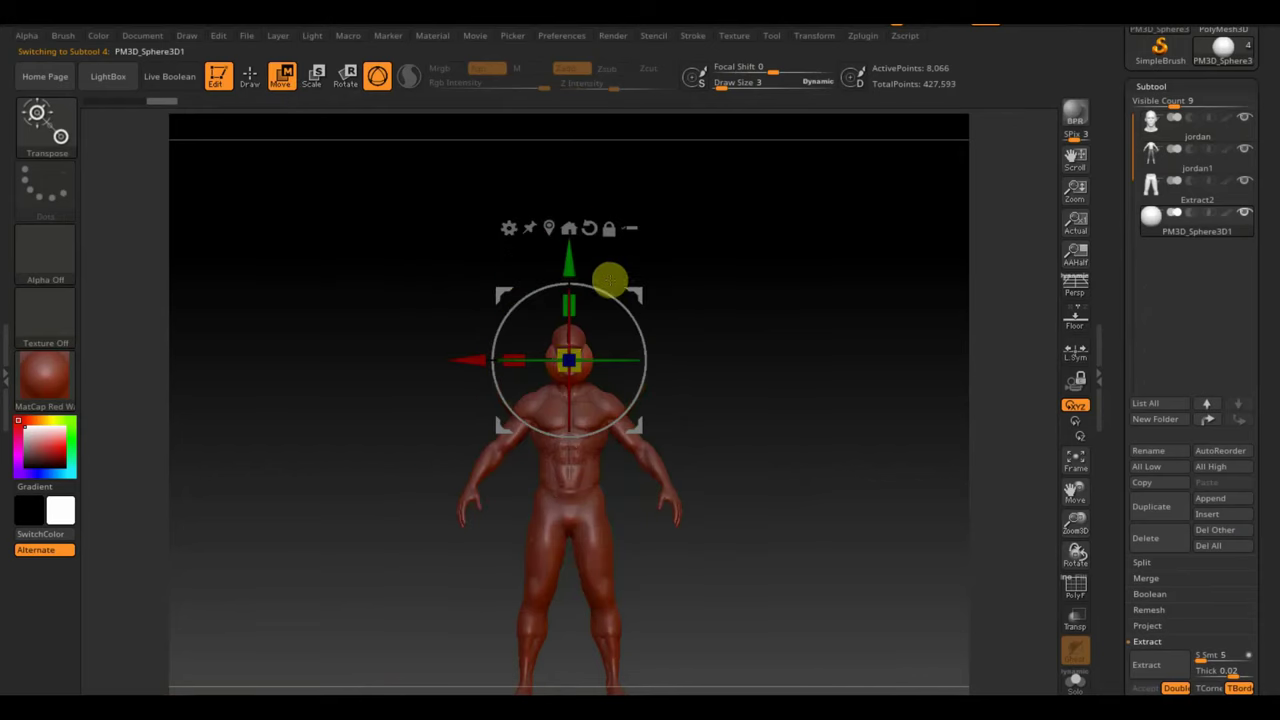
pyautogui.keyDown('alt'); pyautogui.moveTo(814, 400); pyautogui.dragTo(943, 669); pyautogui.keyUp('alt')
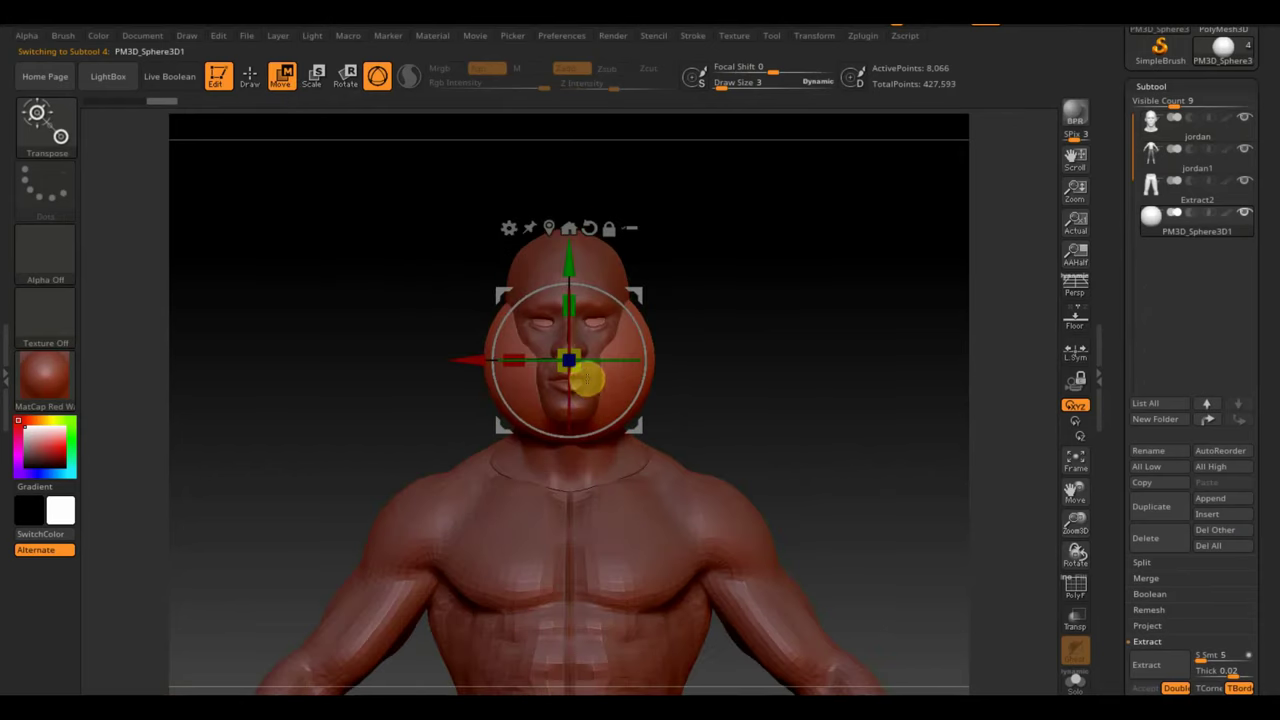
pyautogui.moveTo(576, 366); pyautogui.dragTo(550, 350)
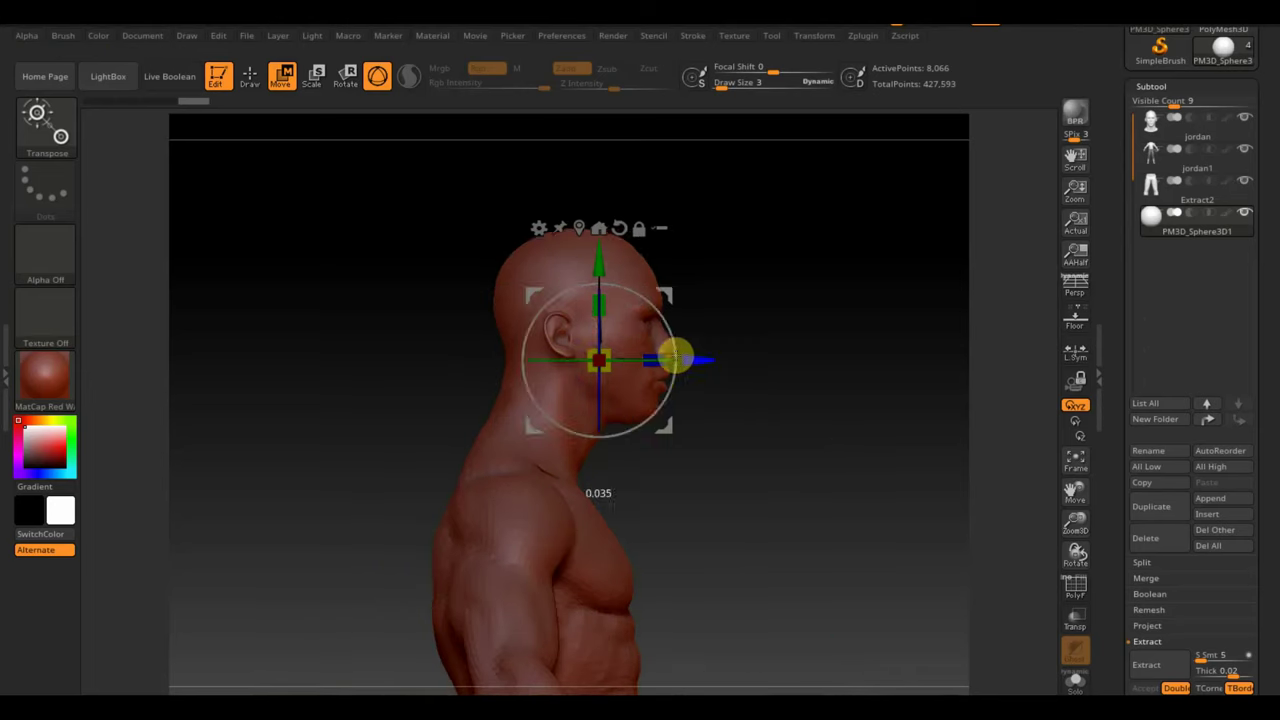
# - Move the sphere into the left eye socket and push it in deeper
pyautogui.moveTo(677, 357); pyautogui.dragTo(806, 368)
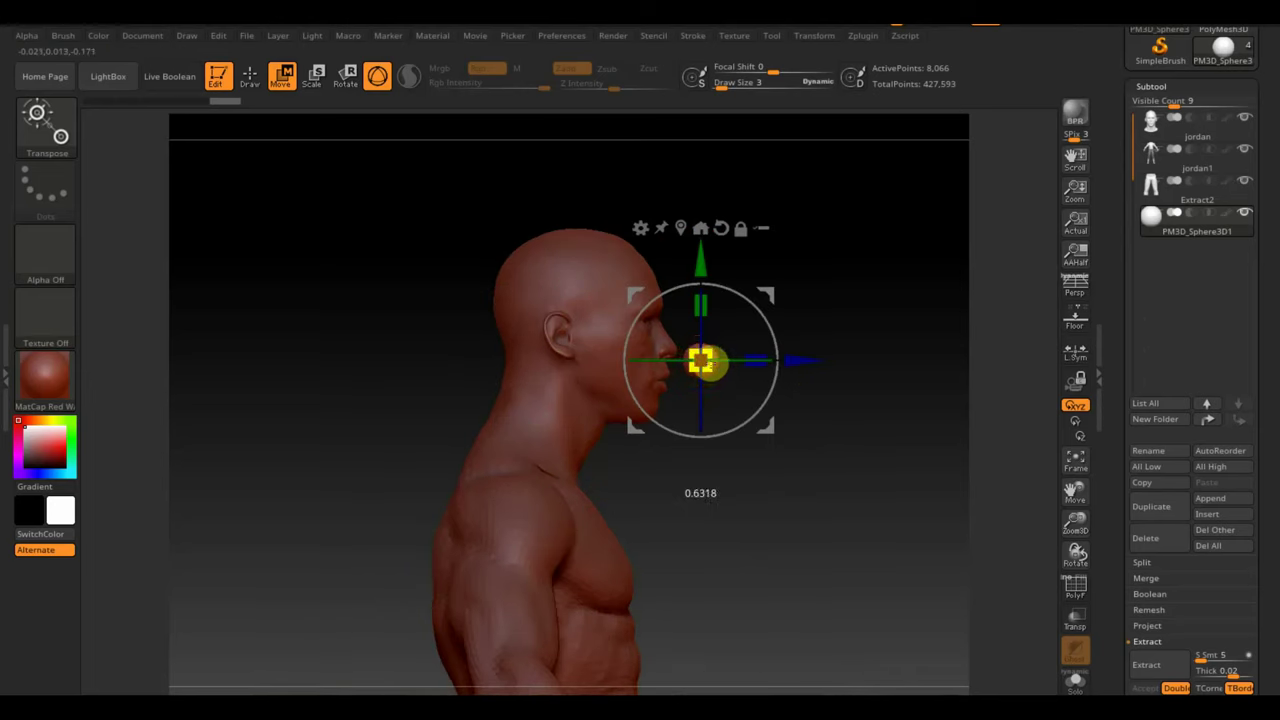
pyautogui.keyDown('alt'); pyautogui.moveTo(866, 443); pyautogui.dragTo(903, 640); pyautogui.keyUp('alt')
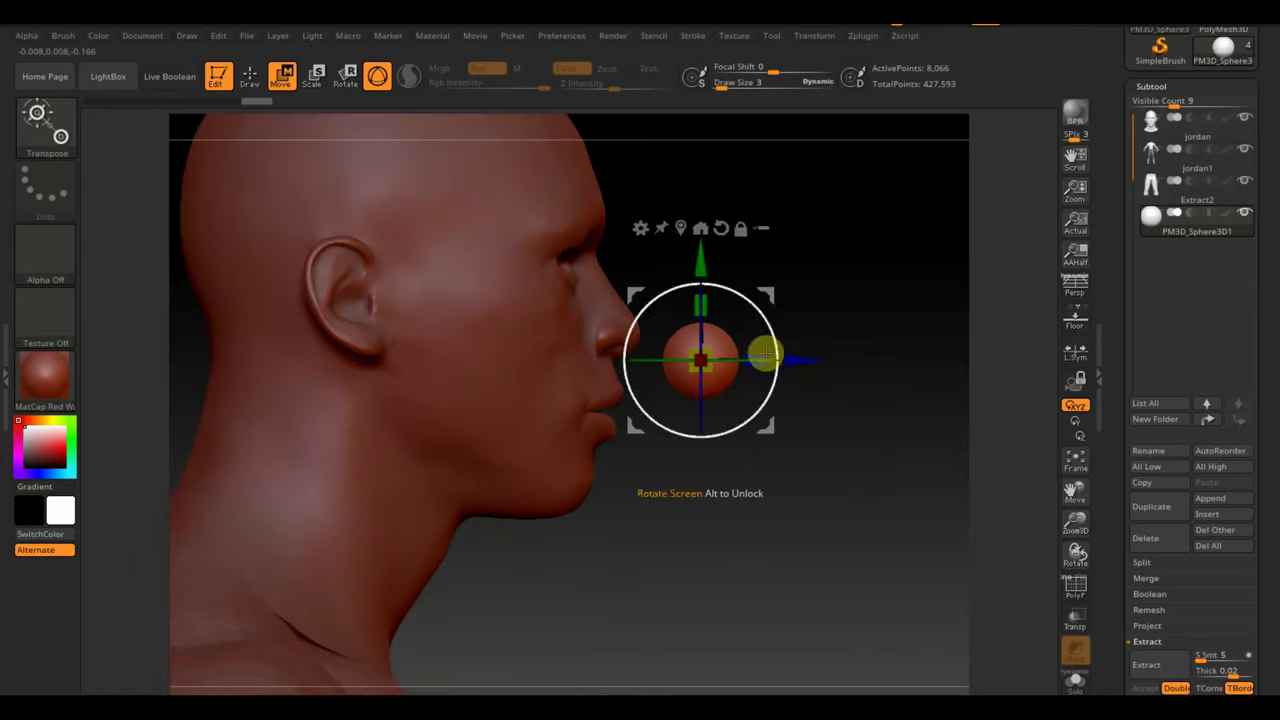
pyautogui.moveTo(699, 265); pyautogui.dragTo(699, 185)
pyautogui.moveTo(814, 289); pyautogui.dragTo(666, 260)
pyautogui.moveTo(779, 295)
pyautogui.keyDown('shift'); pyautogui.mouseDown()
pyautogui.moveTo(714, 317)
pyautogui.moveTo(874, 286)
pyautogui.mouseUp(); pyautogui.keyUp('shift')
pyautogui.moveTo(620, 214); pyautogui.dragTo(563, 204)
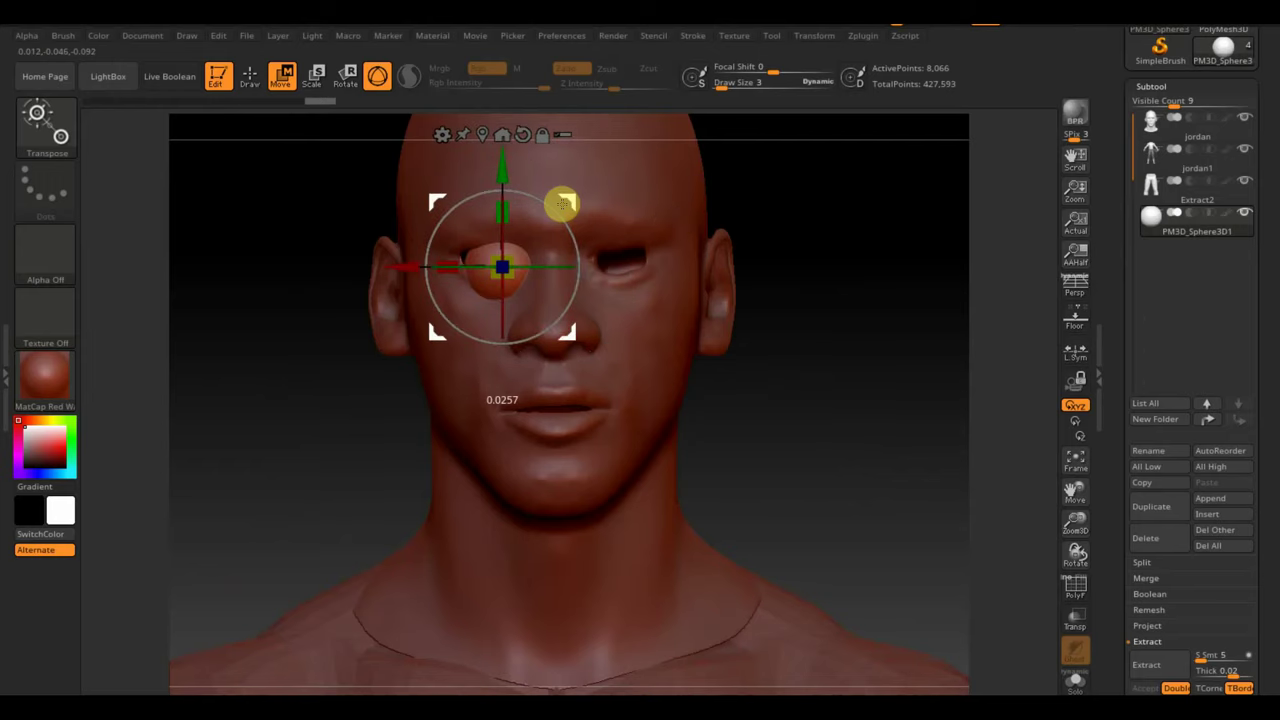
pyautogui.keyDown('shift'); pyautogui.moveTo(780, 290); pyautogui.dragTo(871, 277); pyautogui.keyUp('shift')
pyautogui.moveTo(615, 270); pyautogui.dragTo(585, 273)
pyautogui.moveTo(729, 289); pyautogui.dragTo(652, 302)
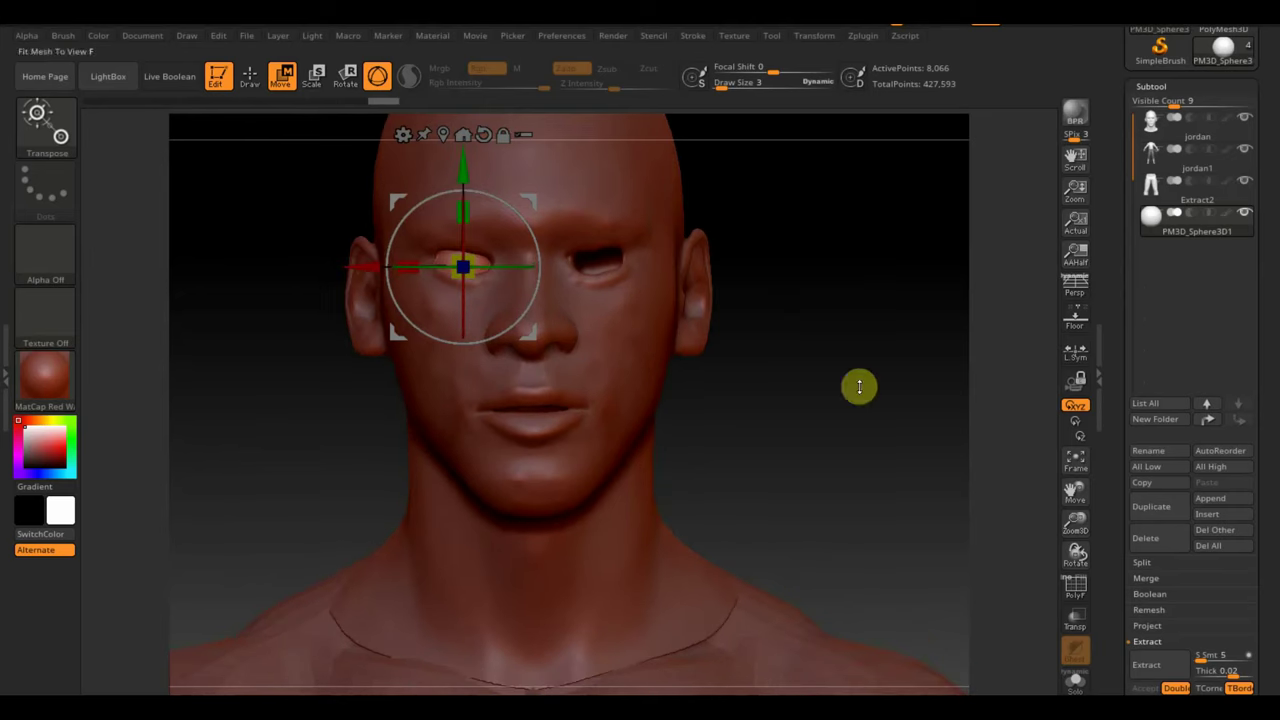
# - Duplicate the eyeball sphere and trim away part of it to start the eyelid piece
pyautogui.click(1152, 510)
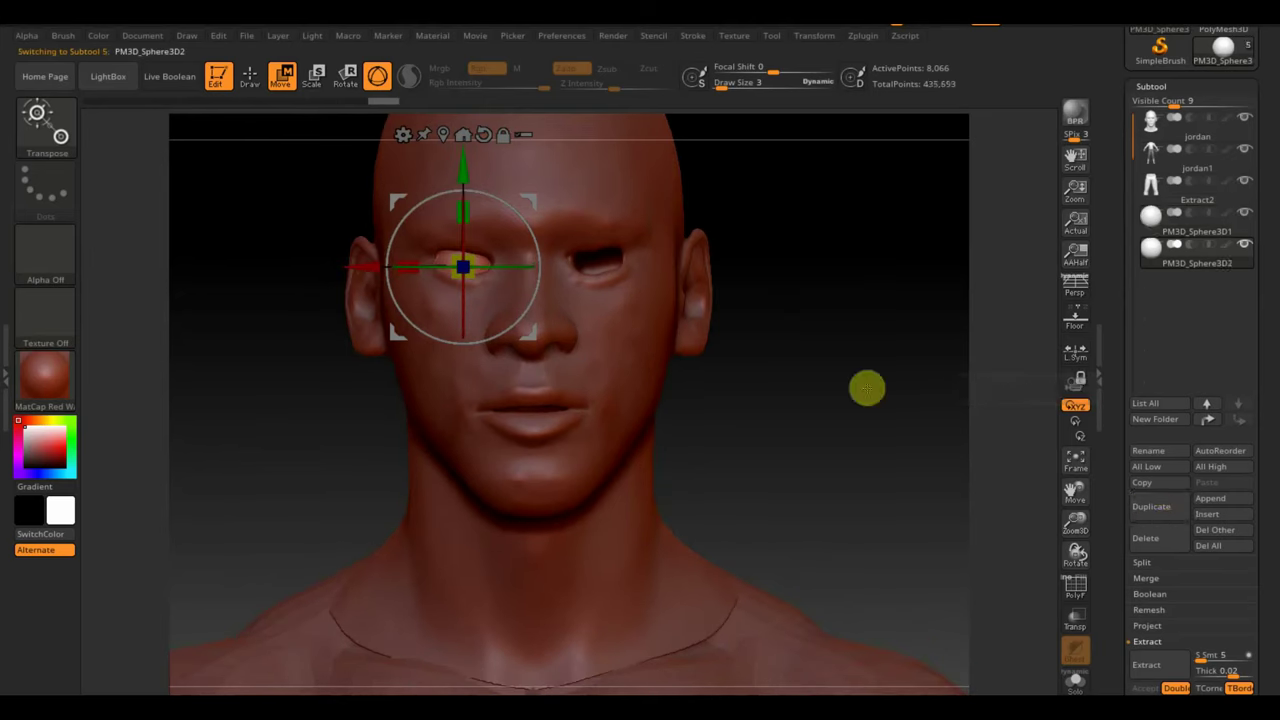
pyautogui.click(222, 80)
pyautogui.moveTo(808, 435)
pyautogui.keyDown('ctrl'); pyautogui.keyDown('shift'); pyautogui.mouseDown()
pyautogui.moveTo(405, 287)
pyautogui.moveTo(390, 266)
pyautogui.mouseUp(); pyautogui.keyUp('shift'); pyautogui.keyUp('ctrl')
pyautogui.moveTo(729, 369); pyautogui.dragTo(771, 366)
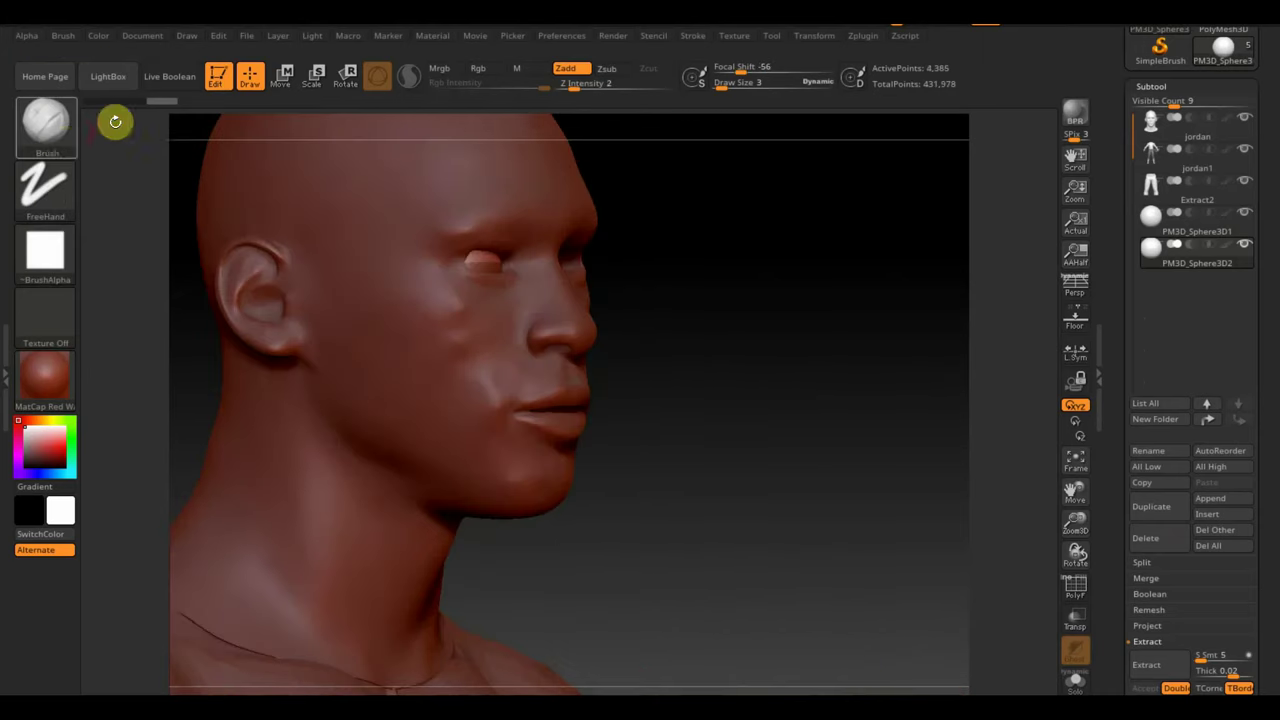
# - Turn the head to a front view, set Draw Size to 4, and reveal the Geometry DynaMesh settings
pyautogui.press('w')
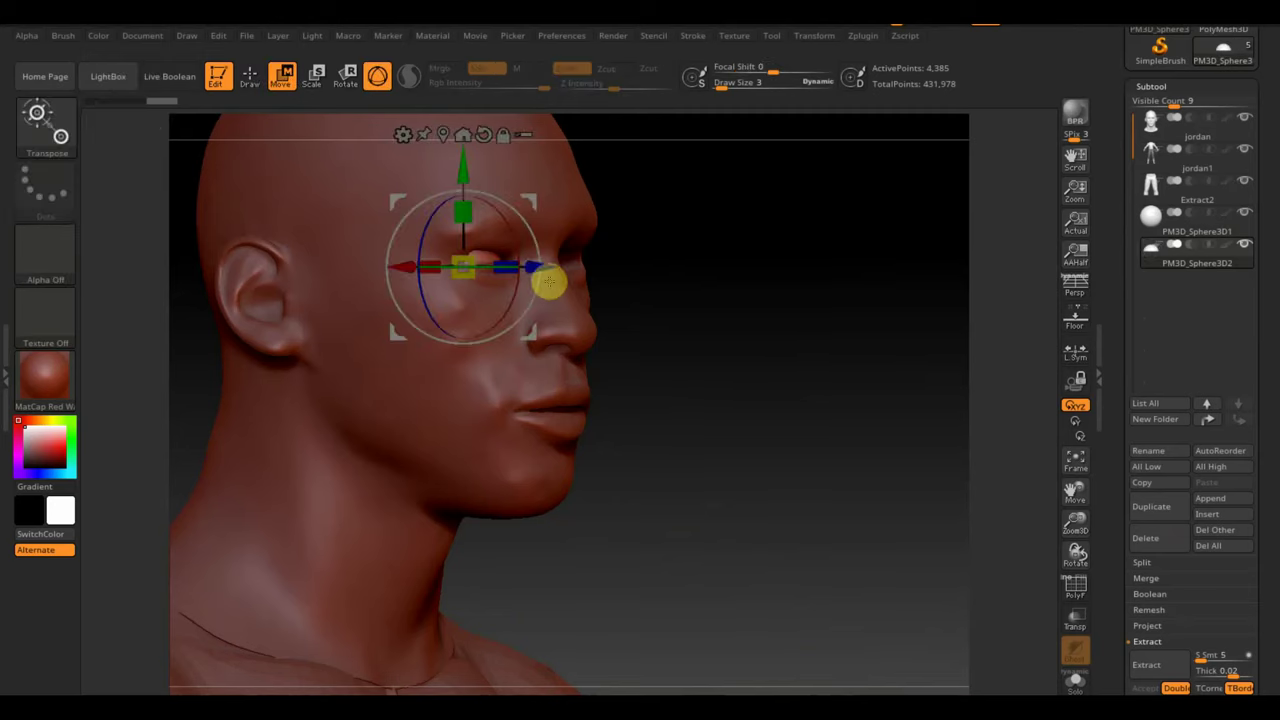
pyautogui.moveTo(794, 331)
pyautogui.mouseDown()
pyautogui.moveTo(829, 400)
pyautogui.moveTo(781, 393)
pyautogui.mouseUp()
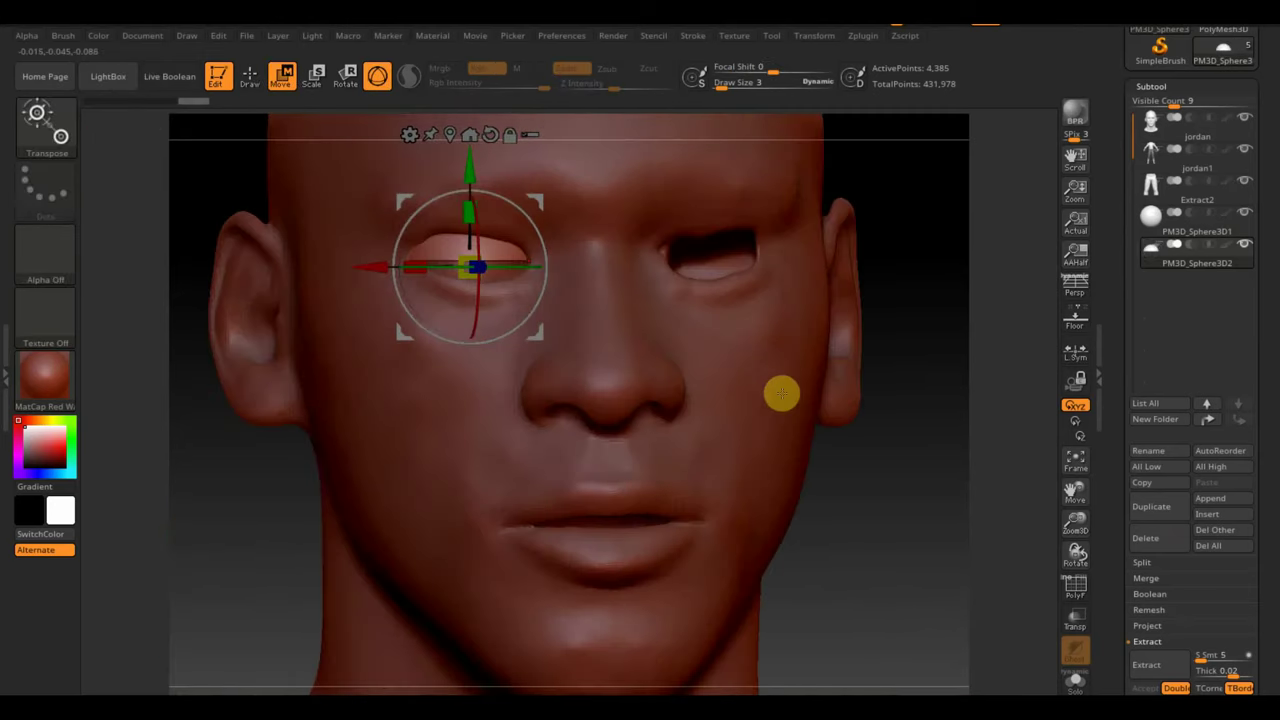
pyautogui.press('q')
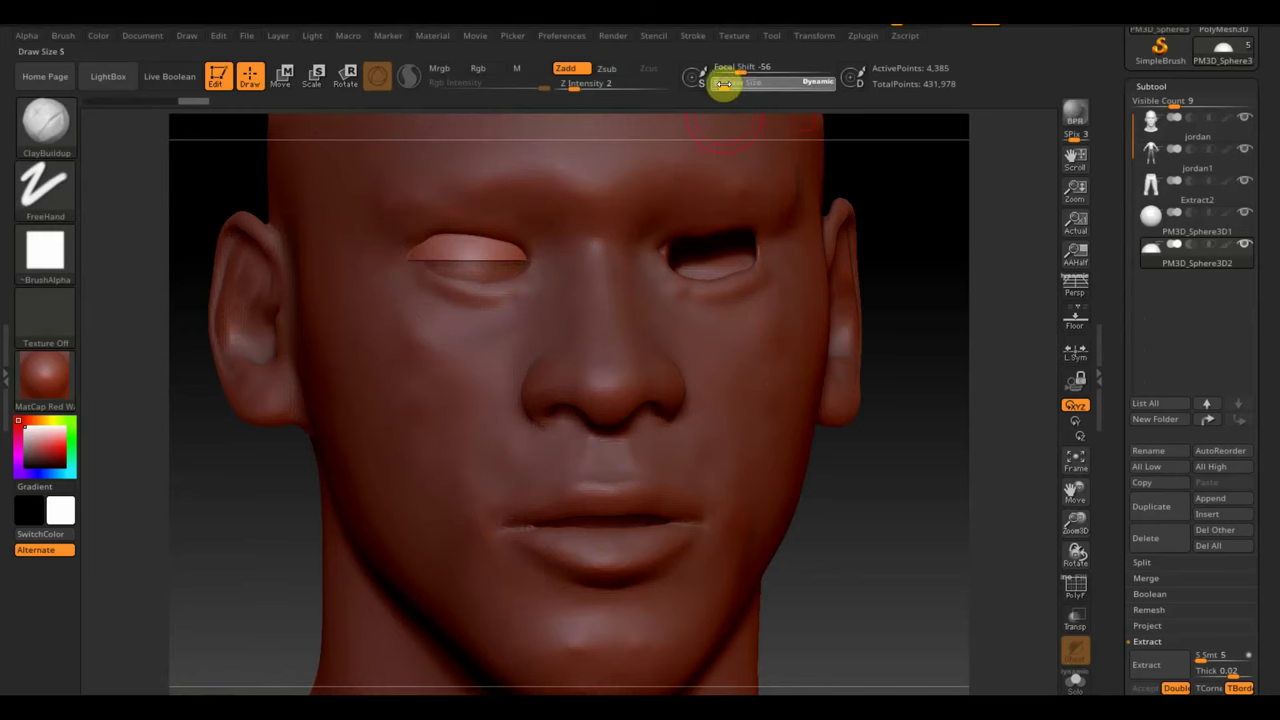
pyautogui.moveTo(722, 83); pyautogui.dragTo(719, 83)
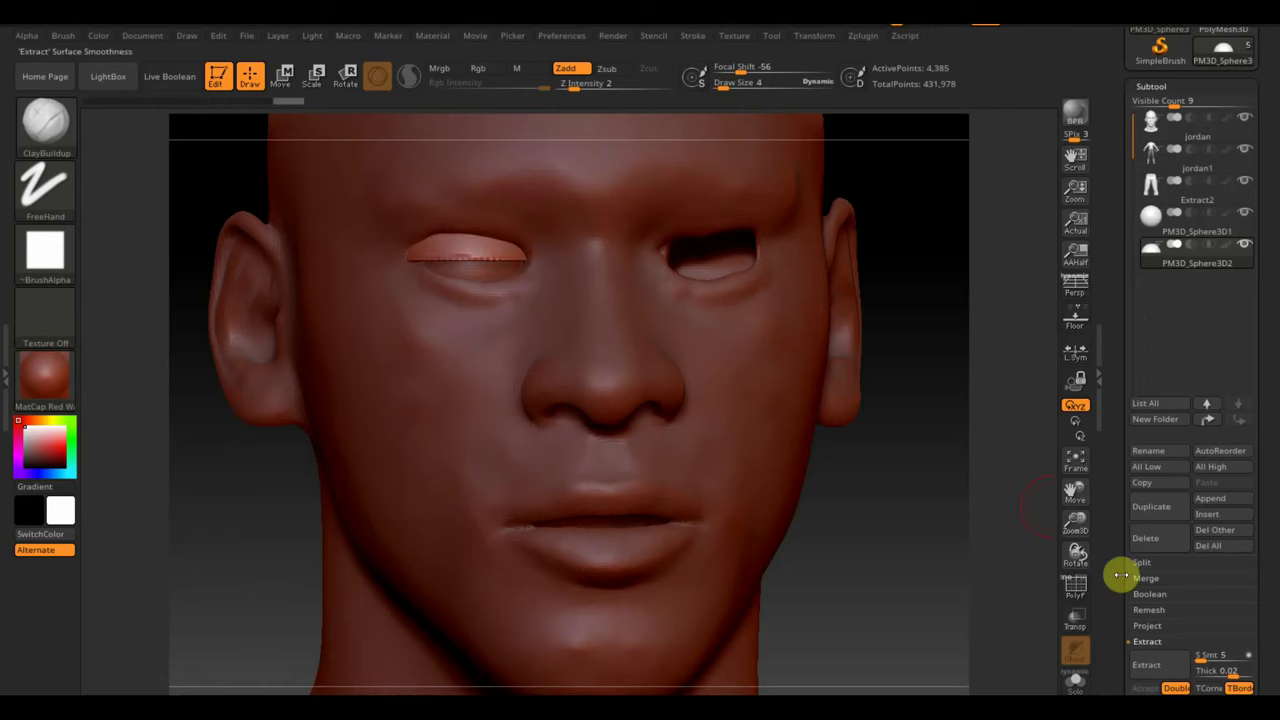
pyautogui.moveTo(1270, 633); pyautogui.dragTo(1270, 530)
pyautogui.click(1156, 542)
pyautogui.moveTo(1154, 537)
pyautogui.mouseDown()
pyautogui.moveTo(1143, 314)
pyautogui.moveTo(1168, 232)
pyautogui.mouseUp()
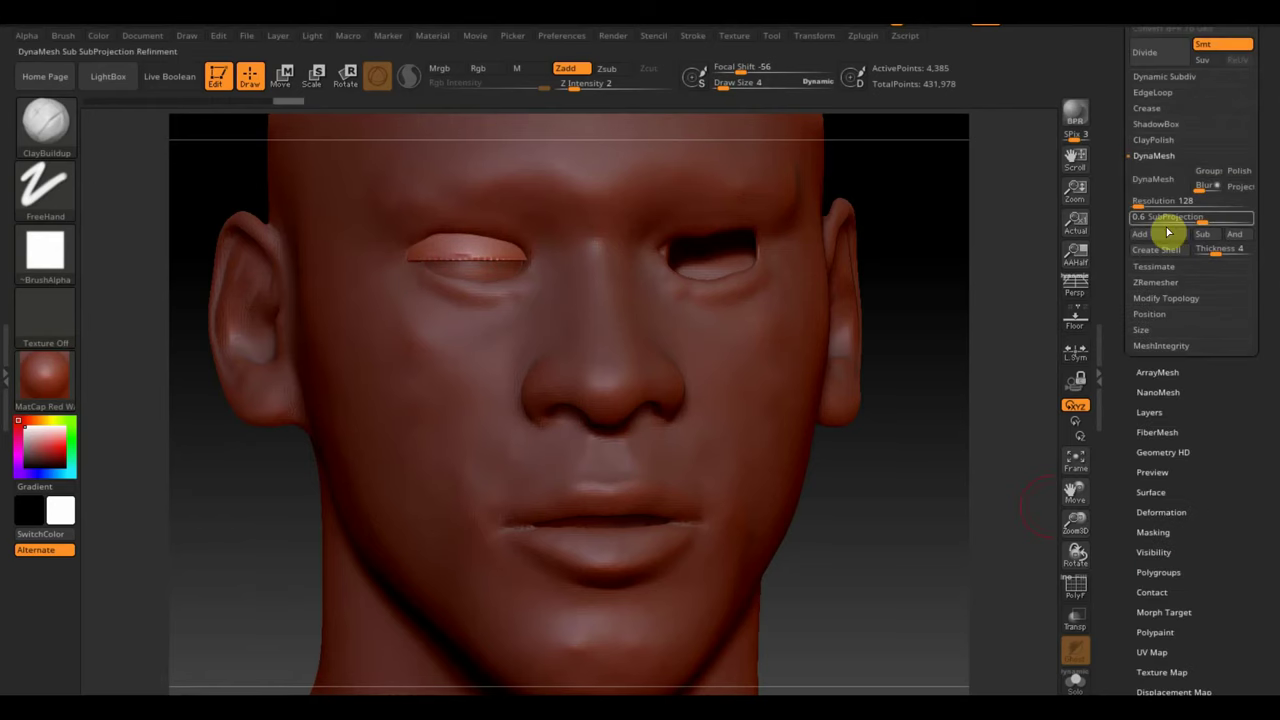
# - DynaMesh the eyelid piece and smooth its surface
pyautogui.click(1158, 179)
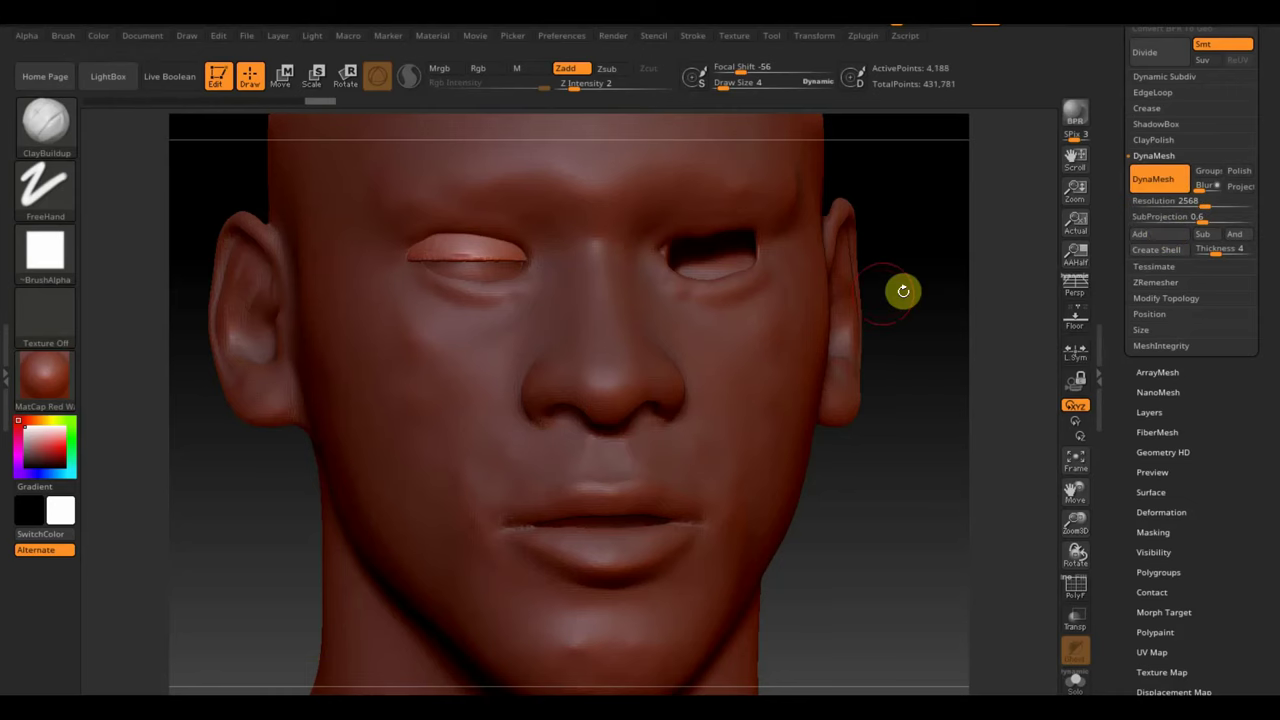
pyautogui.keyDown('shift'); pyautogui.moveTo(529, 236); pyautogui.dragTo(409, 249); pyautogui.keyUp('shift')
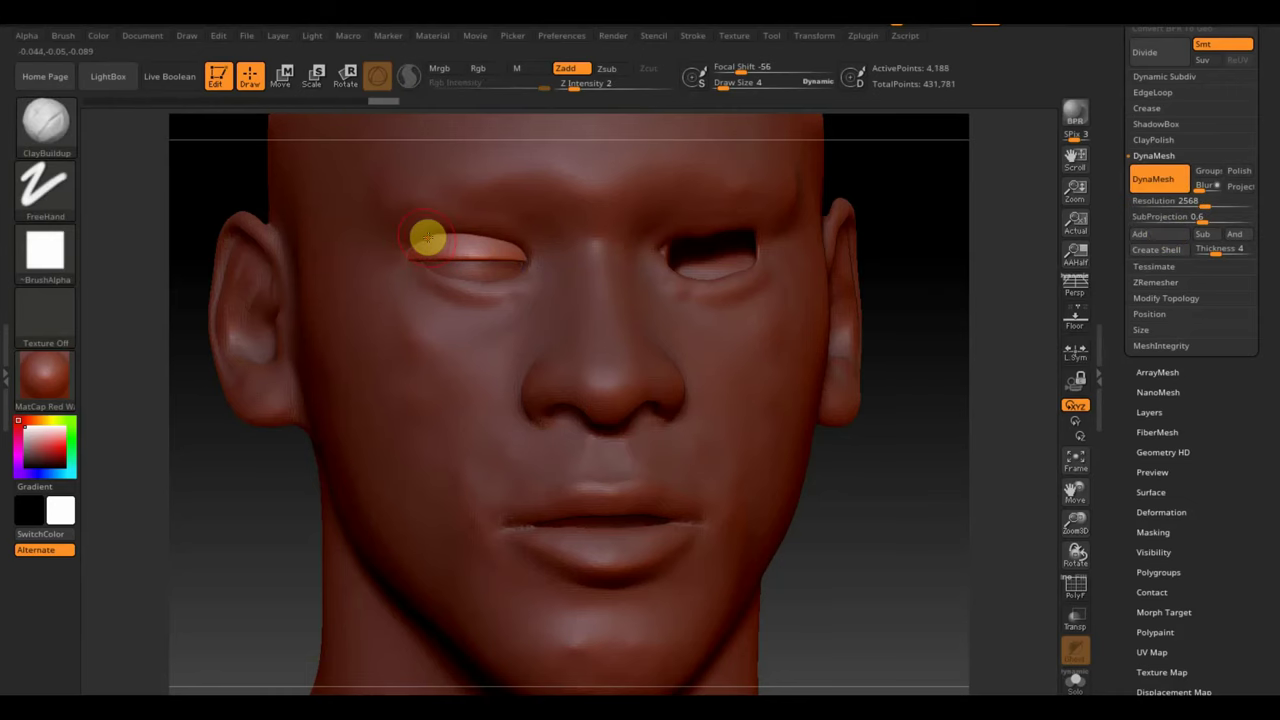
pyautogui.moveTo(427, 237)
pyautogui.mouseDown(button='right')
pyautogui.moveTo(274, 528)
pyautogui.moveTo(313, 532)
pyautogui.moveTo(243, 526)
pyautogui.moveTo(266, 529)
pyautogui.mouseUp(button='right')
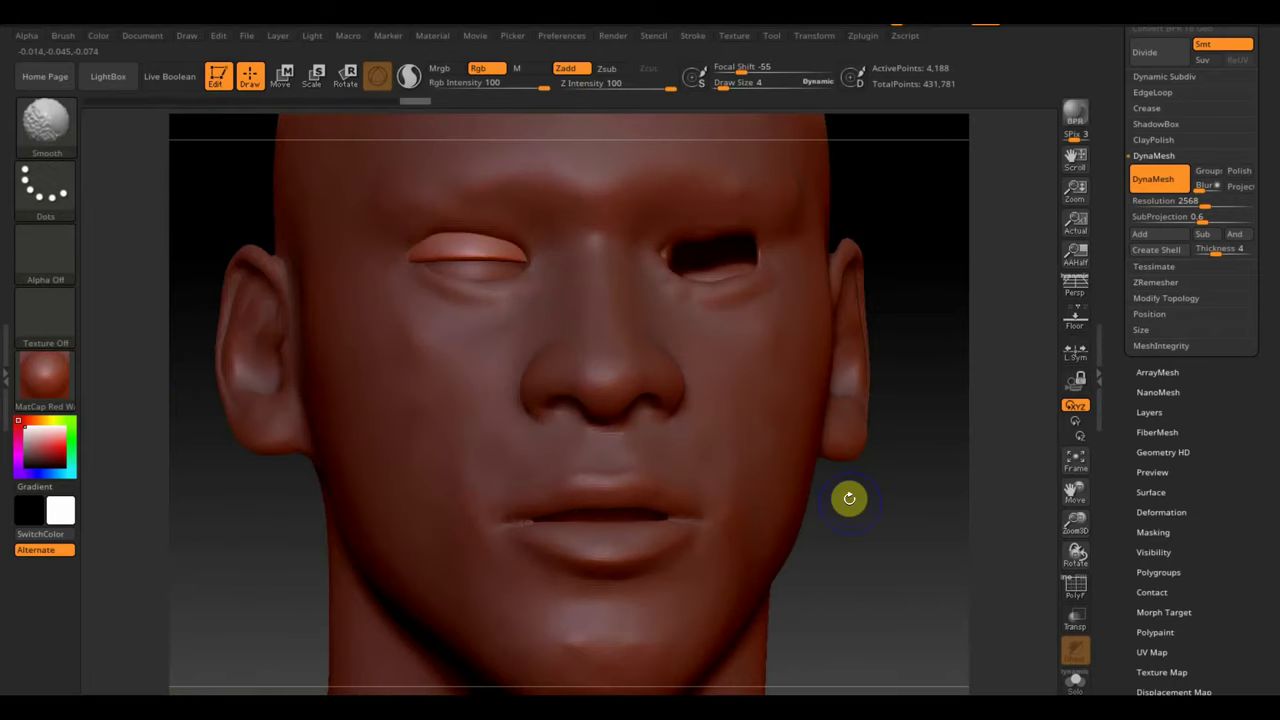
pyautogui.moveTo(849, 498); pyautogui.dragTo(800, 480, button='right')
# - Stretch the upper eyelid further outward with the Move Topological brush at size 8
pyautogui.click(60, 135)
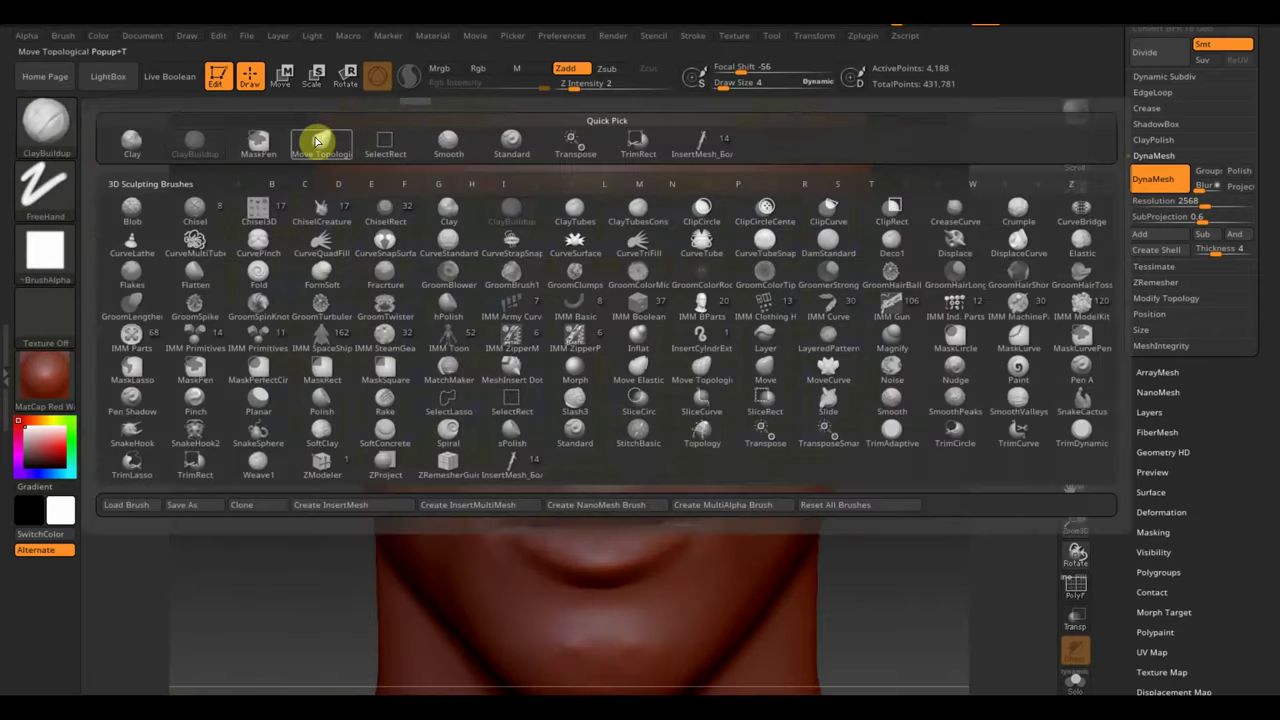
pyautogui.click(314, 136)
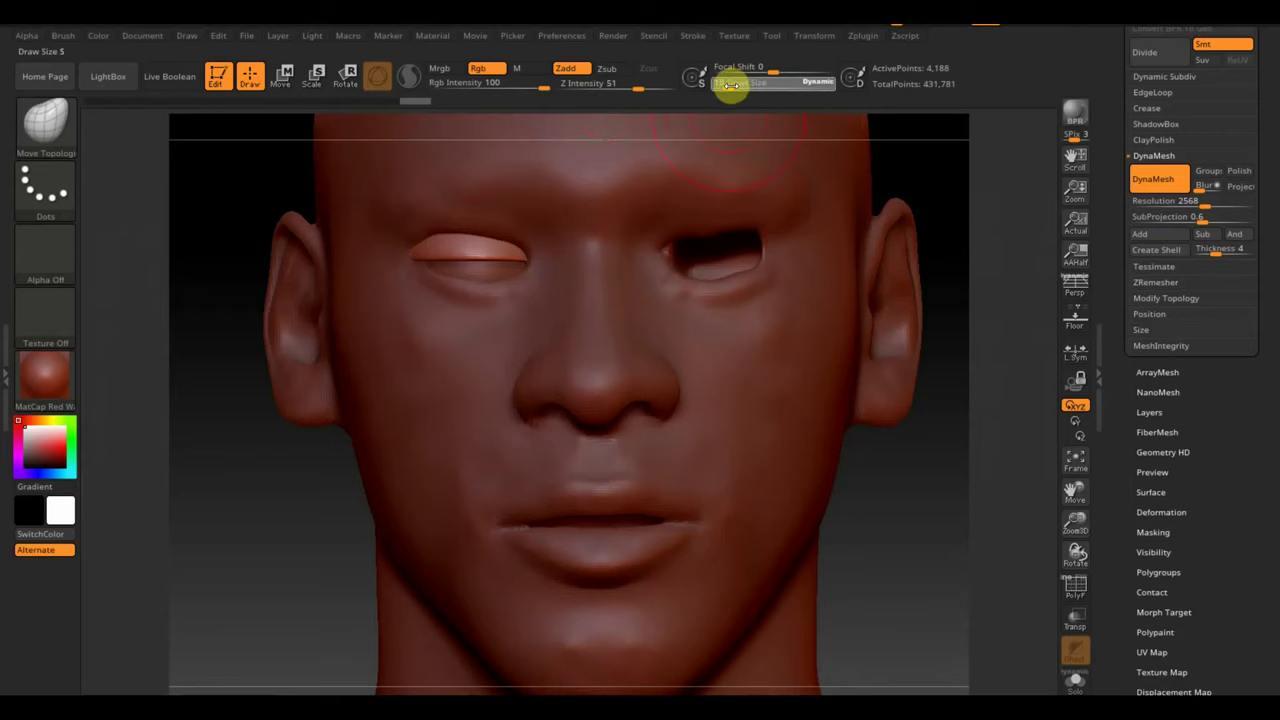
pyautogui.moveTo(731, 85); pyautogui.dragTo(716, 85)
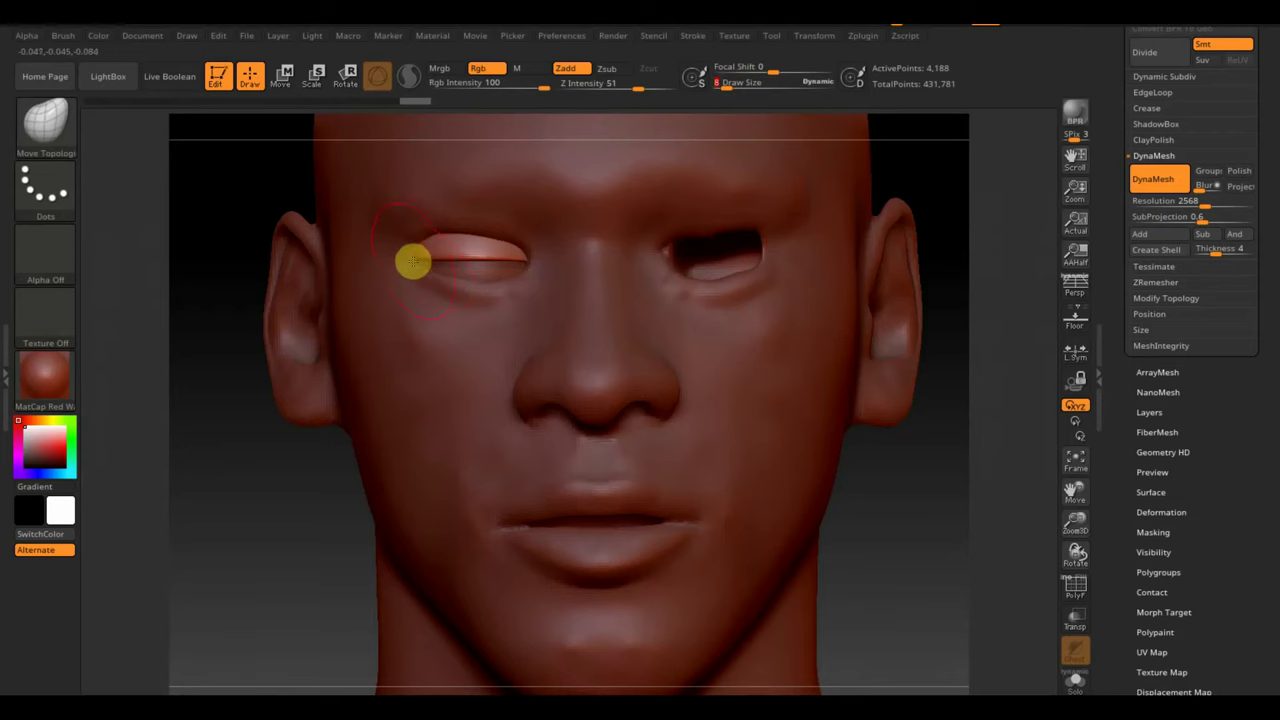
pyautogui.moveTo(416, 265); pyautogui.dragTo(532, 264)
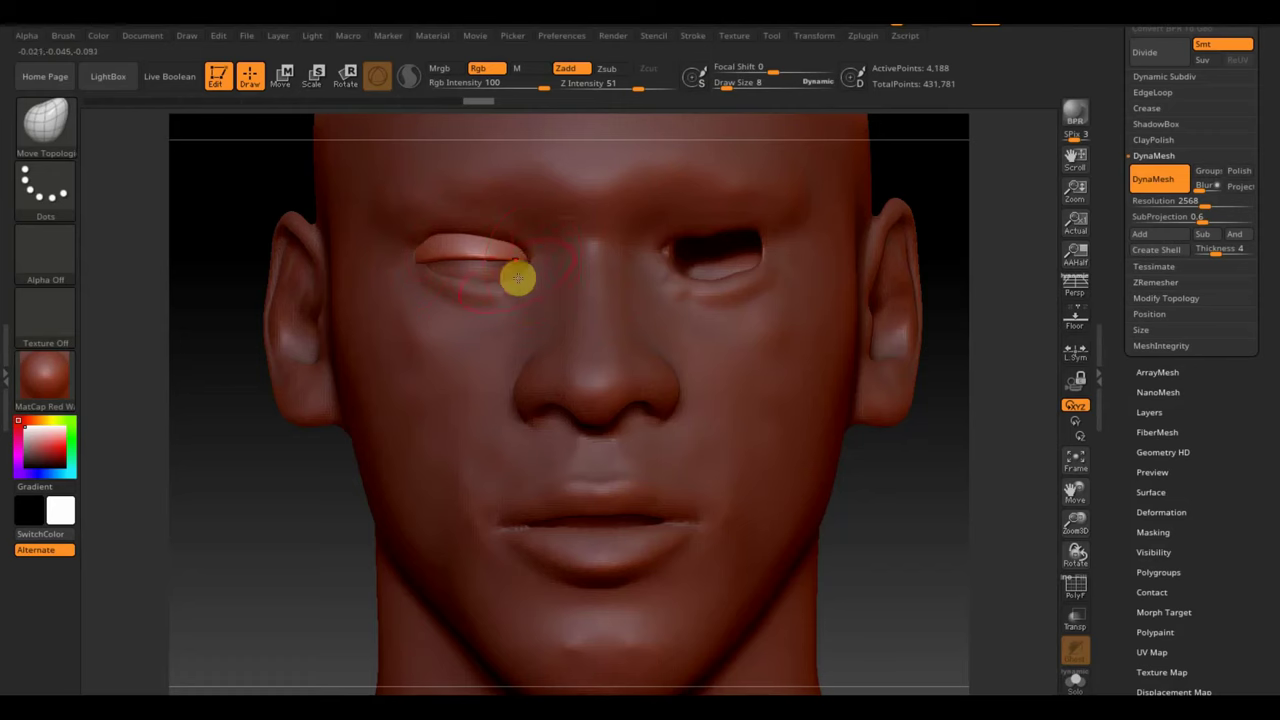
# - Switch back to the head mesh and reduce the brush size to 6
pyautogui.keyDown('alt'); pyautogui.click(470, 272); pyautogui.keyUp('alt')
pyautogui.keyDown('alt'); pyautogui.click(461, 289); pyautogui.keyUp('alt')
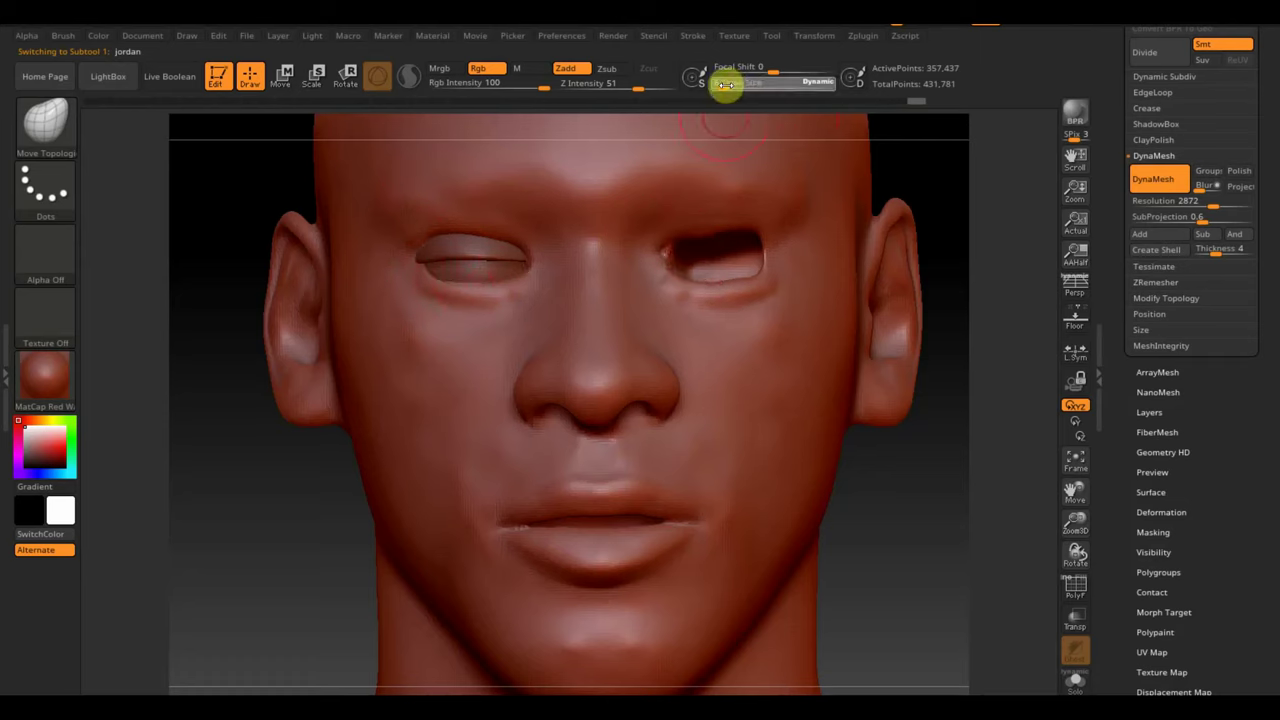
pyautogui.moveTo(725, 85); pyautogui.dragTo(714, 85)
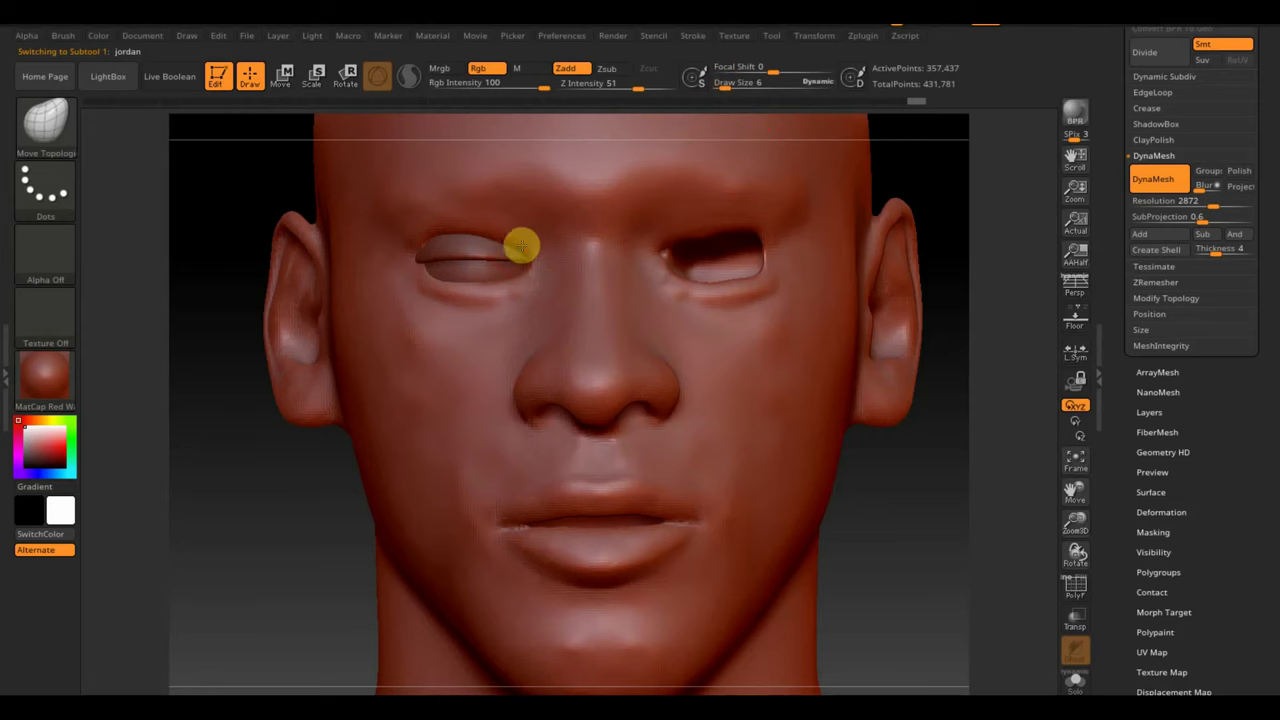
pyautogui.click(45, 122)
# - Sculpt and soften vertical frown furrows between the brows using the Standard brush at size 2, intensity 16
pyautogui.click(508, 141)
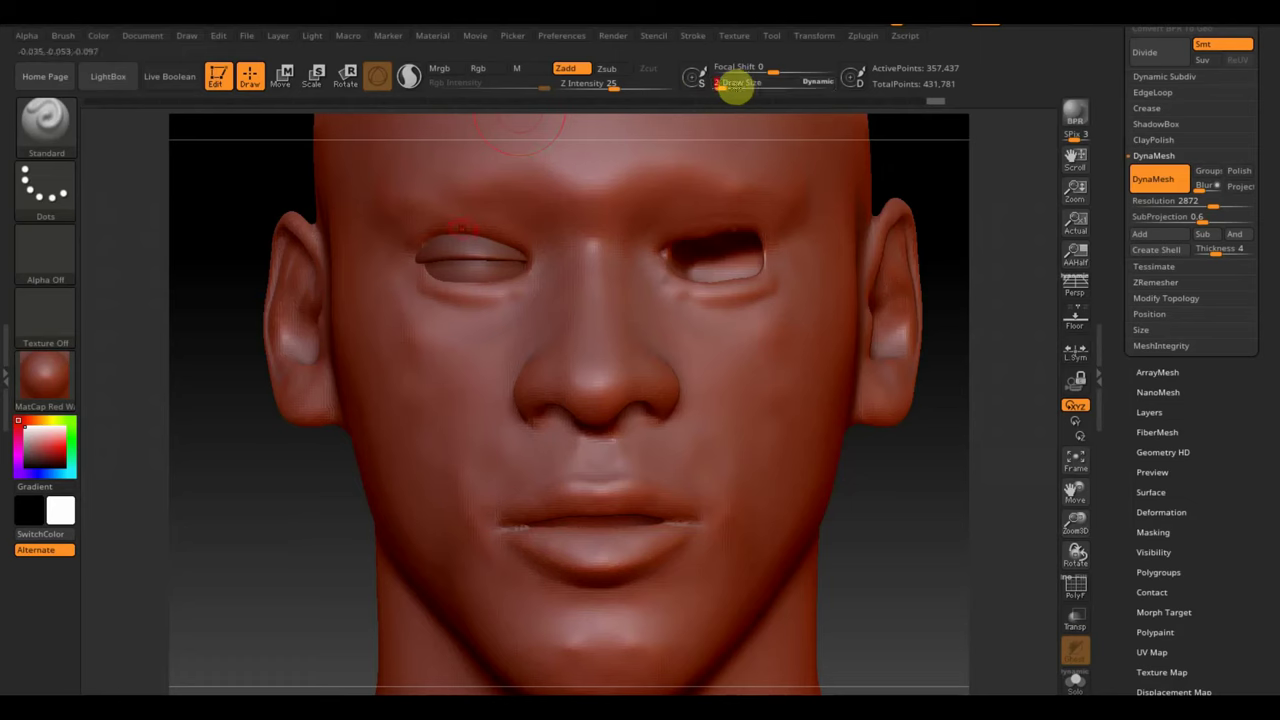
pyautogui.moveTo(737, 85); pyautogui.dragTo(716, 85)
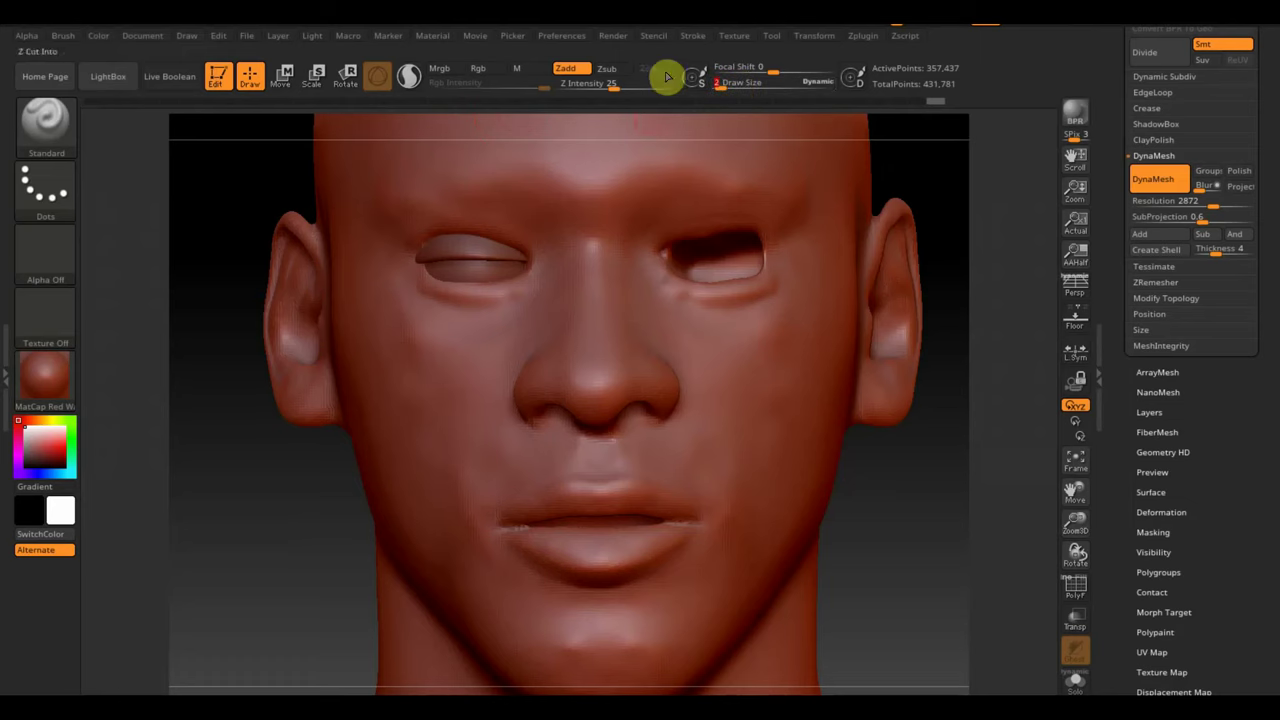
pyautogui.moveTo(612, 90); pyautogui.dragTo(601, 90)
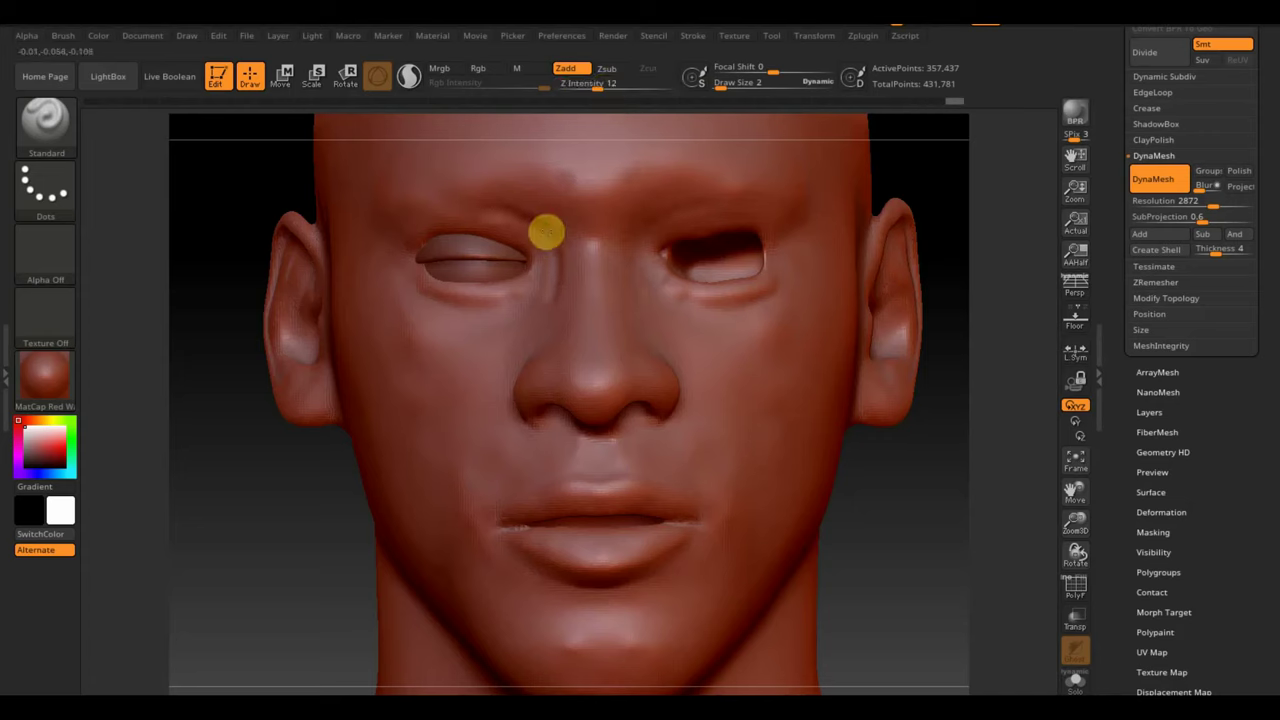
pyautogui.moveTo(568, 178); pyautogui.dragTo(549, 214)
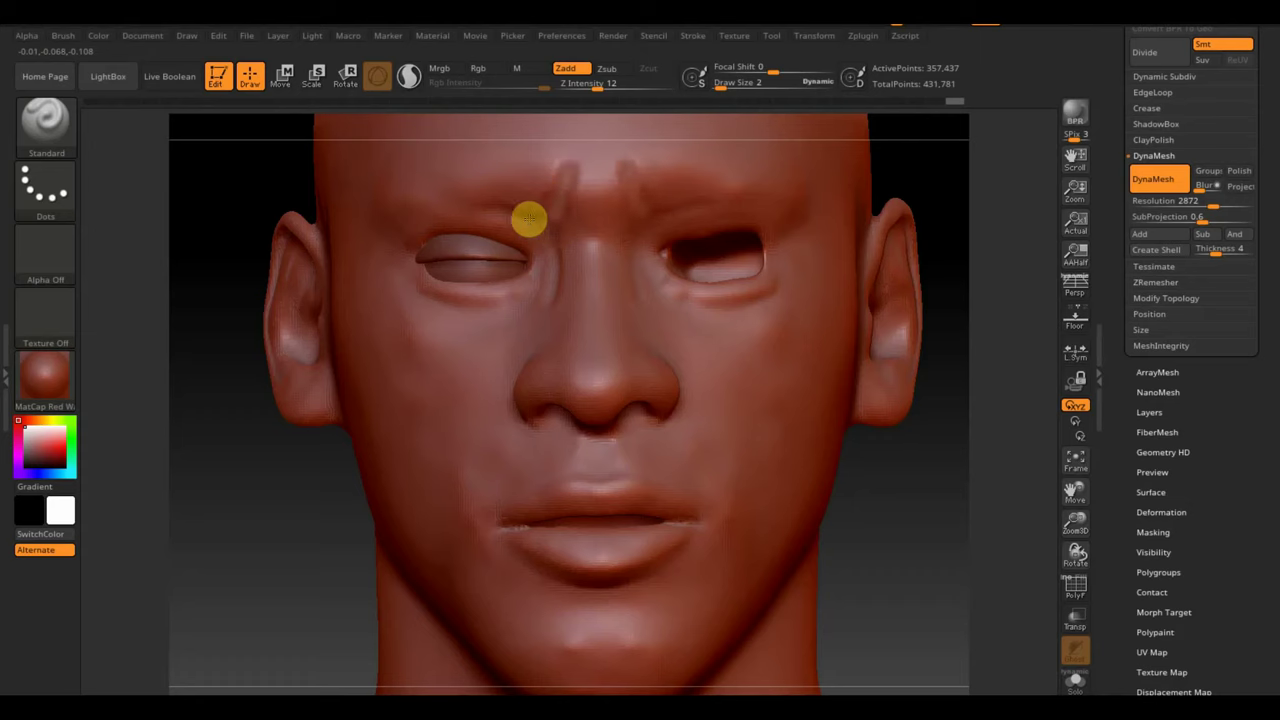
pyautogui.moveTo(563, 186)
pyautogui.keyDown('shift'); pyautogui.mouseDown()
pyautogui.moveTo(560, 213)
pyautogui.moveTo(563, 171)
pyautogui.moveTo(537, 209)
pyautogui.moveTo(569, 194)
pyautogui.moveTo(564, 204)
pyautogui.mouseUp(); pyautogui.keyUp('shift')
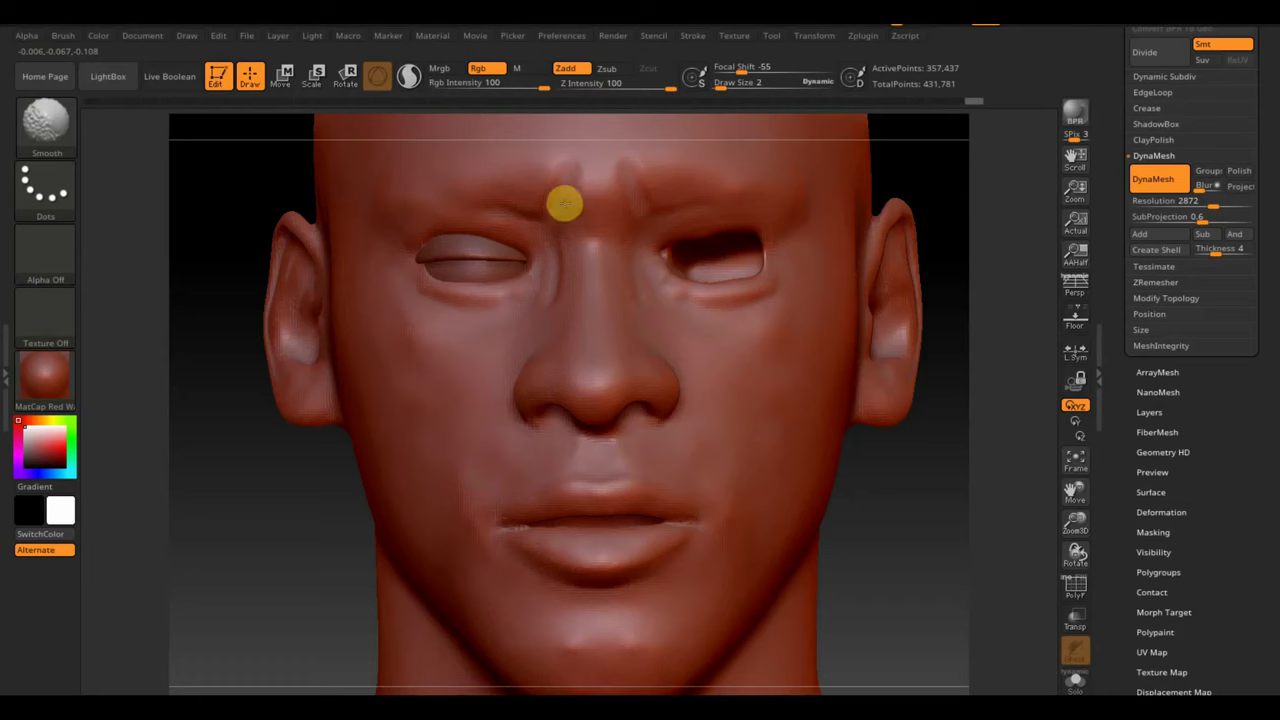
pyautogui.click(1168, 298)
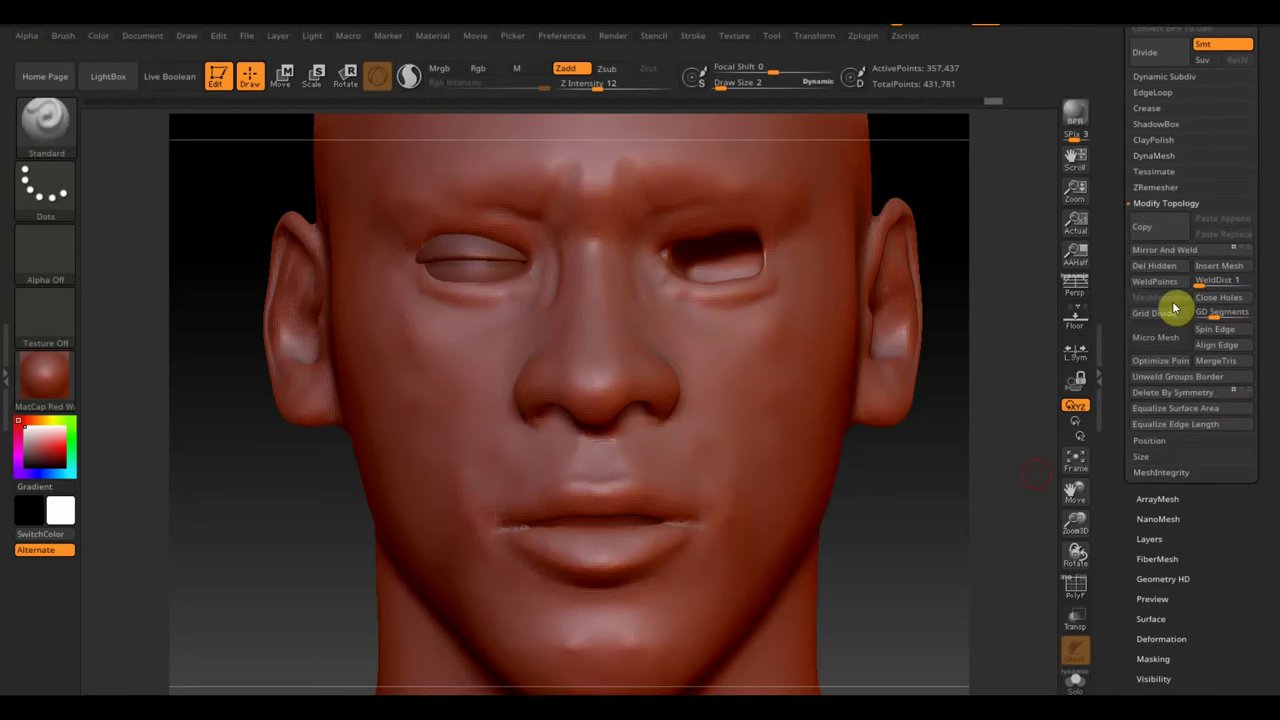
# - Apply Mirror And Weld to the head, then smooth the seam between the eyes
pyautogui.click(1170, 249)
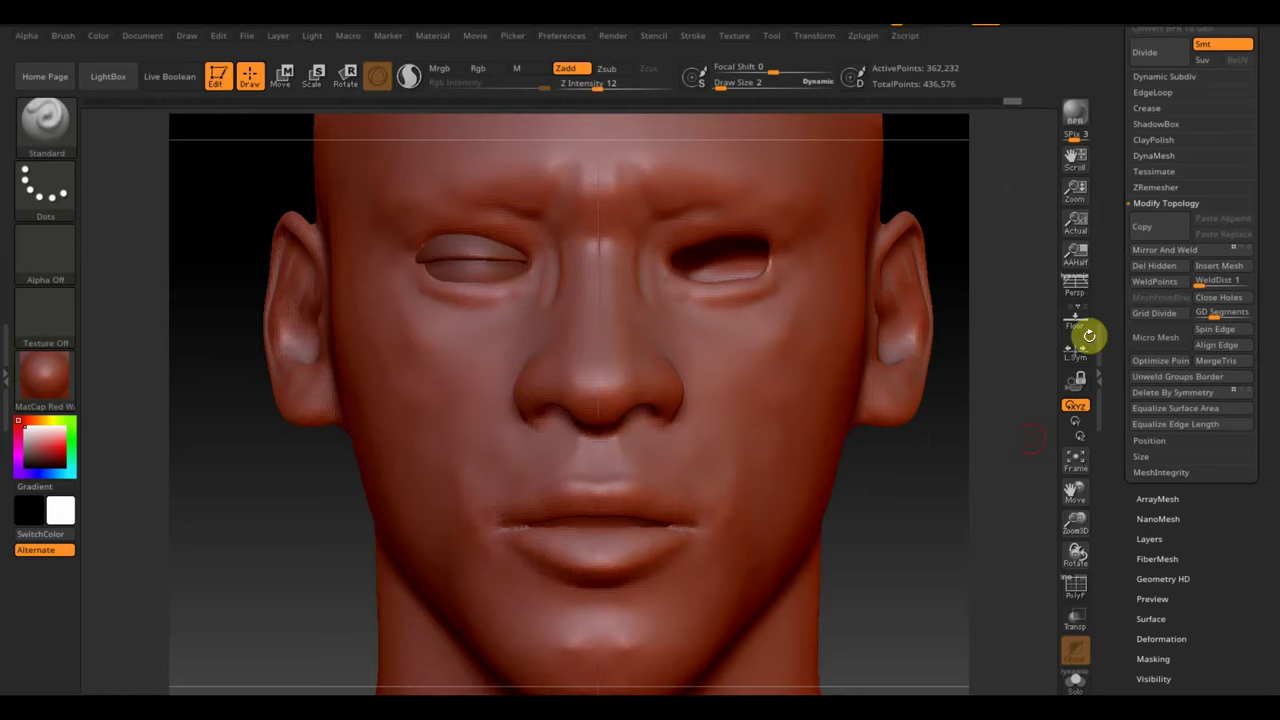
pyautogui.moveTo(906, 546)
pyautogui.keyDown('alt'); pyautogui.mouseDown()
pyautogui.moveTo(866, 460)
pyautogui.moveTo(818, 557)
pyautogui.mouseUp(); pyautogui.keyUp('alt')
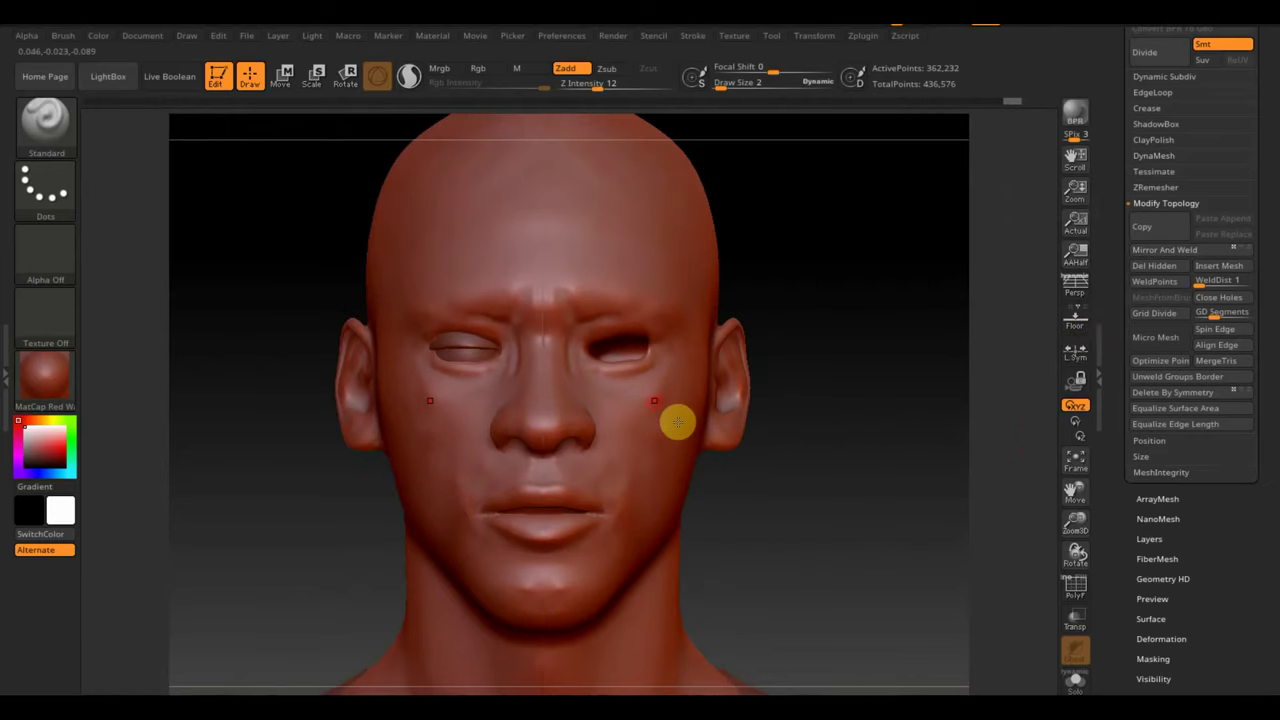
pyautogui.moveTo(543, 357)
pyautogui.keyDown('shift'); pyautogui.mouseDown()
pyautogui.moveTo(543, 329)
pyautogui.moveTo(551, 346)
pyautogui.moveTo(535, 335)
pyautogui.mouseUp(); pyautogui.keyUp('shift')
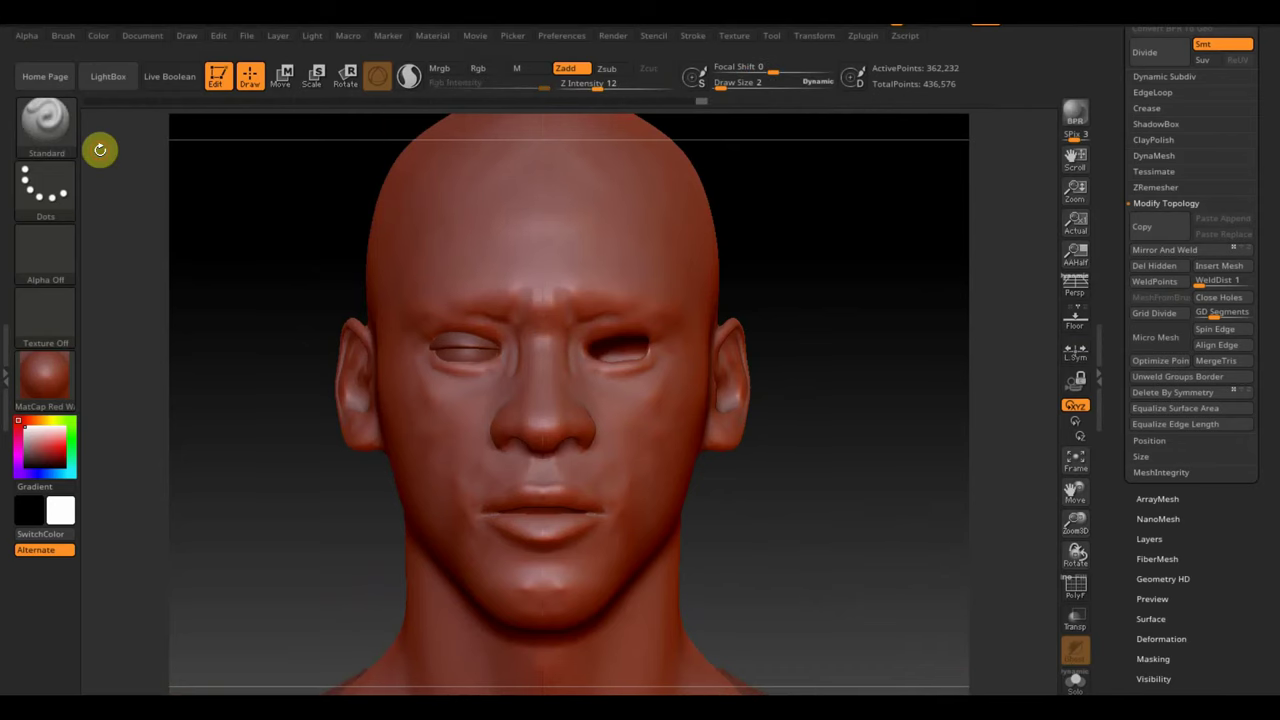
pyautogui.moveTo(820, 480)
pyautogui.mouseDown()
pyautogui.moveTo(828, 497)
pyautogui.moveTo(851, 491)
pyautogui.moveTo(829, 491)
pyautogui.mouseUp()
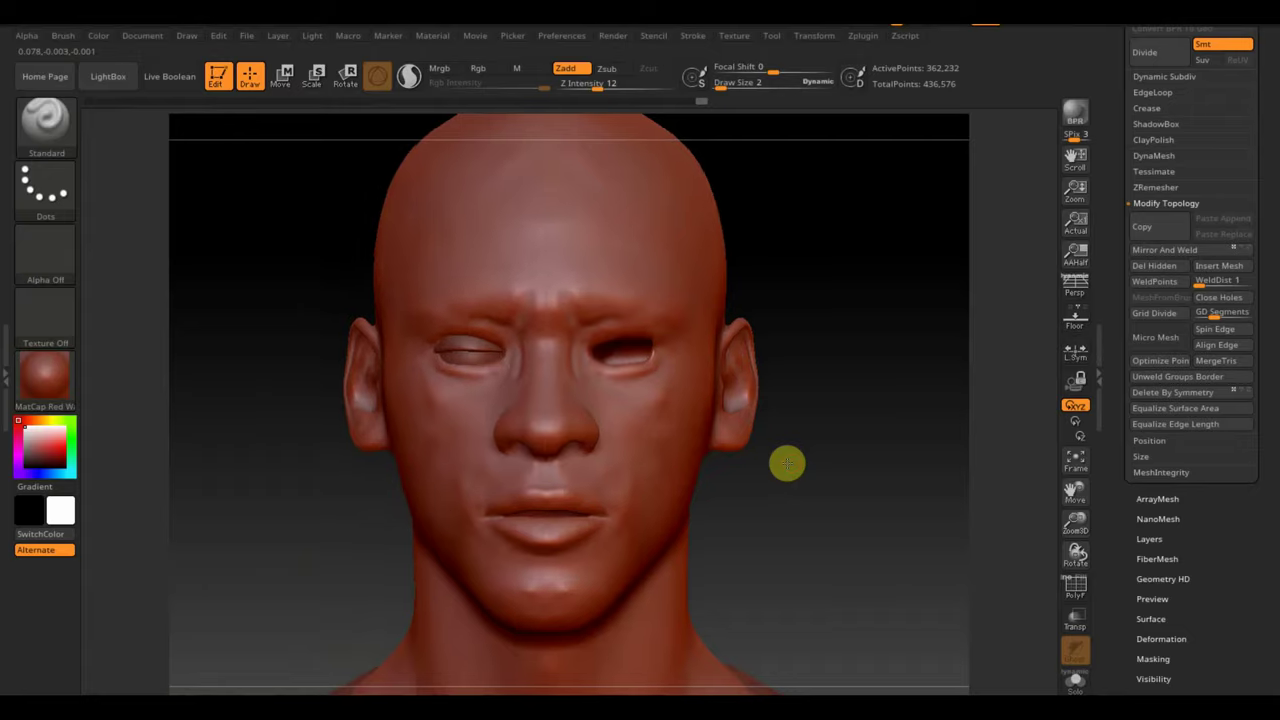
pyautogui.scroll(3, 786, 463)
pyautogui.moveTo(901, 582)
pyautogui.keyDown('alt'); pyautogui.mouseDown()
pyautogui.moveTo(834, 351)
pyautogui.moveTo(829, 387)
pyautogui.moveTo(914, 511)
pyautogui.moveTo(903, 477)
pyautogui.moveTo(916, 490)
pyautogui.moveTo(903, 514)
pyautogui.moveTo(888, 503)
pyautogui.moveTo(909, 429)
pyautogui.moveTo(929, 497)
pyautogui.mouseUp(); pyautogui.keyUp('alt')
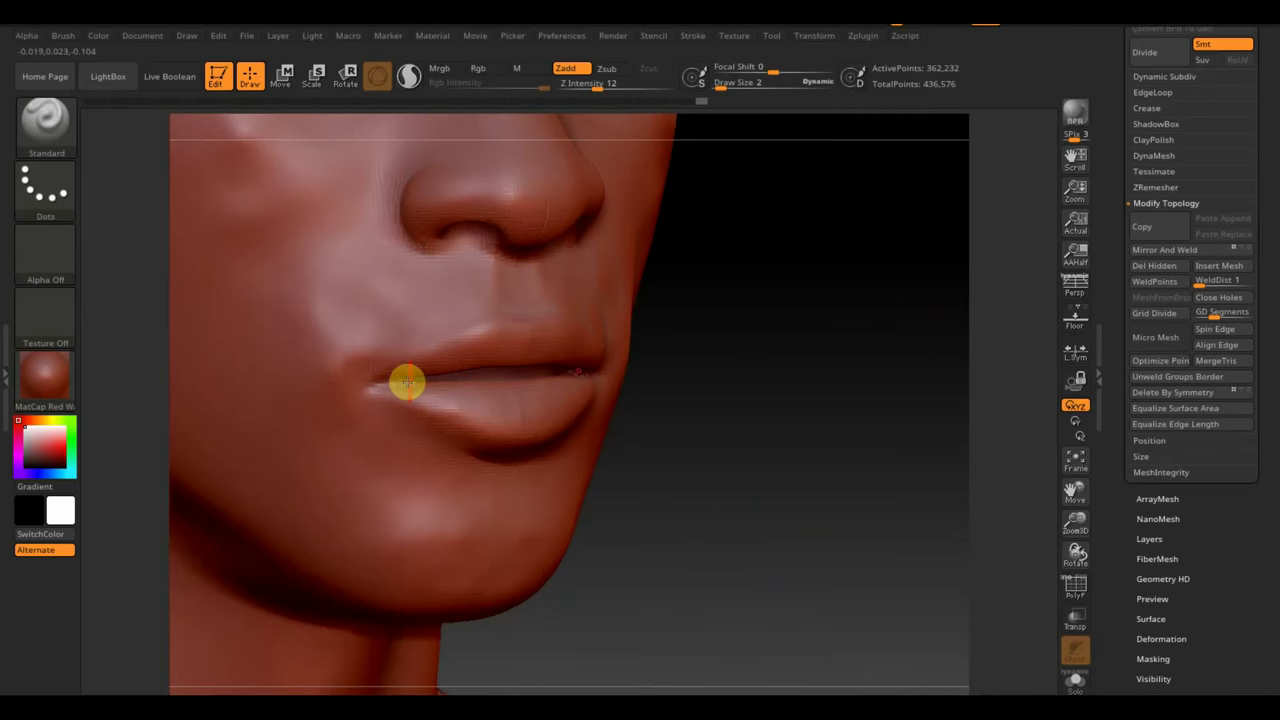
# - Pull the lip corners outward and reshape the lower lip with the Move Topological brush at size 7
pyautogui.click(720, 88)
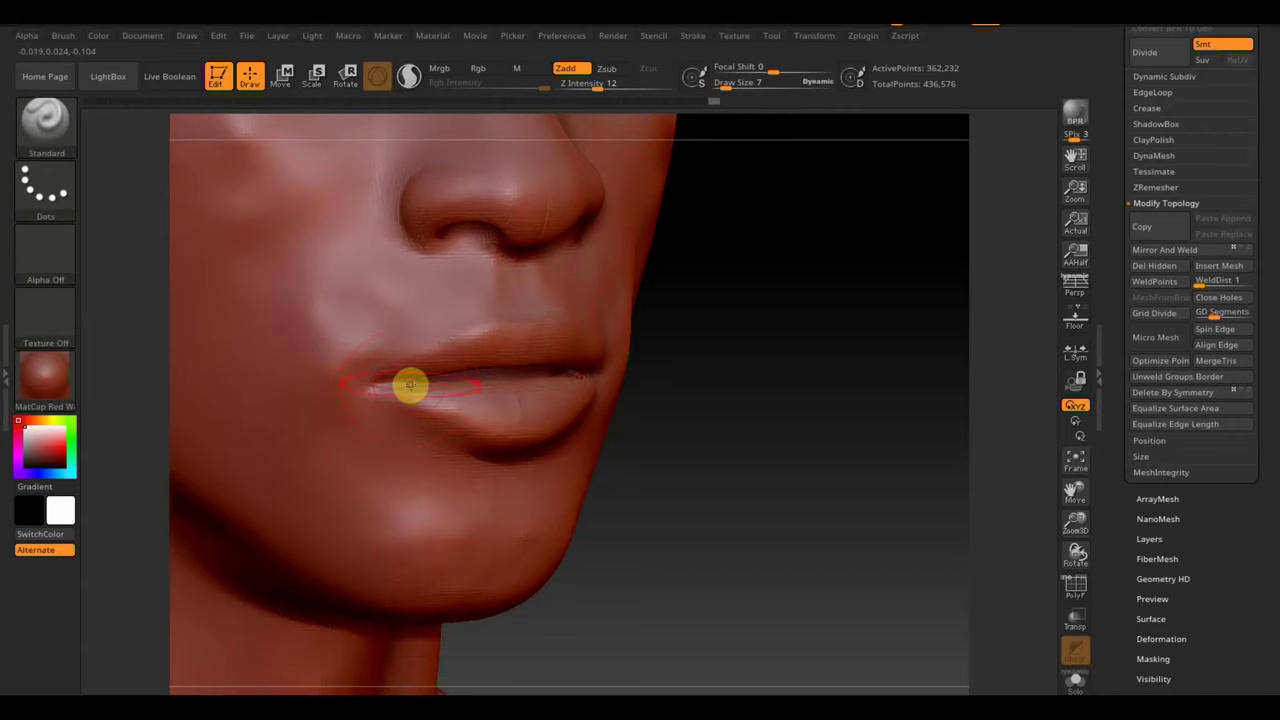
pyautogui.click(45, 125)
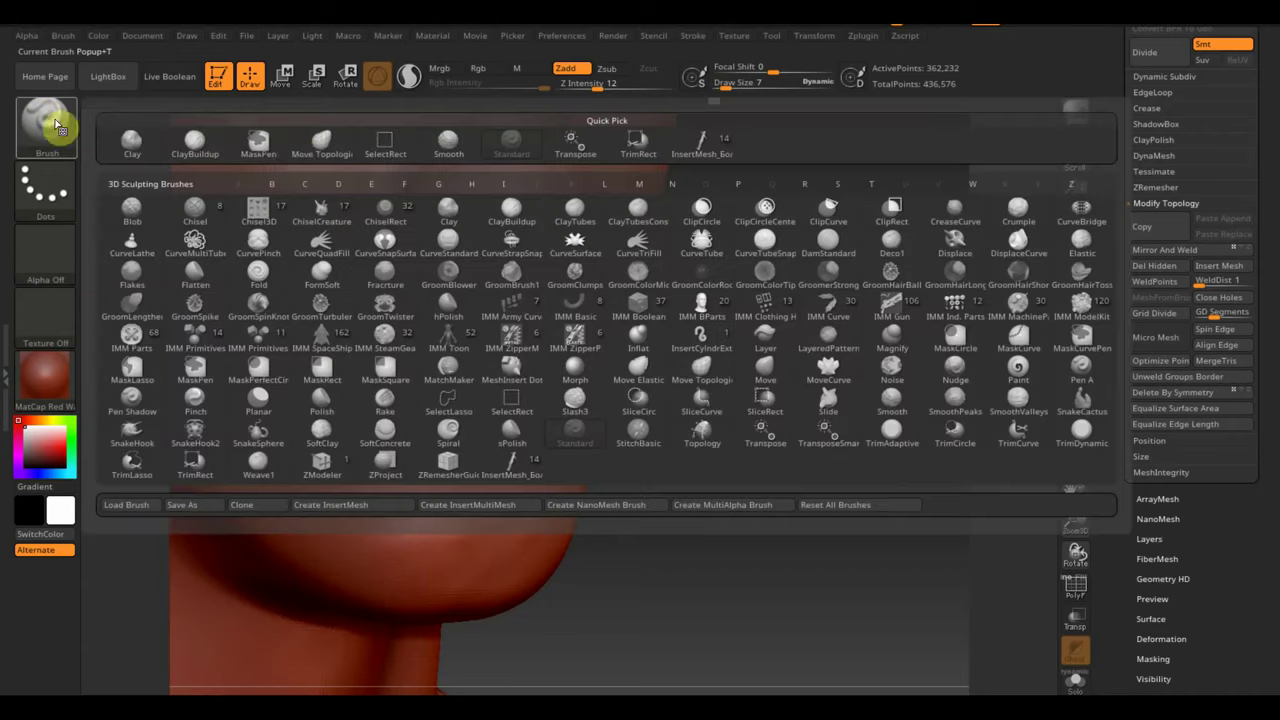
pyautogui.click(299, 153)
pyautogui.moveTo(403, 384); pyautogui.dragTo(362, 393)
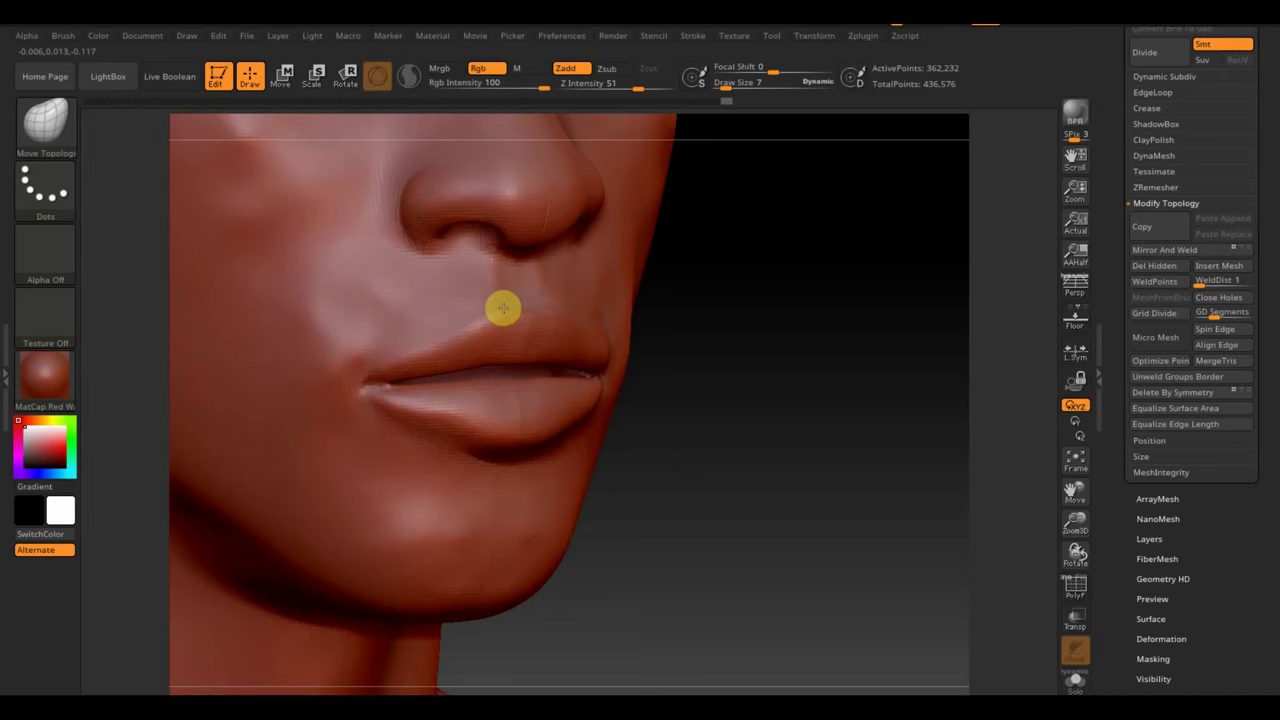
pyautogui.moveTo(451, 423); pyautogui.dragTo(446, 434)
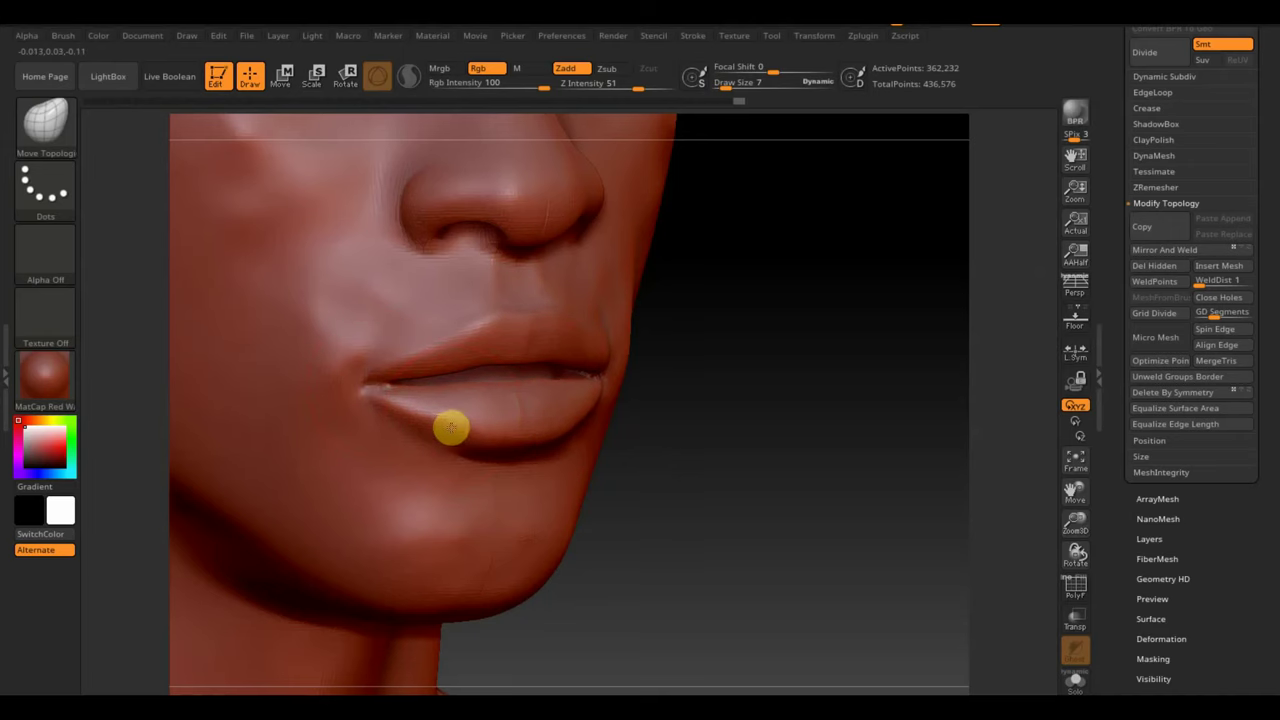
# - Deepen the parting line between the lips and inspect the mouth from several angles
pyautogui.moveTo(554, 431); pyautogui.dragTo(787, 447, button='right')
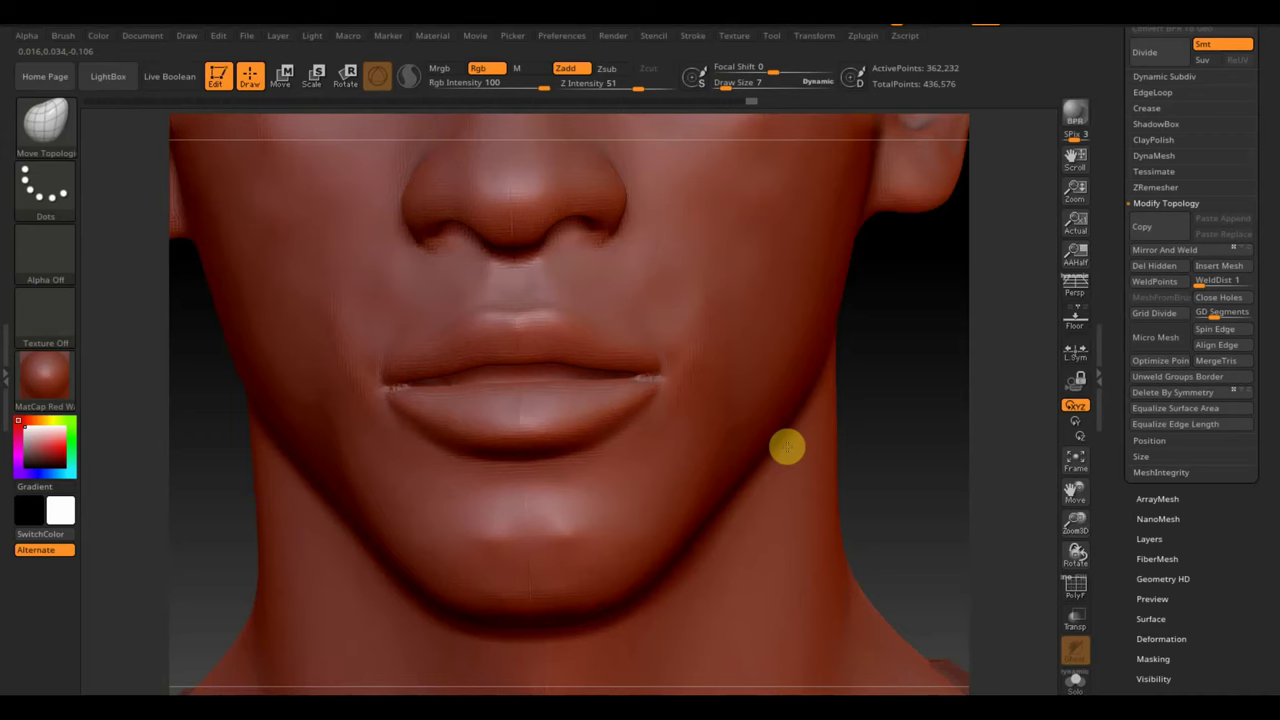
pyautogui.moveTo(600, 382)
pyautogui.mouseDown()
pyautogui.moveTo(529, 383)
pyautogui.moveTo(573, 383)
pyautogui.moveTo(583, 357)
pyautogui.mouseUp()
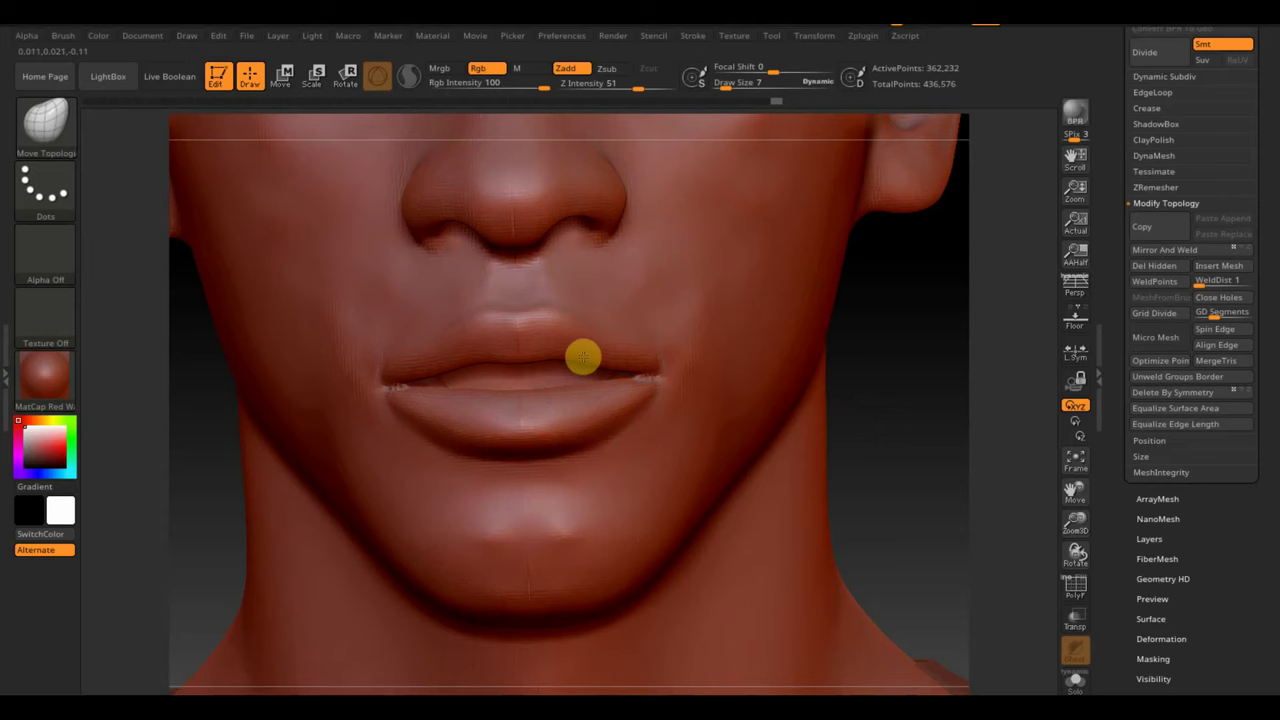
pyautogui.moveTo(471, 354); pyautogui.dragTo(421, 380)
pyautogui.moveTo(934, 471); pyautogui.dragTo(929, 416)
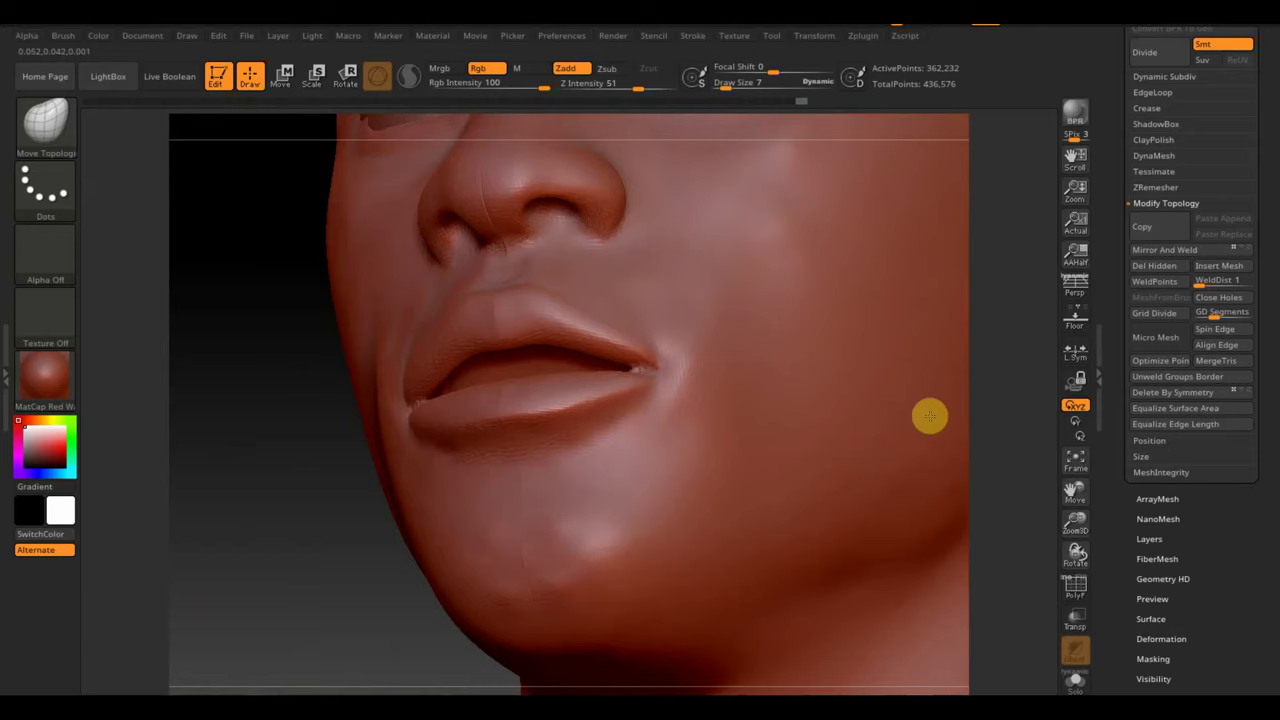
pyautogui.moveTo(929, 416)
pyautogui.mouseDown()
pyautogui.moveTo(911, 477)
pyautogui.moveTo(897, 460)
pyautogui.moveTo(934, 514)
pyautogui.mouseUp()
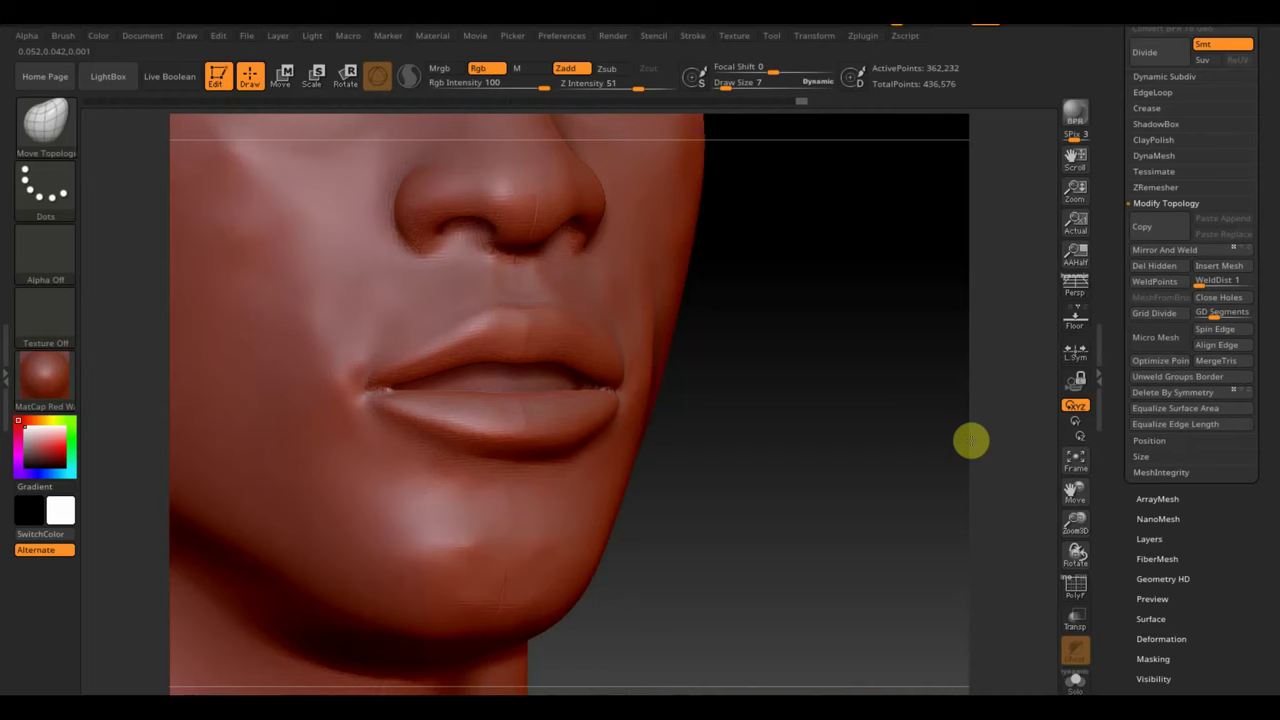
pyautogui.keyDown('shift'); pyautogui.moveTo(971, 440); pyautogui.dragTo(971, 440); pyautogui.keyUp('shift')
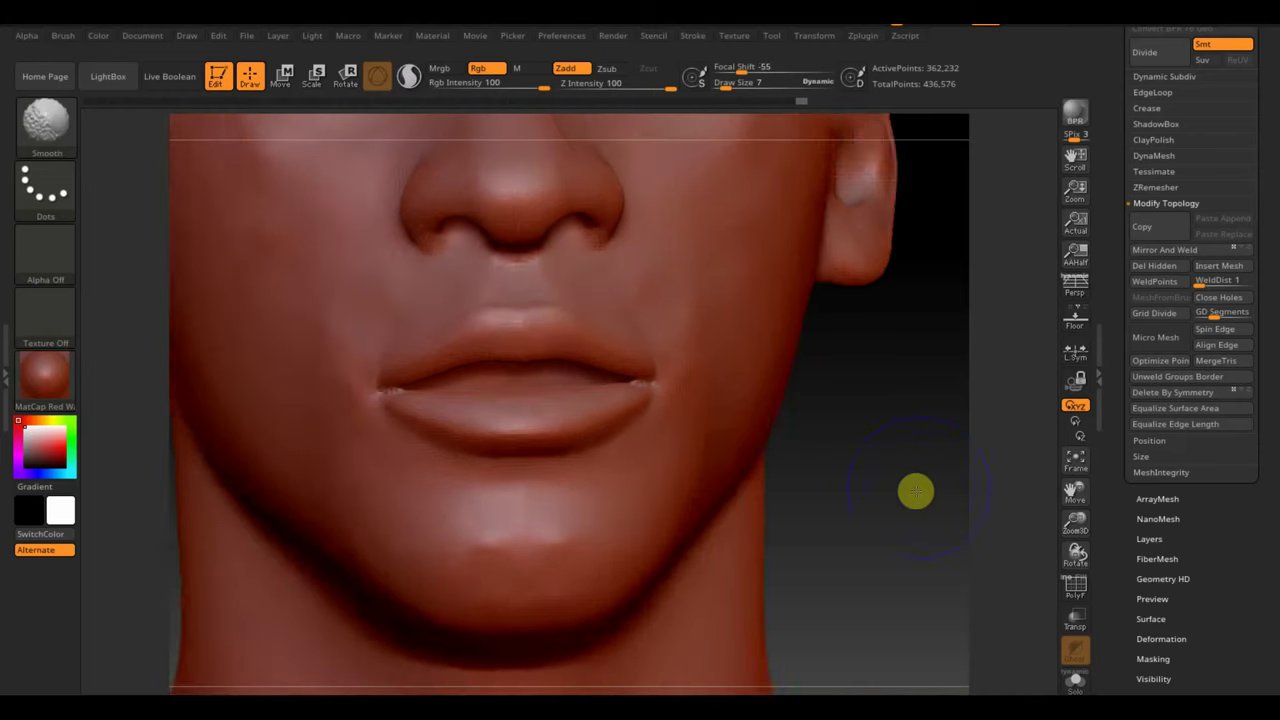
pyautogui.moveTo(914, 491); pyautogui.dragTo(914, 506)
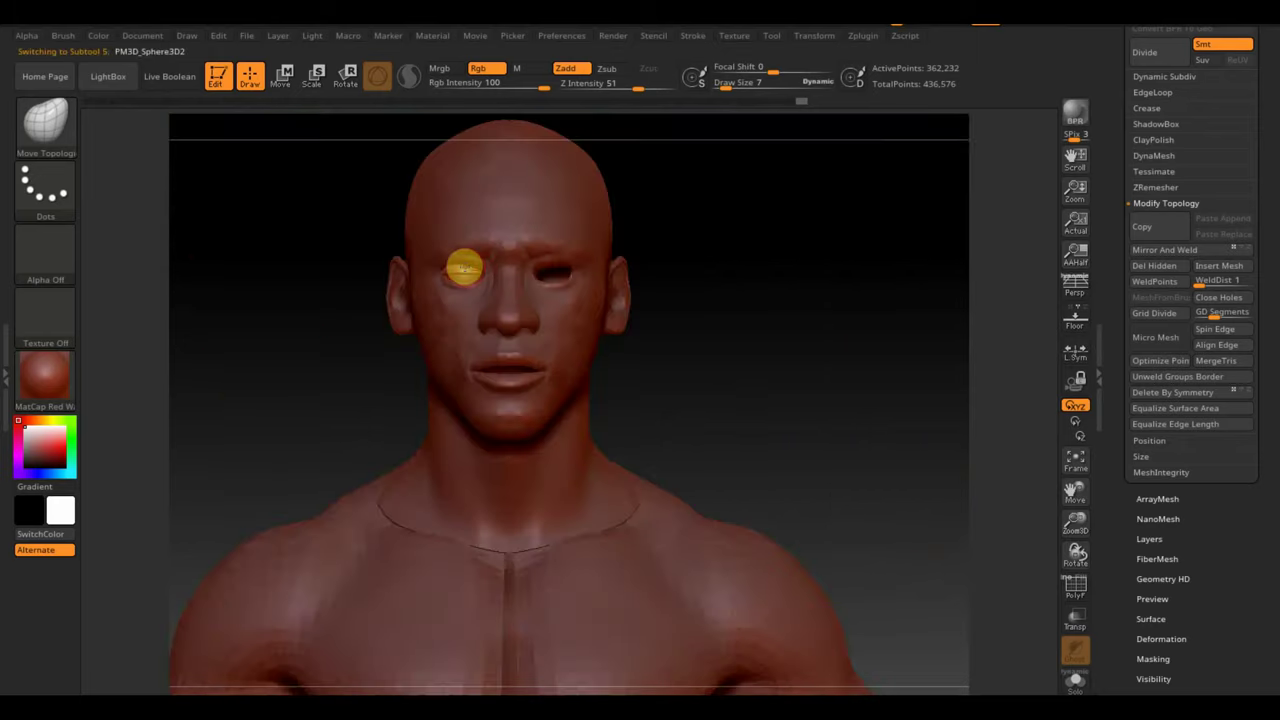
# - Apply Mirror And Weld to both eye pieces so they match
pyautogui.keyDown('alt'); pyautogui.click(463, 268); pyautogui.keyUp('alt')
pyautogui.click(1183, 250)
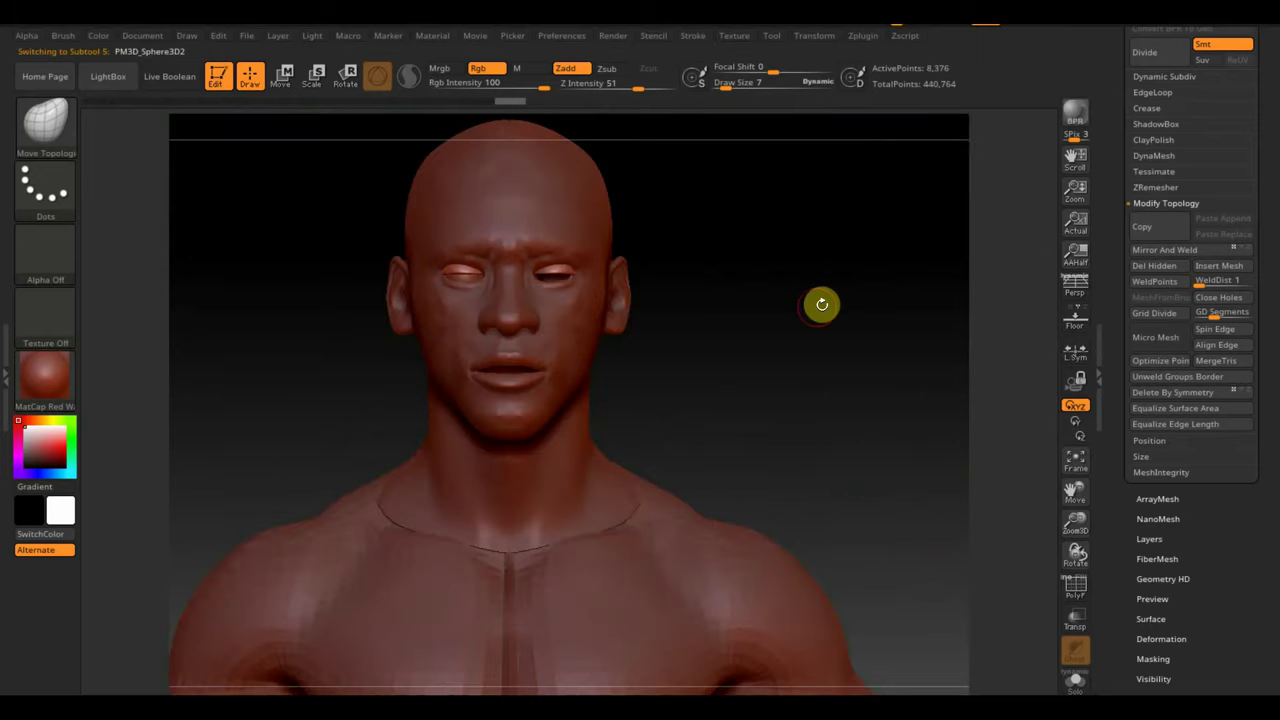
pyautogui.scroll(5, 822, 304)
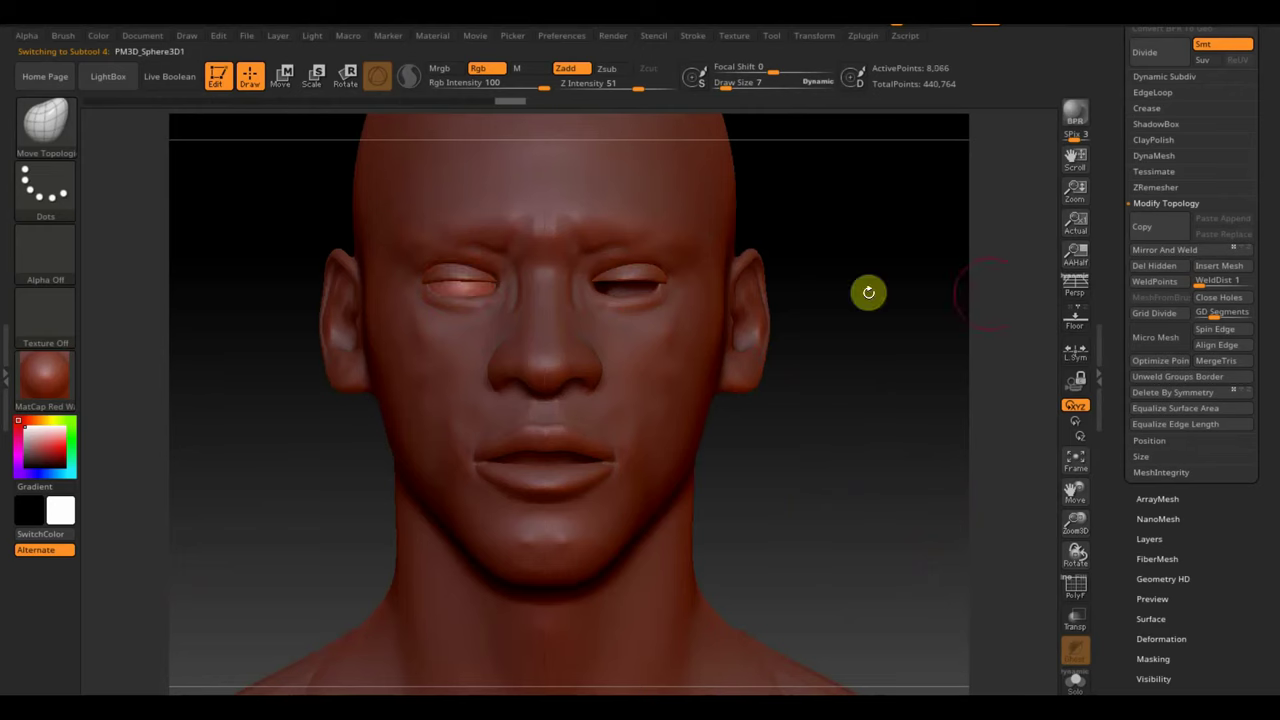
pyautogui.click(1165, 250)
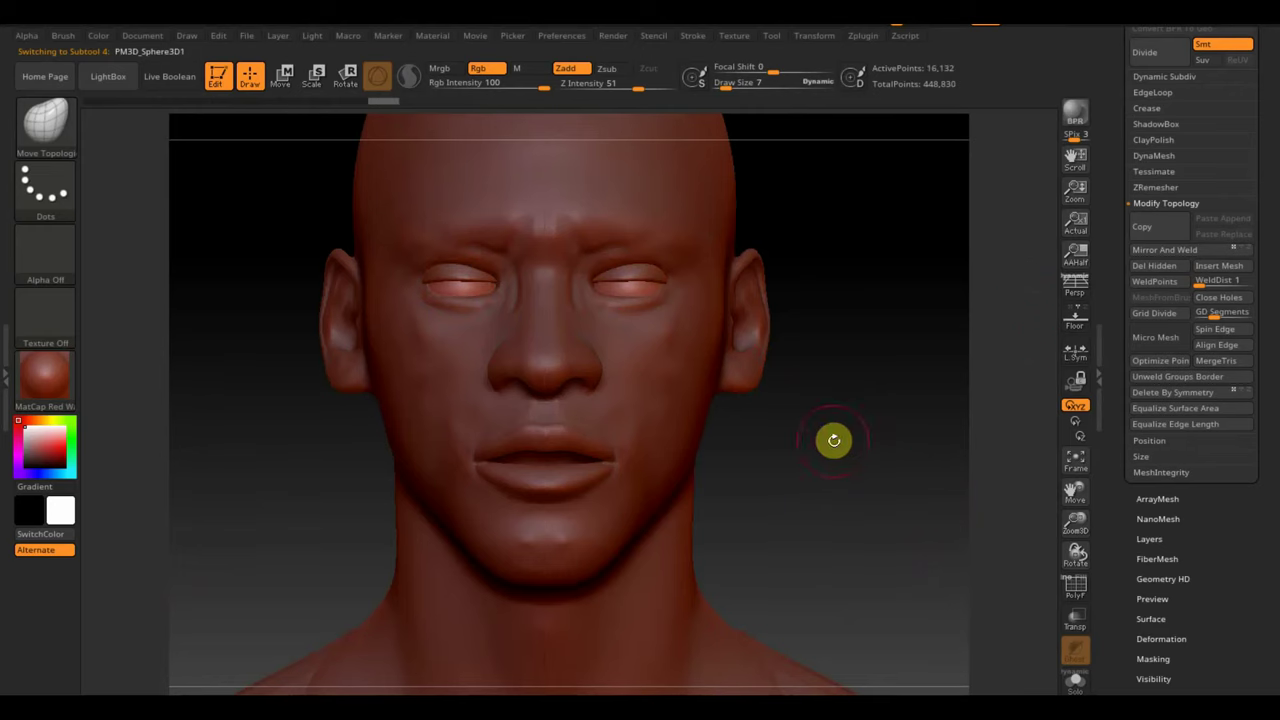
pyautogui.scroll(-3, 831, 440)
pyautogui.scroll(-2, 820, 394)
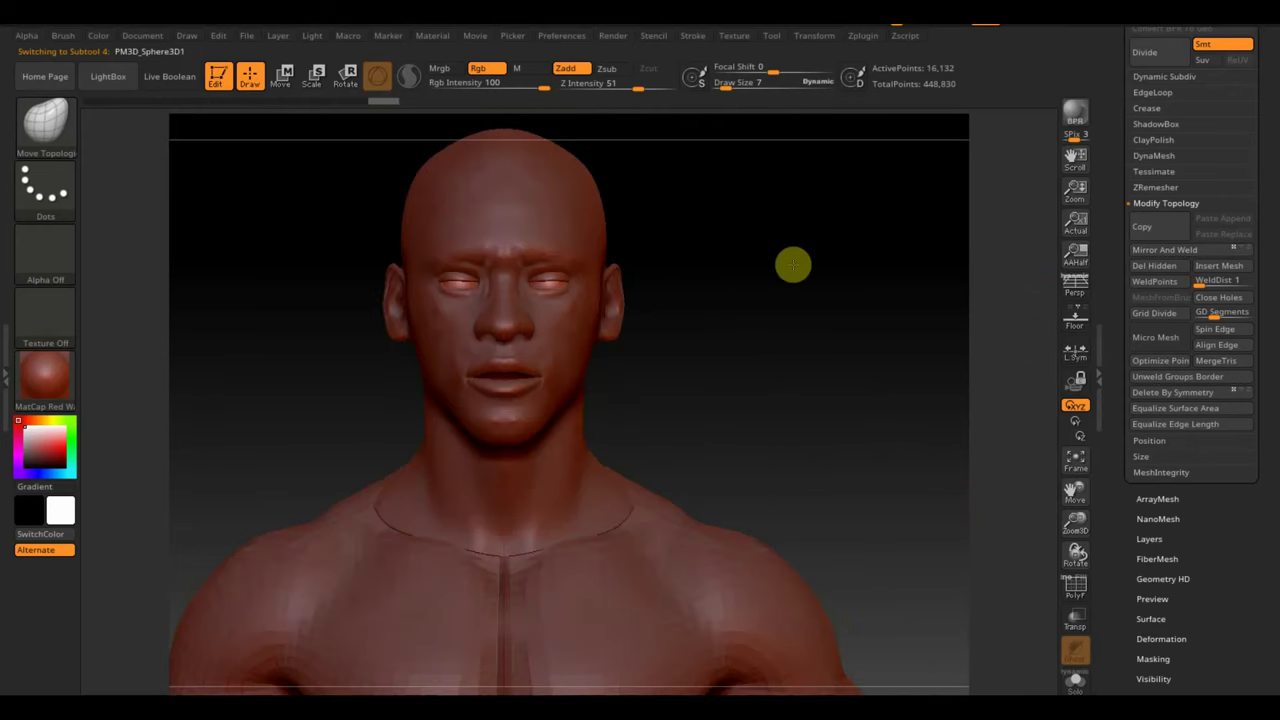
pyautogui.scroll(-5, 793, 300)
# - Select the jordan1 body and subdivide it one level with Ctrl+D
pyautogui.keyDown('alt'); pyautogui.click(535, 331); pyautogui.keyUp('alt')
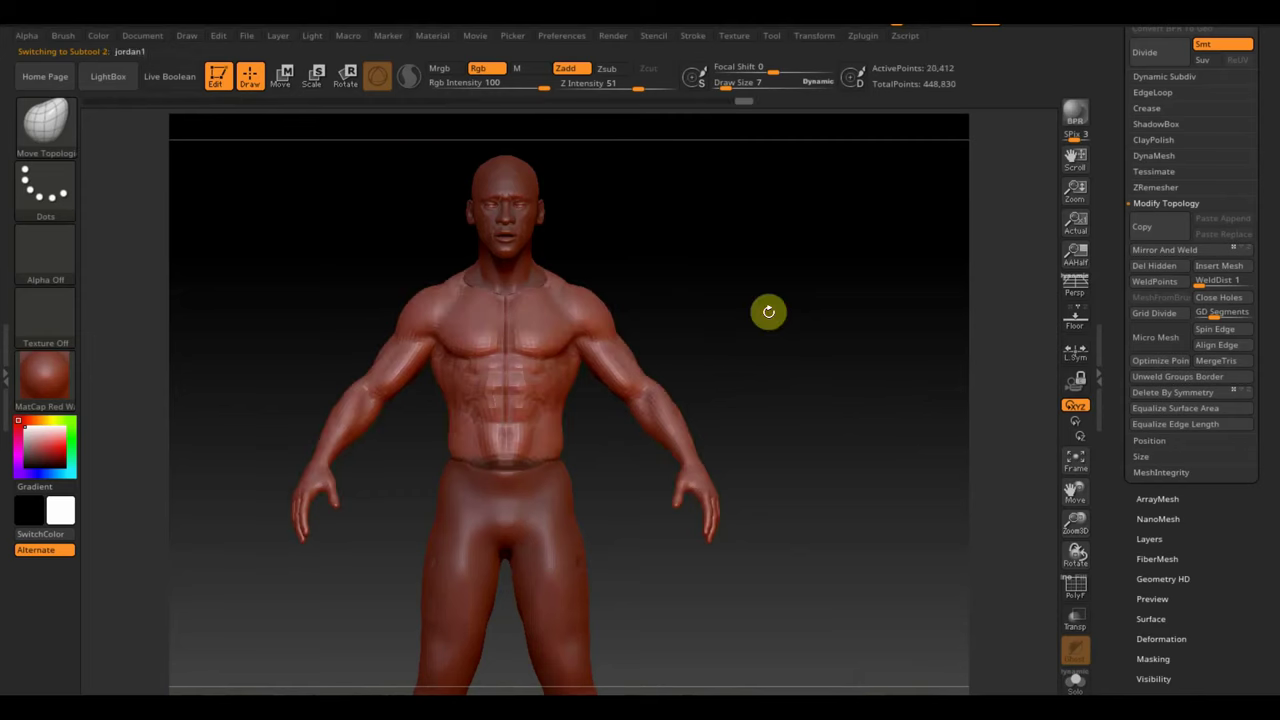
pyautogui.press('ctrl')
pyautogui.hotkey('ctrl', 'd')
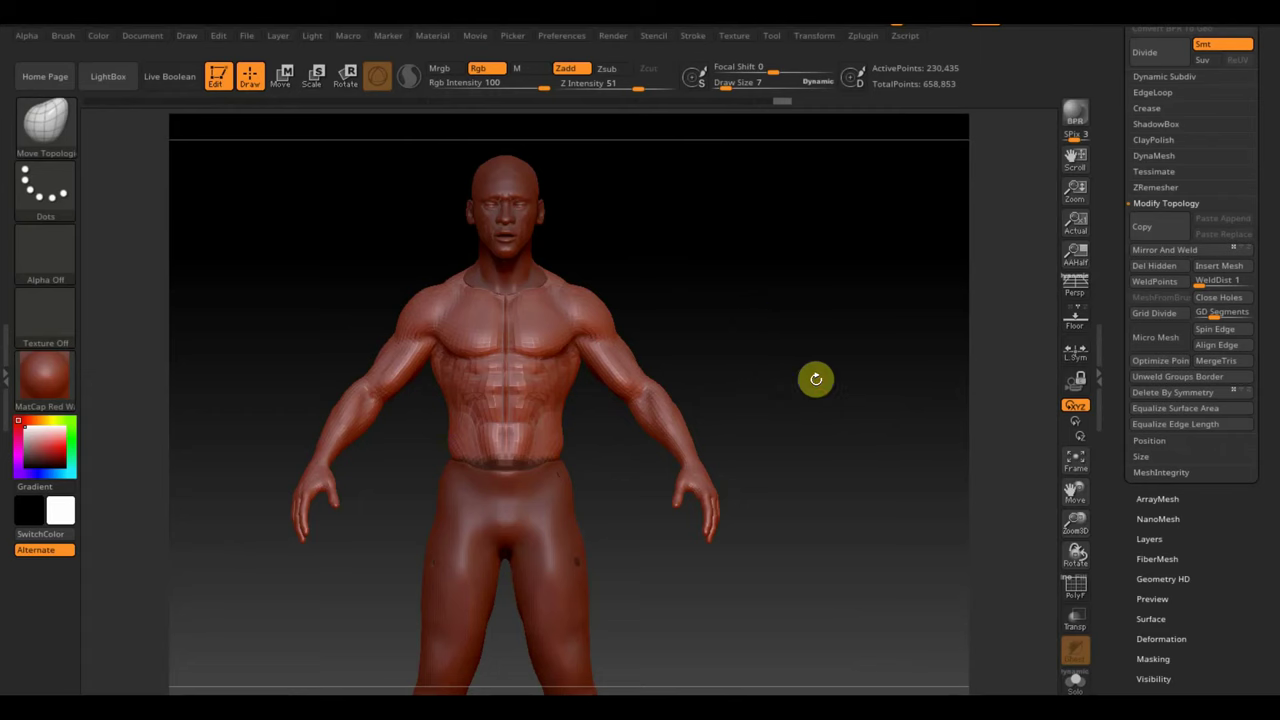
# - Subdivide the body once more, then step back down a subdivision level
pyautogui.scroll(3, 1178, 246)
pyautogui.scroll(2, 1176, 248)
pyautogui.press('ctrl')
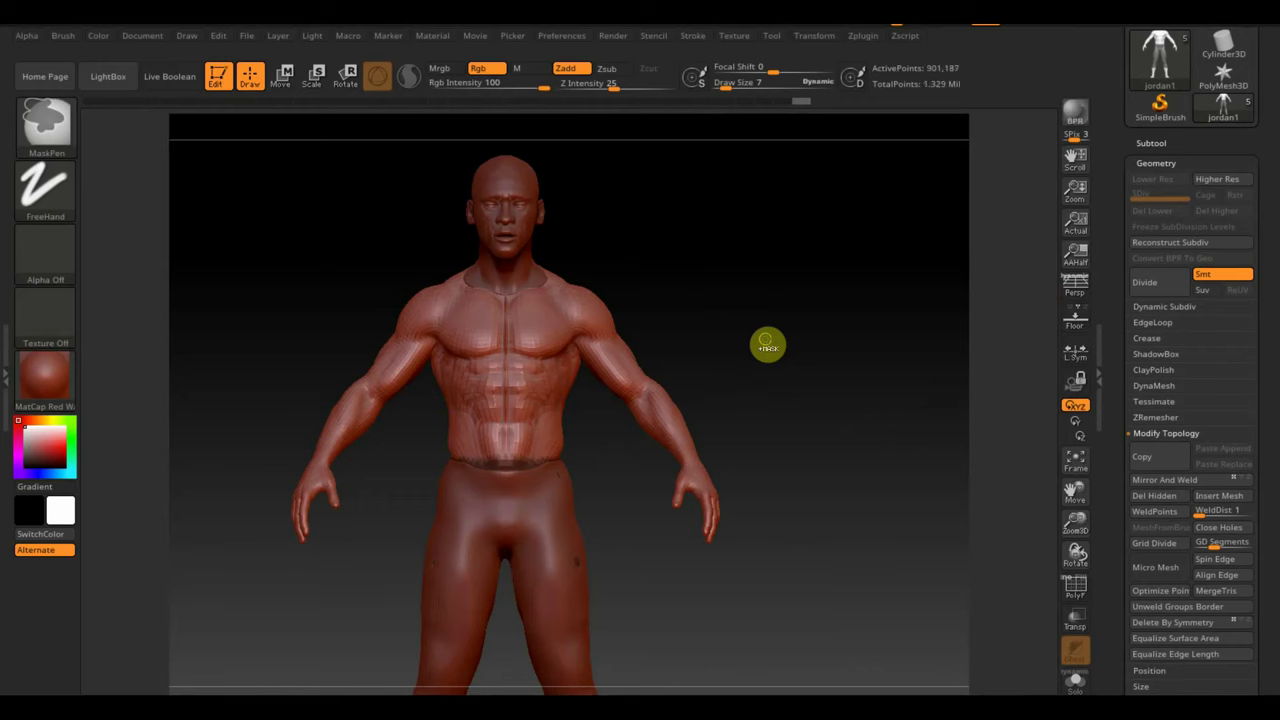
pyautogui.hotkey('ctrl', 'd')
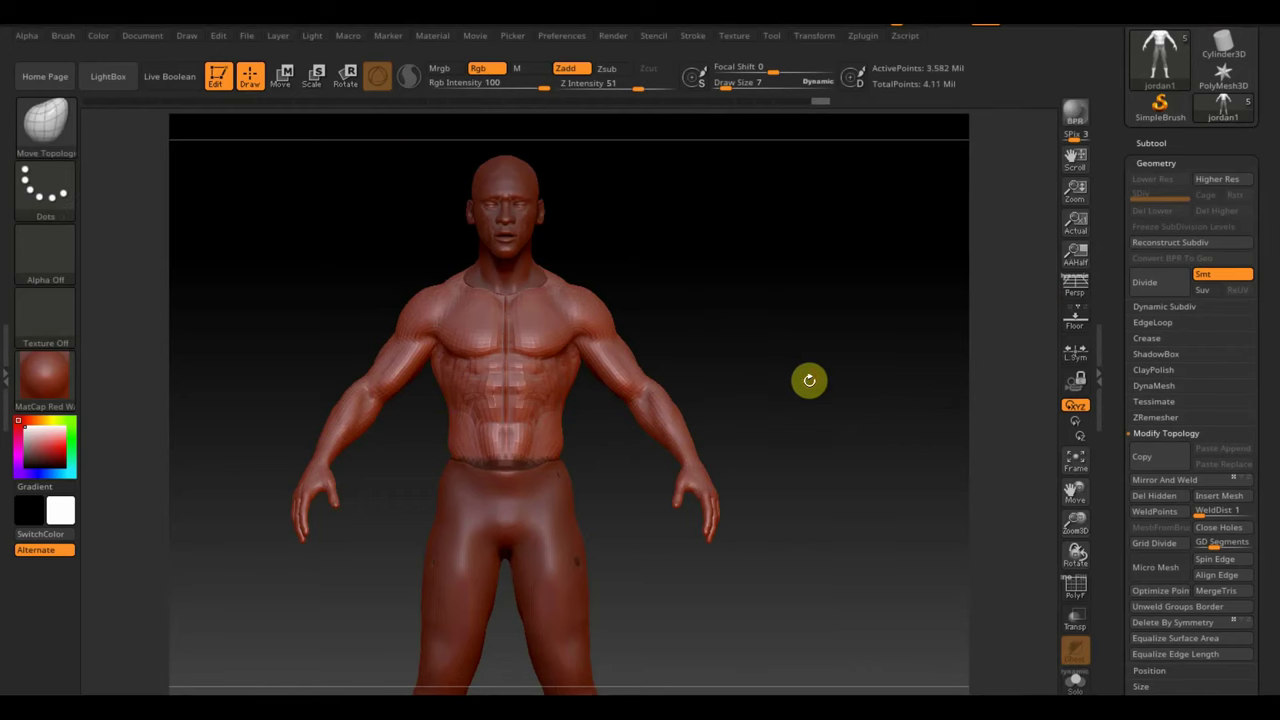
pyautogui.press('ctrl')
pyautogui.hotkey('shift', 'd')
pyautogui.hotkey('shift', 'd')
pyautogui.hotkey('shift', 'd')
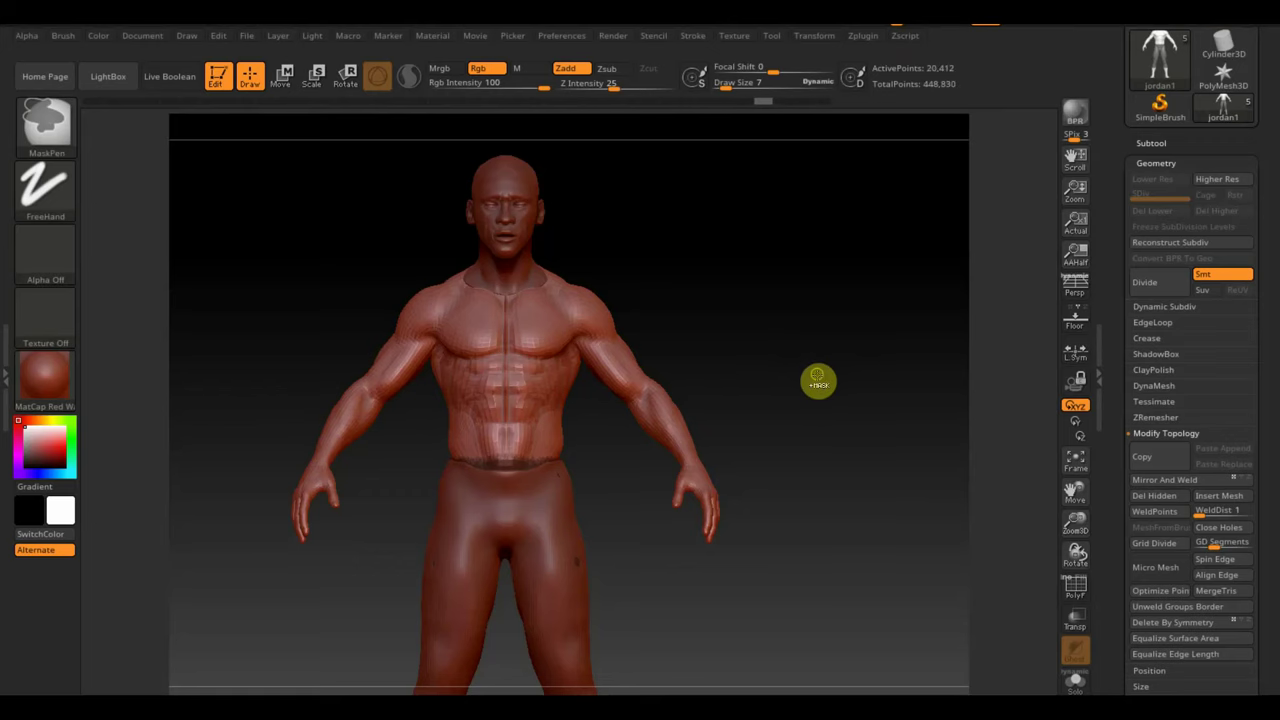
# - Subdivide the body up to SDiv 4 (1.312 million points), then drop back to level 1
pyautogui.press('ctrl')
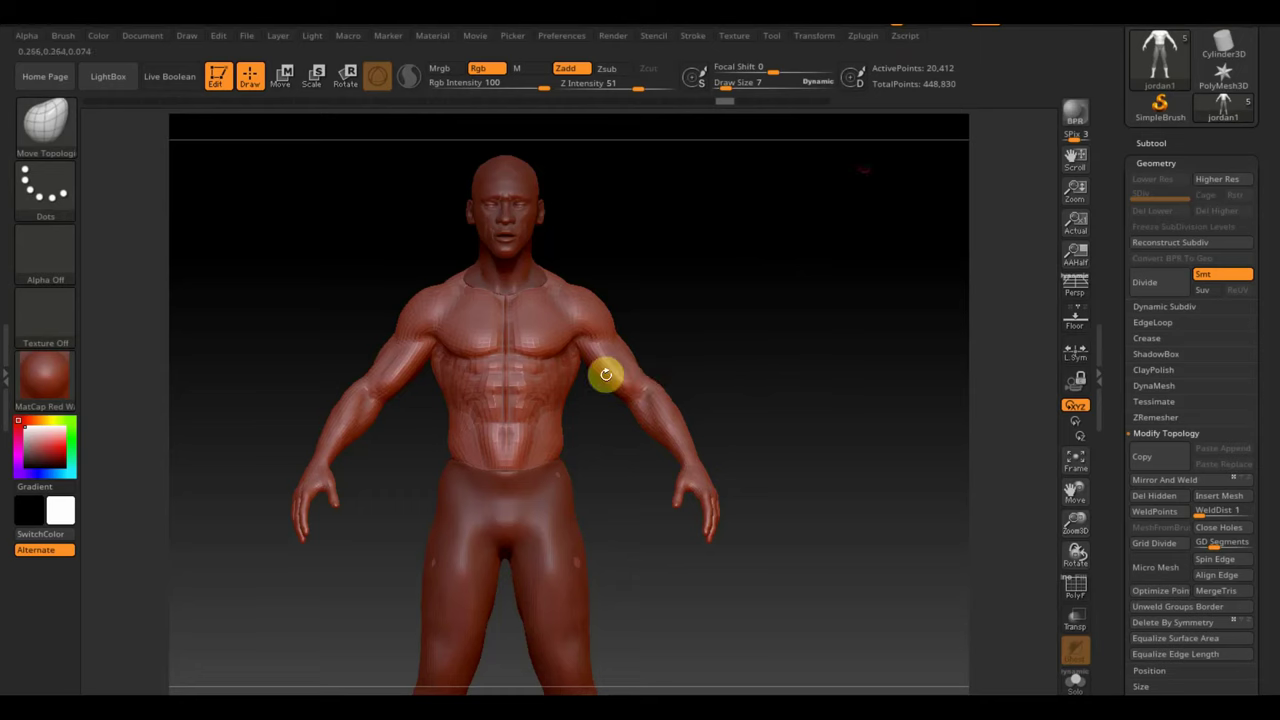
pyautogui.hotkey('ctrl', 'd')
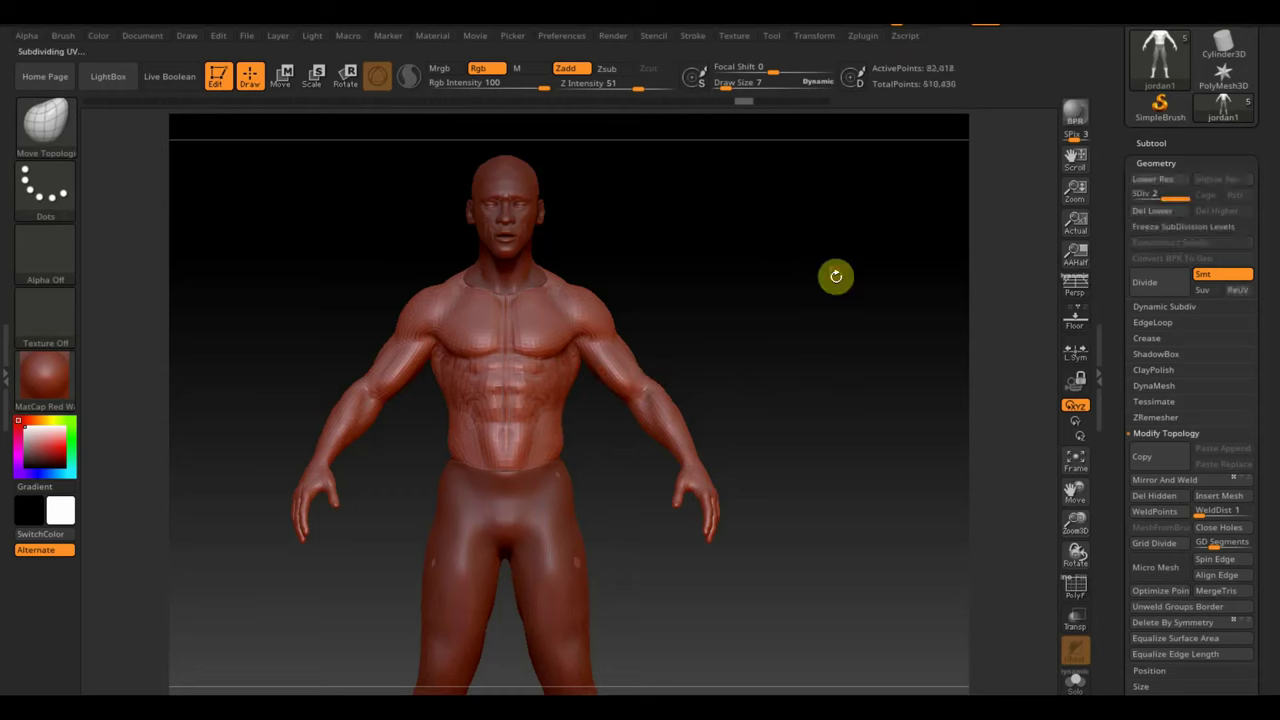
pyautogui.hotkey('ctrl', 'd')
pyautogui.press('ctrl')
pyautogui.hotkey('ctrl', 'd')
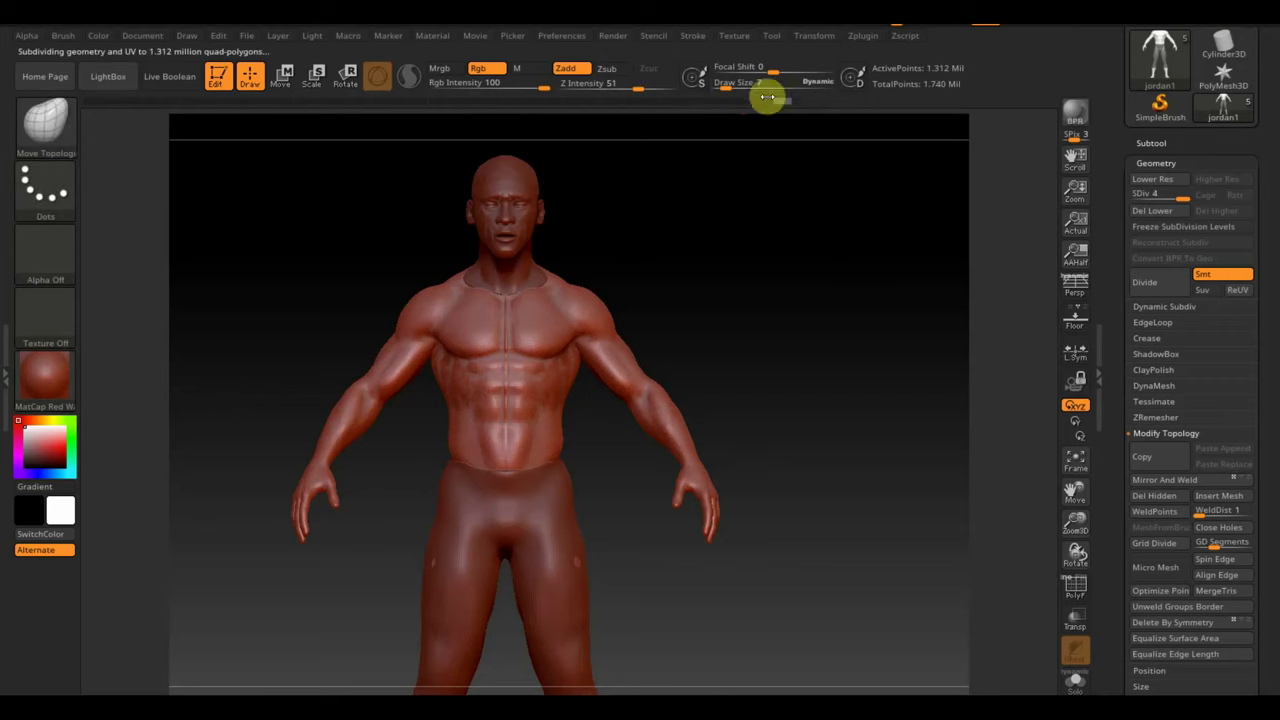
pyautogui.press('shift')
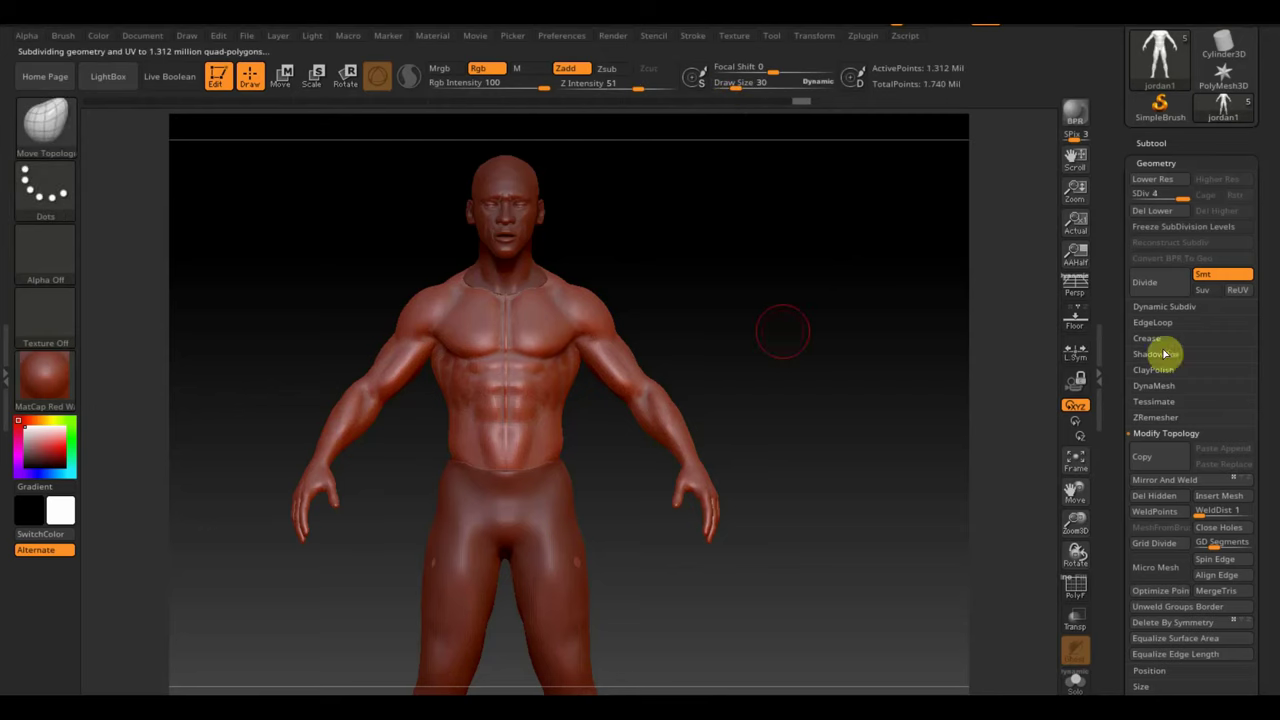
pyautogui.moveTo(1182, 198); pyautogui.dragTo(1110, 199)
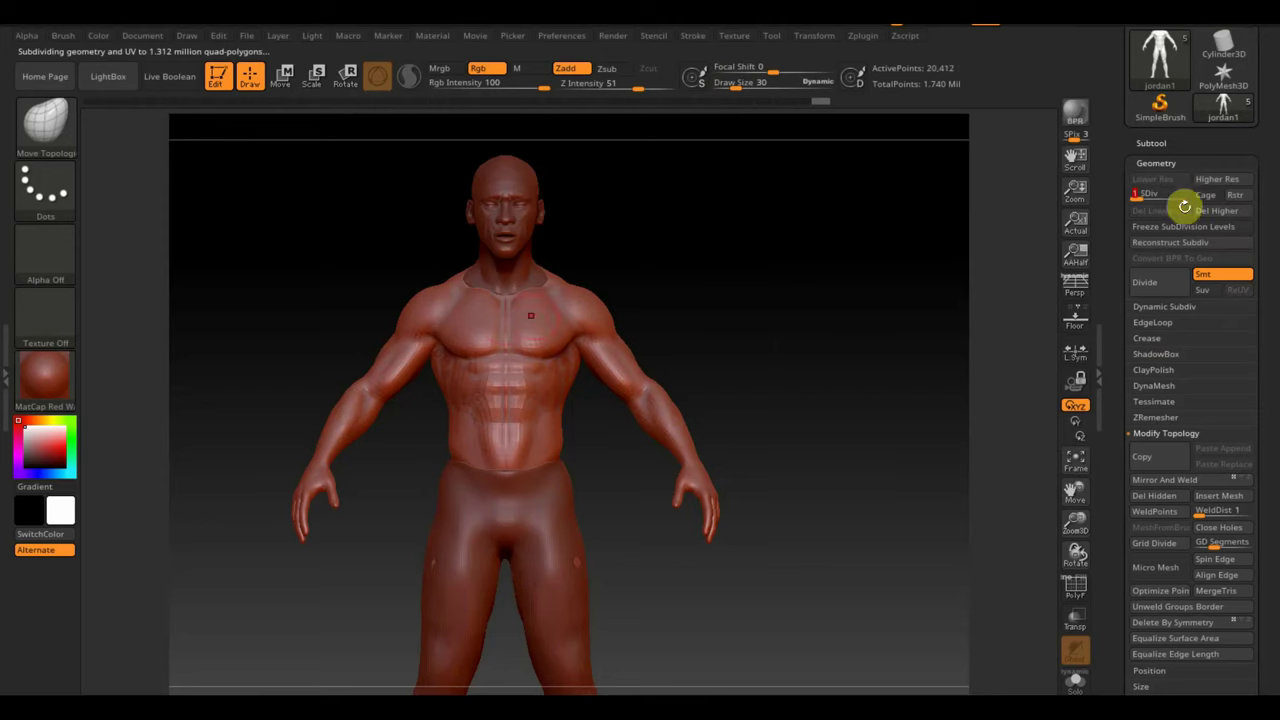
# - Smooth the chest and the fingers of the near hand on the low-resolution body
pyautogui.keyDown('shift'); pyautogui.moveTo(506, 314); pyautogui.dragTo(508, 326); pyautogui.keyUp('shift')
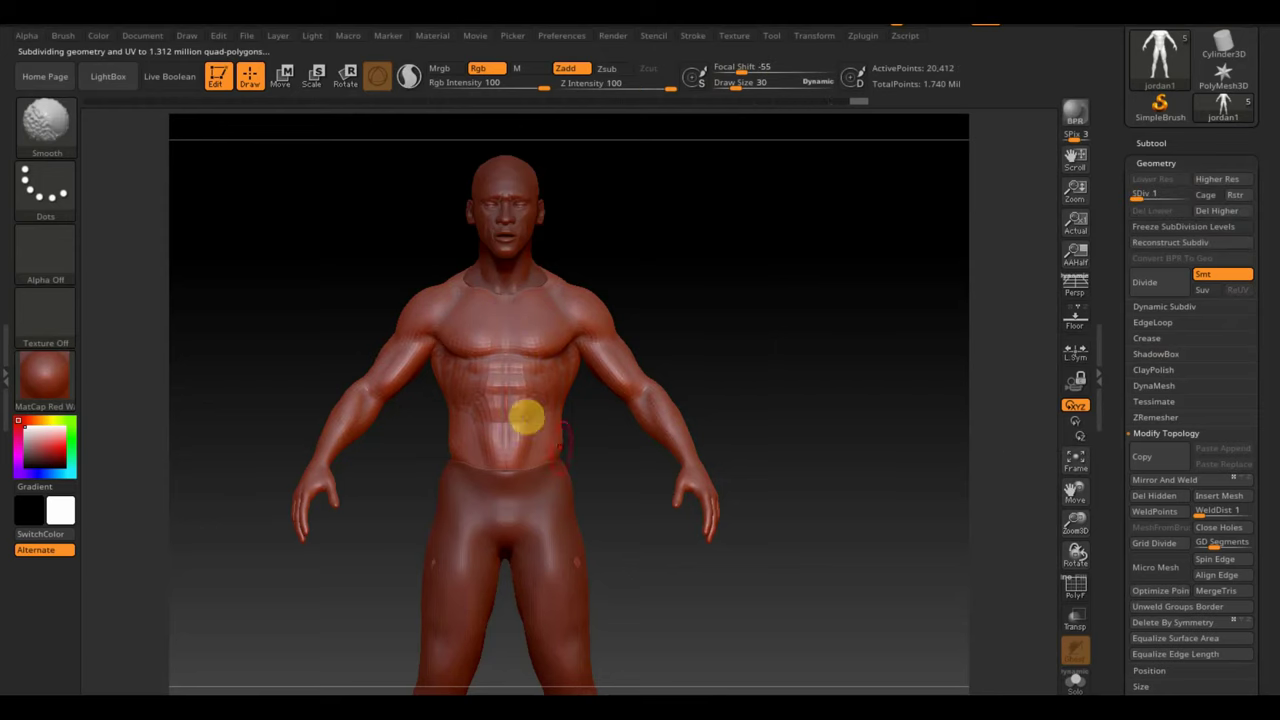
pyautogui.moveTo(773, 387)
pyautogui.mouseDown()
pyautogui.moveTo(858, 405)
pyautogui.moveTo(771, 451)
pyautogui.moveTo(741, 532)
pyautogui.moveTo(806, 527)
pyautogui.moveTo(757, 508)
pyautogui.mouseUp()
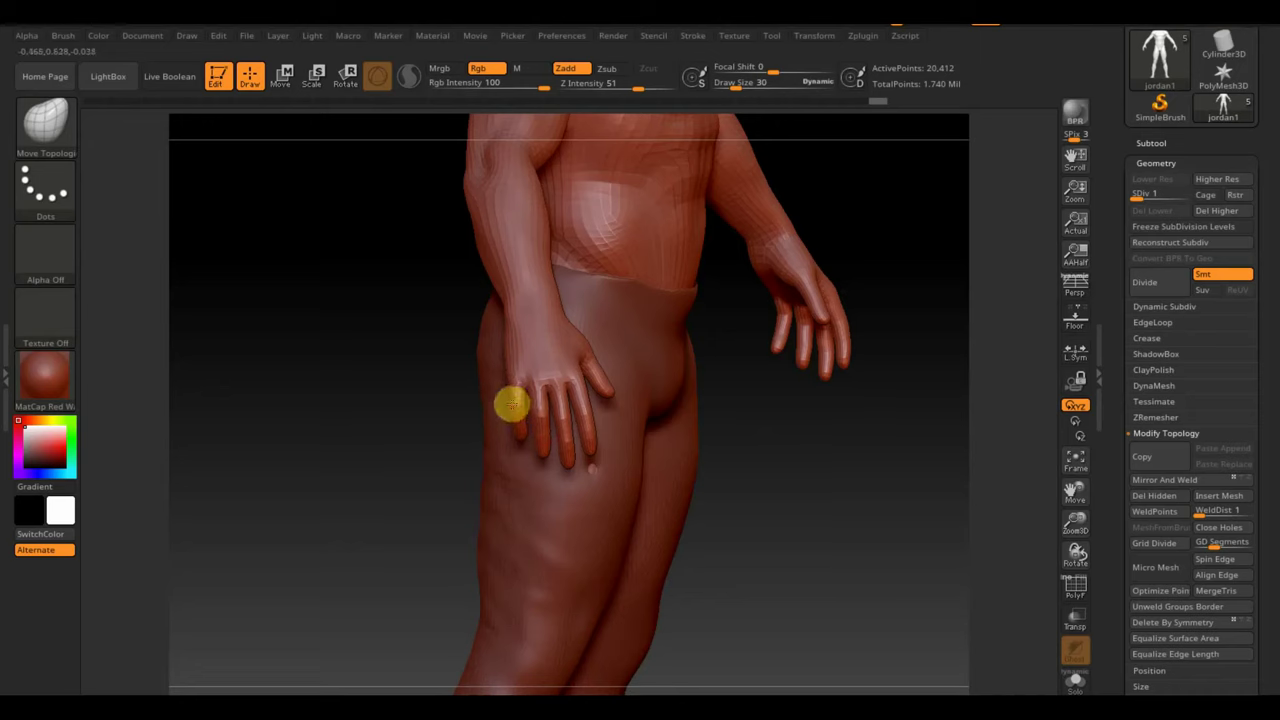
pyautogui.moveTo(511, 404); pyautogui.dragTo(581, 402)
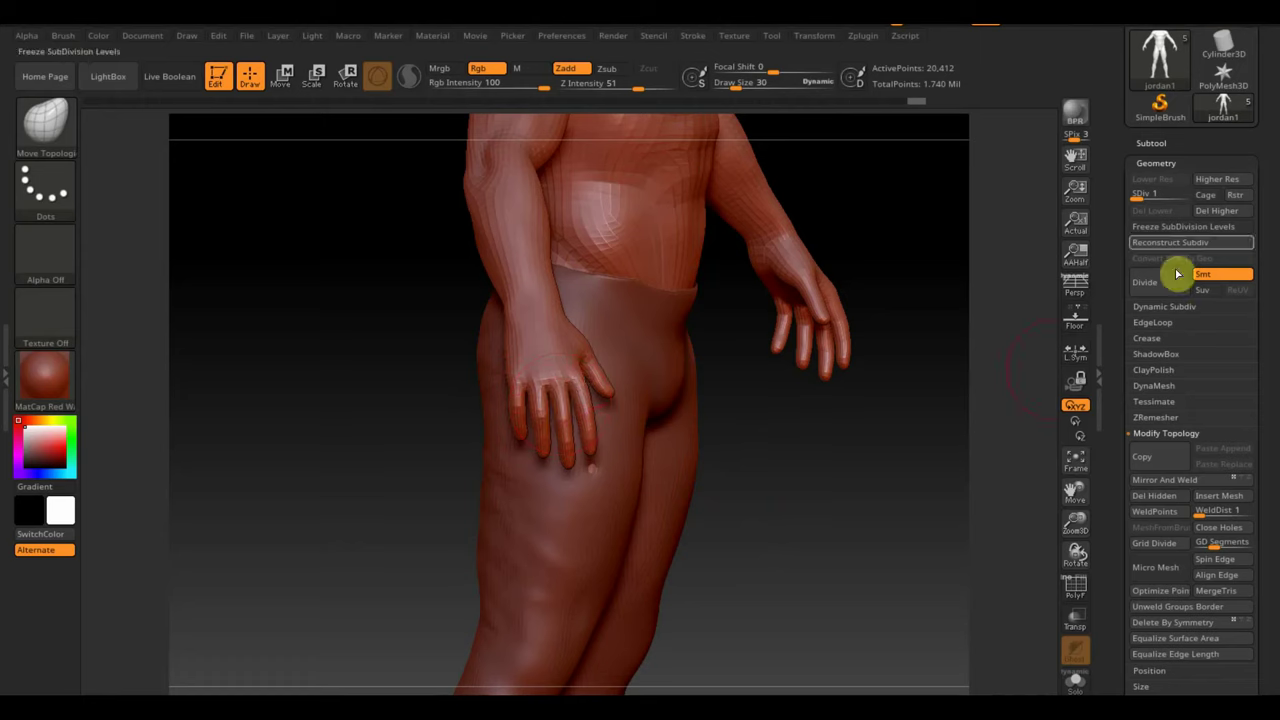
pyautogui.click(1142, 195)
# - Set the body to SDiv 4, delete lower levels, and DynaMesh it at resolution 2296
pyautogui.moveTo(1142, 195); pyautogui.dragTo(1185, 196)
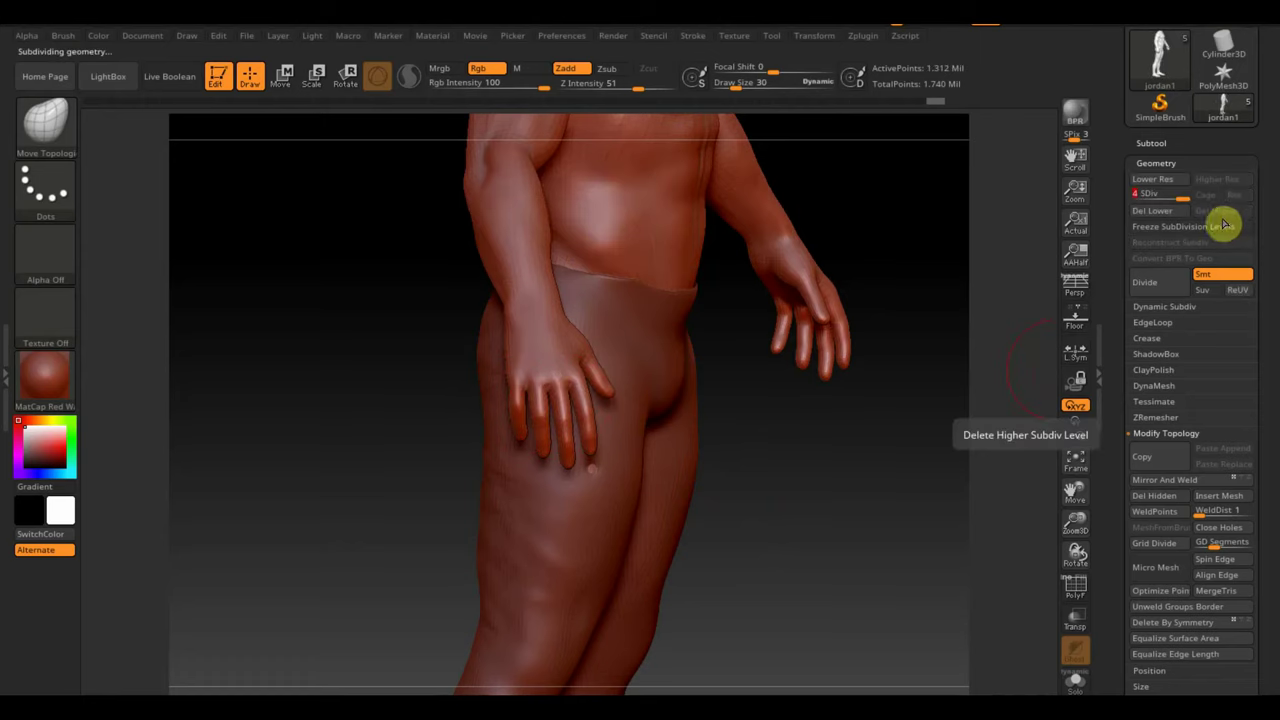
pyautogui.click(1171, 210)
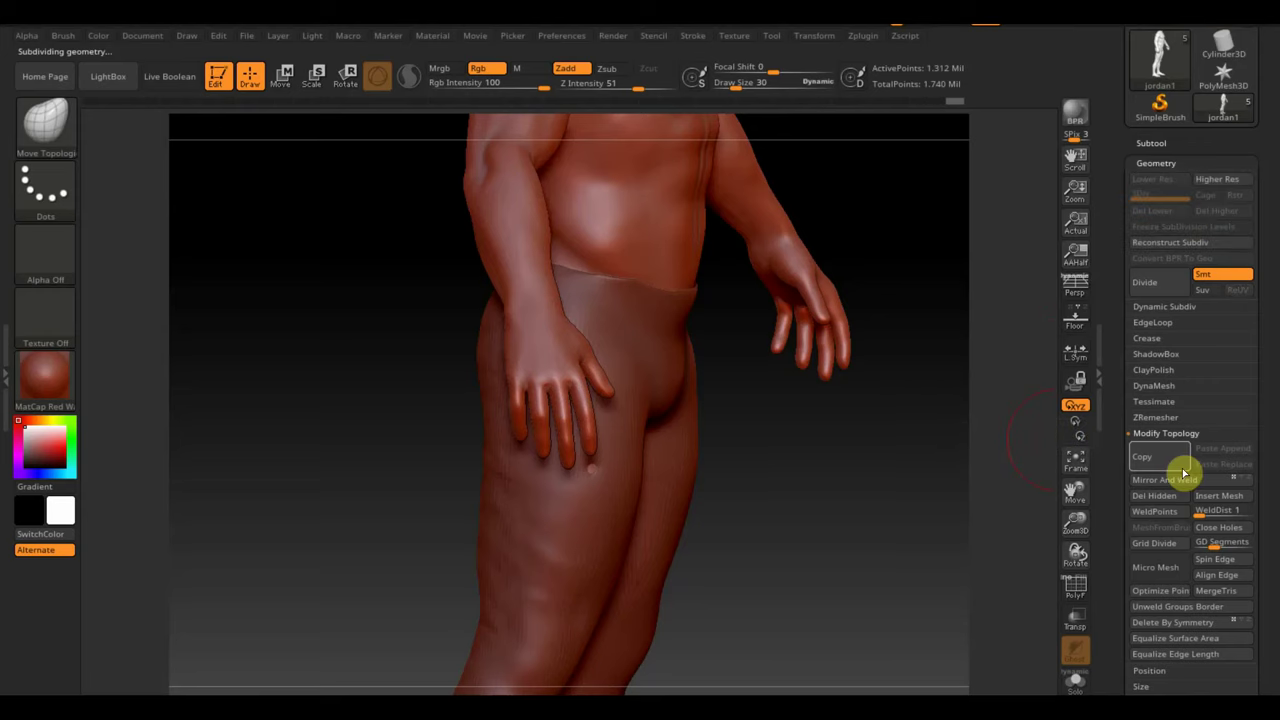
pyautogui.click(1153, 385)
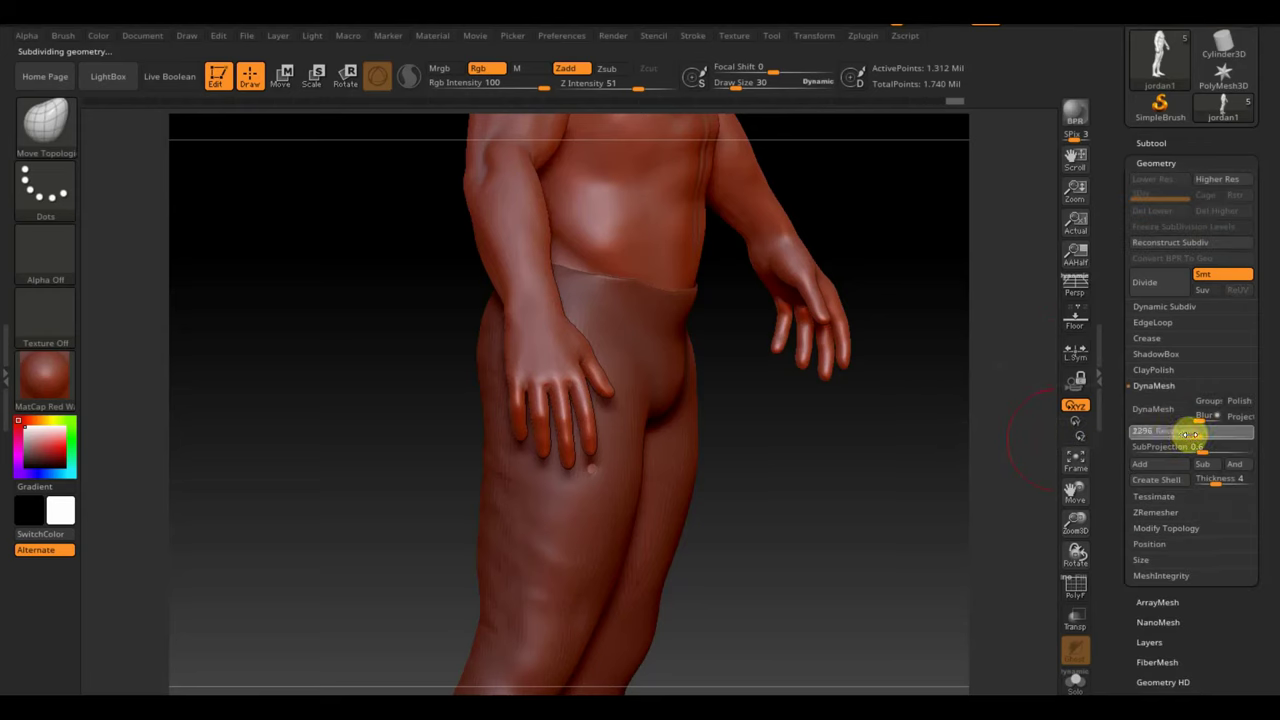
pyautogui.click(1150, 410)
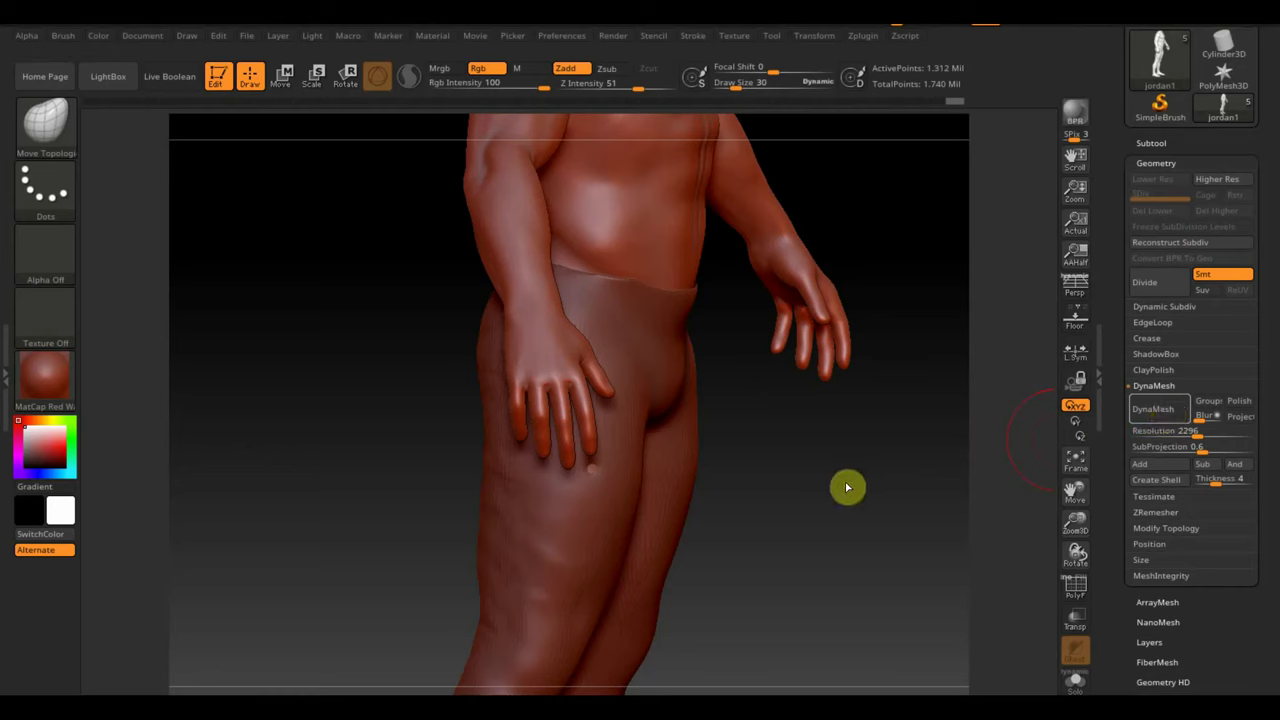
pyautogui.moveTo(842, 477)
pyautogui.mouseDown()
pyautogui.moveTo(882, 416)
pyautogui.moveTo(851, 394)
pyautogui.moveTo(831, 406)
pyautogui.moveTo(844, 476)
pyautogui.moveTo(612, 422)
pyautogui.mouseUp()
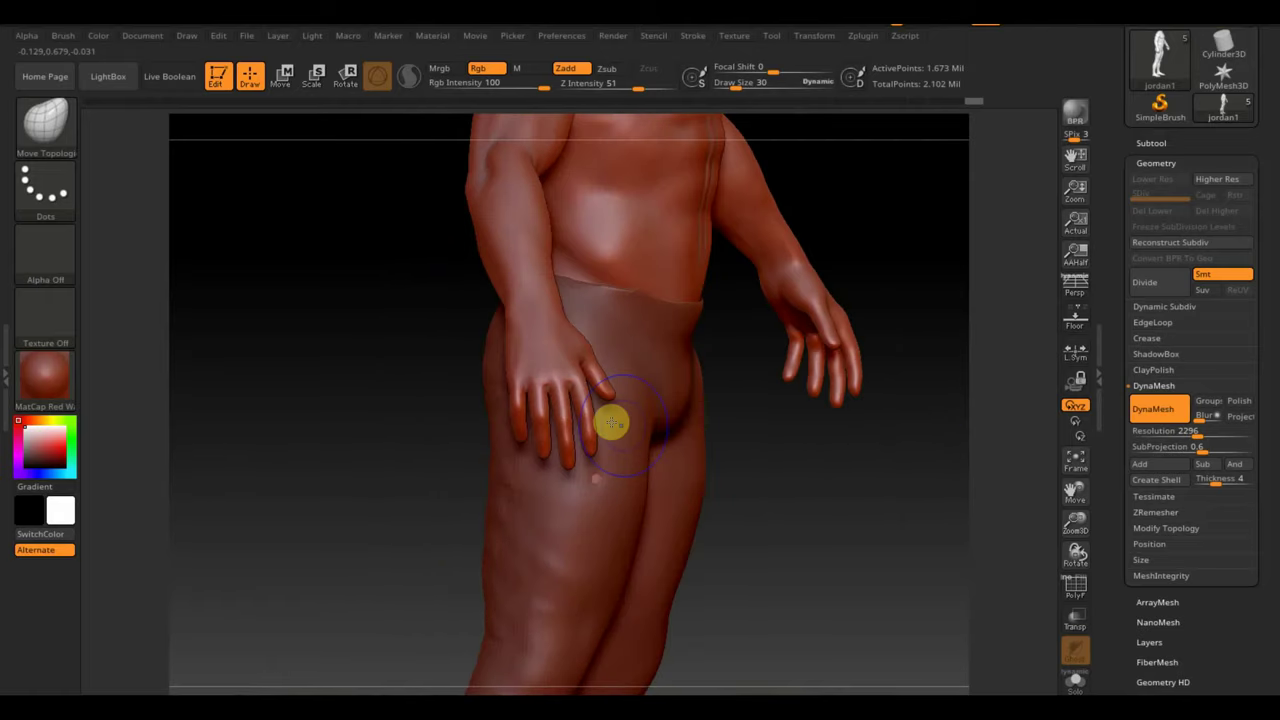
pyautogui.press('shift')
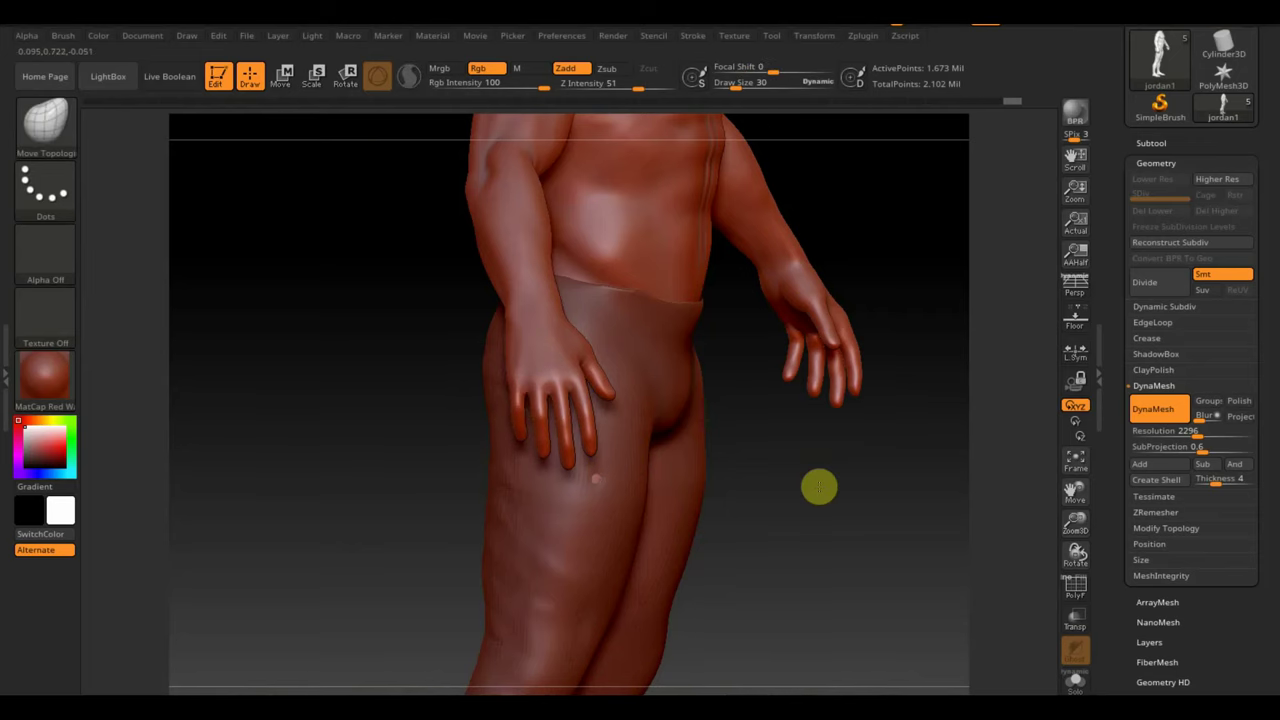
pyautogui.moveTo(817, 486); pyautogui.dragTo(937, 481)
pyautogui.click(1188, 530)
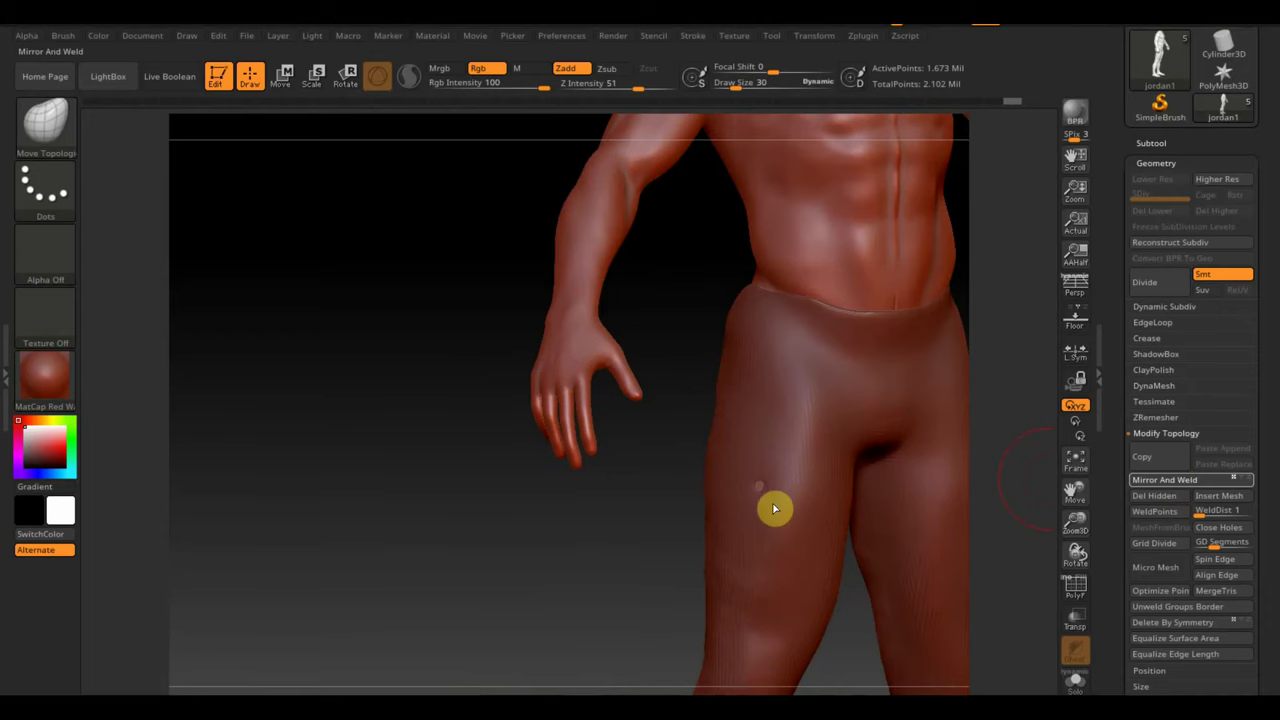
pyautogui.moveTo(643, 554)
pyautogui.mouseDown()
pyautogui.moveTo(213, 636)
pyautogui.moveTo(474, 586)
pyautogui.moveTo(806, 586)
pyautogui.moveTo(738, 567)
pyautogui.mouseUp()
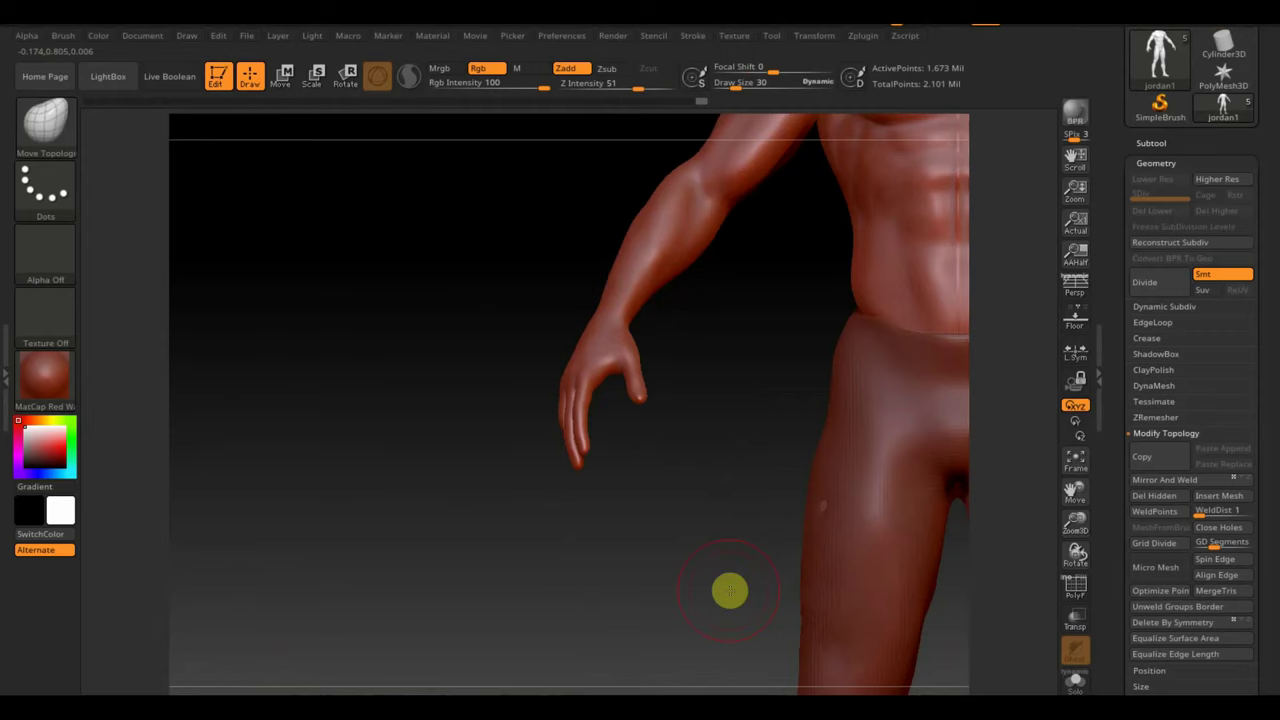
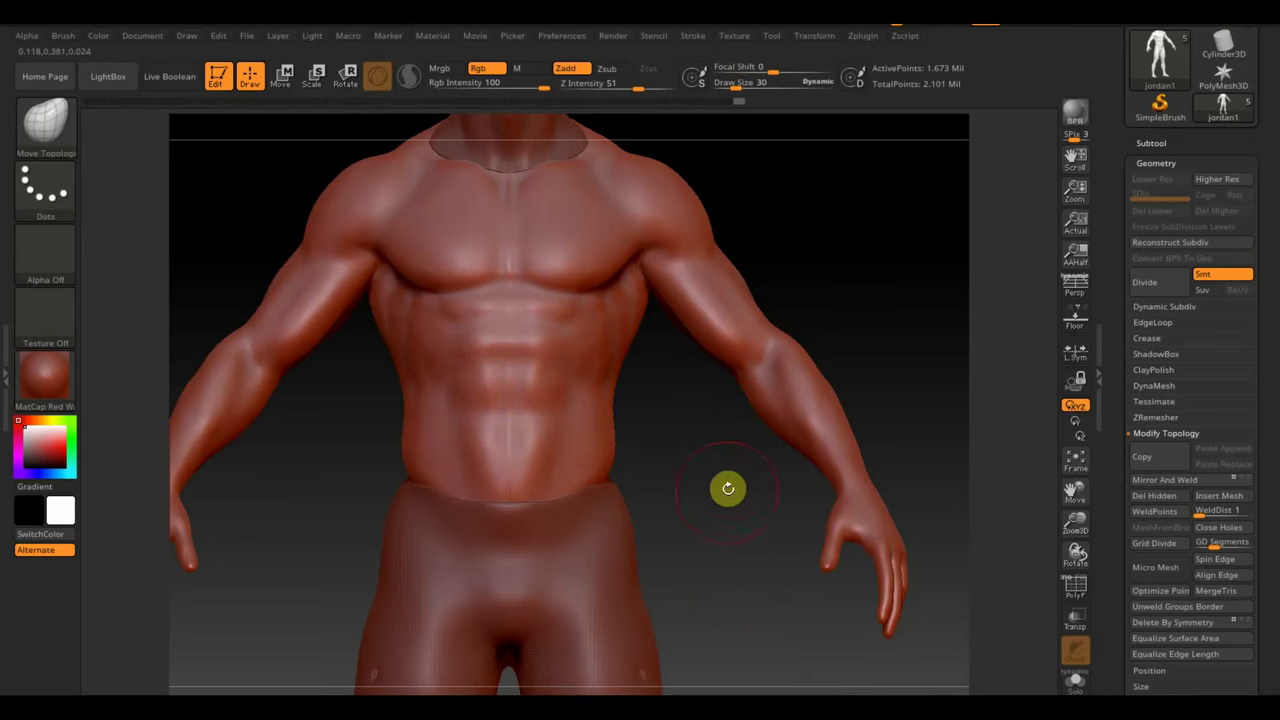
# - Make the Extract2 pants subtool active and bring up the brush library
pyautogui.moveTo(703, 375)
pyautogui.mouseDown()
pyautogui.moveTo(758, 607)
pyautogui.moveTo(751, 527)
pyautogui.mouseUp()
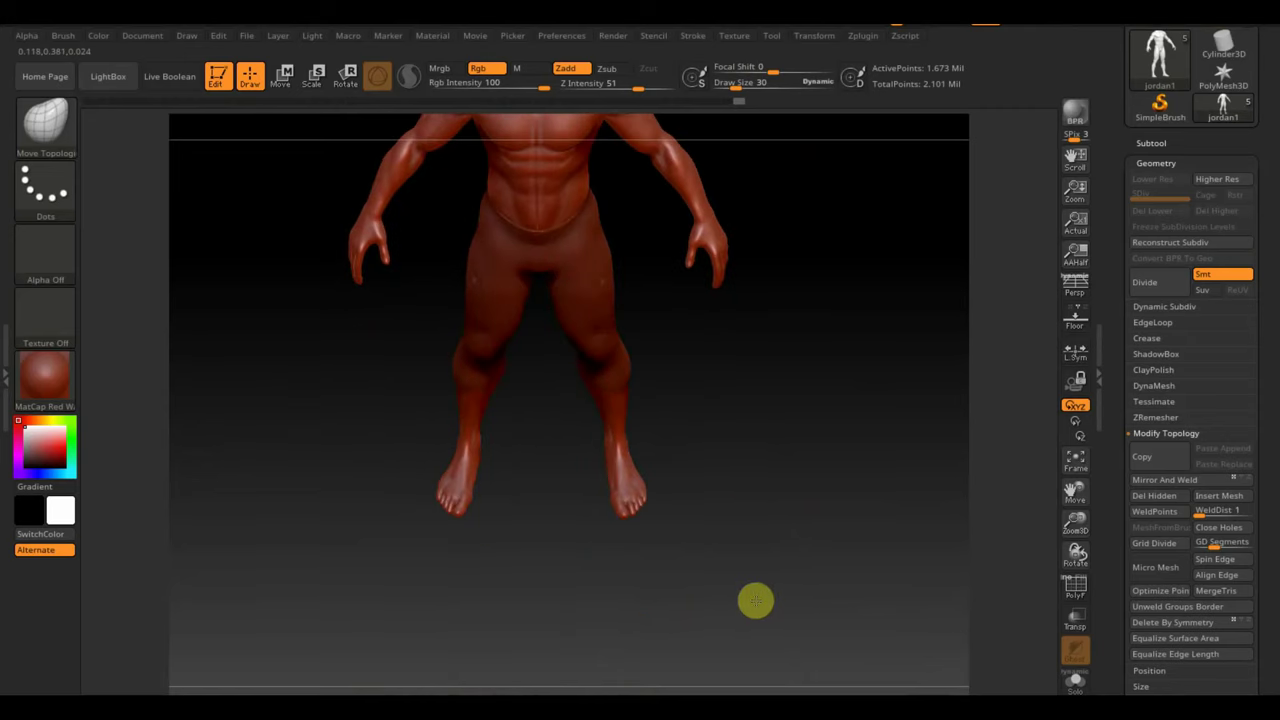
pyautogui.moveTo(706, 434)
pyautogui.mouseDown()
pyautogui.moveTo(716, 536)
pyautogui.moveTo(665, 490)
pyautogui.mouseUp()
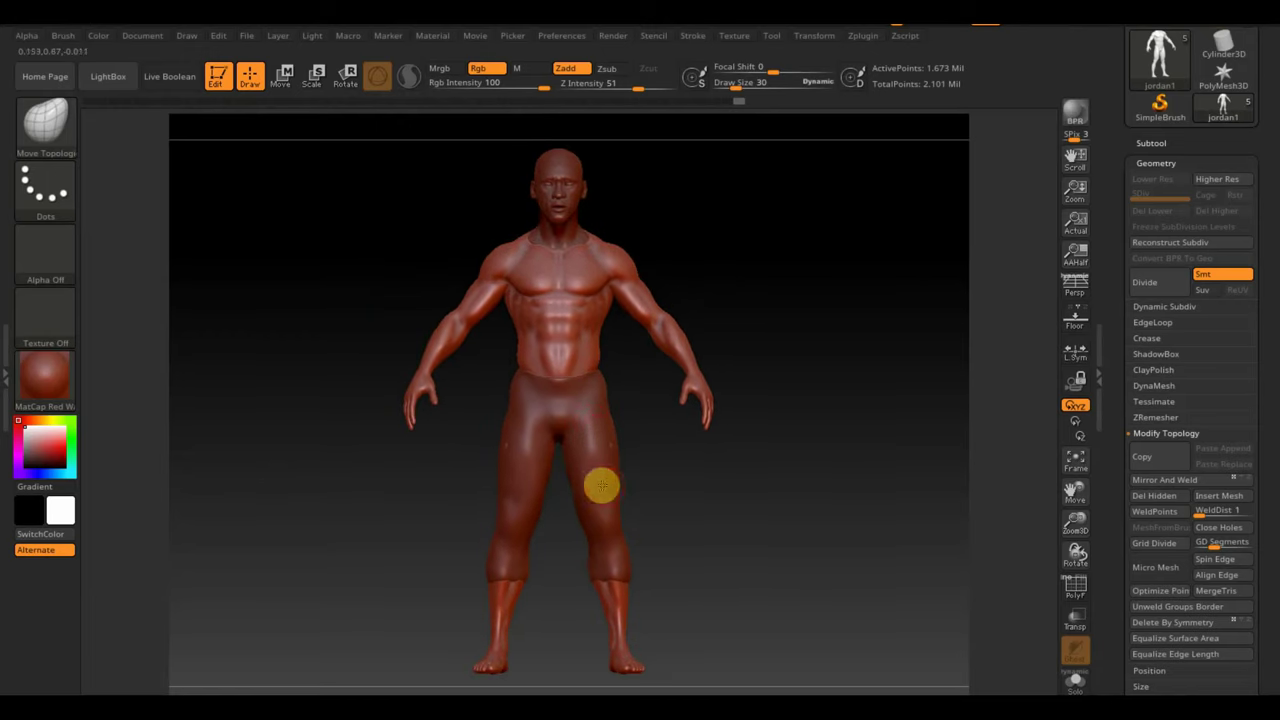
pyautogui.click(1151, 143)
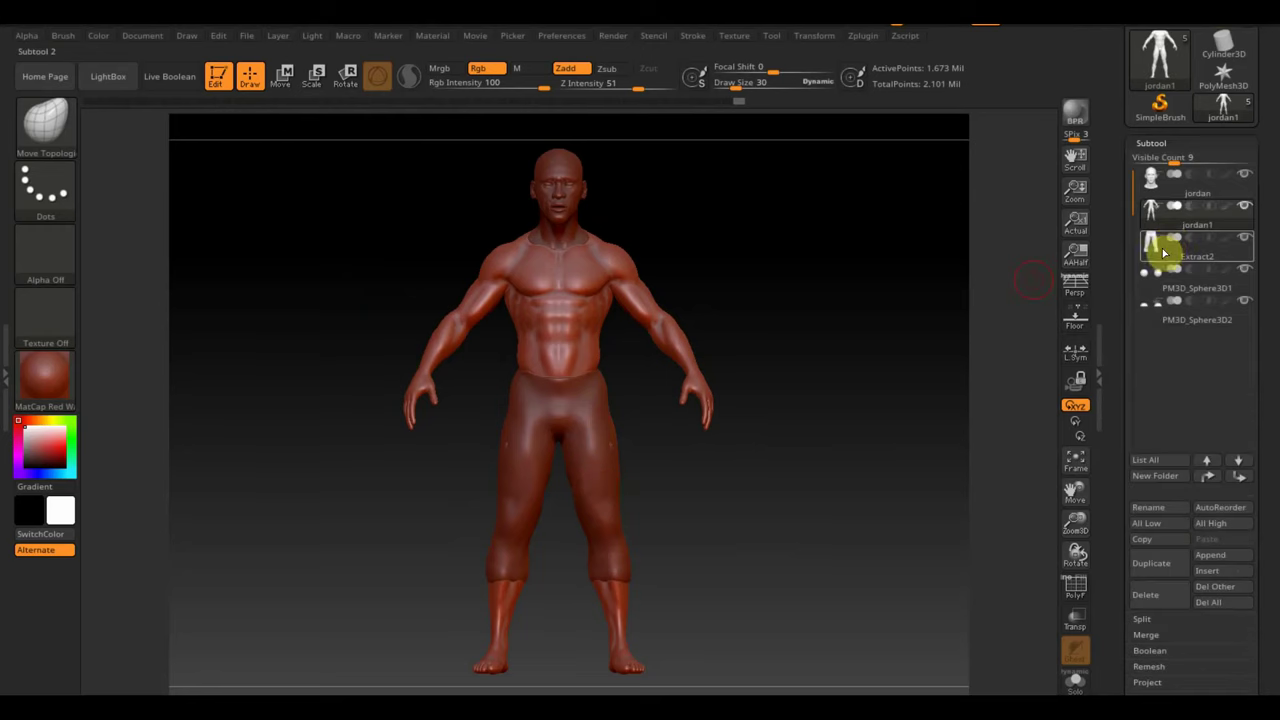
pyautogui.click(1152, 242)
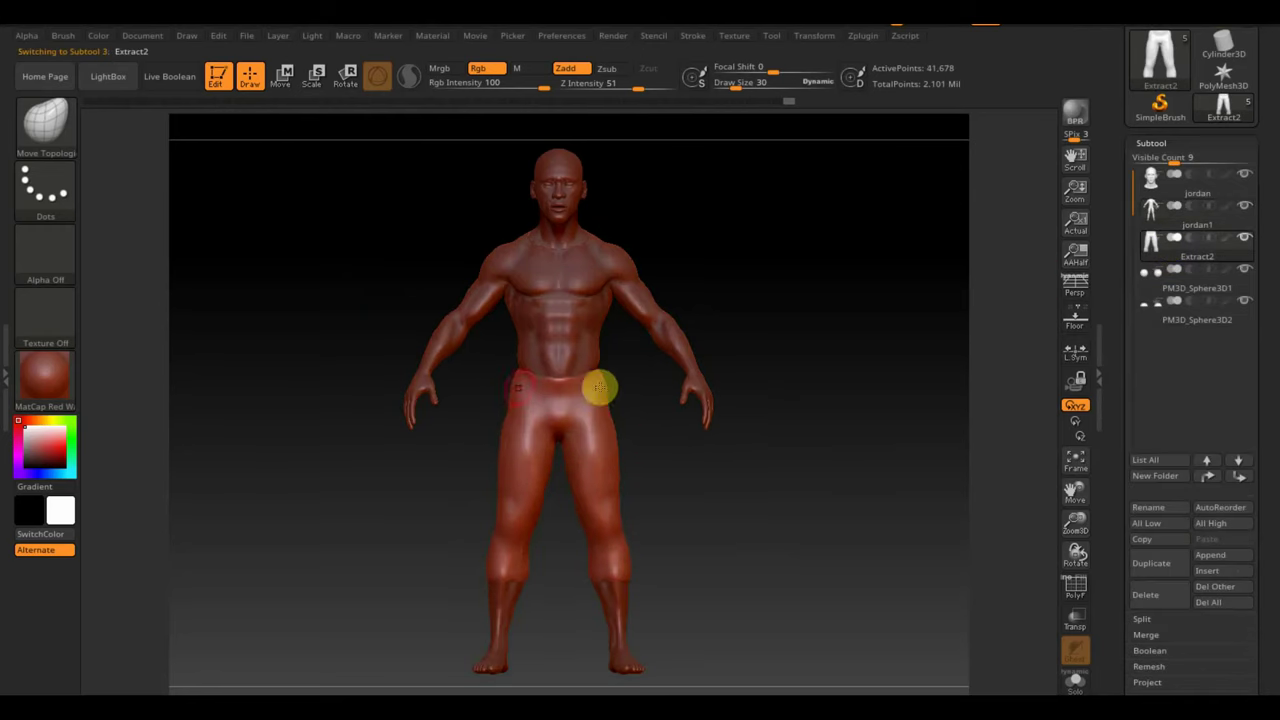
pyautogui.click(66, 138)
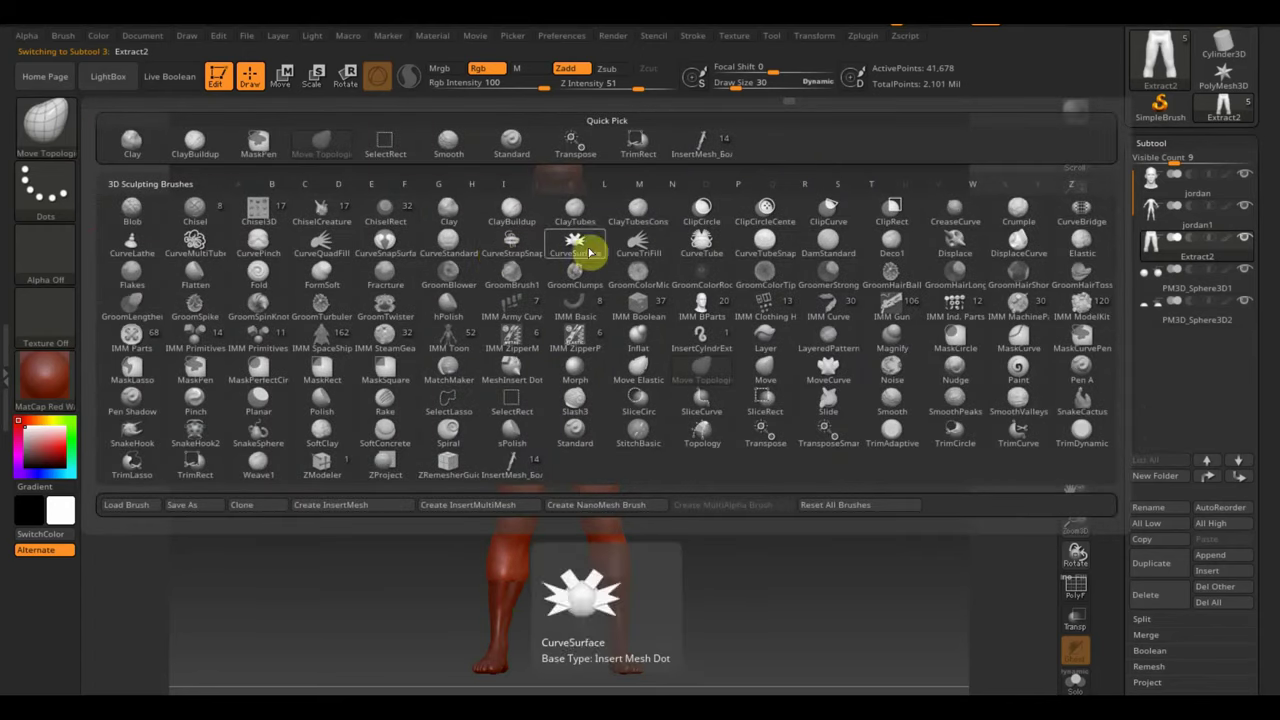
# - Draw a CurveTube across the front of the waistband with Draw Size 5
pyautogui.click(703, 245)
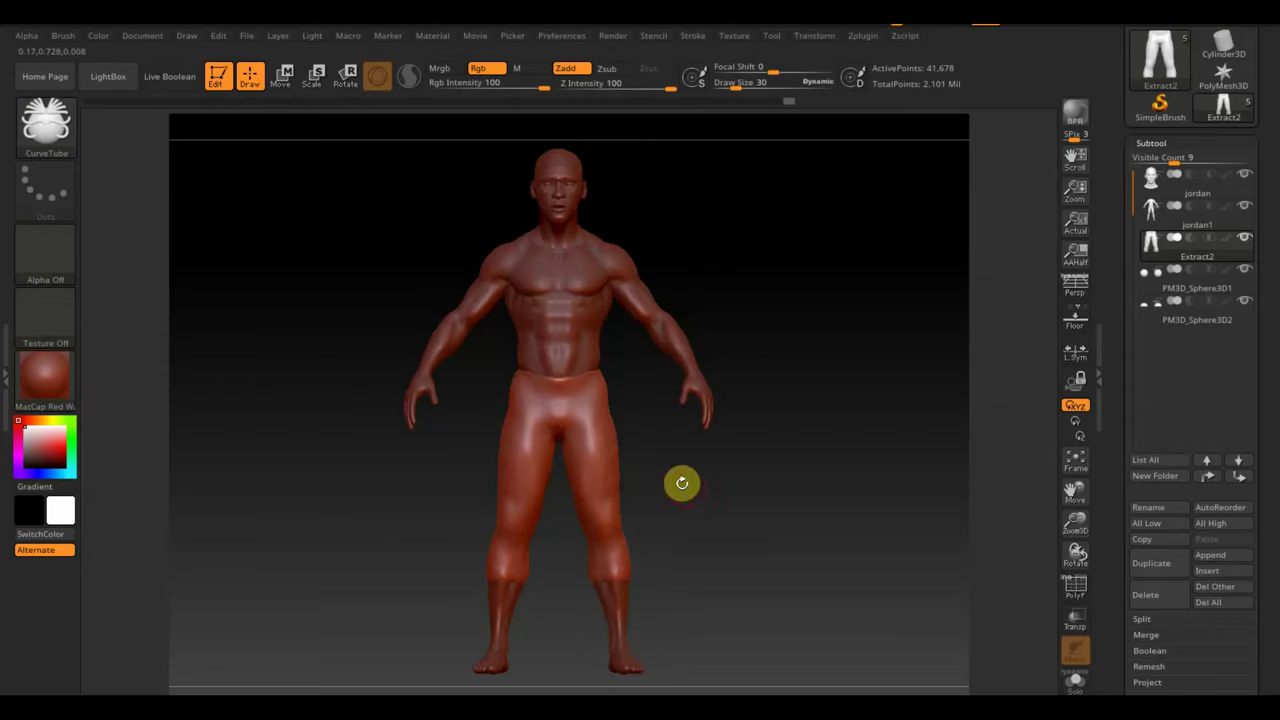
pyautogui.moveTo(688, 488)
pyautogui.mouseDown()
pyautogui.moveTo(691, 504)
pyautogui.moveTo(535, 325)
pyautogui.mouseUp()
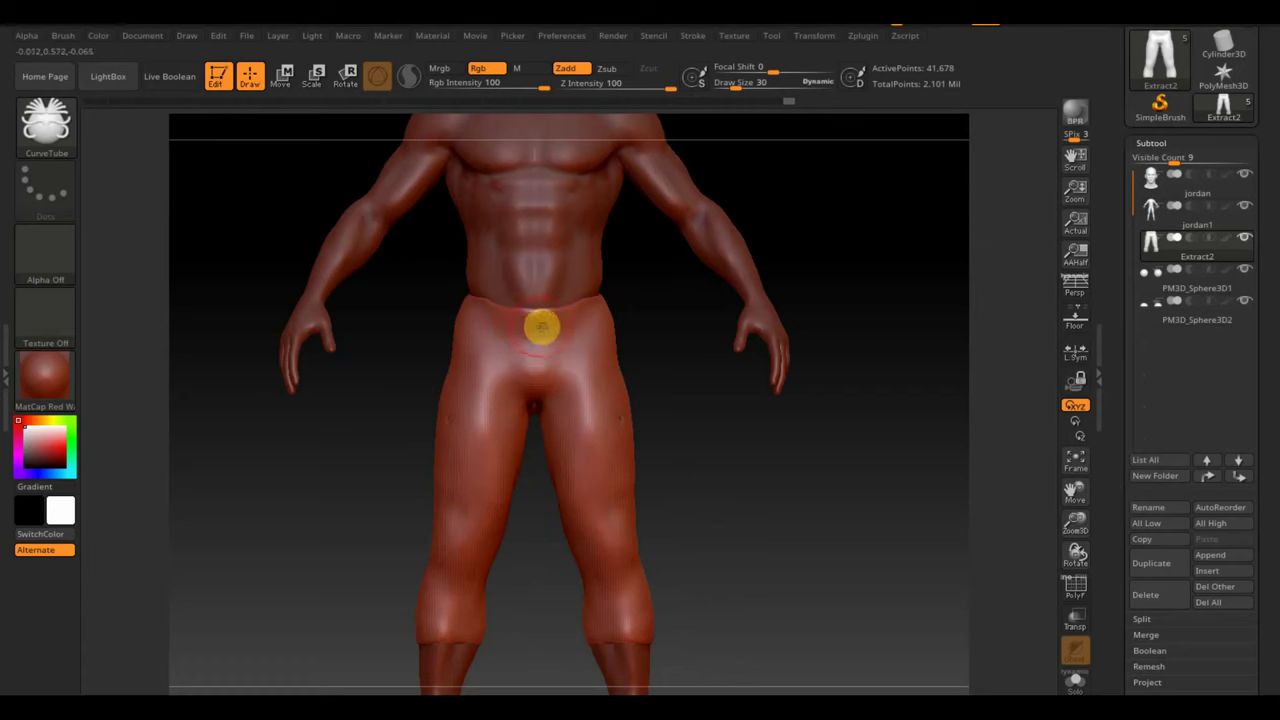
pyautogui.press('ctrl')
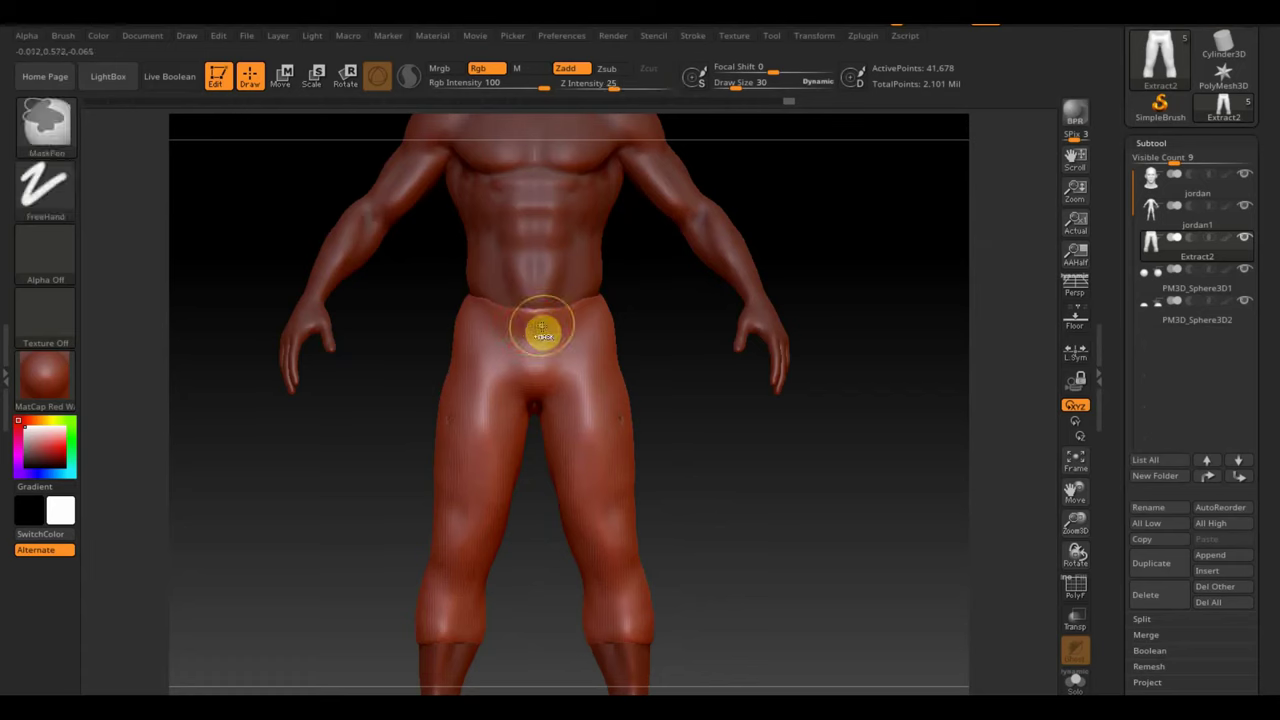
pyautogui.keyDown('ctrl'); pyautogui.click(541, 330); pyautogui.keyUp('ctrl')
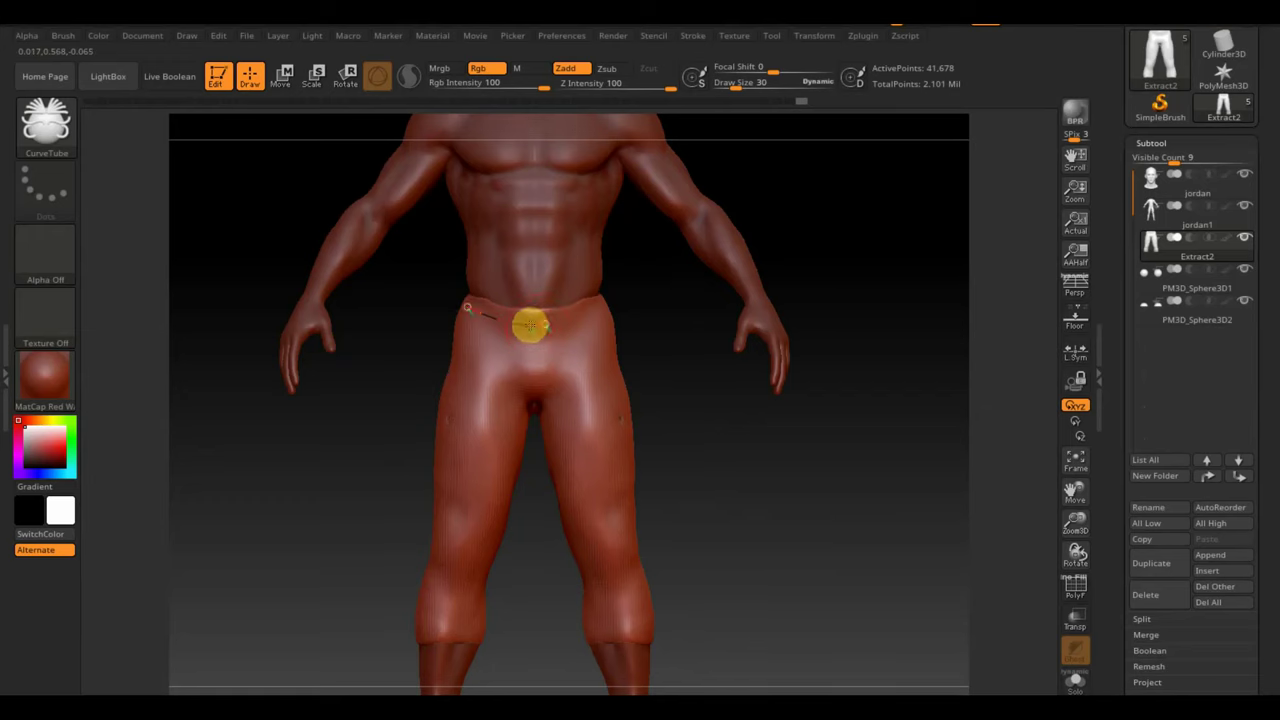
pyautogui.moveTo(530, 325); pyautogui.dragTo(545, 326)
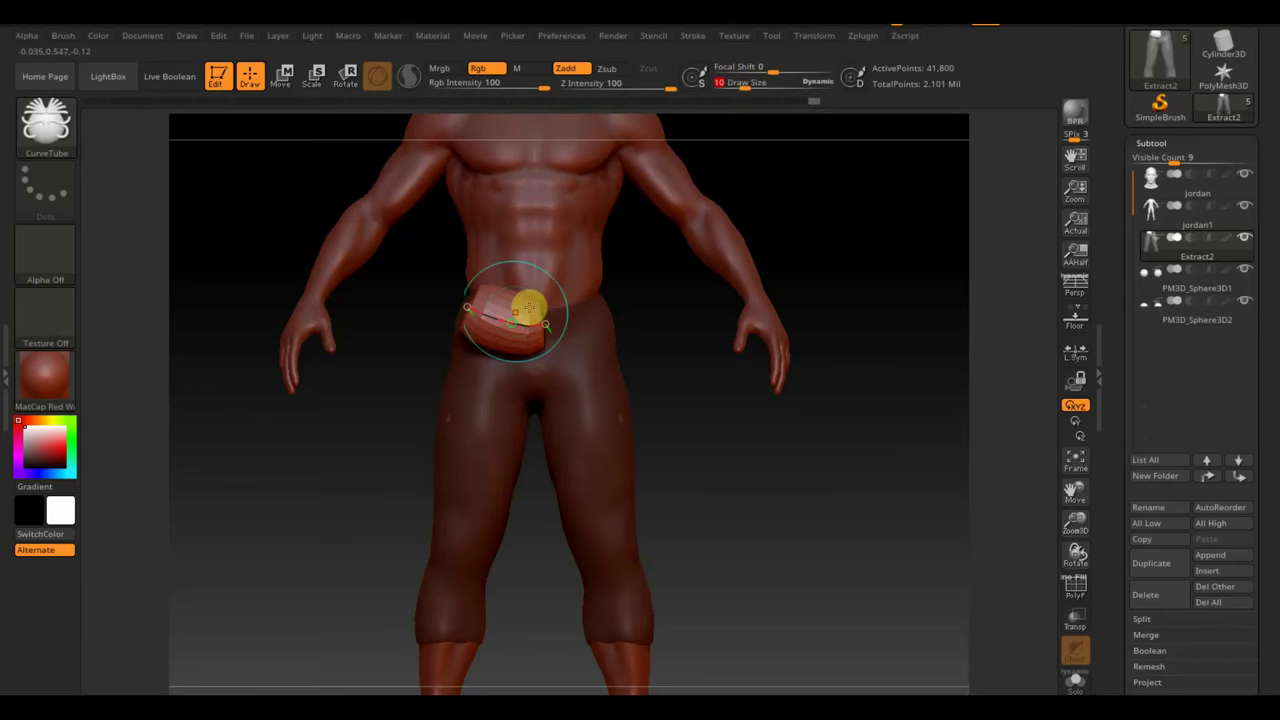
pyautogui.moveTo(734, 82); pyautogui.dragTo(714, 84)
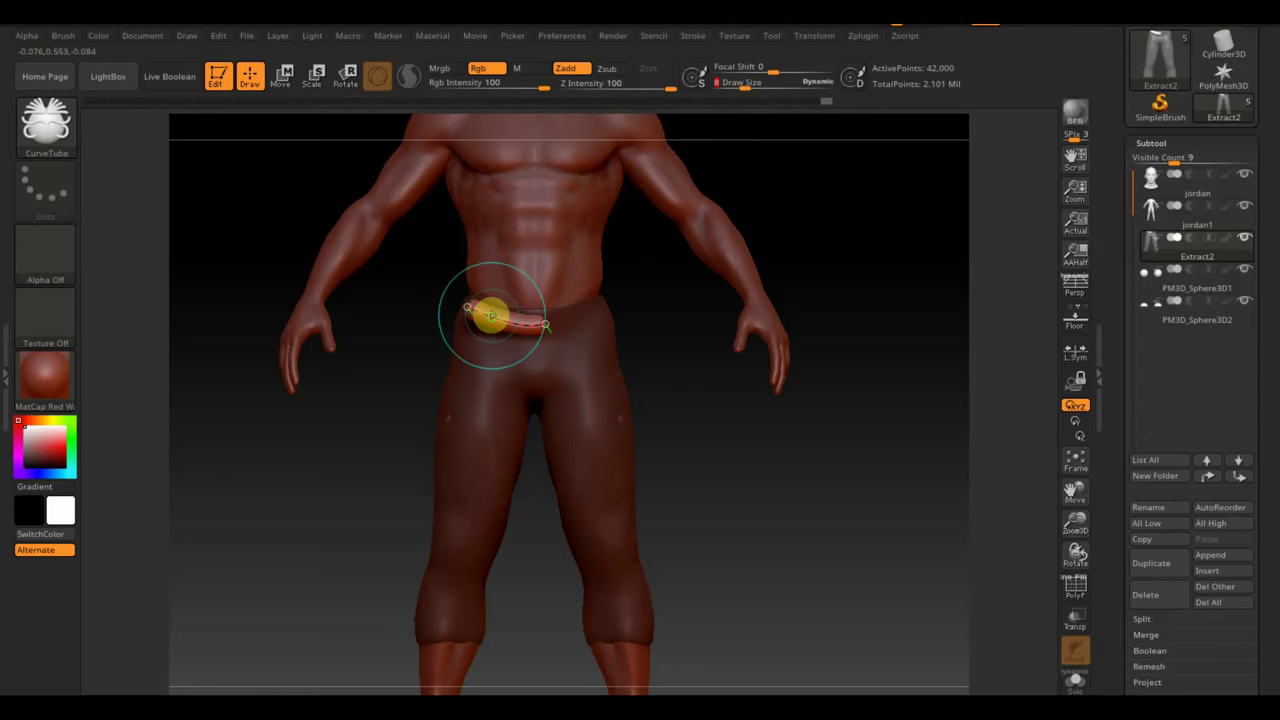
pyautogui.moveTo(731, 86); pyautogui.dragTo(722, 86)
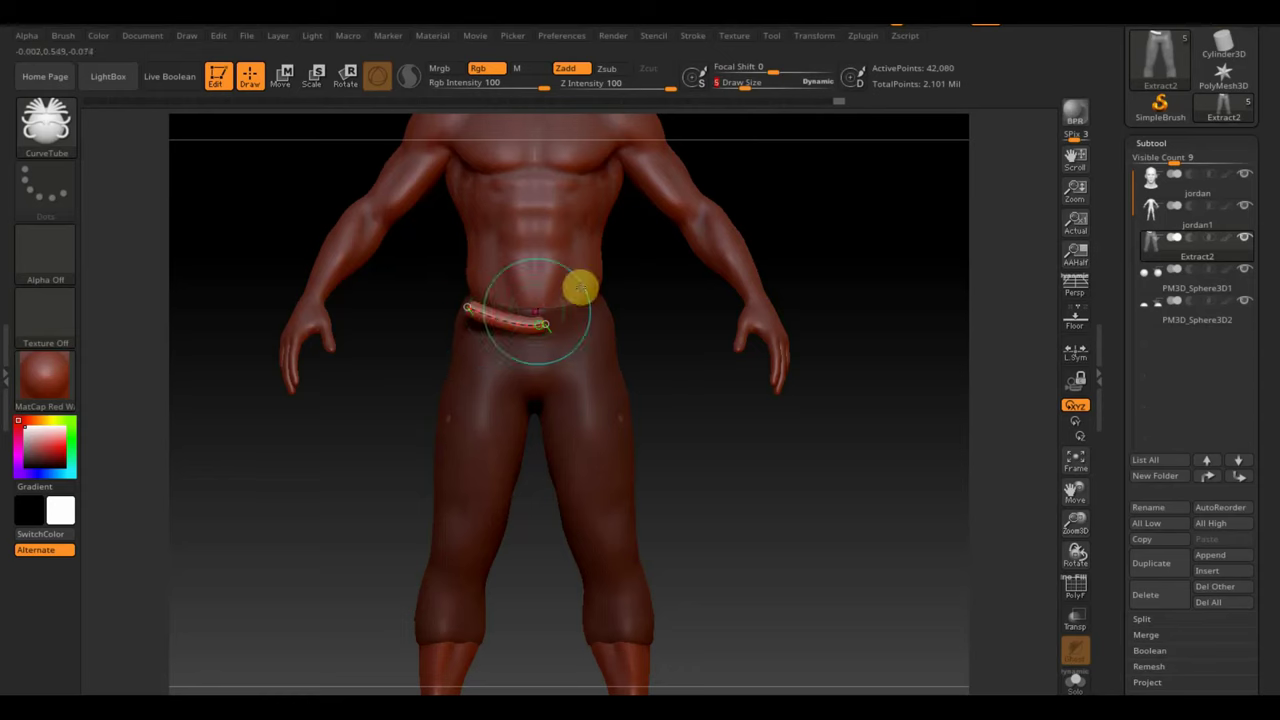
pyautogui.click(500, 316)
# - Extend and adjust the belt curve around the side and back of the hips
pyautogui.moveTo(720, 389)
pyautogui.mouseDown()
pyautogui.moveTo(752, 531)
pyautogui.moveTo(817, 443)
pyautogui.moveTo(794, 543)
pyautogui.mouseUp()
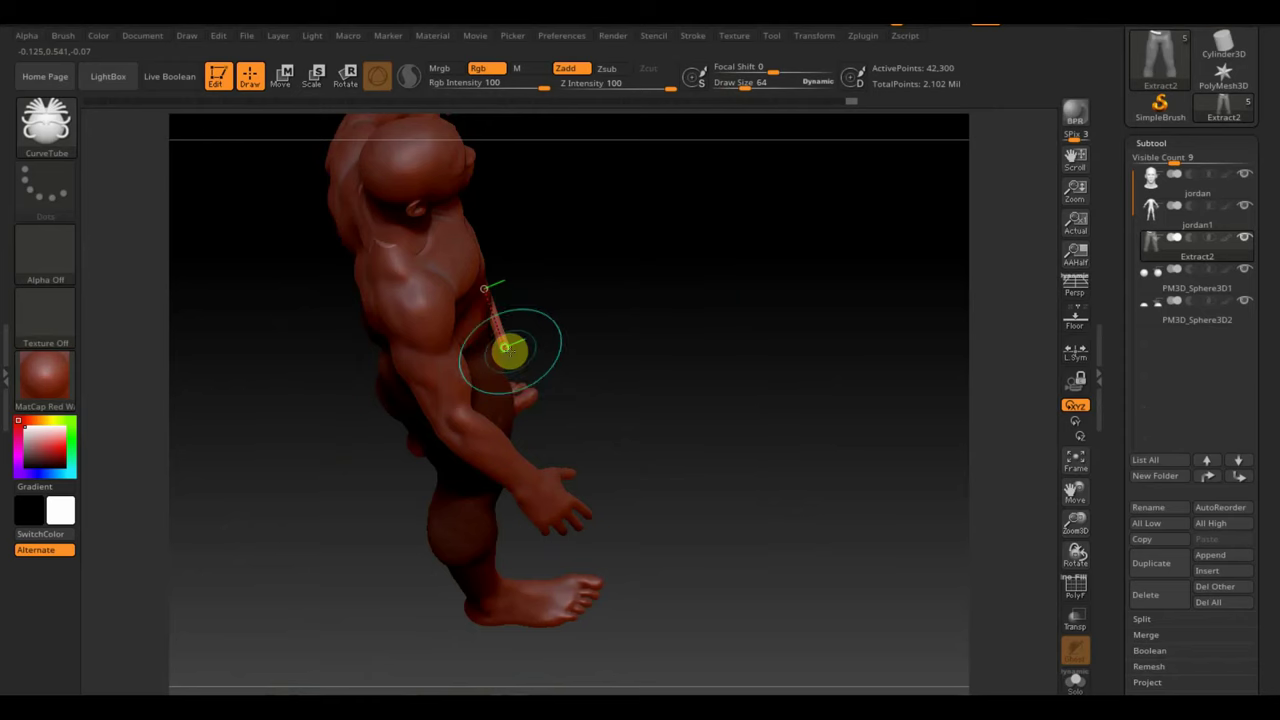
pyautogui.moveTo(508, 348); pyautogui.dragTo(490, 356)
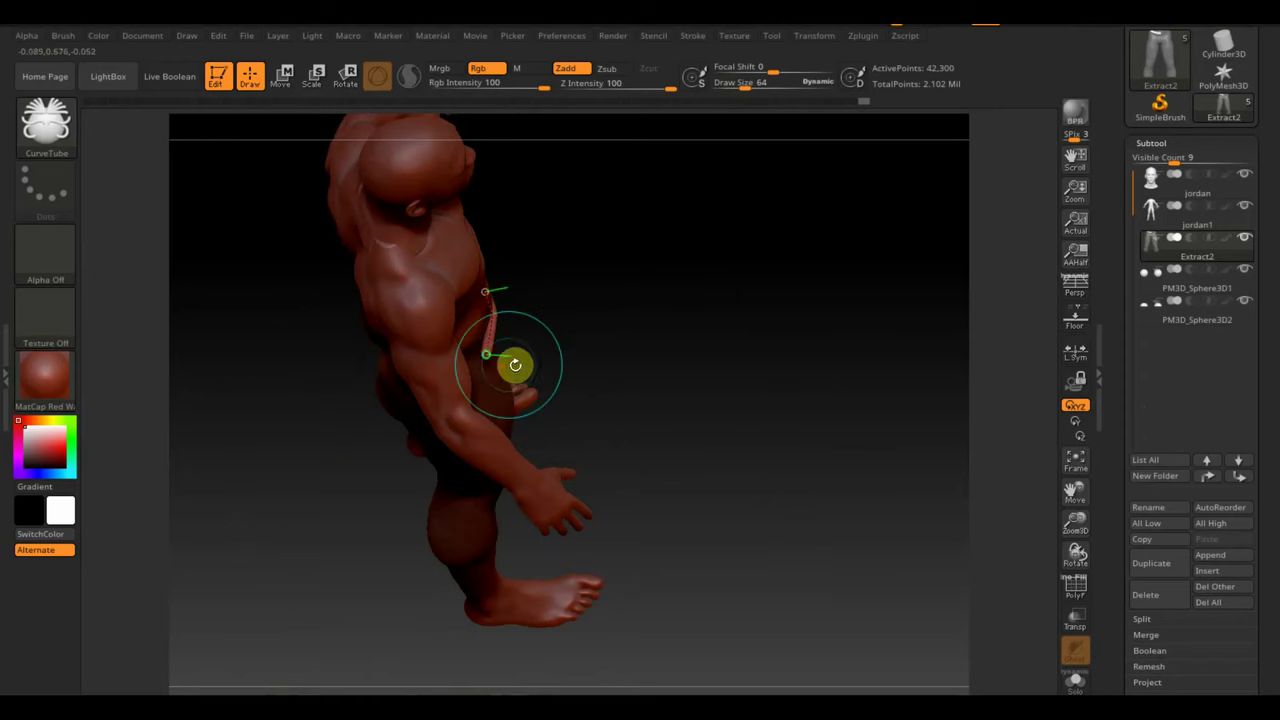
pyautogui.moveTo(672, 362)
pyautogui.mouseDown()
pyautogui.moveTo(614, 349)
pyautogui.moveTo(691, 331)
pyautogui.moveTo(704, 308)
pyautogui.mouseUp()
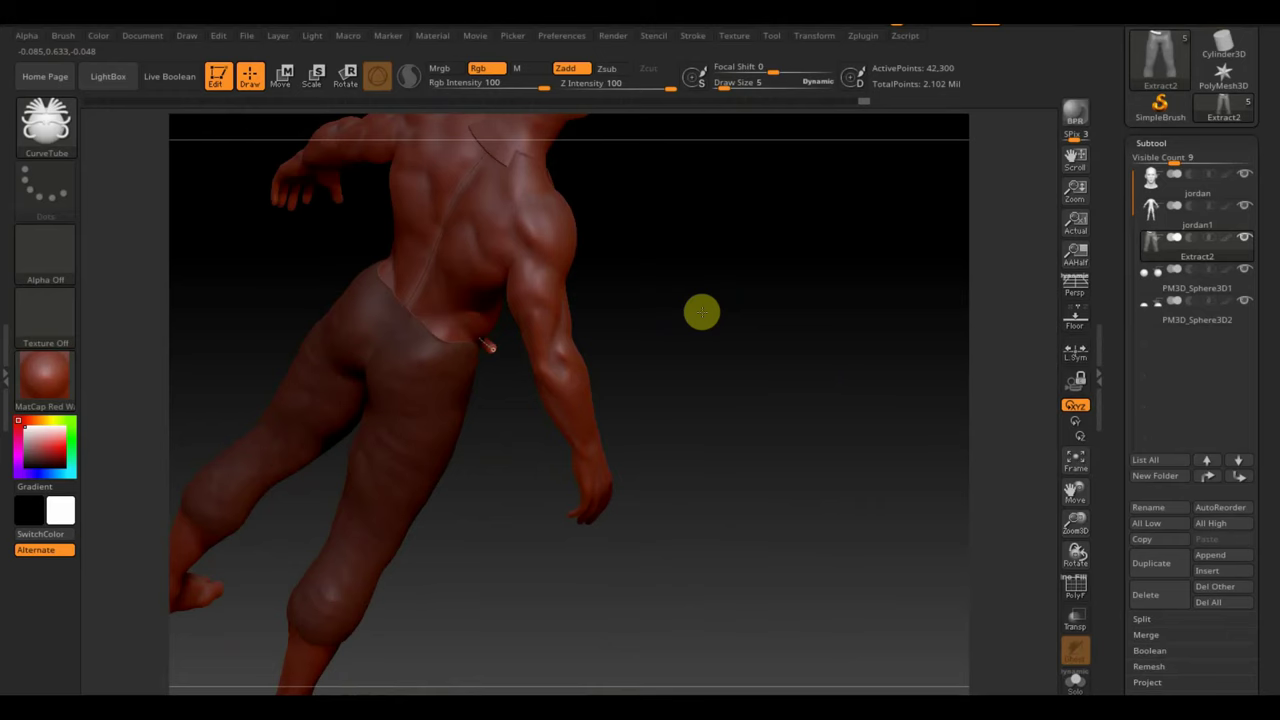
pyautogui.moveTo(702, 313); pyautogui.dragTo(477, 371)
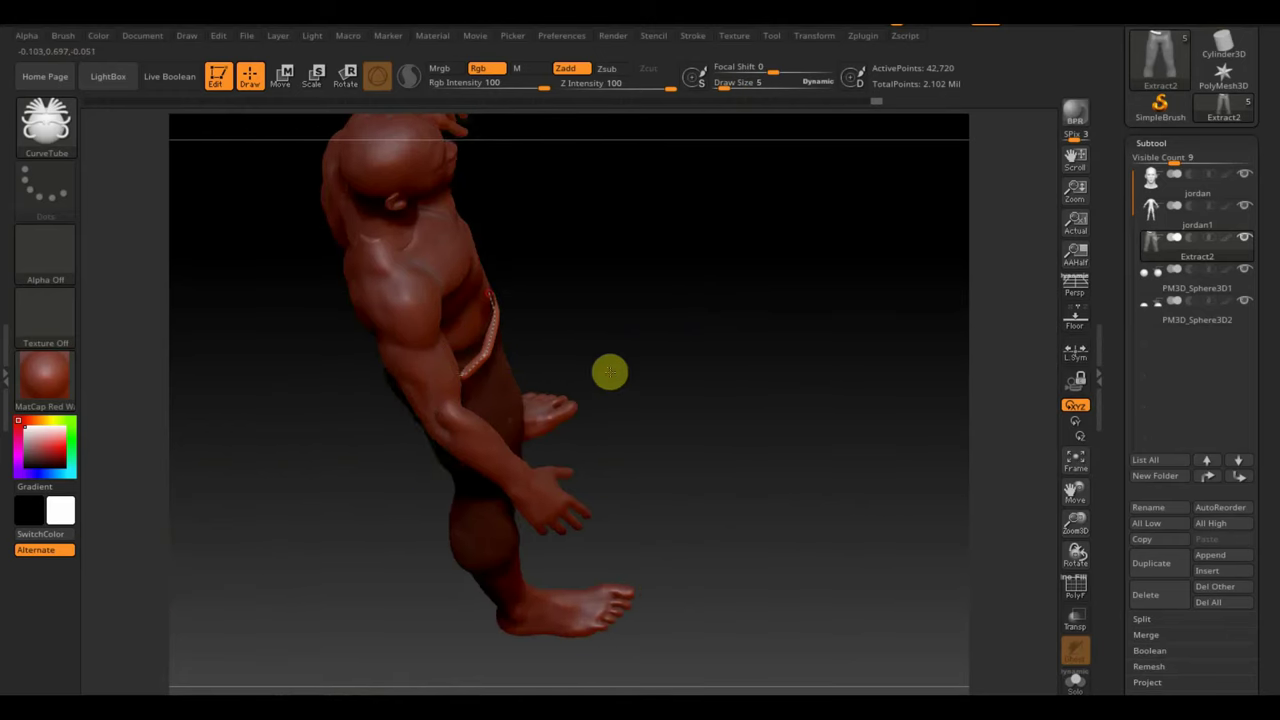
pyautogui.moveTo(608, 371); pyautogui.dragTo(655, 337)
pyautogui.moveTo(480, 469); pyautogui.dragTo(440, 367)
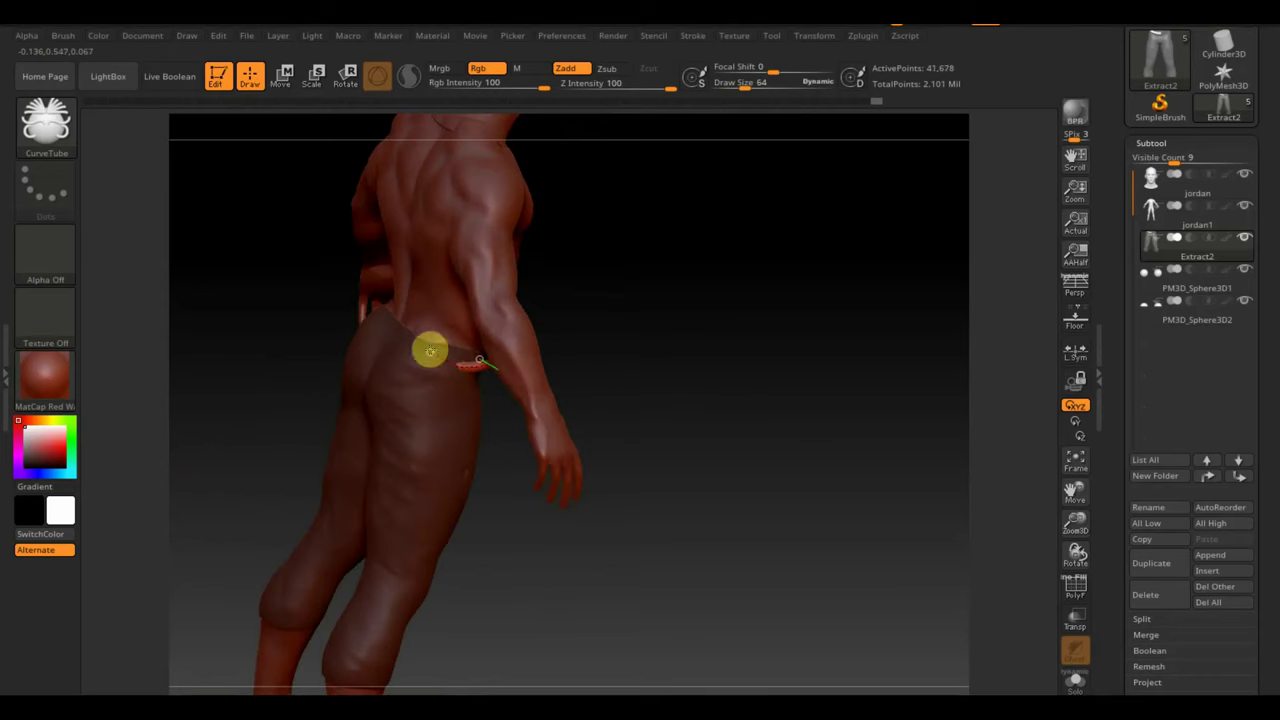
pyautogui.moveTo(693, 382)
pyautogui.mouseDown()
pyautogui.moveTo(523, 366)
pyautogui.moveTo(763, 371)
pyautogui.moveTo(797, 360)
pyautogui.moveTo(751, 369)
pyautogui.moveTo(763, 432)
pyautogui.moveTo(700, 420)
pyautogui.mouseUp()
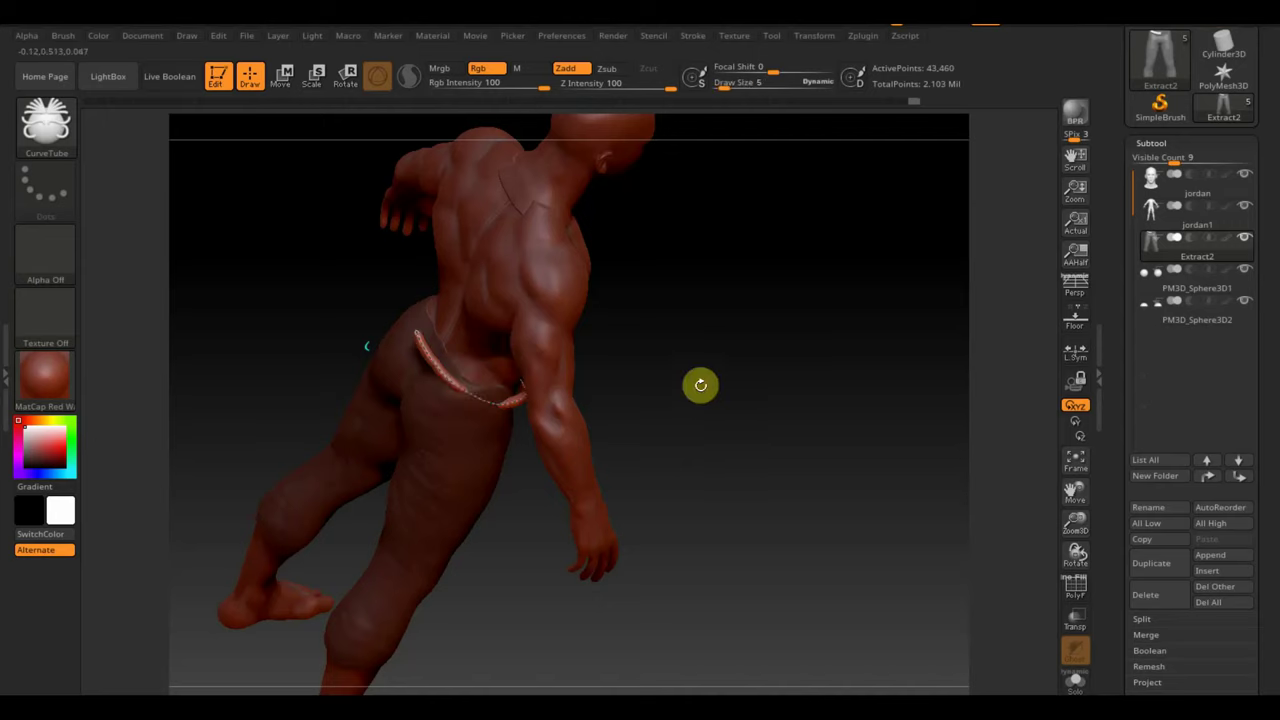
pyautogui.moveTo(749, 386)
pyautogui.mouseDown()
pyautogui.moveTo(700, 374)
pyautogui.moveTo(684, 334)
pyautogui.moveTo(775, 320)
pyautogui.mouseUp()
pyautogui.moveTo(452, 363); pyautogui.dragTo(404, 353)
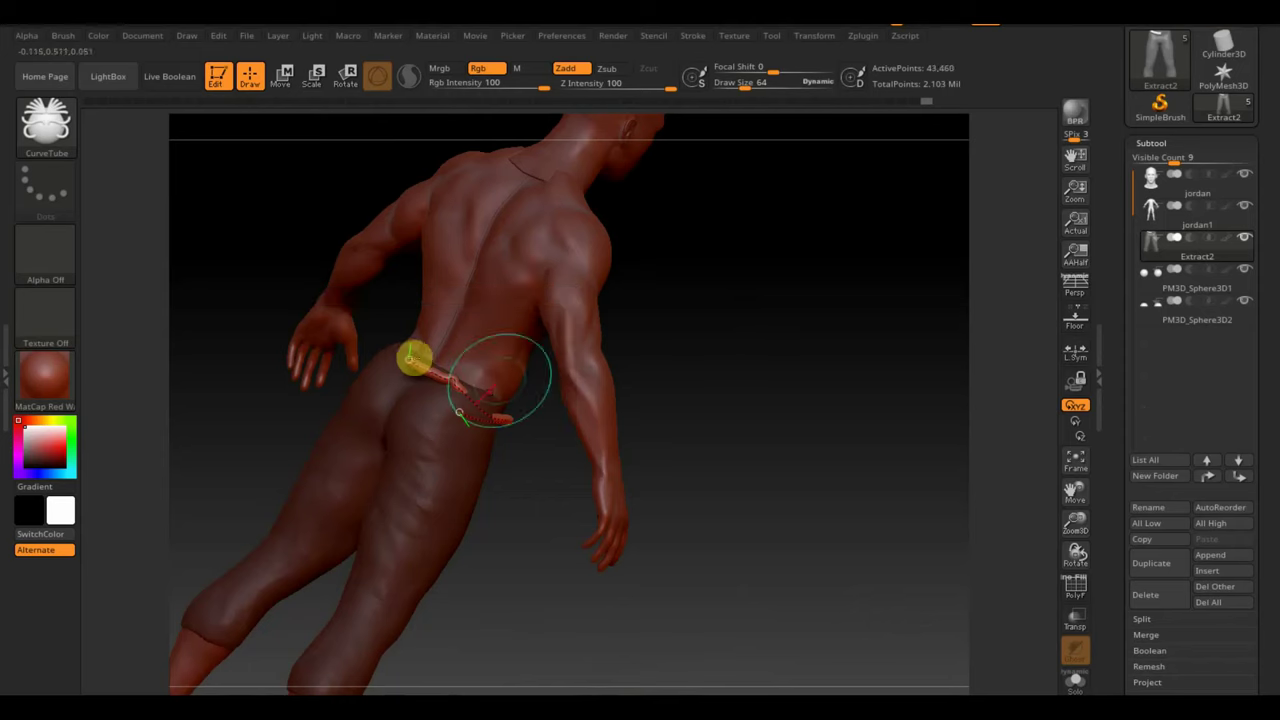
pyautogui.moveTo(410, 358); pyautogui.dragTo(407, 355)
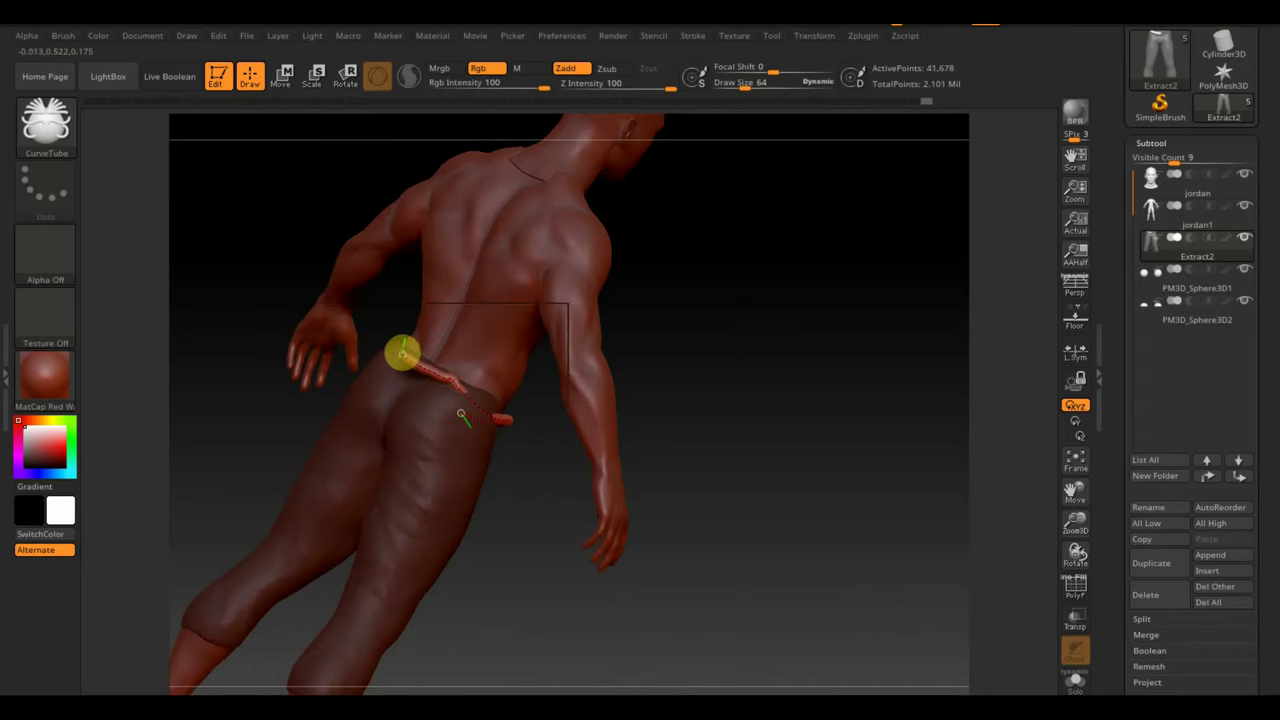
pyautogui.moveTo(745, 395); pyautogui.dragTo(725, 516)
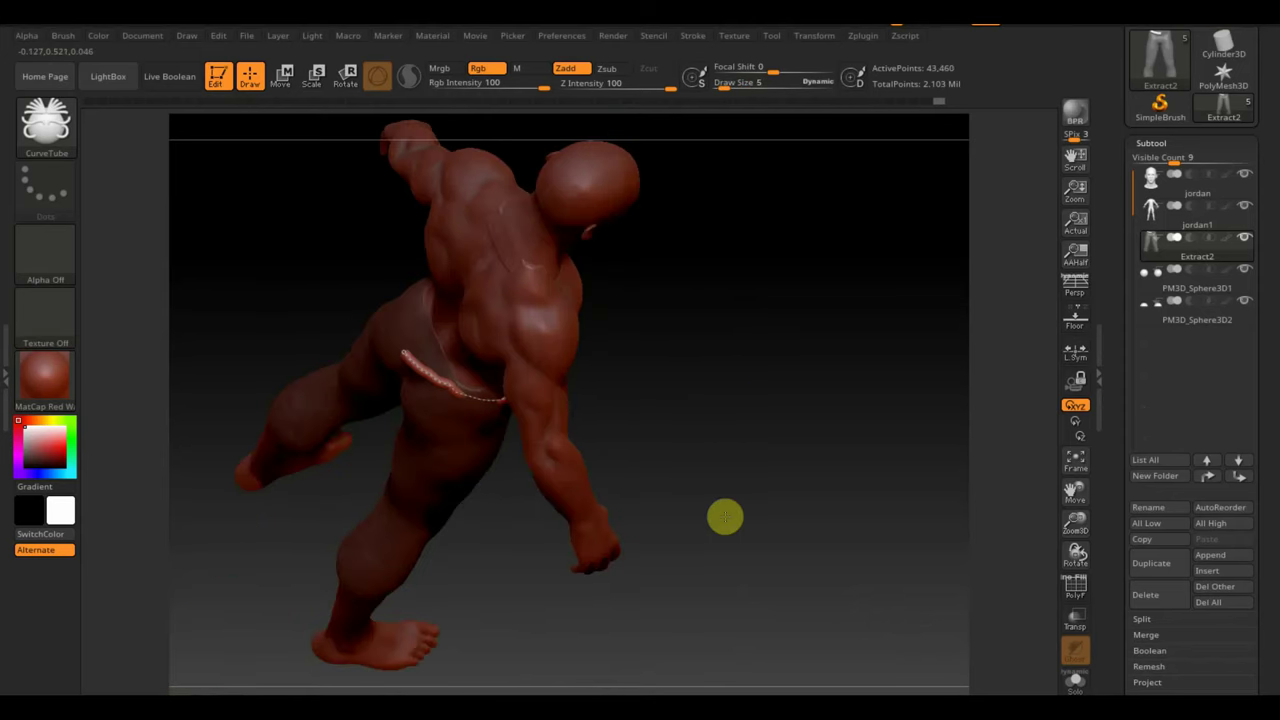
pyautogui.moveTo(402, 350); pyautogui.dragTo(415, 341)
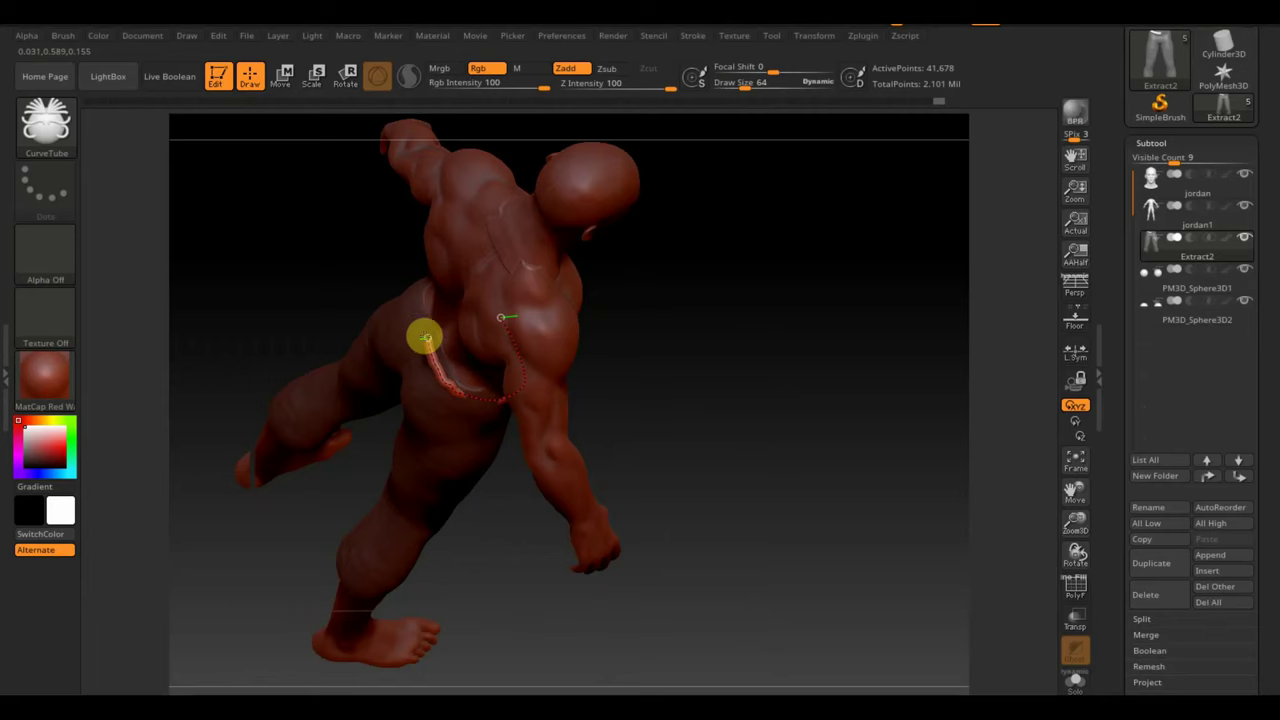
pyautogui.moveTo(725, 389)
pyautogui.mouseDown()
pyautogui.moveTo(666, 303)
pyautogui.moveTo(714, 404)
pyautogui.moveTo(733, 415)
pyautogui.mouseUp()
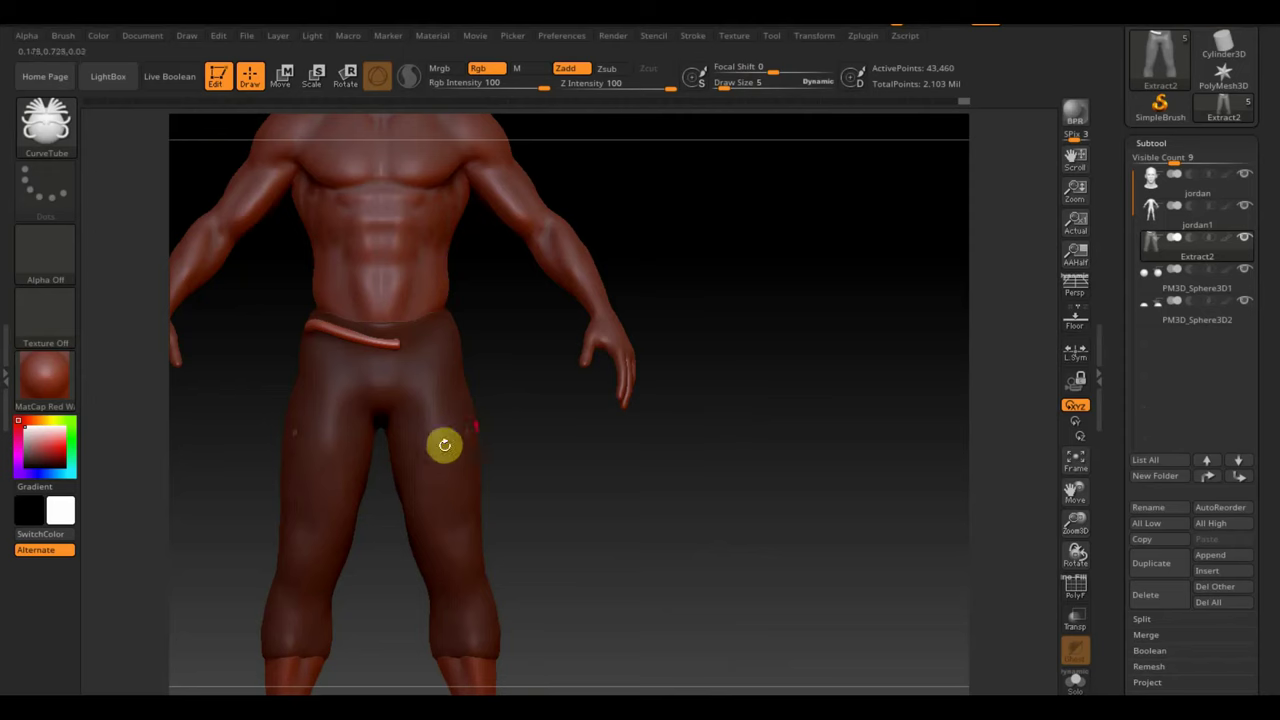
# - Split the masked belt tube off the pants into its own subtool
pyautogui.keyDown('ctrl'); pyautogui.click(634, 459); pyautogui.keyUp('ctrl')
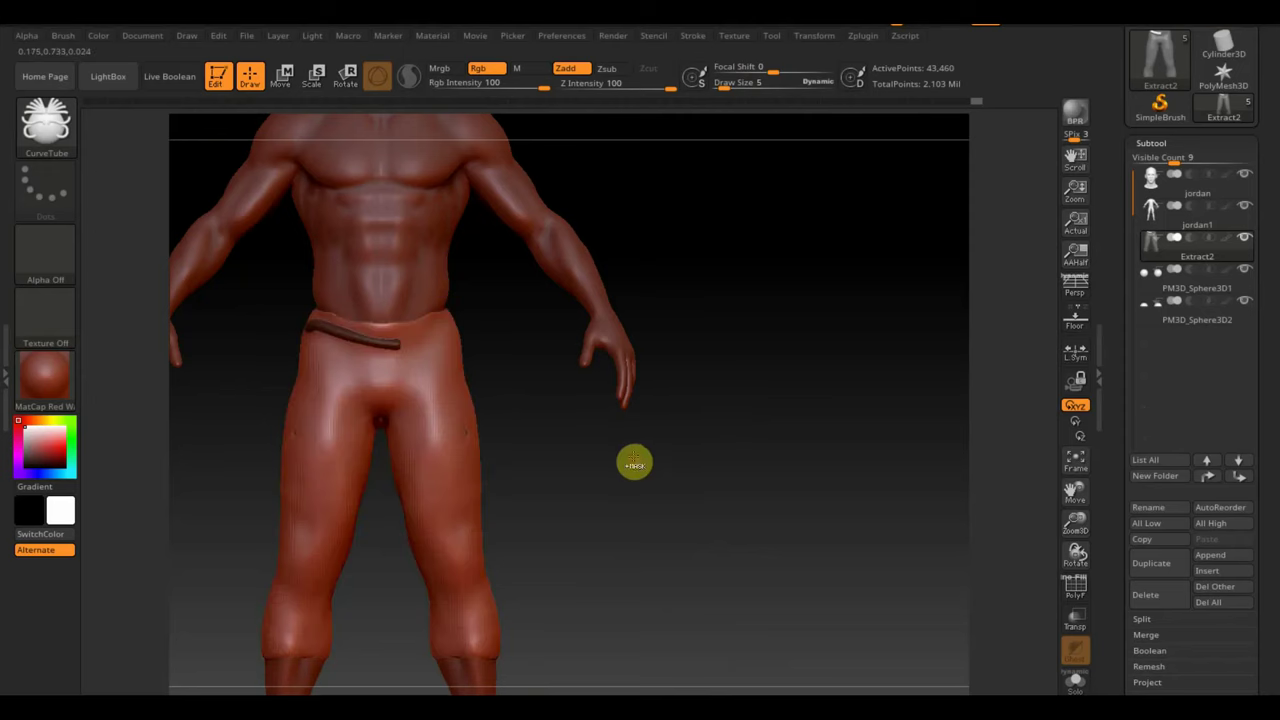
pyautogui.keyDown('ctrl'); pyautogui.moveTo(634, 463); pyautogui.dragTo(634, 459); pyautogui.keyUp('ctrl')
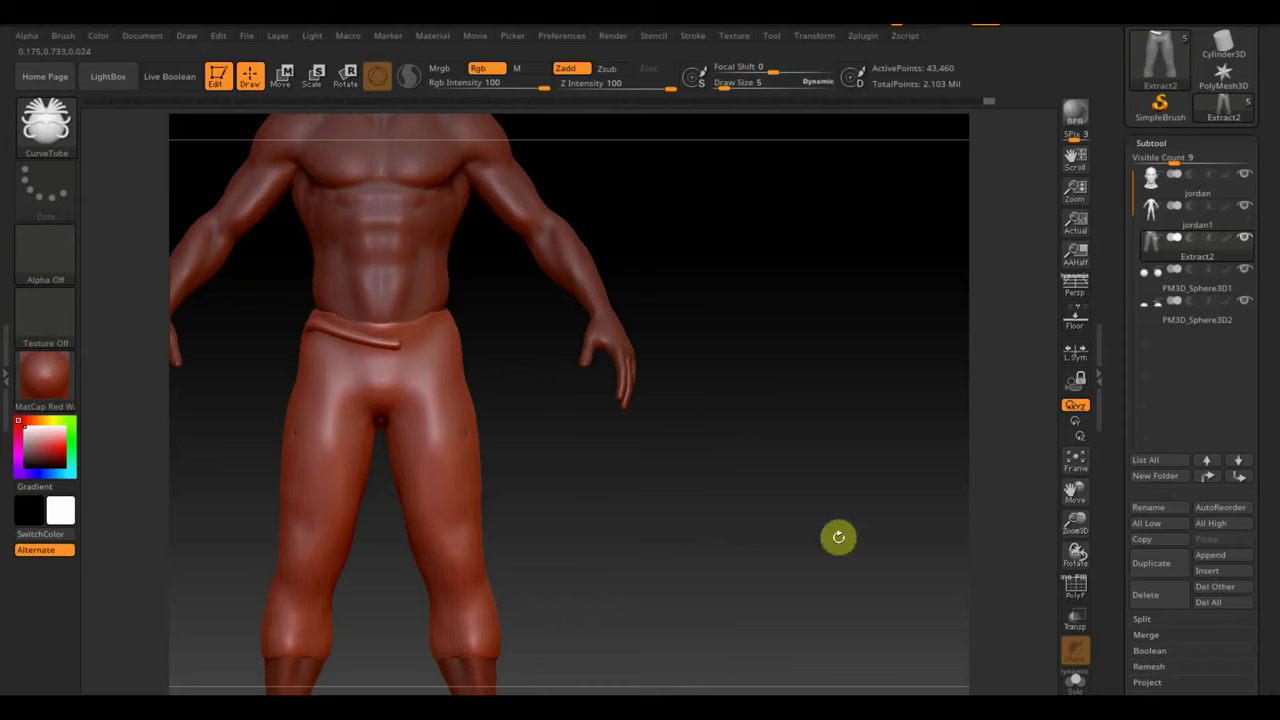
pyautogui.click(1141, 621)
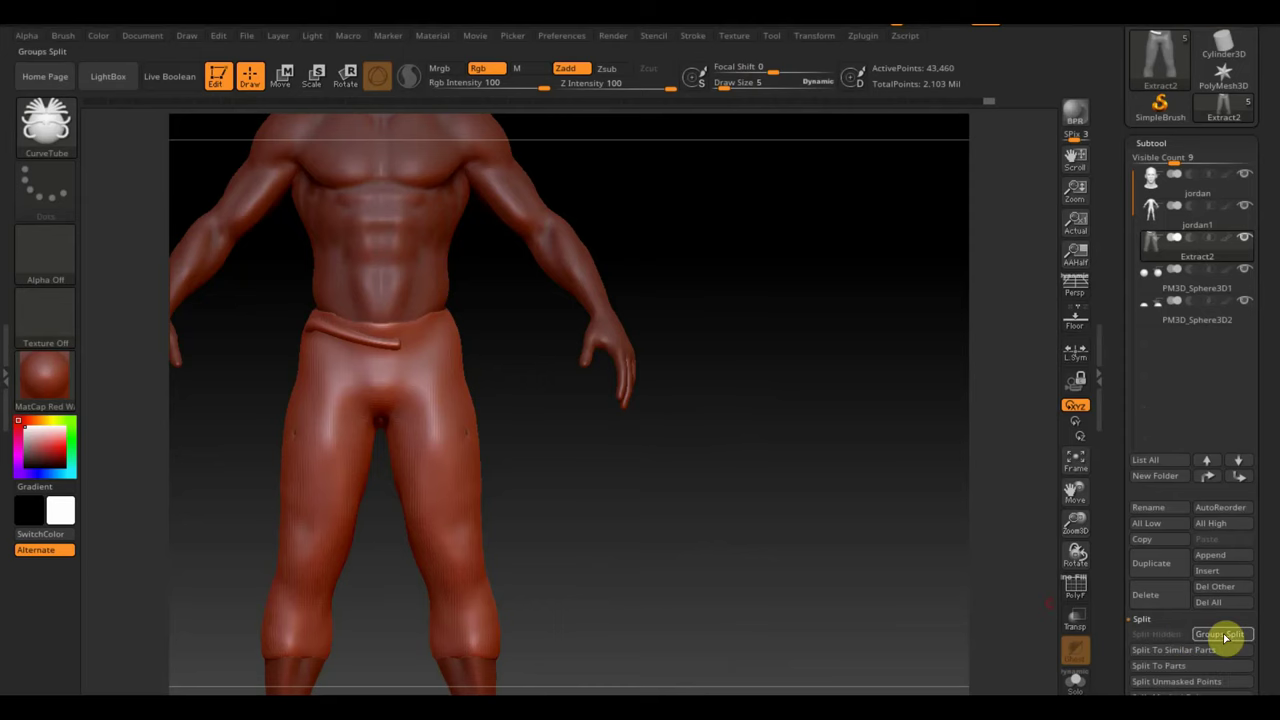
pyautogui.click(1224, 636)
pyautogui.click(1004, 670)
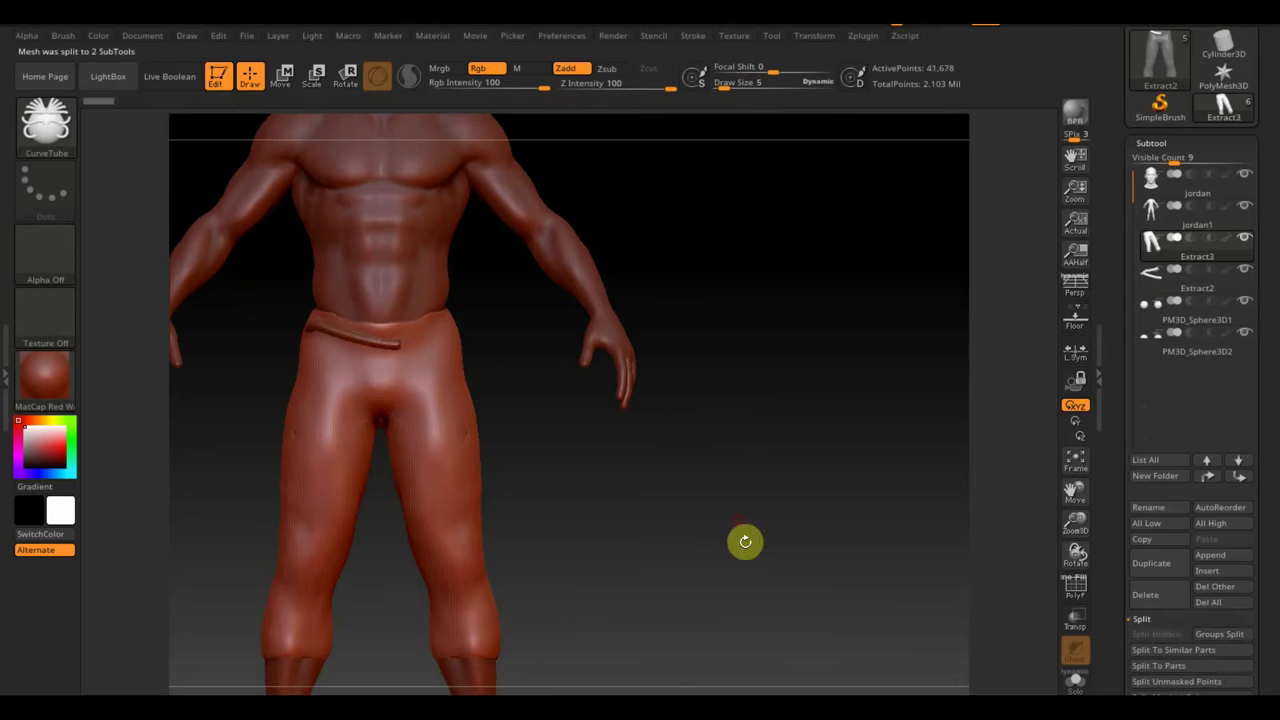
# - Mirror the belt subtool onto the other side and select the Move Topological brush
pyautogui.moveTo(1153, 274)
pyautogui.click(1153, 288)
pyautogui.scroll(-3, 1250, 651)
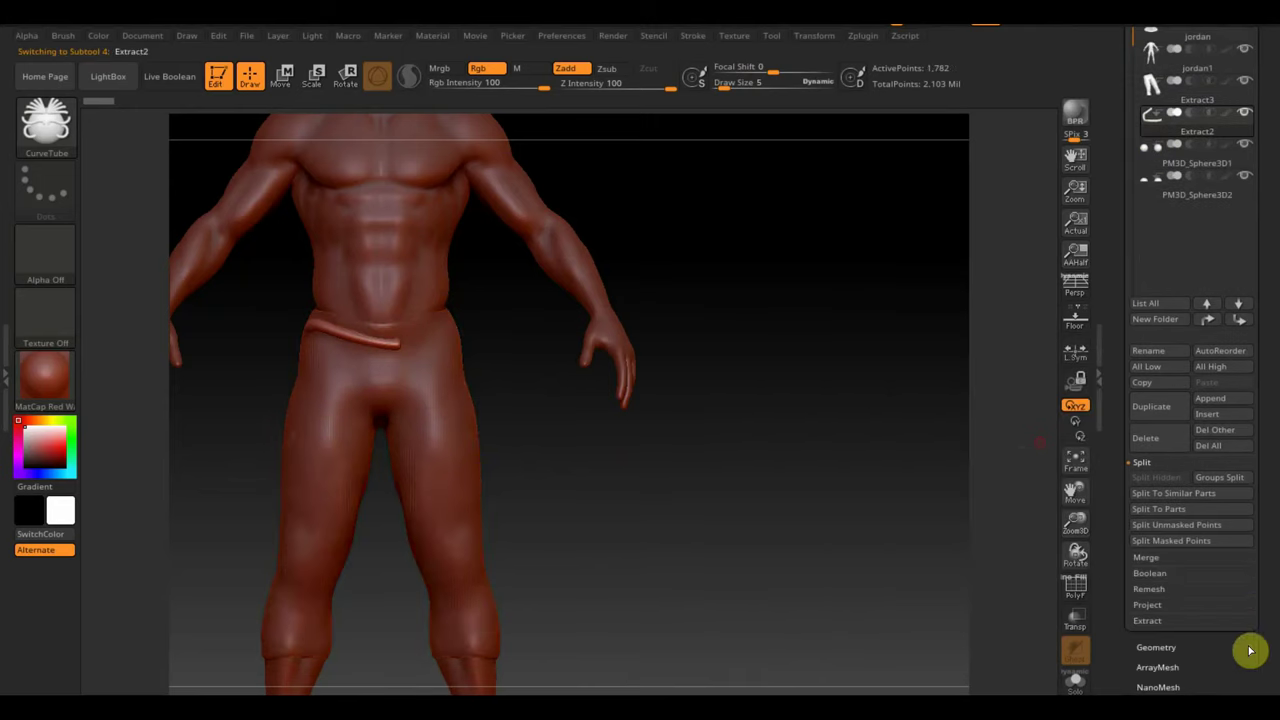
pyautogui.click(1168, 647)
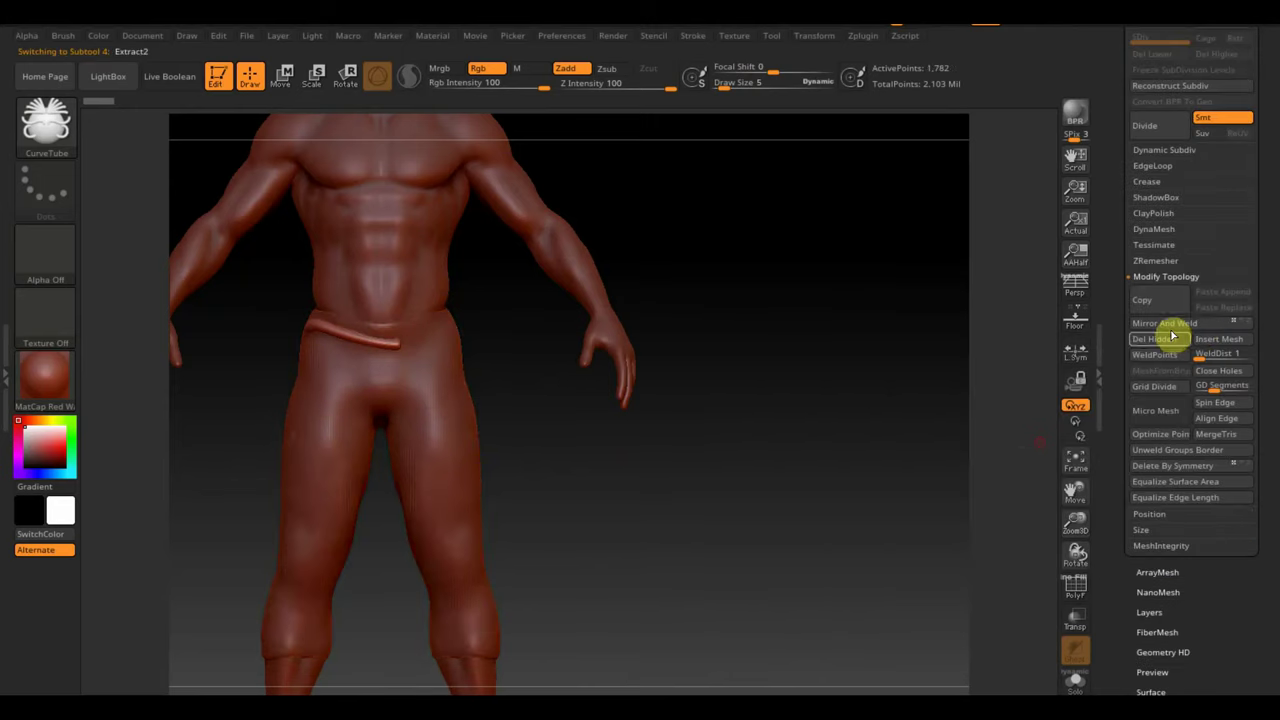
pyautogui.click(1175, 324)
pyautogui.moveTo(800, 418)
pyautogui.mouseDown()
pyautogui.moveTo(929, 440)
pyautogui.moveTo(850, 440)
pyautogui.mouseUp()
pyautogui.click(46, 122)
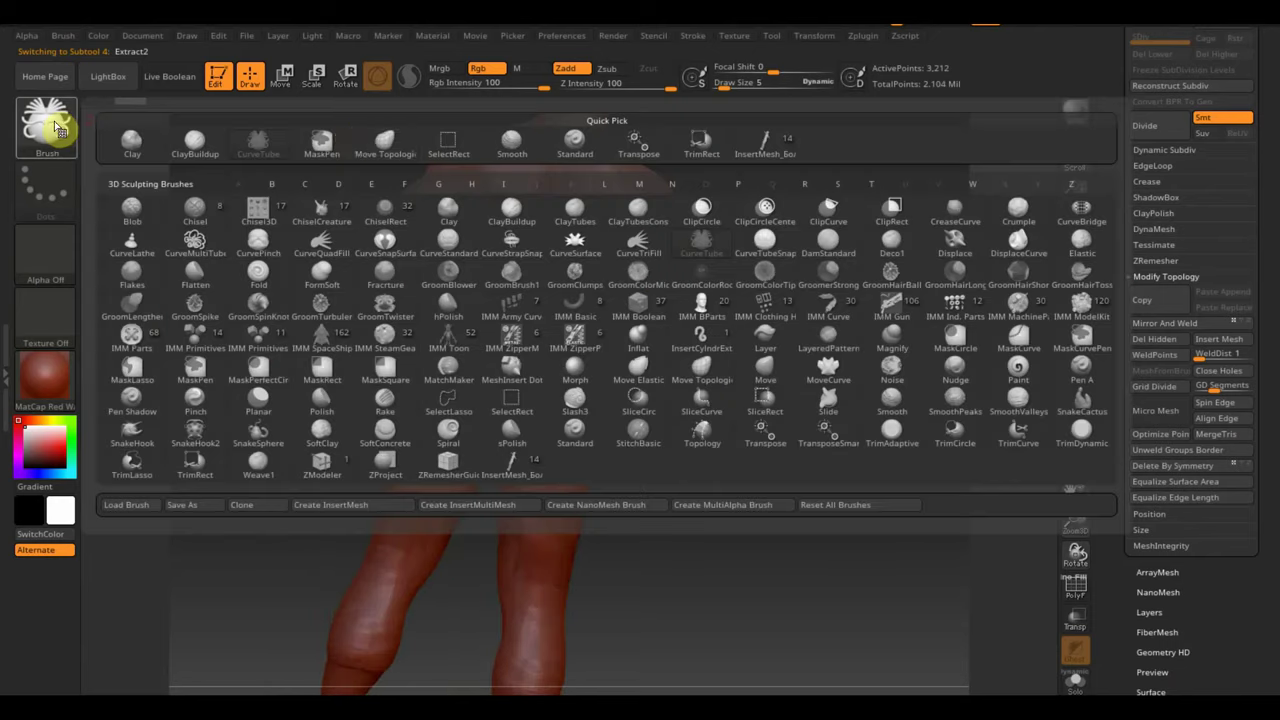
pyautogui.click(388, 140)
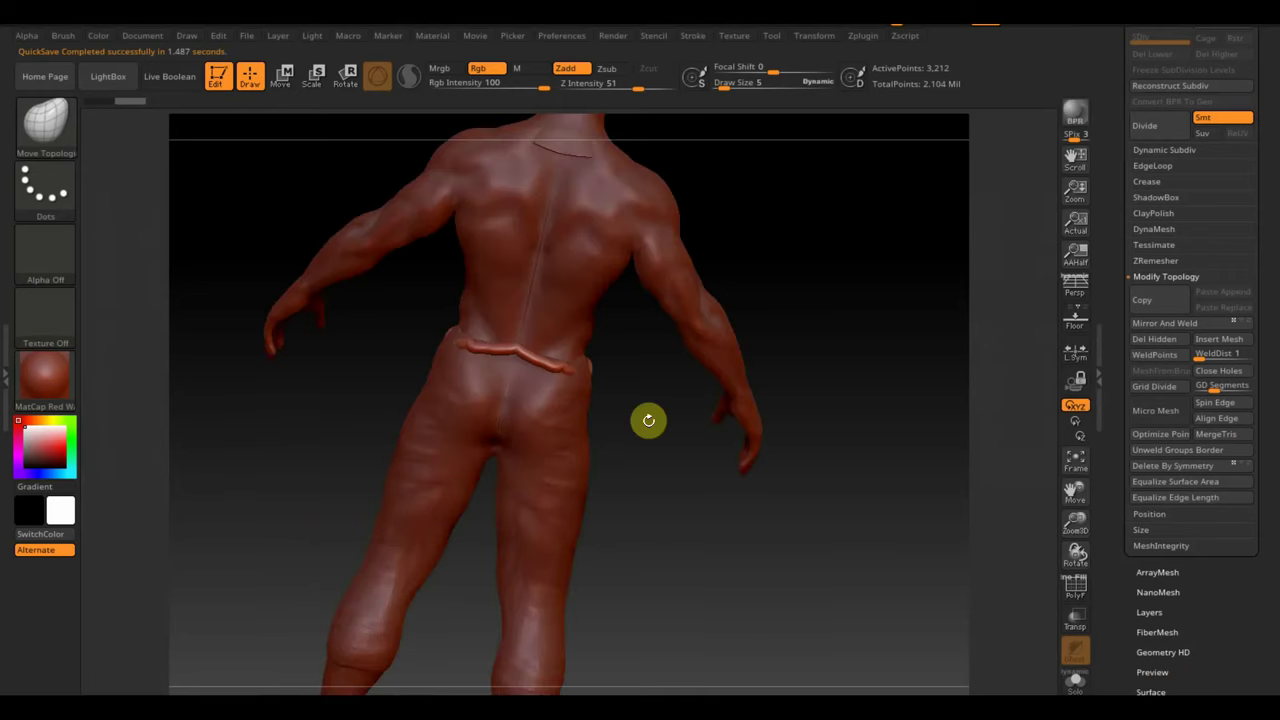
# - At Draw Size 48, pull the strap snugly around the waist and smooth it
pyautogui.moveTo(716, 86); pyautogui.dragTo(740, 88)
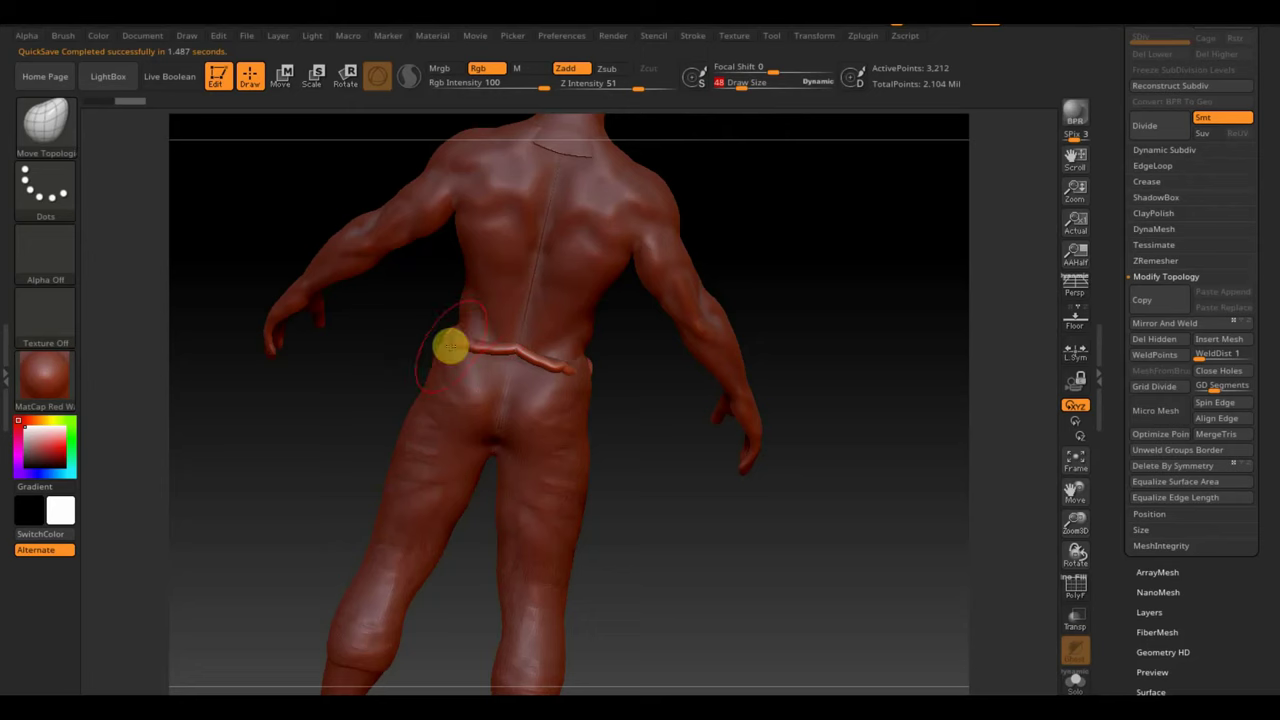
pyautogui.moveTo(449, 345)
pyautogui.mouseDown()
pyautogui.moveTo(580, 378)
pyautogui.moveTo(514, 355)
pyautogui.moveTo(546, 366)
pyautogui.mouseUp()
pyautogui.press('shift')
pyautogui.moveTo(611, 457); pyautogui.dragTo(614, 491)
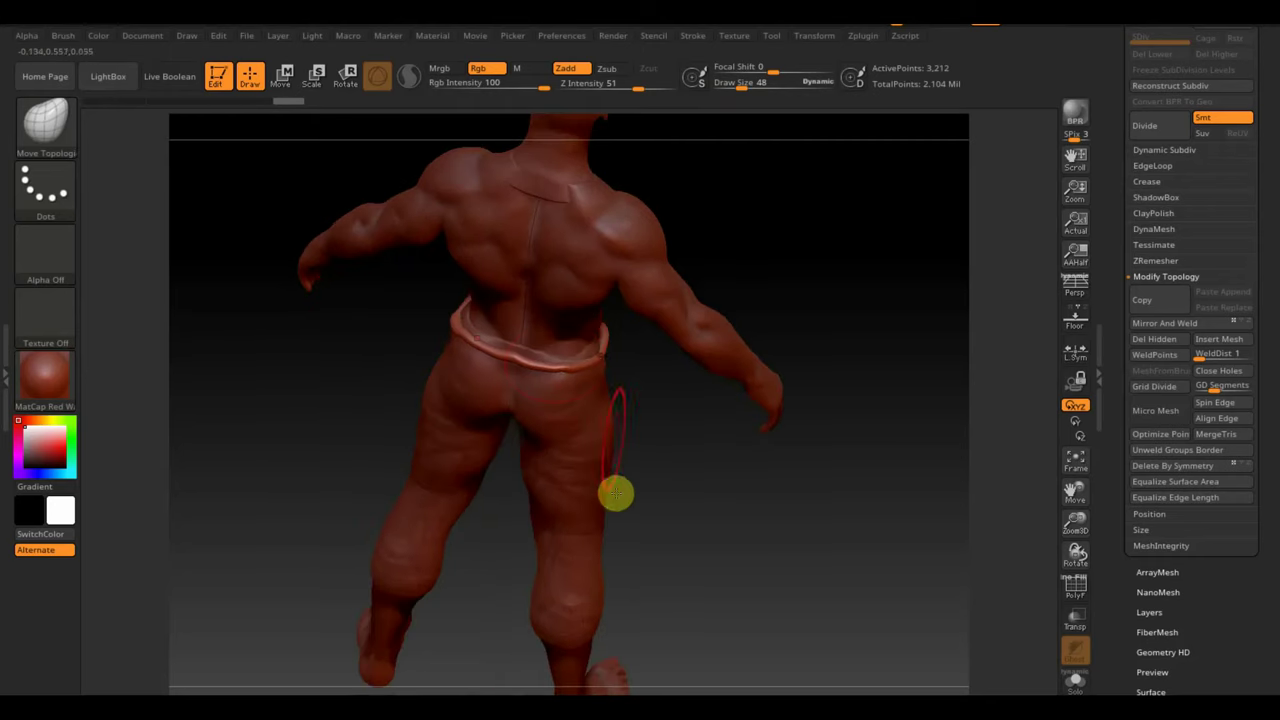
pyautogui.moveTo(731, 374)
pyautogui.mouseDown()
pyautogui.moveTo(820, 317)
pyautogui.moveTo(828, 260)
pyautogui.moveTo(468, 342)
pyautogui.mouseUp()
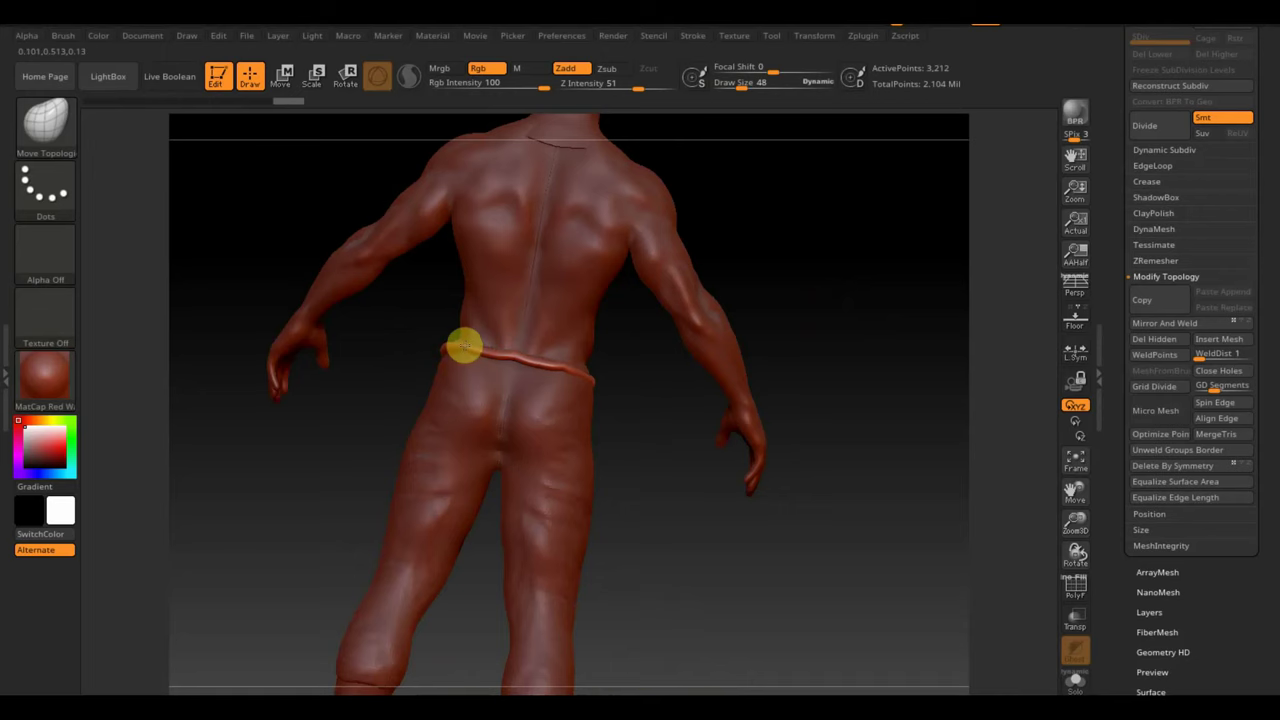
pyautogui.moveTo(825, 331)
pyautogui.mouseDown()
pyautogui.moveTo(714, 333)
pyautogui.moveTo(506, 443)
pyautogui.mouseUp()
pyautogui.moveTo(619, 453)
pyautogui.mouseDown()
pyautogui.moveTo(654, 457)
pyautogui.moveTo(575, 432)
pyautogui.moveTo(588, 413)
pyautogui.mouseUp()
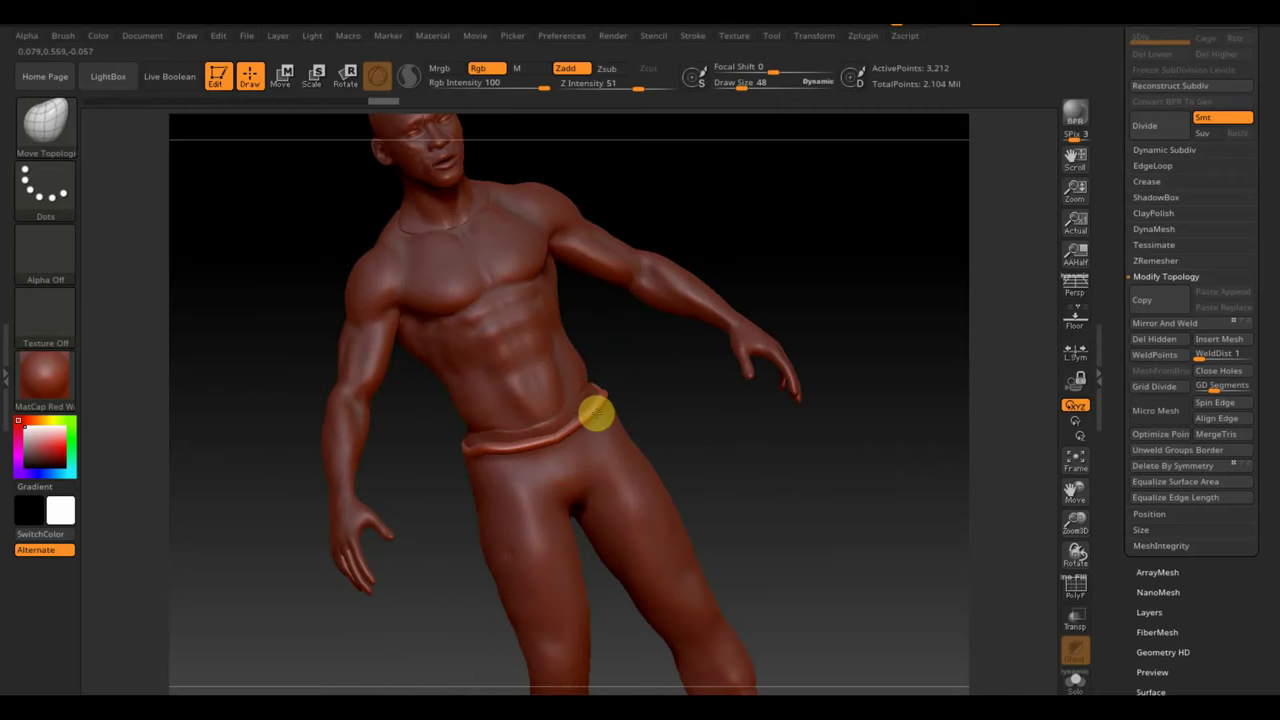
pyautogui.moveTo(709, 434)
pyautogui.mouseDown()
pyautogui.moveTo(686, 491)
pyautogui.moveTo(657, 376)
pyautogui.moveTo(689, 400)
pyautogui.mouseUp()
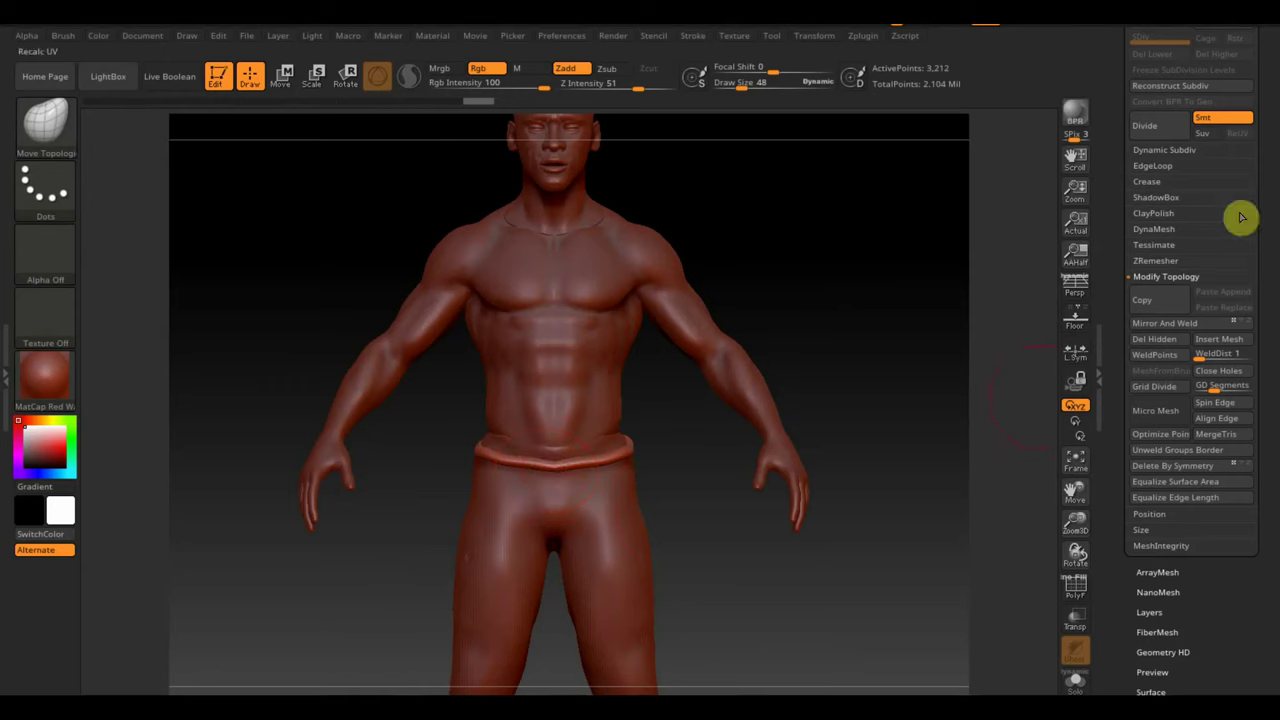
pyautogui.moveTo(1245, 98); pyautogui.dragTo(1261, 160)
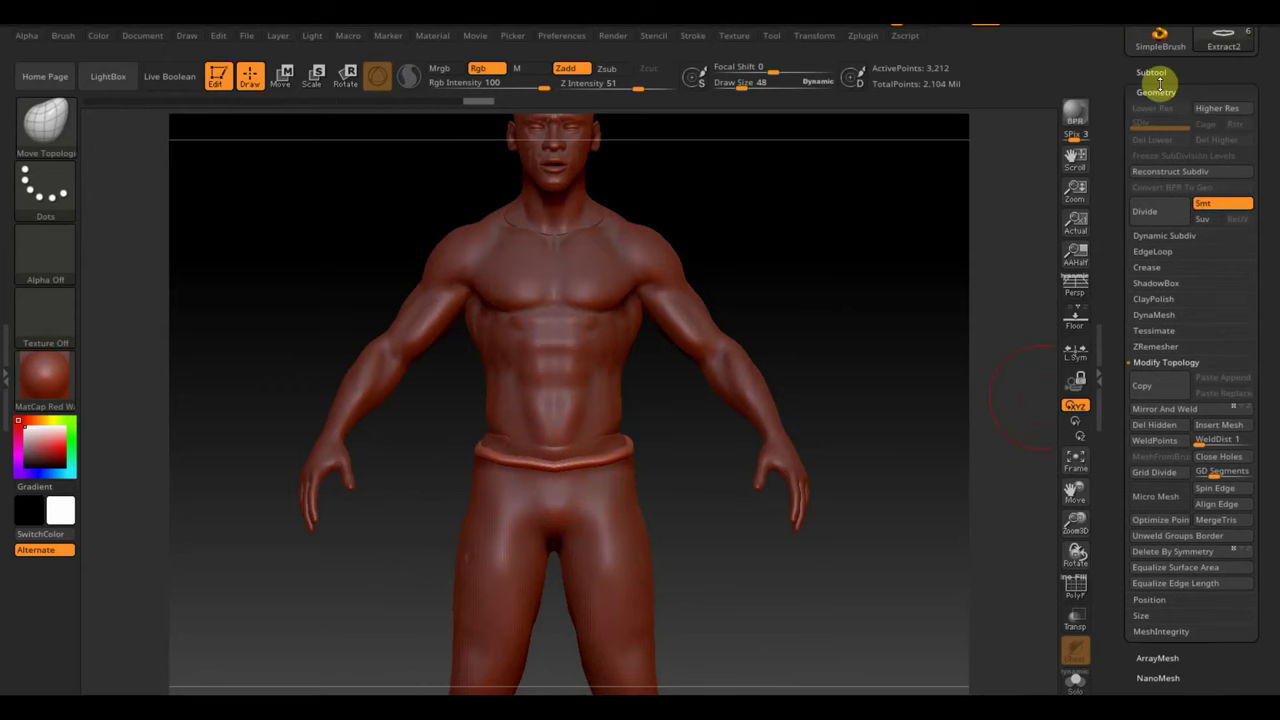
# - Duplicate the waistband strap and move the copy to the front of the hips
pyautogui.click(1158, 74)
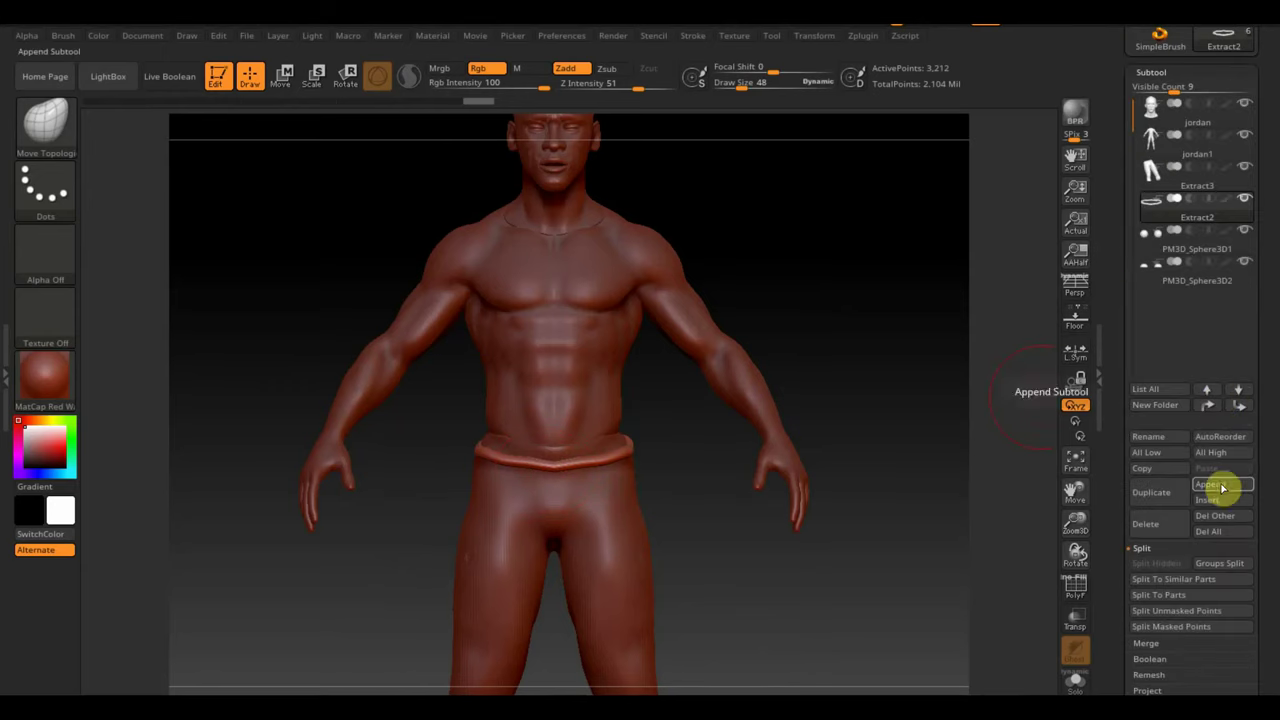
pyautogui.click(1150, 491)
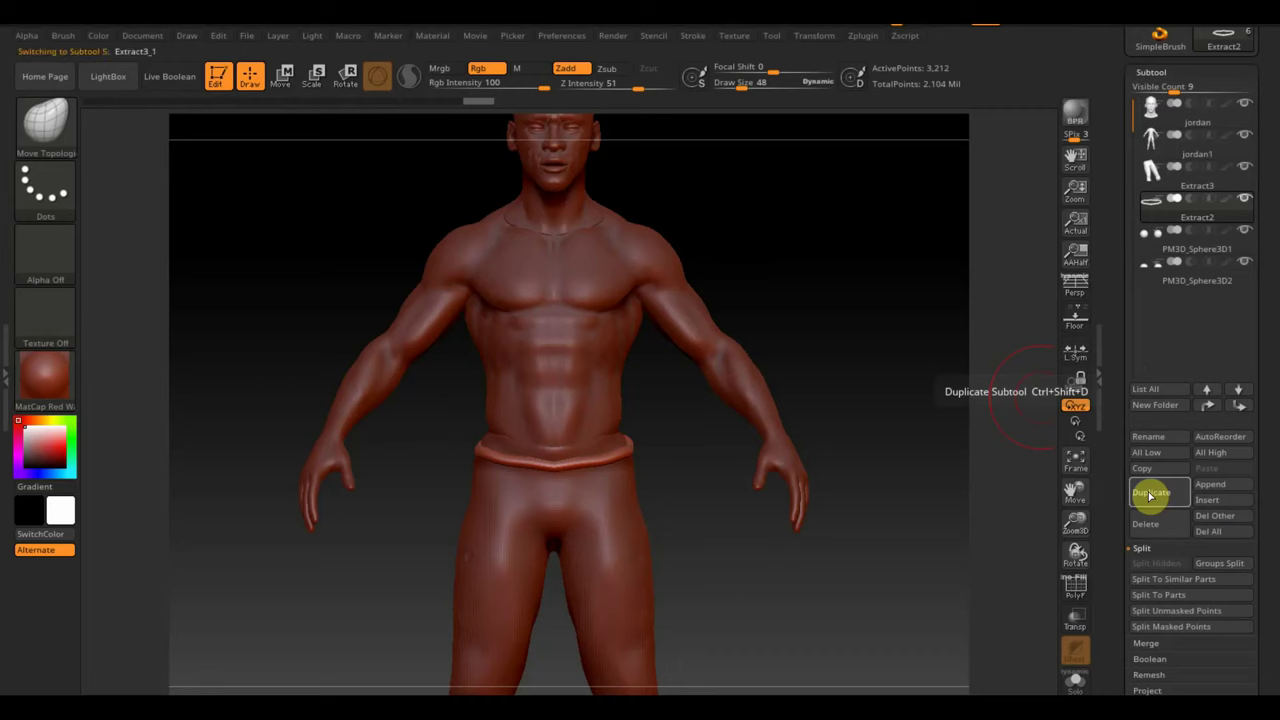
pyautogui.click(284, 76)
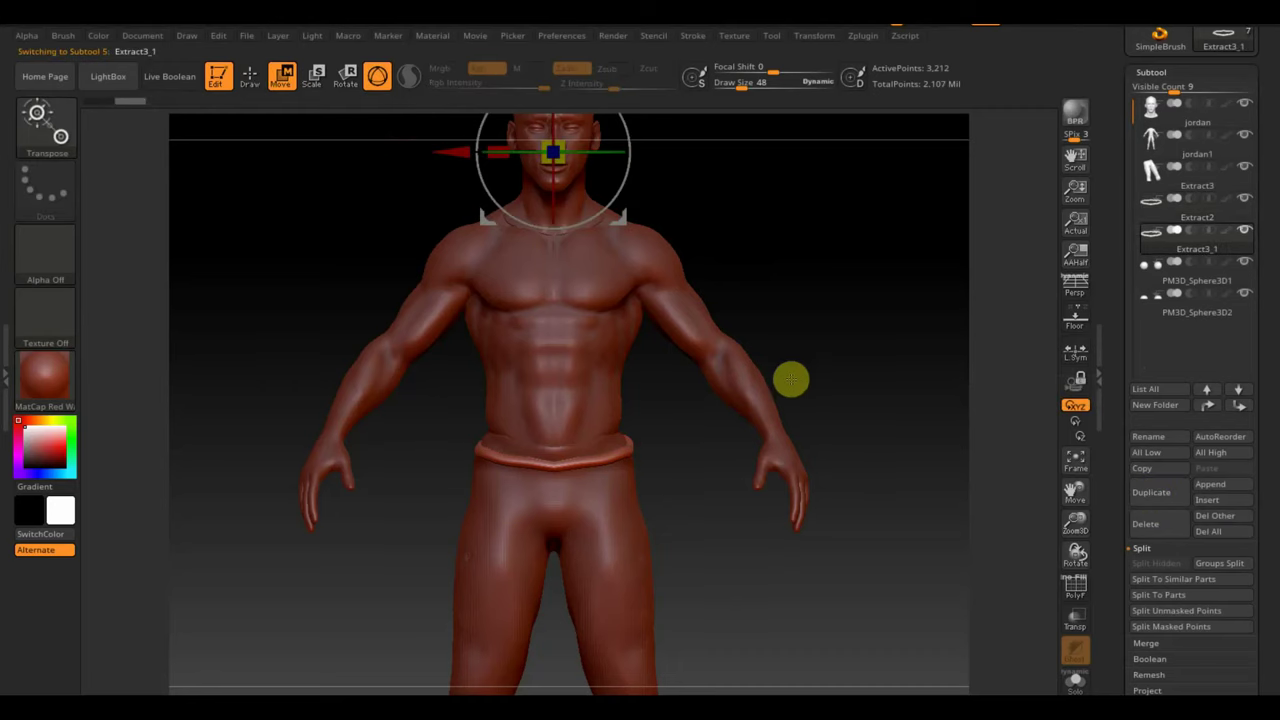
pyautogui.moveTo(804, 372)
pyautogui.mouseDown()
pyautogui.moveTo(634, 140)
pyautogui.moveTo(694, 206)
pyautogui.moveTo(672, 353)
pyautogui.mouseUp()
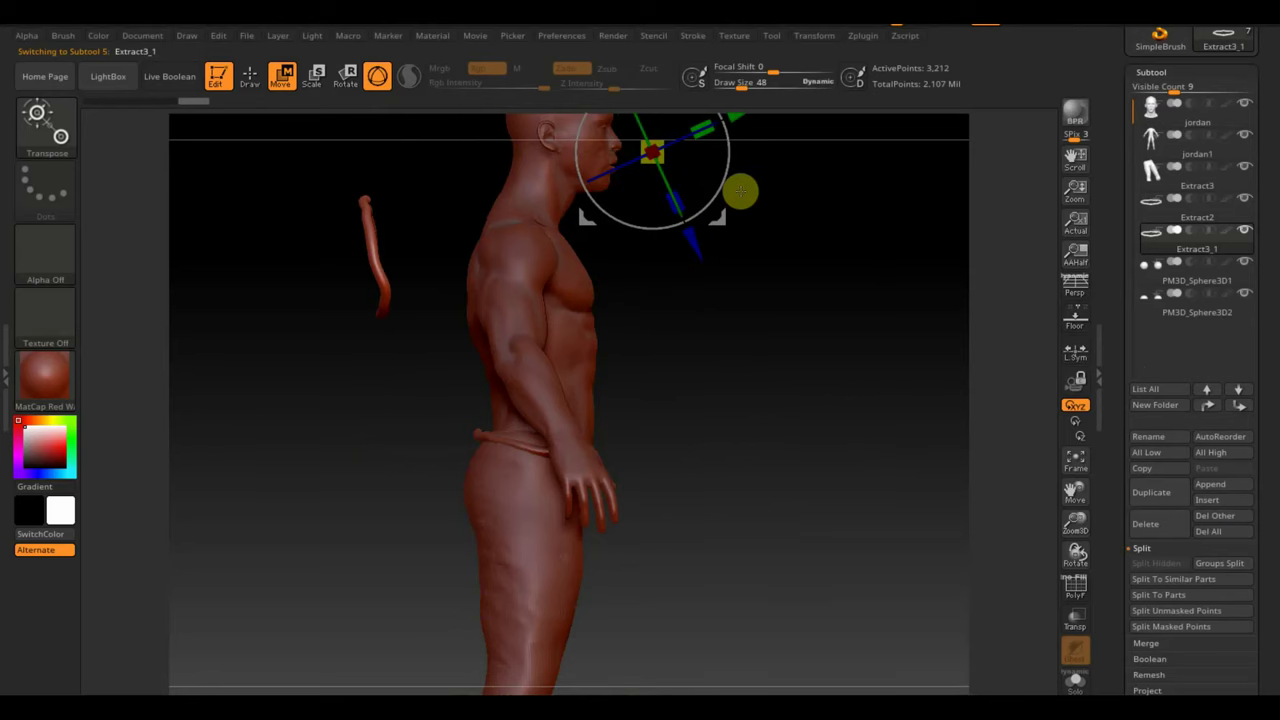
pyautogui.keyDown('alt'); pyautogui.moveTo(740, 191); pyautogui.dragTo(851, 417); pyautogui.keyUp('alt')
pyautogui.moveTo(774, 240)
pyautogui.keyDown('alt'); pyautogui.mouseDown()
pyautogui.moveTo(491, 352)
pyautogui.moveTo(698, 447)
pyautogui.mouseUp(); pyautogui.keyUp('alt')
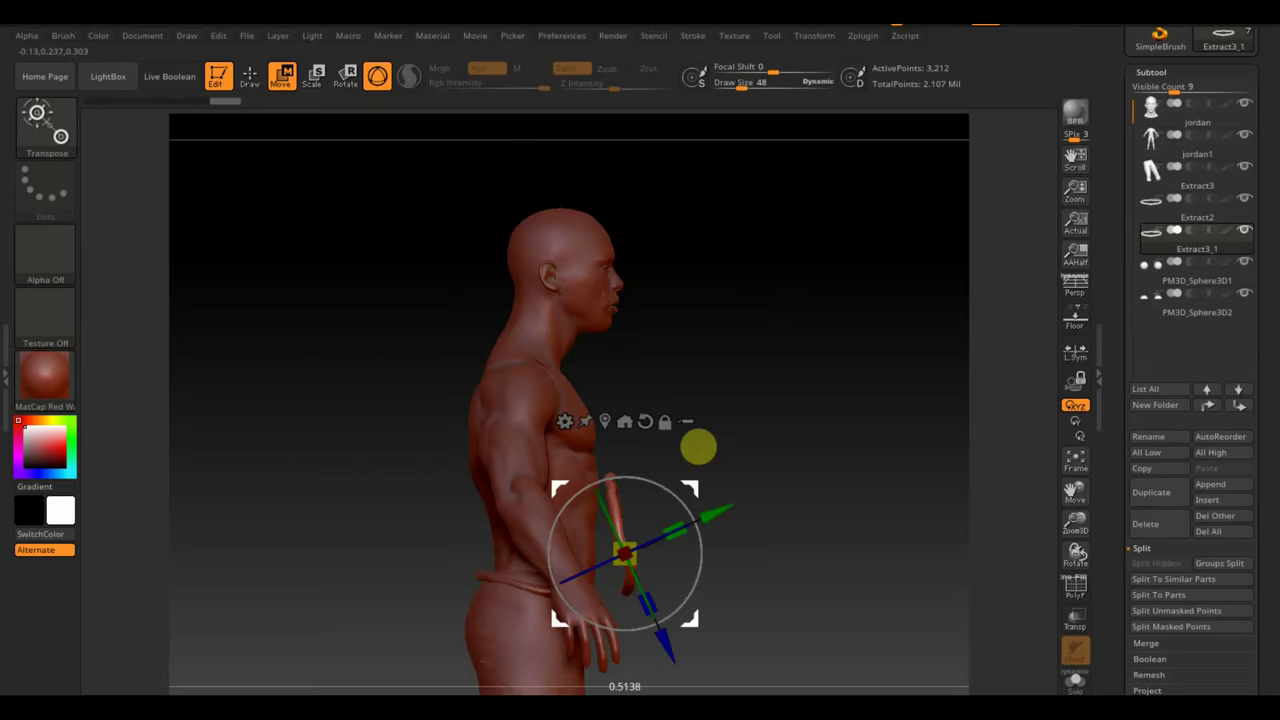
pyautogui.moveTo(751, 583)
pyautogui.keyDown('alt'); pyautogui.mouseDown()
pyautogui.moveTo(780, 374)
pyautogui.moveTo(693, 417)
pyautogui.moveTo(797, 460)
pyautogui.mouseUp(); pyautogui.keyUp('alt')
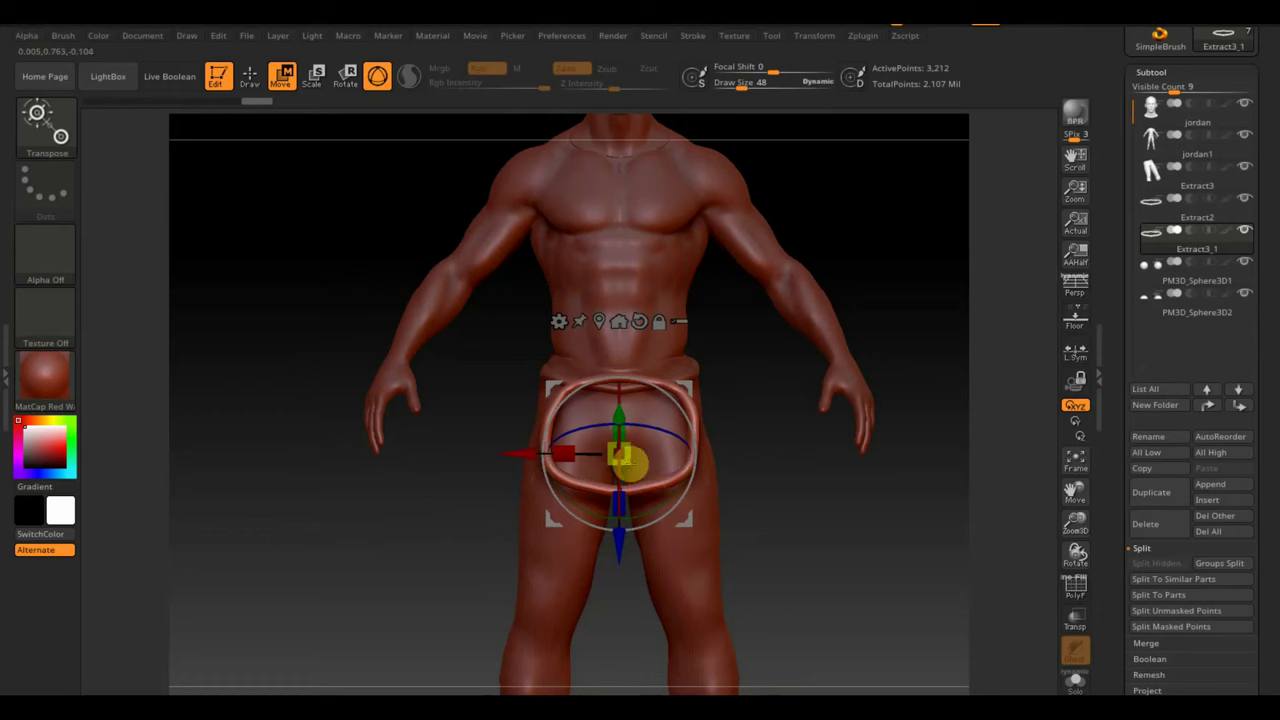
# - Narrow the copy, rotate it into an upright loop, and trim off its bottom
pyautogui.moveTo(630, 462)
pyautogui.mouseDown()
pyautogui.moveTo(620, 614)
pyautogui.moveTo(569, 457)
pyautogui.moveTo(622, 462)
pyautogui.mouseUp()
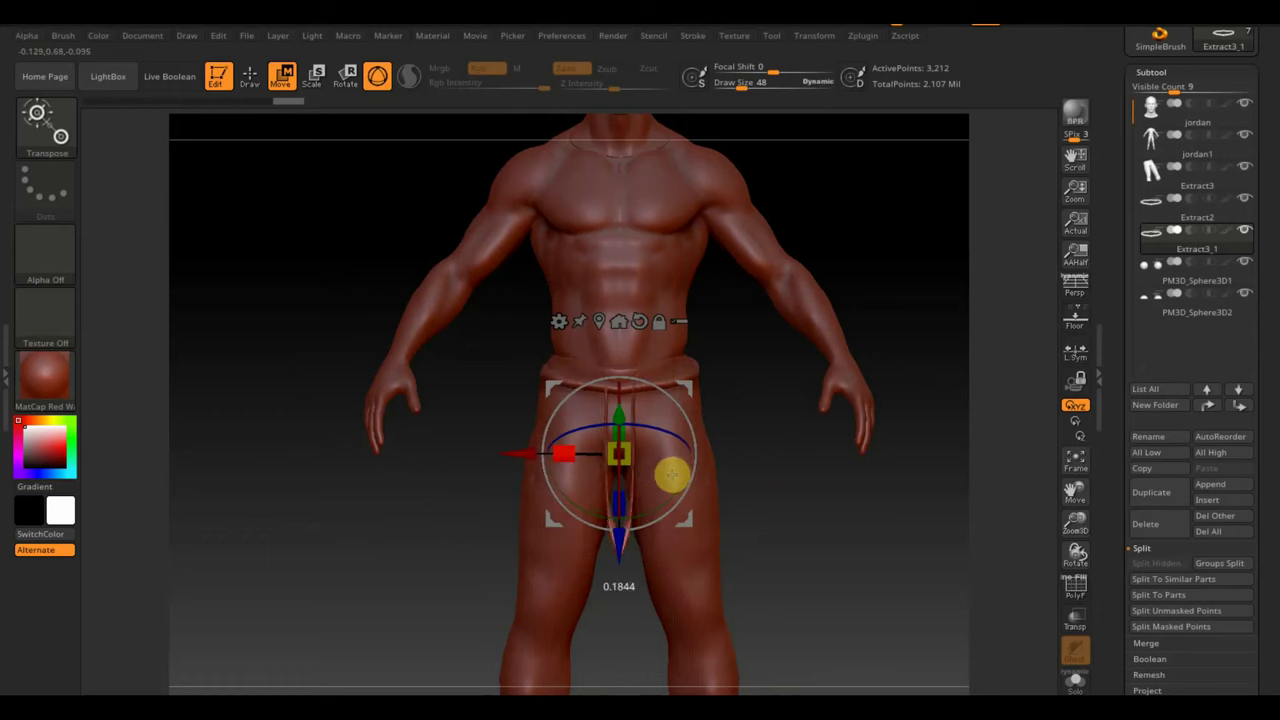
pyautogui.moveTo(665, 472); pyautogui.dragTo(666, 476)
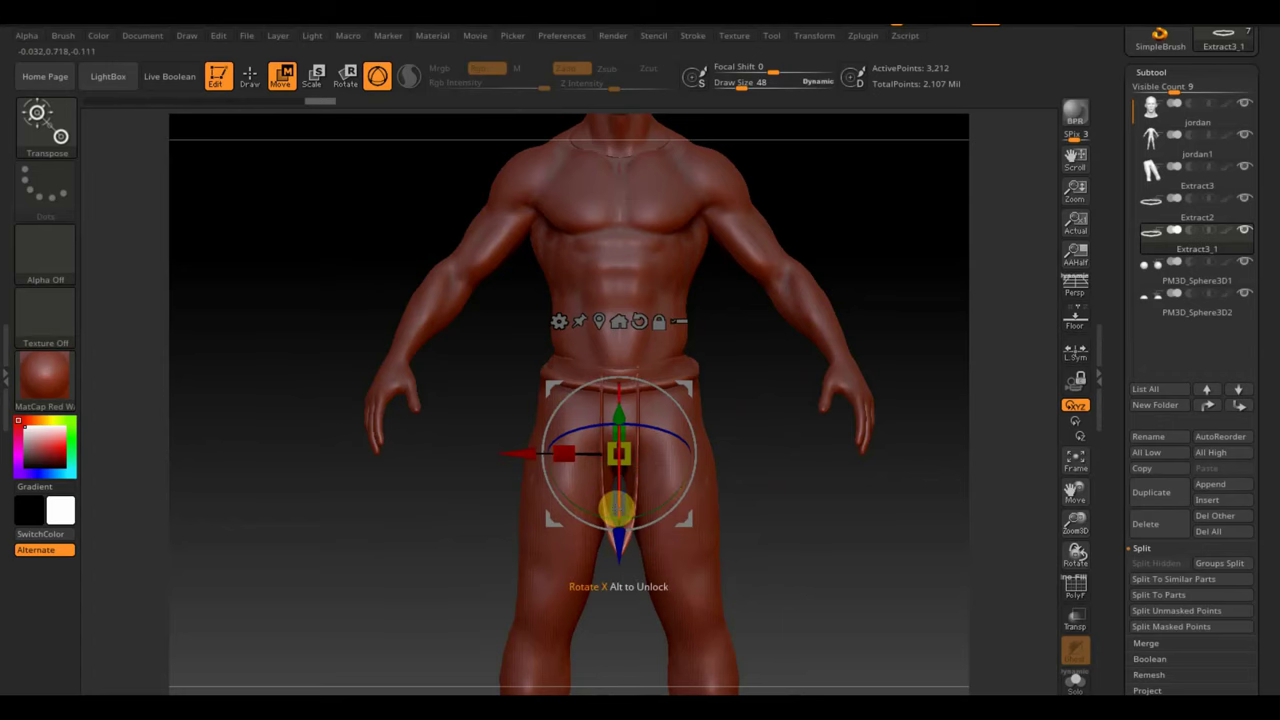
pyautogui.moveTo(618, 510)
pyautogui.mouseDown()
pyautogui.moveTo(638, 424)
pyautogui.moveTo(771, 523)
pyautogui.moveTo(756, 509)
pyautogui.mouseUp()
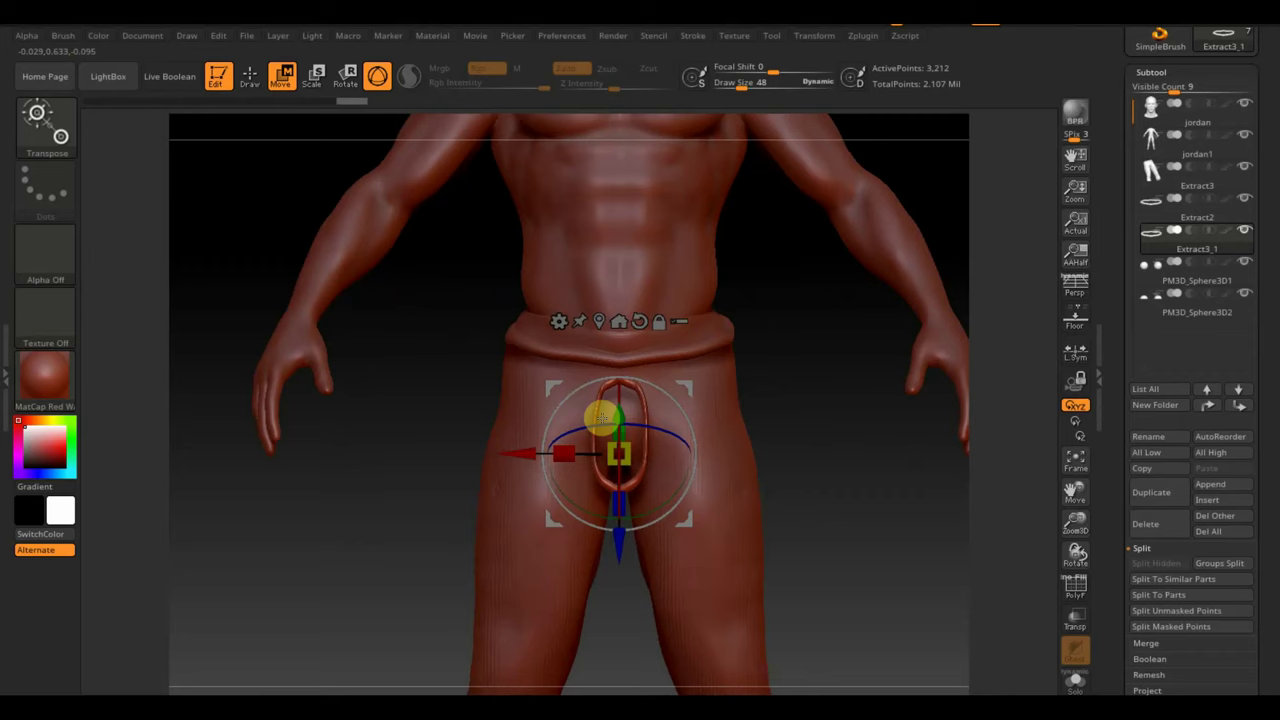
pyautogui.press('q')
pyautogui.moveTo(630, 542)
pyautogui.keyDown('ctrl'); pyautogui.keyDown('shift'); pyautogui.mouseDown()
pyautogui.moveTo(641, 625)
pyautogui.moveTo(598, 467)
pyautogui.mouseUp(); pyautogui.keyUp('shift'); pyautogui.keyUp('ctrl')
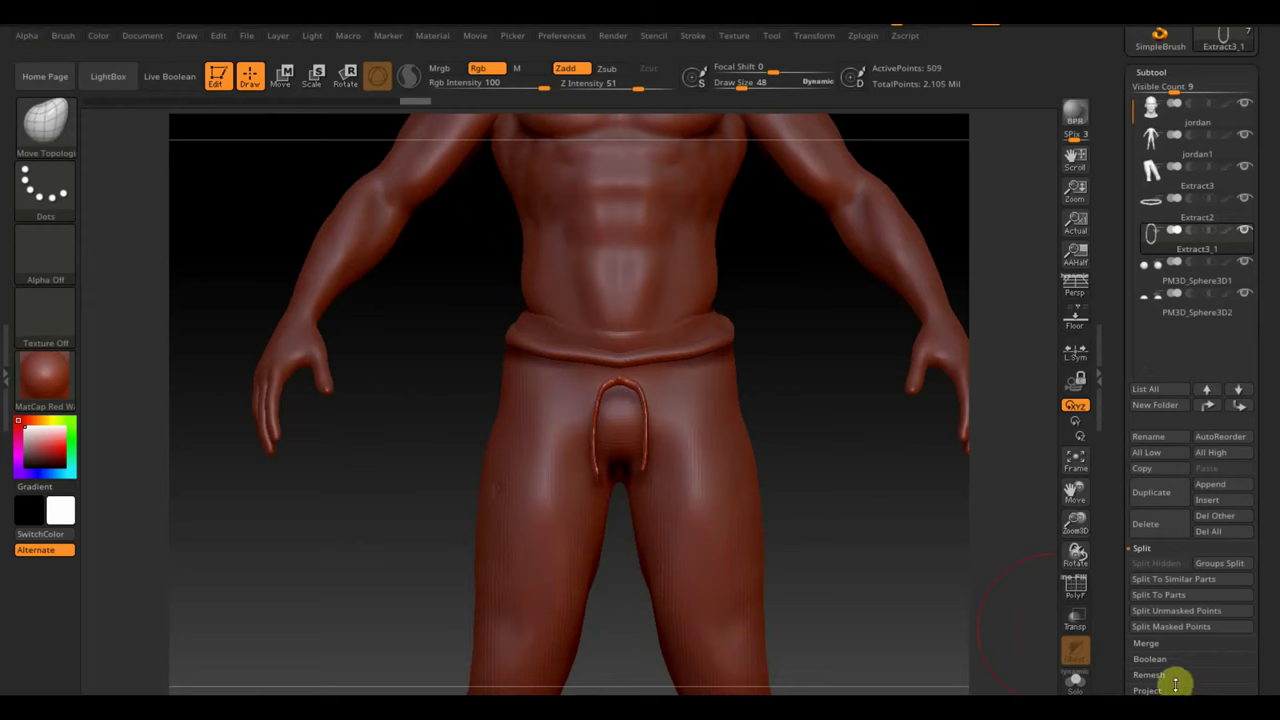
# - Thicken the front loop with the Deformation Inflate slider, then smooth it
pyautogui.scroll(-3, 1262, 609)
pyautogui.click(1155, 553)
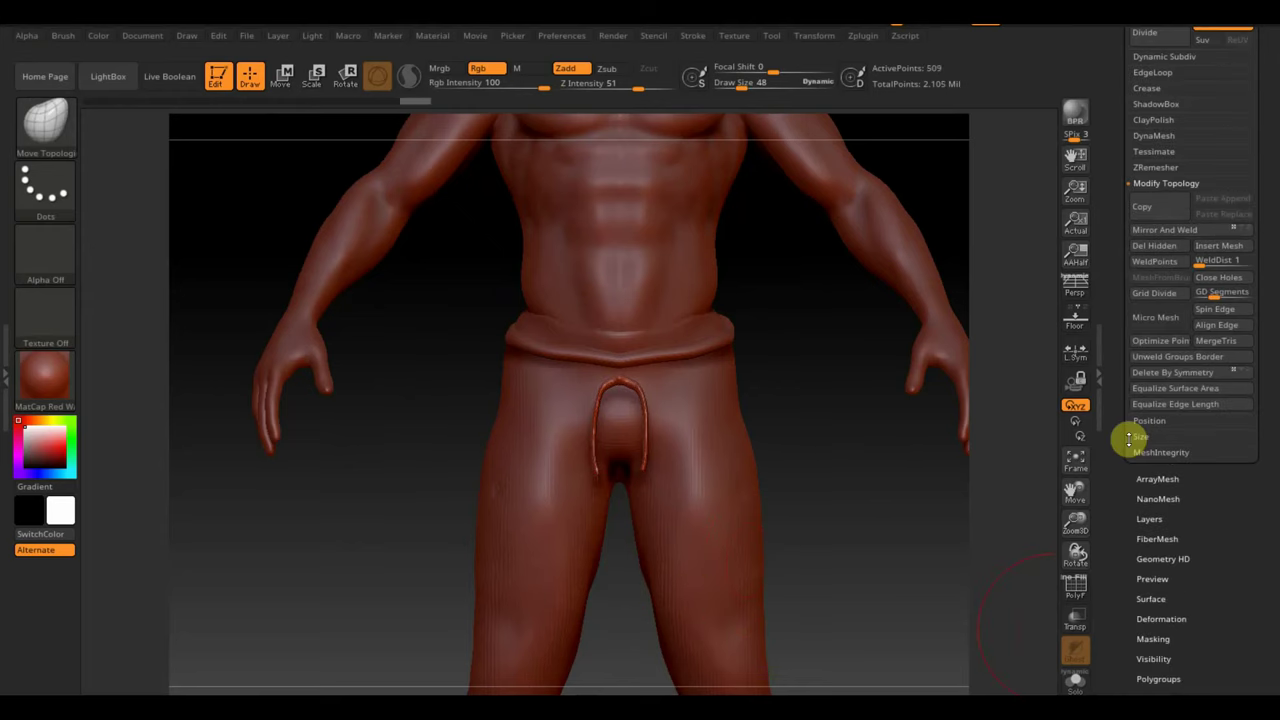
pyautogui.click(1160, 137)
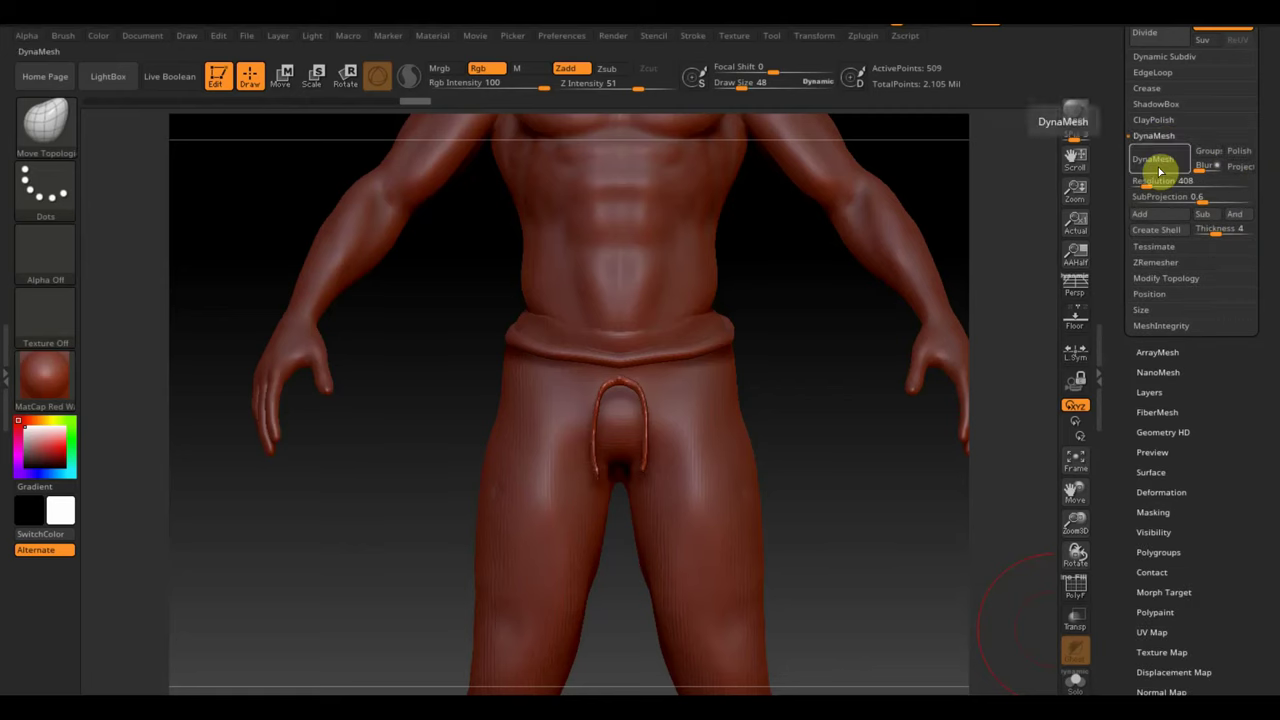
pyautogui.click(1162, 493)
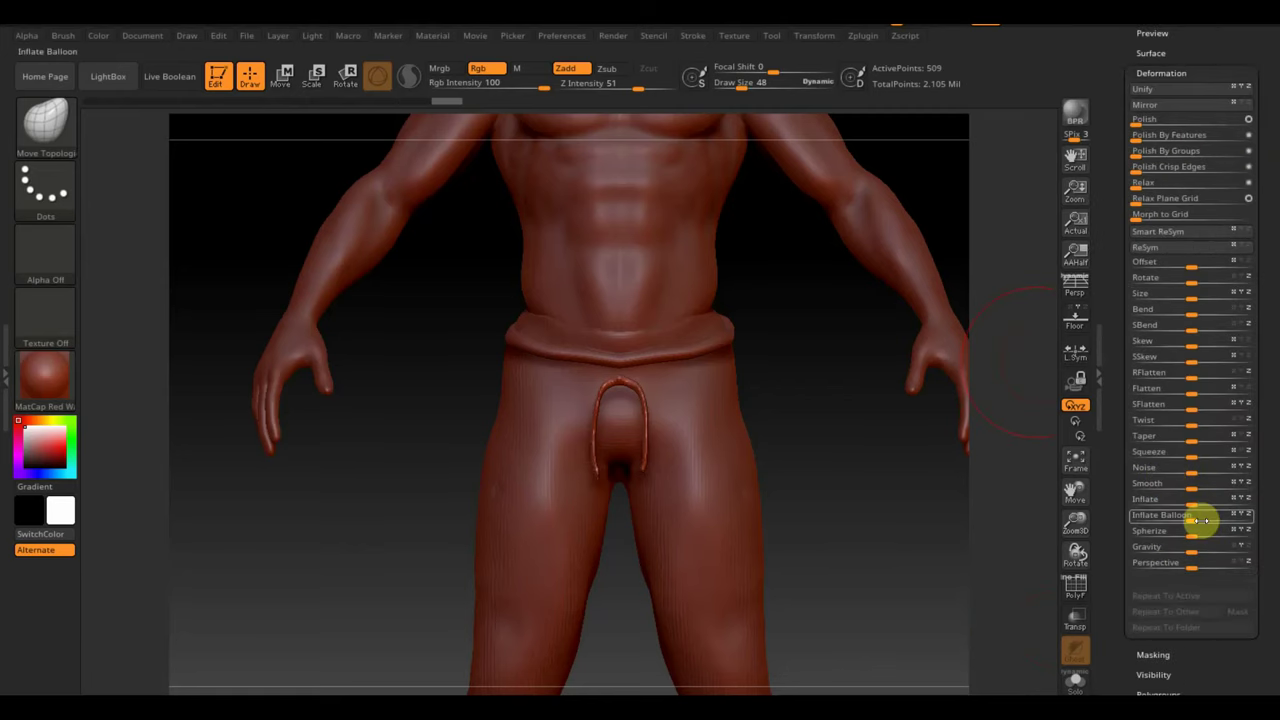
pyautogui.moveTo(1193, 500); pyautogui.dragTo(1195, 499)
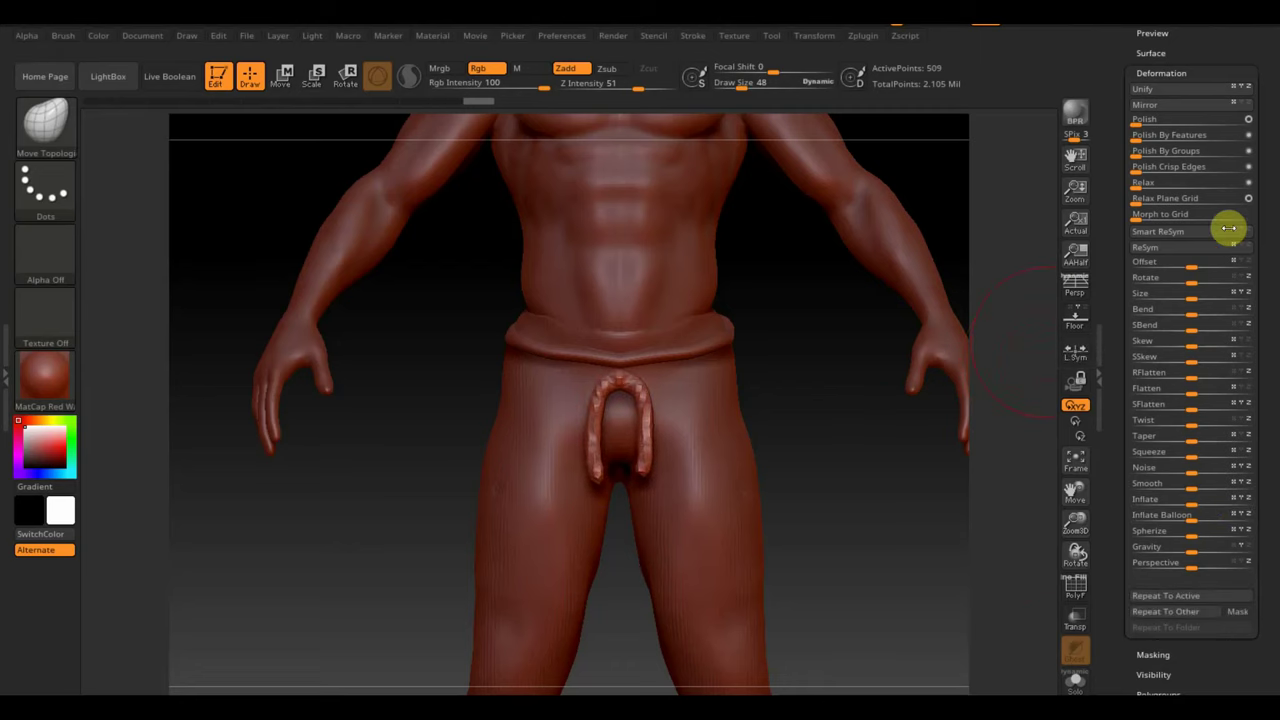
pyautogui.moveTo(1266, 80); pyautogui.dragTo(1266, 167)
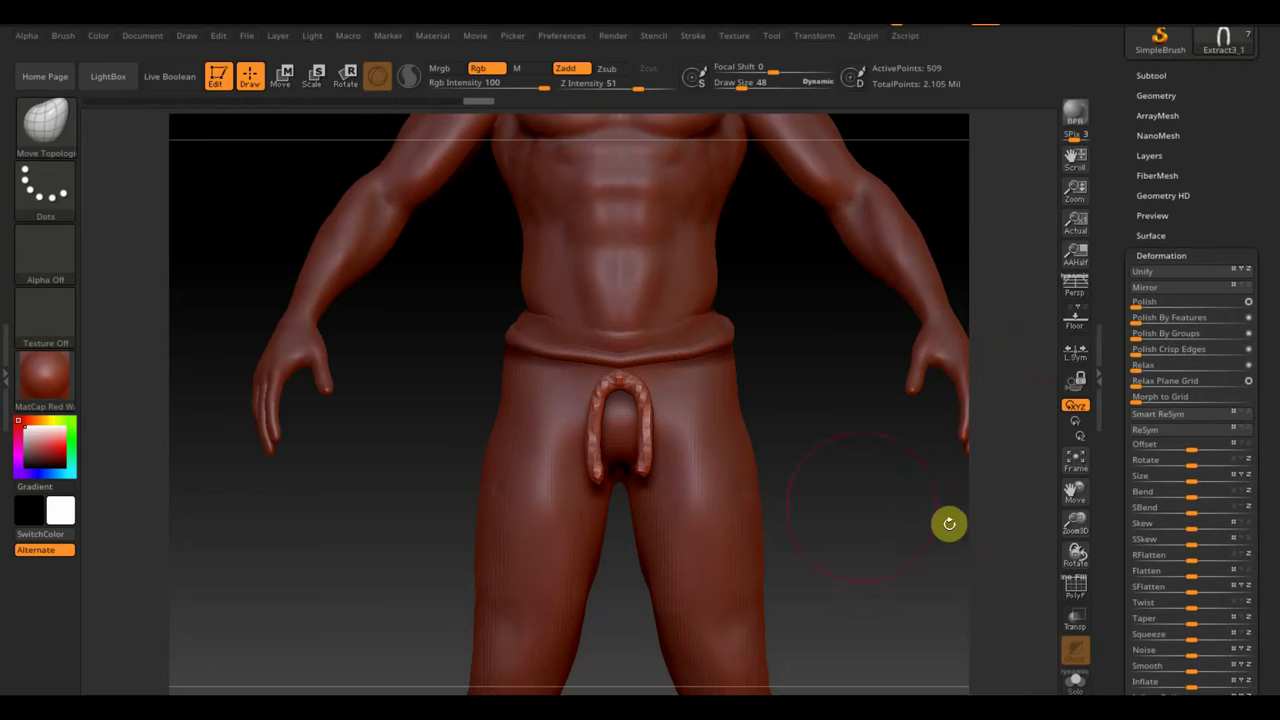
pyautogui.press('ctrl')
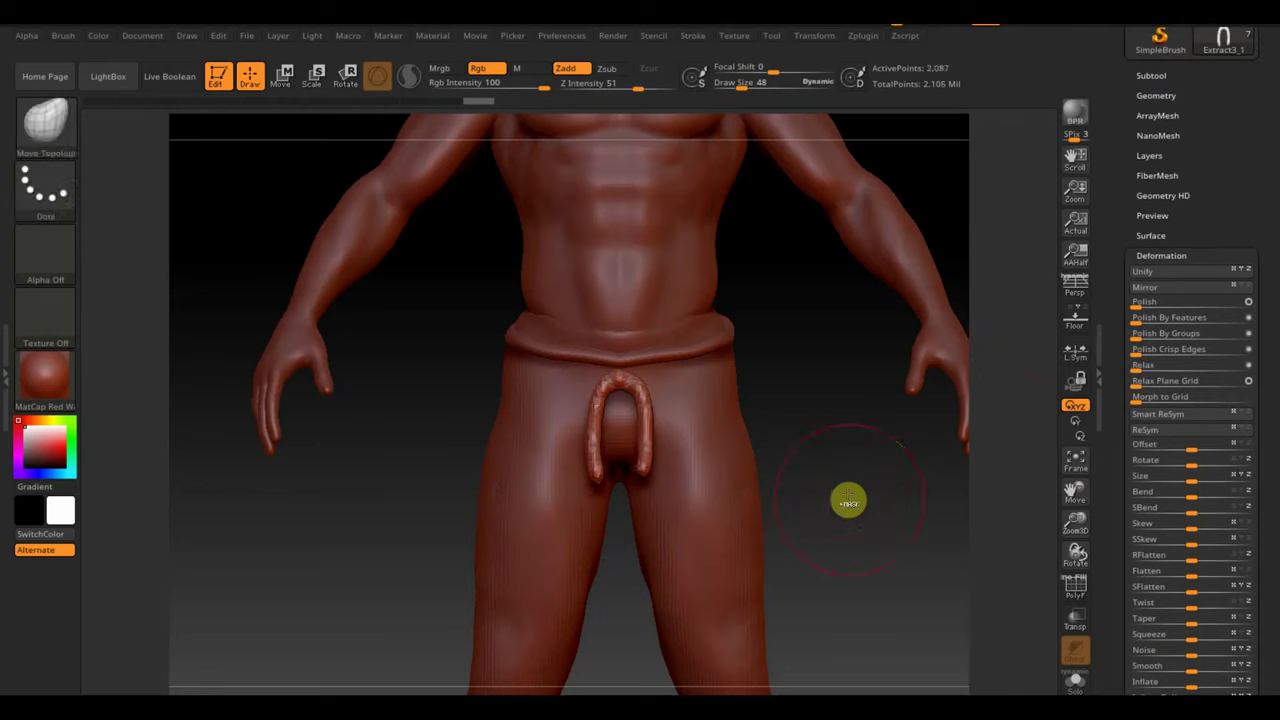
pyautogui.press('shift')
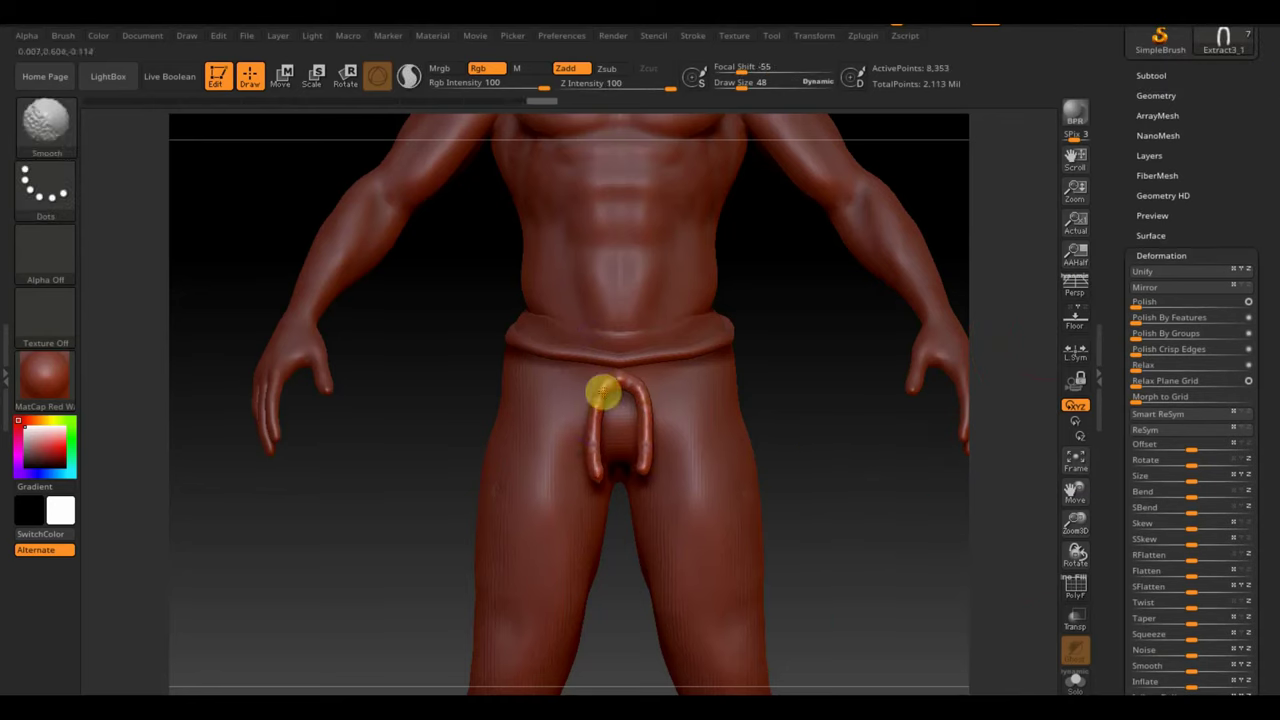
pyautogui.moveTo(604, 397)
pyautogui.keyDown('shift'); pyautogui.mouseDown()
pyautogui.moveTo(600, 429)
pyautogui.moveTo(591, 420)
pyautogui.moveTo(623, 429)
pyautogui.moveTo(640, 455)
pyautogui.mouseUp(); pyautogui.keyUp('shift')
# - Nudge the thickened loop sideways with the gizmo so it sits centred on the pants front
pyautogui.moveTo(809, 467)
pyautogui.mouseDown()
pyautogui.moveTo(903, 466)
pyautogui.moveTo(897, 479)
pyautogui.mouseUp()
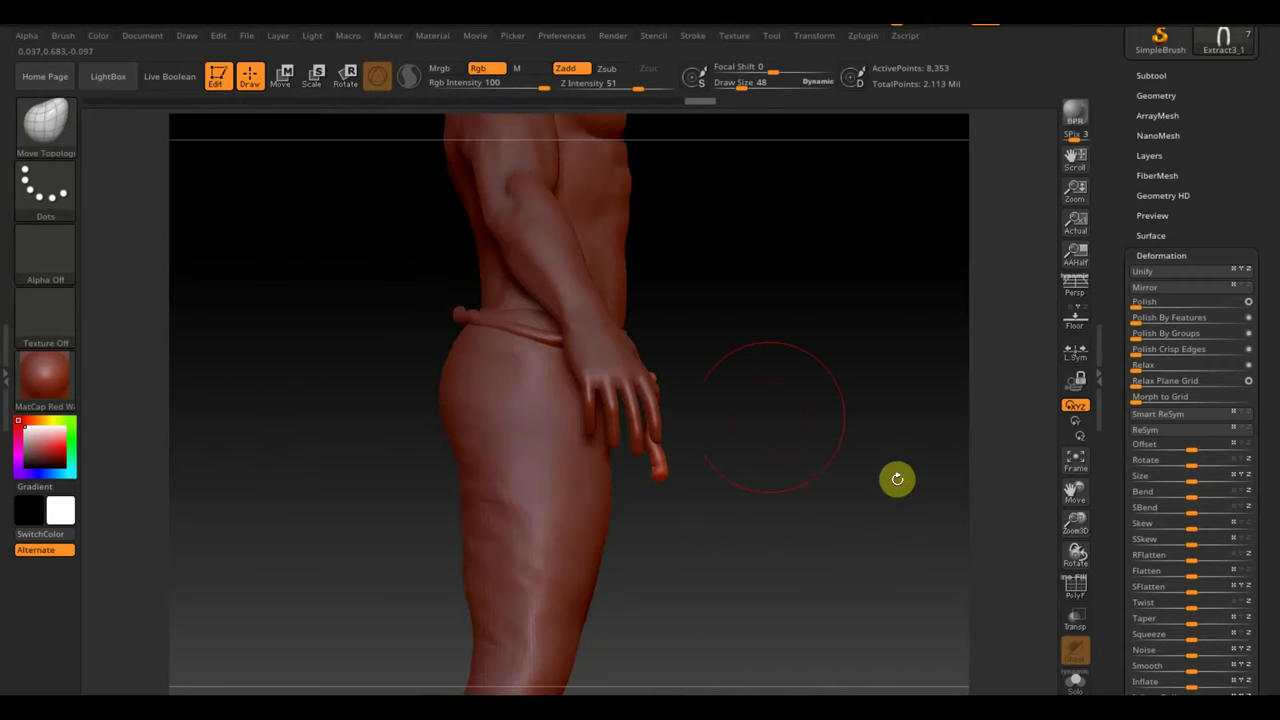
pyautogui.press('w')
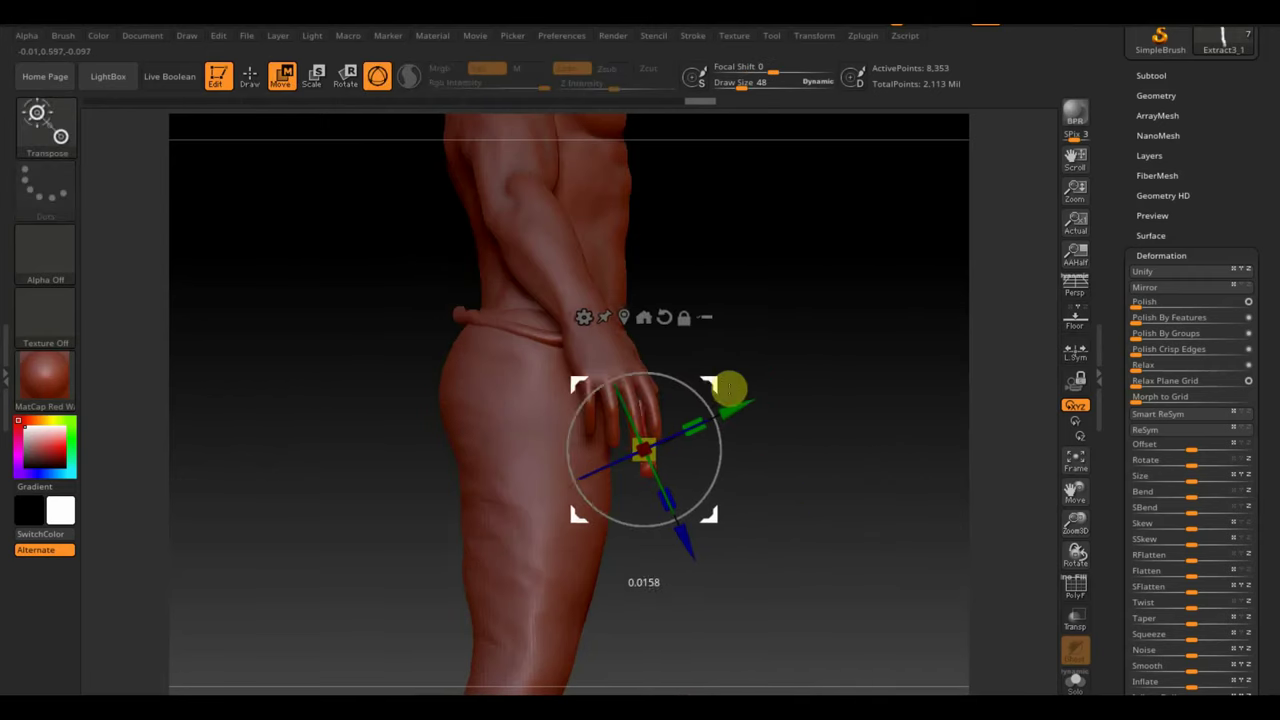
pyautogui.moveTo(863, 434)
pyautogui.mouseDown()
pyautogui.moveTo(801, 449)
pyautogui.moveTo(780, 437)
pyautogui.mouseUp()
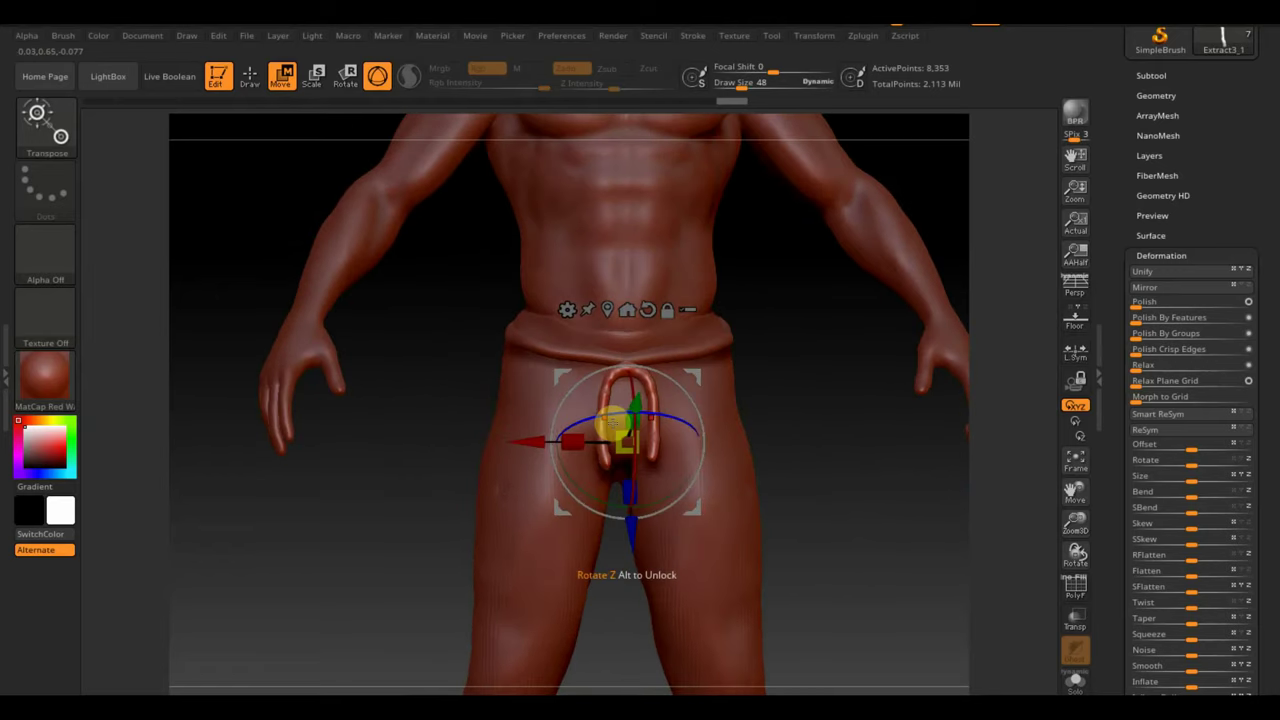
pyautogui.moveTo(527, 440); pyautogui.dragTo(532, 441)
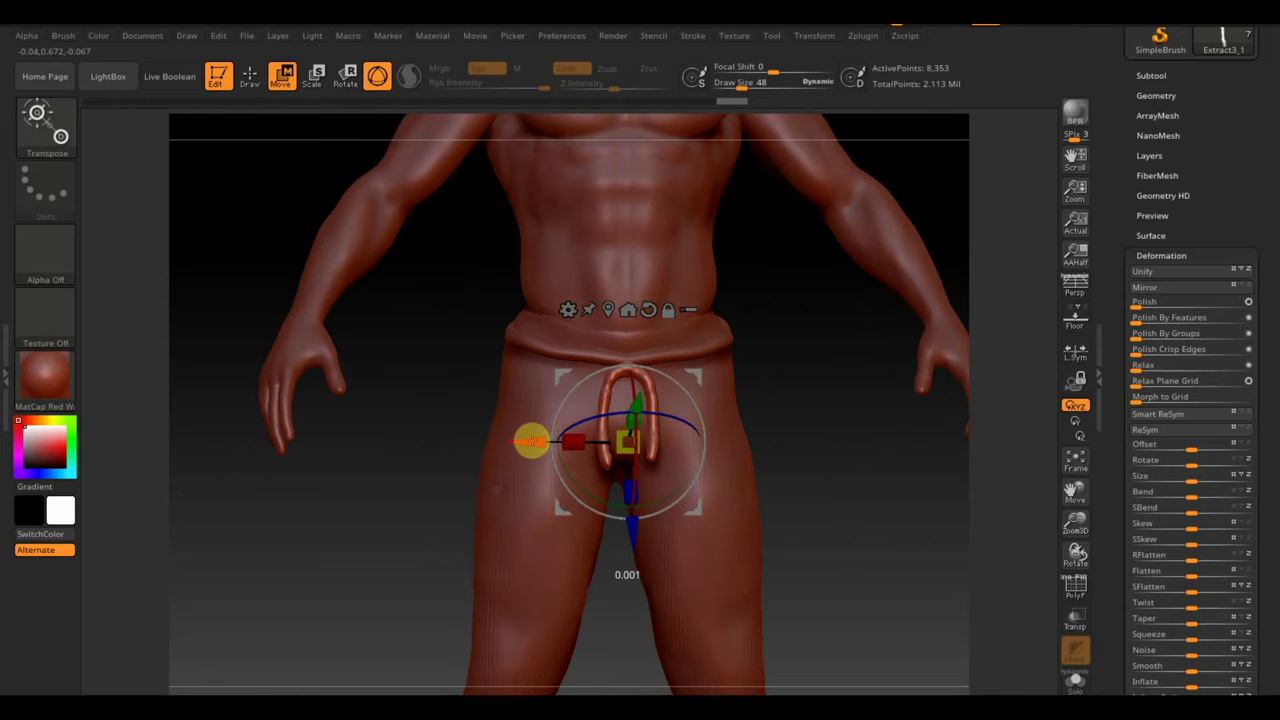
pyautogui.moveTo(829, 481)
pyautogui.mouseDown()
pyautogui.moveTo(906, 477)
pyautogui.moveTo(776, 501)
pyautogui.moveTo(823, 417)
pyautogui.mouseUp()
pyautogui.click(262, 84)
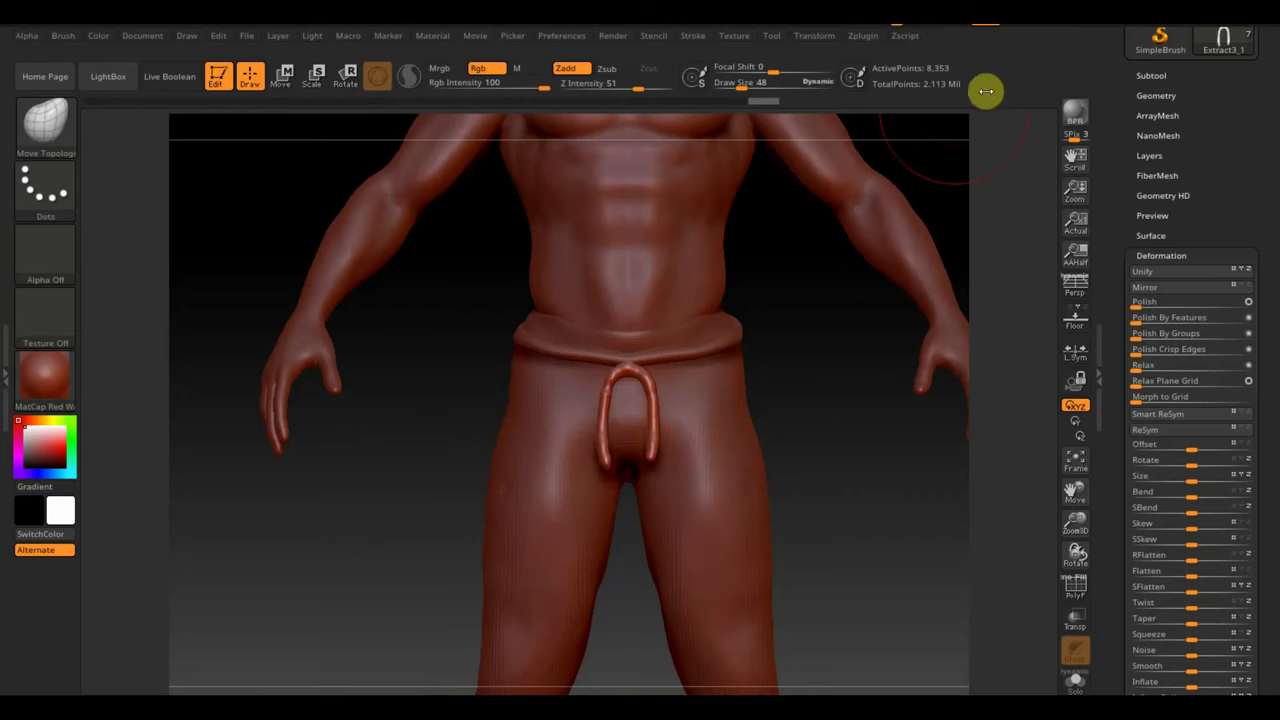
# - Duplicate the strap, delete the copy's lower subdivisions, and TrimRect it to the groin piece
pyautogui.click(1155, 75)
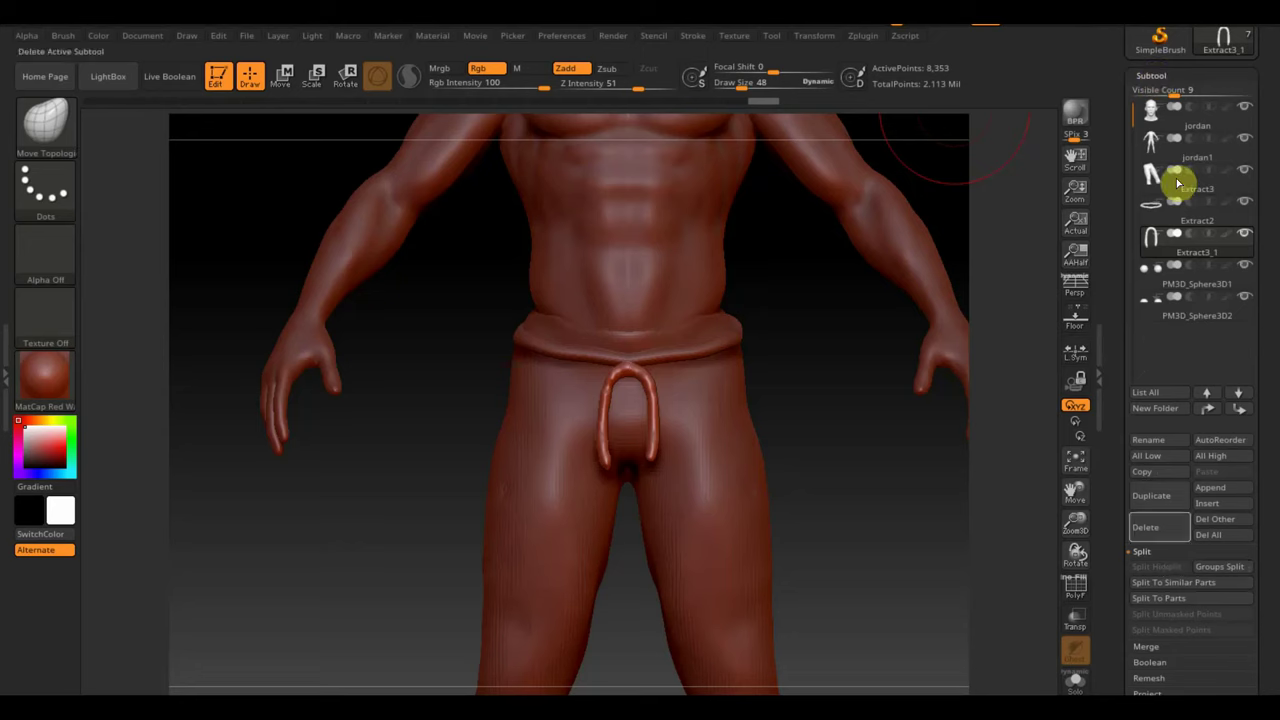
pyautogui.click(1163, 500)
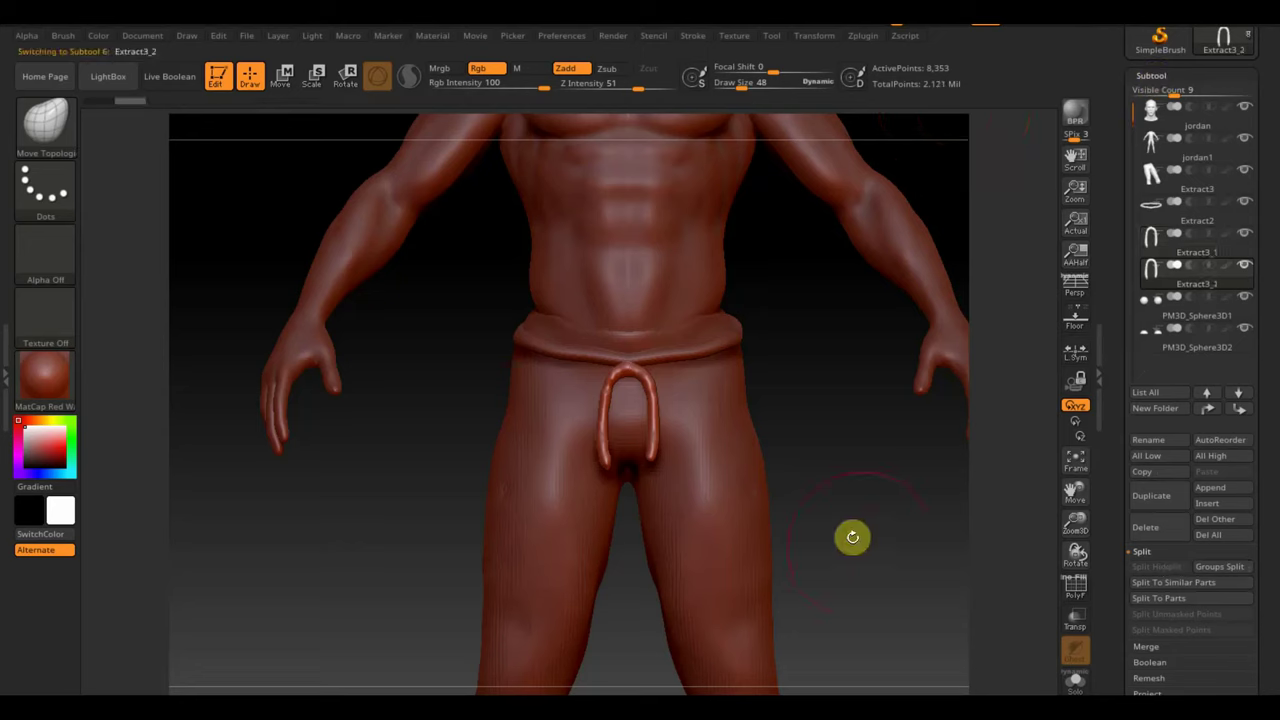
pyautogui.press('ctrl')
pyautogui.press('shift')
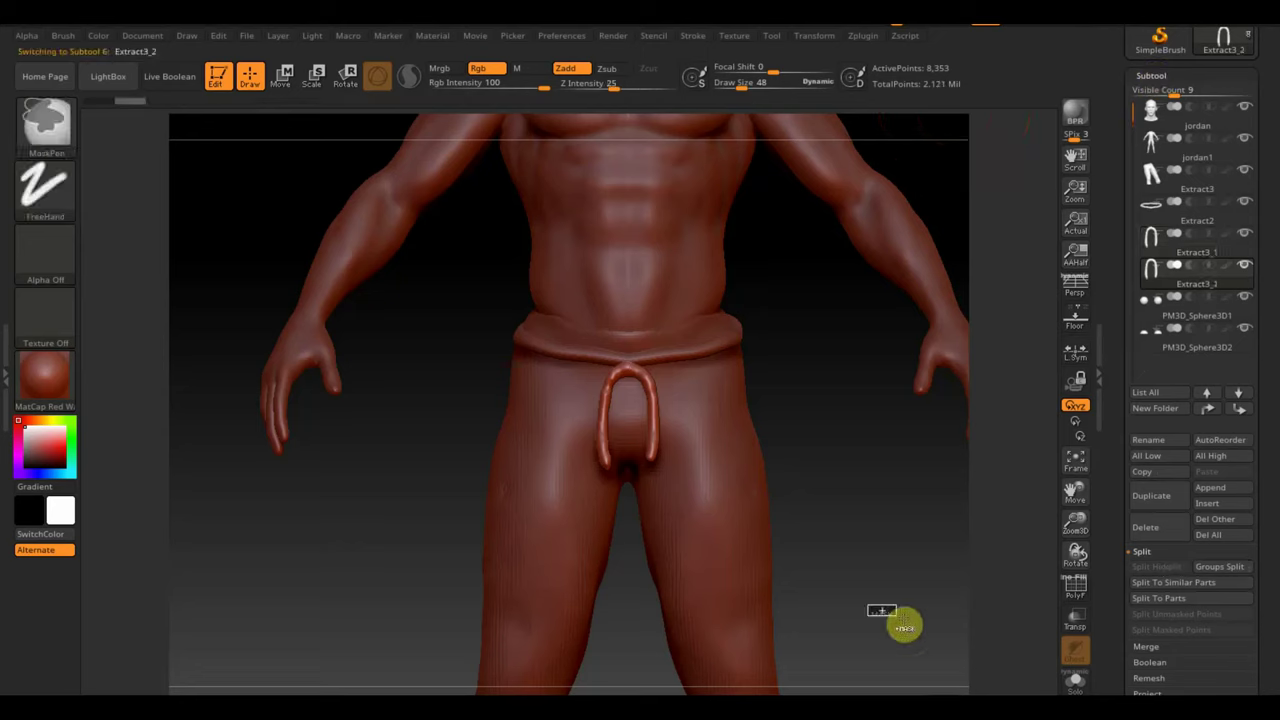
pyautogui.keyDown('ctrl'); pyautogui.keyDown('shift'); pyautogui.moveTo(883, 585); pyautogui.dragTo(548, 380); pyautogui.keyUp('shift'); pyautogui.keyUp('ctrl')
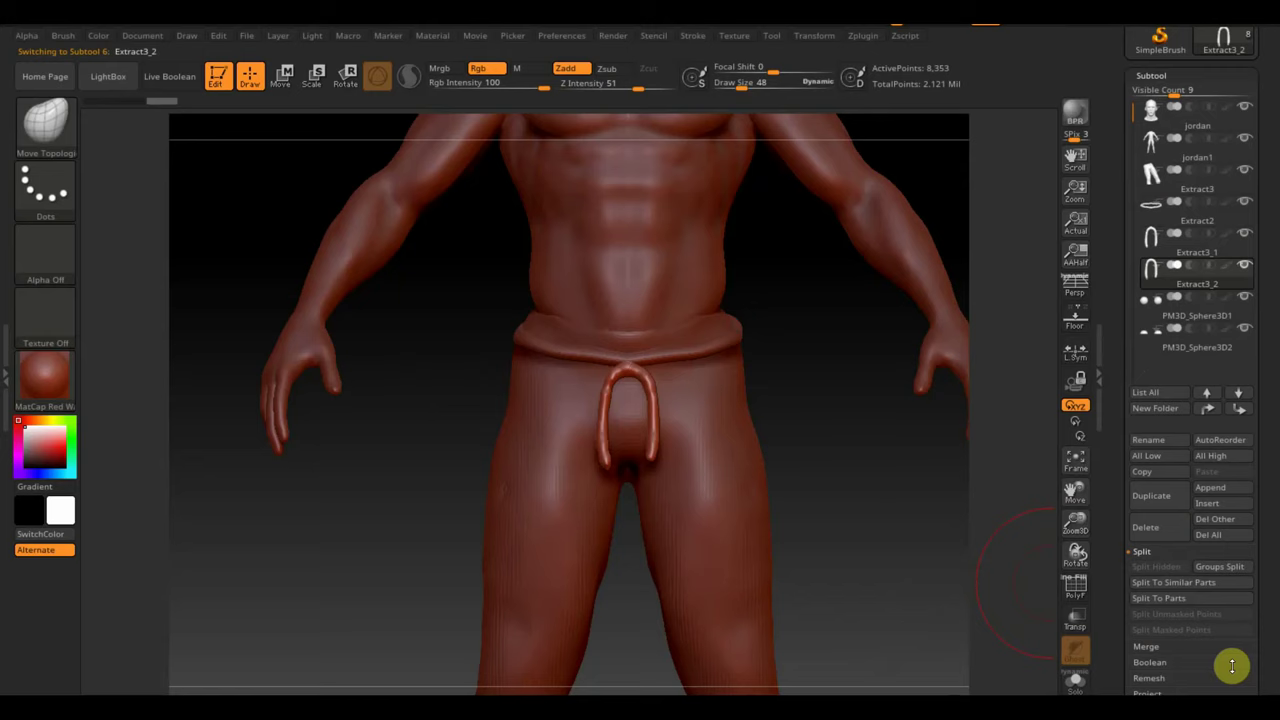
pyautogui.scroll(-3, 1276, 641)
pyautogui.click(1177, 563)
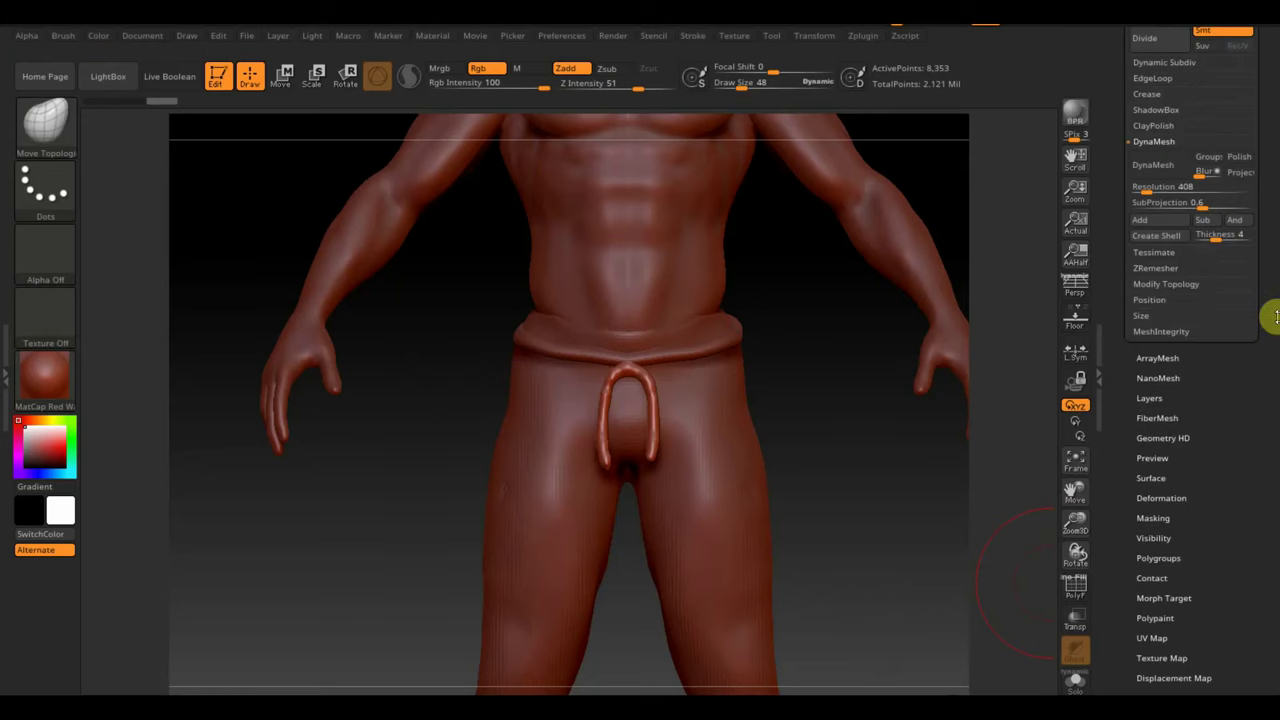
pyautogui.click(1177, 373)
pyautogui.keyDown('ctrl'); pyautogui.keyDown('shift'); pyautogui.moveTo(882, 603); pyautogui.dragTo(546, 386); pyautogui.keyUp('shift'); pyautogui.keyUp('ctrl')
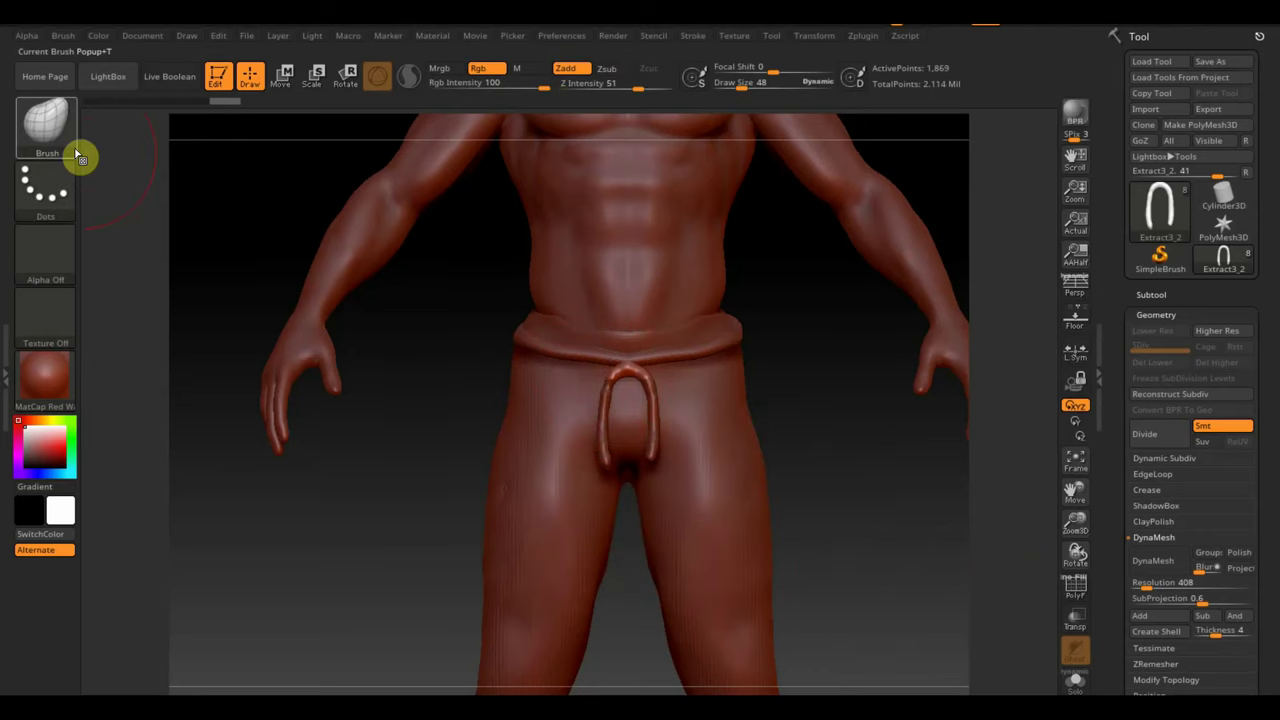
# - Select ClayBuildup and reduce the brush size to about 26
pyautogui.click(71, 149)
pyautogui.click(193, 145)
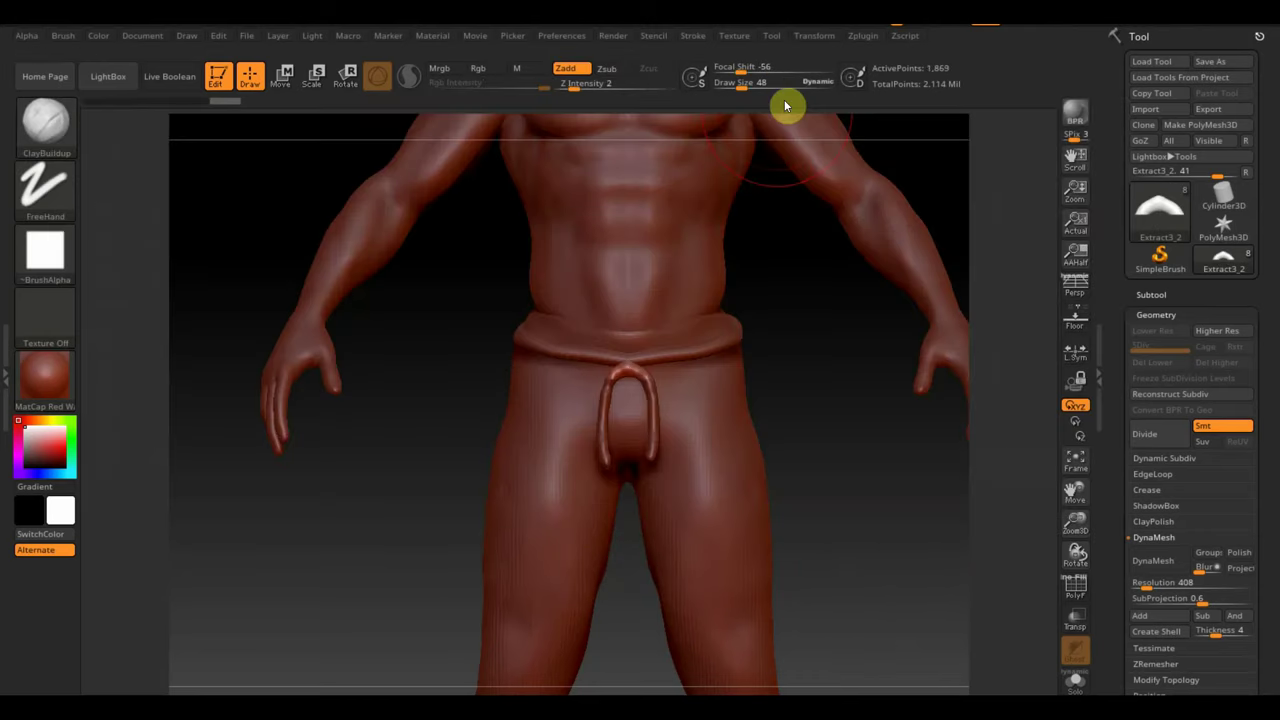
pyautogui.moveTo(750, 90); pyautogui.dragTo(735, 87)
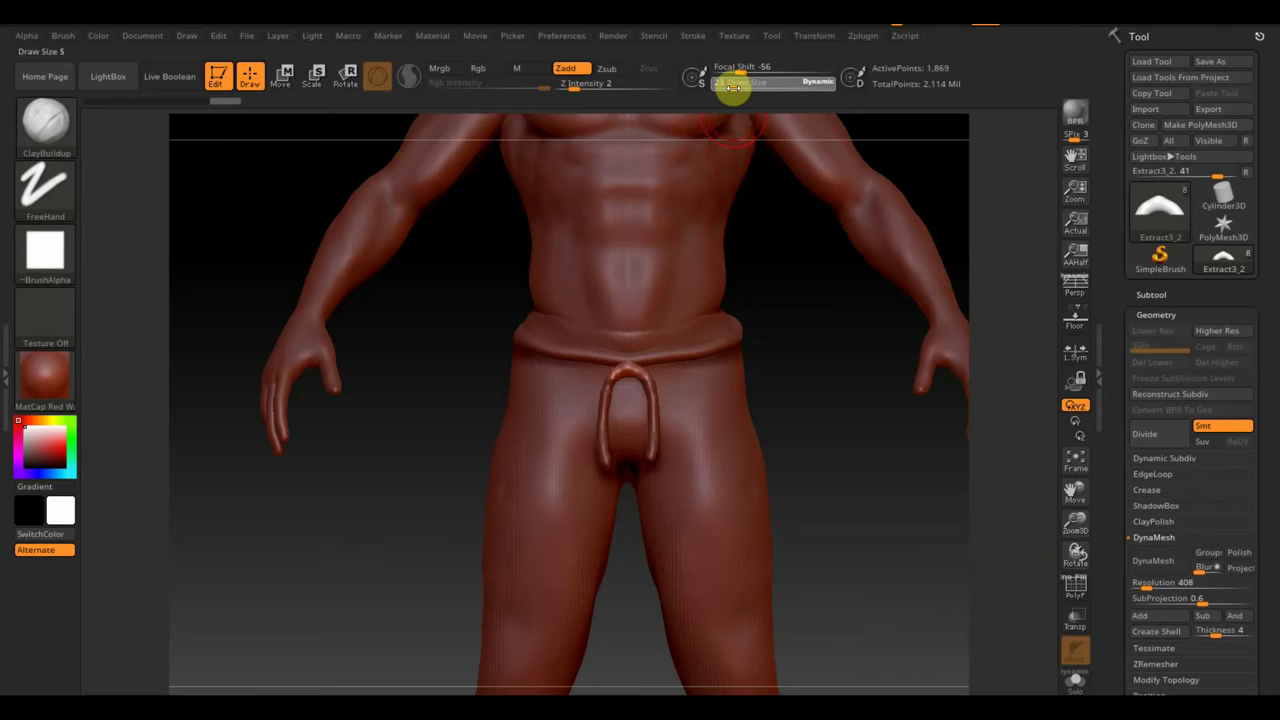
# - DynaMesh the trimmed piece at resolution 2144
pyautogui.click(1165, 582)
pyautogui.write('2144')
pyautogui.press('Return')
pyautogui.click(1157, 563)
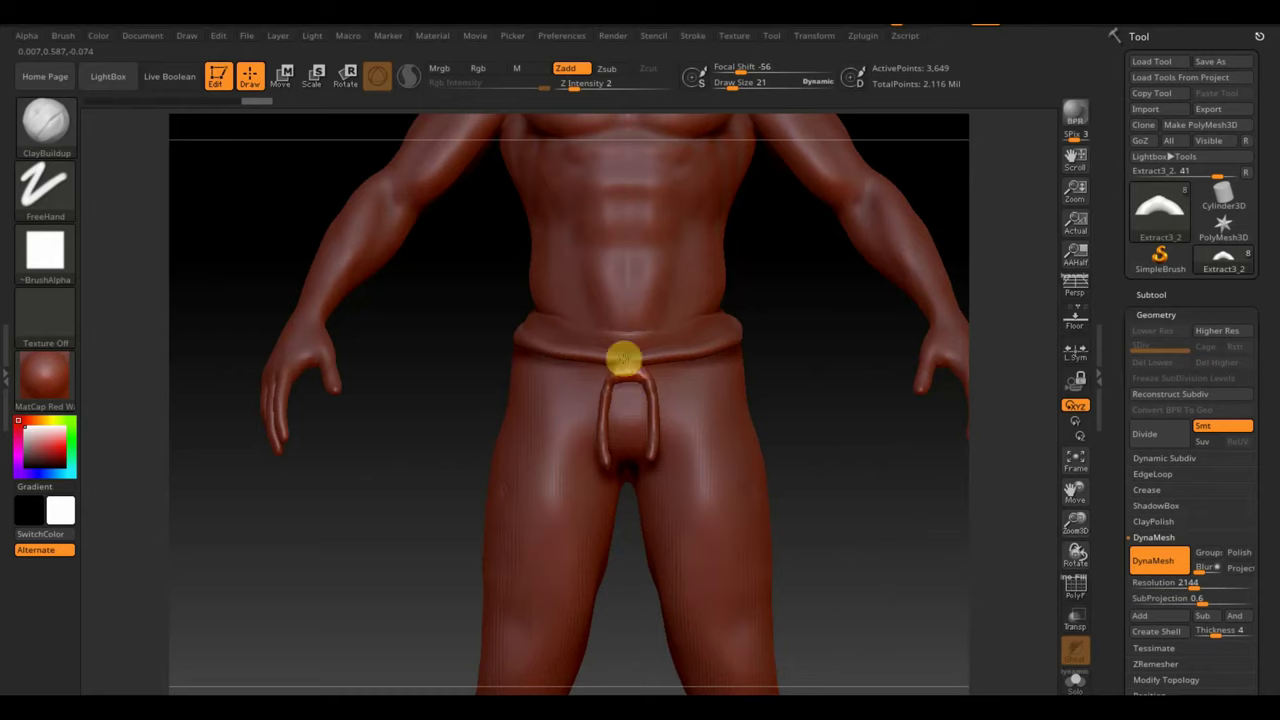
pyautogui.moveTo(813, 448); pyautogui.dragTo(863, 454)
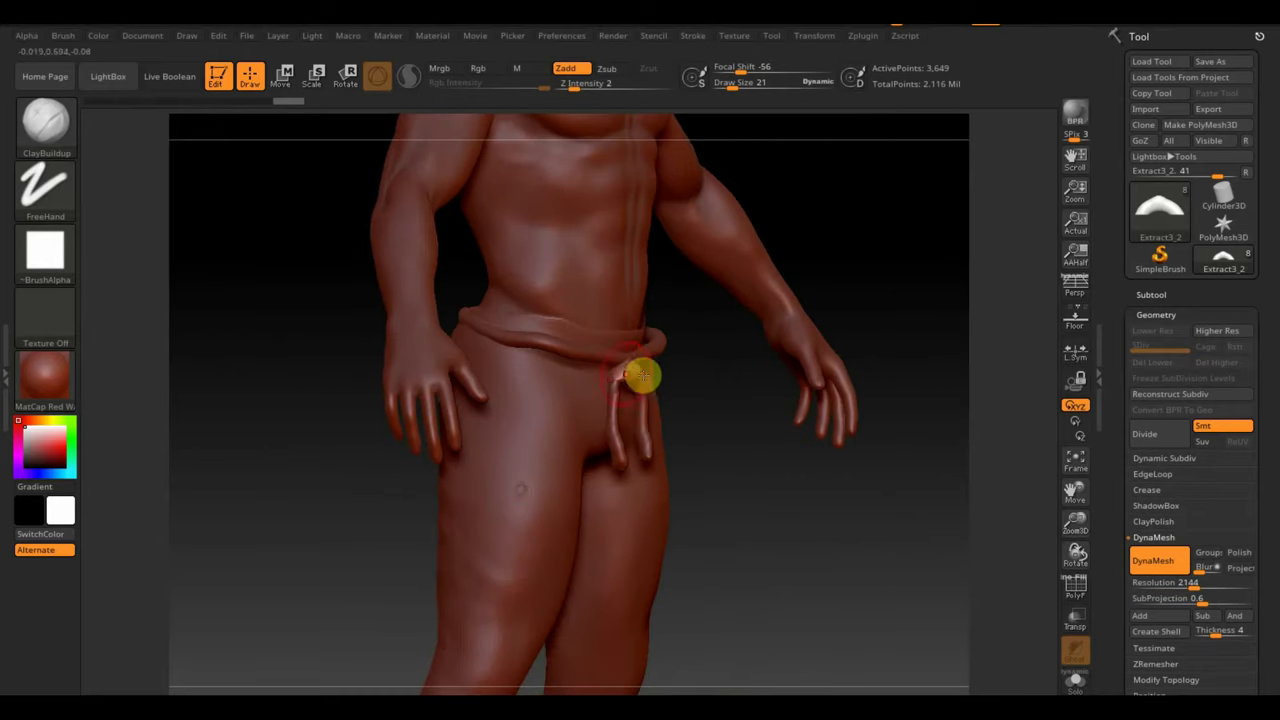
pyautogui.moveTo(756, 421); pyautogui.dragTo(715, 414)
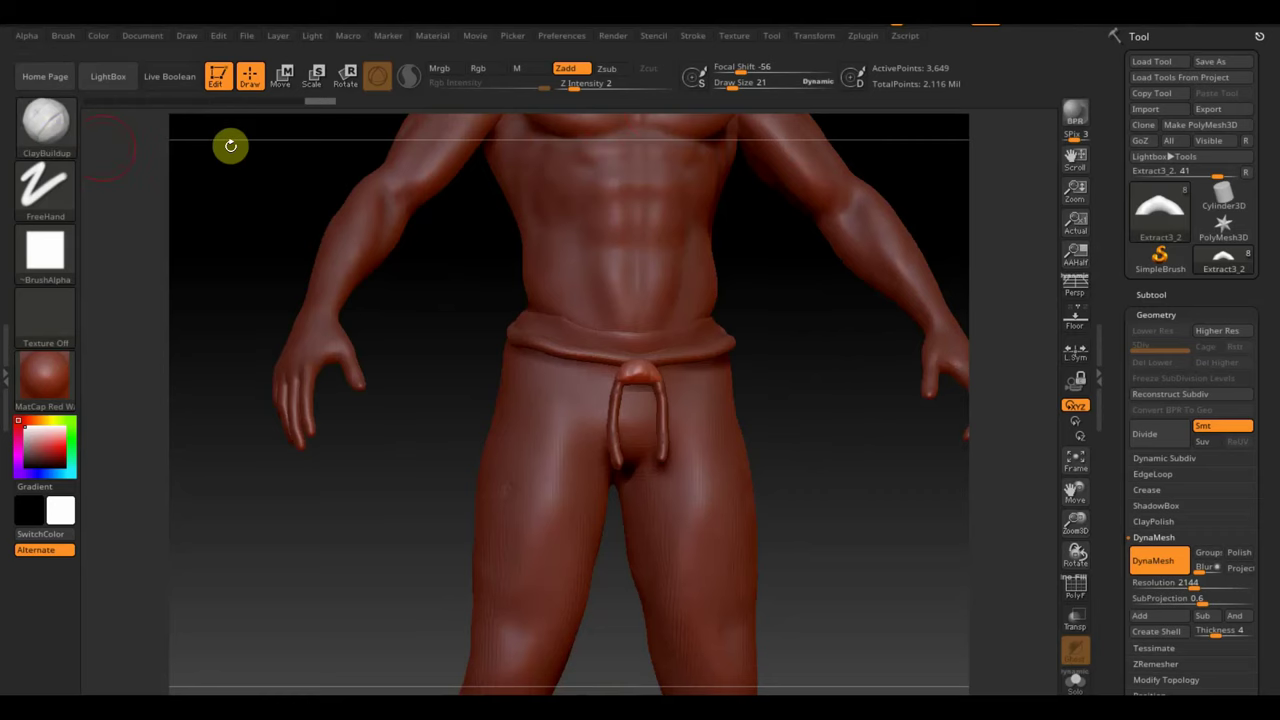
# - With Move Topological (BMT), shape the remeshed piece into a small flared knot on the waistband
pyautogui.press('b')
pyautogui.press('m')
pyautogui.press('t')
pyautogui.moveTo(826, 428); pyautogui.dragTo(830, 497)
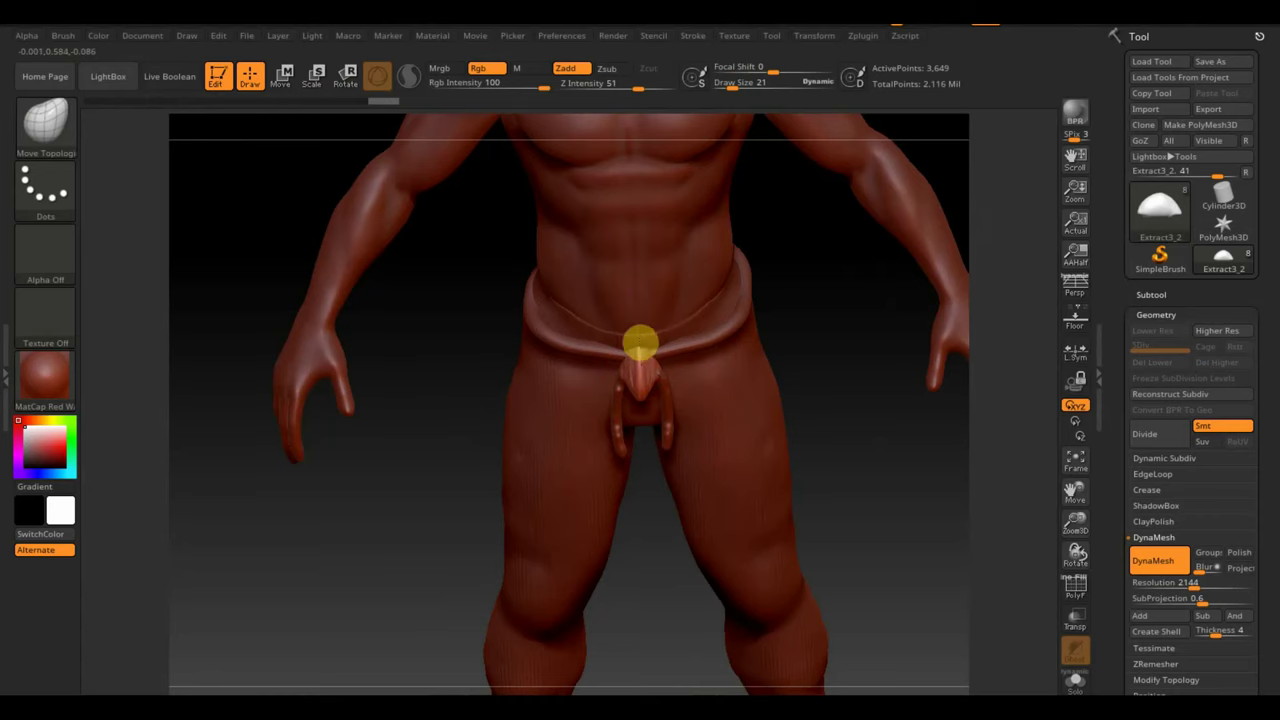
pyautogui.moveTo(811, 386); pyautogui.dragTo(826, 303)
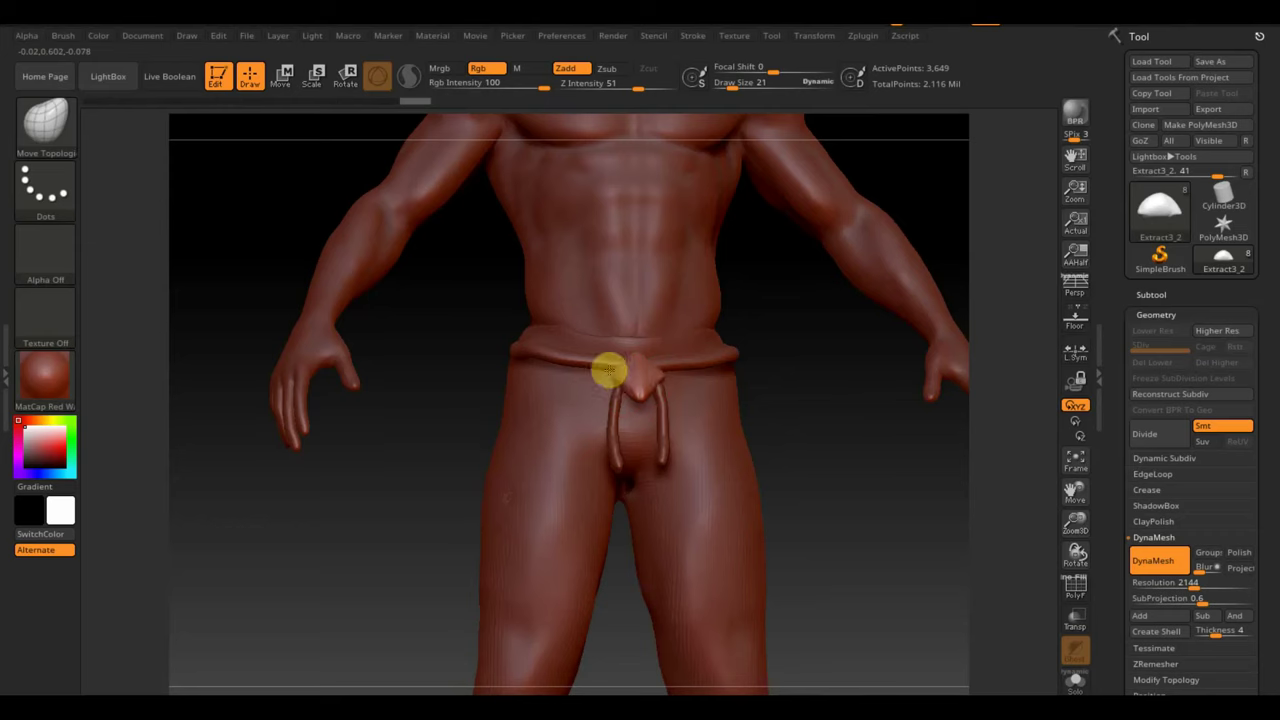
pyautogui.moveTo(638, 404); pyautogui.dragTo(641, 385)
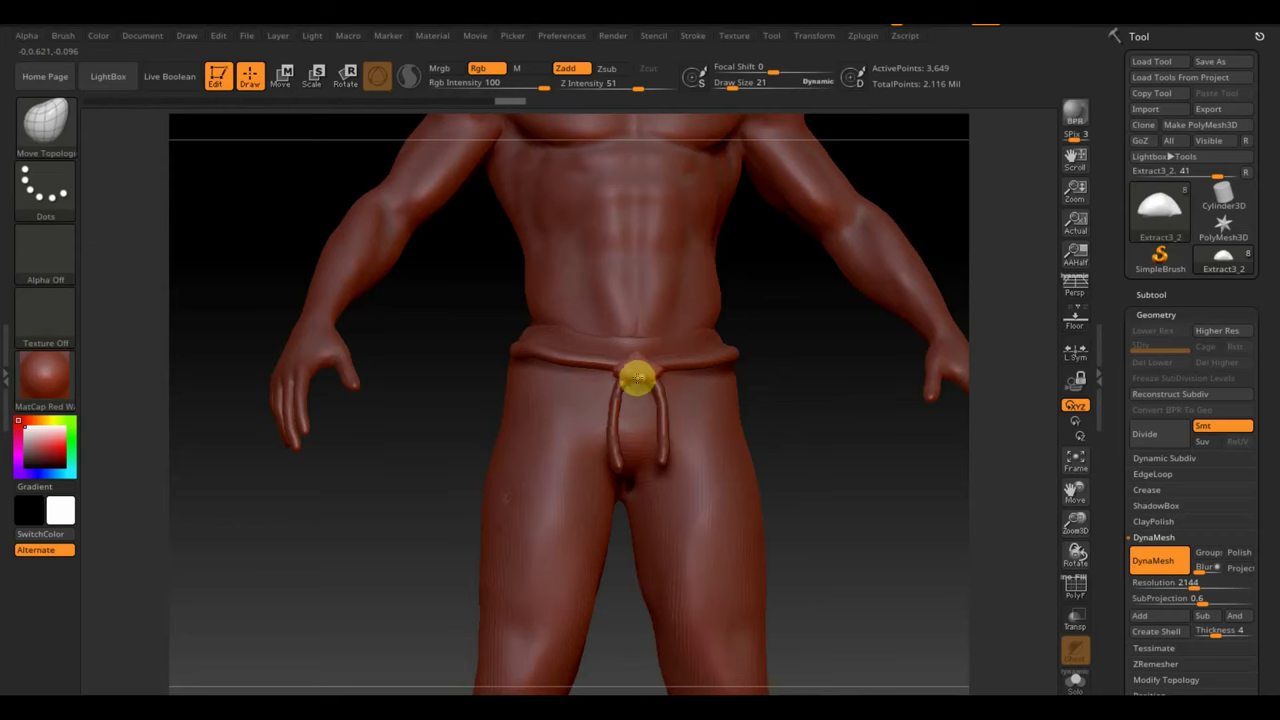
pyautogui.moveTo(770, 390)
pyautogui.mouseDown()
pyautogui.moveTo(709, 403)
pyautogui.moveTo(632, 377)
pyautogui.mouseUp()
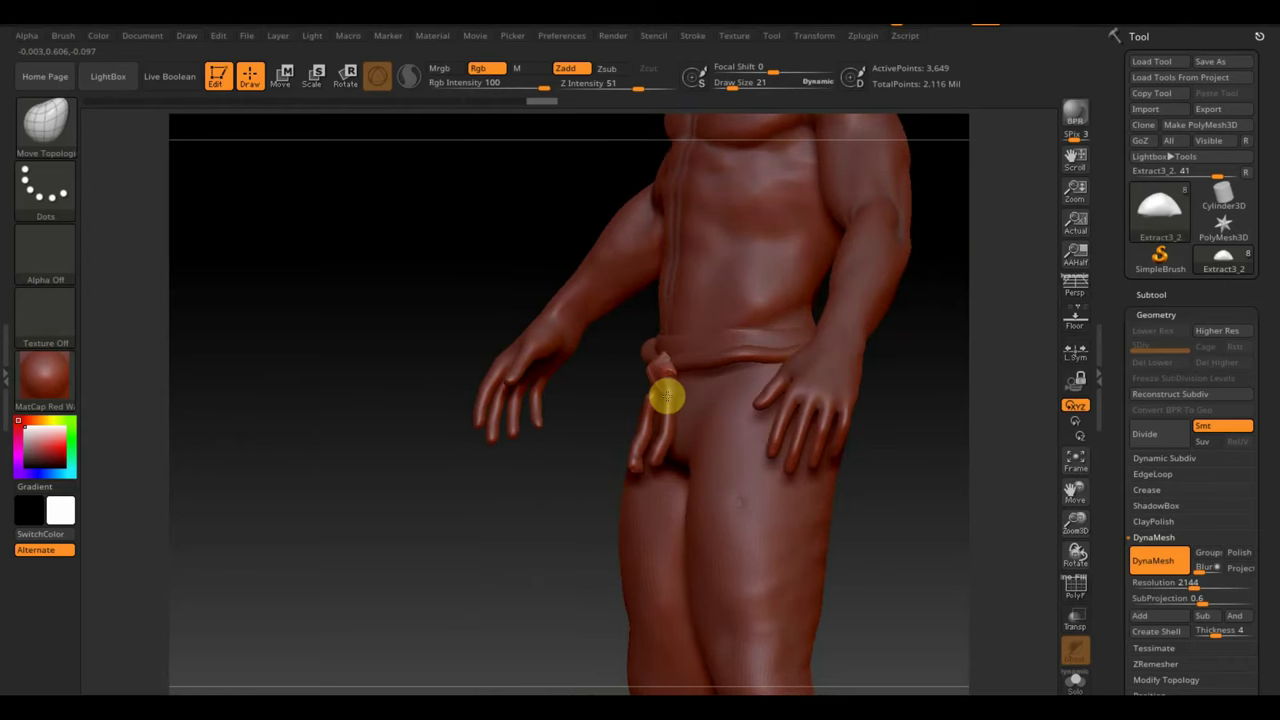
pyautogui.moveTo(667, 397); pyautogui.dragTo(637, 404)
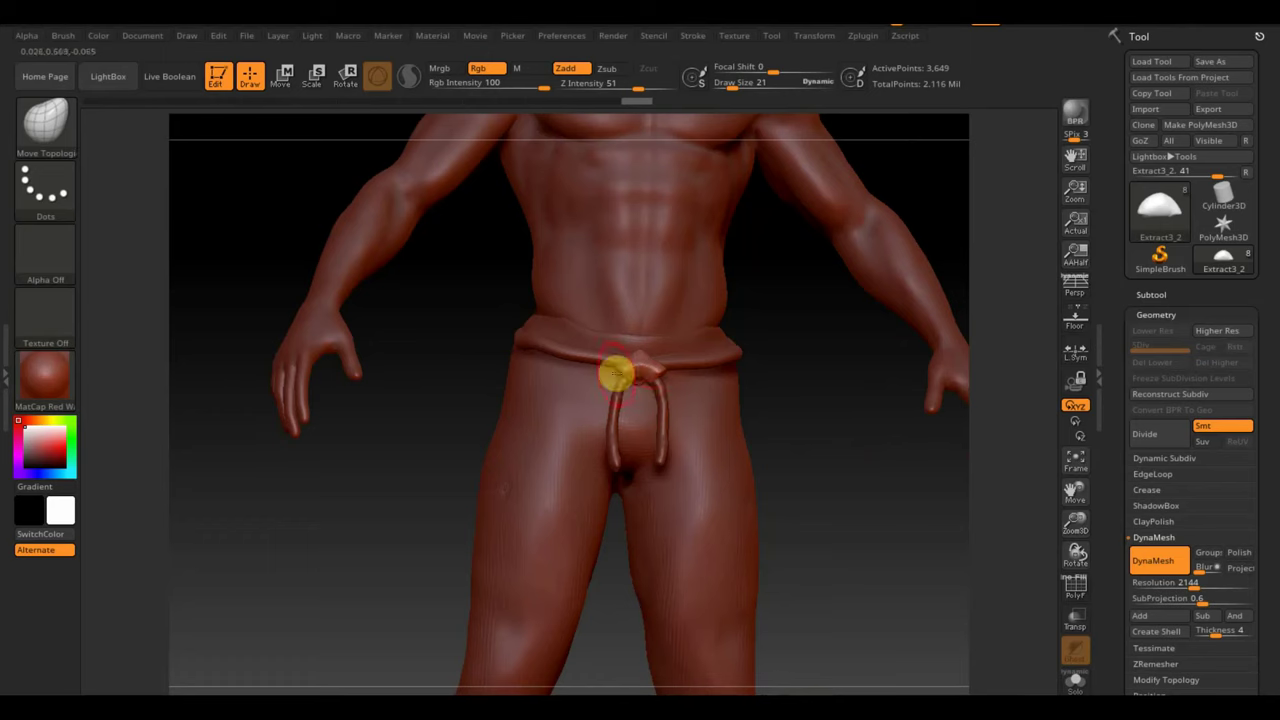
pyautogui.moveTo(622, 360); pyautogui.dragTo(640, 371)
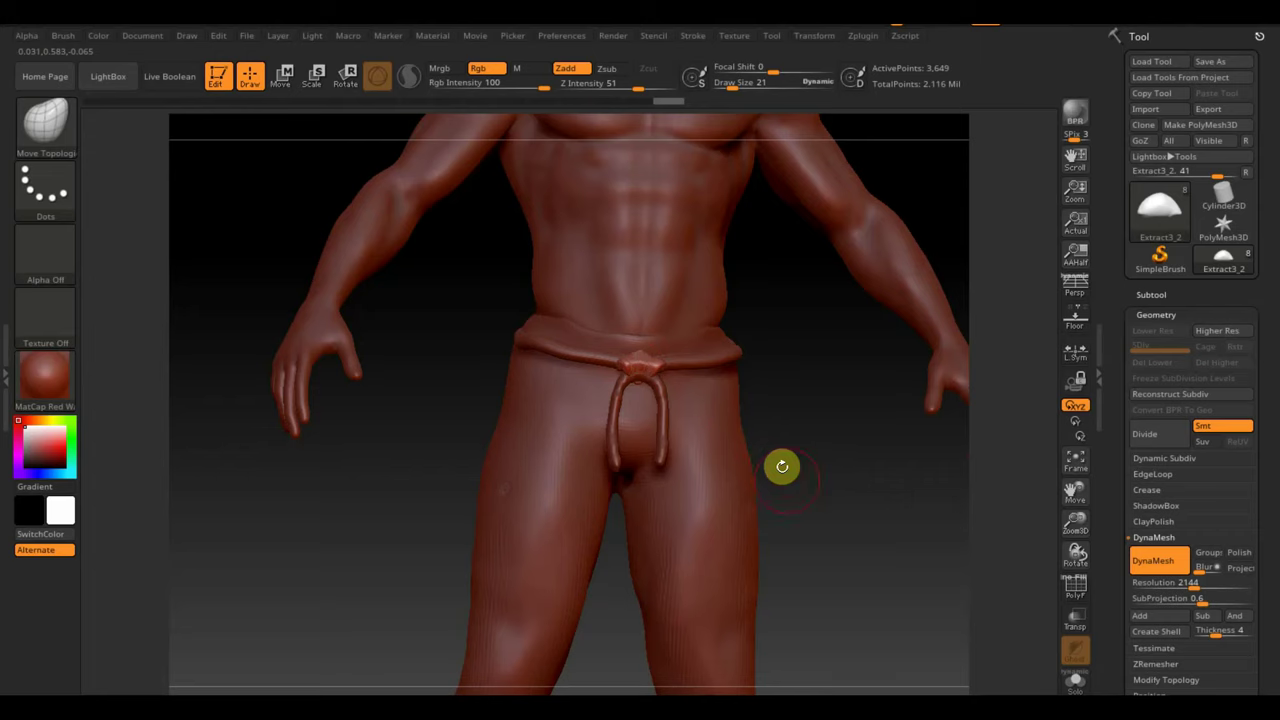
pyautogui.keyDown('ctrl'); pyautogui.moveTo(782, 466); pyautogui.dragTo(794, 481, button='right'); pyautogui.keyUp('ctrl')
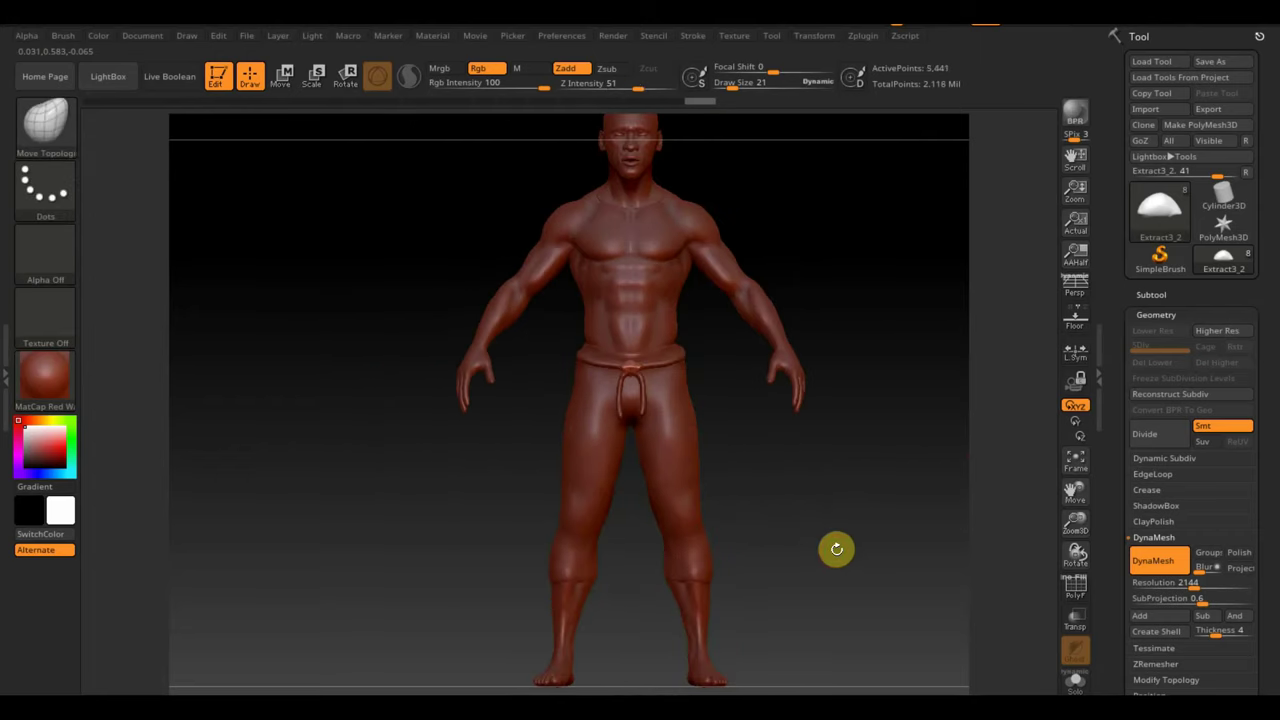
# - On the Extract3 pants, mask the waistband front and back, then invert so only that band is free
pyautogui.keyDown('alt'); pyautogui.moveTo(845, 523); pyautogui.dragTo(797, 557, button='right'); pyautogui.keyUp('alt')
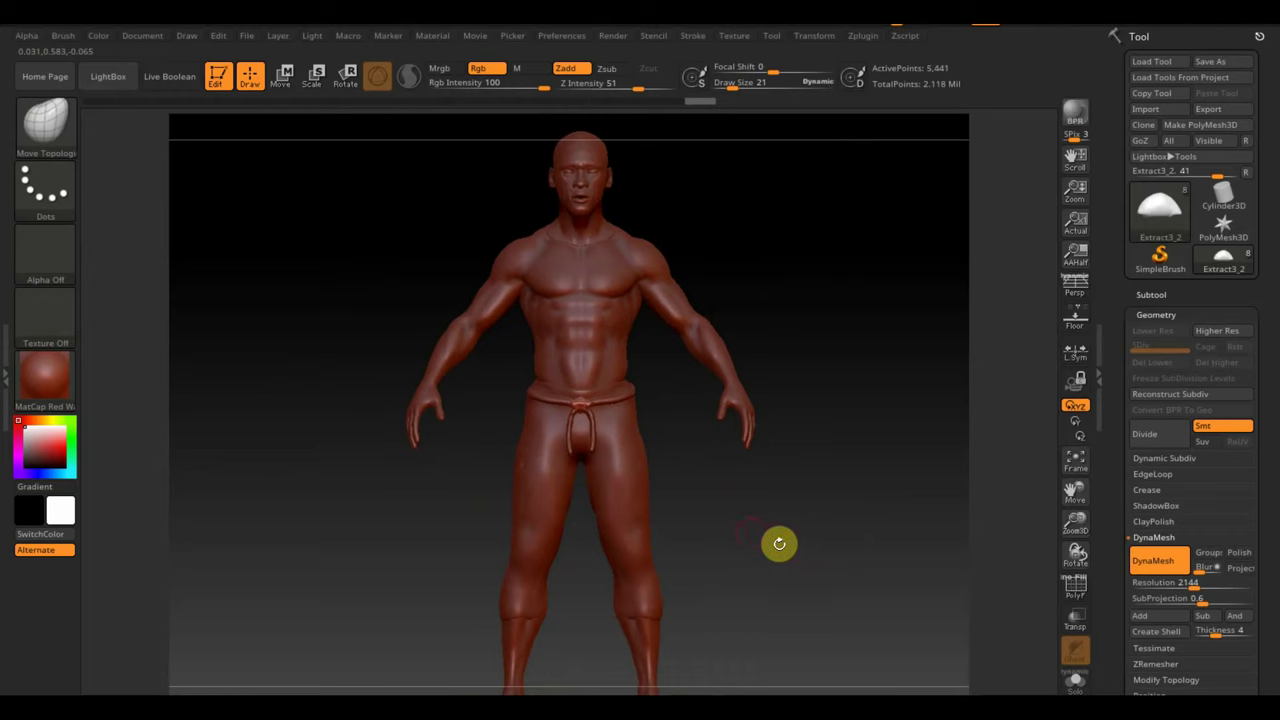
pyautogui.scroll(2, 760, 526)
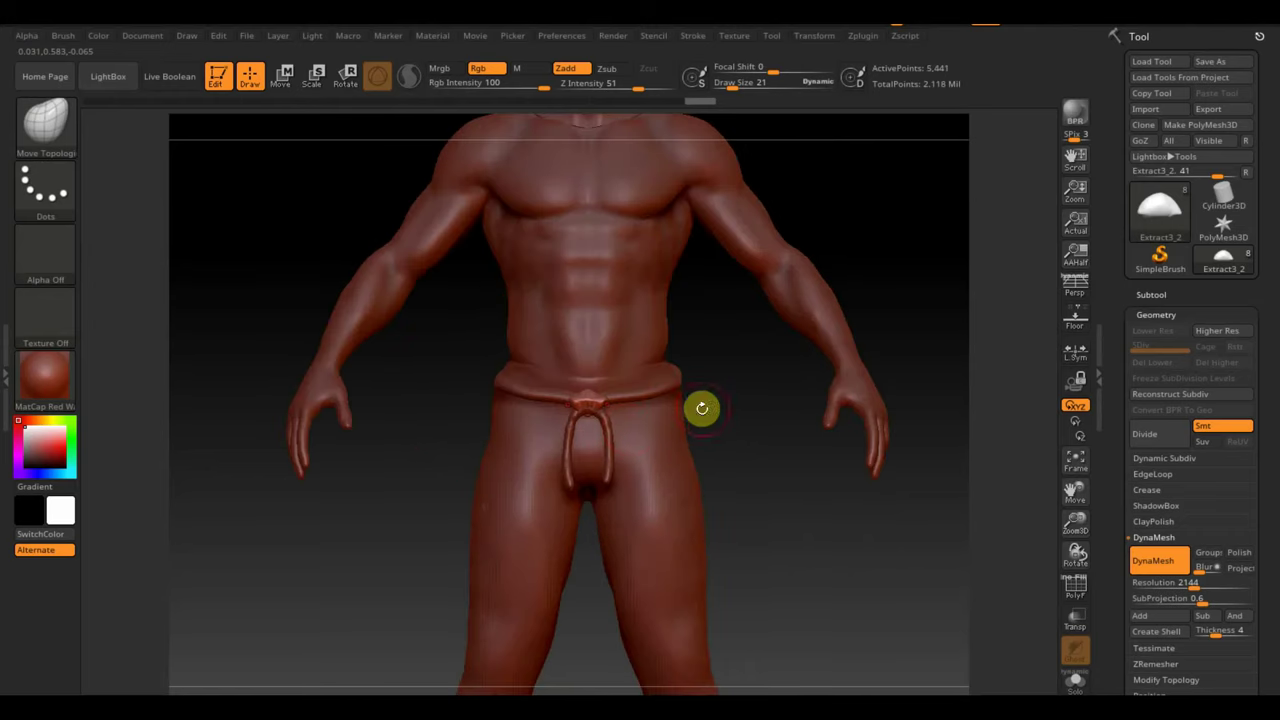
pyautogui.scroll(2, 700, 420)
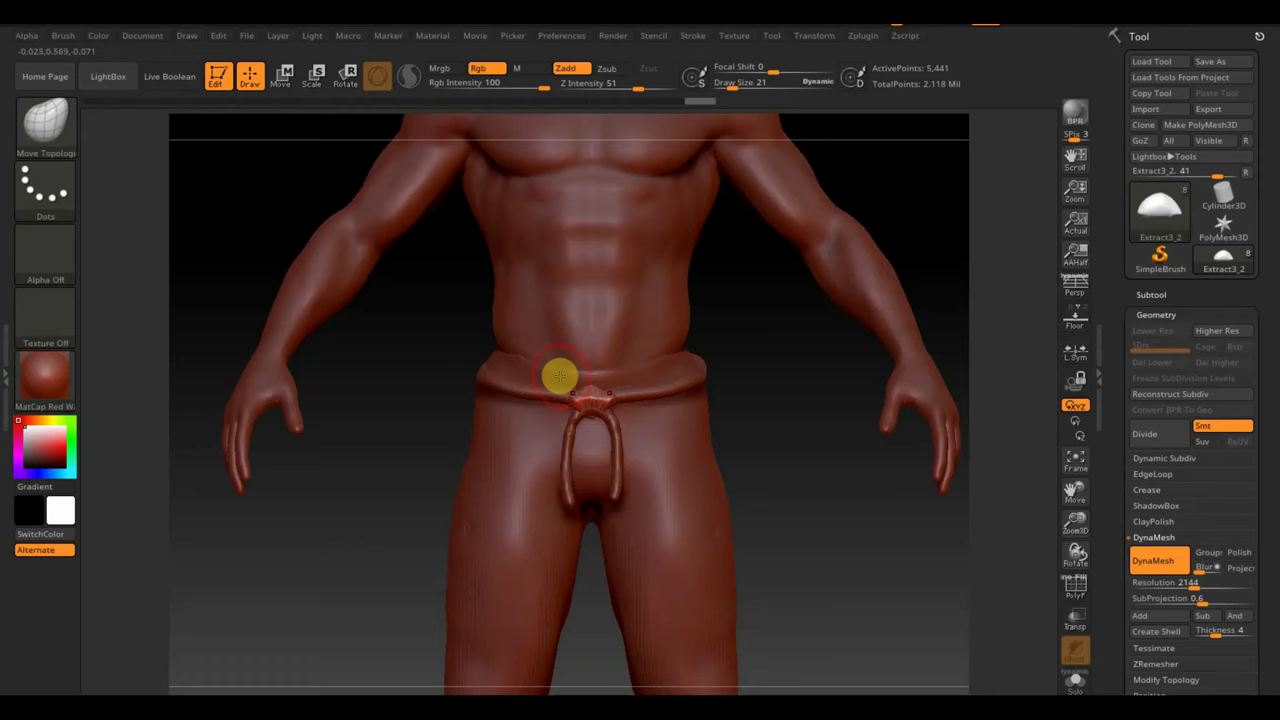
pyautogui.keyDown('alt'); pyautogui.click(561, 376); pyautogui.keyUp('alt')
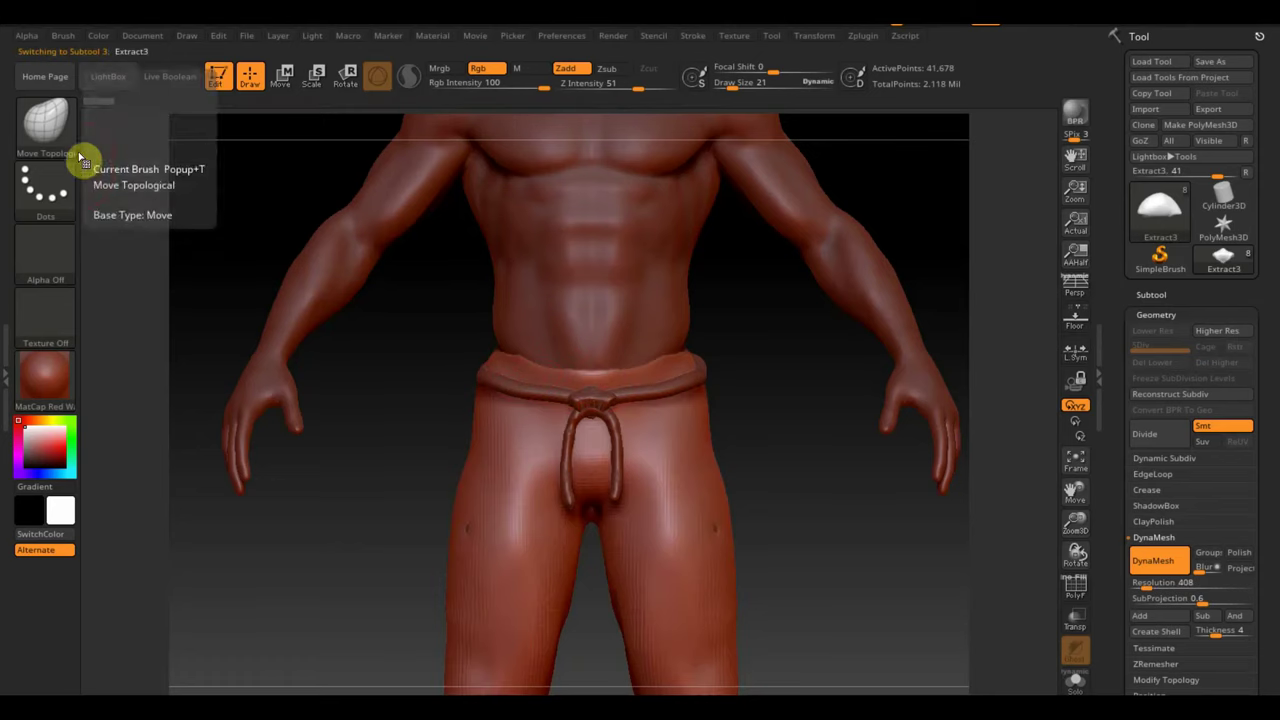
pyautogui.keyDown('ctrl'); pyautogui.moveTo(442, 296); pyautogui.dragTo(731, 380); pyautogui.keyUp('ctrl')
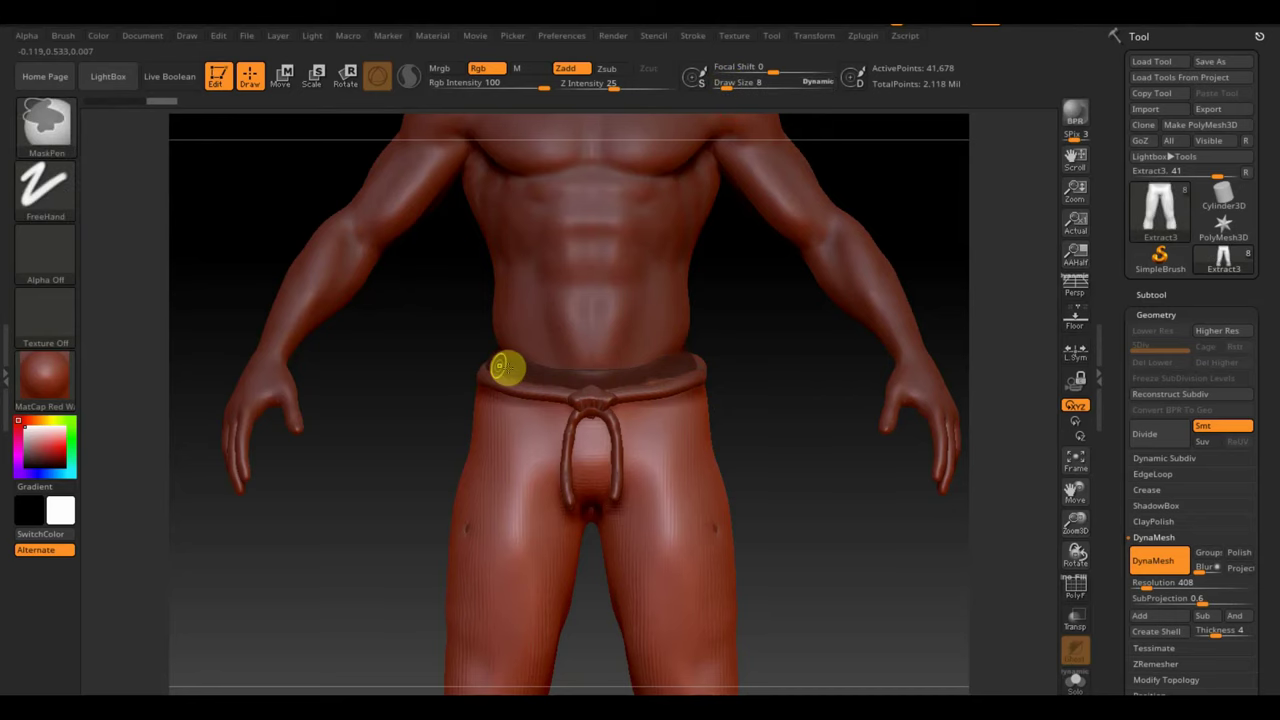
pyautogui.moveTo(652, 374)
pyautogui.mouseDown()
pyautogui.moveTo(750, 355)
pyautogui.moveTo(894, 357)
pyautogui.mouseUp()
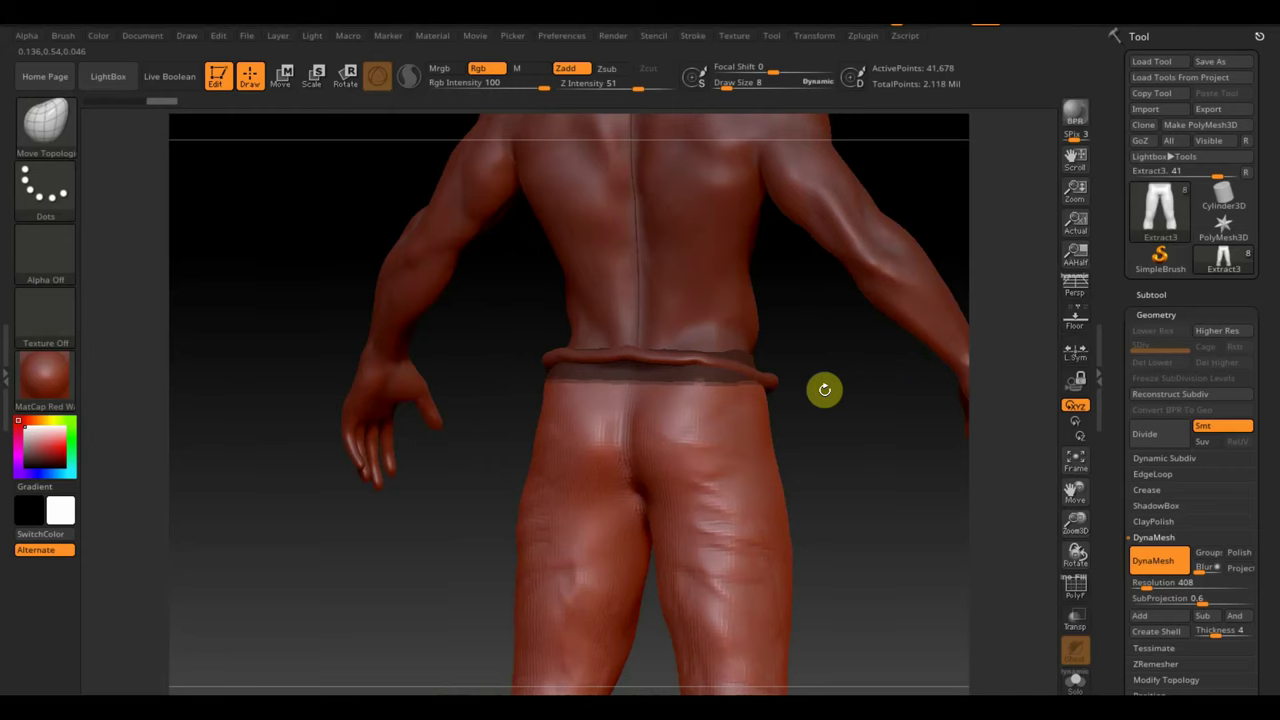
pyautogui.moveTo(824, 389); pyautogui.dragTo(763, 397)
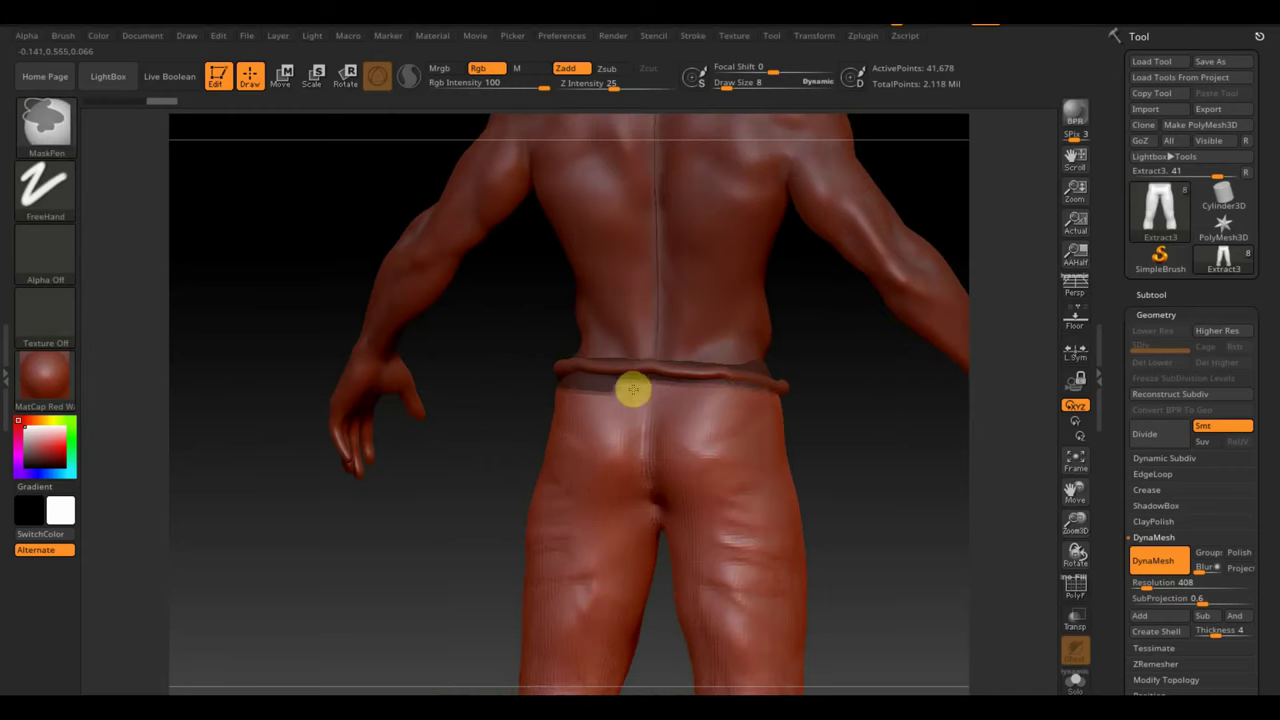
pyautogui.moveTo(837, 454)
pyautogui.mouseDown()
pyautogui.moveTo(646, 455)
pyautogui.moveTo(563, 486)
pyautogui.moveTo(422, 487)
pyautogui.mouseUp()
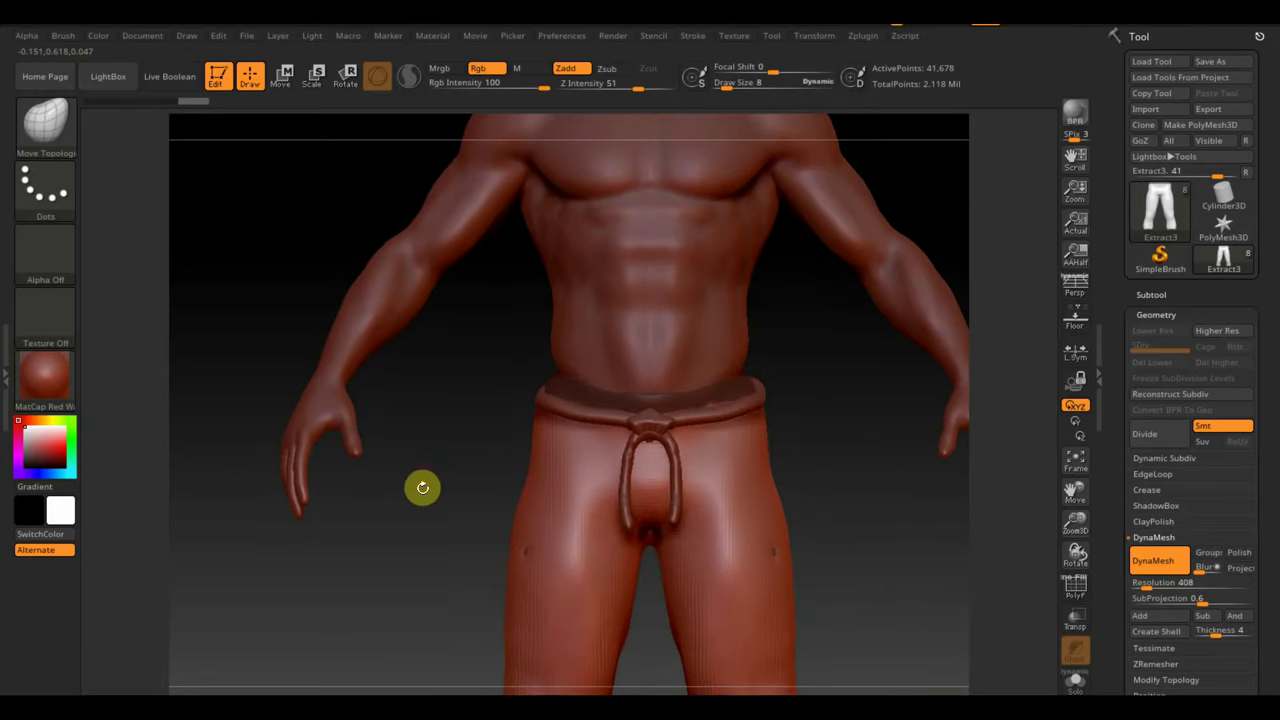
pyautogui.keyDown('ctrl'); pyautogui.click(386, 441); pyautogui.keyUp('ctrl')
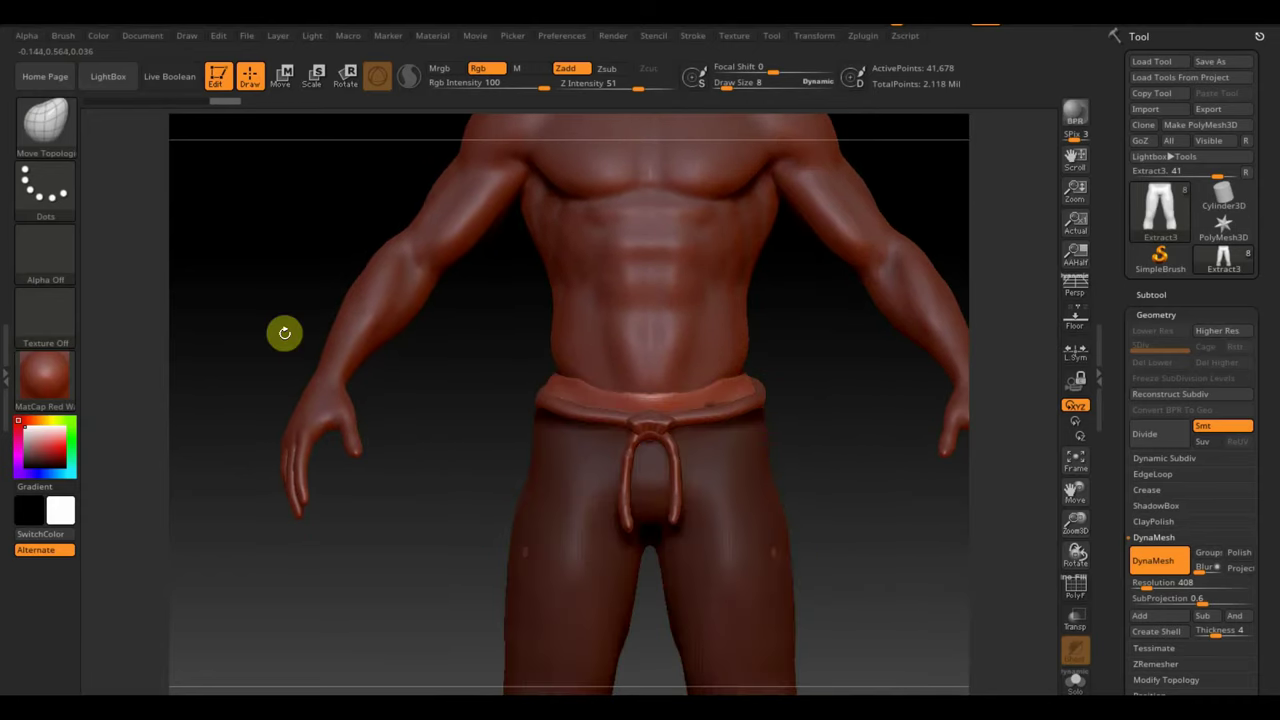
# - Switch to the Transpose gizmo, centre it on the waistband and zoom in on the waist
pyautogui.click(281, 75)
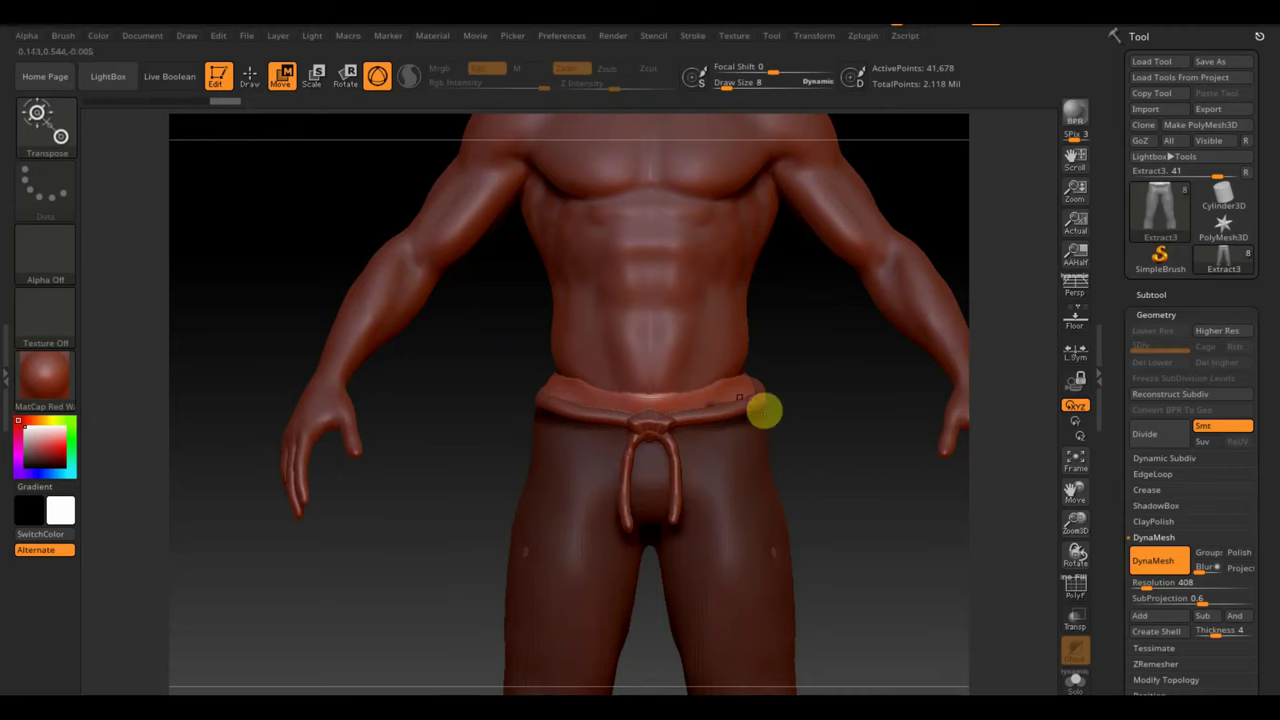
pyautogui.keyDown('alt'); pyautogui.moveTo(871, 508); pyautogui.dragTo(806, 307); pyautogui.keyUp('alt')
pyautogui.press('f')
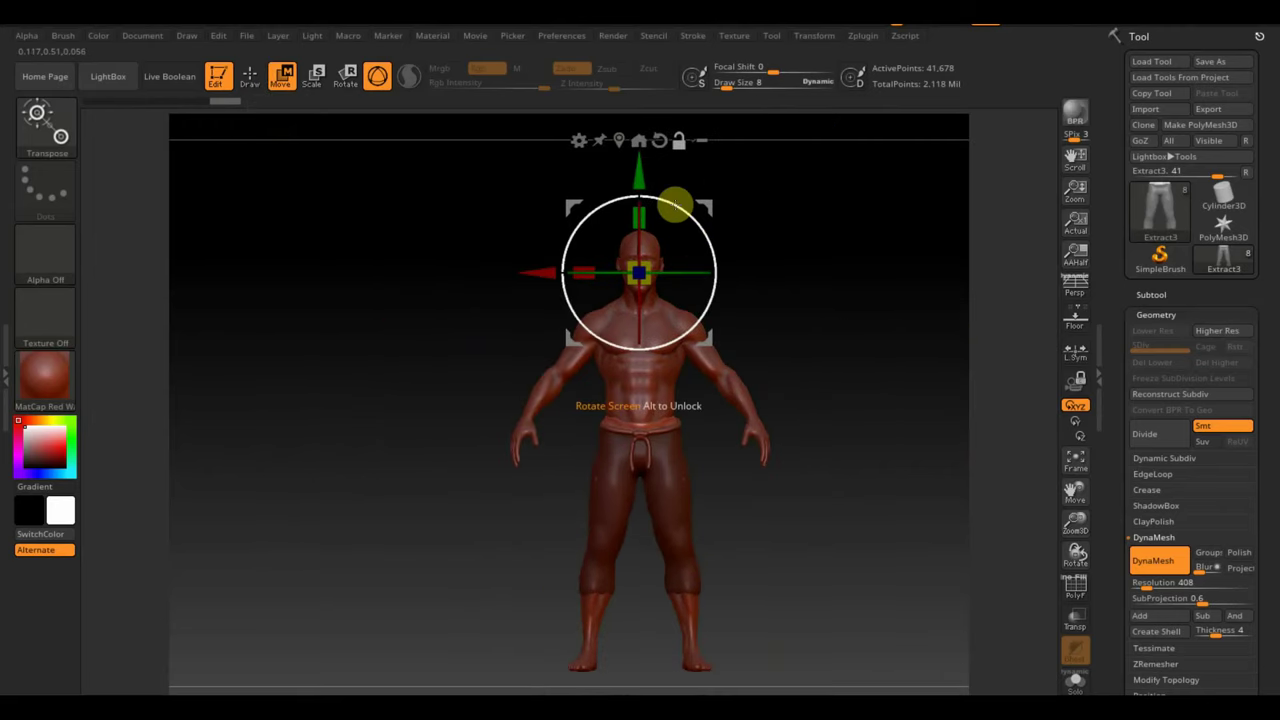
pyautogui.click(675, 205)
pyautogui.keyDown('alt'); pyautogui.moveTo(823, 386); pyautogui.dragTo(877, 526); pyautogui.keyUp('alt')
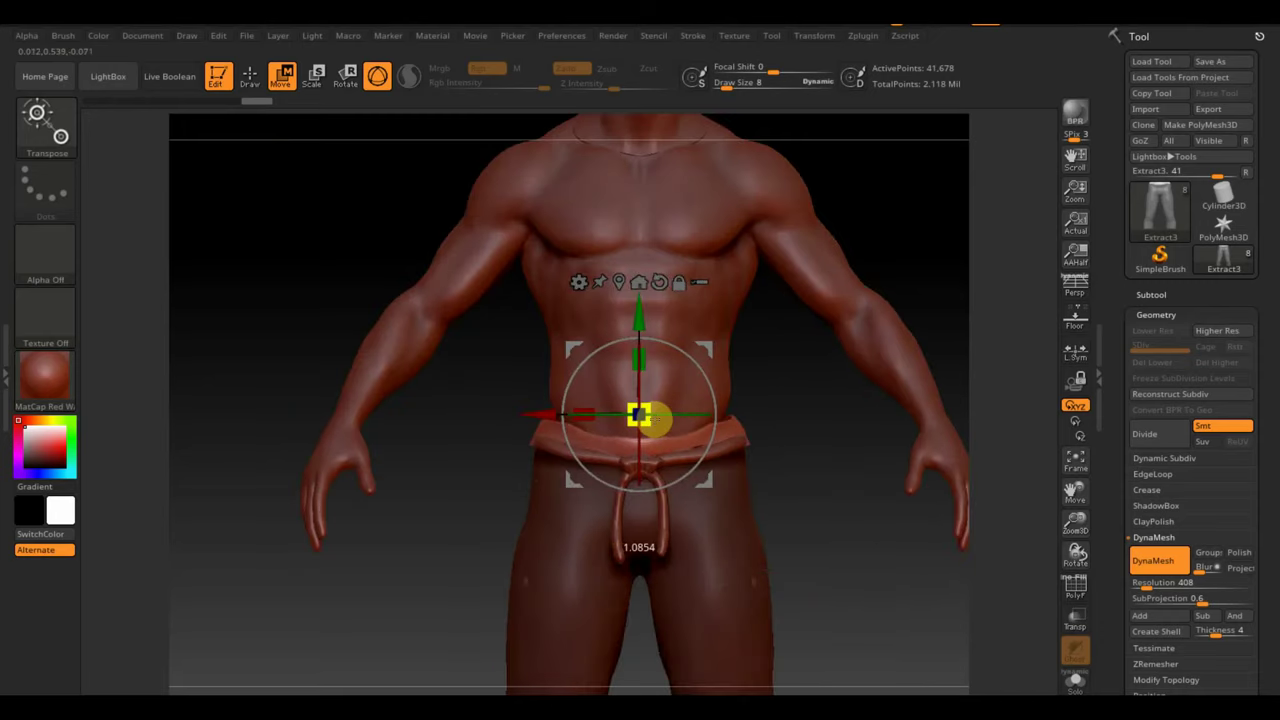
# - Raise the belt slightly and rotate it around the vertical axis, then return to Draw mode
pyautogui.moveTo(645, 345); pyautogui.dragTo(645, 303)
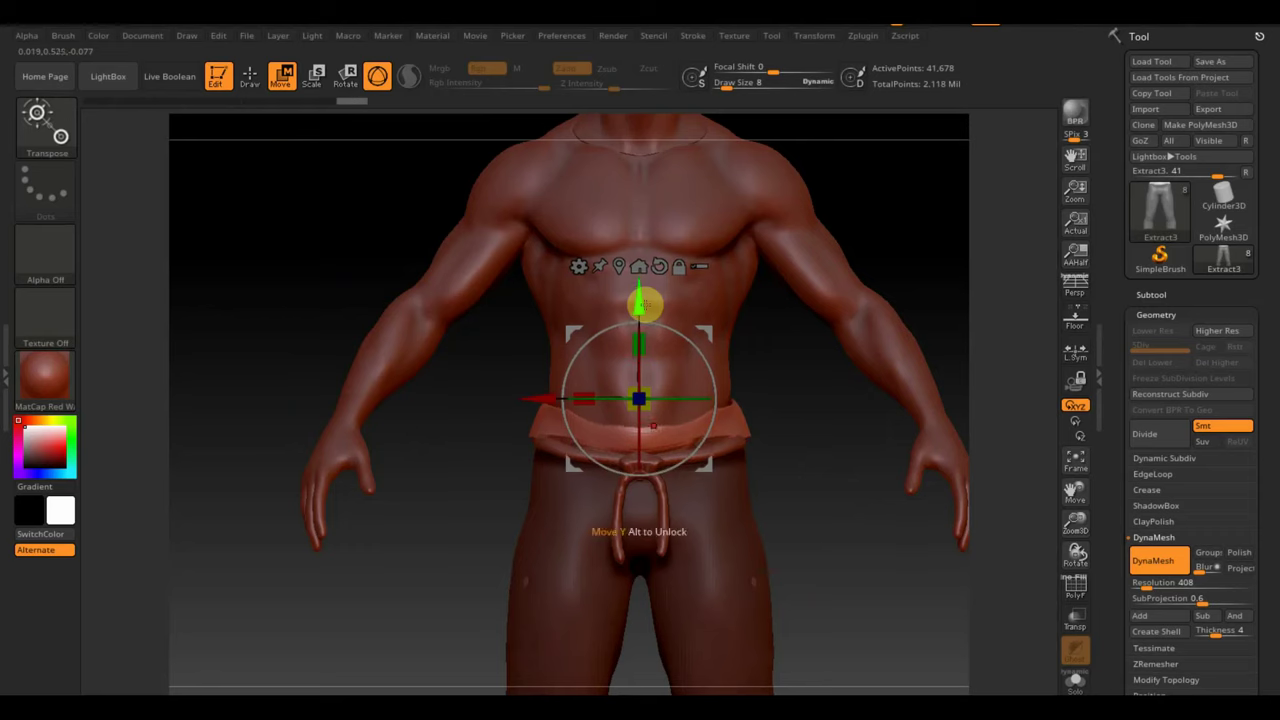
pyautogui.moveTo(803, 407); pyautogui.dragTo(777, 400)
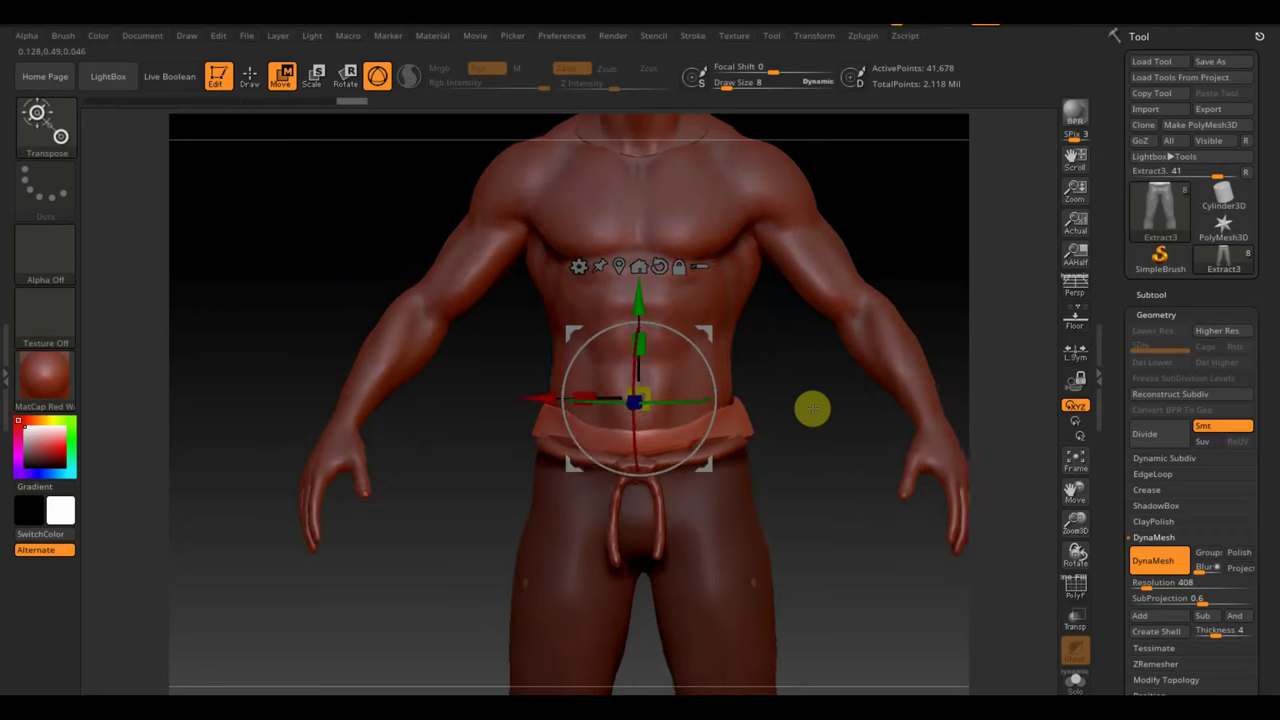
pyautogui.moveTo(690, 405); pyautogui.dragTo(592, 387)
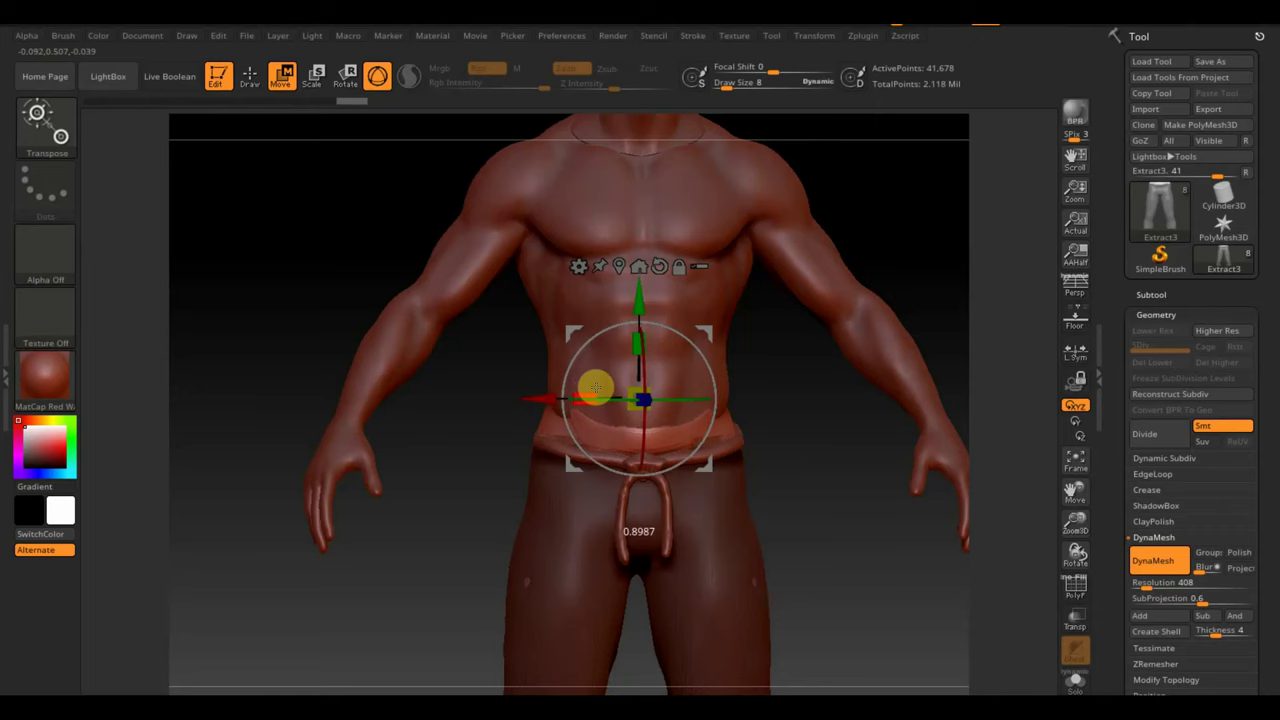
pyautogui.moveTo(795, 435)
pyautogui.mouseDown()
pyautogui.moveTo(780, 454)
pyautogui.moveTo(763, 449)
pyautogui.moveTo(786, 457)
pyautogui.mouseUp()
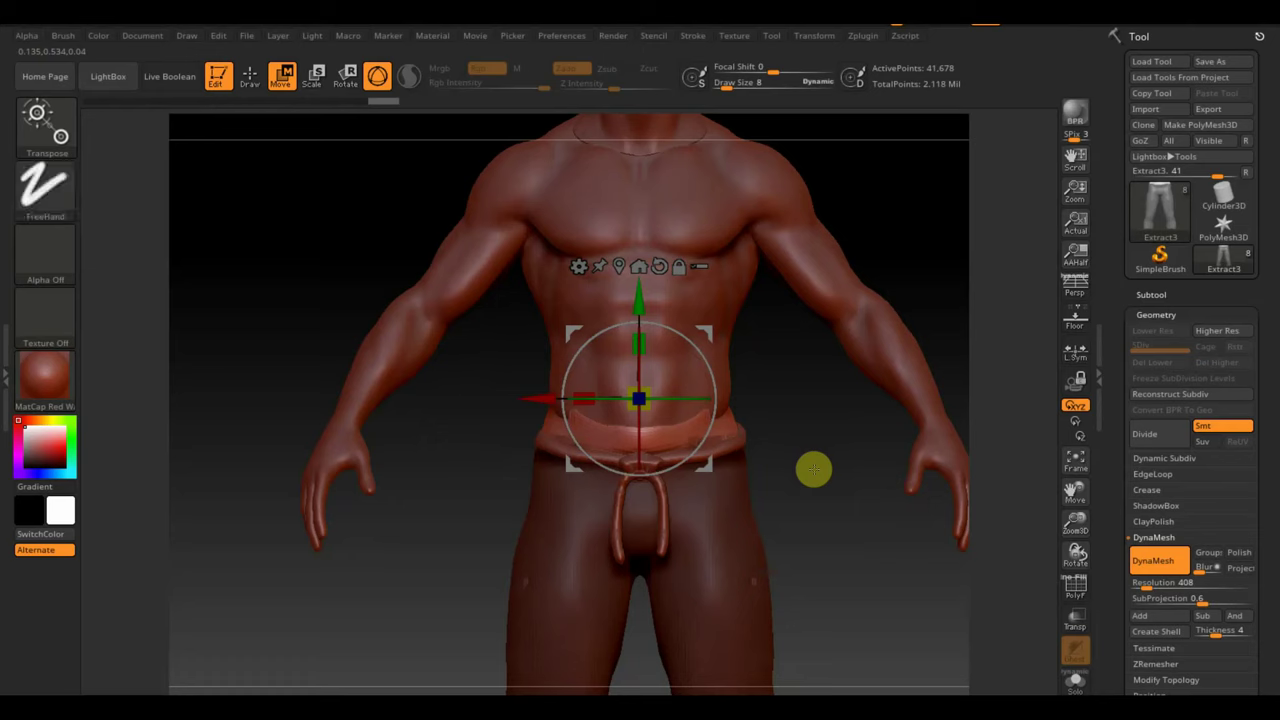
pyautogui.keyDown('ctrl'); pyautogui.click(813, 469); pyautogui.keyUp('ctrl')
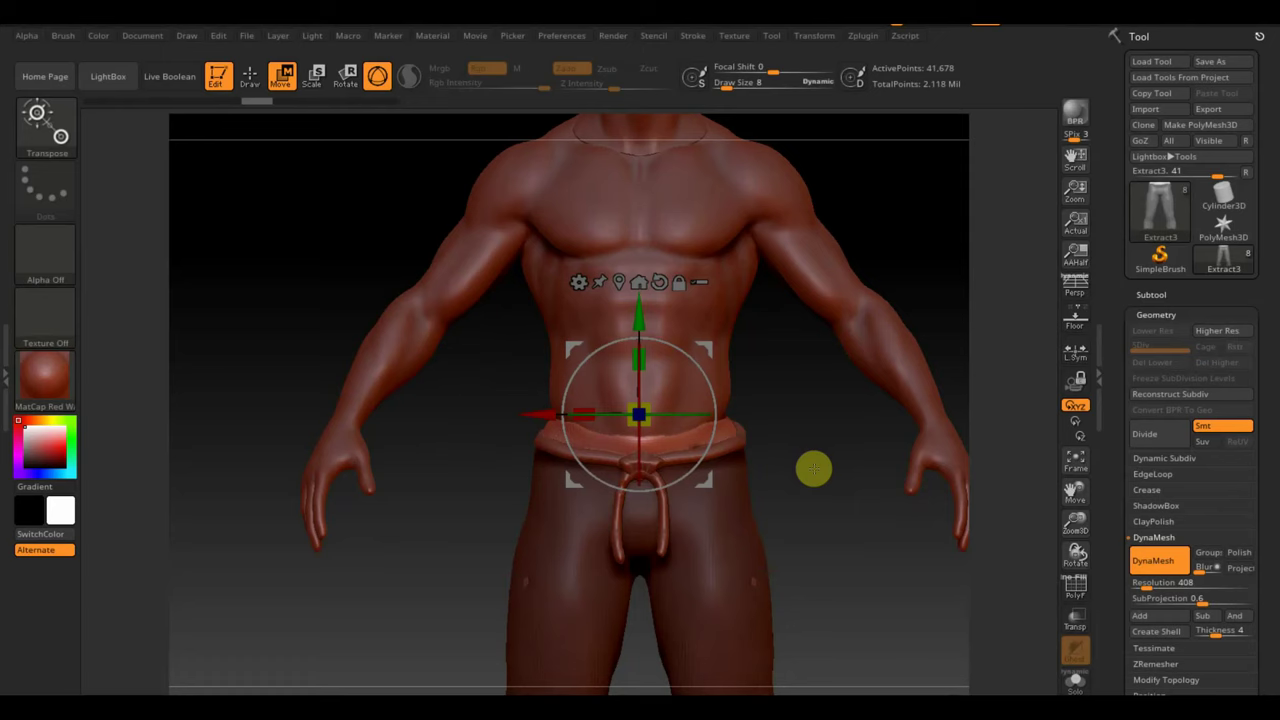
pyautogui.click(249, 76)
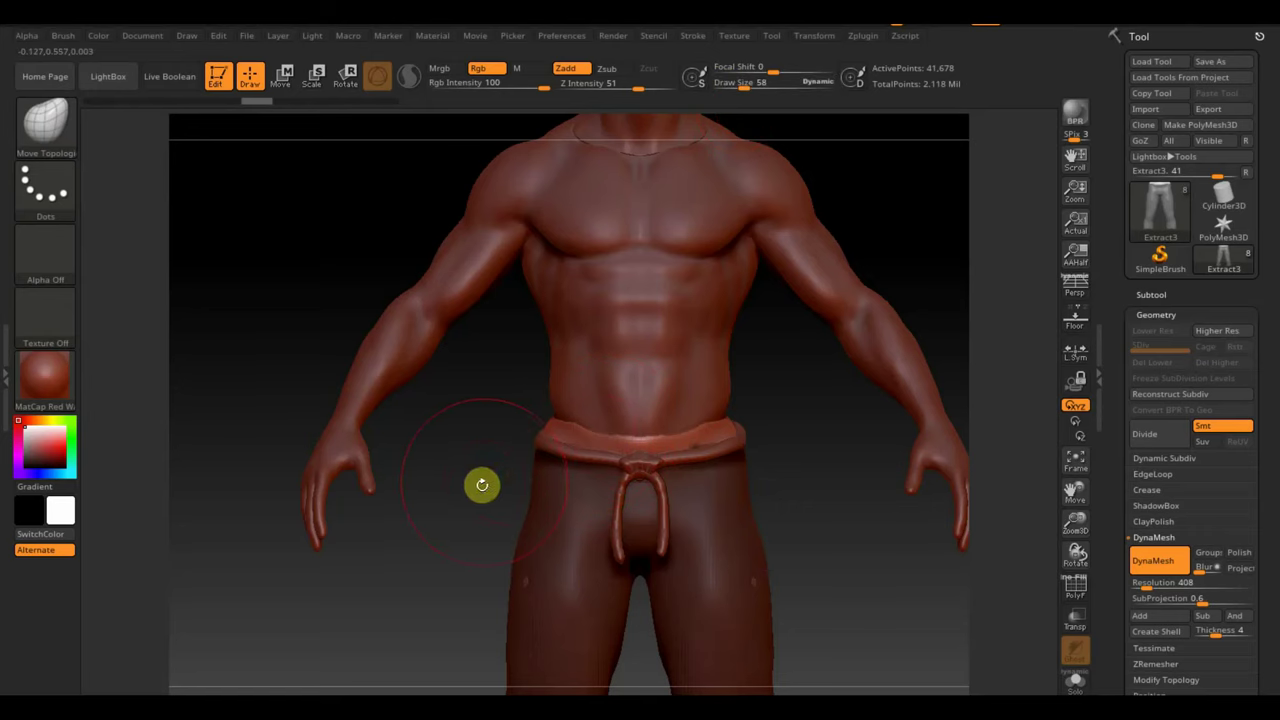
# - With Move Topological, pull the belt's left side into shape and narrow its fold at the hip
pyautogui.moveTo(483, 483); pyautogui.dragTo(489, 503)
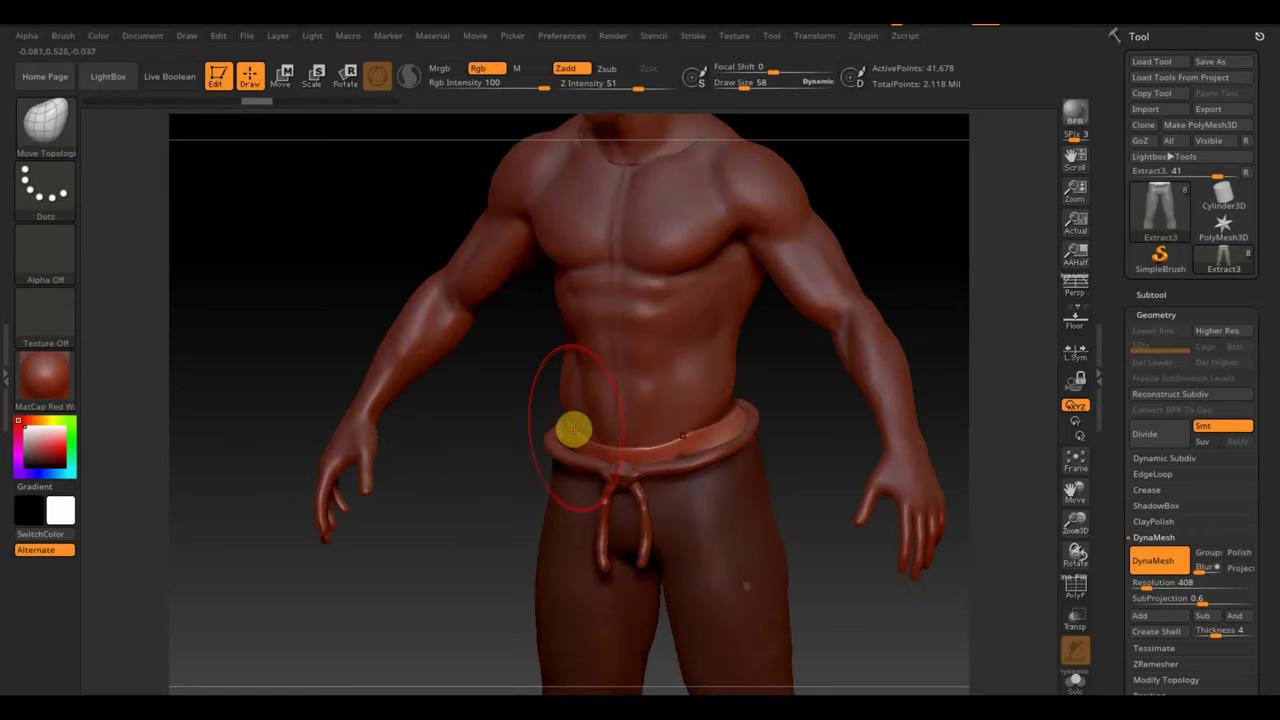
pyautogui.moveTo(571, 429)
pyautogui.mouseDown()
pyautogui.moveTo(517, 443)
pyautogui.moveTo(577, 457)
pyautogui.moveTo(602, 455)
pyautogui.moveTo(564, 450)
pyautogui.moveTo(709, 450)
pyautogui.moveTo(714, 423)
pyautogui.mouseUp()
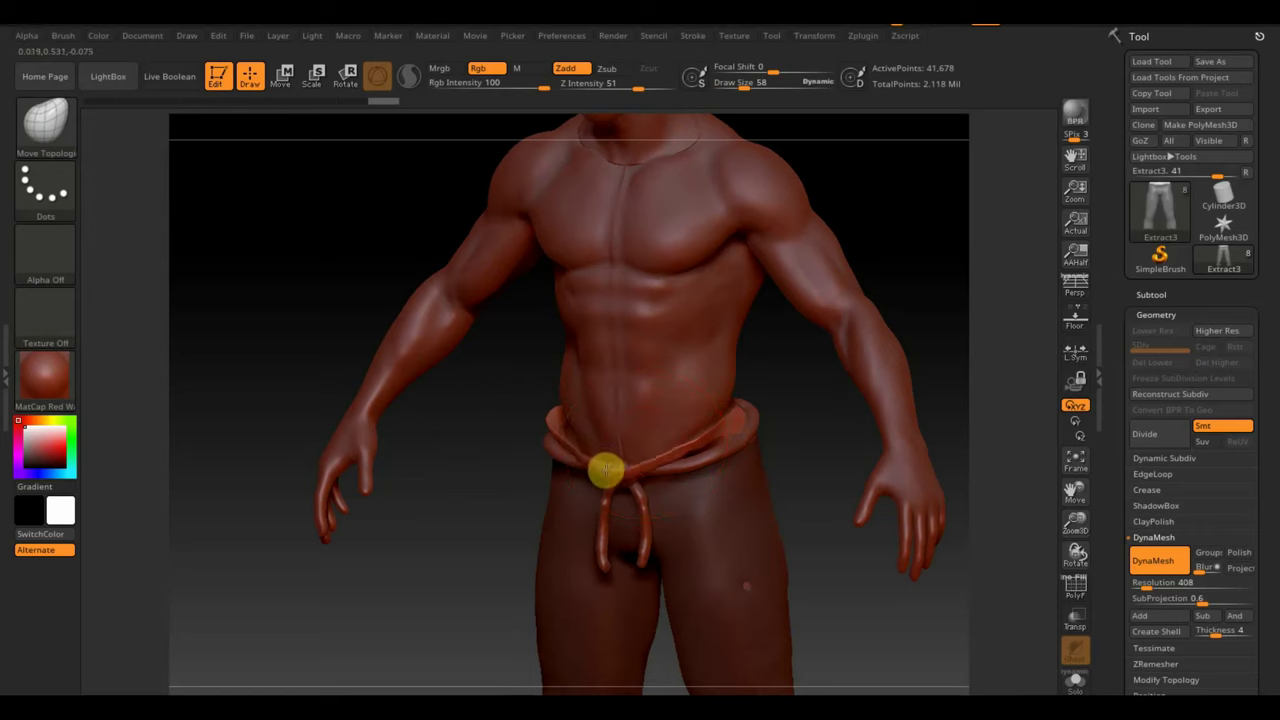
pyautogui.moveTo(608, 463)
pyautogui.mouseDown()
pyautogui.moveTo(760, 412)
pyautogui.moveTo(691, 443)
pyautogui.mouseUp()
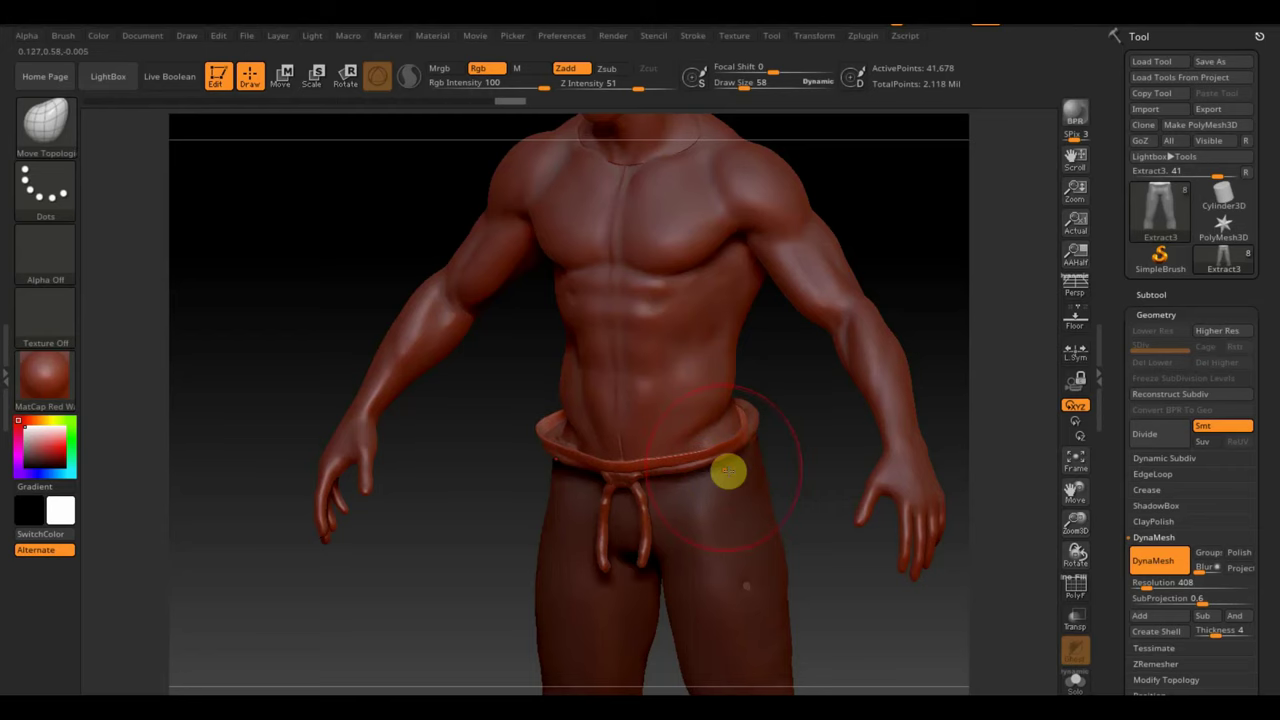
pyautogui.moveTo(769, 477)
pyautogui.mouseDown()
pyautogui.moveTo(811, 434)
pyautogui.moveTo(856, 436)
pyautogui.moveTo(868, 452)
pyautogui.moveTo(679, 483)
pyautogui.mouseUp()
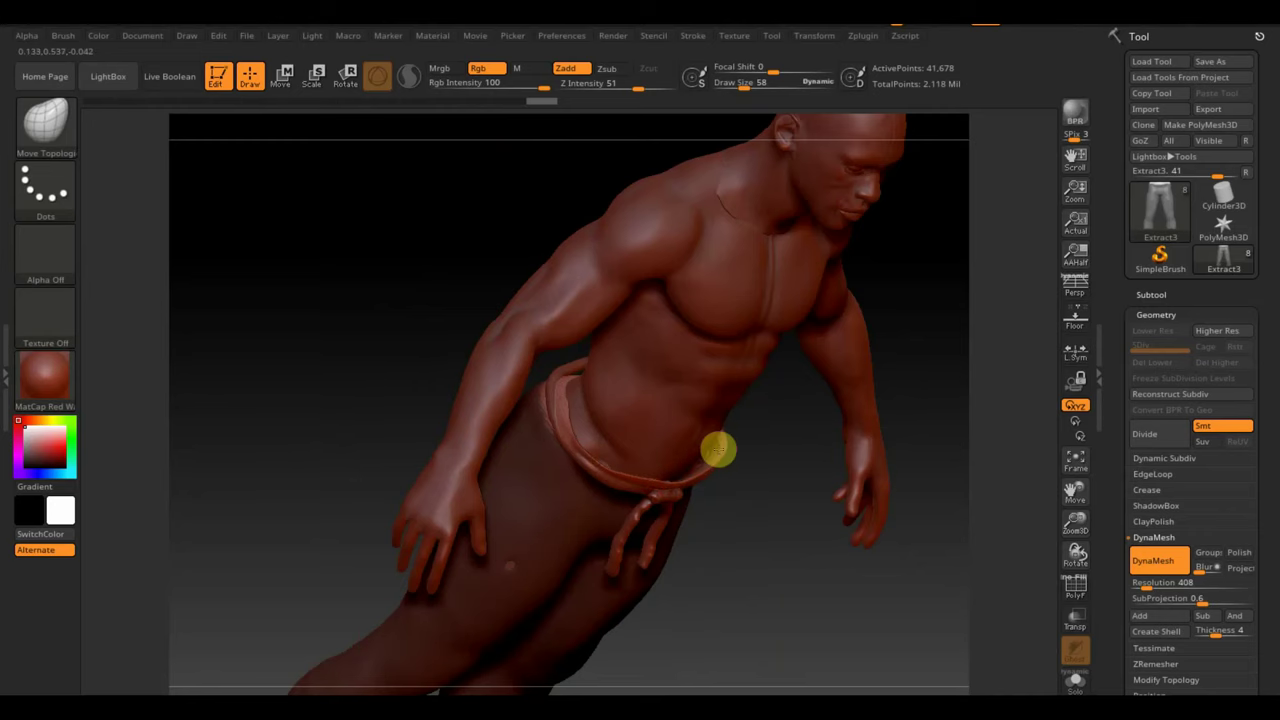
pyautogui.moveTo(727, 449)
pyautogui.mouseDown()
pyautogui.moveTo(766, 480)
pyautogui.moveTo(751, 503)
pyautogui.moveTo(771, 539)
pyautogui.mouseUp()
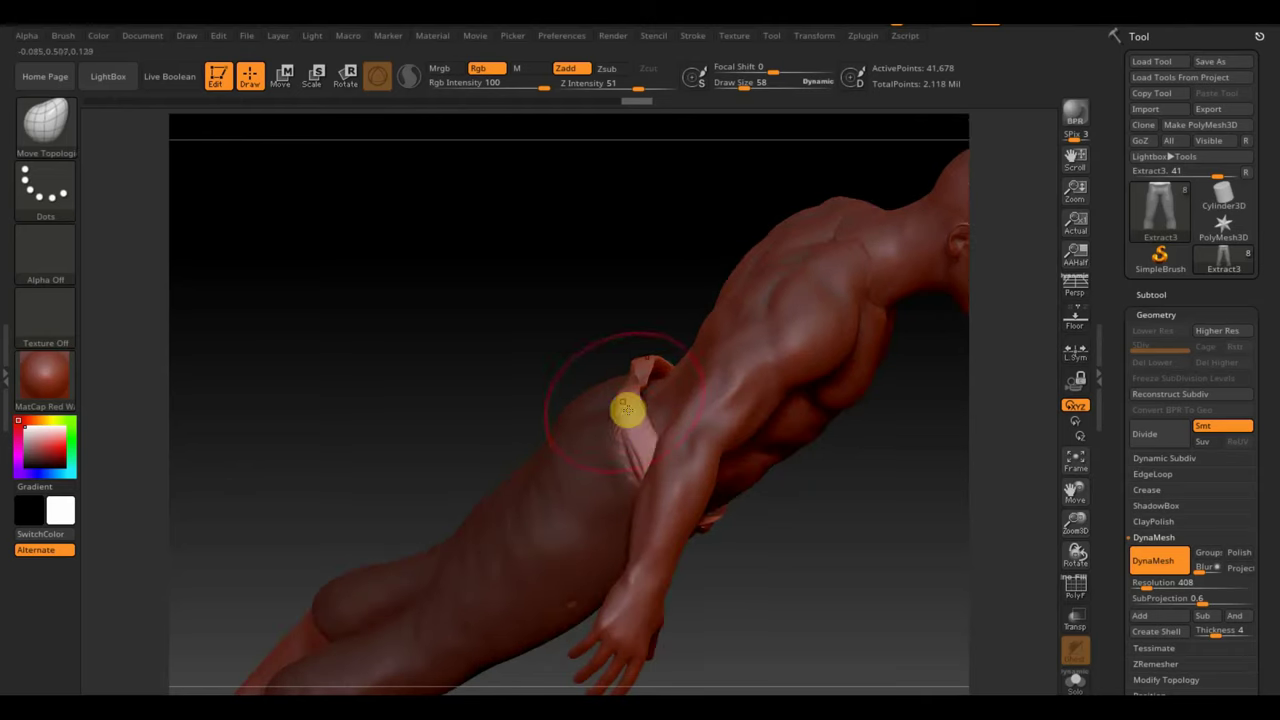
pyautogui.moveTo(626, 409); pyautogui.dragTo(643, 395)
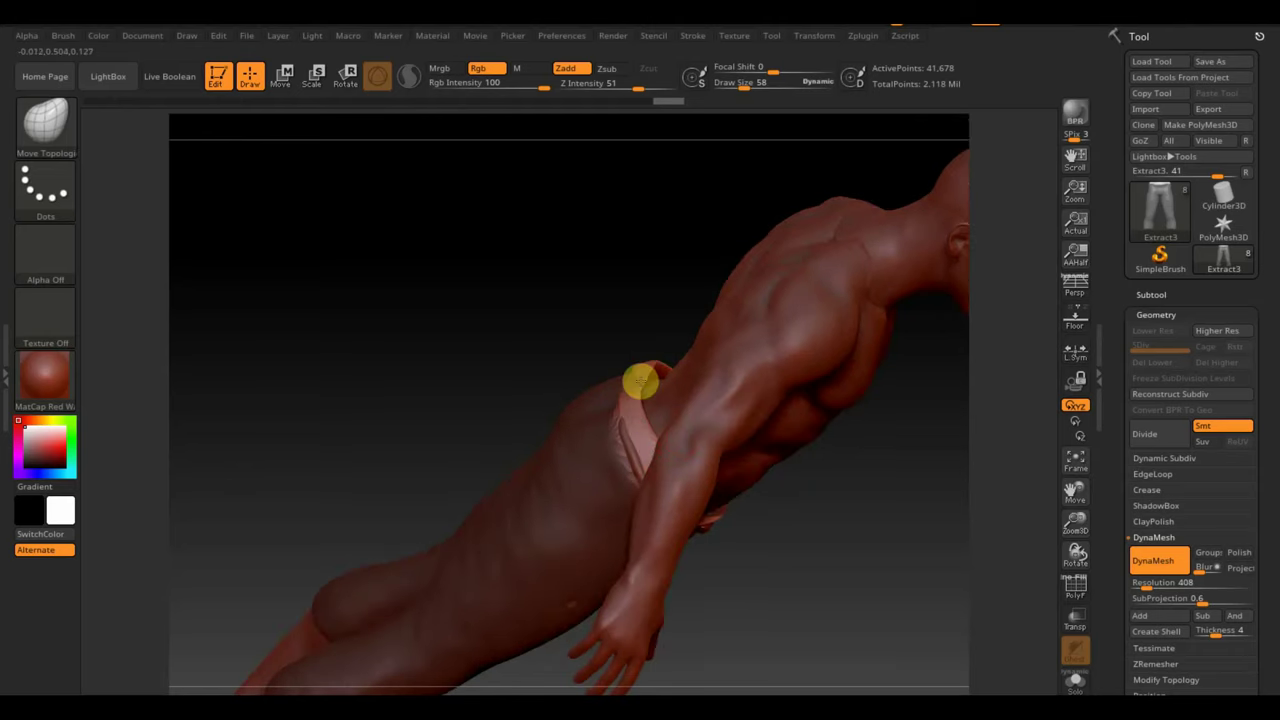
# - Reshape and raise the belt at the left hip, then clear the mask from the pants
pyautogui.moveTo(820, 497)
pyautogui.mouseDown()
pyautogui.moveTo(806, 497)
pyautogui.moveTo(777, 437)
pyautogui.mouseUp()
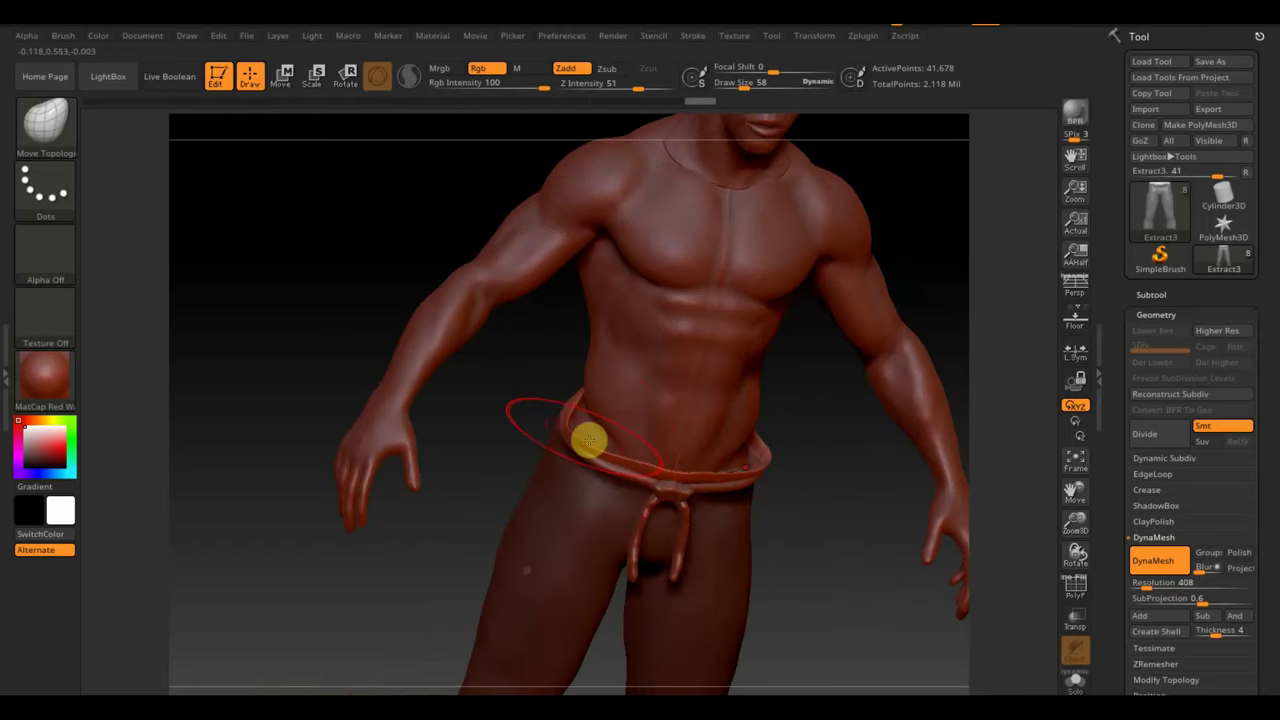
pyautogui.moveTo(603, 397); pyautogui.dragTo(583, 428)
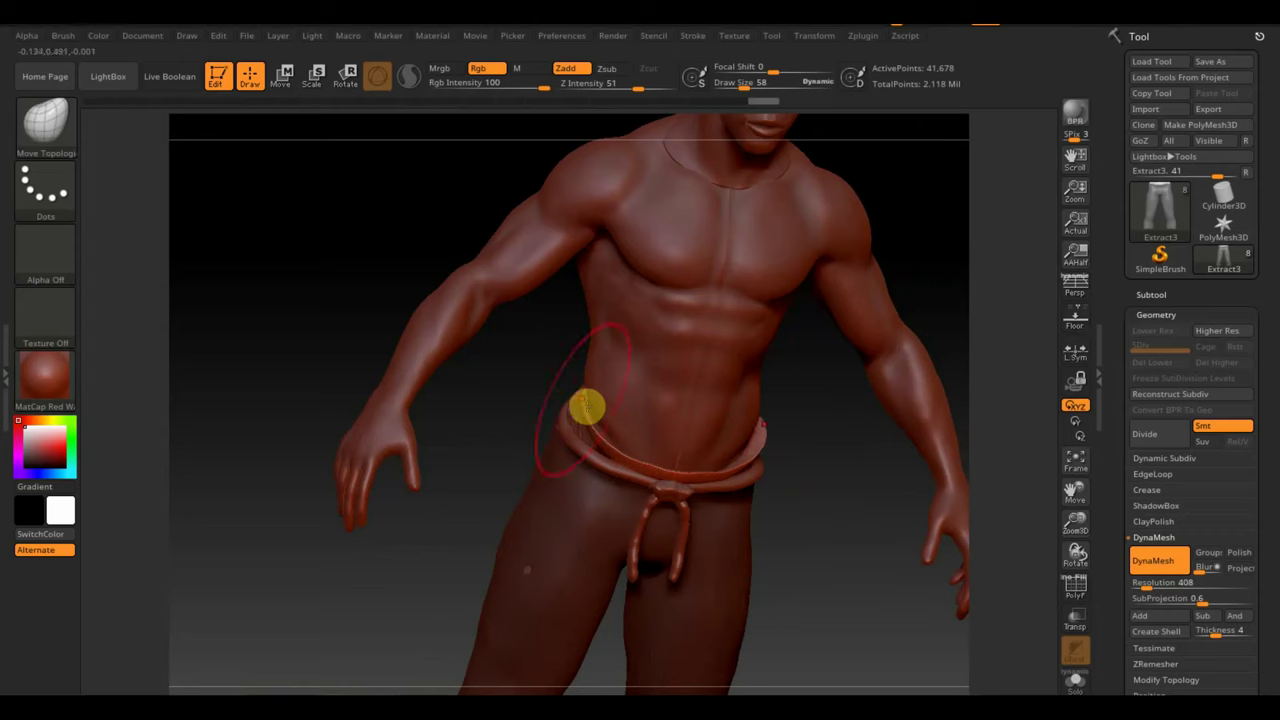
pyautogui.moveTo(587, 406); pyautogui.dragTo(566, 386)
pyautogui.moveTo(609, 433); pyautogui.dragTo(601, 433)
pyautogui.moveTo(803, 460); pyautogui.dragTo(803, 446)
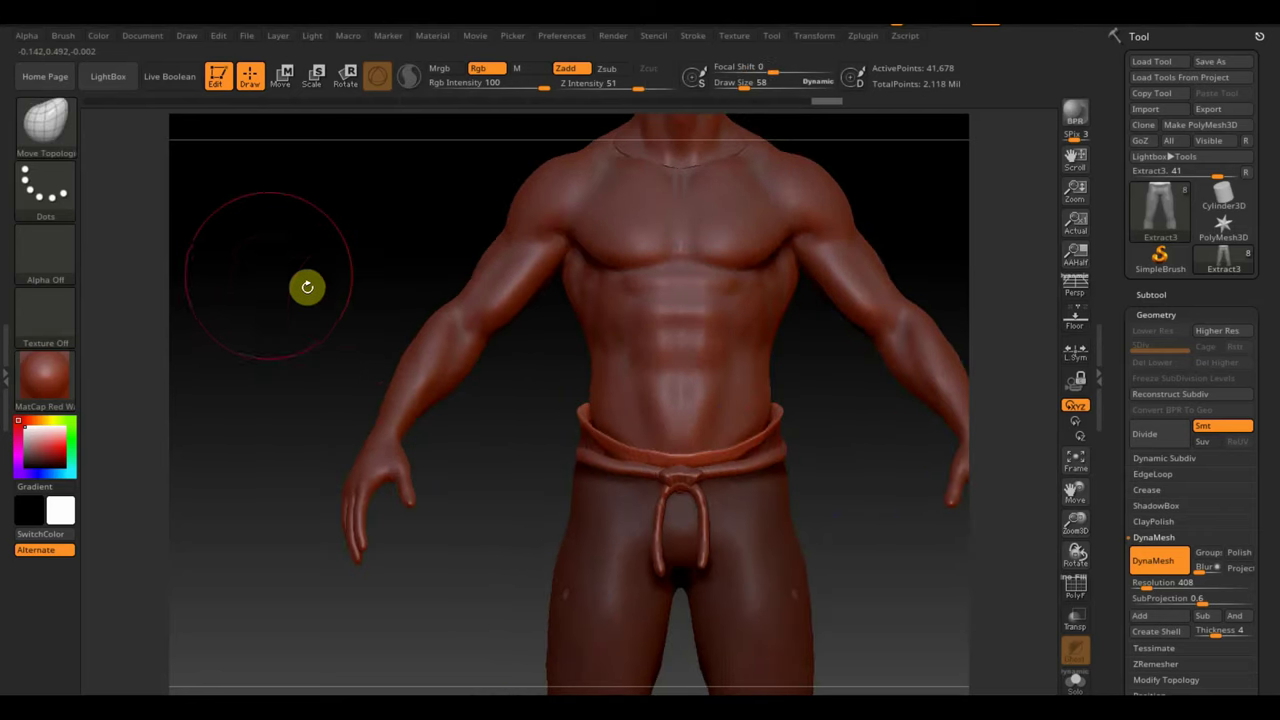
pyautogui.keyDown('ctrl'); pyautogui.moveTo(268, 274); pyautogui.dragTo(263, 323); pyautogui.keyUp('ctrl')
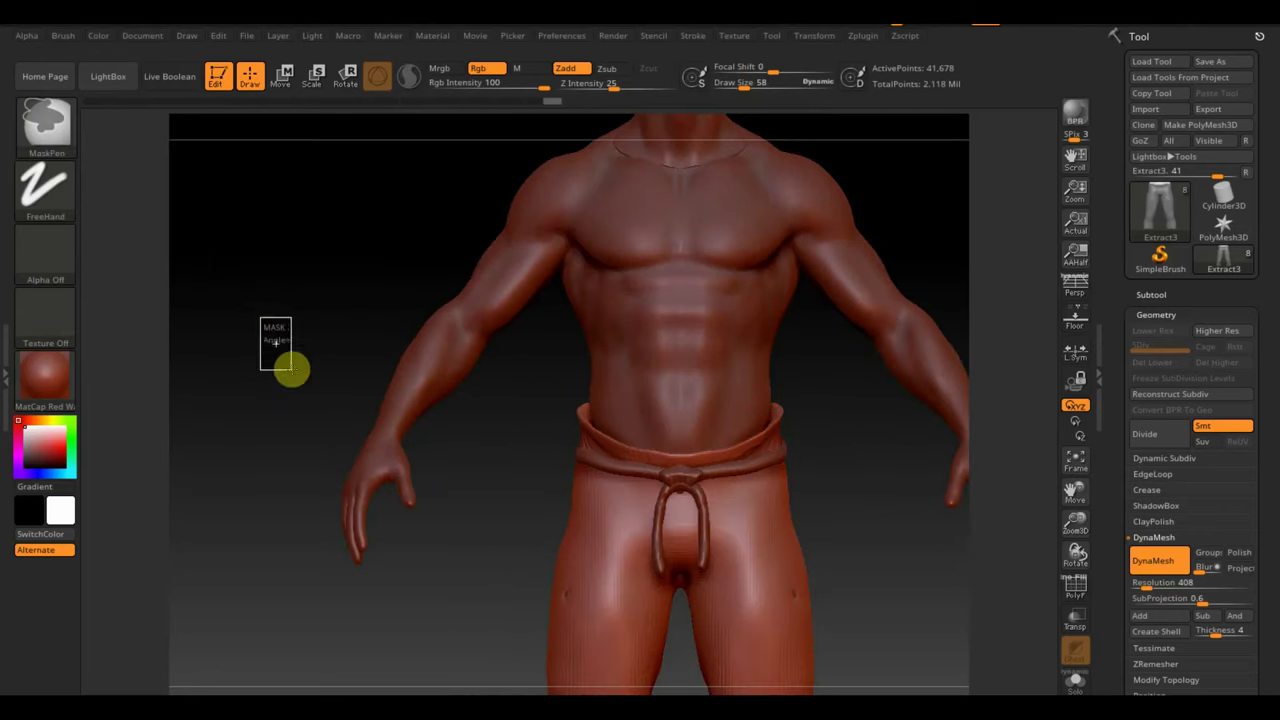
pyautogui.click(60, 135)
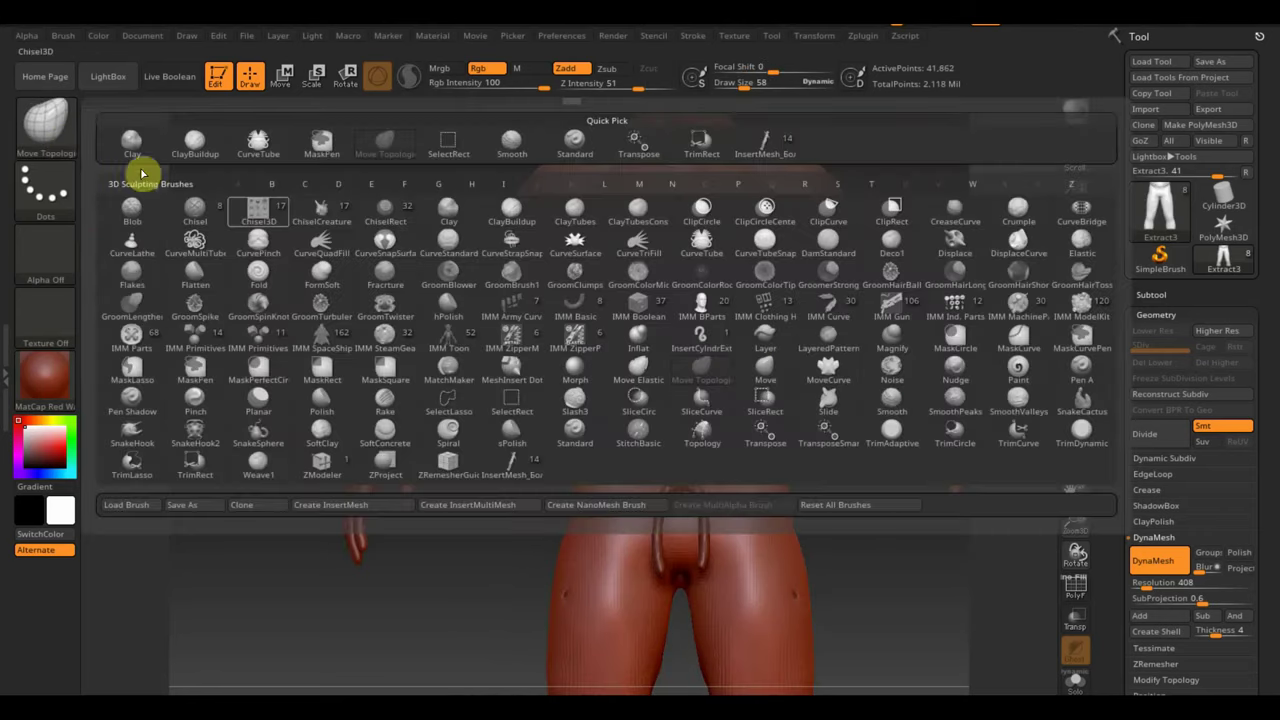
# - With ClayBuildup, build the torn waistband into one continuous band and smooth it
pyautogui.click(197, 146)
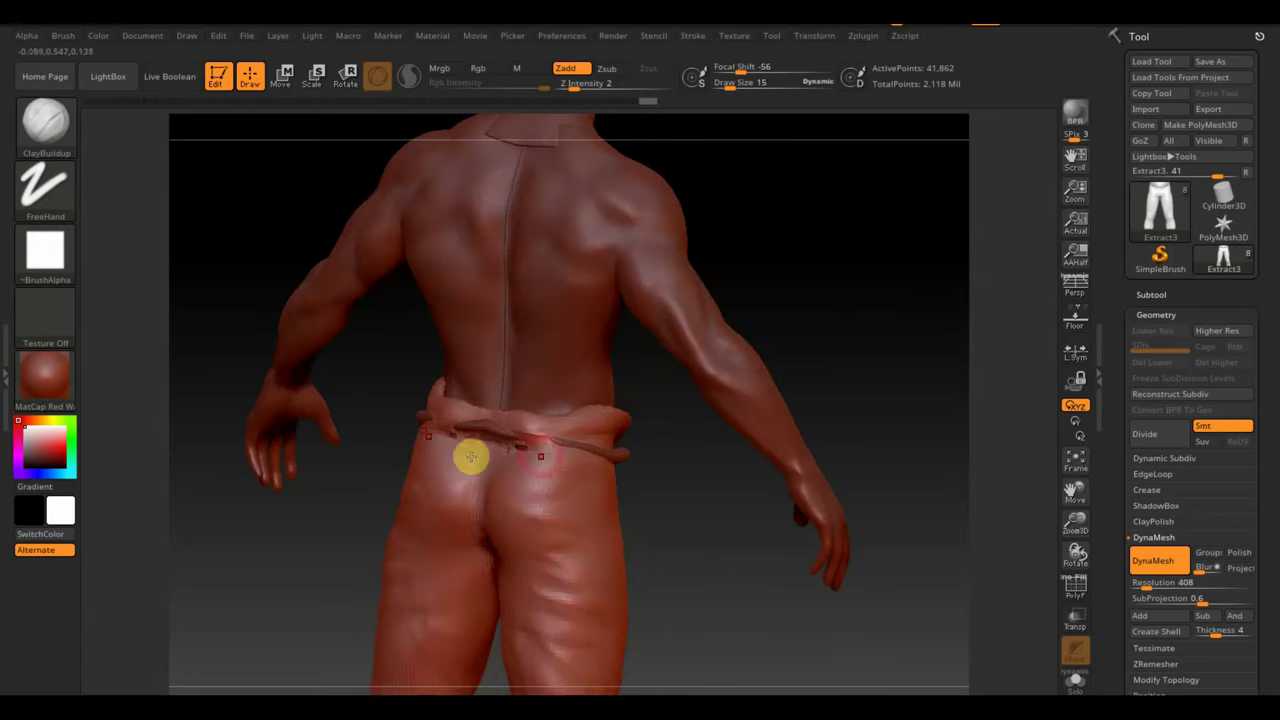
pyautogui.moveTo(584, 459)
pyautogui.mouseDown()
pyautogui.moveTo(473, 448)
pyautogui.moveTo(553, 454)
pyautogui.mouseUp()
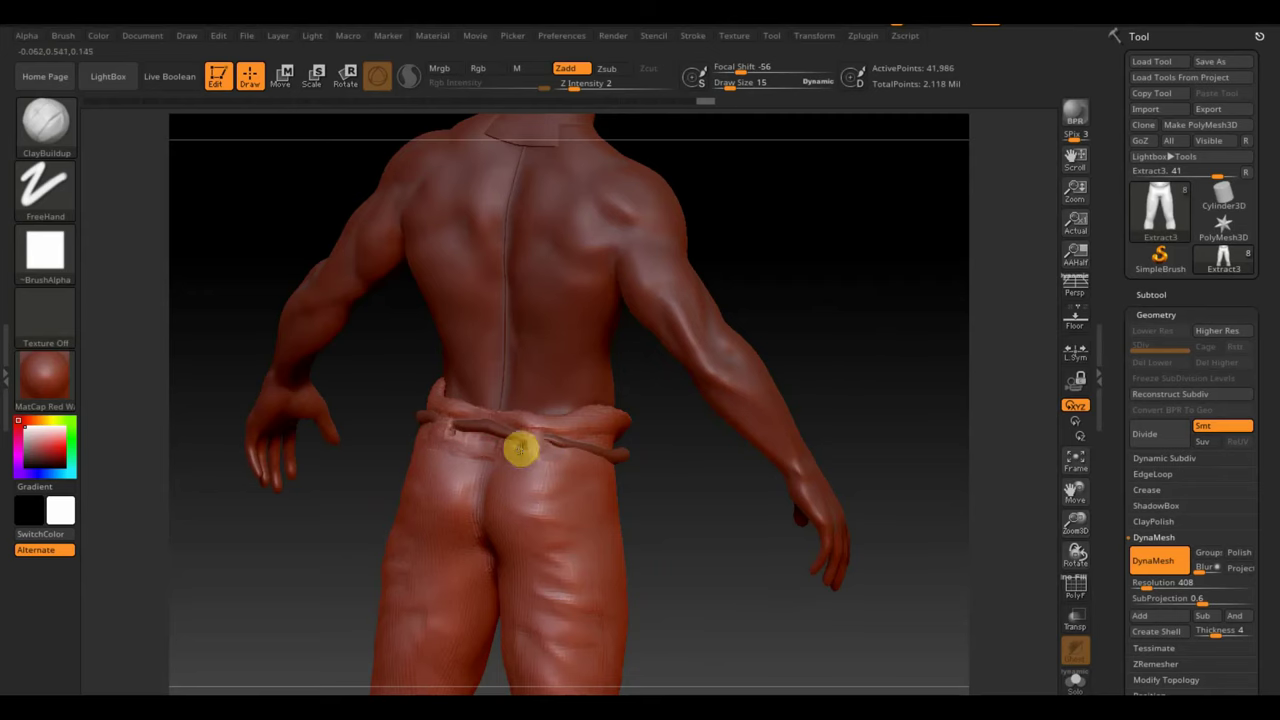
pyautogui.moveTo(519, 453); pyautogui.dragTo(519, 453)
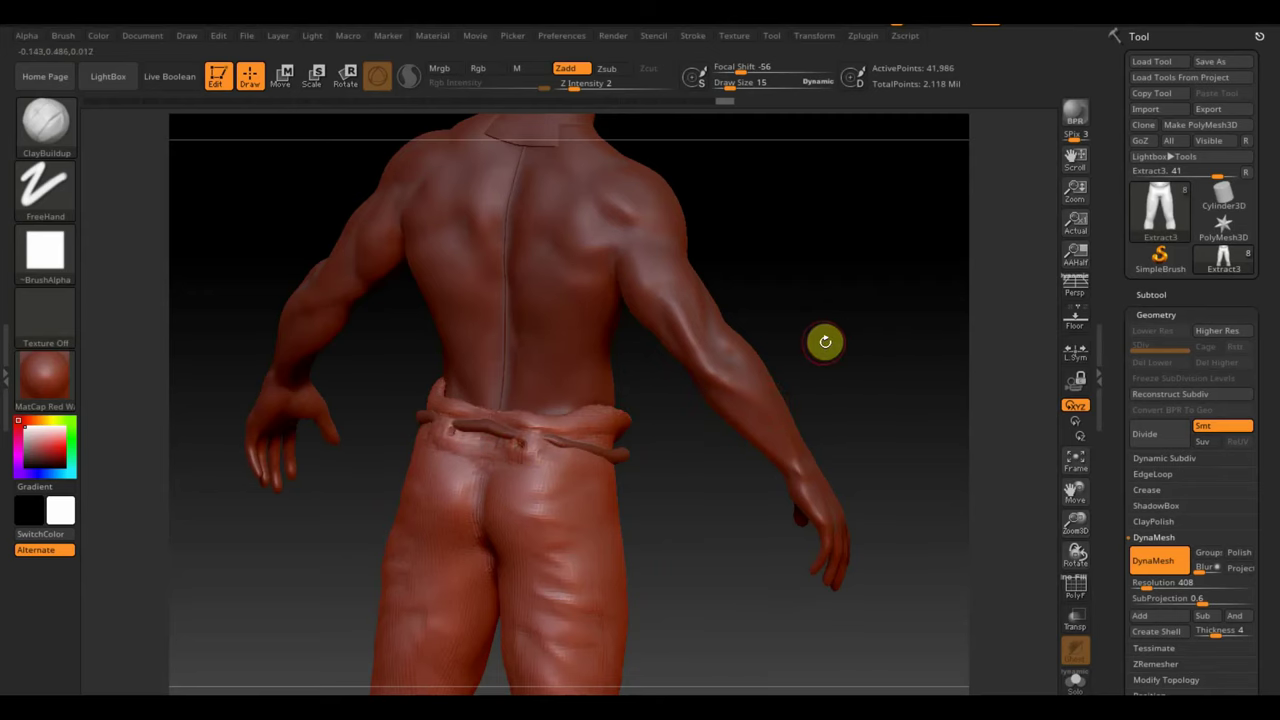
pyautogui.press('shift')
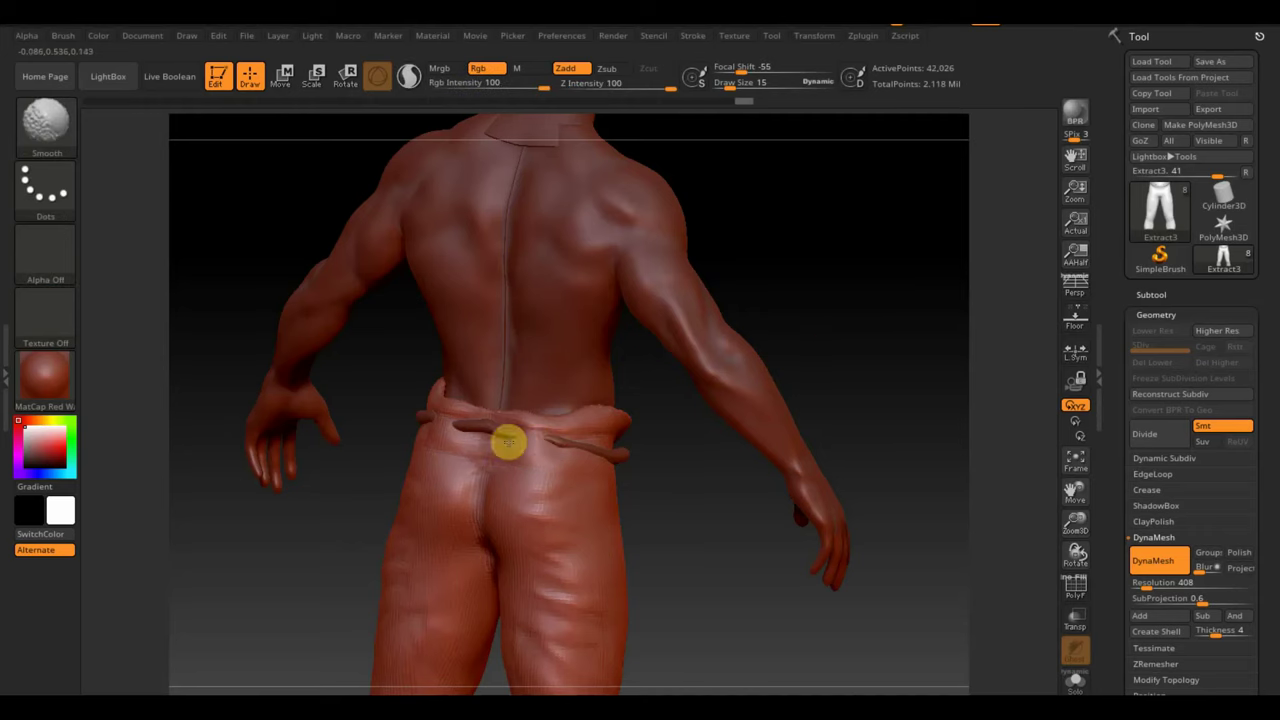
pyautogui.keyDown('shift'); pyautogui.moveTo(508, 443); pyautogui.dragTo(534, 451); pyautogui.keyUp('shift')
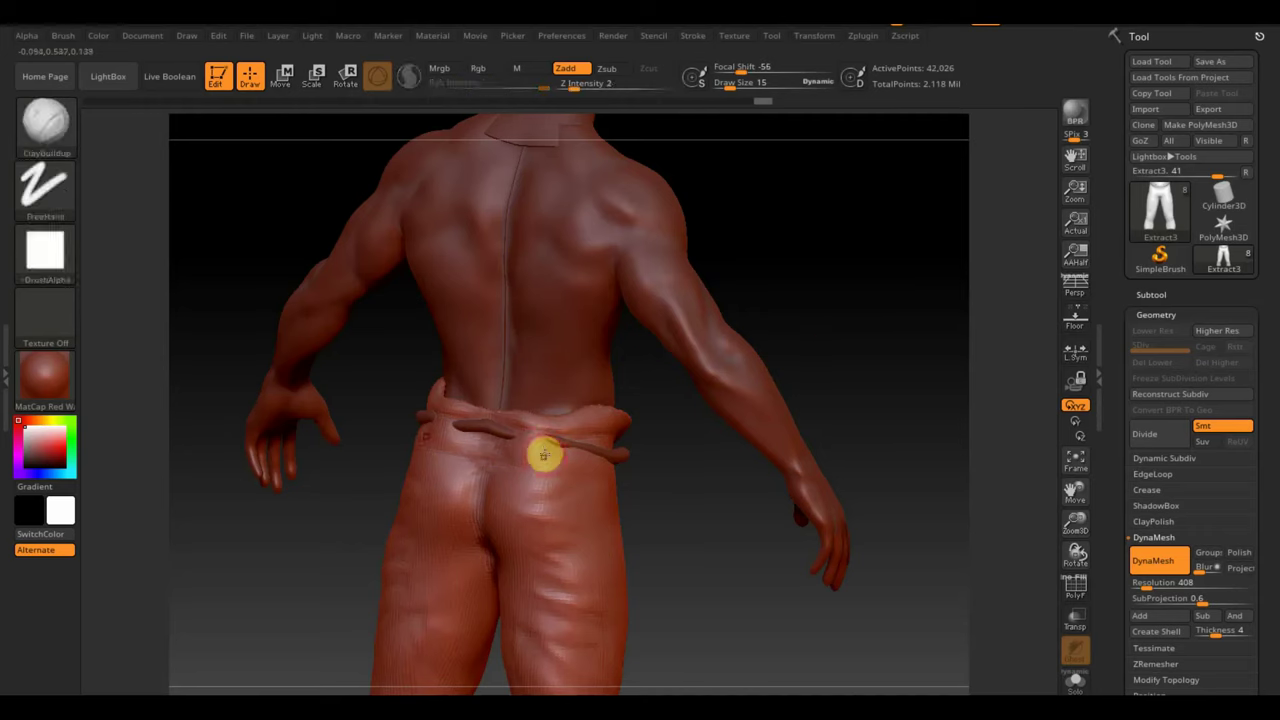
pyautogui.moveTo(430, 424)
pyautogui.mouseDown()
pyautogui.moveTo(566, 443)
pyautogui.moveTo(489, 414)
pyautogui.mouseUp()
pyautogui.moveTo(567, 421)
pyautogui.mouseDown()
pyautogui.moveTo(616, 432)
pyautogui.moveTo(575, 440)
pyautogui.mouseUp()
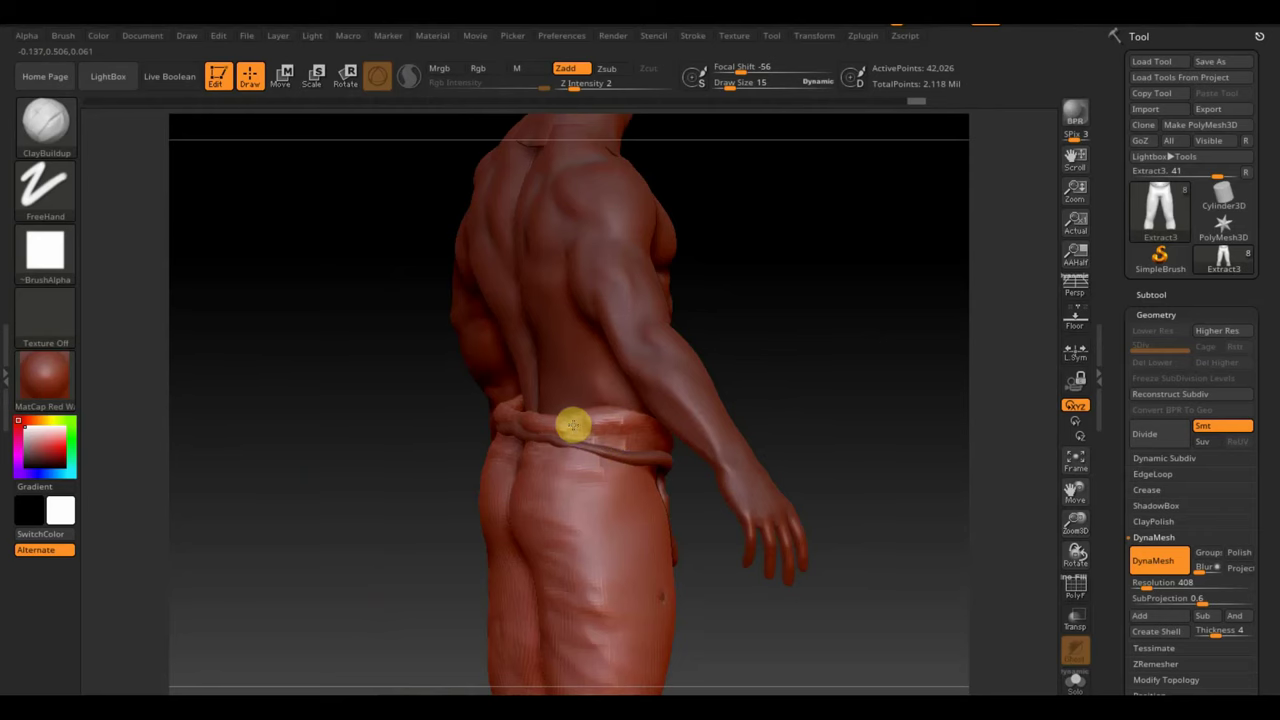
# - Smooth and refine the waistband surface across the front
pyautogui.moveTo(573, 428); pyautogui.dragTo(749, 411)
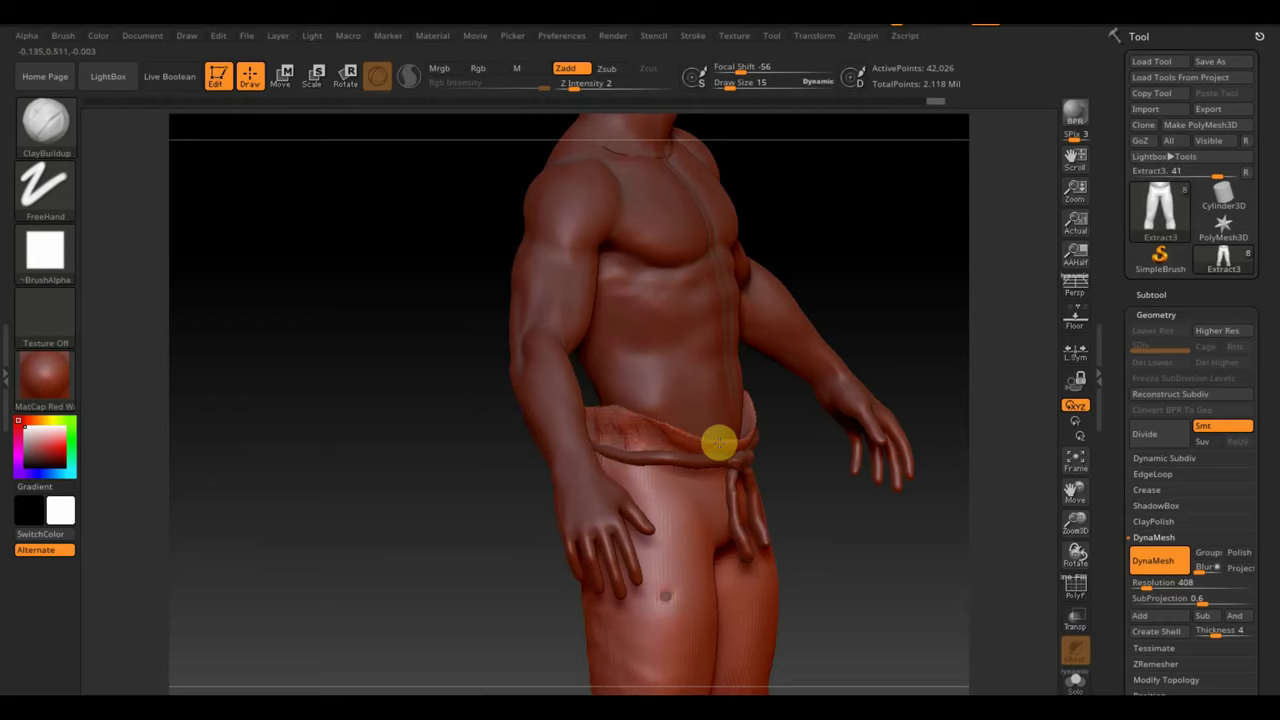
pyautogui.moveTo(679, 426)
pyautogui.mouseDown()
pyautogui.moveTo(712, 465)
pyautogui.moveTo(779, 452)
pyautogui.moveTo(783, 531)
pyautogui.mouseUp()
pyautogui.moveTo(766, 436)
pyautogui.mouseDown()
pyautogui.moveTo(755, 402)
pyautogui.moveTo(731, 423)
pyautogui.moveTo(663, 437)
pyautogui.moveTo(630, 423)
pyautogui.moveTo(677, 441)
pyautogui.mouseUp()
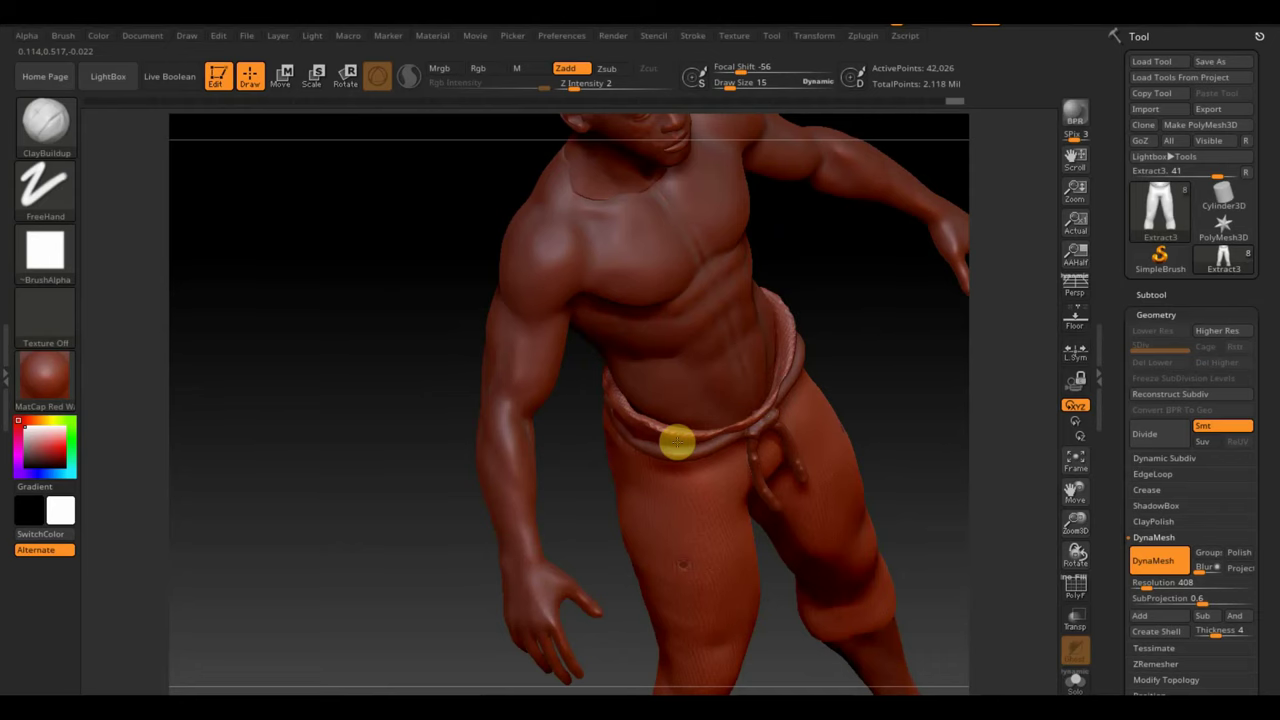
pyautogui.moveTo(857, 380)
pyautogui.mouseDown()
pyautogui.moveTo(837, 337)
pyautogui.moveTo(857, 323)
pyautogui.moveTo(866, 358)
pyautogui.moveTo(837, 409)
pyautogui.moveTo(774, 416)
pyautogui.moveTo(769, 431)
pyautogui.moveTo(546, 505)
pyautogui.mouseUp()
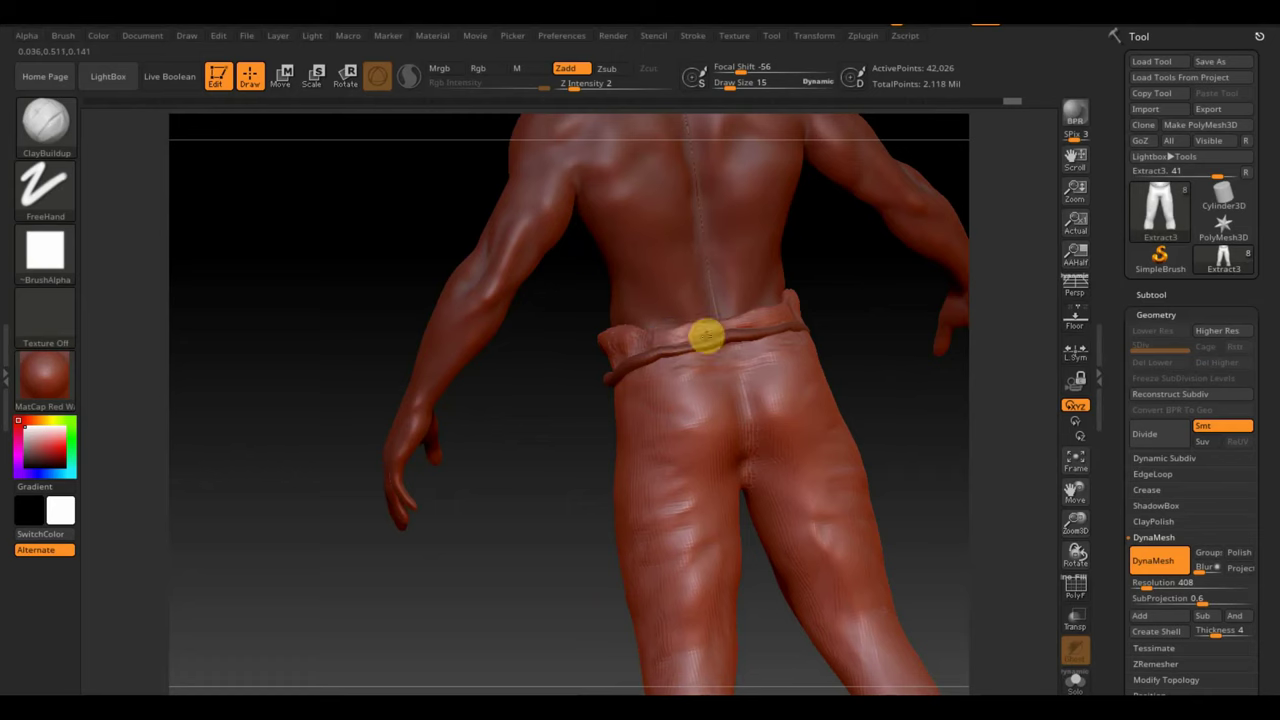
# - Build up clay along the back of the belt and refine its edge at the hip
pyautogui.moveTo(706, 336)
pyautogui.mouseDown()
pyautogui.moveTo(709, 323)
pyautogui.moveTo(634, 334)
pyautogui.mouseUp()
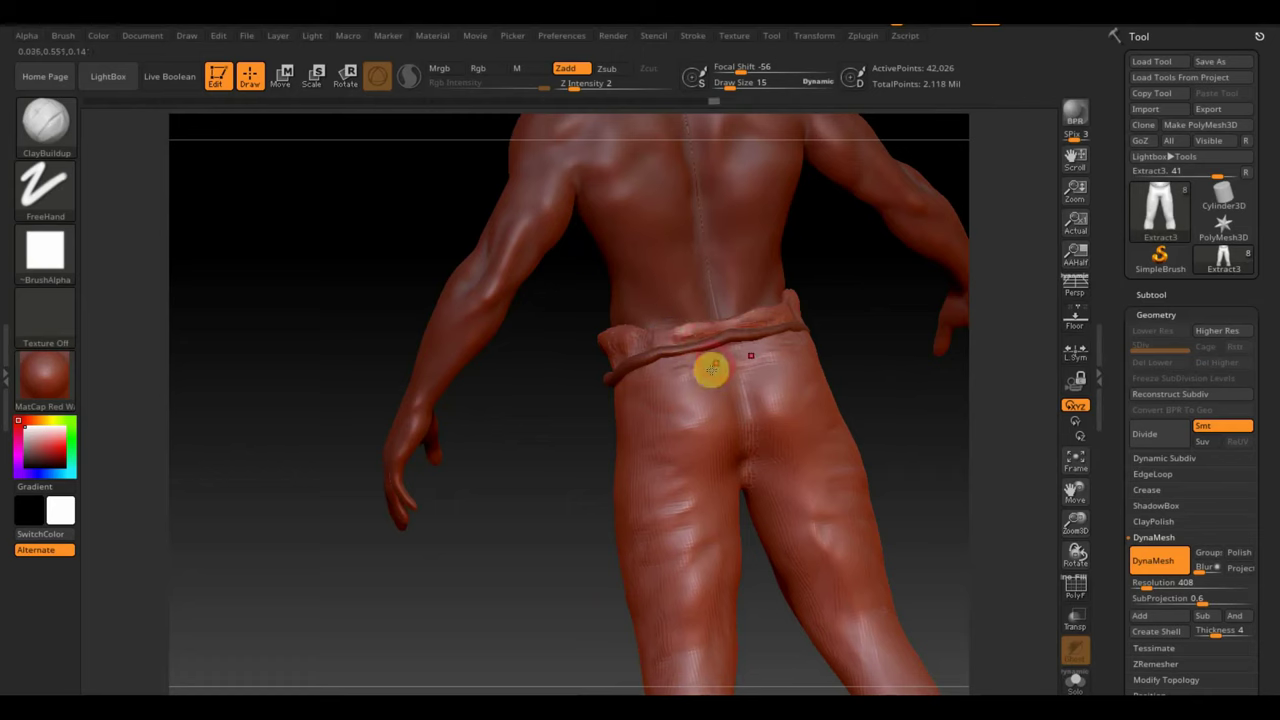
pyautogui.moveTo(686, 366); pyautogui.dragTo(714, 349)
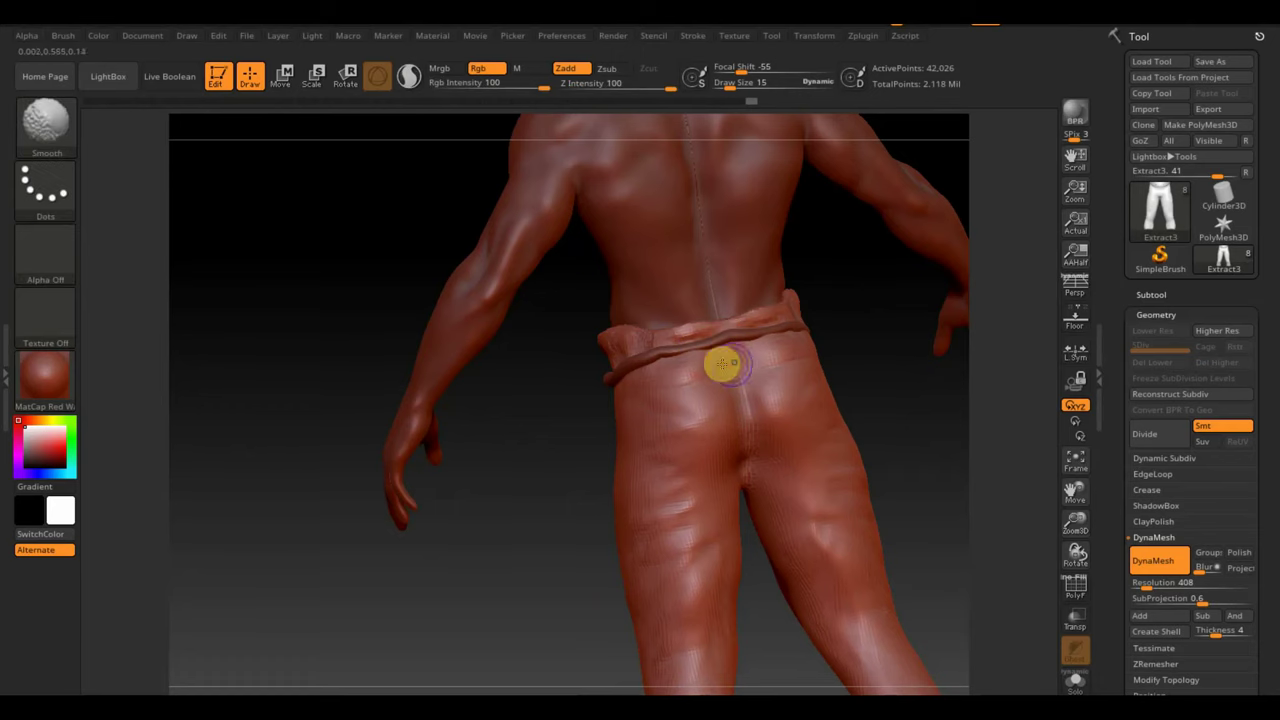
pyautogui.moveTo(495, 477)
pyautogui.mouseDown()
pyautogui.moveTo(674, 466)
pyautogui.moveTo(600, 466)
pyautogui.mouseUp()
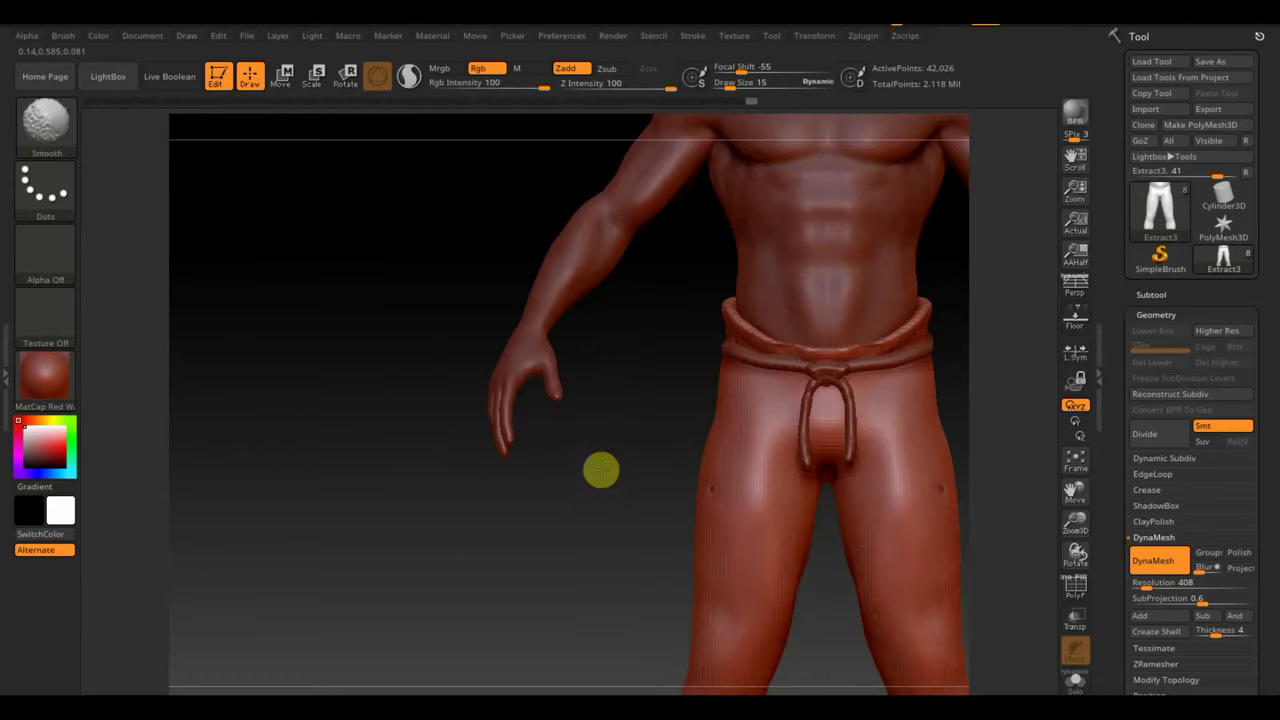
pyautogui.keyDown('alt'); pyautogui.moveTo(440, 474); pyautogui.dragTo(566, 474); pyautogui.keyUp('alt')
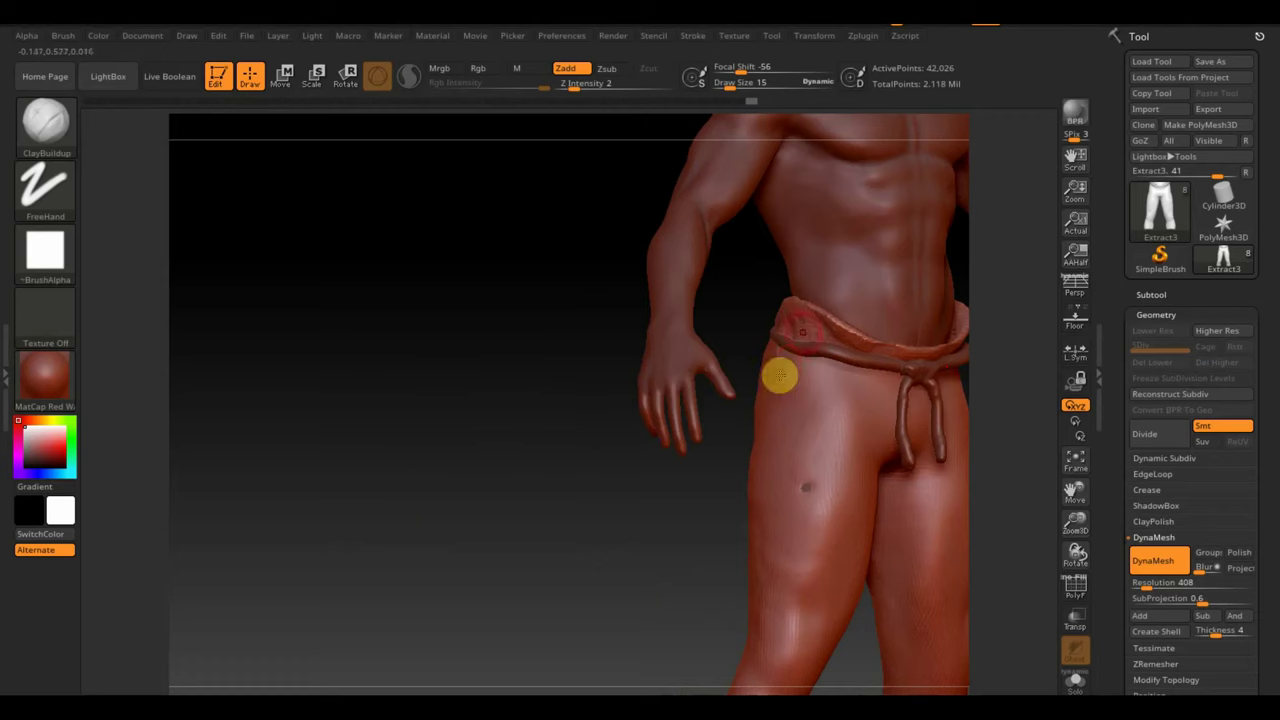
pyautogui.moveTo(777, 305)
pyautogui.mouseDown()
pyautogui.moveTo(806, 350)
pyautogui.moveTo(814, 306)
pyautogui.moveTo(823, 329)
pyautogui.moveTo(800, 309)
pyautogui.moveTo(826, 339)
pyautogui.mouseUp()
pyautogui.moveTo(706, 409)
pyautogui.mouseDown()
pyautogui.moveTo(397, 454)
pyautogui.moveTo(760, 457)
pyautogui.mouseUp()
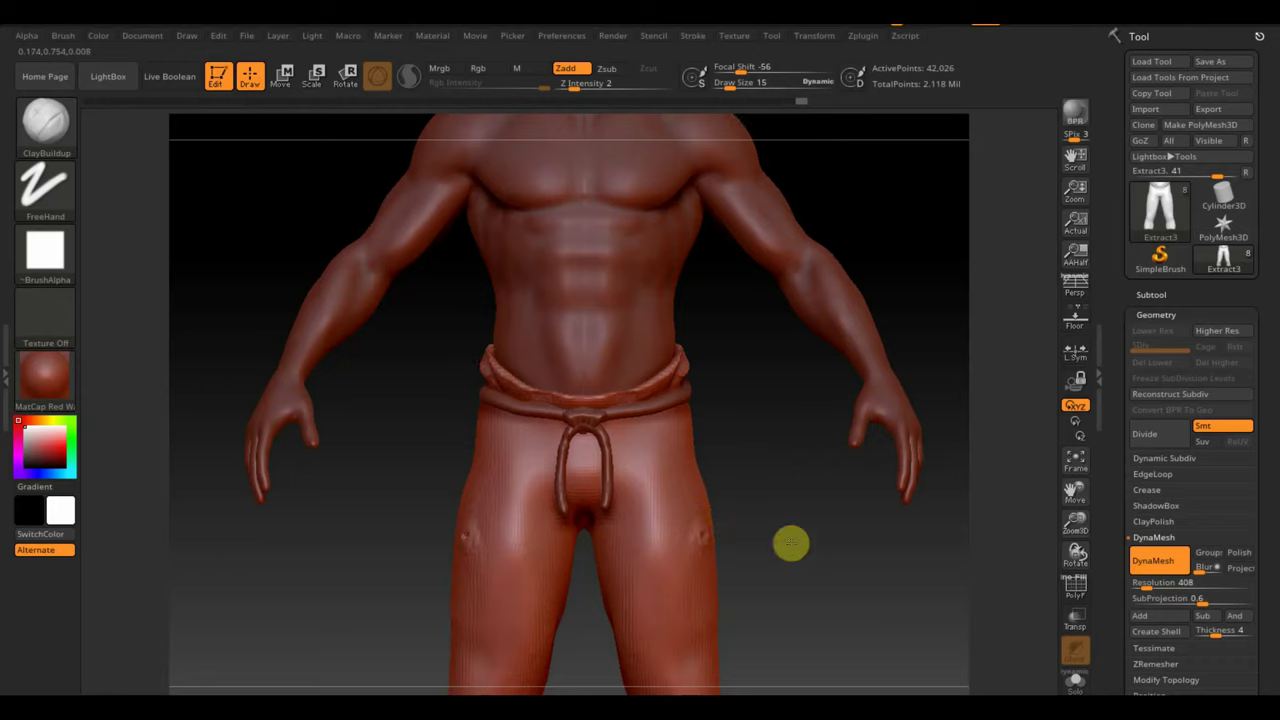
# - Smooth away the accidental dent on the thigh
pyautogui.moveTo(789, 540); pyautogui.dragTo(749, 563)
pyautogui.click(696, 540)
pyautogui.moveTo(885, 589)
pyautogui.keyDown('alt'); pyautogui.mouseDown()
pyautogui.moveTo(891, 577)
pyautogui.moveTo(966, 663)
pyautogui.moveTo(957, 651)
pyautogui.mouseUp(); pyautogui.keyUp('alt')
pyautogui.moveTo(597, 446); pyautogui.dragTo(619, 446)
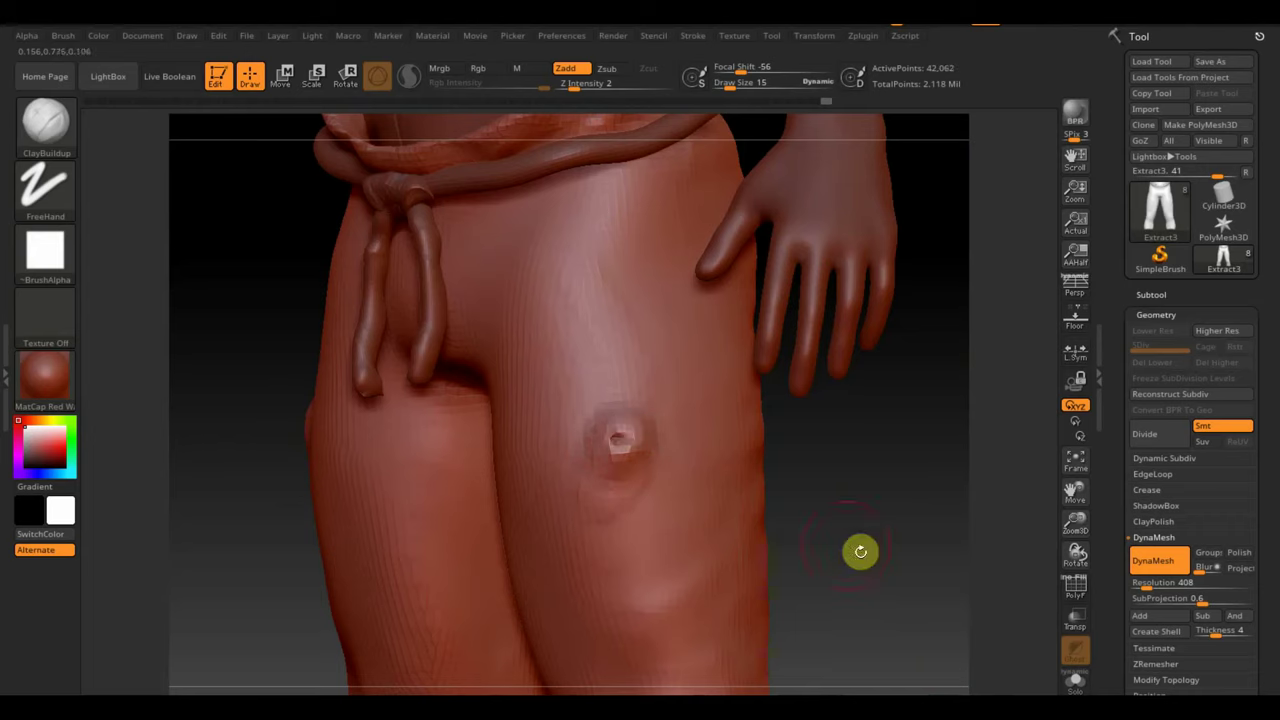
pyautogui.keyDown('shift'); pyautogui.moveTo(614, 451); pyautogui.dragTo(623, 517); pyautogui.keyUp('shift')
pyautogui.moveTo(840, 530)
pyautogui.mouseDown()
pyautogui.moveTo(835, 589)
pyautogui.moveTo(834, 568)
pyautogui.mouseUp()
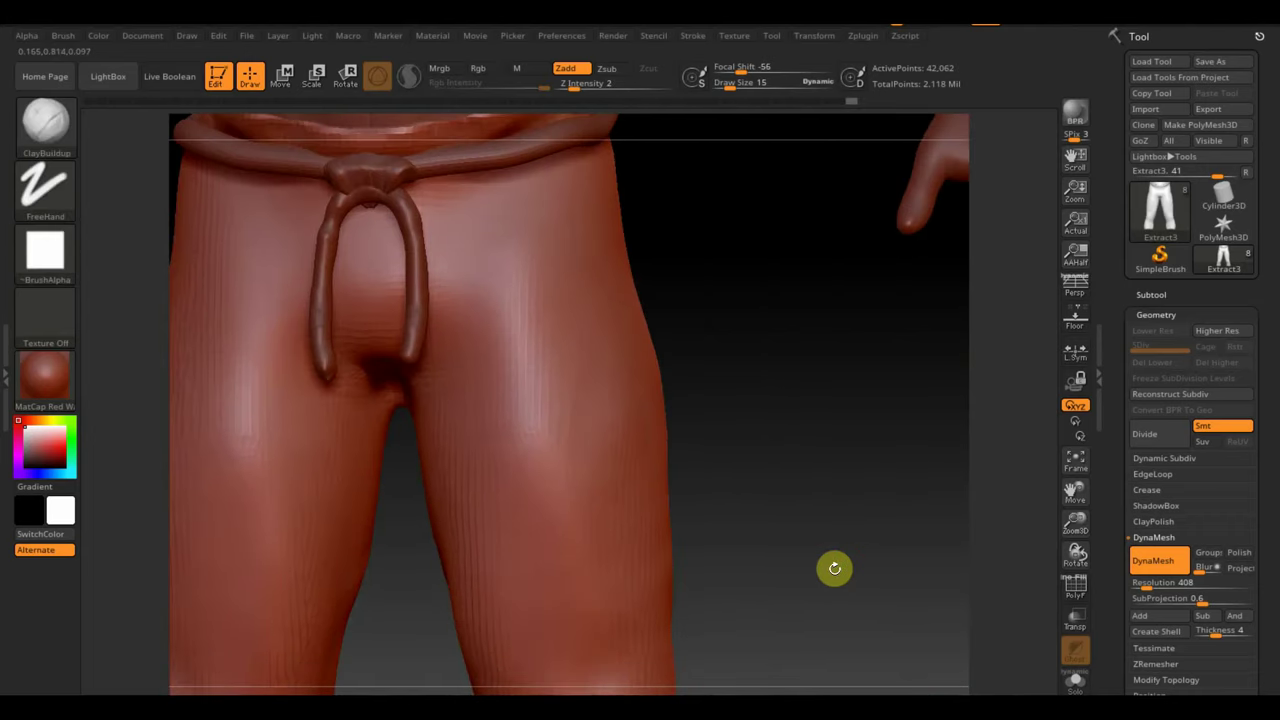
pyautogui.press('f')
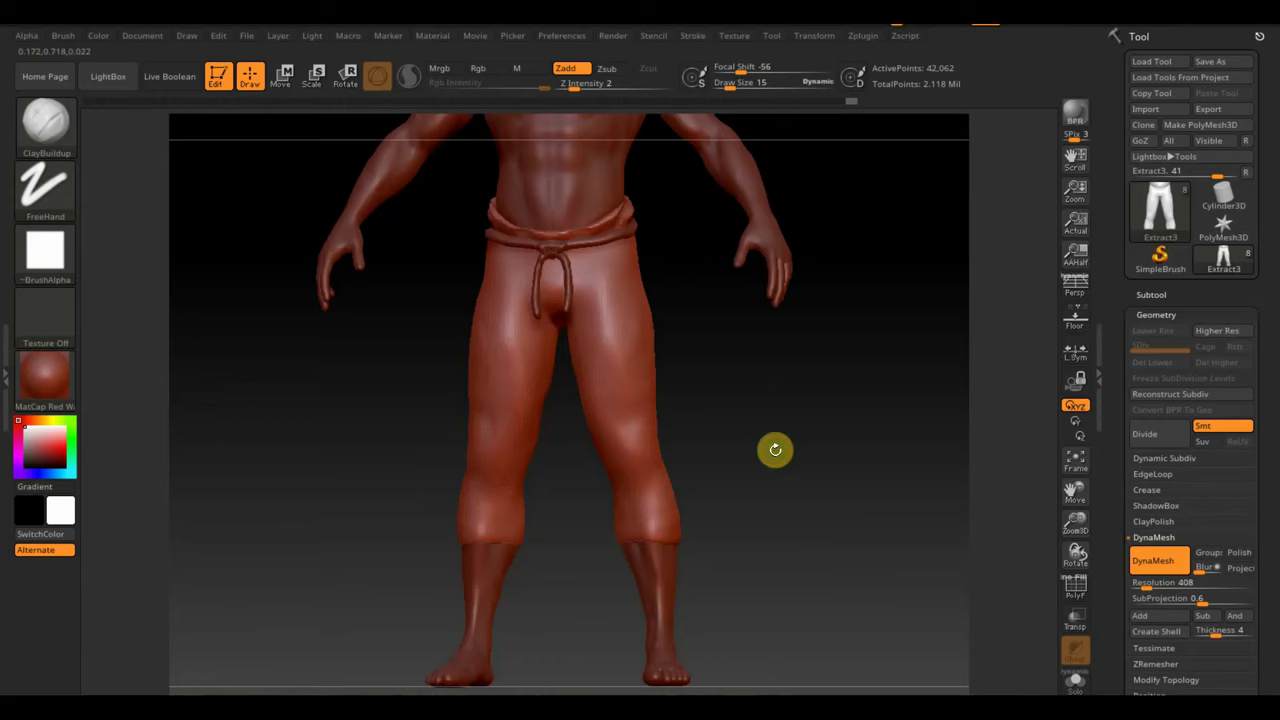
# - Adjust auto masking and sculpt wrinkle folds on the thighs and knees, checking from behind
pyautogui.moveTo(775, 449)
pyautogui.mouseDown()
pyautogui.moveTo(606, 469)
pyautogui.moveTo(732, 471)
pyautogui.moveTo(42, 36)
pyautogui.mouseUp()
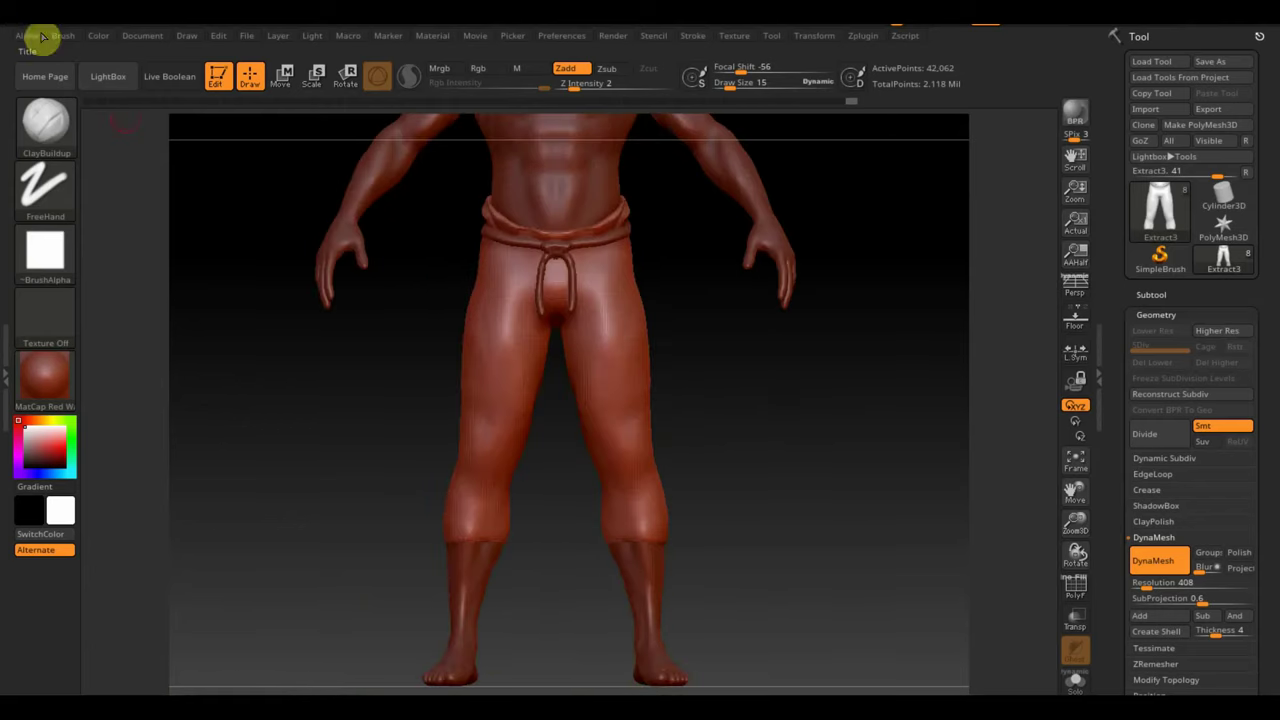
pyautogui.click(57, 43)
pyautogui.scroll(-2, 150, 490)
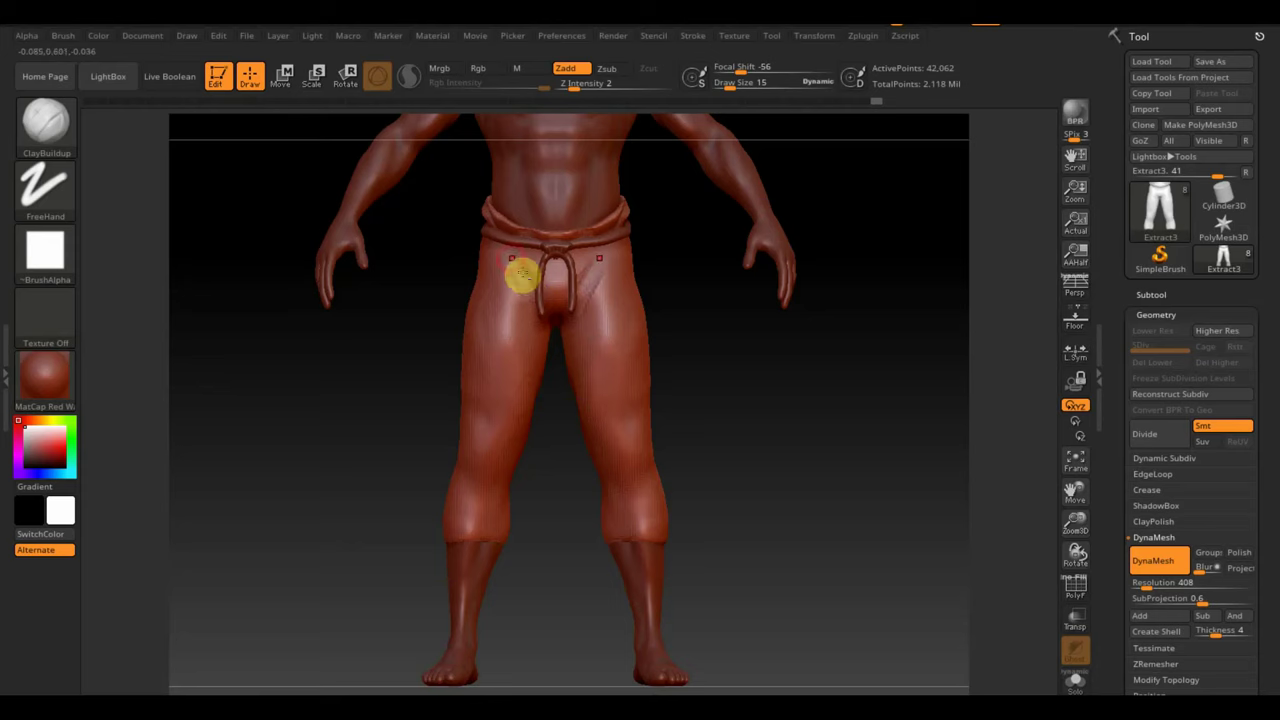
pyautogui.moveTo(507, 290)
pyautogui.mouseDown()
pyautogui.moveTo(529, 394)
pyautogui.moveTo(463, 423)
pyautogui.moveTo(491, 429)
pyautogui.moveTo(539, 395)
pyautogui.moveTo(483, 409)
pyautogui.moveTo(494, 420)
pyautogui.moveTo(480, 474)
pyautogui.moveTo(446, 433)
pyautogui.mouseUp()
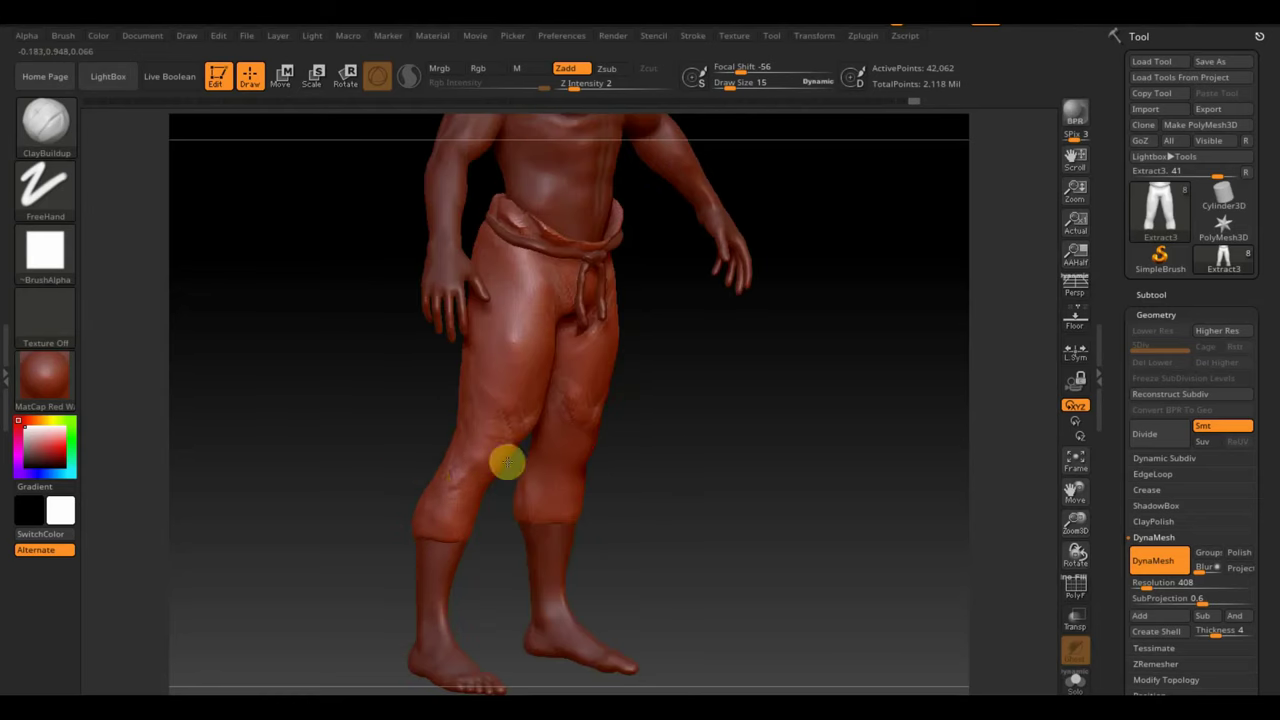
pyautogui.moveTo(459, 484); pyautogui.dragTo(329, 446, button='right')
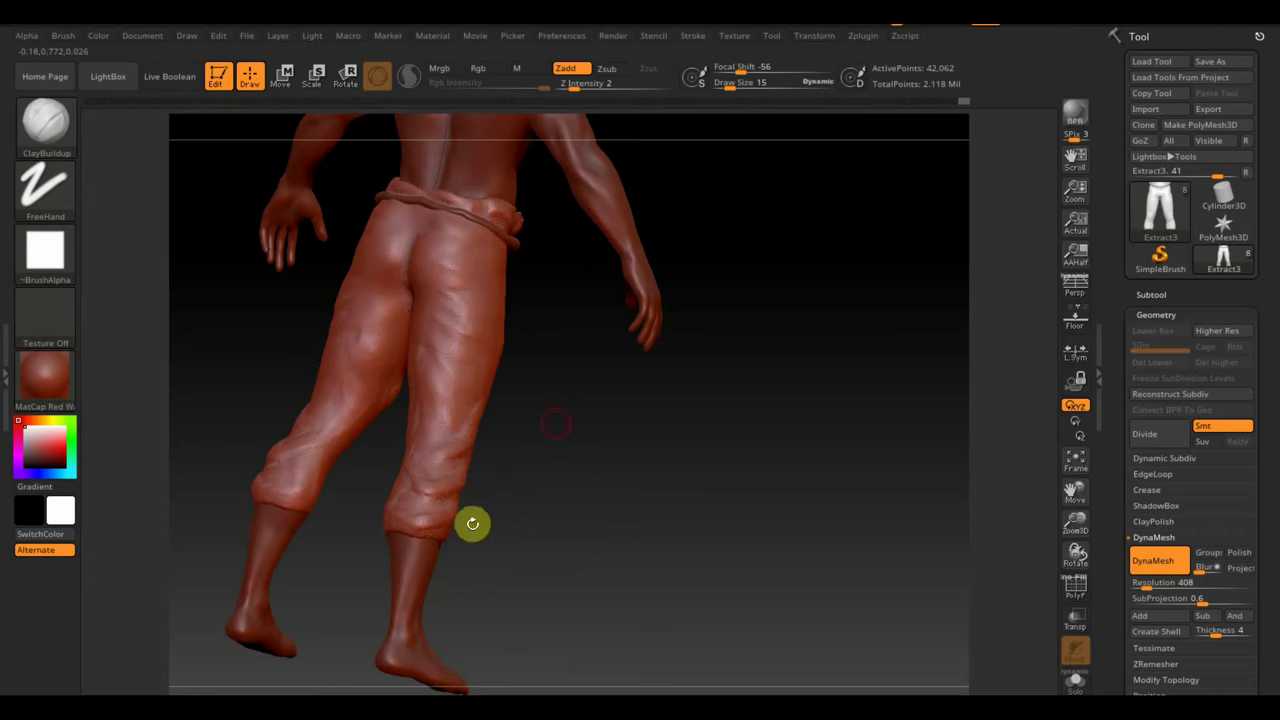
pyautogui.moveTo(472, 523); pyautogui.dragTo(443, 354)
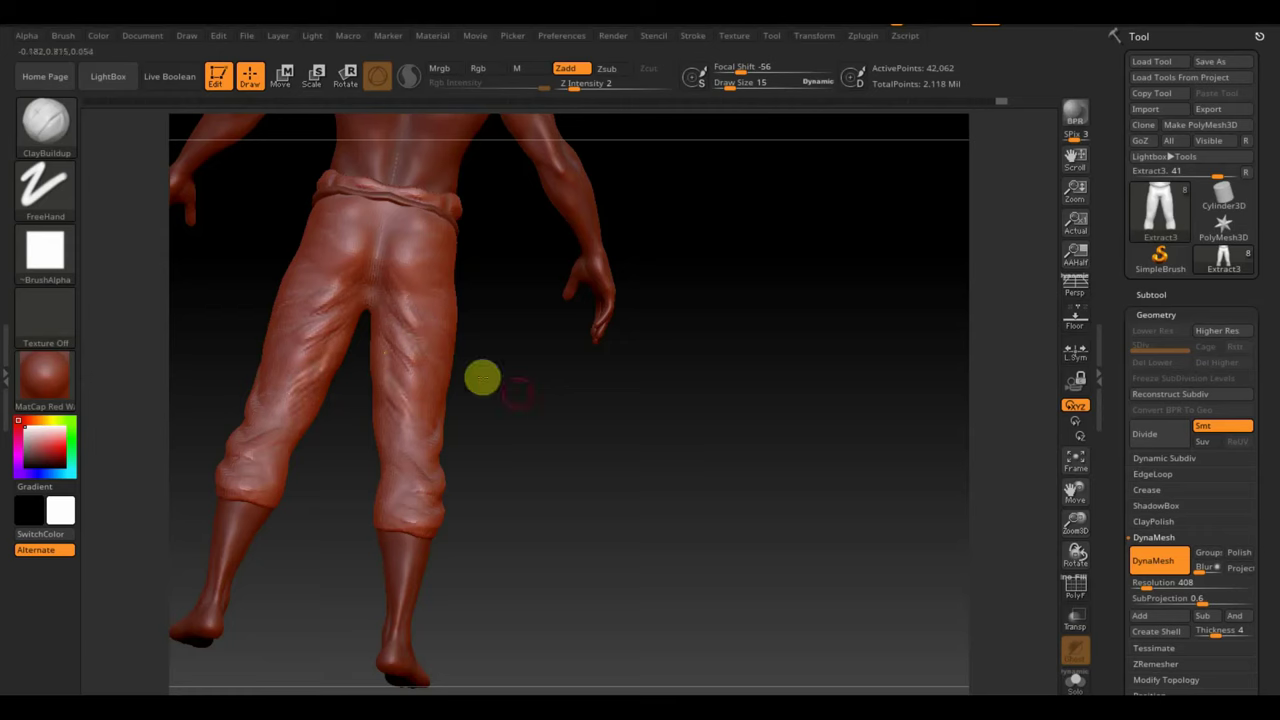
pyautogui.moveTo(540, 437)
pyautogui.mouseDown()
pyautogui.moveTo(447, 441)
pyautogui.moveTo(386, 423)
pyautogui.mouseUp()
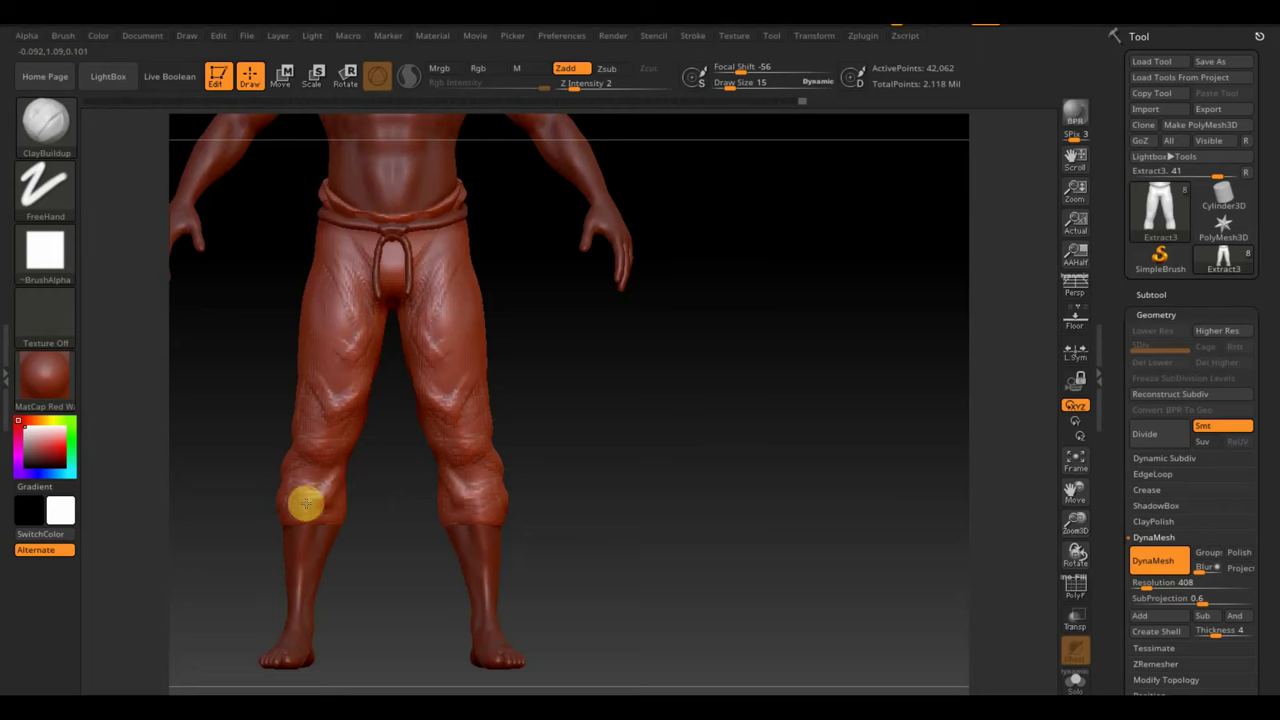
# - Soften the over-sharp creases along the left leg
pyautogui.press('shift')
pyautogui.moveTo(315, 474)
pyautogui.keyDown('shift'); pyautogui.mouseDown()
pyautogui.moveTo(334, 400)
pyautogui.moveTo(351, 411)
pyautogui.moveTo(351, 343)
pyautogui.mouseUp(); pyautogui.keyUp('shift')
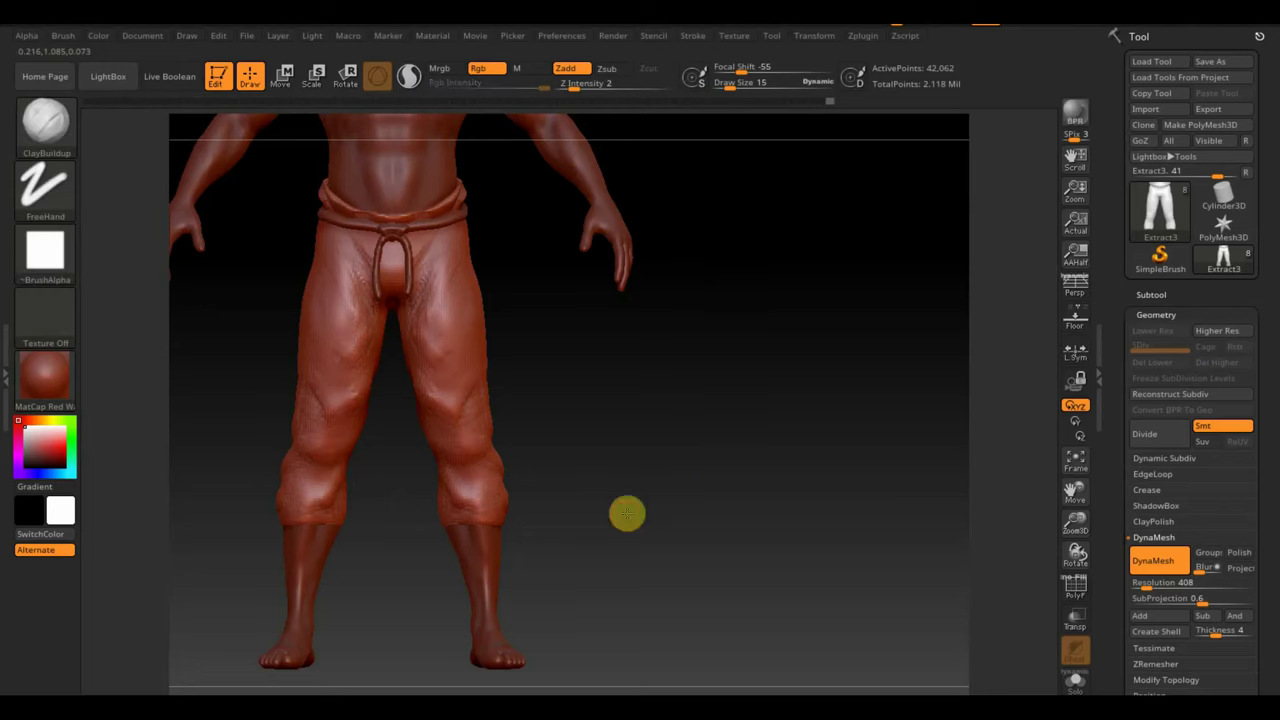
pyautogui.moveTo(668, 608)
pyautogui.mouseDown()
pyautogui.moveTo(682, 651)
pyautogui.moveTo(754, 583)
pyautogui.mouseUp()
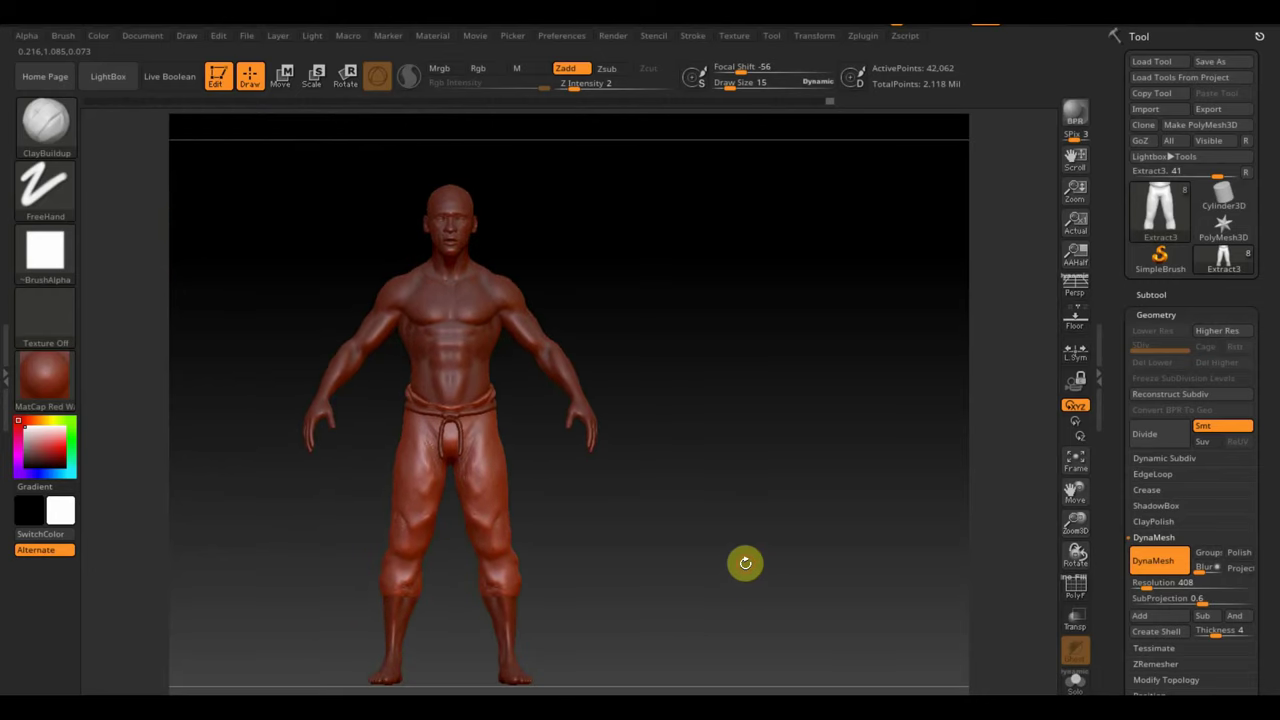
pyautogui.moveTo(774, 463)
pyautogui.keyDown('alt'); pyautogui.mouseDown()
pyautogui.moveTo(789, 500)
pyautogui.moveTo(791, 455)
pyautogui.moveTo(796, 535)
pyautogui.moveTo(842, 537)
pyautogui.moveTo(717, 463)
pyautogui.mouseUp(); pyautogui.keyUp('alt')
# - Import the face photo from the Desktop as a texture
pyautogui.click(739, 37)
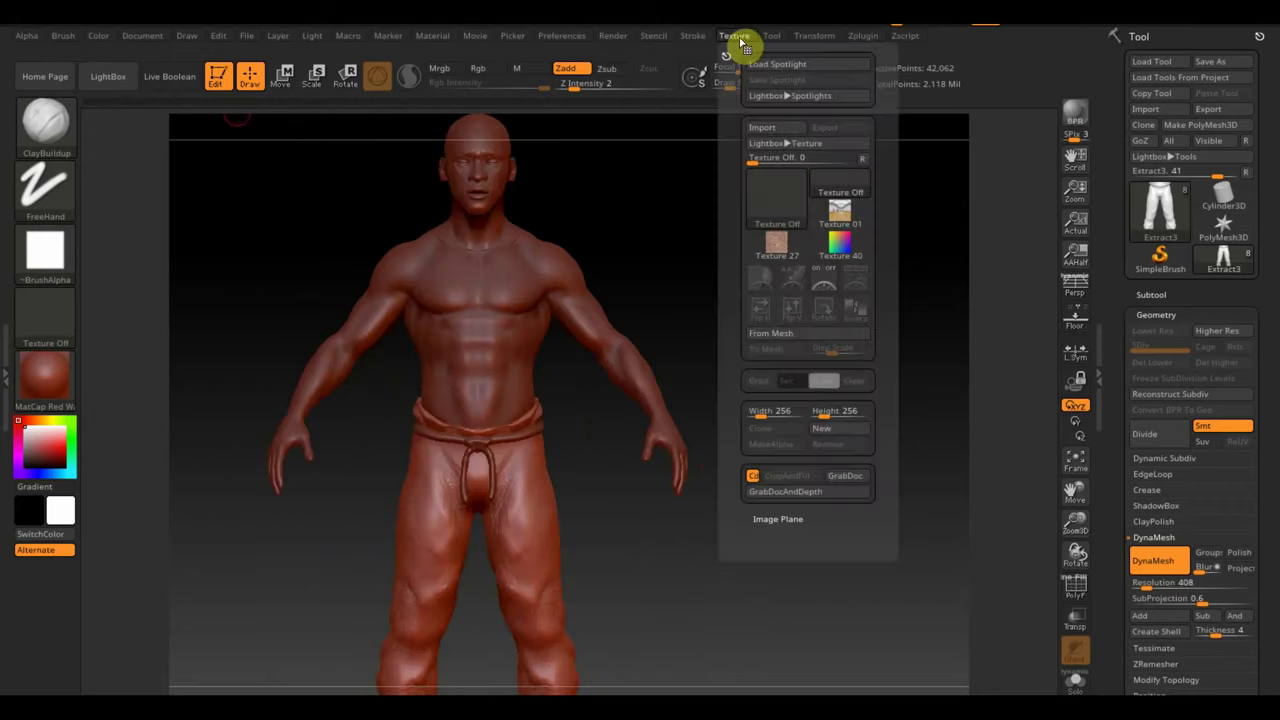
pyautogui.click(772, 128)
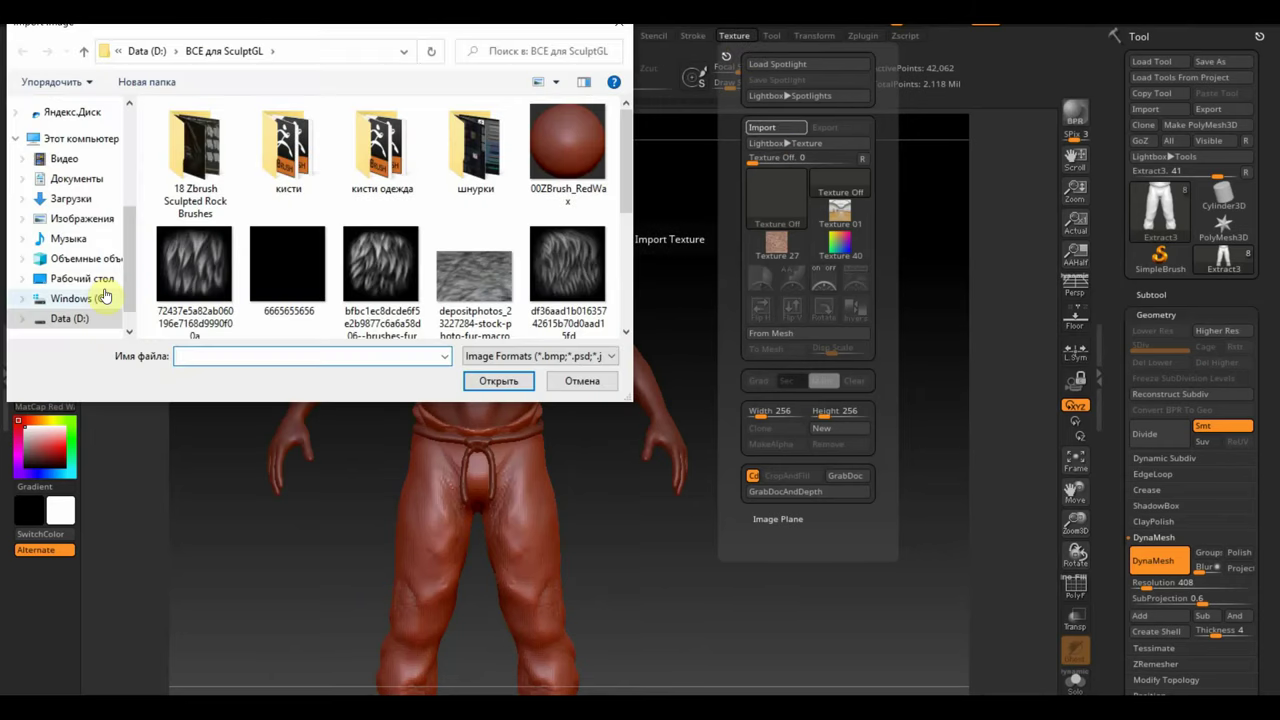
pyautogui.click(86, 279)
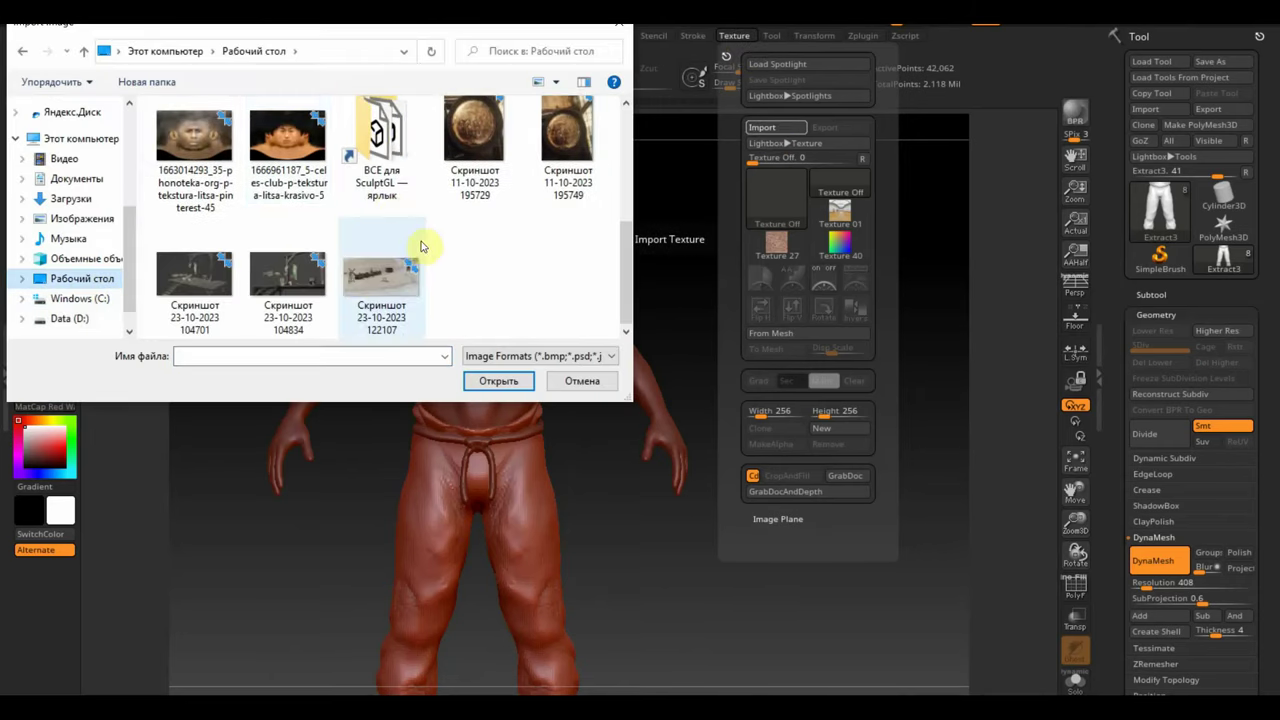
pyautogui.click(194, 140)
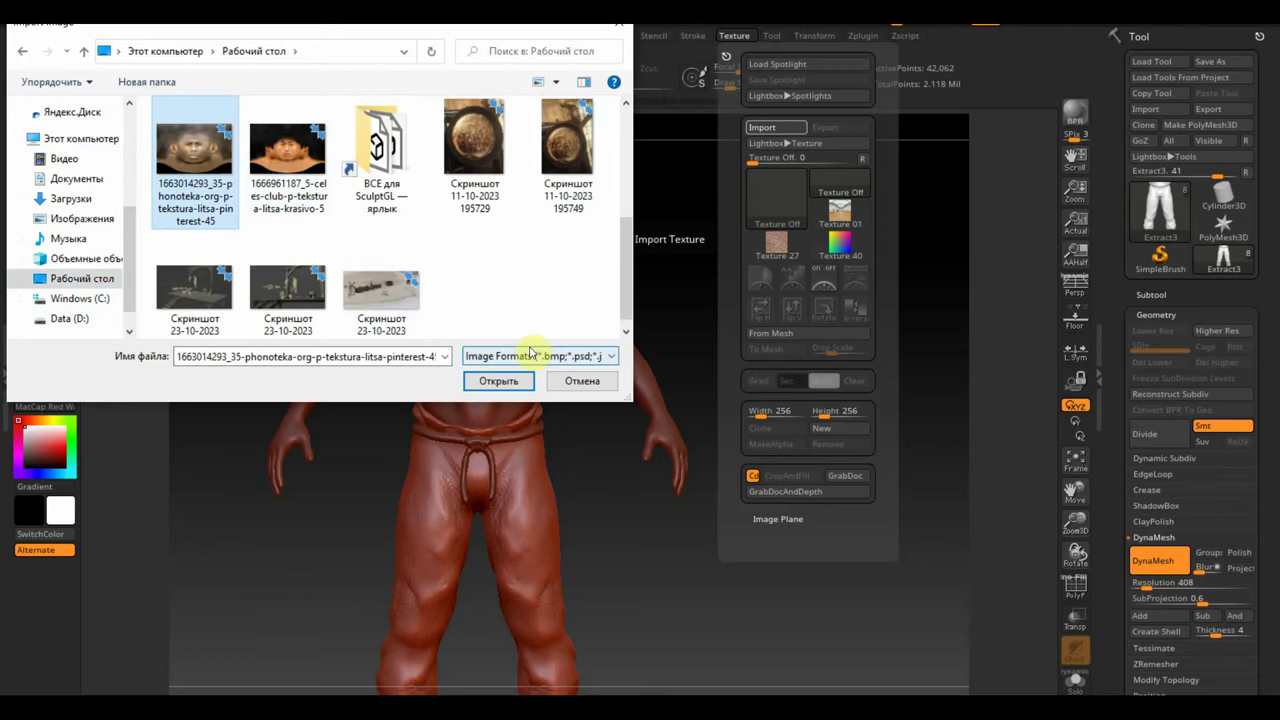
pyautogui.click(512, 379)
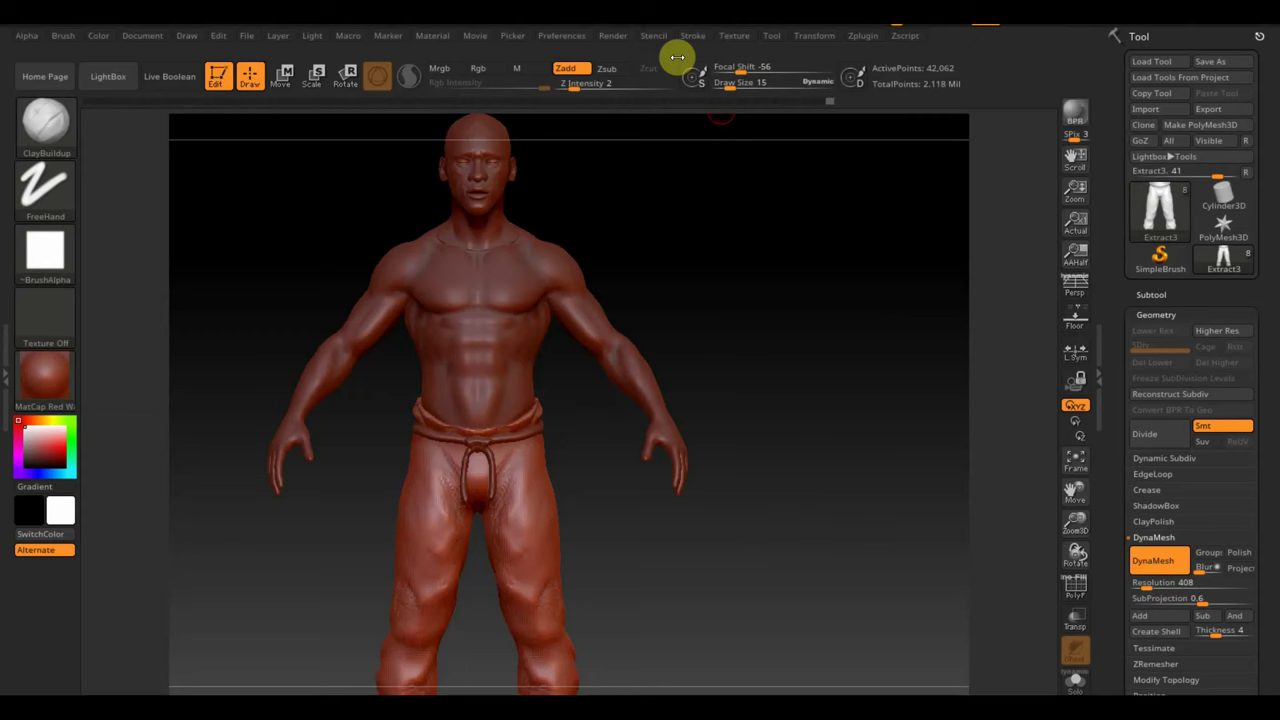
pyautogui.moveTo(774, 271)
pyautogui.keyDown('alt'); pyautogui.mouseDown()
pyautogui.moveTo(800, 347)
pyautogui.moveTo(840, 400)
pyautogui.mouseUp(); pyautogui.keyUp('alt')
pyautogui.keyDown('alt'); pyautogui.moveTo(874, 189); pyautogui.dragTo(877, 357); pyautogui.keyUp('alt')
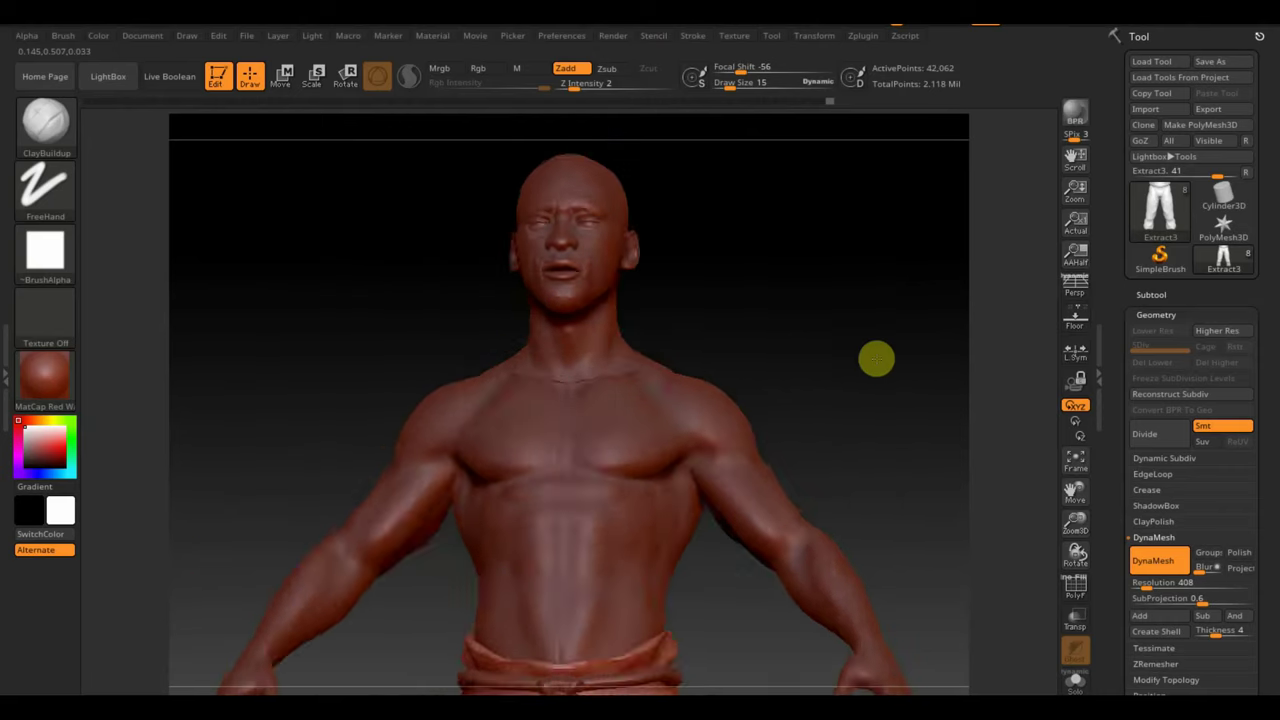
pyautogui.moveTo(883, 403)
pyautogui.keyDown('alt'); pyautogui.mouseDown()
pyautogui.moveTo(863, 351)
pyautogui.moveTo(871, 220)
pyautogui.mouseUp(); pyautogui.keyUp('alt')
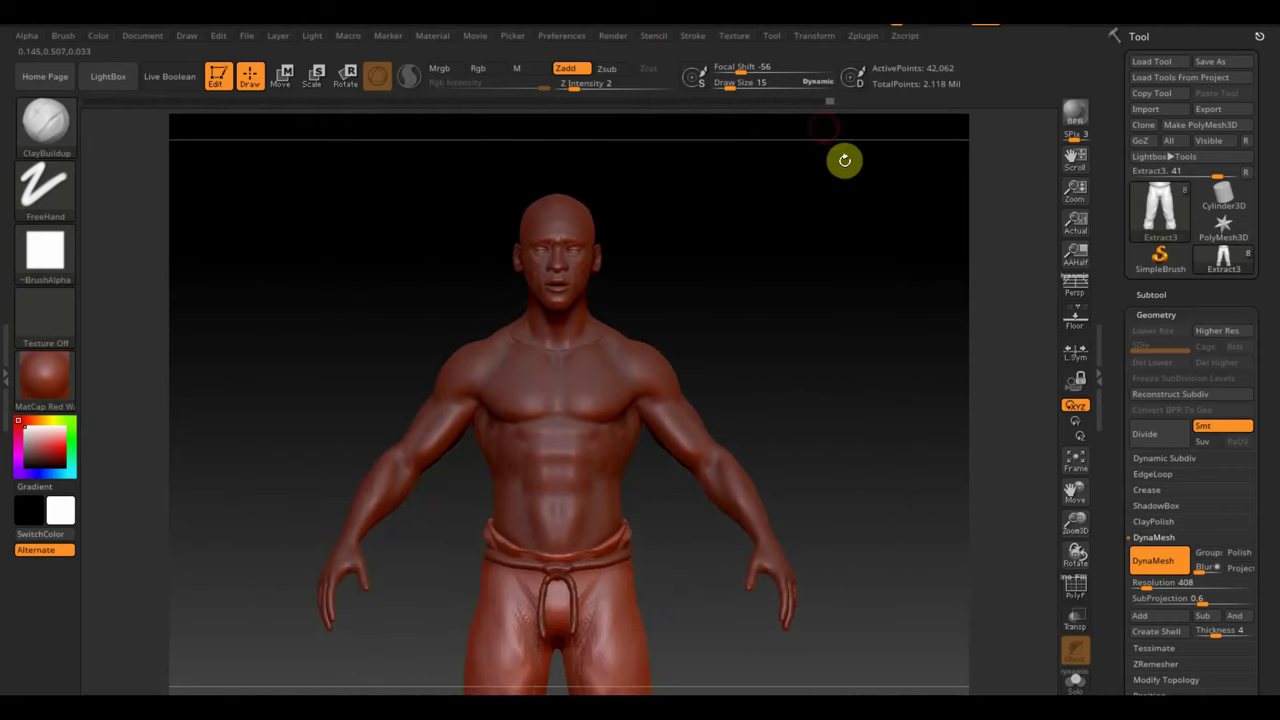
# - Add the face photo to SpotLight, make it semi-transparent and scale it down
pyautogui.click(762, 36)
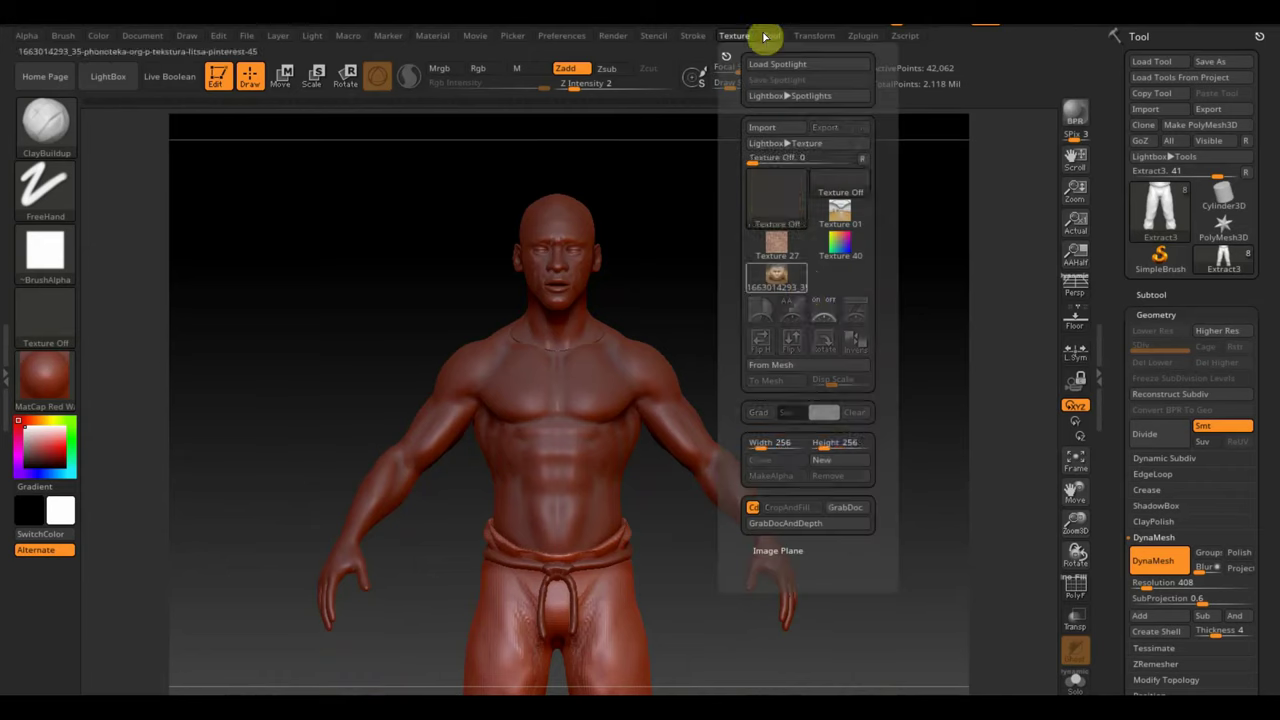
pyautogui.click(778, 275)
pyautogui.click(866, 320)
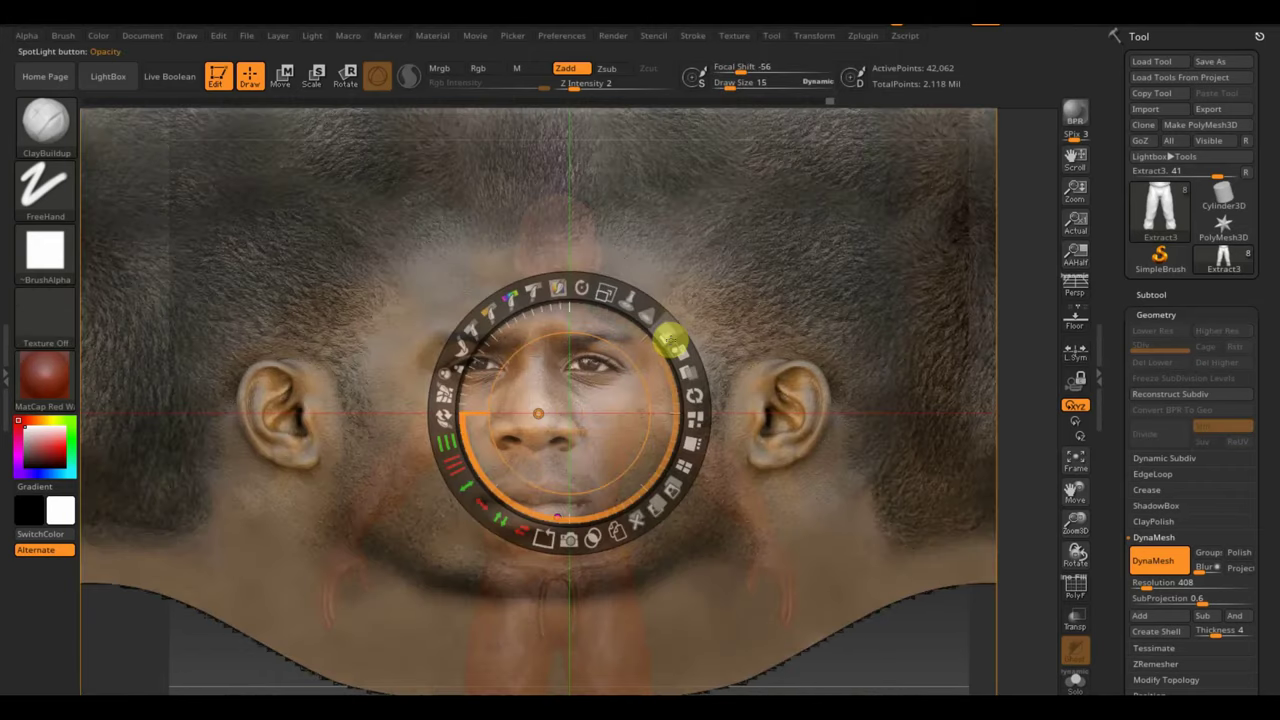
pyautogui.click(670, 343)
pyautogui.moveTo(623, 334); pyautogui.dragTo(623, 254)
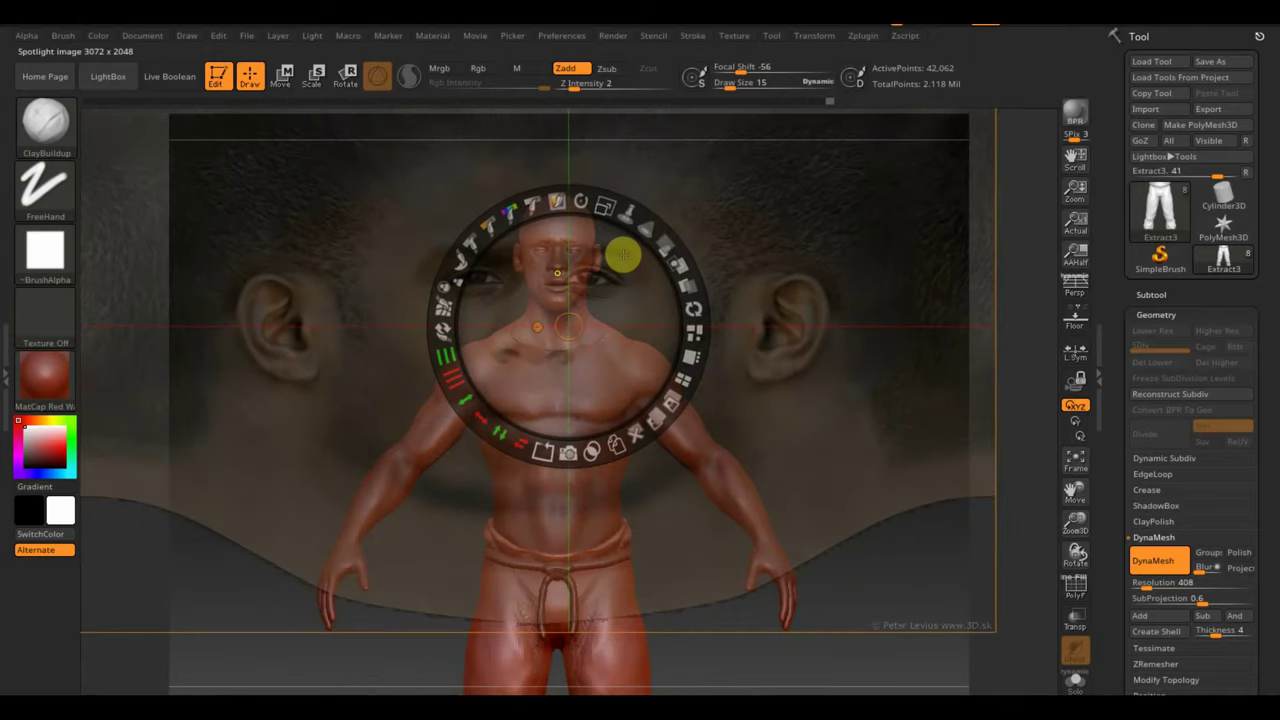
pyautogui.press('z')
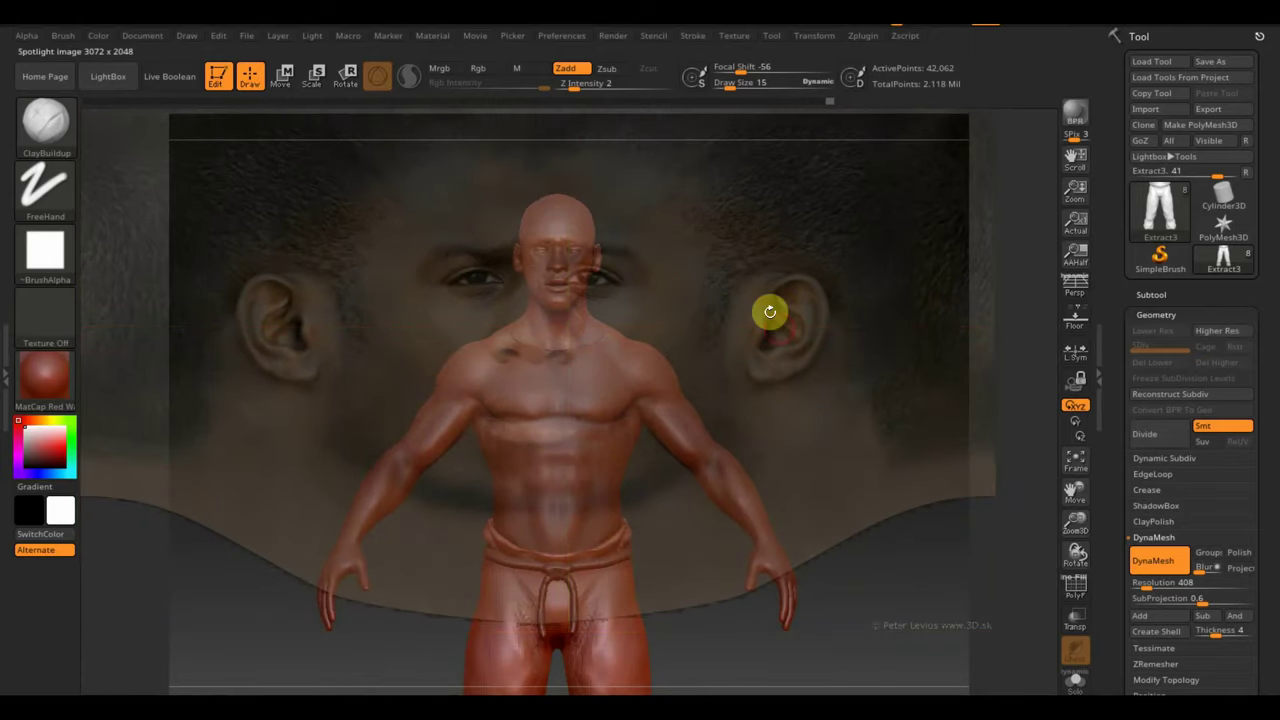
# - Line the model's head up with the photo's face, nudging and rotating the photo into alignment
pyautogui.moveTo(770, 312)
pyautogui.mouseDown()
pyautogui.moveTo(780, 531)
pyautogui.moveTo(797, 429)
pyautogui.moveTo(842, 481)
pyautogui.moveTo(845, 543)
pyautogui.mouseUp()
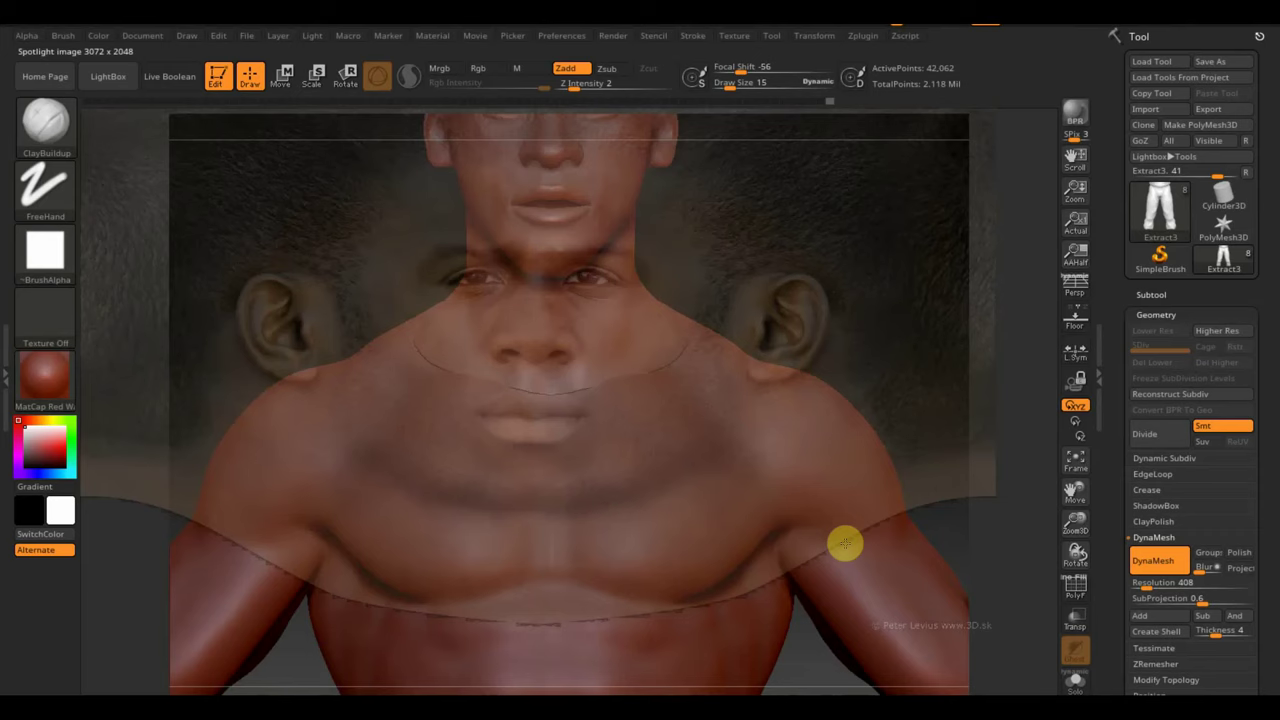
pyautogui.moveTo(845, 543); pyautogui.dragTo(861, 431)
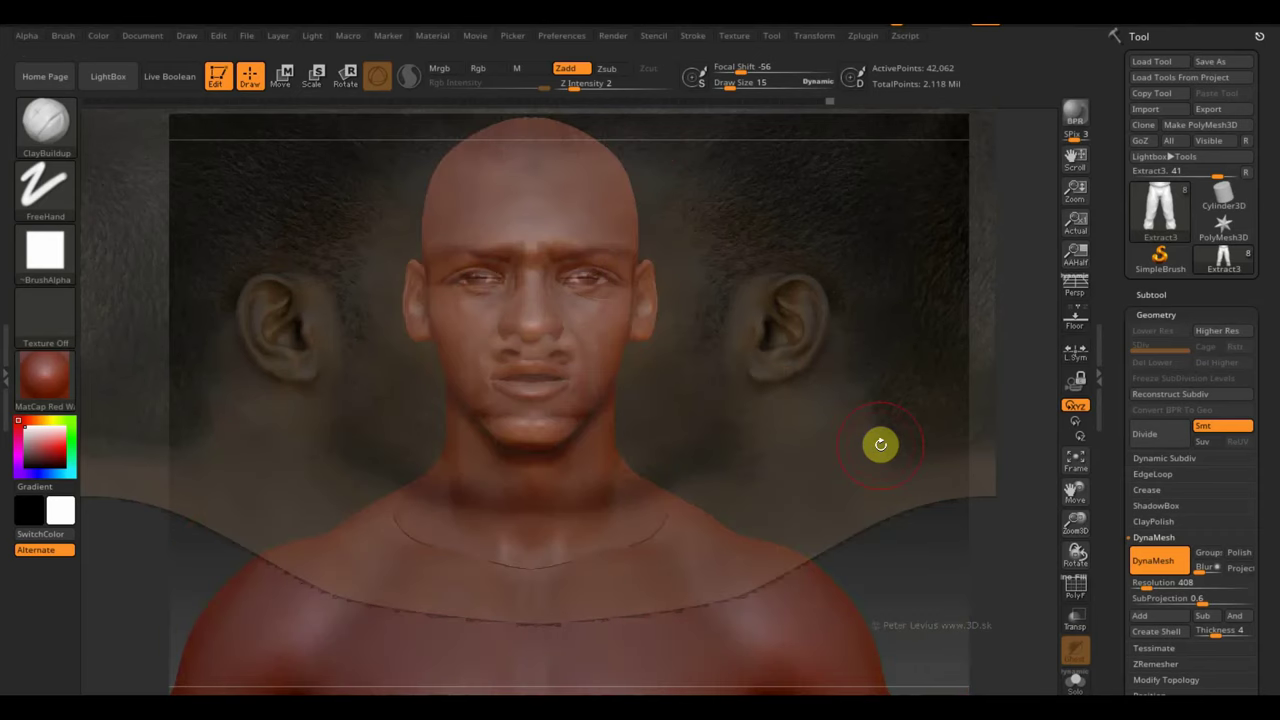
pyautogui.hotkey('shift', 'z')
pyautogui.moveTo(569, 198); pyautogui.dragTo(589, 271)
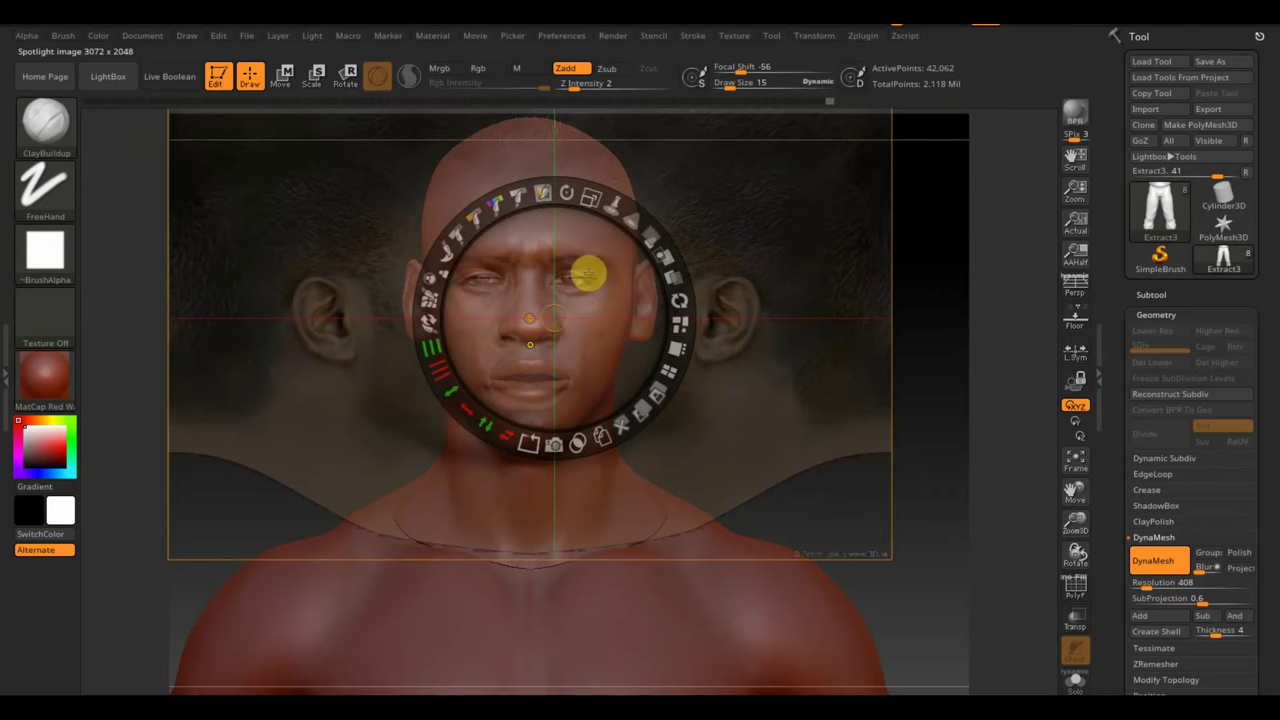
pyautogui.press('z')
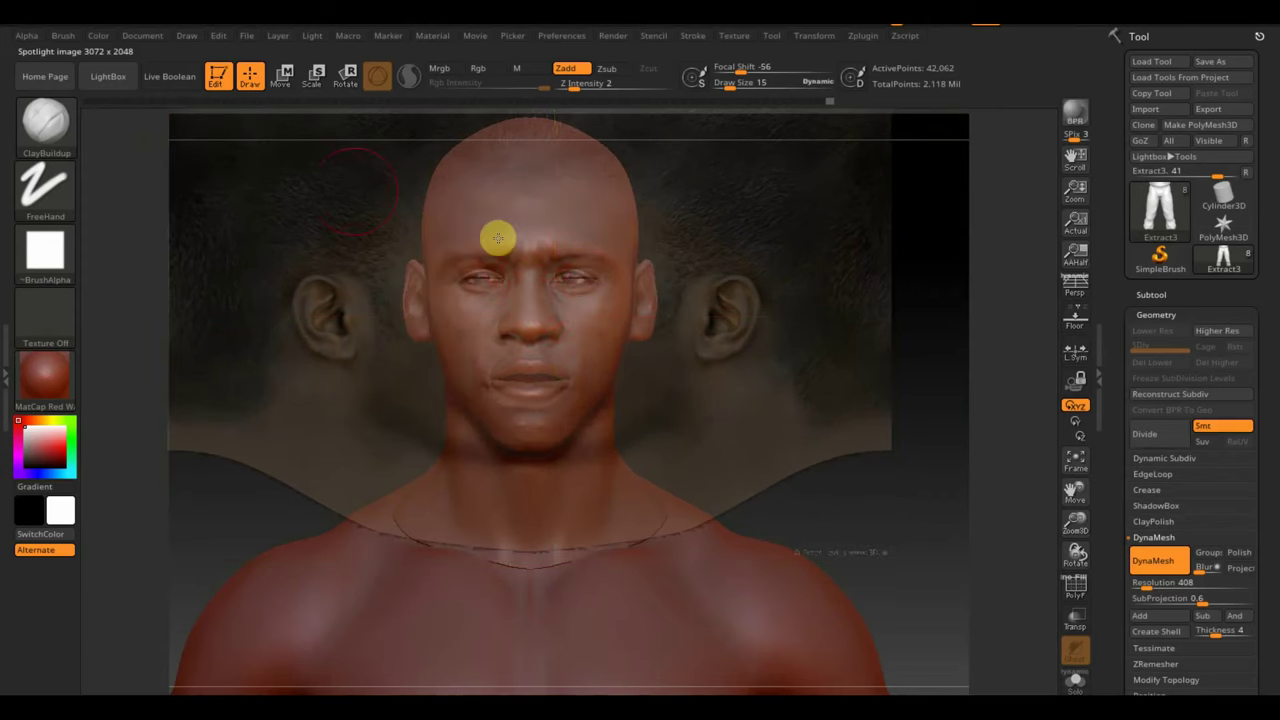
pyautogui.click(70, 125)
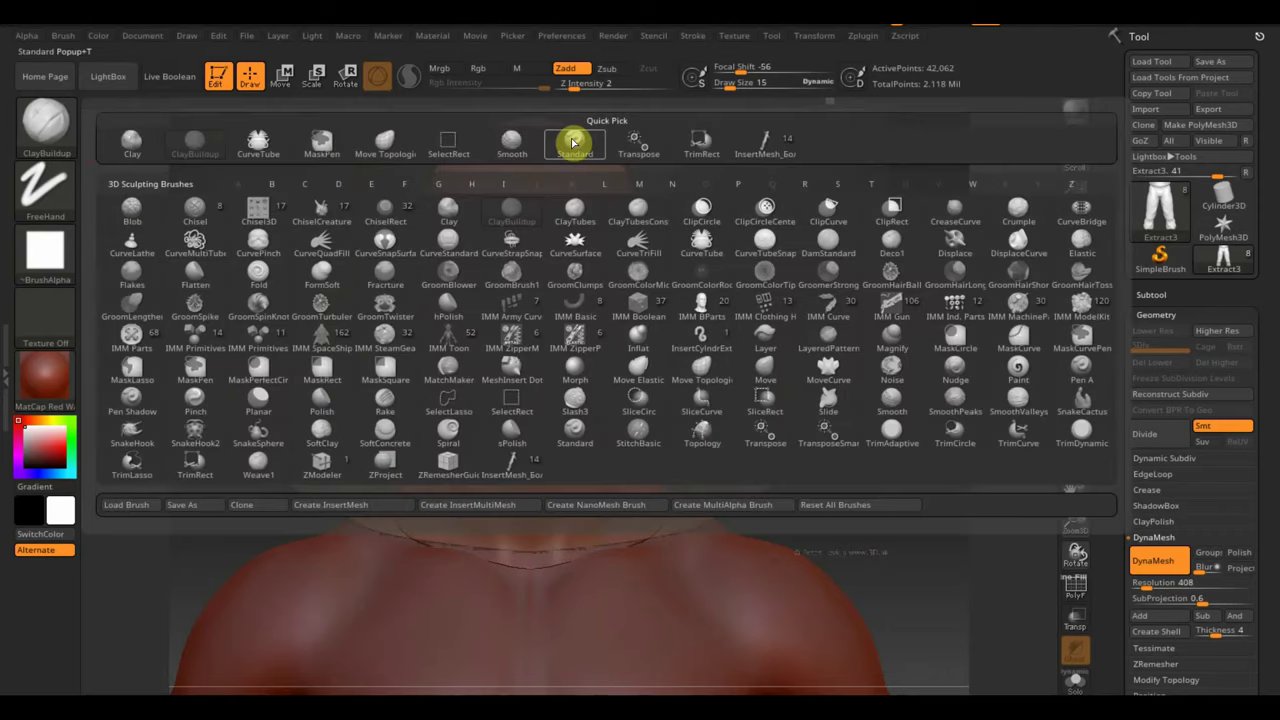
# - Using Standard brush, Rgb on, Zadd off, paint photo colours onto the head's eye and brow; apply SketchShaded
pyautogui.click(573, 140)
pyautogui.click(475, 70)
pyautogui.click(566, 70)
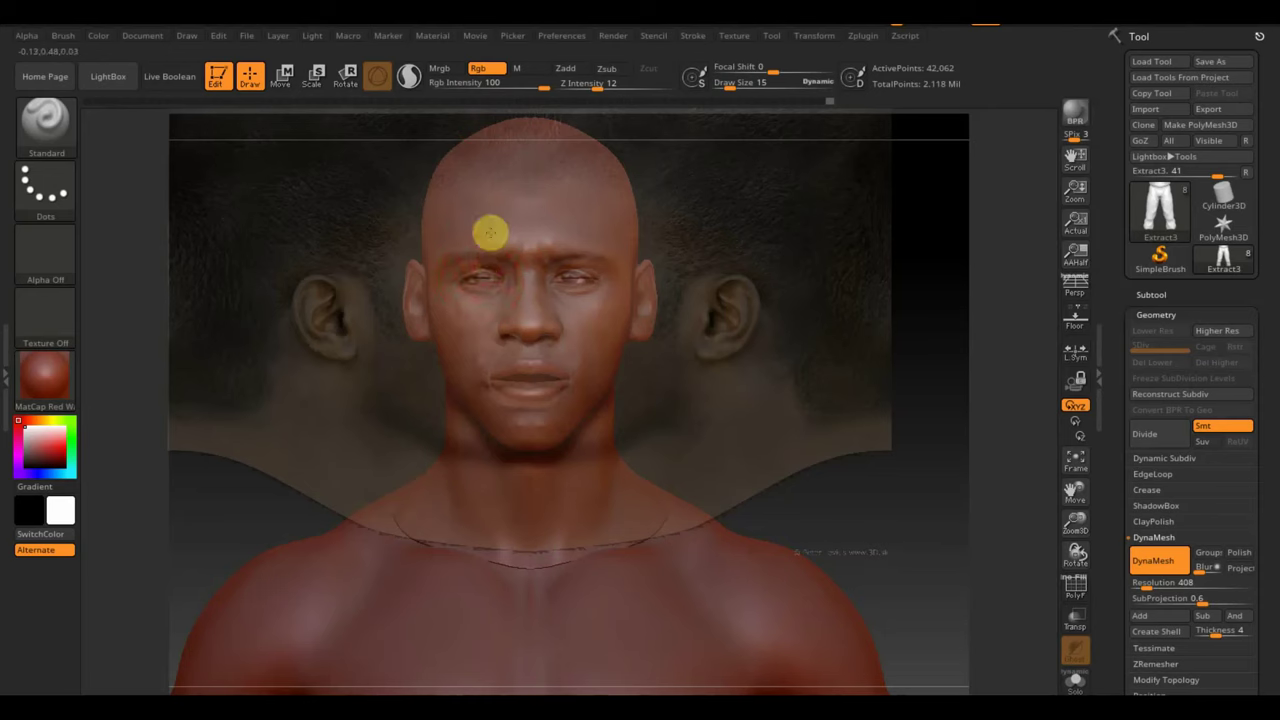
pyautogui.keyDown('alt'); pyautogui.click(490, 233); pyautogui.keyUp('alt')
pyautogui.moveTo(452, 302)
pyautogui.mouseDown()
pyautogui.moveTo(488, 278)
pyautogui.moveTo(457, 249)
pyautogui.moveTo(474, 211)
pyautogui.moveTo(448, 195)
pyautogui.moveTo(429, 217)
pyautogui.moveTo(486, 331)
pyautogui.moveTo(517, 251)
pyautogui.moveTo(486, 323)
pyautogui.moveTo(432, 283)
pyautogui.moveTo(477, 386)
pyautogui.mouseUp()
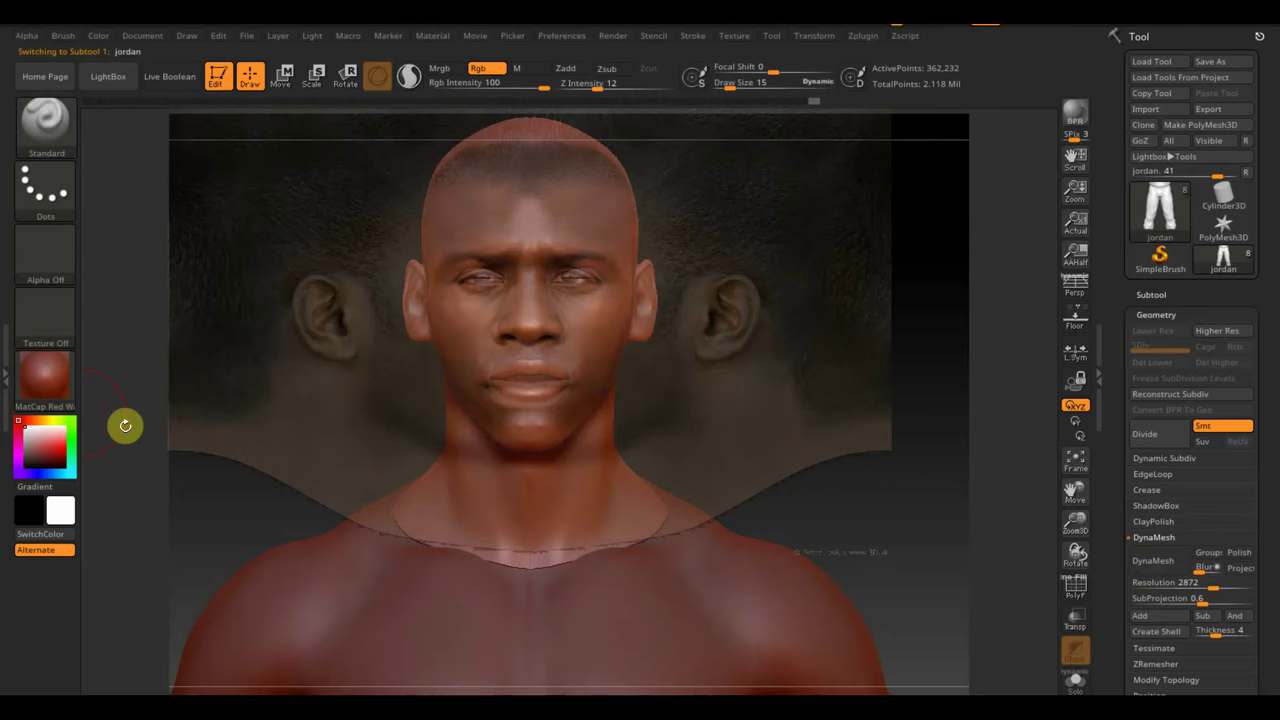
pyautogui.click(45, 375)
pyautogui.click(120, 457)
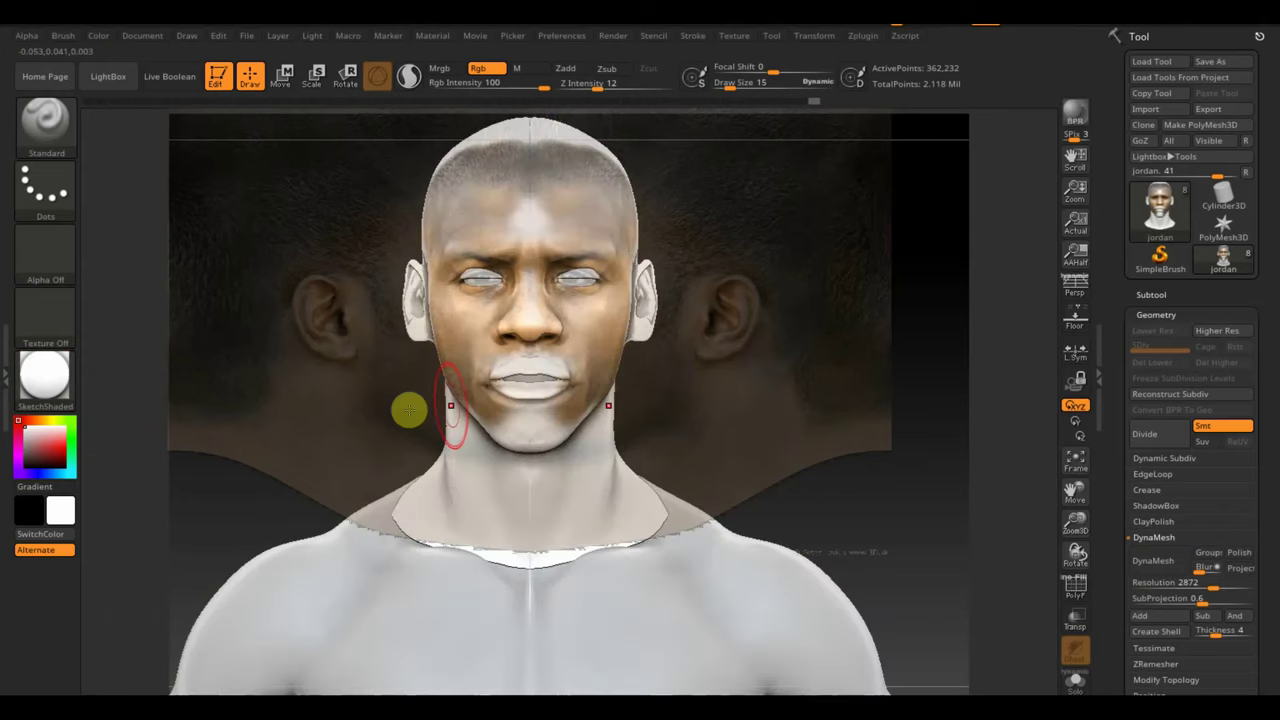
# - Paint the photo's skin onto the lip, nose, forehead, ear and back of the neck
pyautogui.moveTo(513, 374)
pyautogui.mouseDown()
pyautogui.moveTo(520, 206)
pyautogui.moveTo(489, 206)
pyautogui.moveTo(463, 146)
pyautogui.moveTo(423, 194)
pyautogui.moveTo(509, 126)
pyautogui.moveTo(457, 286)
pyautogui.moveTo(400, 320)
pyautogui.moveTo(457, 337)
pyautogui.moveTo(471, 363)
pyautogui.moveTo(551, 363)
pyautogui.moveTo(531, 400)
pyautogui.moveTo(471, 400)
pyautogui.moveTo(509, 434)
pyautogui.moveTo(462, 404)
pyautogui.moveTo(443, 371)
pyautogui.moveTo(509, 486)
pyautogui.moveTo(503, 449)
pyautogui.moveTo(455, 457)
pyautogui.moveTo(451, 520)
pyautogui.moveTo(436, 489)
pyautogui.moveTo(483, 564)
pyautogui.moveTo(551, 571)
pyautogui.mouseUp()
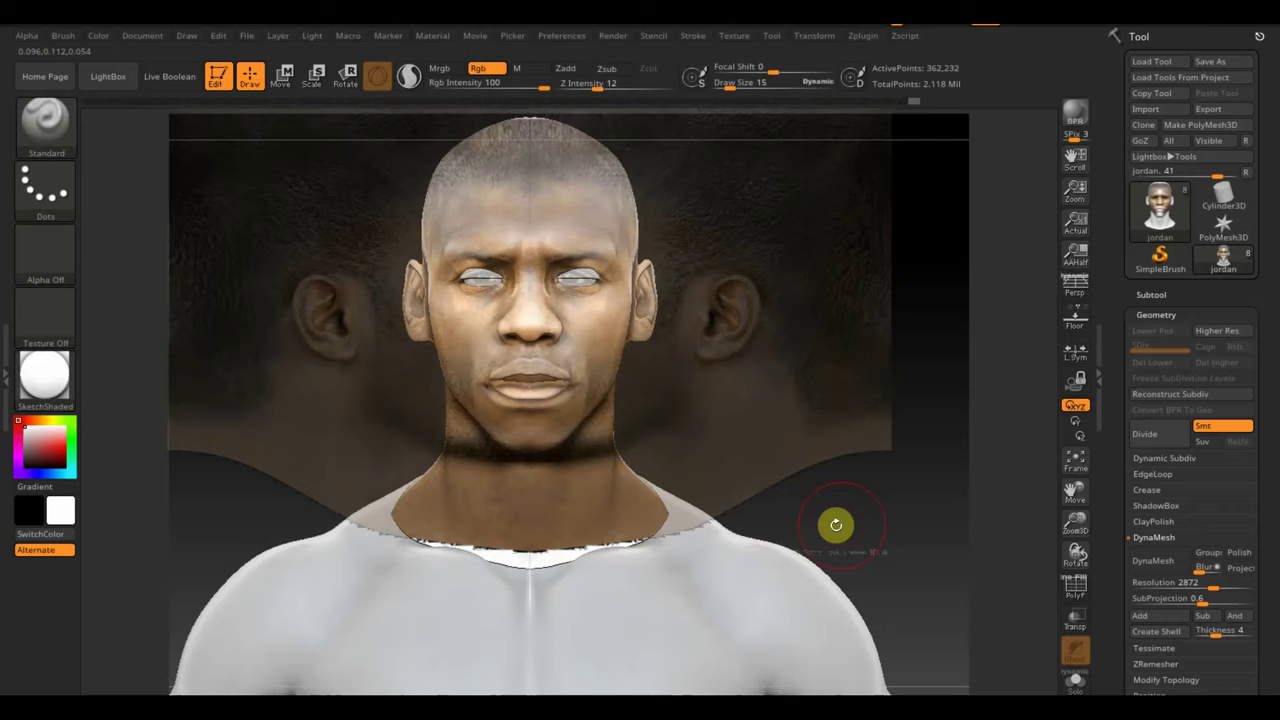
pyautogui.moveTo(836, 524)
pyautogui.mouseDown()
pyautogui.moveTo(897, 528)
pyautogui.moveTo(808, 528)
pyautogui.moveTo(794, 540)
pyautogui.mouseUp()
pyautogui.keyDown('alt'); pyautogui.moveTo(714, 546); pyautogui.dragTo(667, 565); pyautogui.keyUp('alt')
pyautogui.moveTo(337, 320)
pyautogui.mouseDown()
pyautogui.moveTo(317, 351)
pyautogui.moveTo(335, 305)
pyautogui.moveTo(349, 391)
pyautogui.moveTo(383, 300)
pyautogui.moveTo(387, 405)
pyautogui.moveTo(386, 254)
pyautogui.moveTo(394, 414)
pyautogui.moveTo(453, 487)
pyautogui.moveTo(363, 406)
pyautogui.moveTo(331, 426)
pyautogui.moveTo(370, 506)
pyautogui.moveTo(374, 460)
pyautogui.moveTo(269, 486)
pyautogui.moveTo(314, 380)
pyautogui.moveTo(266, 286)
pyautogui.moveTo(309, 229)
pyautogui.moveTo(351, 249)
pyautogui.moveTo(286, 203)
pyautogui.moveTo(301, 157)
pyautogui.moveTo(351, 114)
pyautogui.moveTo(229, 234)
pyautogui.moveTo(229, 214)
pyautogui.moveTo(230, 333)
pyautogui.moveTo(286, 509)
pyautogui.mouseUp()
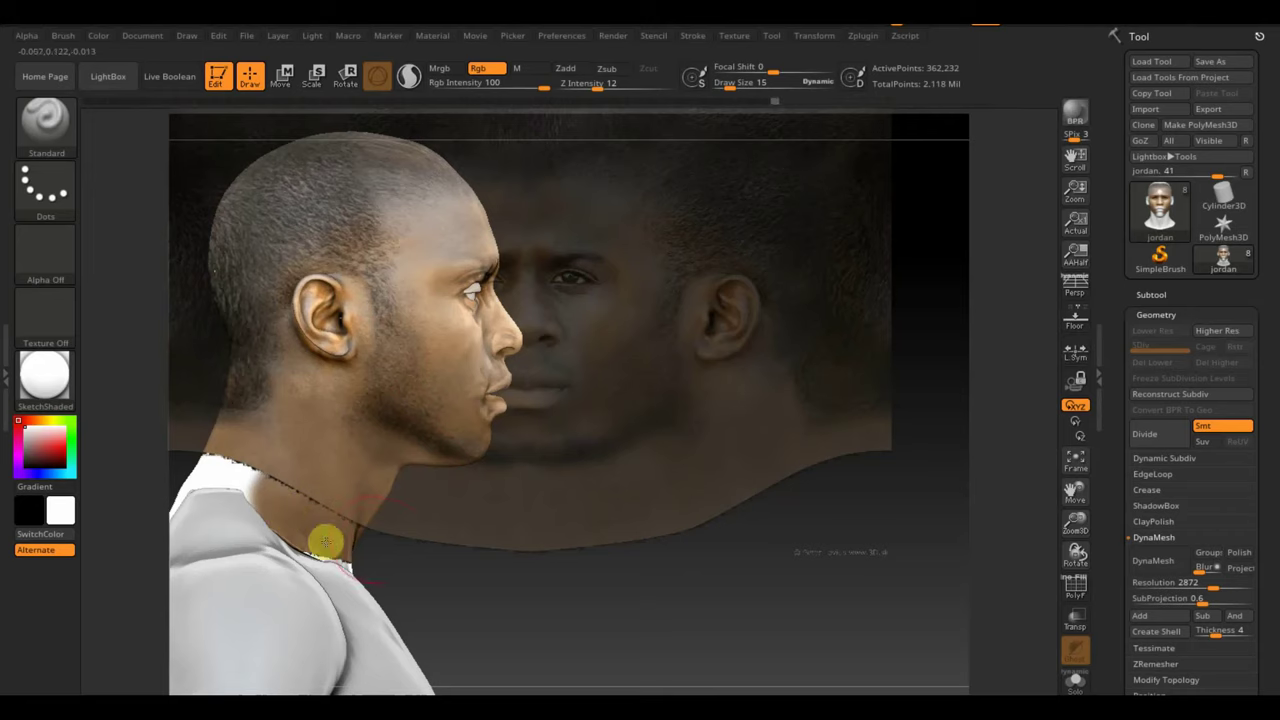
pyautogui.moveTo(571, 549)
pyautogui.mouseDown()
pyautogui.moveTo(596, 573)
pyautogui.moveTo(530, 569)
pyautogui.mouseUp()
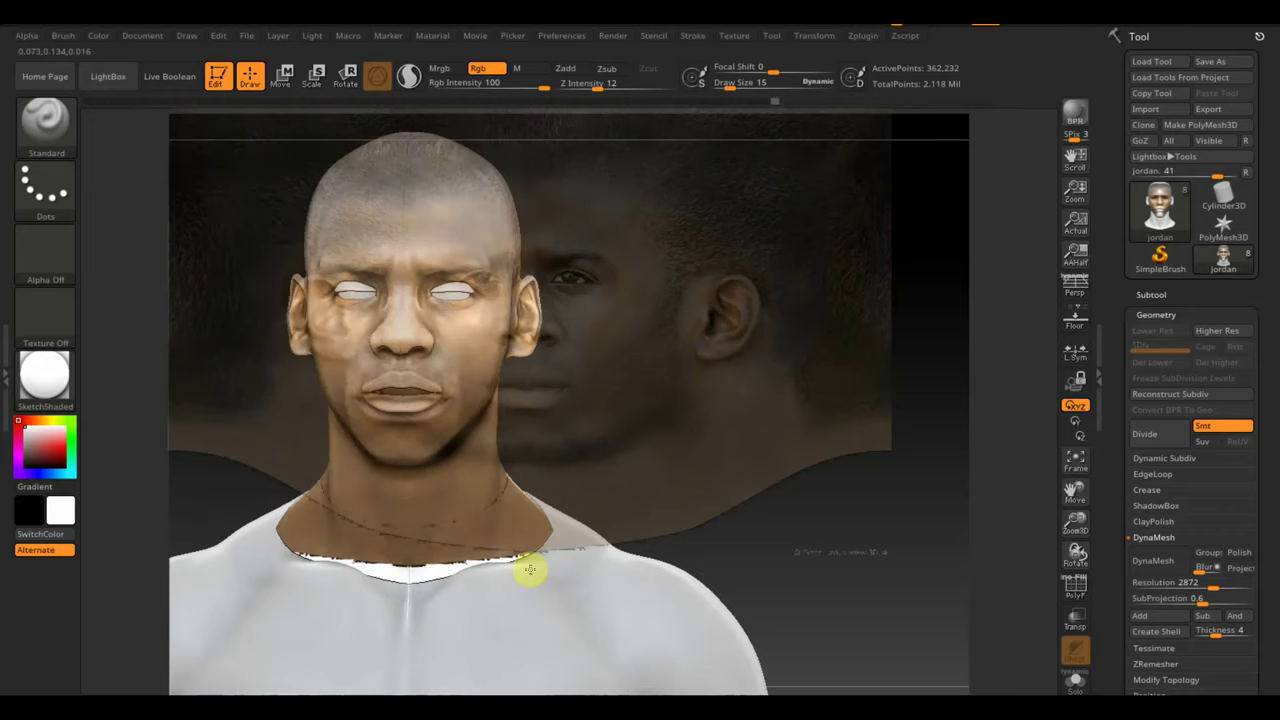
pyautogui.keyDown('alt'); pyautogui.moveTo(680, 511); pyautogui.dragTo(839, 493); pyautogui.keyUp('alt')
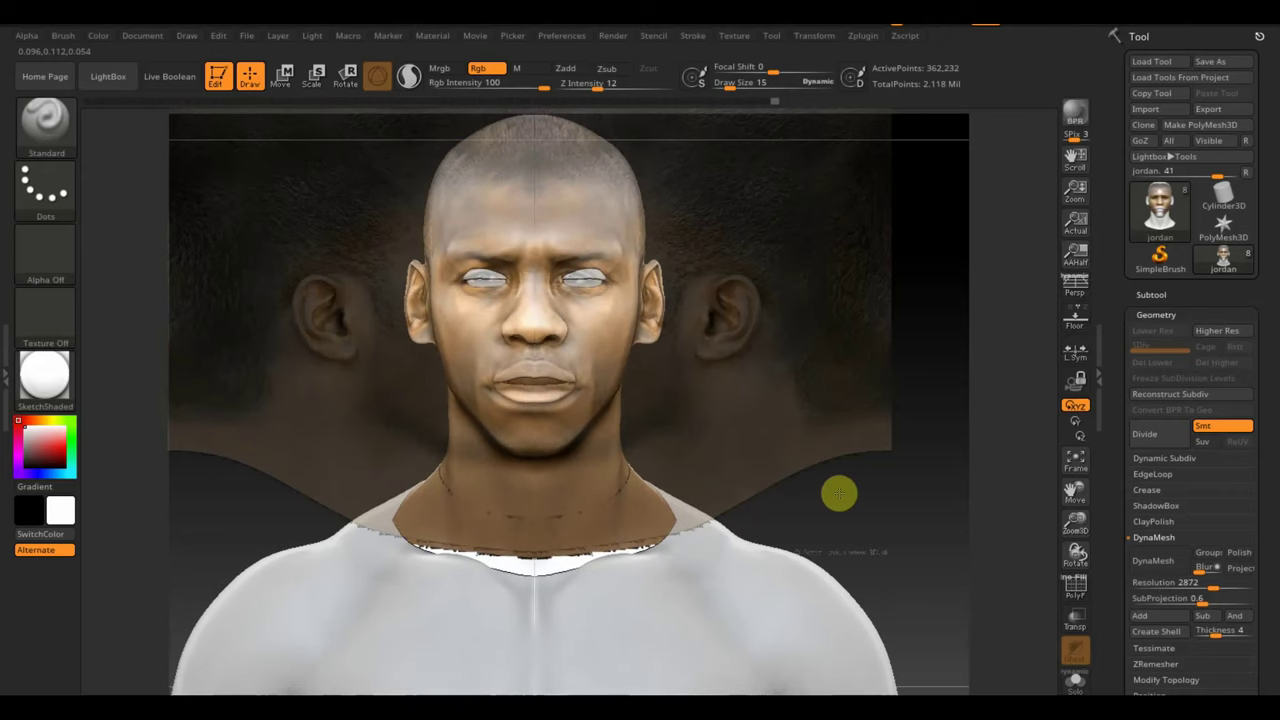
pyautogui.hotkey('shift', 'z')
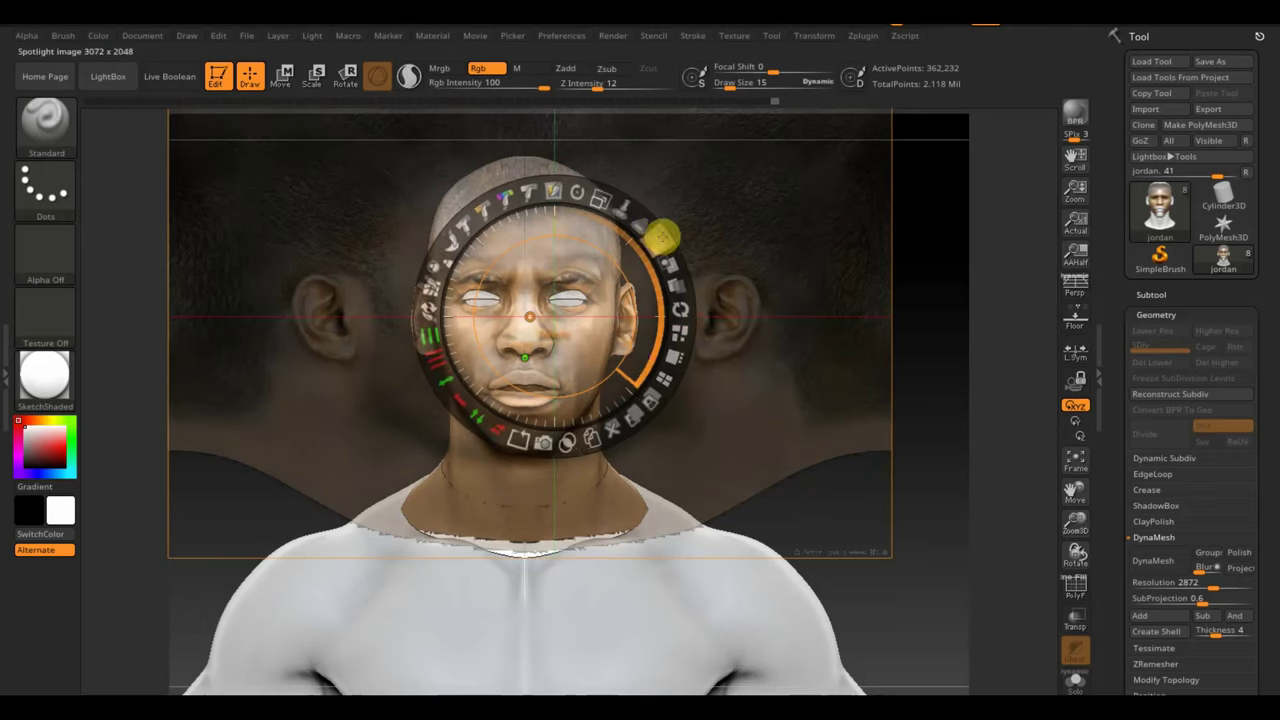
# - Enlarge the face reference photo and turn the head to line up with it
pyautogui.moveTo(650, 228); pyautogui.dragTo(683, 268)
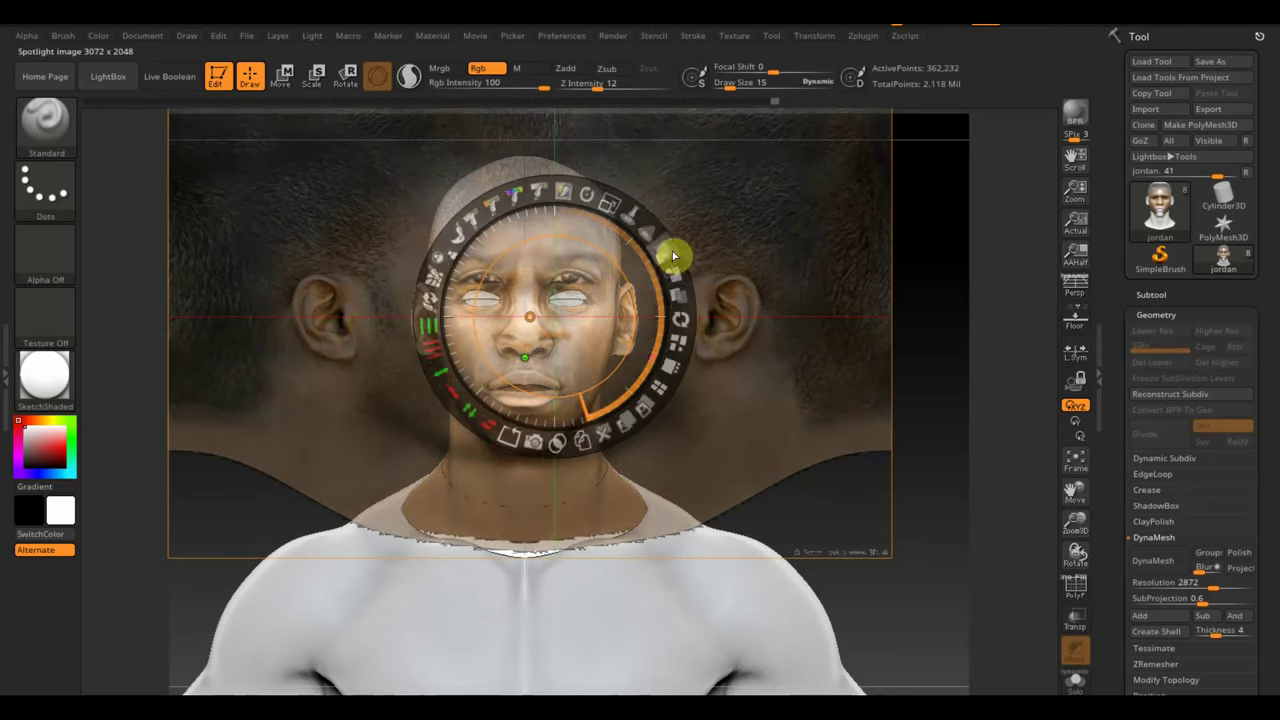
pyautogui.press('z')
pyautogui.moveTo(799, 509)
pyautogui.mouseDown()
pyautogui.moveTo(894, 506)
pyautogui.moveTo(819, 496)
pyautogui.mouseUp()
pyautogui.keyDown('alt'); pyautogui.moveTo(804, 496); pyautogui.dragTo(804, 499); pyautogui.keyUp('alt')
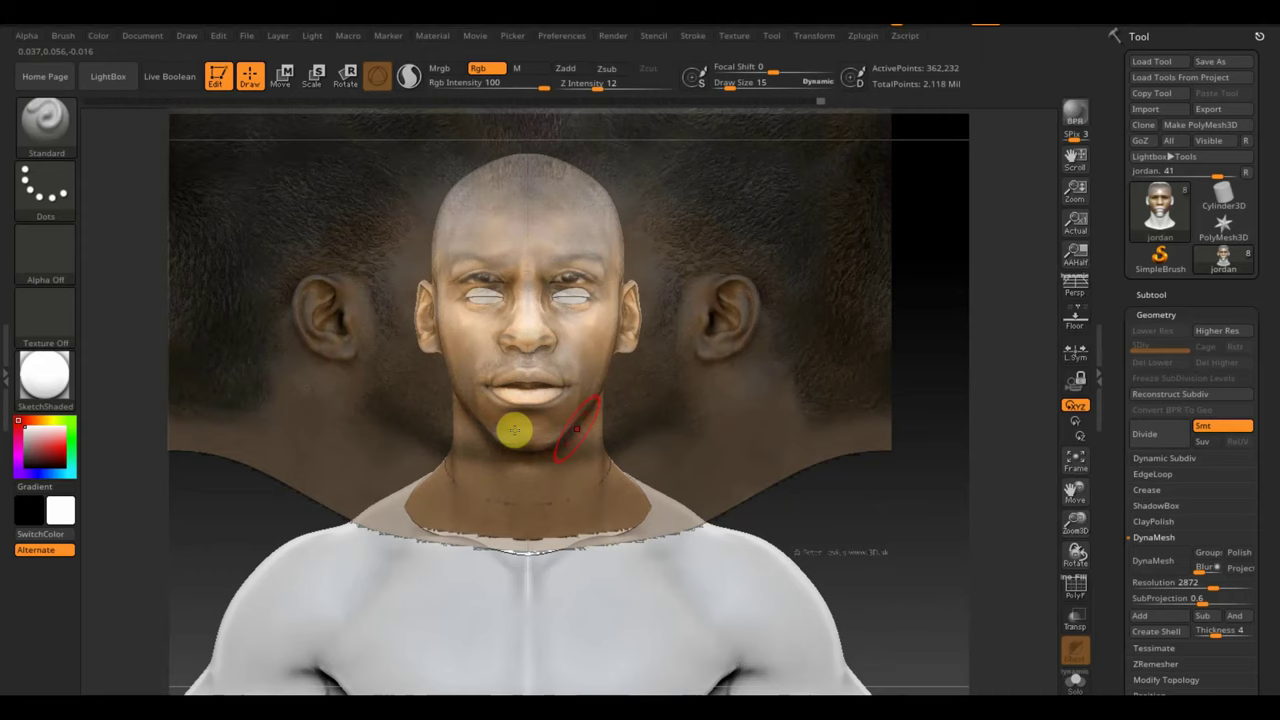
# - Turn the model to a three-quarter view and shift the photo right and down
pyautogui.hotkey('shift', 'z')
pyautogui.moveTo(806, 443)
pyautogui.mouseDown()
pyautogui.moveTo(788, 466)
pyautogui.moveTo(757, 466)
pyautogui.moveTo(895, 478)
pyautogui.moveTo(846, 466)
pyautogui.moveTo(829, 480)
pyautogui.mouseUp()
pyautogui.hotkey('shift', 'z')
pyautogui.press('z')
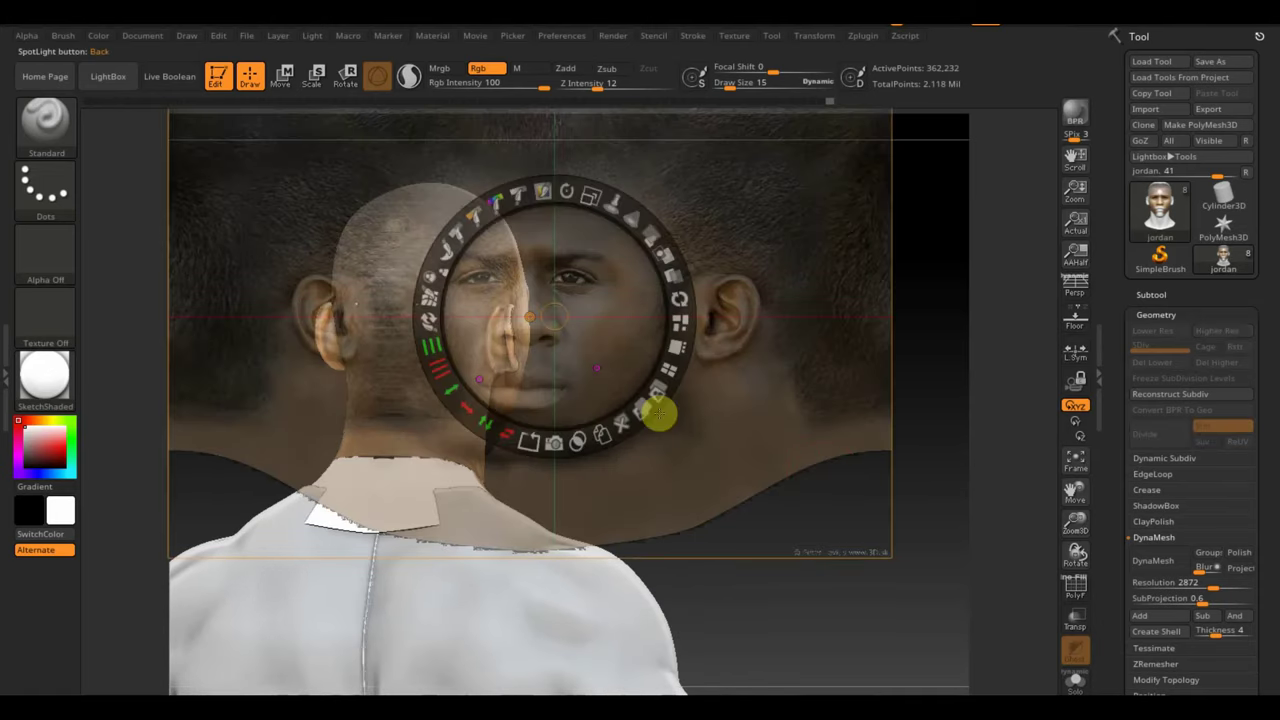
pyautogui.moveTo(583, 349); pyautogui.dragTo(730, 384)
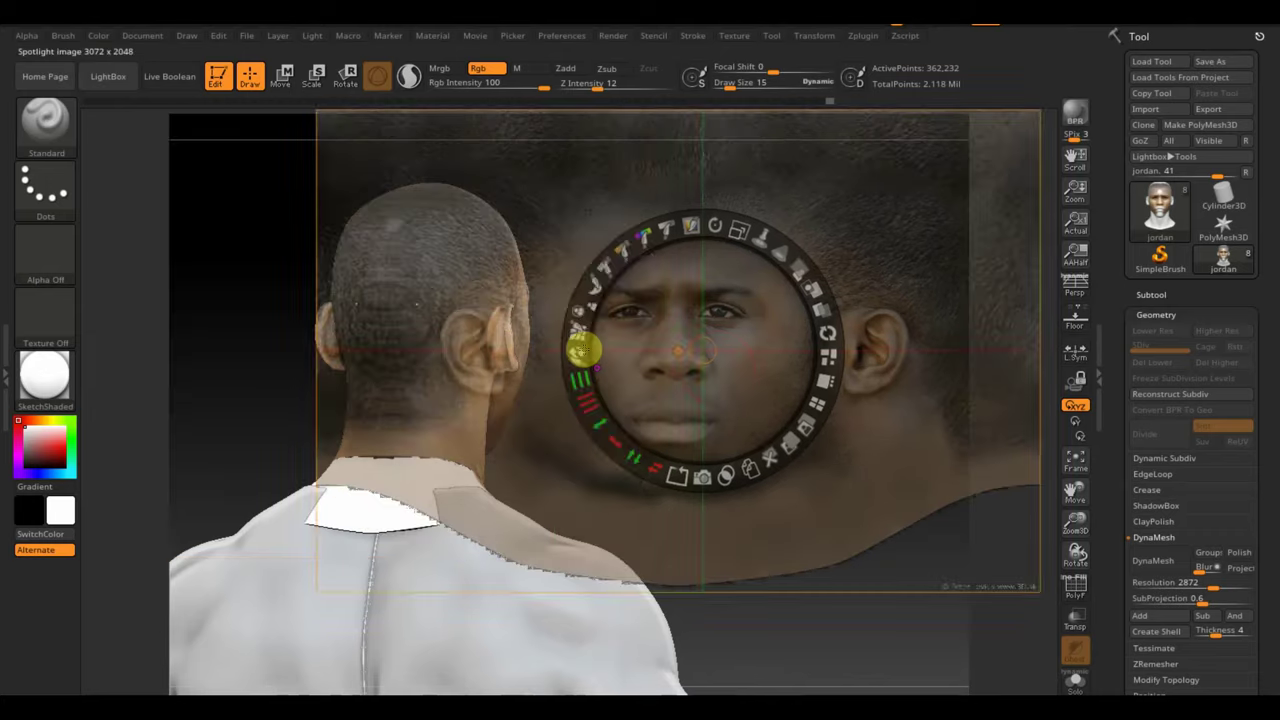
pyautogui.press('z')
# - Paint the photo's hair texture onto the back of the head and inspect it
pyautogui.moveTo(413, 235)
pyautogui.mouseDown()
pyautogui.moveTo(403, 355)
pyautogui.moveTo(409, 414)
pyautogui.moveTo(414, 386)
pyautogui.moveTo(421, 409)
pyautogui.moveTo(408, 426)
pyautogui.moveTo(371, 423)
pyautogui.moveTo(408, 414)
pyautogui.mouseUp()
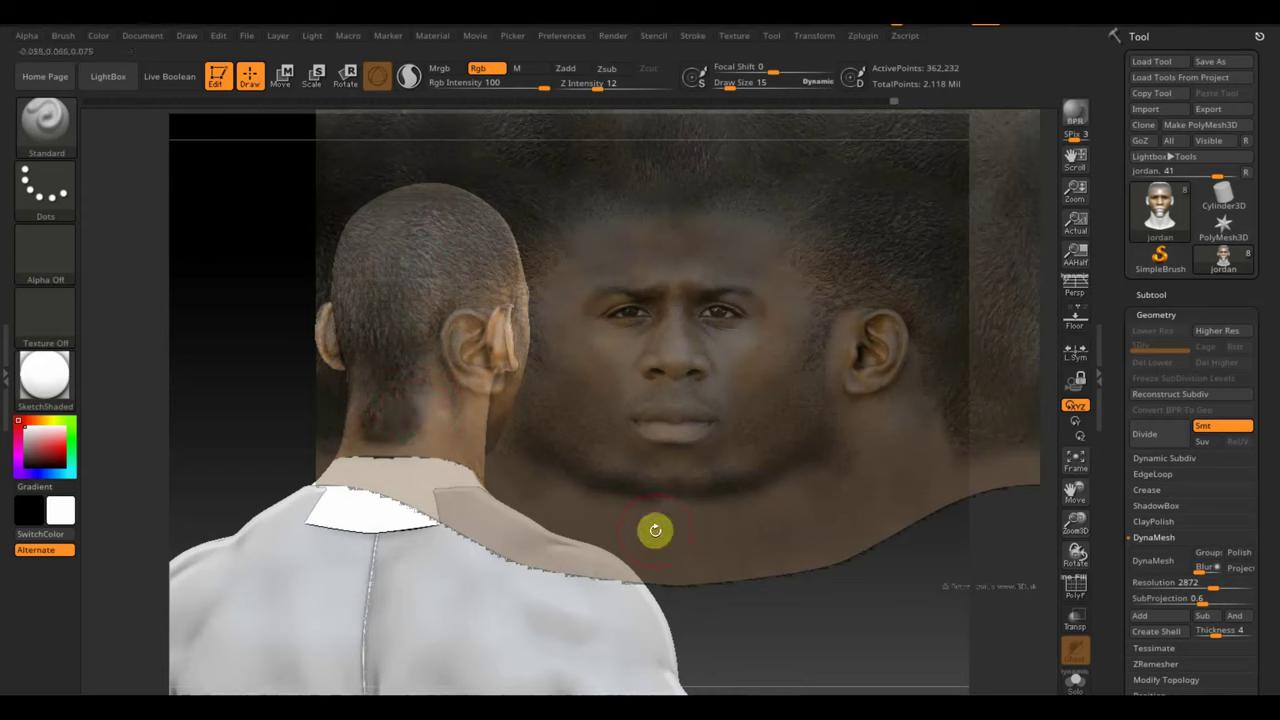
pyautogui.moveTo(655, 530)
pyautogui.mouseDown()
pyautogui.moveTo(794, 663)
pyautogui.moveTo(857, 643)
pyautogui.moveTo(746, 622)
pyautogui.moveTo(812, 690)
pyautogui.moveTo(406, 466)
pyautogui.moveTo(349, 466)
pyautogui.moveTo(430, 453)
pyautogui.mouseUp()
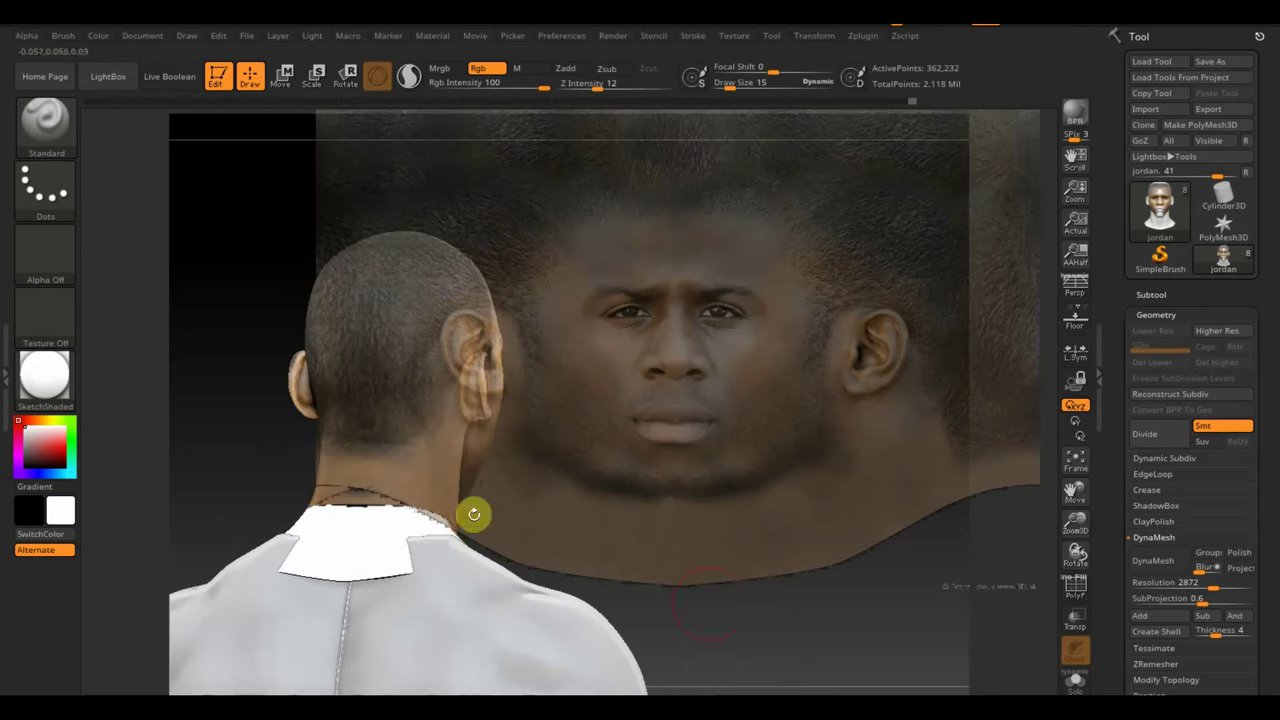
pyautogui.moveTo(757, 614)
pyautogui.mouseDown()
pyautogui.moveTo(629, 614)
pyautogui.moveTo(586, 629)
pyautogui.mouseUp()
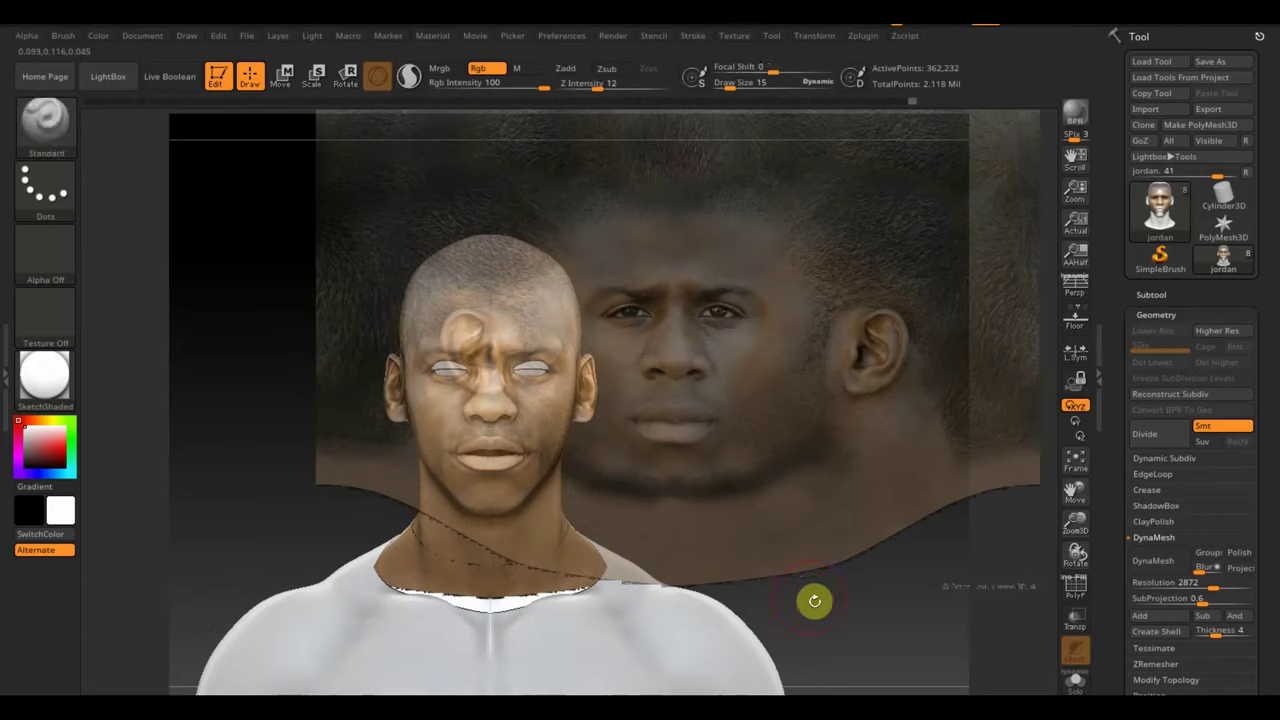
# - Zoom in on the head, reposition the photo over the face, and select the left eyeball
pyautogui.hotkey('shift', 'z')
pyautogui.moveTo(777, 527)
pyautogui.keyDown('alt'); pyautogui.mouseDown()
pyautogui.moveTo(740, 477)
pyautogui.moveTo(798, 463)
pyautogui.mouseUp(); pyautogui.keyUp('alt')
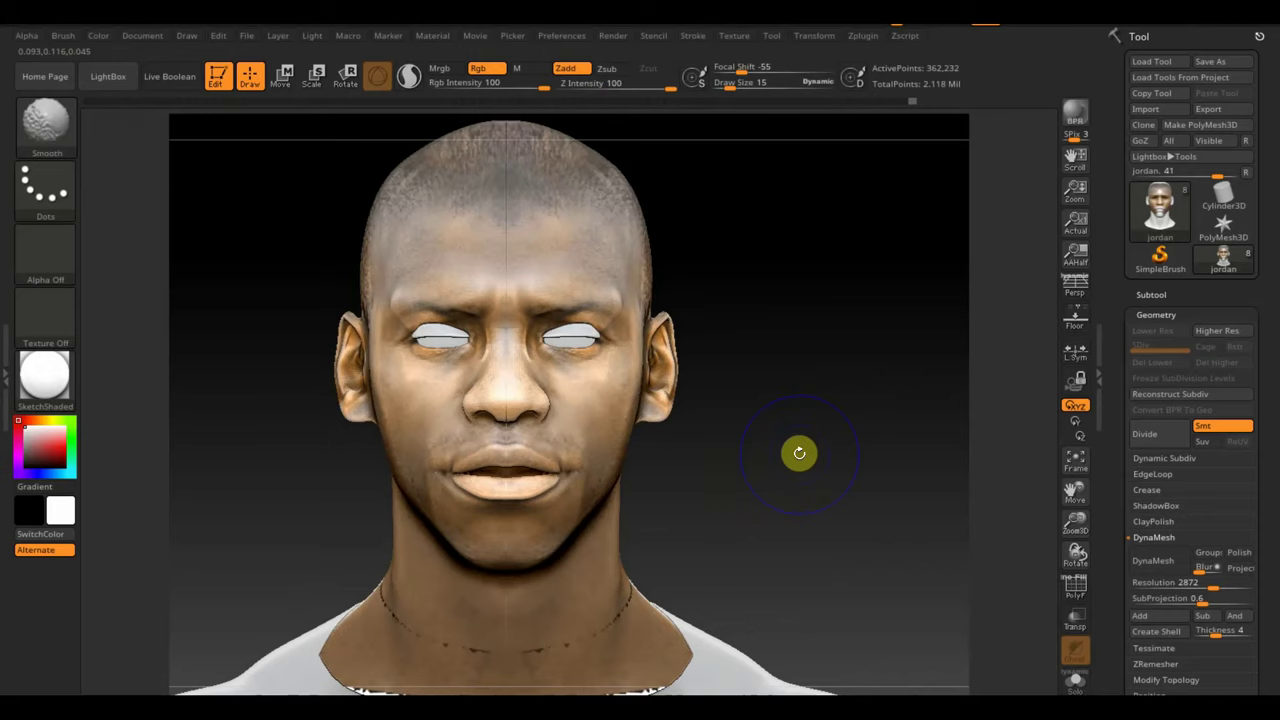
pyautogui.hotkey('shift', 'z')
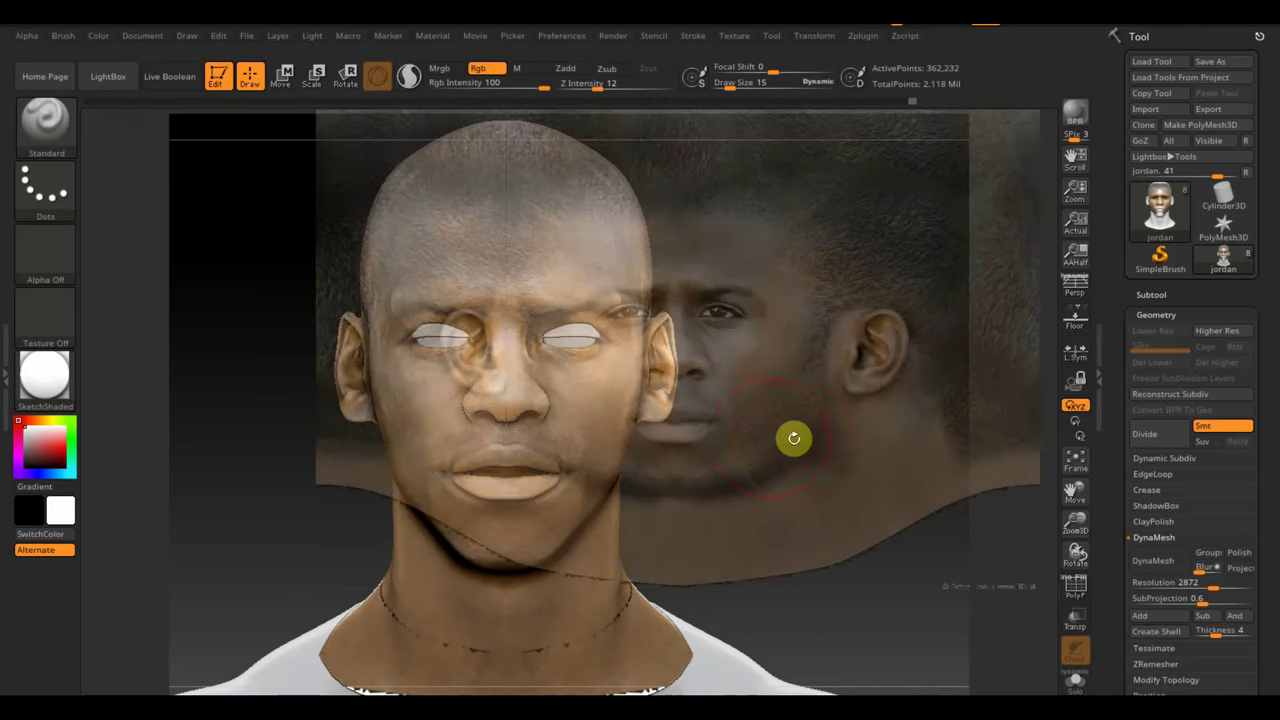
pyautogui.press('z')
pyautogui.moveTo(709, 423)
pyautogui.mouseDown()
pyautogui.moveTo(593, 293)
pyautogui.moveTo(615, 298)
pyautogui.mouseUp()
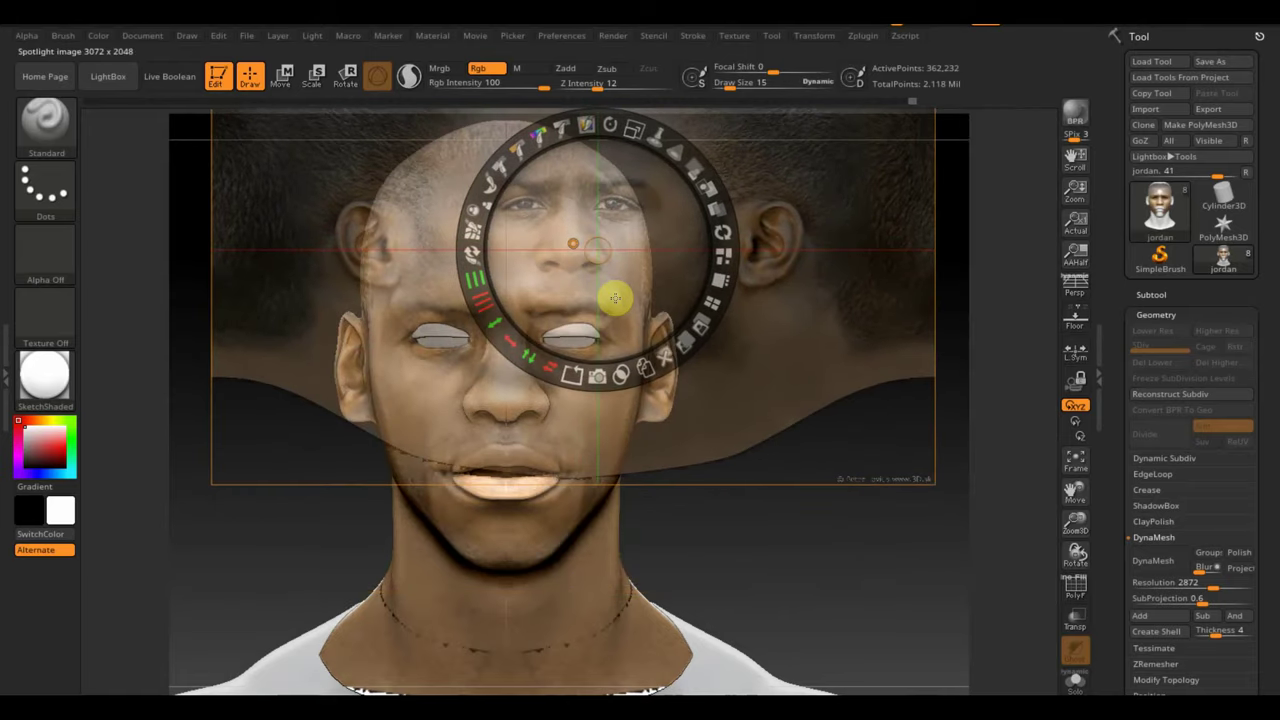
pyautogui.moveTo(615, 298); pyautogui.dragTo(683, 298)
pyautogui.press('z')
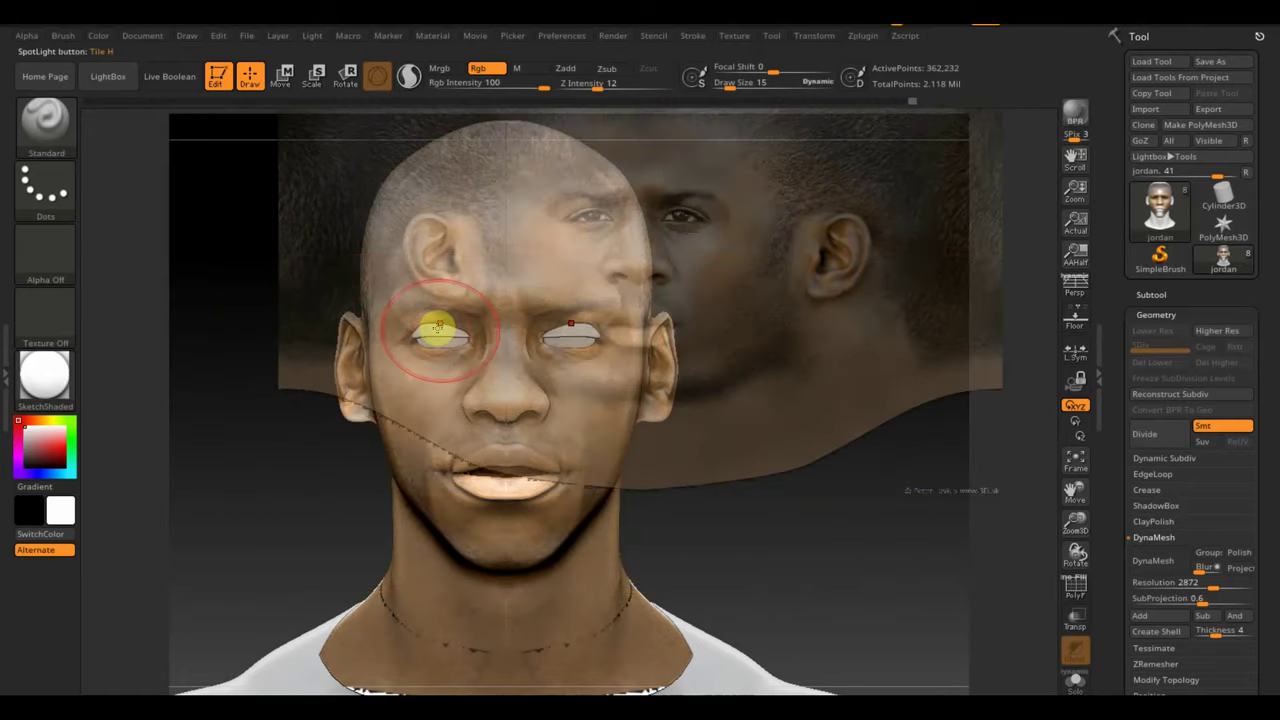
pyautogui.keyDown('alt'); pyautogui.click(440, 337); pyautogui.keyUp('alt')
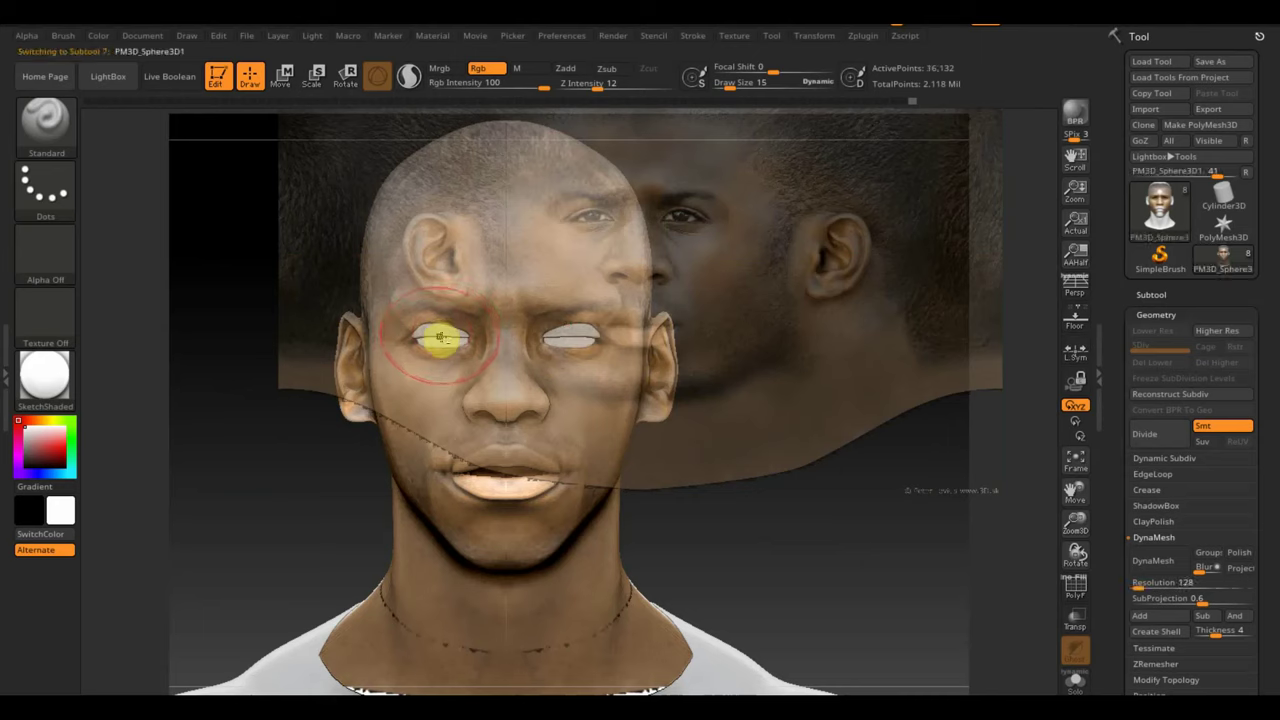
# - Select the other eyeball, then go back to the jordan subtool with the face photo in Spotlight
pyautogui.keyDown('alt'); pyautogui.click(440, 337); pyautogui.keyUp('alt')
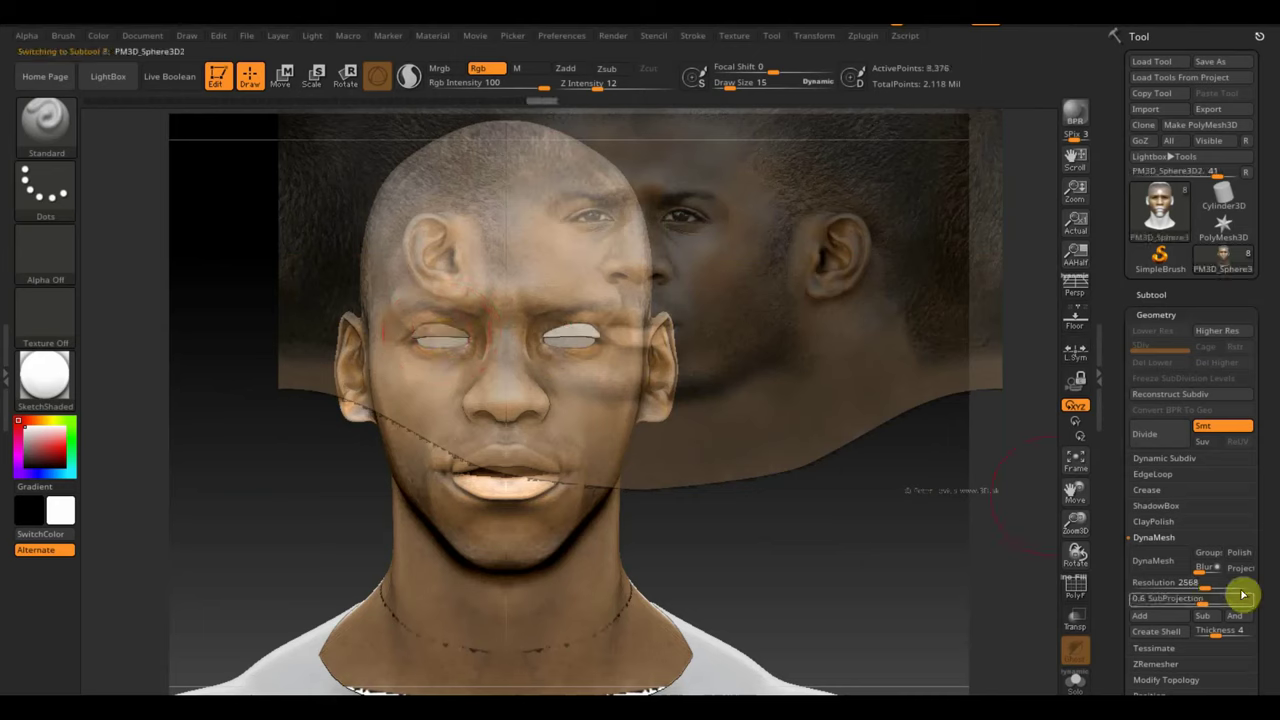
pyautogui.click(1195, 675)
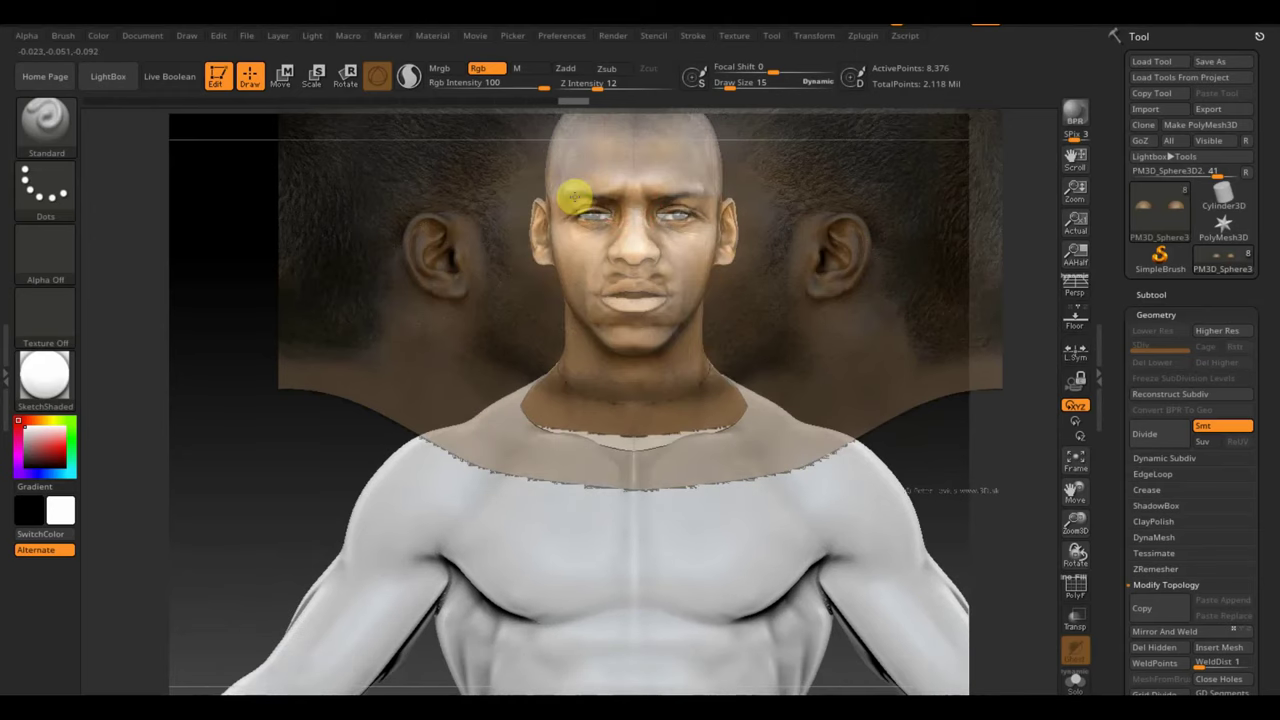
pyautogui.keyDown('alt'); pyautogui.click(577, 196); pyautogui.keyUp('alt')
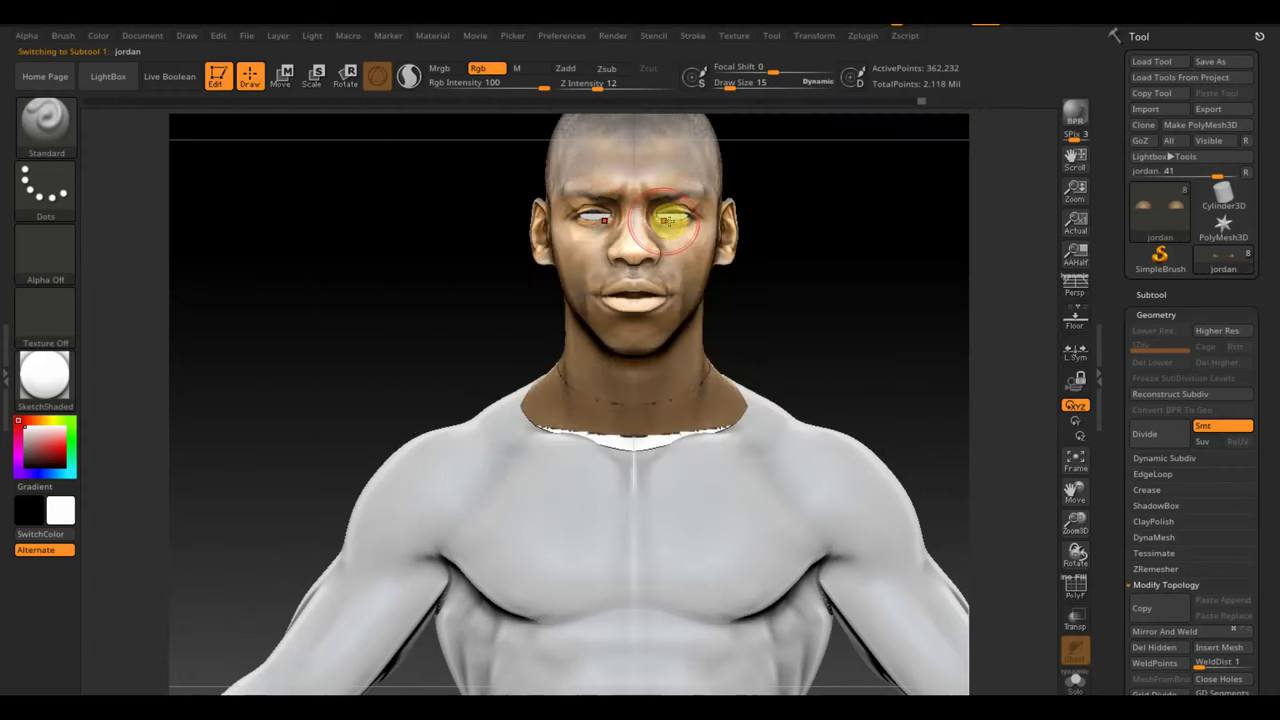
pyautogui.moveTo(840, 318)
pyautogui.keyDown('alt'); pyautogui.mouseDown()
pyautogui.moveTo(870, 488)
pyautogui.moveTo(852, 497)
pyautogui.mouseUp(); pyautogui.keyUp('alt')
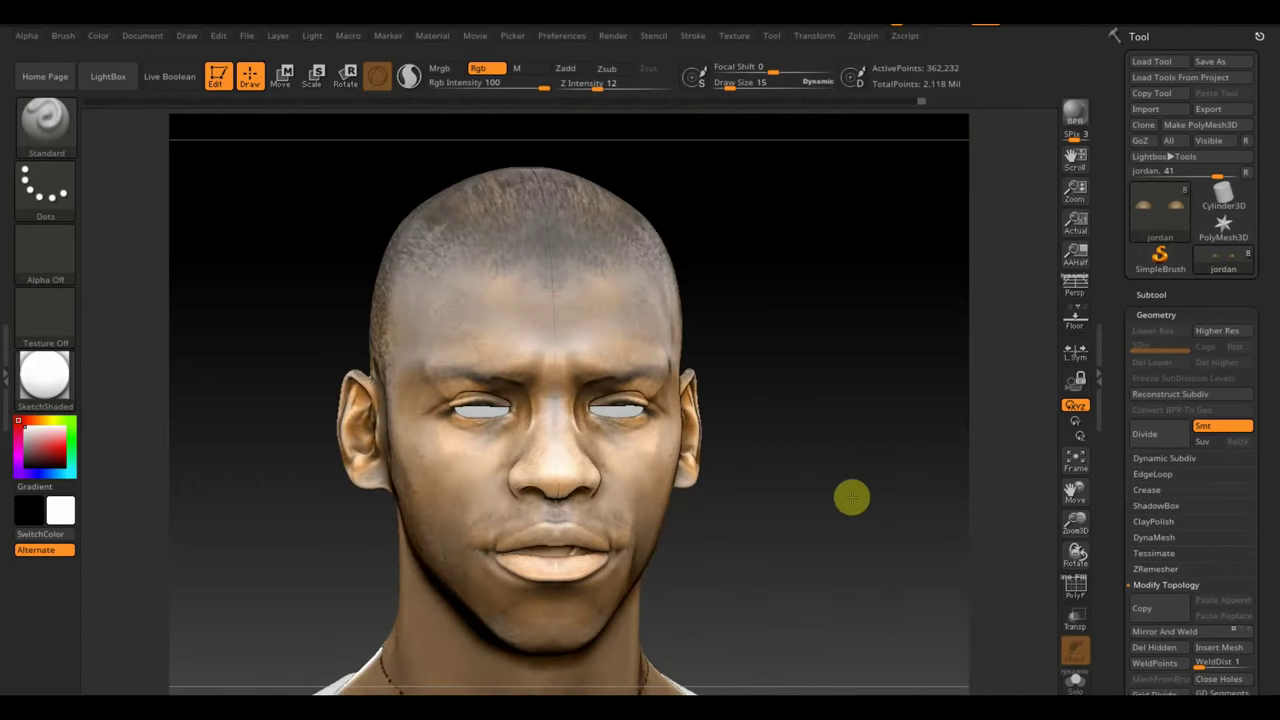
pyautogui.hotkey('shift', 'z')
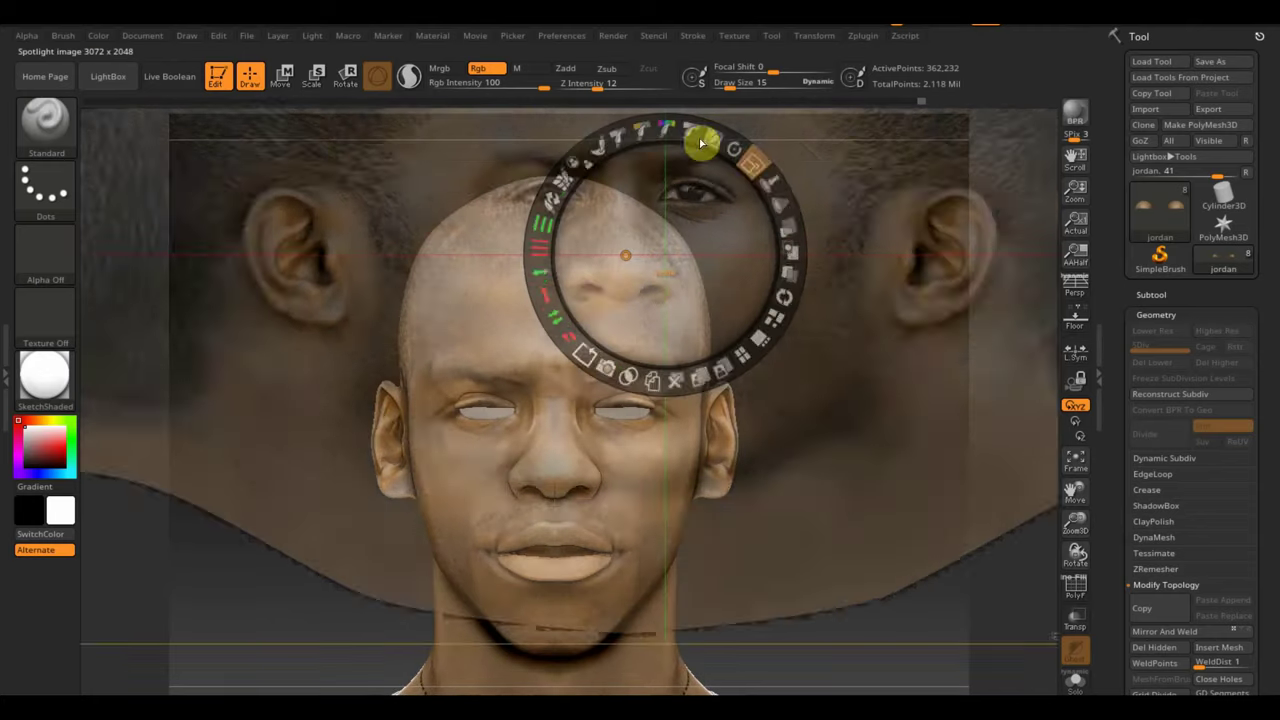
# - Place the face photo over the head and paint its darker eyebrows onto the brow
pyautogui.moveTo(700, 143); pyautogui.dragTo(650, 456)
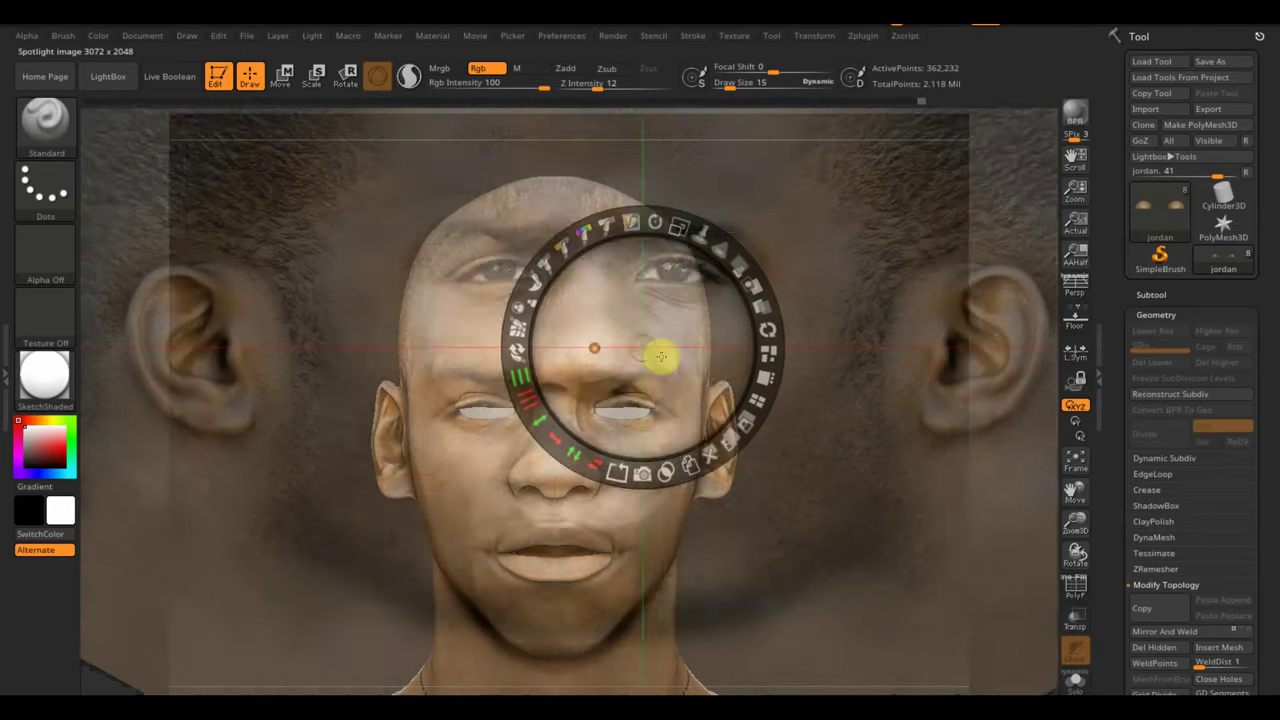
pyautogui.press('z')
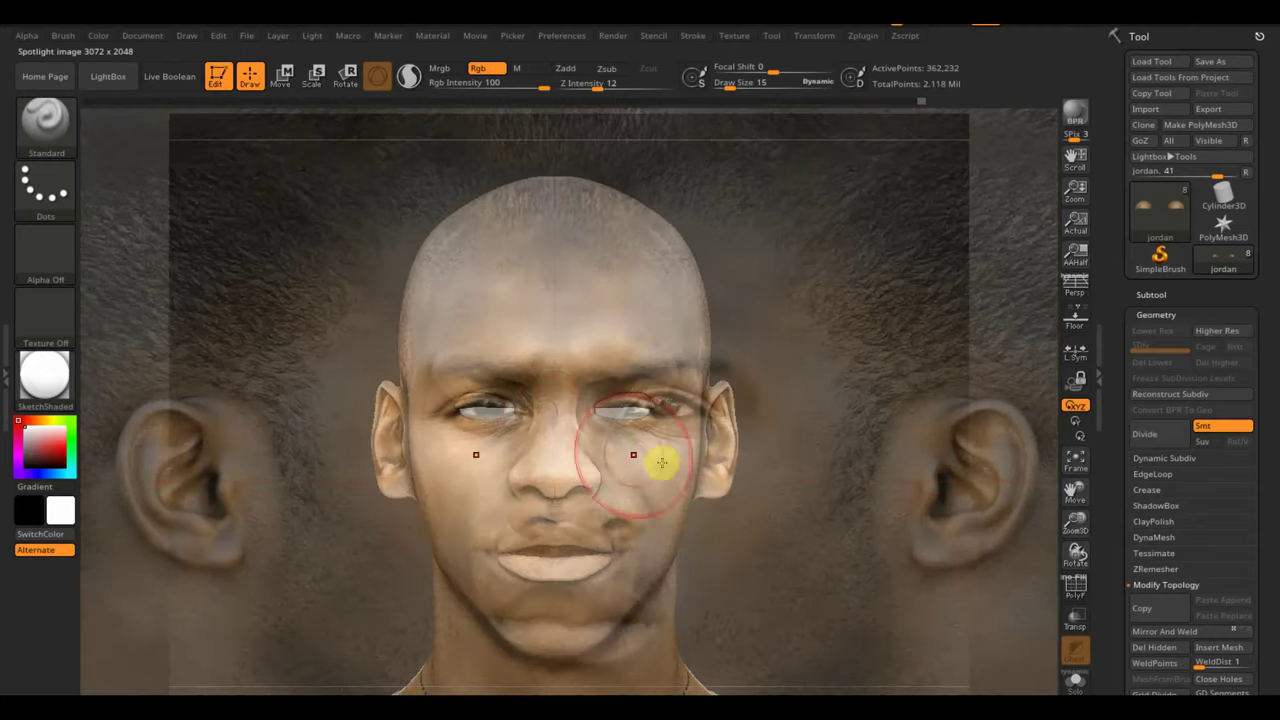
pyautogui.moveTo(522, 367)
pyautogui.mouseDown()
pyautogui.moveTo(449, 371)
pyautogui.moveTo(533, 360)
pyautogui.mouseUp()
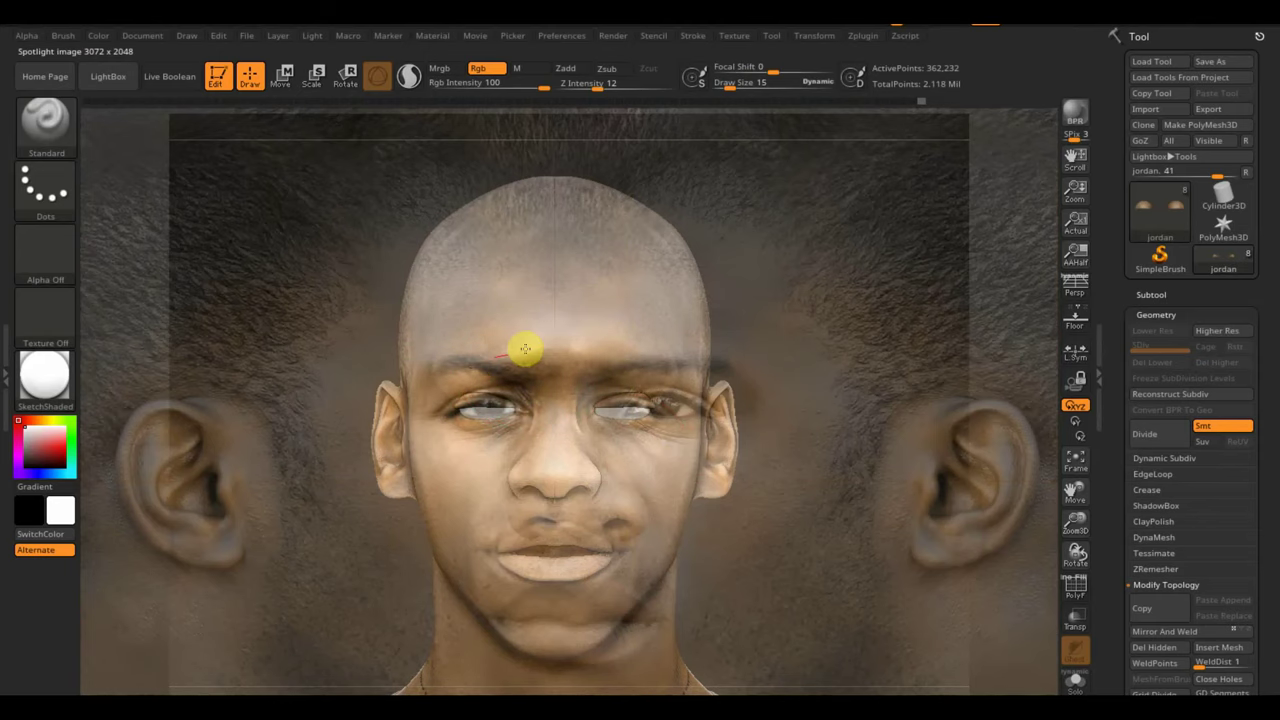
# - Zoom out to the torso and shrink the face reference photo to suit the full figure
pyautogui.hotkey('shift', 'z')
pyautogui.moveTo(806, 494)
pyautogui.keyDown('alt'); pyautogui.mouseDown(button='right')
pyautogui.moveTo(784, 471)
pyautogui.moveTo(786, 400)
pyautogui.moveTo(771, 431)
pyautogui.moveTo(763, 329)
pyautogui.mouseUp(button='right'); pyautogui.keyUp('alt')
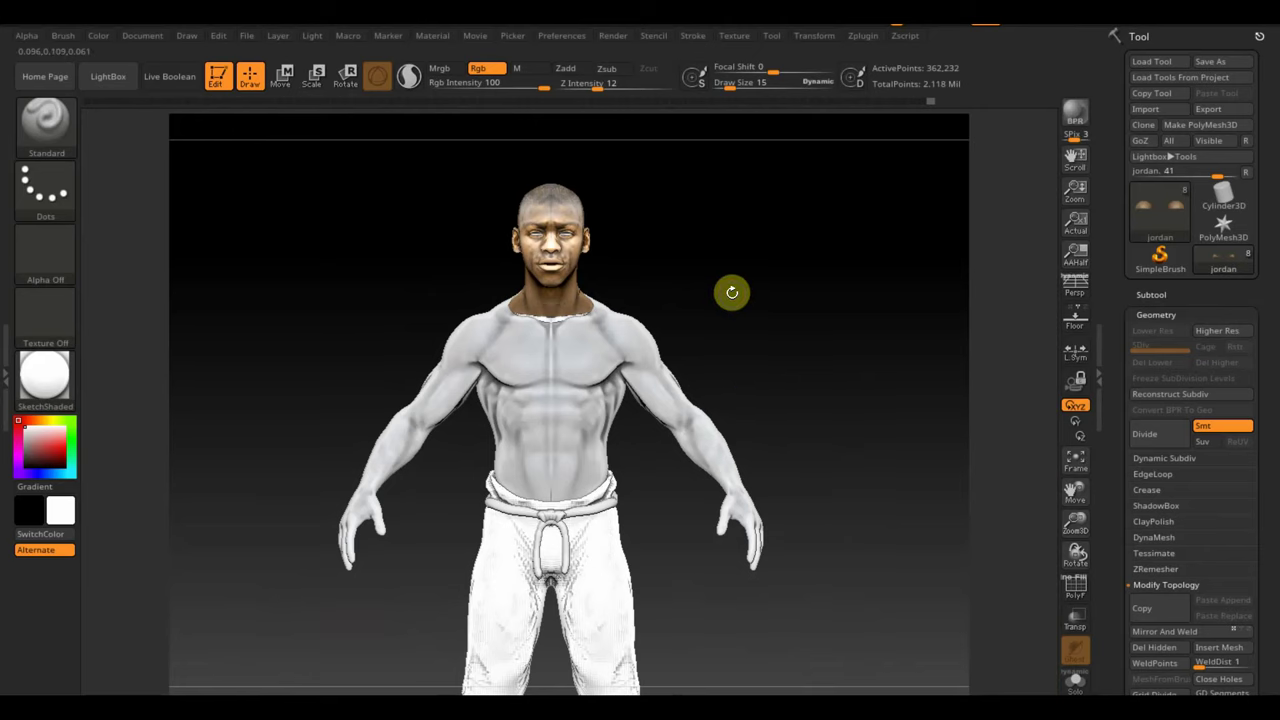
pyautogui.hotkey('shift', 'z')
pyautogui.moveTo(670, 354); pyautogui.dragTo(600, 331)
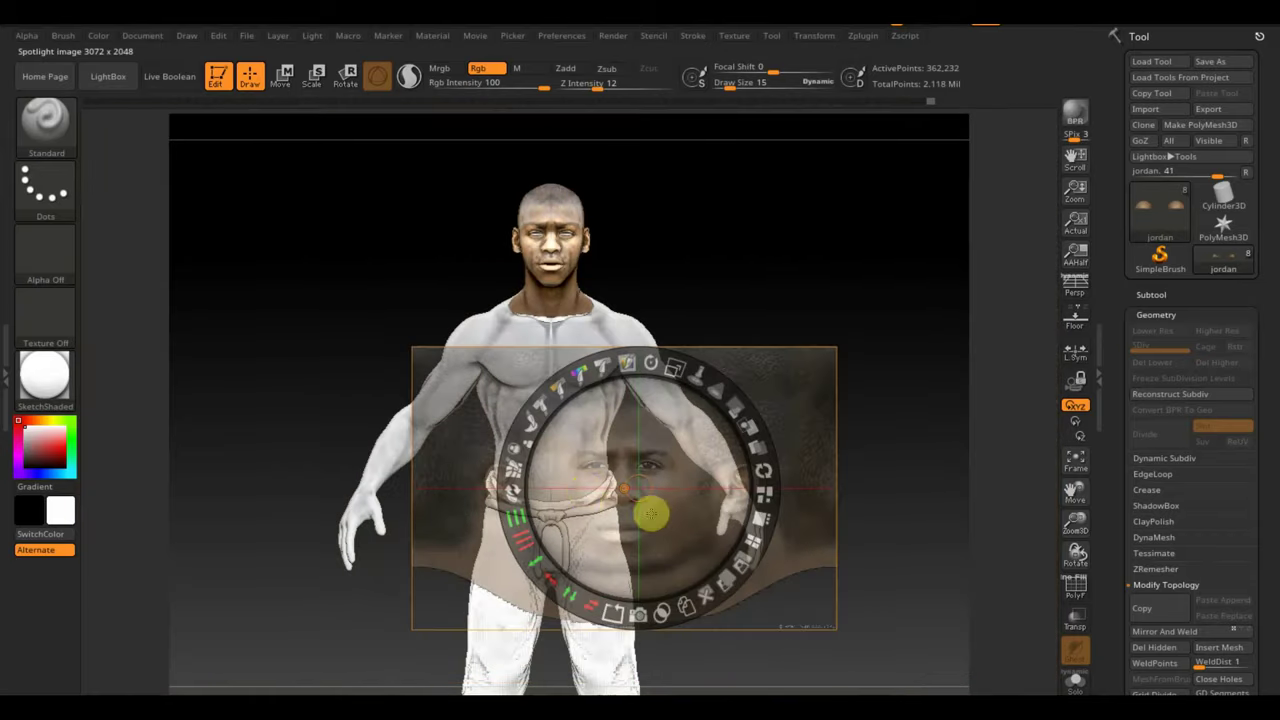
# - Enlarge the brush and paint skin colour onto the jordan1 chest and shoulder
pyautogui.moveTo(651, 514); pyautogui.dragTo(634, 292)
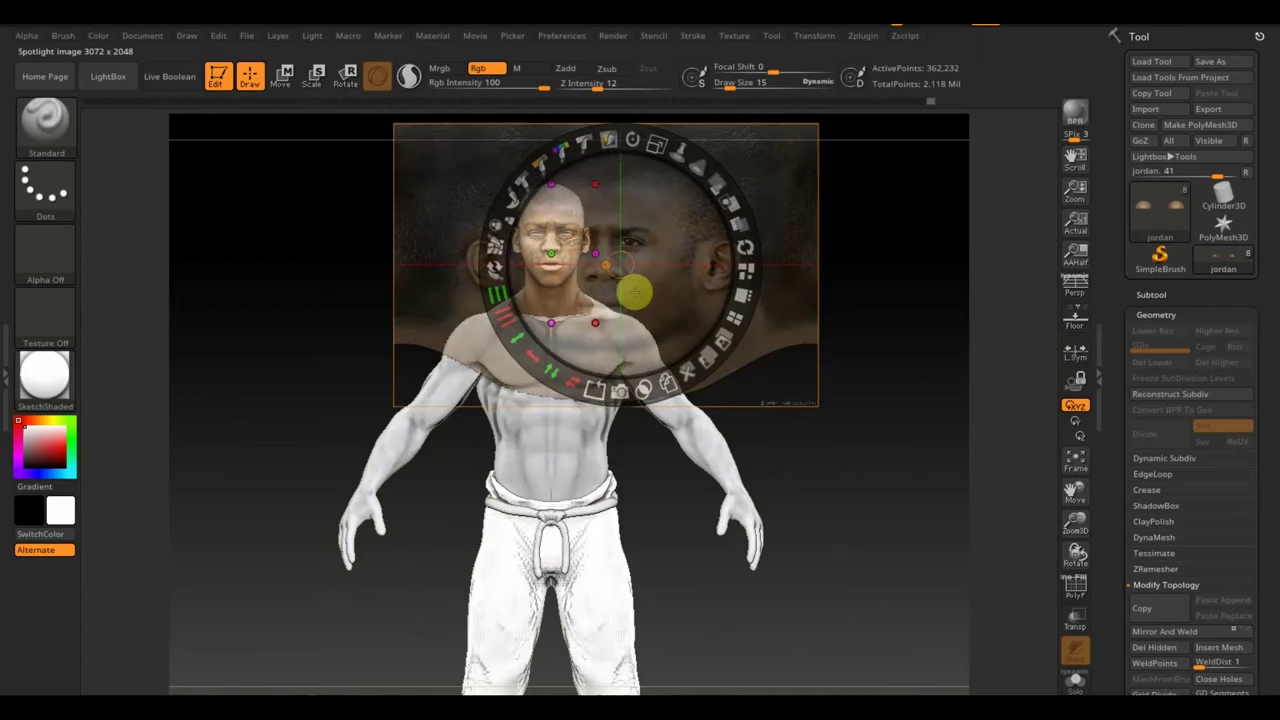
pyautogui.press('z')
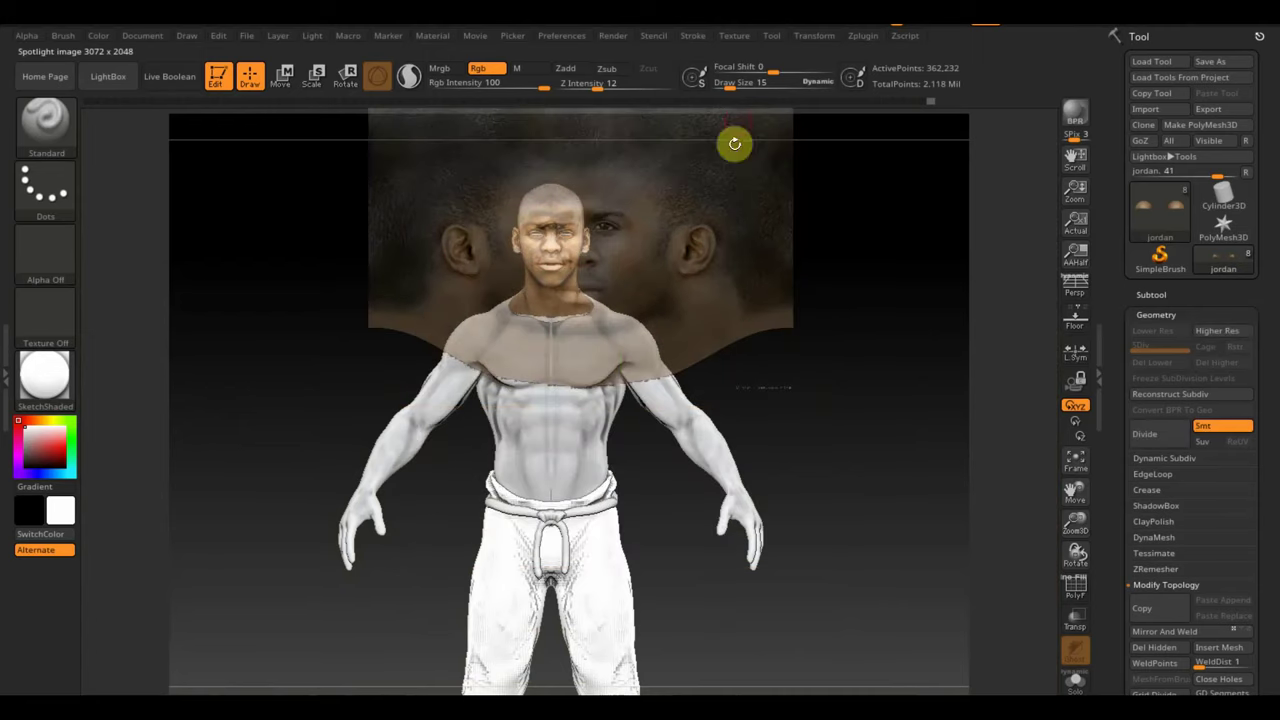
pyautogui.moveTo(727, 88); pyautogui.dragTo(737, 84)
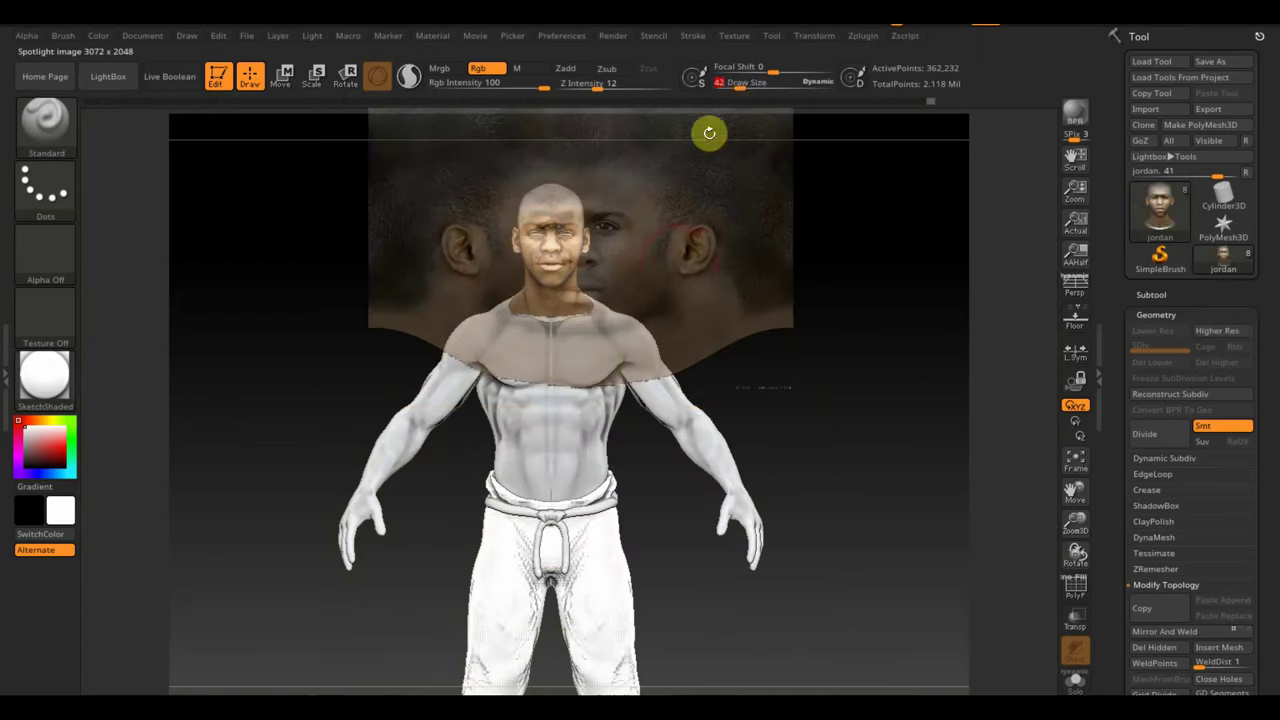
pyautogui.keyDown('alt'); pyautogui.click(515, 380); pyautogui.keyUp('alt')
pyautogui.moveTo(508, 357)
pyautogui.mouseDown()
pyautogui.moveTo(483, 340)
pyautogui.moveTo(528, 357)
pyautogui.moveTo(466, 337)
pyautogui.moveTo(500, 337)
pyautogui.moveTo(493, 360)
pyautogui.mouseUp()
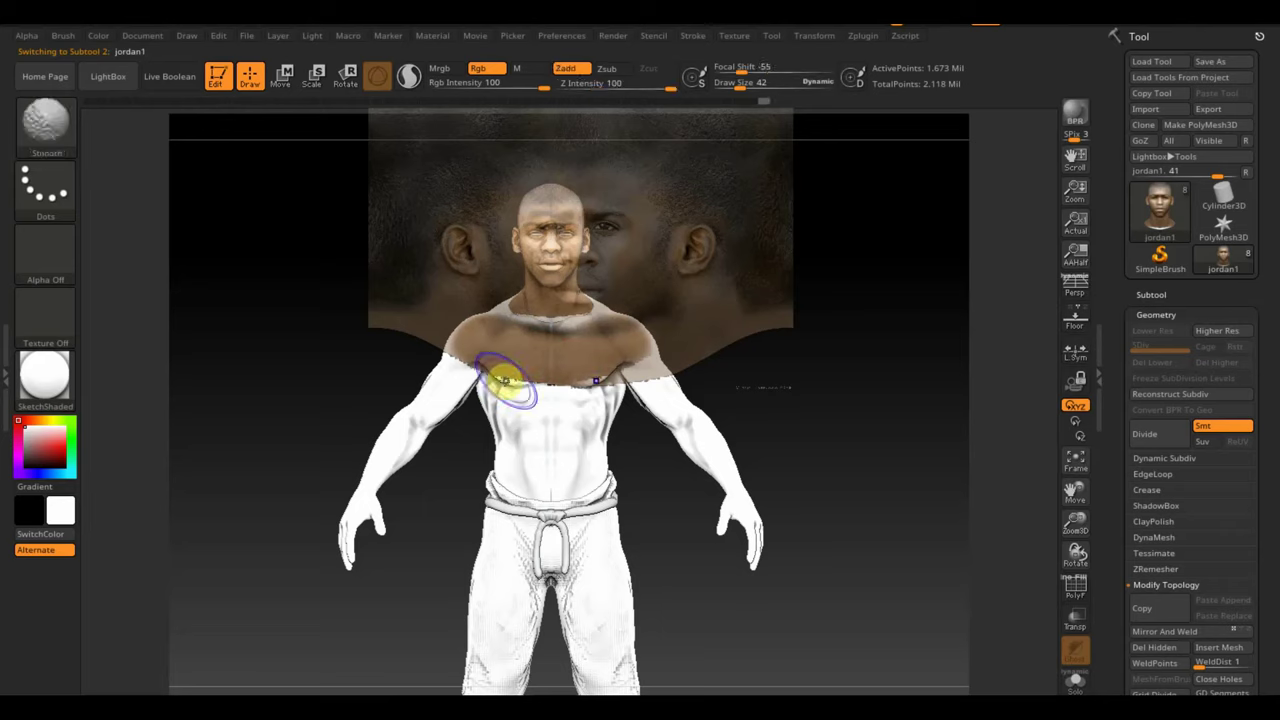
# - Hide the face photo, sample brown and paint the lower chest and belt
pyautogui.hotkey('shift', 'z')
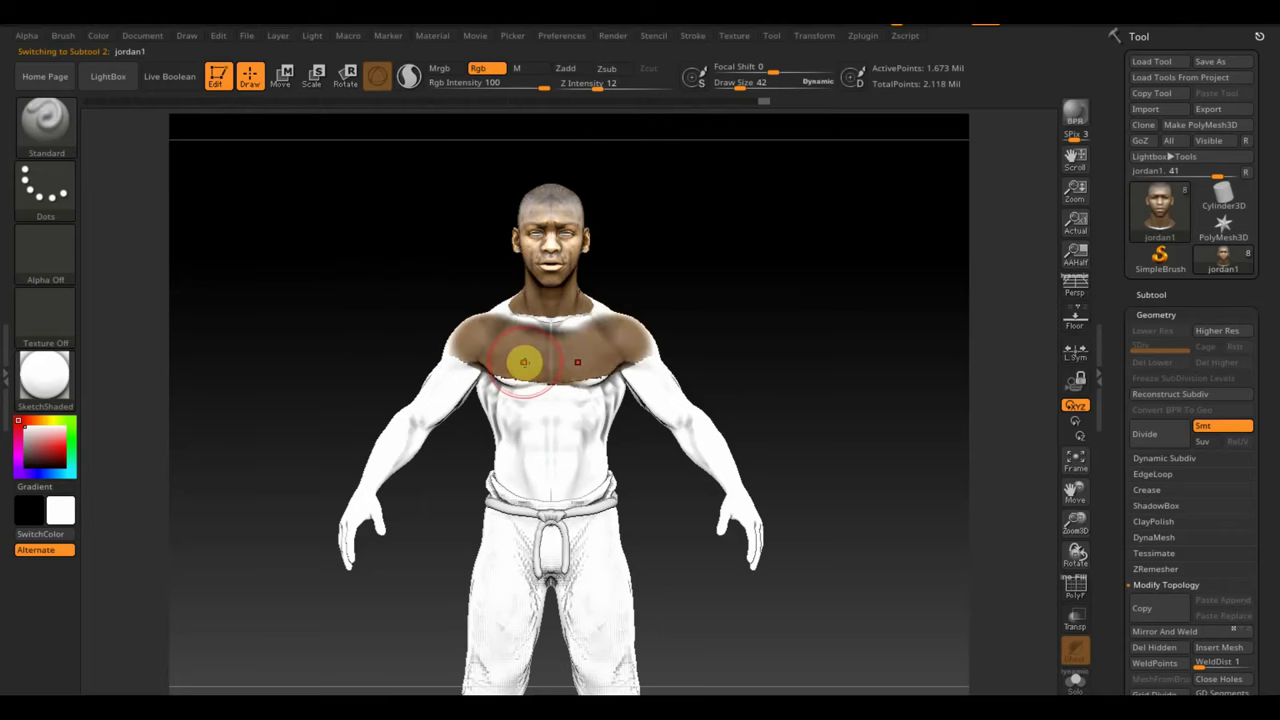
pyautogui.press('c')
pyautogui.moveTo(524, 362)
pyautogui.mouseDown()
pyautogui.moveTo(491, 372)
pyautogui.moveTo(528, 378)
pyautogui.moveTo(500, 306)
pyautogui.moveTo(529, 309)
pyautogui.moveTo(460, 325)
pyautogui.moveTo(417, 491)
pyautogui.moveTo(401, 521)
pyautogui.moveTo(337, 557)
pyautogui.moveTo(511, 414)
pyautogui.moveTo(466, 394)
pyautogui.moveTo(611, 483)
pyautogui.mouseUp()
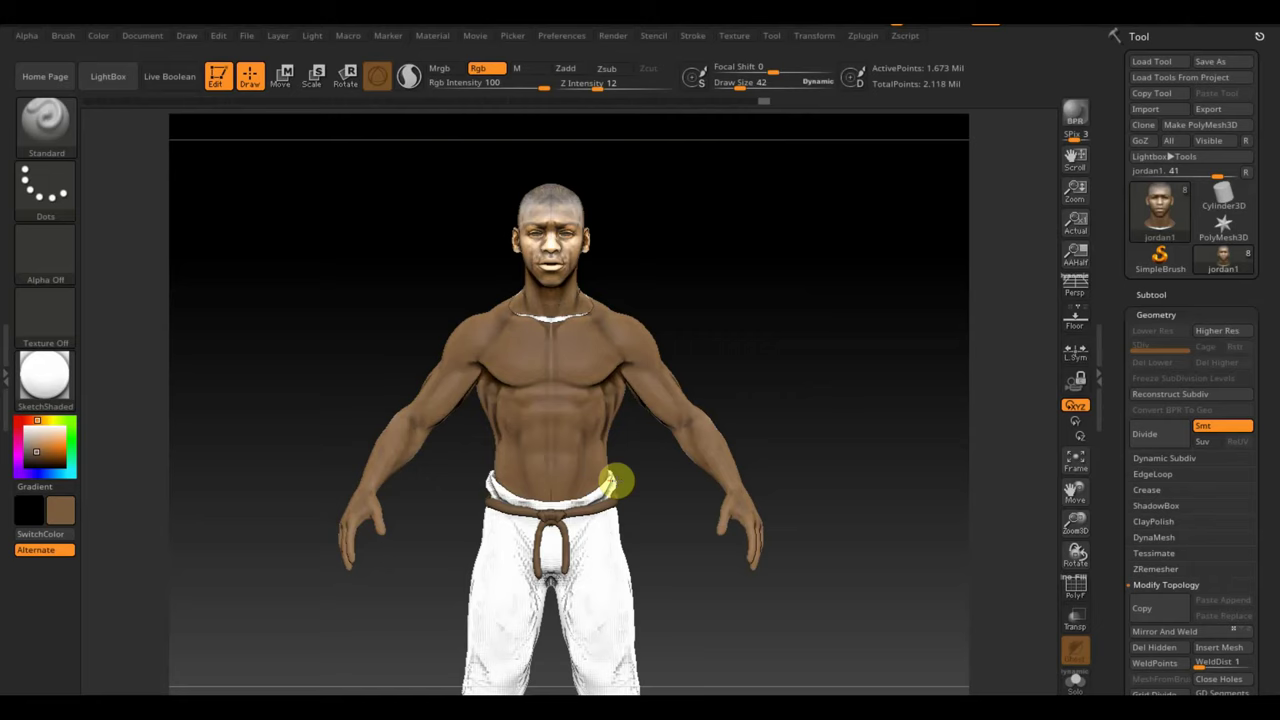
# - Paint the arms, back and neck brown, including the jordan head subtool
pyautogui.moveTo(783, 354)
pyautogui.mouseDown()
pyautogui.moveTo(674, 366)
pyautogui.moveTo(514, 428)
pyautogui.moveTo(503, 474)
pyautogui.moveTo(529, 451)
pyautogui.moveTo(537, 383)
pyautogui.moveTo(620, 323)
pyautogui.moveTo(606, 294)
pyautogui.moveTo(554, 297)
pyautogui.moveTo(357, 577)
pyautogui.mouseUp()
pyautogui.moveTo(423, 514)
pyautogui.mouseDown()
pyautogui.moveTo(582, 565)
pyautogui.moveTo(603, 486)
pyautogui.moveTo(583, 343)
pyautogui.mouseUp()
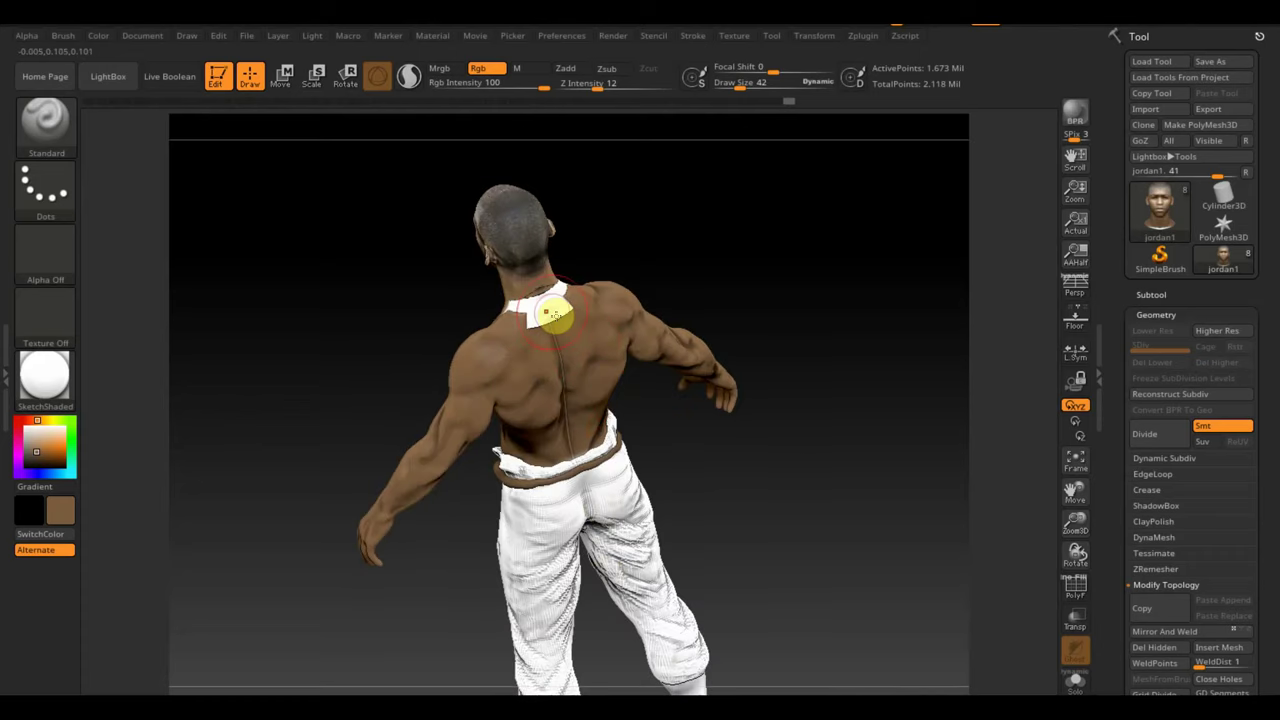
pyautogui.keyDown('alt'); pyautogui.click(612, 290); pyautogui.keyUp('alt')
pyautogui.moveTo(650, 275); pyautogui.dragTo(779, 248)
pyautogui.moveTo(567, 320)
pyautogui.mouseDown()
pyautogui.moveTo(534, 329)
pyautogui.moveTo(543, 320)
pyautogui.moveTo(500, 310)
pyautogui.mouseUp()
pyautogui.moveTo(640, 300)
pyautogui.mouseDown()
pyautogui.moveTo(680, 297)
pyautogui.moveTo(787, 426)
pyautogui.moveTo(783, 383)
pyautogui.moveTo(793, 437)
pyautogui.moveTo(812, 395)
pyautogui.mouseUp()
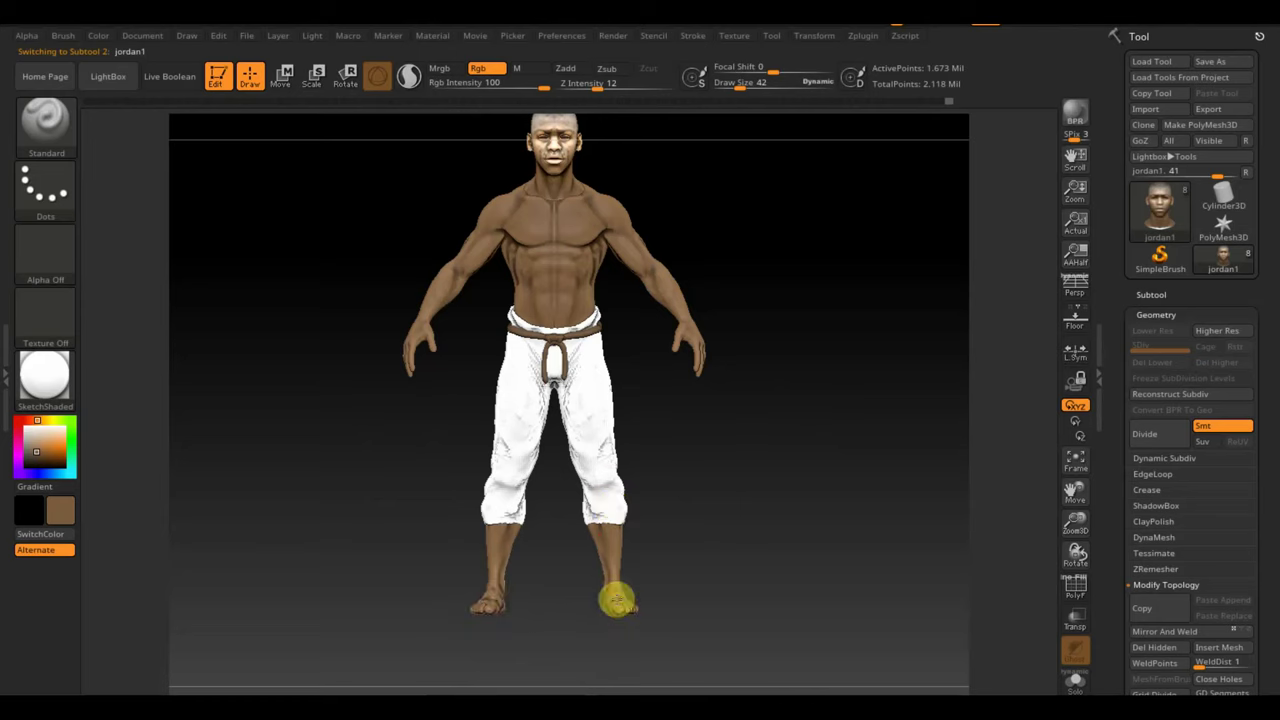
# - Raise Draw Size to 90, hide the Extract3 pants, paint the legs brown, then show the pants again
pyautogui.moveTo(568, 636); pyautogui.dragTo(628, 541)
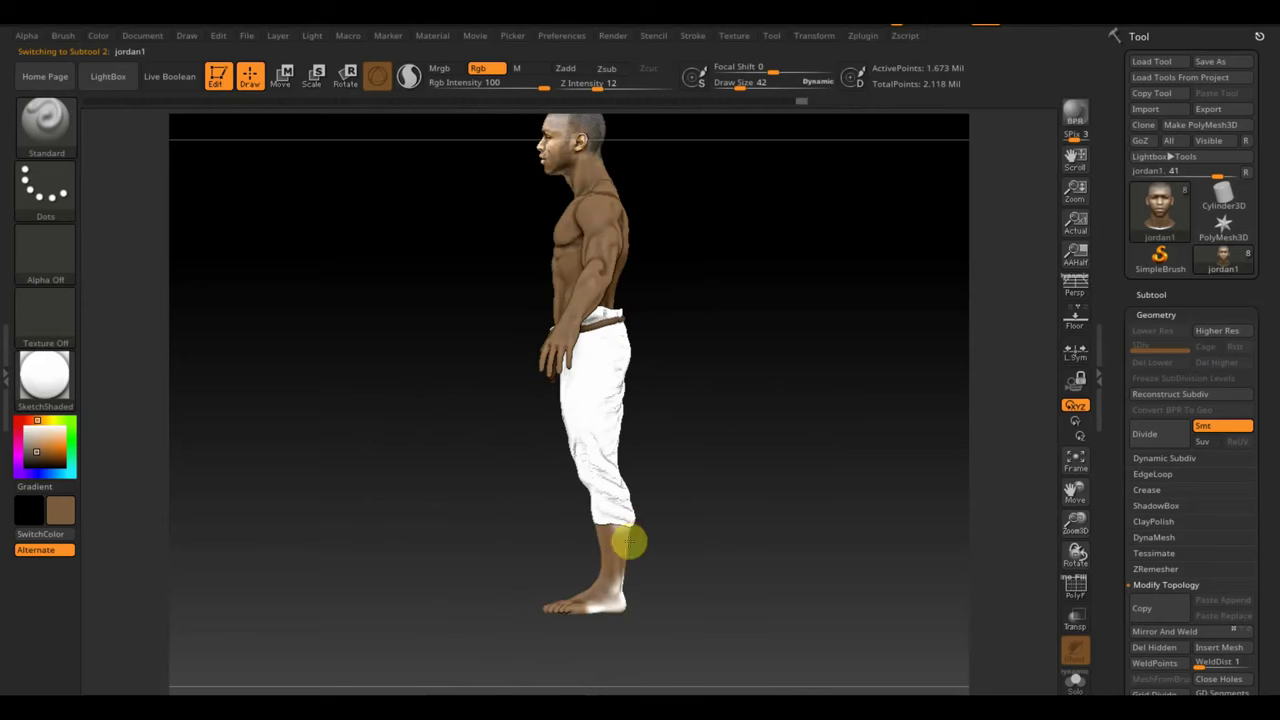
pyautogui.moveTo(738, 82); pyautogui.dragTo(775, 83)
pyautogui.moveTo(749, 171); pyautogui.dragTo(668, 378)
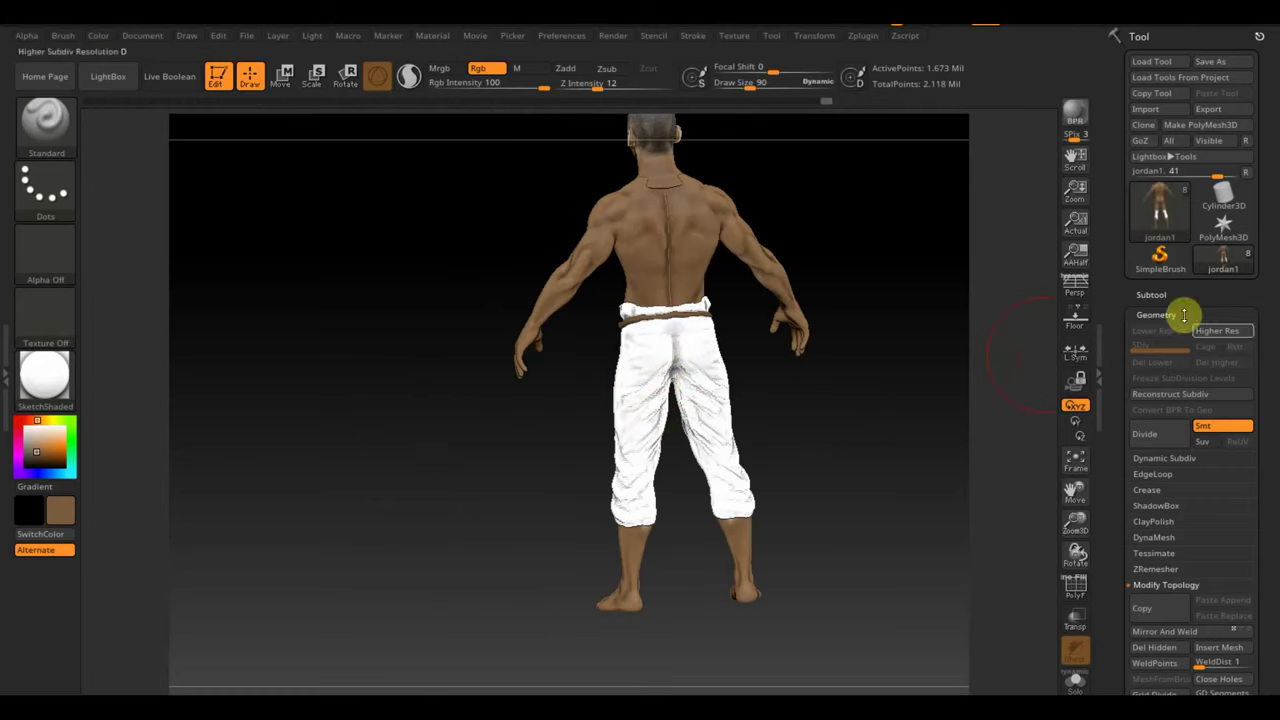
pyautogui.click(1152, 294)
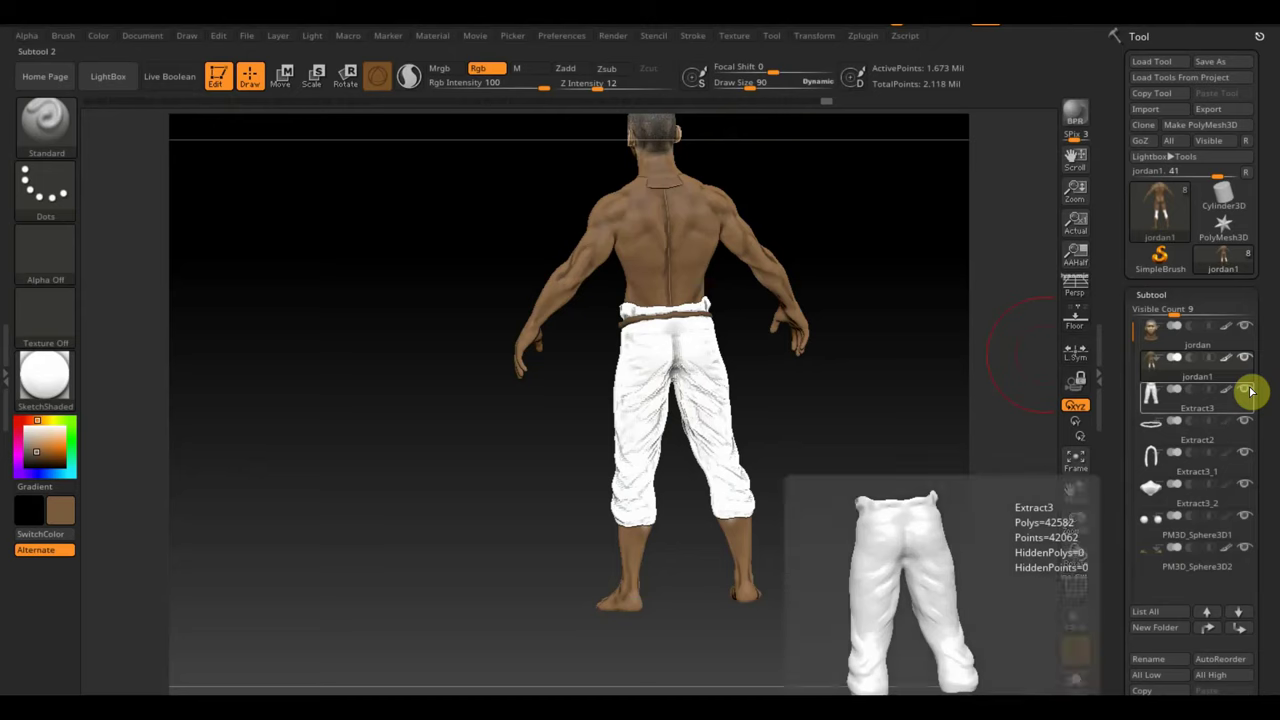
pyautogui.click(1245, 389)
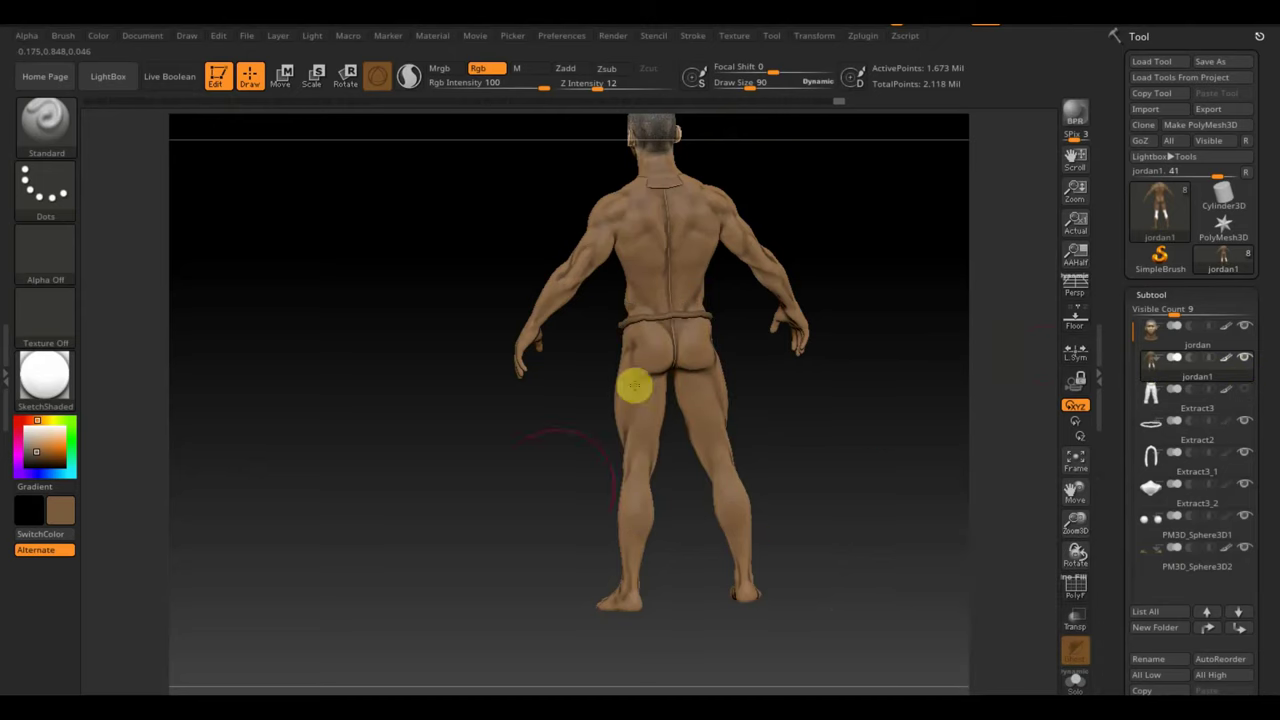
pyautogui.moveTo(492, 527); pyautogui.dragTo(689, 337)
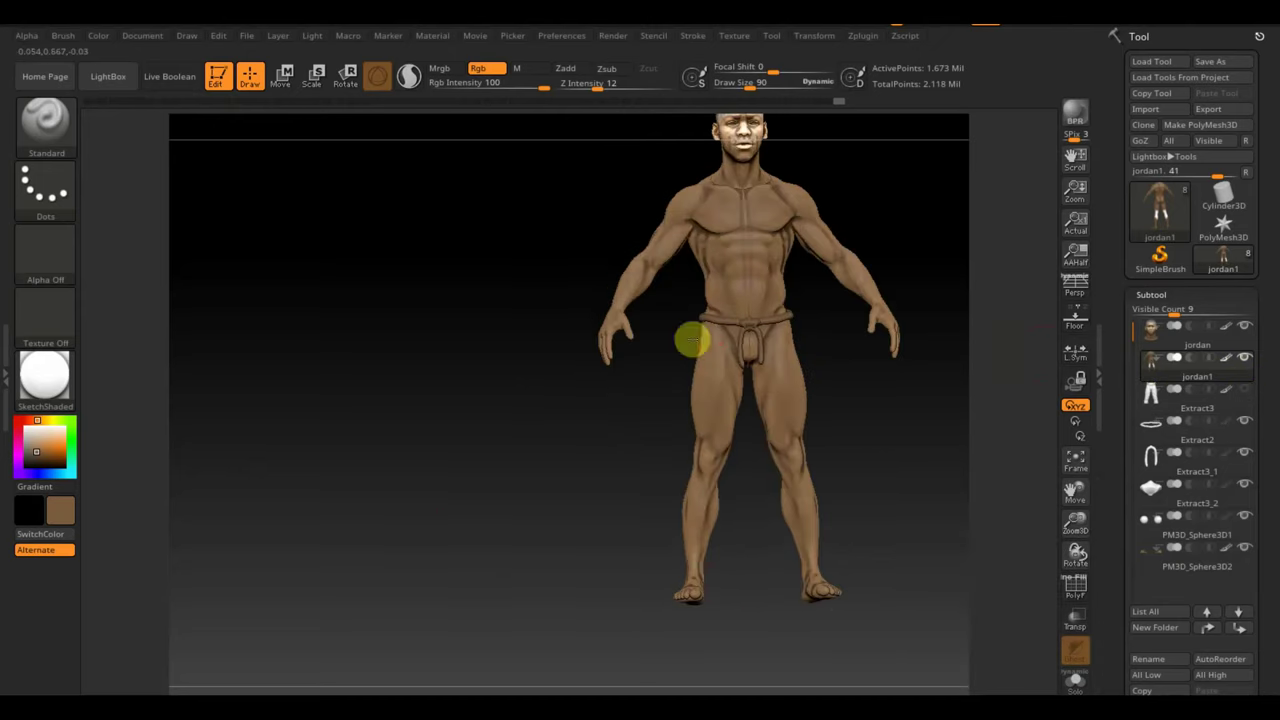
pyautogui.moveTo(511, 457)
pyautogui.mouseDown()
pyautogui.moveTo(502, 521)
pyautogui.moveTo(129, 657)
pyautogui.mouseUp()
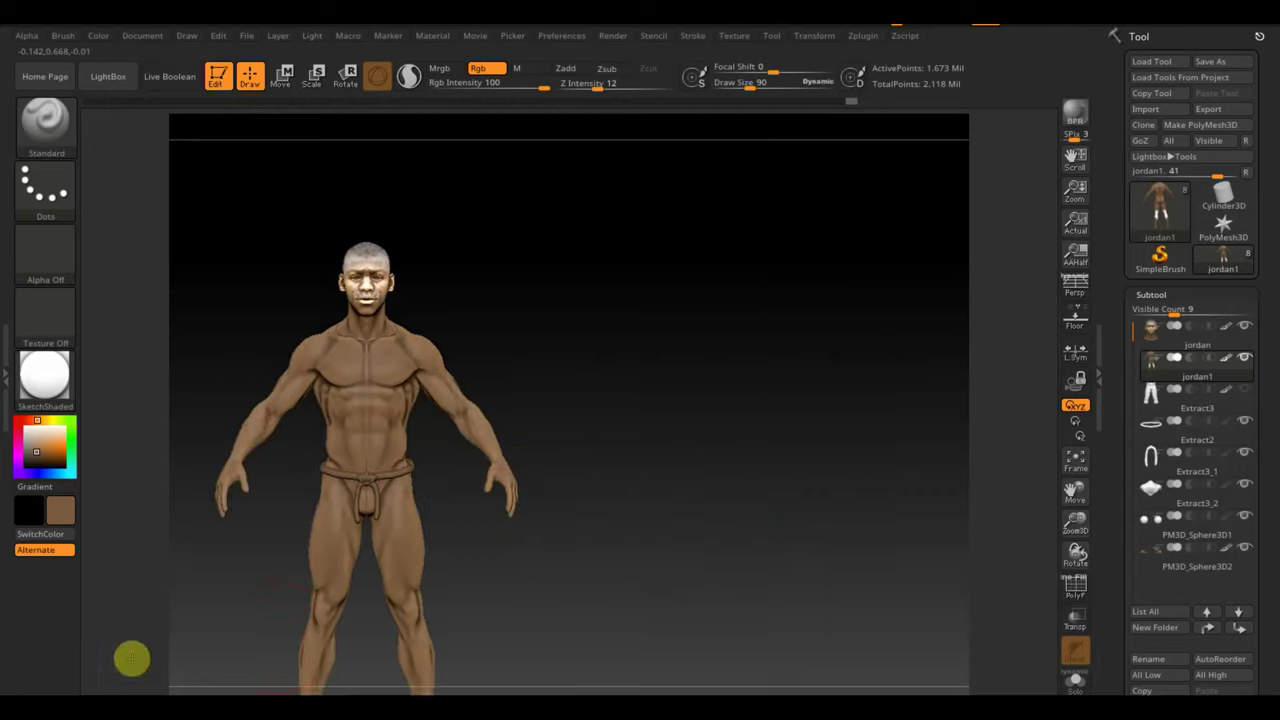
pyautogui.keyDown('alt'); pyautogui.moveTo(500, 595); pyautogui.dragTo(696, 492); pyautogui.keyUp('alt')
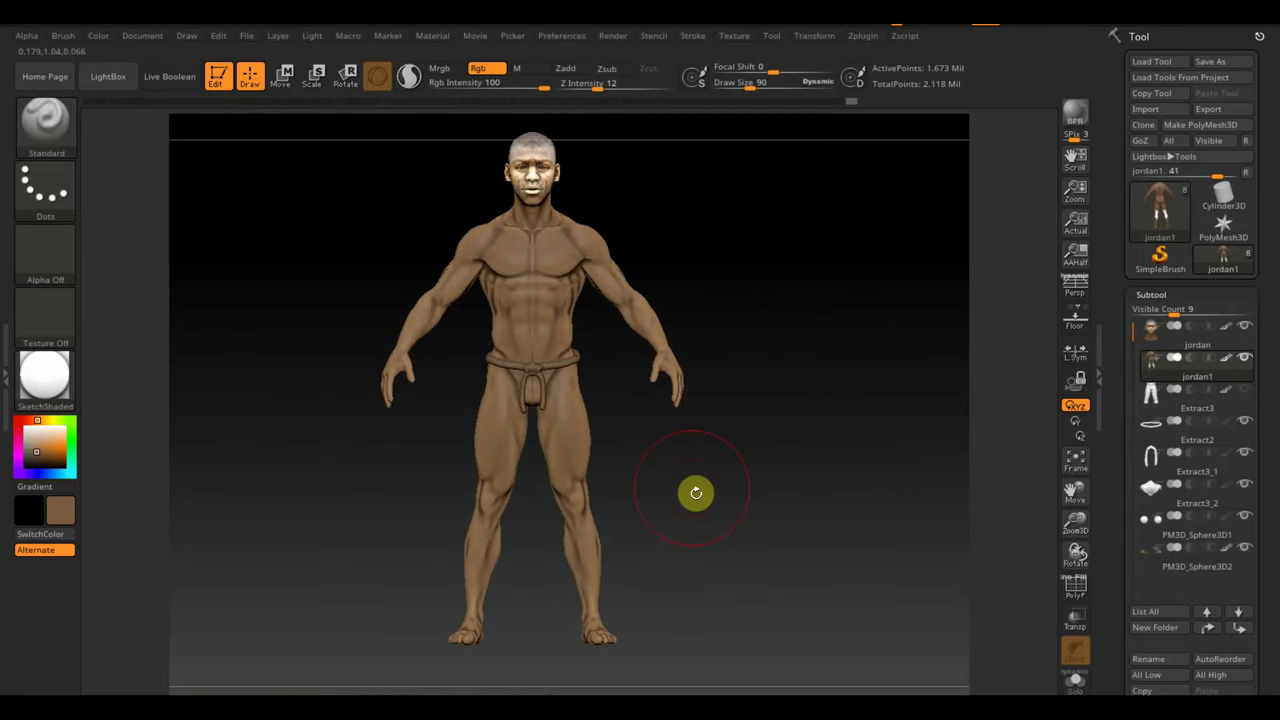
pyautogui.click(1244, 389)
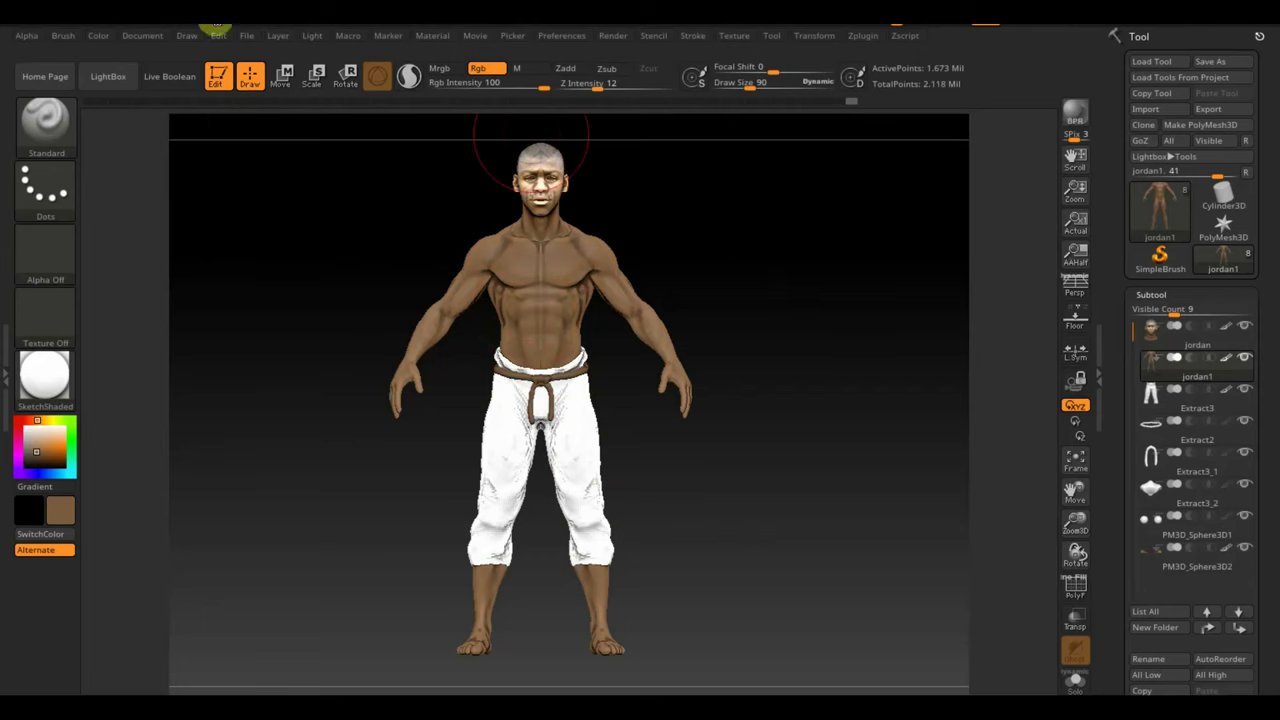
pyautogui.click(248, 38)
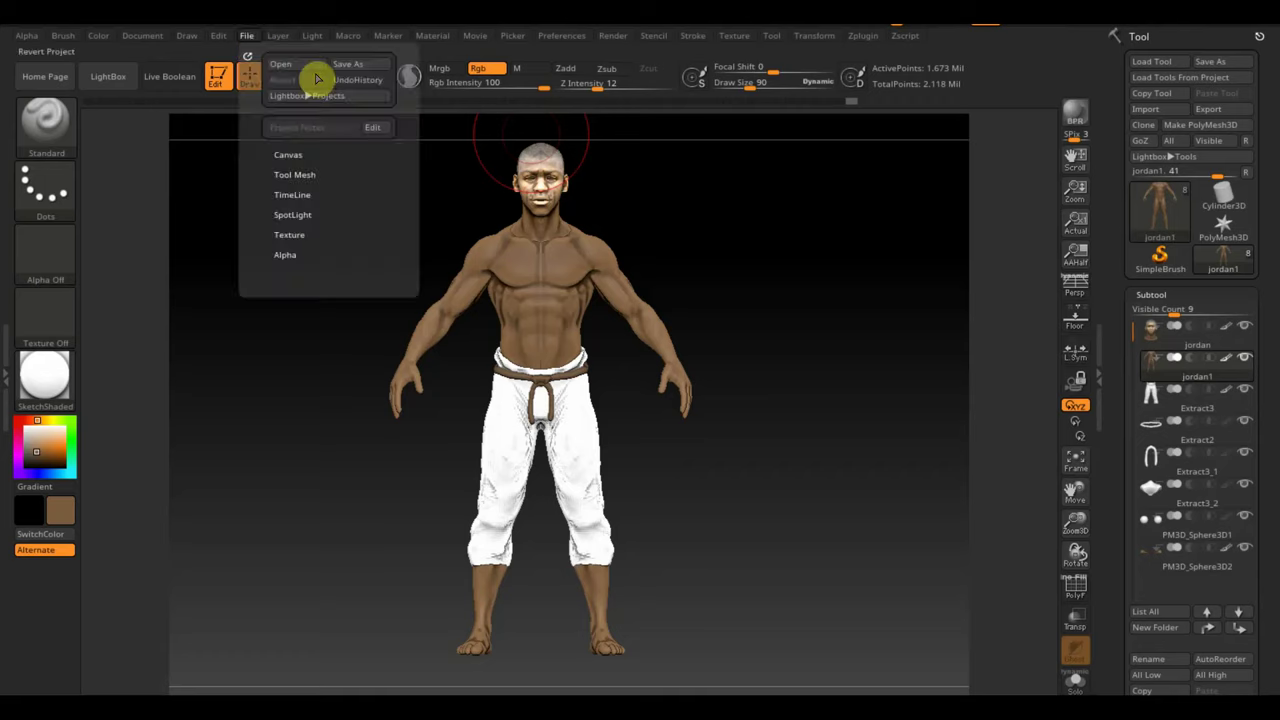
# - Save As a ZBrush Project (*.zpr) file on the Desktop and bring the character back on the canvas
pyautogui.click(347, 66)
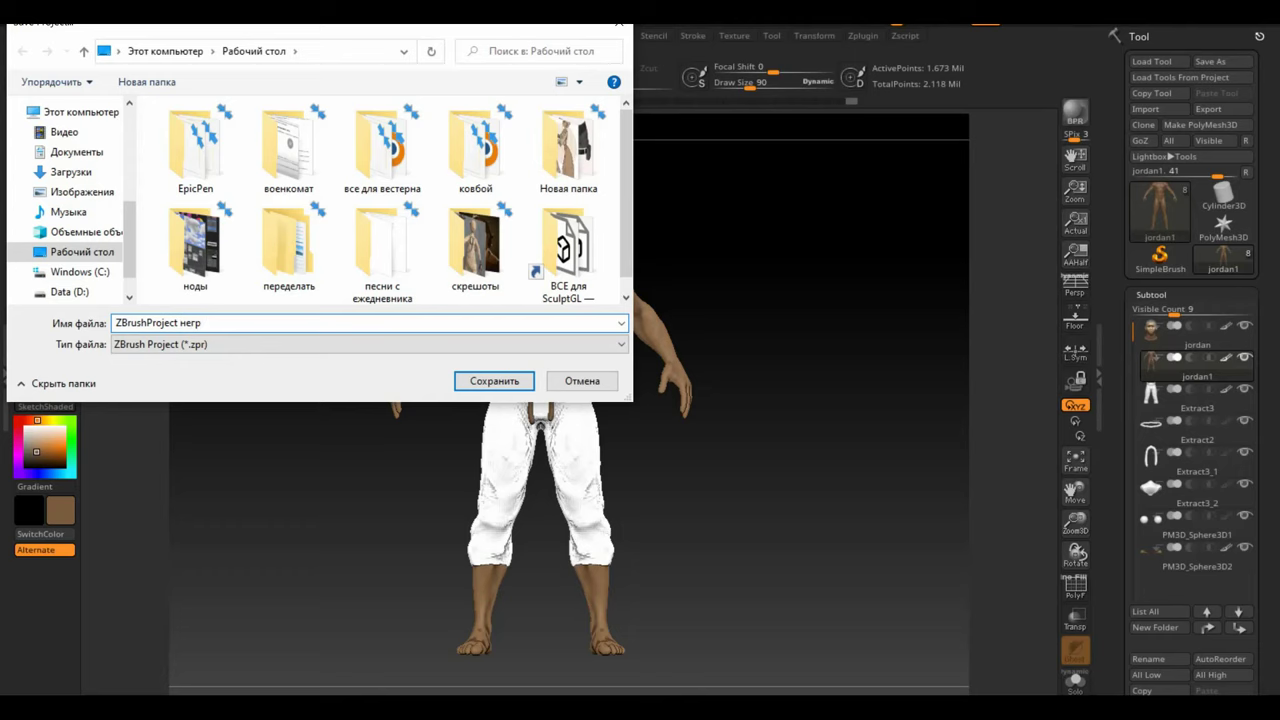
pyautogui.click(491, 381)
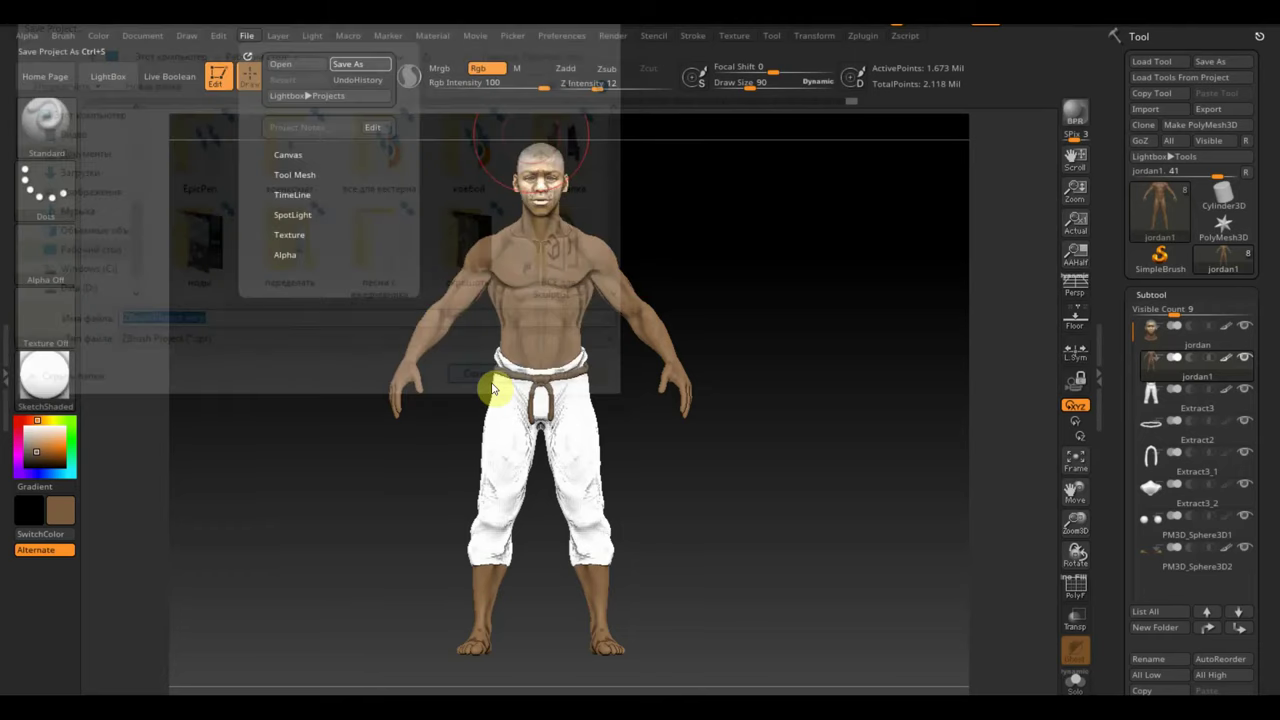
pyautogui.moveTo(797, 581); pyautogui.dragTo(795, 579)
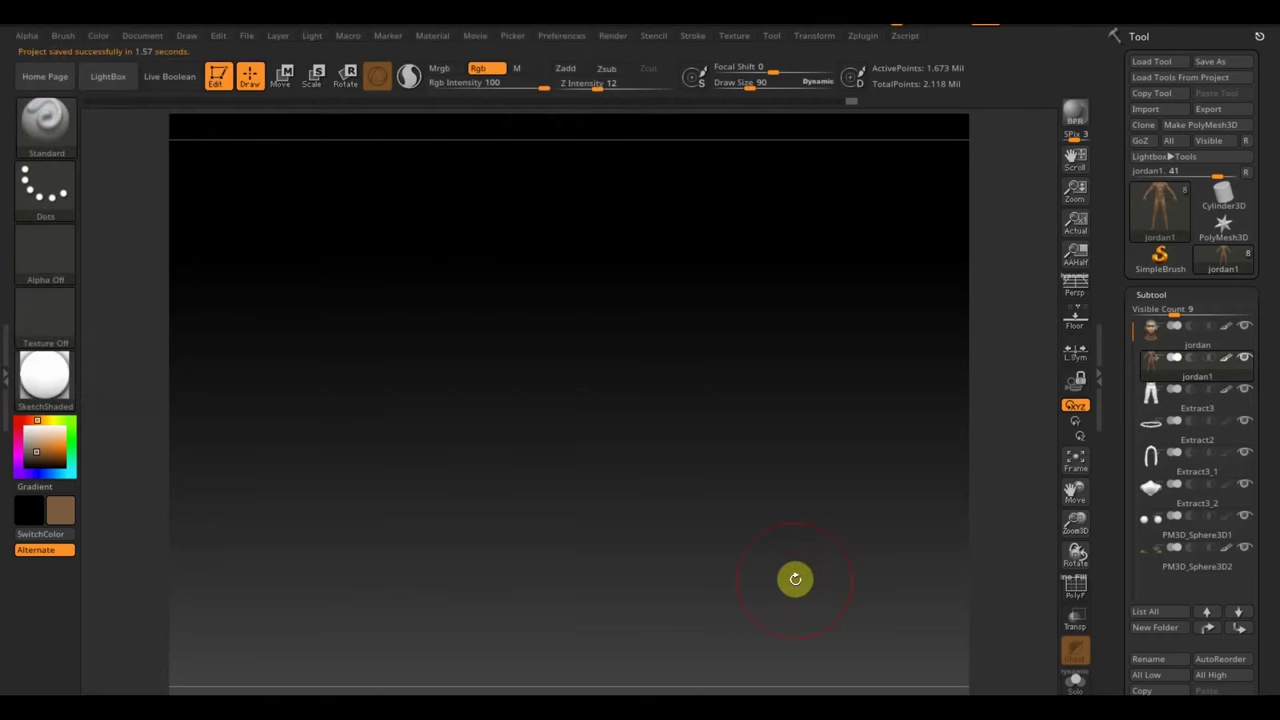
pyautogui.click(793, 580)
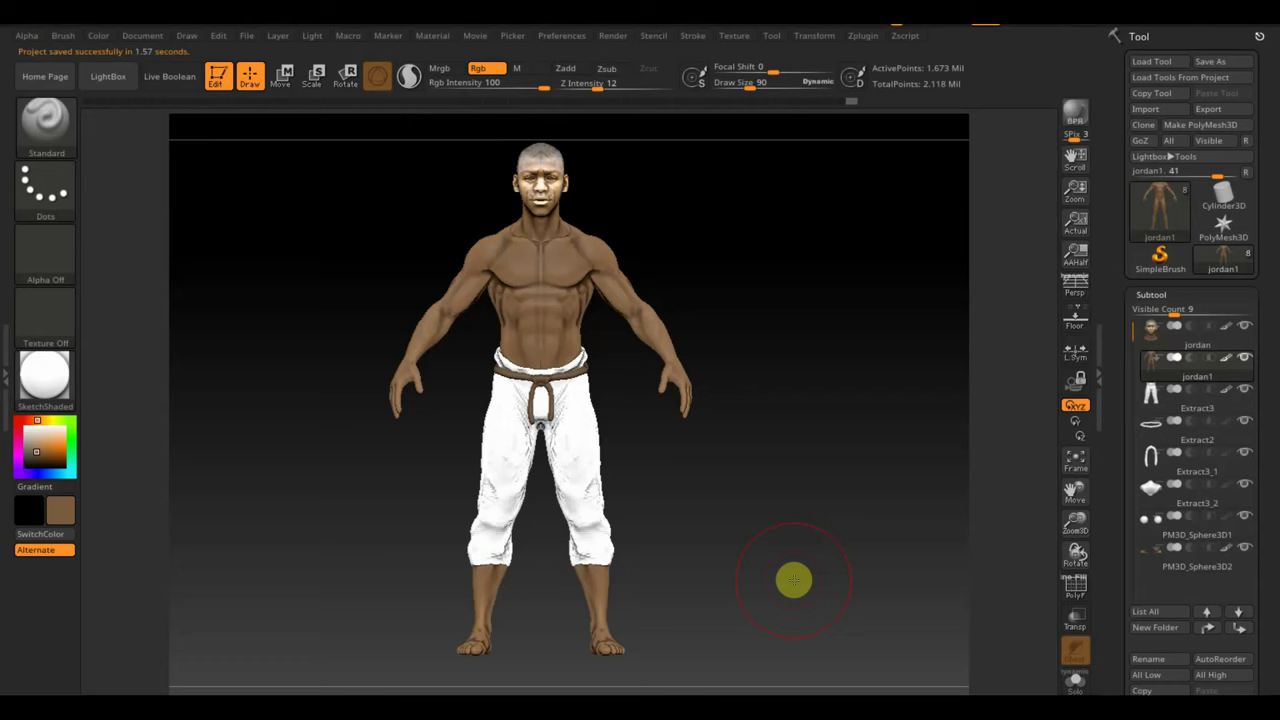
pyautogui.moveTo(793, 580)
pyautogui.mouseDown()
pyautogui.moveTo(865, 598)
pyautogui.moveTo(788, 592)
pyautogui.mouseUp()
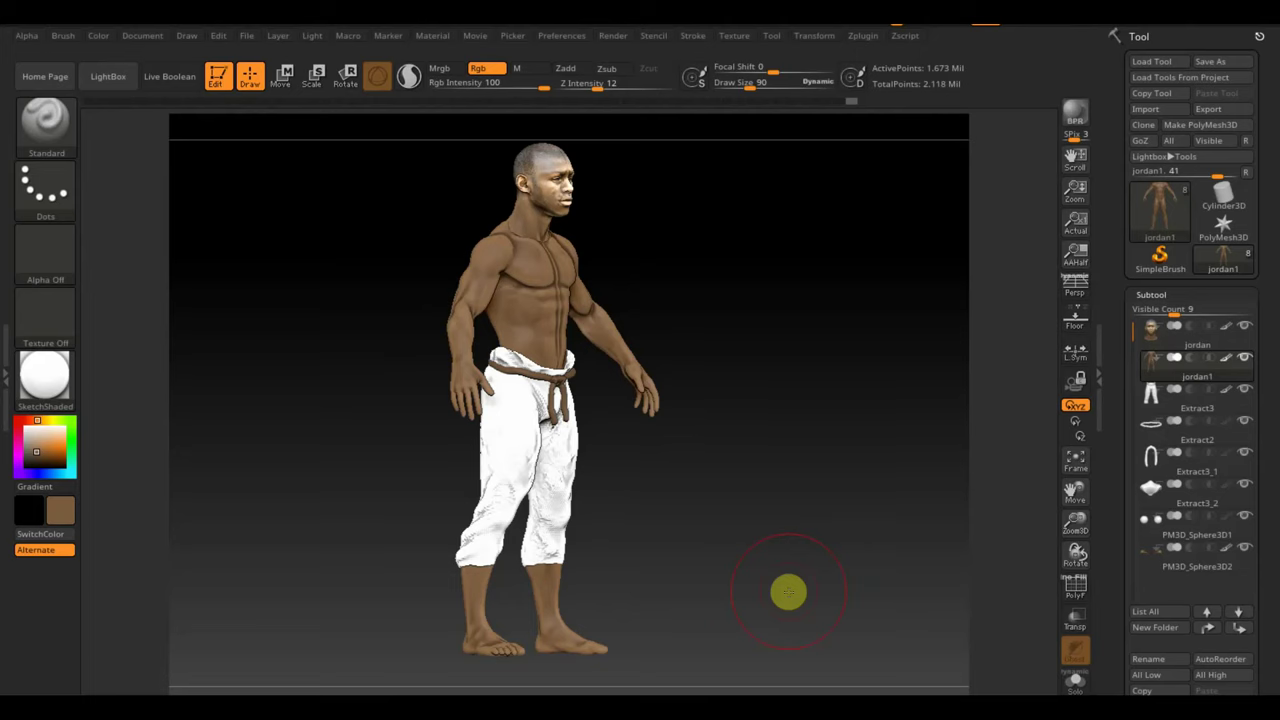
# - Turn the figure back to an exact front view and open the Texture menu
pyautogui.moveTo(837, 540)
pyautogui.keyDown('shift'); pyautogui.mouseDown()
pyautogui.moveTo(837, 571)
pyautogui.moveTo(734, 563)
pyautogui.moveTo(817, 434)
pyautogui.mouseUp(); pyautogui.keyUp('shift')
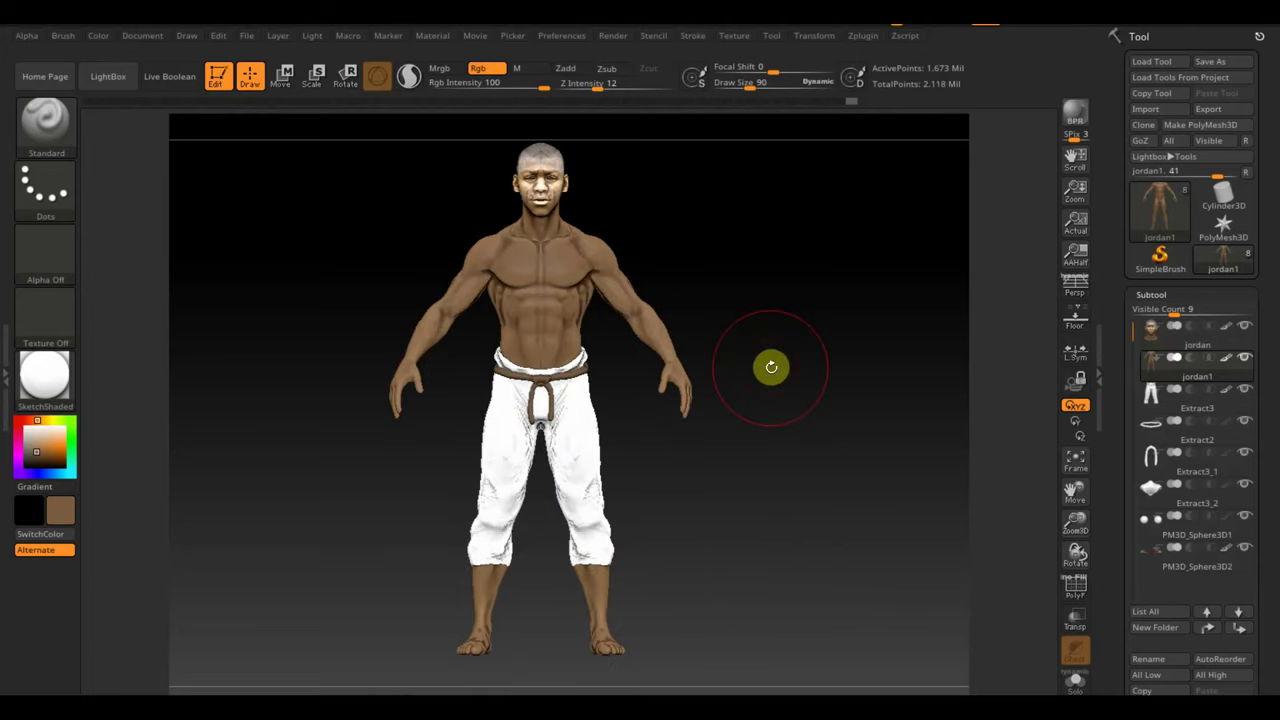
pyautogui.click(735, 36)
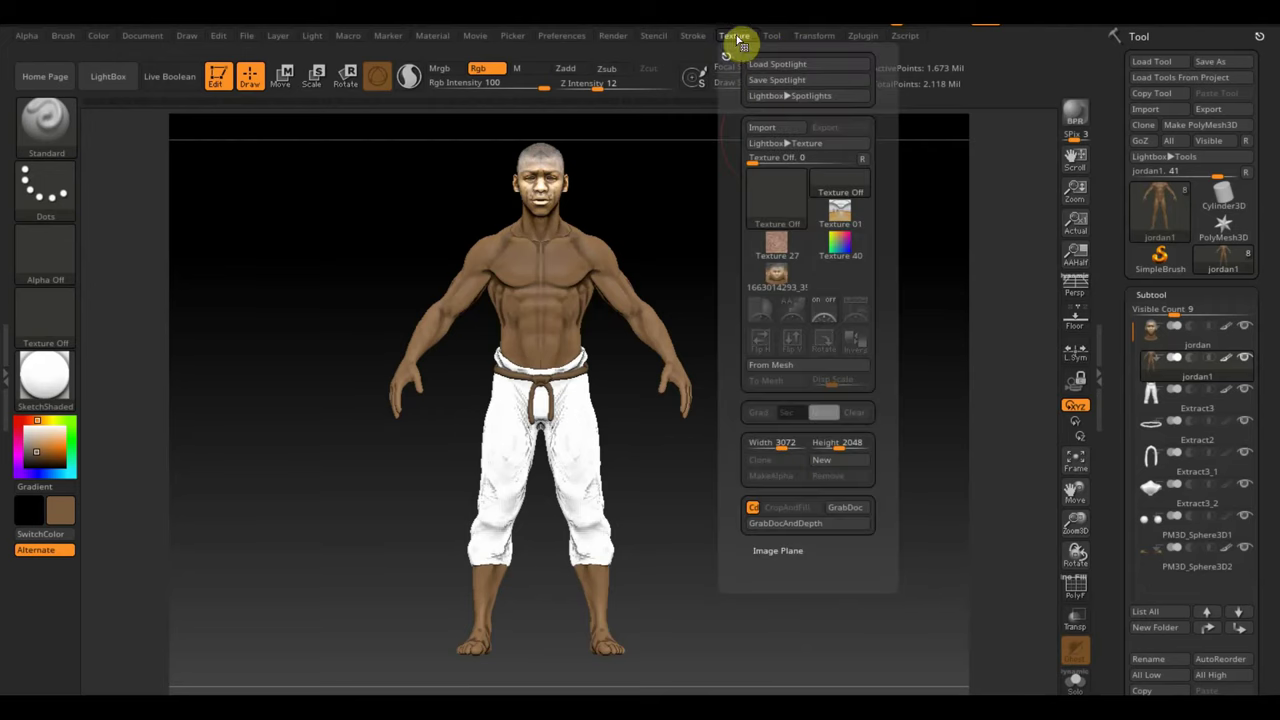
pyautogui.click(770, 128)
pyautogui.scroll(-5, 470, 264)
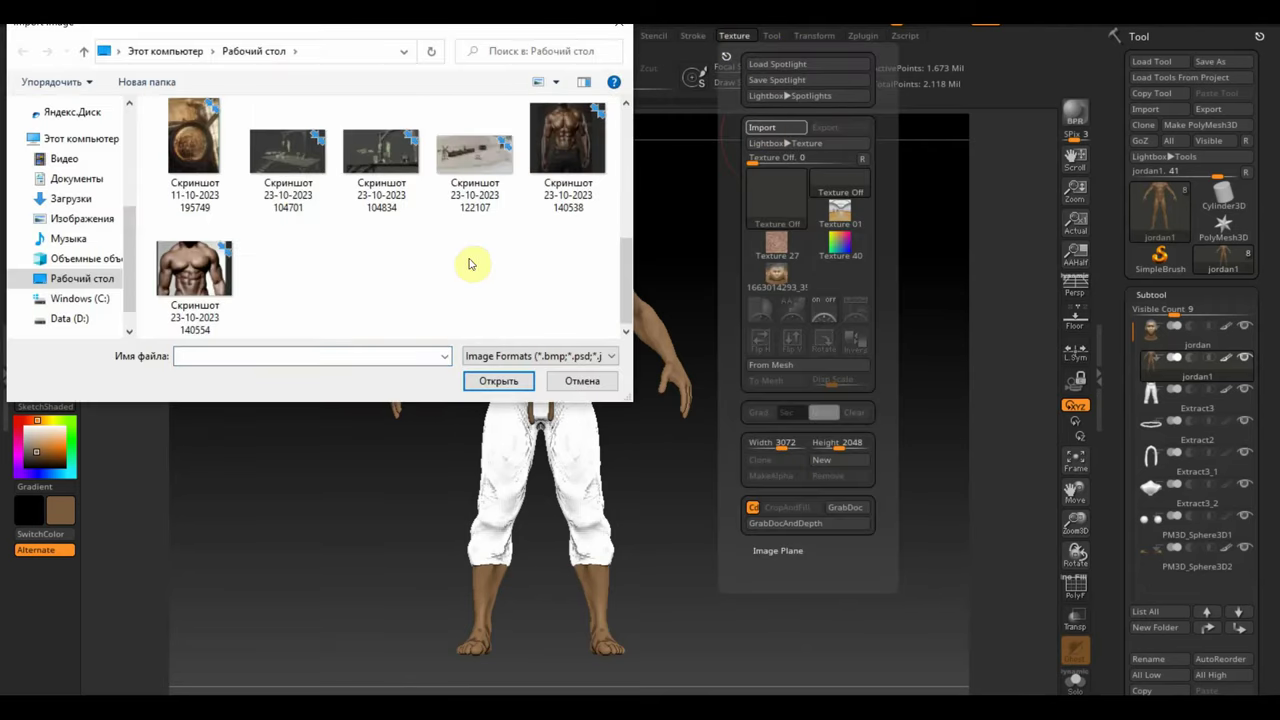
pyautogui.click(214, 262)
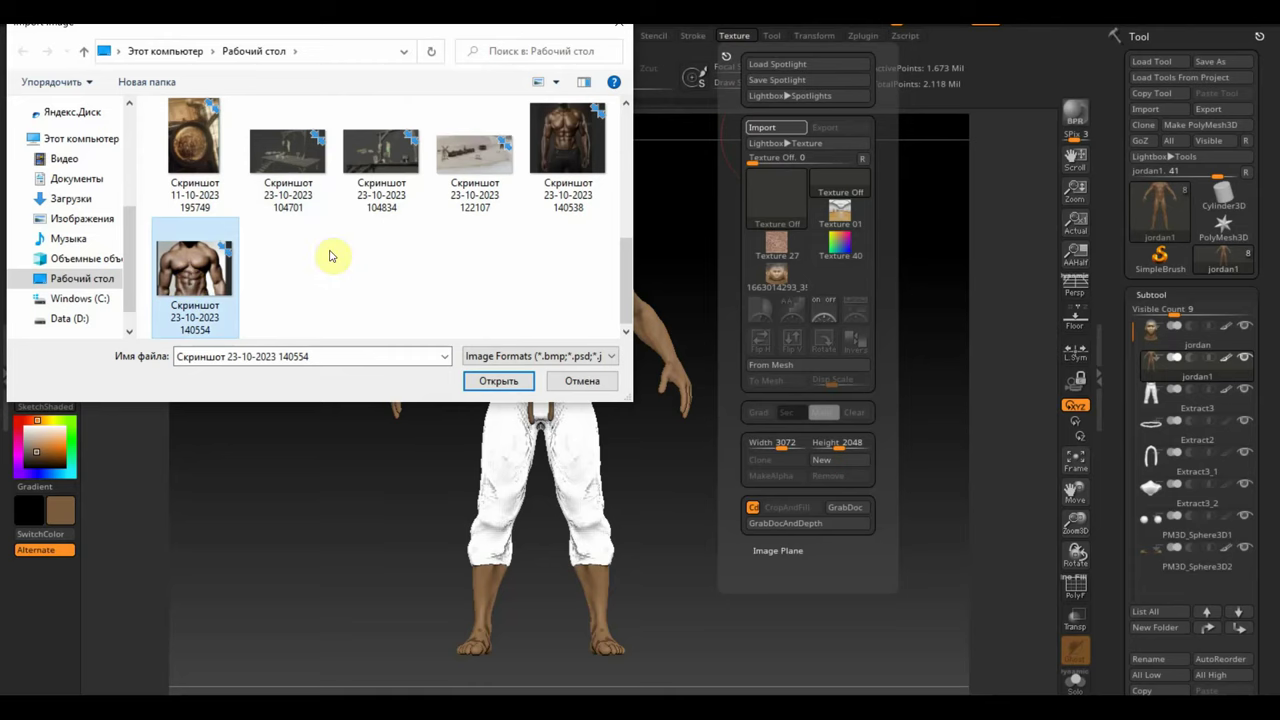
pyautogui.click(498, 381)
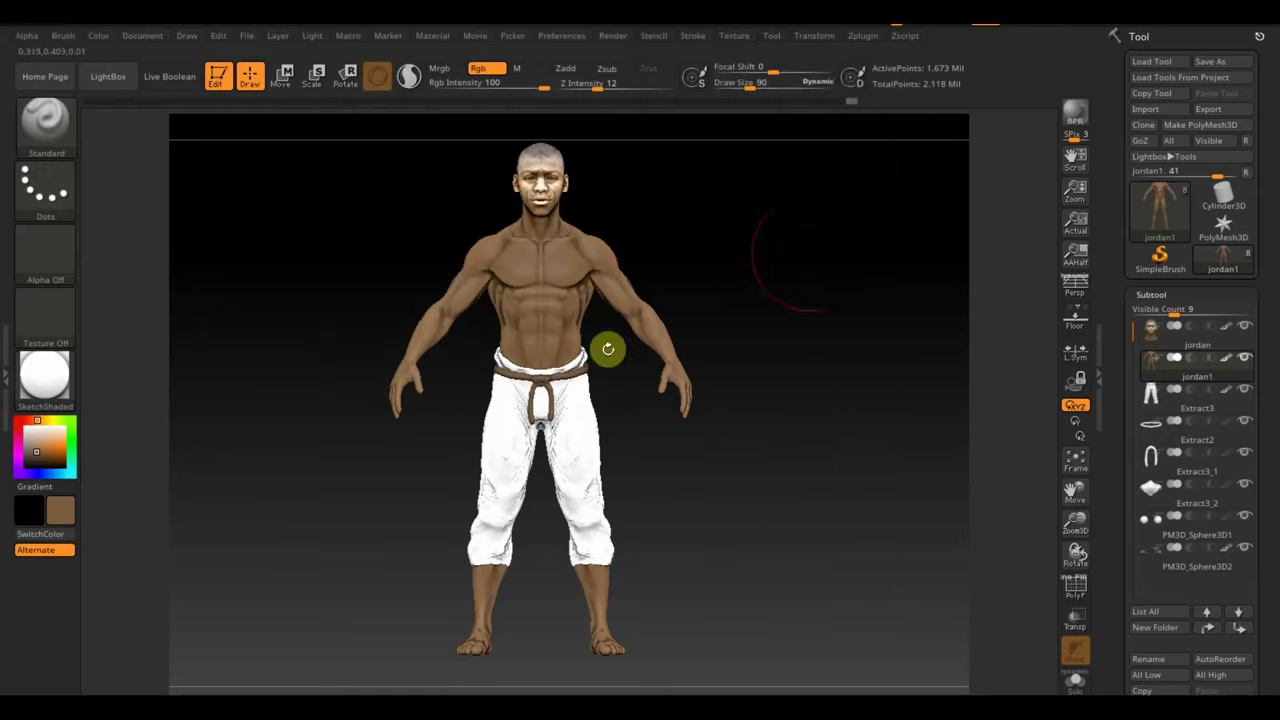
pyautogui.click(738, 36)
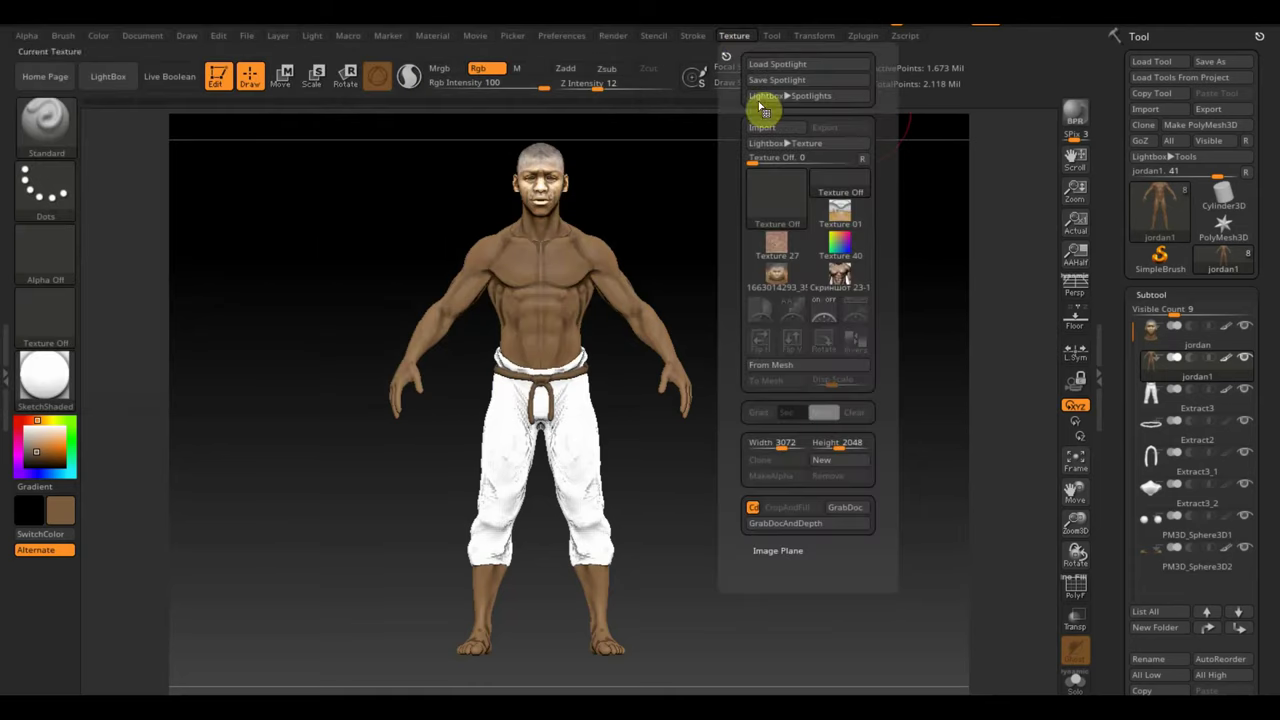
pyautogui.click(838, 278)
# - Fit the torso photo over the figure and paint its chest colouring with brush sizes 54 then 45
pyautogui.moveTo(586, 277)
pyautogui.mouseDown()
pyautogui.moveTo(543, 271)
pyautogui.moveTo(654, 340)
pyautogui.moveTo(672, 336)
pyautogui.mouseUp()
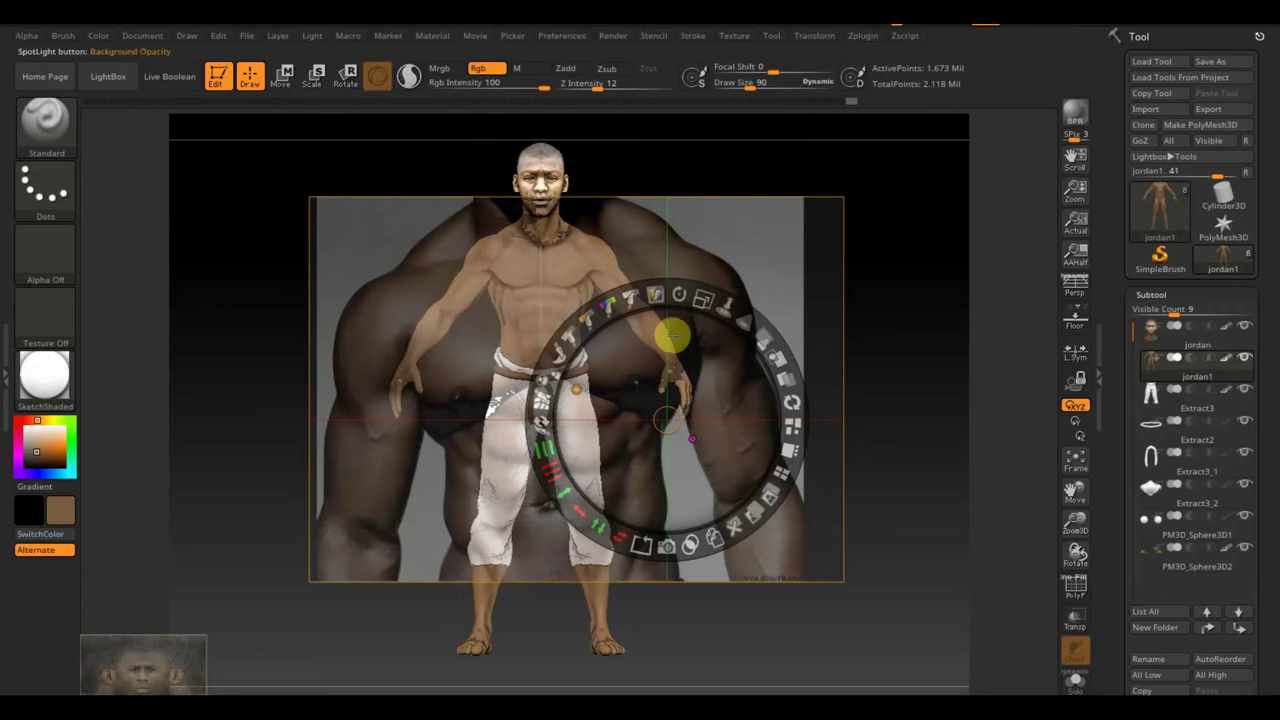
pyautogui.press('z')
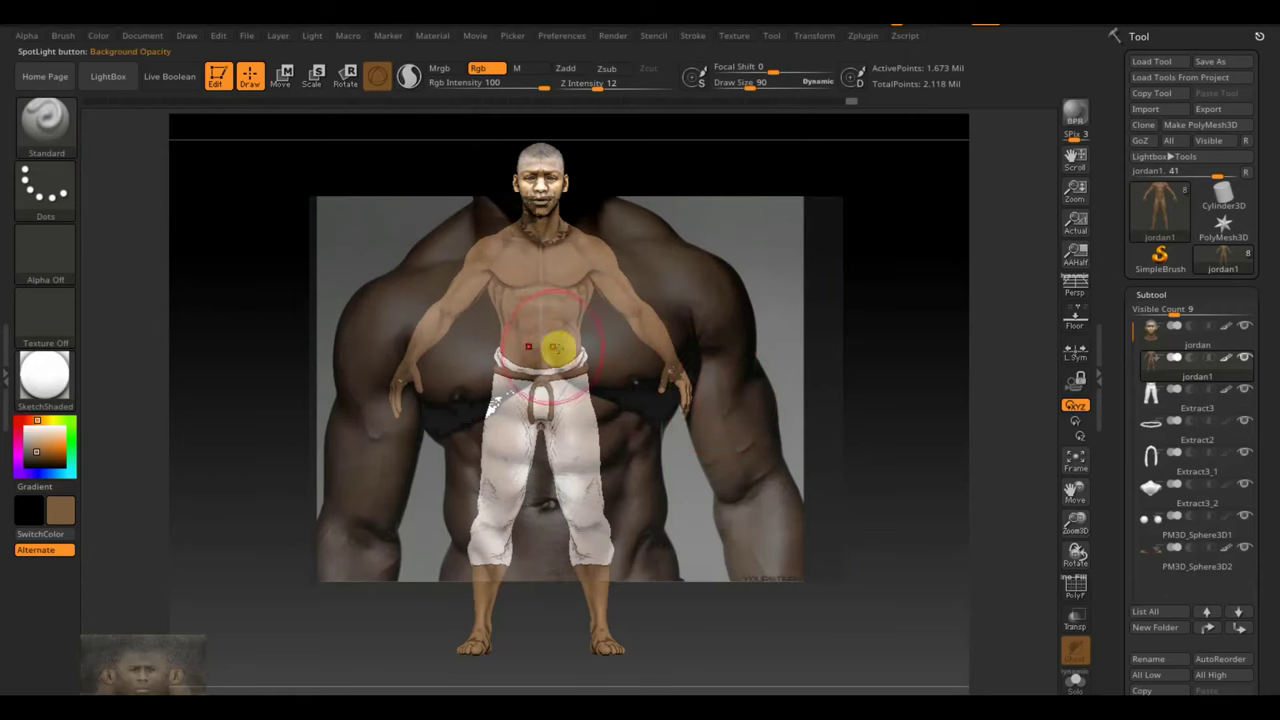
pyautogui.moveTo(700, 471)
pyautogui.keyDown('alt'); pyautogui.mouseDown()
pyautogui.moveTo(733, 518)
pyautogui.moveTo(851, 435)
pyautogui.moveTo(893, 476)
pyautogui.moveTo(894, 335)
pyautogui.mouseUp(); pyautogui.keyUp('alt')
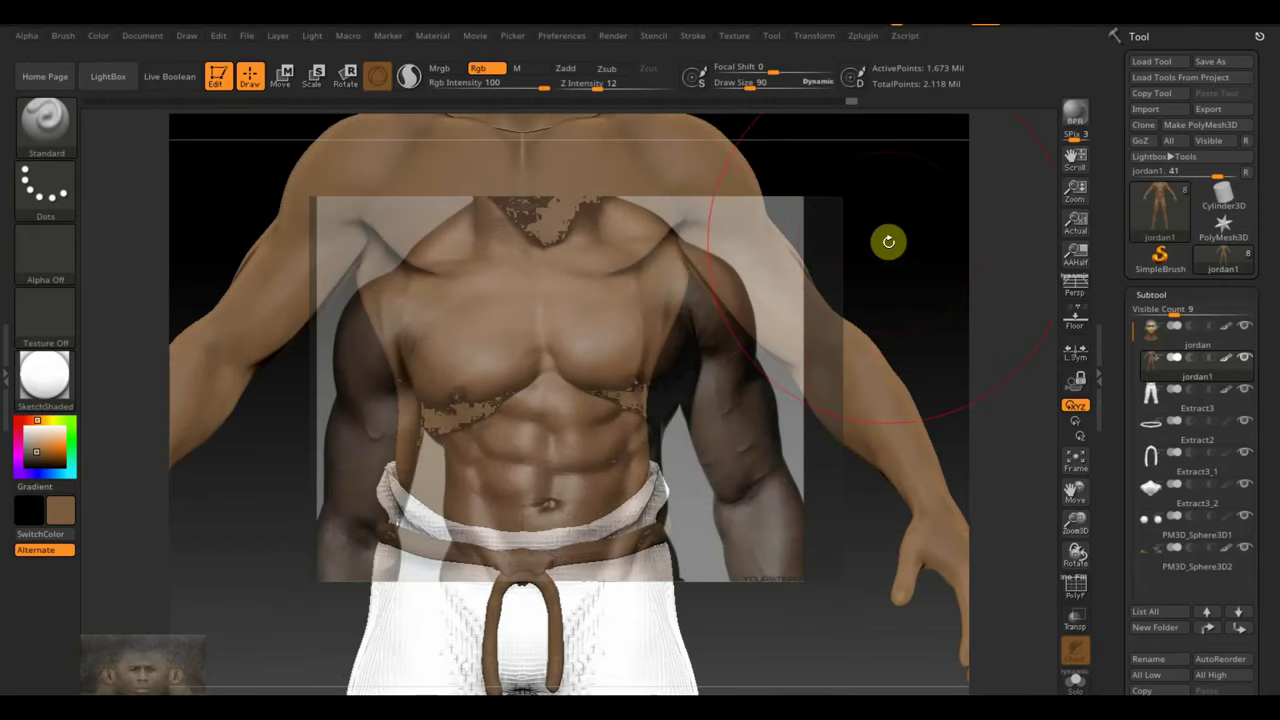
pyautogui.moveTo(888, 241); pyautogui.dragTo(903, 368)
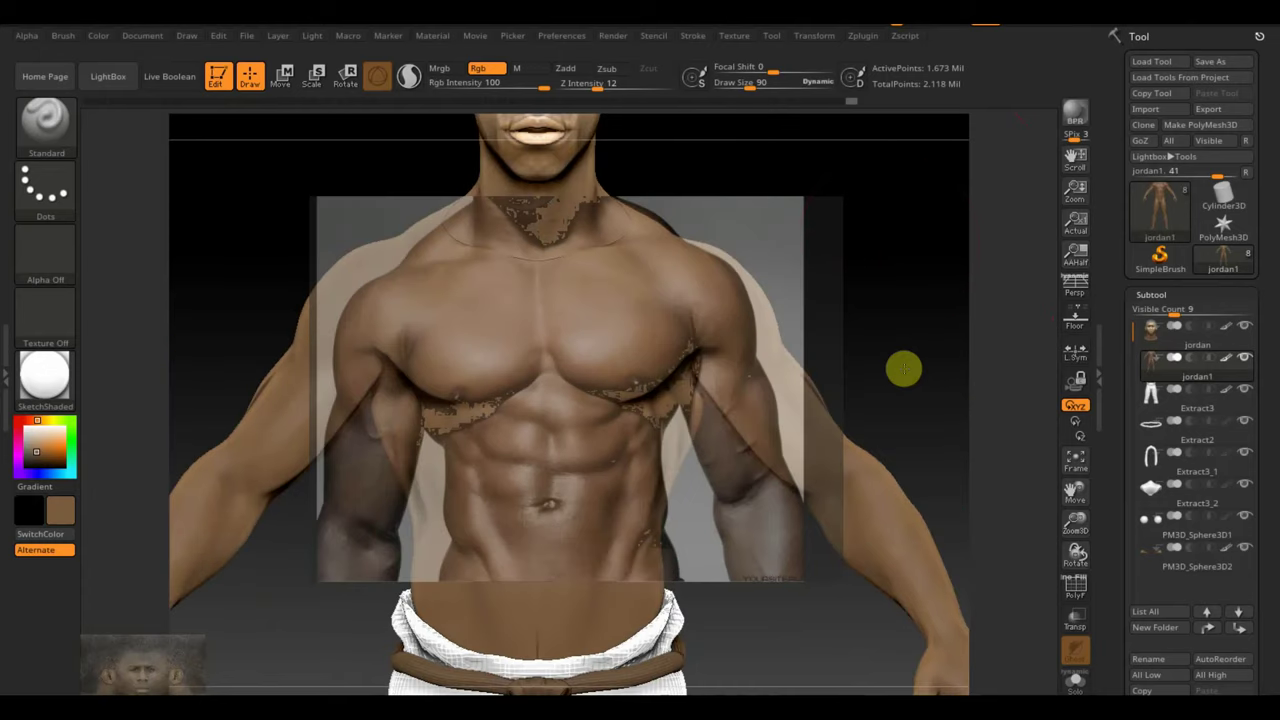
pyautogui.moveTo(764, 84); pyautogui.dragTo(738, 88)
pyautogui.moveTo(506, 329)
pyautogui.mouseDown()
pyautogui.moveTo(486, 349)
pyautogui.moveTo(457, 337)
pyautogui.moveTo(466, 400)
pyautogui.moveTo(514, 486)
pyautogui.moveTo(557, 491)
pyautogui.moveTo(486, 491)
pyautogui.mouseUp()
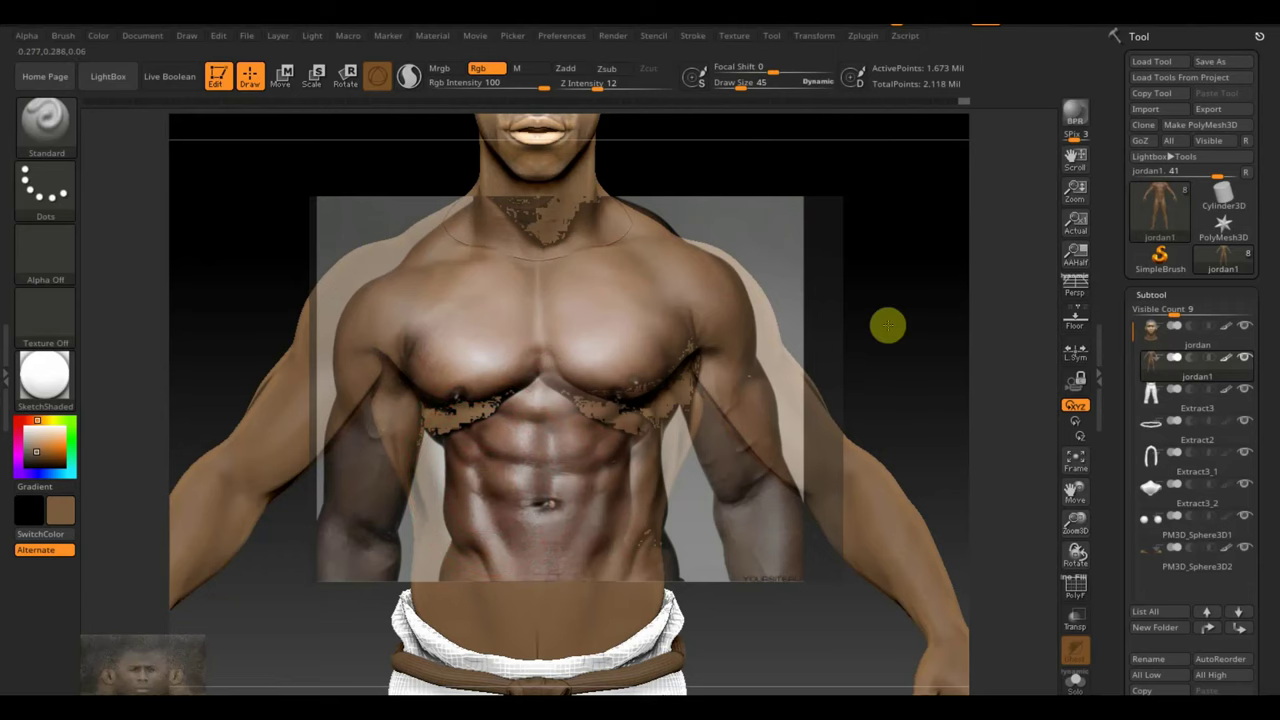
# - Pull back to a front view showing the head and hide the torso reference photo
pyautogui.moveTo(896, 331)
pyautogui.keyDown('alt'); pyautogui.mouseDown()
pyautogui.moveTo(844, 294)
pyautogui.moveTo(891, 303)
pyautogui.moveTo(881, 316)
pyautogui.mouseUp(); pyautogui.keyUp('alt')
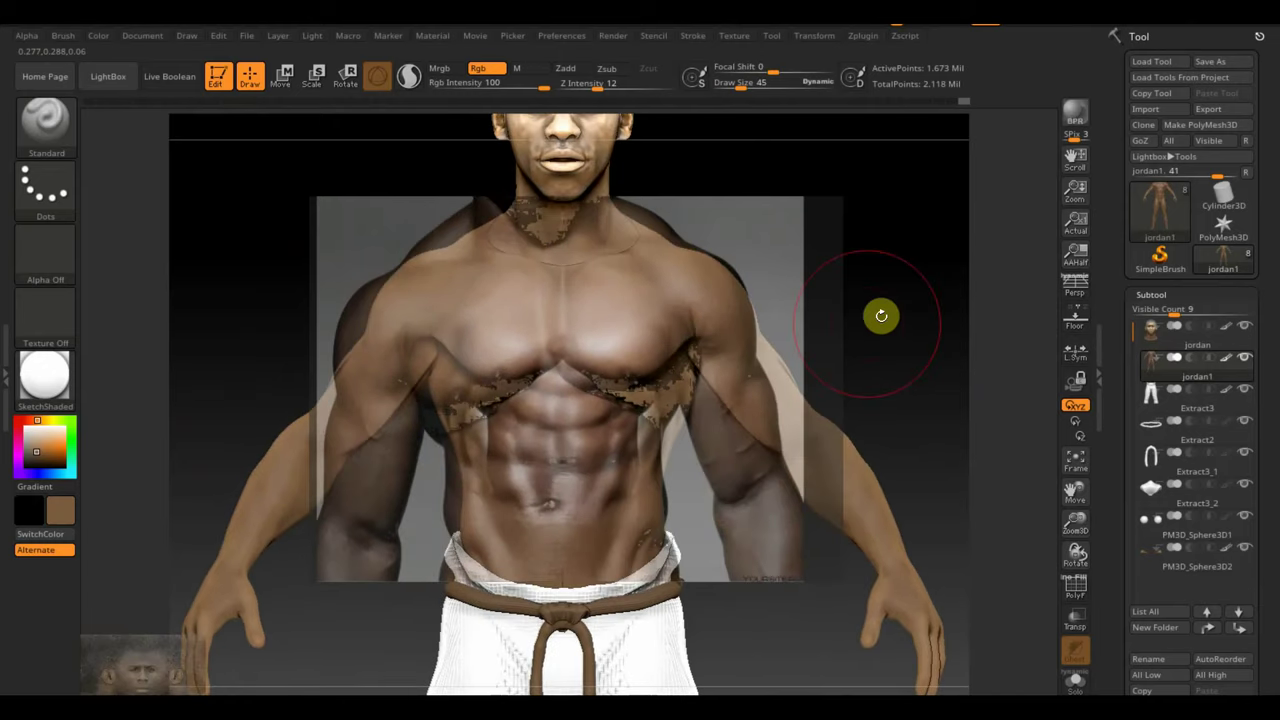
pyautogui.moveTo(881, 316); pyautogui.dragTo(860, 325)
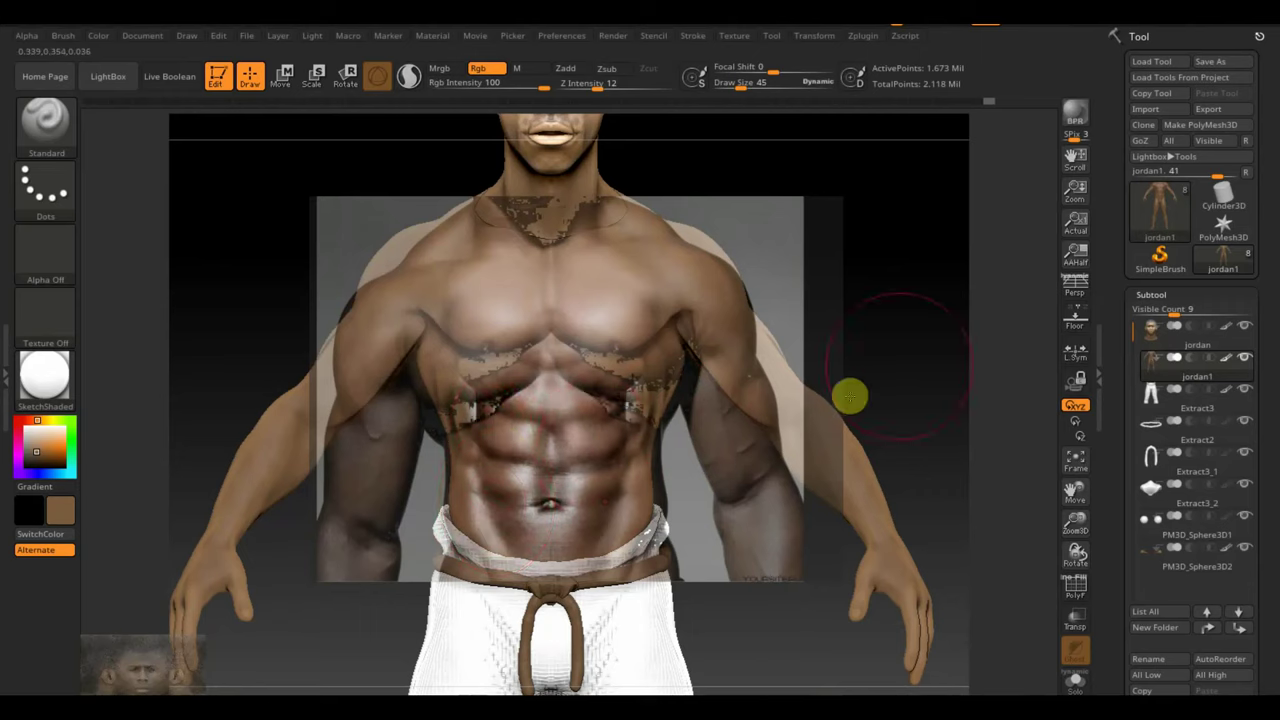
pyautogui.hotkey('shift', 'z')
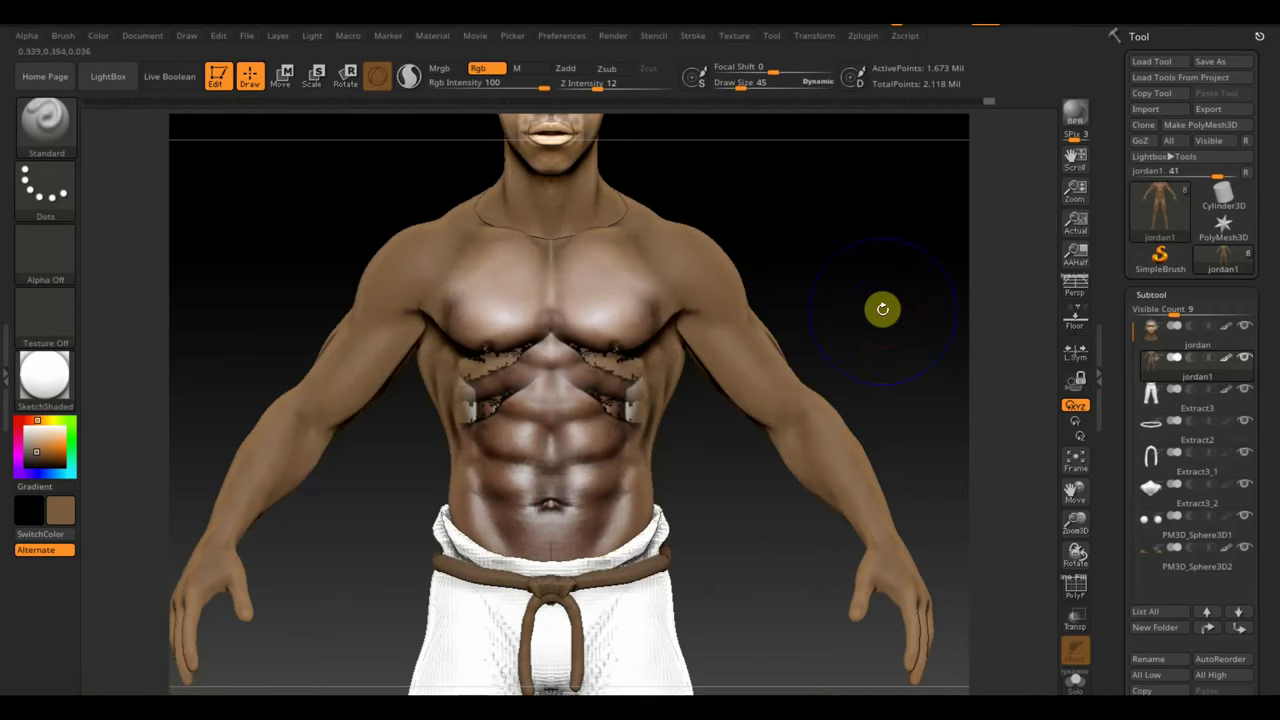
# - Move the torso photo up and to the right, paint through it, then check the result
pyautogui.press('shift')
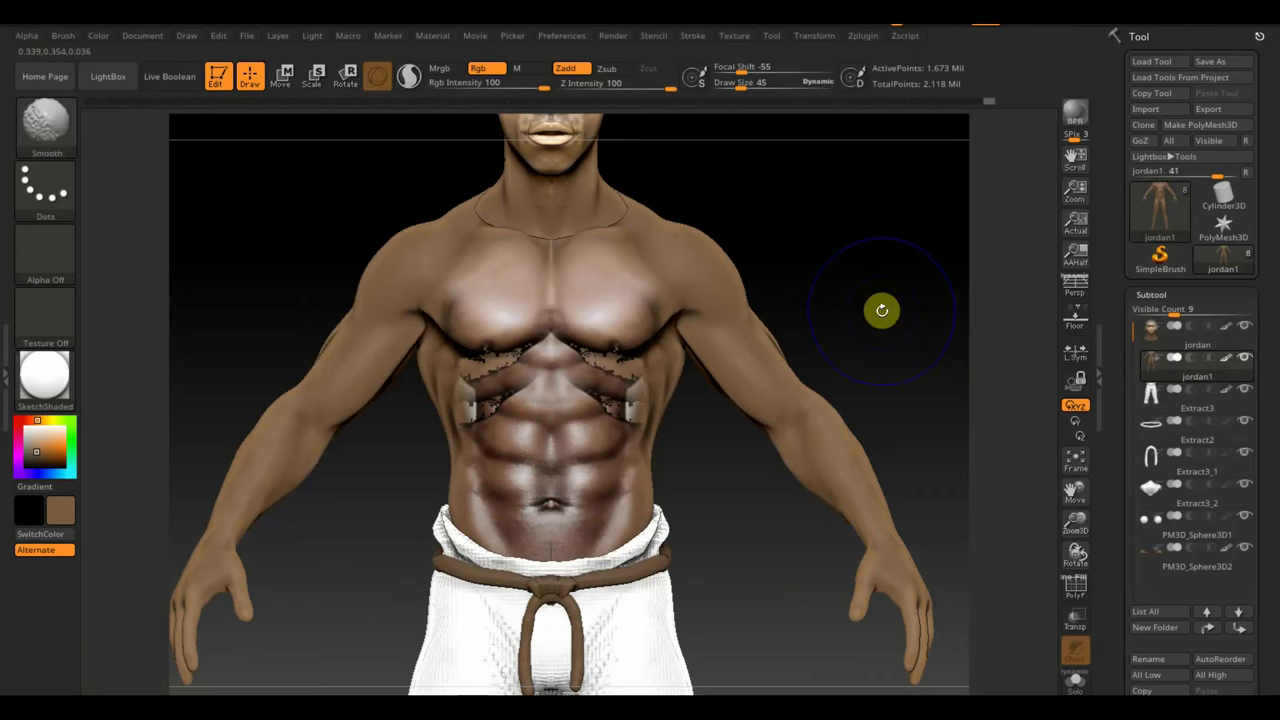
pyautogui.hotkey('shift', 'z')
pyautogui.press('z')
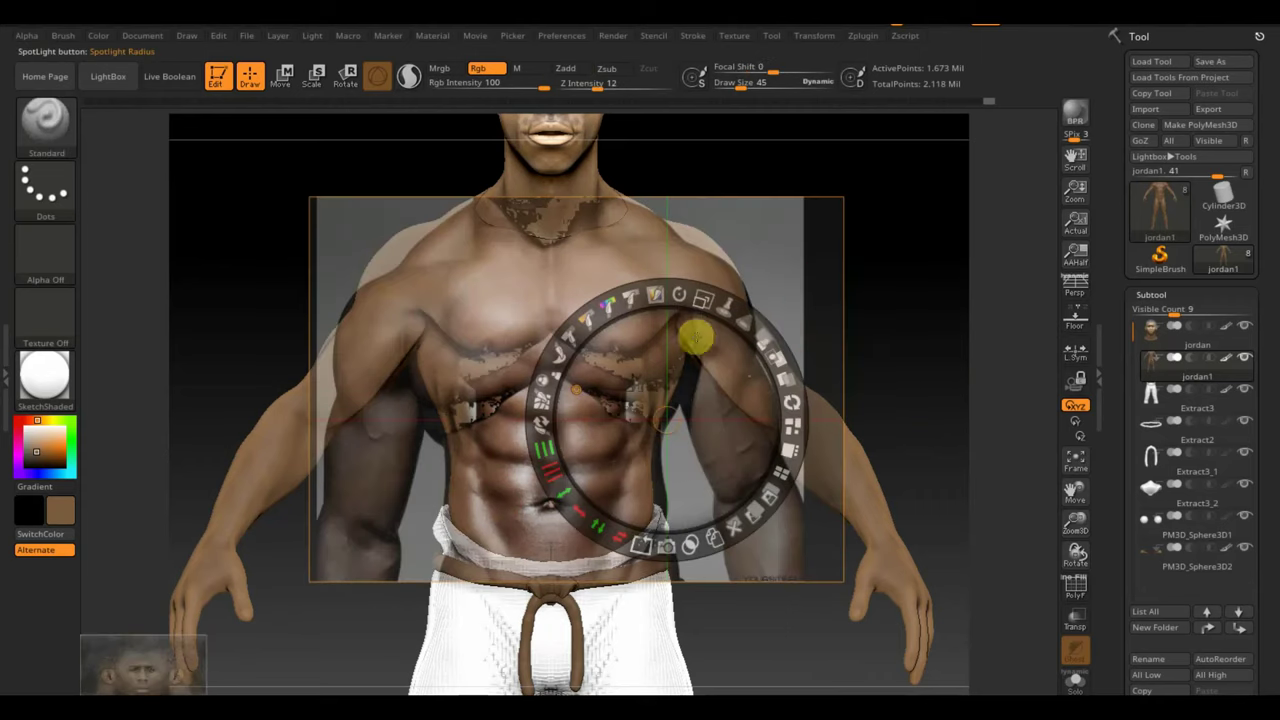
pyautogui.moveTo(658, 370); pyautogui.dragTo(673, 349)
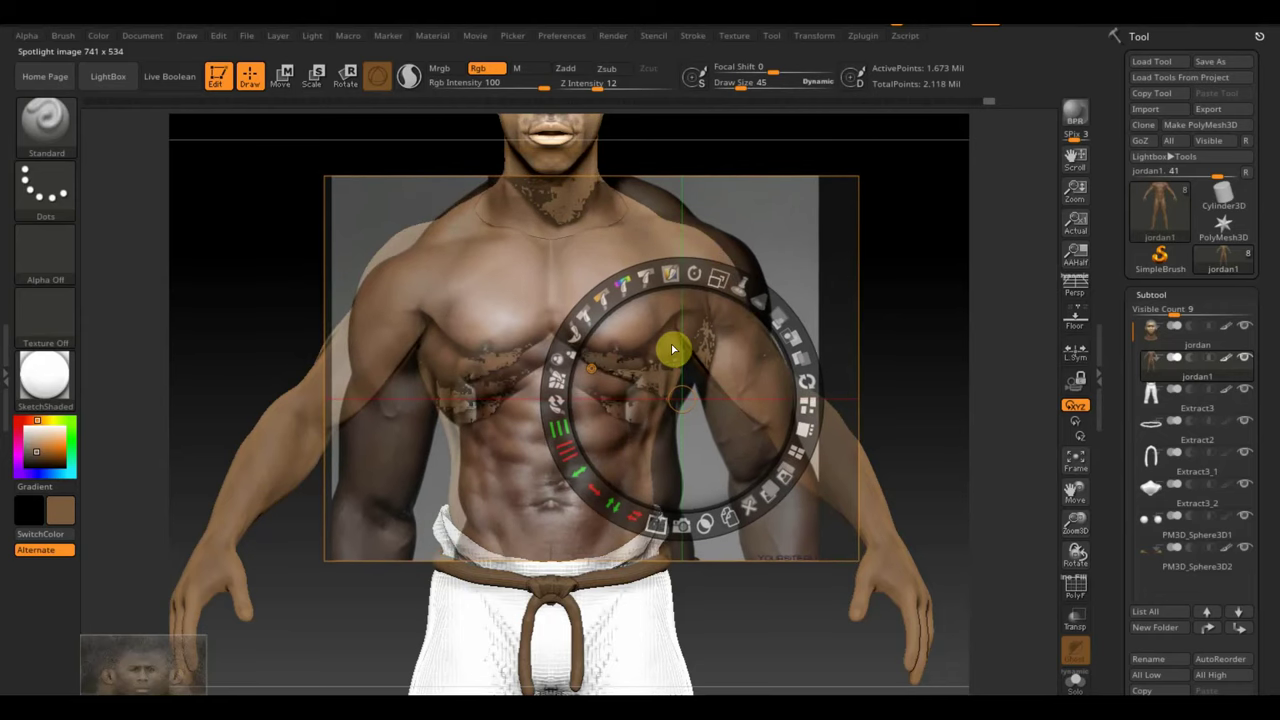
pyautogui.press('z')
pyautogui.press('z')
pyautogui.press('z')
pyautogui.press('z')
pyautogui.moveTo(677, 328); pyautogui.dragTo(672, 307)
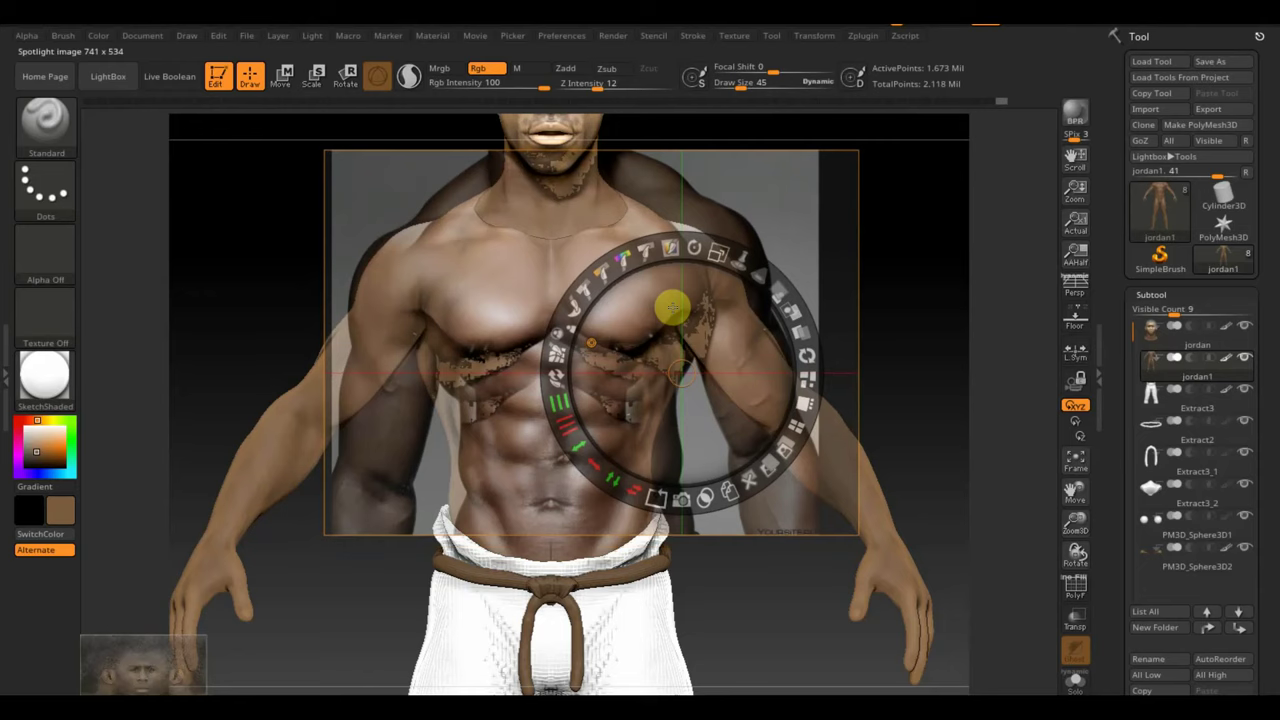
pyautogui.press('z')
pyautogui.hotkey('shift', 'z')
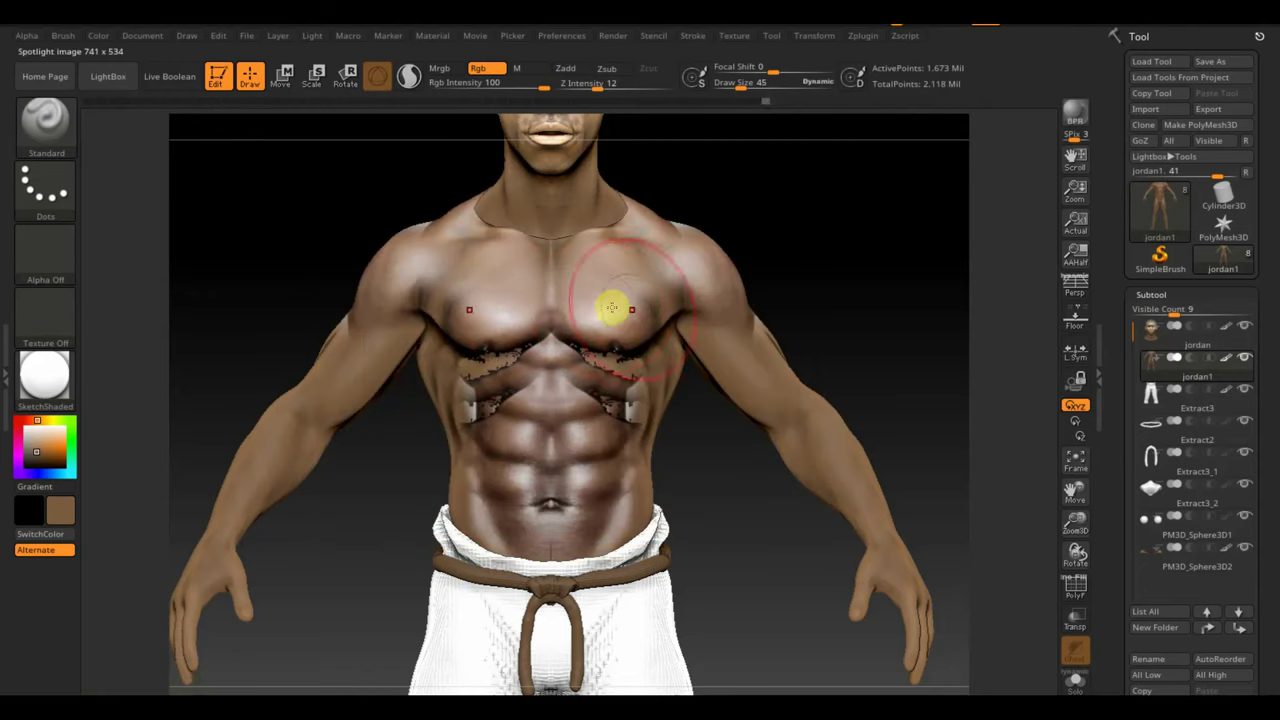
# - Rotate the photo about 40° clockwise, paint its shading onto the upper arms, then hide it
pyautogui.hotkey('shift', 'z')
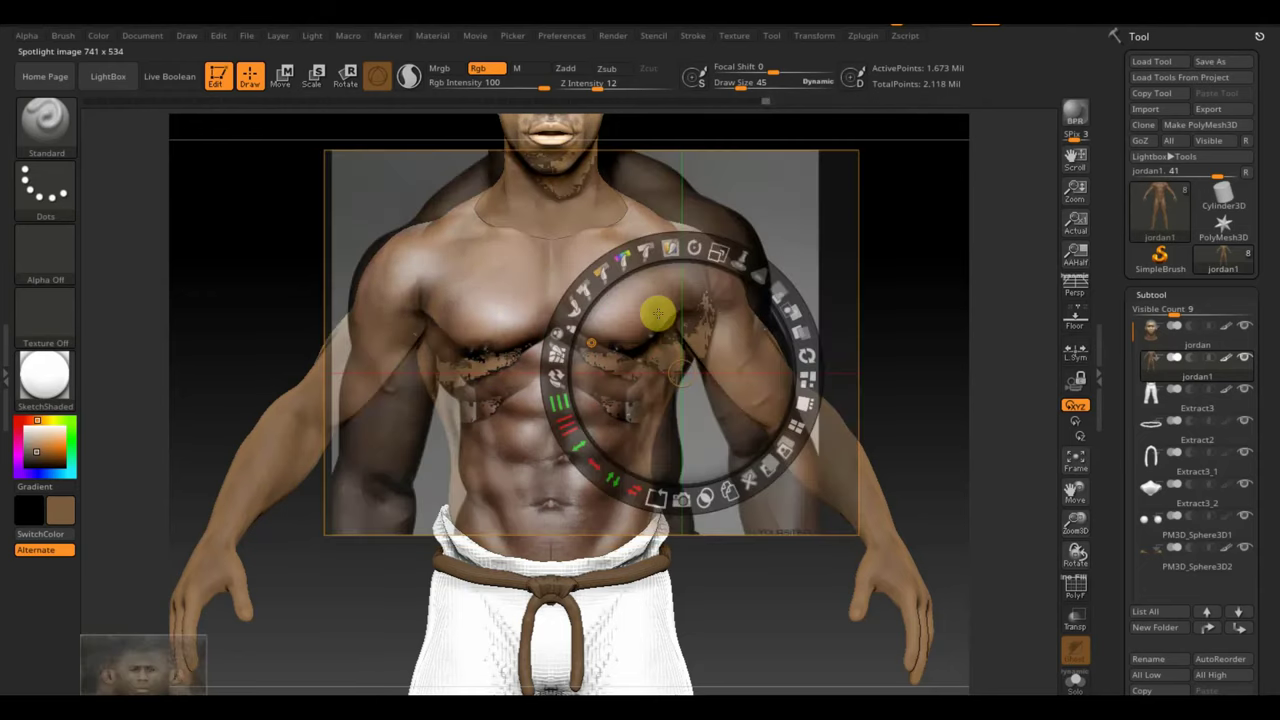
pyautogui.moveTo(694, 245)
pyautogui.mouseDown()
pyautogui.moveTo(744, 302)
pyautogui.moveTo(700, 300)
pyautogui.moveTo(648, 397)
pyautogui.moveTo(654, 426)
pyautogui.moveTo(791, 457)
pyautogui.moveTo(614, 423)
pyautogui.moveTo(623, 434)
pyautogui.mouseUp()
pyautogui.press('z')
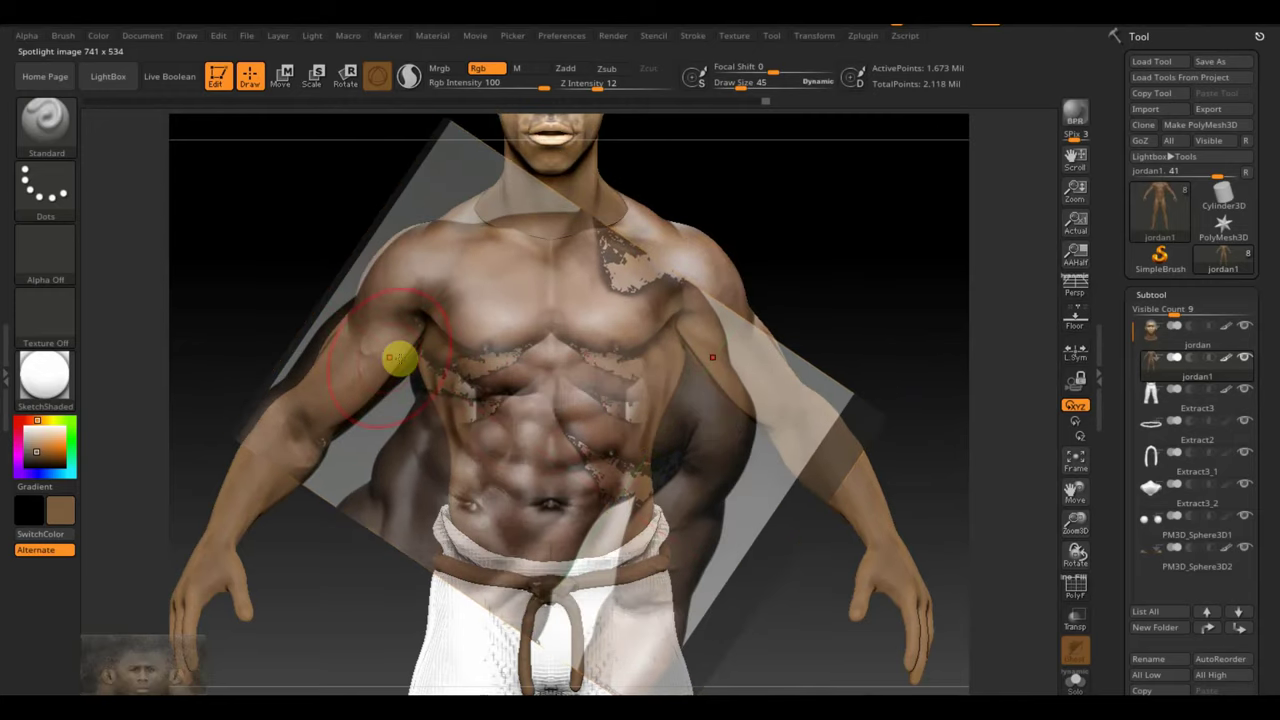
pyautogui.hotkey('shift', 'z')
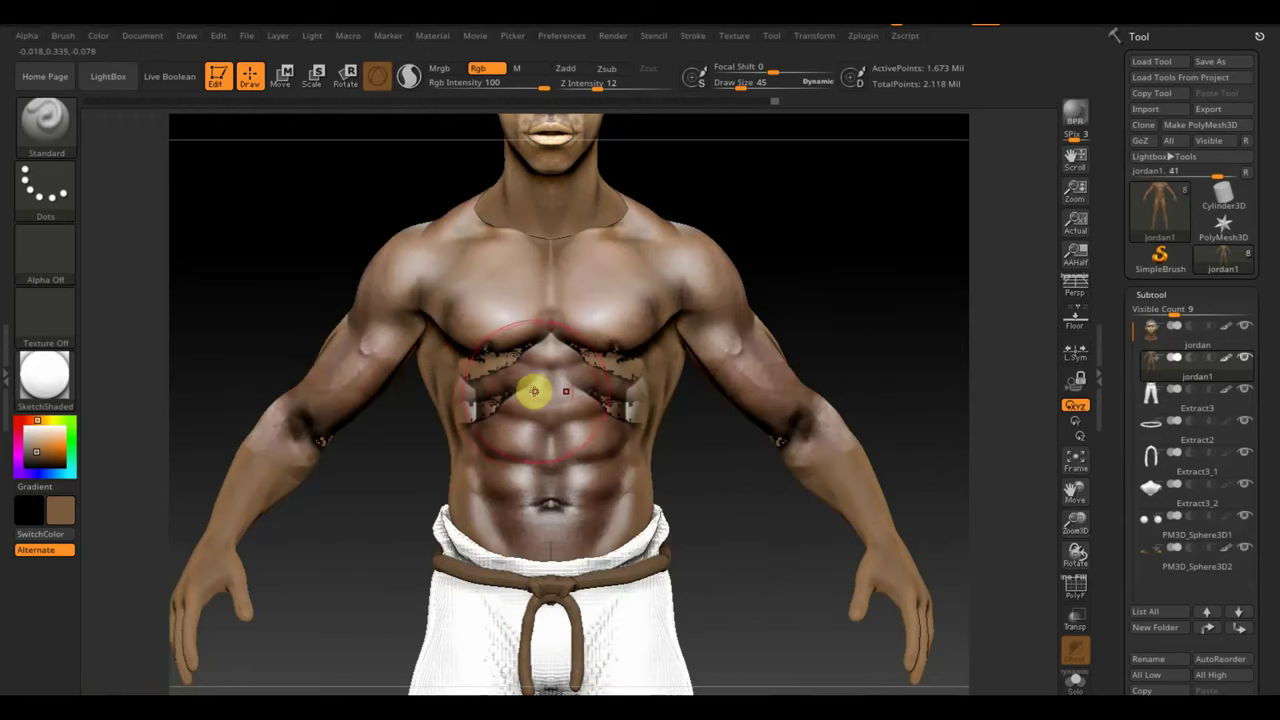
pyautogui.moveTo(832, 259); pyautogui.dragTo(874, 266)
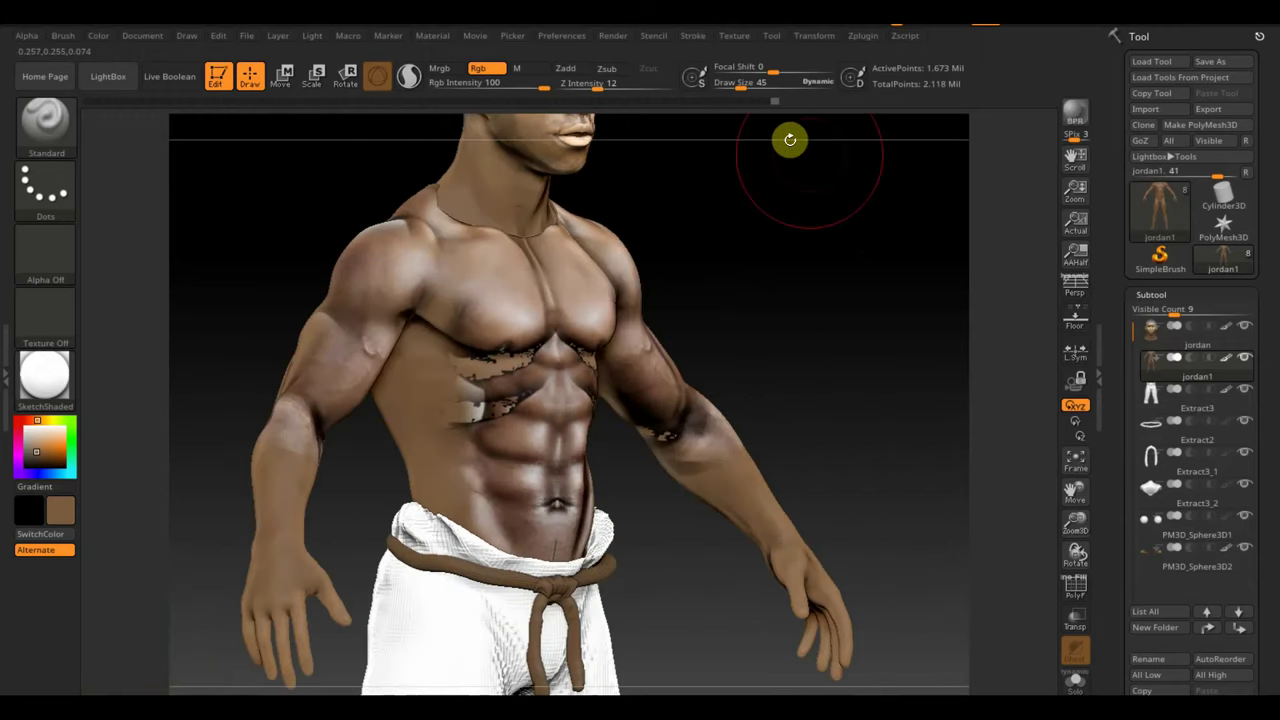
# - At brush size 19, paint brown over the chest's black-and-white patches and return to front view
pyautogui.press('[')
pyautogui.press('[')
pyautogui.press('[')
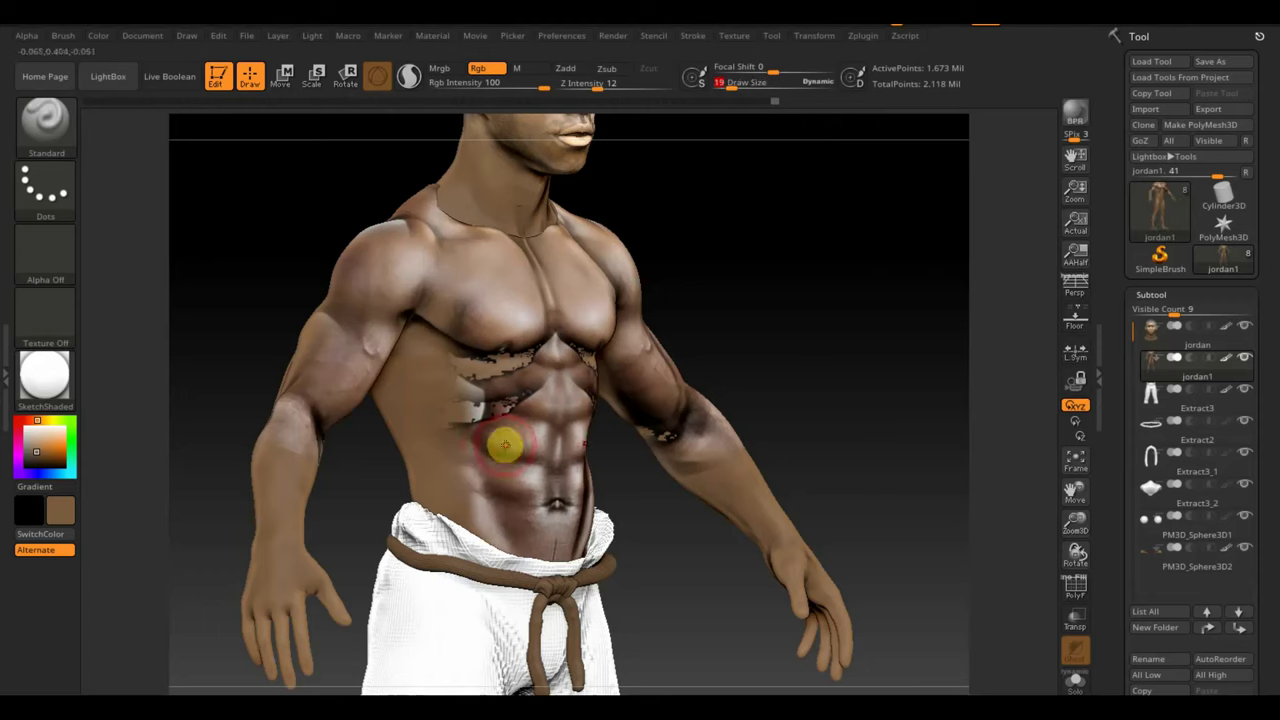
pyautogui.moveTo(505, 445)
pyautogui.mouseDown()
pyautogui.moveTo(503, 366)
pyautogui.moveTo(520, 360)
pyautogui.moveTo(420, 368)
pyautogui.moveTo(423, 345)
pyautogui.moveTo(469, 412)
pyautogui.mouseUp()
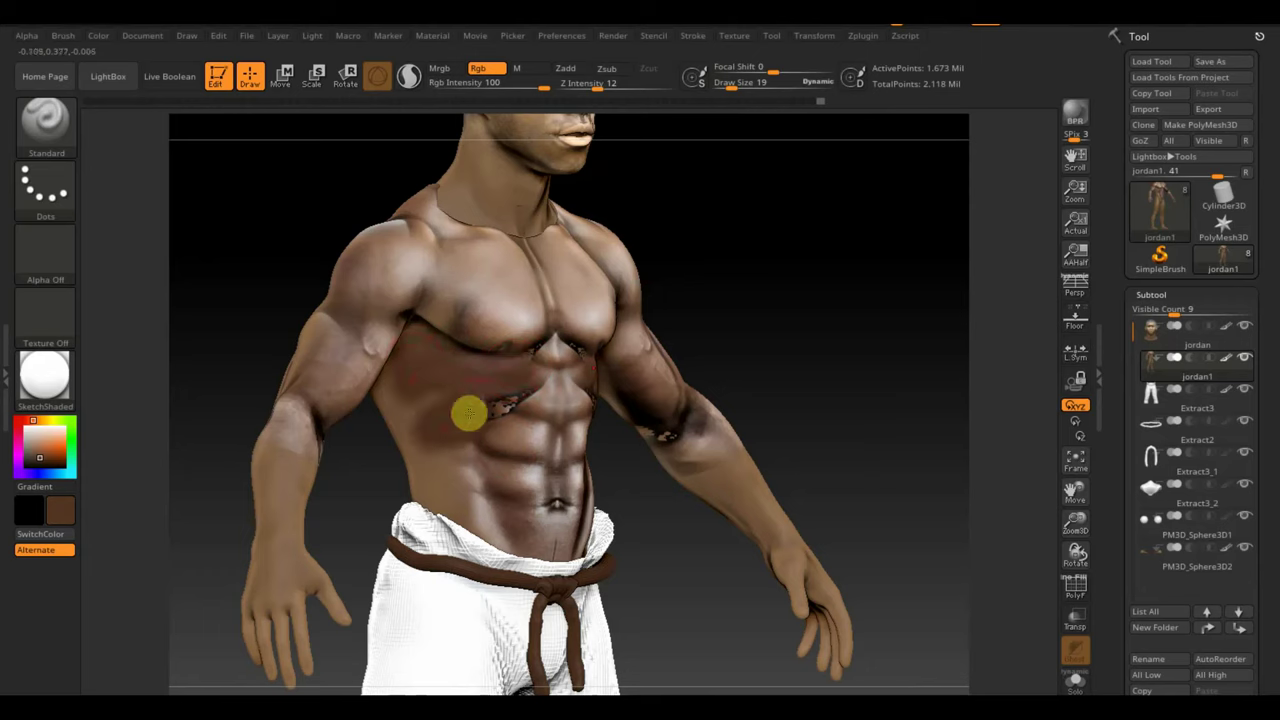
pyautogui.moveTo(800, 394); pyautogui.dragTo(840, 332)
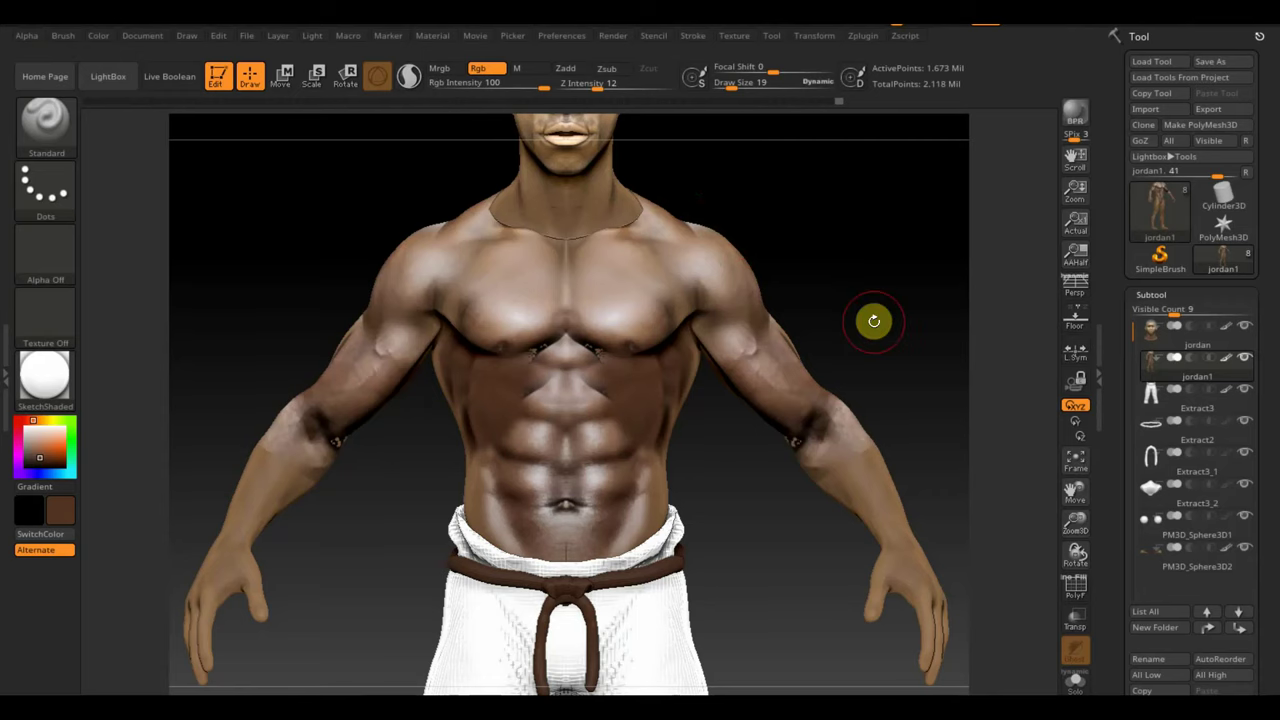
pyautogui.scroll(-3, 873, 321)
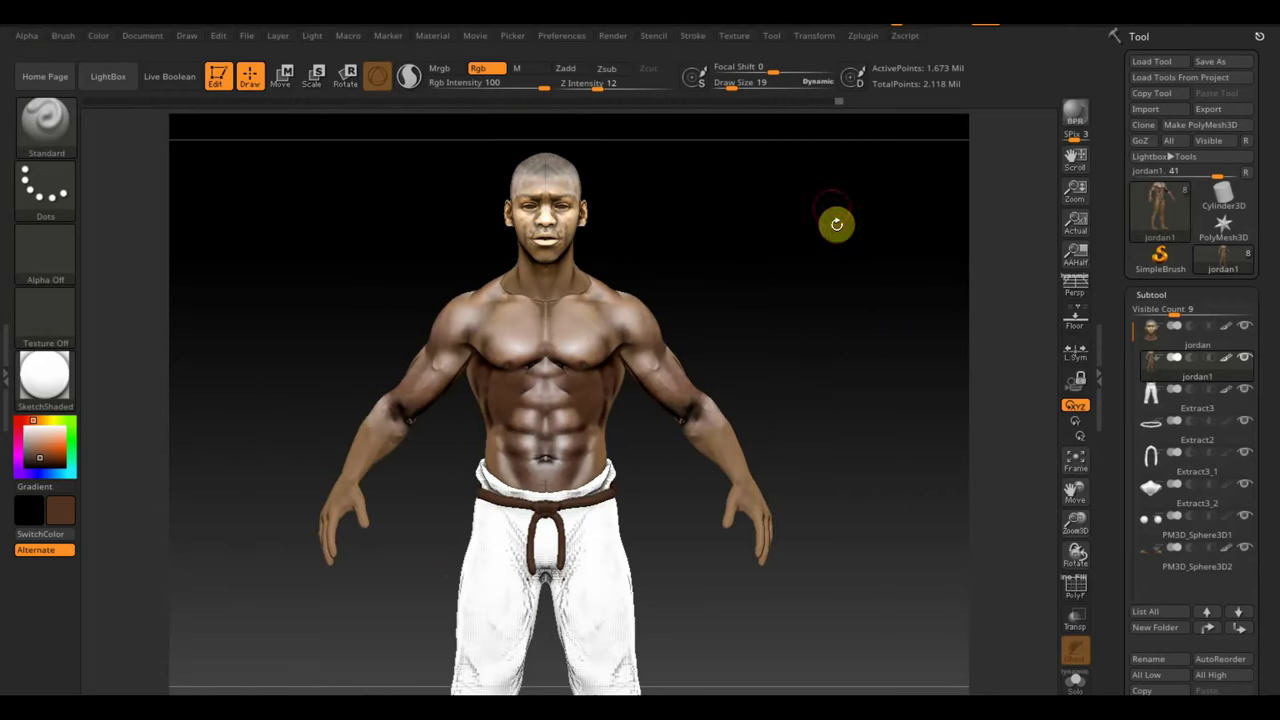
# - Import the photo 71c651832941ee6857c6504f19965e77 as a texture and select it in the Texture palette
pyautogui.click(734, 35)
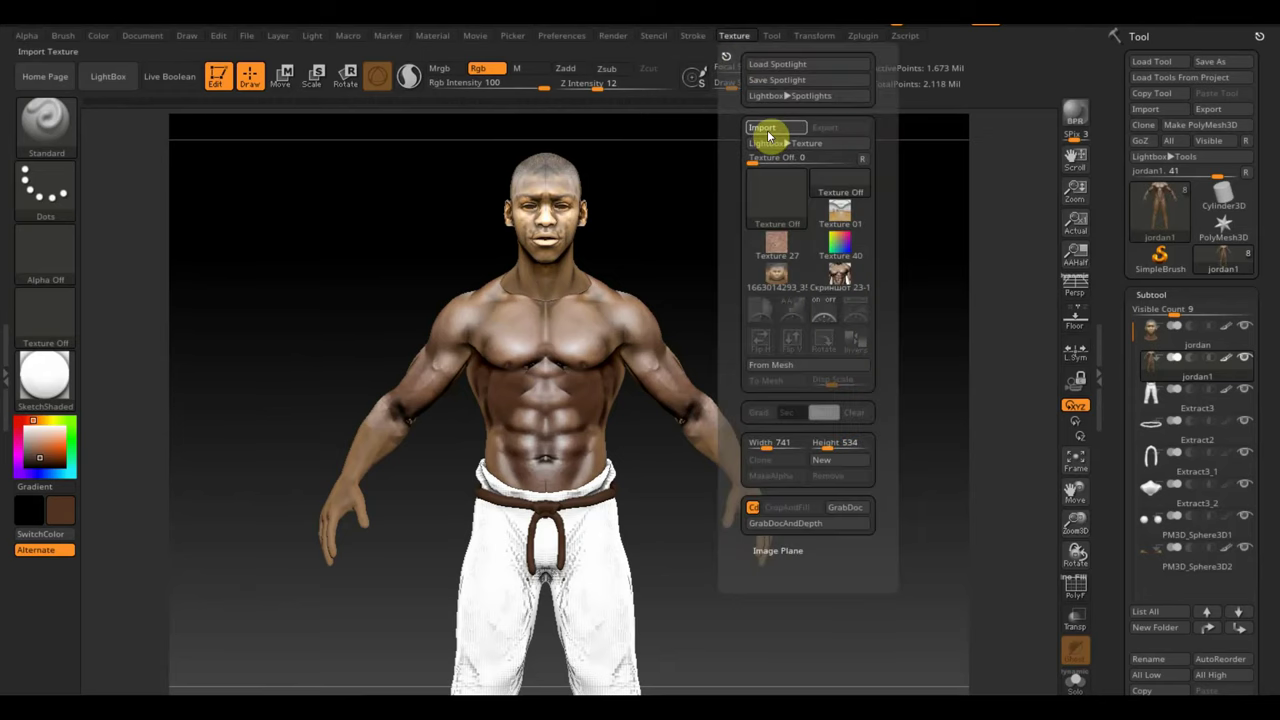
pyautogui.click(767, 130)
pyautogui.click(575, 240)
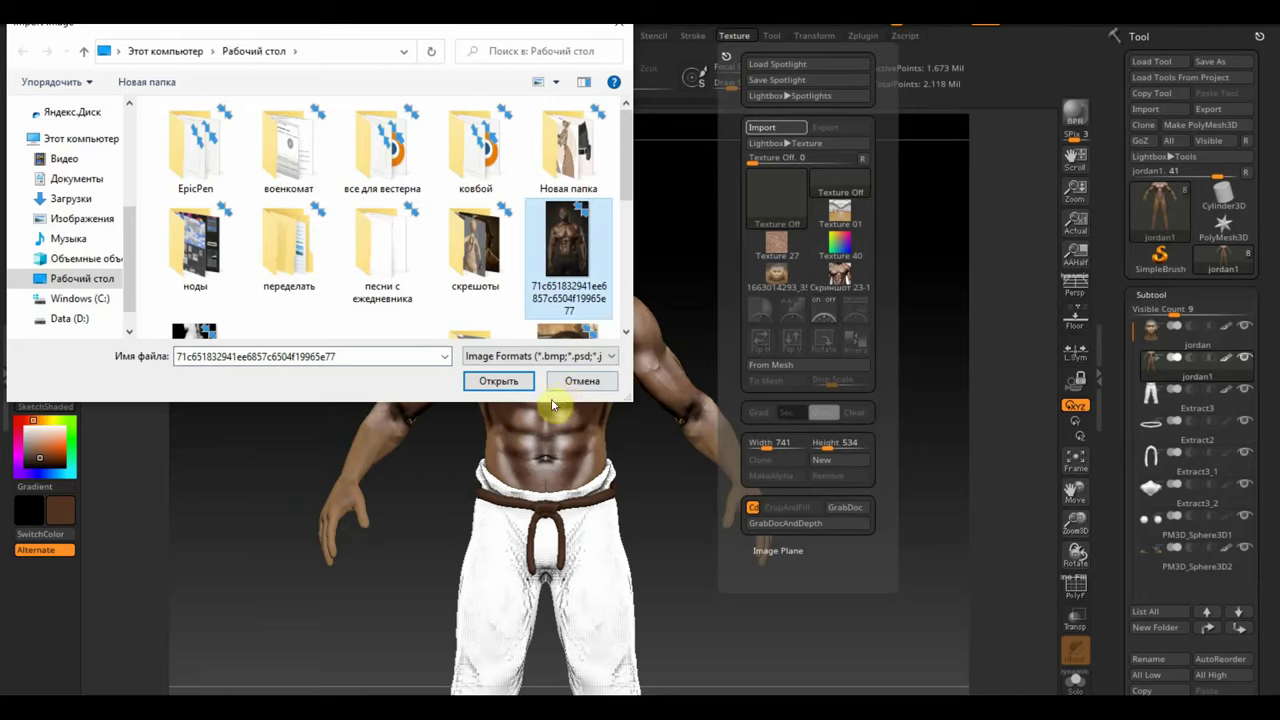
pyautogui.click(528, 380)
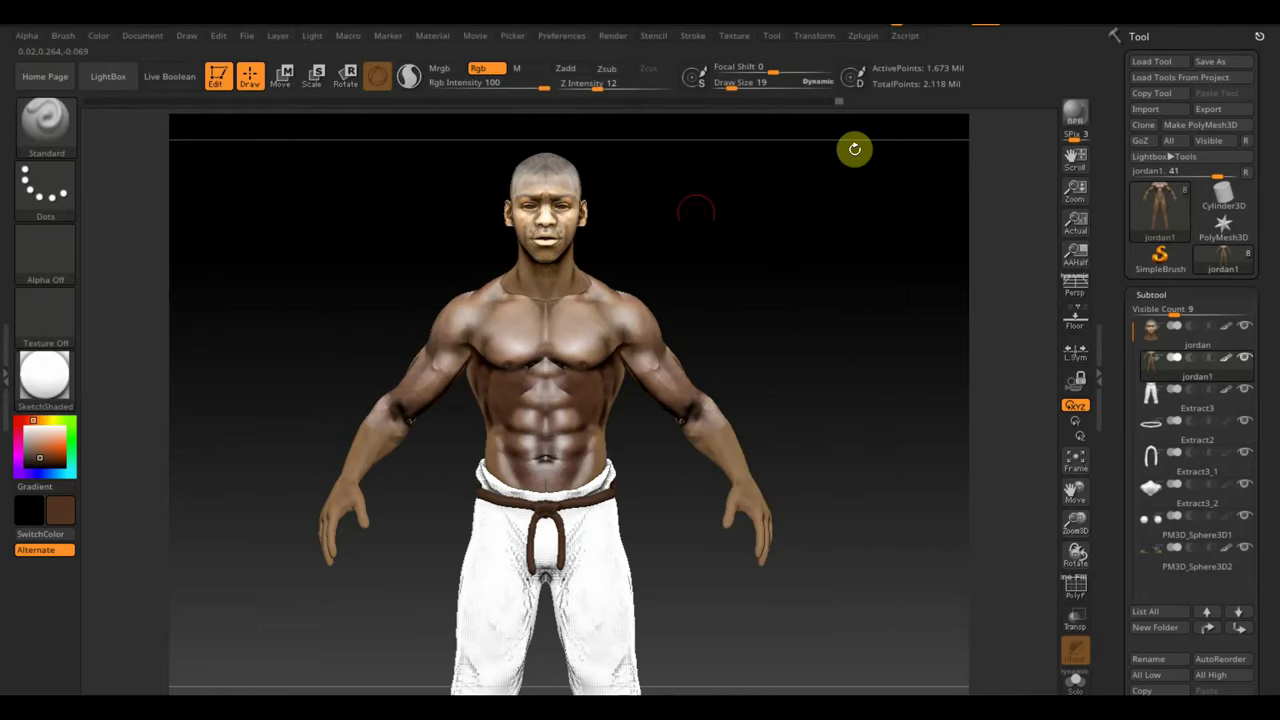
pyautogui.click(734, 82)
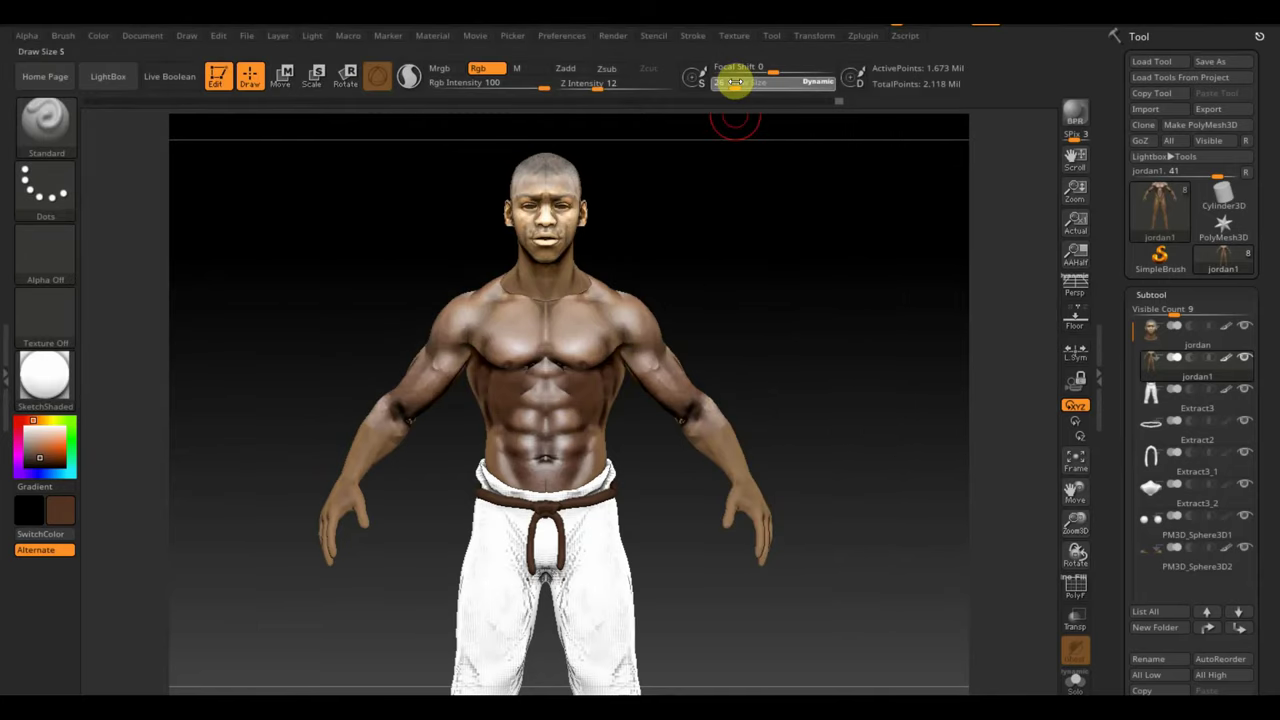
pyautogui.click(736, 36)
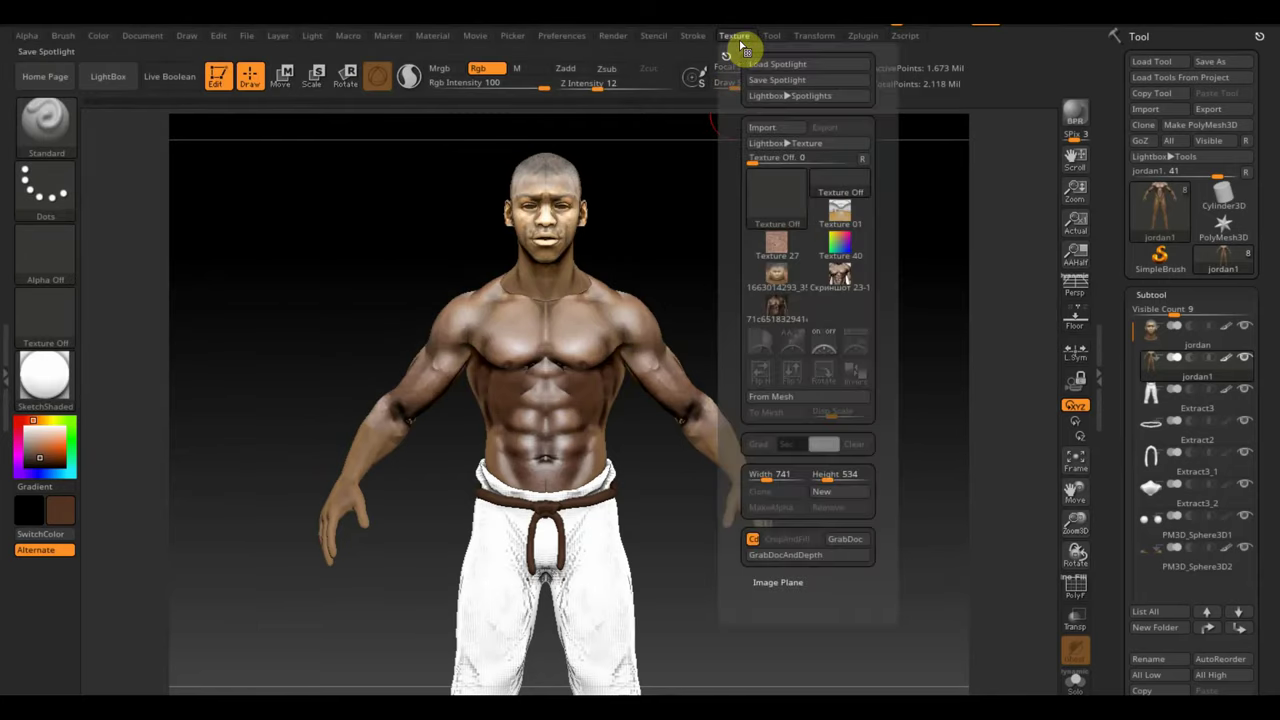
pyautogui.click(782, 318)
# - Add the full-body reference photo to Spotlight, then enlarge and centre it behind the figure to match the torso
pyautogui.click(851, 334)
pyautogui.moveTo(608, 420); pyautogui.dragTo(852, 423)
pyautogui.moveTo(877, 294); pyautogui.dragTo(914, 314)
pyautogui.moveTo(826, 363)
pyautogui.mouseDown()
pyautogui.moveTo(900, 400)
pyautogui.moveTo(923, 394)
pyautogui.mouseUp()
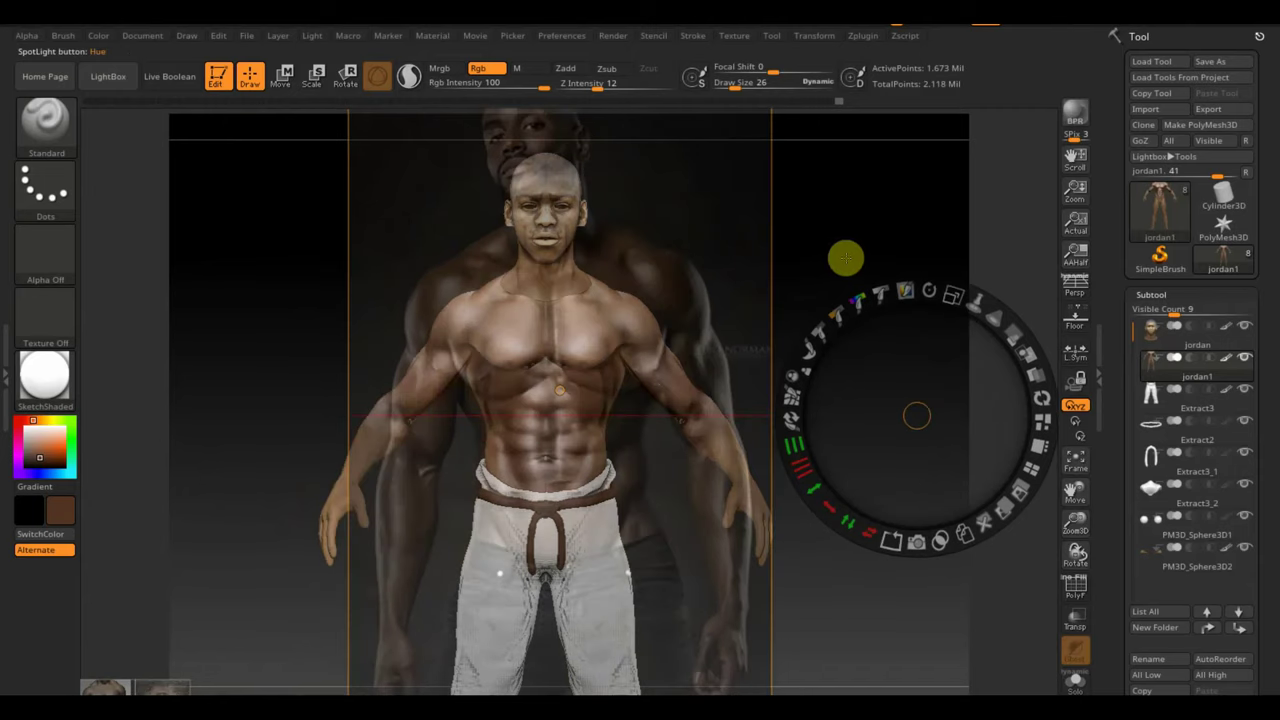
pyautogui.press('z')
pyautogui.keyDown('alt'); pyautogui.moveTo(837, 334); pyautogui.dragTo(865, 357); pyautogui.keyUp('alt')
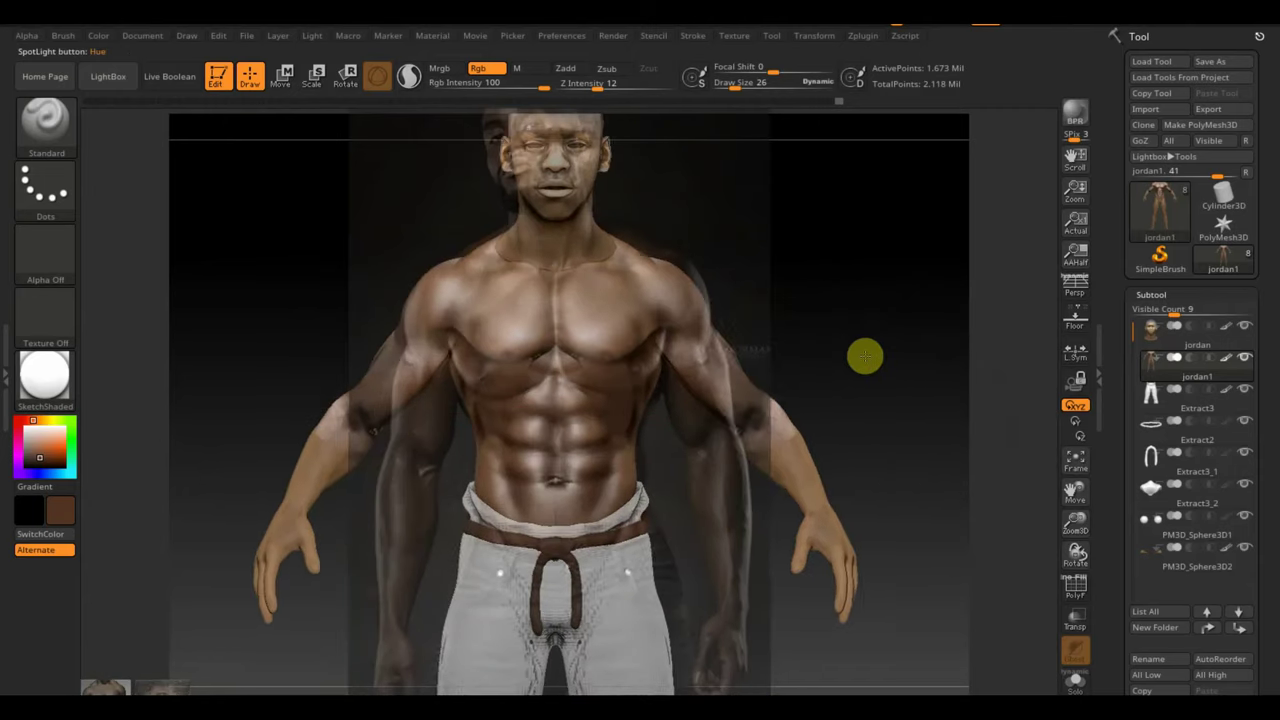
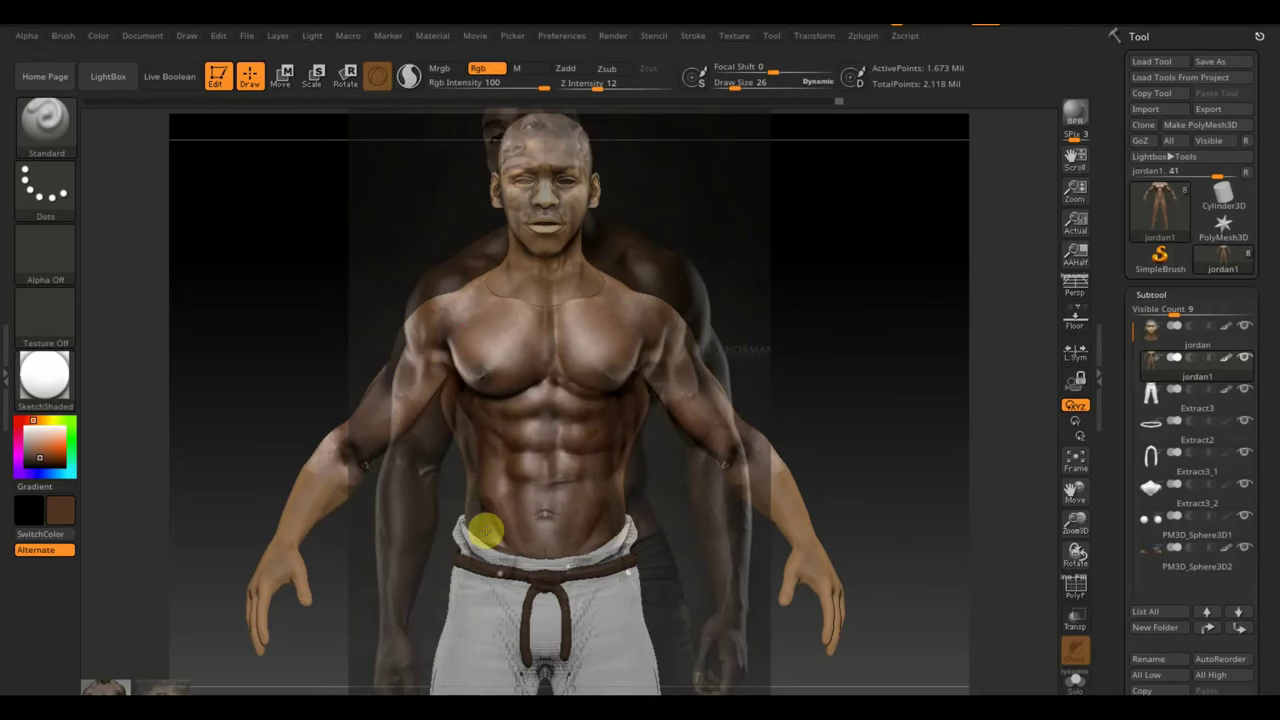
# - Hide the semi-transparent reference overlay with Shift+Z and tilt the jordan1 model slightly
pyautogui.press('shift')
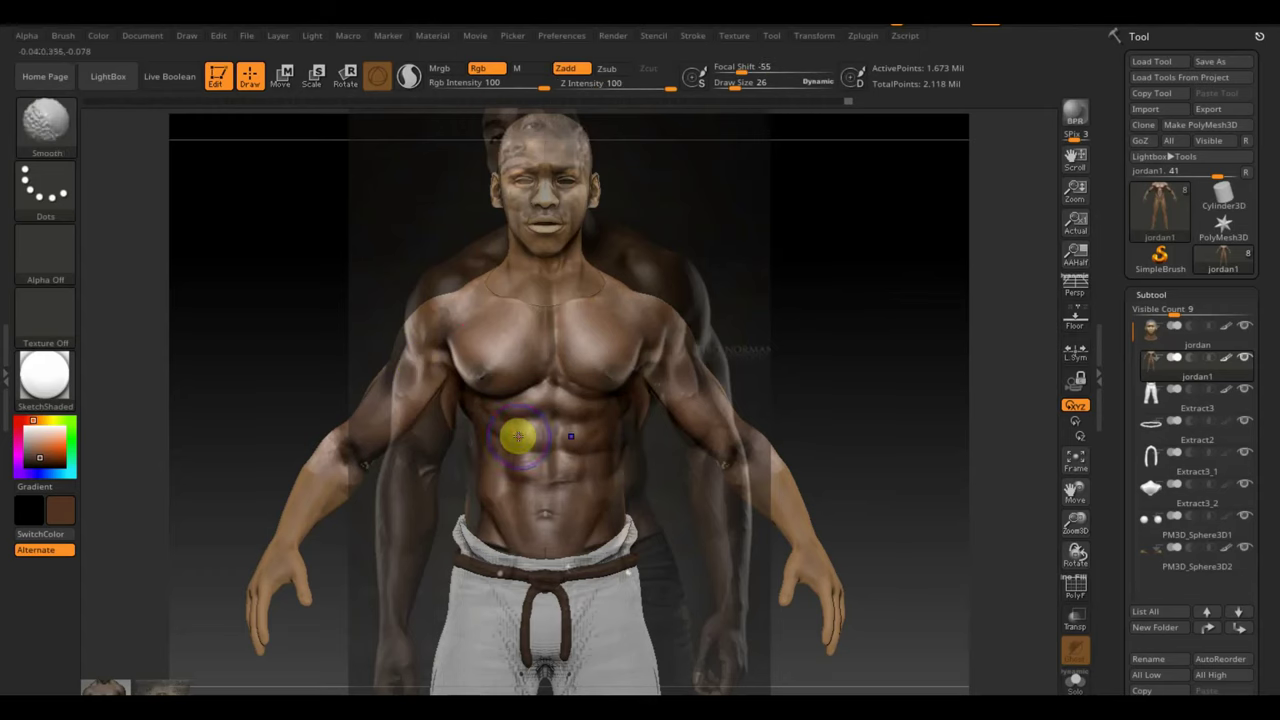
pyautogui.hotkey('shift', 'z')
pyautogui.moveTo(811, 371); pyautogui.dragTo(622, 446)
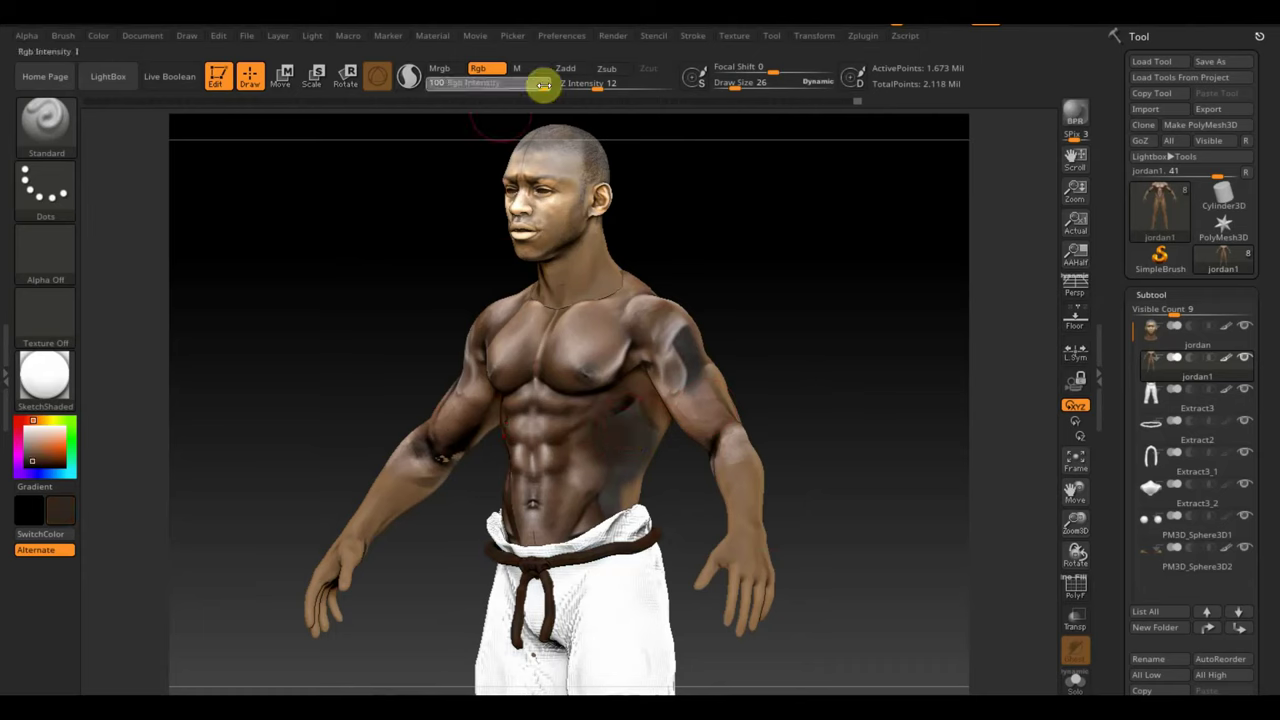
# - Set Rgb Intensity to 12, paint a faint touch-up on the lower abdomen, and pick lighter brown
pyautogui.write('12')
pyautogui.press('Return')
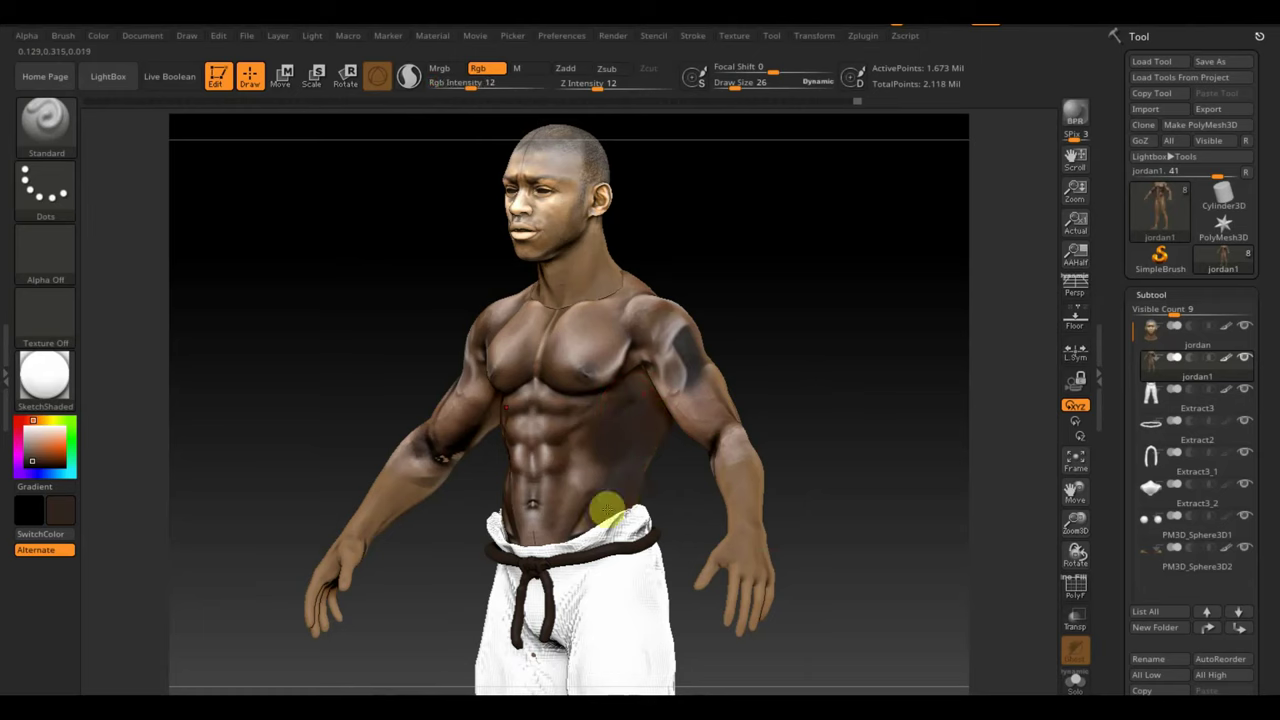
pyautogui.moveTo(600, 513); pyautogui.dragTo(632, 493)
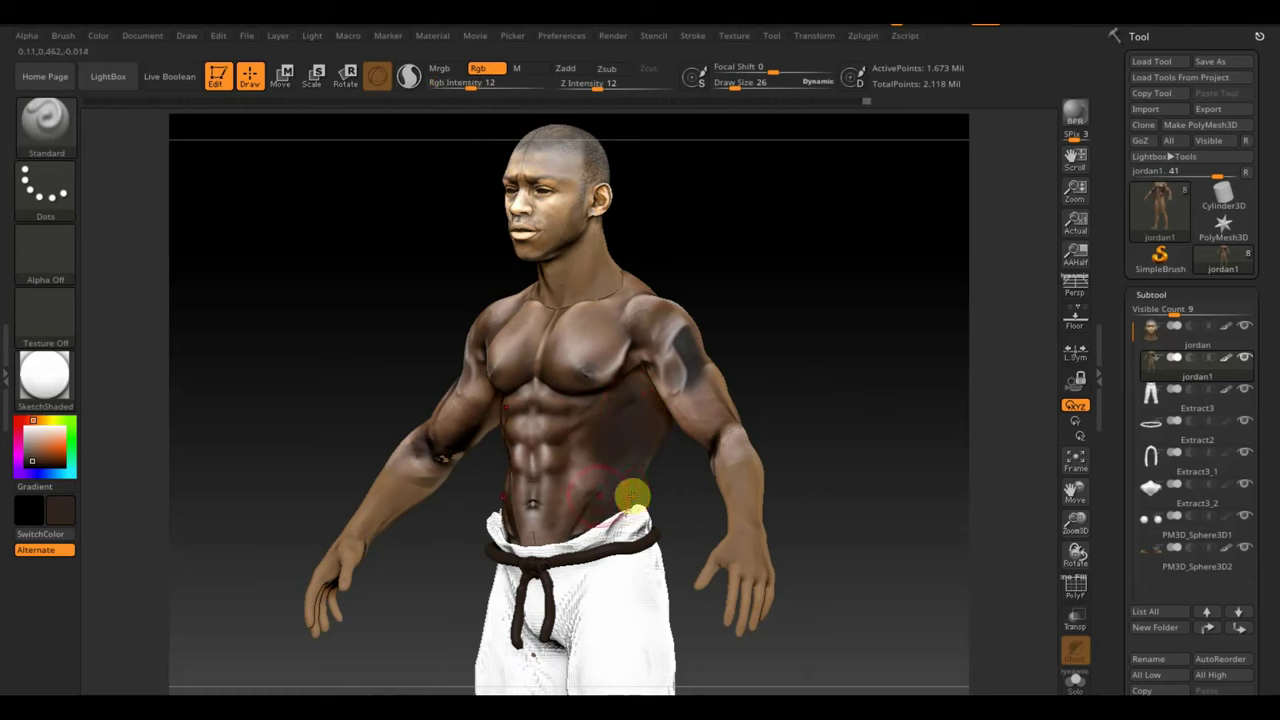
pyautogui.press('c')
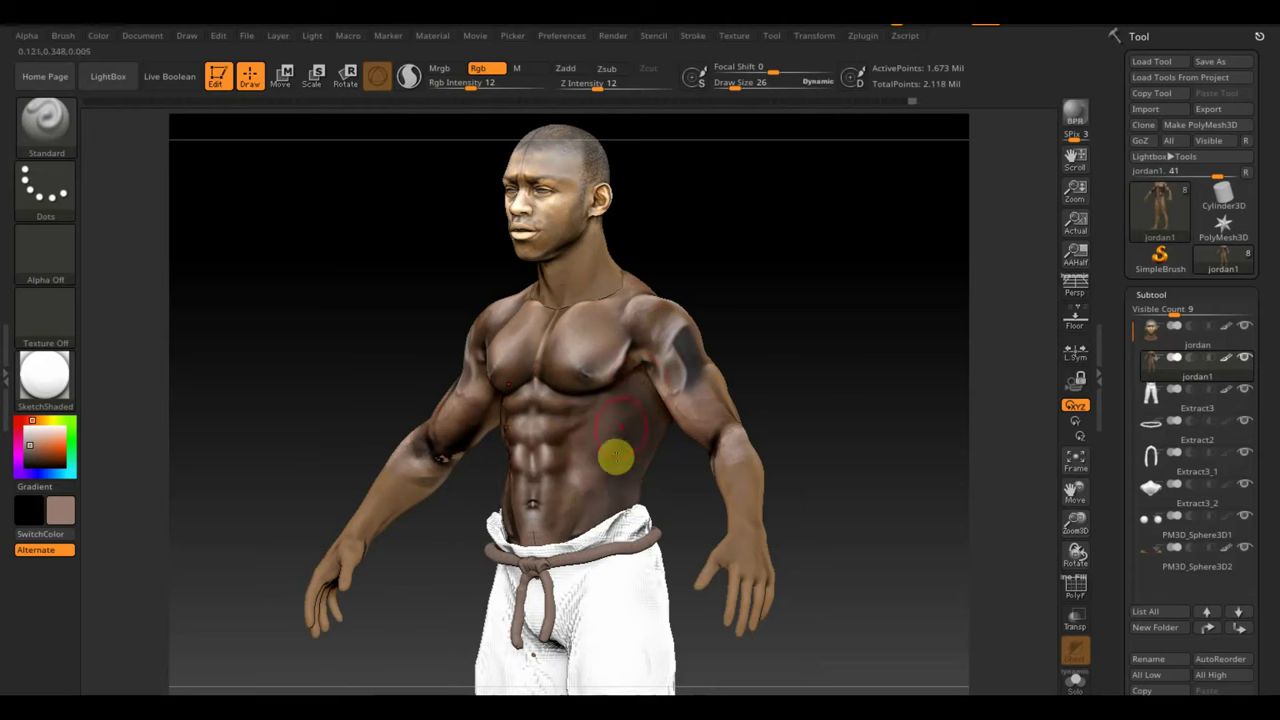
pyautogui.moveTo(811, 420); pyautogui.dragTo(859, 417)
# - Step through the undo history and settle on the lighter brown paint state
pyautogui.hotkey('ctrl', 'z')
pyautogui.hotkey('ctrl', 'shift', 'z')
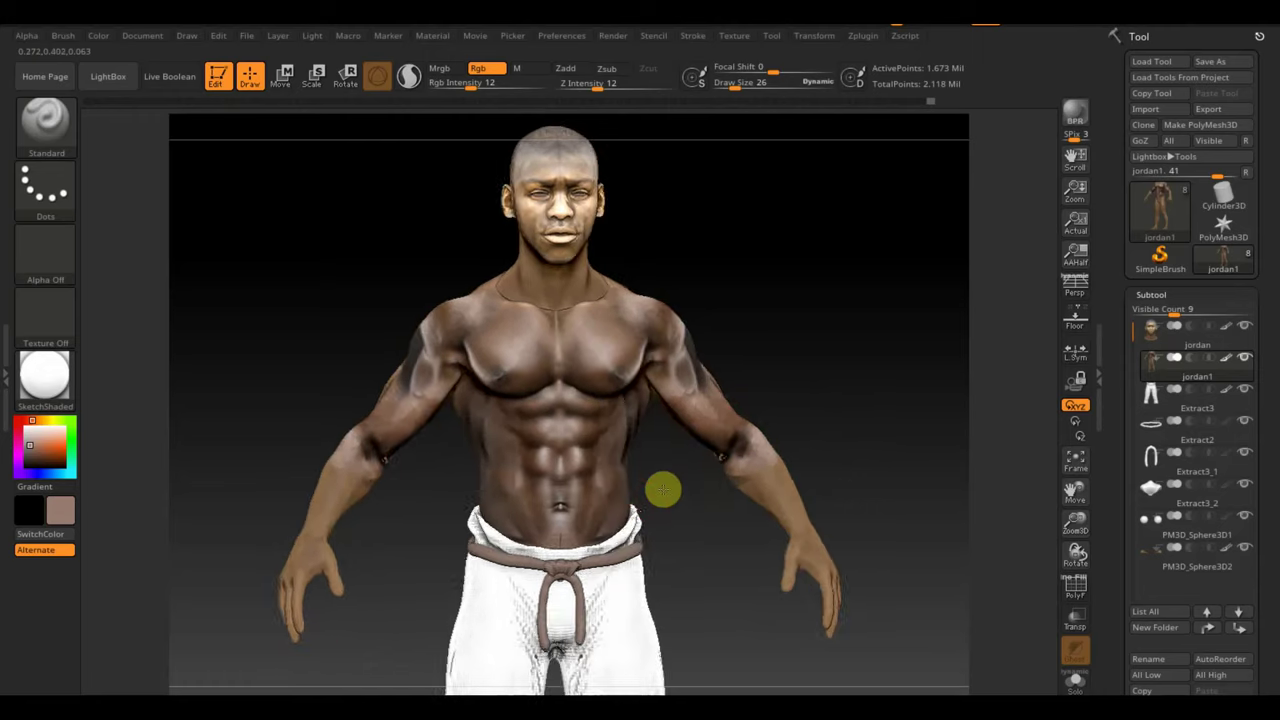
pyautogui.hotkey('ctrl', 'shift', 'z')
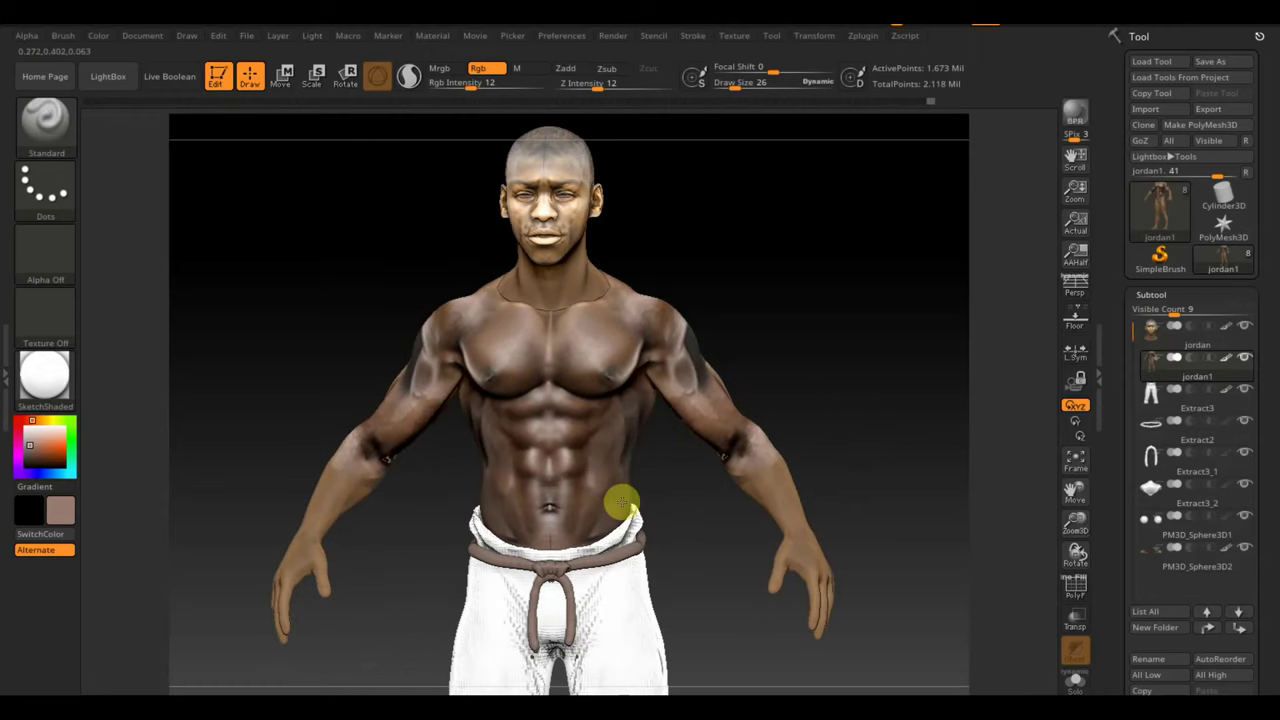
pyautogui.hotkey('ctrl', 'shift', 'z')
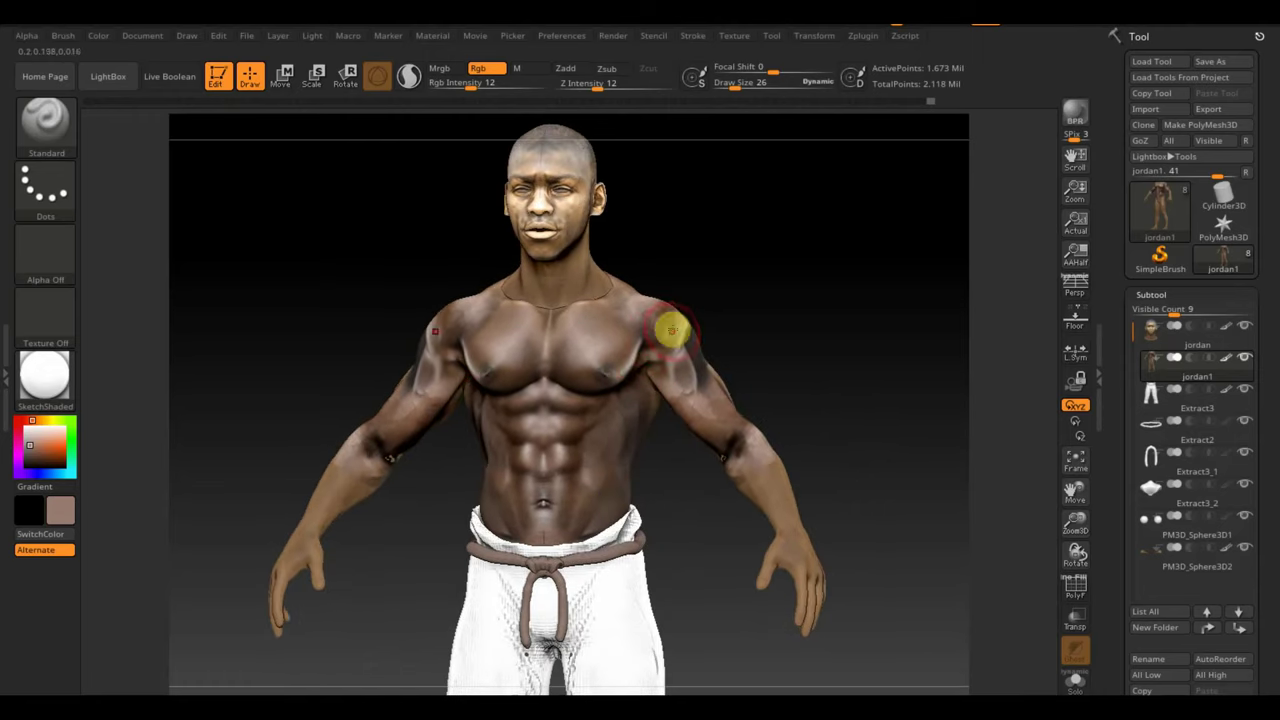
pyautogui.hotkey('ctrl', 'shift', 'z')
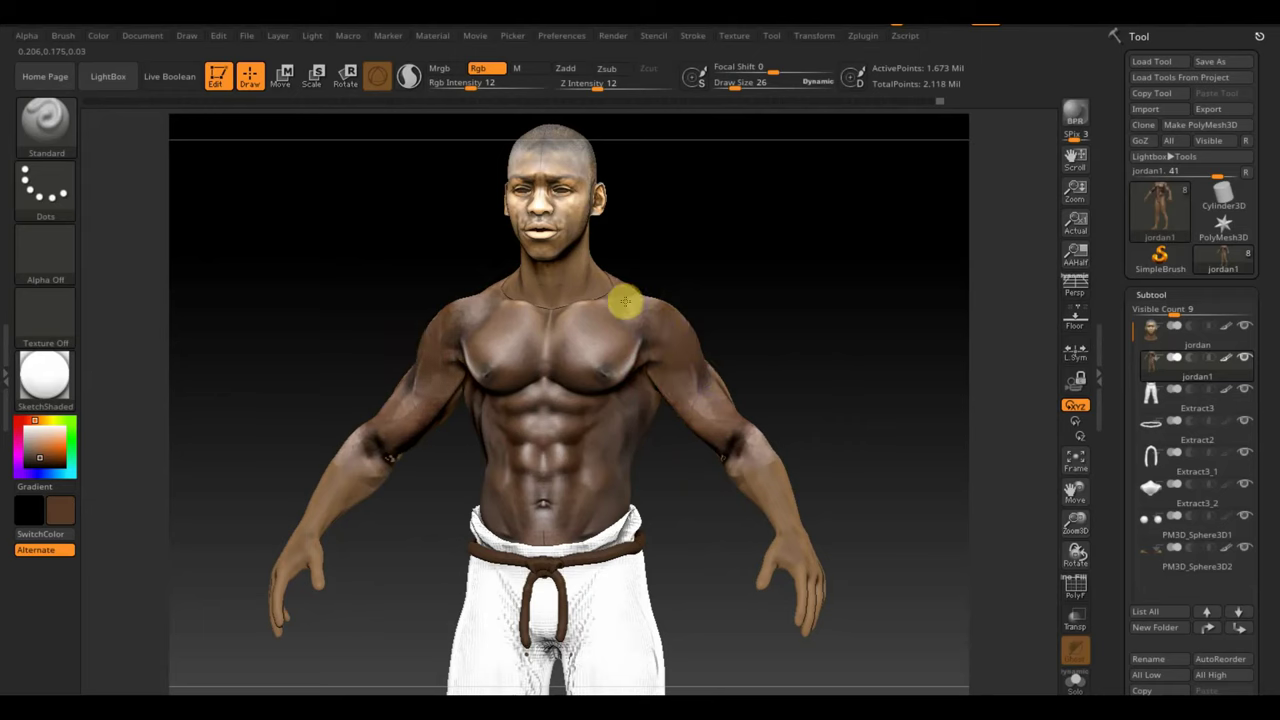
pyautogui.hotkey('ctrl', 'z')
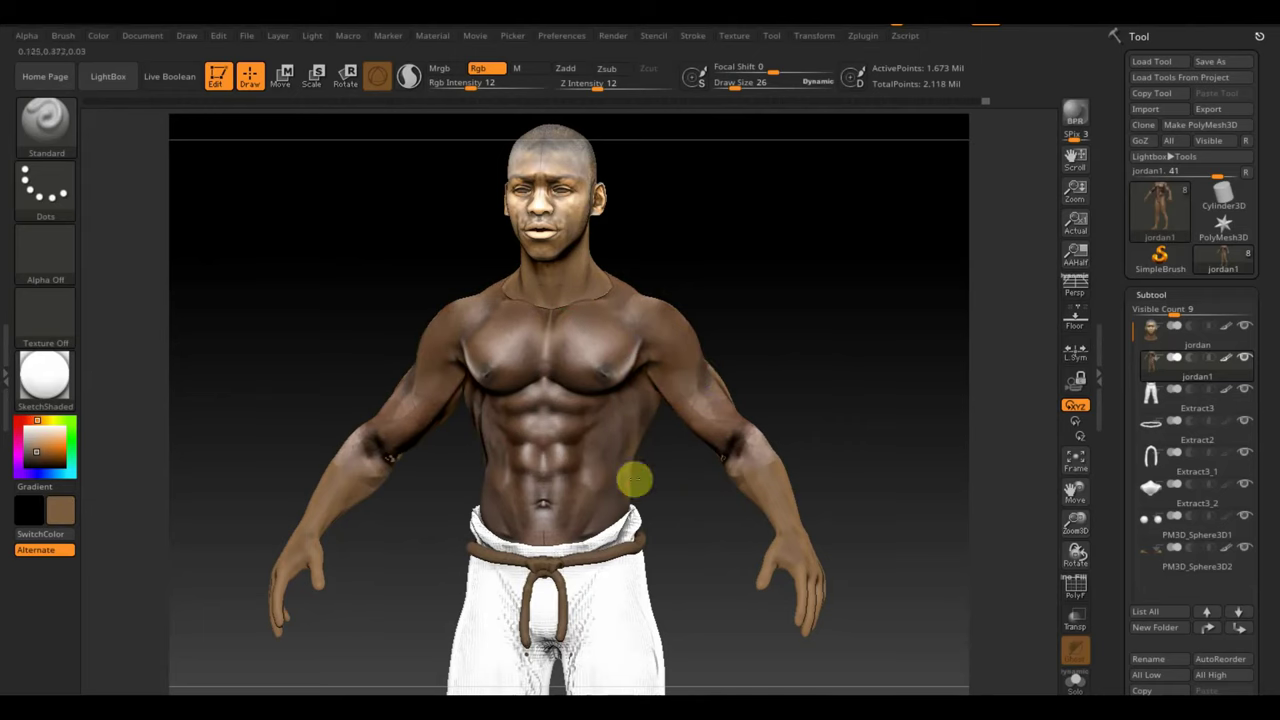
# - Inspect the paint from back and three-quarter views, alternating between the jordan head and jordan1 subtools
pyautogui.moveTo(686, 289)
pyautogui.mouseDown()
pyautogui.moveTo(503, 317)
pyautogui.moveTo(378, 283)
pyautogui.moveTo(594, 520)
pyautogui.moveTo(663, 294)
pyautogui.mouseUp()
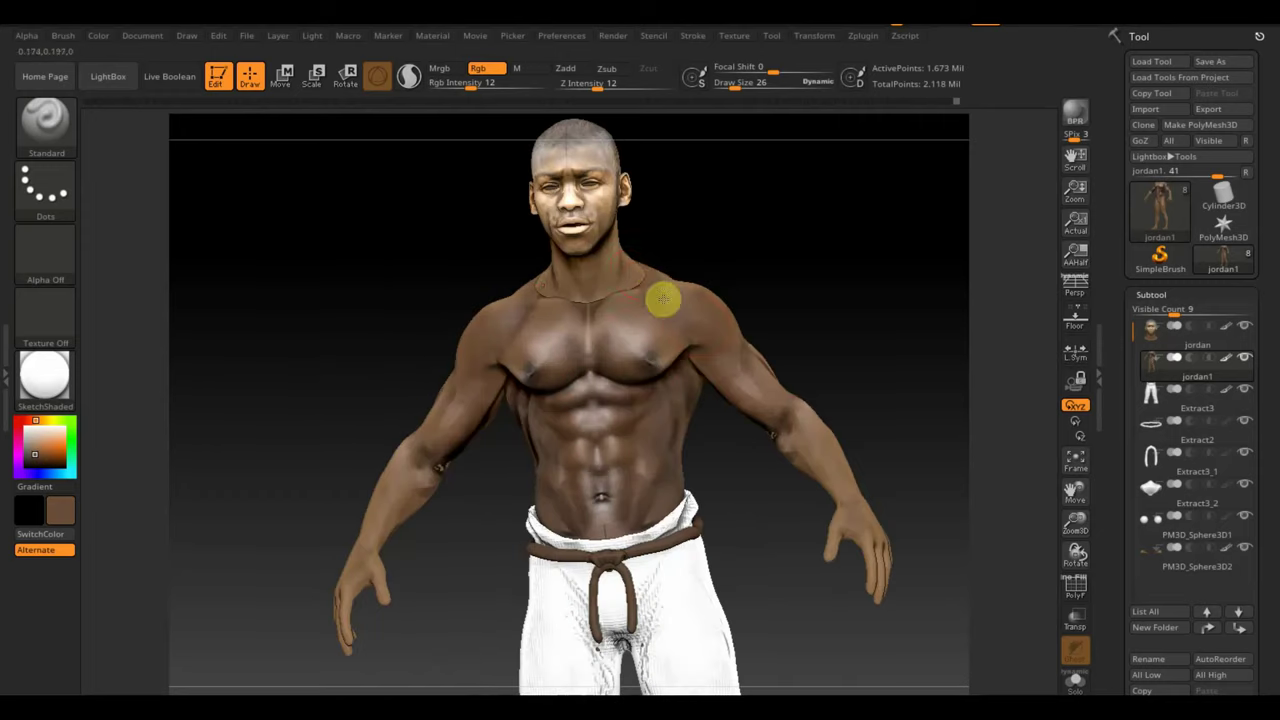
pyautogui.moveTo(580, 443); pyautogui.dragTo(491, 334)
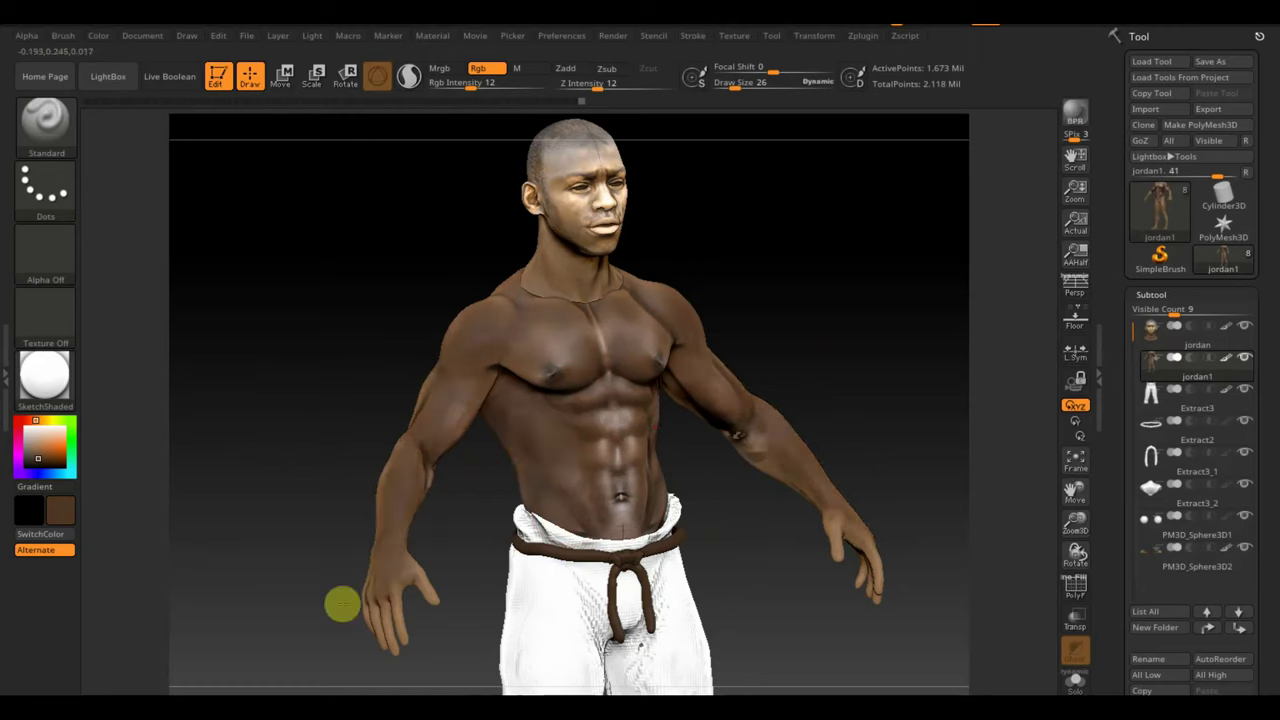
pyautogui.keyDown('alt'); pyautogui.click(557, 275); pyautogui.keyUp('alt')
pyautogui.moveTo(563, 214)
pyautogui.mouseDown()
pyautogui.moveTo(711, 406)
pyautogui.moveTo(749, 434)
pyautogui.moveTo(485, 385)
pyautogui.mouseUp()
pyautogui.keyDown('alt'); pyautogui.click(436, 422); pyautogui.keyUp('alt')
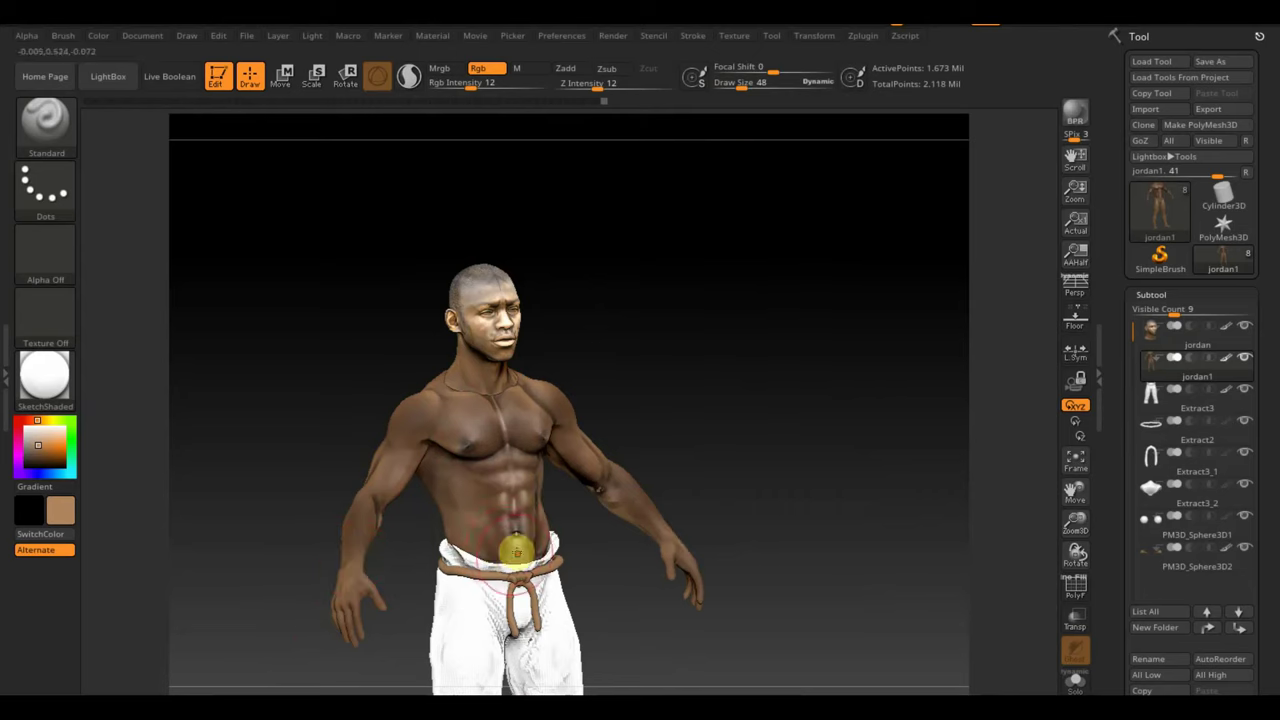
pyautogui.moveTo(620, 440); pyautogui.dragTo(749, 449)
pyautogui.moveTo(571, 409)
pyautogui.mouseDown()
pyautogui.moveTo(682, 471)
pyautogui.moveTo(774, 311)
pyautogui.moveTo(606, 409)
pyautogui.mouseUp()
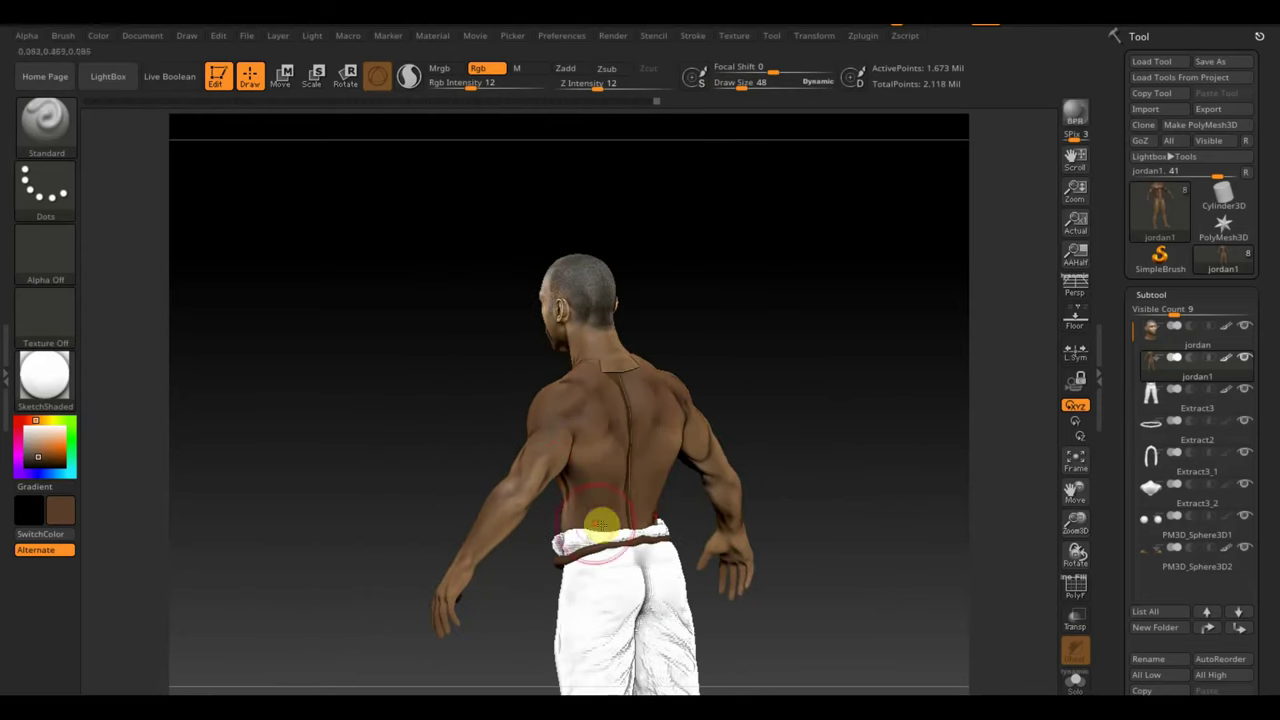
pyautogui.keyDown('alt'); pyautogui.click(591, 360); pyautogui.keyUp('alt')
pyautogui.moveTo(700, 360)
pyautogui.mouseDown()
pyautogui.moveTo(777, 349)
pyautogui.moveTo(781, 398)
pyautogui.moveTo(608, 186)
pyautogui.mouseUp()
pyautogui.keyDown('alt'); pyautogui.click(456, 418); pyautogui.keyUp('alt')
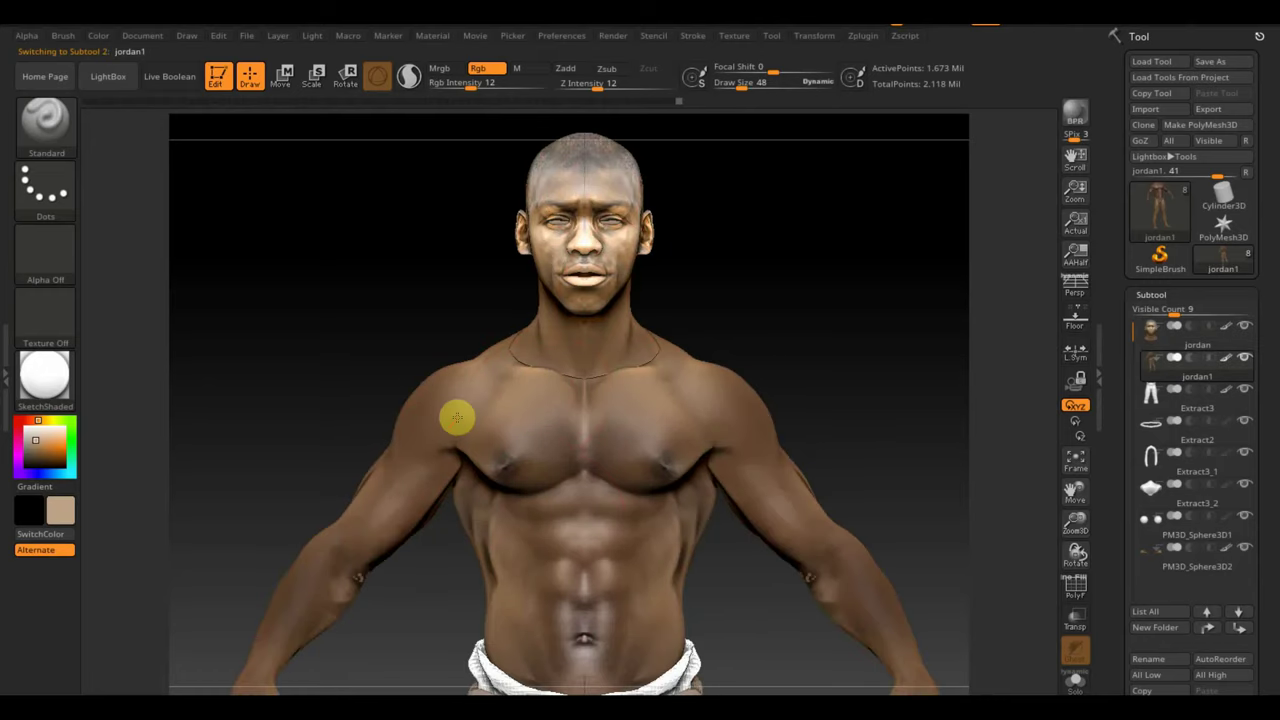
# - Set brush size 15, select the jordan head subtool, and inspect the face up close
pyautogui.moveTo(740, 87); pyautogui.dragTo(731, 87)
pyautogui.keyDown('alt'); pyautogui.click(557, 186); pyautogui.keyUp('alt')
pyautogui.moveTo(572, 258)
pyautogui.mouseDown()
pyautogui.moveTo(791, 371)
pyautogui.moveTo(523, 323)
pyautogui.mouseUp()
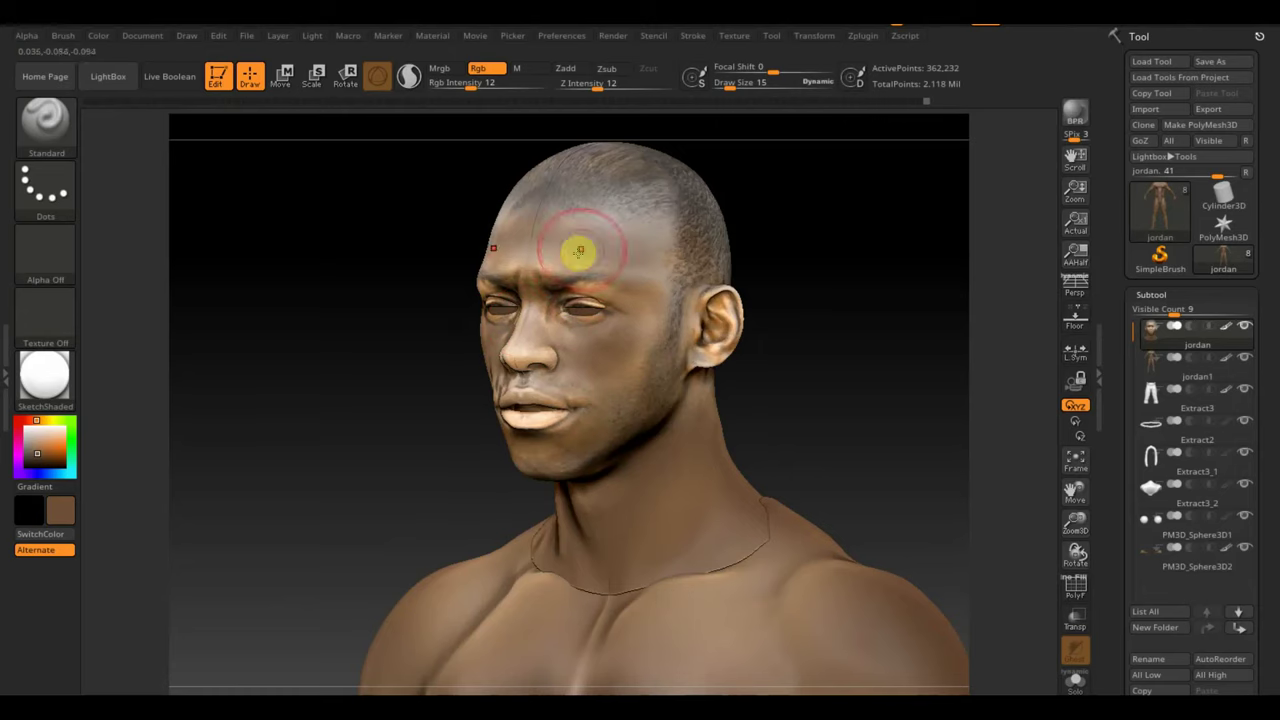
pyautogui.moveTo(306, 277); pyautogui.dragTo(400, 329)
pyautogui.moveTo(731, 84)
pyautogui.mouseDown()
pyautogui.moveTo(746, 523)
pyautogui.moveTo(363, 549)
pyautogui.mouseUp()
# - Select jordan1, set Draw Size 23, and tumble the full body between front and side views
pyautogui.keyDown('alt'); pyautogui.click(363, 549); pyautogui.keyUp('alt')
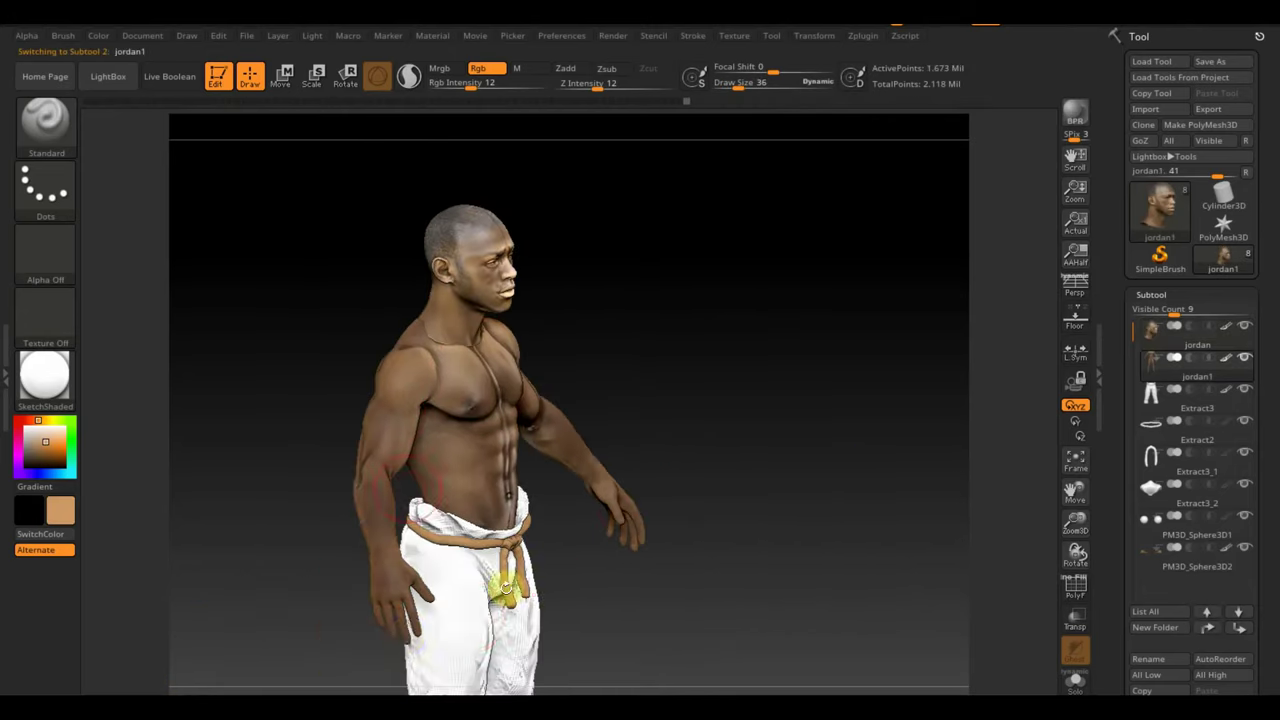
pyautogui.moveTo(394, 629); pyautogui.dragTo(569, 380)
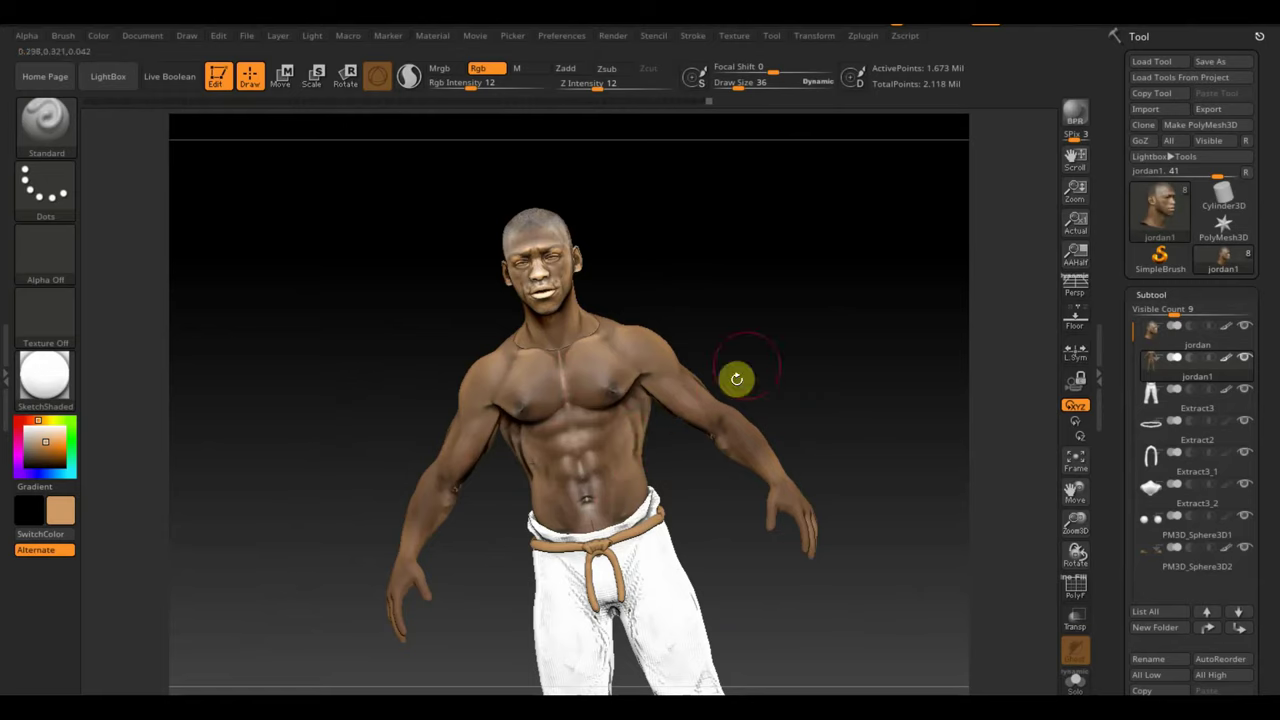
pyautogui.keyDown('shift'); pyautogui.moveTo(737, 378); pyautogui.dragTo(560, 280); pyautogui.keyUp('shift')
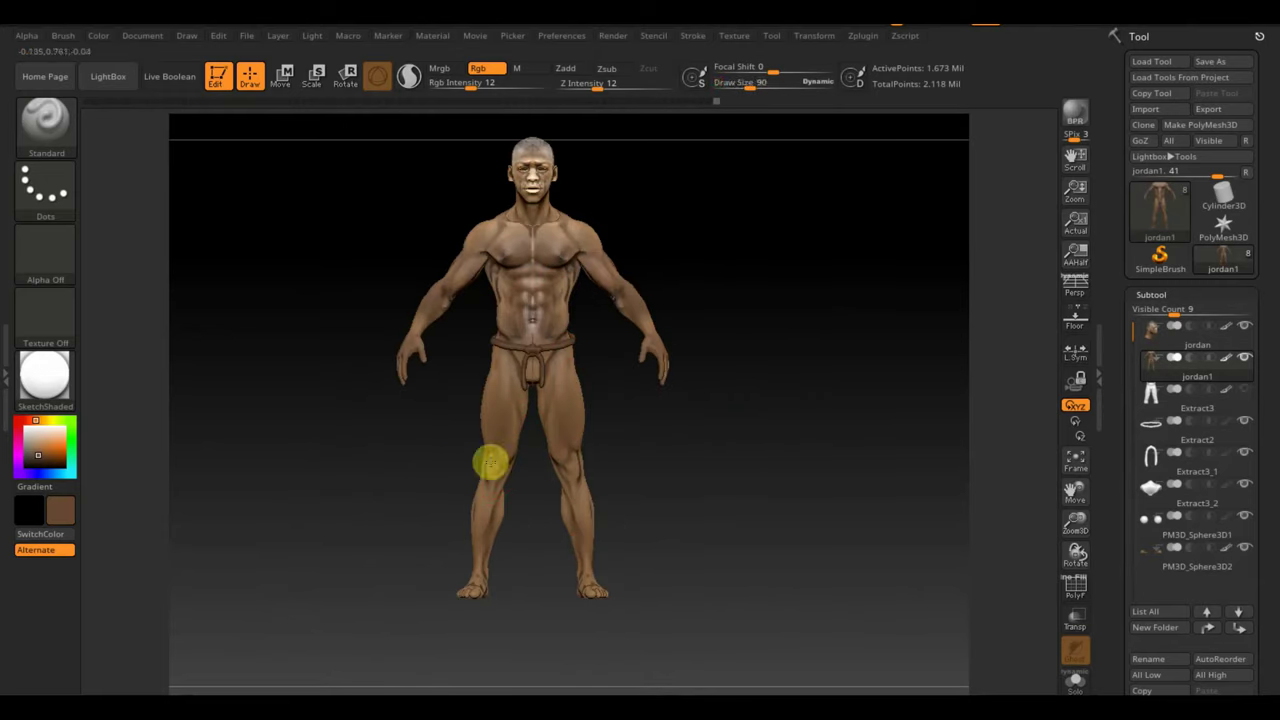
pyautogui.moveTo(766, 84); pyautogui.dragTo(735, 84)
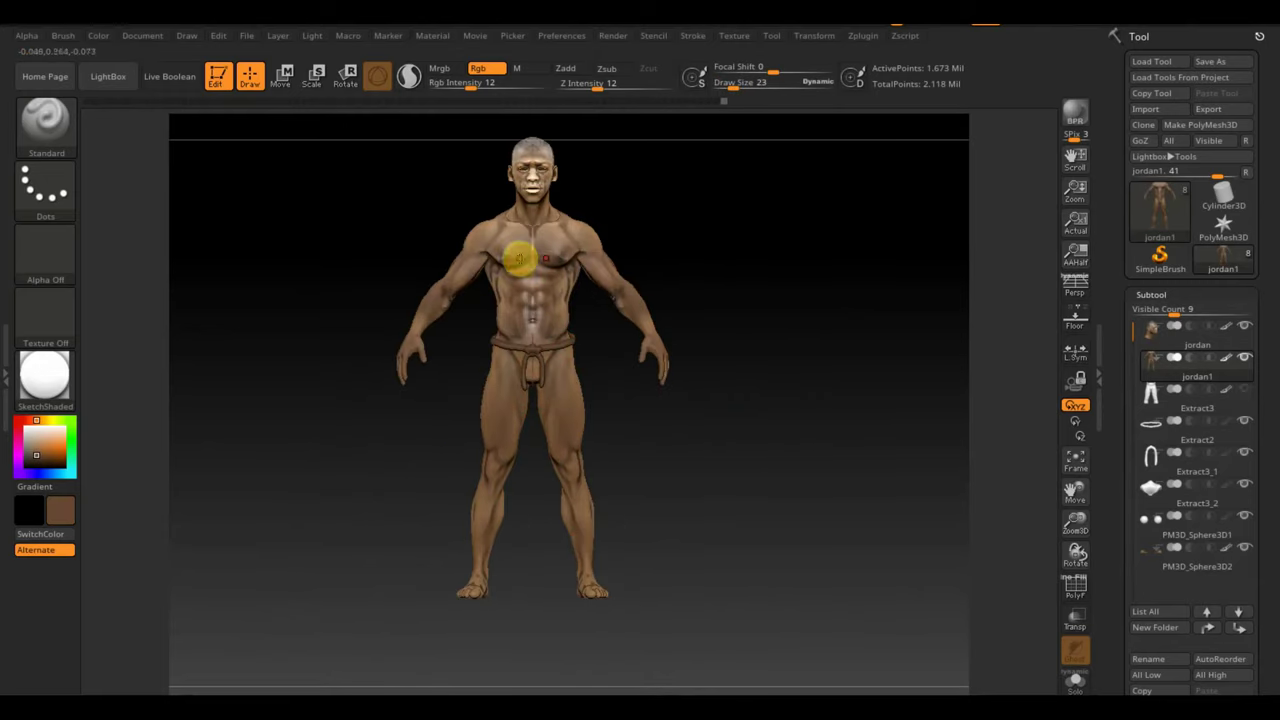
pyautogui.moveTo(500, 500)
pyautogui.keyDown('shift'); pyautogui.mouseDown()
pyautogui.moveTo(446, 592)
pyautogui.moveTo(368, 517)
pyautogui.mouseUp(); pyautogui.keyUp('shift')
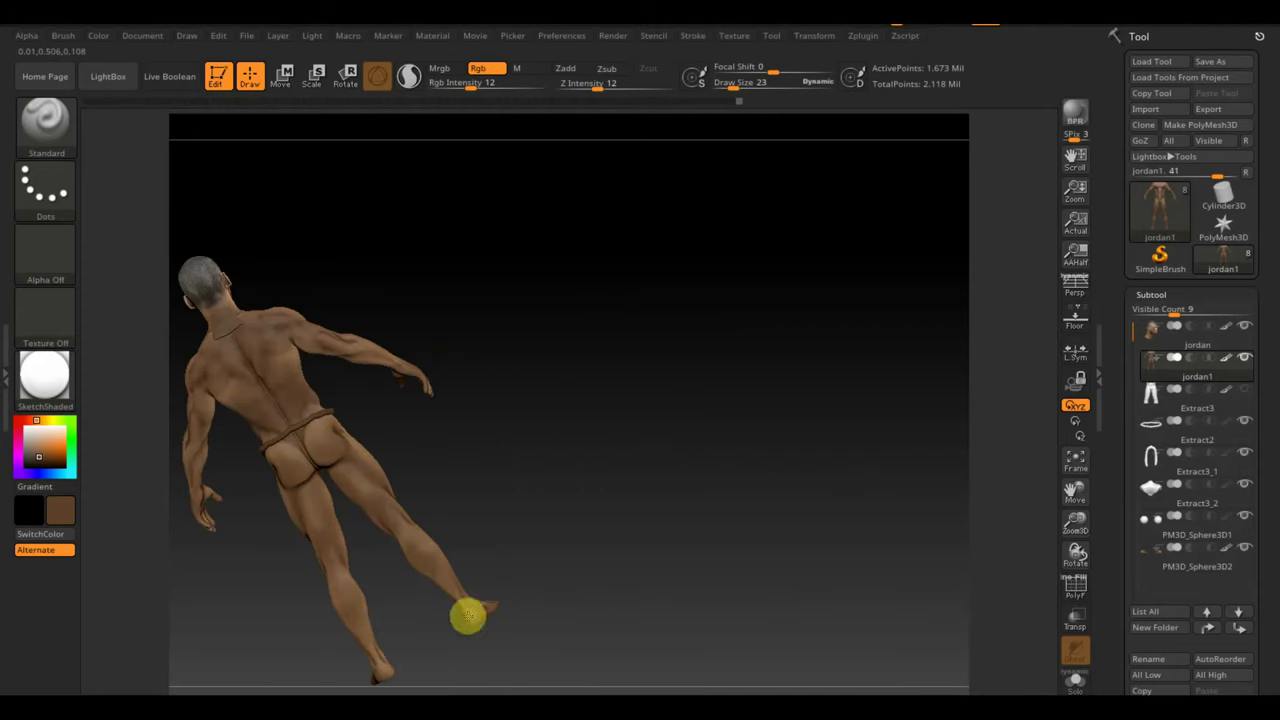
pyautogui.moveTo(368, 517)
pyautogui.mouseDown()
pyautogui.moveTo(683, 517)
pyautogui.moveTo(639, 562)
pyautogui.mouseUp()
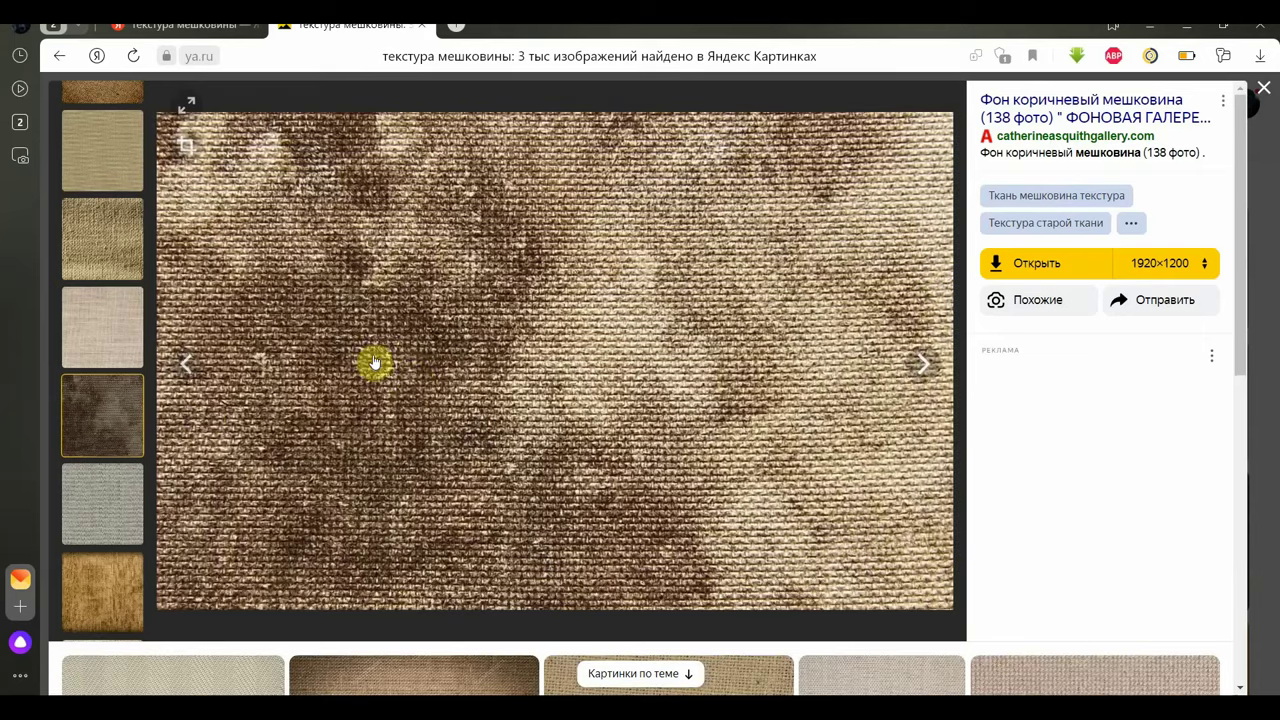
# - Capture the burlap image area as a browser screenshot and save it to the desktop
pyautogui.hotkey('ctrl', 'shift', '1')
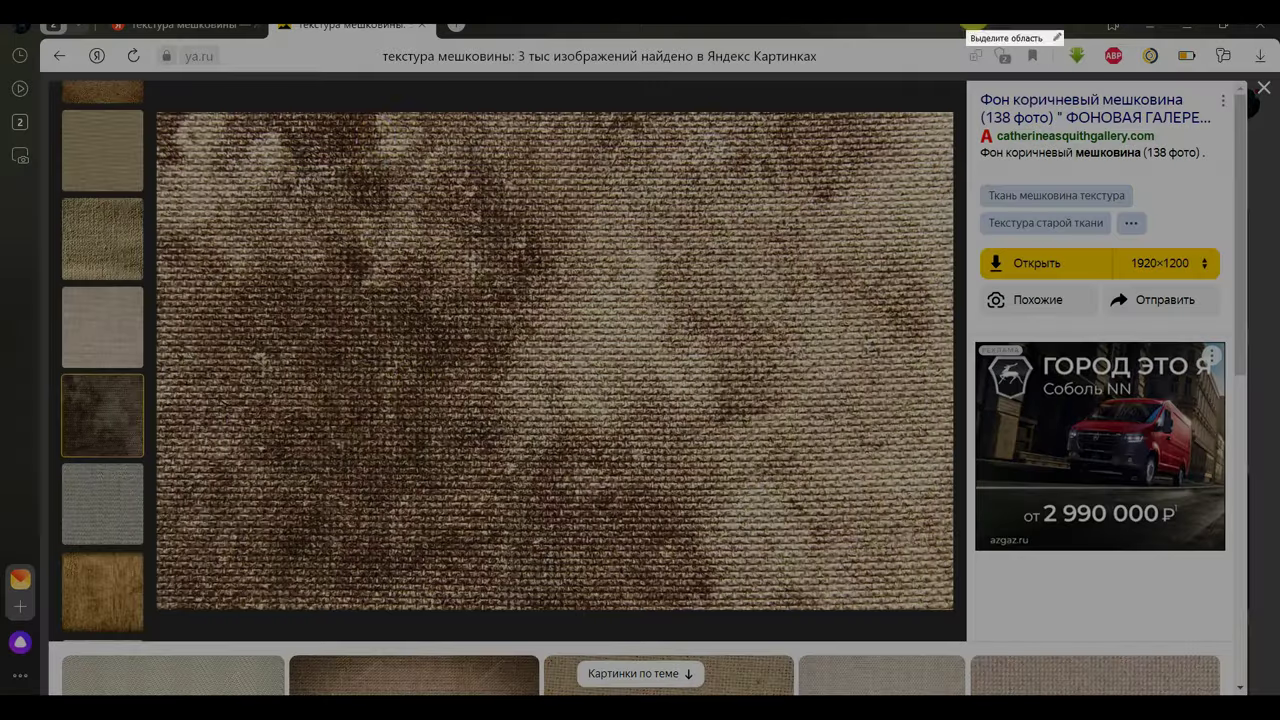
pyautogui.moveTo(160, 116)
pyautogui.mouseDown()
pyautogui.moveTo(233, 418)
pyautogui.moveTo(586, 586)
pyautogui.moveTo(935, 608)
pyautogui.mouseUp()
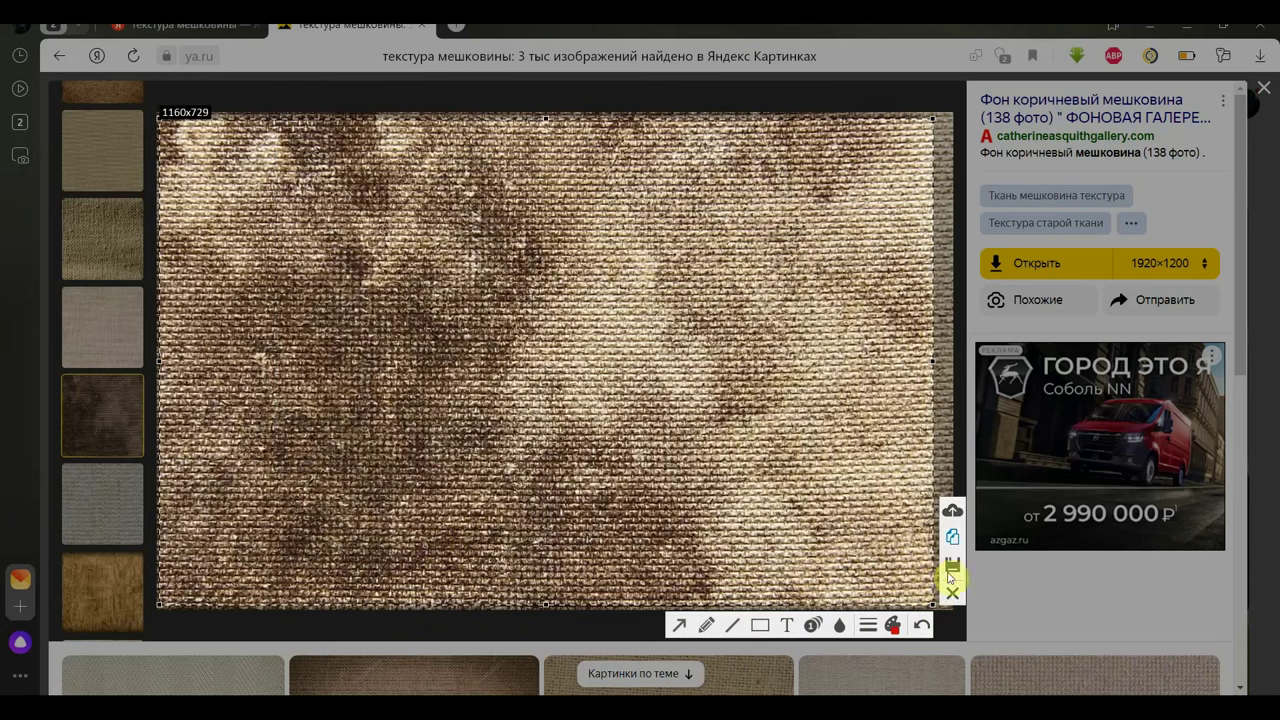
pyautogui.click(953, 565)
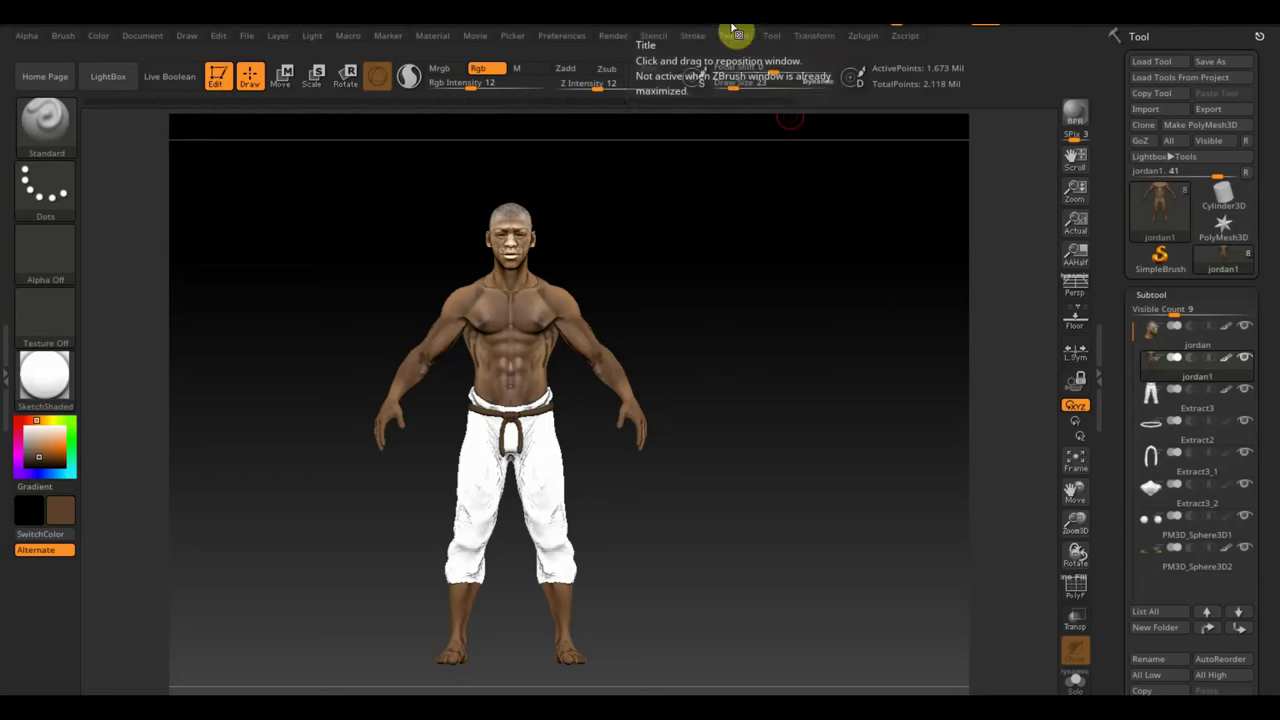
pyautogui.click(737, 37)
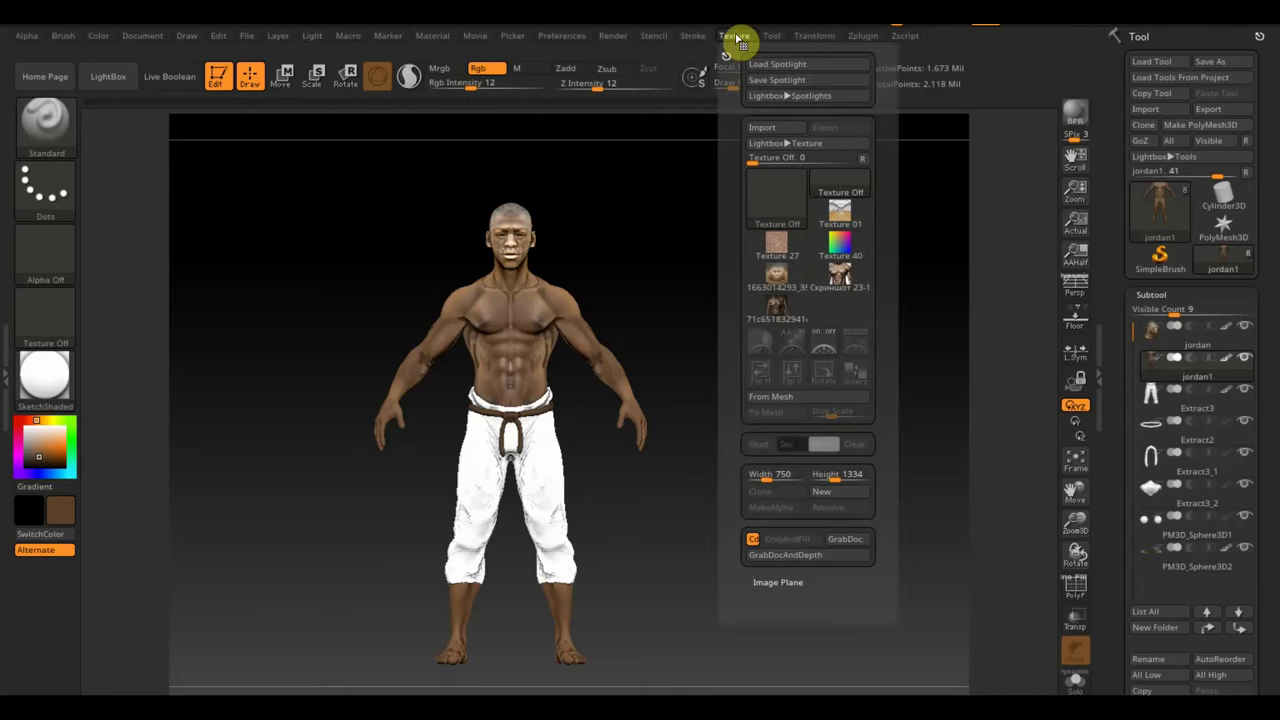
# - Import the saved burlap screenshot as a ZBrush texture
pyautogui.click(762, 127)
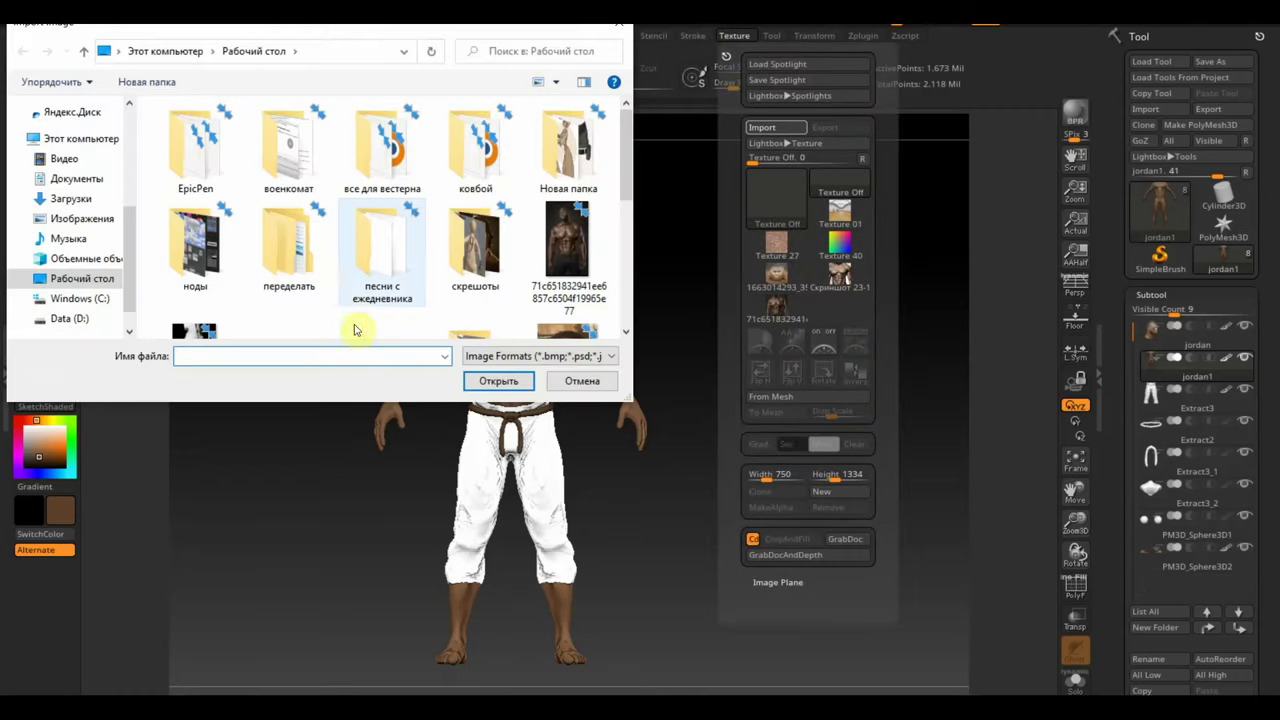
pyautogui.scroll(-5, 357, 300)
pyautogui.scroll(-2, 550, 280)
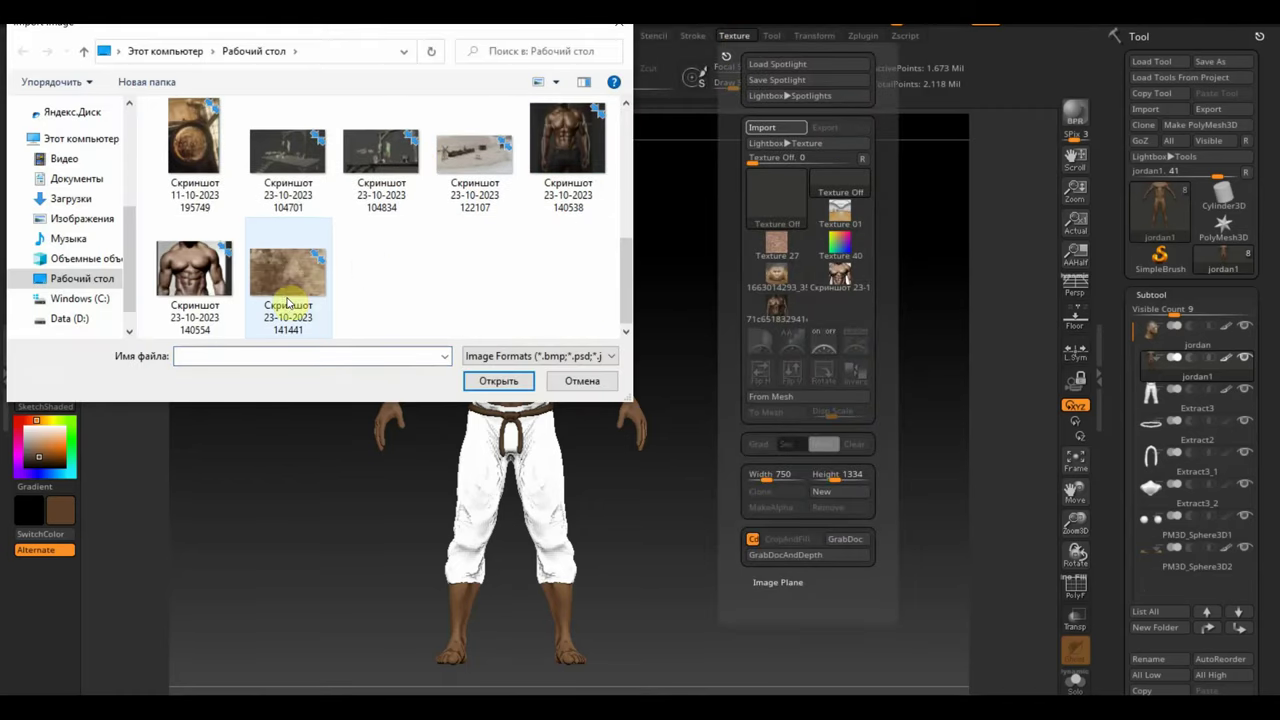
pyautogui.click(288, 285)
pyautogui.click(500, 383)
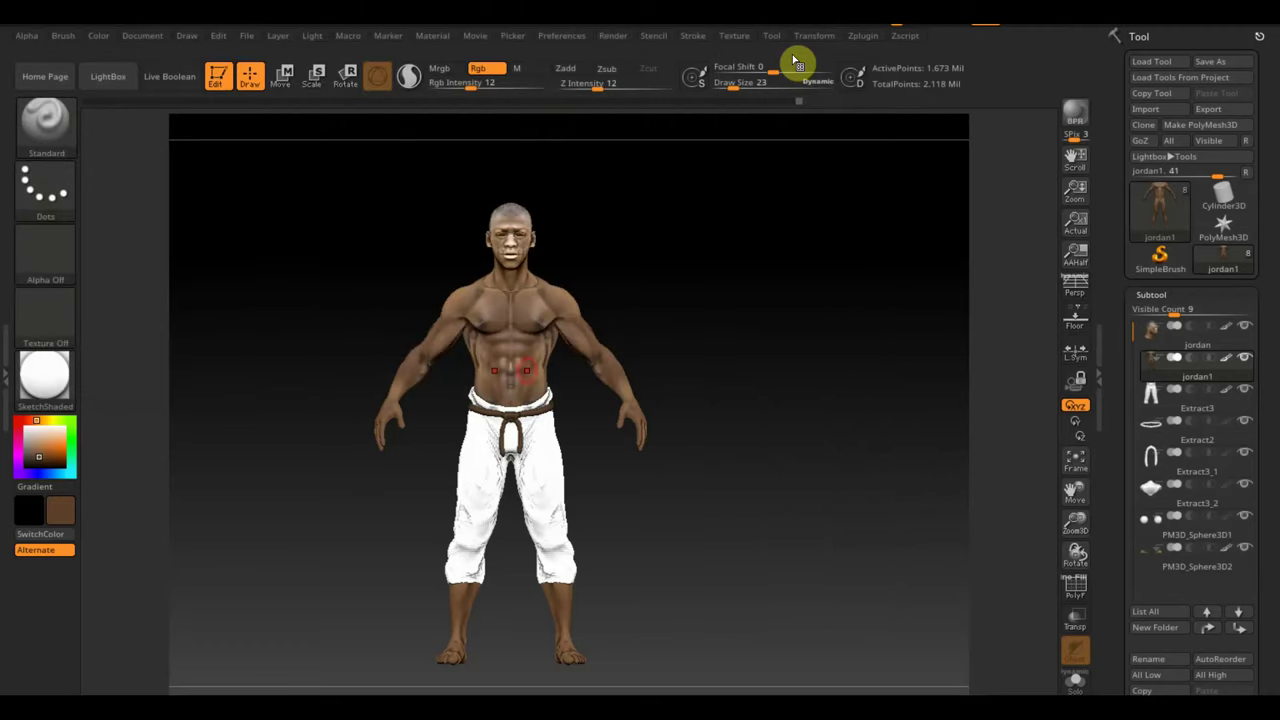
# - Show the burlap texture as a Spotlight overlay, keep it upright, and move it over the pants
pyautogui.click(734, 35)
pyautogui.click(840, 290)
pyautogui.click(852, 337)
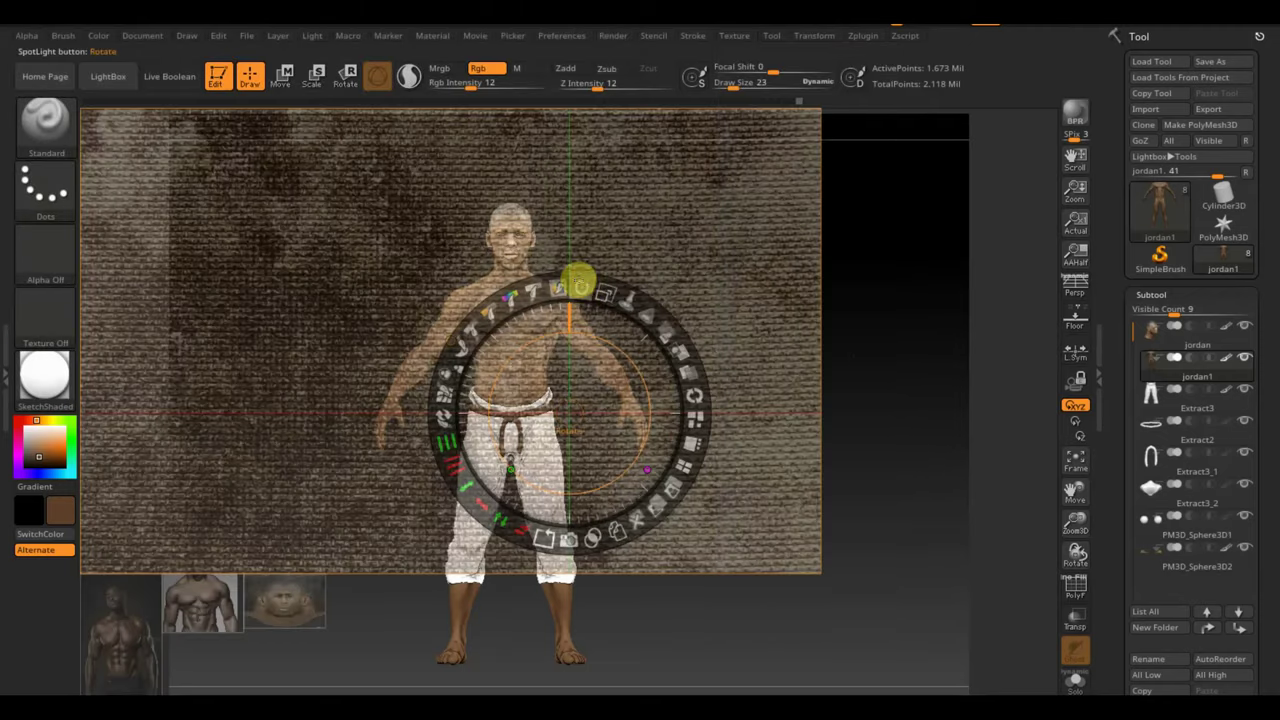
pyautogui.moveTo(580, 283); pyautogui.dragTo(628, 304)
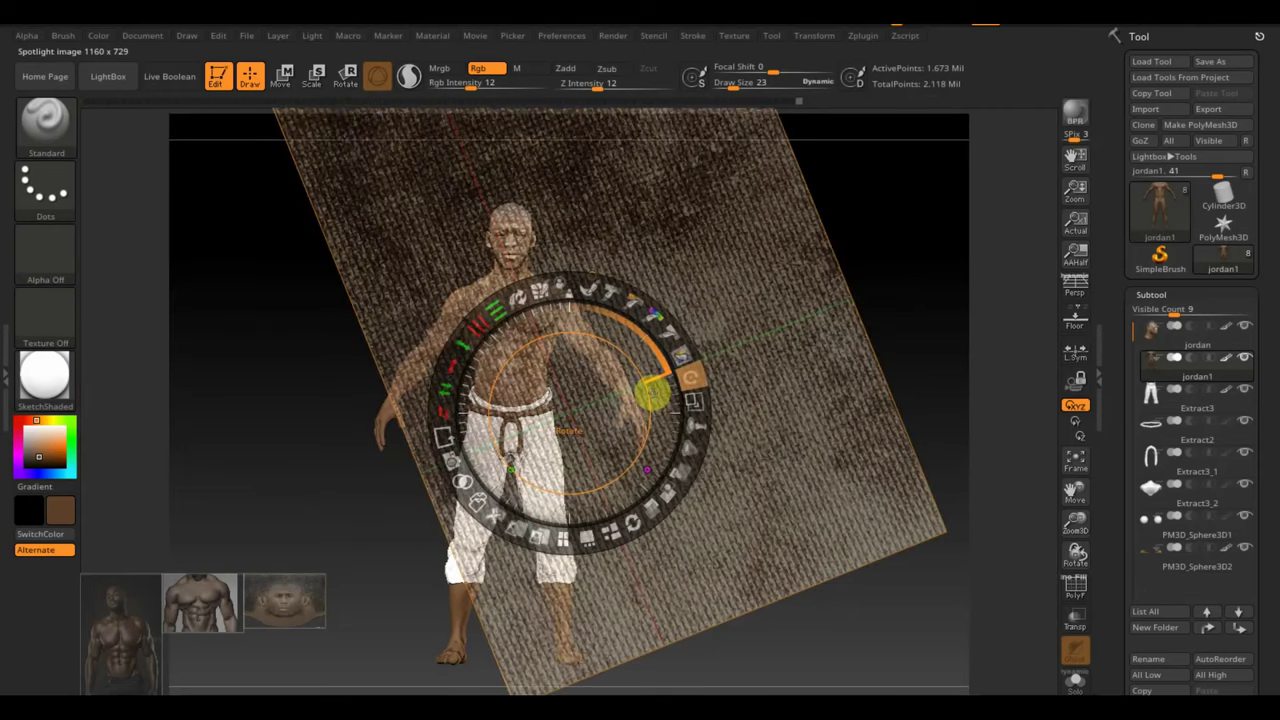
pyautogui.moveTo(652, 395)
pyautogui.mouseDown()
pyautogui.moveTo(523, 245)
pyautogui.moveTo(357, 210)
pyautogui.mouseUp()
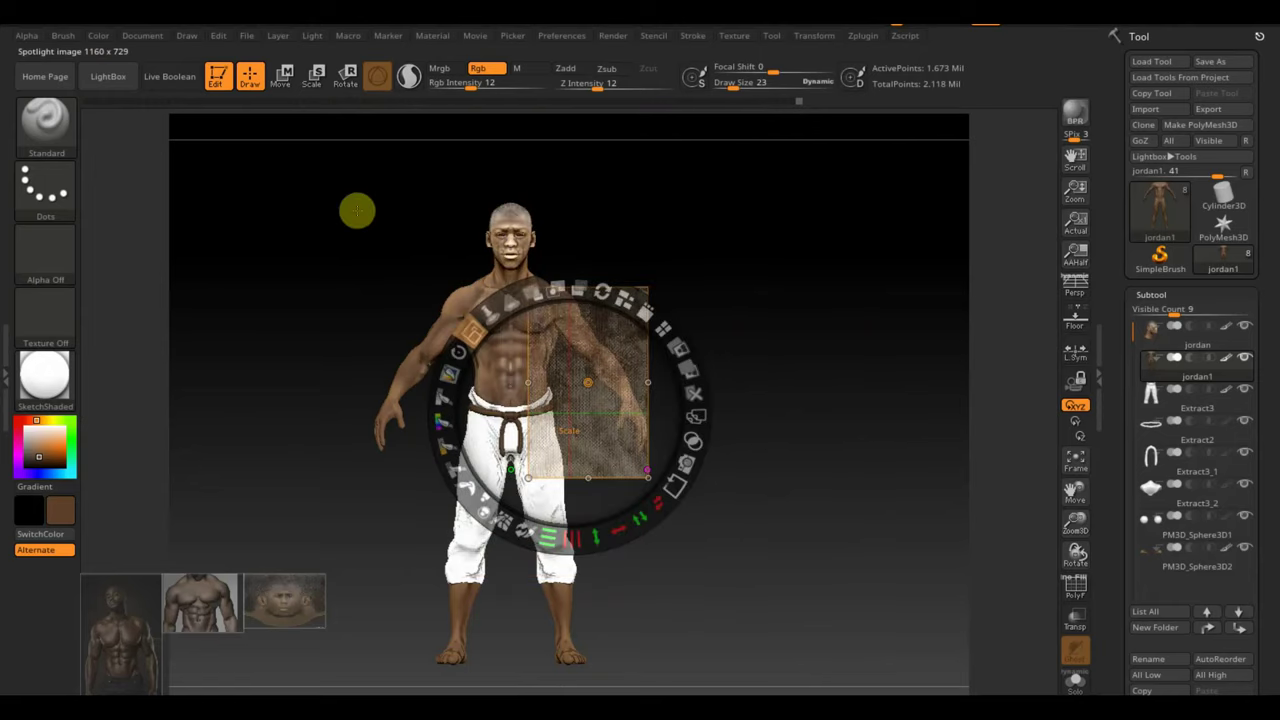
pyautogui.moveTo(599, 354); pyautogui.dragTo(489, 460)
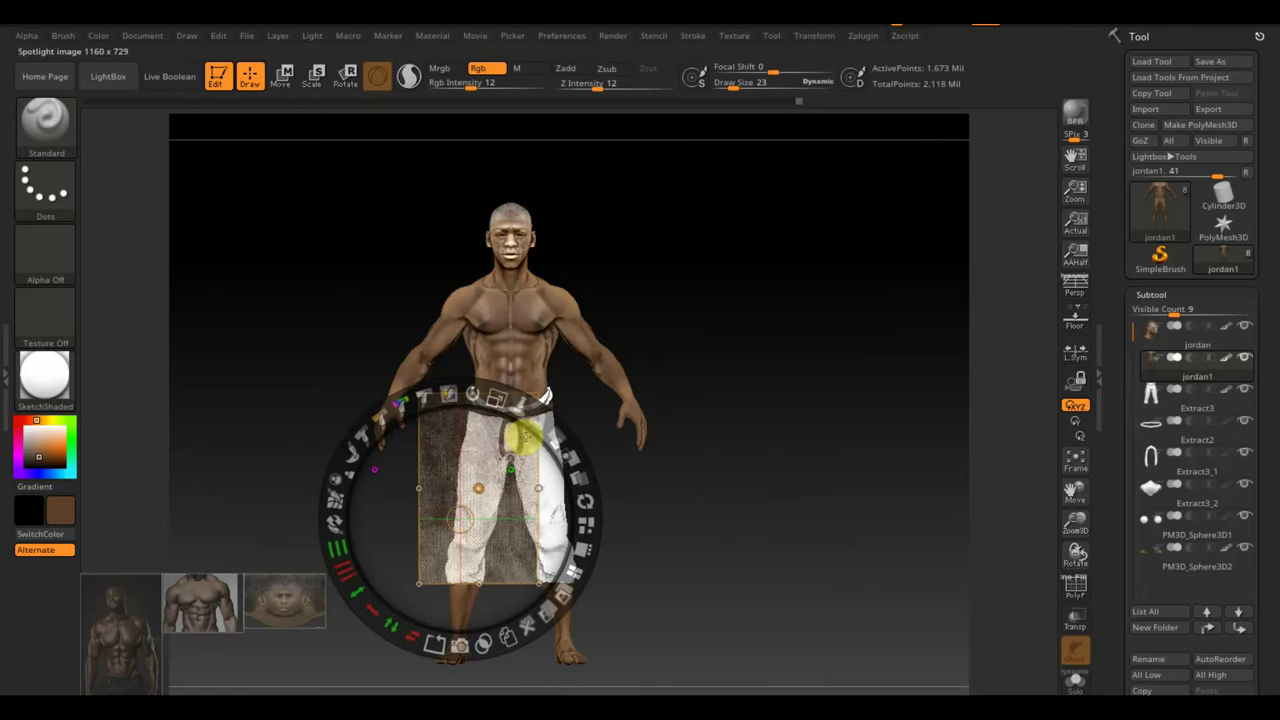
# - Close the Spotlight dial, set Draw Size to 73, and select the Extract3 pants subtool
pyautogui.press('z')
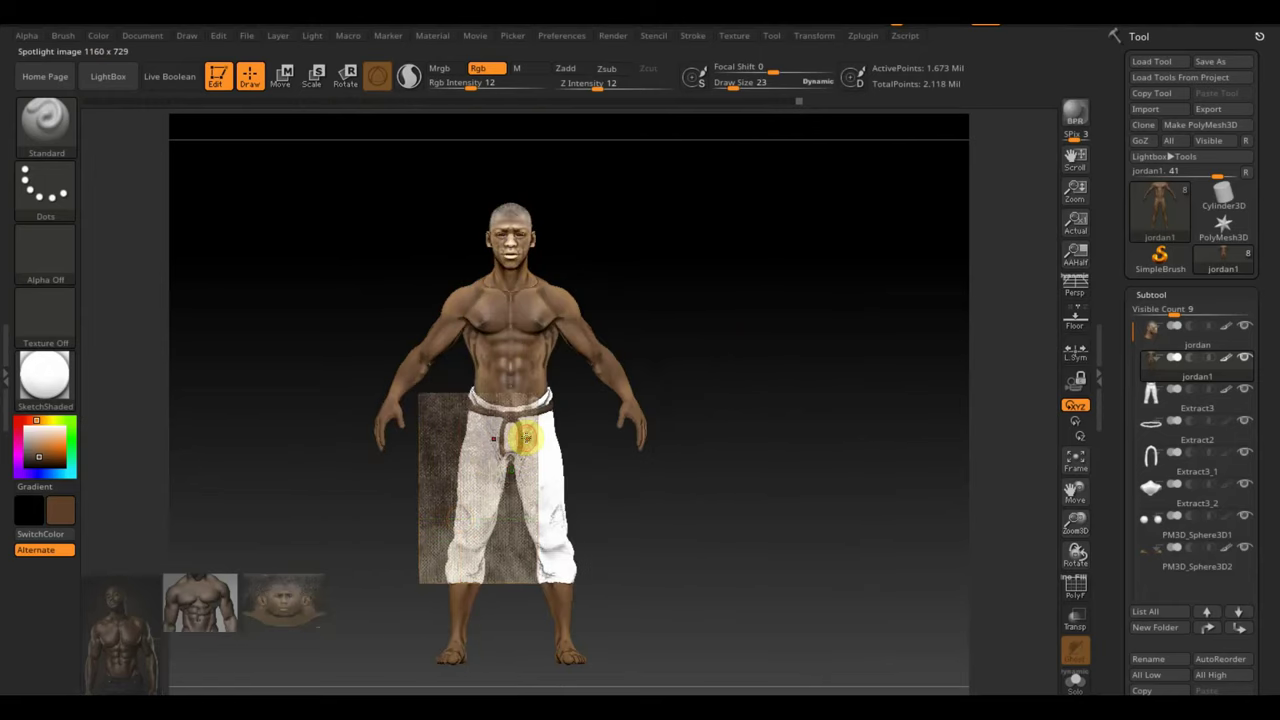
pyautogui.moveTo(733, 87); pyautogui.dragTo(746, 87)
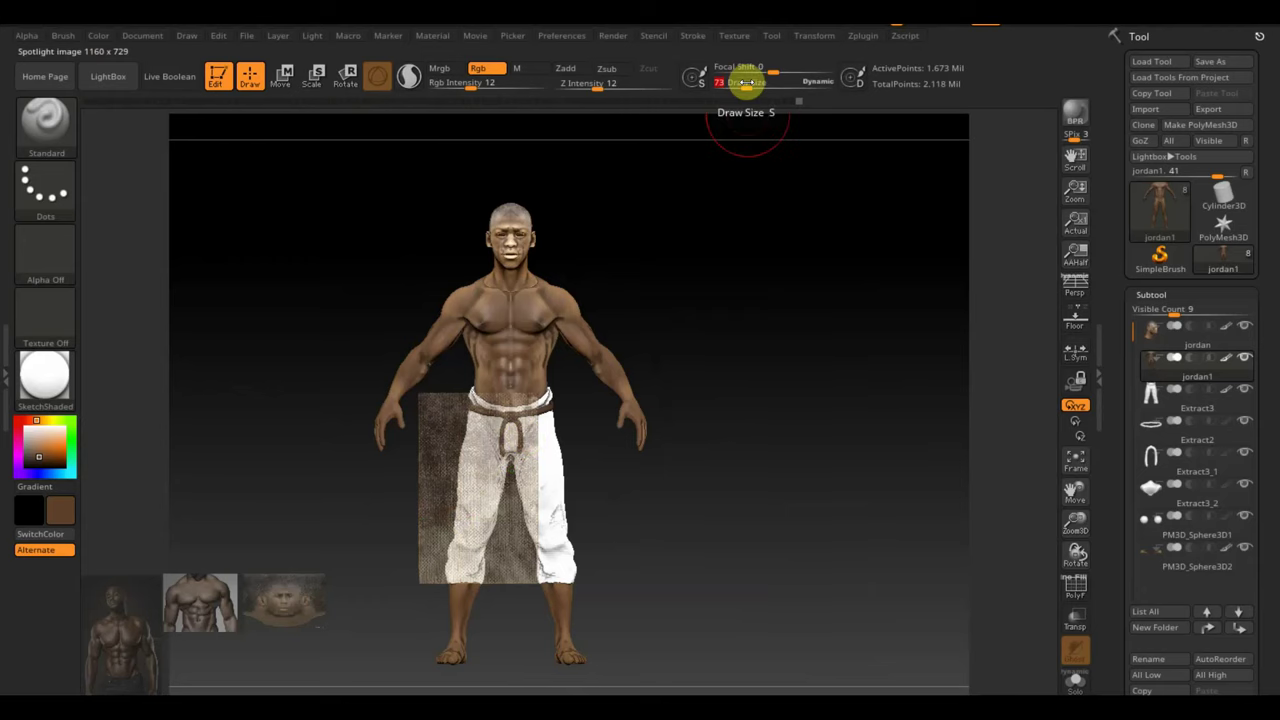
pyautogui.click(1154, 402)
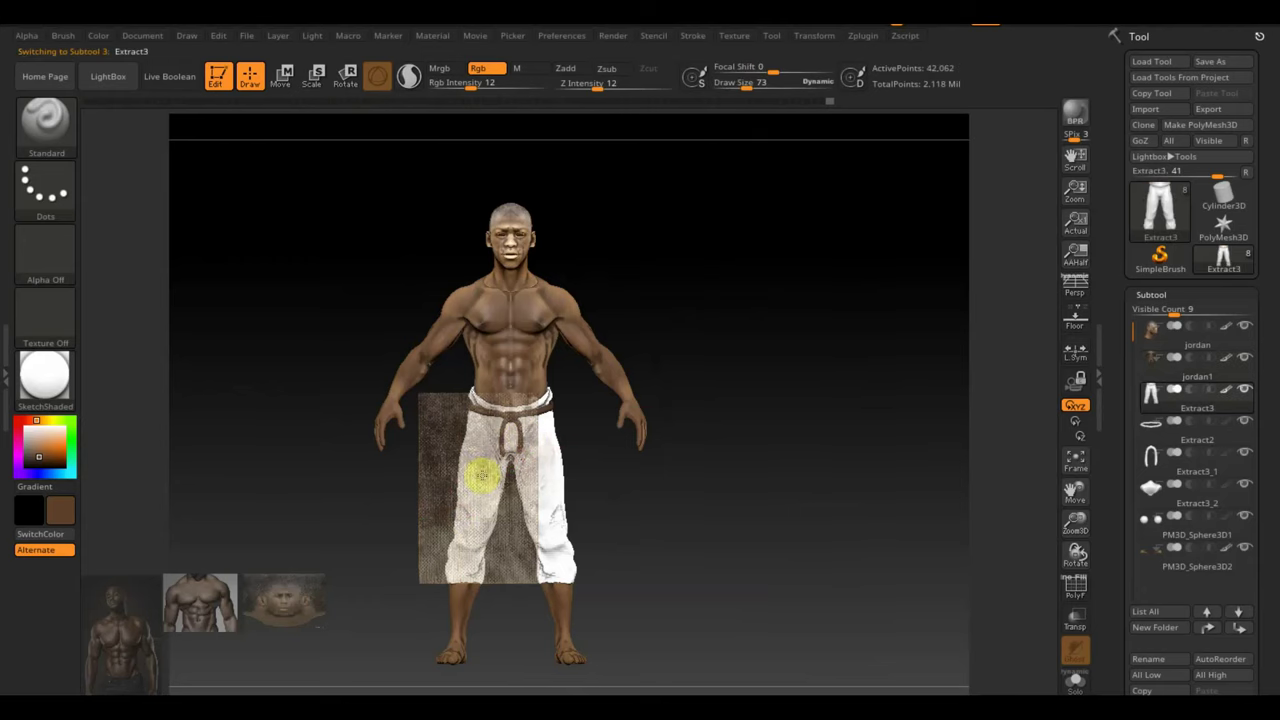
# - Set Rgb Intensity to 100 and project the burlap texture onto the front of the pants
pyautogui.click(477, 82)
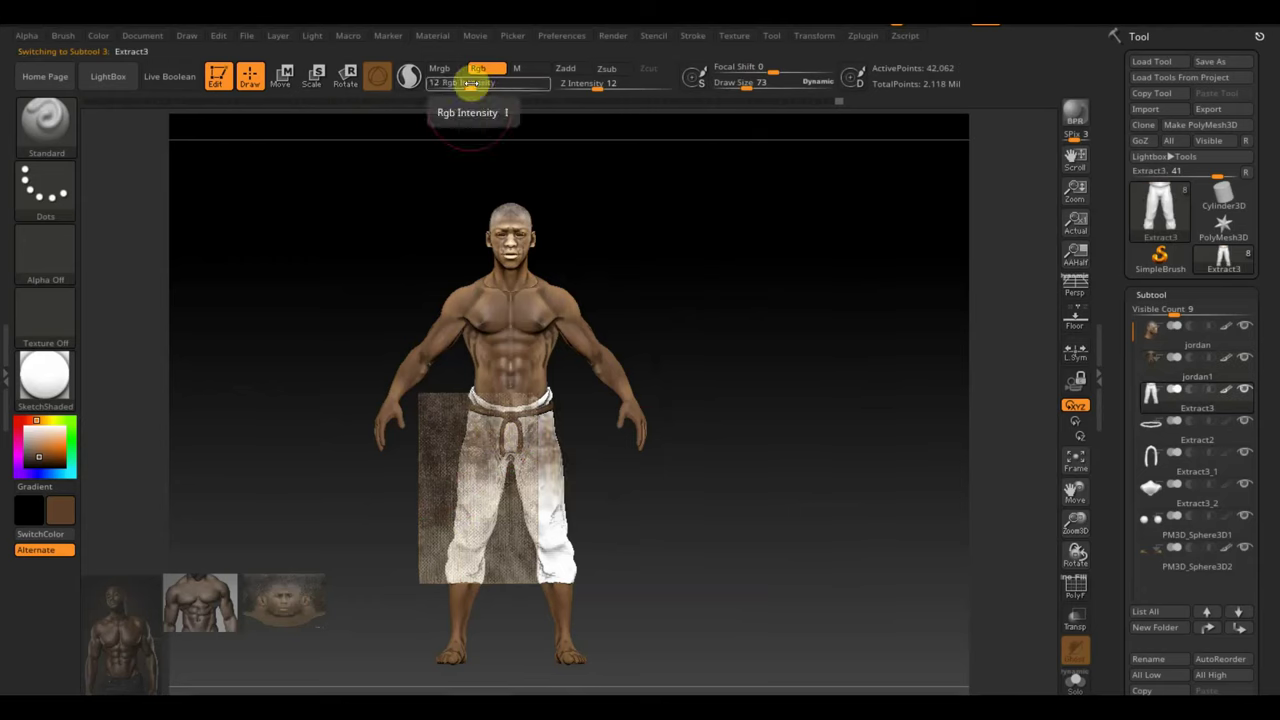
pyautogui.write('100')
pyautogui.press('Return')
pyautogui.moveTo(471, 466)
pyautogui.mouseDown()
pyautogui.moveTo(463, 491)
pyautogui.moveTo(466, 451)
pyautogui.moveTo(473, 528)
pyautogui.moveTo(429, 570)
pyautogui.mouseUp()
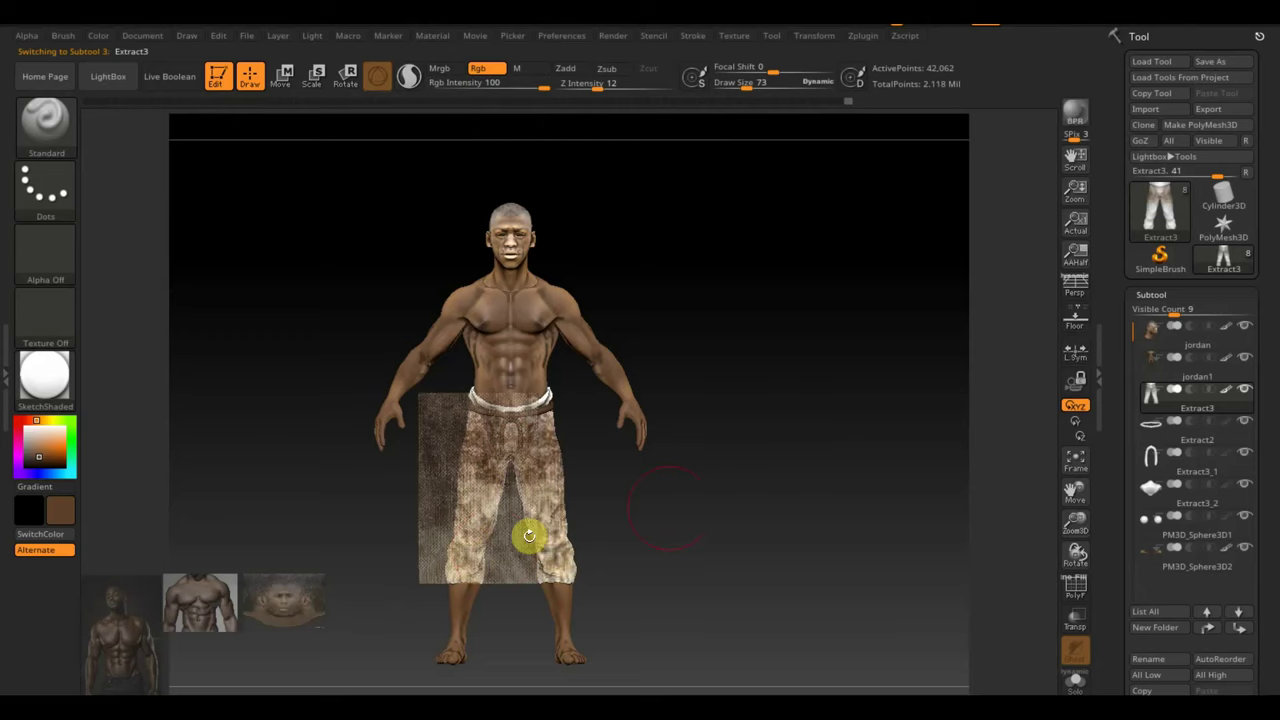
pyautogui.hotkey('shift', 'z')
pyautogui.moveTo(772, 495)
pyautogui.keyDown('alt'); pyautogui.mouseDown()
pyautogui.moveTo(871, 663)
pyautogui.moveTo(842, 640)
pyautogui.moveTo(842, 497)
pyautogui.mouseUp(); pyautogui.keyUp('alt')
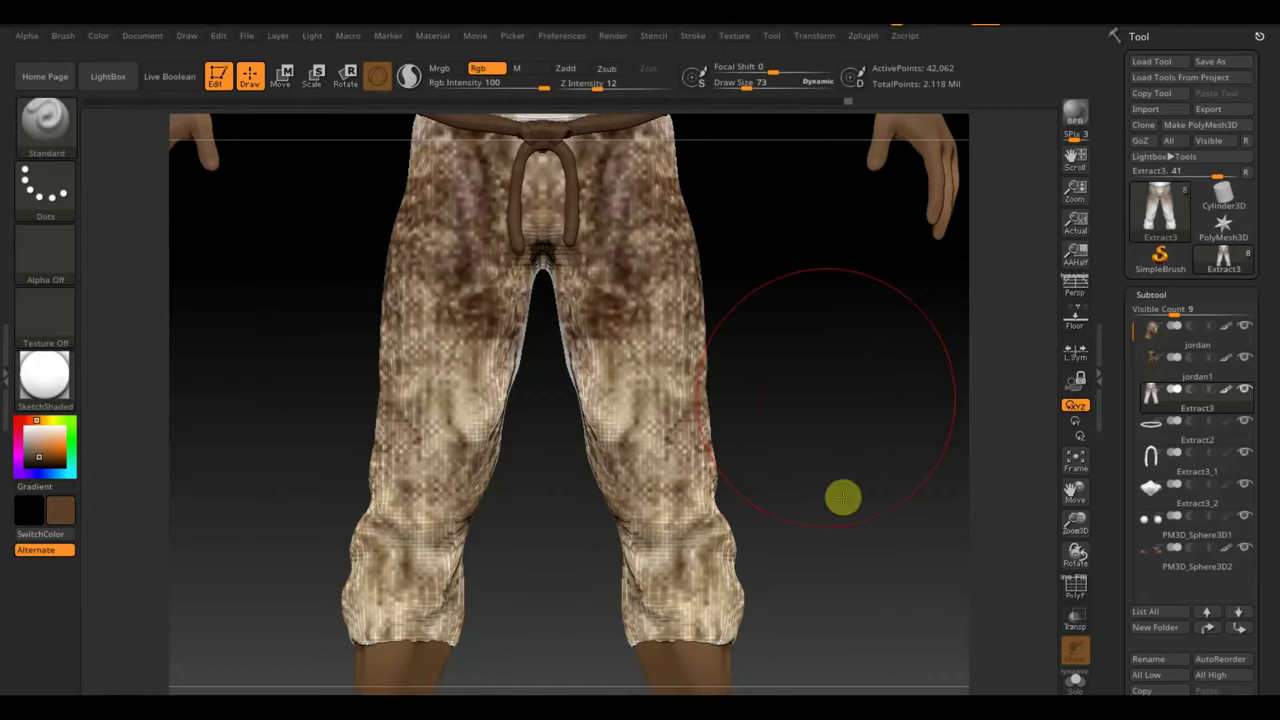
# - Scale the Spotlight image to cover the pants and paint the texture down the pant side
pyautogui.press('ctrl')
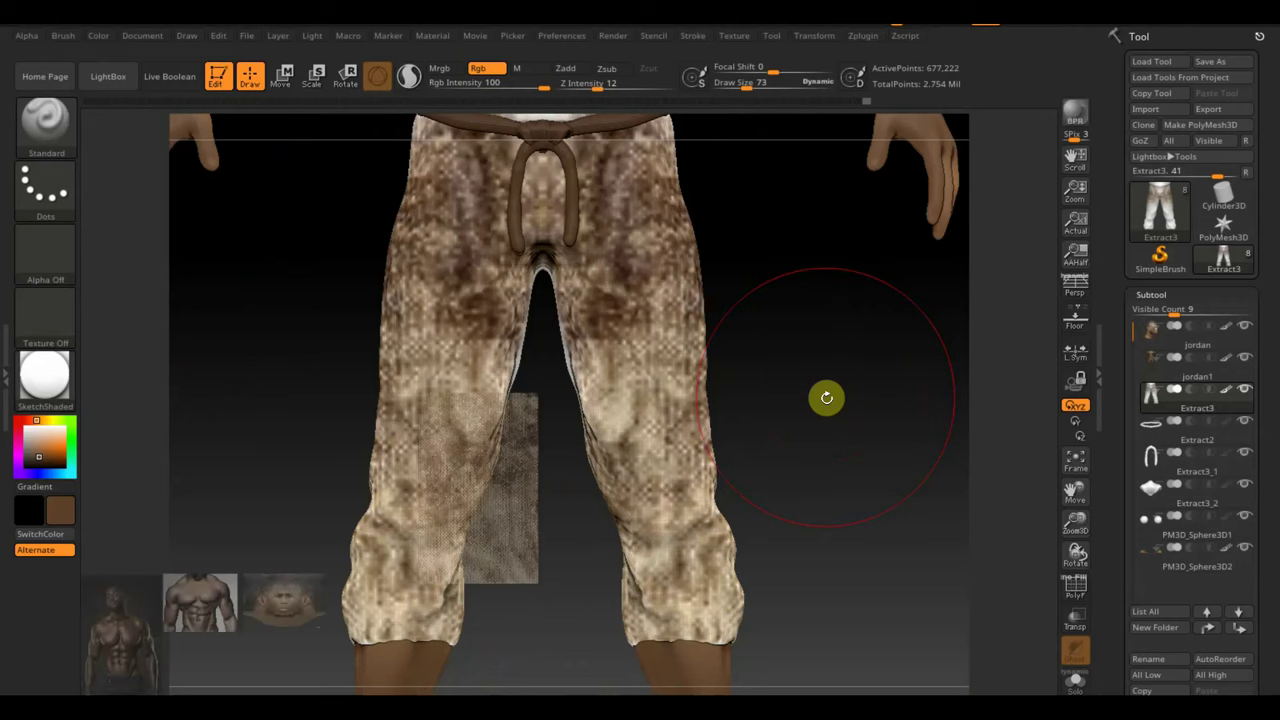
pyautogui.press('z')
pyautogui.moveTo(493, 402)
pyautogui.mouseDown()
pyautogui.moveTo(684, 580)
pyautogui.moveTo(614, 553)
pyautogui.moveTo(389, 569)
pyautogui.moveTo(430, 178)
pyautogui.mouseUp()
pyautogui.press('z')
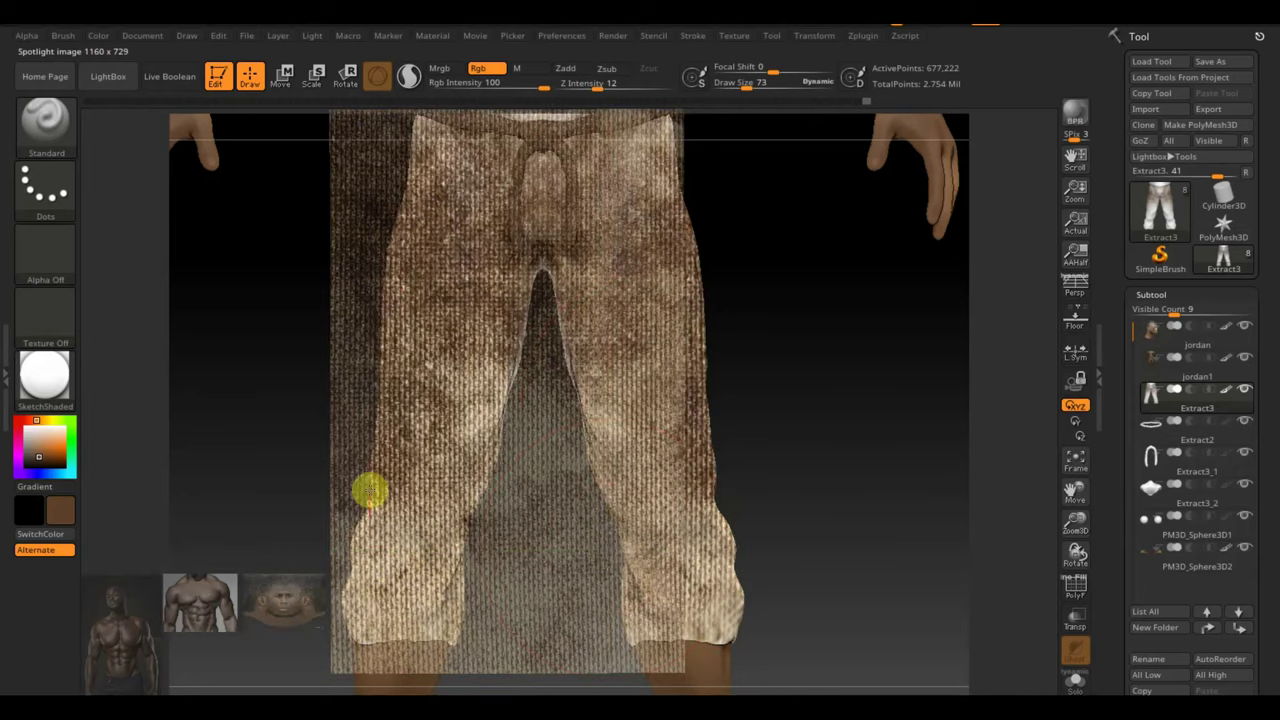
pyautogui.hotkey('shift', 'z')
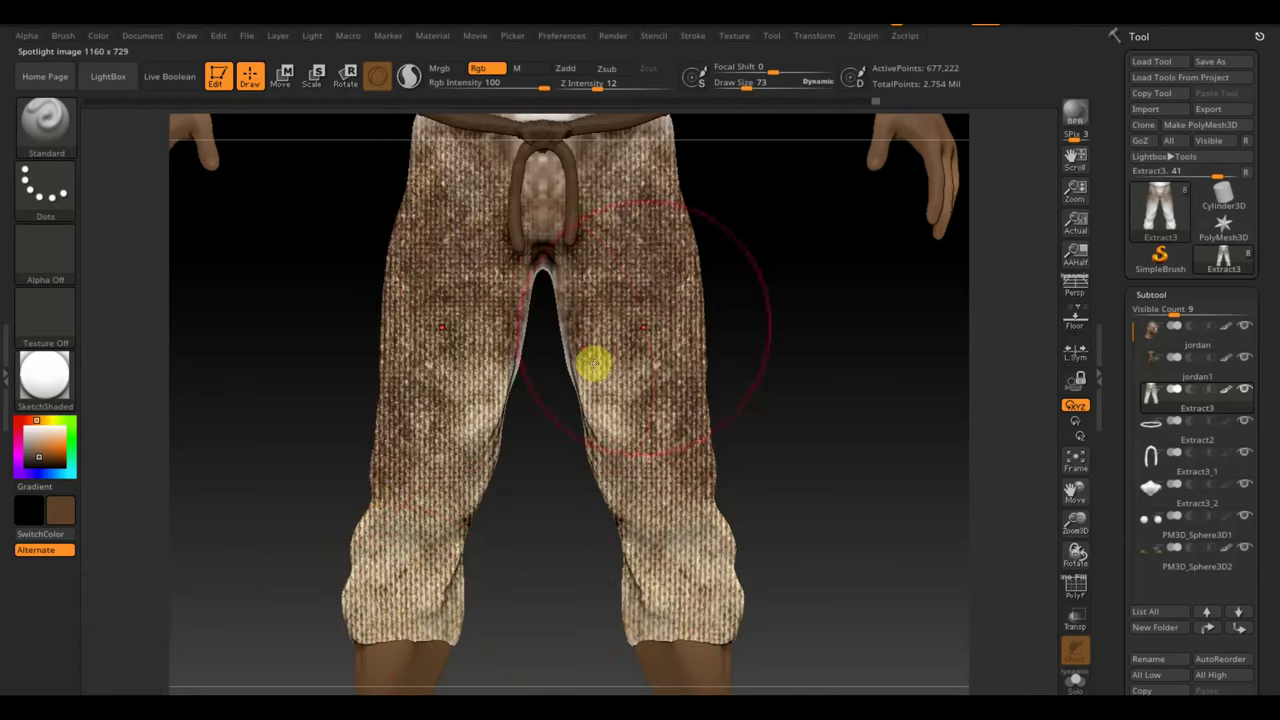
pyautogui.moveTo(788, 372); pyautogui.dragTo(844, 369)
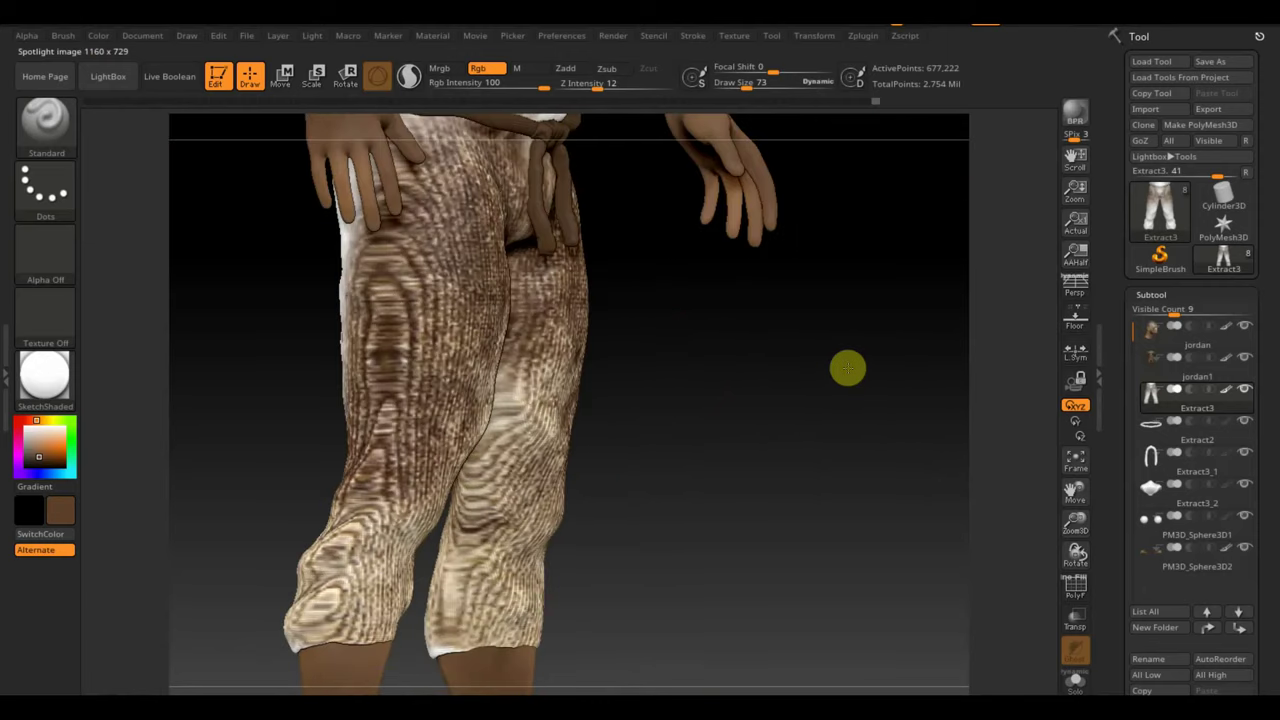
pyautogui.hotkey('shift', 'z')
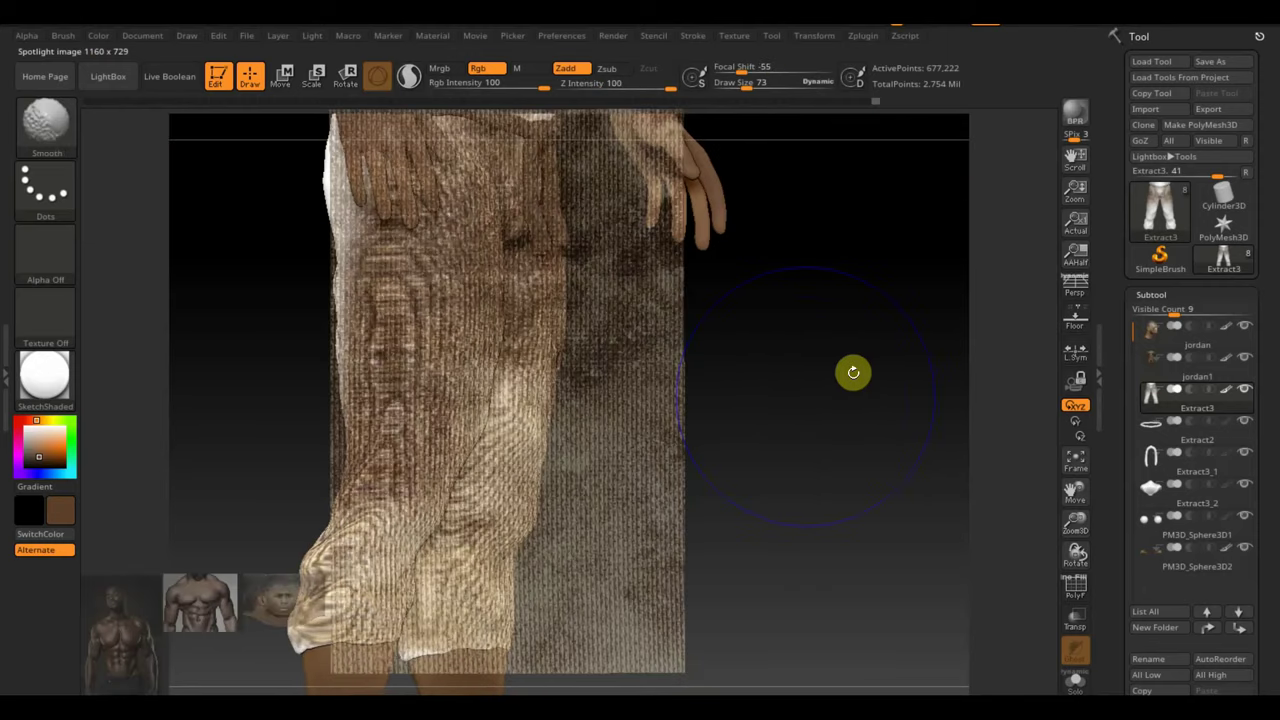
pyautogui.hotkey('shift', 'z')
pyautogui.press('z')
pyautogui.moveTo(420, 295)
pyautogui.mouseDown()
pyautogui.moveTo(390, 166)
pyautogui.moveTo(373, 207)
pyautogui.moveTo(394, 172)
pyautogui.moveTo(352, 189)
pyautogui.moveTo(329, 557)
pyautogui.moveTo(309, 600)
pyautogui.mouseUp()
# - With a smaller brush, project the texture over the inner thigh and crotch, then turn to the back
pyautogui.hotkey('shift', 'z')
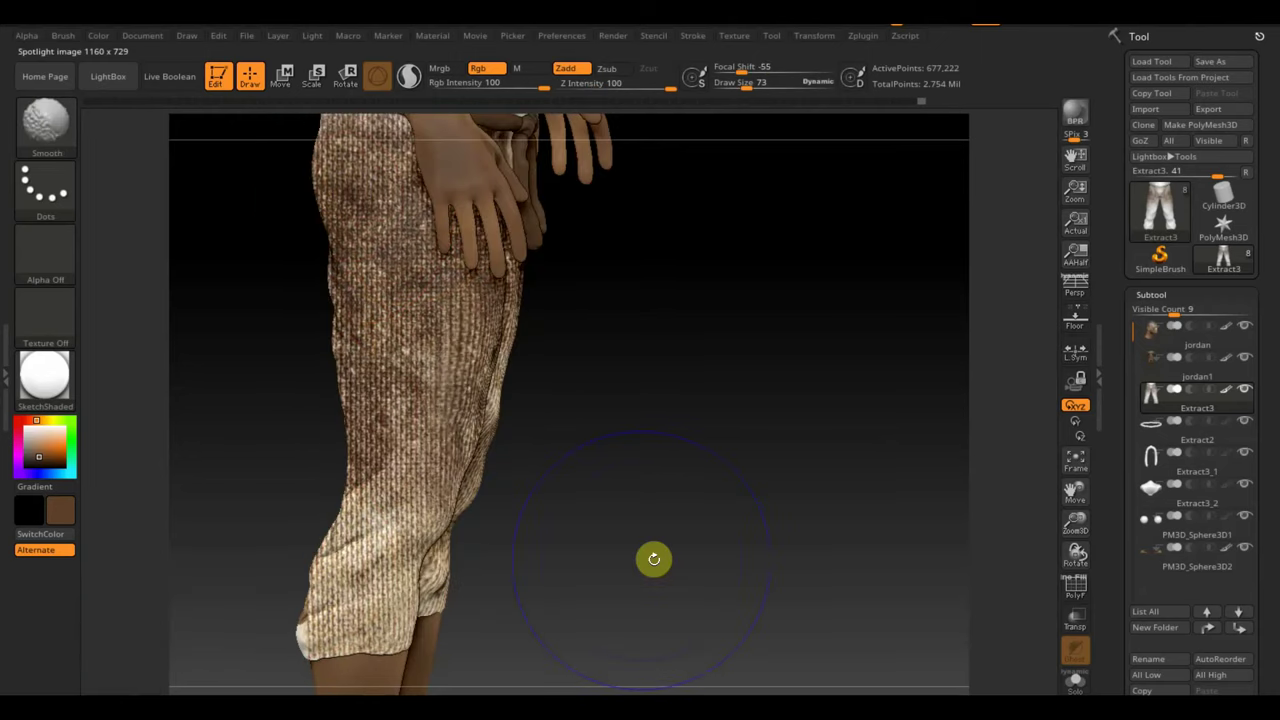
pyautogui.keyDown('shift'); pyautogui.moveTo(654, 558); pyautogui.dragTo(691, 523); pyautogui.keyUp('shift')
pyautogui.hotkey('shift', 'z')
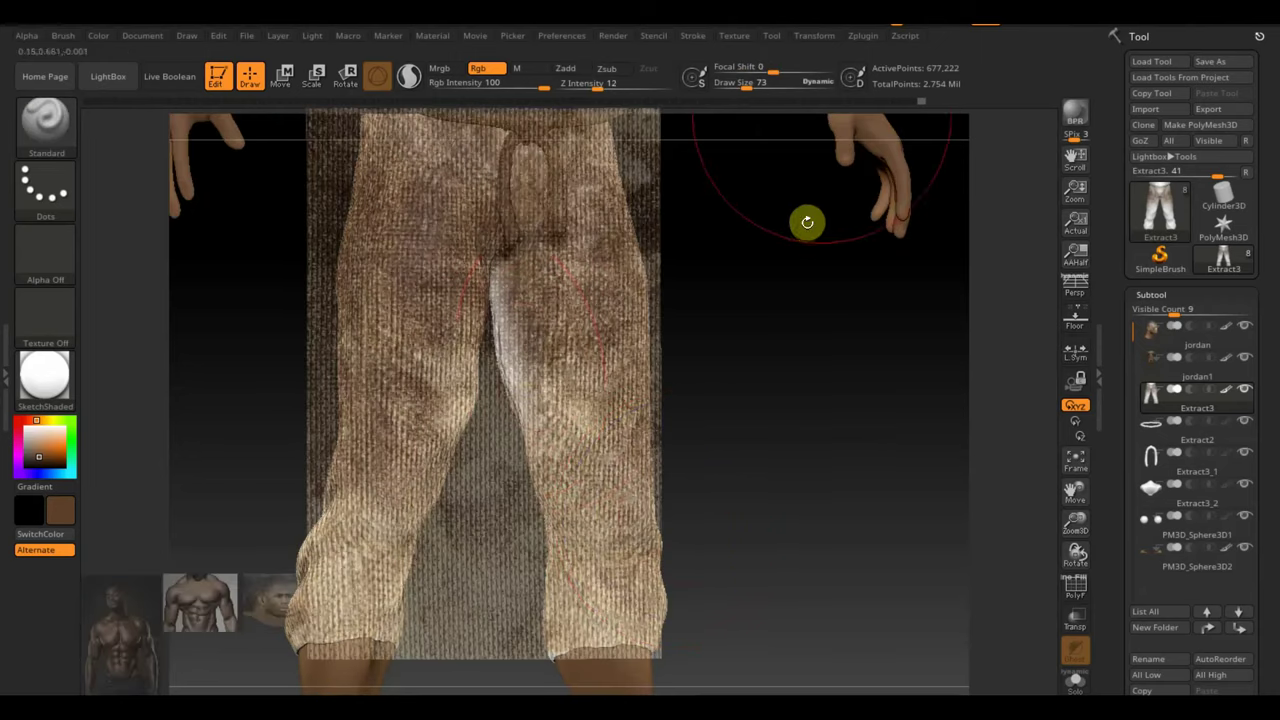
pyautogui.moveTo(790, 84); pyautogui.dragTo(734, 88)
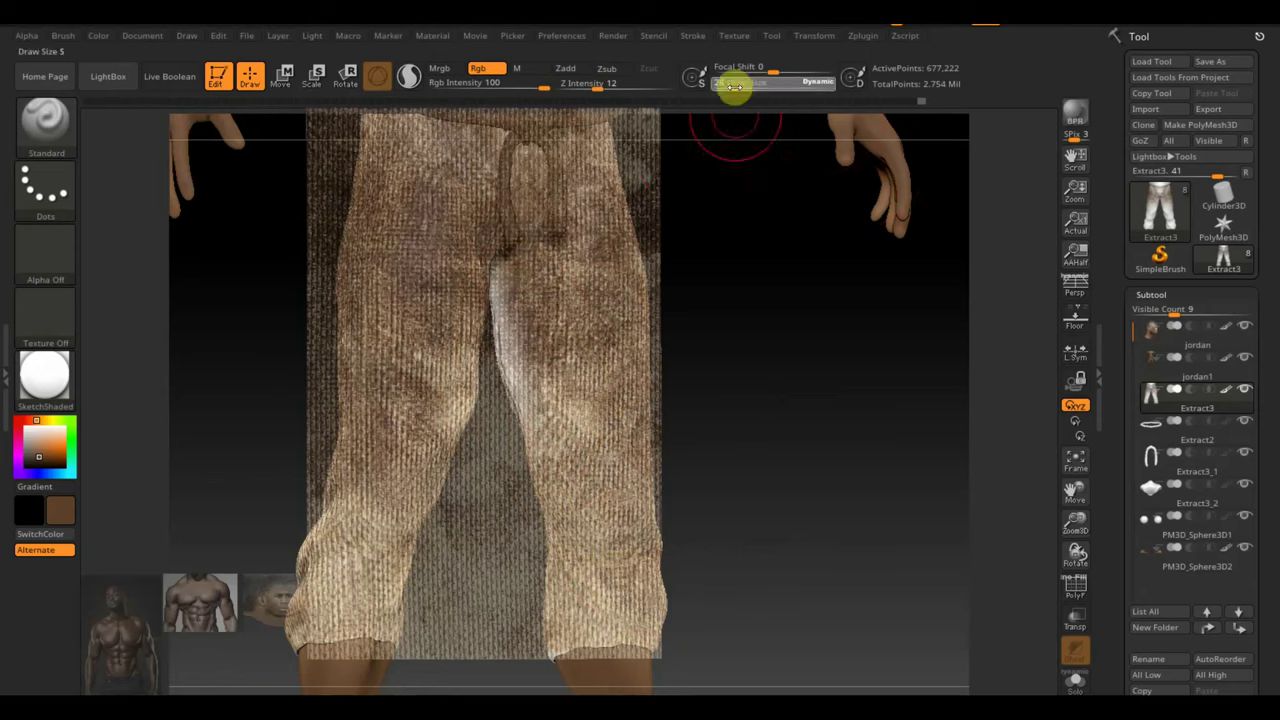
pyautogui.moveTo(496, 274)
pyautogui.mouseDown()
pyautogui.moveTo(503, 386)
pyautogui.moveTo(518, 376)
pyautogui.moveTo(551, 486)
pyautogui.moveTo(563, 437)
pyautogui.moveTo(603, 517)
pyautogui.moveTo(631, 534)
pyautogui.mouseUp()
pyautogui.hotkey('shift', 'z')
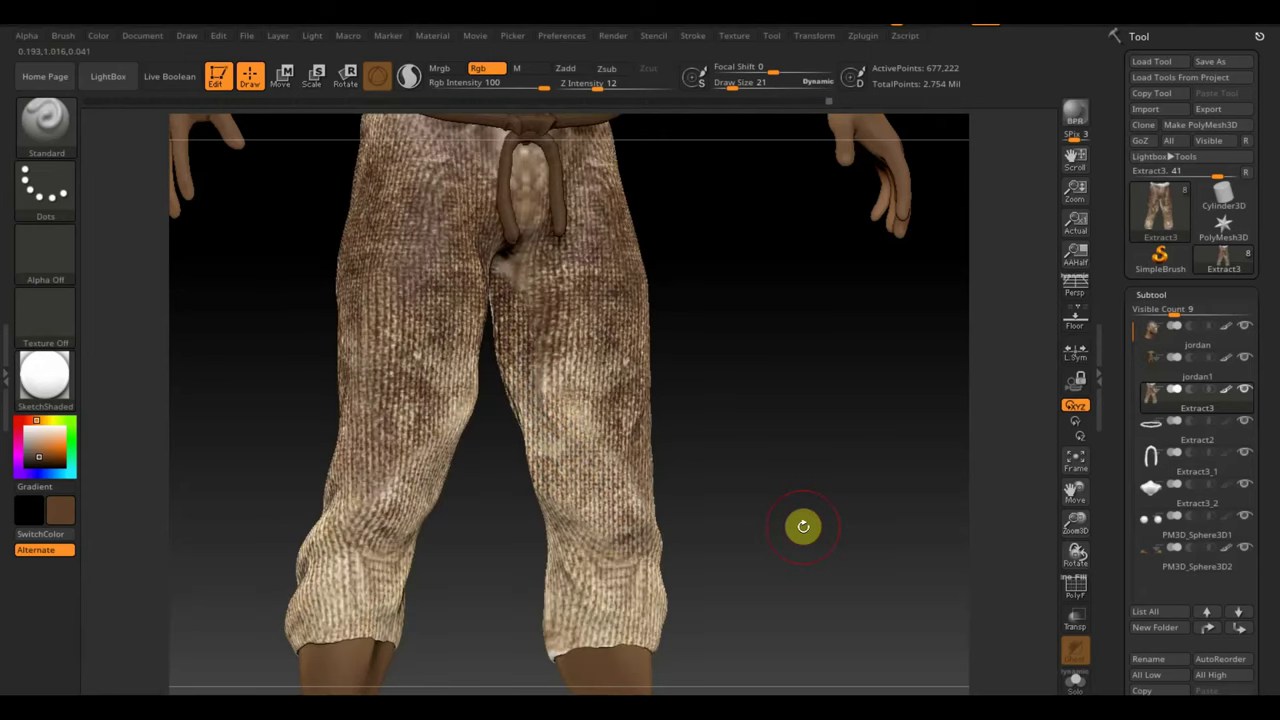
pyautogui.moveTo(831, 515)
pyautogui.mouseDown()
pyautogui.moveTo(752, 529)
pyautogui.moveTo(664, 520)
pyautogui.mouseUp()
pyautogui.hotkey('shift', 'z')
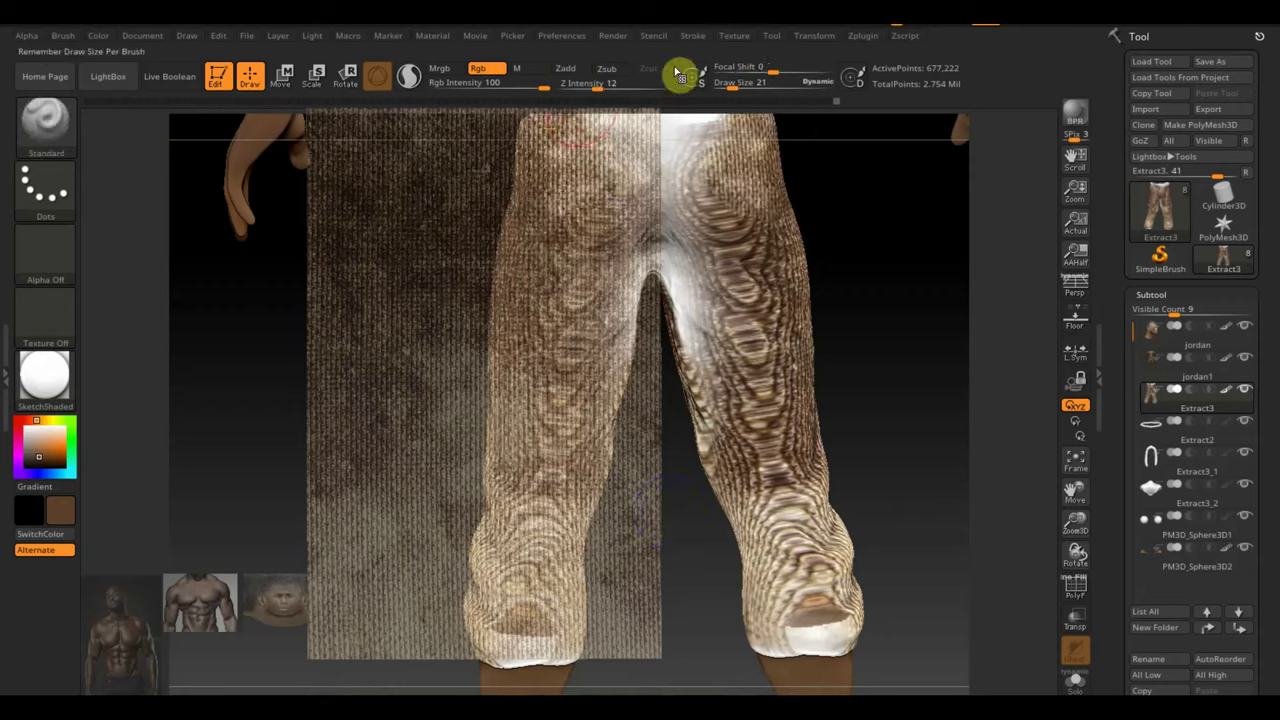
# - Enlarge the brush to about 77, undo a stroke, reposition the image, then reduce Draw Size to 28
pyautogui.moveTo(736, 84); pyautogui.dragTo(609, 157)
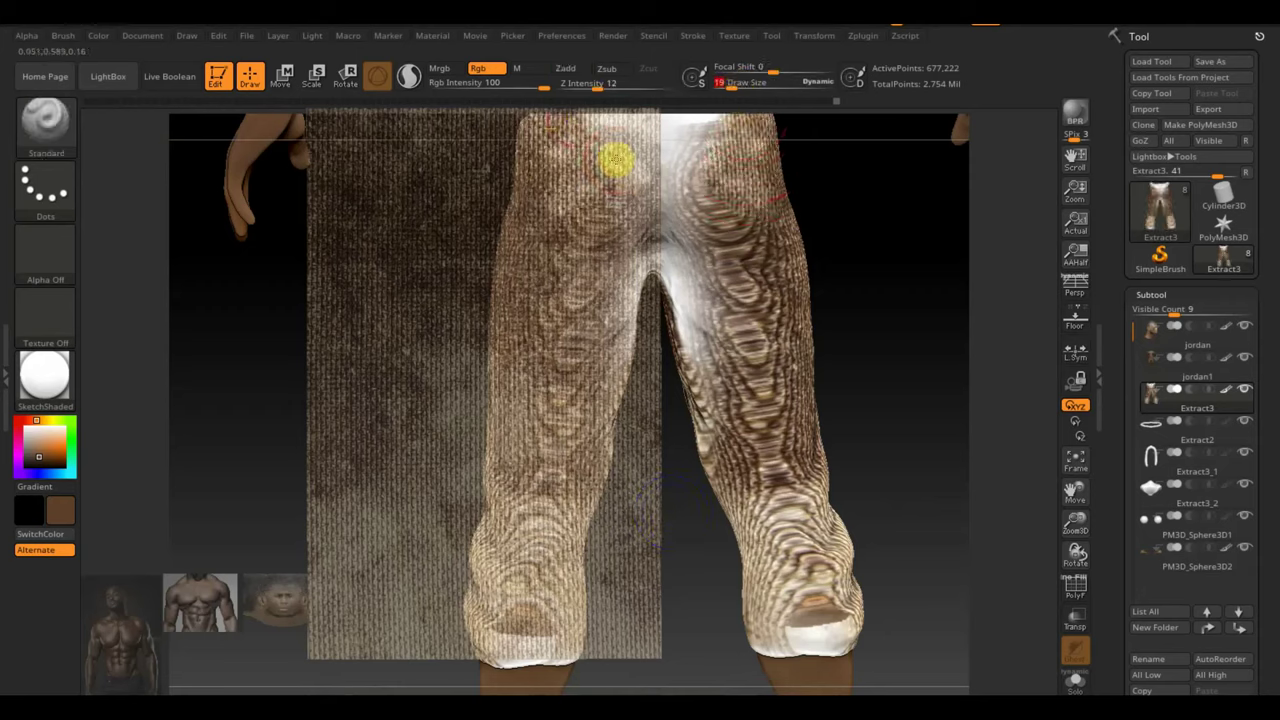
pyautogui.moveTo(735, 84); pyautogui.dragTo(745, 88)
pyautogui.hotkey('ctrl', 'z')
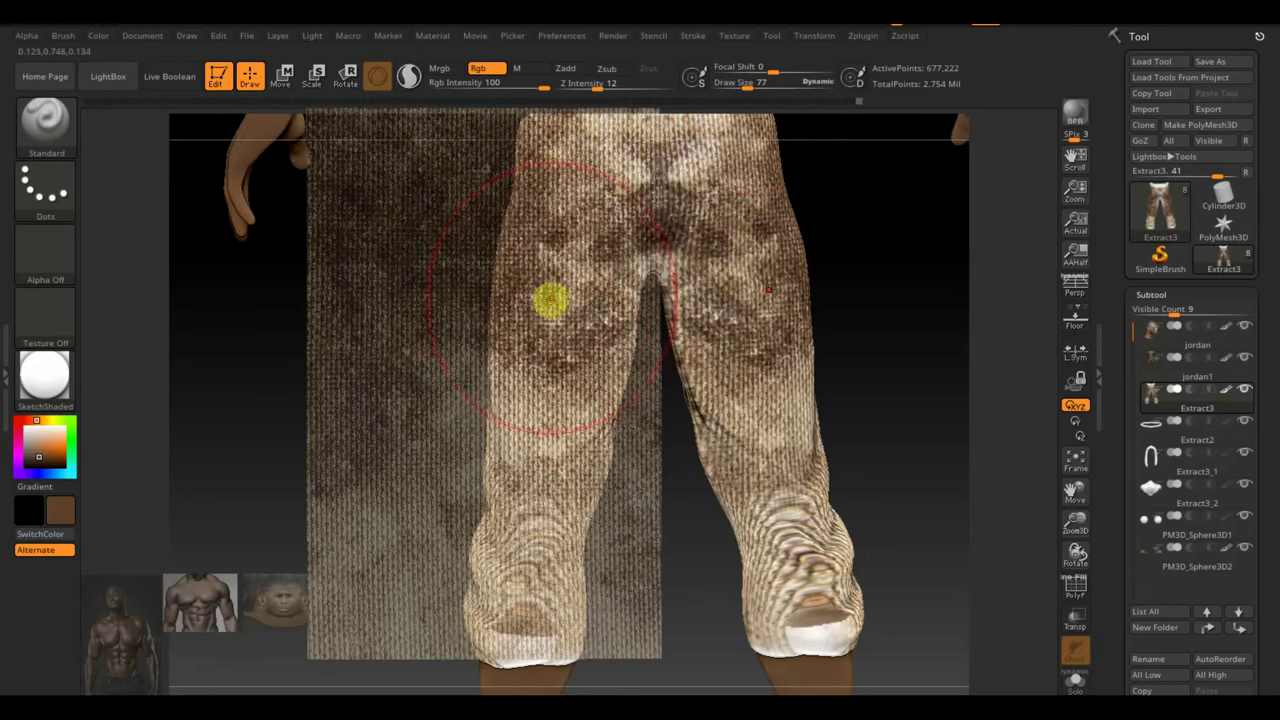
pyautogui.press('z')
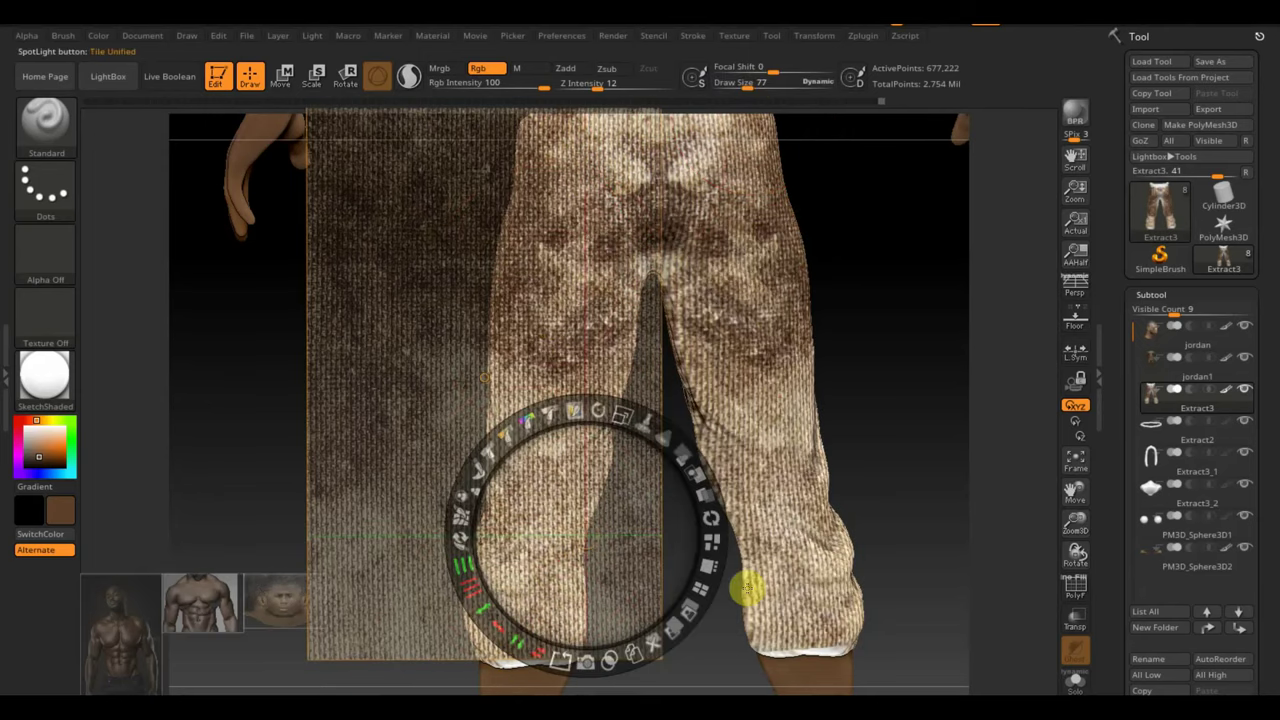
pyautogui.press('z')
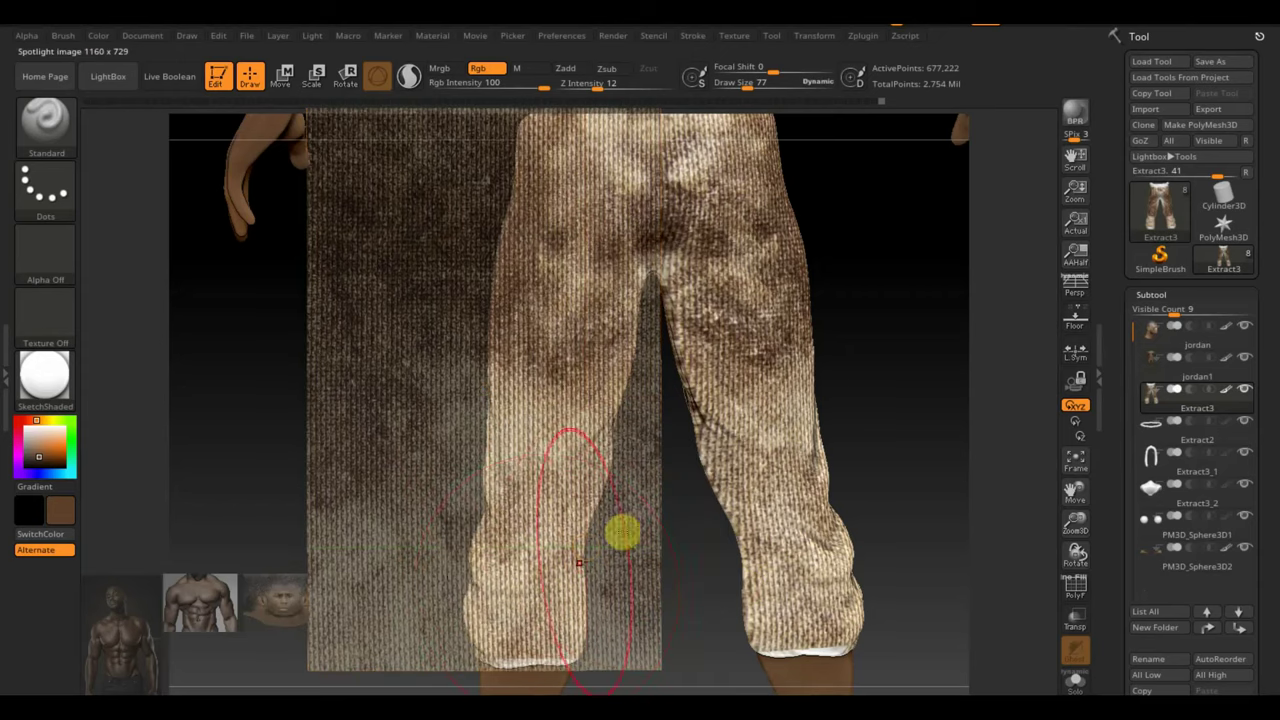
pyautogui.hotkey('shift', 'z')
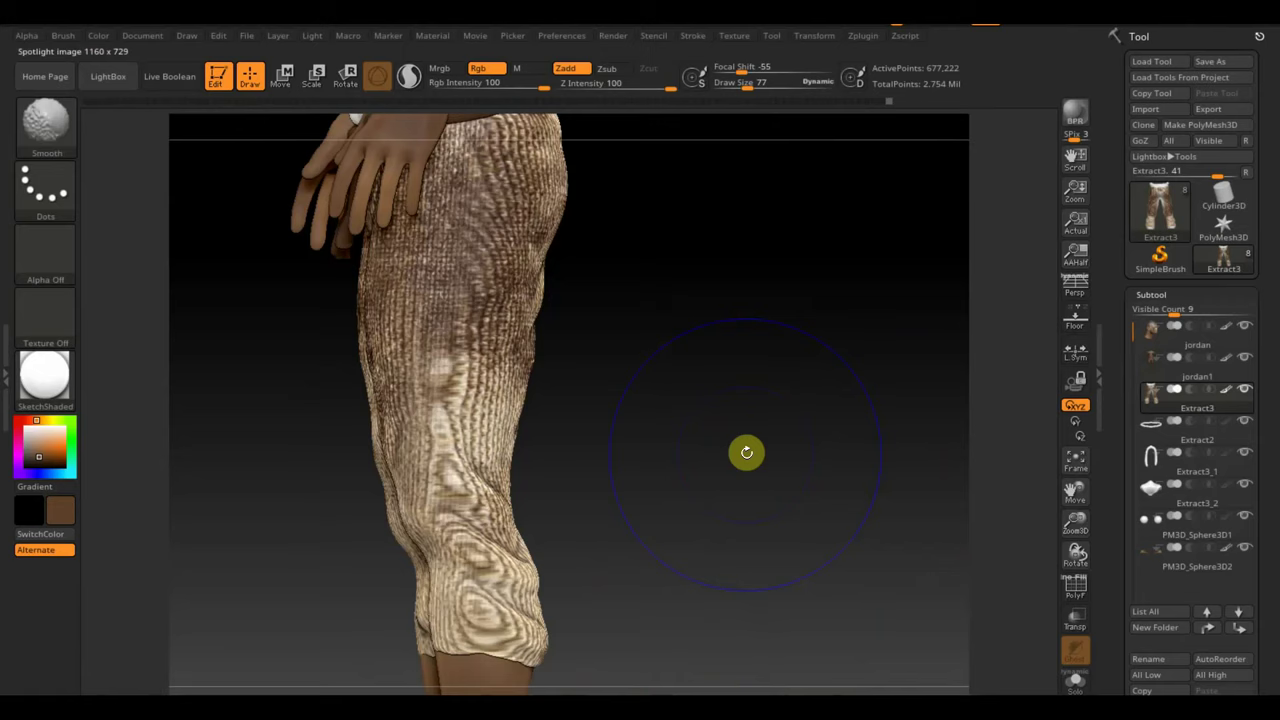
pyautogui.hotkey('shift', 'z')
pyautogui.moveTo(748, 82); pyautogui.dragTo(736, 82)
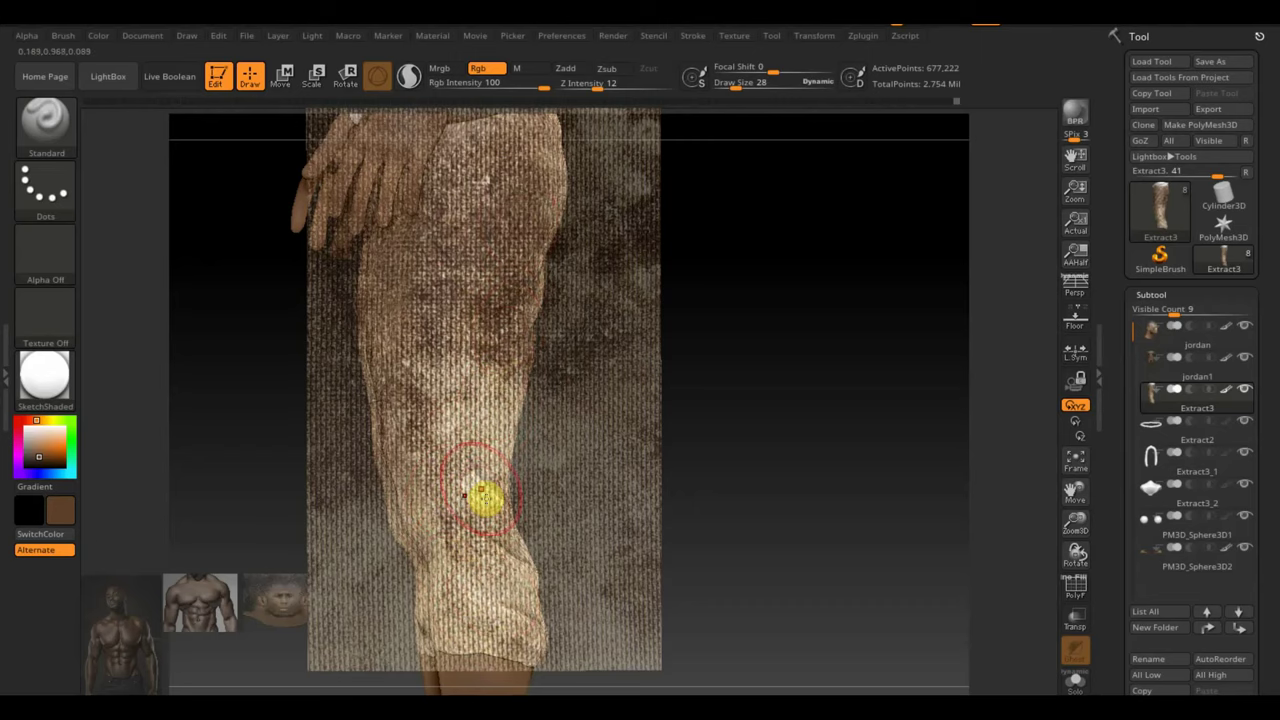
pyautogui.hotkey('shift', 'z')
# - Line up the Spotlight texture on the front of the legs and paint the left leg and cuff
pyautogui.moveTo(751, 603); pyautogui.dragTo(718, 612)
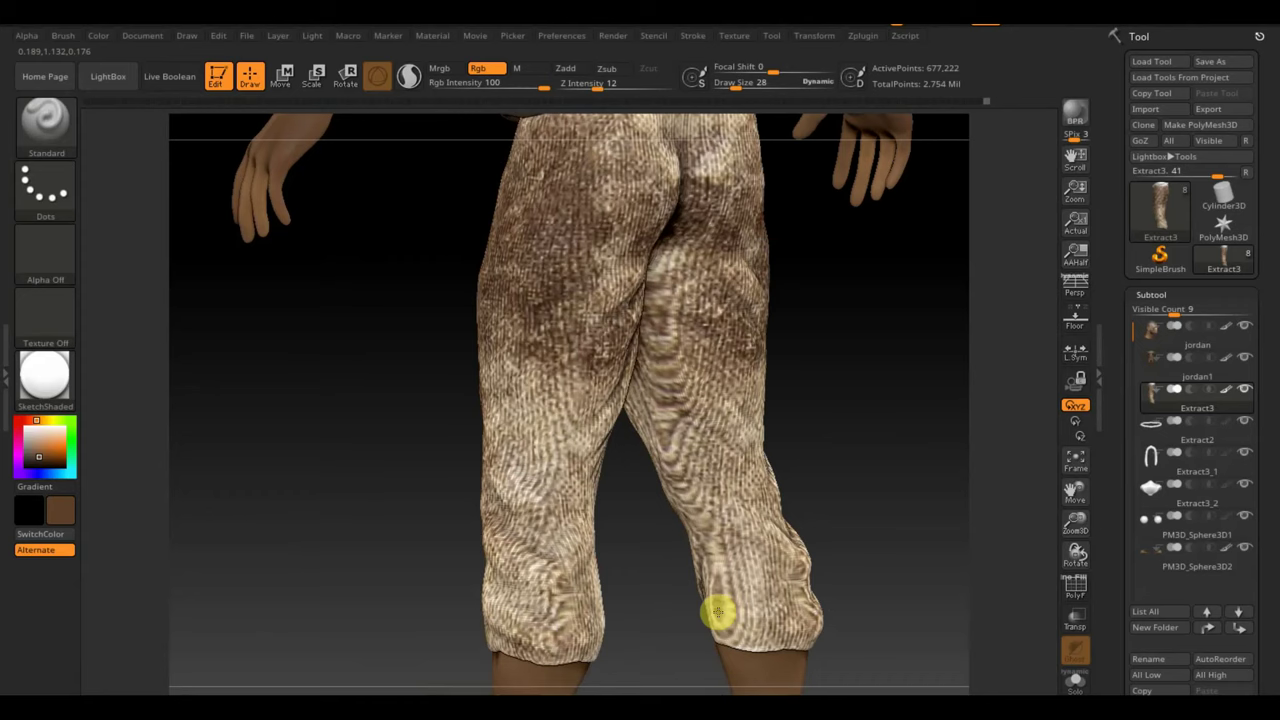
pyautogui.hotkey('shift', 'z')
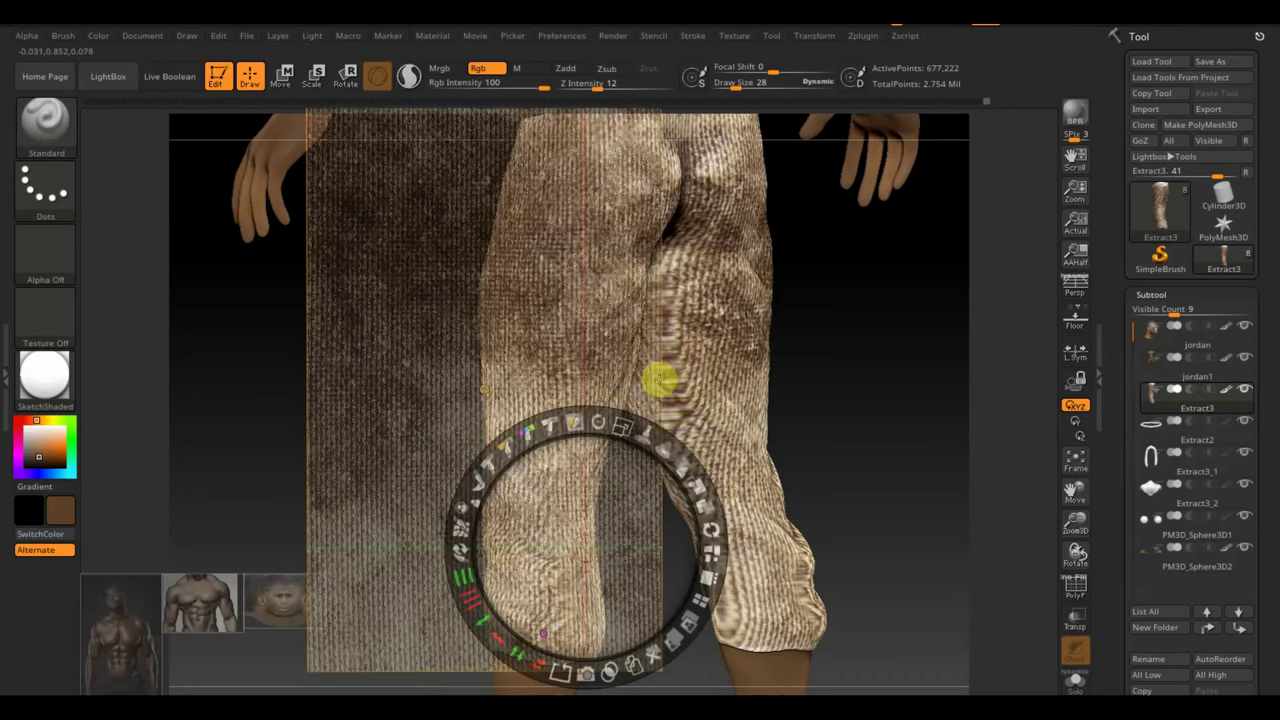
pyautogui.hotkey('shift', 'z')
pyautogui.moveTo(851, 446); pyautogui.dragTo(668, 459)
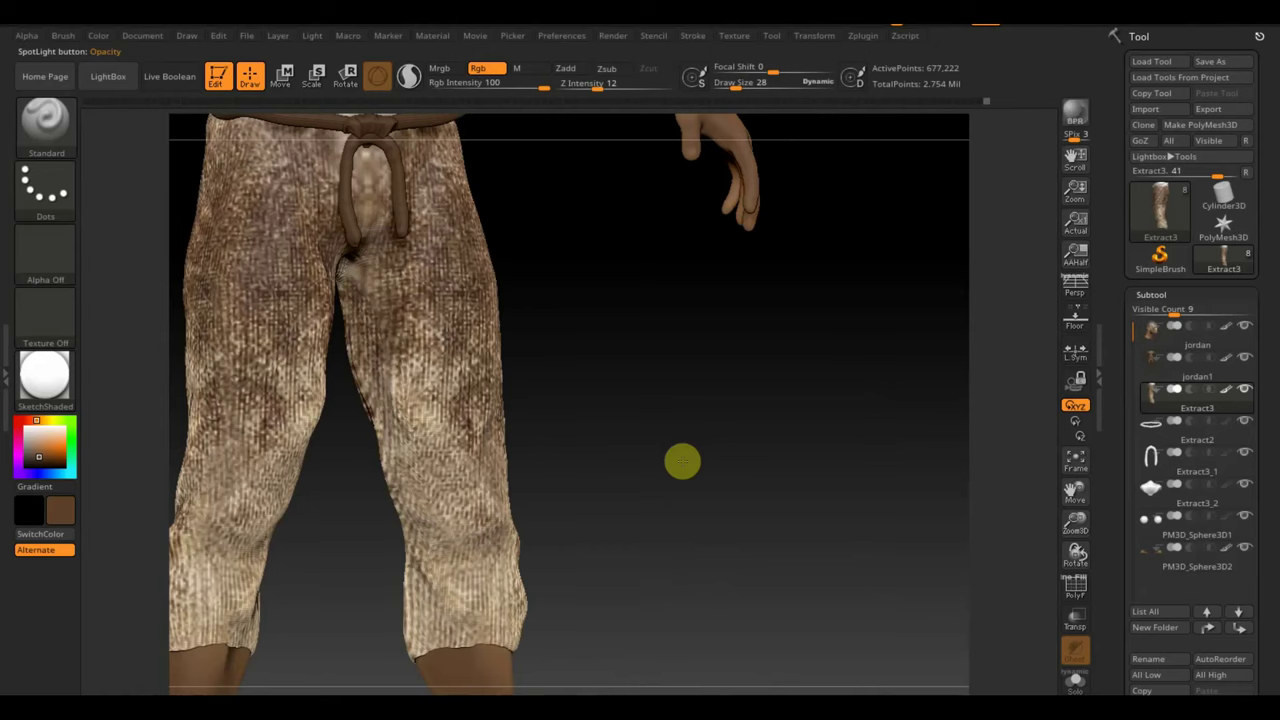
pyautogui.hotkey('shift', 'z')
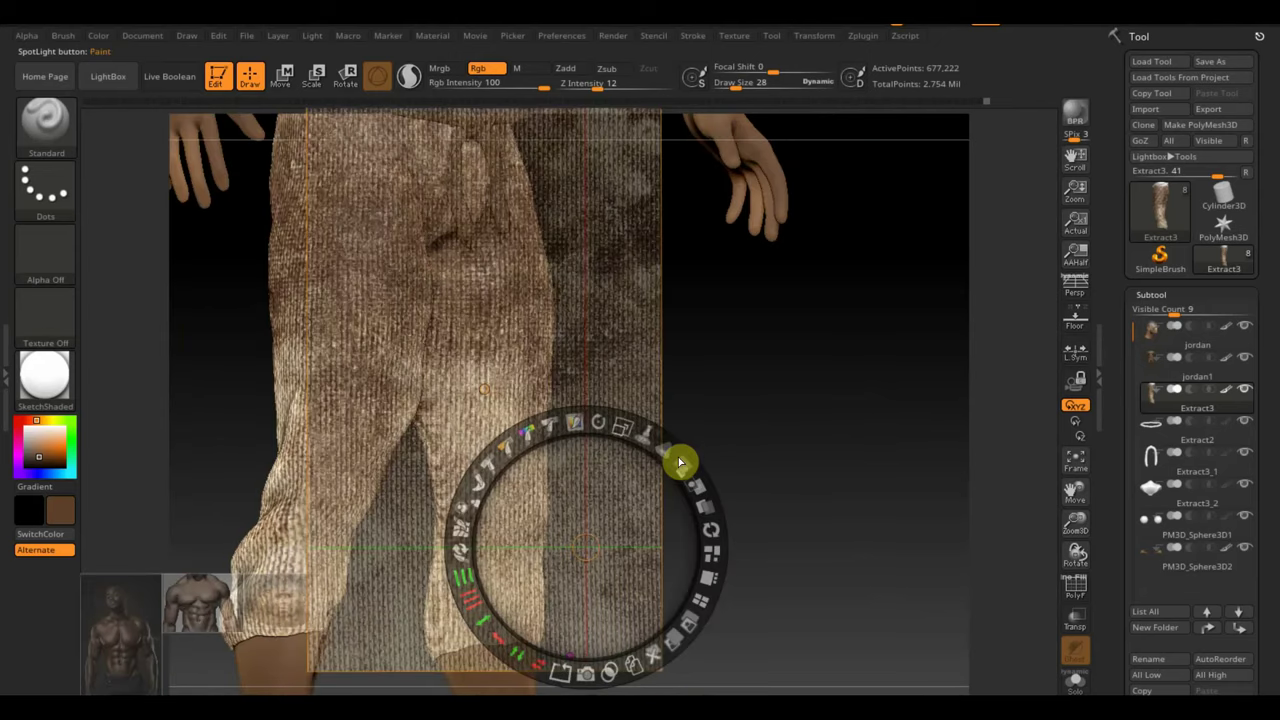
pyautogui.press('z')
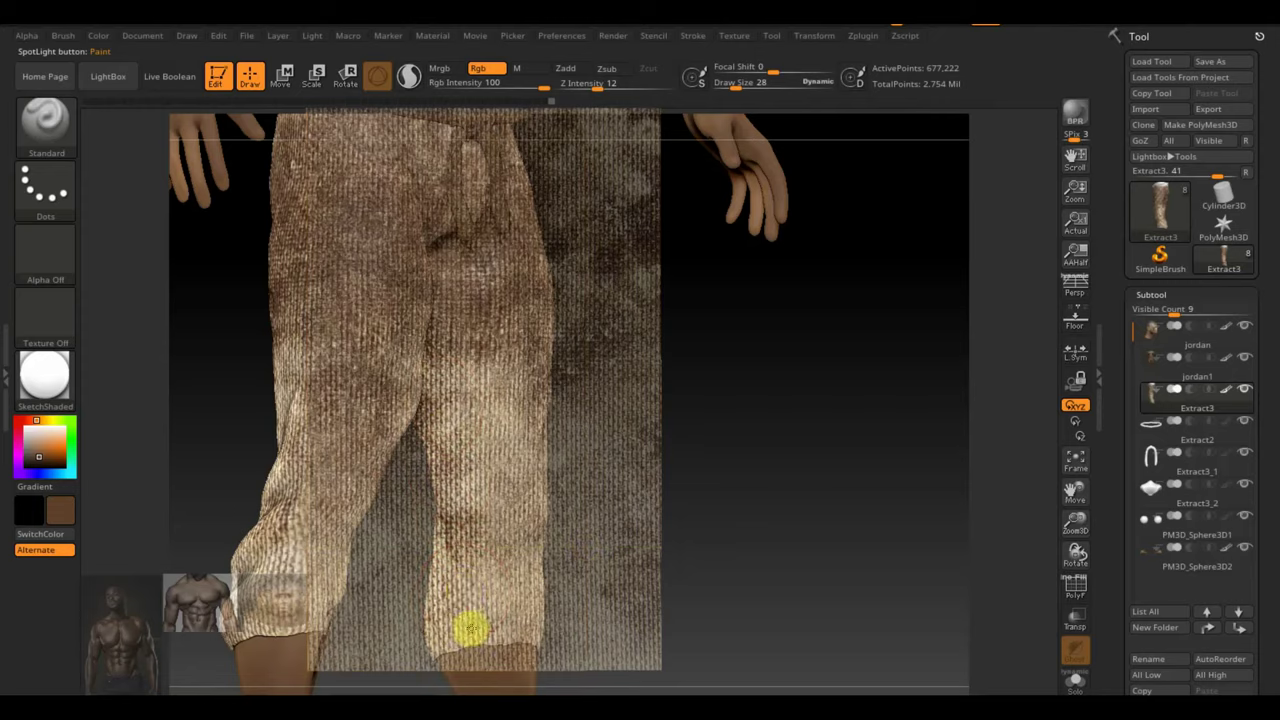
pyautogui.hotkey('shift', 'z')
pyautogui.moveTo(686, 597); pyautogui.dragTo(583, 496)
pyautogui.hotkey('shift', 'z')
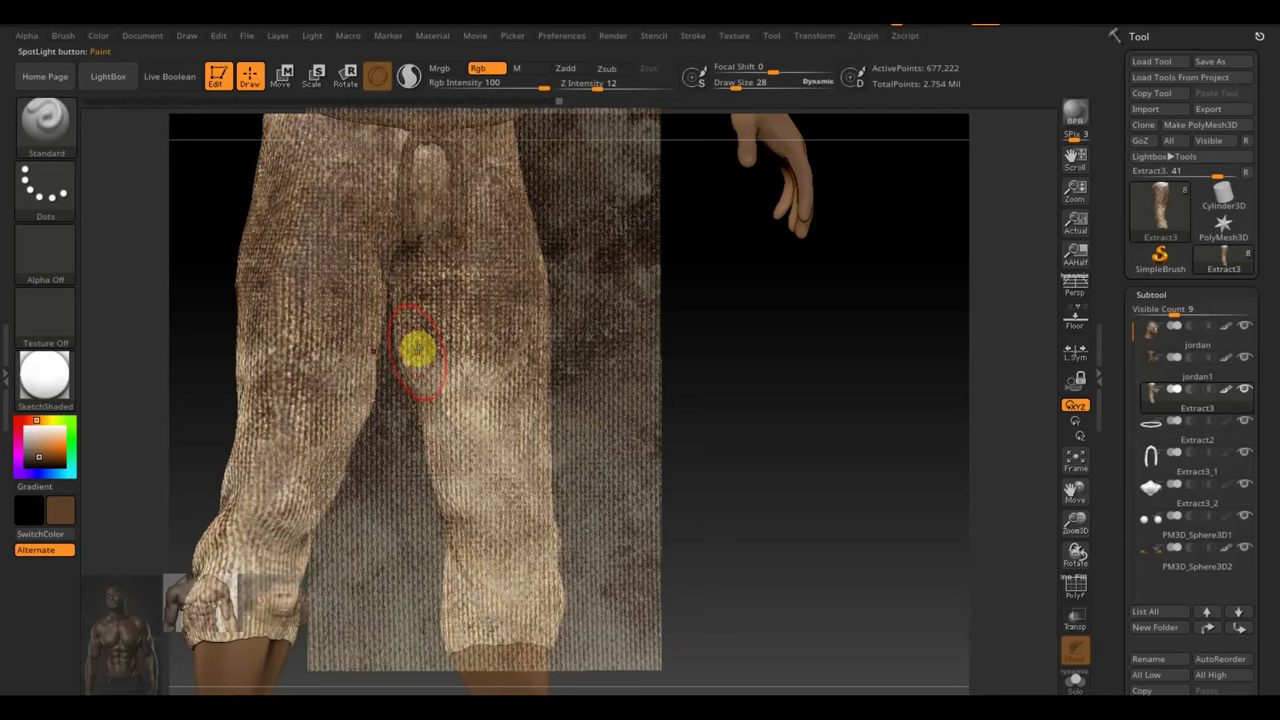
pyautogui.hotkey('shift', 'z')
pyautogui.hotkey('shift', 'z')
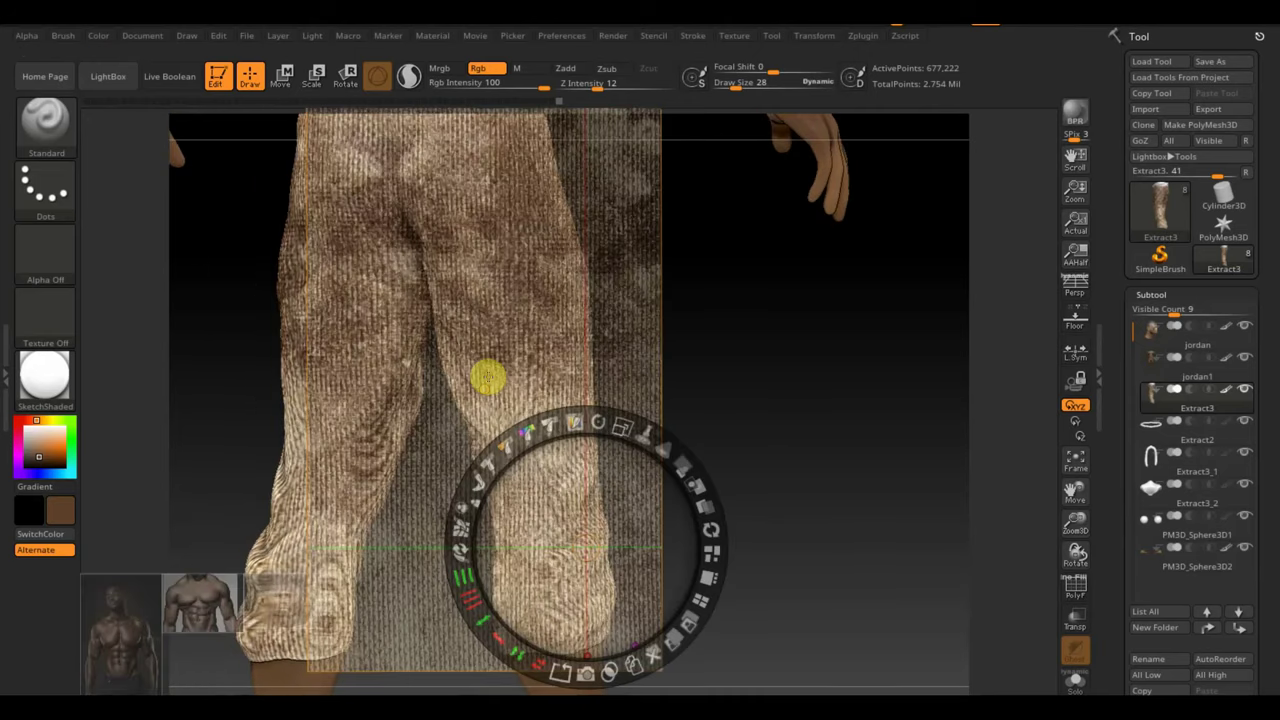
pyautogui.press('z')
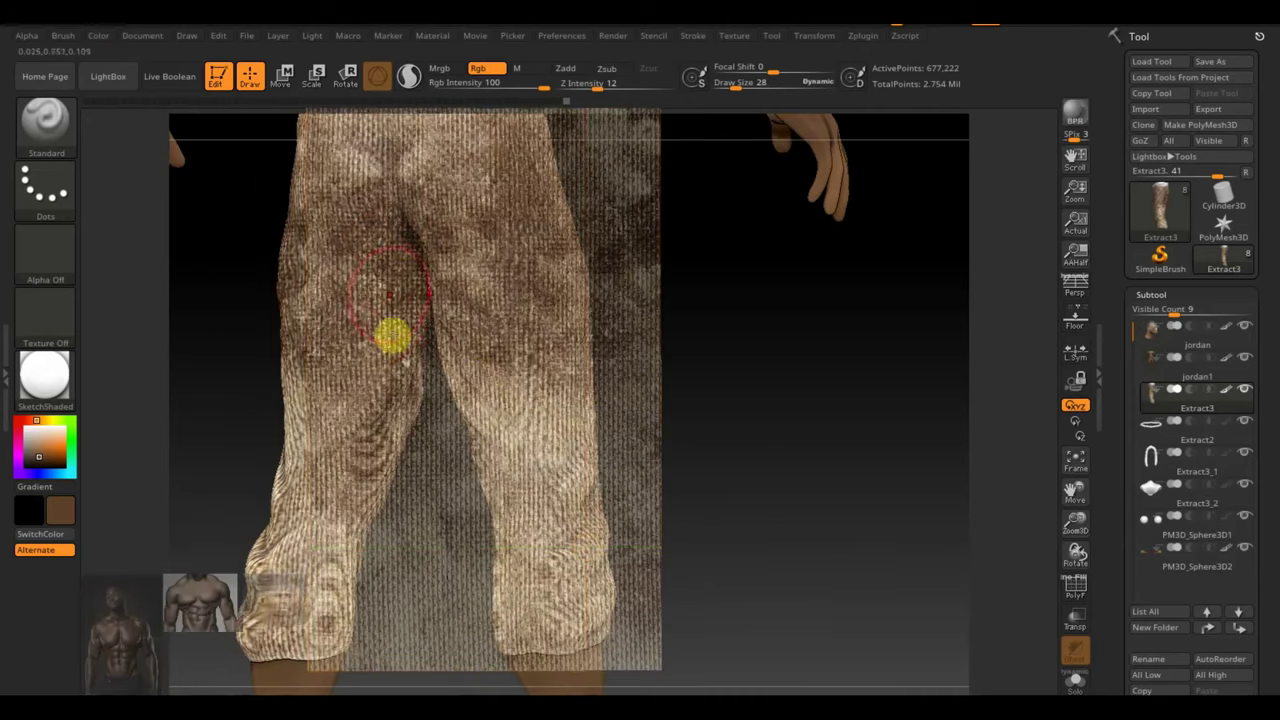
pyautogui.moveTo(393, 397); pyautogui.dragTo(362, 518)
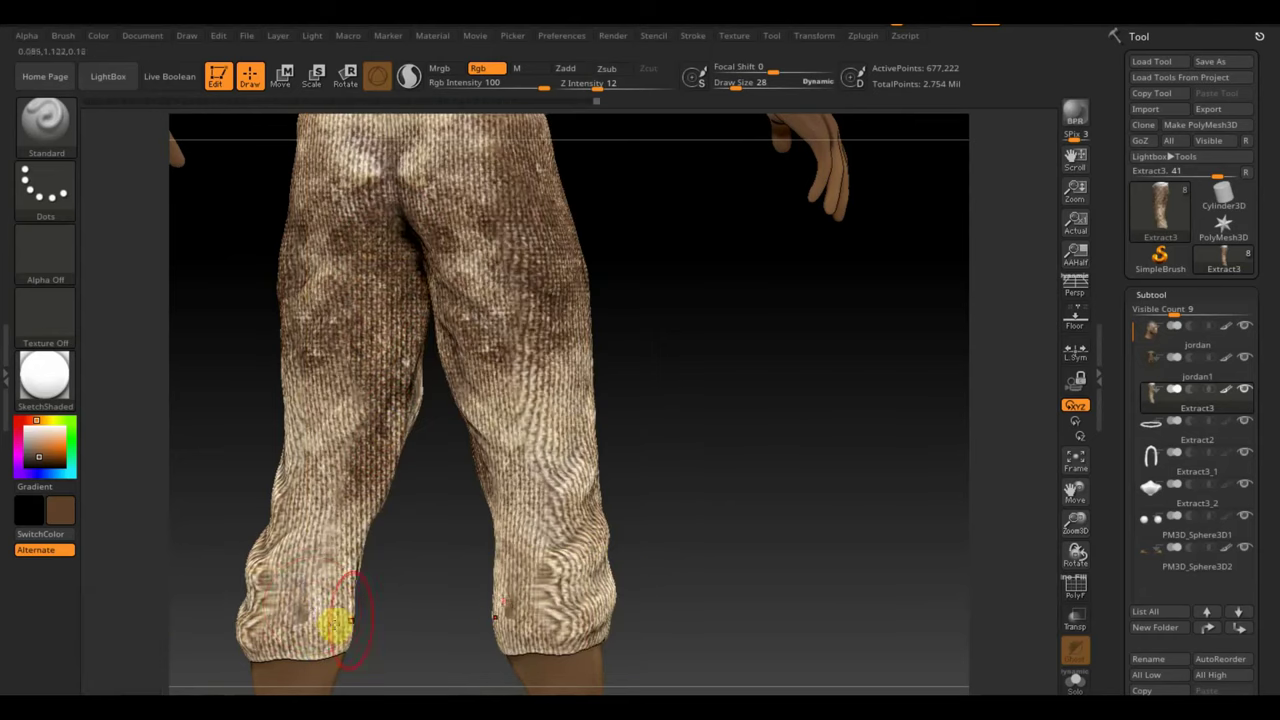
pyautogui.moveTo(329, 609); pyautogui.dragTo(300, 594)
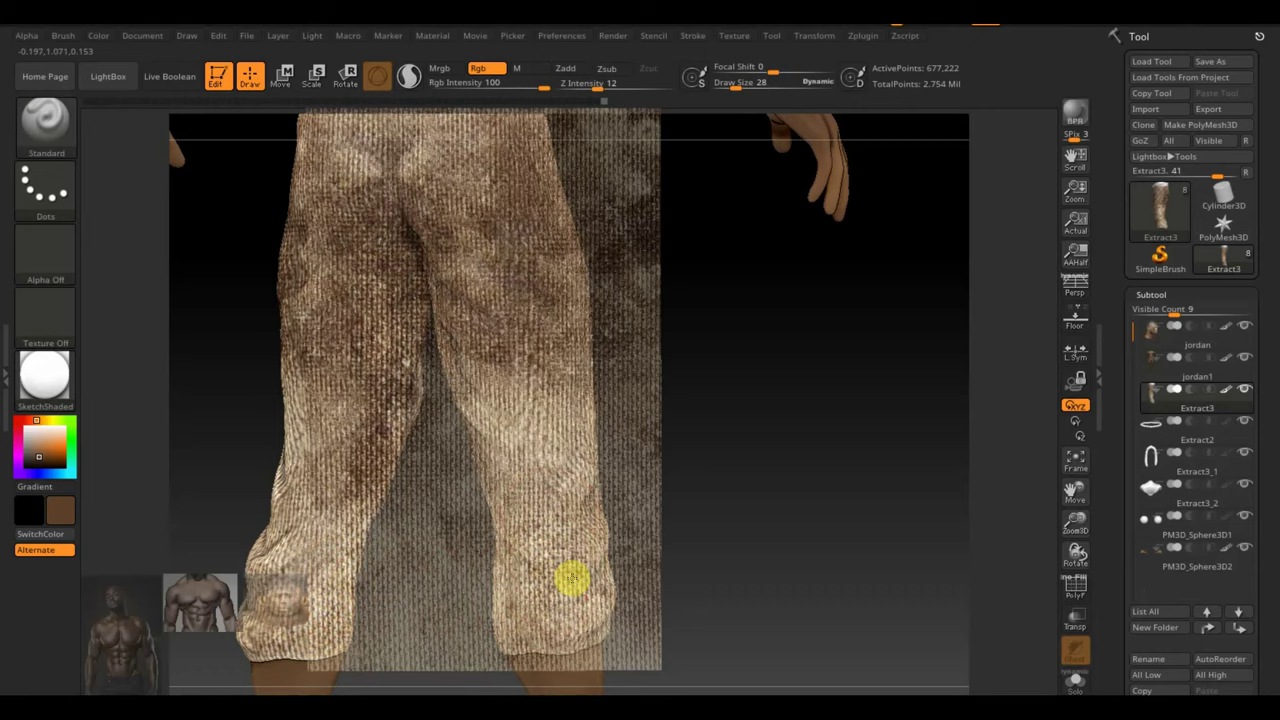
# - Project the knit texture onto the legs from other angles, finishing on a straight back view
pyautogui.hotkey('shift', 'z')
pyautogui.moveTo(777, 503); pyautogui.dragTo(687, 517)
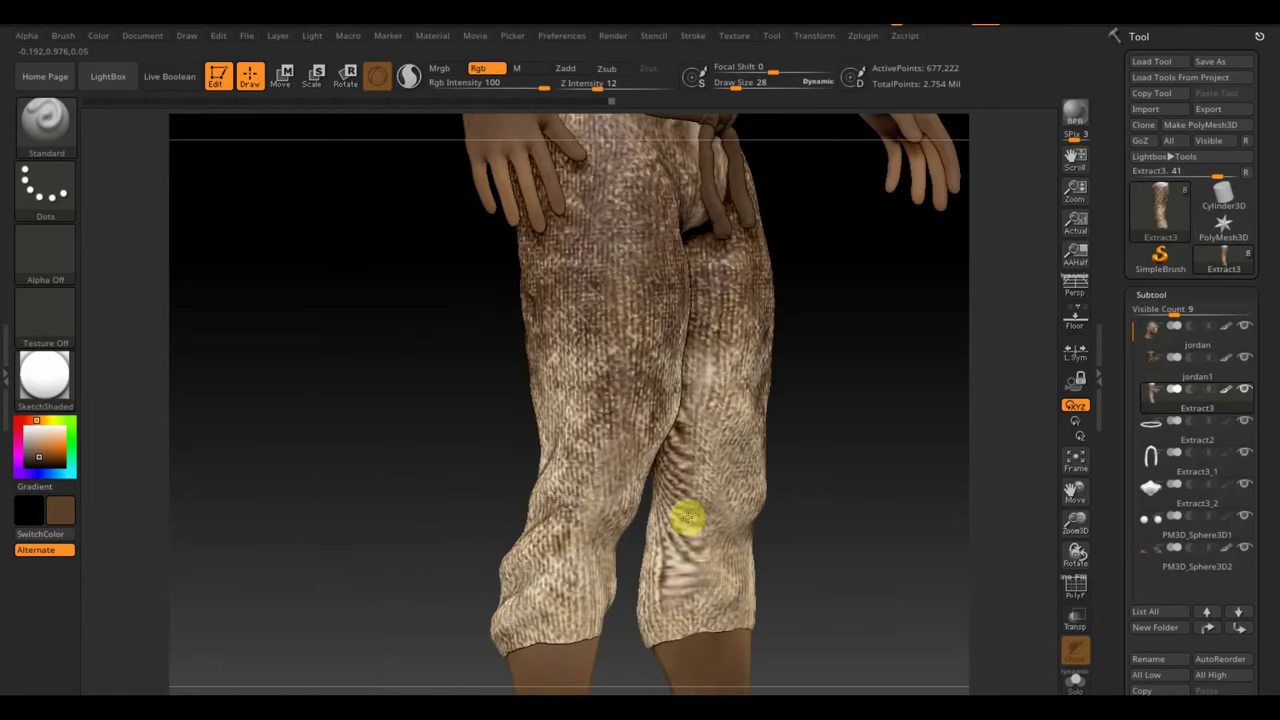
pyautogui.hotkey('shift', 'z')
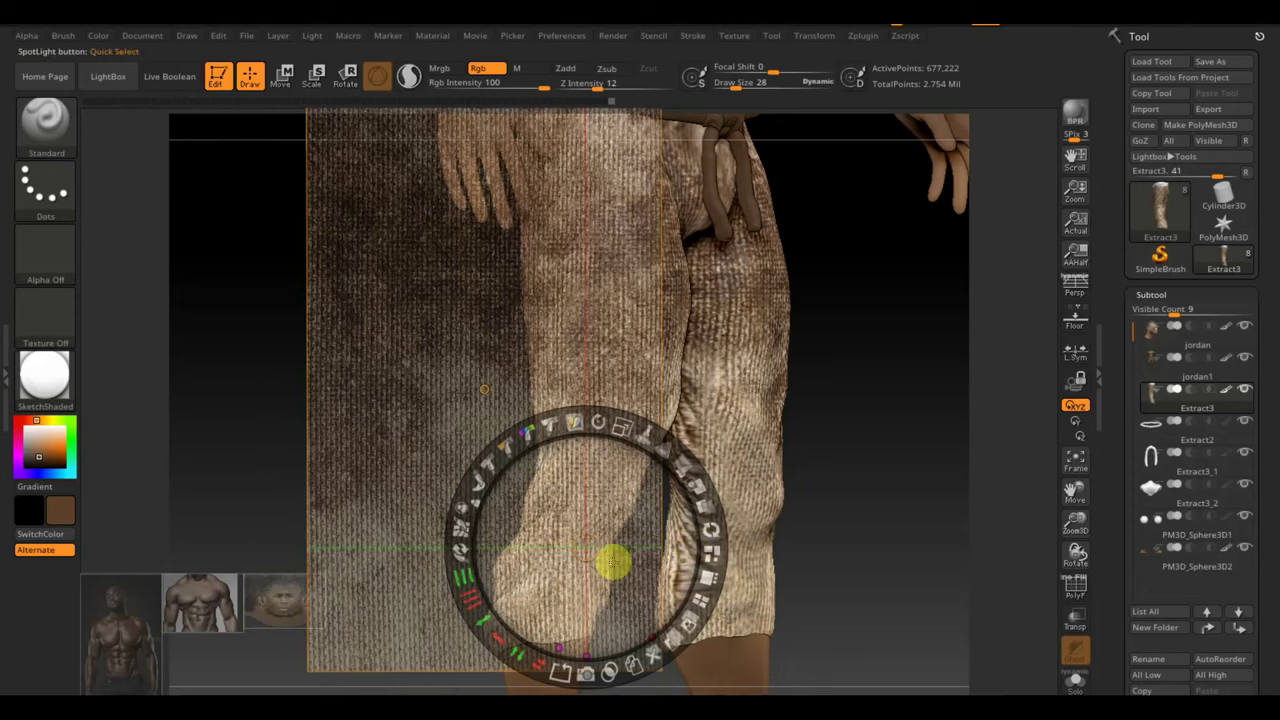
pyautogui.press('z')
pyautogui.press('z')
pyautogui.press('z')
pyautogui.moveTo(848, 539); pyautogui.dragTo(735, 549)
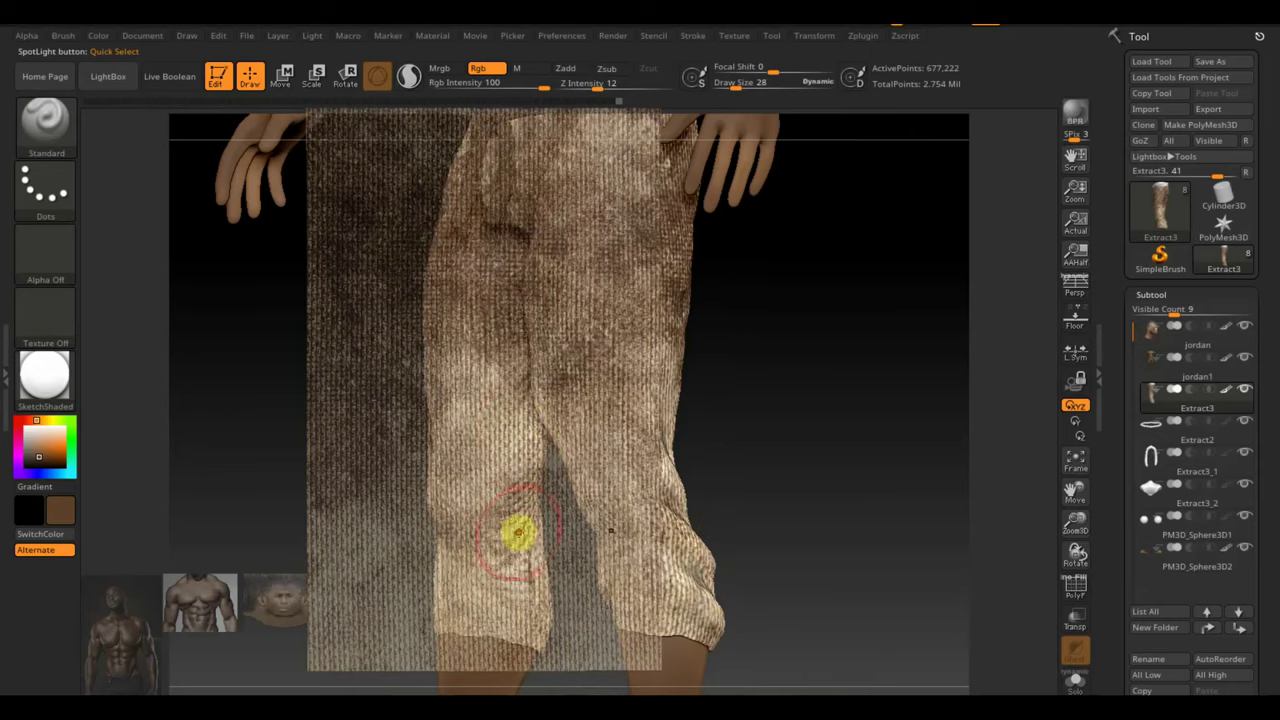
pyautogui.press('z')
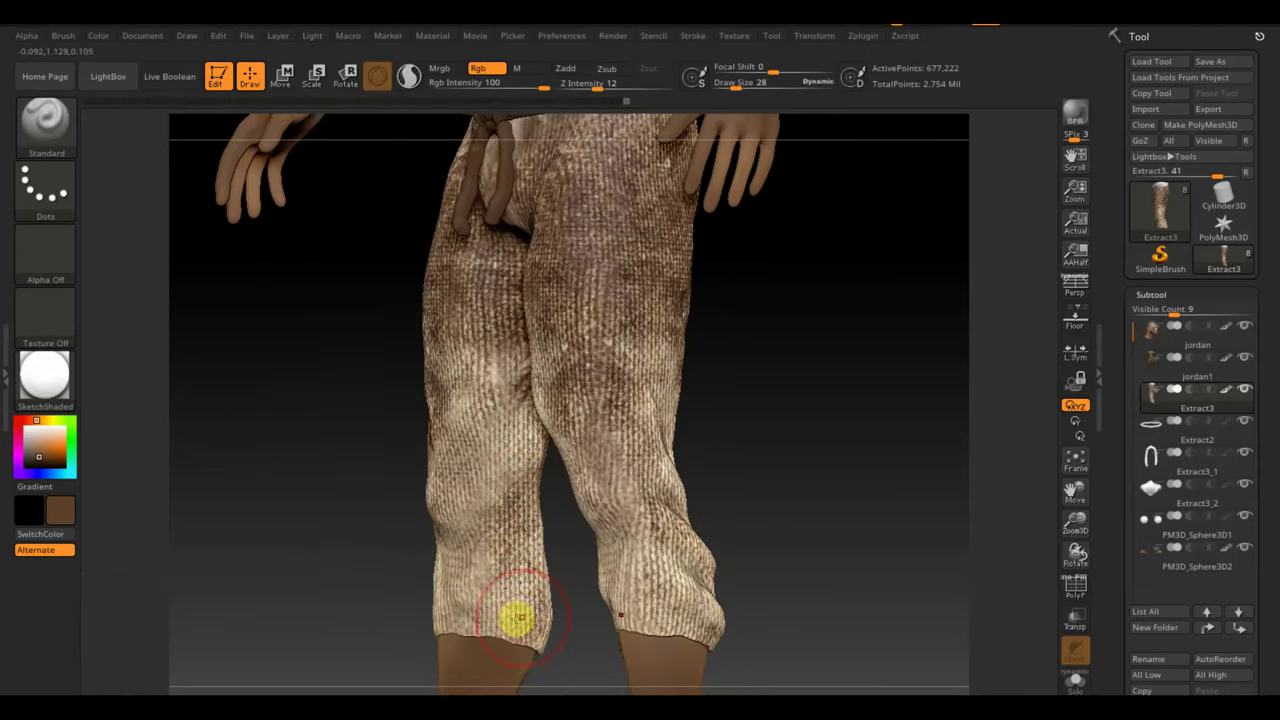
pyautogui.moveTo(519, 618)
pyautogui.mouseDown()
pyautogui.moveTo(777, 574)
pyautogui.moveTo(752, 563)
pyautogui.moveTo(791, 531)
pyautogui.moveTo(863, 514)
pyautogui.moveTo(874, 556)
pyautogui.mouseUp()
pyautogui.hotkey('shift', 'z')
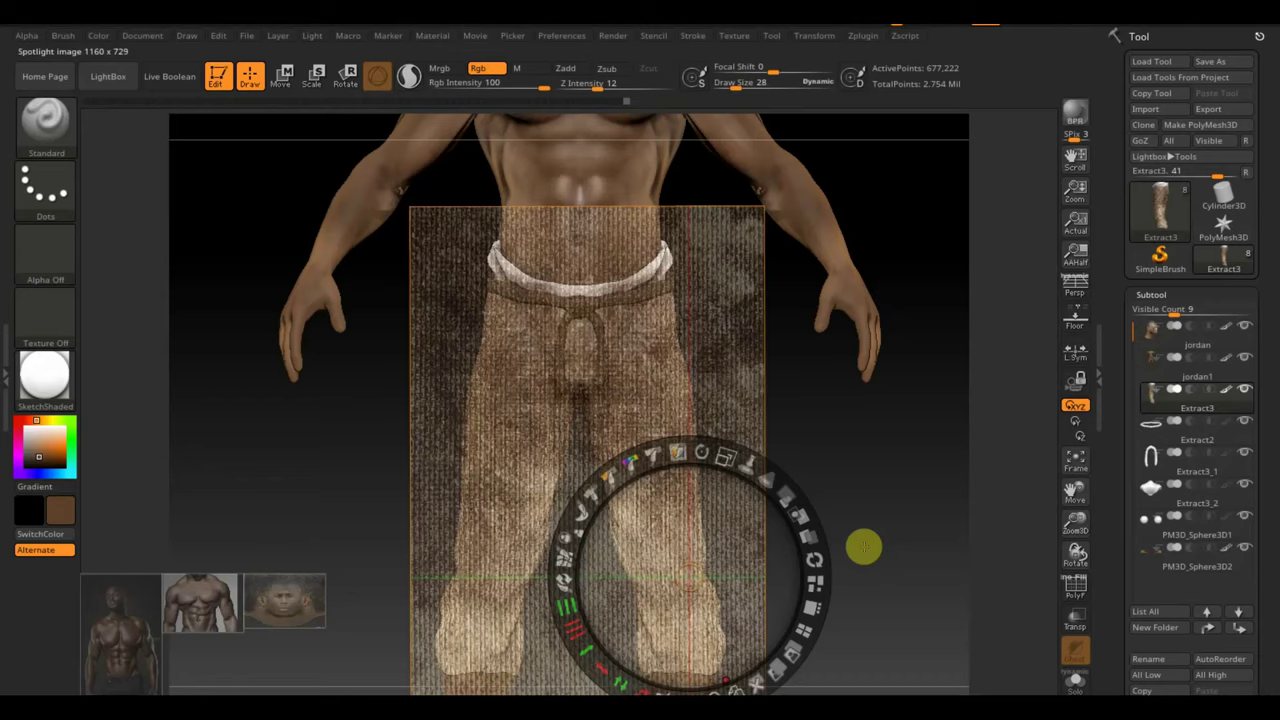
# - Paint texture onto the front waistband, then move and stretch the Spotlight image down the legs
pyautogui.press('z')
pyautogui.moveTo(661, 272)
pyautogui.mouseDown()
pyautogui.moveTo(674, 251)
pyautogui.moveTo(614, 289)
pyautogui.mouseUp()
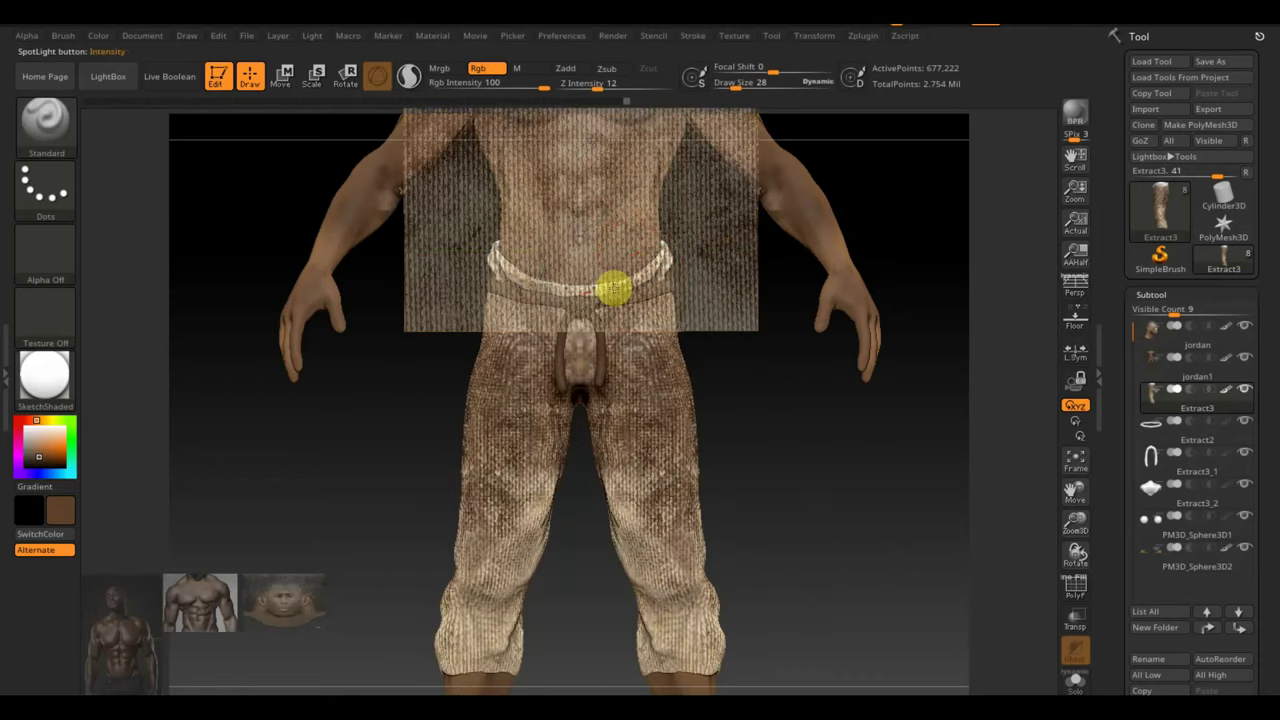
pyautogui.hotkey('shift', 'z')
pyautogui.hotkey('shift', 'z')
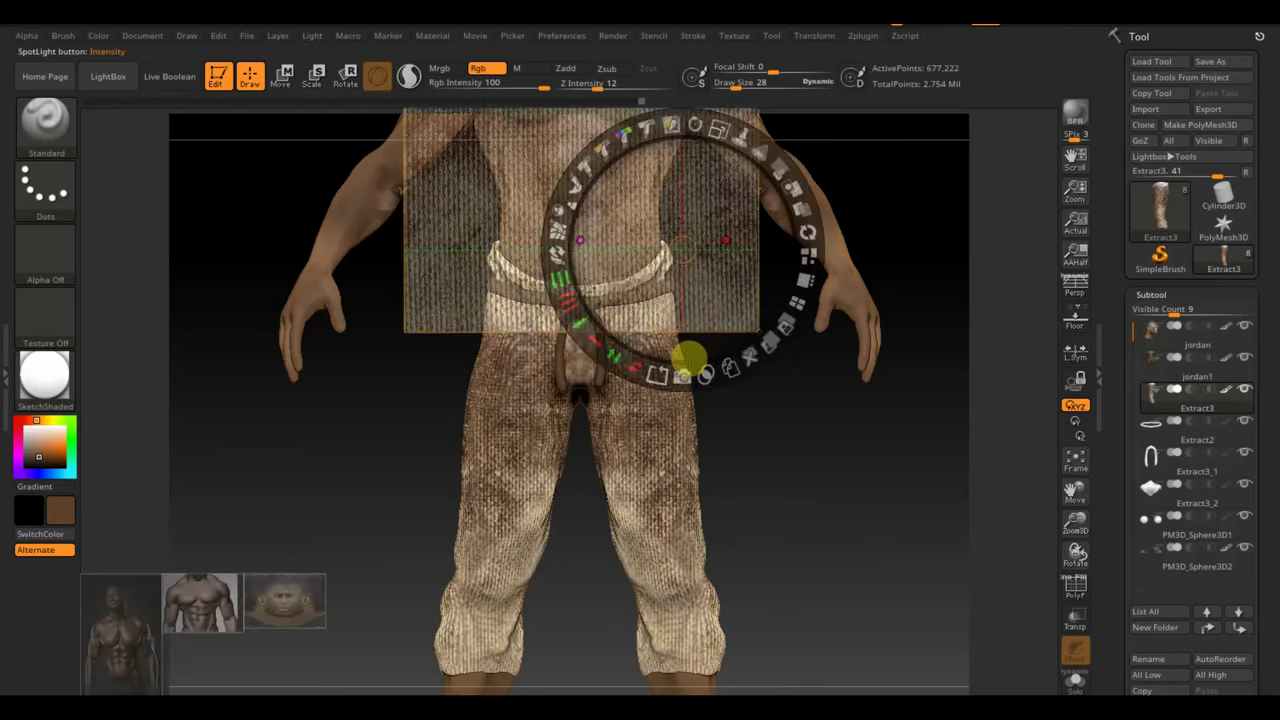
pyautogui.press('z')
pyautogui.press('z')
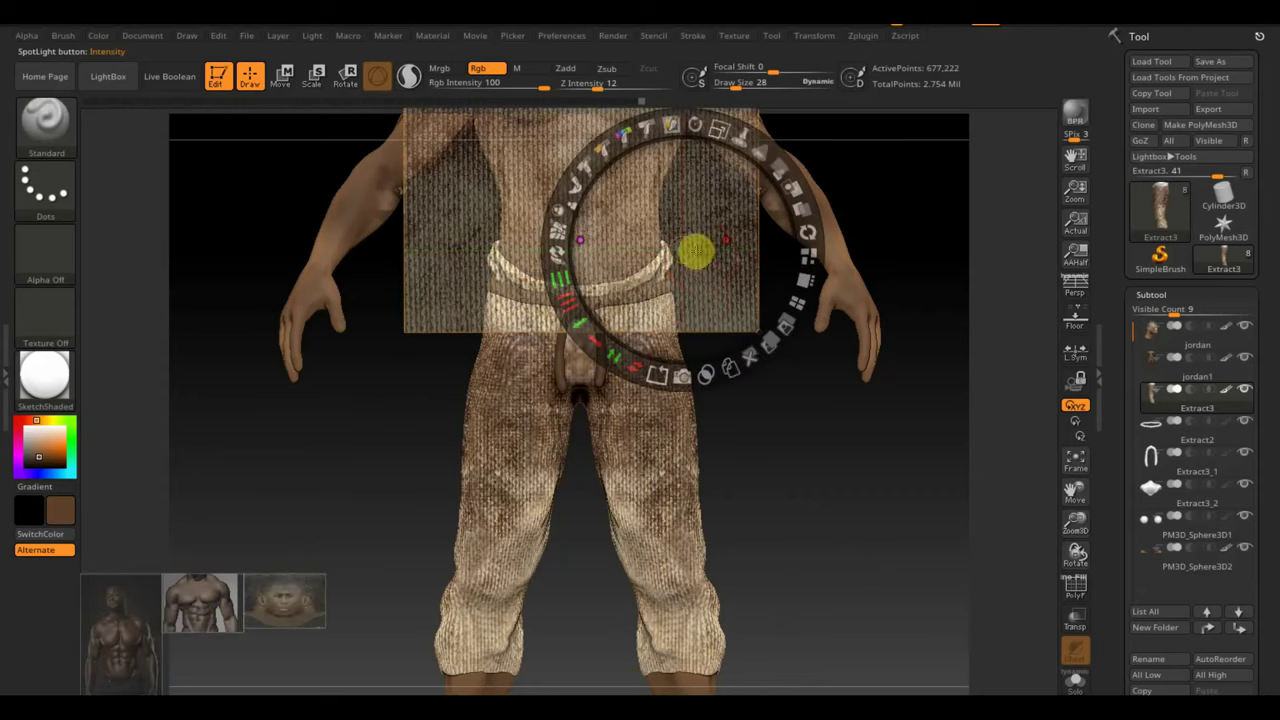
pyautogui.moveTo(697, 252); pyautogui.dragTo(509, 320)
pyautogui.press('z')
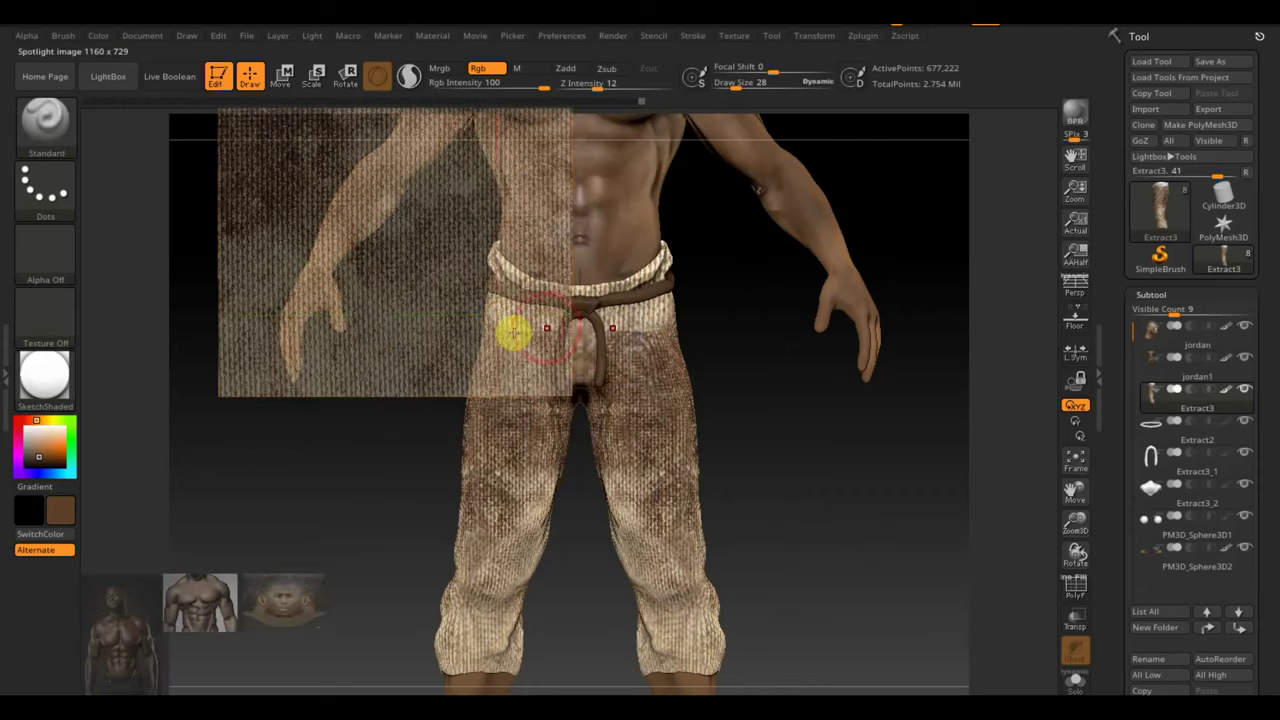
pyautogui.hotkey('shift', 'z')
pyautogui.hotkey('shift', 'z')
pyautogui.moveTo(535, 347); pyautogui.dragTo(600, 580)
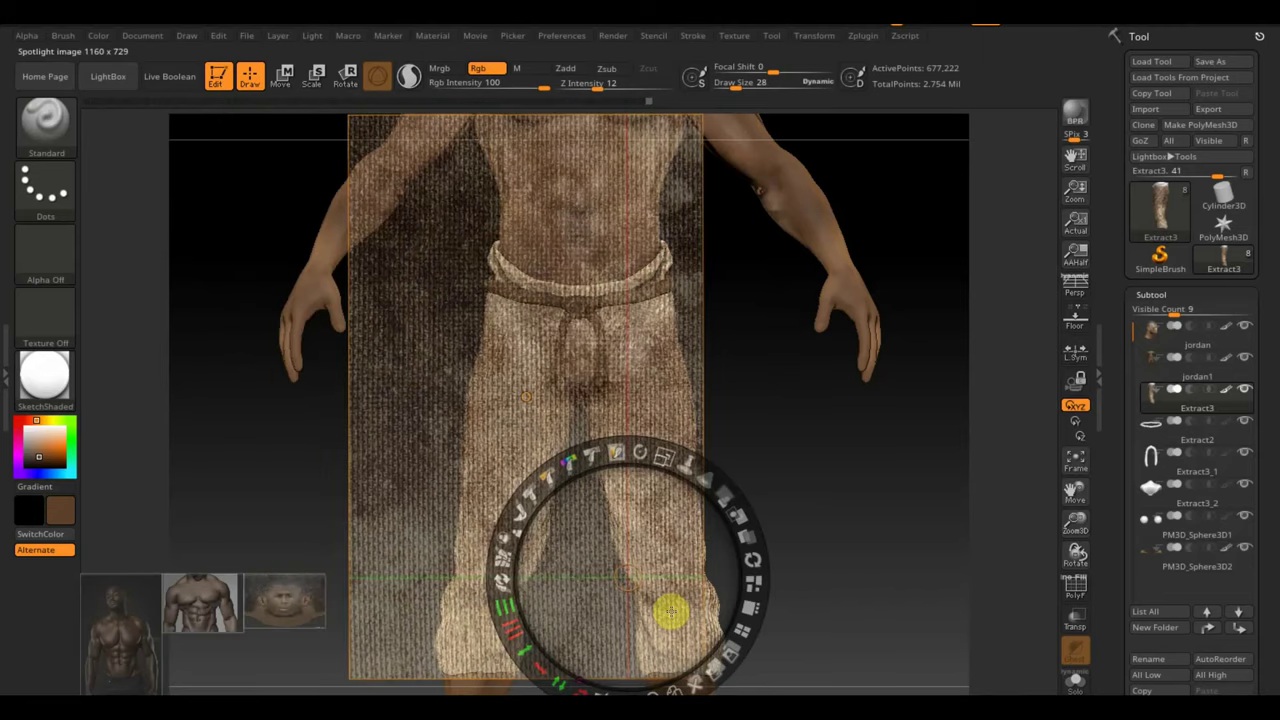
# - Lower Rgb Intensity to 24 and project the texture on the upper pants from a three-quarter view
pyautogui.press('z')
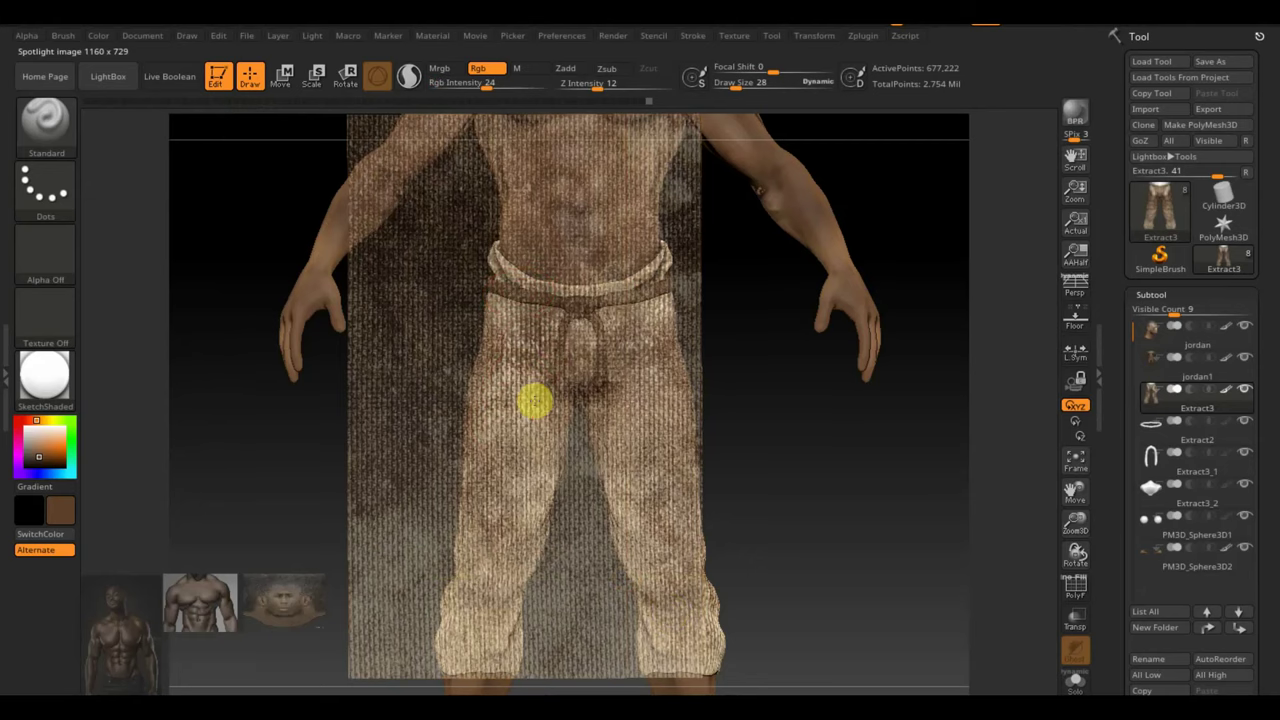
pyautogui.hotkey('shift', 'z')
pyautogui.moveTo(780, 377); pyautogui.dragTo(806, 387)
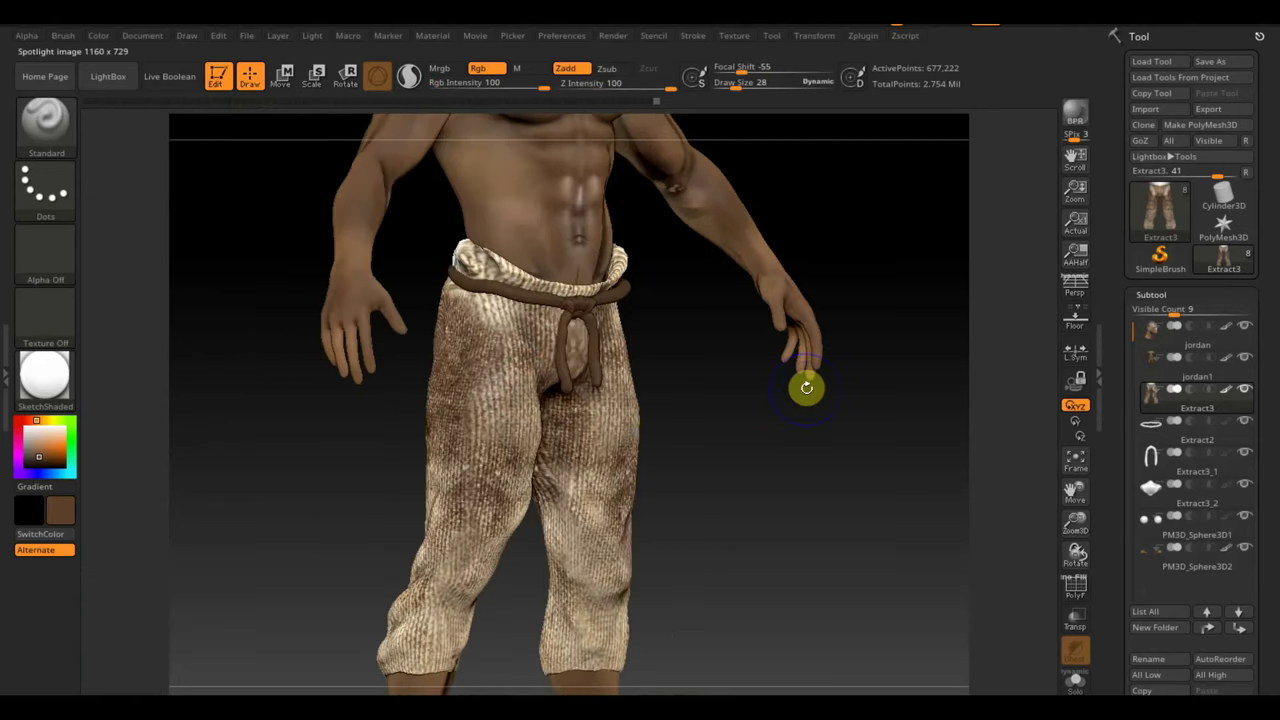
pyautogui.hotkey('shift', 'z')
pyautogui.press('z')
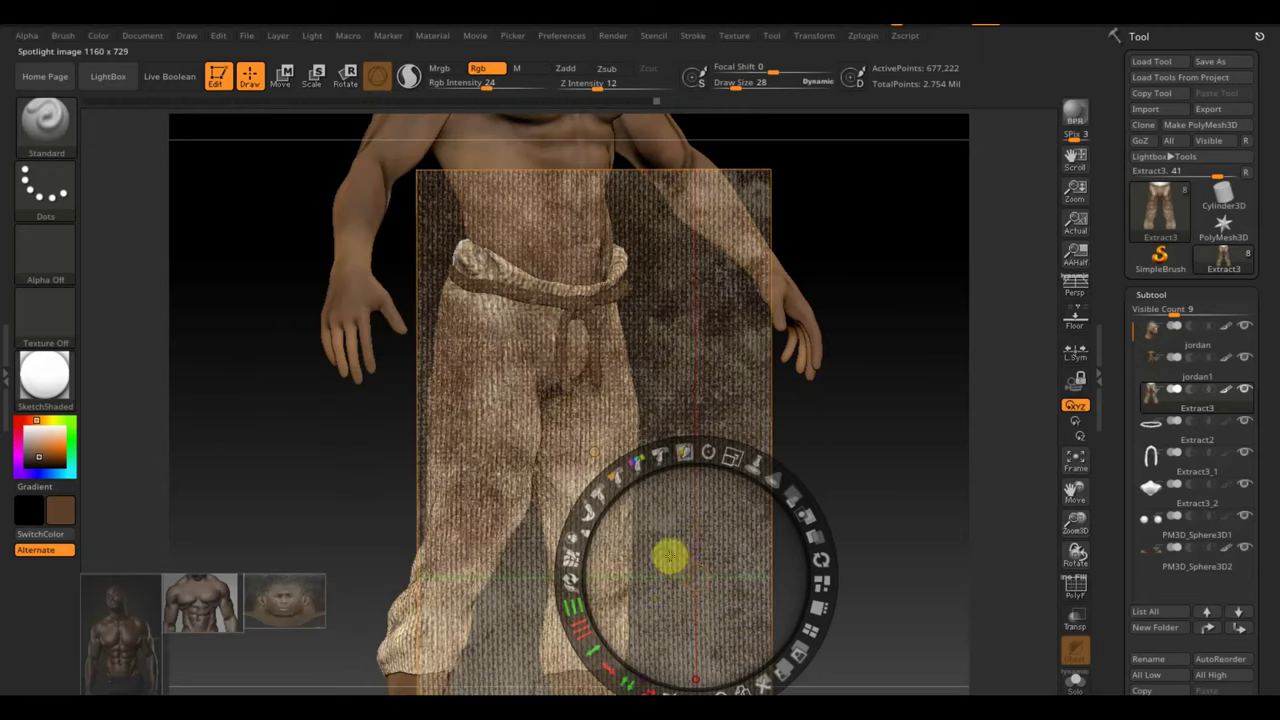
pyautogui.moveTo(677, 566); pyautogui.dragTo(680, 568)
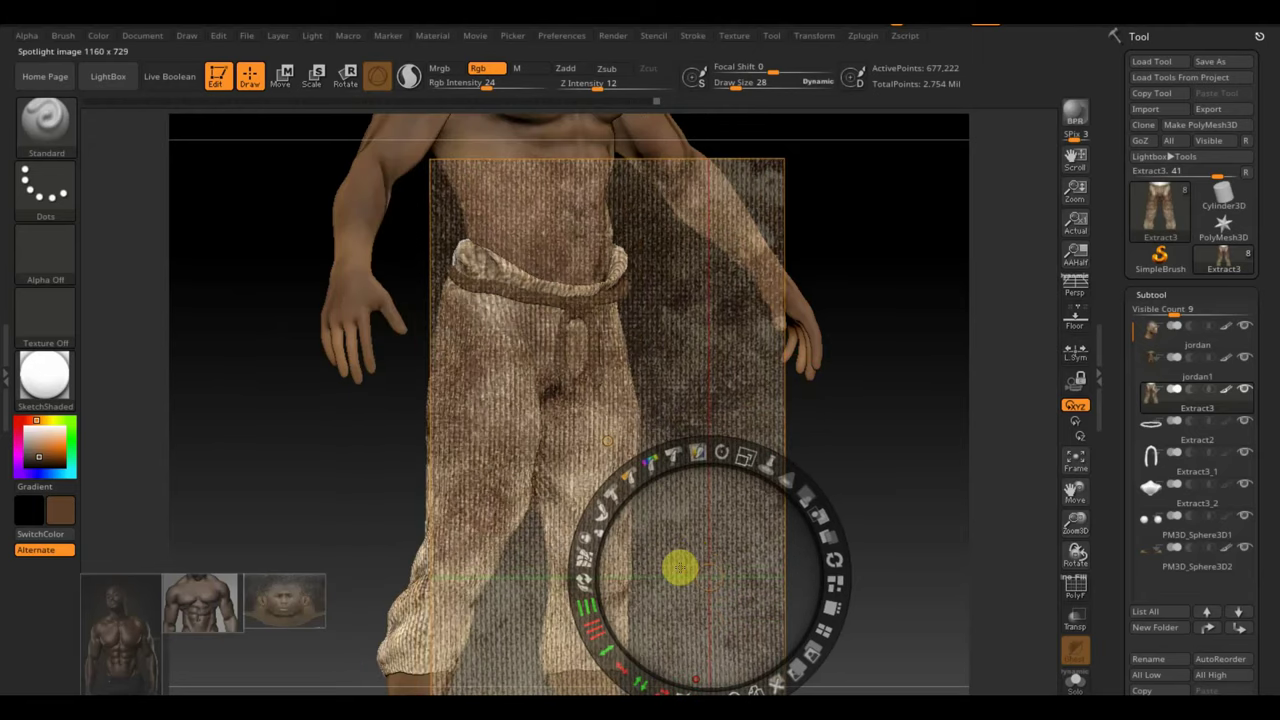
pyautogui.press('z')
pyautogui.hotkey('shift', 'z')
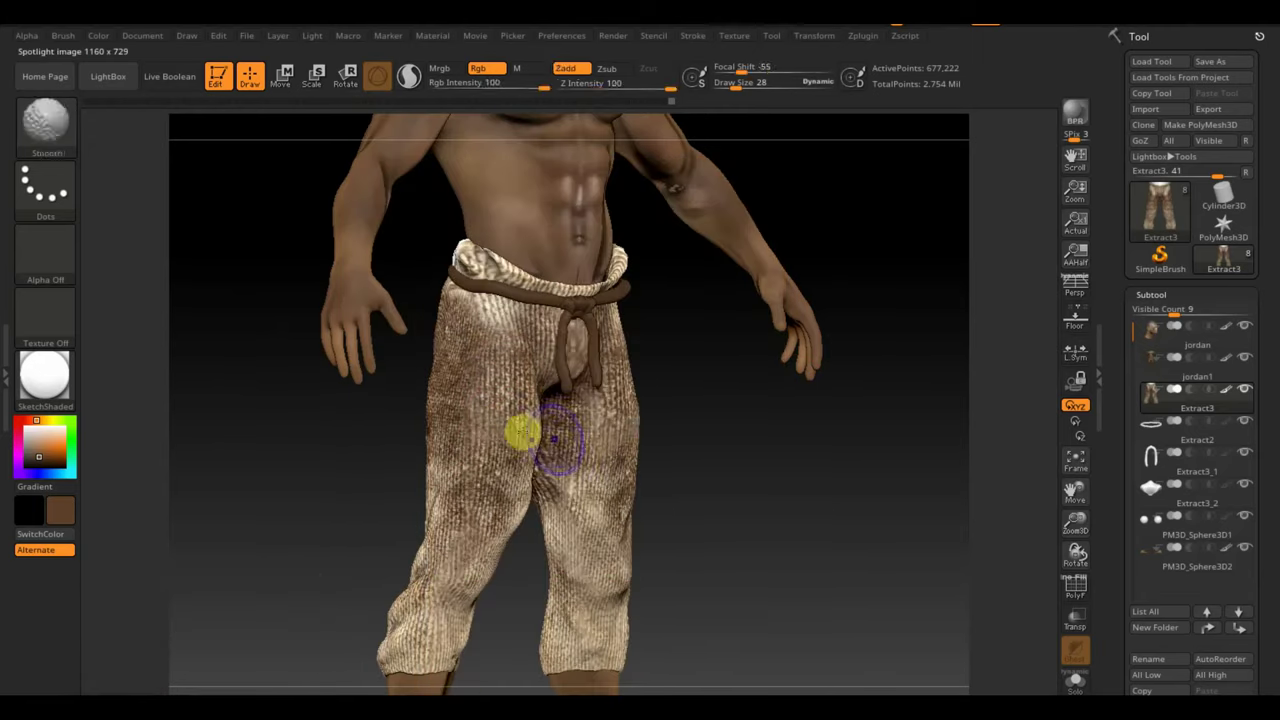
# - From a rear three-quarter view, reposition the image and texture the back of the waistband and pants
pyautogui.keyDown('shift'); pyautogui.moveTo(749, 480); pyautogui.dragTo(755, 496); pyautogui.keyUp('shift')
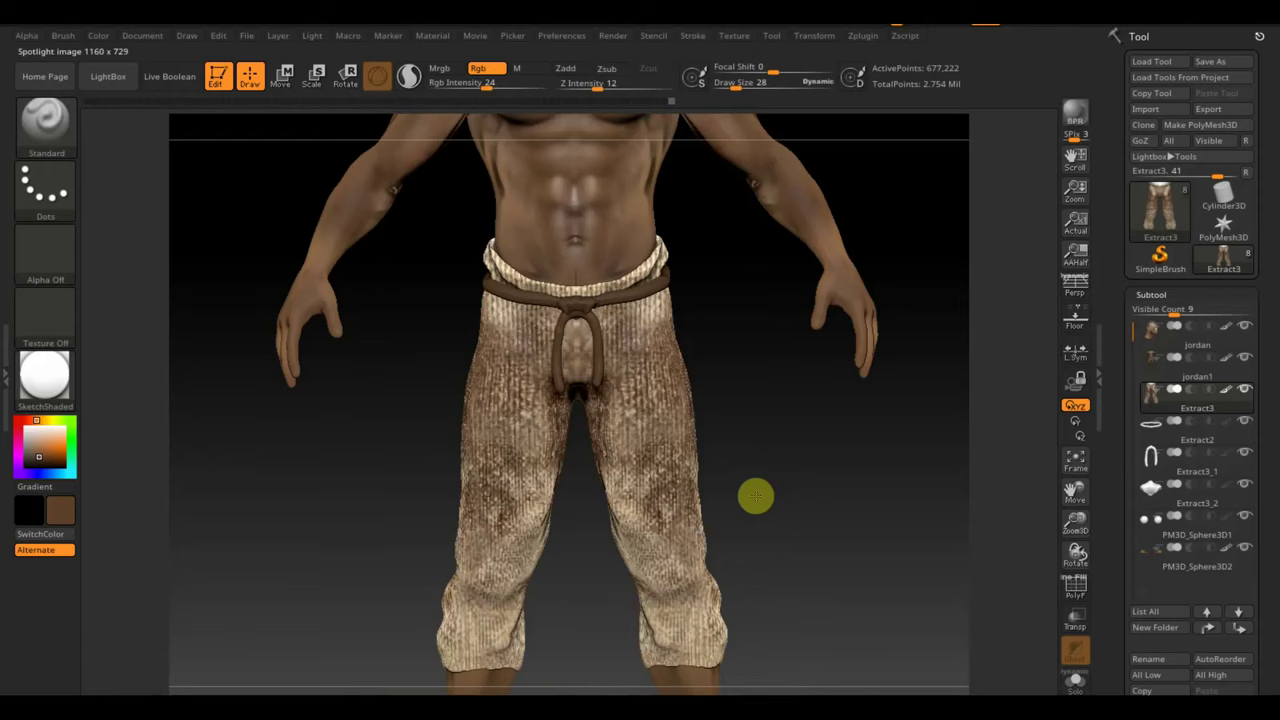
pyautogui.moveTo(763, 500); pyautogui.dragTo(621, 540)
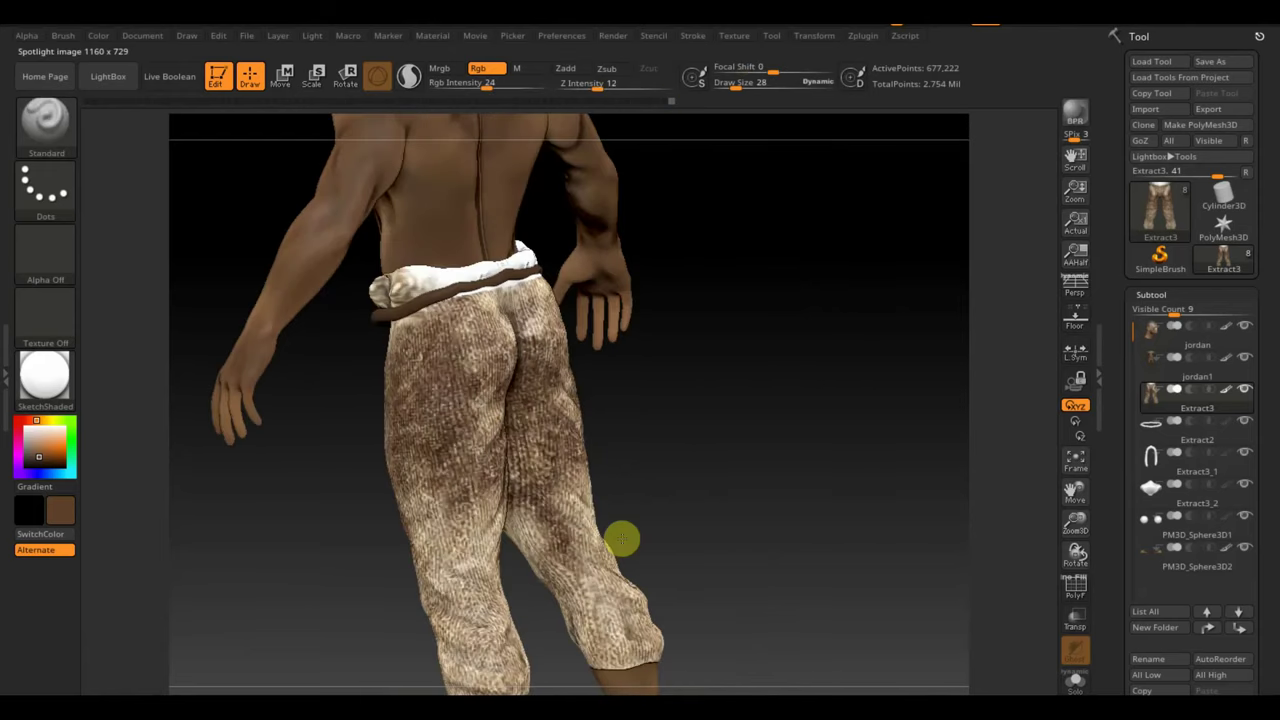
pyautogui.hotkey('shift', 'z')
pyautogui.press('z')
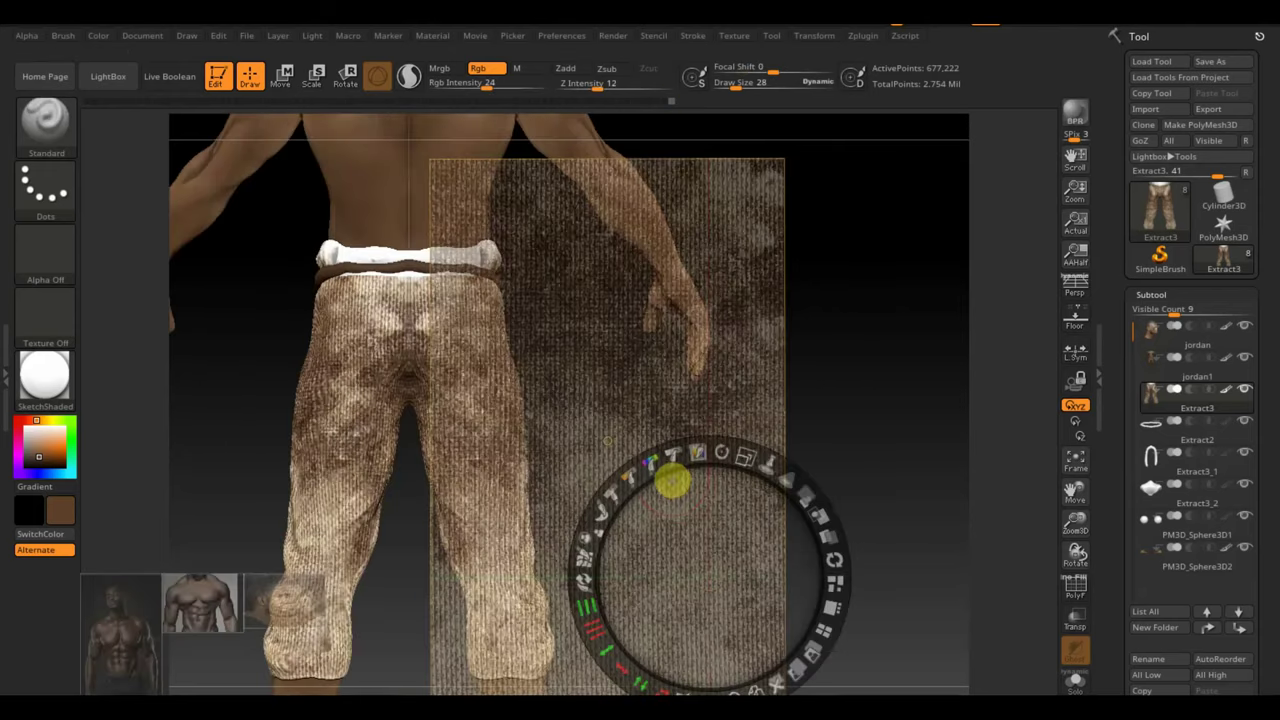
pyautogui.moveTo(613, 578); pyautogui.dragTo(575, 594)
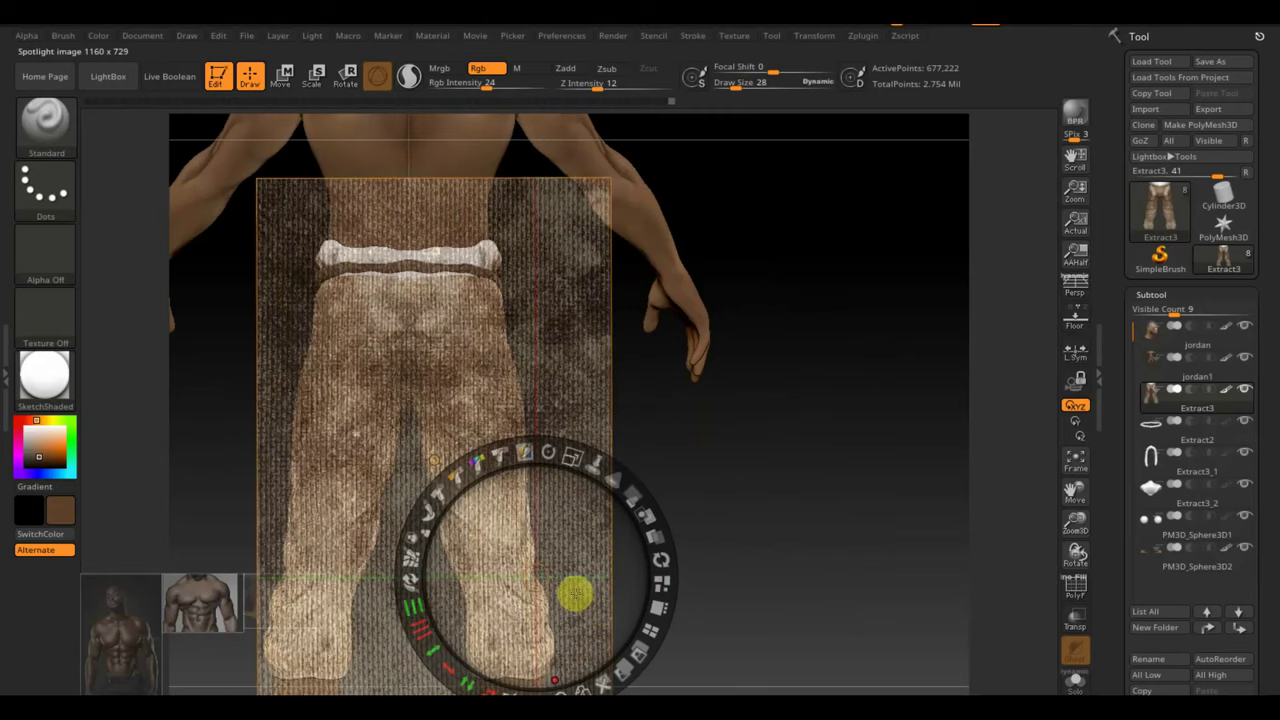
pyautogui.press('z')
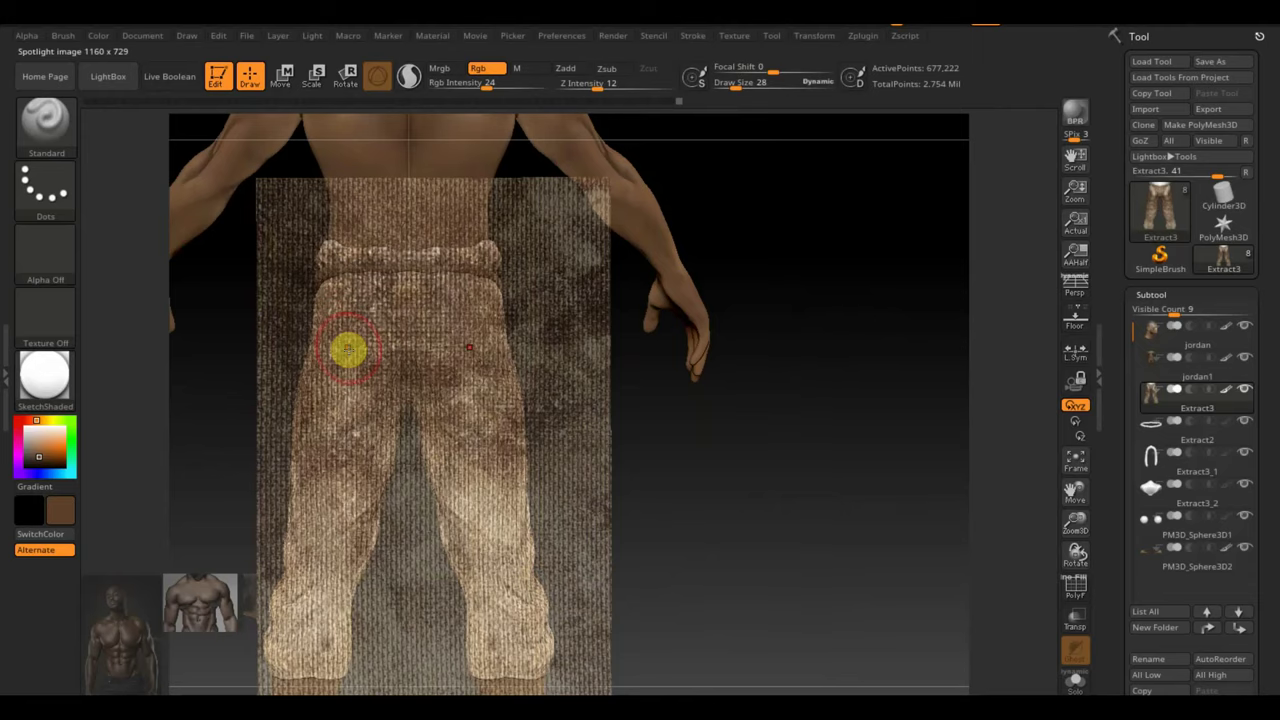
pyautogui.moveTo(347, 349); pyautogui.dragTo(720, 466)
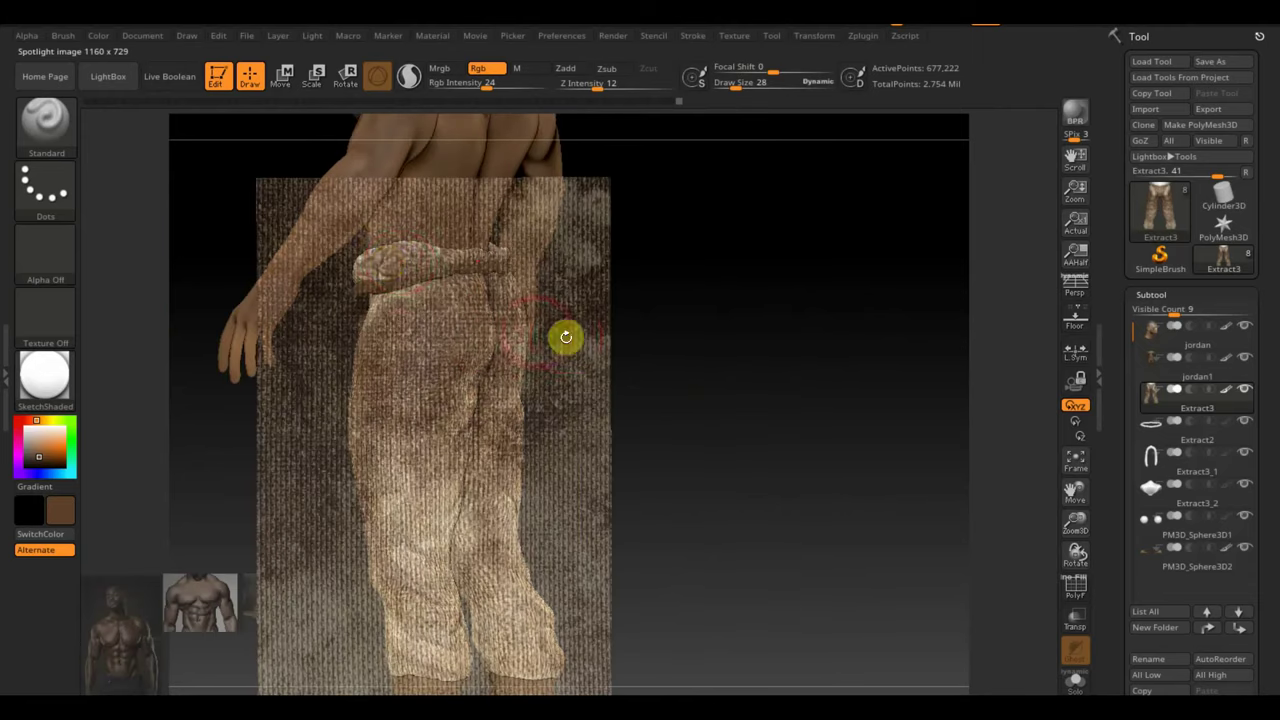
pyautogui.hotkey('shift', 'z')
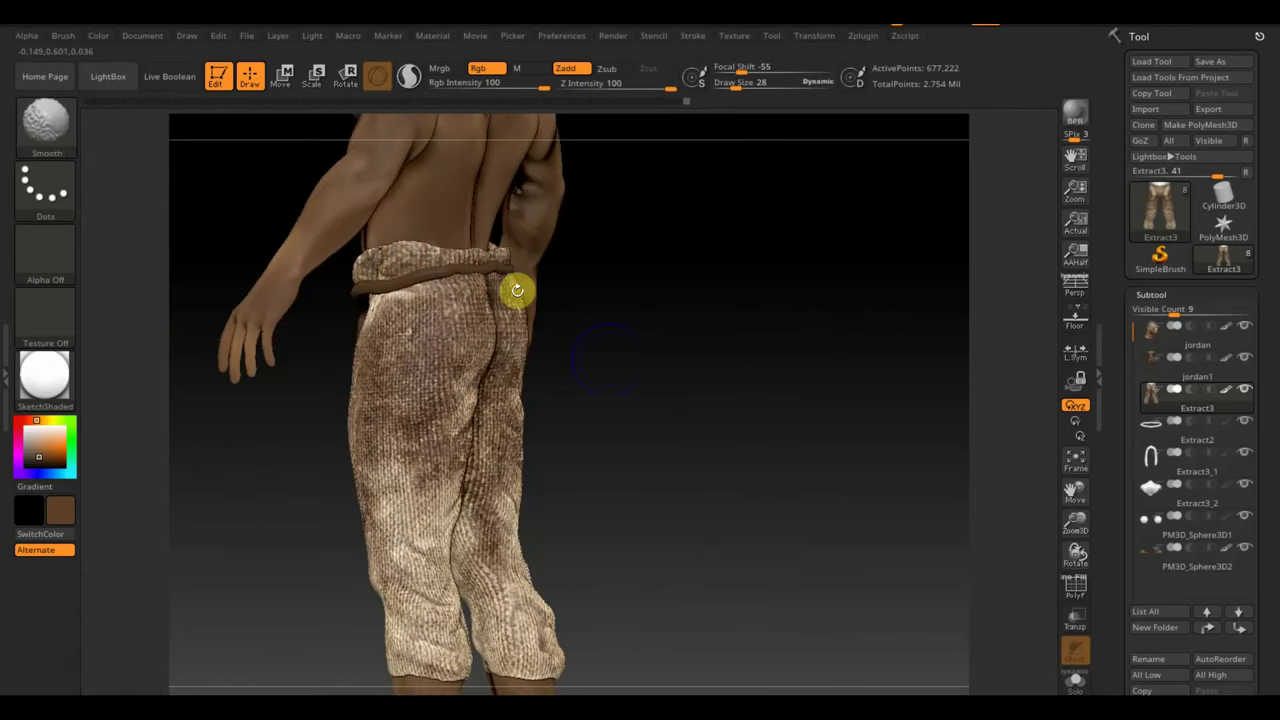
# - Review the whole textured figure from the front and three-quarter, then zoom in on the chest and face
pyautogui.keyDown('shift'); pyautogui.moveTo(517, 290); pyautogui.dragTo(737, 423); pyautogui.keyUp('shift')
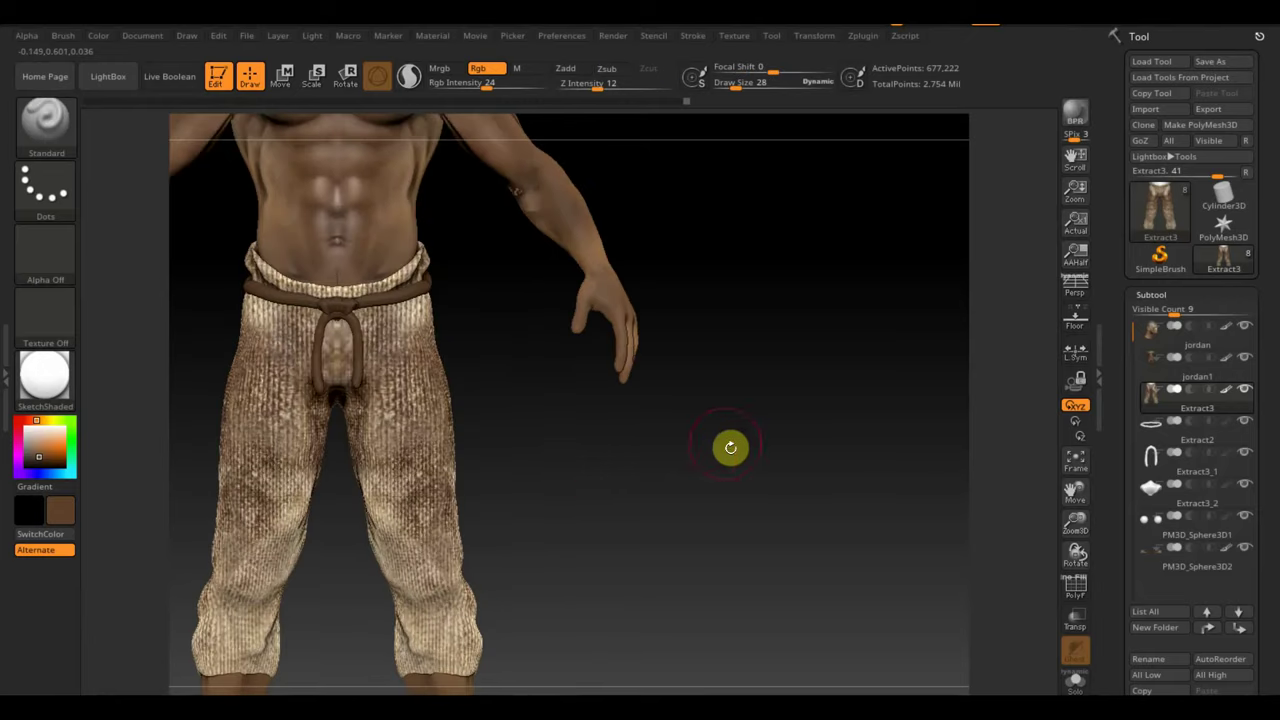
pyautogui.moveTo(614, 506)
pyautogui.keyDown('alt'); pyautogui.mouseDown()
pyautogui.moveTo(856, 543)
pyautogui.moveTo(777, 570)
pyautogui.mouseUp(); pyautogui.keyUp('alt')
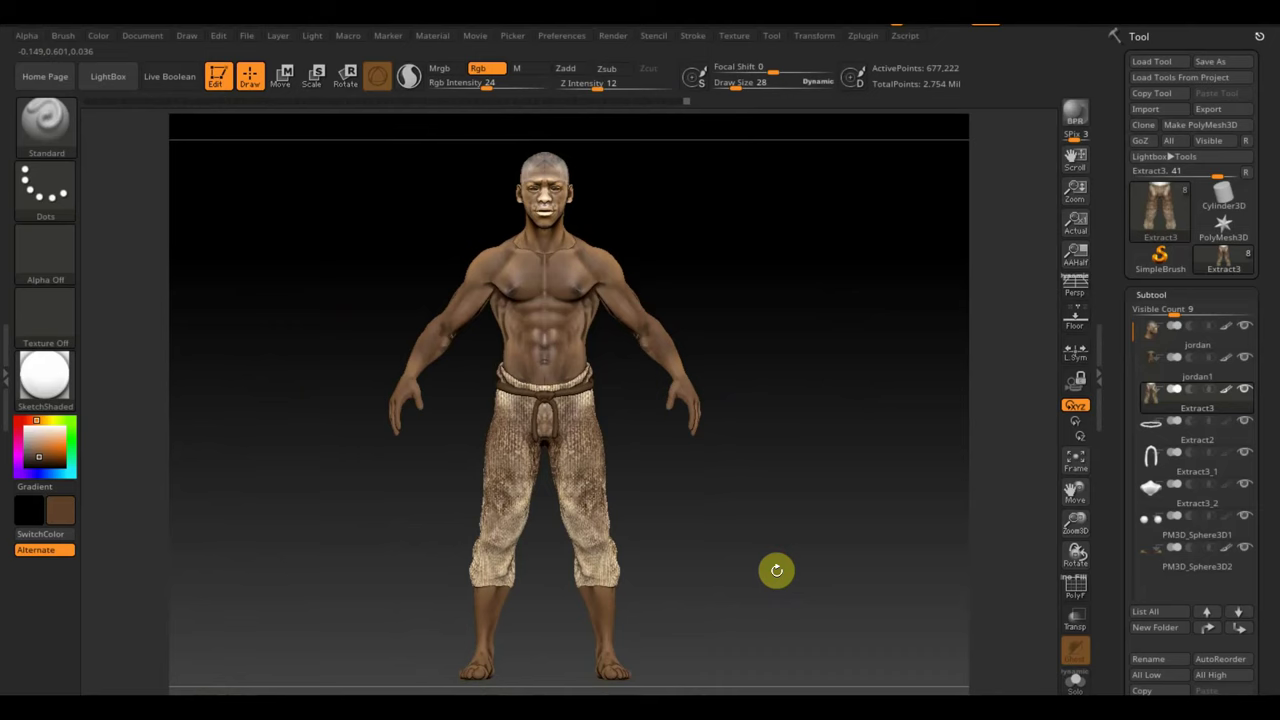
pyautogui.keyDown('alt'); pyautogui.moveTo(777, 570); pyautogui.dragTo(767, 565); pyautogui.keyUp('alt')
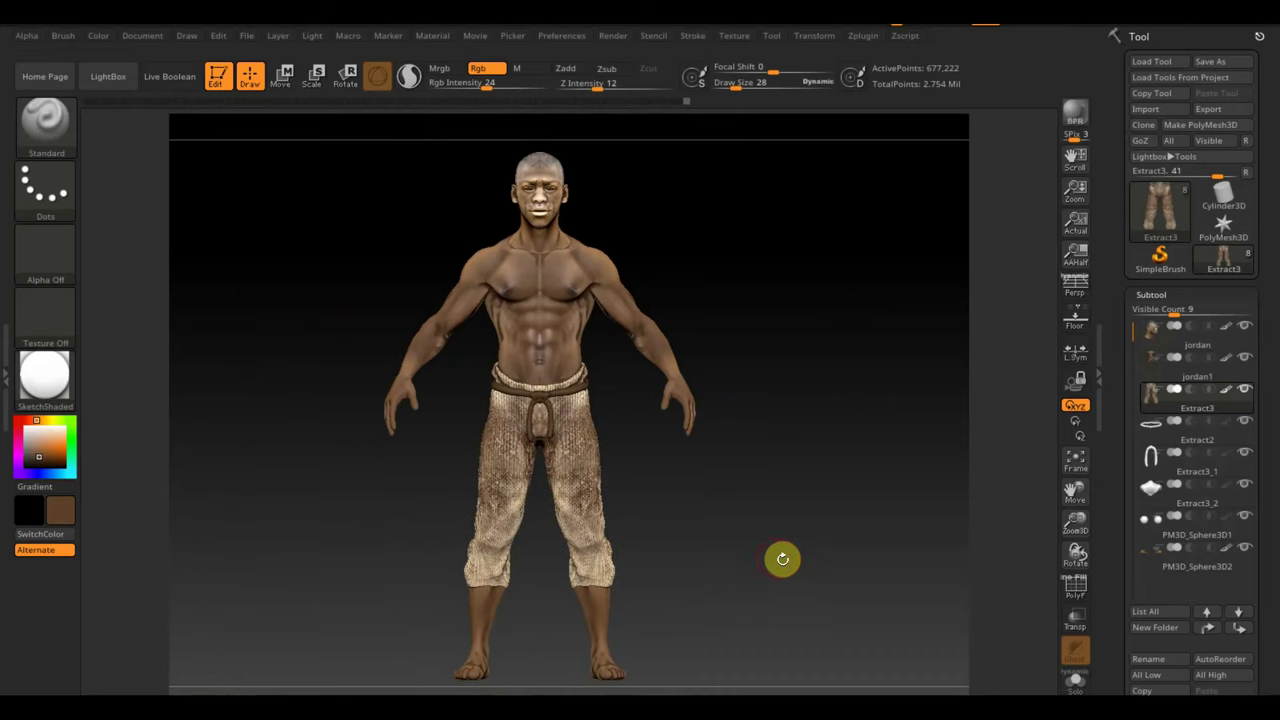
pyautogui.moveTo(783, 558)
pyautogui.mouseDown()
pyautogui.moveTo(788, 541)
pyautogui.moveTo(754, 540)
pyautogui.mouseUp()
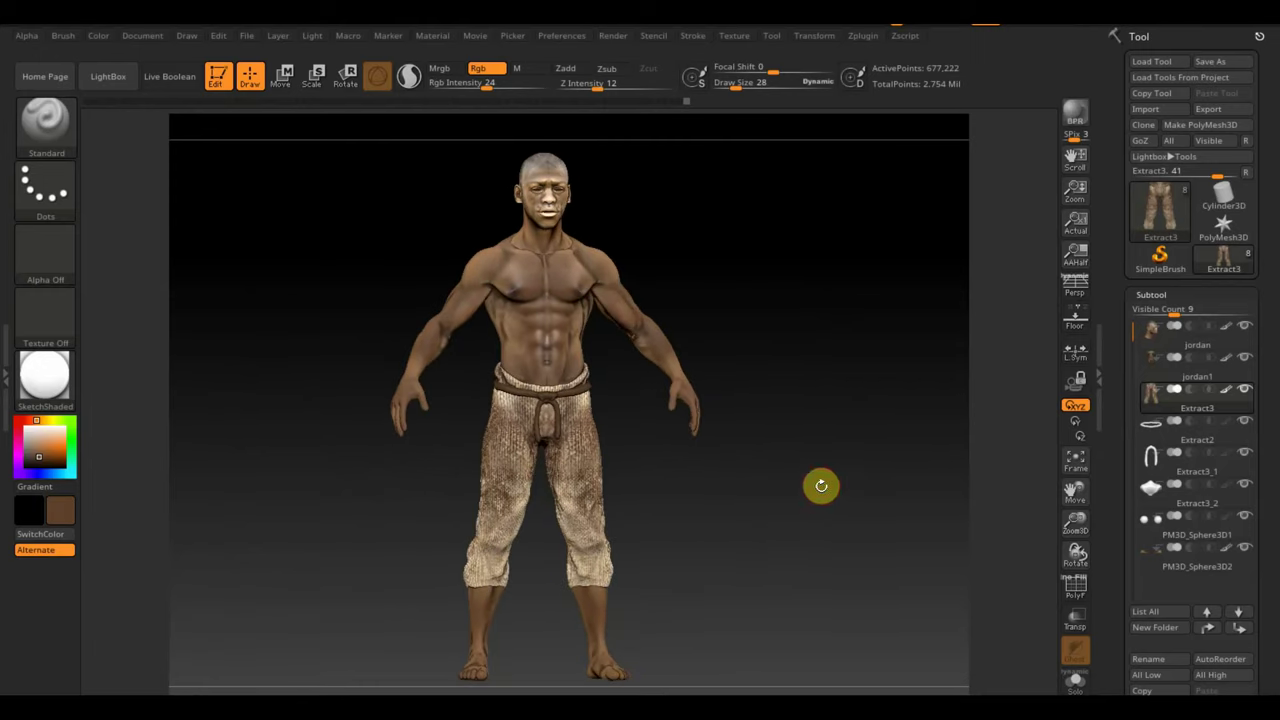
pyautogui.moveTo(821, 486)
pyautogui.keyDown('alt'); pyautogui.mouseDown()
pyautogui.moveTo(780, 234)
pyautogui.moveTo(780, 489)
pyautogui.moveTo(760, 511)
pyautogui.moveTo(790, 636)
pyautogui.moveTo(776, 274)
pyautogui.moveTo(823, 443)
pyautogui.moveTo(794, 443)
pyautogui.mouseUp(); pyautogui.keyUp('alt')
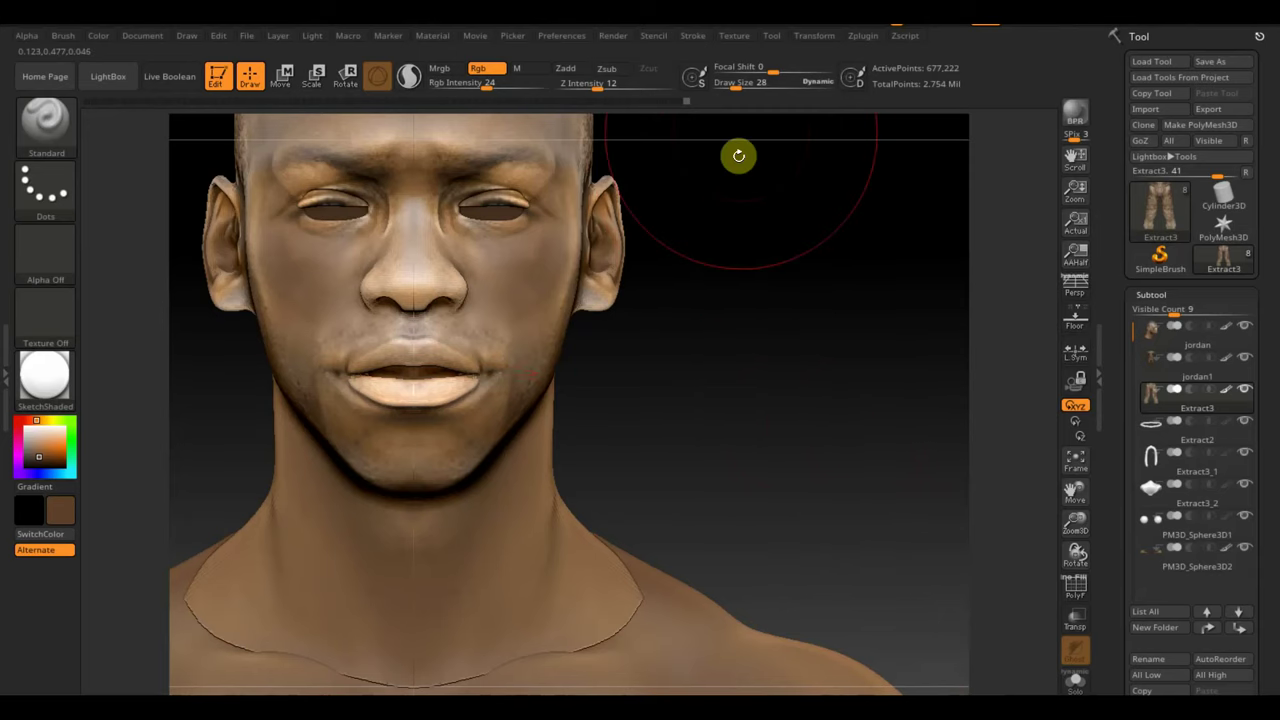
# - Thin the upper lip and shape the mouth corner with a small Move Topological brush
pyautogui.moveTo(741, 83); pyautogui.dragTo(728, 85)
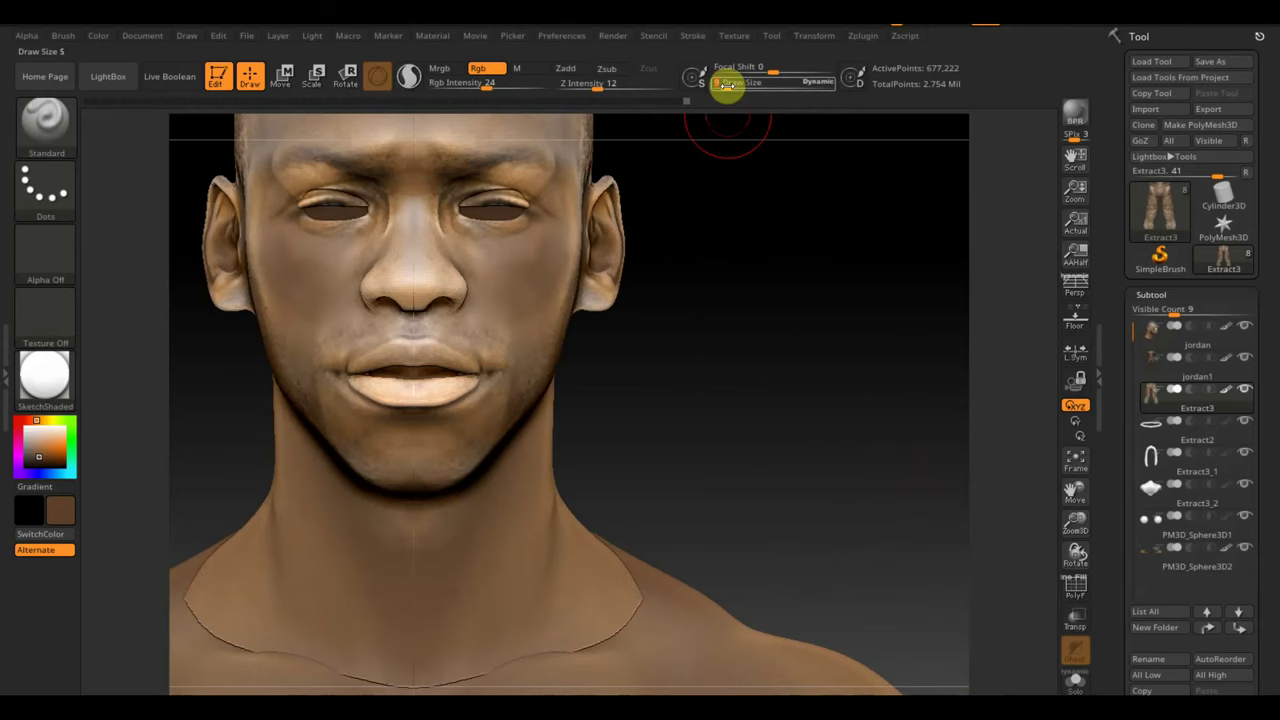
pyautogui.click(45, 122)
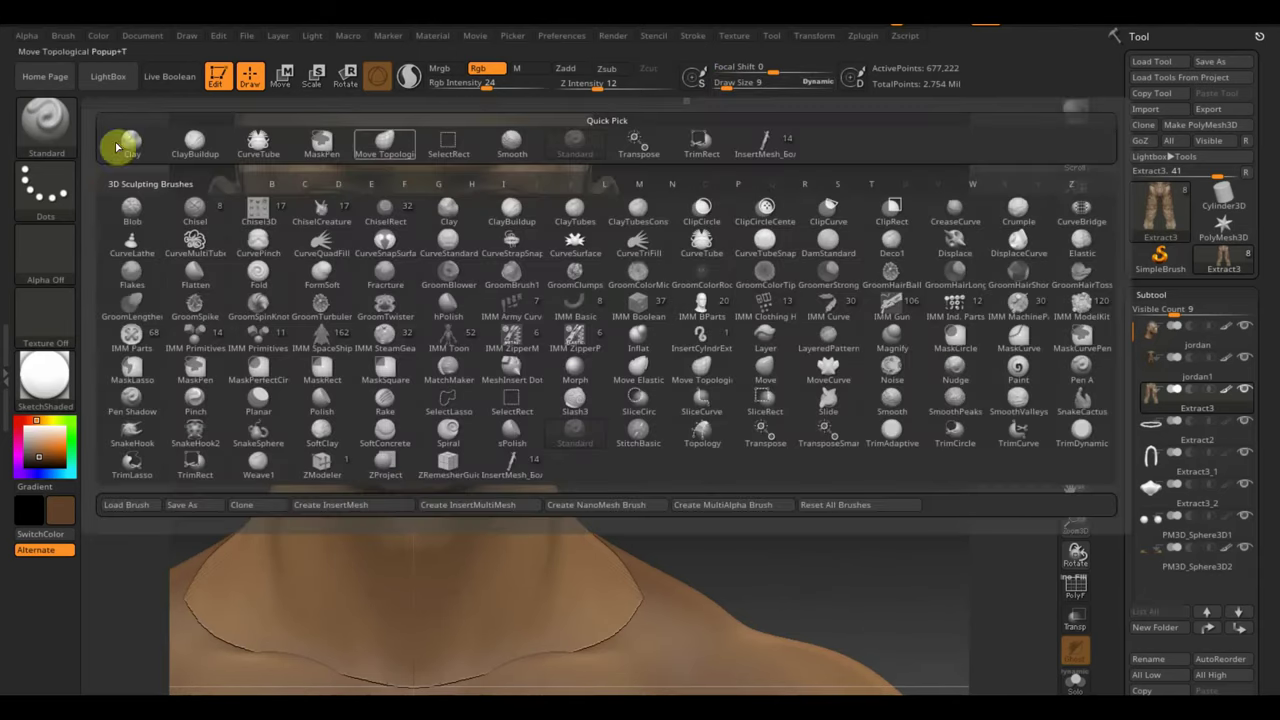
pyautogui.click(378, 148)
pyautogui.moveTo(395, 372); pyautogui.dragTo(386, 366)
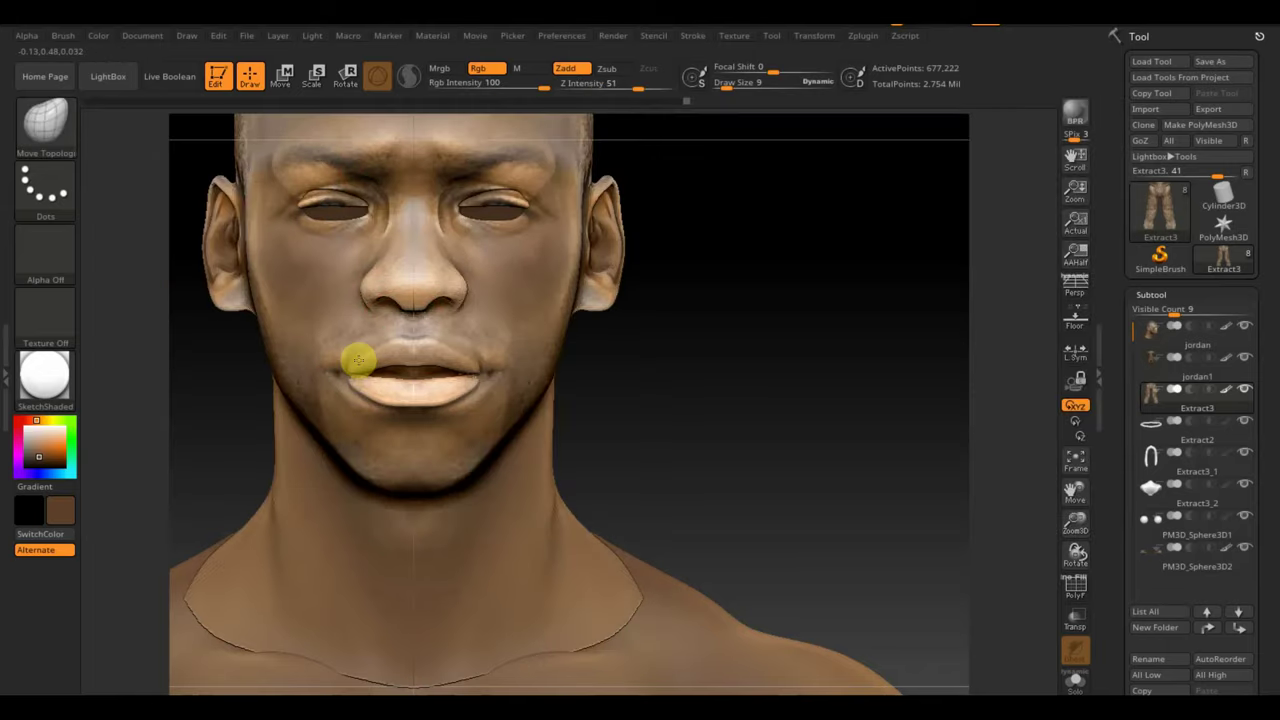
pyautogui.keyDown('alt'); pyautogui.click(360, 367); pyautogui.keyUp('alt')
pyautogui.moveTo(366, 369); pyautogui.dragTo(358, 378)
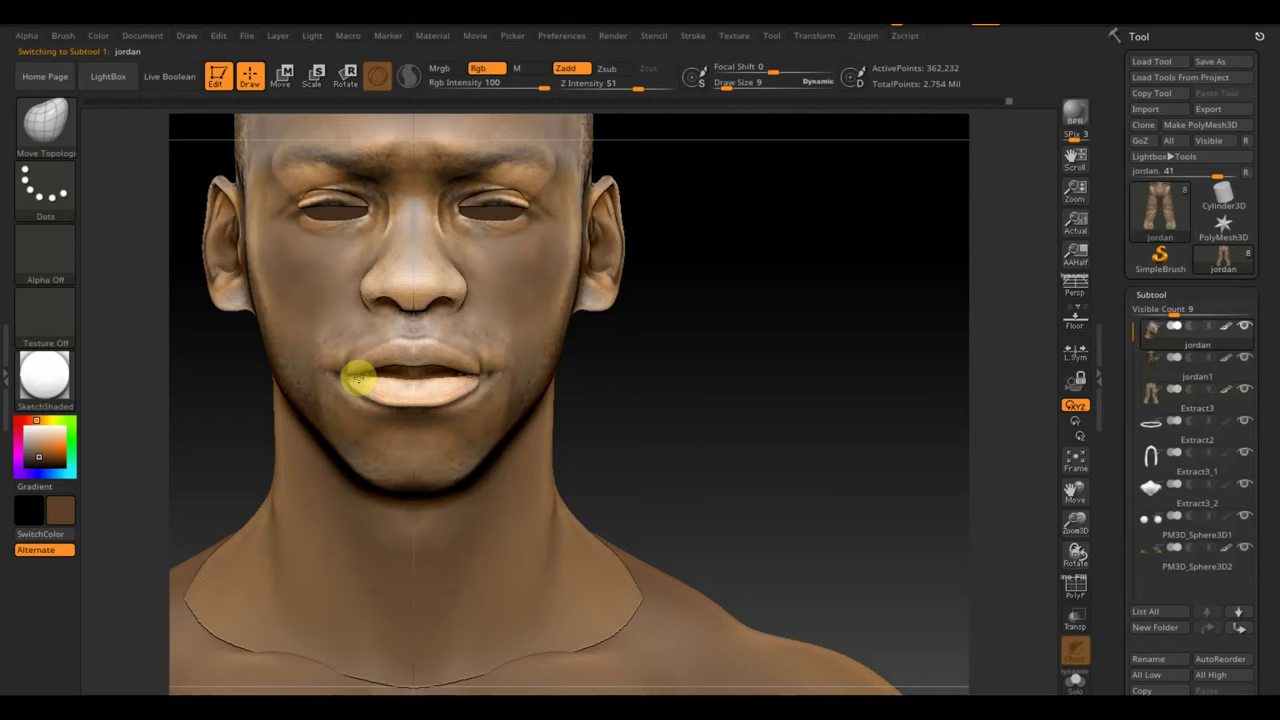
# - Check the head from side and three-quarter views, then pick the Standard brush
pyautogui.moveTo(745, 363)
pyautogui.mouseDown()
pyautogui.moveTo(760, 366)
pyautogui.moveTo(596, 375)
pyautogui.mouseUp()
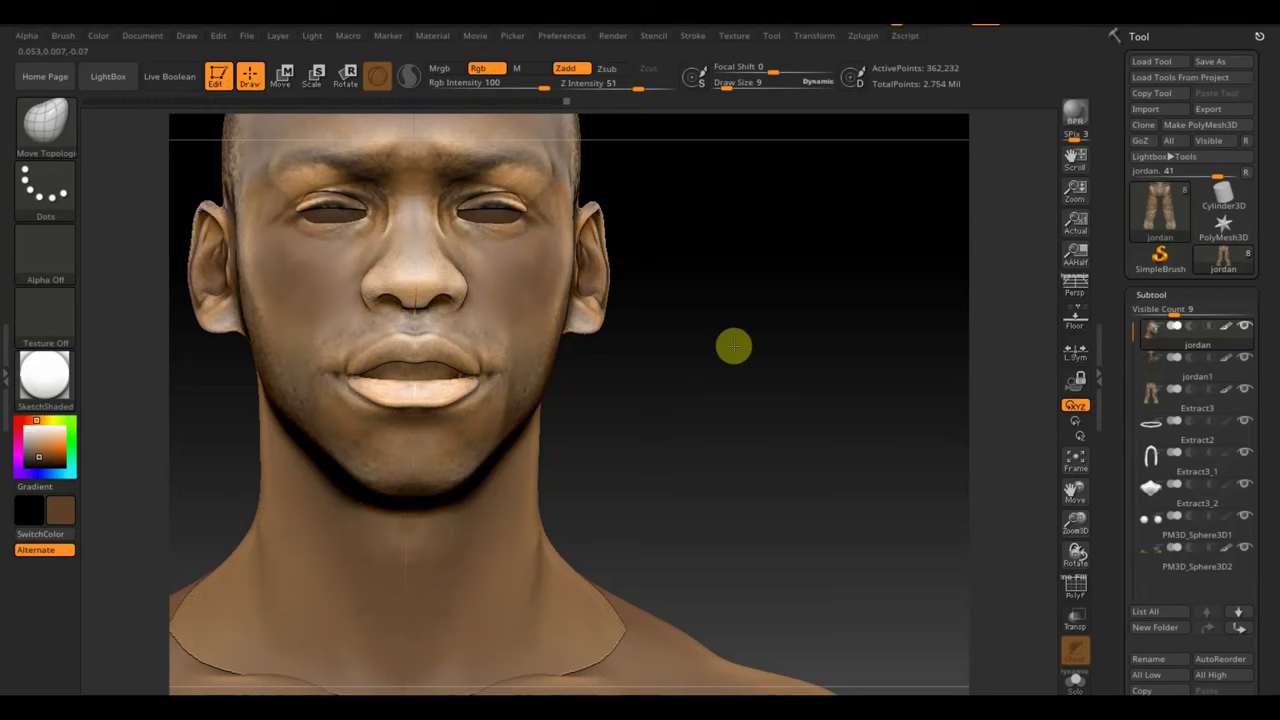
pyautogui.moveTo(733, 346); pyautogui.dragTo(738, 386)
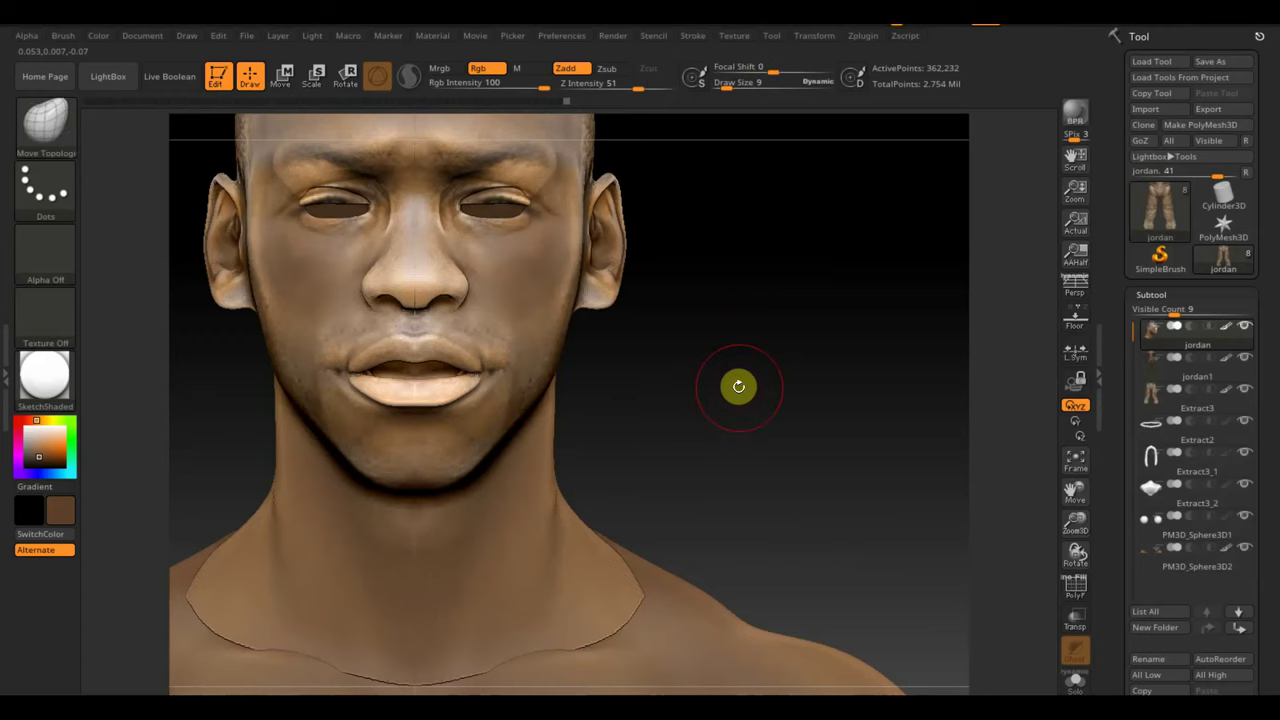
pyautogui.moveTo(738, 386); pyautogui.dragTo(724, 84)
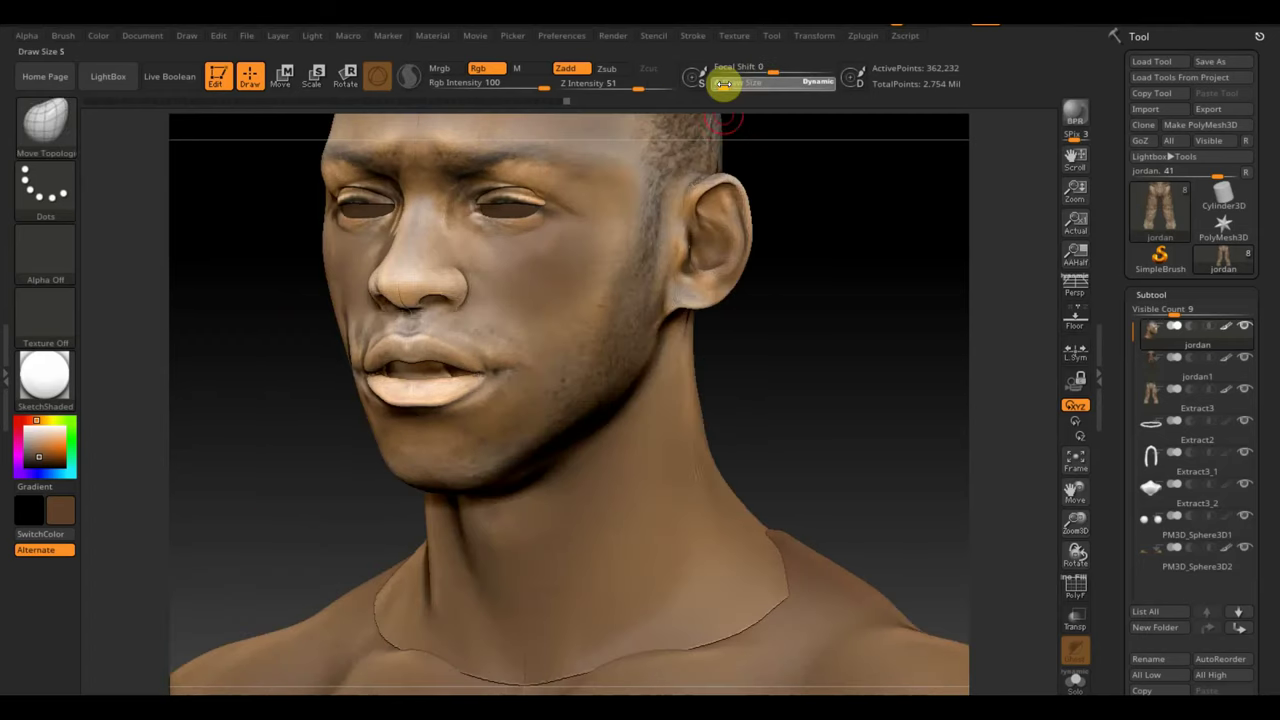
pyautogui.keyDown('shift'); pyautogui.moveTo(831, 243); pyautogui.dragTo(858, 234); pyautogui.keyUp('shift')
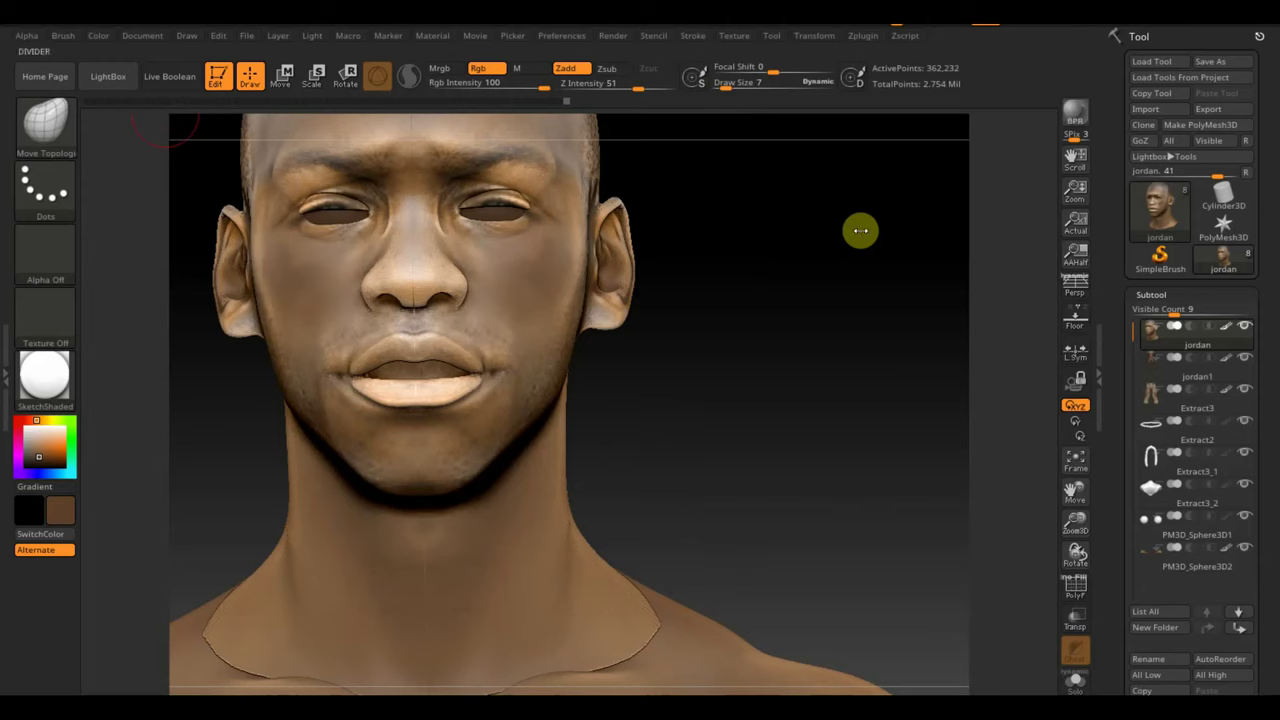
pyautogui.click(45, 122)
pyautogui.click(547, 127)
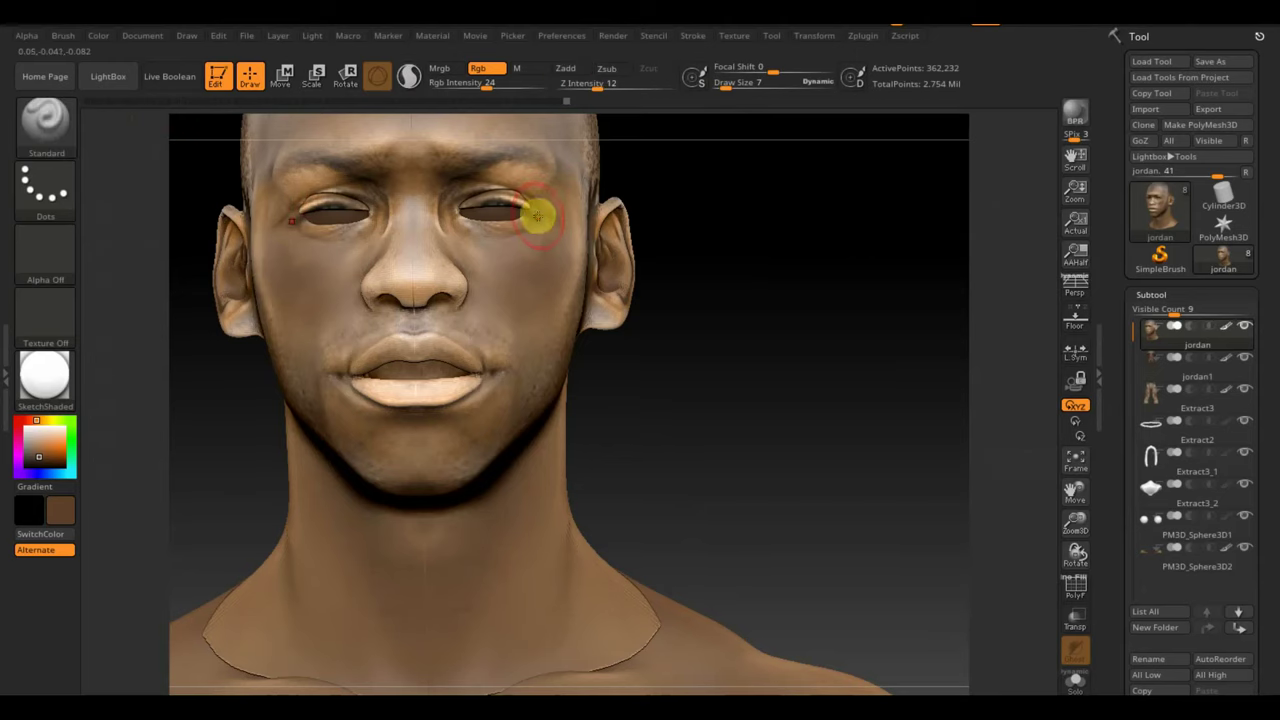
# - Paint both eyelids a lighter skin tan and smooth the paint around the brow
pyautogui.press('c')
pyautogui.moveTo(480, 212)
pyautogui.mouseDown()
pyautogui.moveTo(545, 183)
pyautogui.moveTo(557, 197)
pyautogui.mouseUp()
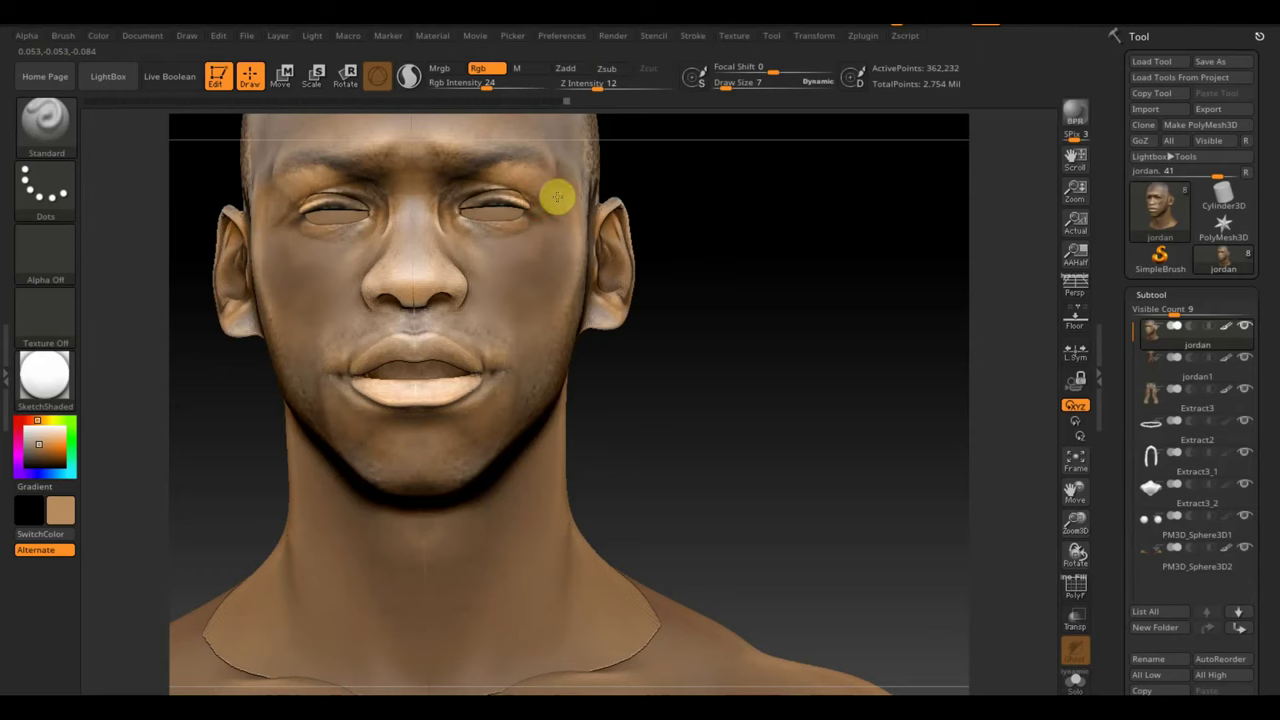
pyautogui.press('shift')
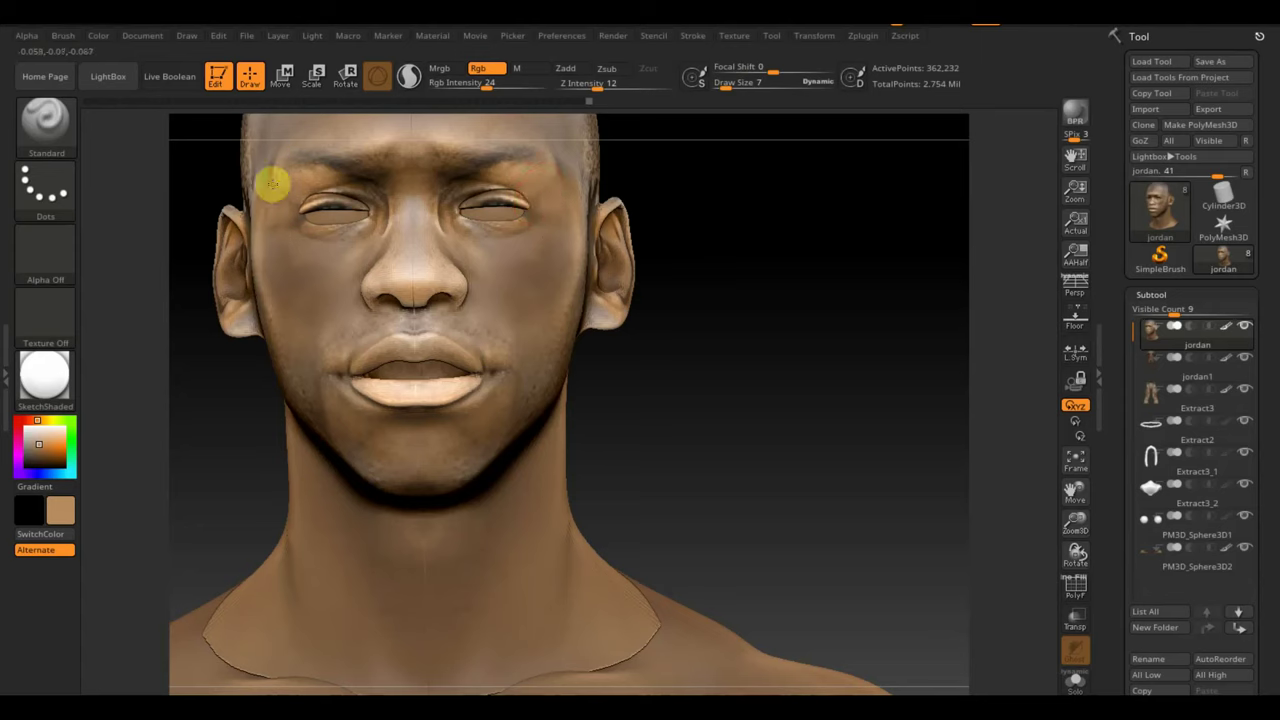
pyautogui.moveTo(417, 277); pyautogui.dragTo(465, 334)
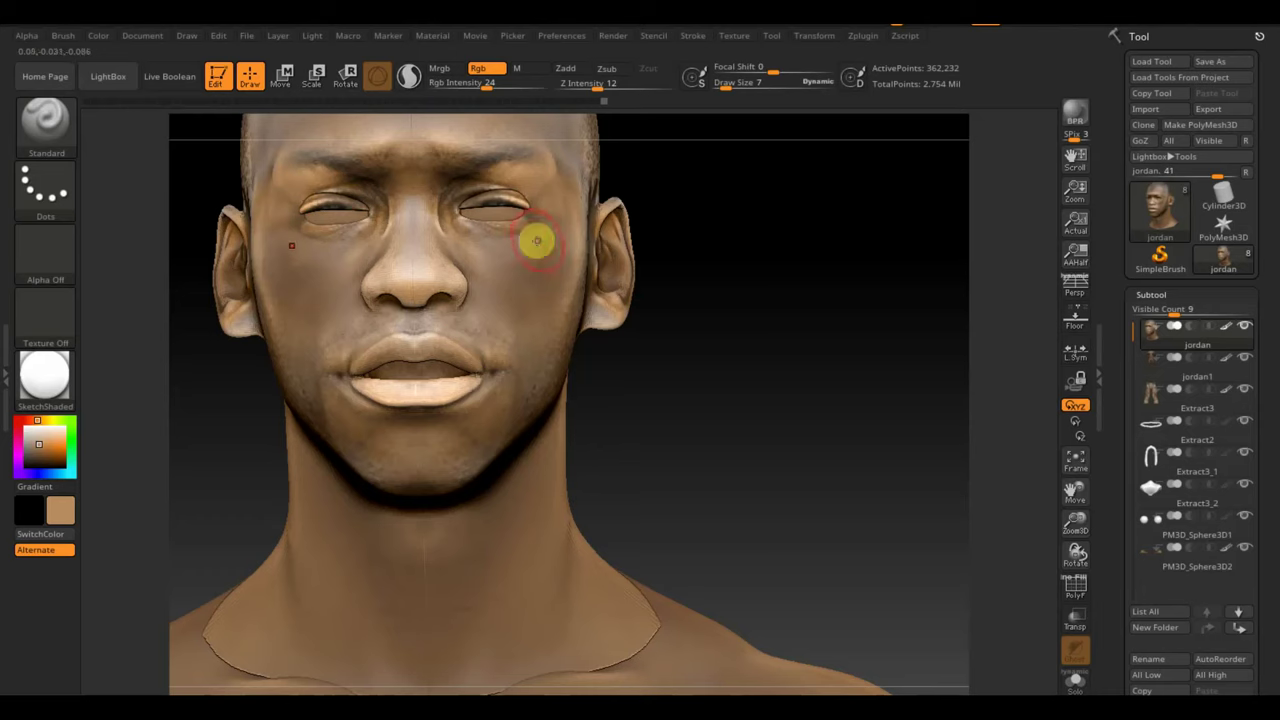
# - Touch up the left eyelid colour, return to the jordan head, and frame head and shoulders
pyautogui.keyDown('alt'); pyautogui.click(345, 207); pyautogui.keyUp('alt')
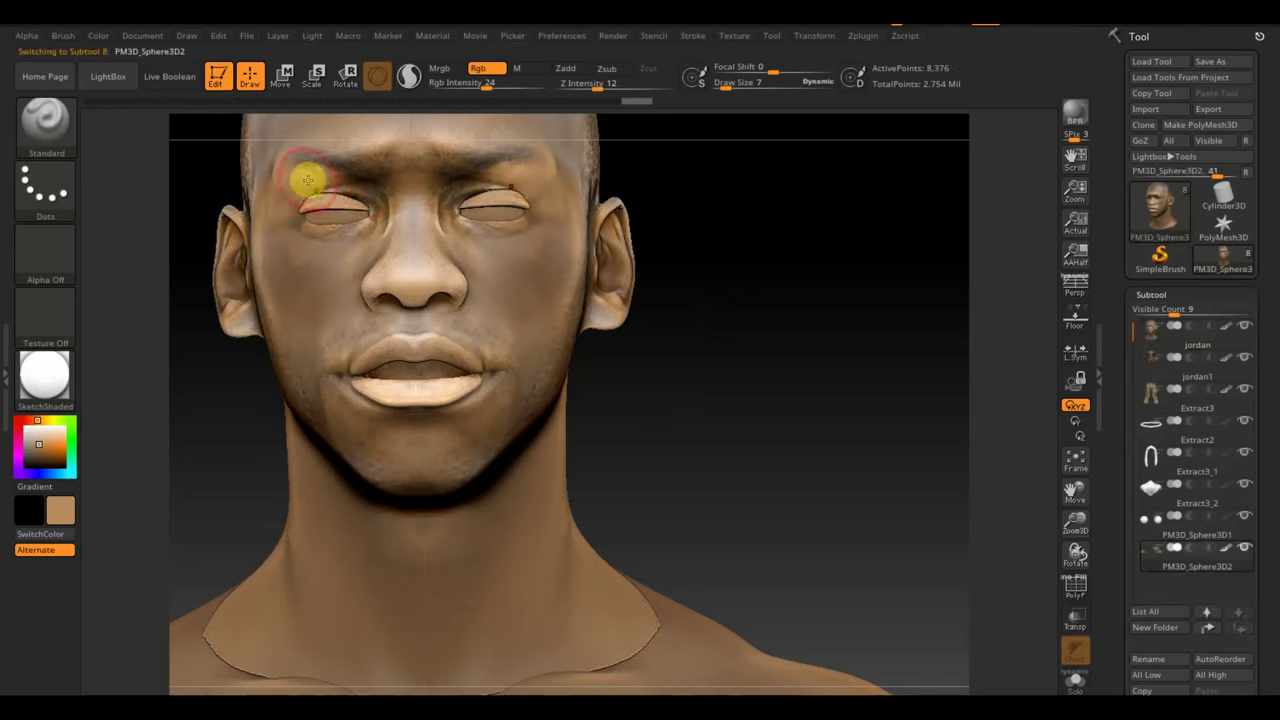
pyautogui.moveTo(310, 180); pyautogui.dragTo(343, 190)
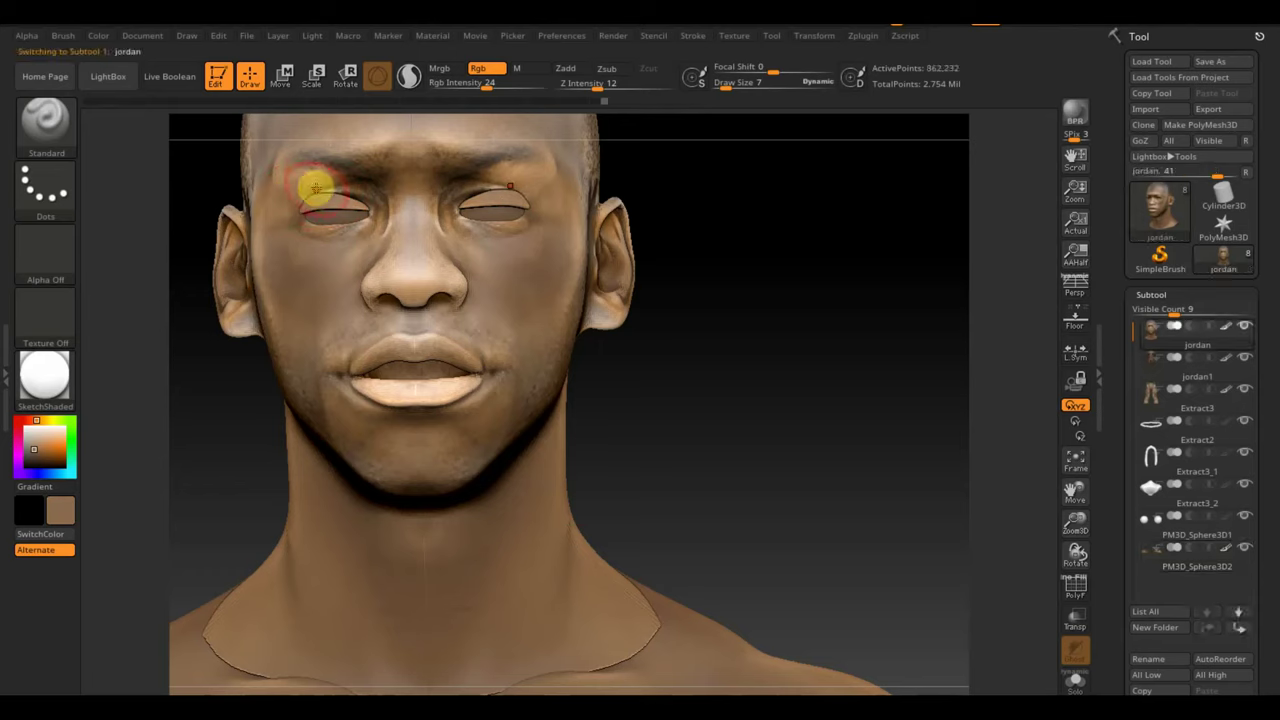
pyautogui.keyDown('alt'); pyautogui.click(418, 231); pyautogui.keyUp('alt')
pyautogui.moveTo(705, 300)
pyautogui.mouseDown()
pyautogui.moveTo(694, 263)
pyautogui.moveTo(544, 238)
pyautogui.mouseUp()
pyautogui.moveTo(650, 258)
pyautogui.keyDown('alt'); pyautogui.mouseDown()
pyautogui.moveTo(676, 294)
pyautogui.moveTo(640, 271)
pyautogui.mouseUp(); pyautogui.keyUp('alt')
# - Switch to the Move Topologic brush and set its draw size to 54, then 28
pyautogui.click(51, 143)
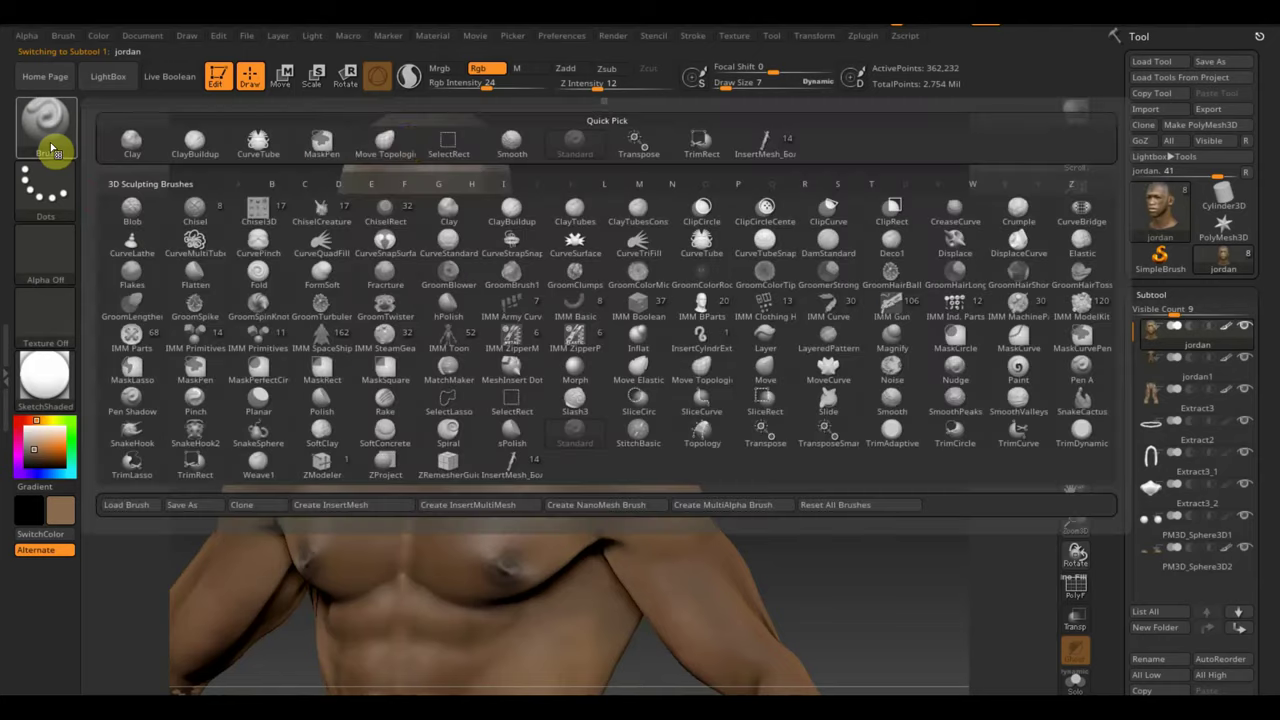
pyautogui.click(389, 145)
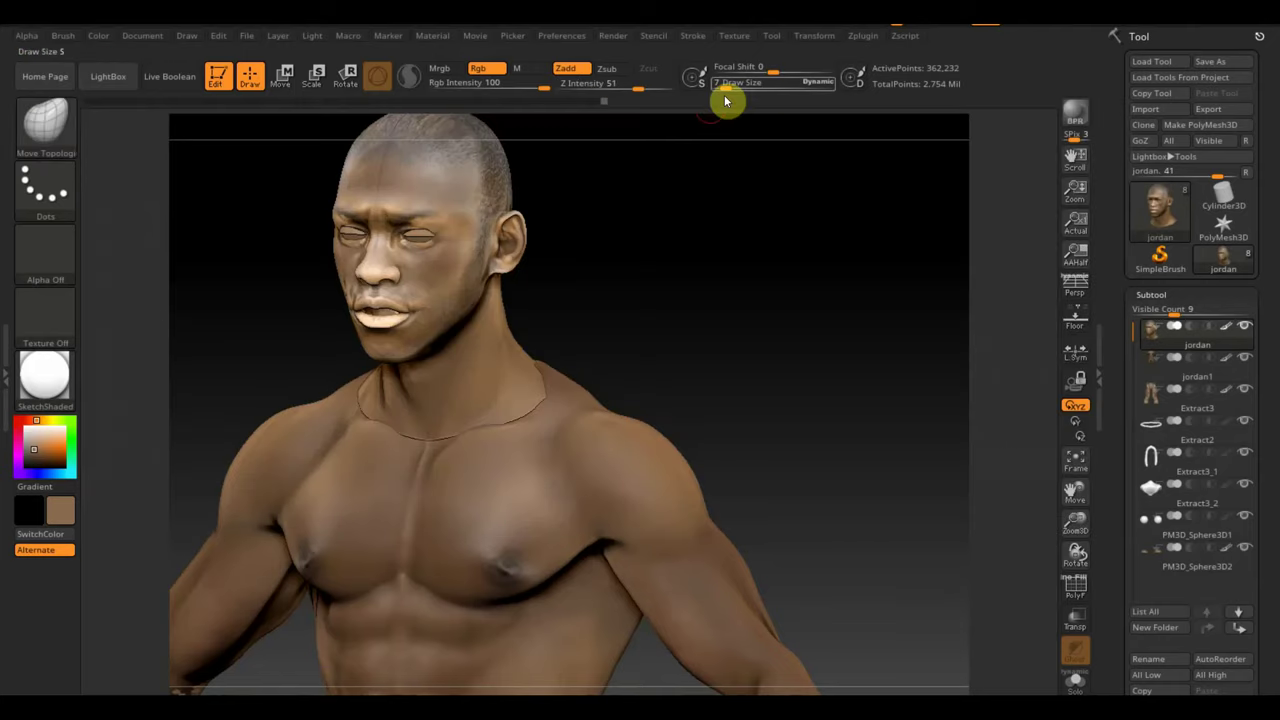
pyautogui.click(724, 95)
pyautogui.write('54')
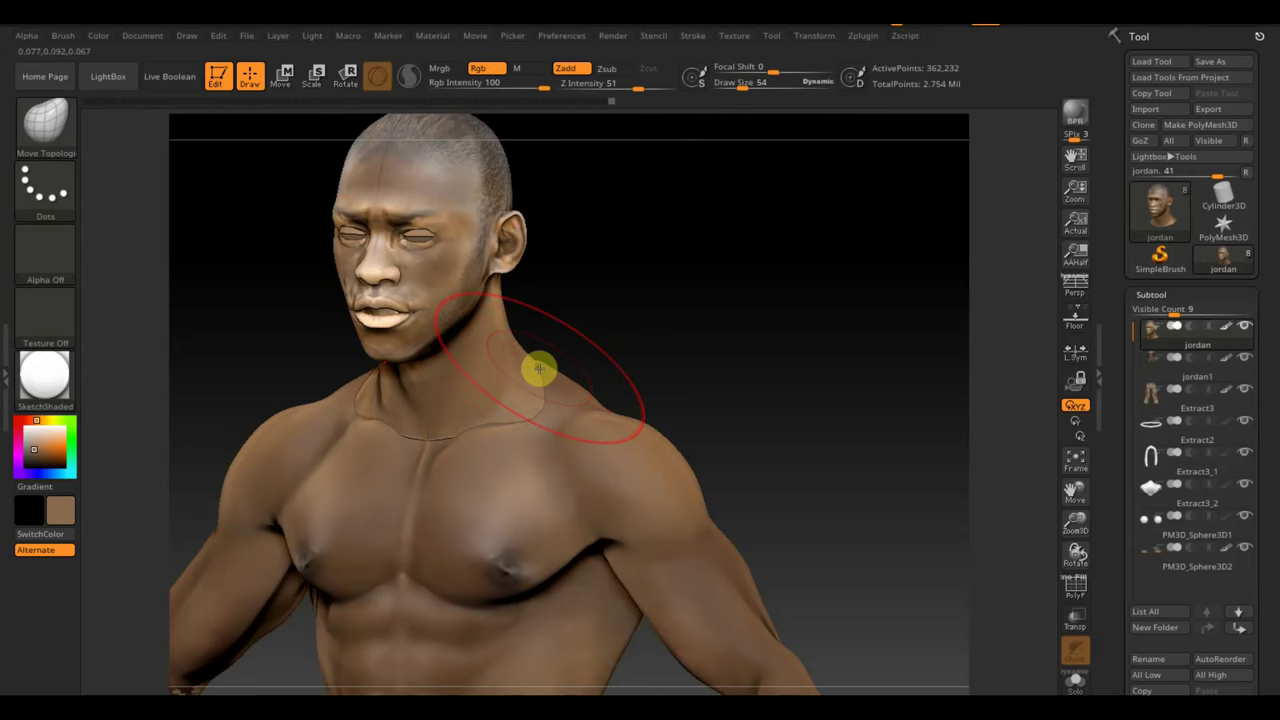
pyautogui.keyDown('shift'); pyautogui.moveTo(640, 360); pyautogui.dragTo(691, 351); pyautogui.keyUp('shift')
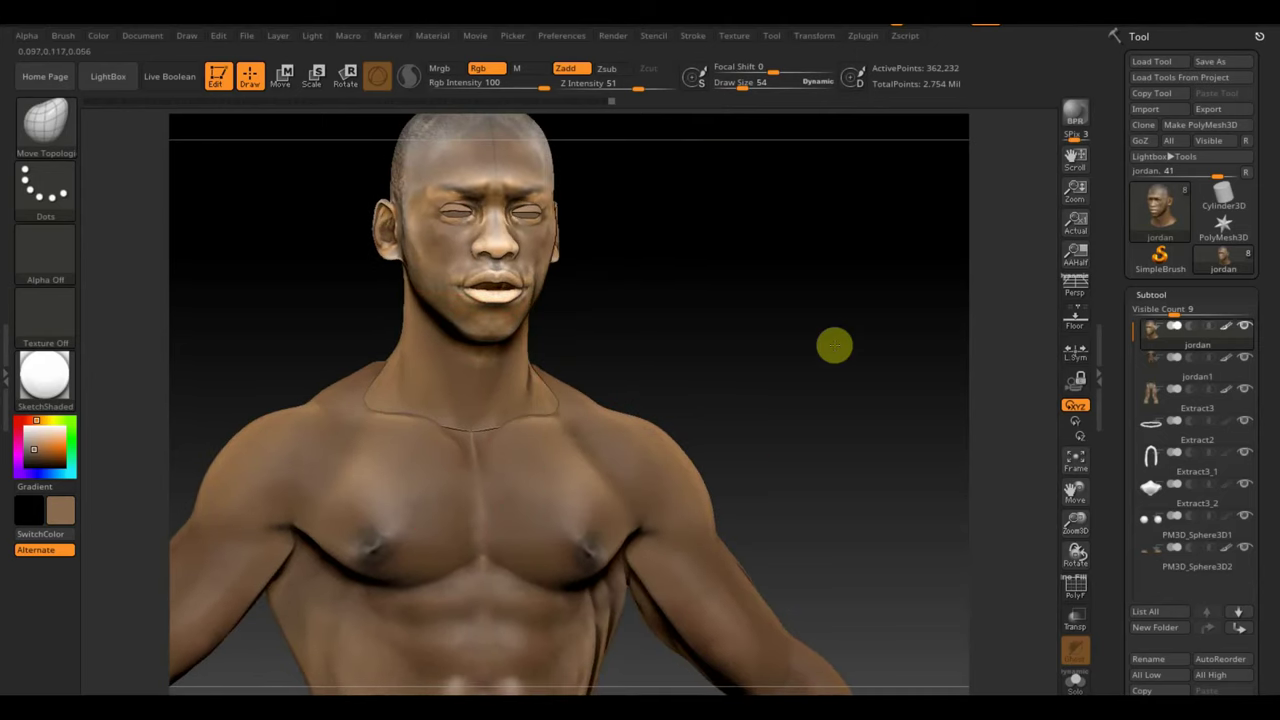
pyautogui.moveTo(834, 346); pyautogui.dragTo(834, 391)
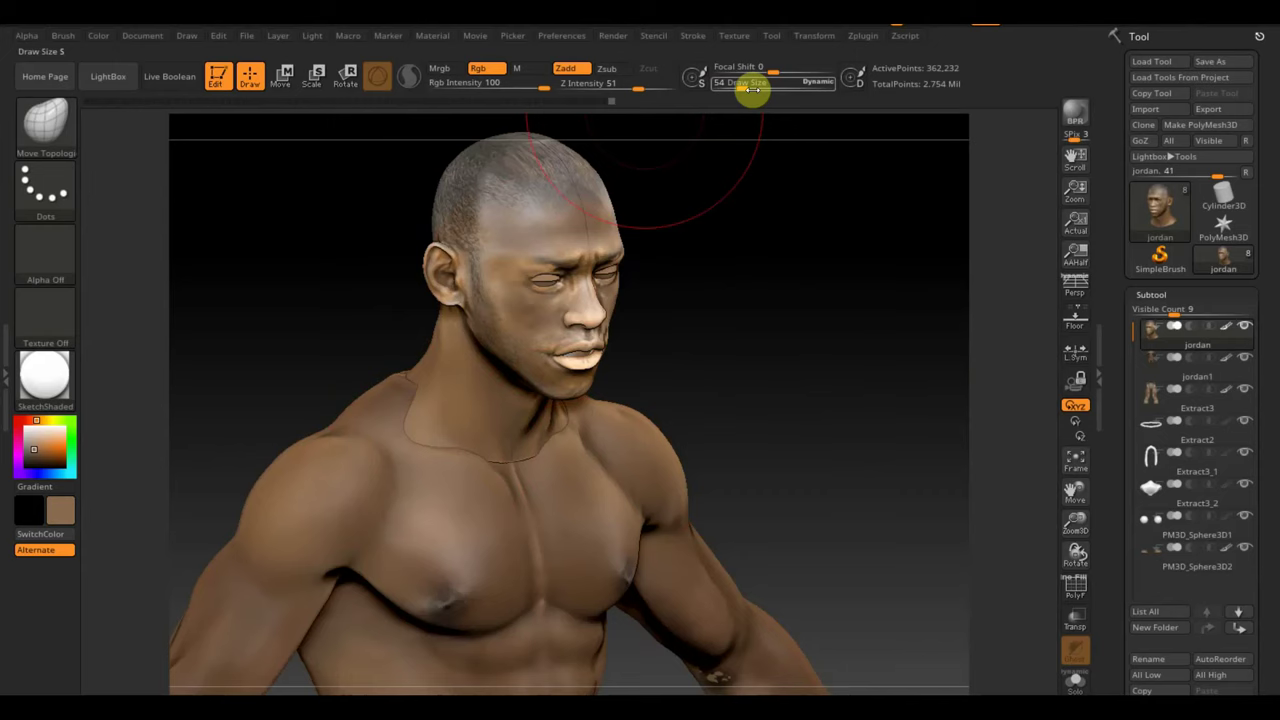
pyautogui.moveTo(752, 89); pyautogui.dragTo(735, 89)
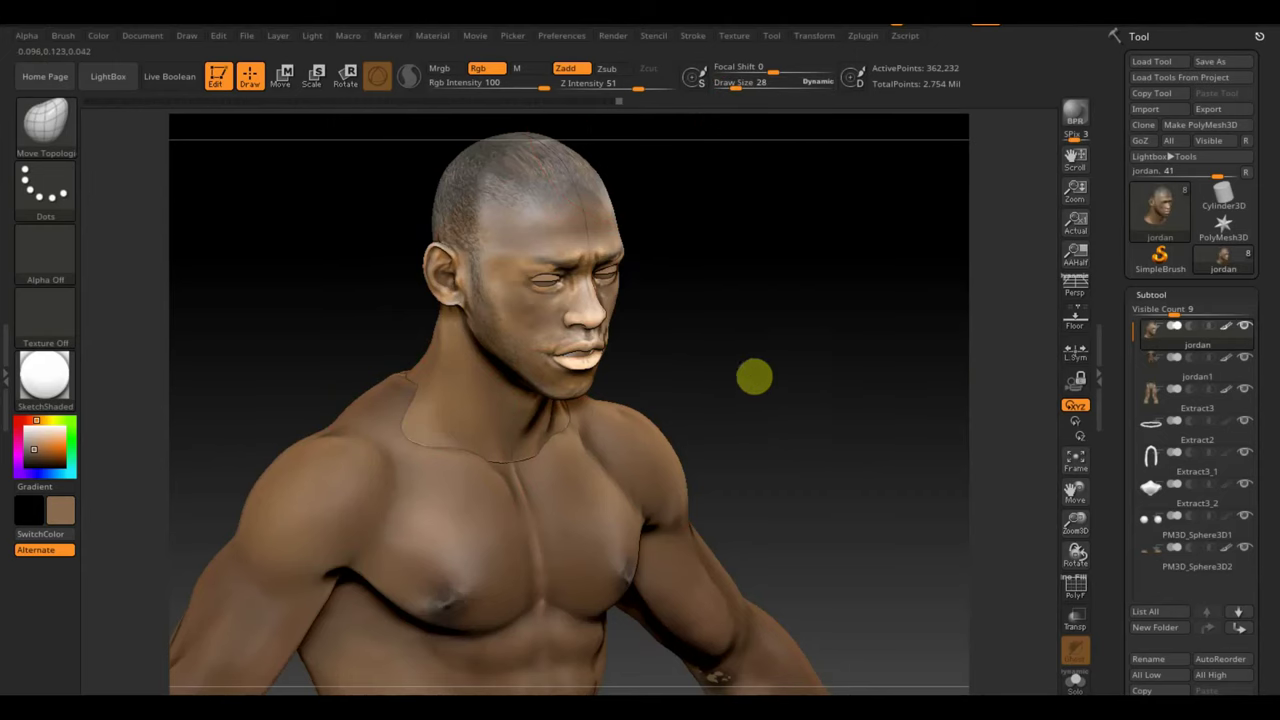
pyautogui.moveTo(751, 374); pyautogui.dragTo(666, 437)
# - Push the collarbone, neck-shoulder line and back-of-neck seam into shape
pyautogui.moveTo(437, 454); pyautogui.dragTo(446, 429)
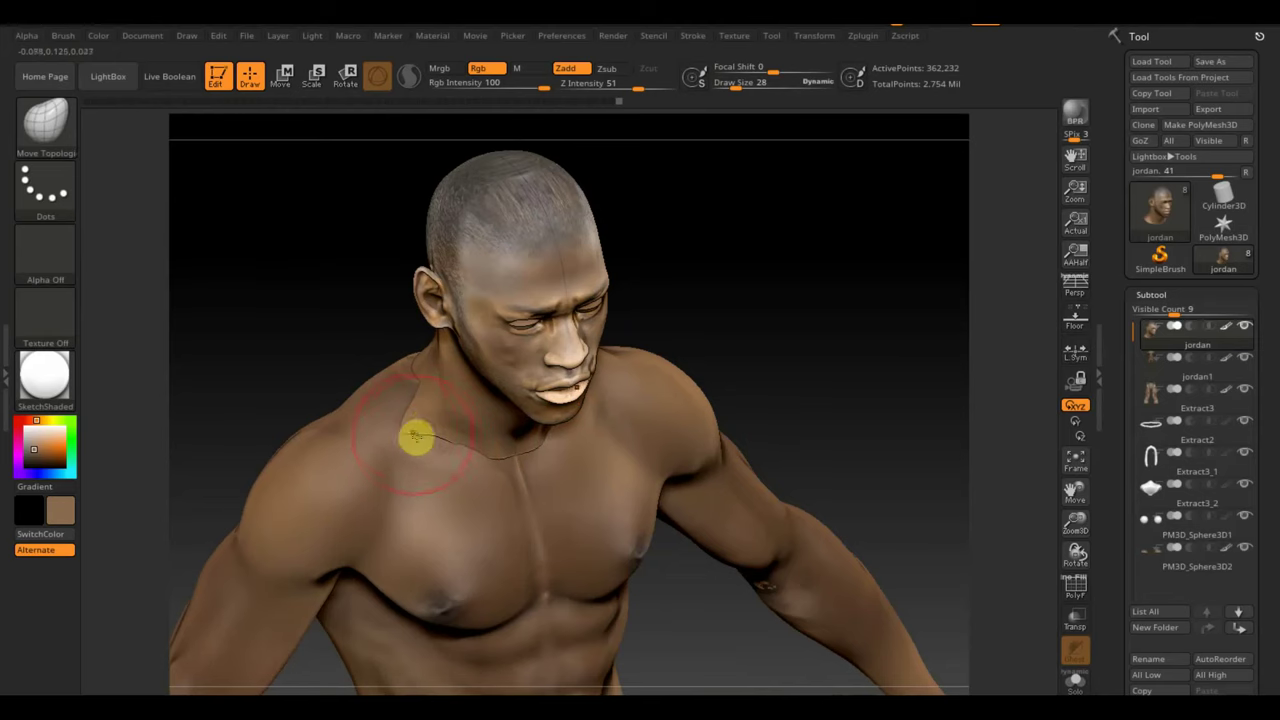
pyautogui.moveTo(396, 425); pyautogui.dragTo(384, 396)
pyautogui.moveTo(337, 311); pyautogui.dragTo(383, 349)
pyautogui.moveTo(309, 369); pyautogui.dragTo(383, 360)
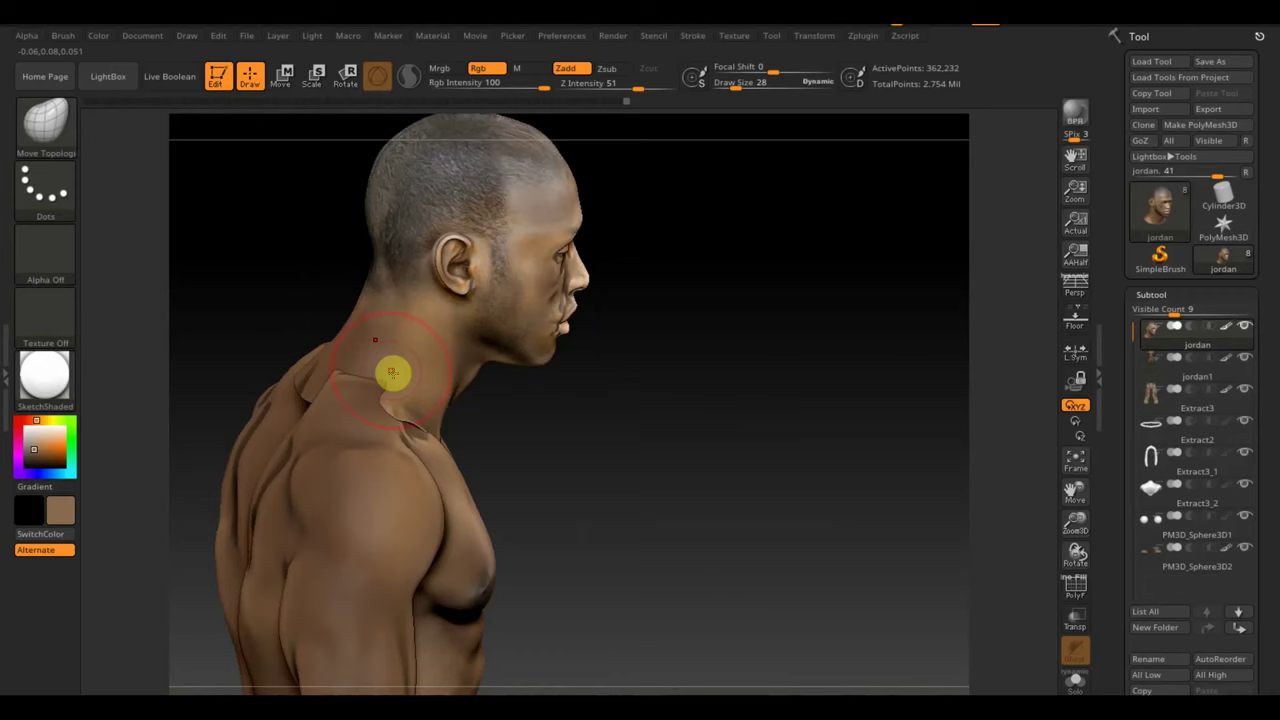
pyautogui.moveTo(500, 417); pyautogui.dragTo(480, 471)
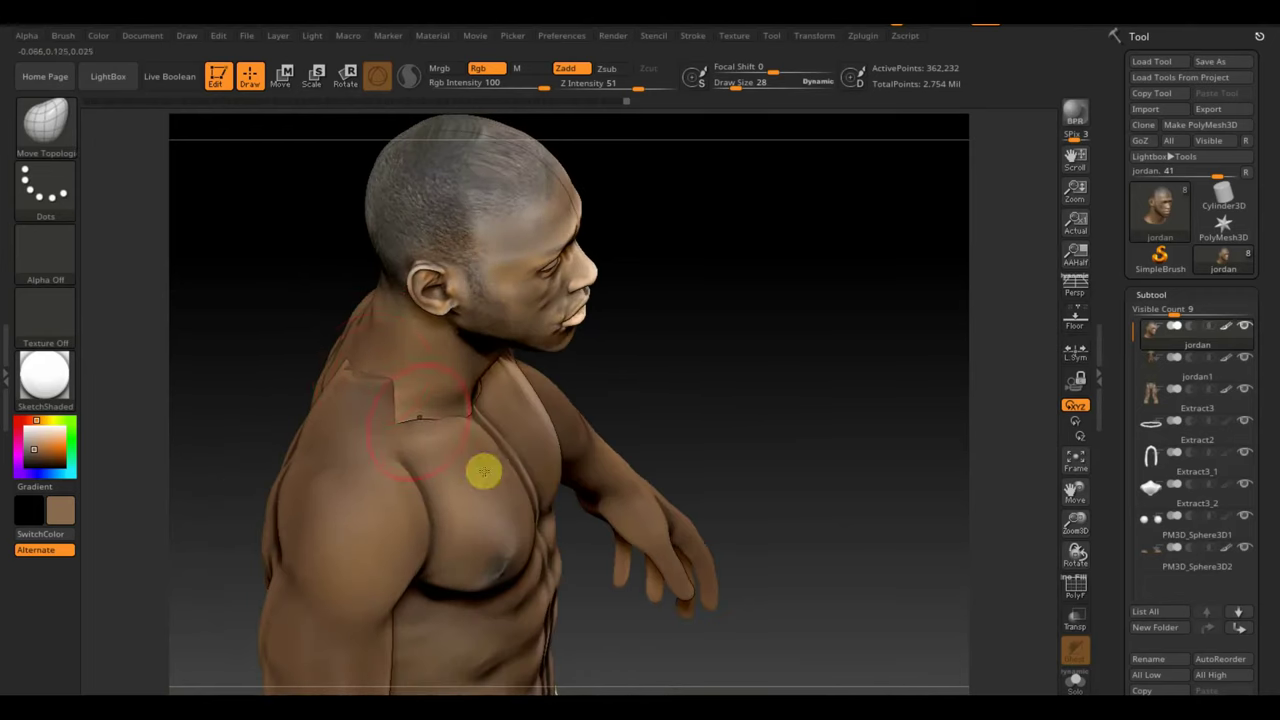
pyautogui.moveTo(370, 370)
pyautogui.mouseDown()
pyautogui.moveTo(353, 373)
pyautogui.moveTo(365, 381)
pyautogui.mouseUp()
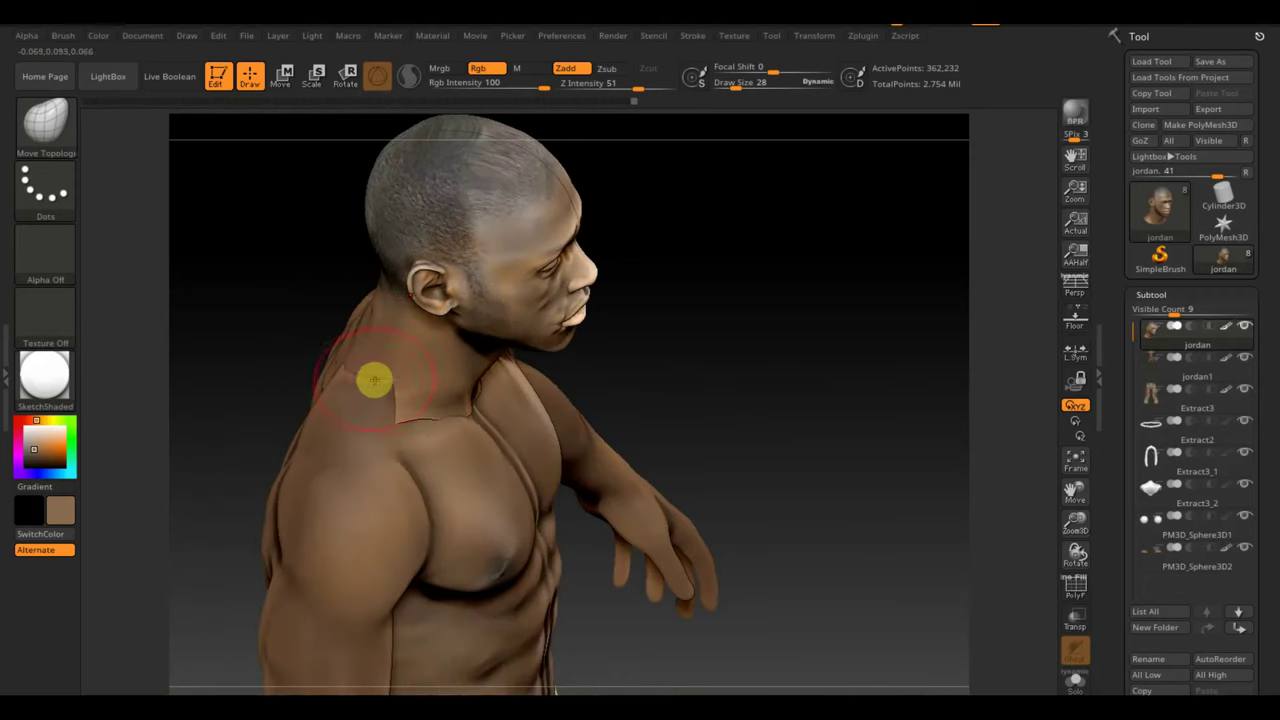
pyautogui.moveTo(366, 383)
pyautogui.mouseDown(button='right')
pyautogui.moveTo(334, 320)
pyautogui.moveTo(298, 357)
pyautogui.mouseUp(button='right')
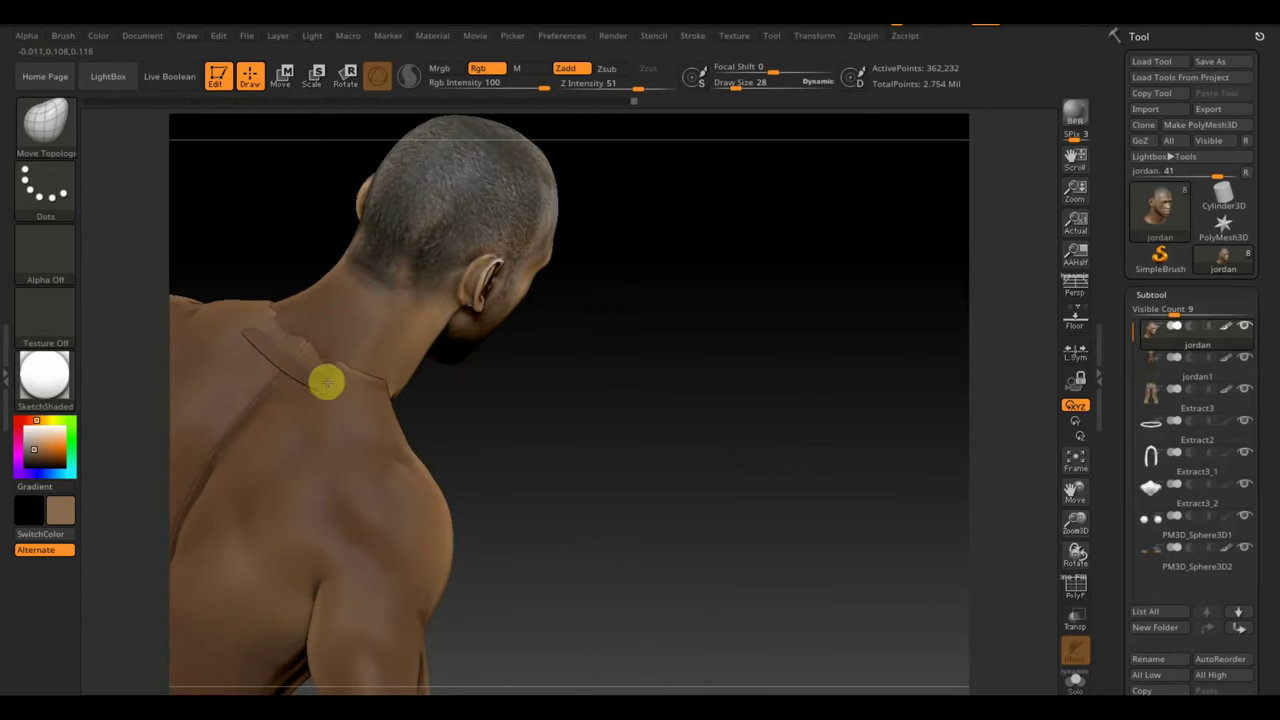
pyautogui.moveTo(303, 371)
pyautogui.mouseDown()
pyautogui.moveTo(282, 364)
pyautogui.moveTo(374, 409)
pyautogui.moveTo(373, 435)
pyautogui.mouseUp()
# - Activate jordan1, inspect it from above and in profile, and finish on a full front view
pyautogui.keyDown('alt'); pyautogui.click(364, 370); pyautogui.keyUp('alt')
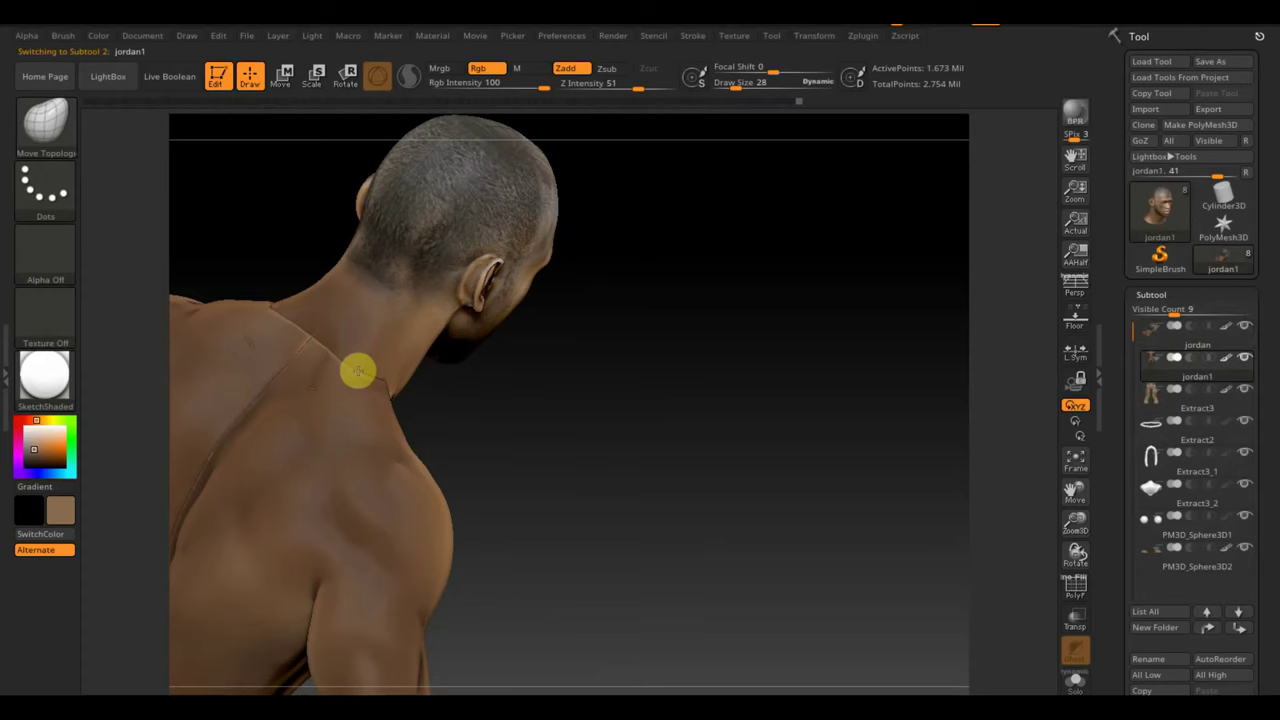
pyautogui.moveTo(514, 423)
pyautogui.mouseDown()
pyautogui.moveTo(454, 449)
pyautogui.moveTo(406, 418)
pyautogui.mouseUp()
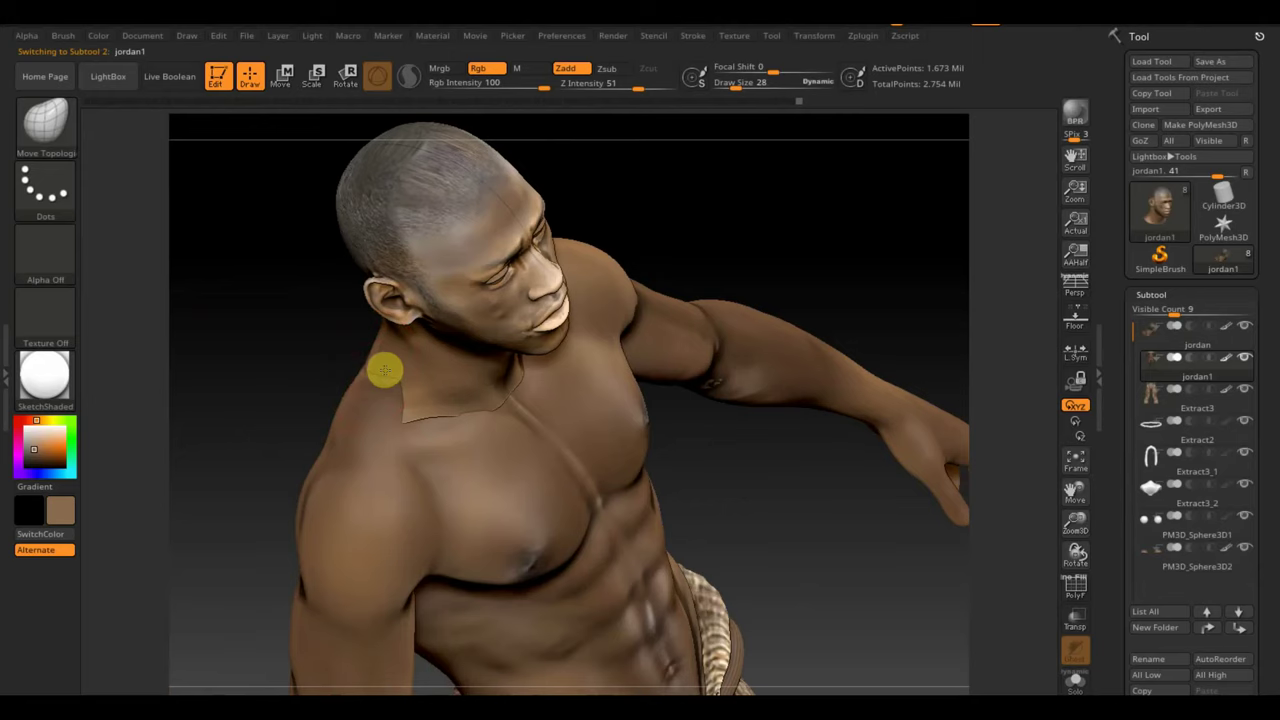
pyautogui.keyDown('shift'); pyautogui.moveTo(857, 260); pyautogui.dragTo(866, 240); pyautogui.keyUp('shift')
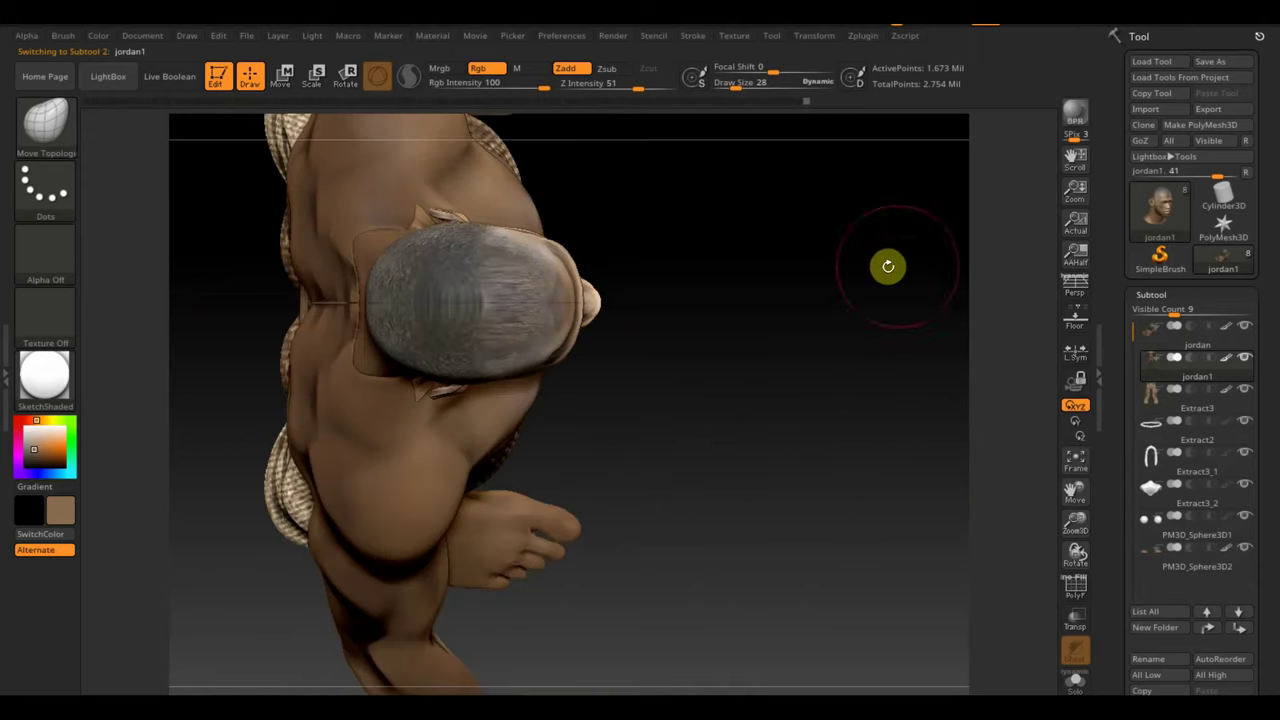
pyautogui.moveTo(797, 509); pyautogui.dragTo(774, 249)
pyautogui.moveTo(723, 517)
pyautogui.keyDown('alt'); pyautogui.mouseDown()
pyautogui.moveTo(726, 469)
pyautogui.moveTo(692, 359)
pyautogui.moveTo(634, 477)
pyautogui.moveTo(760, 411)
pyautogui.moveTo(750, 370)
pyautogui.moveTo(789, 449)
pyautogui.mouseUp(); pyautogui.keyUp('alt')
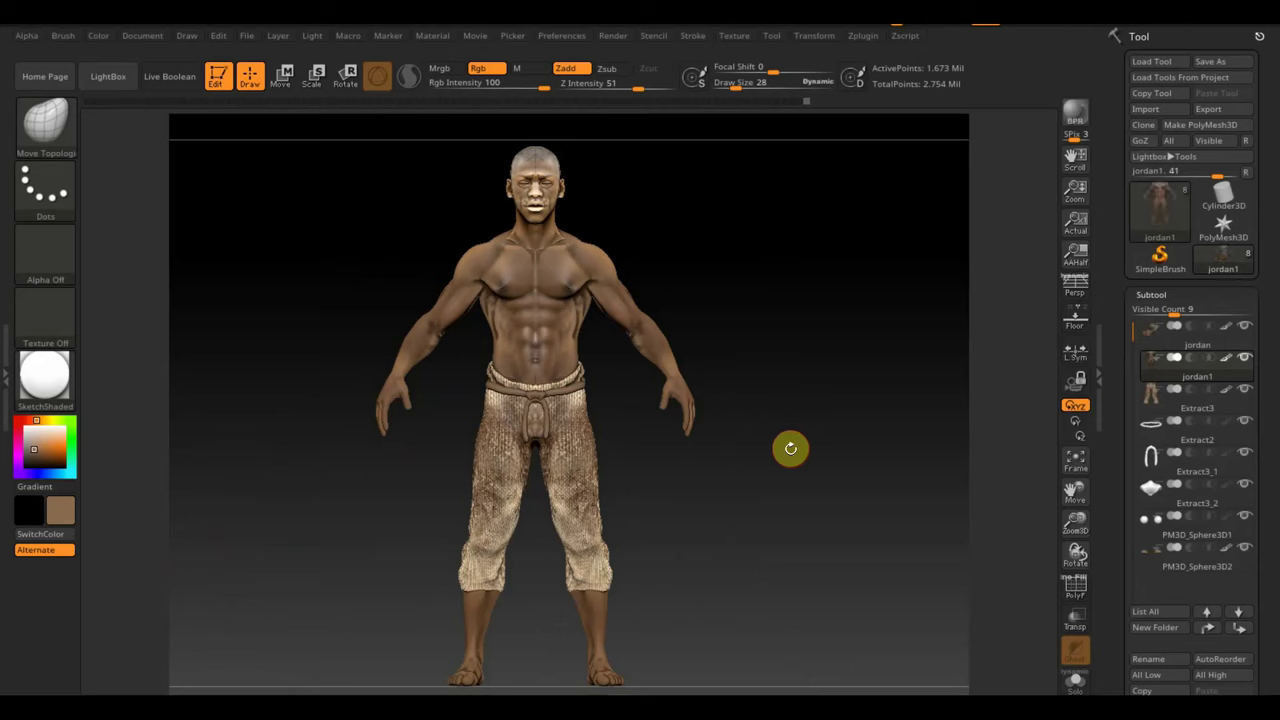
pyautogui.click(252, 109)
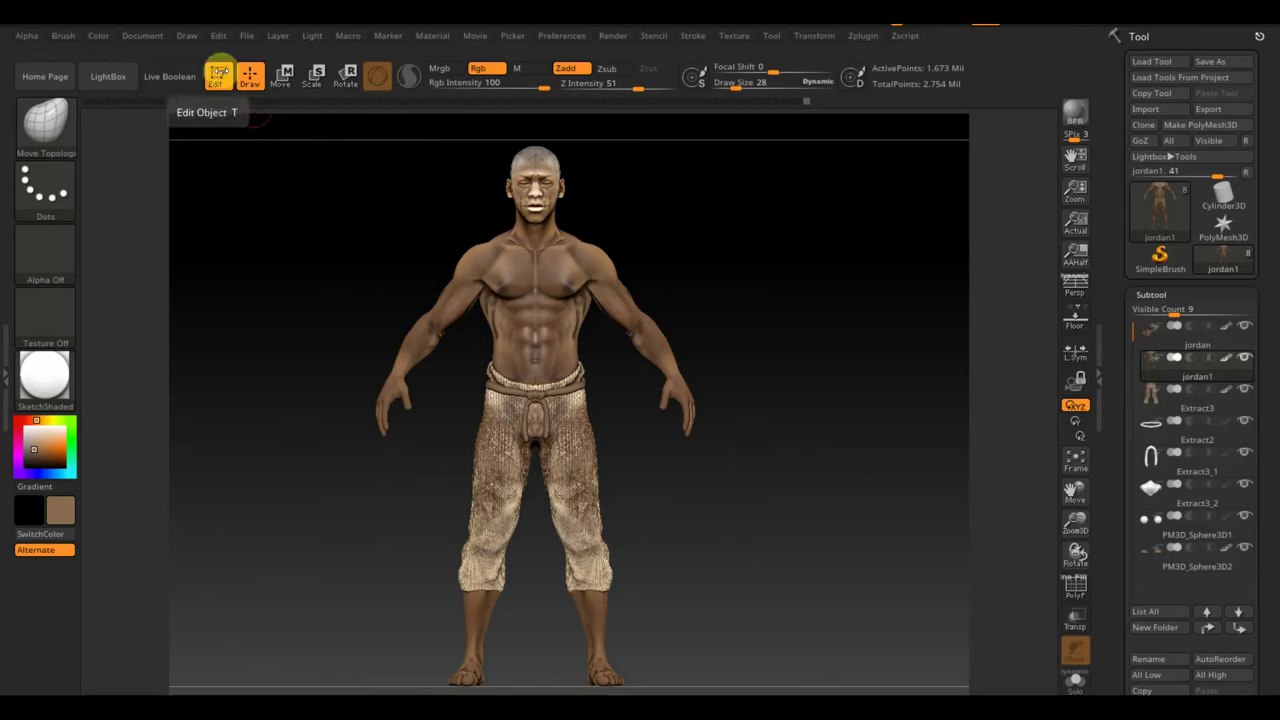
# - Save the project with Save As, replacing the existing .zpr file on the Desktop
pyautogui.click(247, 36)
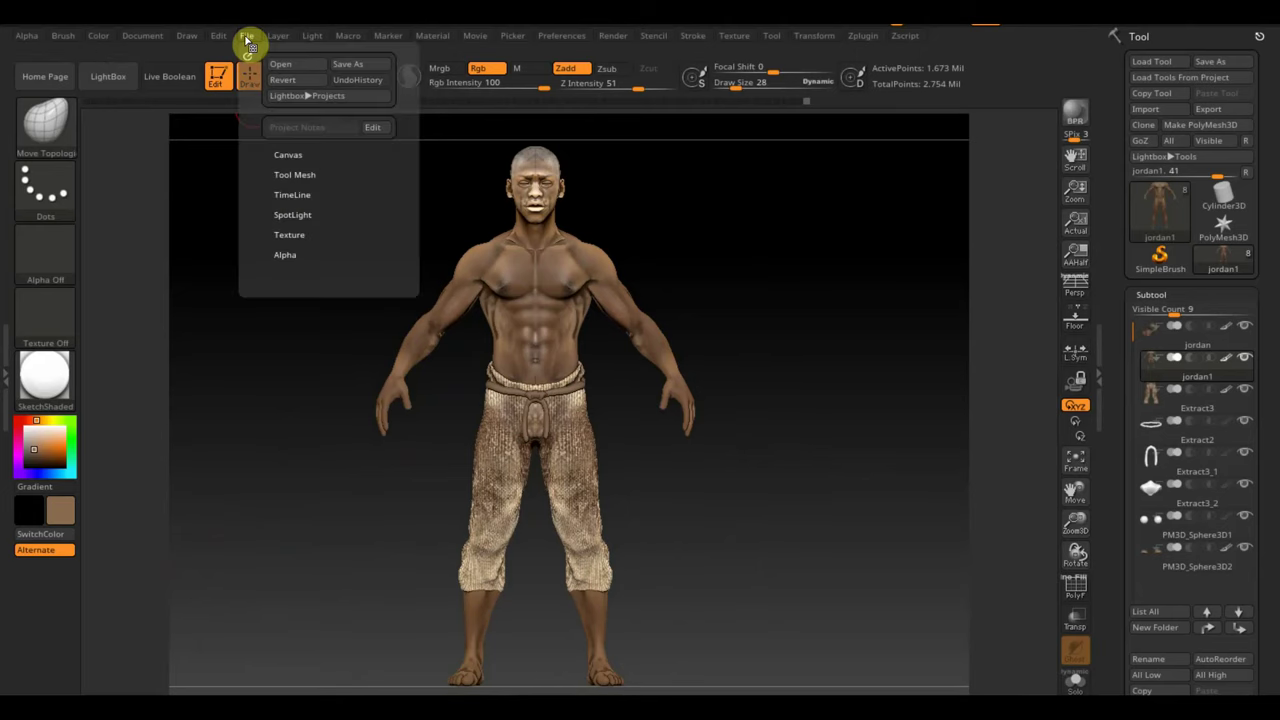
pyautogui.click(341, 66)
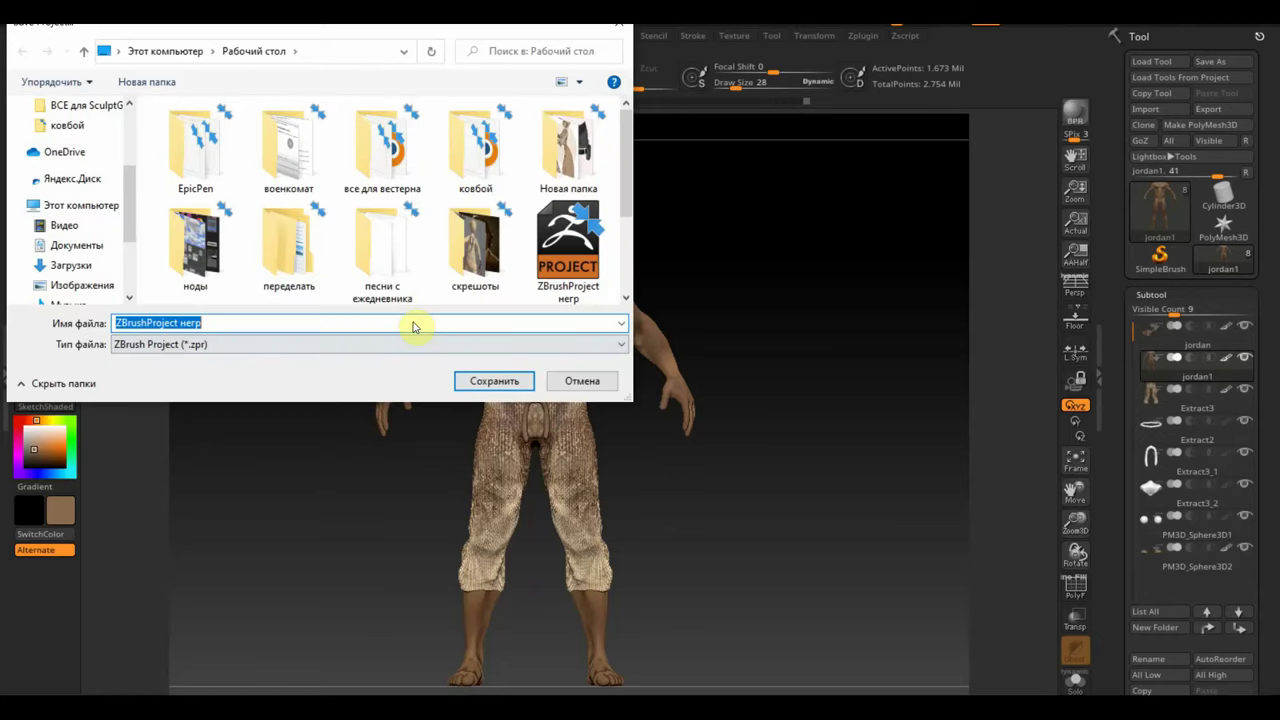
pyautogui.click(494, 381)
pyautogui.click(686, 366)
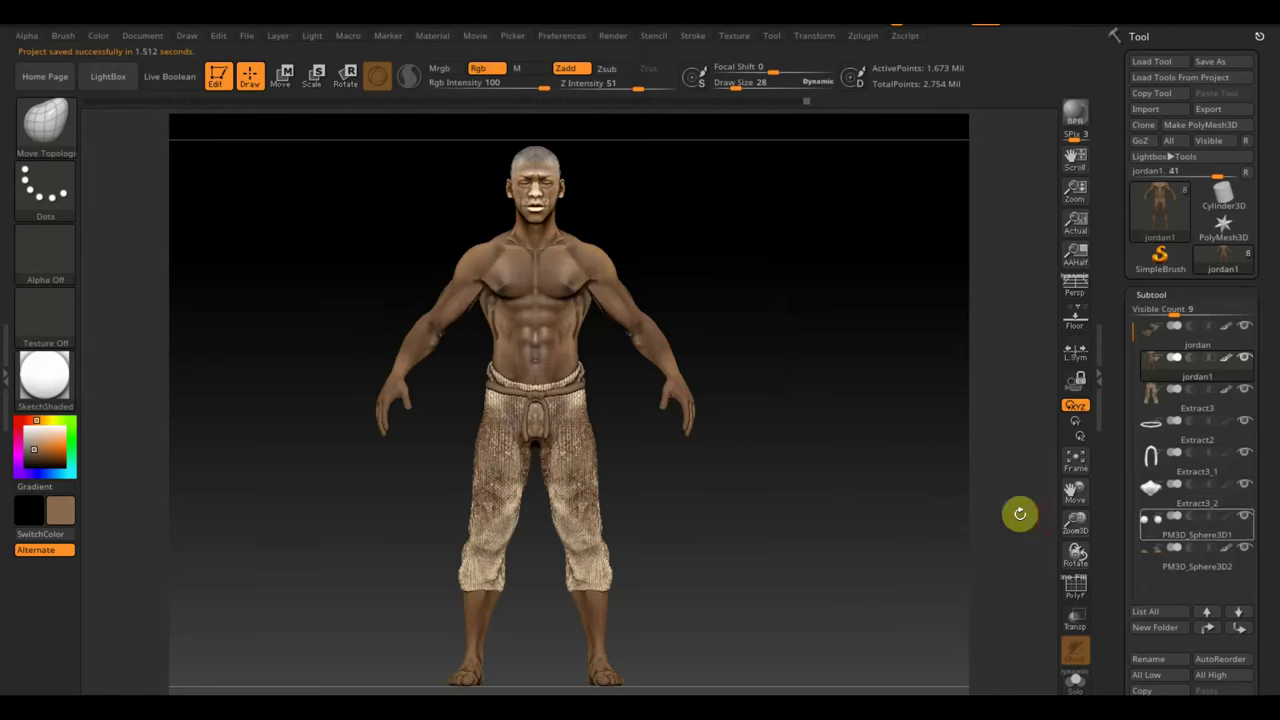
pyautogui.click(62, 510)
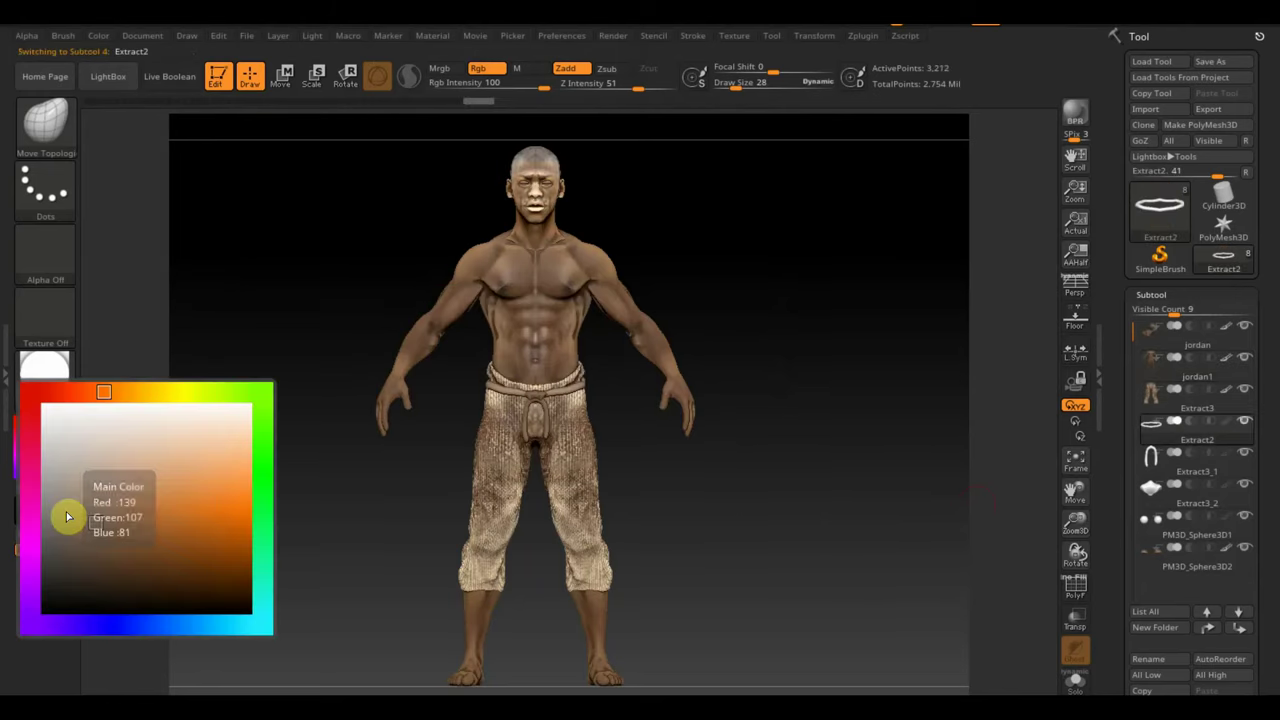
# - Paint the belt a dark colour, then set the Standard brush's colour intensity to 100
pyautogui.click(52, 582)
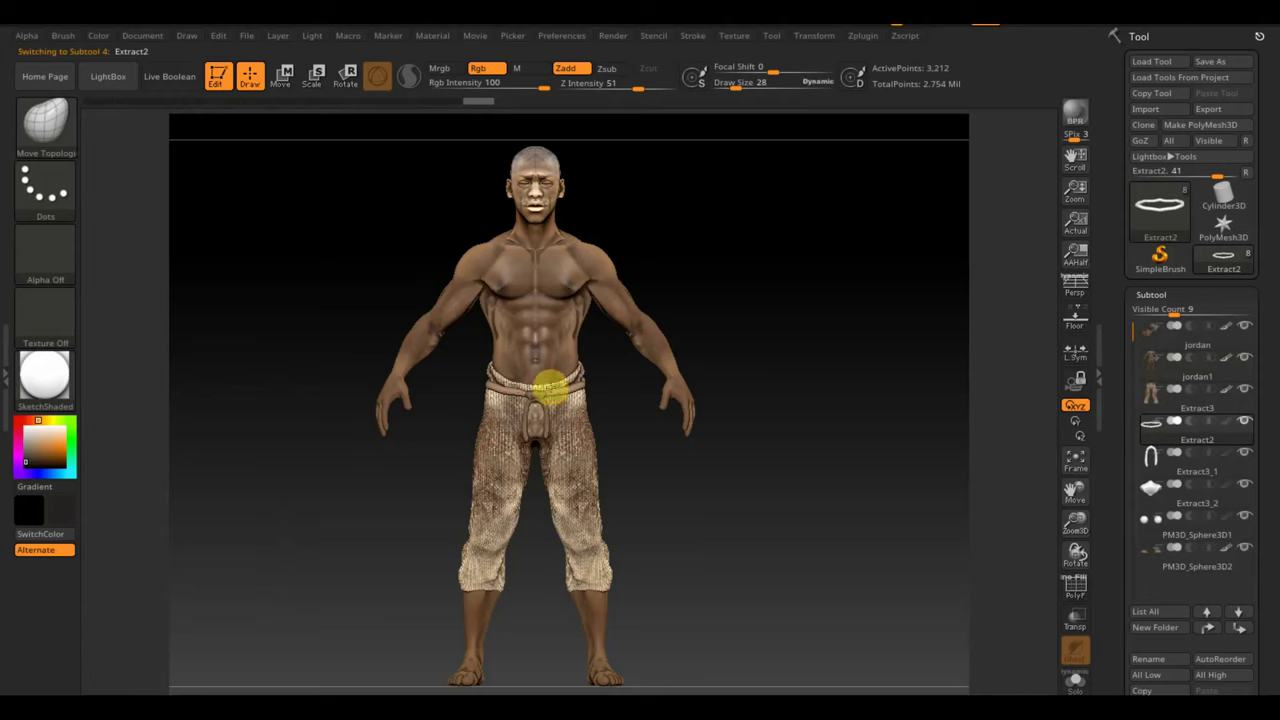
pyautogui.click(468, 385)
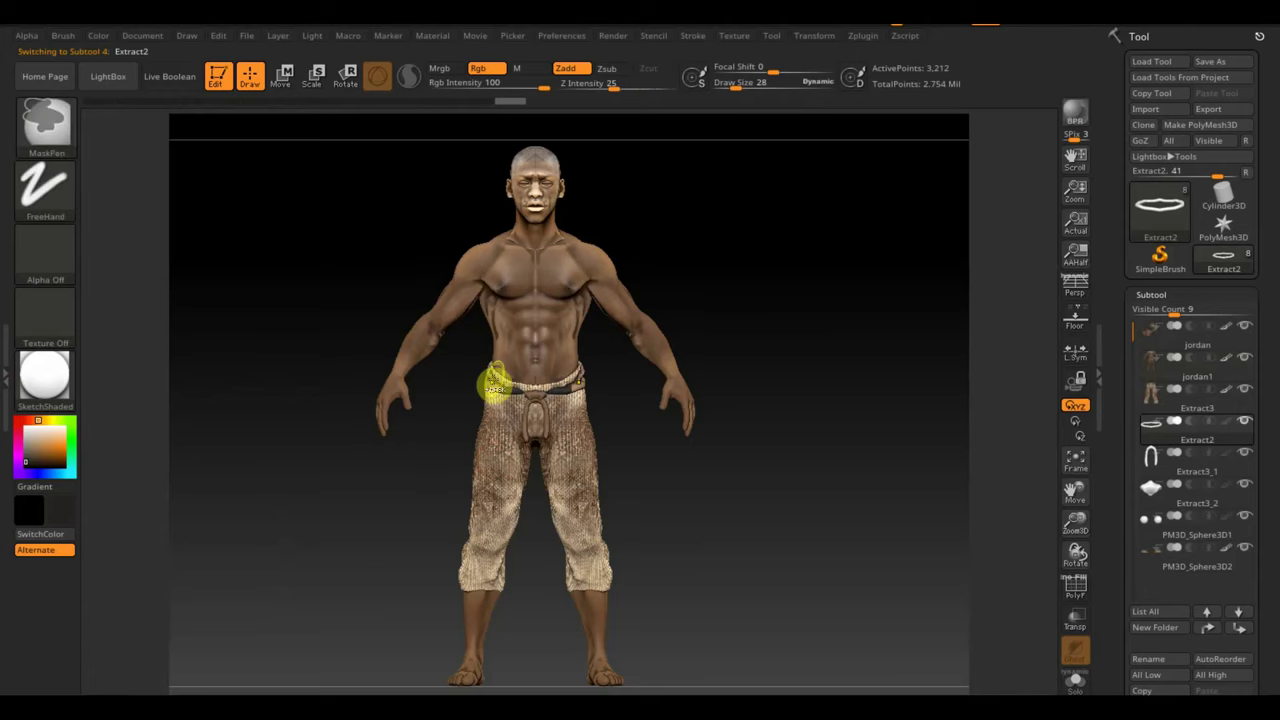
pyautogui.click(58, 126)
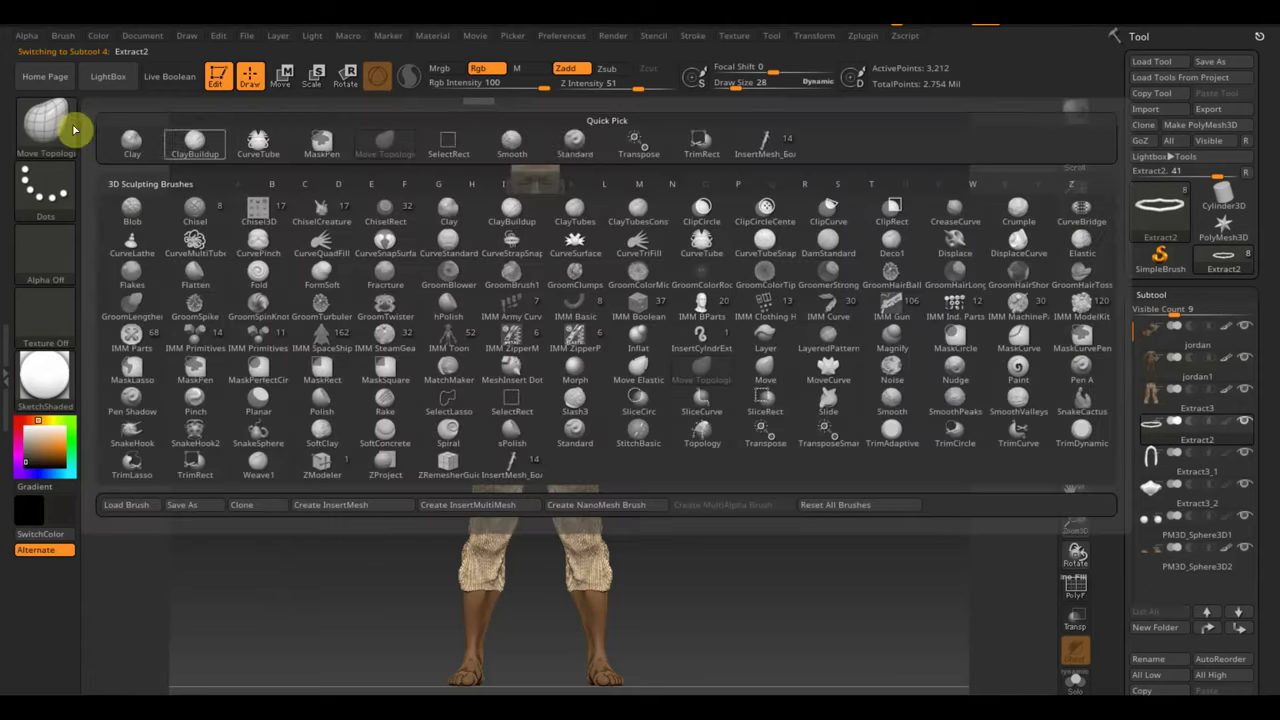
pyautogui.click(582, 150)
pyautogui.click(634, 485)
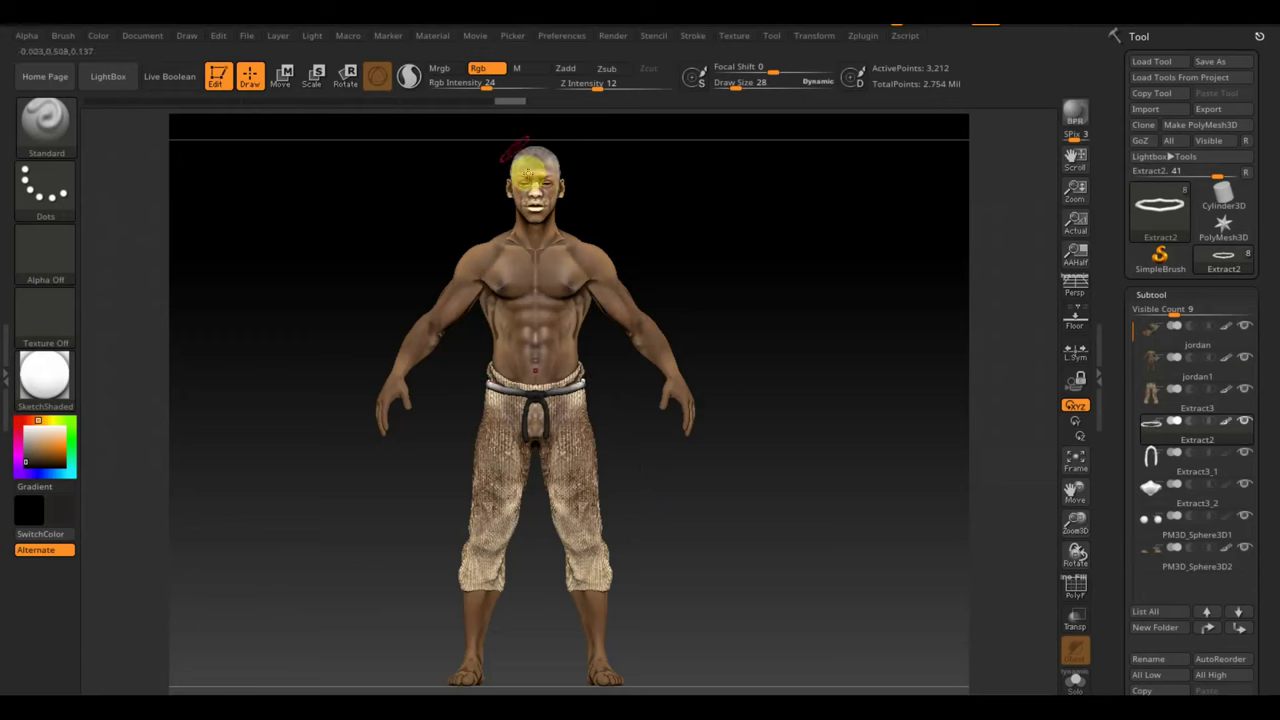
pyautogui.moveTo(492, 85); pyautogui.dragTo(565, 85)
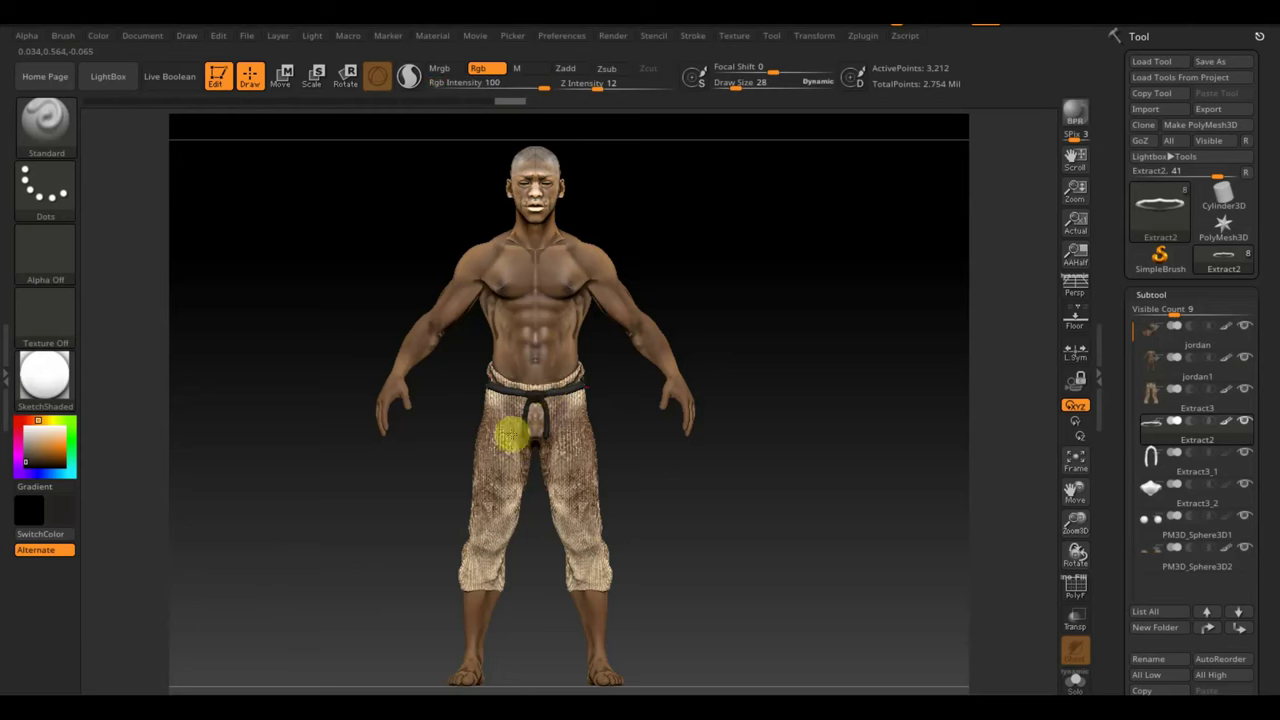
pyautogui.click(1042, 478)
pyautogui.moveTo(1006, 475)
pyautogui.mouseDown()
pyautogui.moveTo(940, 500)
pyautogui.moveTo(666, 417)
pyautogui.mouseUp()
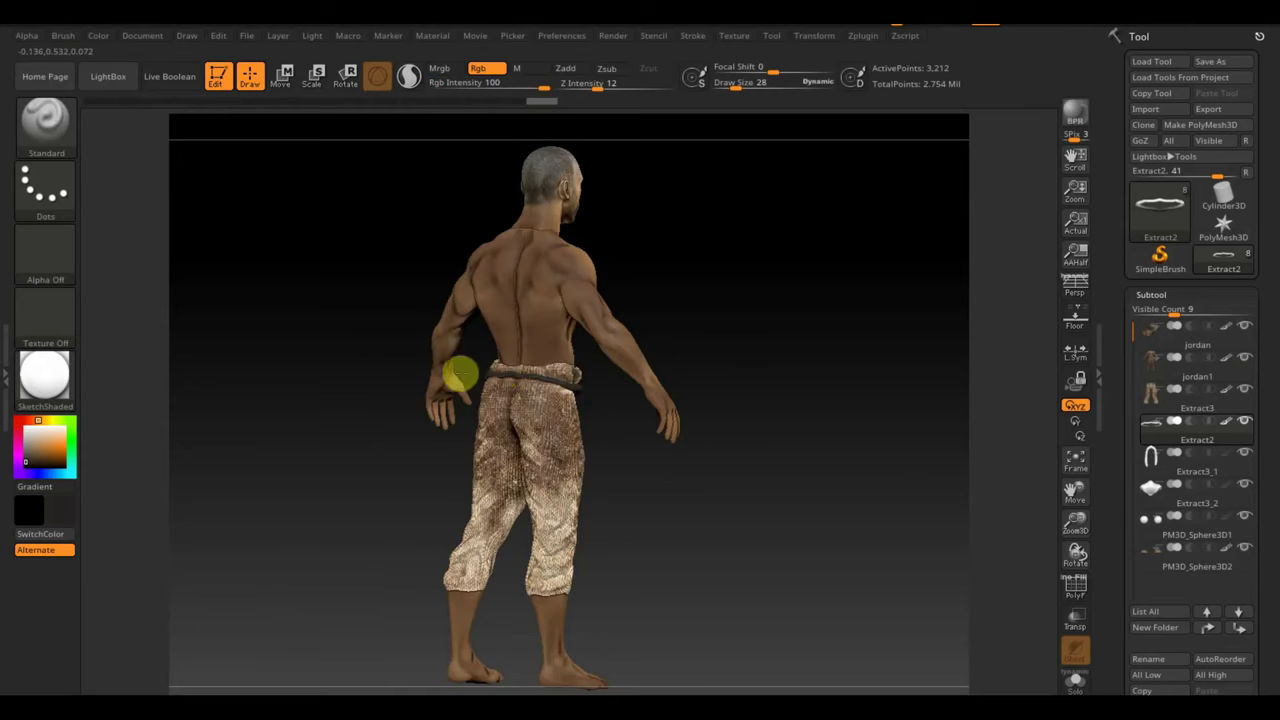
pyautogui.click(1170, 480)
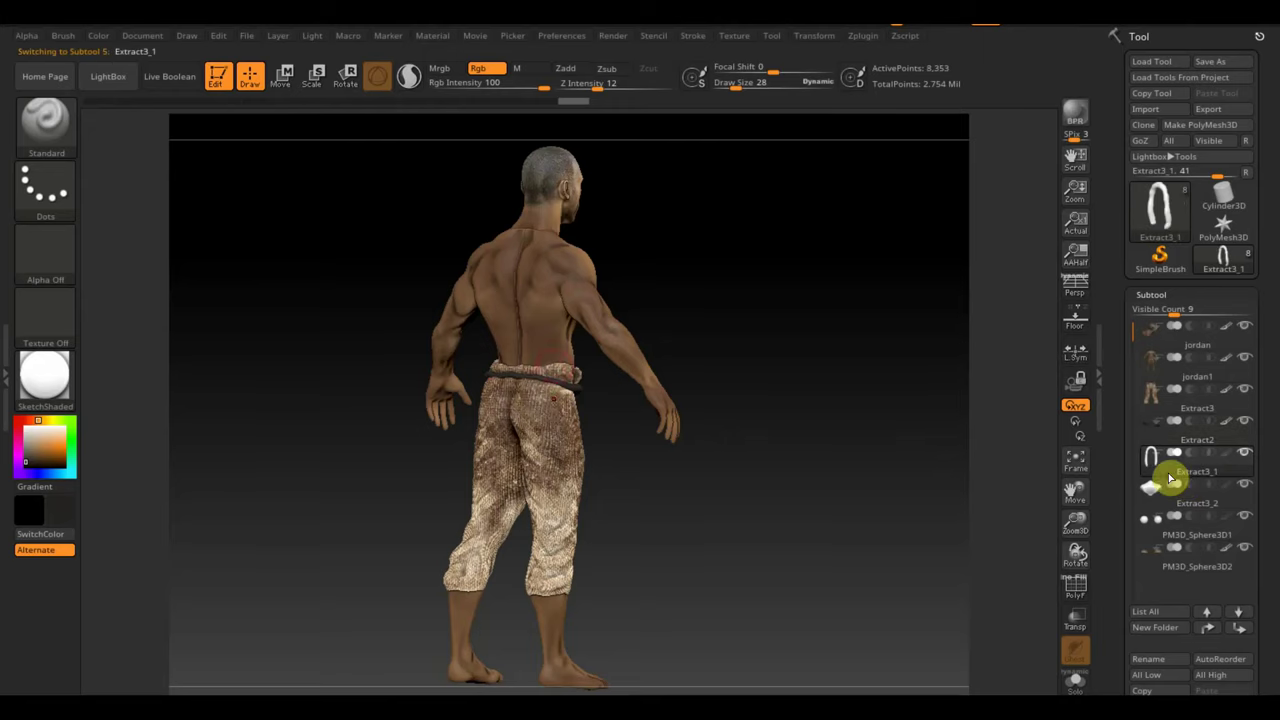
# - Select PM3D_Sphere3D1, delete it with OK confirmation, then activate the jordan subtool
pyautogui.moveTo(746, 489); pyautogui.dragTo(609, 477)
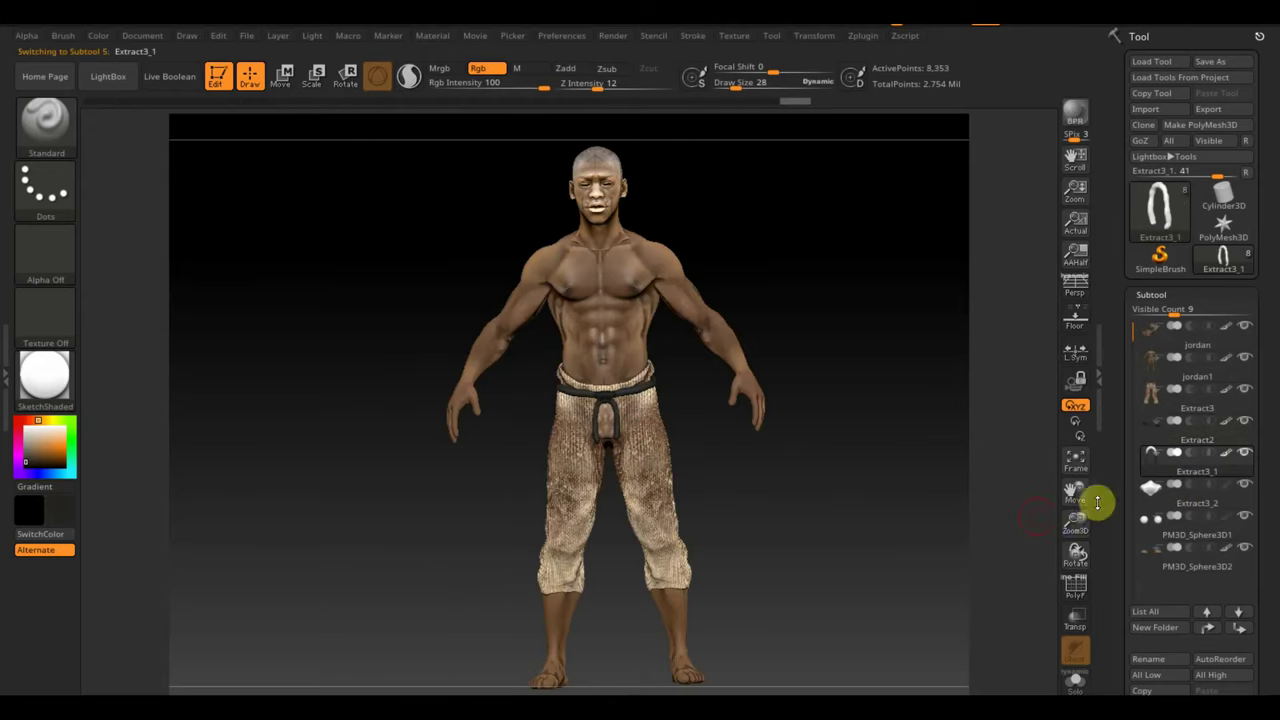
pyautogui.click(1140, 492)
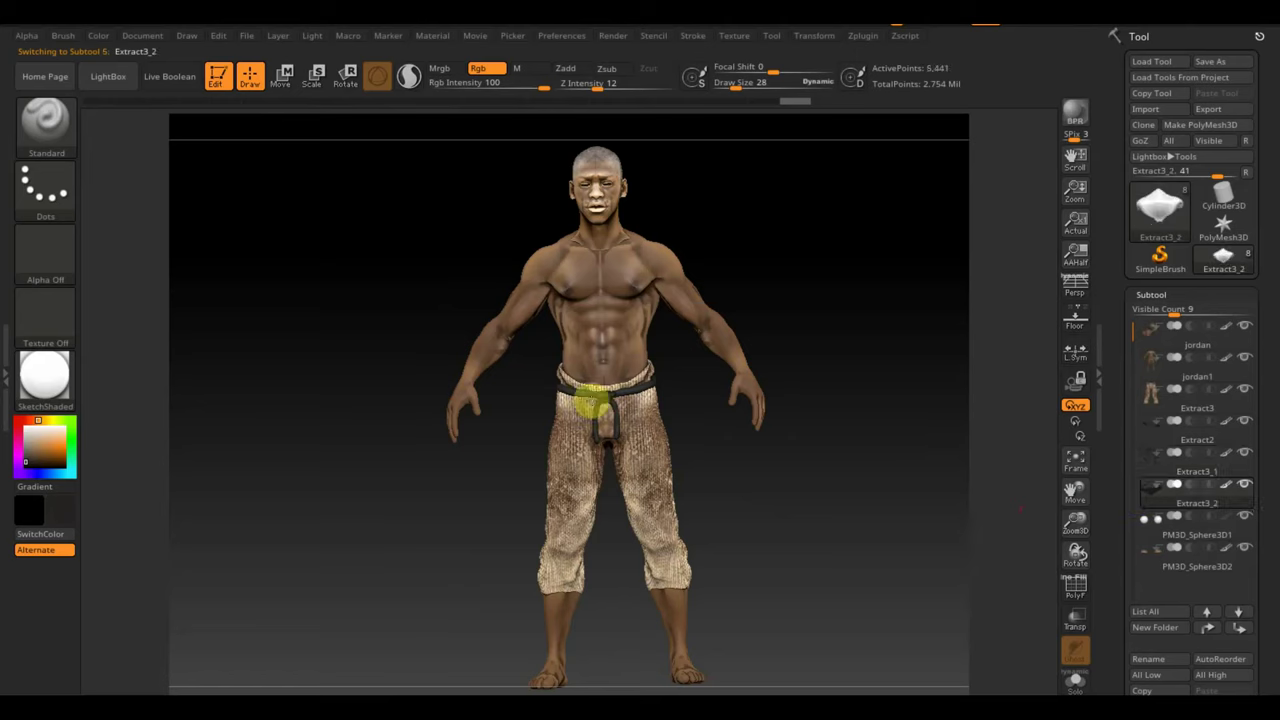
pyautogui.click(619, 462)
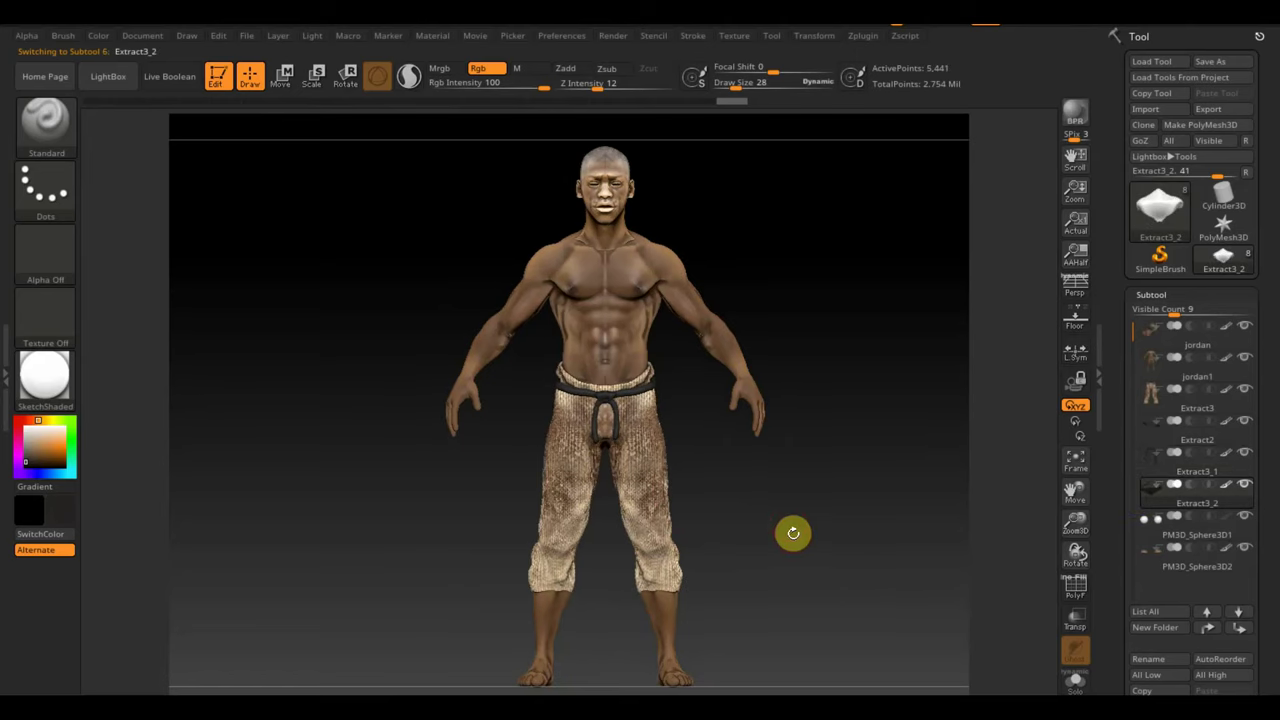
pyautogui.moveTo(1152, 530)
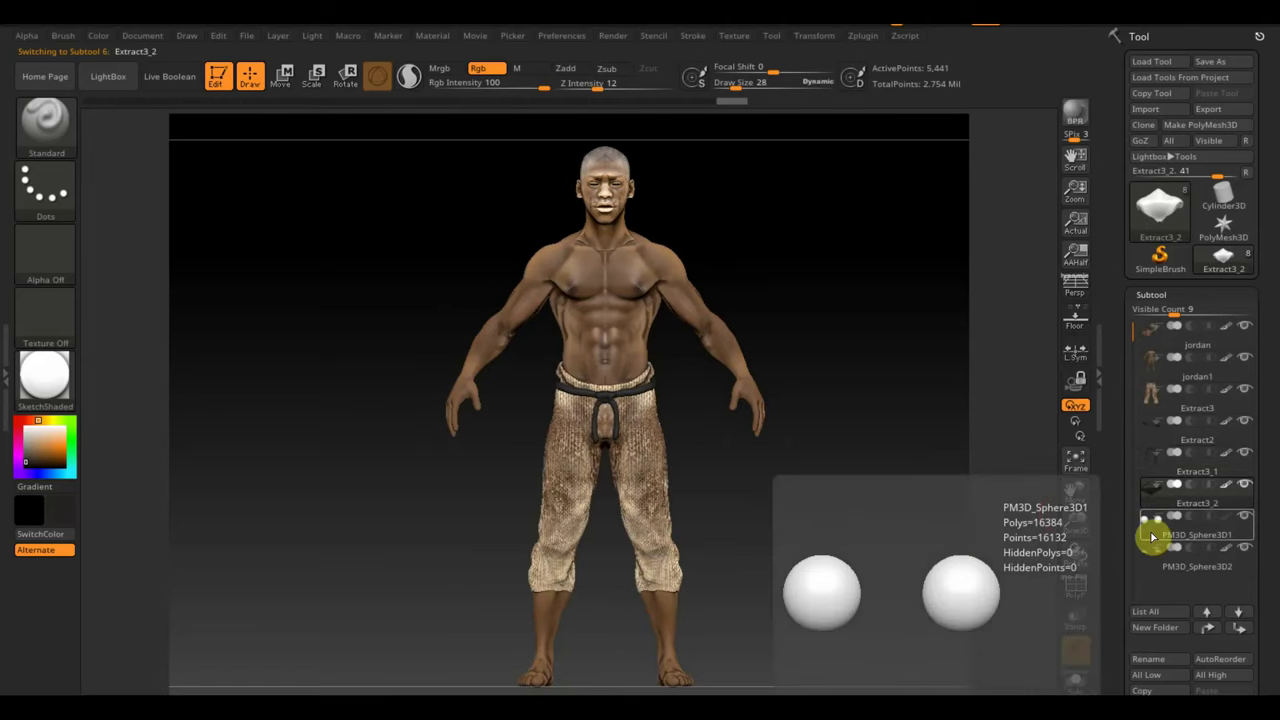
pyautogui.click(1152, 537)
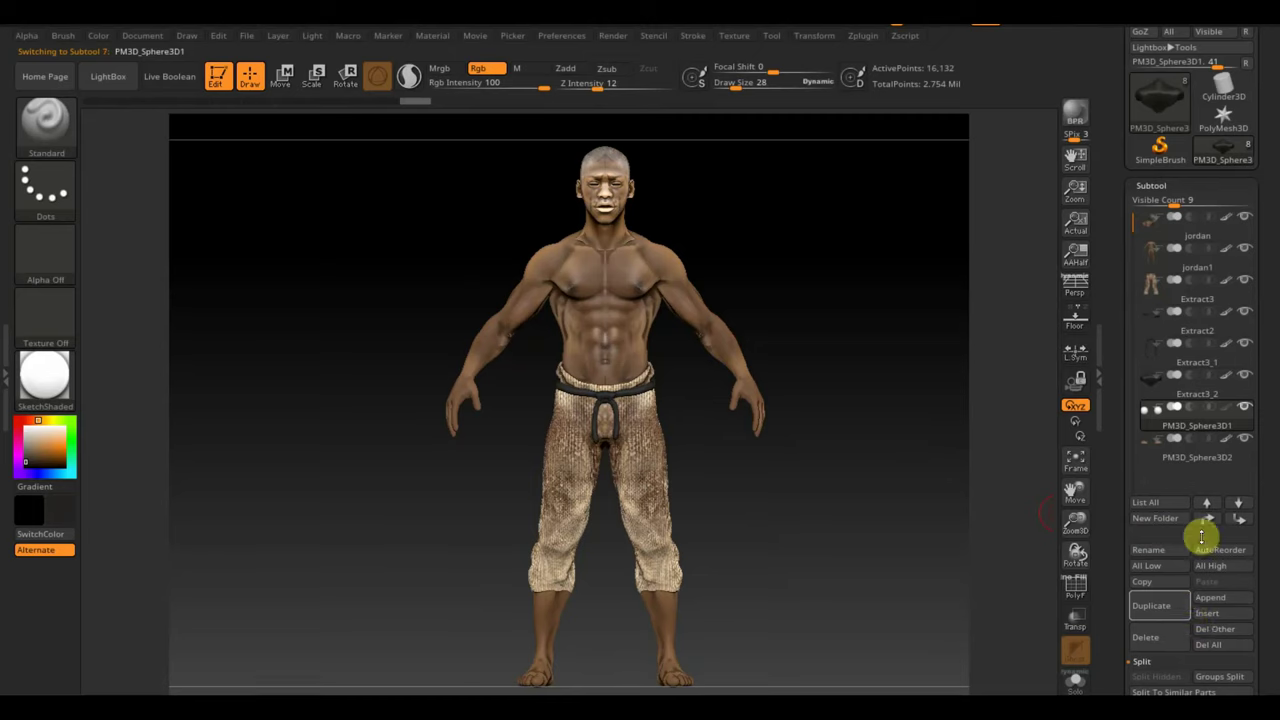
pyautogui.click(1150, 638)
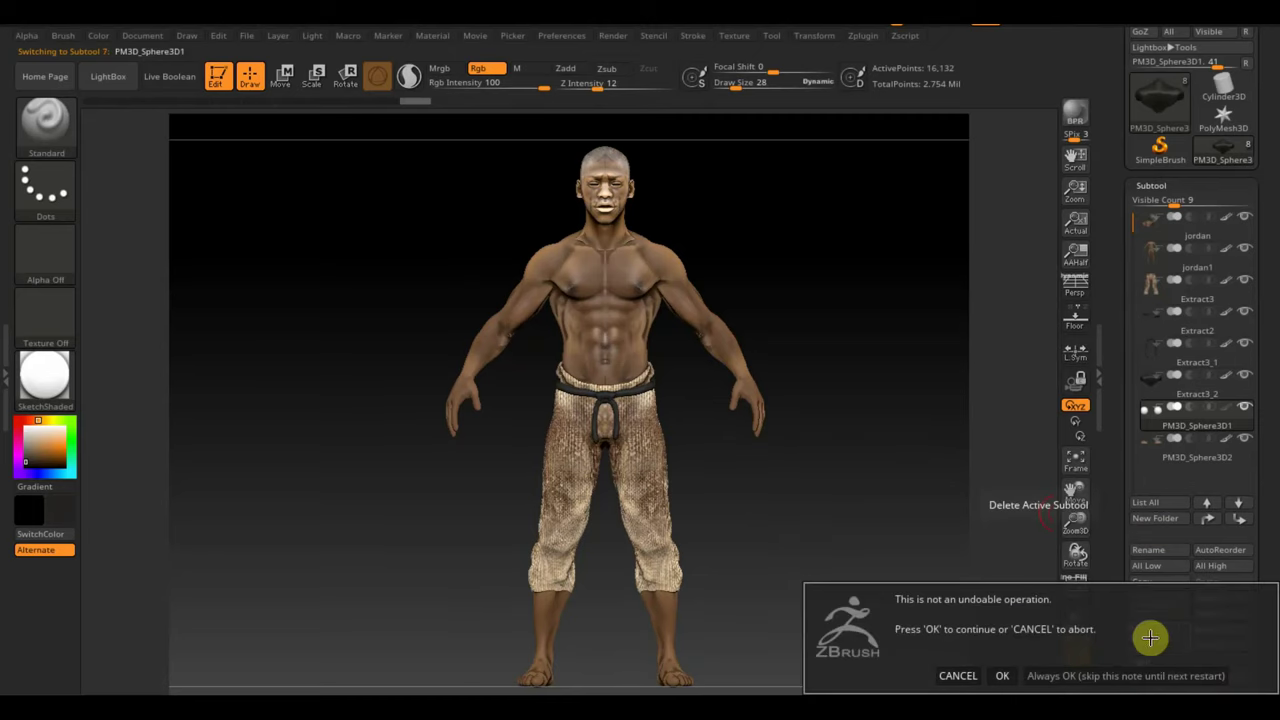
pyautogui.click(1002, 675)
pyautogui.moveTo(1160, 234)
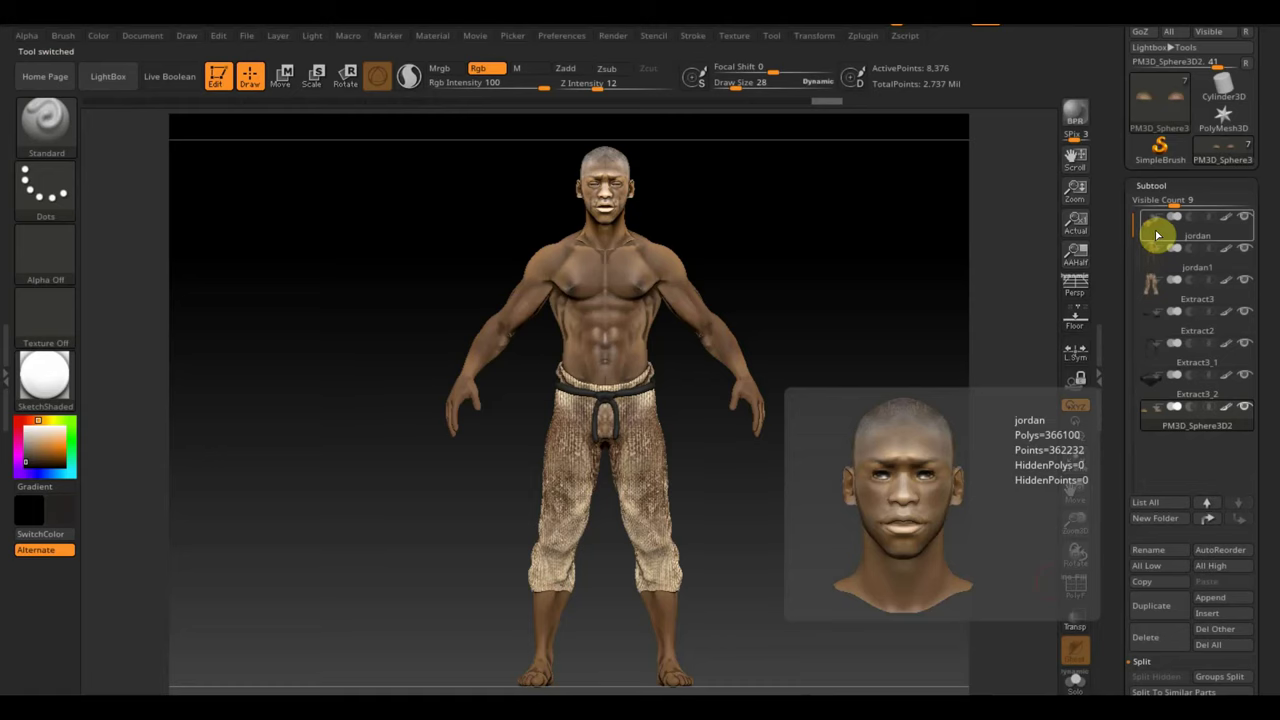
pyautogui.click(1157, 235)
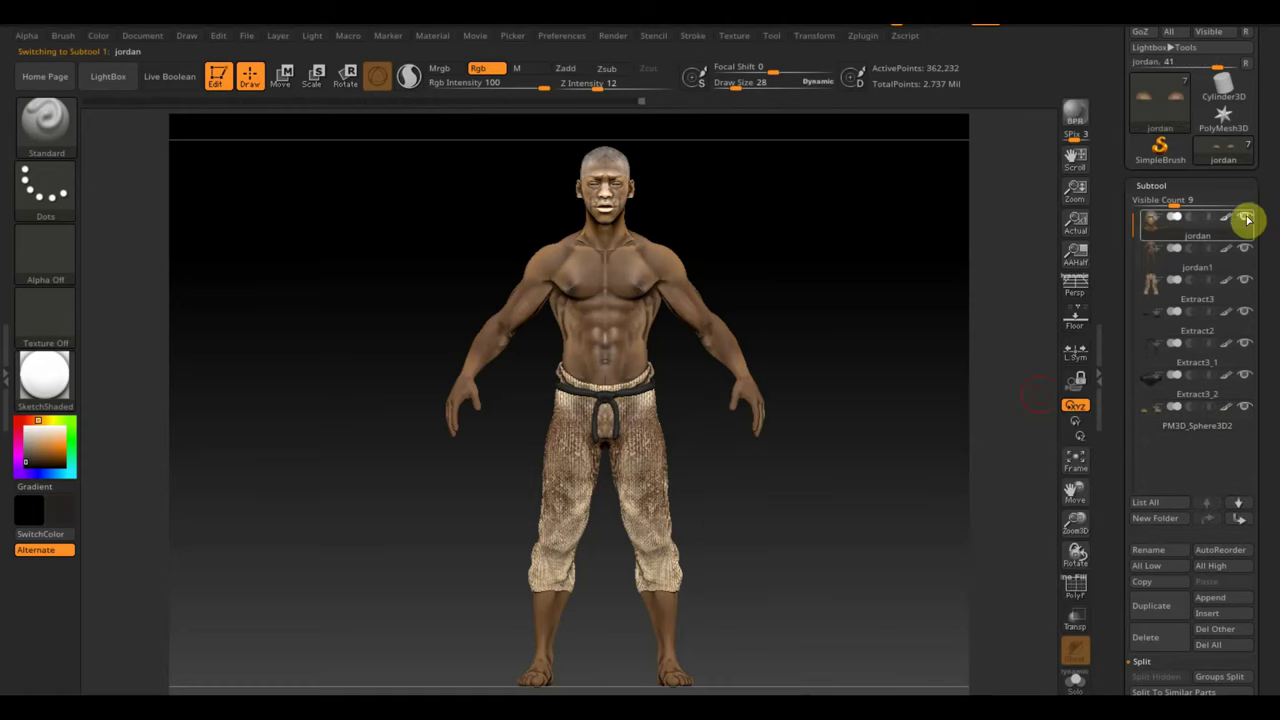
# - Solo and zoom into the jordan head, paint small face touch-ups, and undo the eye stroke
pyautogui.click(1245, 217)
pyautogui.moveTo(904, 289)
pyautogui.keyDown('alt'); pyautogui.mouseDown()
pyautogui.moveTo(866, 511)
pyautogui.moveTo(946, 686)
pyautogui.moveTo(814, 263)
pyautogui.moveTo(792, 465)
pyautogui.moveTo(728, 562)
pyautogui.moveTo(727, 269)
pyautogui.mouseUp(); pyautogui.keyUp('alt')
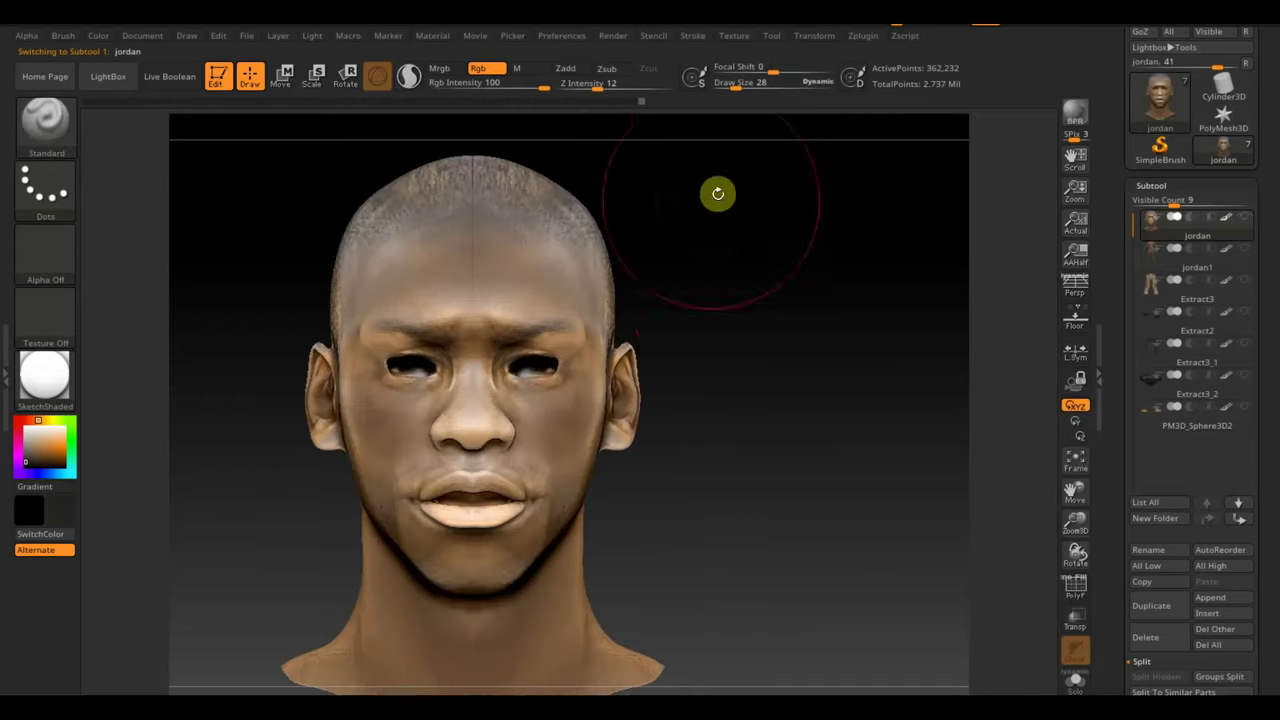
pyautogui.moveTo(737, 86); pyautogui.dragTo(732, 84)
pyautogui.moveTo(729, 140); pyautogui.dragTo(735, 264)
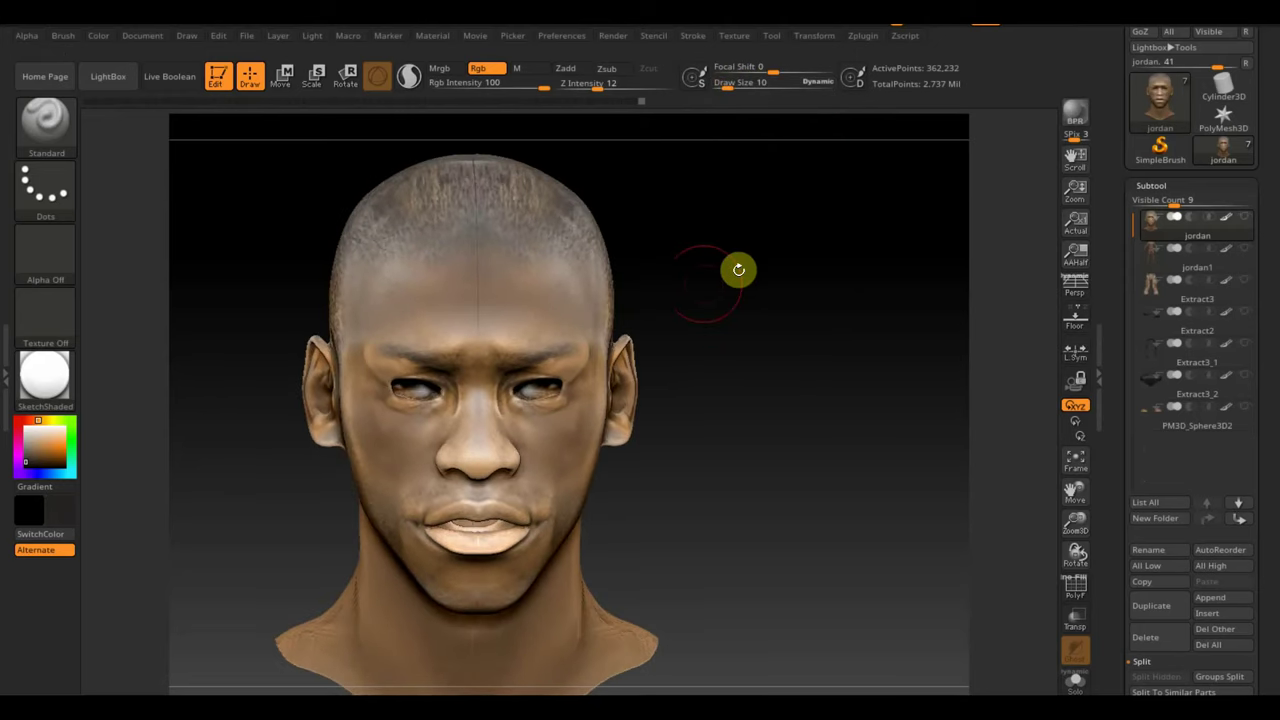
pyautogui.moveTo(728, 84); pyautogui.dragTo(409, 405)
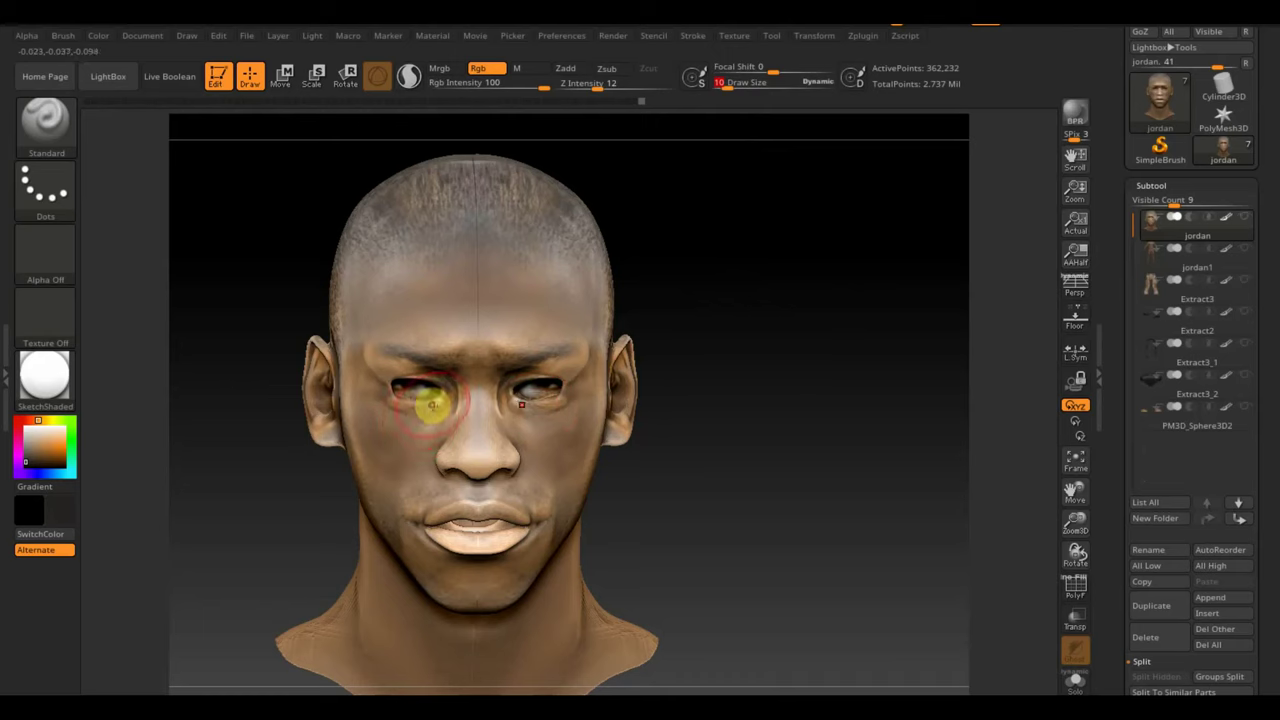
pyautogui.moveTo(737, 85); pyautogui.dragTo(722, 85)
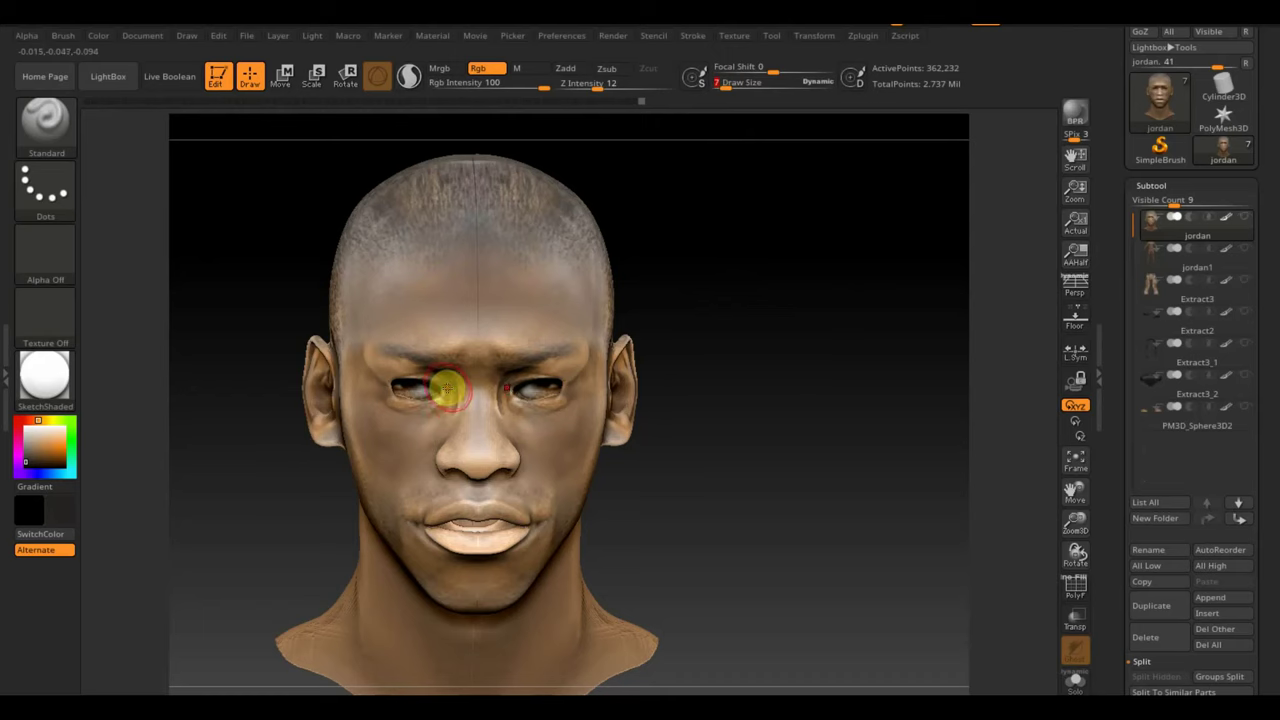
pyautogui.hotkey('ctrl', 'z')
pyautogui.hotkey('ctrl', 'z')
# - Lower colour intensity to 19, check the head in profile, then unsolo all subtools
pyautogui.moveTo(548, 89); pyautogui.dragTo(484, 86)
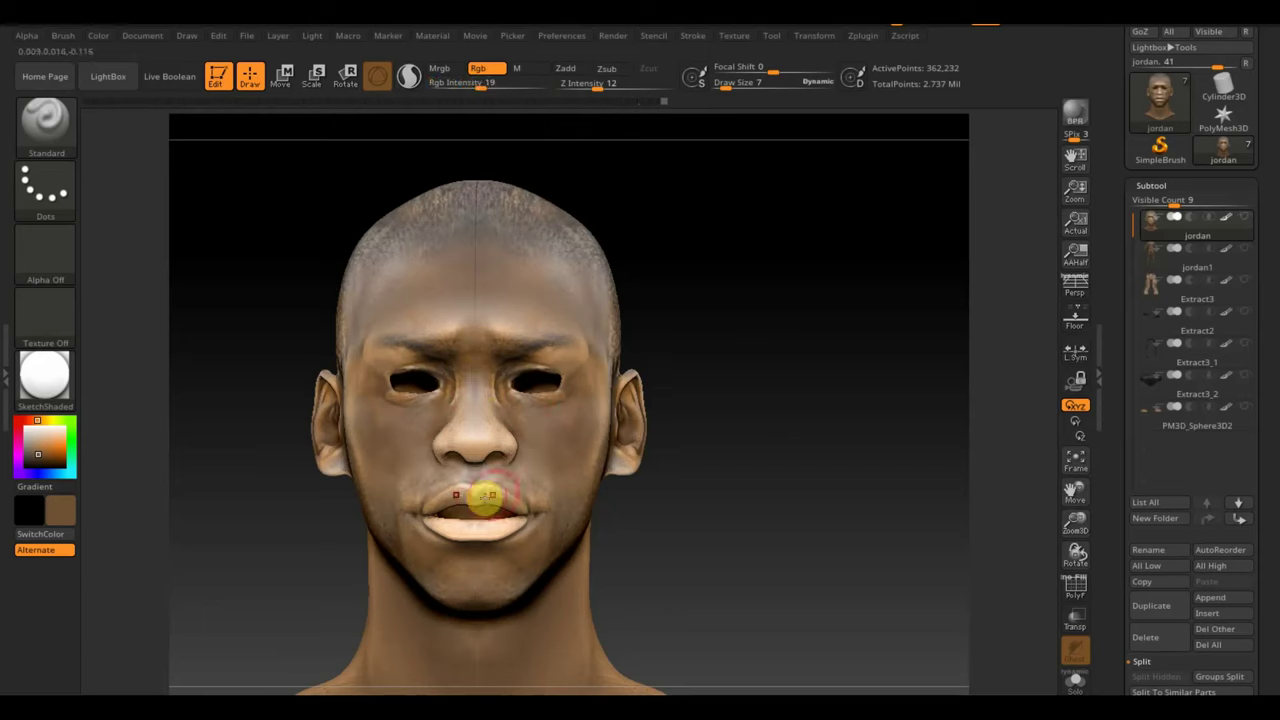
pyautogui.moveTo(714, 486); pyautogui.dragTo(697, 526)
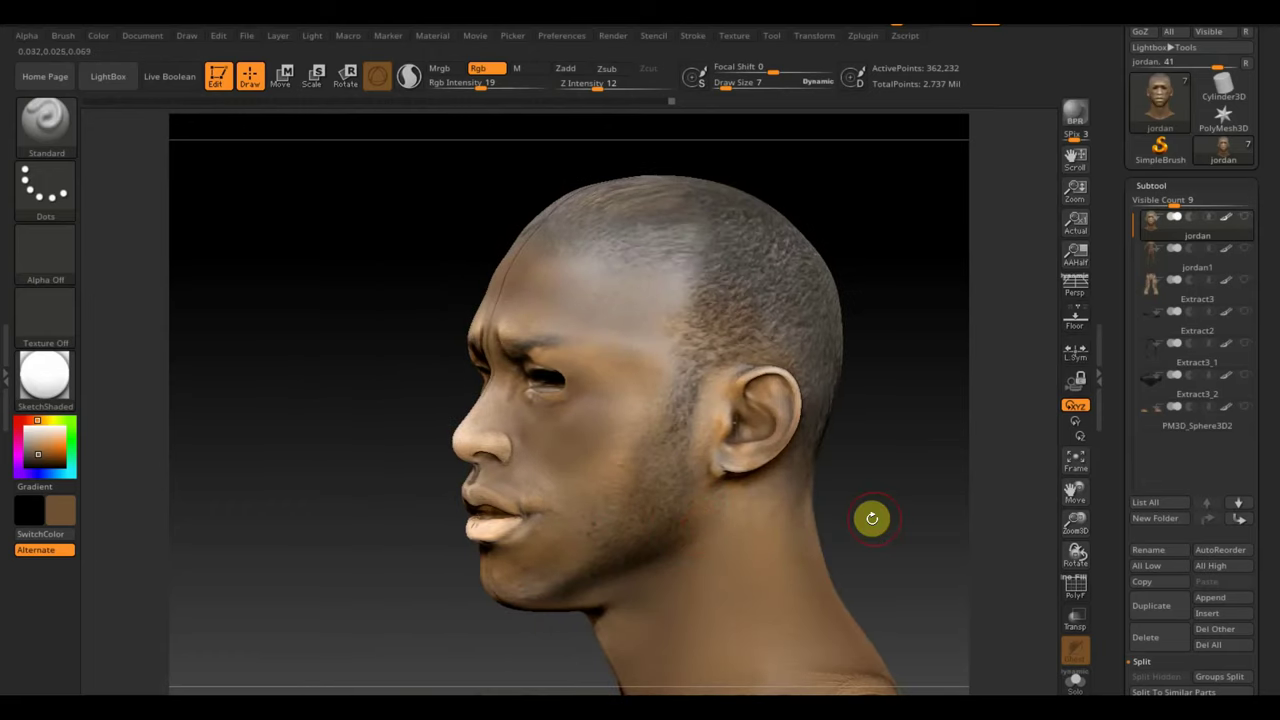
pyautogui.moveTo(868, 512)
pyautogui.keyDown('shift'); pyautogui.mouseDown()
pyautogui.moveTo(922, 515)
pyautogui.moveTo(826, 538)
pyautogui.mouseUp(); pyautogui.keyUp('shift')
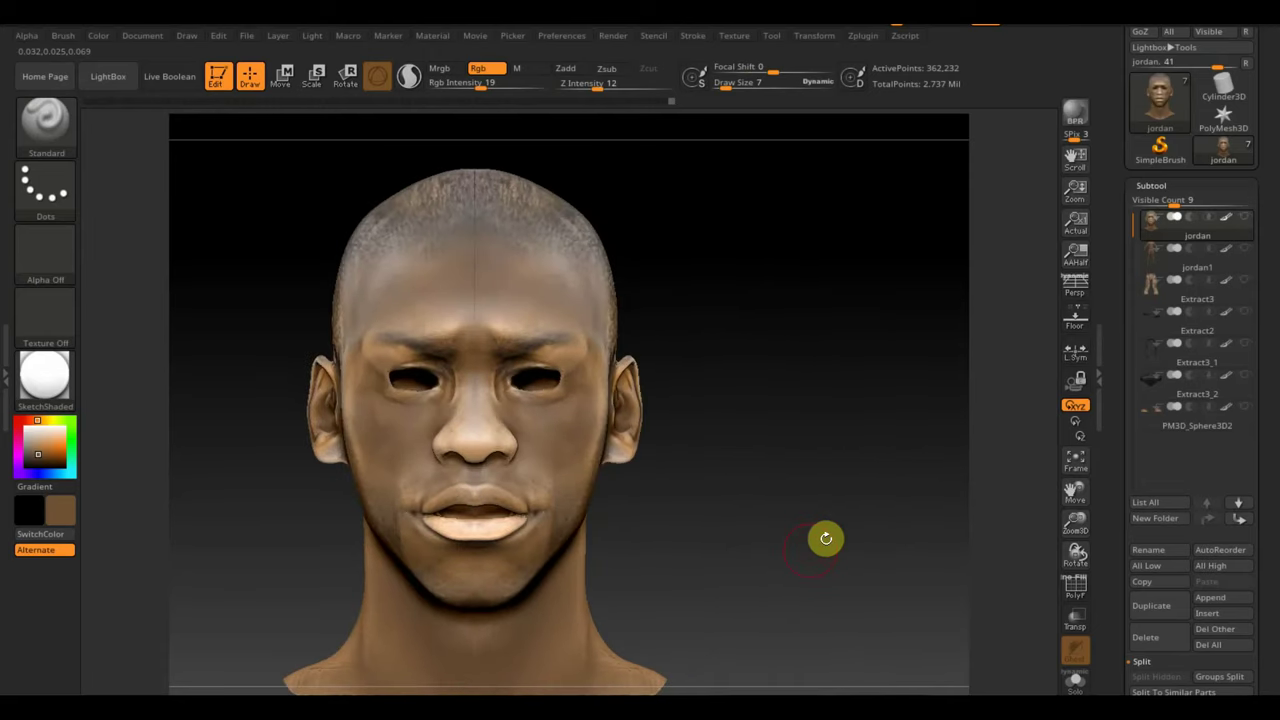
pyautogui.keyDown('alt'); pyautogui.moveTo(794, 583); pyautogui.dragTo(774, 503); pyautogui.keyUp('alt')
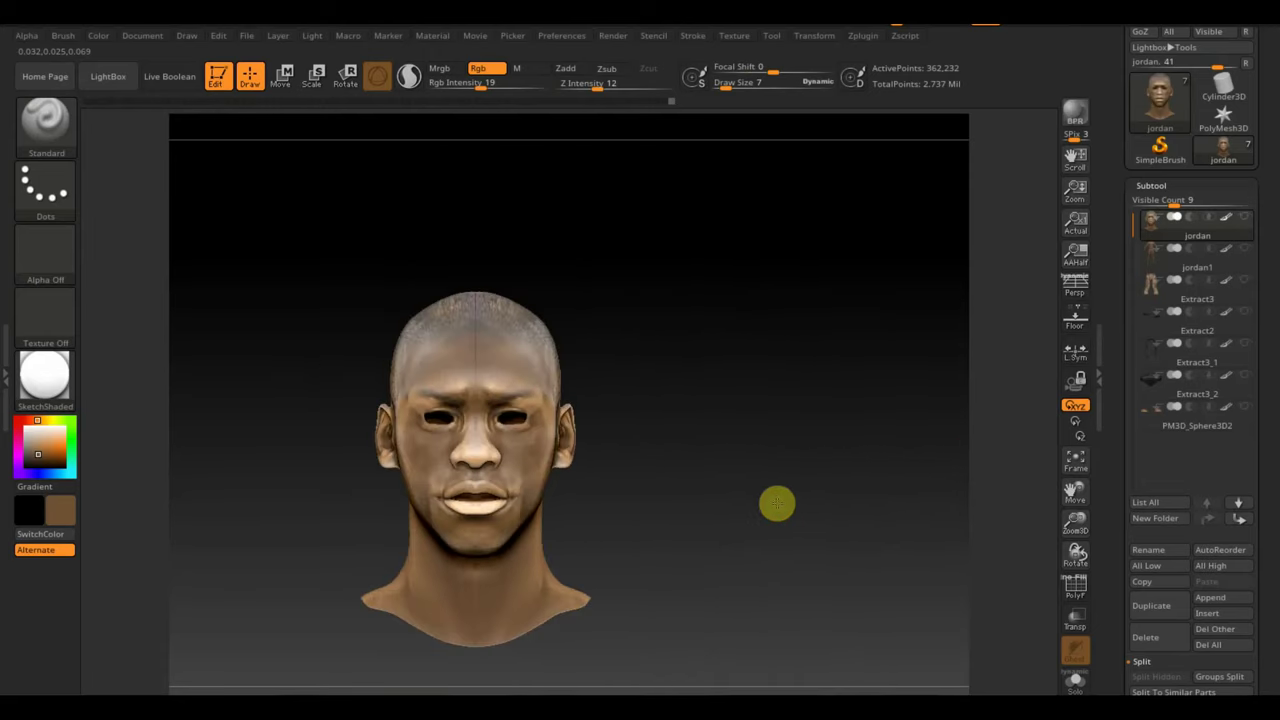
pyautogui.keyDown('shift'); pyautogui.click(1246, 220); pyautogui.keyUp('shift')
pyautogui.moveTo(800, 523)
pyautogui.keyDown('alt'); pyautogui.mouseDown()
pyautogui.moveTo(811, 397)
pyautogui.moveTo(797, 451)
pyautogui.moveTo(834, 395)
pyautogui.moveTo(809, 320)
pyautogui.moveTo(834, 378)
pyautogui.mouseUp(); pyautogui.keyUp('alt')
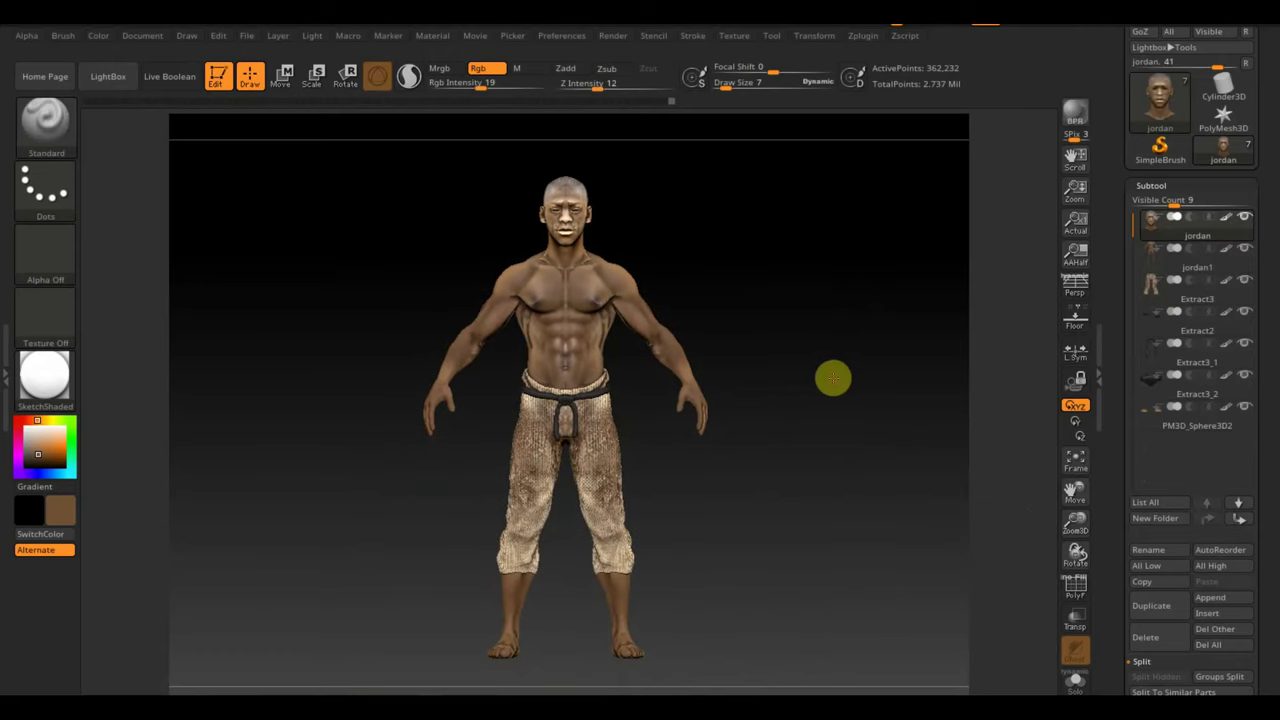
# - MergeDown all subtools into one 2.737-million-point jordan mesh and check its profile
pyautogui.scroll(-3, 1180, 517)
pyautogui.click(1157, 557)
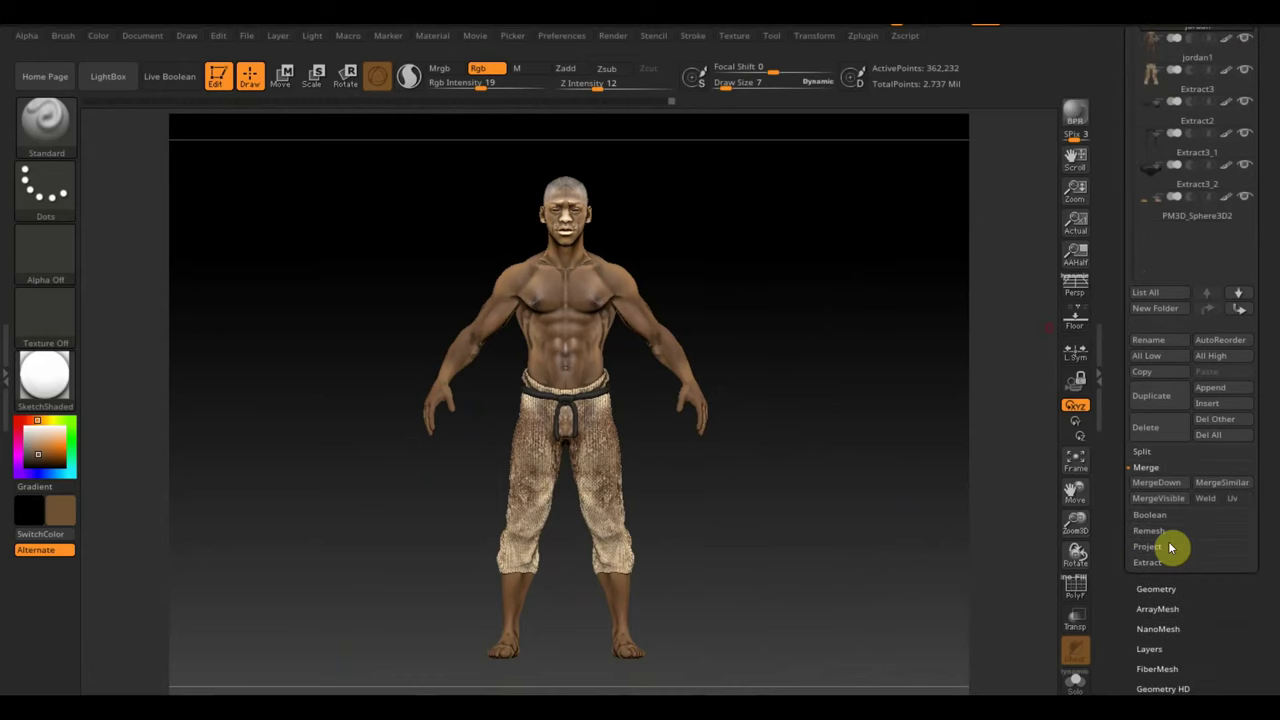
pyautogui.click(1180, 490)
pyautogui.click(1114, 521)
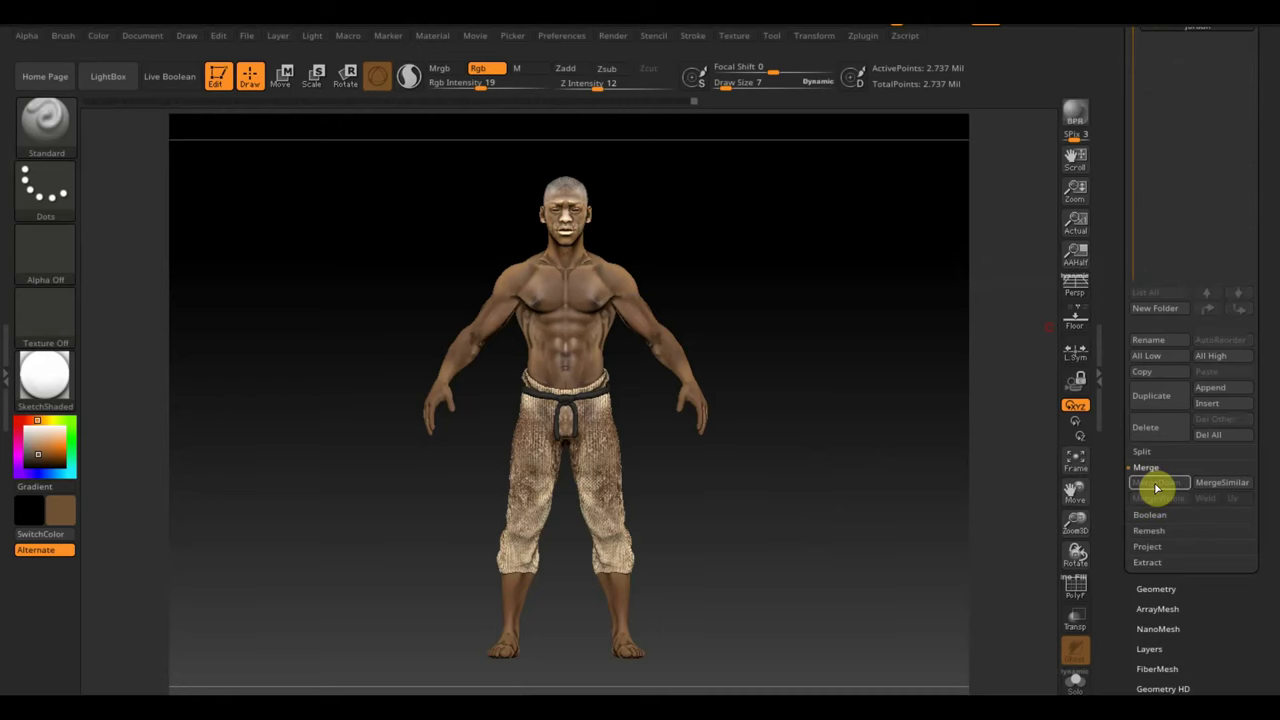
pyautogui.scroll(3, 1267, 381)
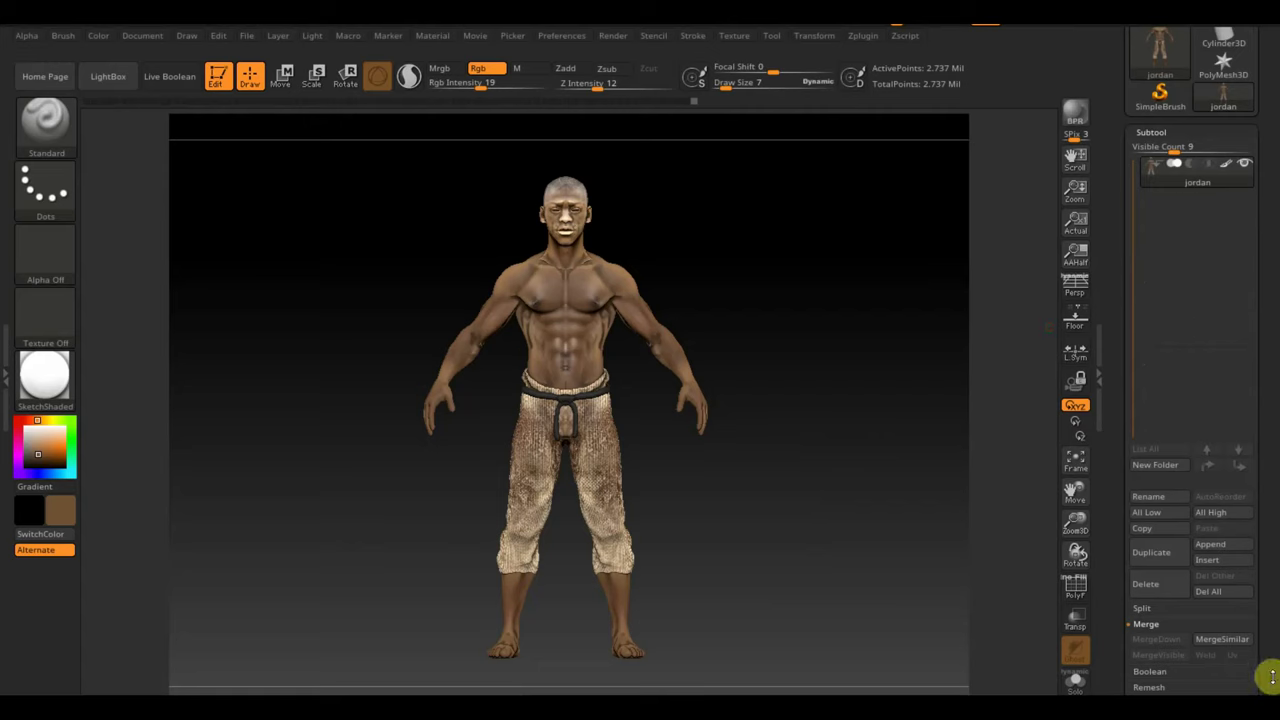
pyautogui.moveTo(811, 563)
pyautogui.mouseDown()
pyautogui.moveTo(882, 556)
pyautogui.moveTo(867, 558)
pyautogui.mouseUp()
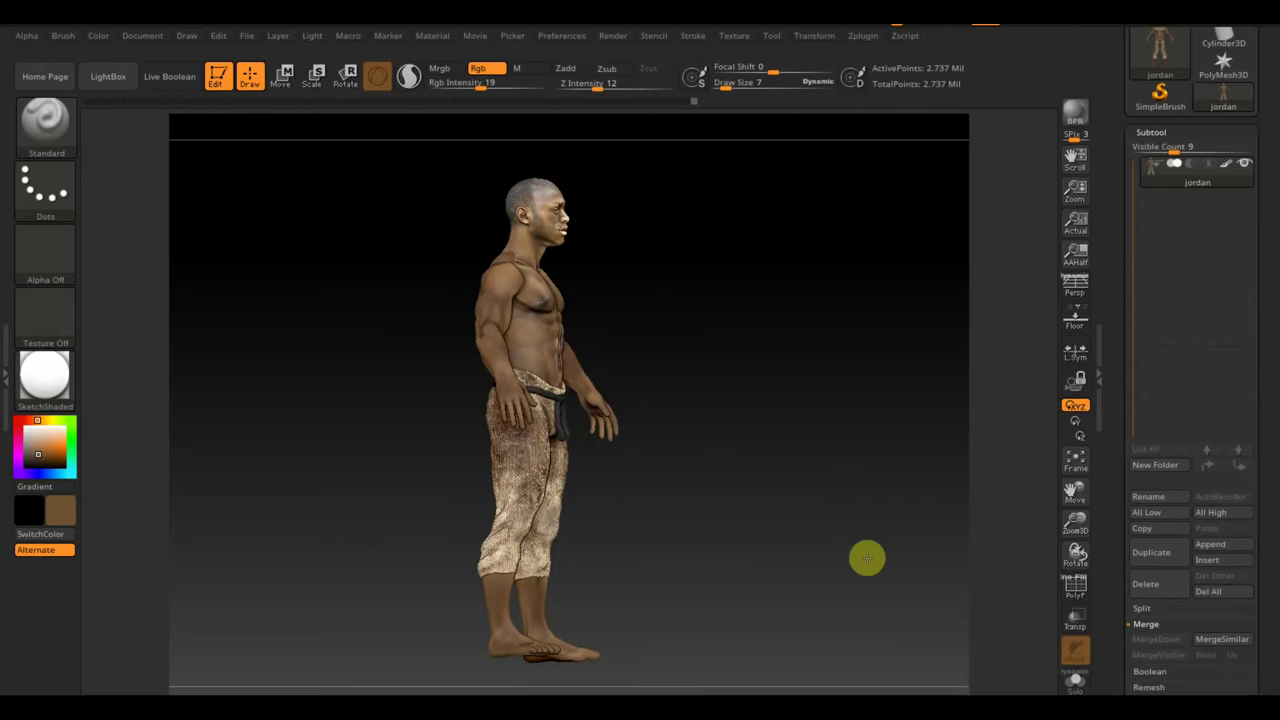
pyautogui.keyDown('shift'); pyautogui.moveTo(867, 558); pyautogui.dragTo(823, 573); pyautogui.keyUp('shift')
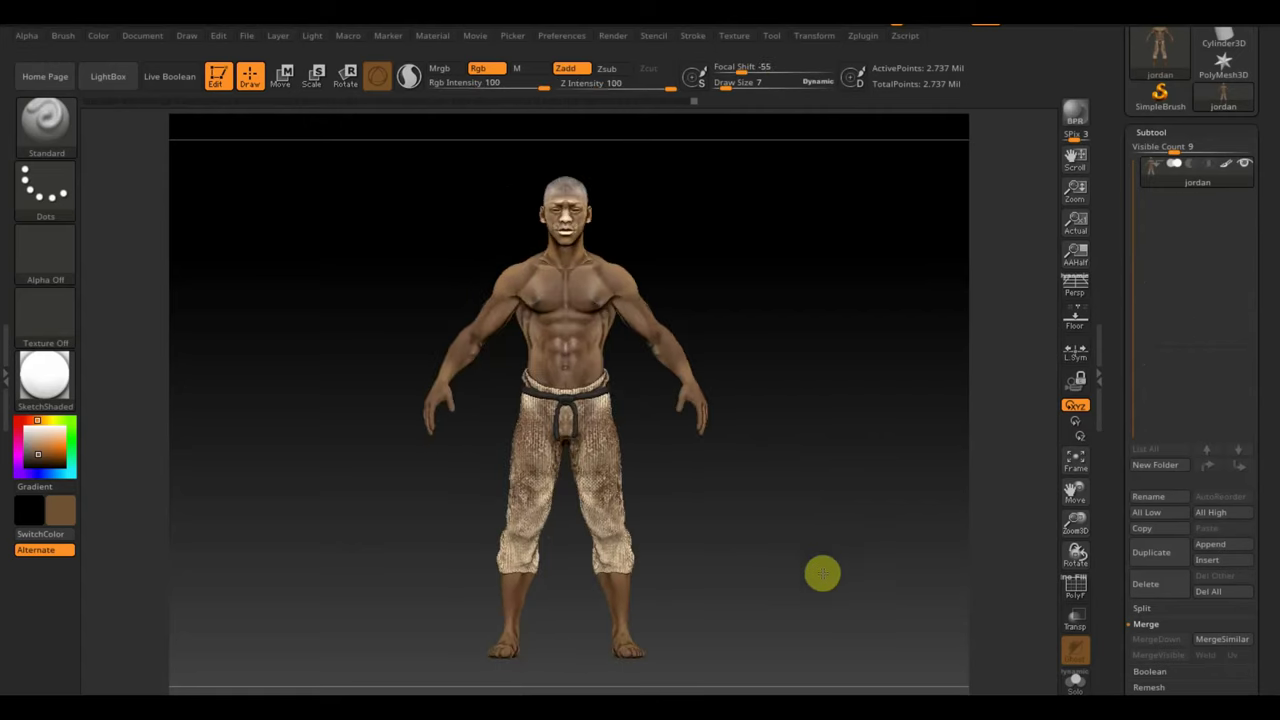
pyautogui.moveTo(1246, 608); pyautogui.dragTo(1270, 548)
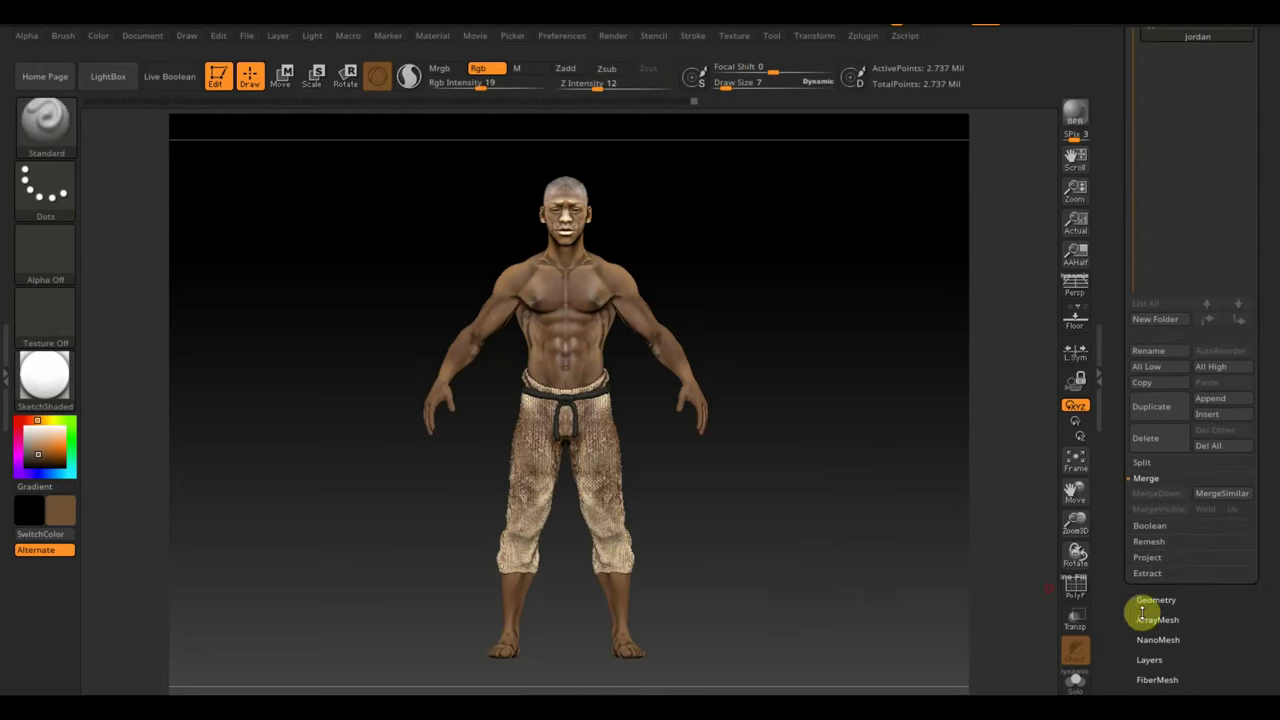
pyautogui.click(1156, 600)
# - DynaMesh the merged mesh at resolution 1896, check the wireframe, then hide polypaint
pyautogui.click(1166, 384)
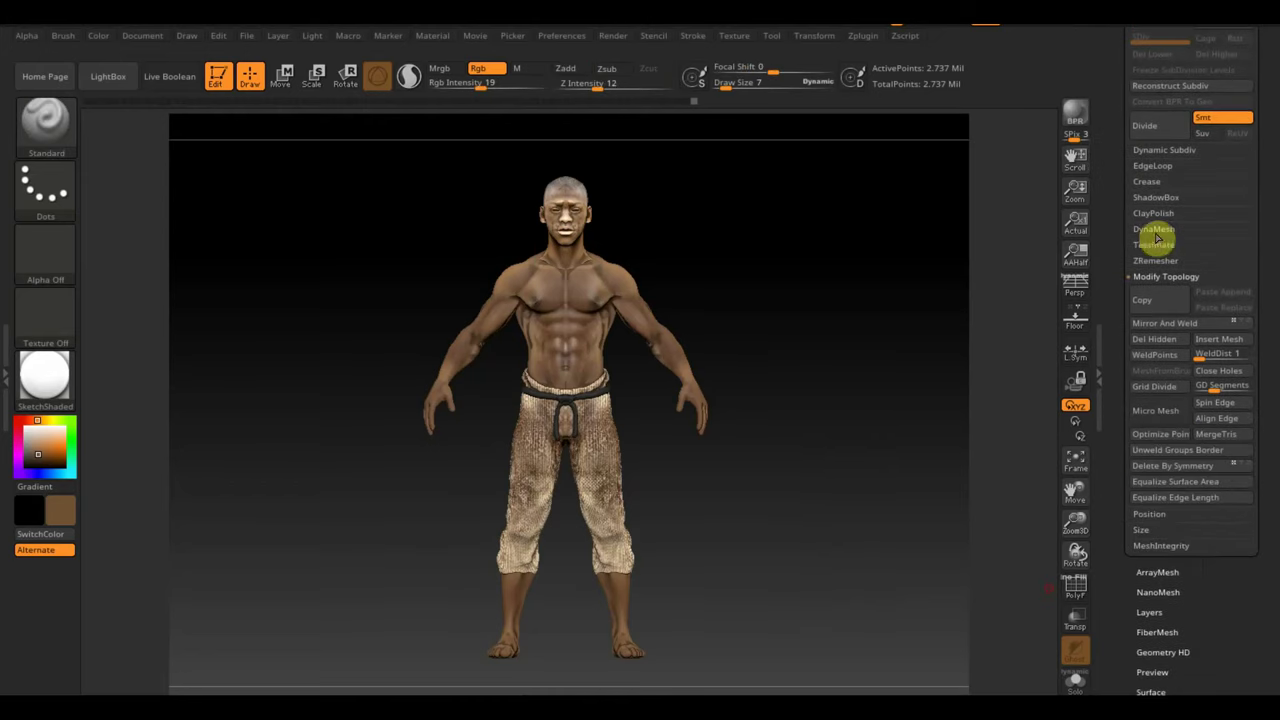
pyautogui.click(1154, 238)
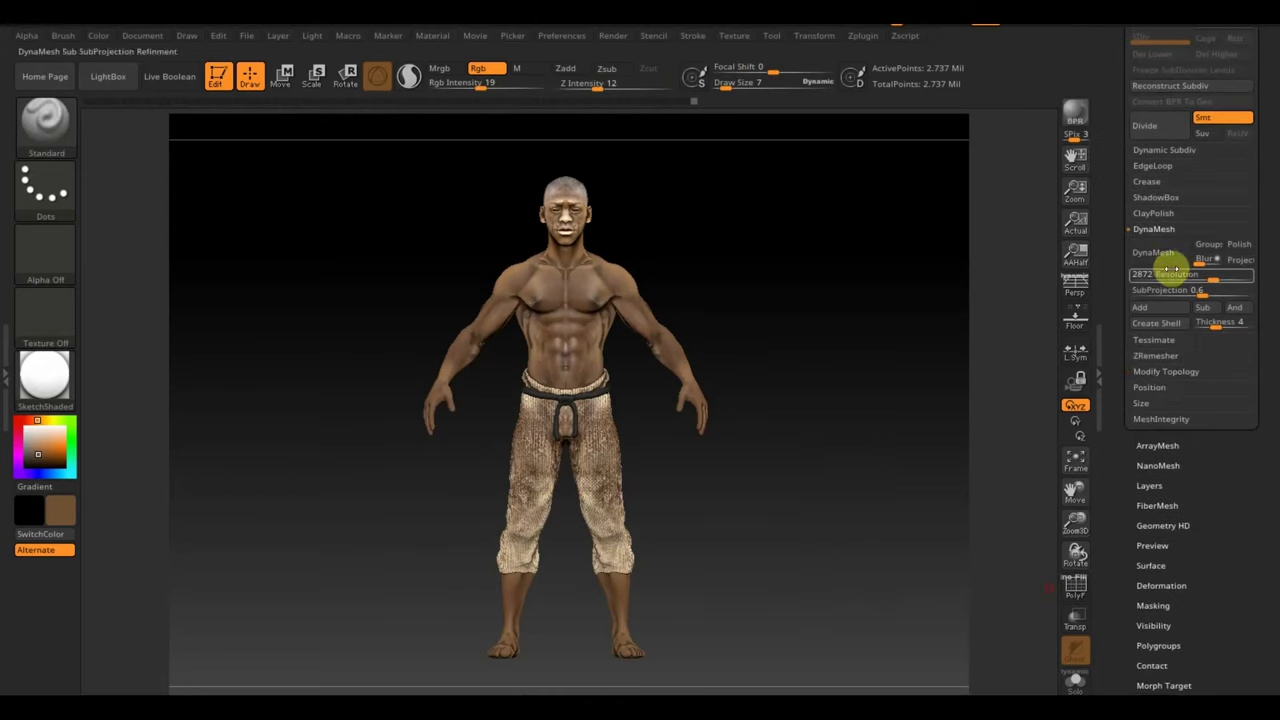
pyautogui.moveTo(1214, 277); pyautogui.dragTo(1194, 280)
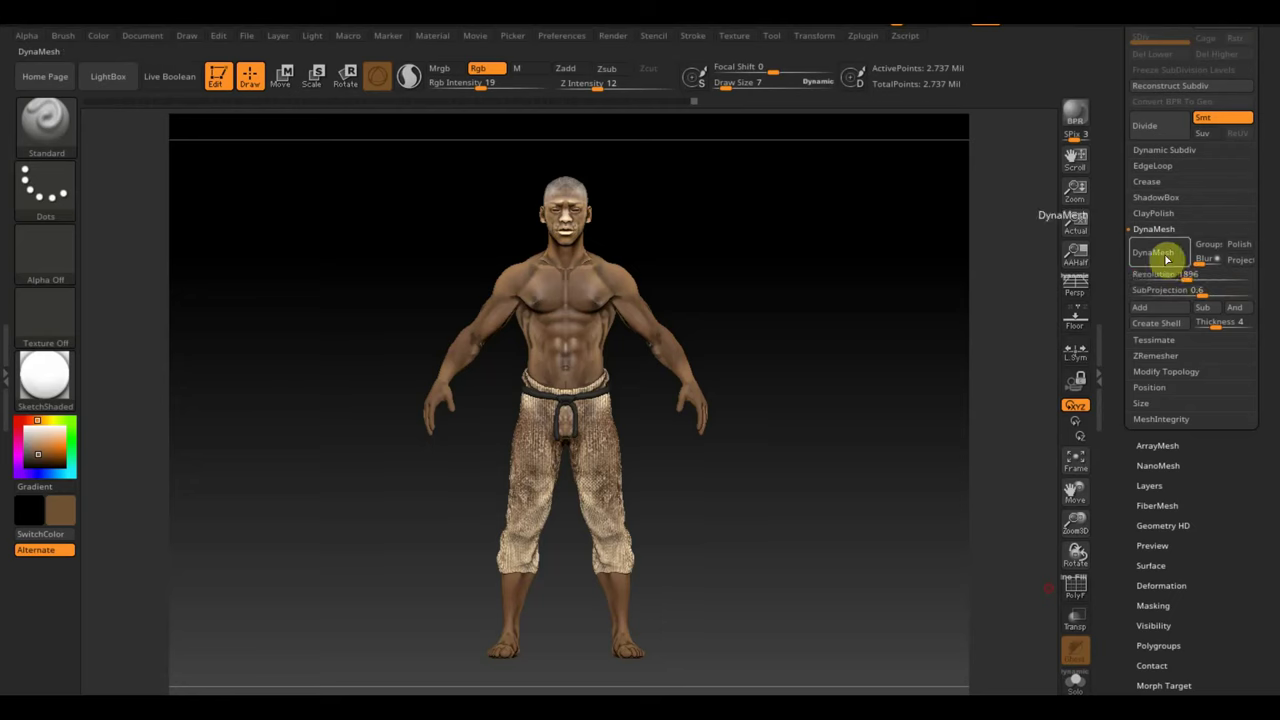
pyautogui.click(1164, 255)
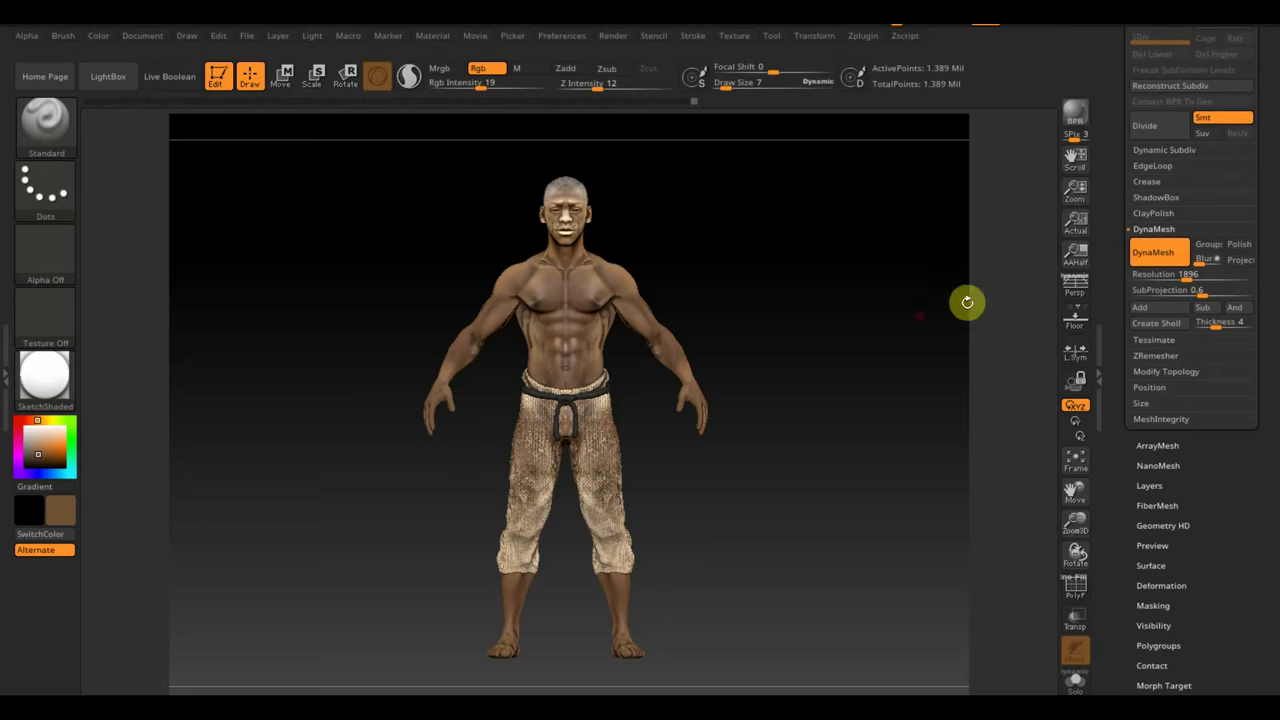
pyautogui.click(1076, 586)
pyautogui.click(1076, 586)
pyautogui.hotkey('ctrl', 'shift')
pyautogui.scroll(5, 1271, 228)
pyautogui.click(1229, 192)
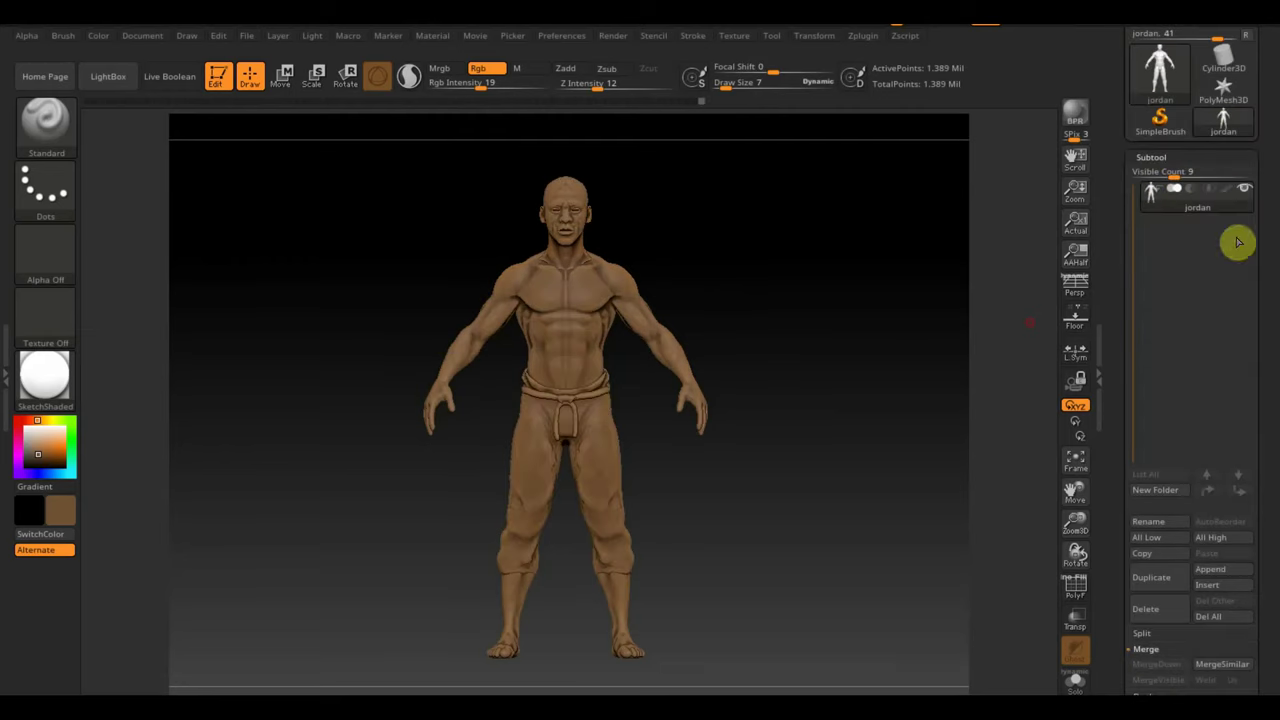
# - In Tool > Deformation, try Inflate, undo it, then apply Polish 13 to the whole model
pyautogui.scroll(-5, 1270, 450)
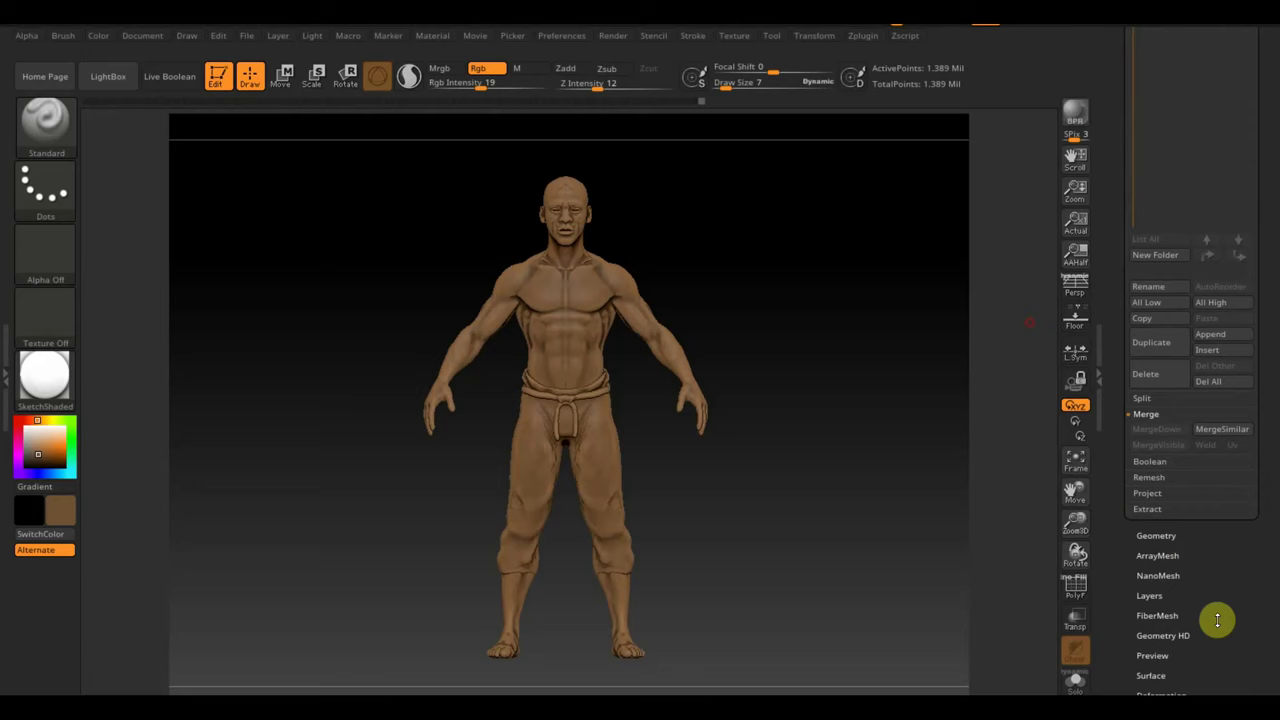
pyautogui.scroll(-1, 1217, 610)
pyautogui.click(1161, 674)
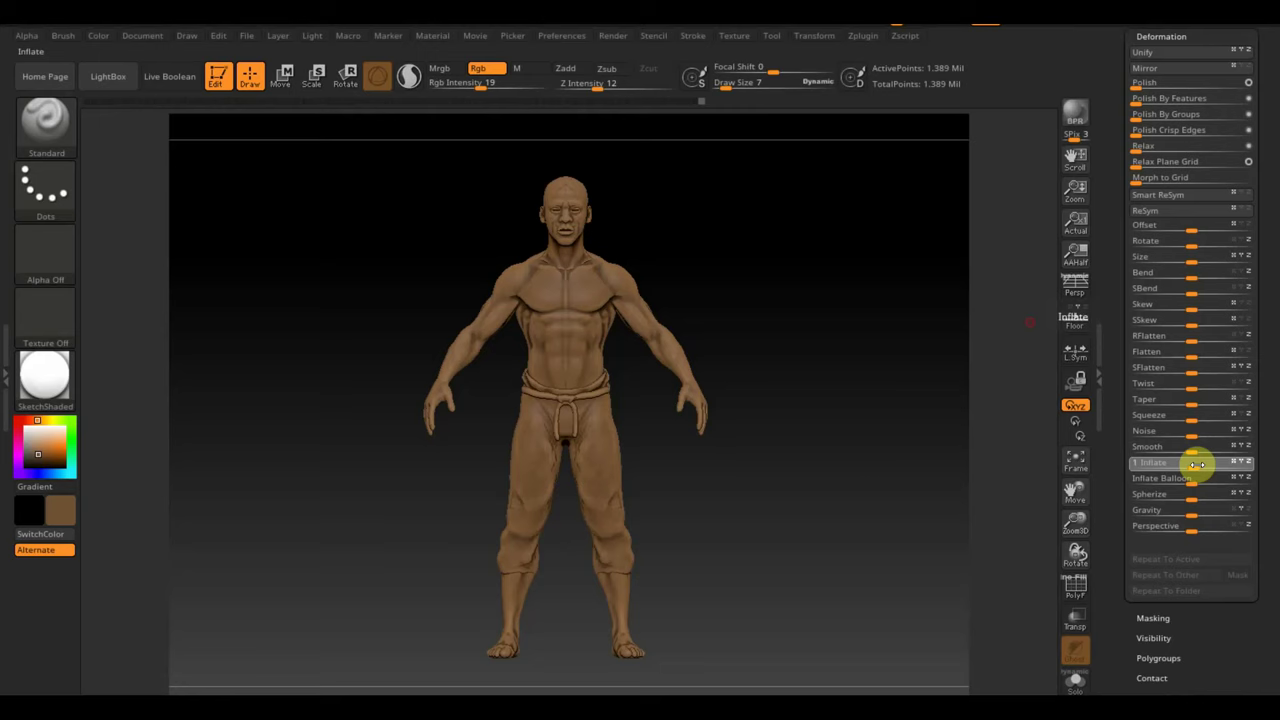
pyautogui.moveTo(1197, 463); pyautogui.dragTo(1199, 463)
pyautogui.hotkey('ctrl', 'z')
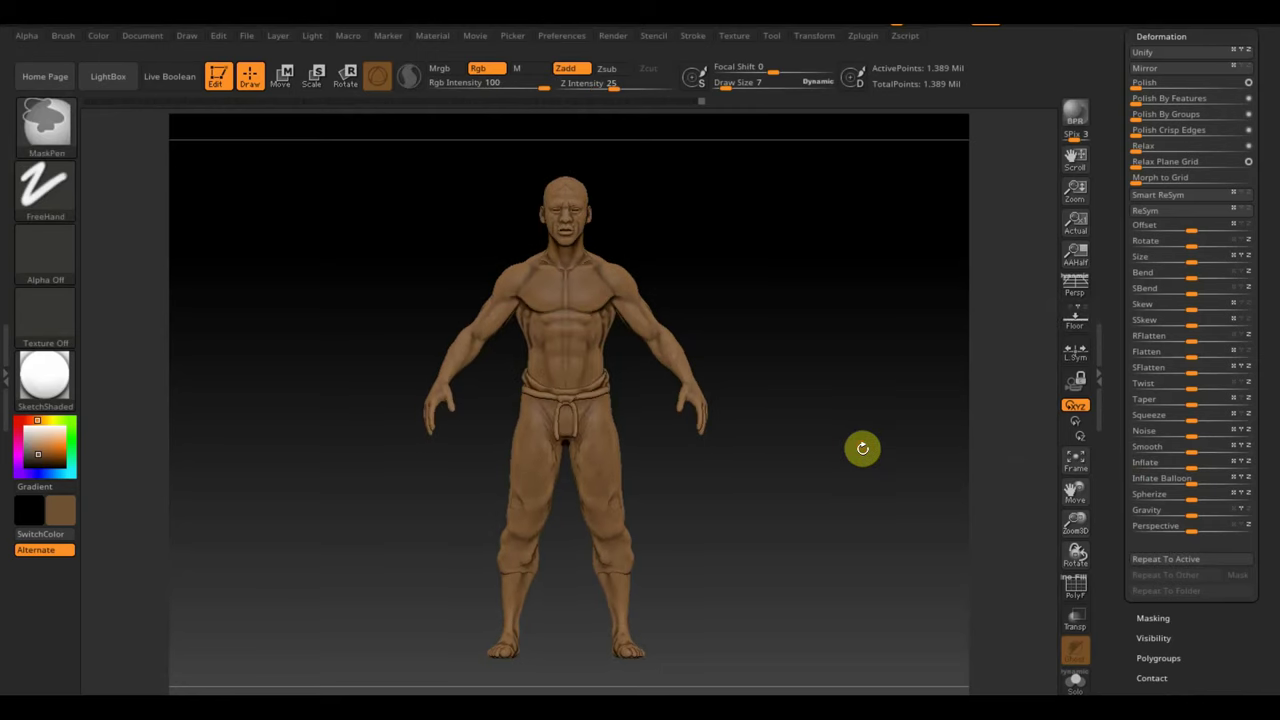
pyautogui.click(1136, 82)
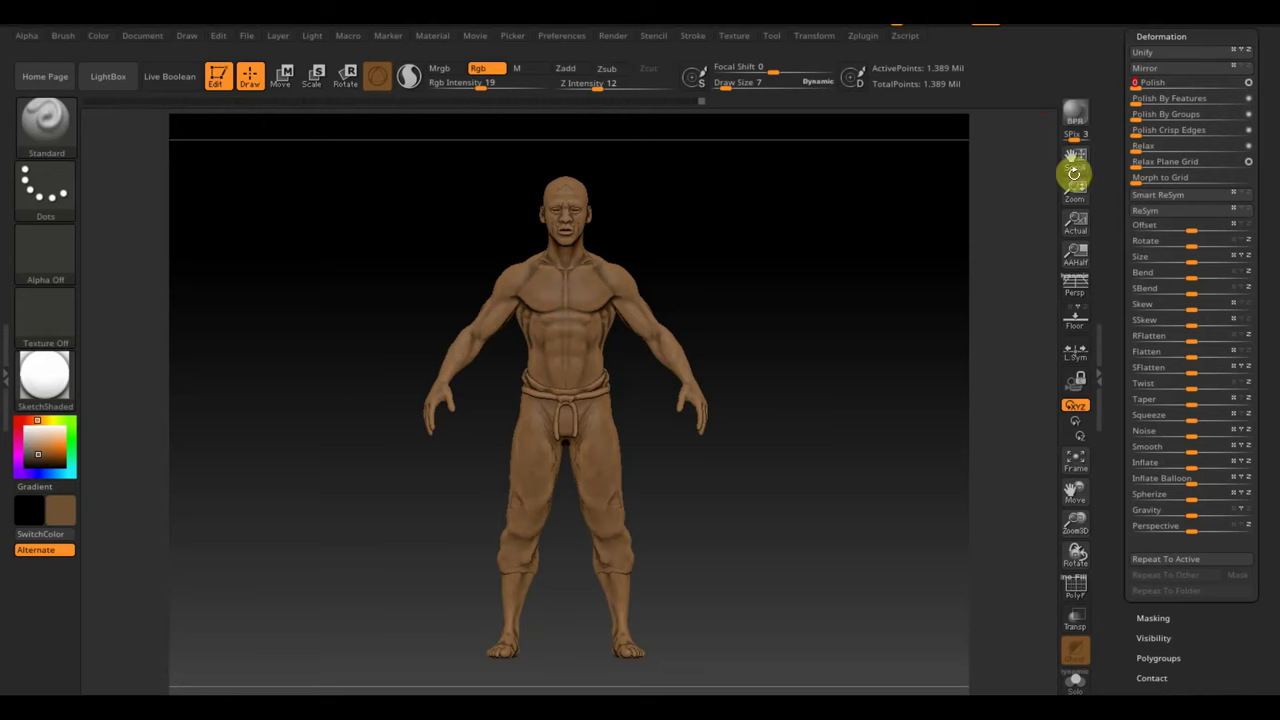
# - Turn polypaint display back on so the character's colours show again
pyautogui.scroll(5, 1268, 150)
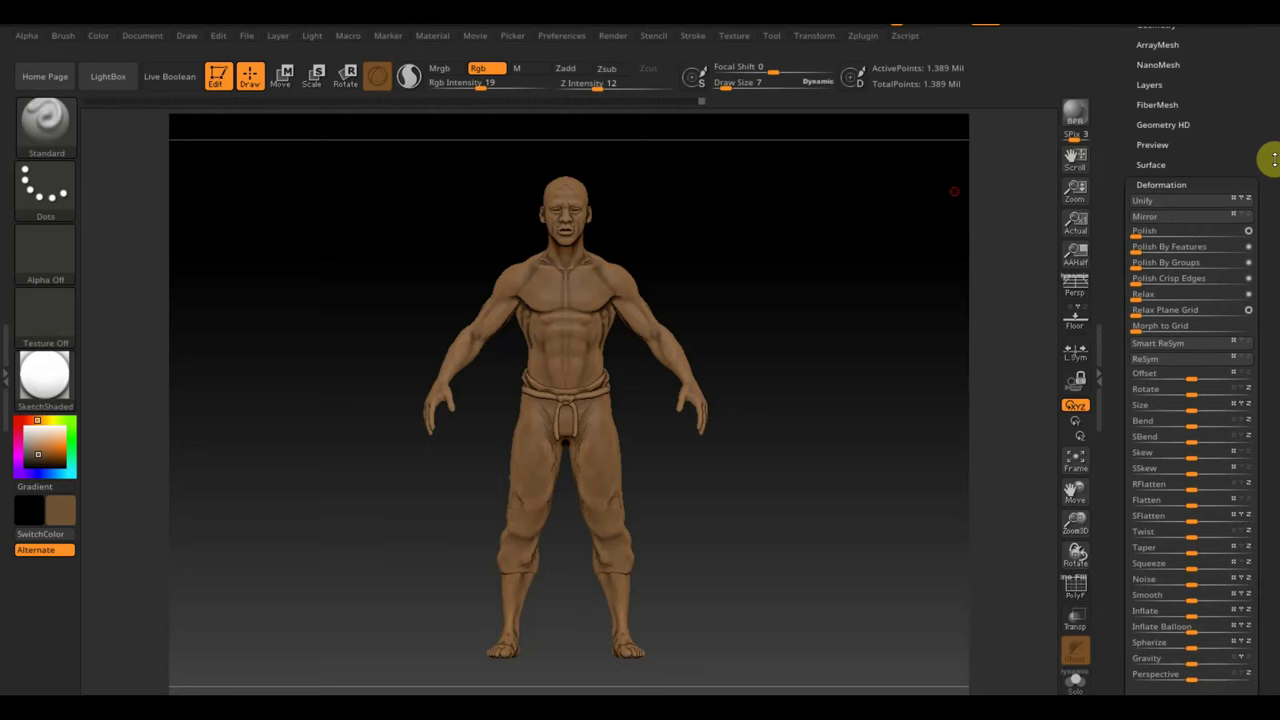
pyautogui.scroll(3, 1252, 125)
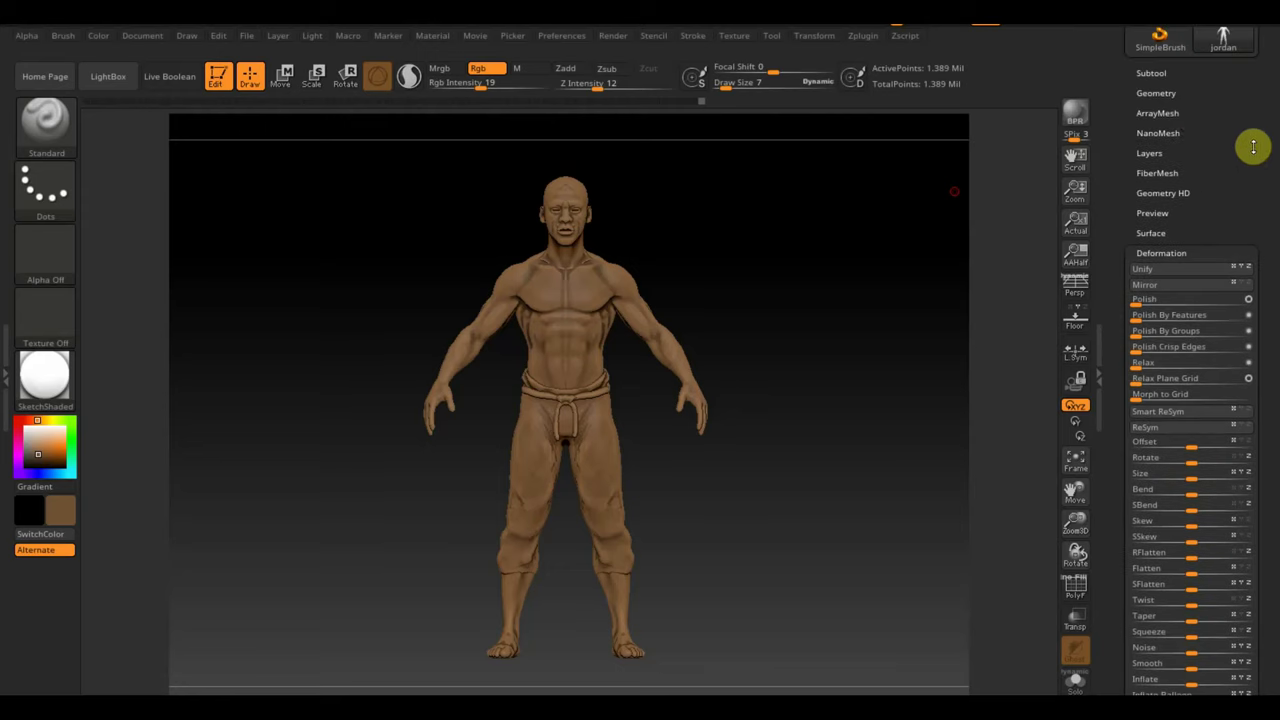
pyautogui.click(1160, 94)
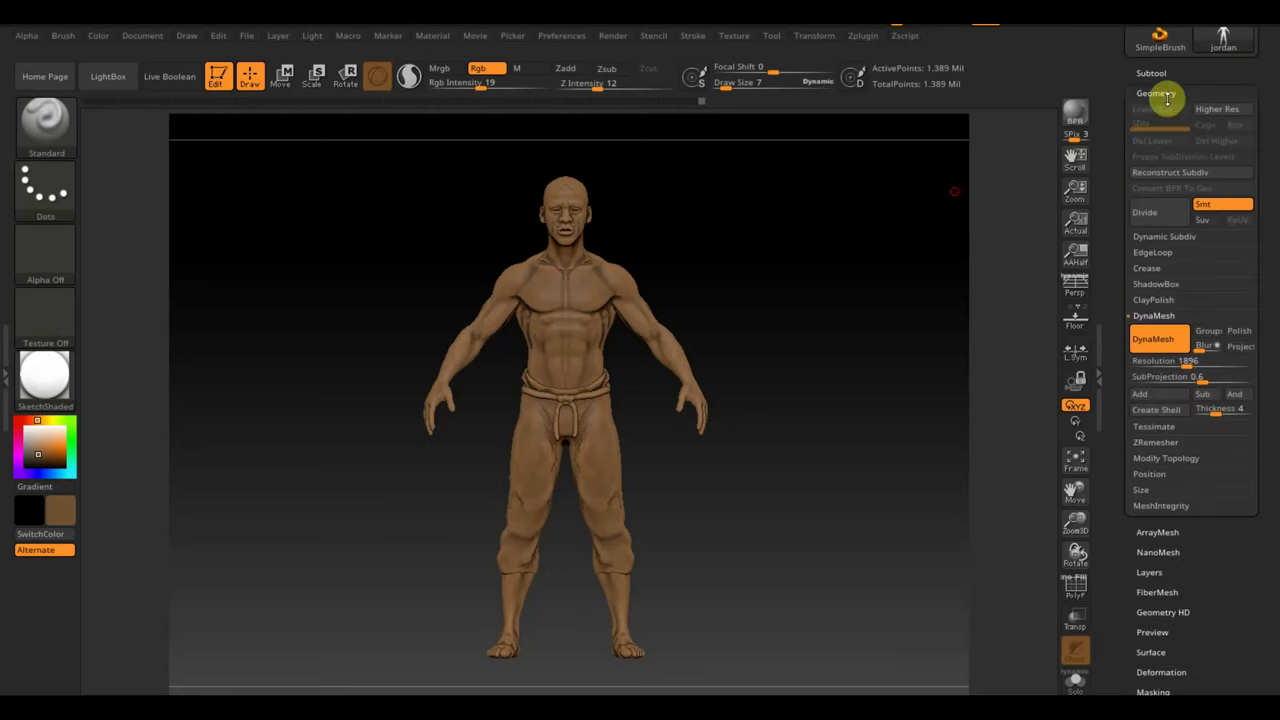
pyautogui.click(1152, 72)
pyautogui.click(1231, 111)
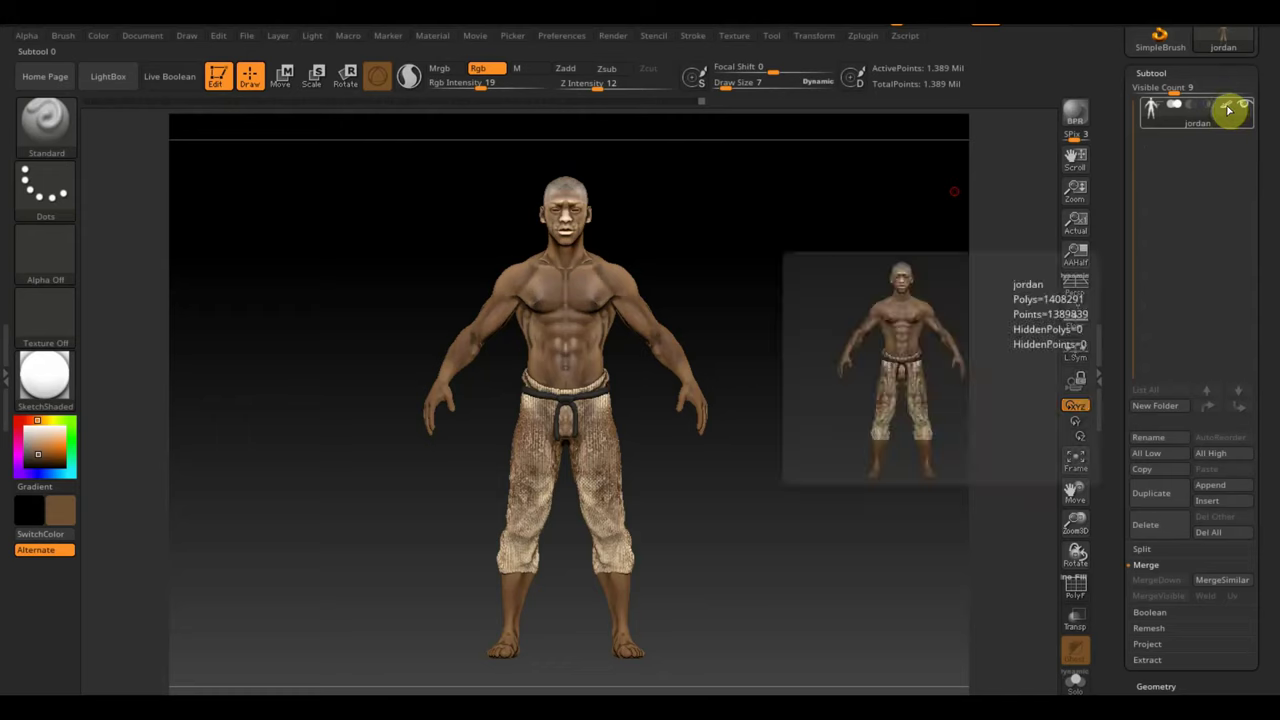
# - Duplicate the jordan subtool as jordan1, then reselect the original jordan subtool
pyautogui.moveTo(739, 331); pyautogui.dragTo(789, 334)
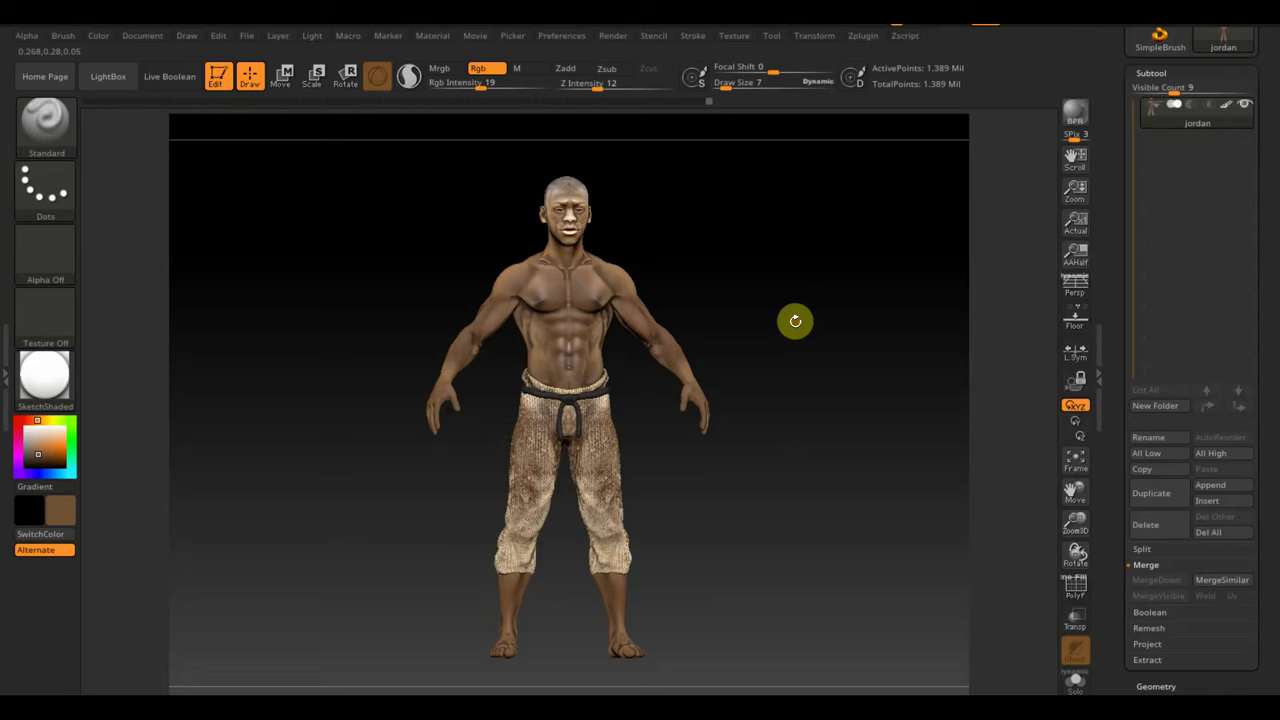
pyautogui.keyDown('alt'); pyautogui.moveTo(795, 321); pyautogui.dragTo(797, 320); pyautogui.keyUp('alt')
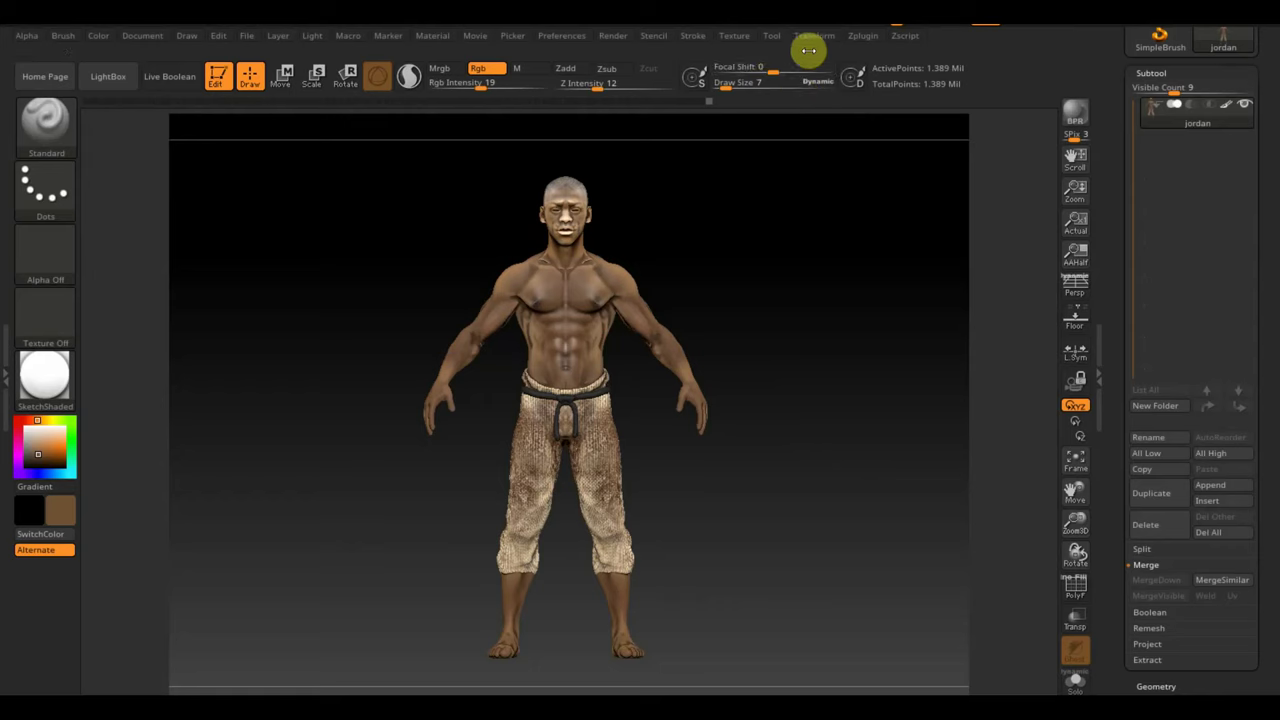
pyautogui.click(1155, 495)
pyautogui.click(1163, 120)
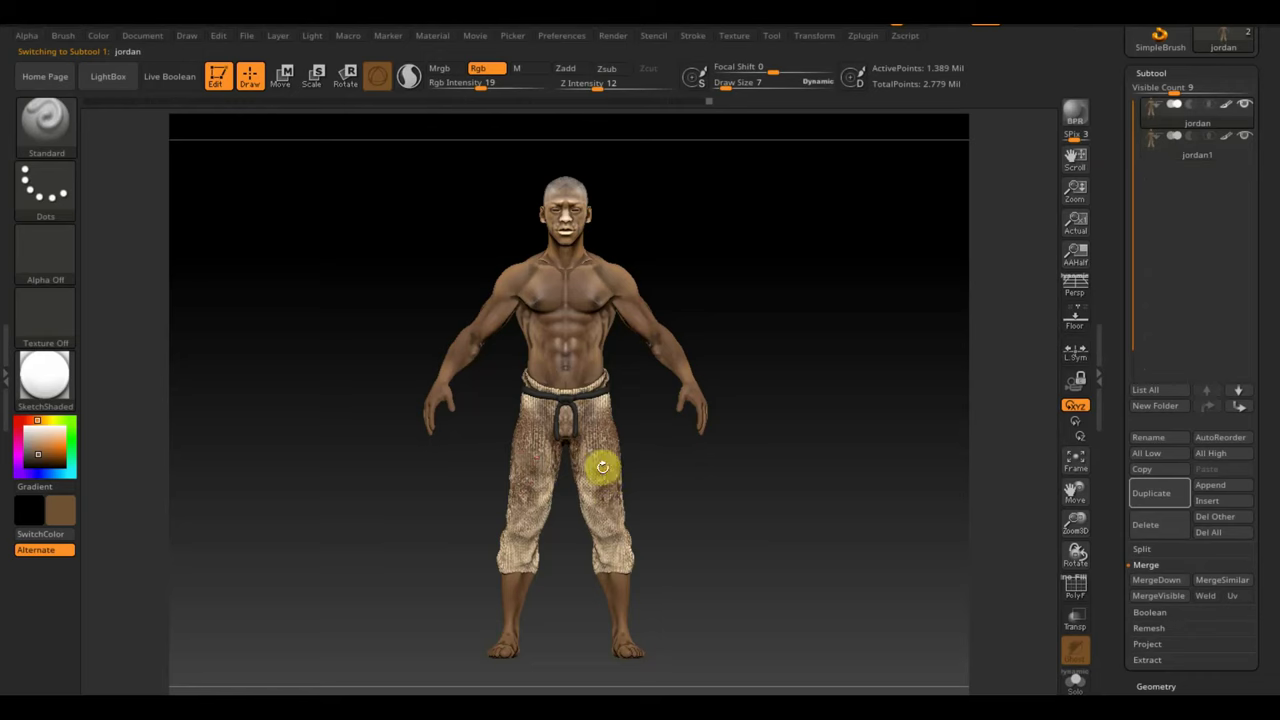
pyautogui.moveTo(1269, 606); pyautogui.dragTo(1269, 503)
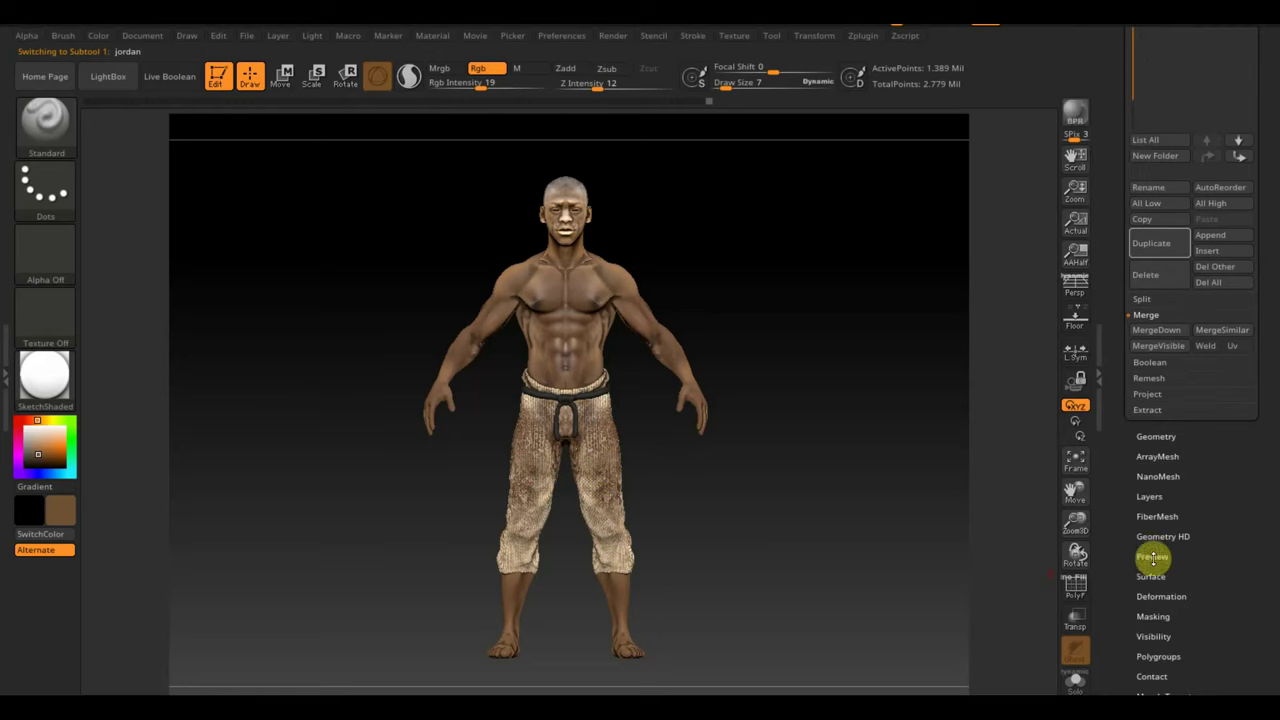
# - ZRemesh jordan with Legacy (2018) enabled and Target Polygons Count 1.70788
pyautogui.click(1166, 437)
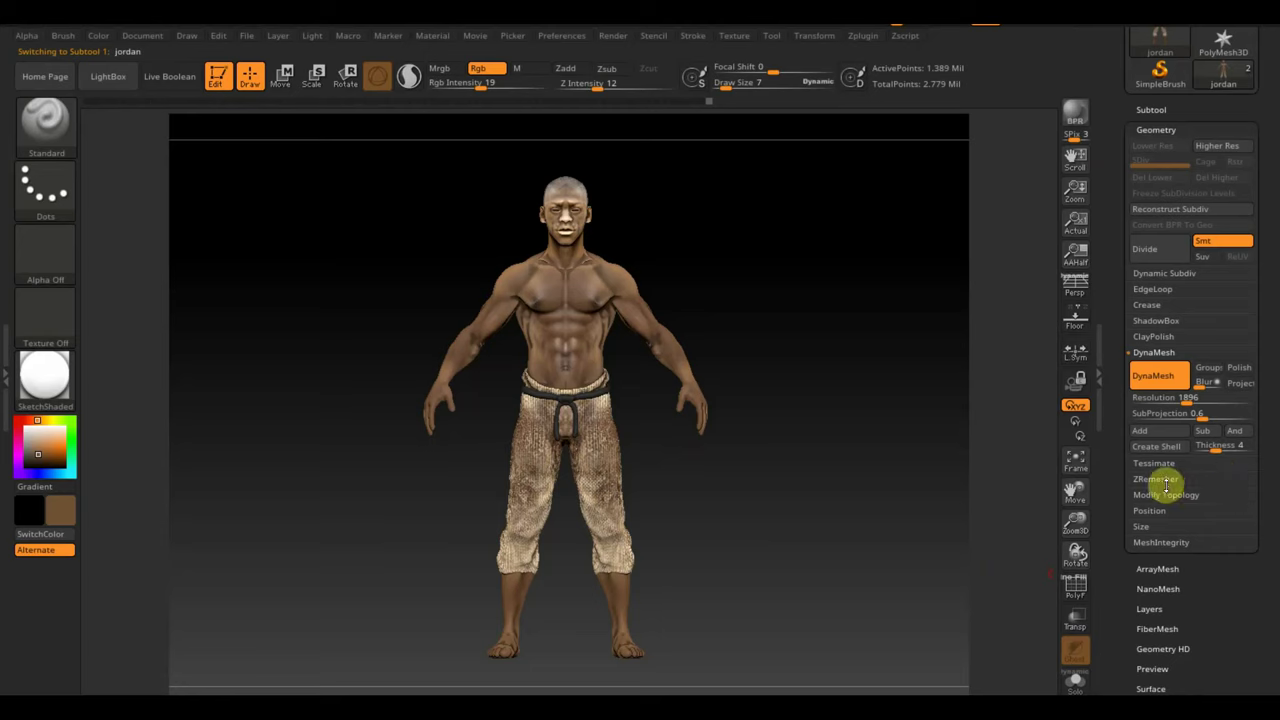
pyautogui.click(1160, 480)
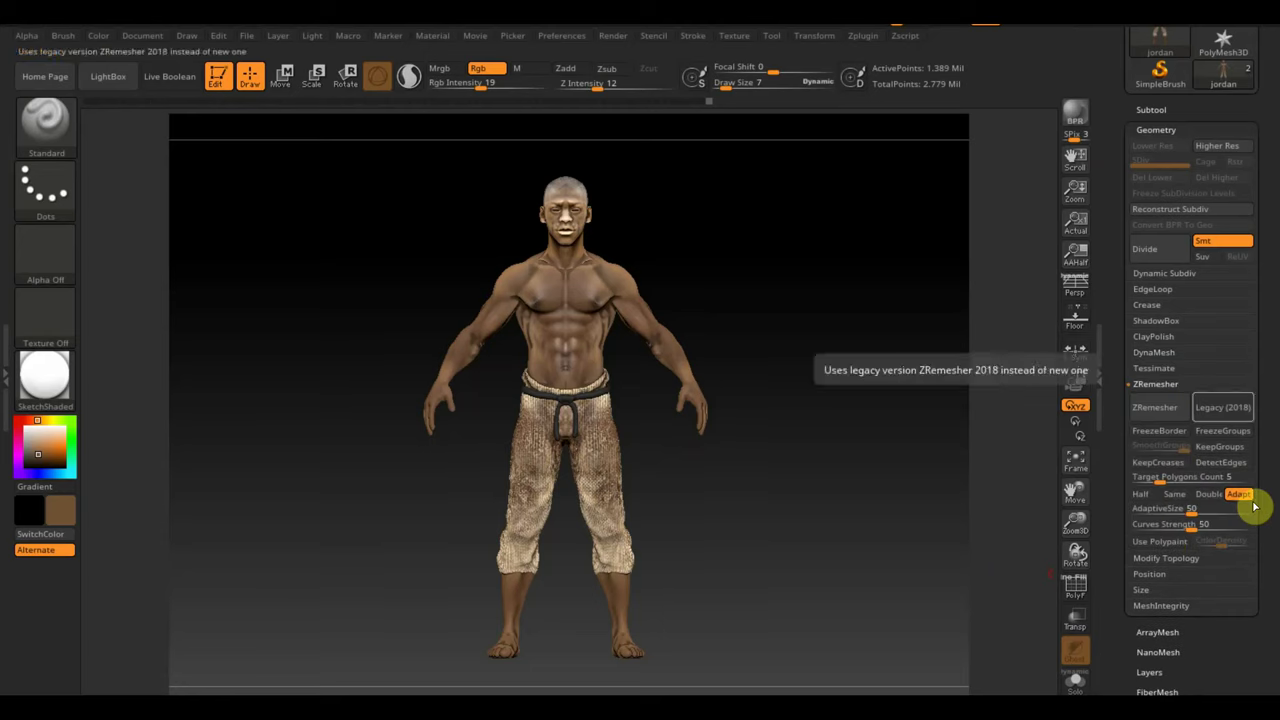
pyautogui.click(1222, 407)
pyautogui.click(1148, 477)
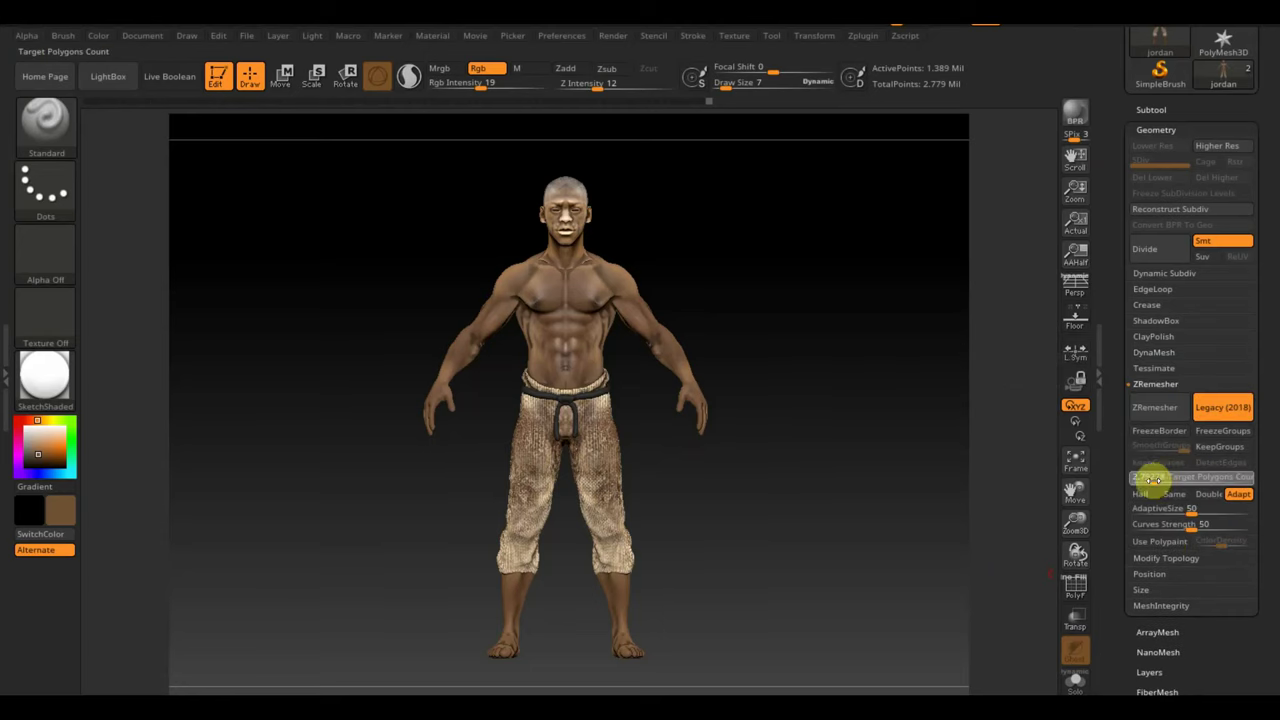
pyautogui.click(1156, 408)
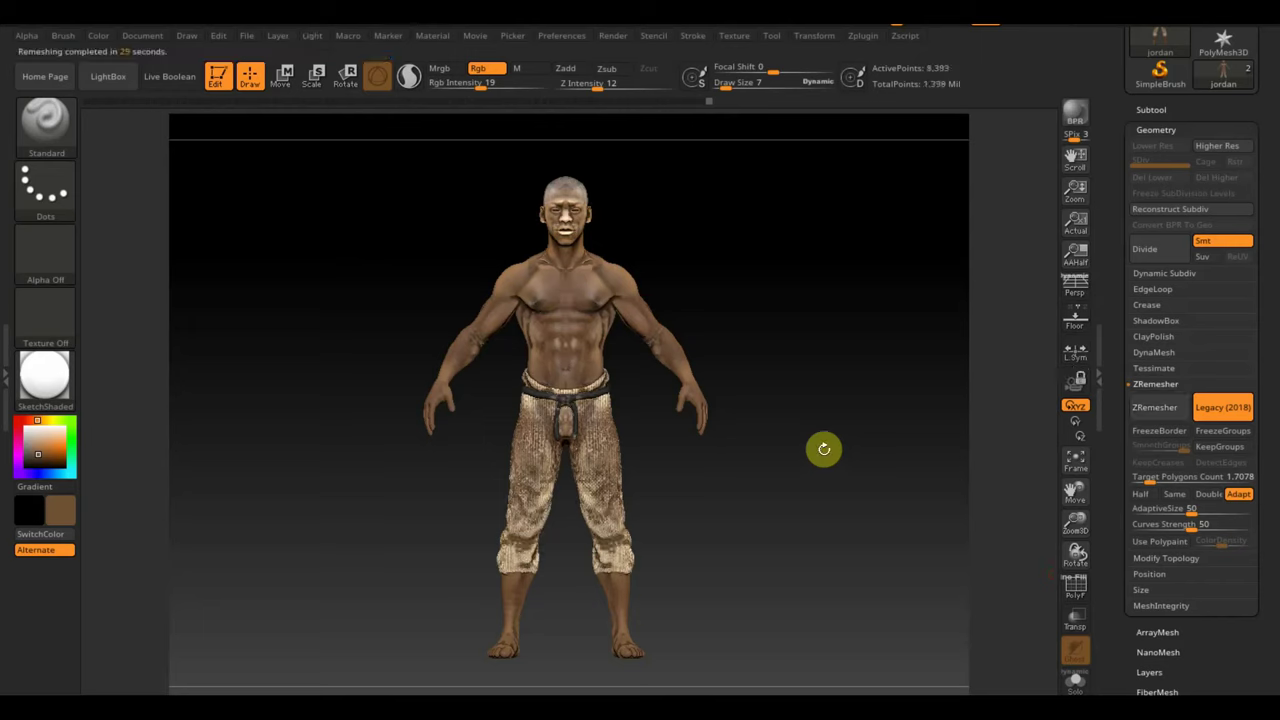
# - Hide jordan1, inspect the remeshed head and chest, and subdivide the remeshed model
pyautogui.click(1150, 108)
pyautogui.click(1244, 175)
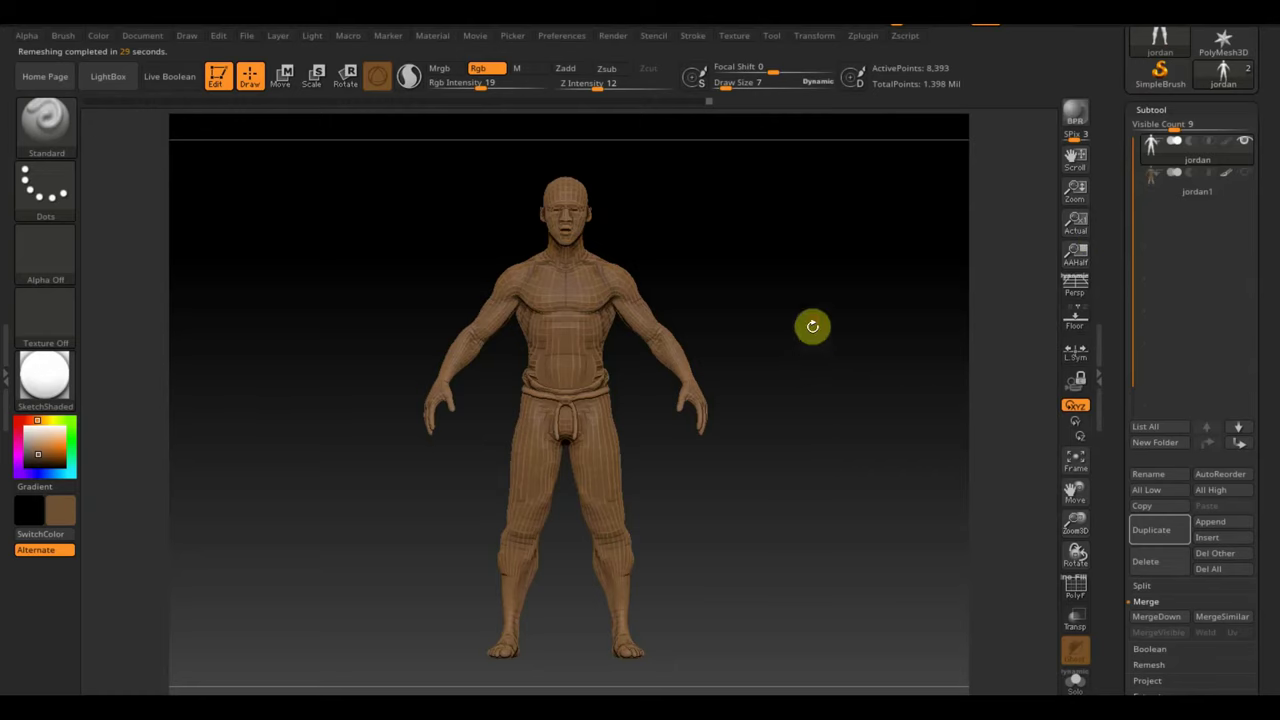
pyautogui.keyDown('alt'); pyautogui.moveTo(813, 326); pyautogui.dragTo(866, 494); pyautogui.keyUp('alt')
pyautogui.moveTo(946, 317)
pyautogui.keyDown('alt'); pyautogui.mouseDown()
pyautogui.moveTo(757, 489)
pyautogui.moveTo(744, 563)
pyautogui.moveTo(846, 431)
pyautogui.moveTo(874, 429)
pyautogui.moveTo(845, 434)
pyautogui.moveTo(874, 461)
pyautogui.mouseUp(); pyautogui.keyUp('alt')
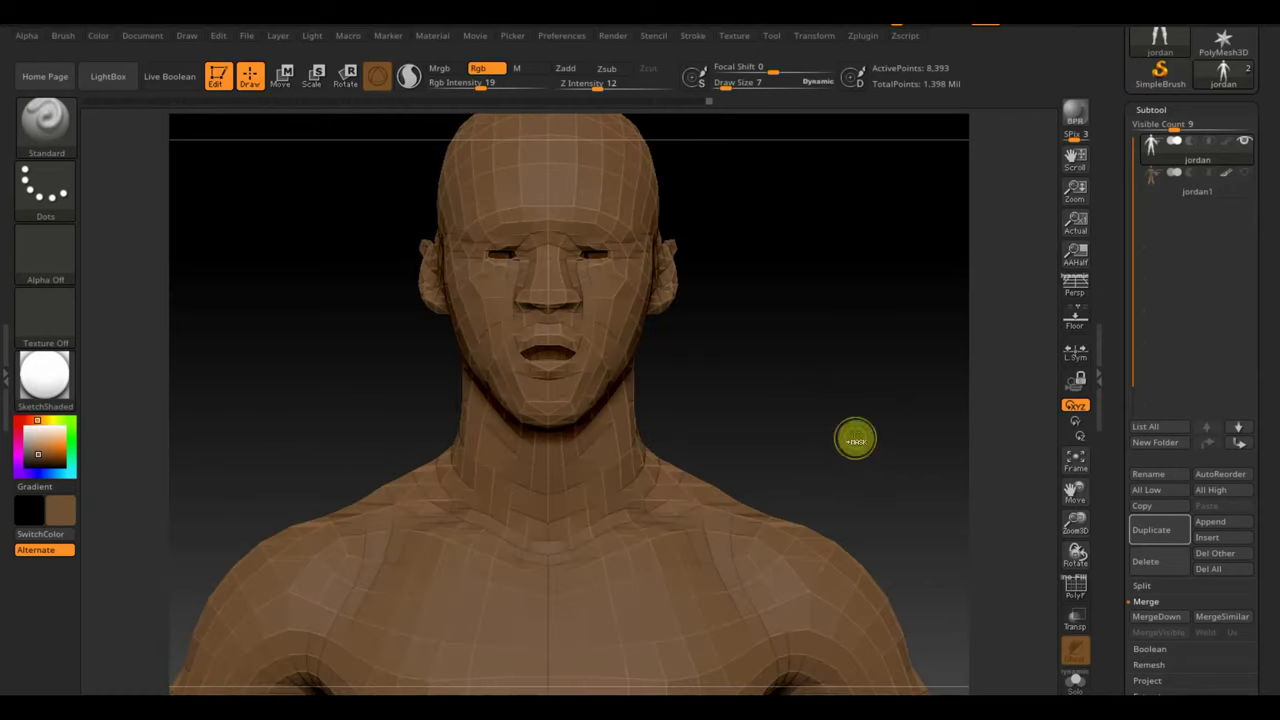
pyautogui.press('ctrl')
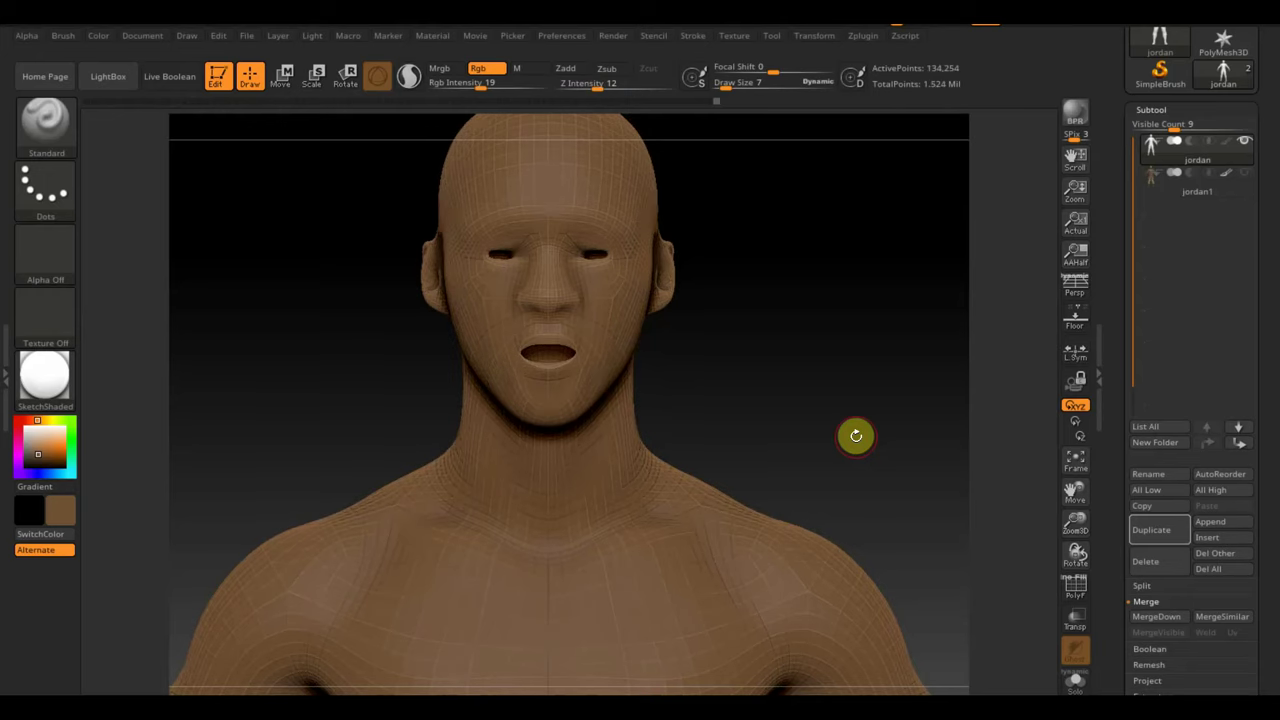
# - Show jordan1 again and run ProjectAll, including polypaint, onto the remeshed jordan subtool
pyautogui.click(1245, 174)
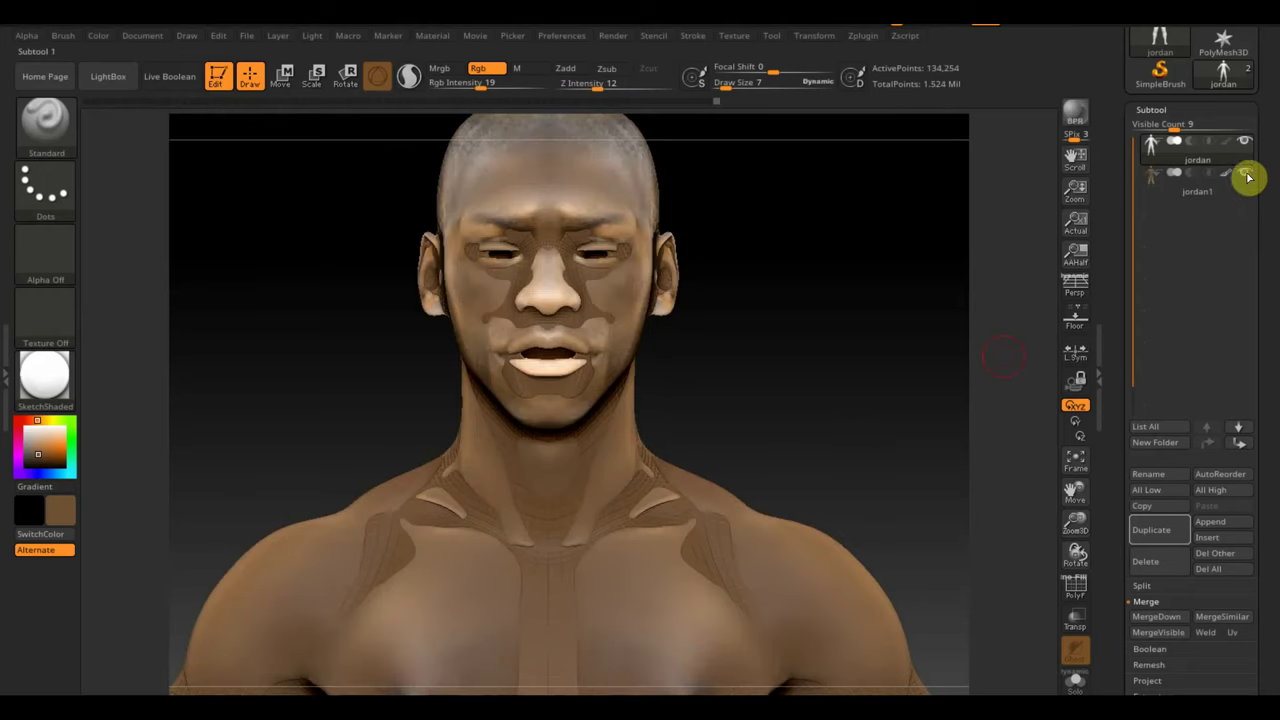
pyautogui.scroll(-5, 1262, 320)
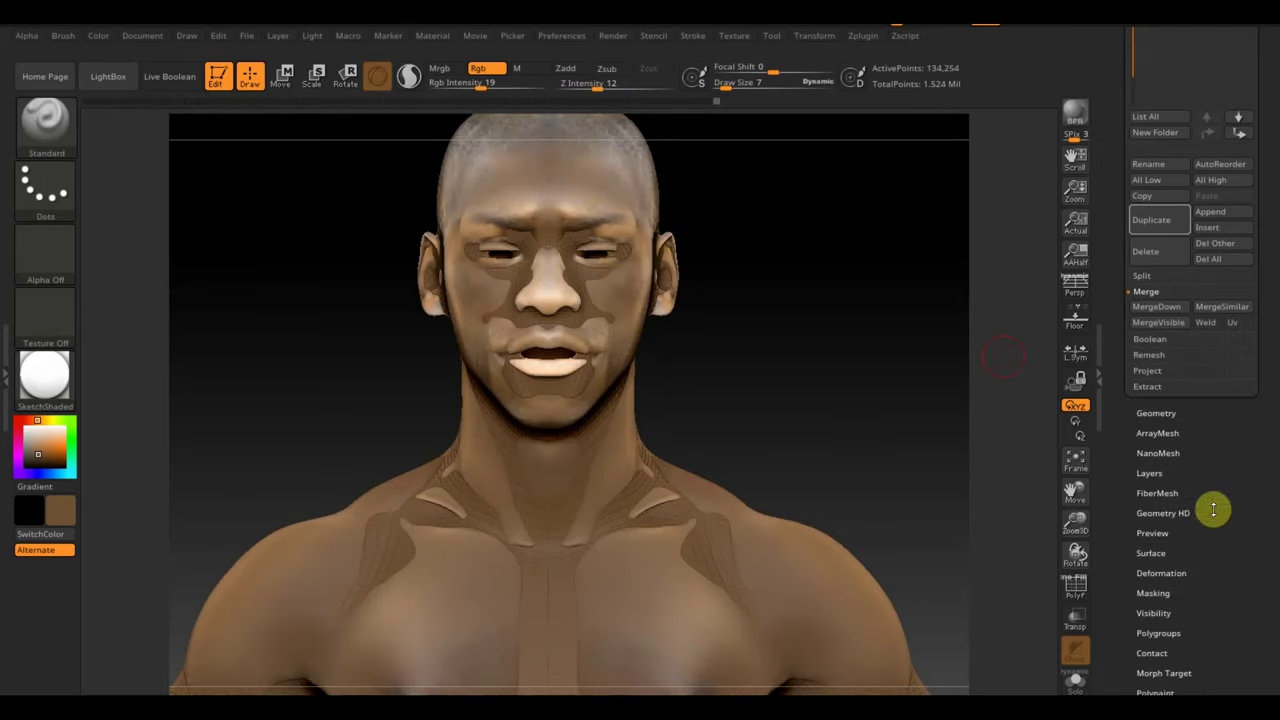
pyautogui.click(1157, 372)
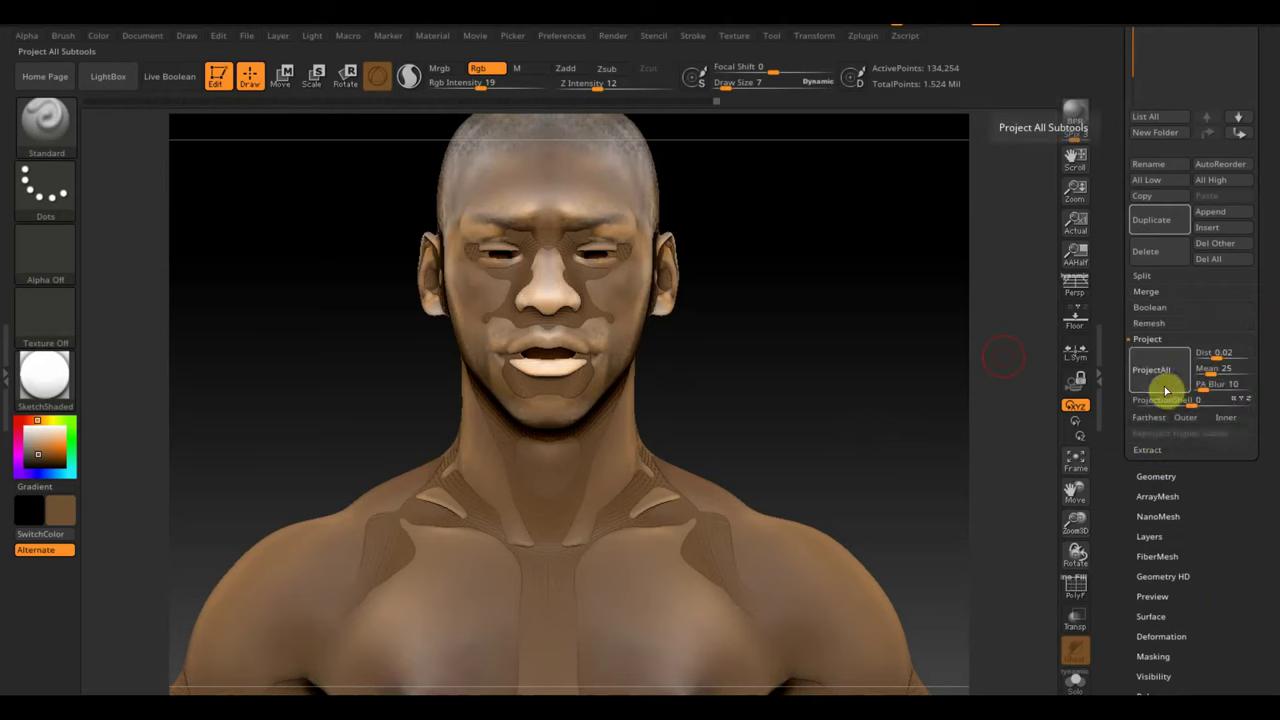
pyautogui.click(1162, 387)
pyautogui.click(955, 422)
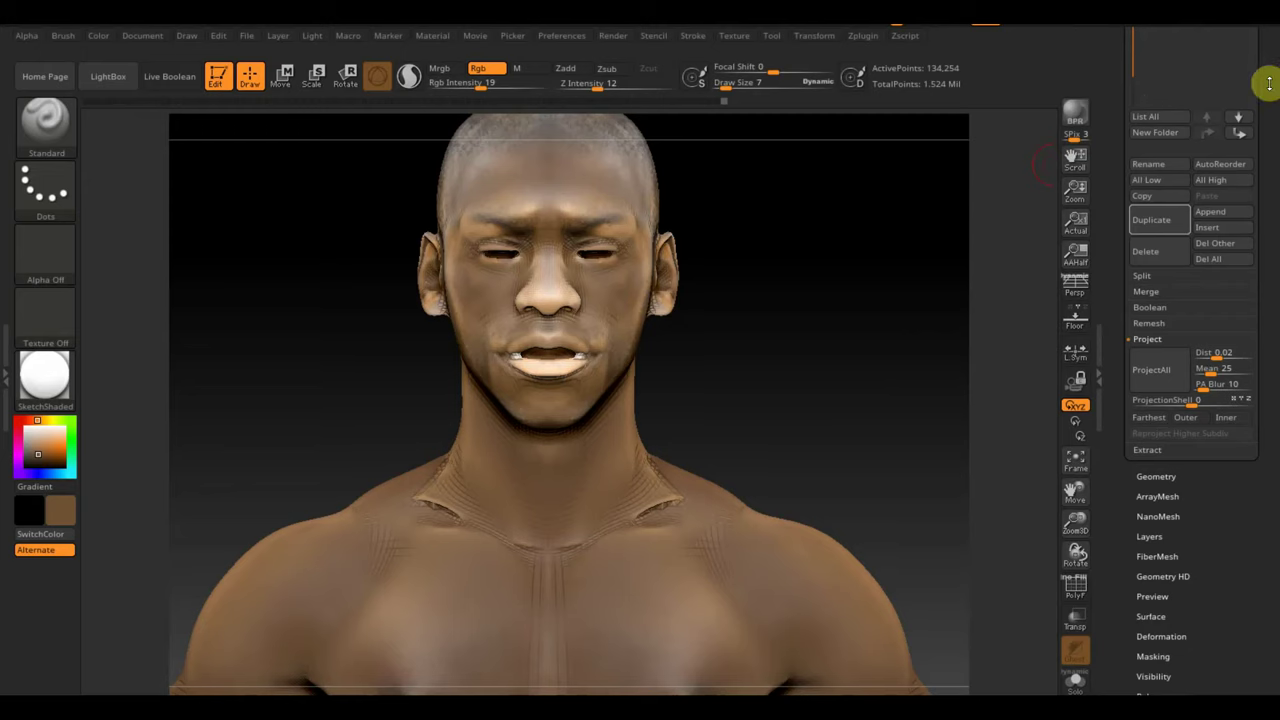
pyautogui.scroll(3, 1268, 100)
pyautogui.scroll(3, 1266, 200)
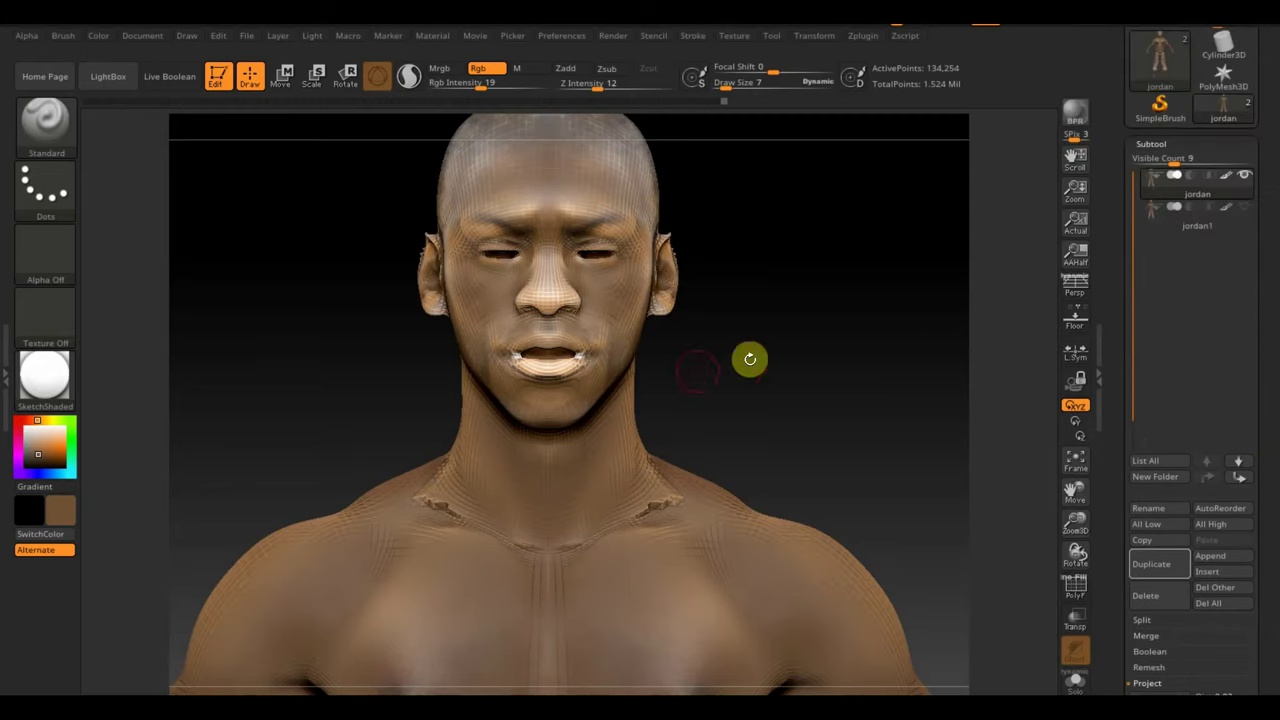
# - Inspect the head from several angles and smooth rough projection artefacts on the neck and ear
pyautogui.moveTo(669, 506)
pyautogui.mouseDown()
pyautogui.moveTo(780, 405)
pyautogui.moveTo(826, 414)
pyautogui.mouseUp()
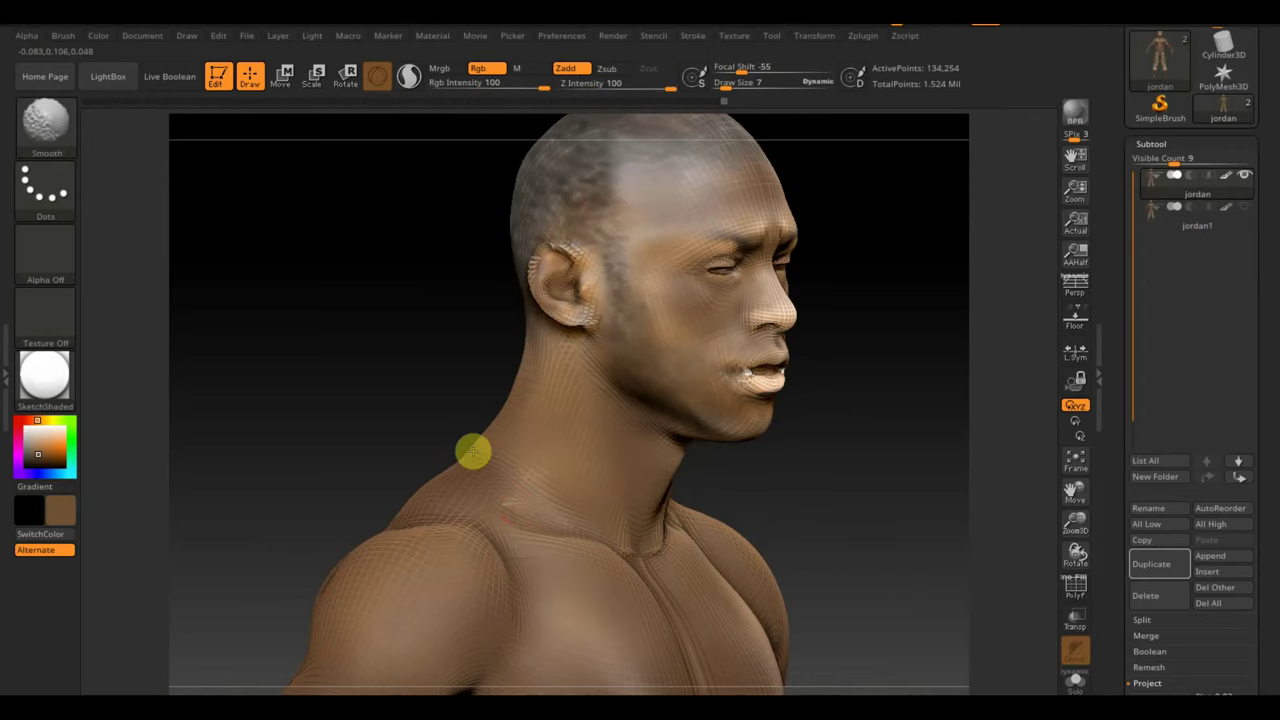
pyautogui.moveTo(797, 454); pyautogui.dragTo(843, 455)
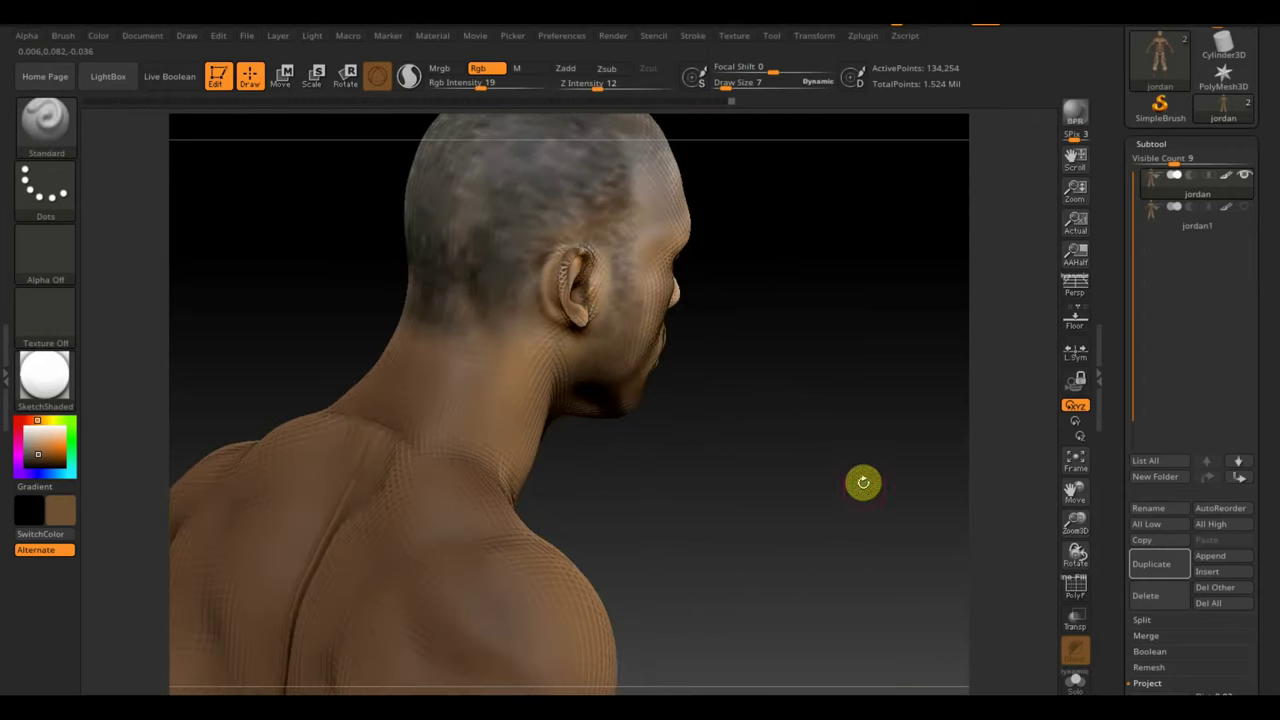
pyautogui.moveTo(884, 470)
pyautogui.mouseDown()
pyautogui.moveTo(794, 620)
pyautogui.moveTo(803, 663)
pyautogui.moveTo(826, 621)
pyautogui.mouseUp()
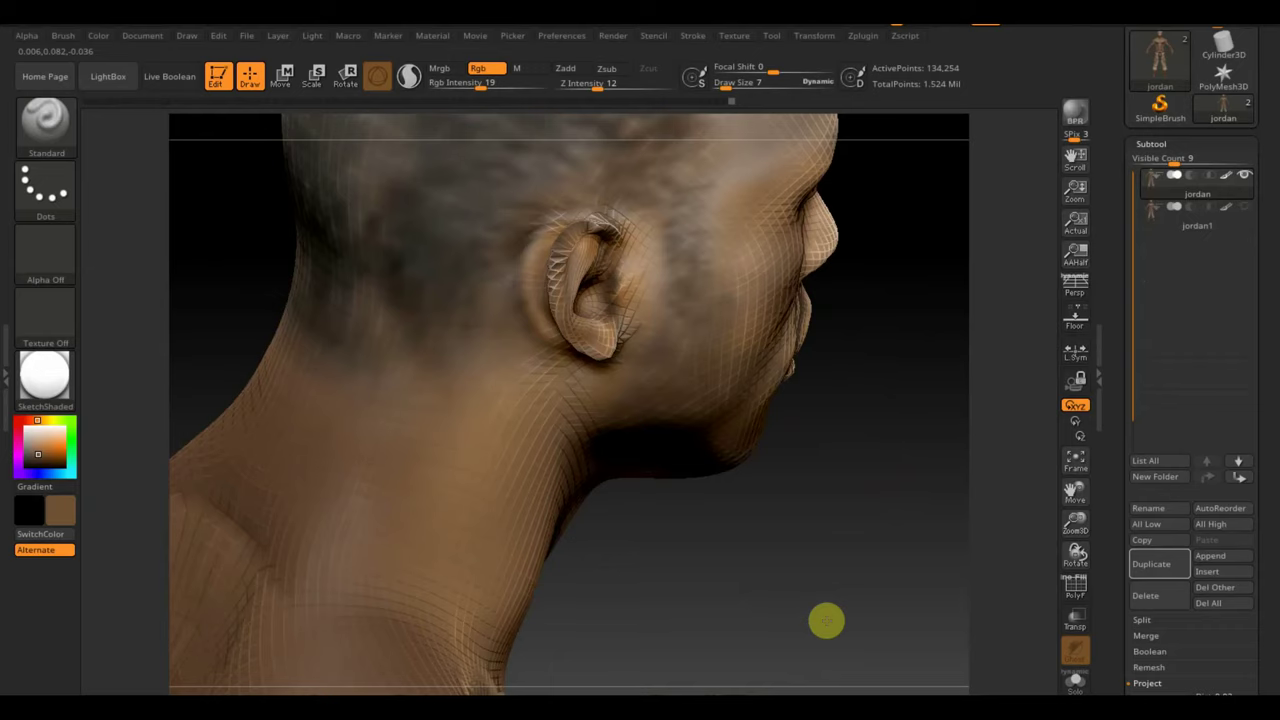
pyautogui.moveTo(826, 621); pyautogui.dragTo(637, 371)
pyautogui.moveTo(903, 609)
pyautogui.mouseDown()
pyautogui.moveTo(791, 520)
pyautogui.moveTo(817, 383)
pyautogui.moveTo(780, 389)
pyautogui.moveTo(783, 491)
pyautogui.moveTo(822, 527)
pyautogui.moveTo(686, 606)
pyautogui.mouseUp()
pyautogui.press('shift')
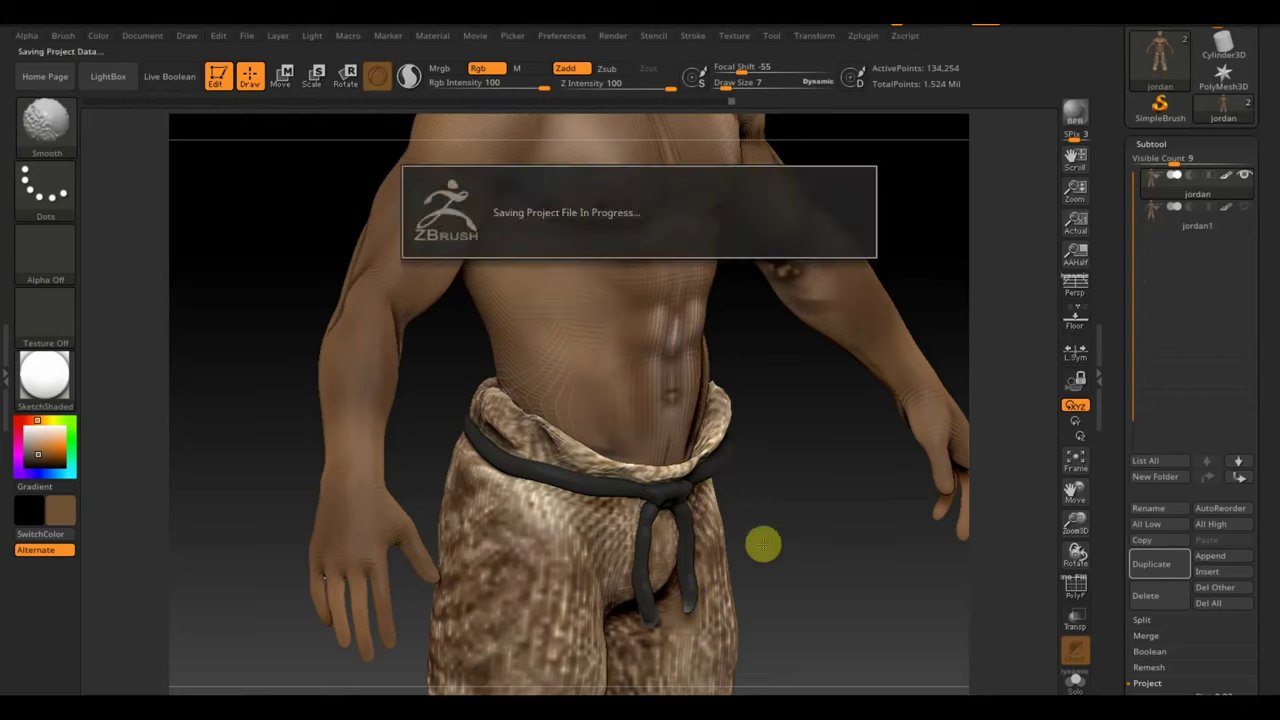
pyautogui.moveTo(777, 523)
pyautogui.mouseDown()
pyautogui.moveTo(803, 516)
pyautogui.moveTo(771, 466)
pyautogui.moveTo(857, 486)
pyautogui.moveTo(763, 663)
pyautogui.moveTo(914, 354)
pyautogui.moveTo(863, 659)
pyautogui.moveTo(860, 645)
pyautogui.mouseUp()
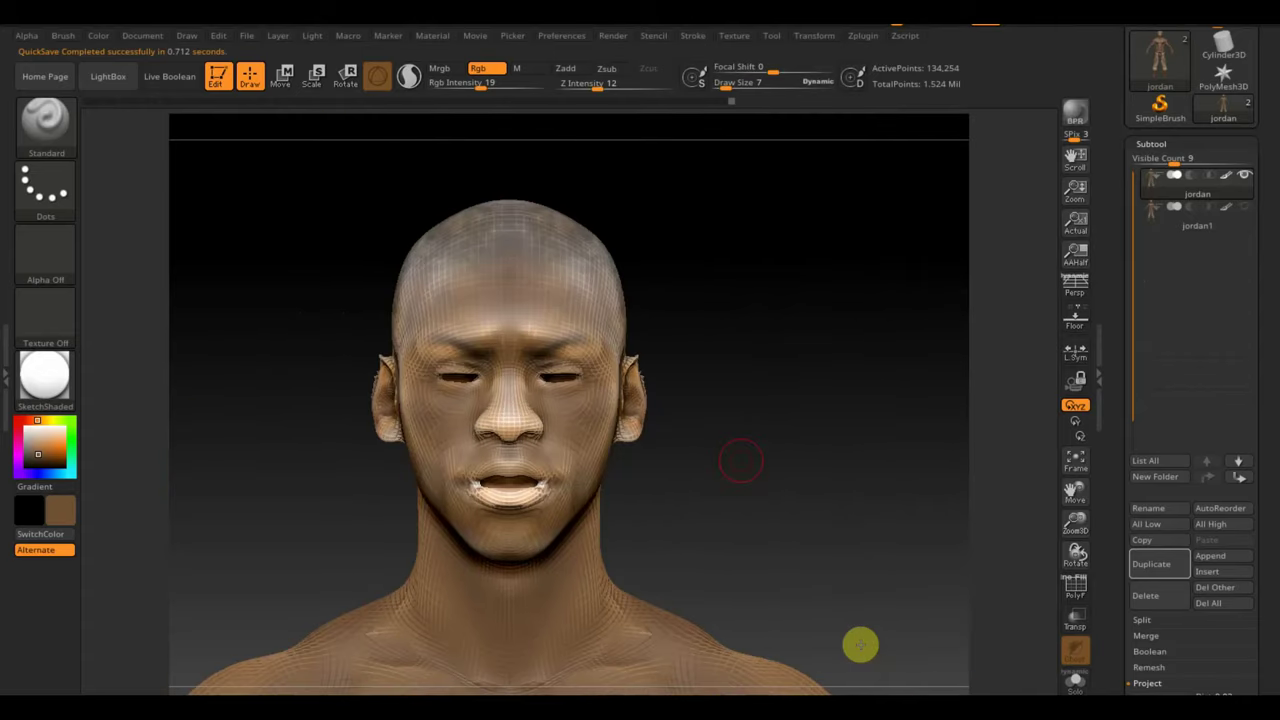
# - Smooth the rough edges of the lips and bring up the brush library
pyautogui.moveTo(722, 82); pyautogui.dragTo(716, 82)
pyautogui.keyDown('shift'); pyautogui.moveTo(500, 457); pyautogui.dragTo(478, 482); pyautogui.keyUp('shift')
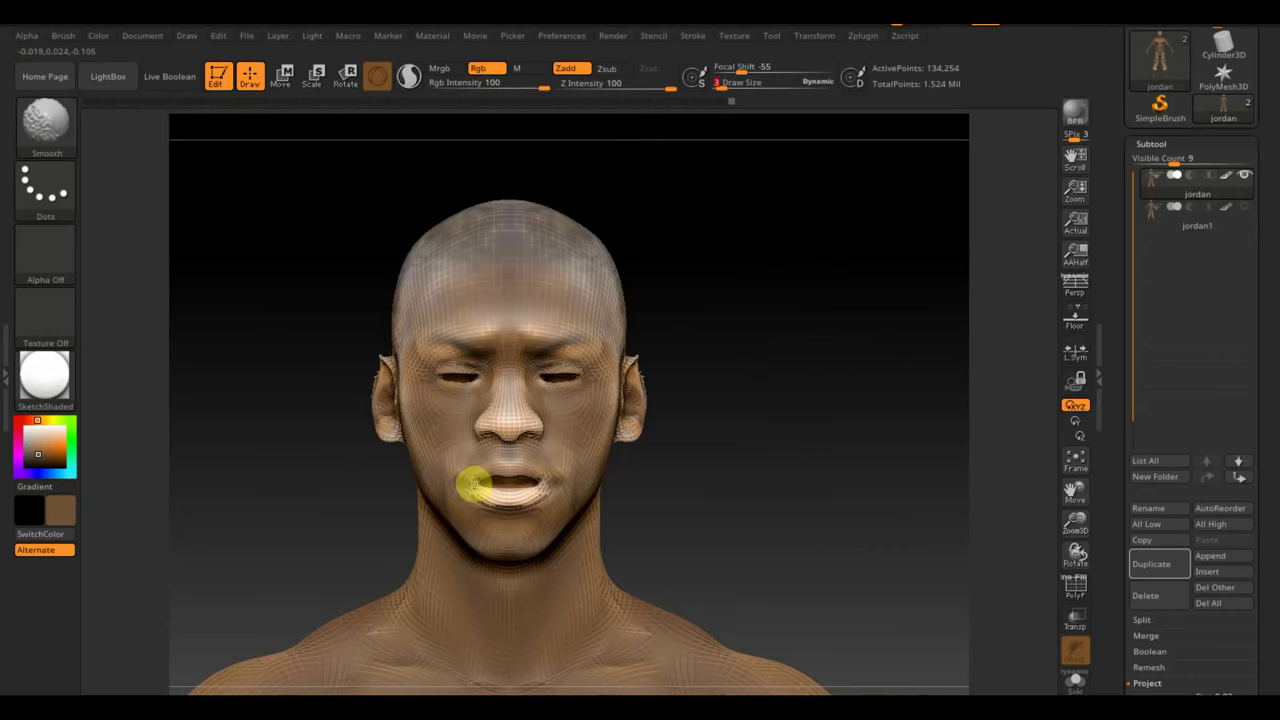
pyautogui.click(48, 125)
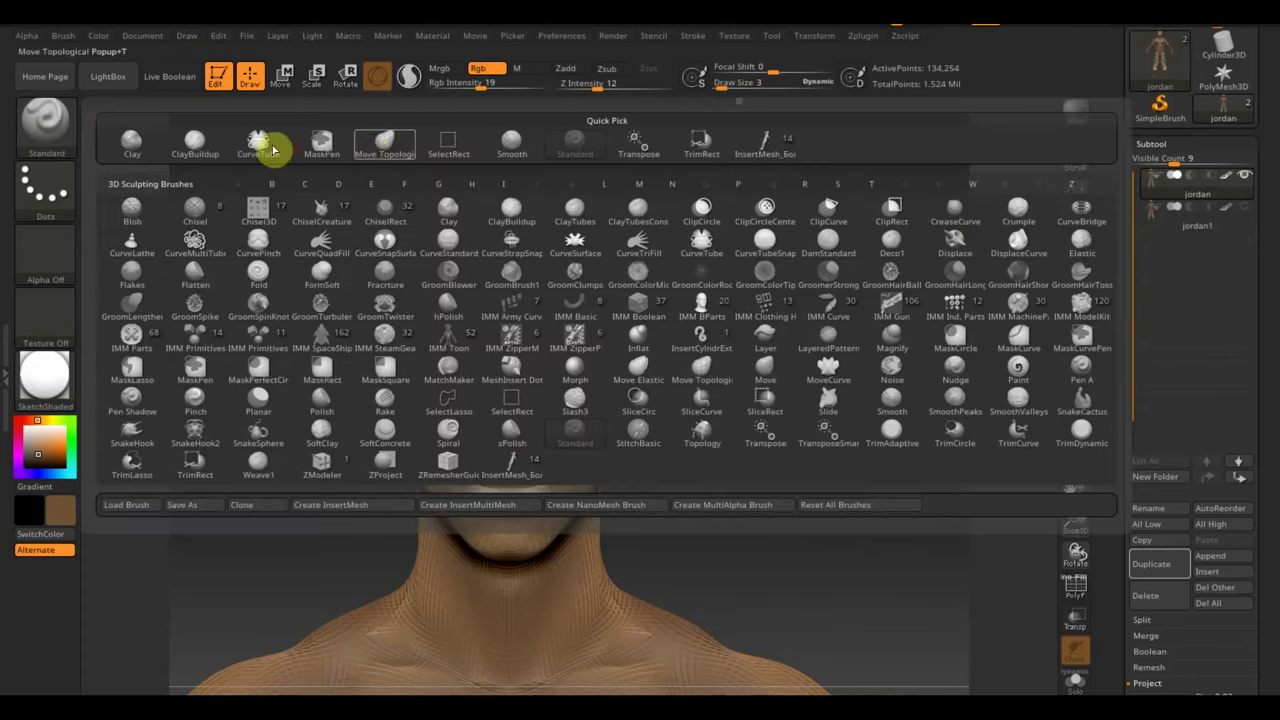
# - With the Move Topological brush at size 10, pull the lower lip up toward the upper lip
pyautogui.click(370, 152)
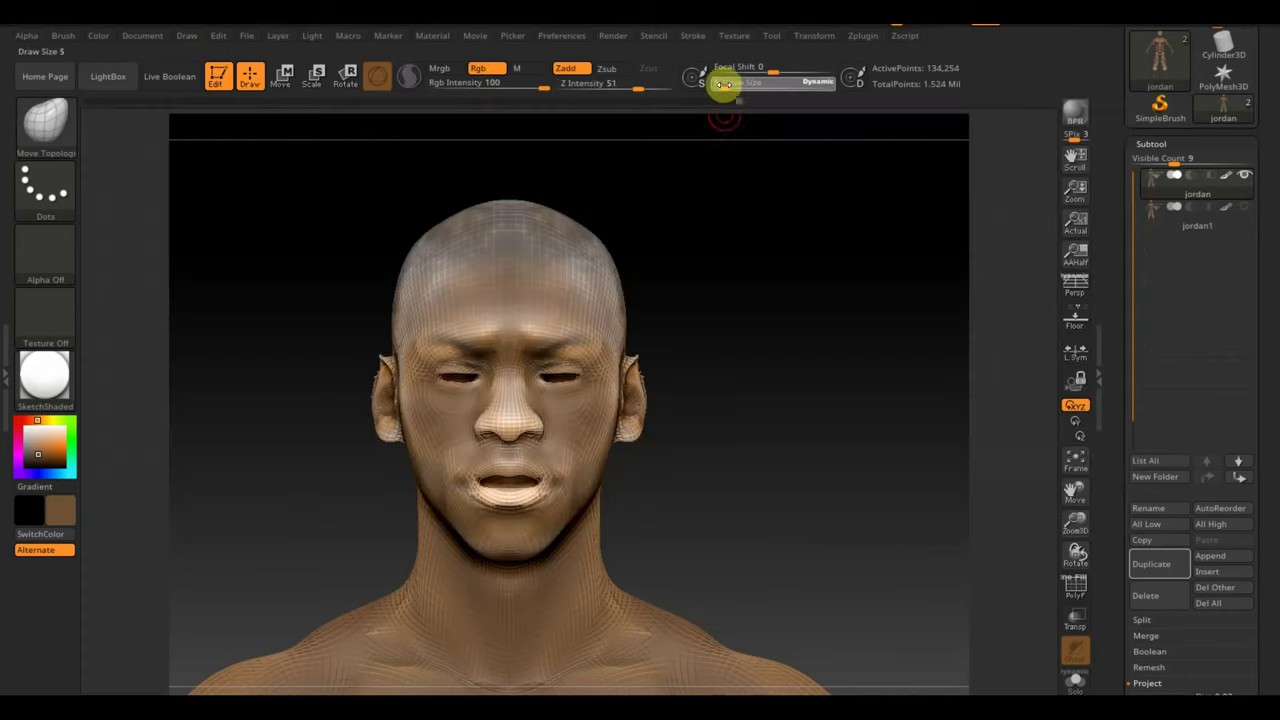
pyautogui.click(545, 478)
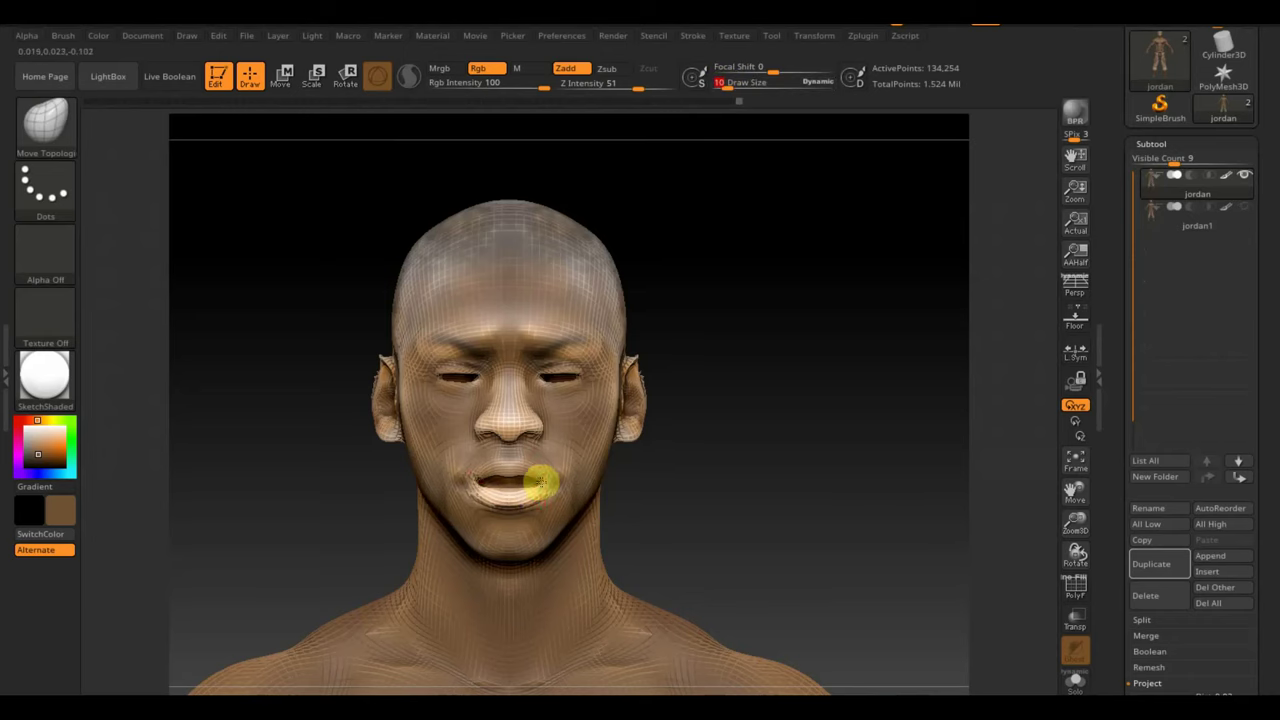
pyautogui.moveTo(527, 508); pyautogui.dragTo(531, 479)
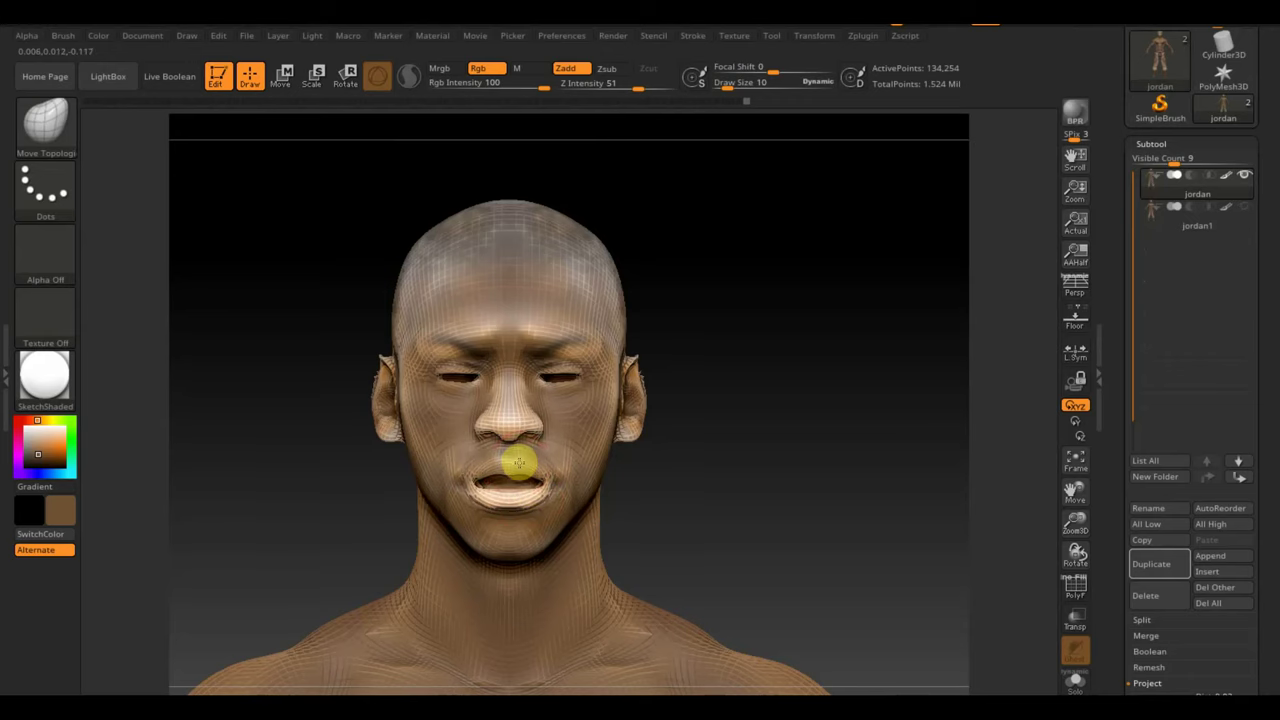
pyautogui.moveTo(518, 462); pyautogui.dragTo(469, 484)
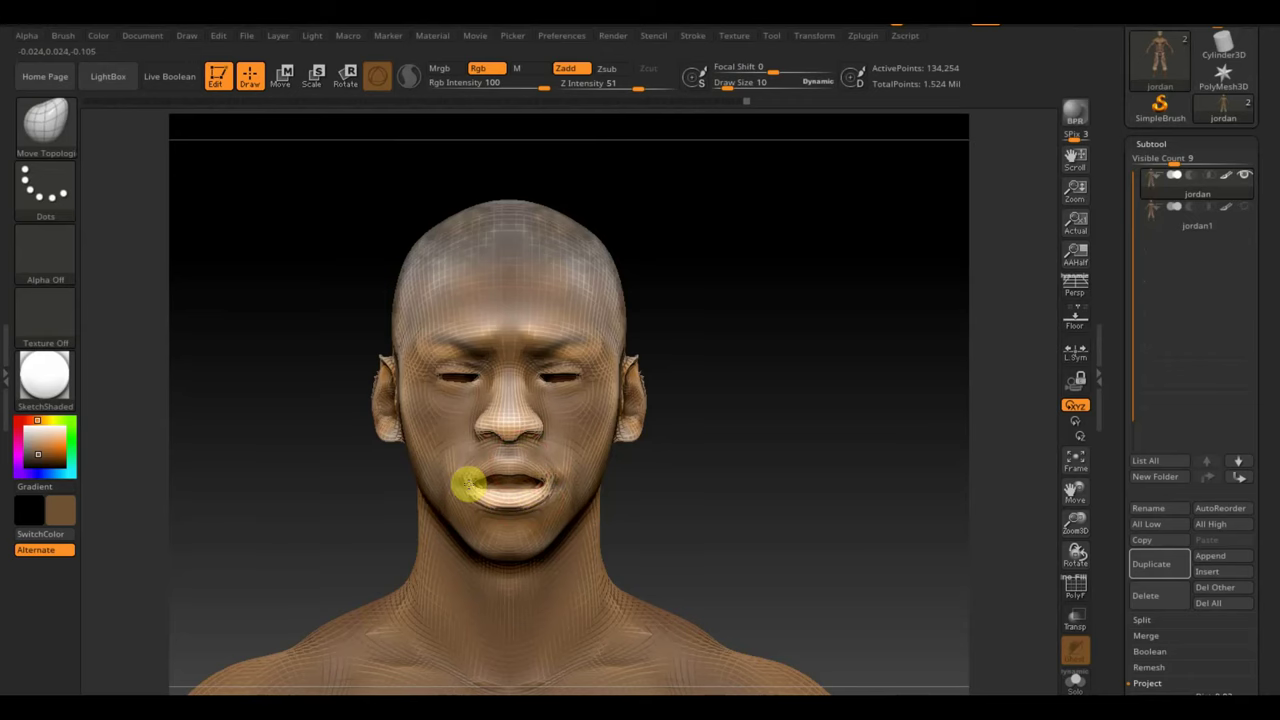
# - Turn to a side profile and pick the ClayBuildup brush at Draw Size 4
pyautogui.moveTo(666, 397); pyautogui.dragTo(797, 391)
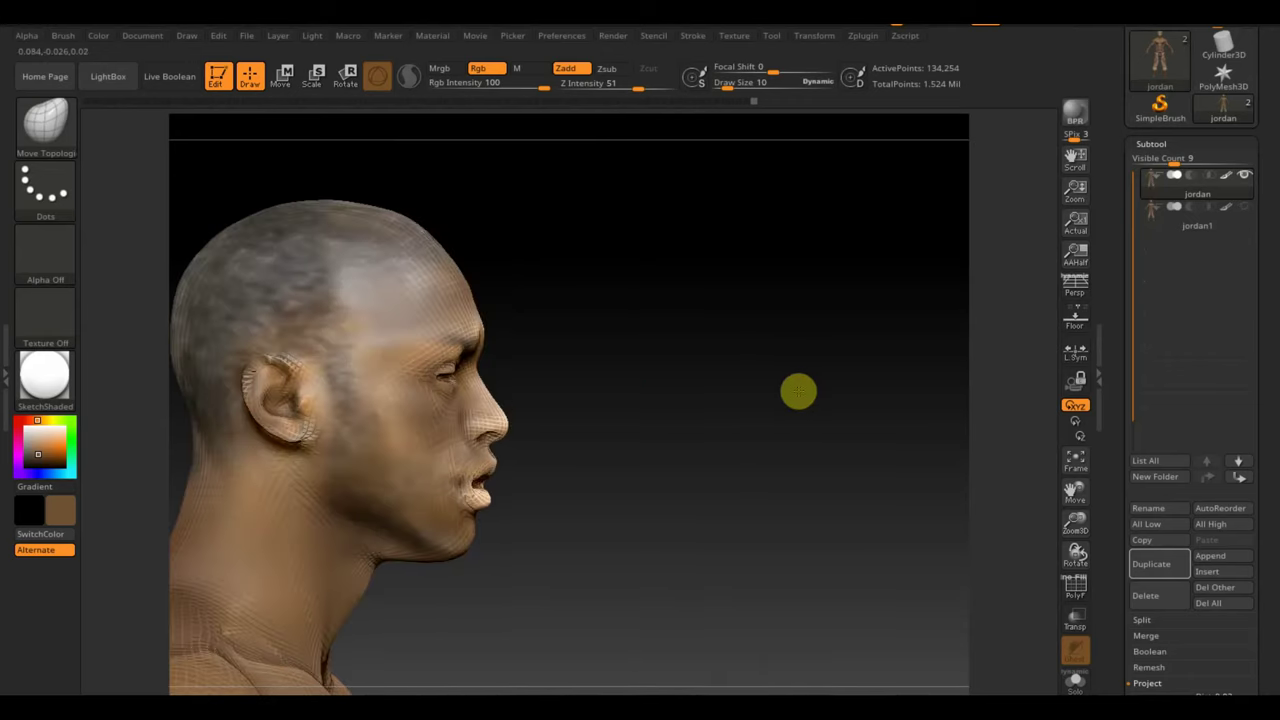
pyautogui.click(45, 122)
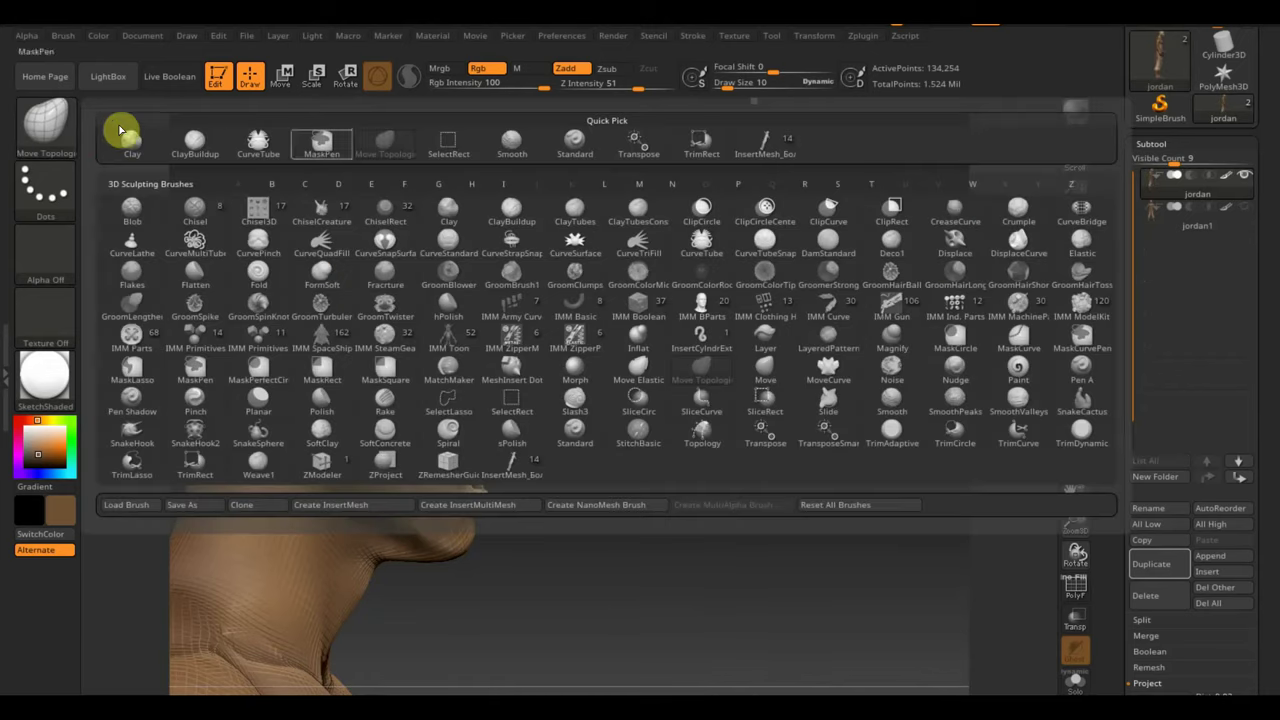
pyautogui.click(193, 145)
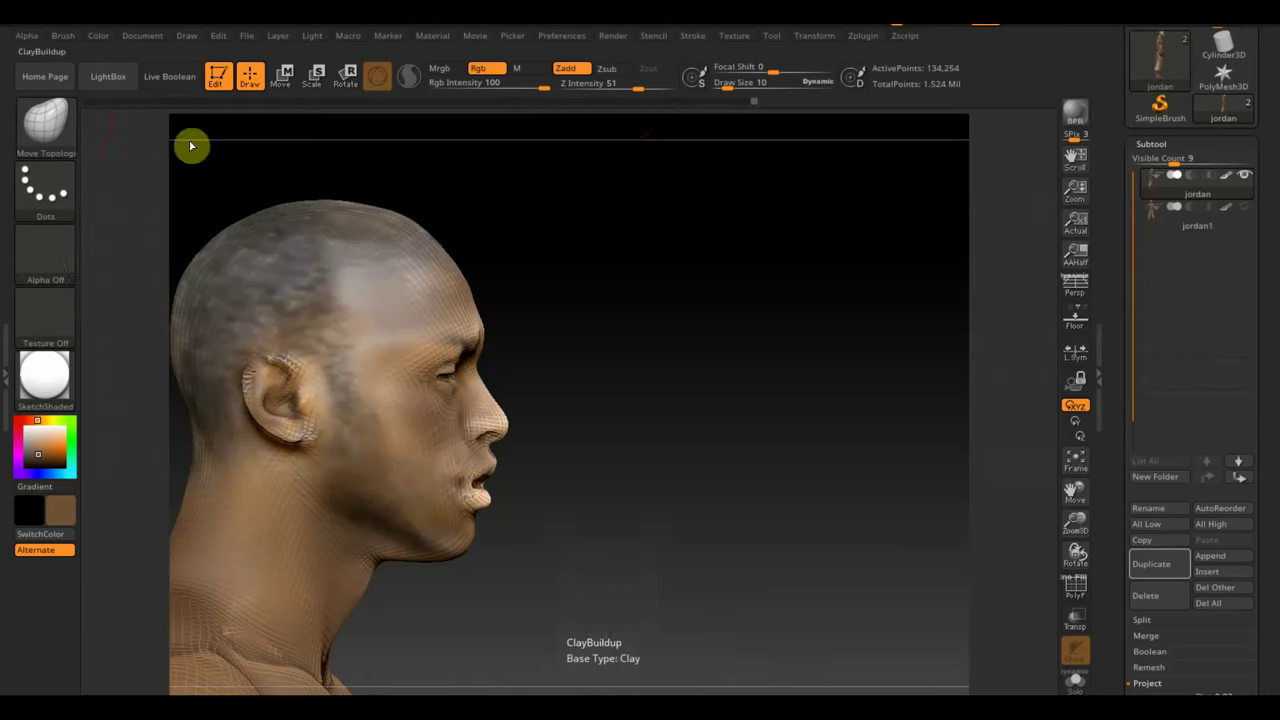
pyautogui.click(724, 84)
pyautogui.keyDown('alt'); pyautogui.moveTo(634, 314); pyautogui.dragTo(881, 390); pyautogui.keyUp('alt')
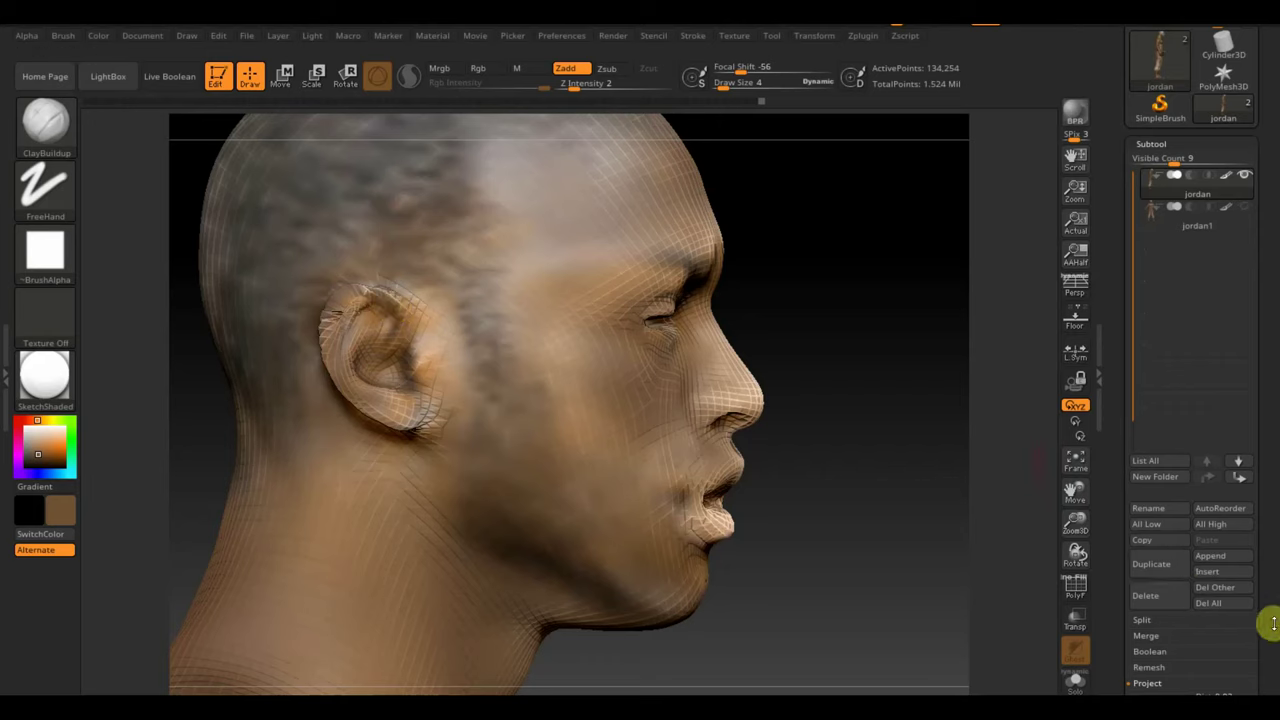
# - Drop the mesh to subdivision level 1 and inspect the head profile
pyautogui.scroll(-5, 1270, 615)
pyautogui.moveTo(1270, 615); pyautogui.dragTo(1246, 520)
pyautogui.click(1157, 458)
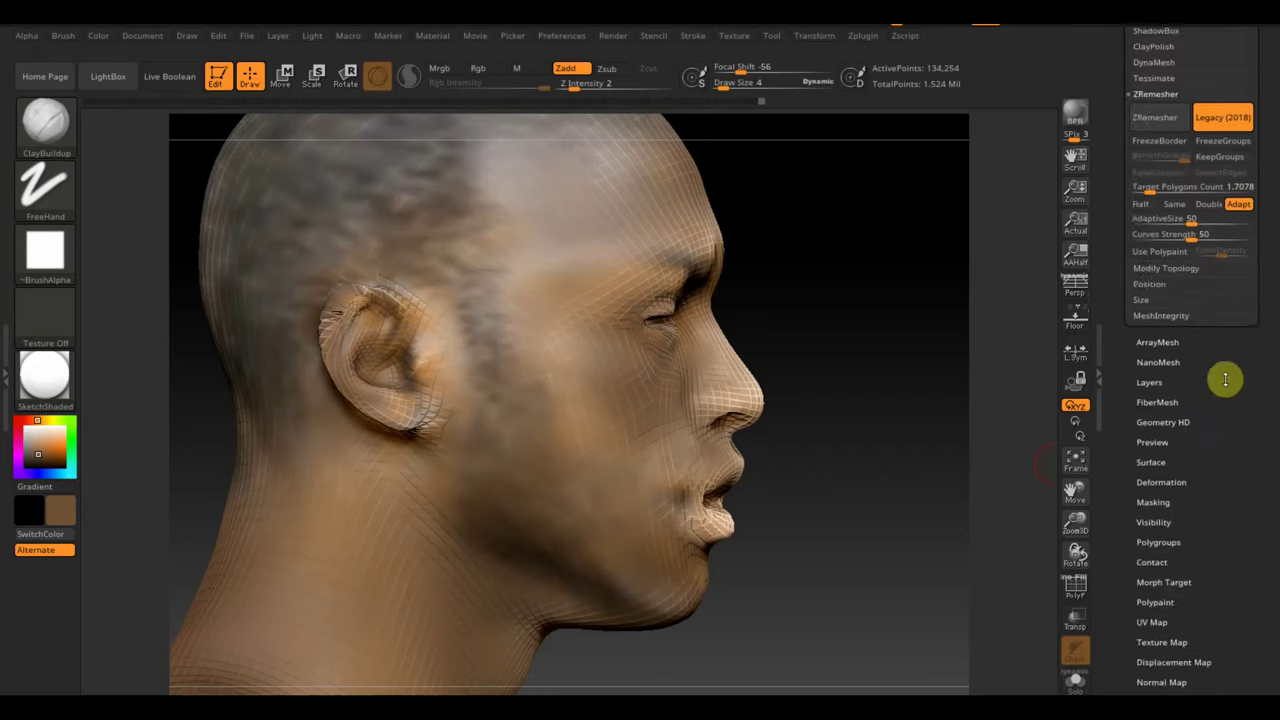
pyautogui.moveTo(1183, 100); pyautogui.dragTo(1133, 101)
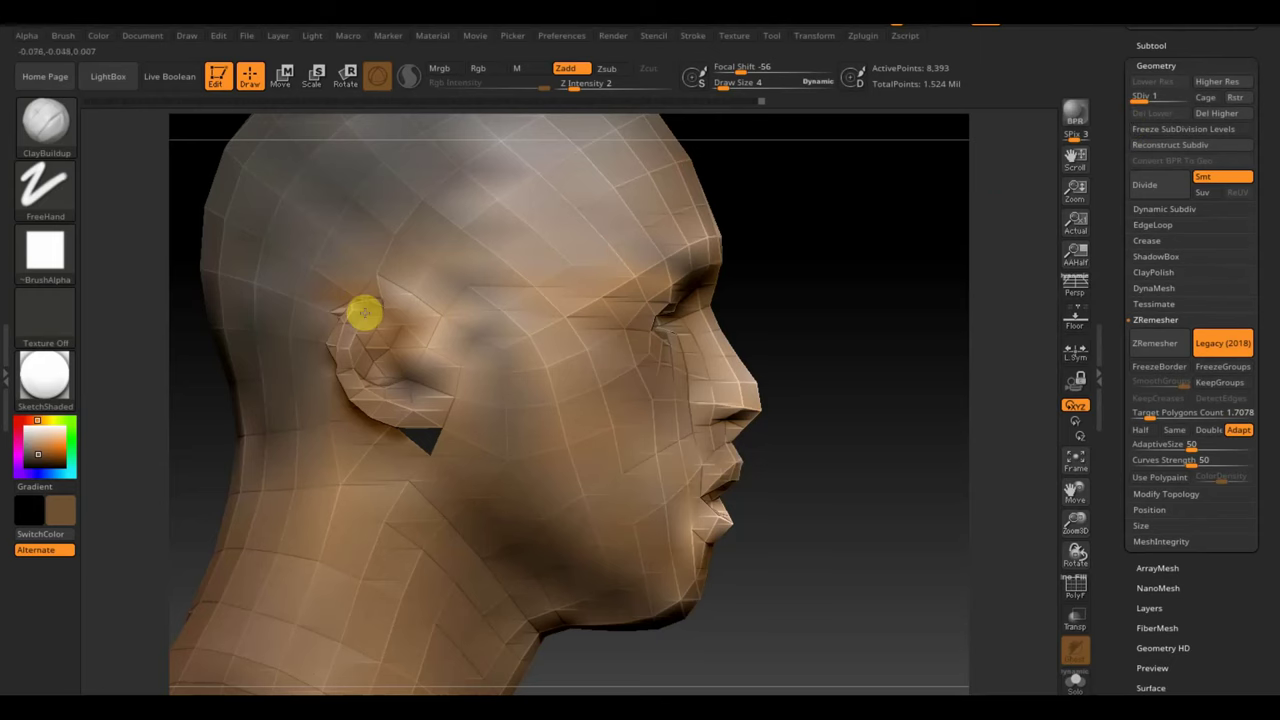
pyautogui.moveTo(840, 281)
pyautogui.mouseDown()
pyautogui.moveTo(912, 347)
pyautogui.moveTo(897, 417)
pyautogui.moveTo(931, 300)
pyautogui.moveTo(928, 316)
pyautogui.mouseUp()
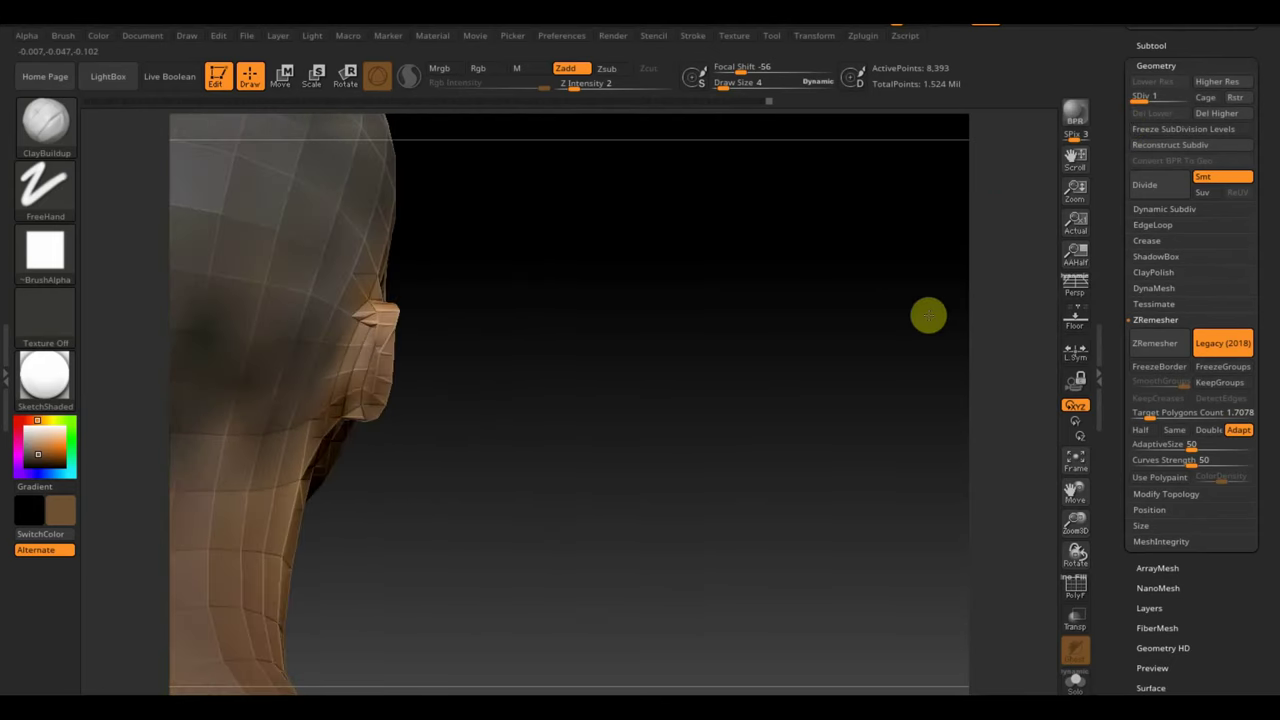
pyautogui.moveTo(363, 343)
pyautogui.mouseDown(button='right')
pyautogui.moveTo(585, 421)
pyautogui.moveTo(529, 409)
pyautogui.moveTo(586, 380)
pyautogui.moveTo(409, 334)
pyautogui.mouseUp(button='right')
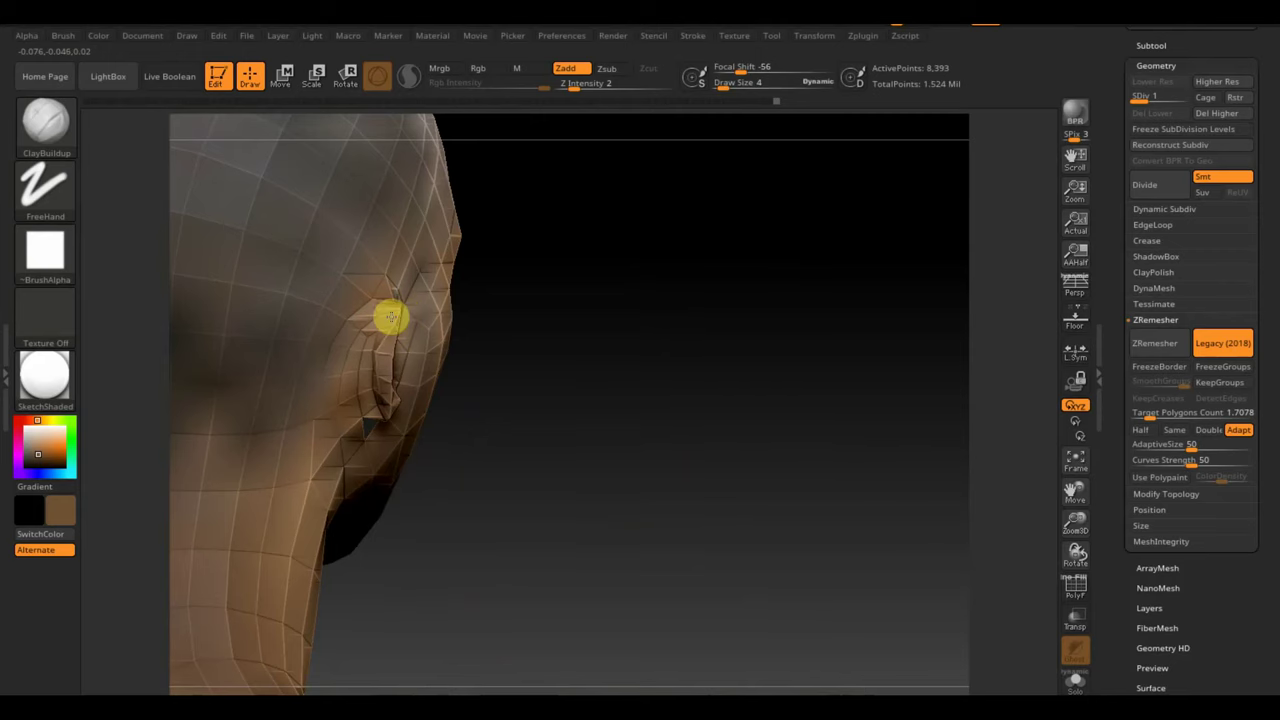
pyautogui.moveTo(569, 357); pyautogui.dragTo(534, 374, button='right')
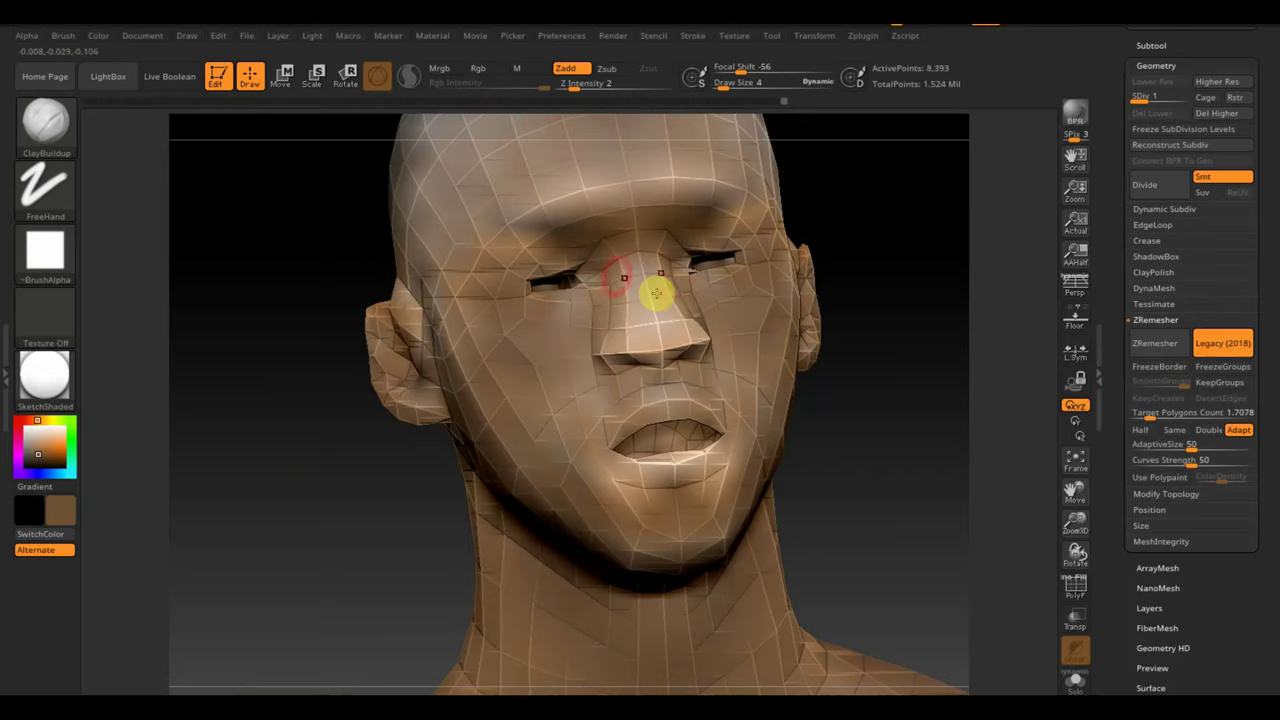
pyautogui.press('shift')
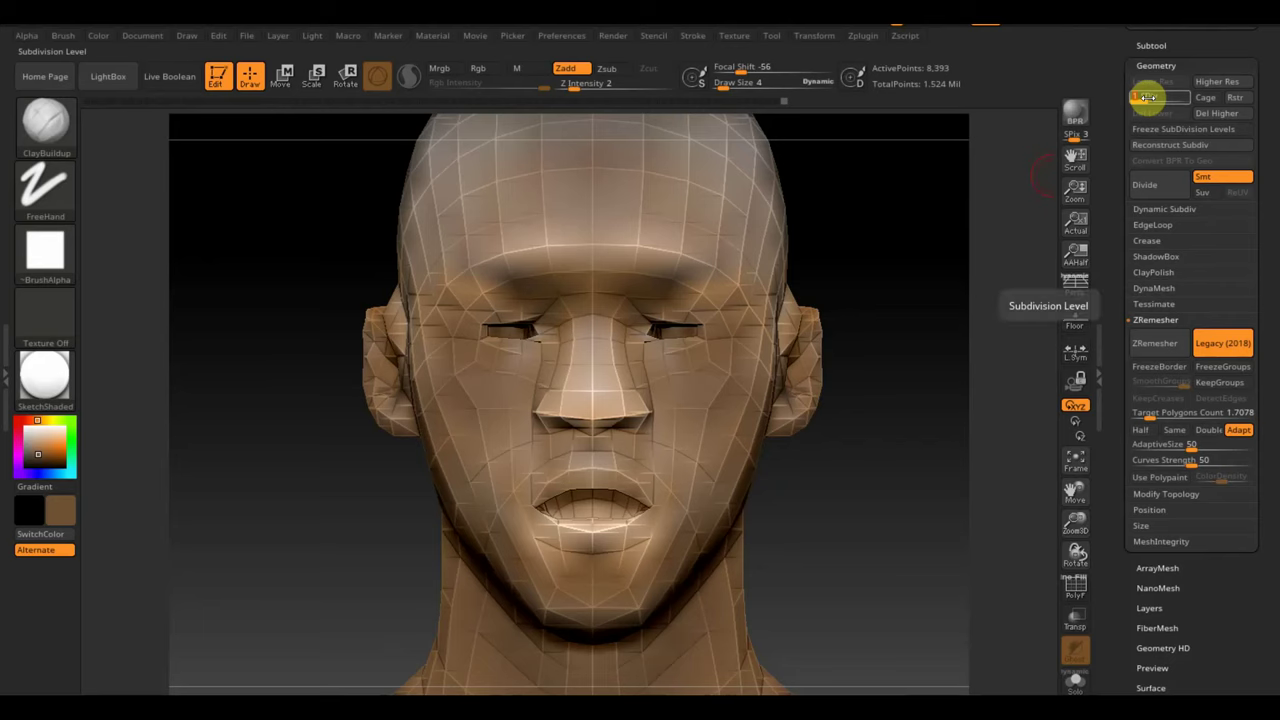
# - Raise the mesh to subdivision level 2 and reshape the ear rim with a ClayBuildup stroke
pyautogui.moveTo(1146, 97); pyautogui.dragTo(1150, 97)
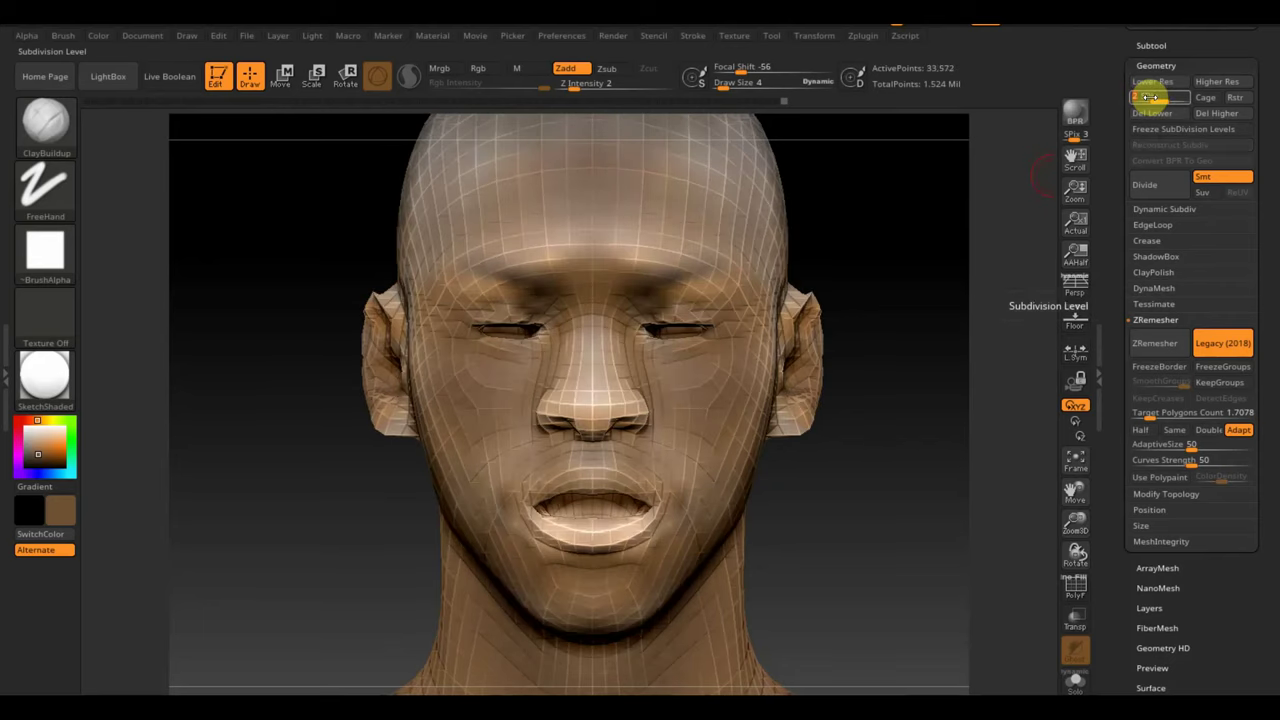
pyautogui.moveTo(915, 440); pyautogui.dragTo(1015, 467)
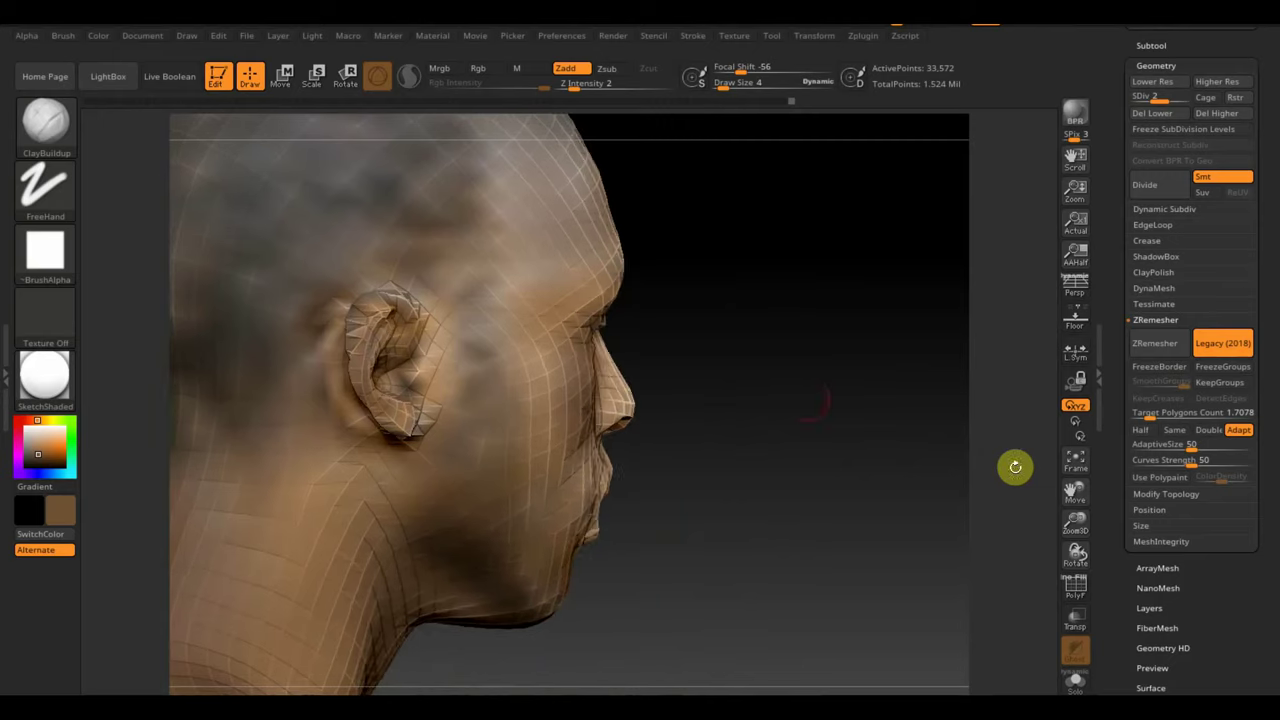
pyautogui.moveTo(797, 391)
pyautogui.mouseDown()
pyautogui.moveTo(800, 434)
pyautogui.moveTo(814, 436)
pyautogui.mouseUp()
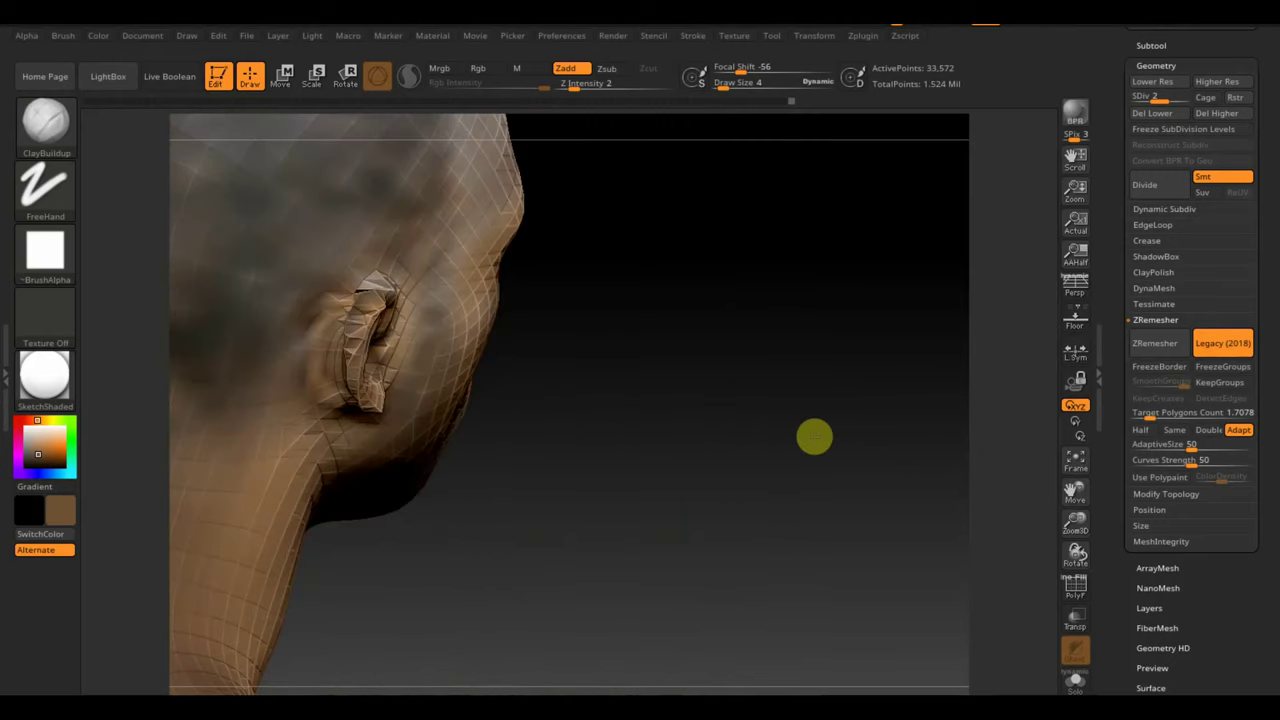
pyautogui.moveTo(720, 410); pyautogui.dragTo(509, 386)
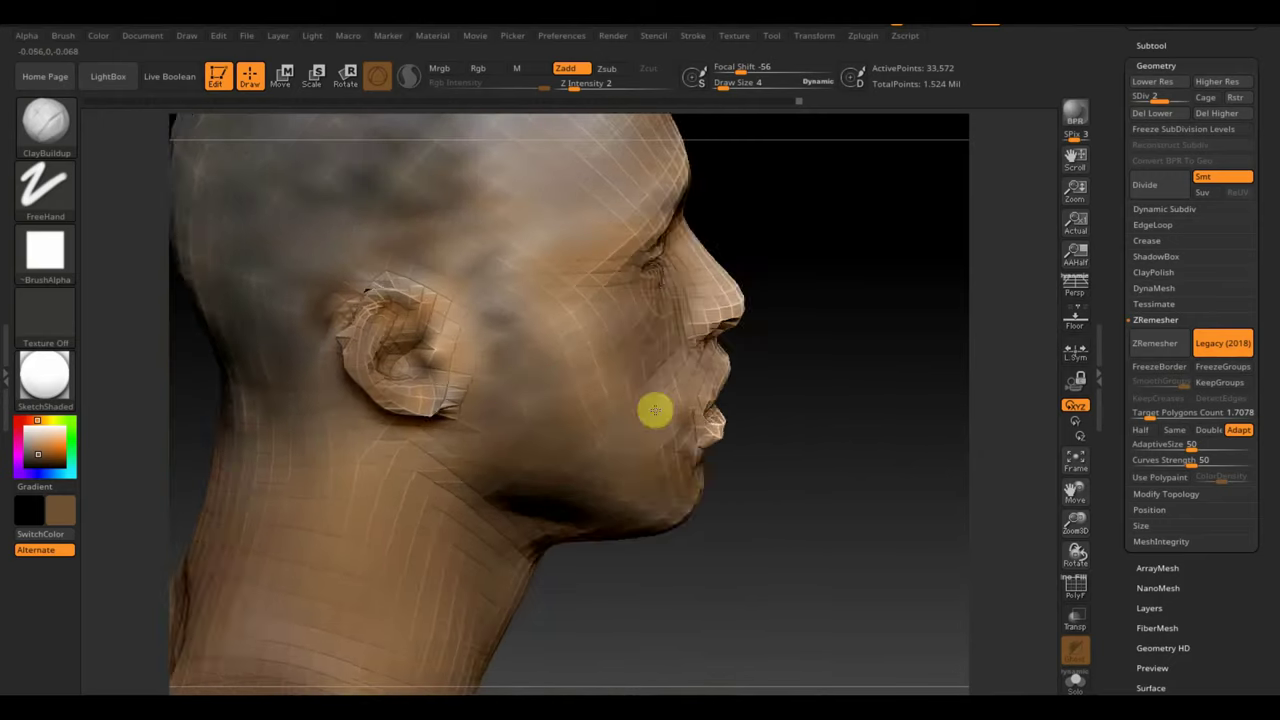
pyautogui.keyDown('shift'); pyautogui.moveTo(334, 338); pyautogui.dragTo(364, 319); pyautogui.keyUp('shift')
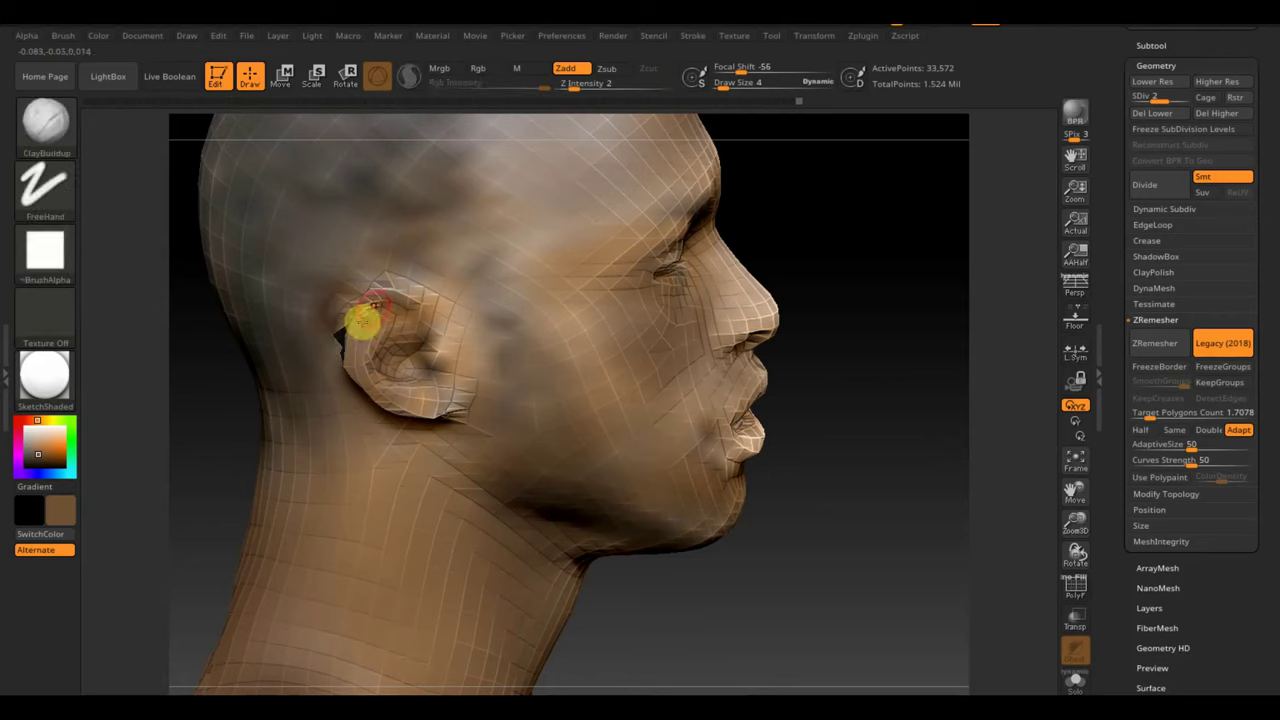
pyautogui.moveTo(194, 374)
pyautogui.mouseDown()
pyautogui.moveTo(183, 351)
pyautogui.moveTo(219, 346)
pyautogui.moveTo(923, 386)
pyautogui.moveTo(940, 434)
pyautogui.moveTo(891, 357)
pyautogui.moveTo(887, 330)
pyautogui.moveTo(903, 334)
pyautogui.mouseUp()
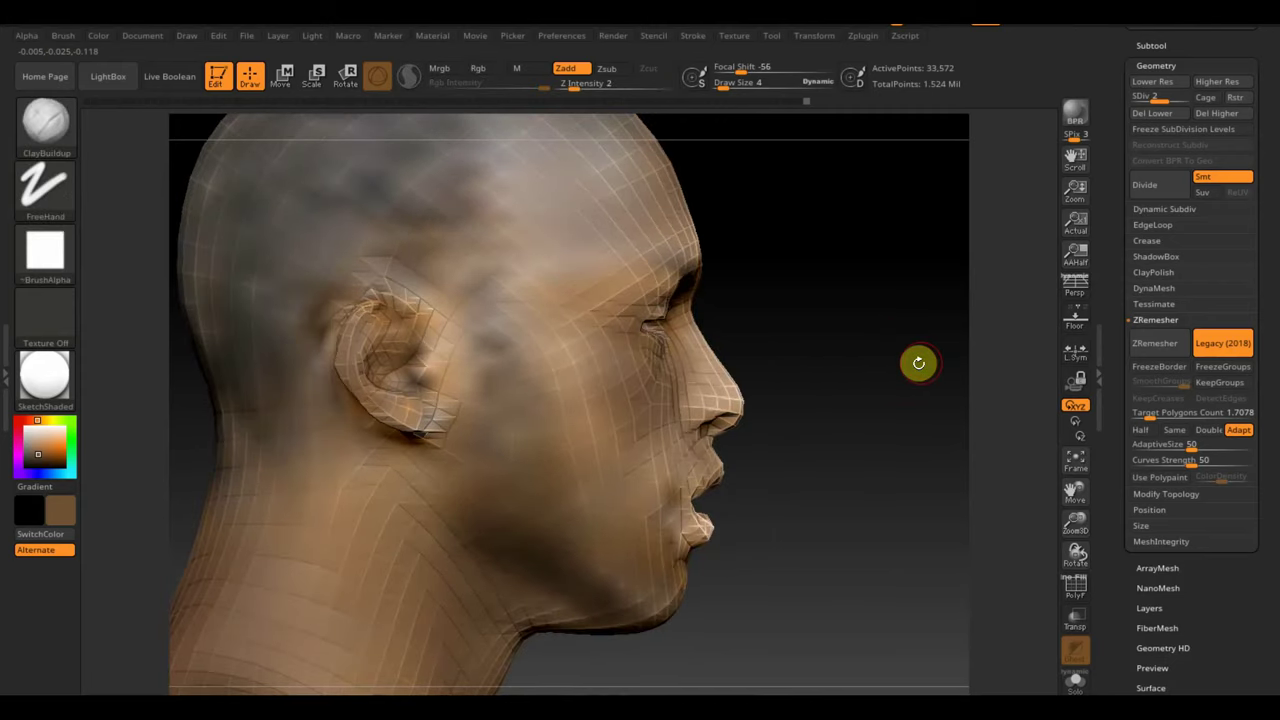
pyautogui.moveTo(918, 362); pyautogui.dragTo(831, 340)
pyautogui.moveTo(891, 306)
pyautogui.mouseDown()
pyautogui.moveTo(854, 317)
pyautogui.moveTo(988, 271)
pyautogui.mouseUp()
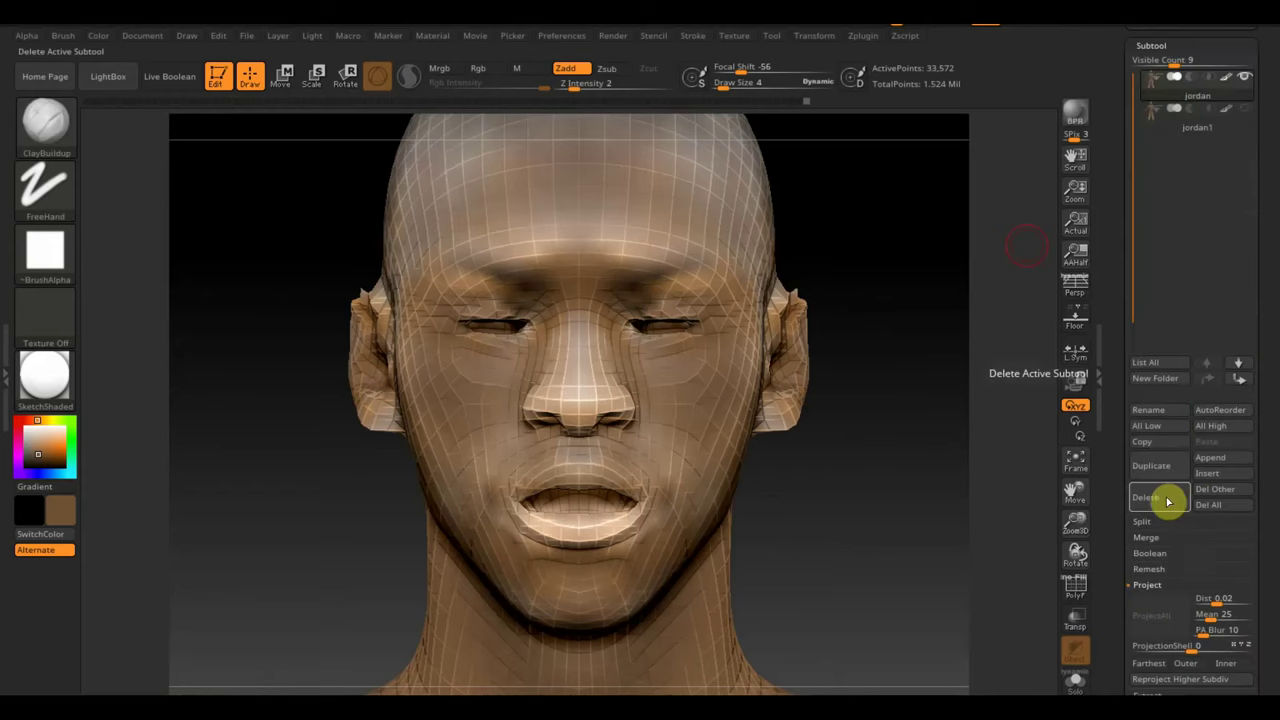
pyautogui.click(1153, 496)
# - Confirm deleting the remeshed jordan subtool and hide jordan1's polypaint colours
pyautogui.click(1002, 534)
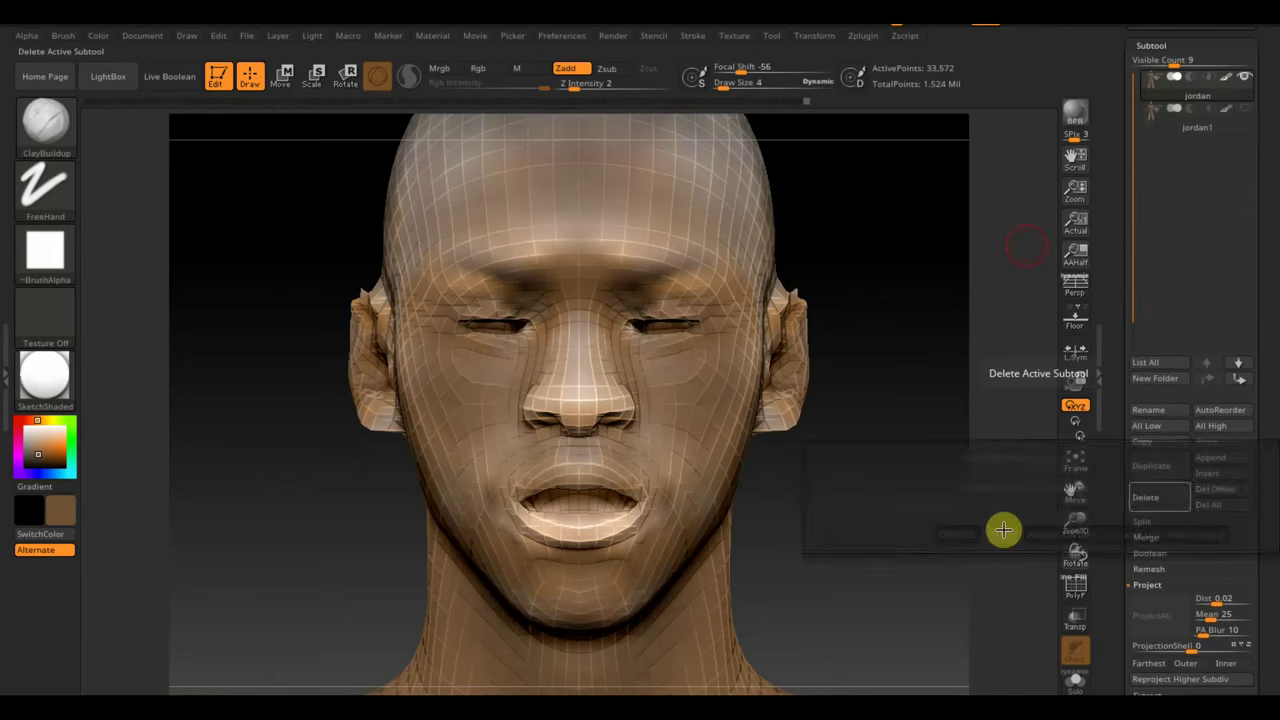
pyautogui.moveTo(971, 309)
pyautogui.mouseDown()
pyautogui.moveTo(997, 377)
pyautogui.moveTo(1080, 380)
pyautogui.moveTo(406, 304)
pyautogui.mouseUp()
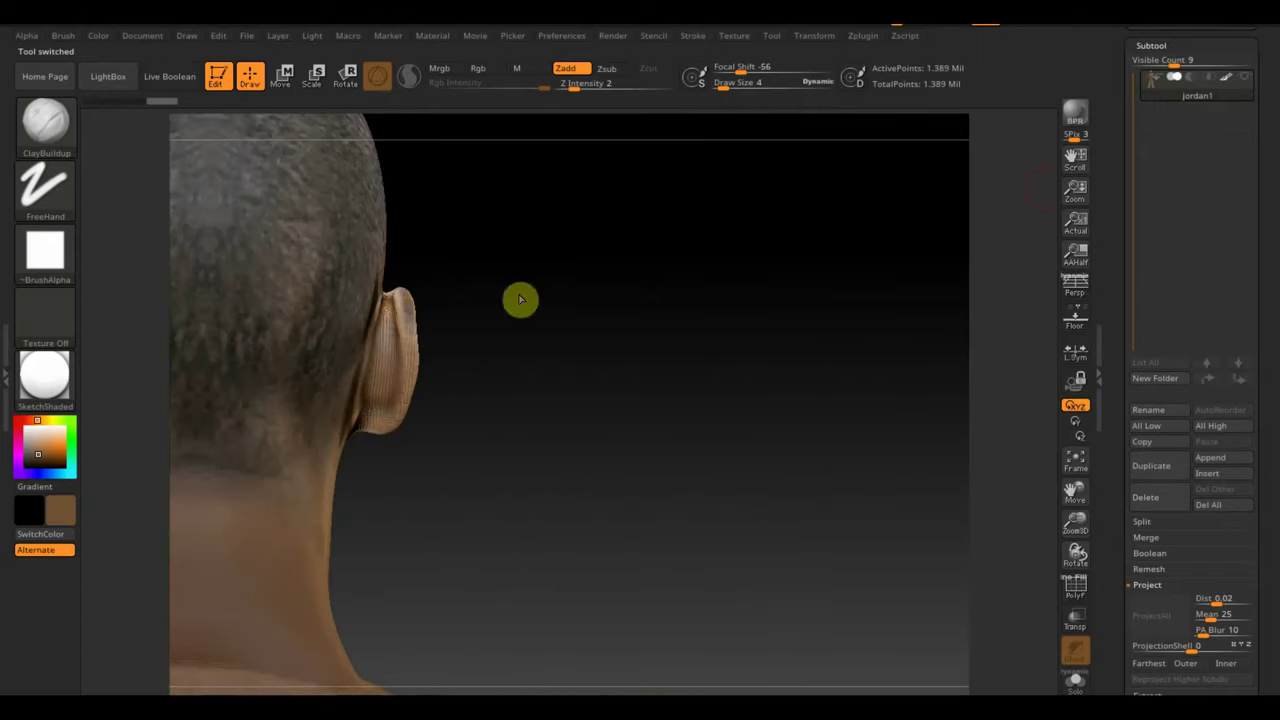
pyautogui.click(1227, 79)
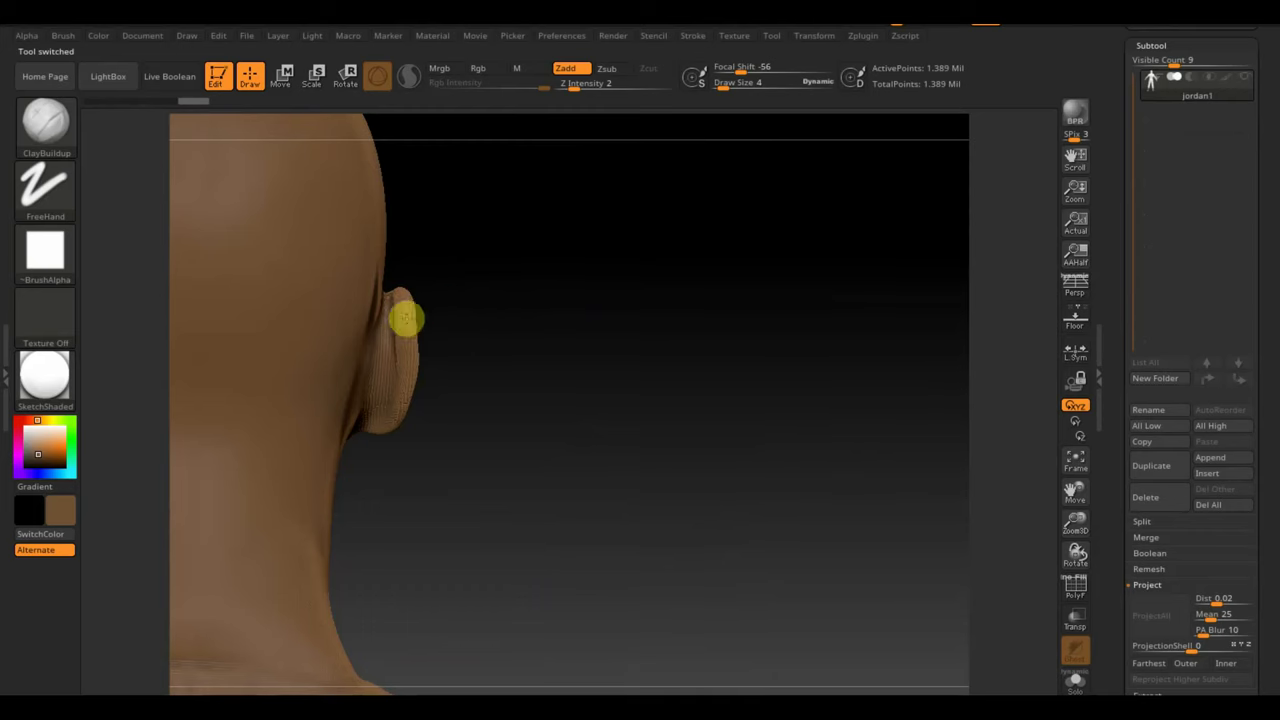
# - Build up the ear with ClayBuildup strokes along its upper rim and length
pyautogui.moveTo(414, 411)
pyautogui.mouseDown(button='right')
pyautogui.moveTo(487, 442)
pyautogui.moveTo(423, 289)
pyautogui.mouseUp(button='right')
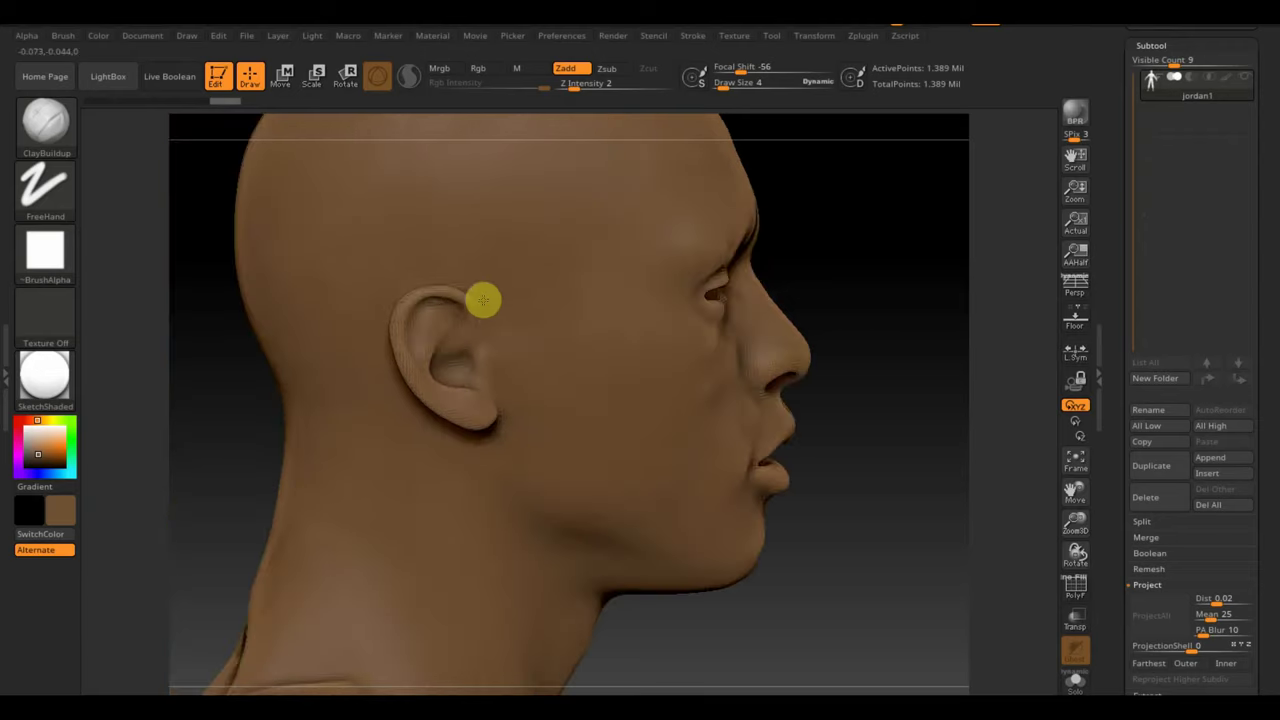
pyautogui.moveTo(455, 298)
pyautogui.mouseDown()
pyautogui.moveTo(485, 302)
pyautogui.moveTo(408, 312)
pyautogui.moveTo(450, 339)
pyautogui.moveTo(426, 354)
pyautogui.moveTo(475, 365)
pyautogui.mouseUp()
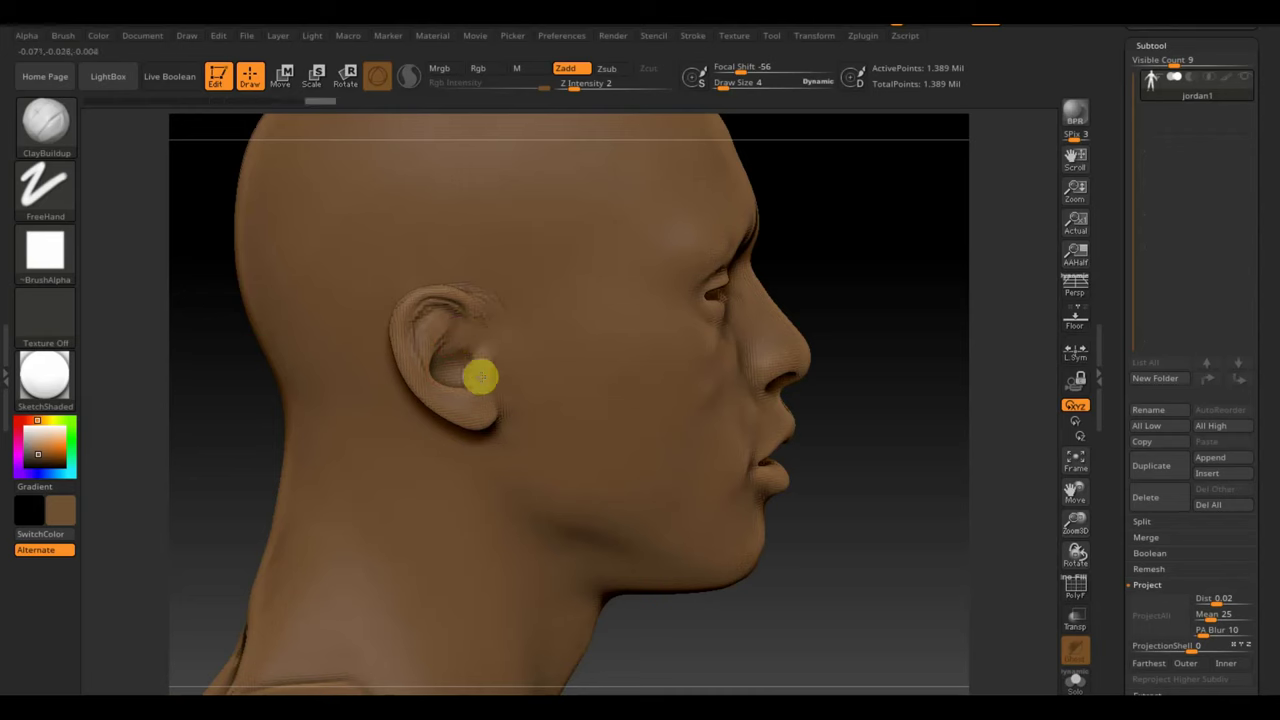
pyautogui.moveTo(479, 358)
pyautogui.mouseDown()
pyautogui.moveTo(466, 294)
pyautogui.moveTo(503, 314)
pyautogui.mouseUp()
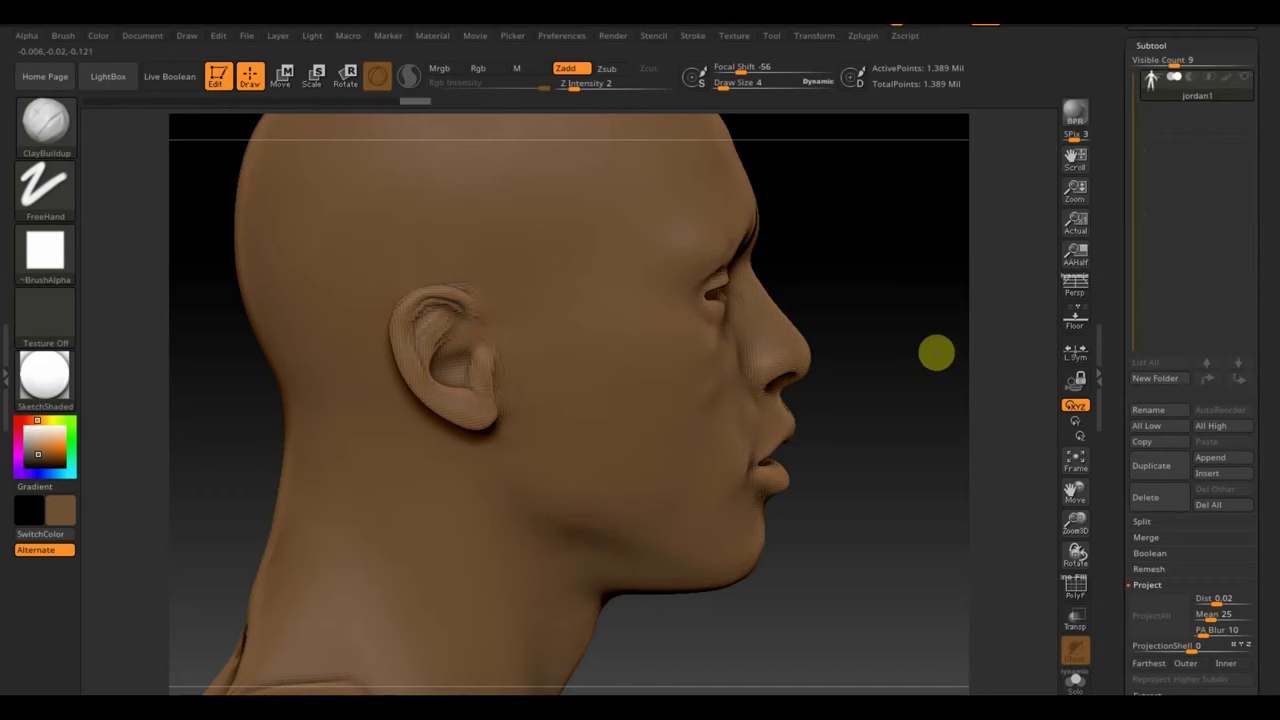
pyautogui.moveTo(908, 349); pyautogui.dragTo(980, 351)
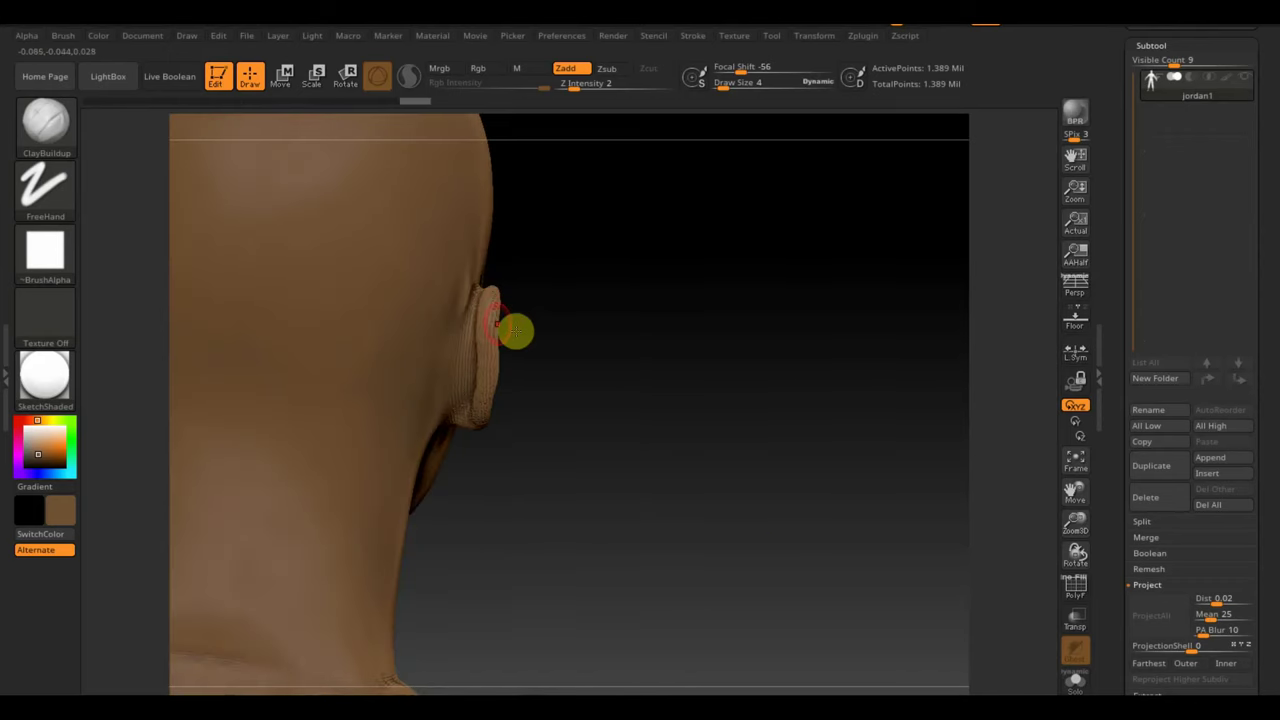
pyautogui.moveTo(515, 331)
pyautogui.mouseDown()
pyautogui.moveTo(443, 423)
pyautogui.moveTo(457, 411)
pyautogui.moveTo(457, 363)
pyautogui.moveTo(449, 391)
pyautogui.mouseUp()
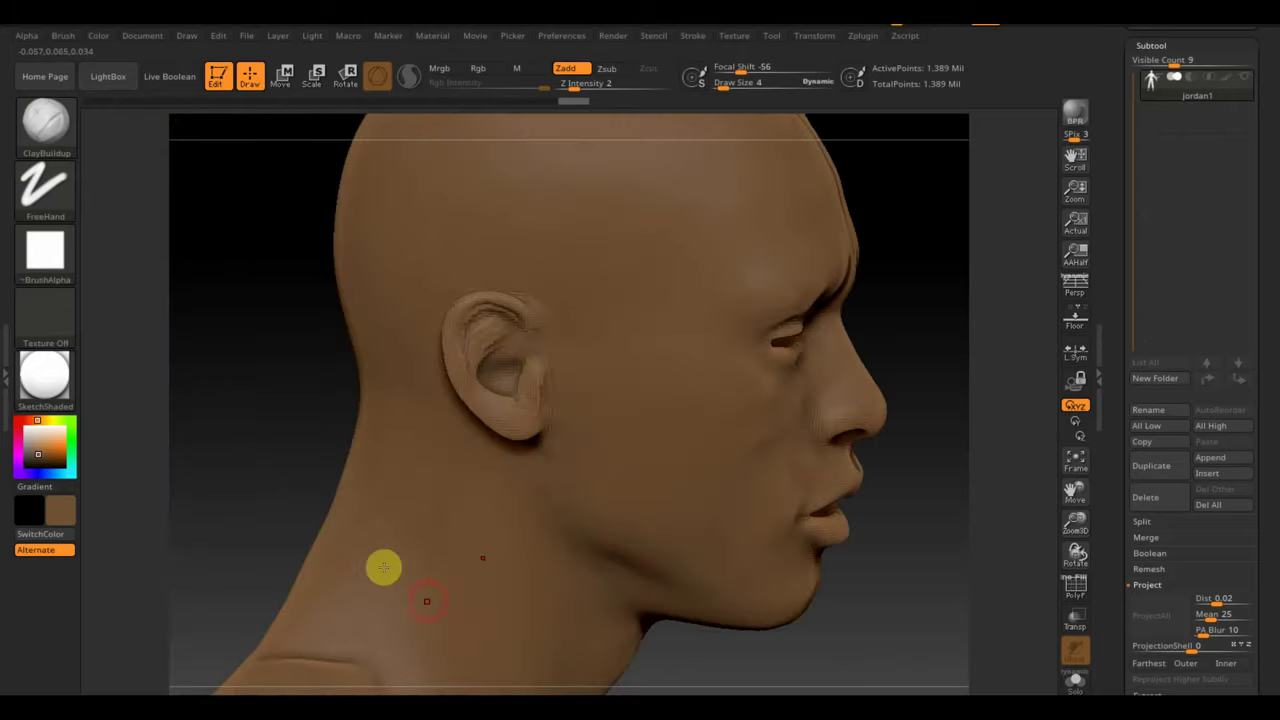
pyautogui.keyDown('shift'); pyautogui.moveTo(386, 566); pyautogui.dragTo(240, 434); pyautogui.keyUp('shift')
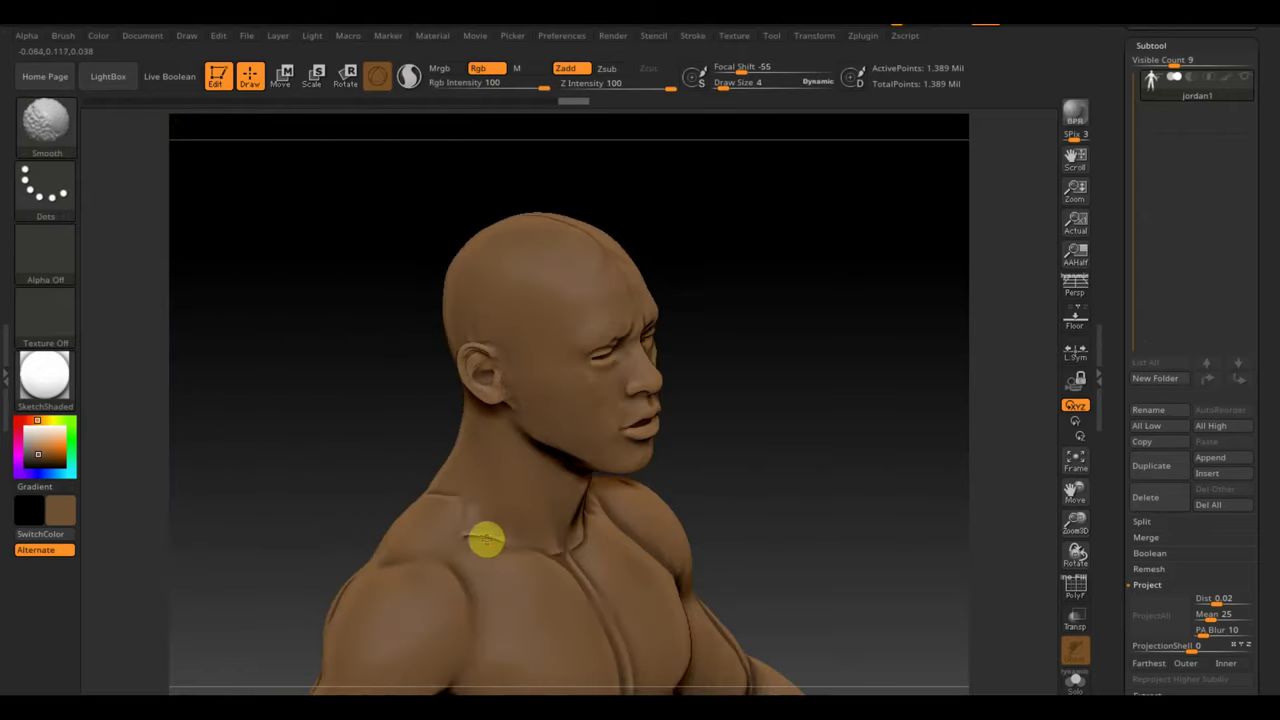
# - Sculpt along the collarbone, enlarge the brush to size 5, and smooth the crease
pyautogui.keyDown('shift'); pyautogui.moveTo(485, 538); pyautogui.dragTo(505, 541); pyautogui.keyUp('shift')
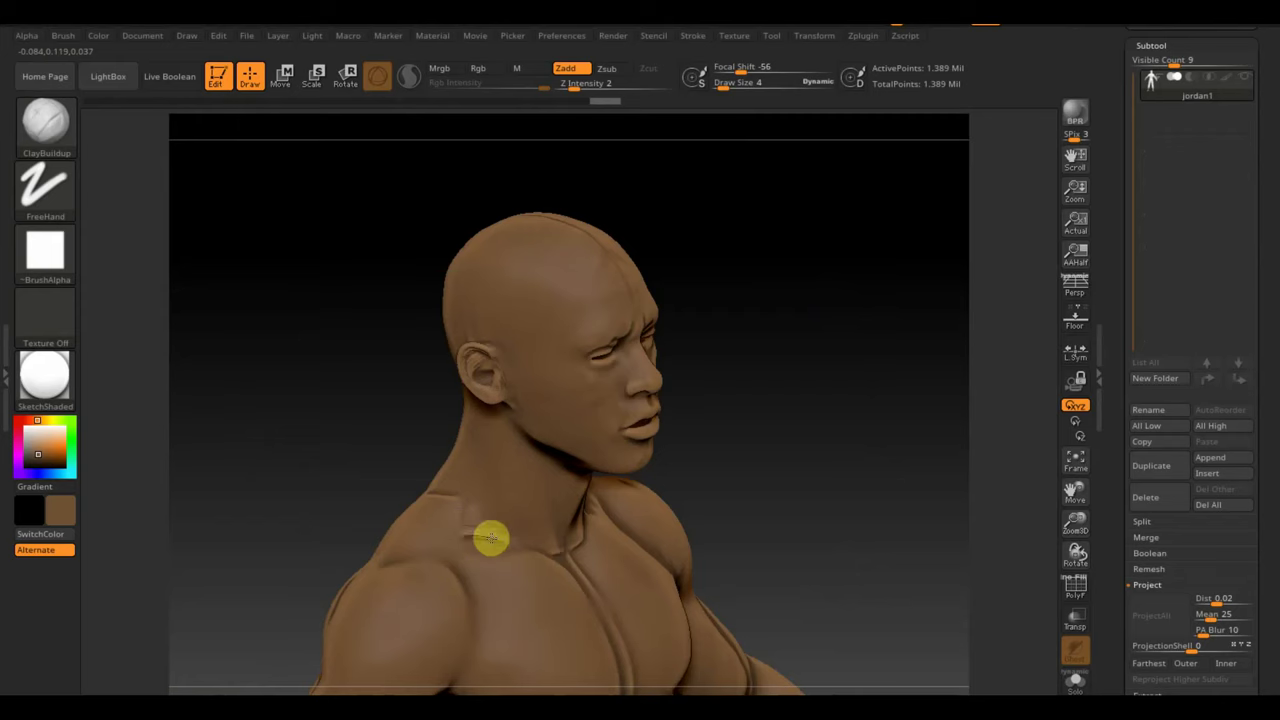
pyautogui.moveTo(716, 84); pyautogui.dragTo(727, 83)
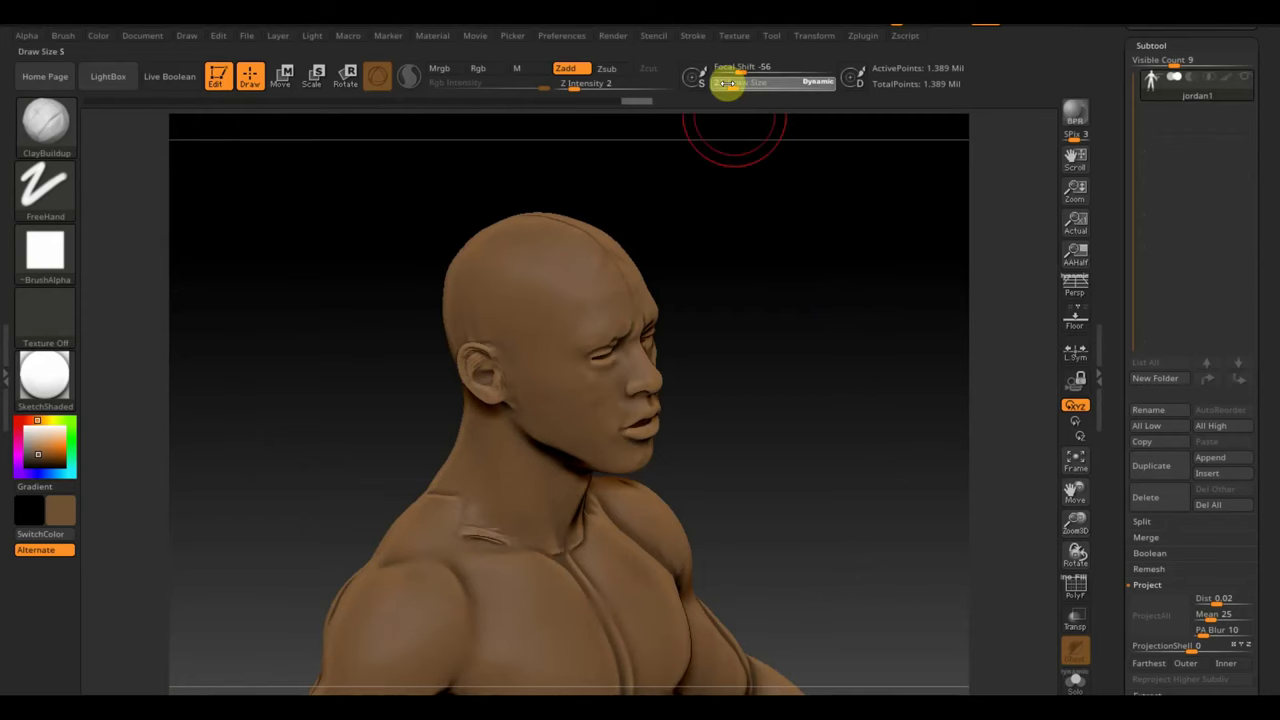
pyautogui.moveTo(491, 543)
pyautogui.keyDown('shift'); pyautogui.mouseDown()
pyautogui.moveTo(469, 537)
pyautogui.moveTo(443, 491)
pyautogui.mouseUp(); pyautogui.keyUp('shift')
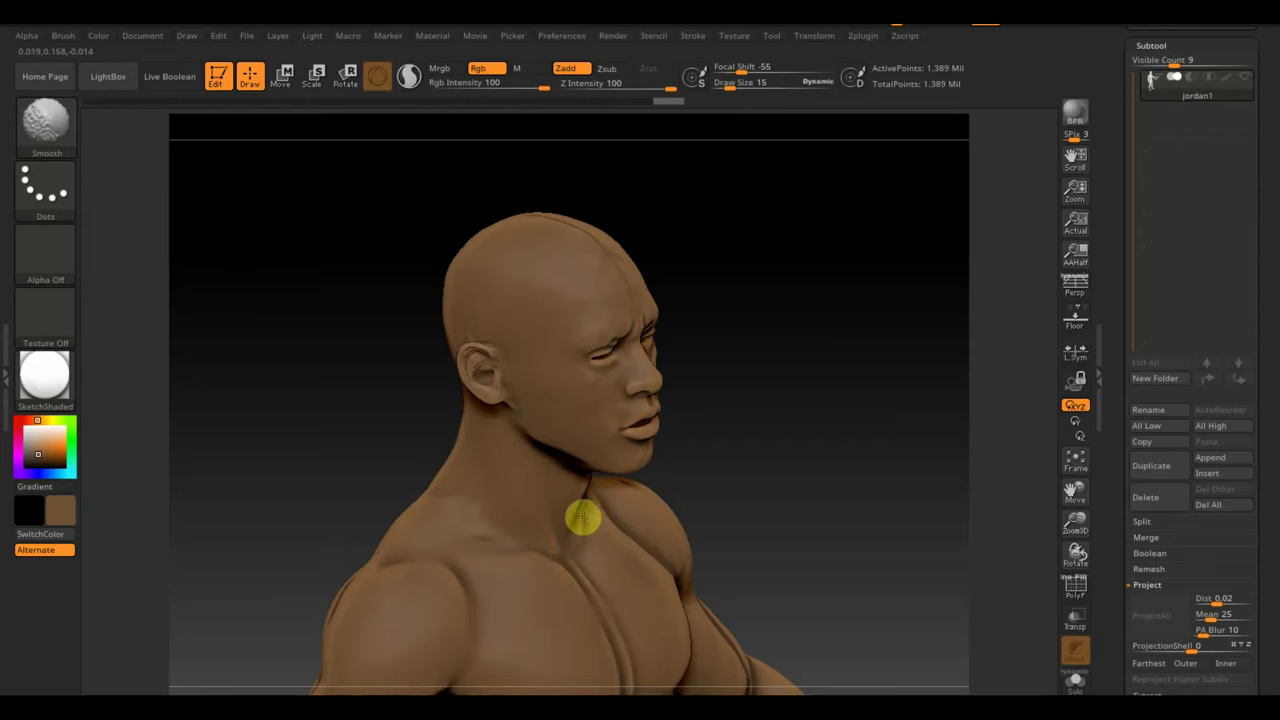
pyautogui.press('b')
pyautogui.press('c')
pyautogui.press('b')
# - Smooth the skull, the crease down the back and the neck base, then show polypaint again
pyautogui.moveTo(606, 571); pyautogui.dragTo(814, 543)
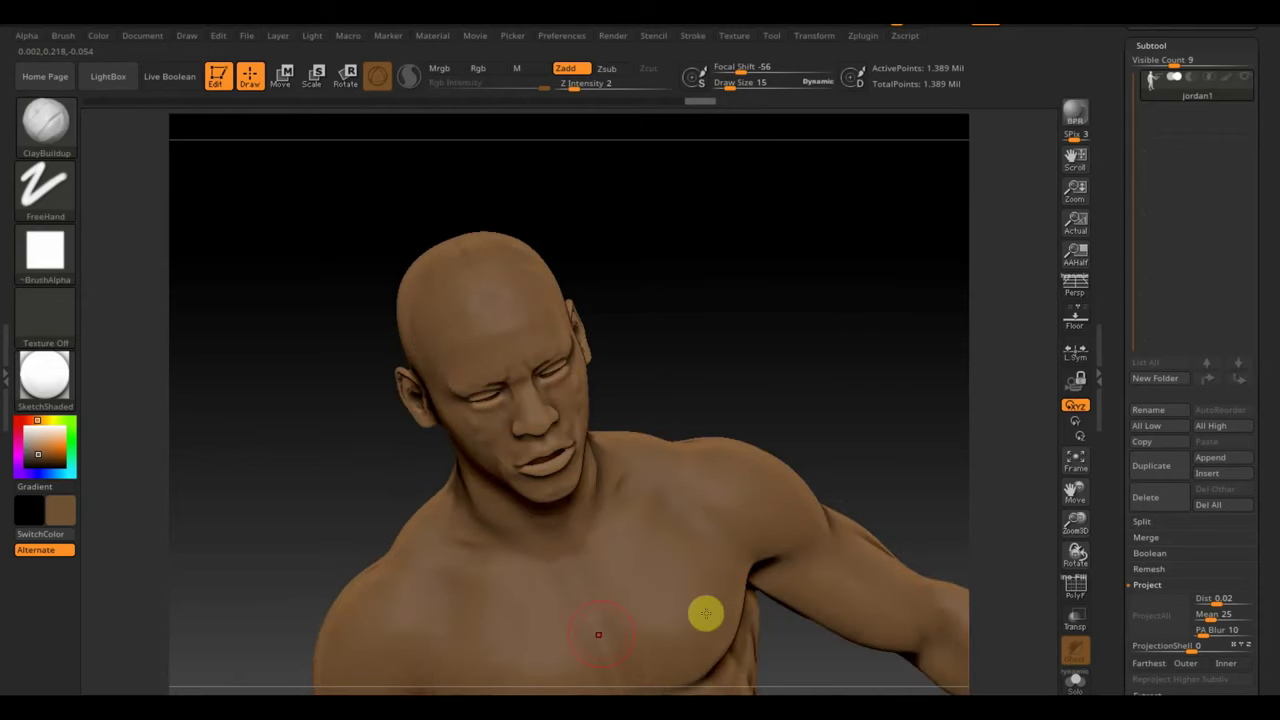
pyautogui.moveTo(689, 434)
pyautogui.mouseDown()
pyautogui.moveTo(764, 460)
pyautogui.moveTo(608, 371)
pyautogui.mouseUp()
pyautogui.moveTo(768, 354); pyautogui.dragTo(651, 420)
pyautogui.moveTo(470, 500); pyautogui.dragTo(507, 266)
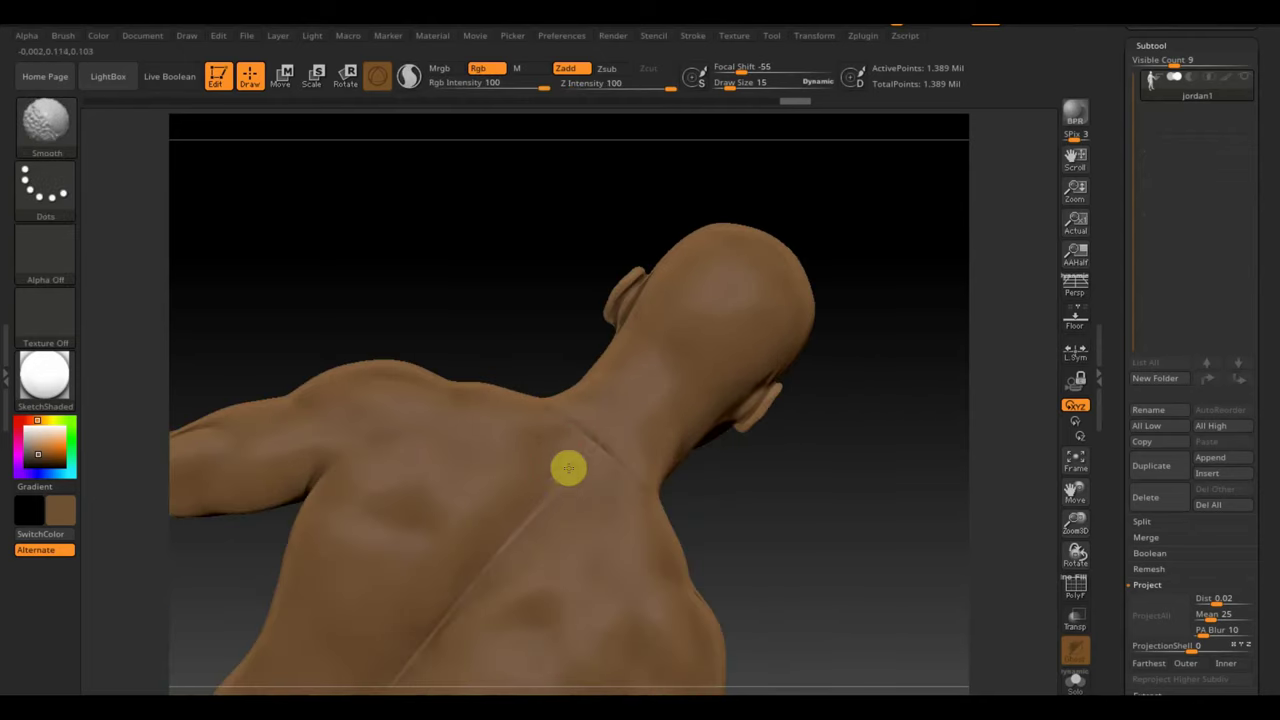
pyautogui.keyDown('shift'); pyautogui.moveTo(569, 466); pyautogui.dragTo(400, 672); pyautogui.keyUp('shift')
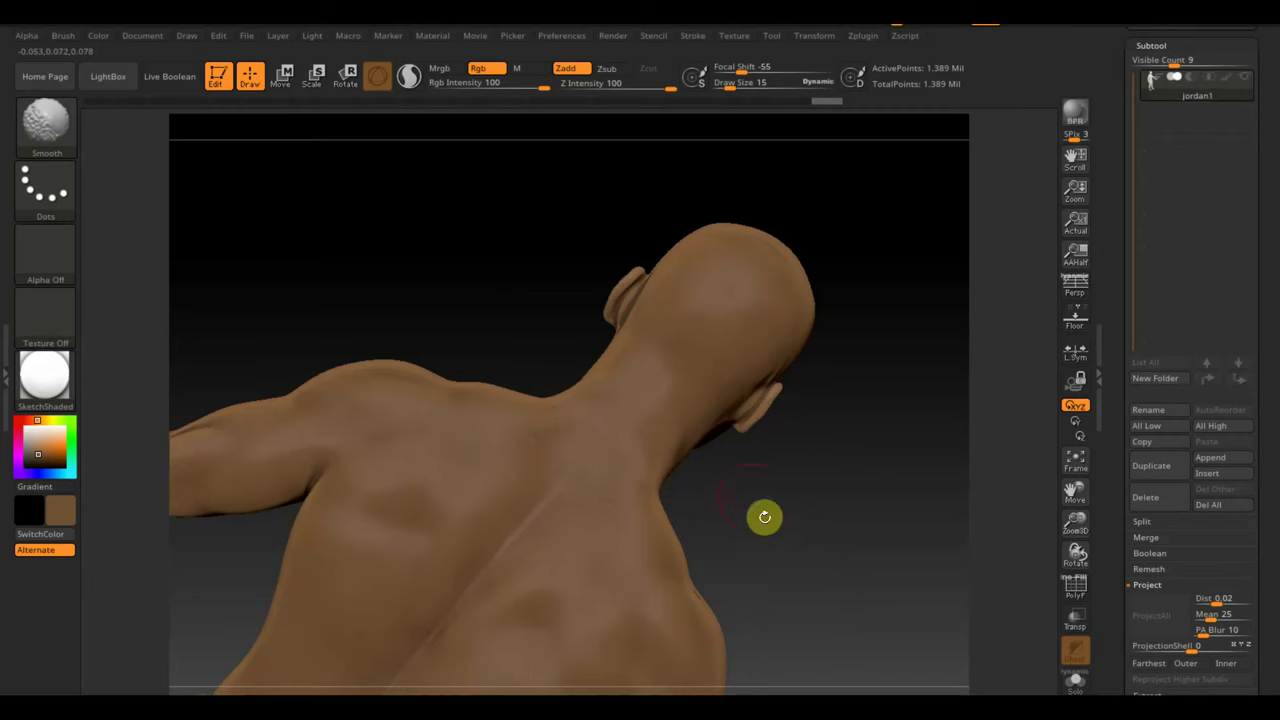
pyautogui.moveTo(620, 454); pyautogui.dragTo(765, 527)
pyautogui.moveTo(674, 511)
pyautogui.keyDown('shift'); pyautogui.mouseDown()
pyautogui.moveTo(656, 494)
pyautogui.moveTo(560, 504)
pyautogui.moveTo(740, 563)
pyautogui.mouseUp(); pyautogui.keyUp('shift')
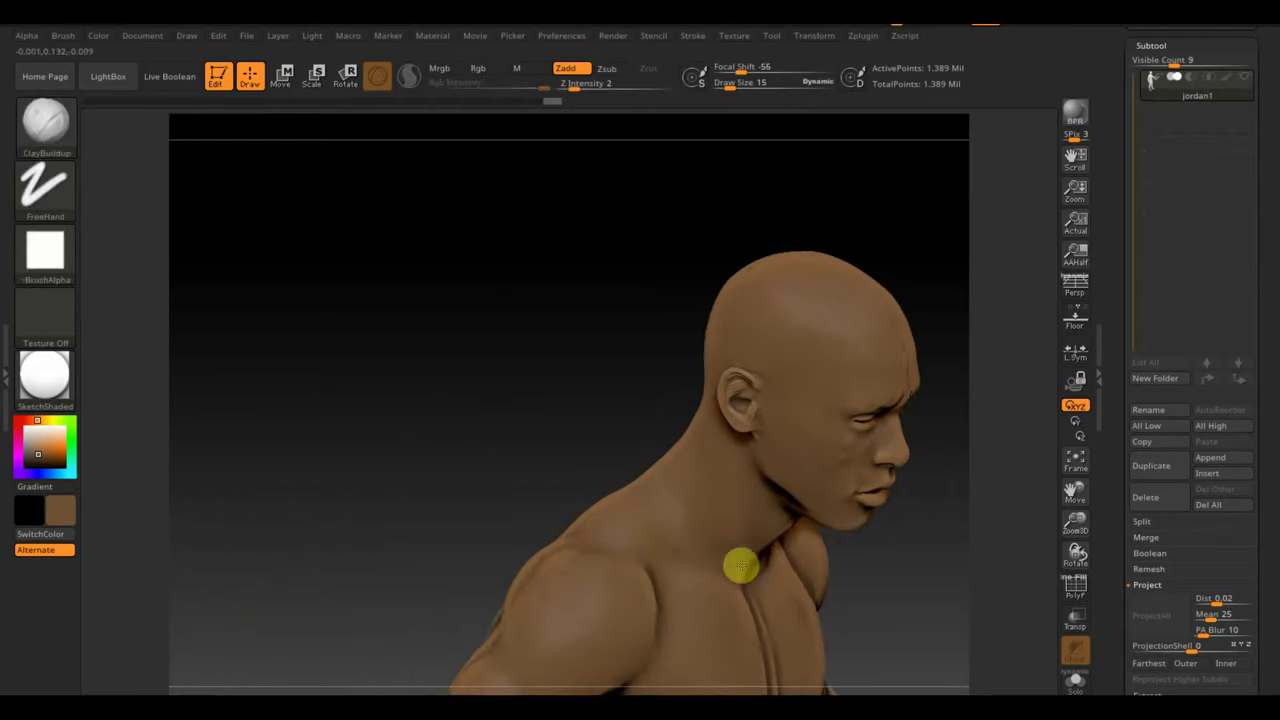
pyautogui.moveTo(967, 600); pyautogui.dragTo(943, 566)
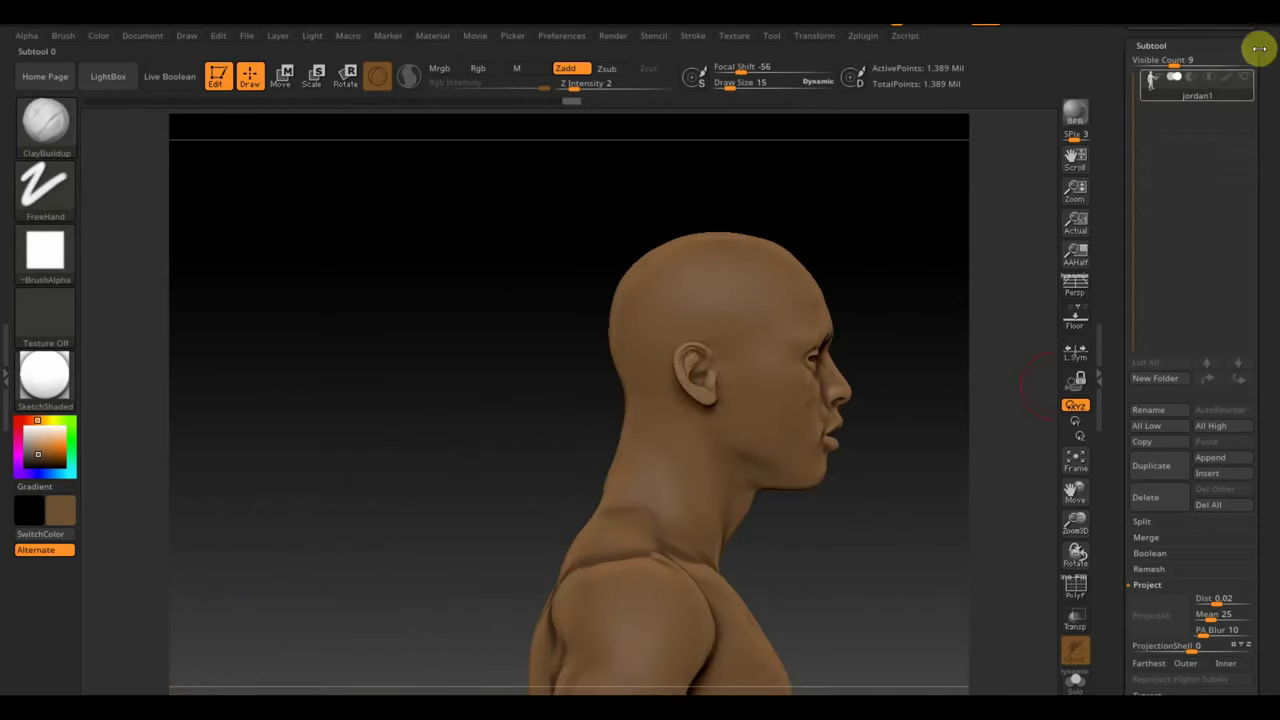
pyautogui.click(1228, 77)
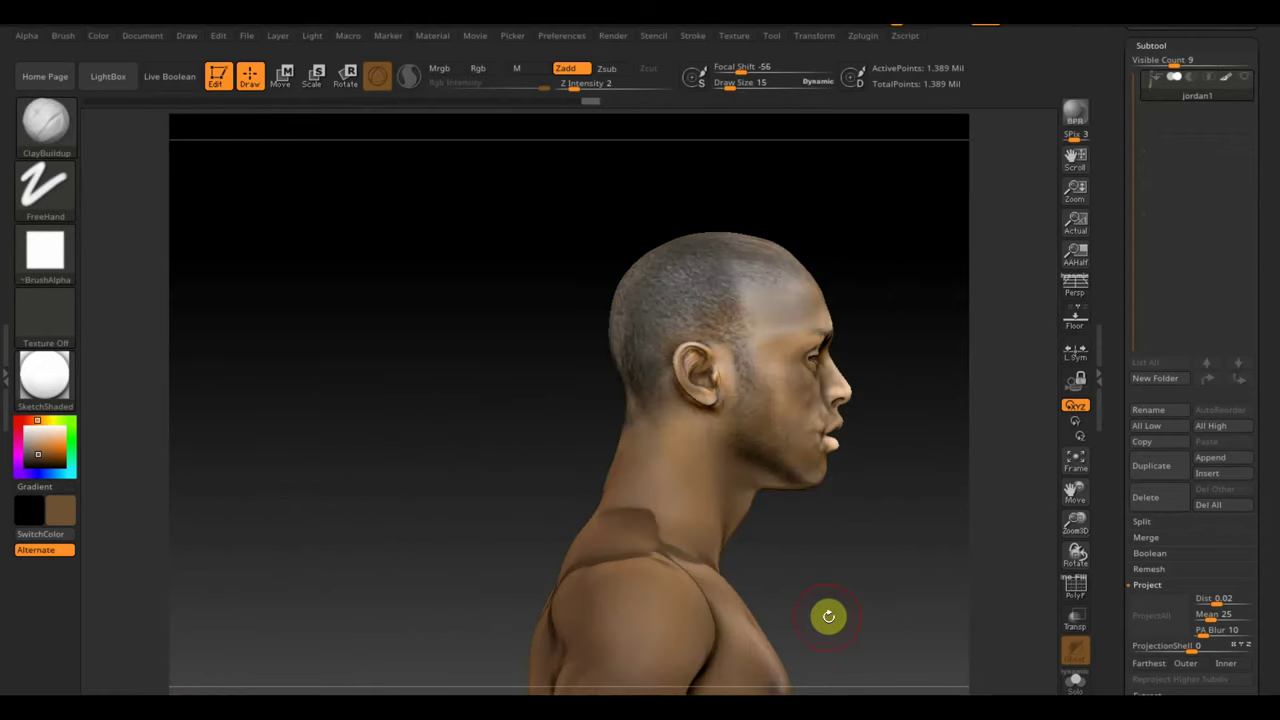
# - Turn to a three-quarter chest view and choose the Standard brush for painting
pyautogui.moveTo(828, 616); pyautogui.dragTo(771, 506)
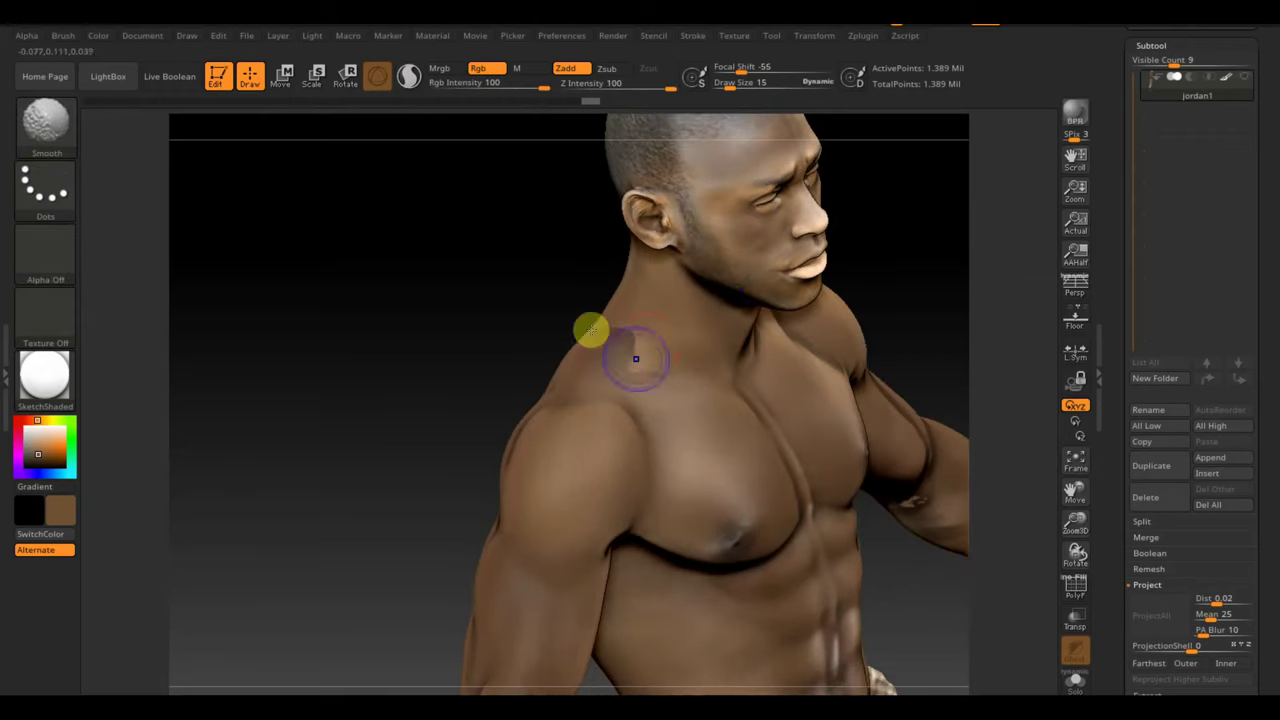
pyautogui.press('shift')
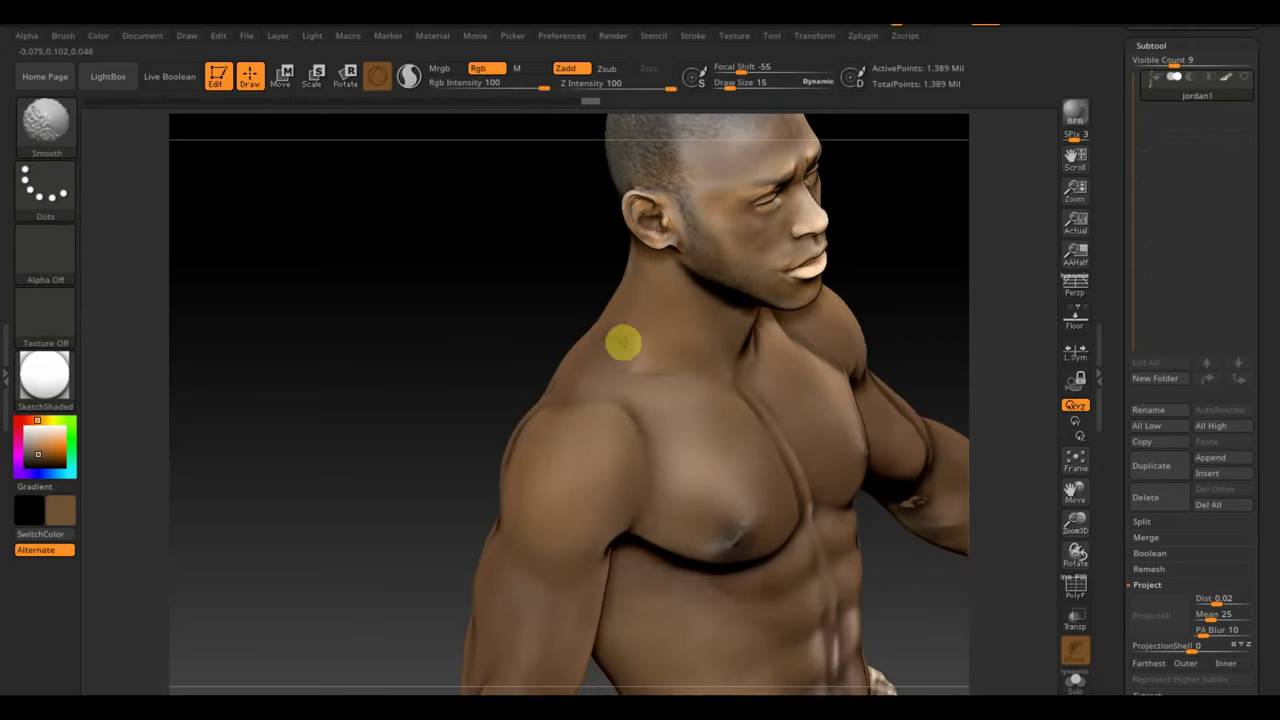
pyautogui.moveTo(606, 331); pyautogui.dragTo(389, 337)
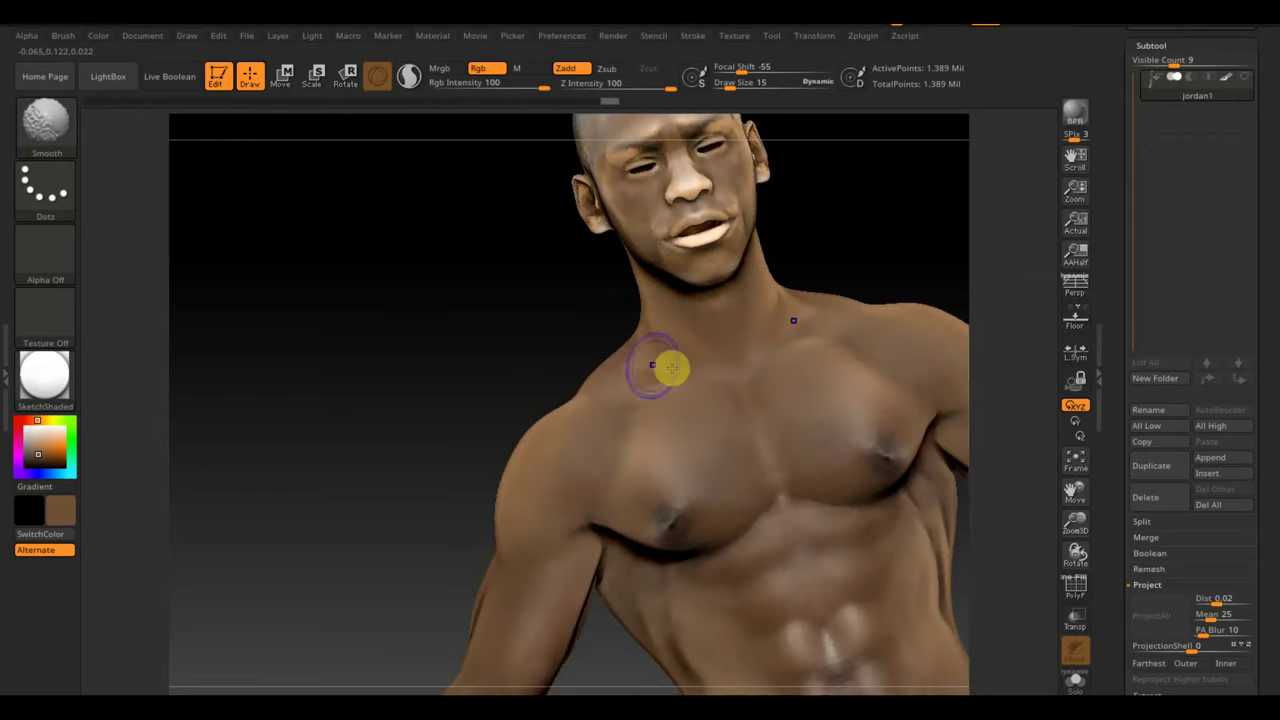
pyautogui.keyDown('shift'); pyautogui.moveTo(714, 400); pyautogui.dragTo(391, 417); pyautogui.keyUp('shift')
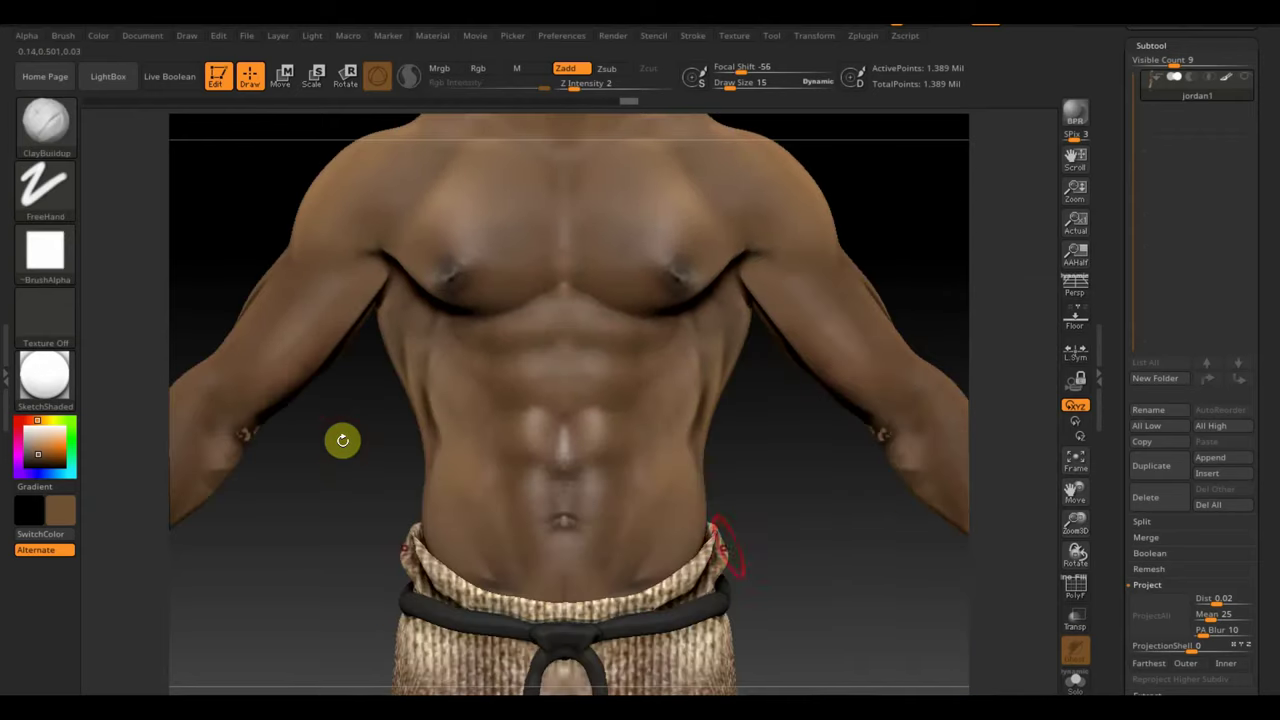
pyautogui.moveTo(814, 541); pyautogui.dragTo(386, 450)
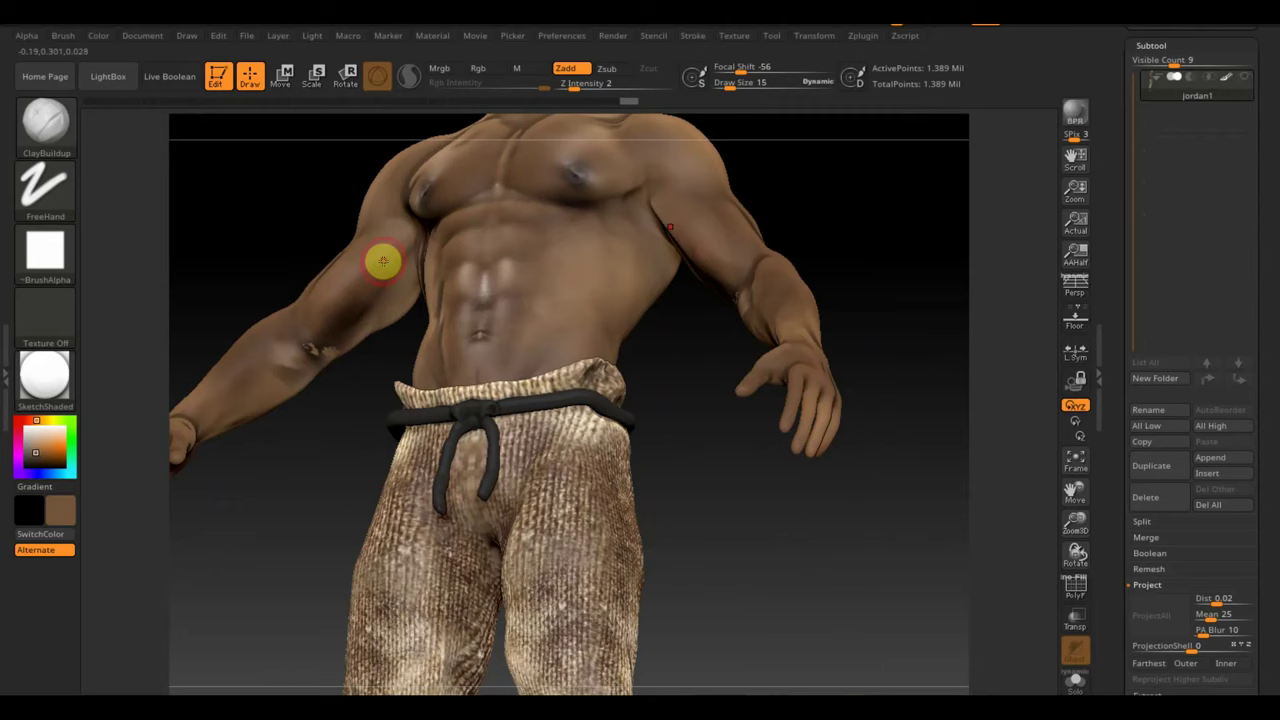
pyautogui.click(45, 120)
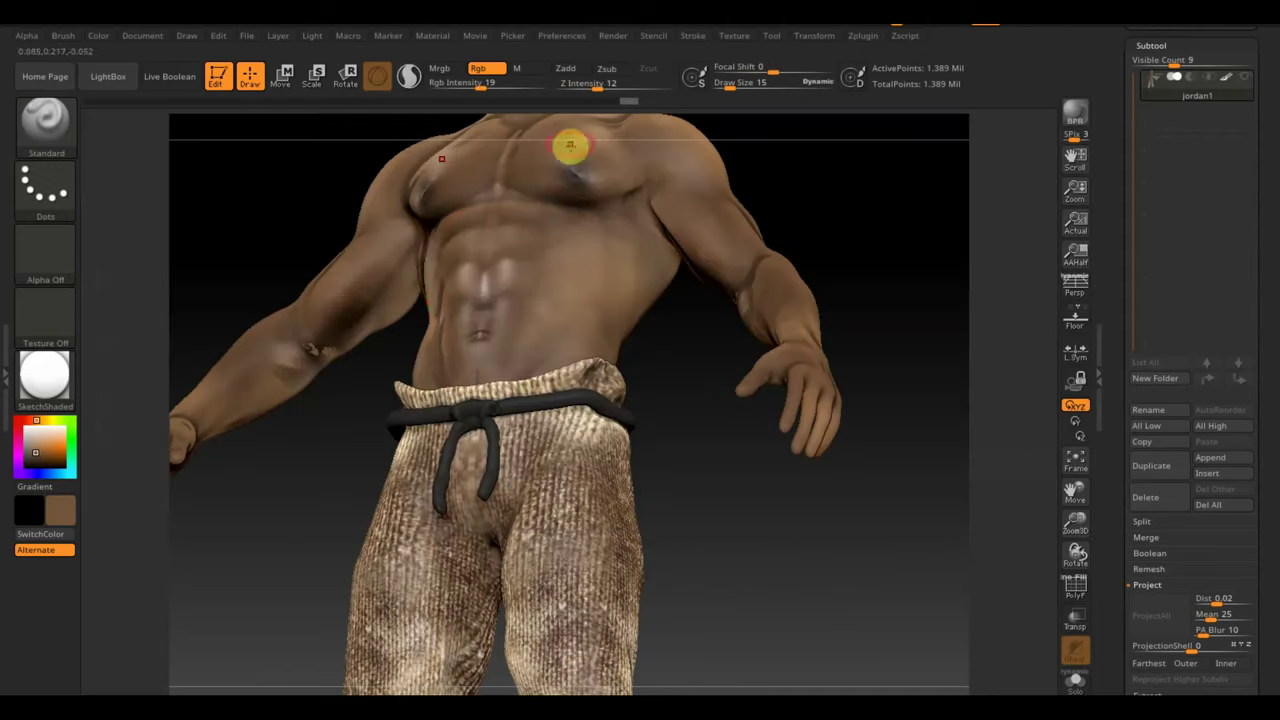
pyautogui.click(573, 143)
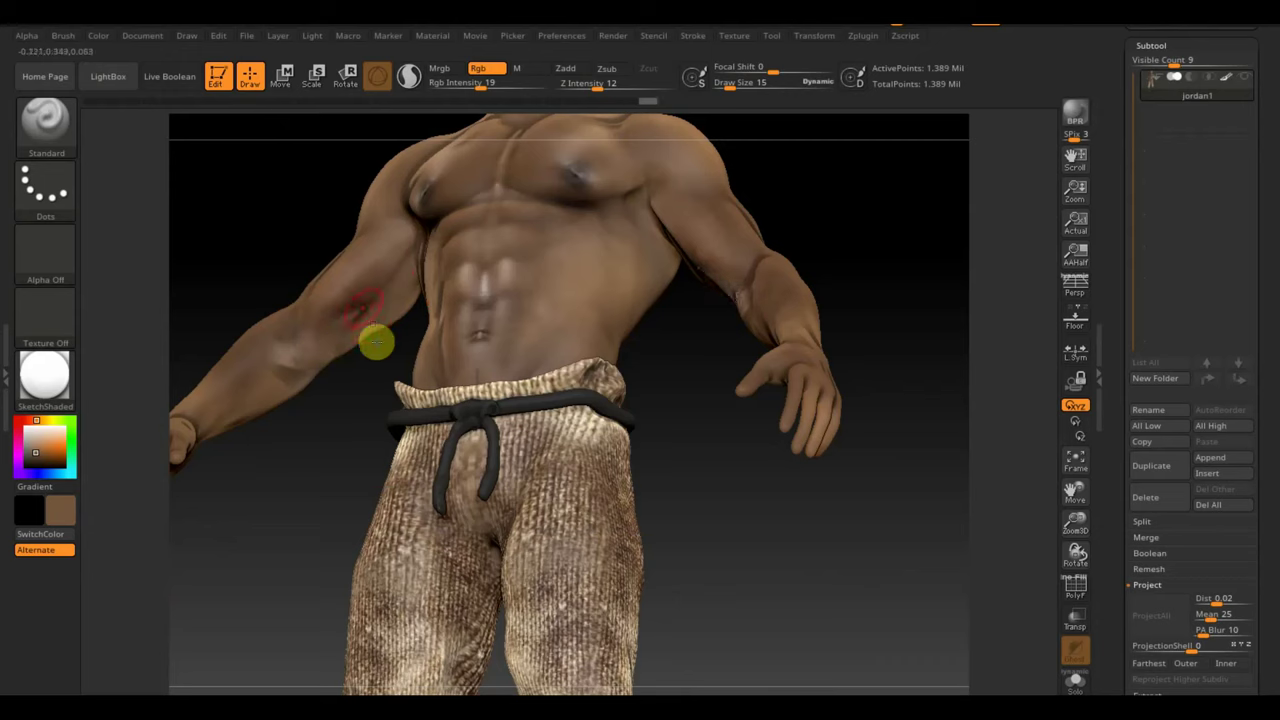
# - Sample a darker brown, then a skin tone, at Rgb Intensity 2, and frame the character
pyautogui.press('c')
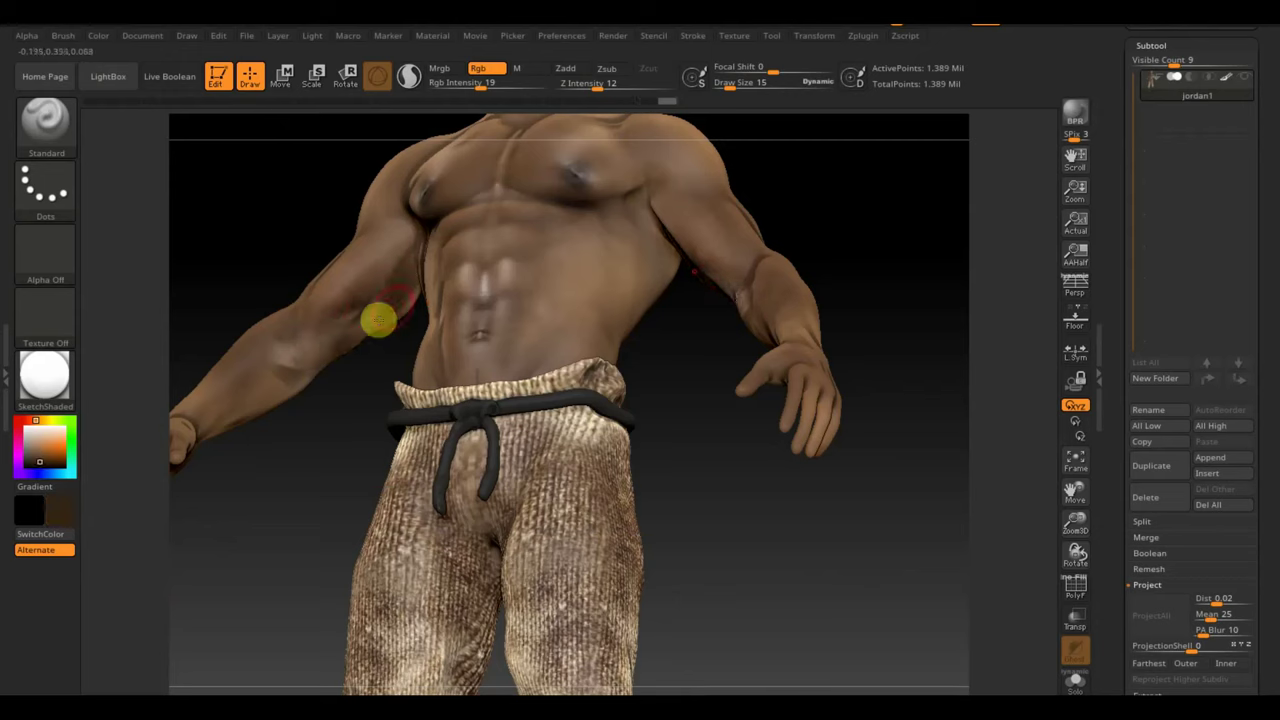
pyautogui.moveTo(663, 377); pyautogui.dragTo(668, 395)
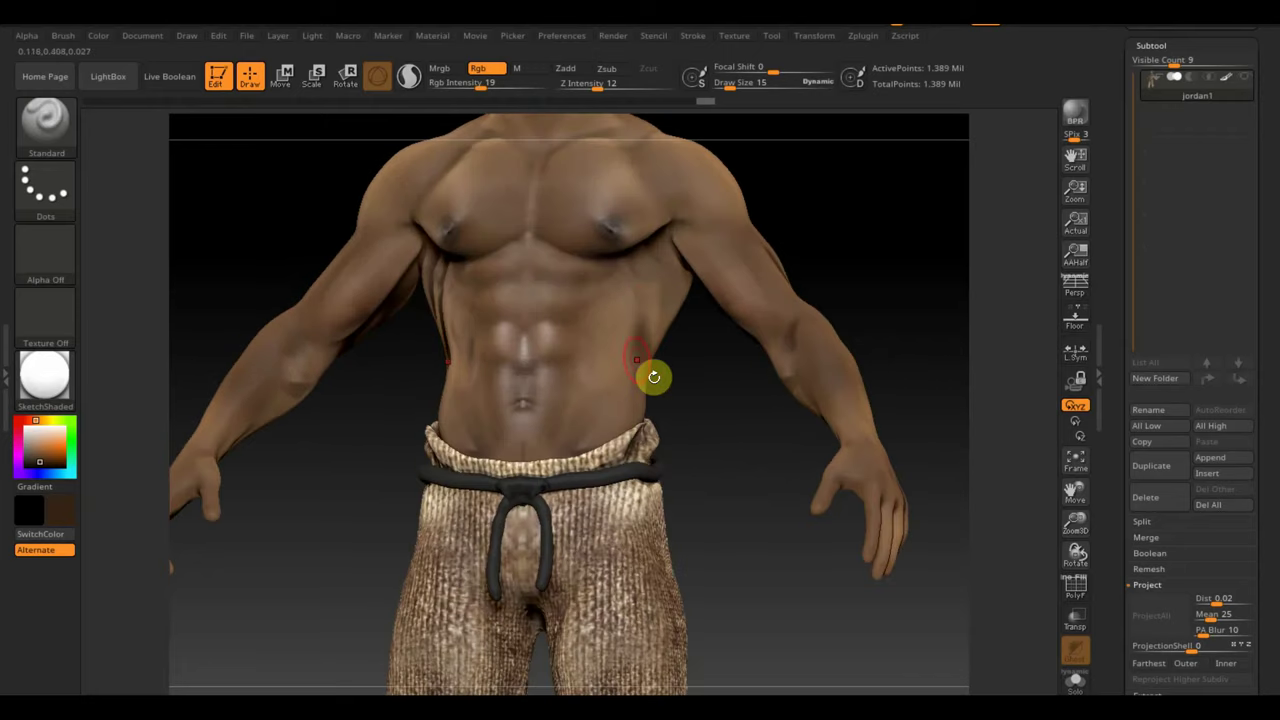
pyautogui.moveTo(654, 377)
pyautogui.mouseDown()
pyautogui.moveTo(697, 417)
pyautogui.moveTo(734, 409)
pyautogui.mouseUp()
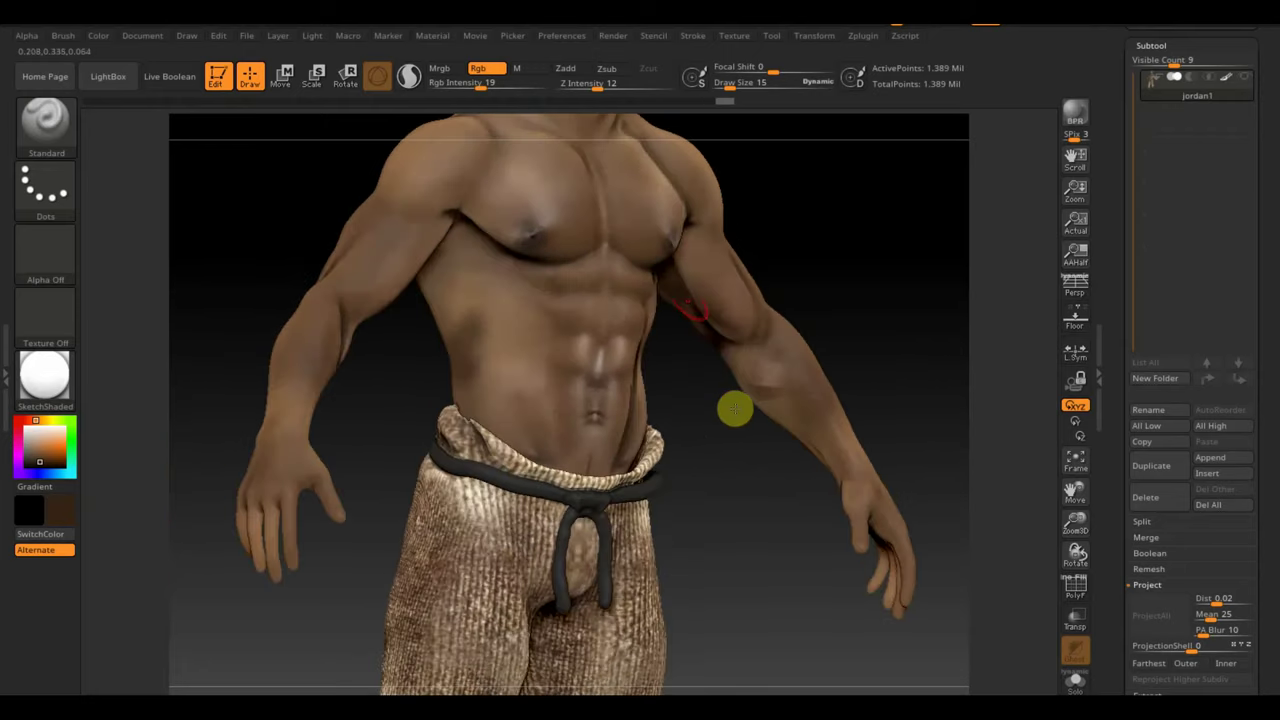
pyautogui.moveTo(480, 80); pyautogui.dragTo(449, 80)
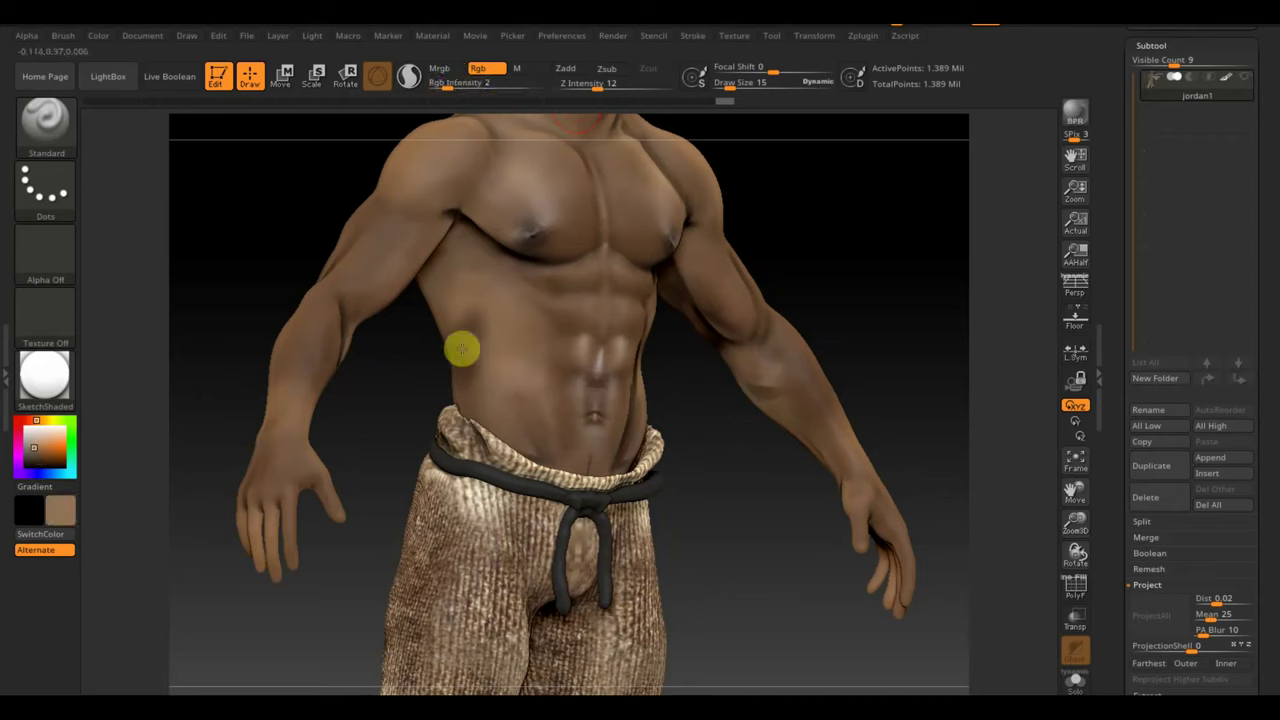
pyautogui.press('c')
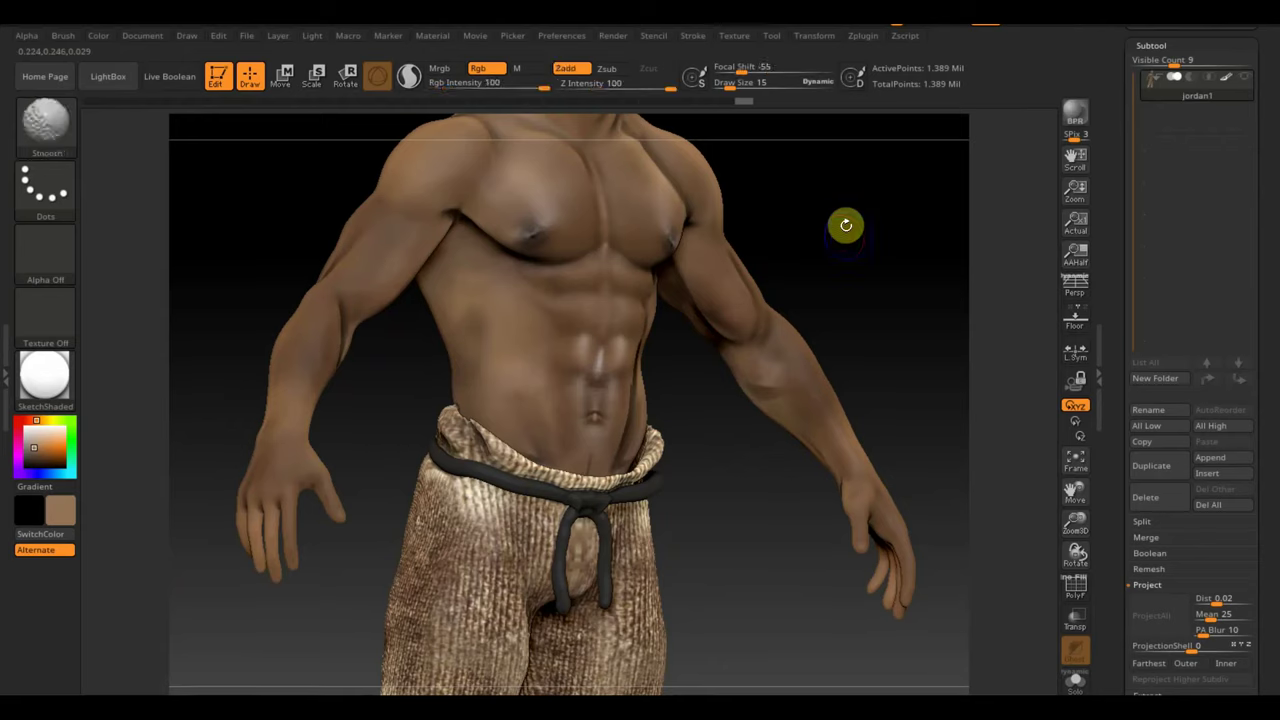
pyautogui.moveTo(846, 223); pyautogui.dragTo(845, 256)
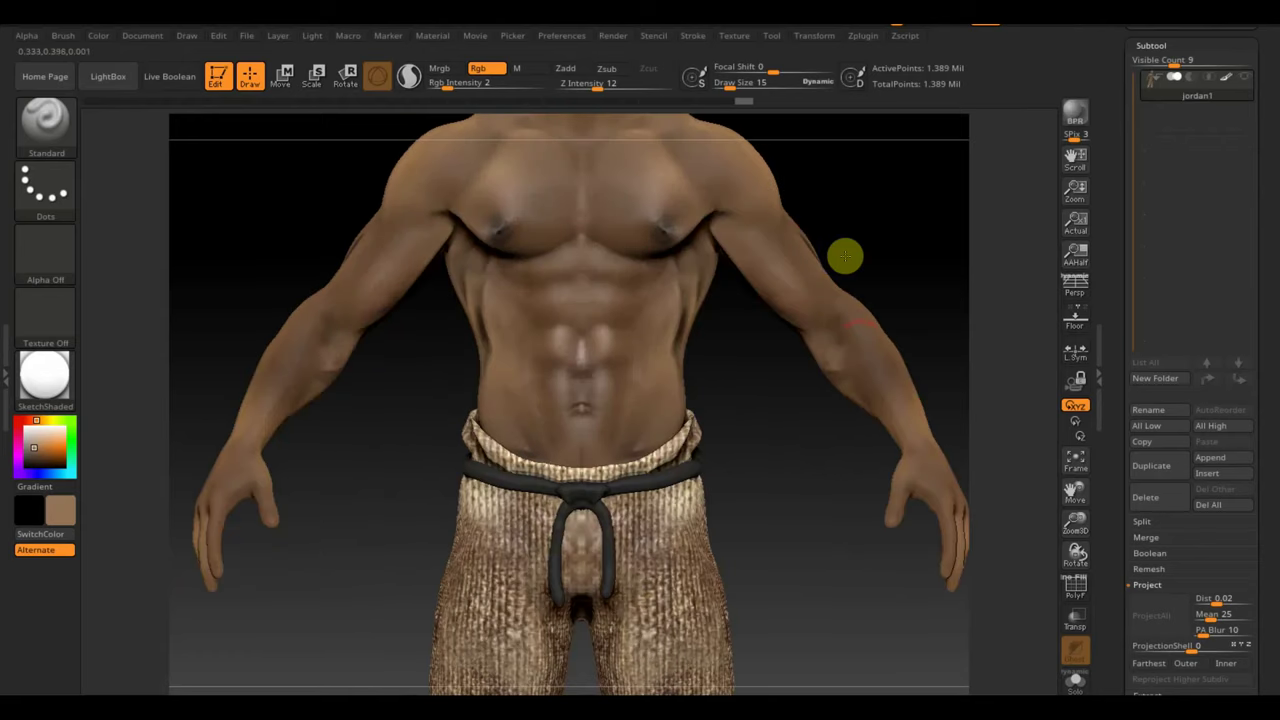
pyautogui.press('f')
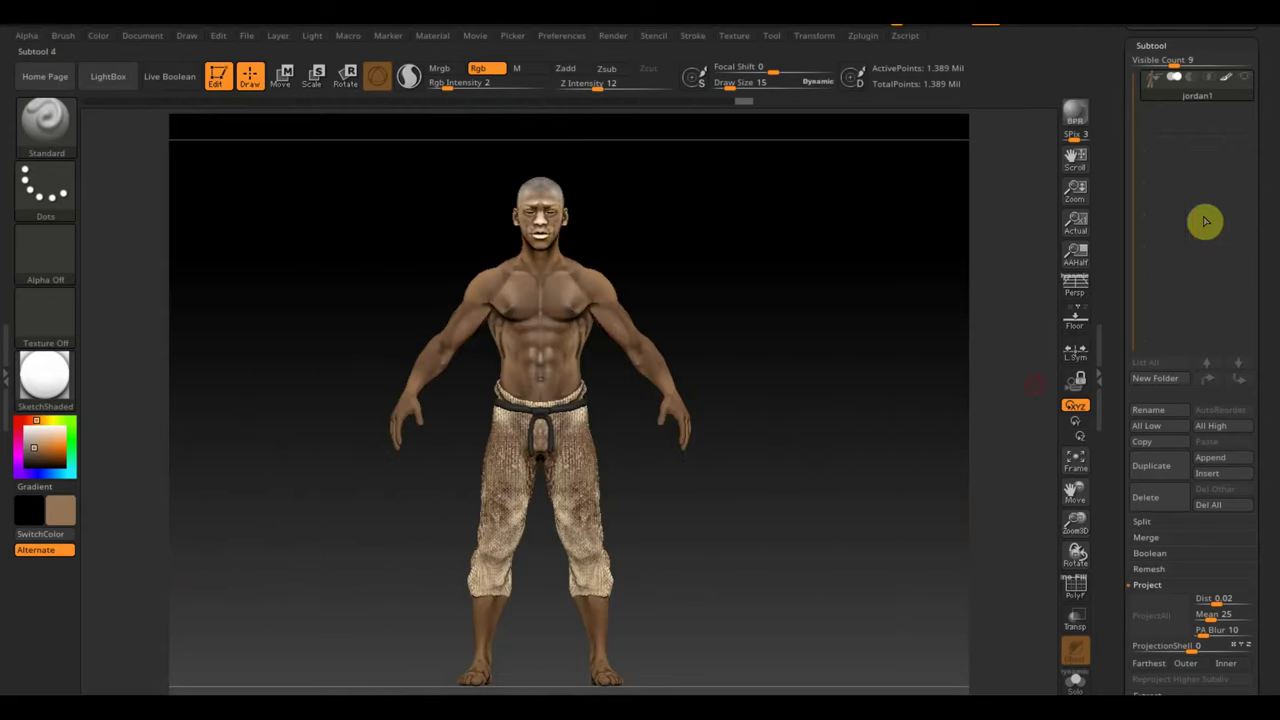
# - Duplicate the character subtool as jordan2 and make jordan1 the active subtool
pyautogui.click(1158, 467)
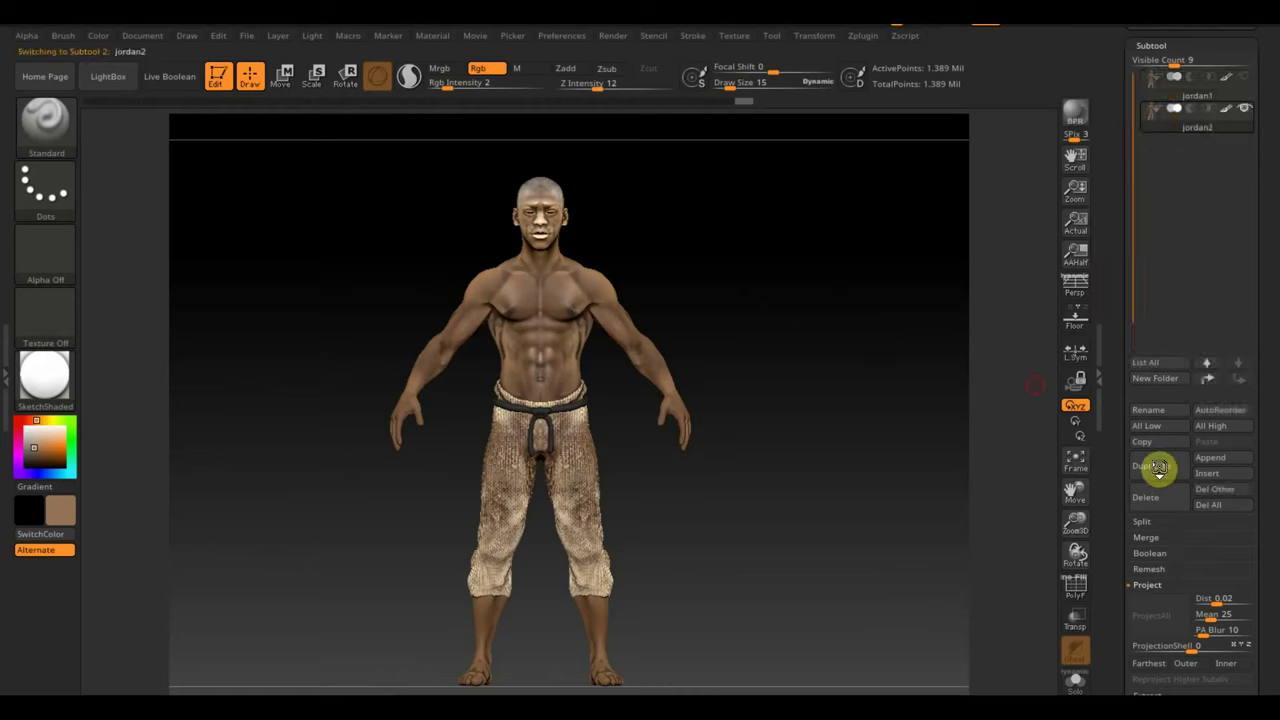
pyautogui.click(1166, 95)
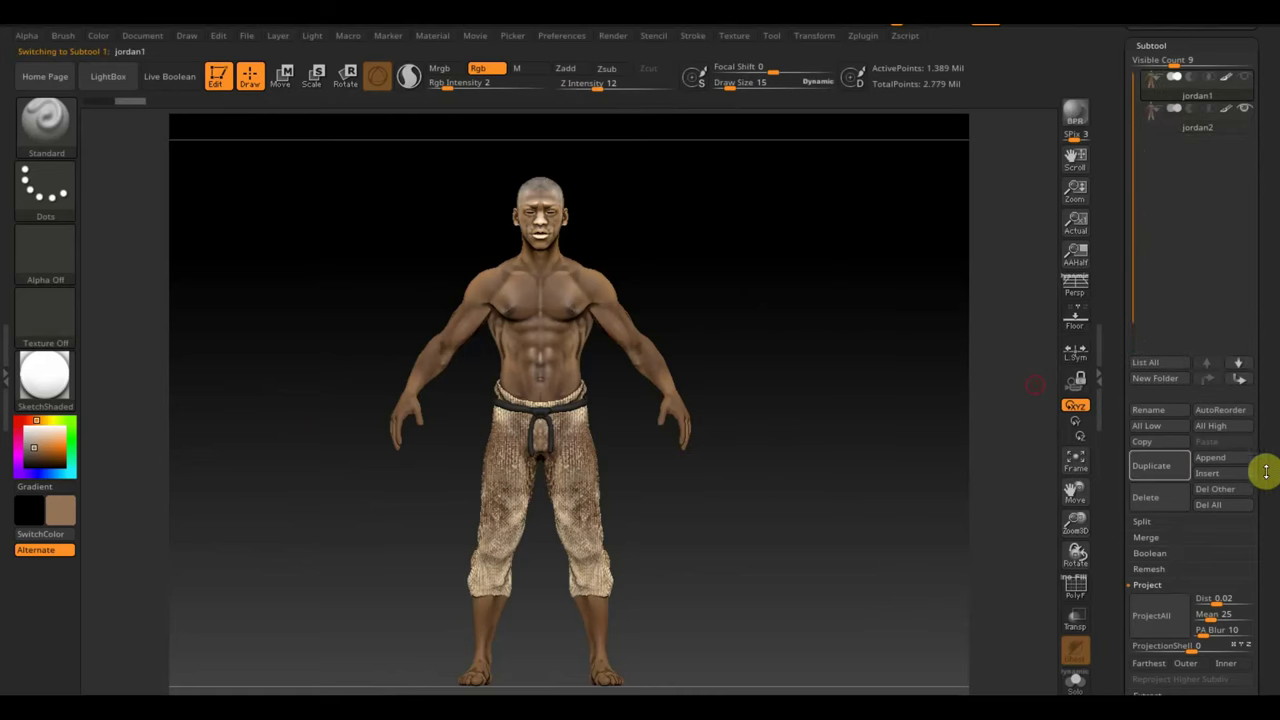
pyautogui.scroll(-3, 1265, 450)
pyautogui.scroll(-1, 1265, 425)
# - Run ZRemesher on jordan1 with the Legacy (2018) option enabled
pyautogui.click(1165, 470)
pyautogui.scroll(-3, 1200, 400)
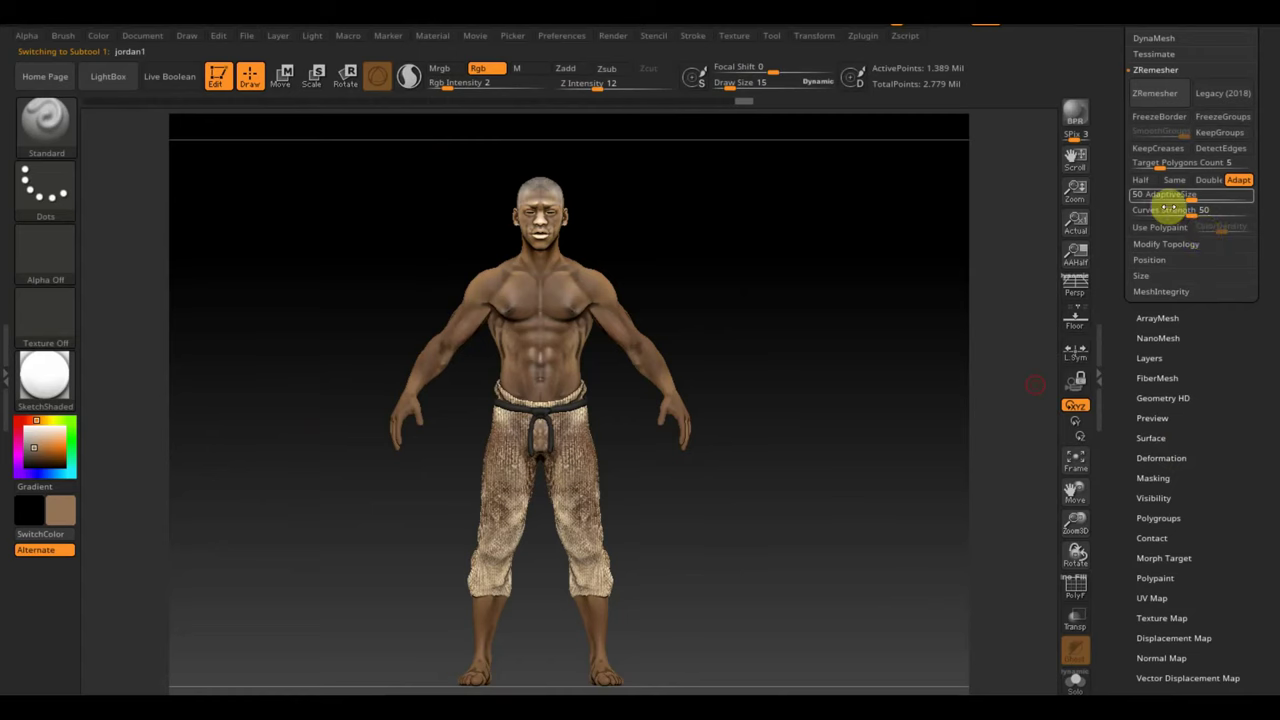
pyautogui.scroll(3, 1266, 260)
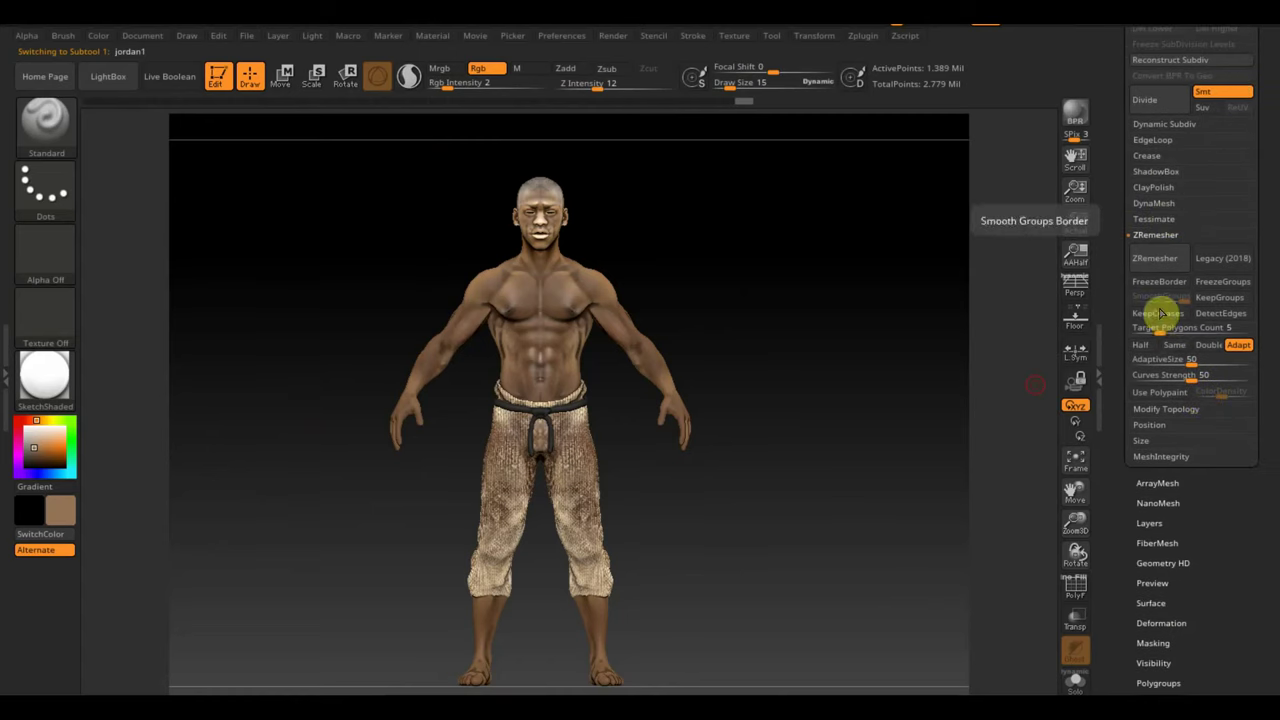
pyautogui.click(1215, 262)
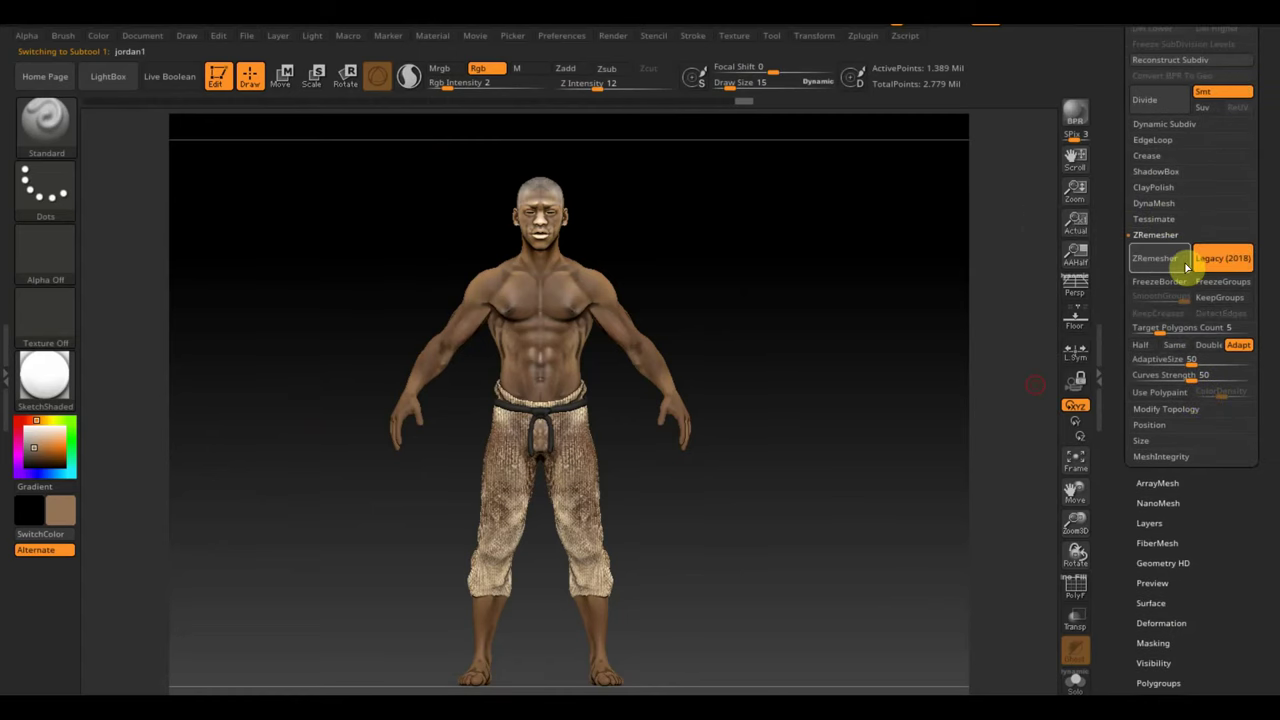
pyautogui.click(1160, 262)
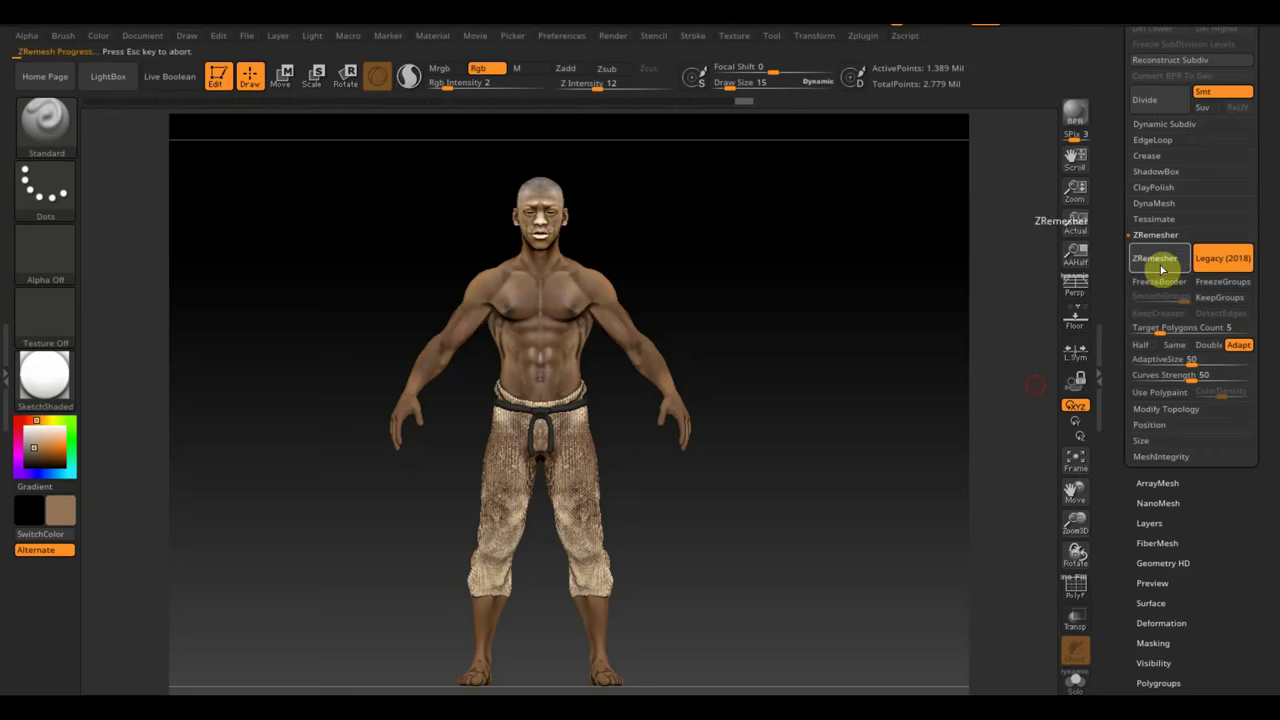
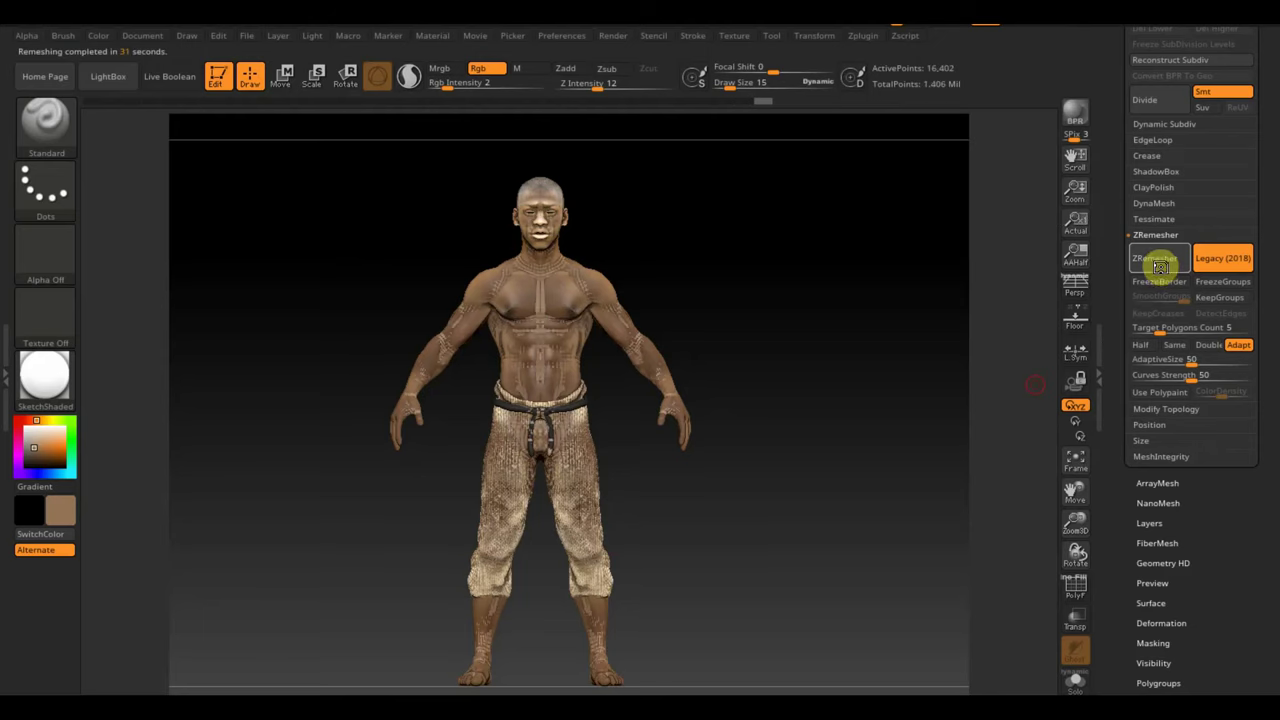
# - Hide jordan2 to inspect the untextured jordan1 mesh, then restore the textured jordan2
pyautogui.moveTo(1266, 122); pyautogui.dragTo(1268, 196)
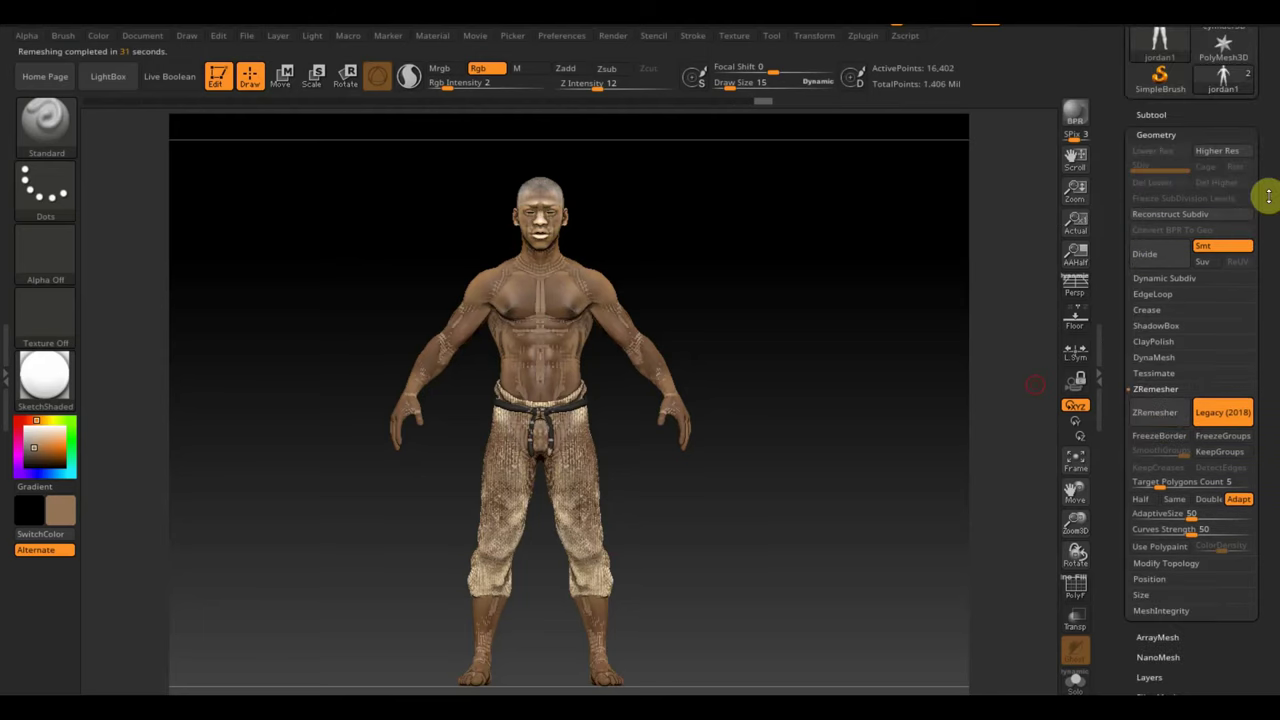
pyautogui.click(1151, 114)
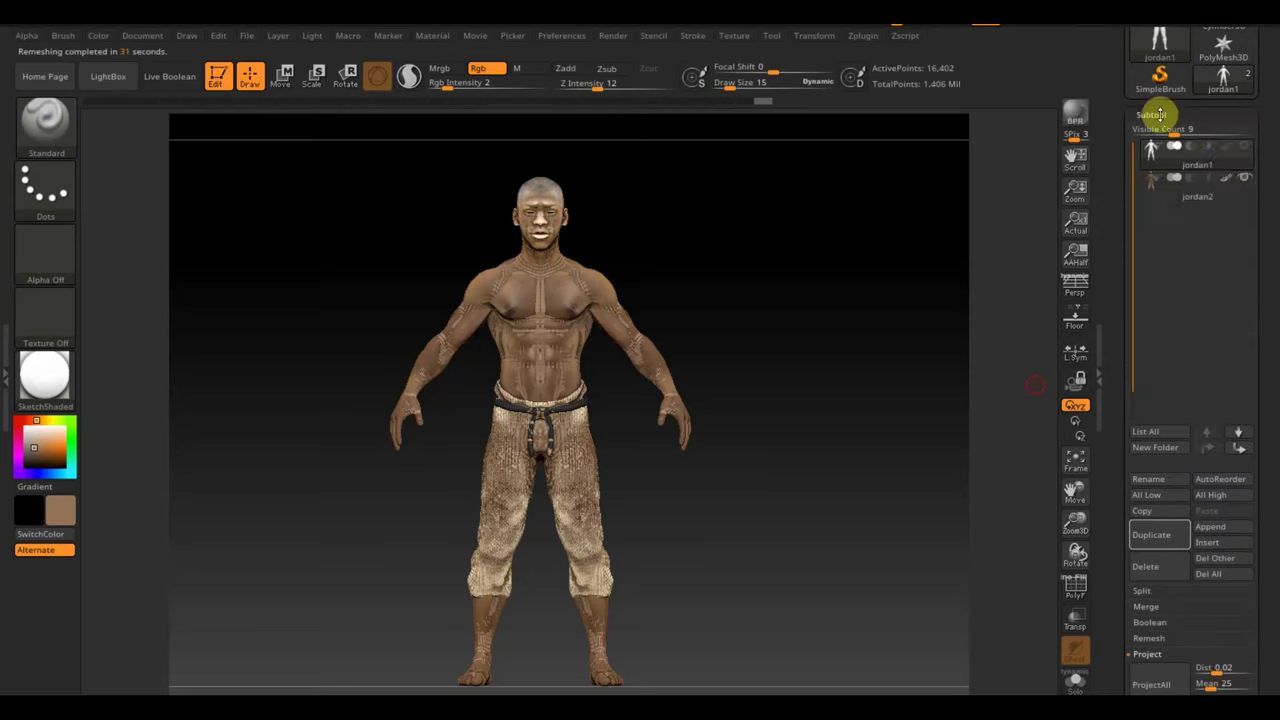
pyautogui.click(1247, 178)
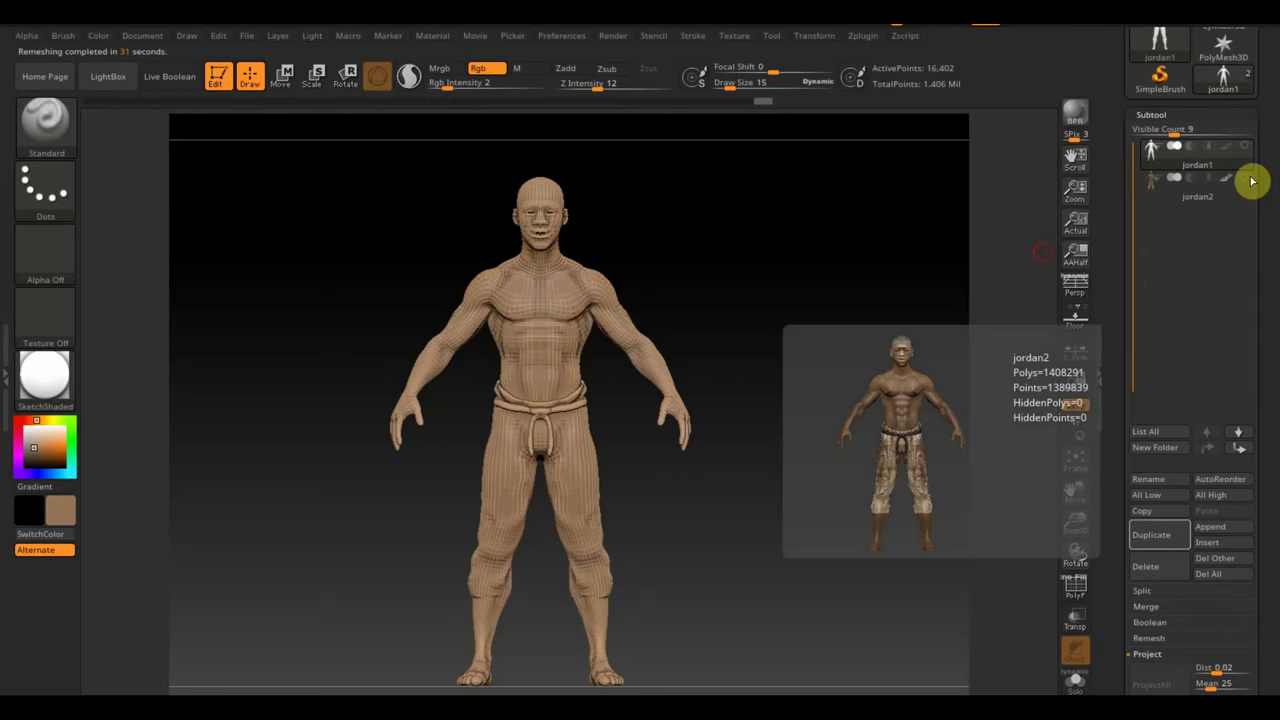
pyautogui.moveTo(958, 242)
pyautogui.mouseDown()
pyautogui.moveTo(931, 251)
pyautogui.moveTo(970, 327)
pyautogui.moveTo(950, 325)
pyautogui.mouseUp()
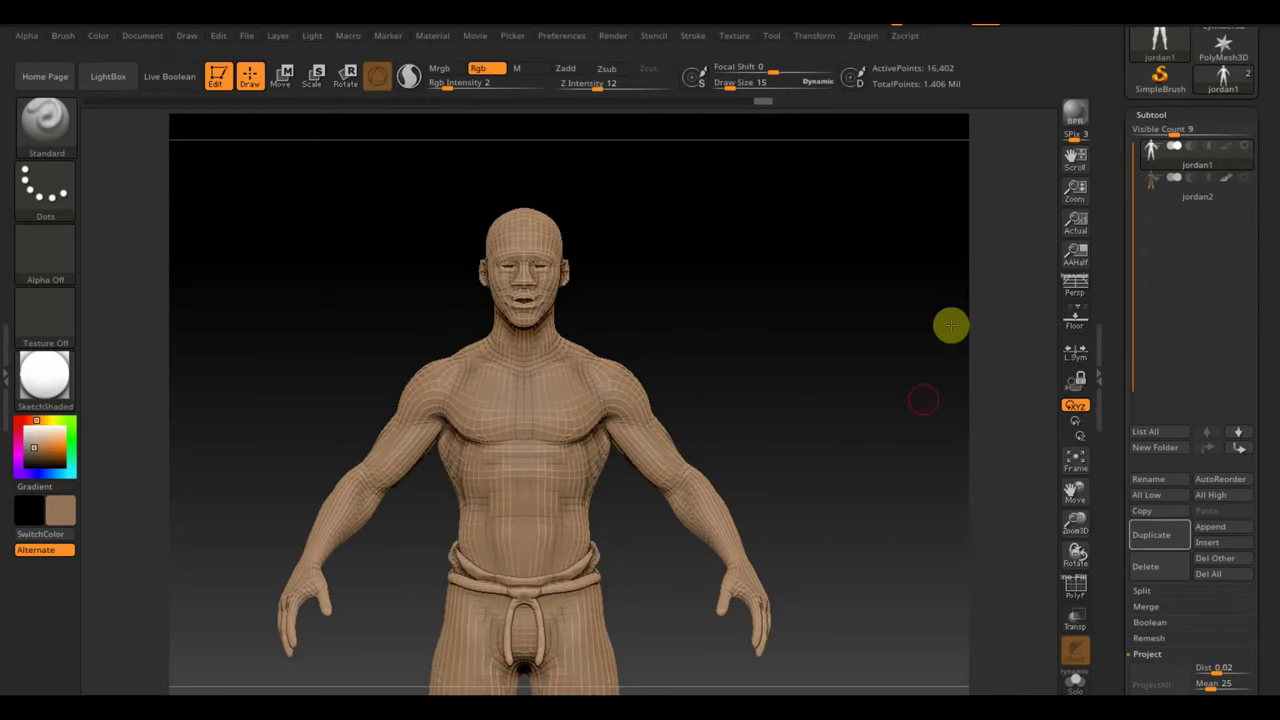
pyautogui.moveTo(831, 357)
pyautogui.mouseDown()
pyautogui.moveTo(840, 397)
pyautogui.moveTo(840, 329)
pyautogui.moveTo(862, 255)
pyautogui.mouseUp()
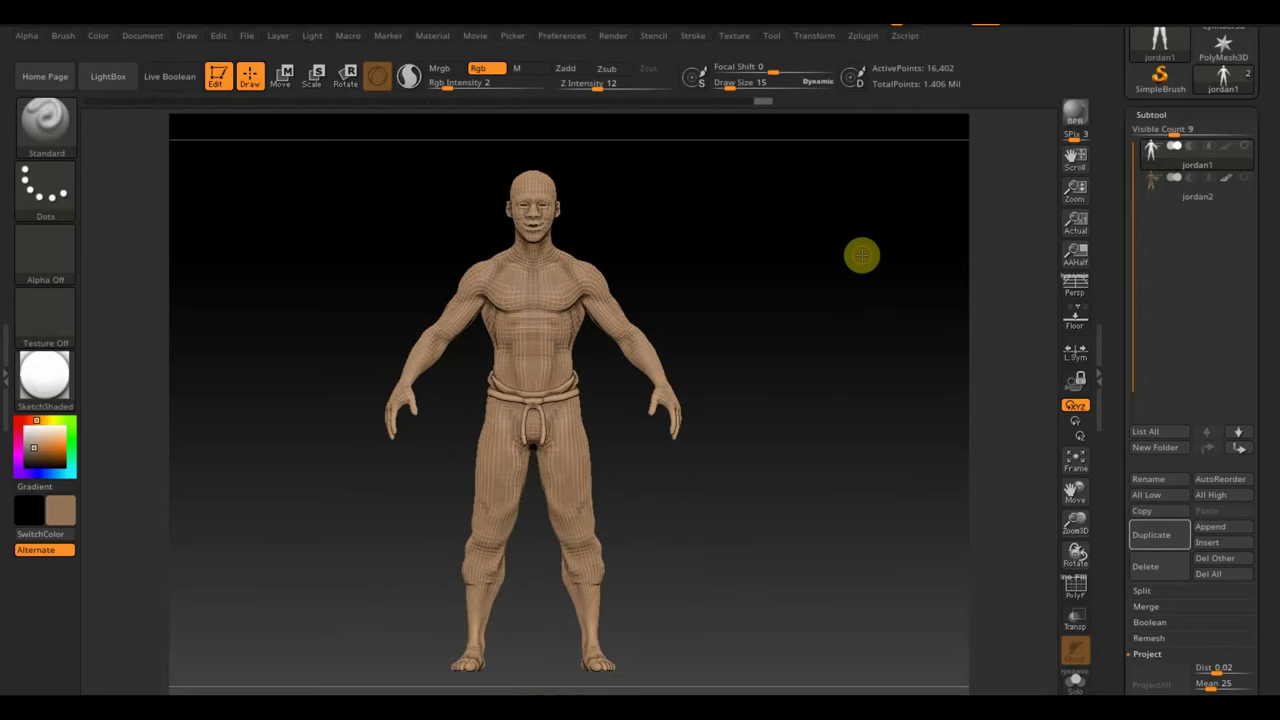
pyautogui.click(740, 102)
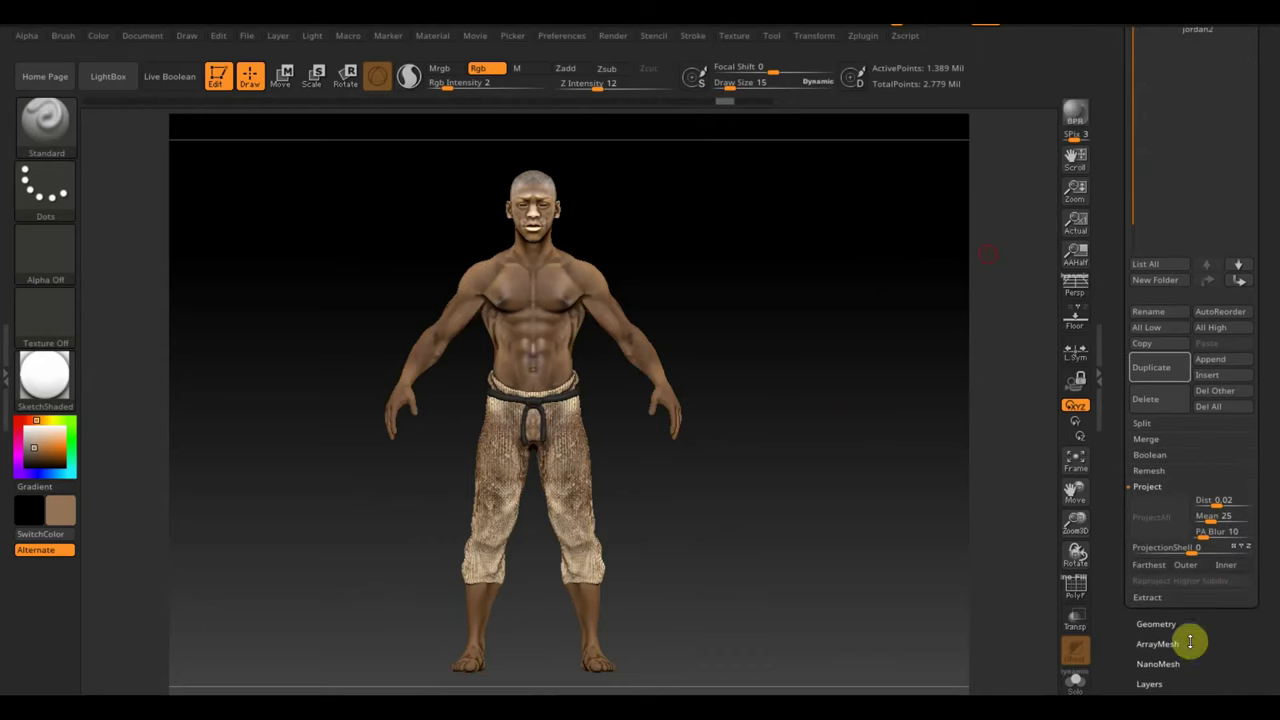
# - DynaMesh the figure at resolution 896, reducing it to 307,425 points
pyautogui.click(1163, 622)
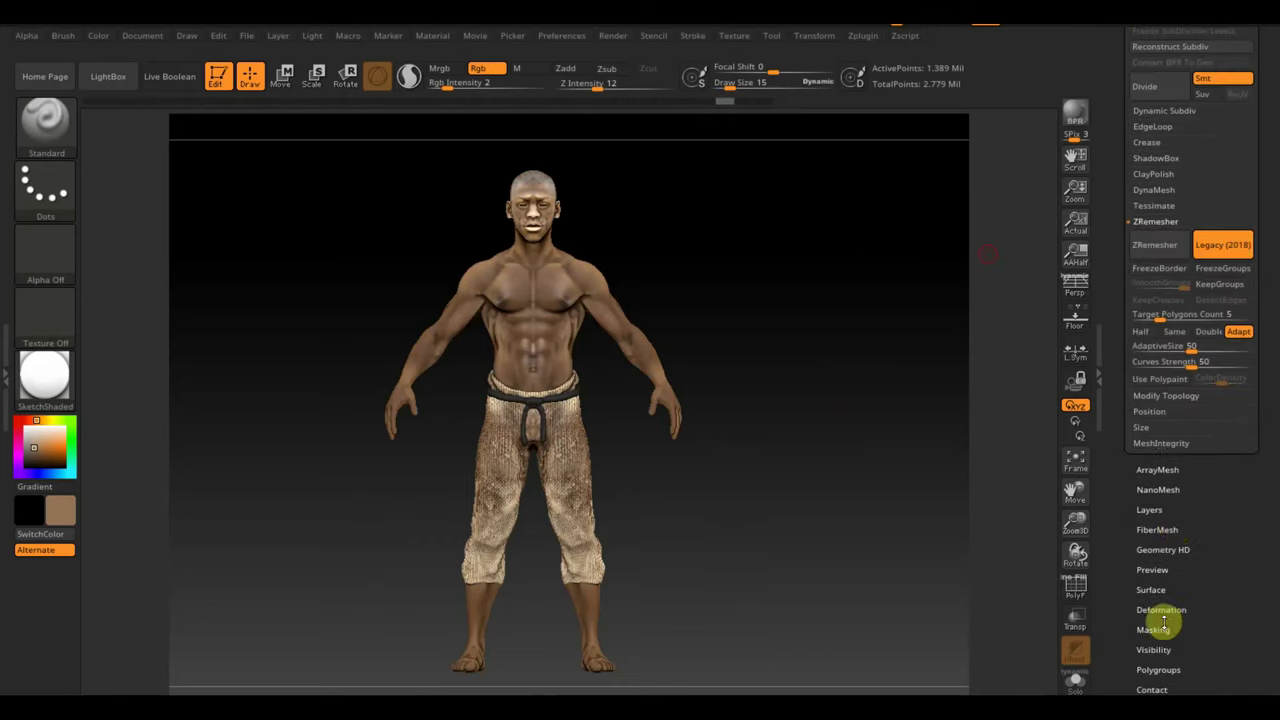
pyautogui.click(1156, 192)
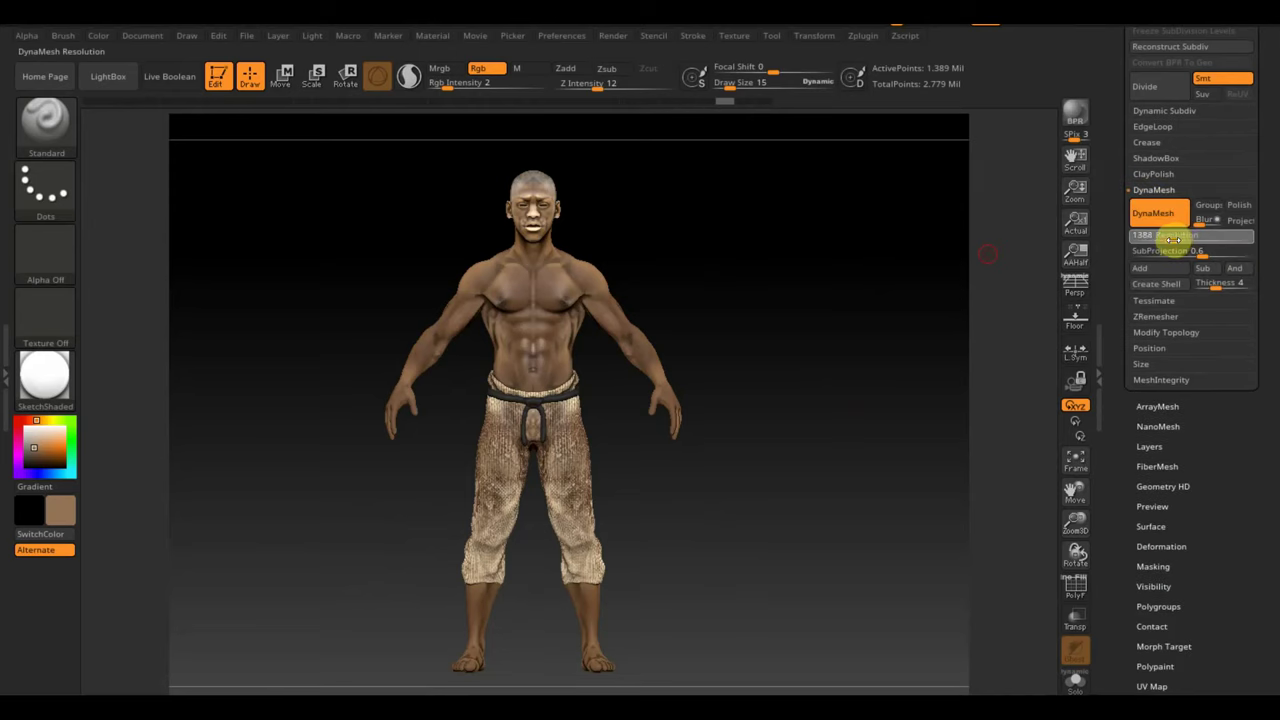
pyautogui.moveTo(1178, 240); pyautogui.dragTo(1162, 240)
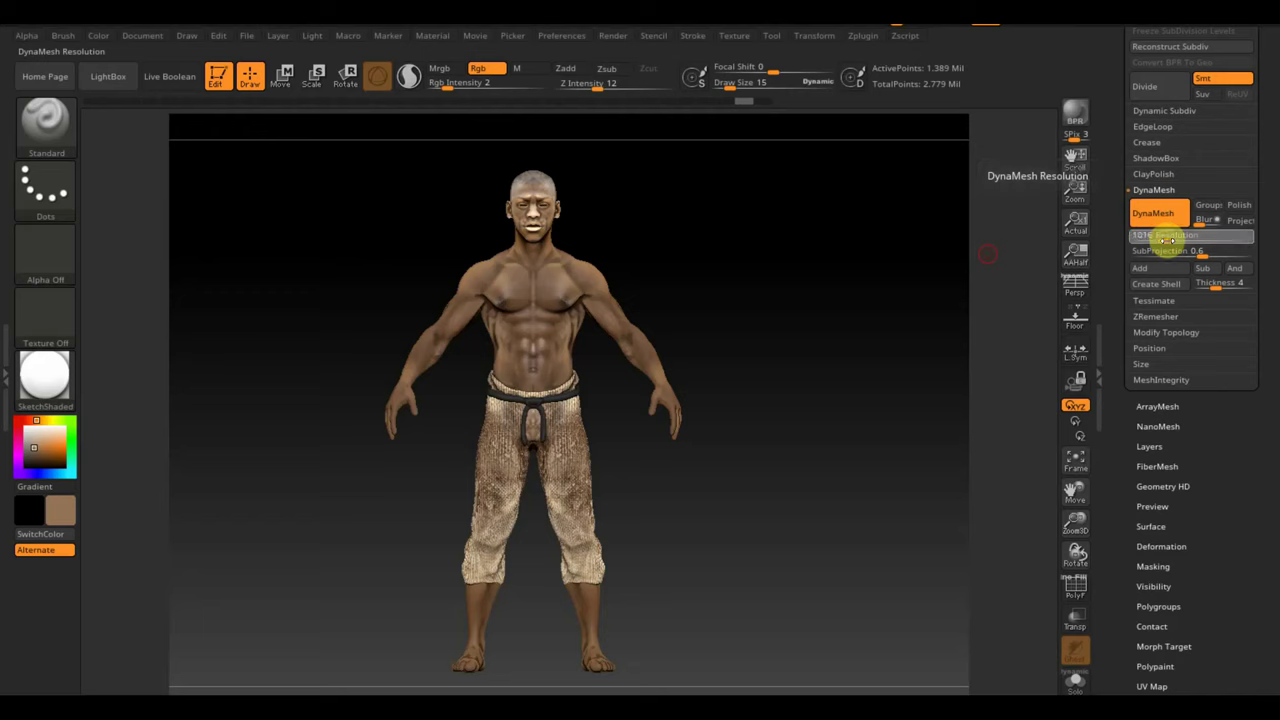
pyautogui.click(1163, 222)
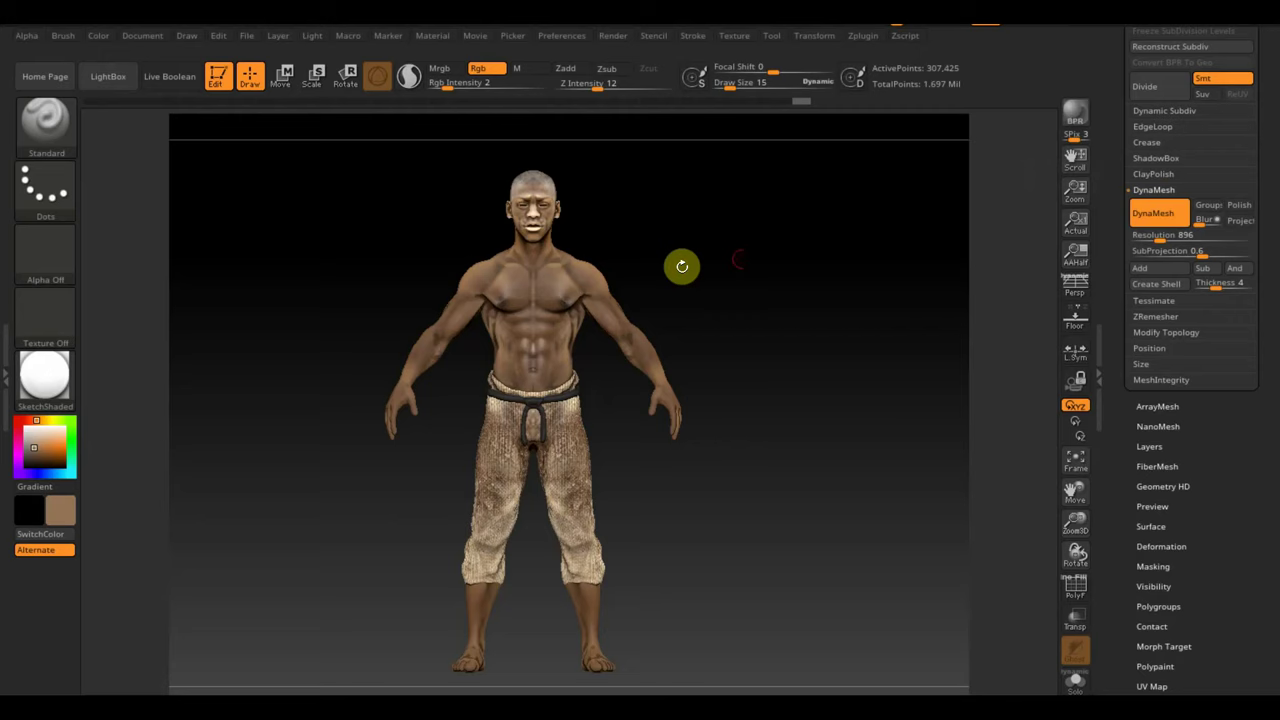
# - Export the model as an OBJ file and edit its file name
pyautogui.scroll(5, 1264, 228)
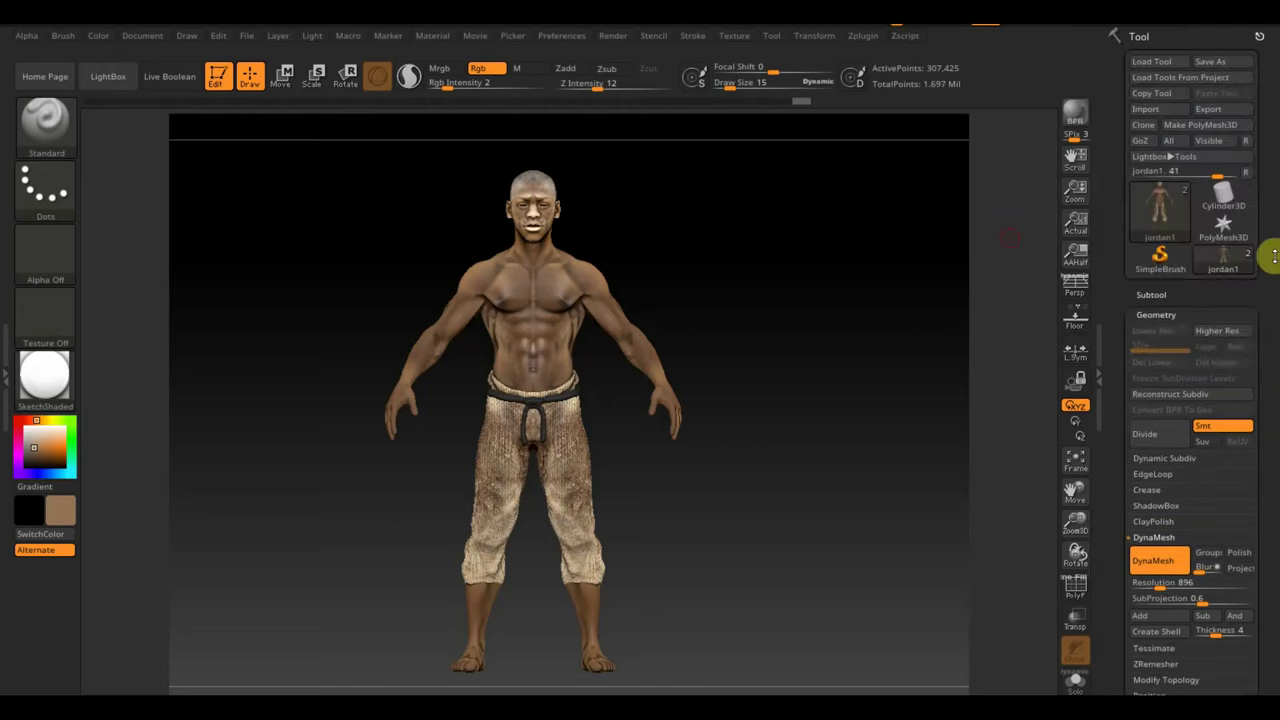
pyautogui.click(1218, 115)
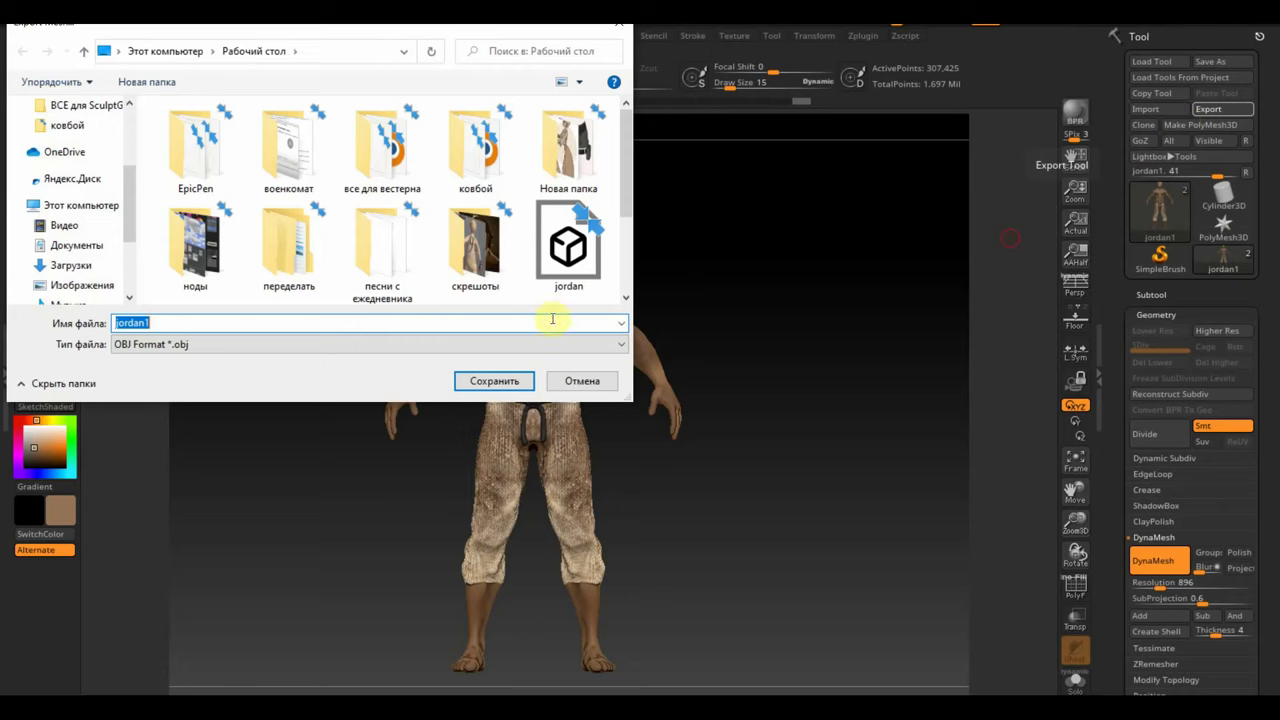
pyautogui.click(165, 323)
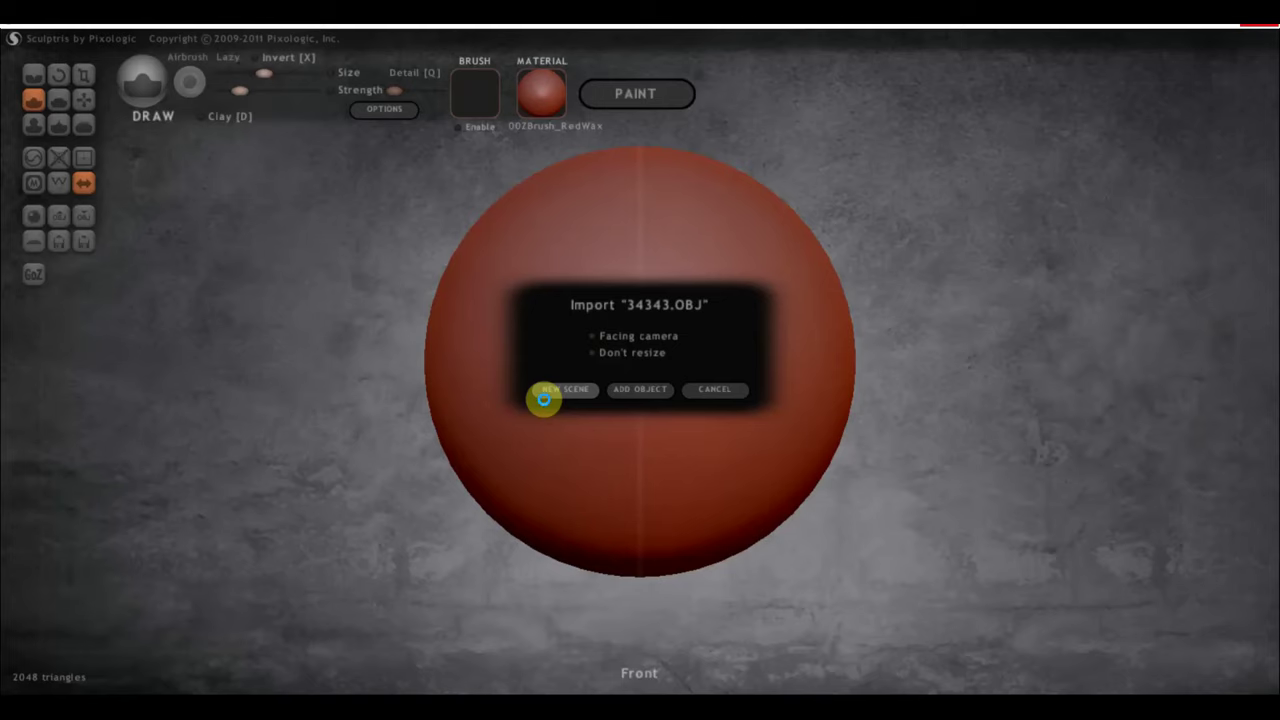
# - Import the exported figure into a new Sculptris scene and inspect the upper torso and head
pyautogui.click(544, 395)
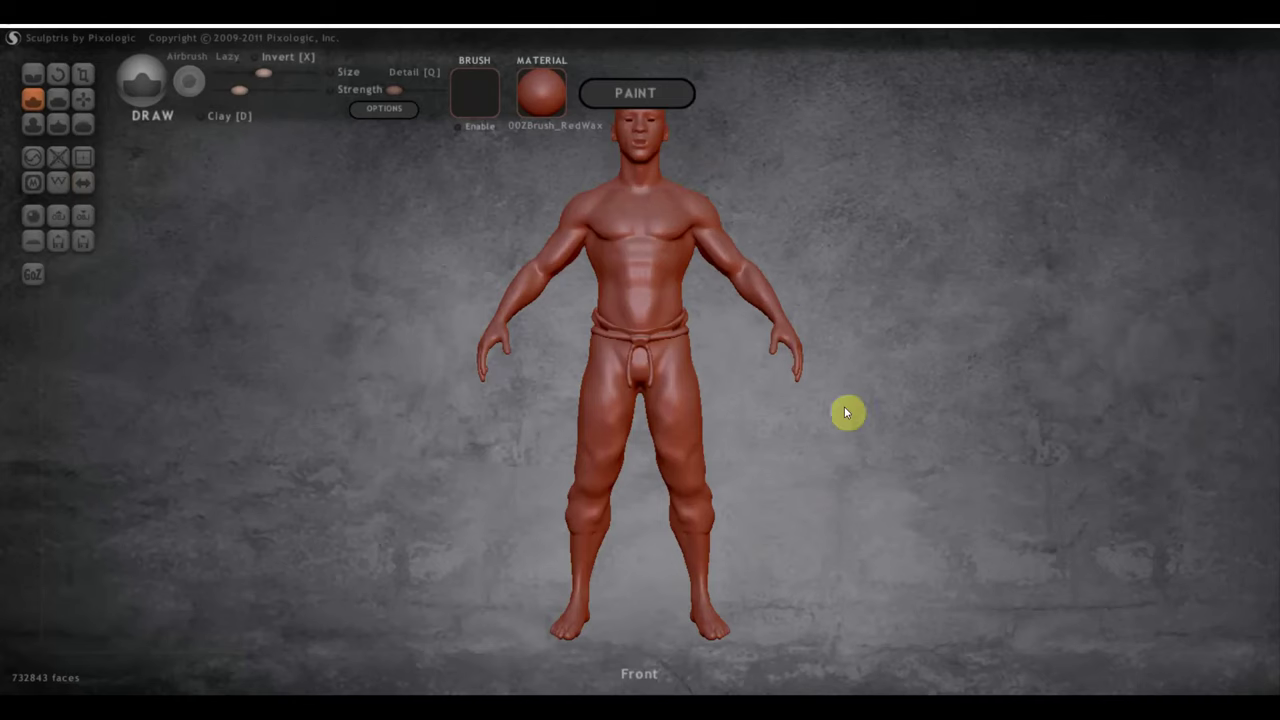
pyautogui.moveTo(856, 393)
pyautogui.mouseDown()
pyautogui.moveTo(916, 392)
pyautogui.moveTo(835, 412)
pyautogui.moveTo(894, 449)
pyautogui.moveTo(866, 497)
pyautogui.mouseUp()
pyautogui.scroll(2, 840, 549)
pyautogui.scroll(3, 904, 486)
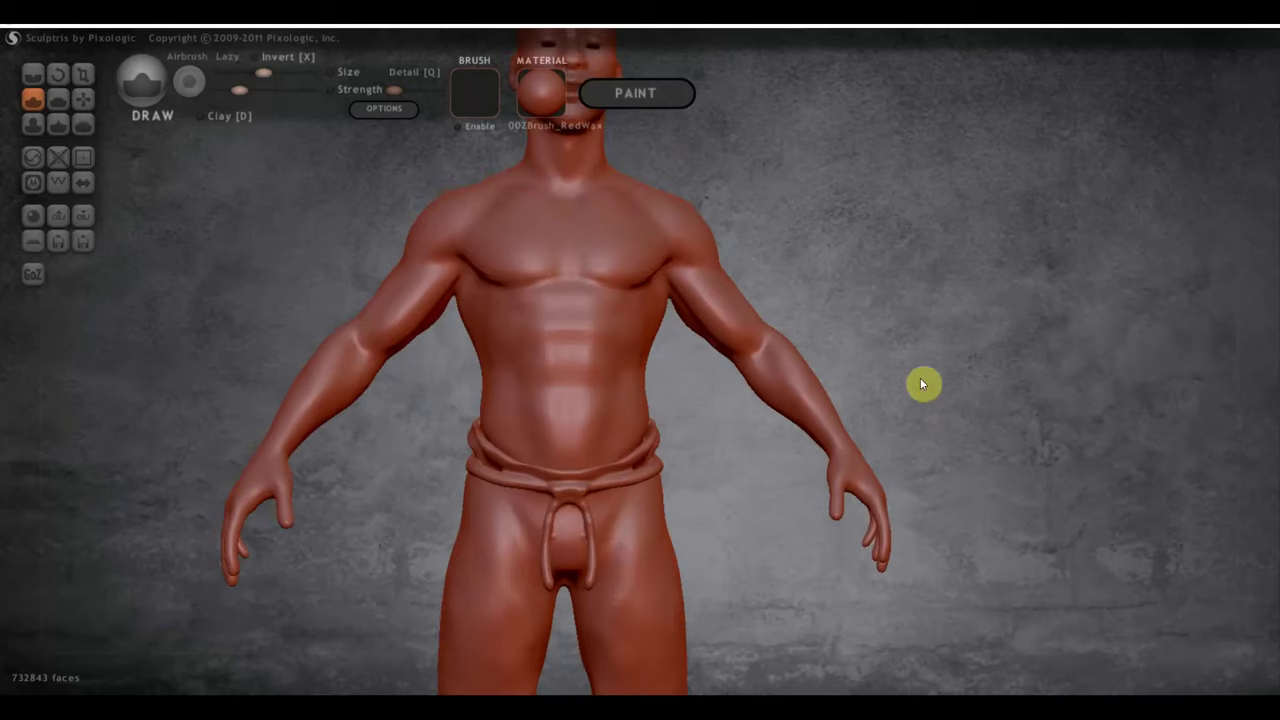
pyautogui.scroll(-3, 920, 475)
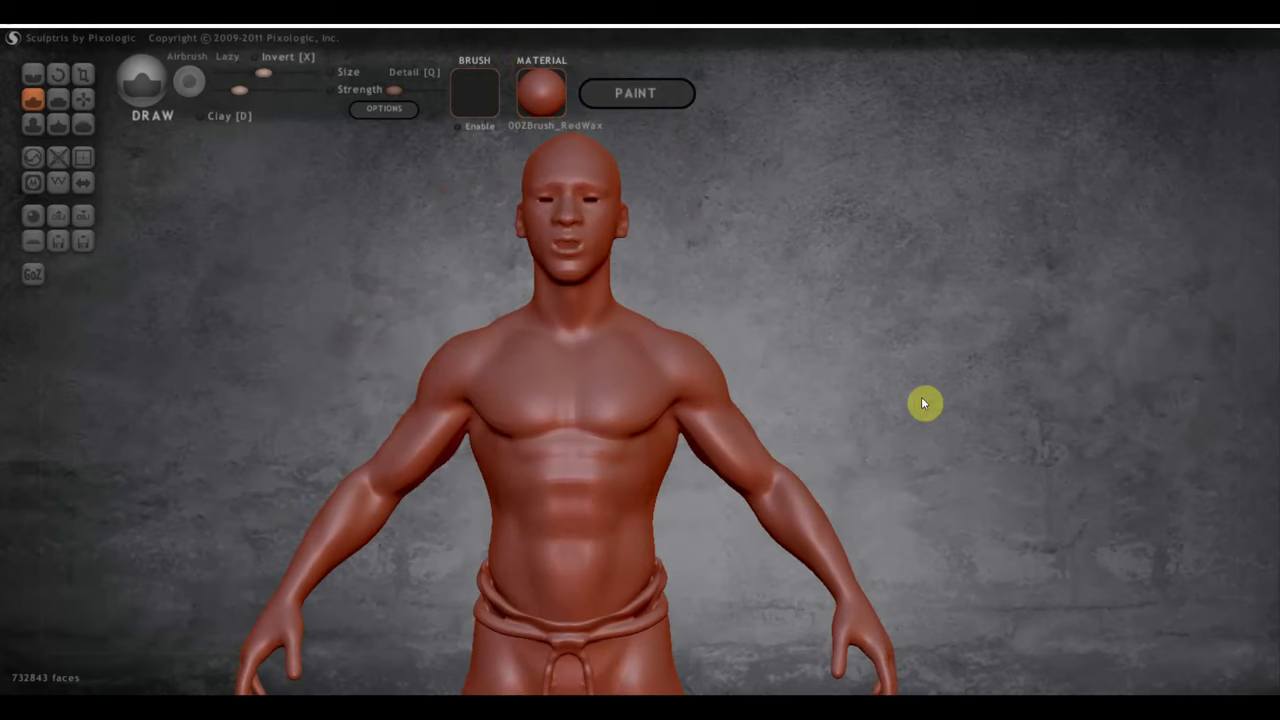
pyautogui.moveTo(928, 450); pyautogui.dragTo(917, 423)
pyautogui.scroll(5, 951, 532)
pyautogui.scroll(-3, 932, 443)
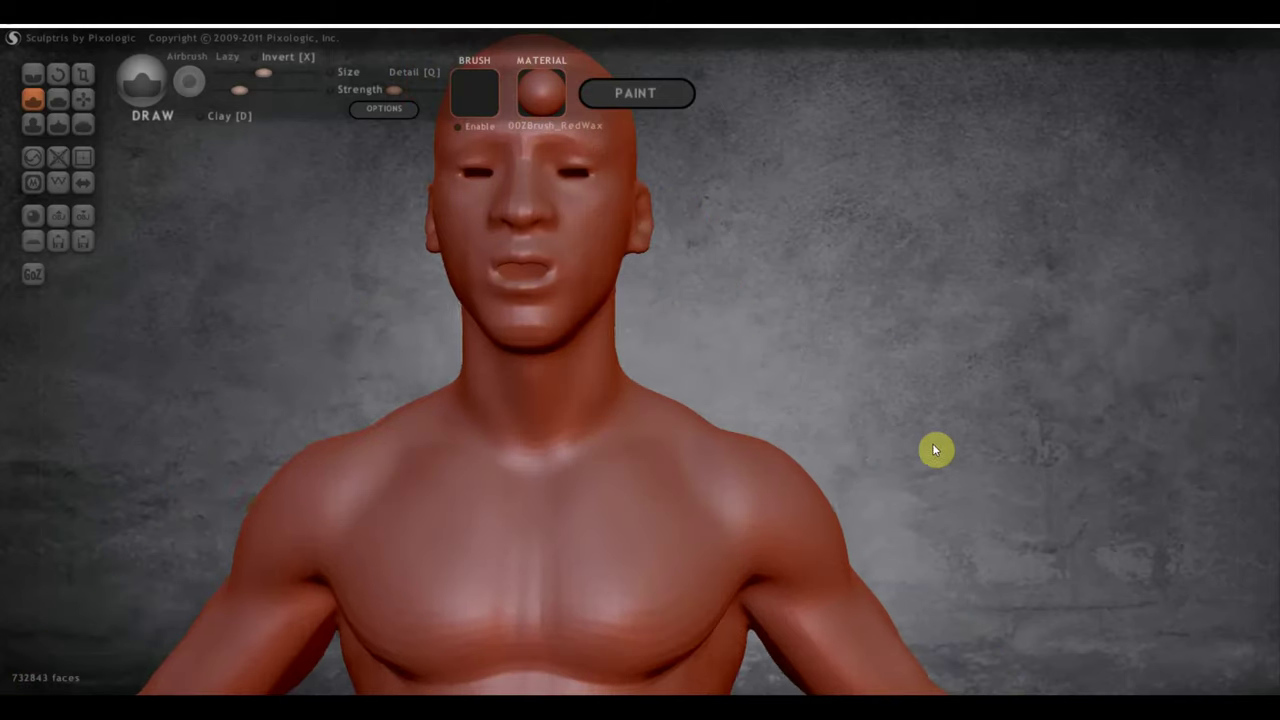
pyautogui.scroll(-3, 910, 330)
pyautogui.scroll(-2, 904, 318)
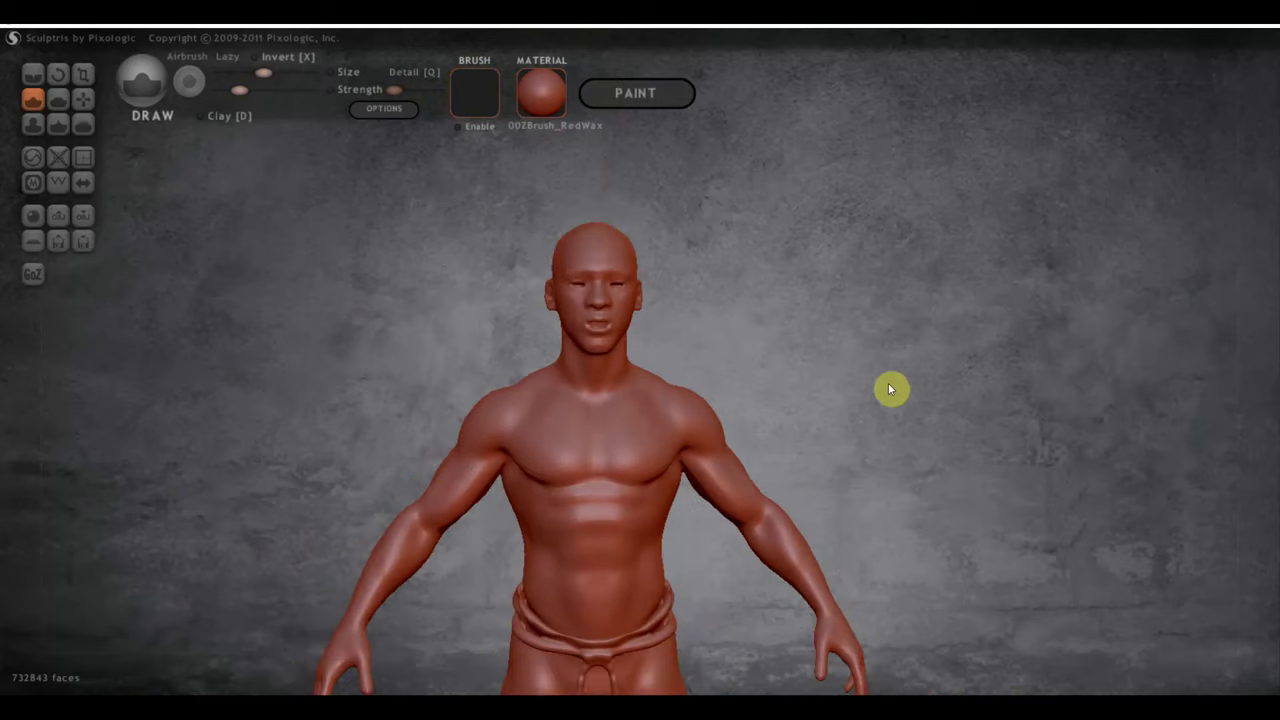
pyautogui.scroll(-2, 875, 466)
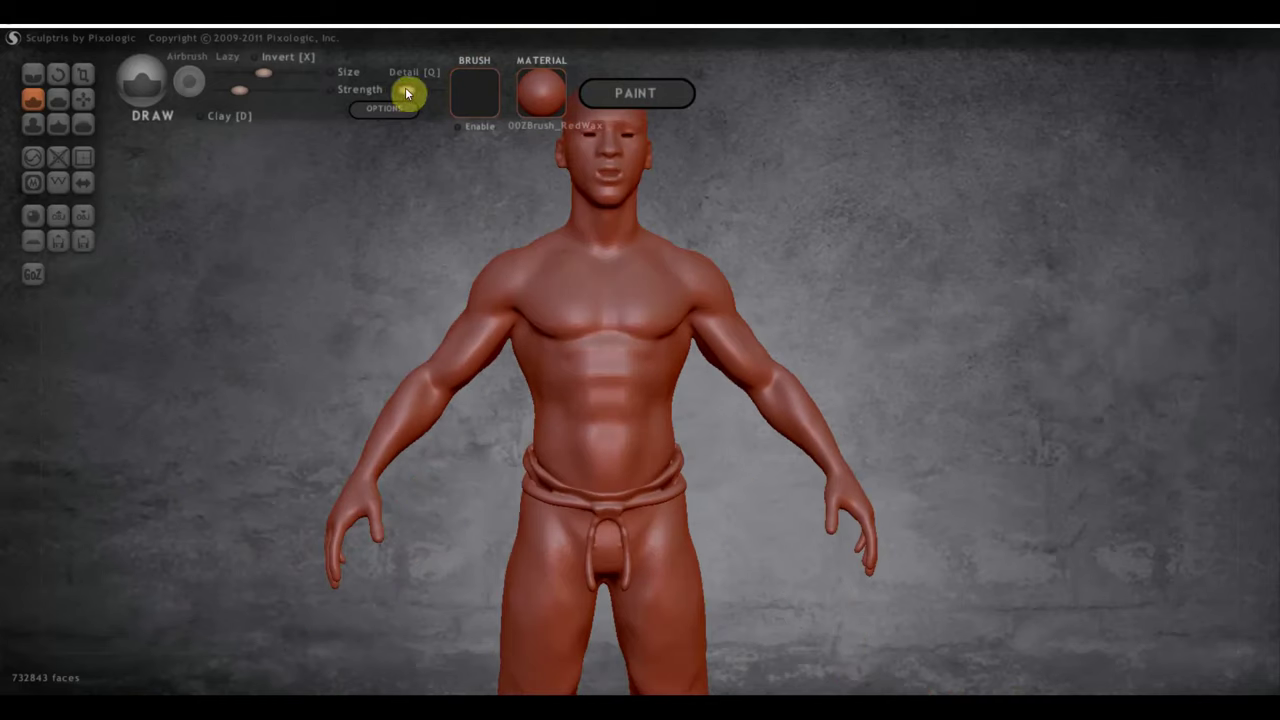
# - Turn on wireframe display and frame the head and shoulders in three-quarter view
pyautogui.click(60, 182)
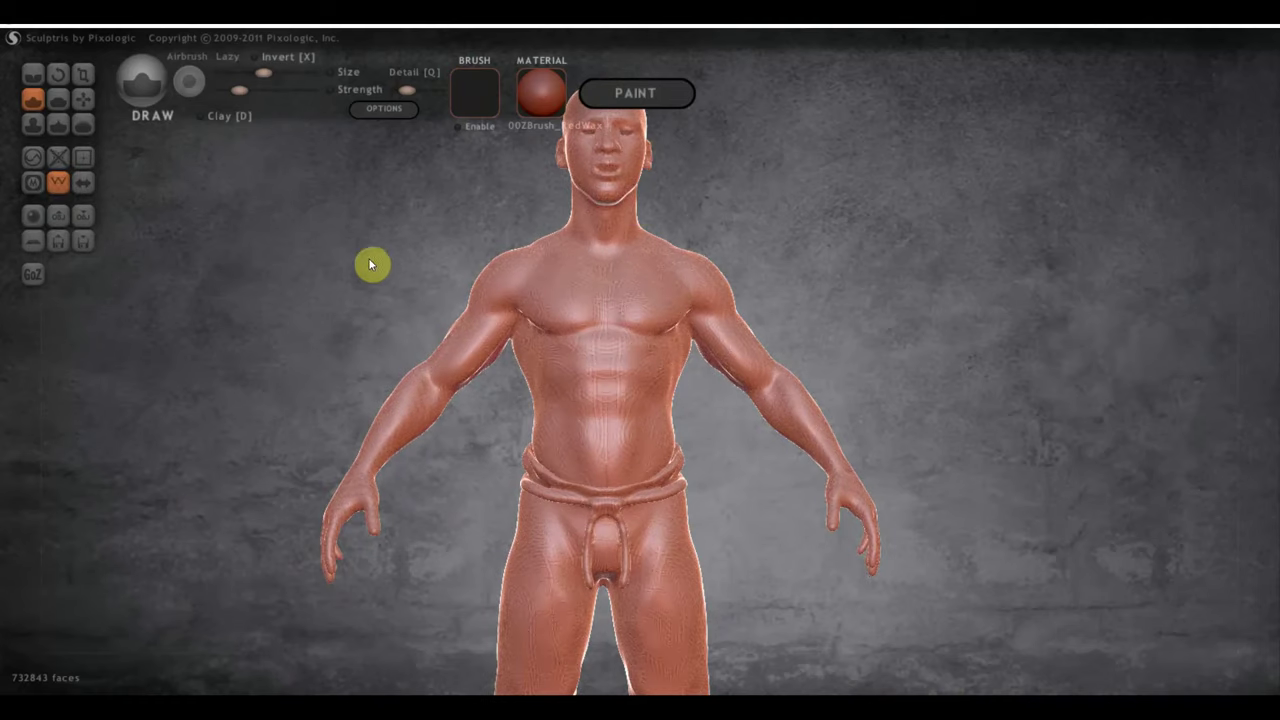
pyautogui.moveTo(400, 283); pyautogui.dragTo(852, 268)
pyautogui.keyDown('alt'); pyautogui.moveTo(903, 234); pyautogui.dragTo(820, 537); pyautogui.keyUp('alt')
pyautogui.scroll(3, 840, 580)
pyautogui.keyDown('alt'); pyautogui.moveTo(863, 634); pyautogui.dragTo(904, 302); pyautogui.keyUp('alt')
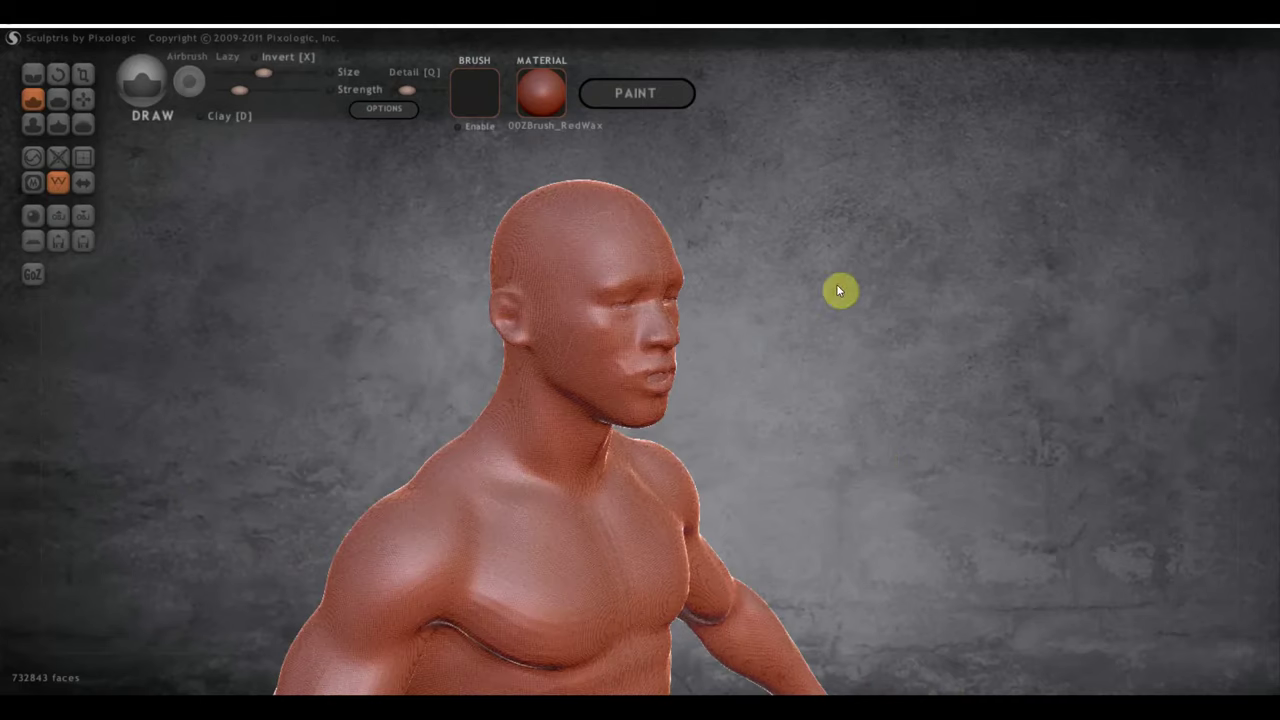
# - Select the Crease brush and lower its strength
pyautogui.click(33, 74)
pyautogui.moveTo(270, 90)
pyautogui.mouseDown()
pyautogui.moveTo(252, 90)
pyautogui.moveTo(252, 72)
pyautogui.mouseUp()
pyautogui.scroll(4, 860, 285)
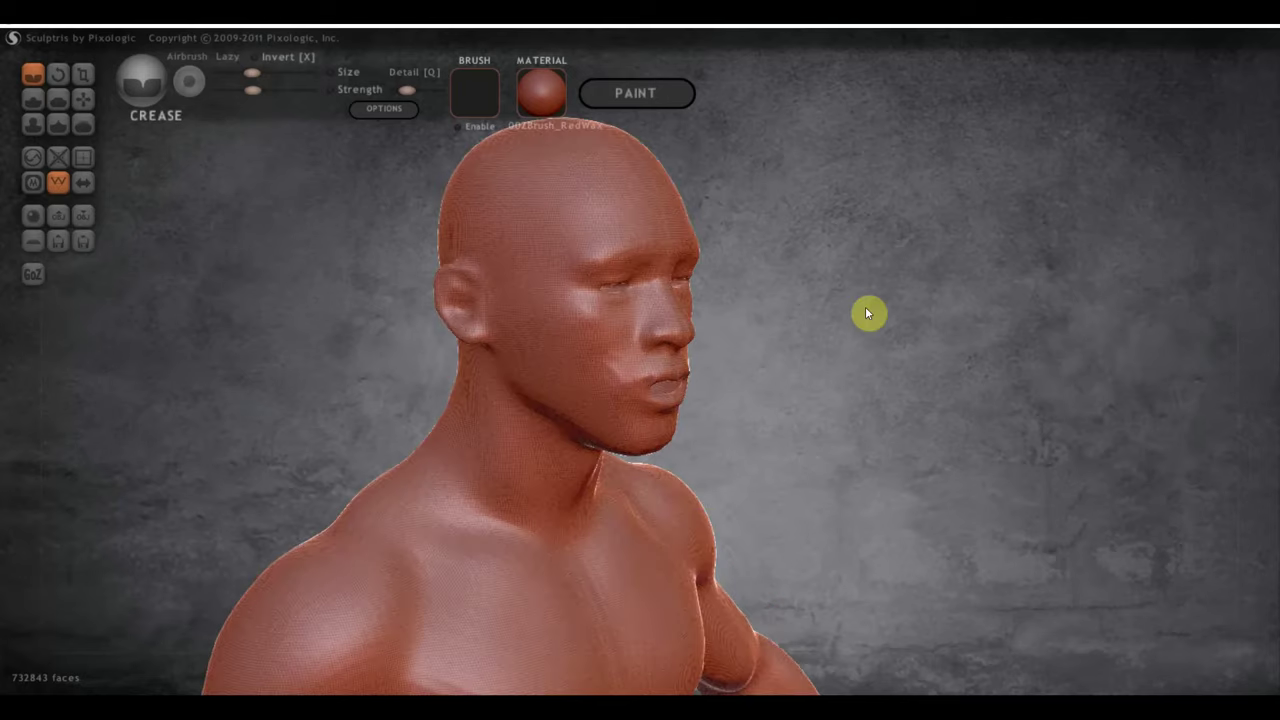
# - Turn on mirrored symmetry and make a short test crease on the upper ear
pyautogui.click(83, 184)
pyautogui.click(654, 415)
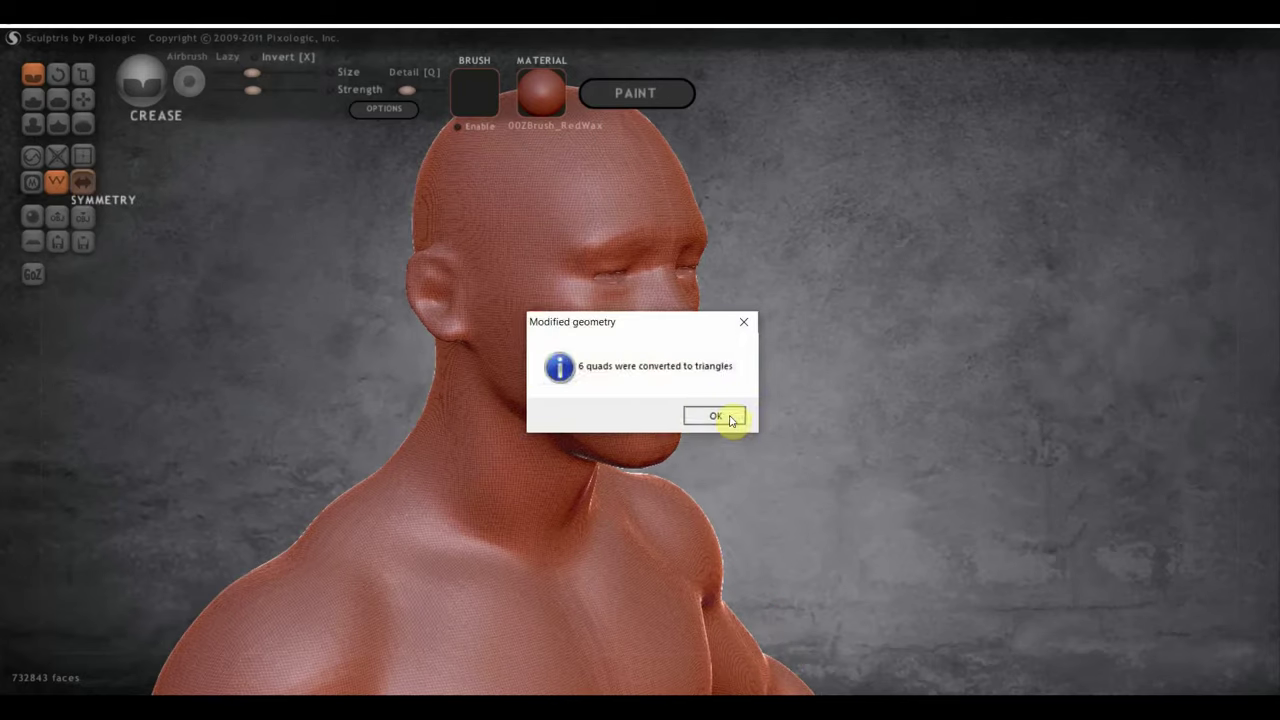
pyautogui.click(720, 415)
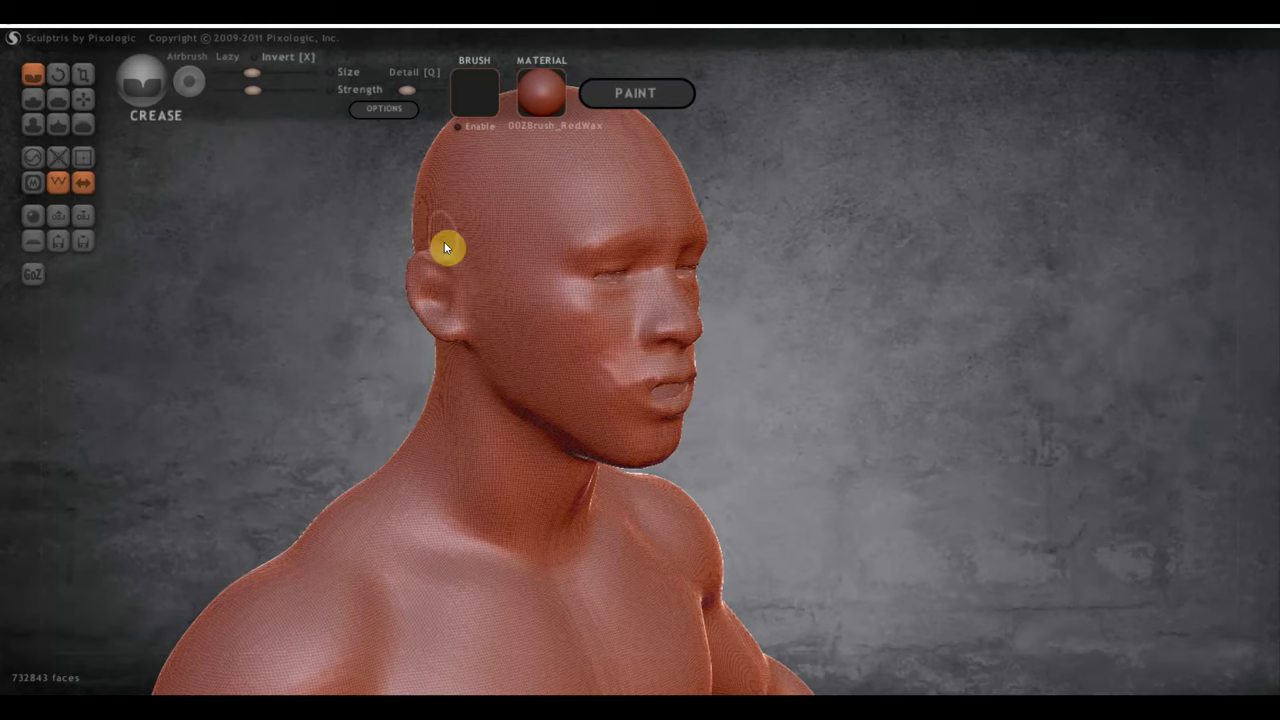
pyautogui.moveTo(446, 248); pyautogui.dragTo(466, 270)
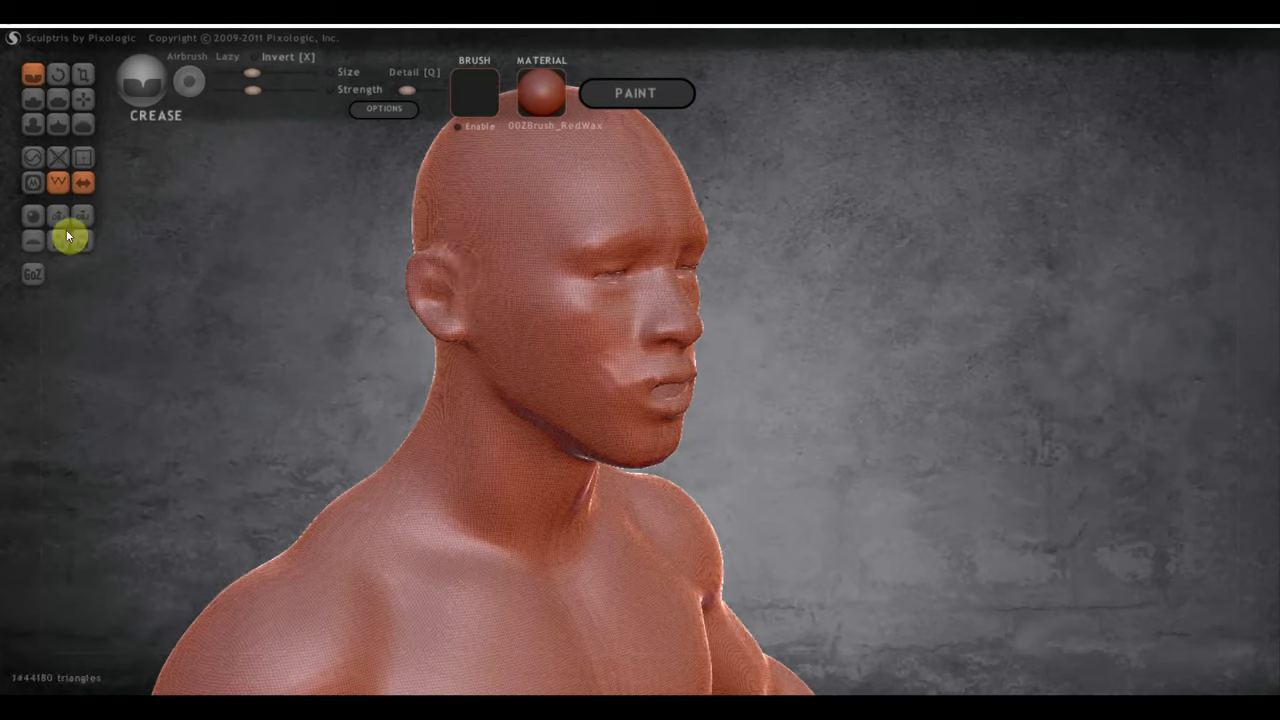
# - Reduce the mesh three times, from 1,444,180 down to 245,240 triangles
pyautogui.click(65, 176)
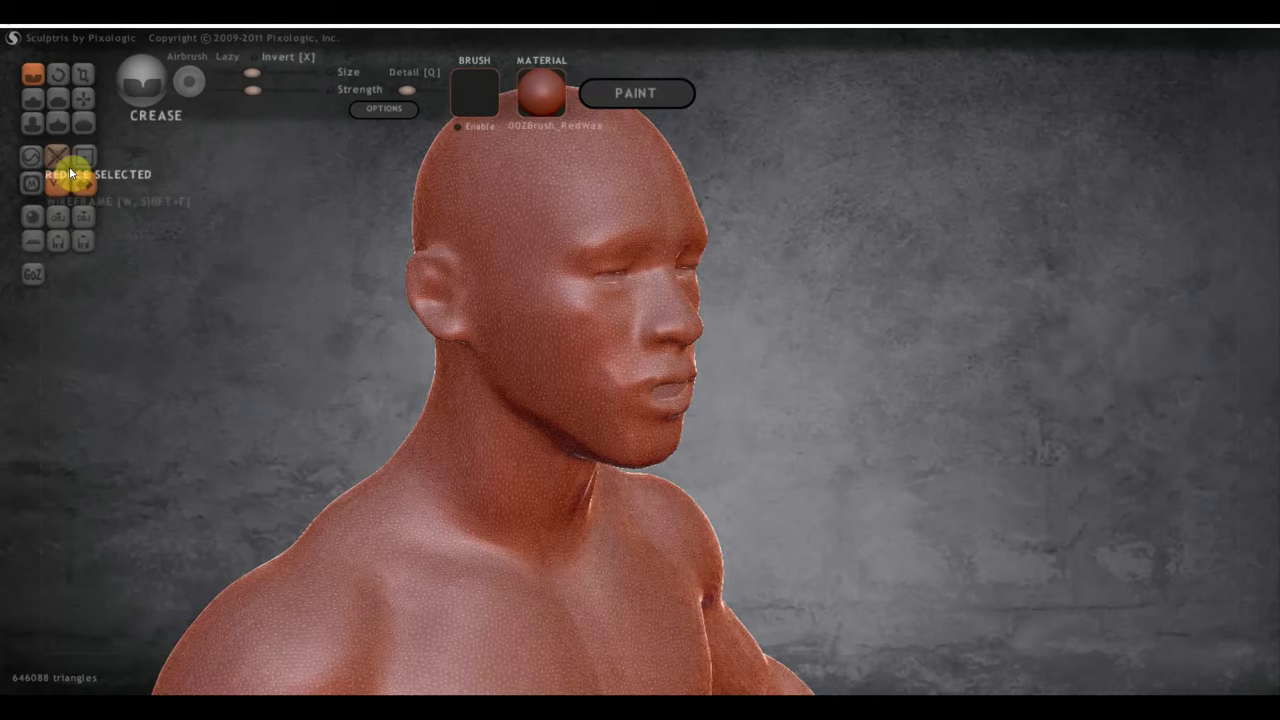
pyautogui.click(62, 160)
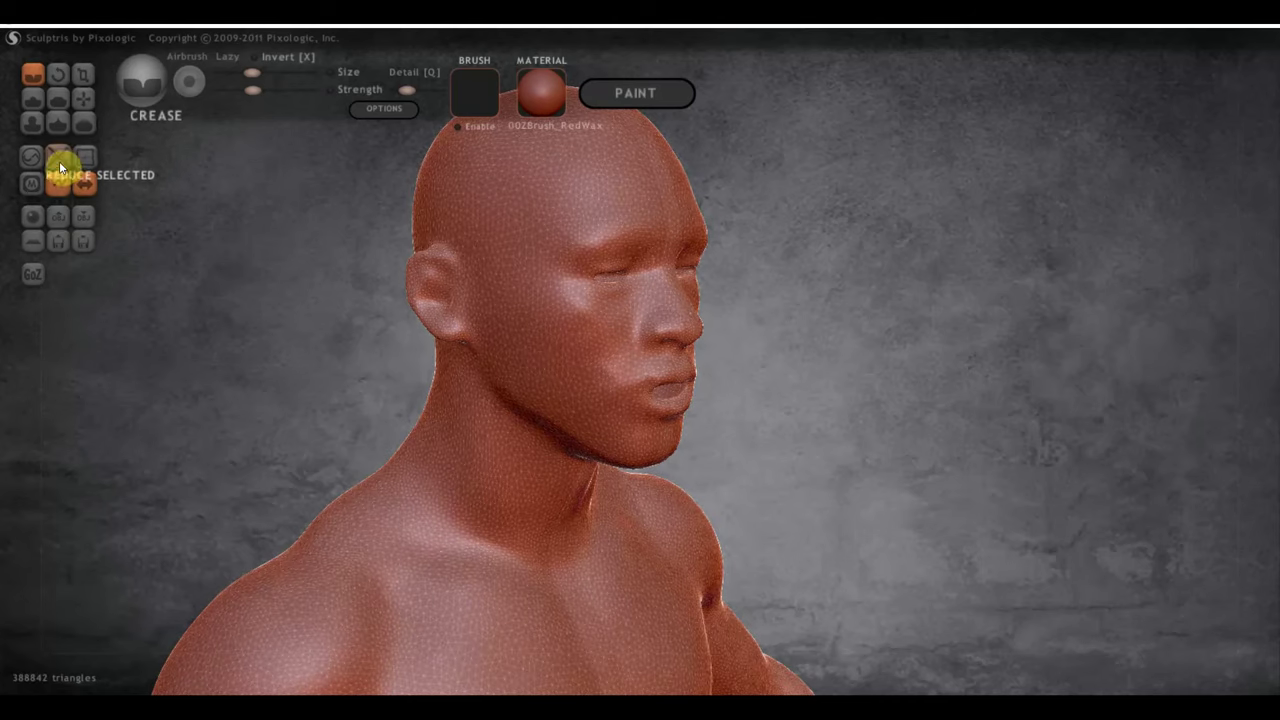
pyautogui.click(60, 168)
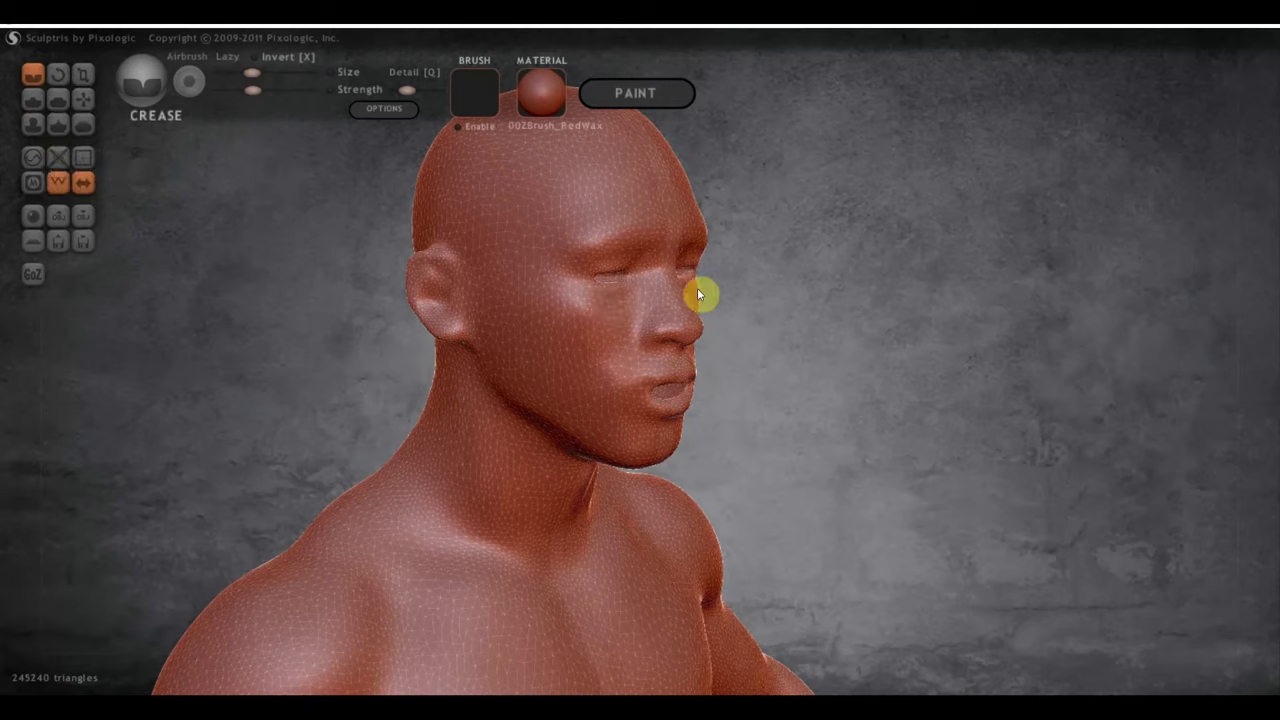
pyautogui.moveTo(800, 284)
pyautogui.mouseDown()
pyautogui.moveTo(868, 280)
pyautogui.moveTo(656, 272)
pyautogui.moveTo(734, 274)
pyautogui.mouseUp()
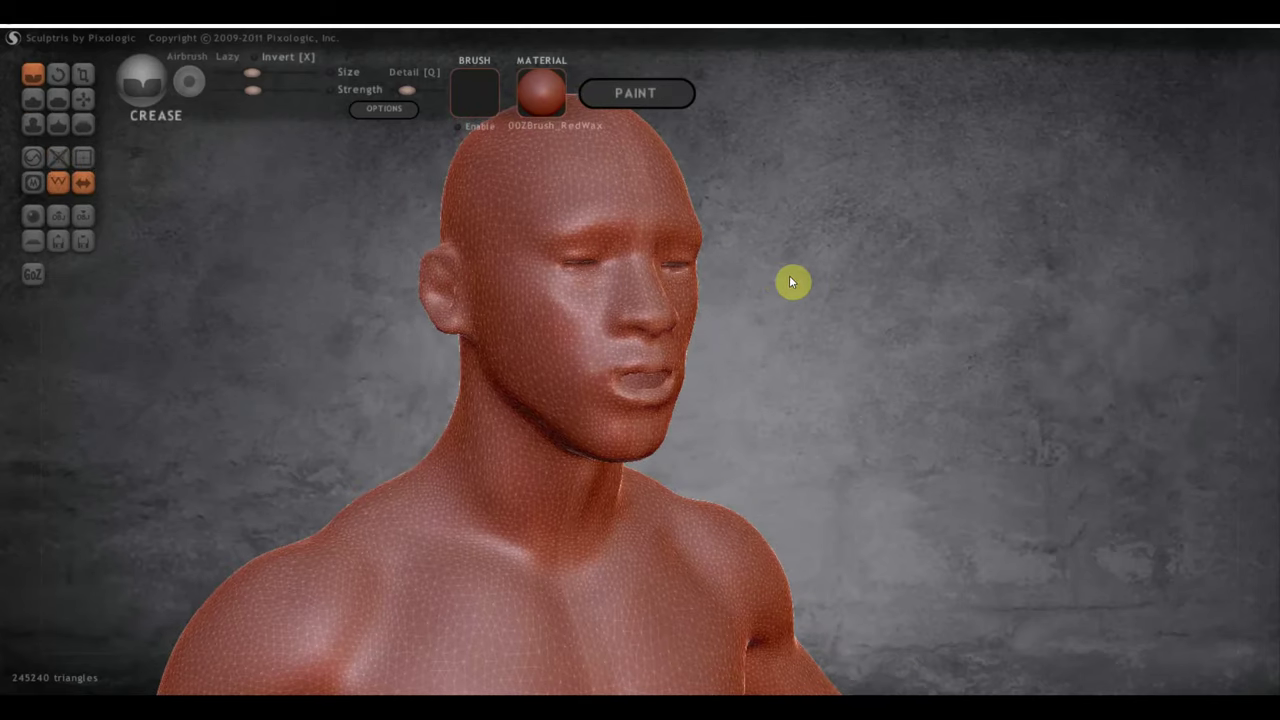
# - Crease the brow line and the fold from the nose down toward the chin
pyautogui.scroll(4, 820, 360)
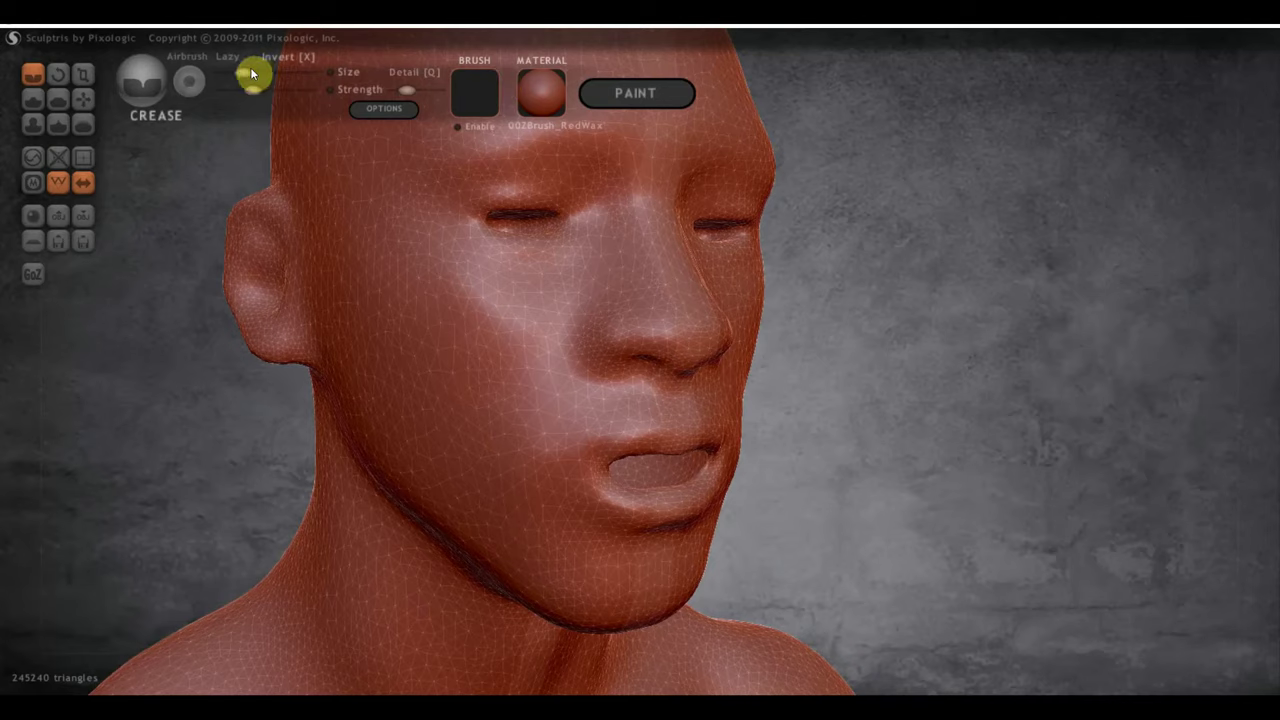
pyautogui.moveTo(578, 195)
pyautogui.mouseDown()
pyautogui.moveTo(556, 176)
pyautogui.moveTo(515, 180)
pyautogui.moveTo(469, 200)
pyautogui.moveTo(480, 211)
pyautogui.moveTo(443, 211)
pyautogui.moveTo(473, 267)
pyautogui.moveTo(562, 276)
pyautogui.moveTo(585, 233)
pyautogui.mouseUp()
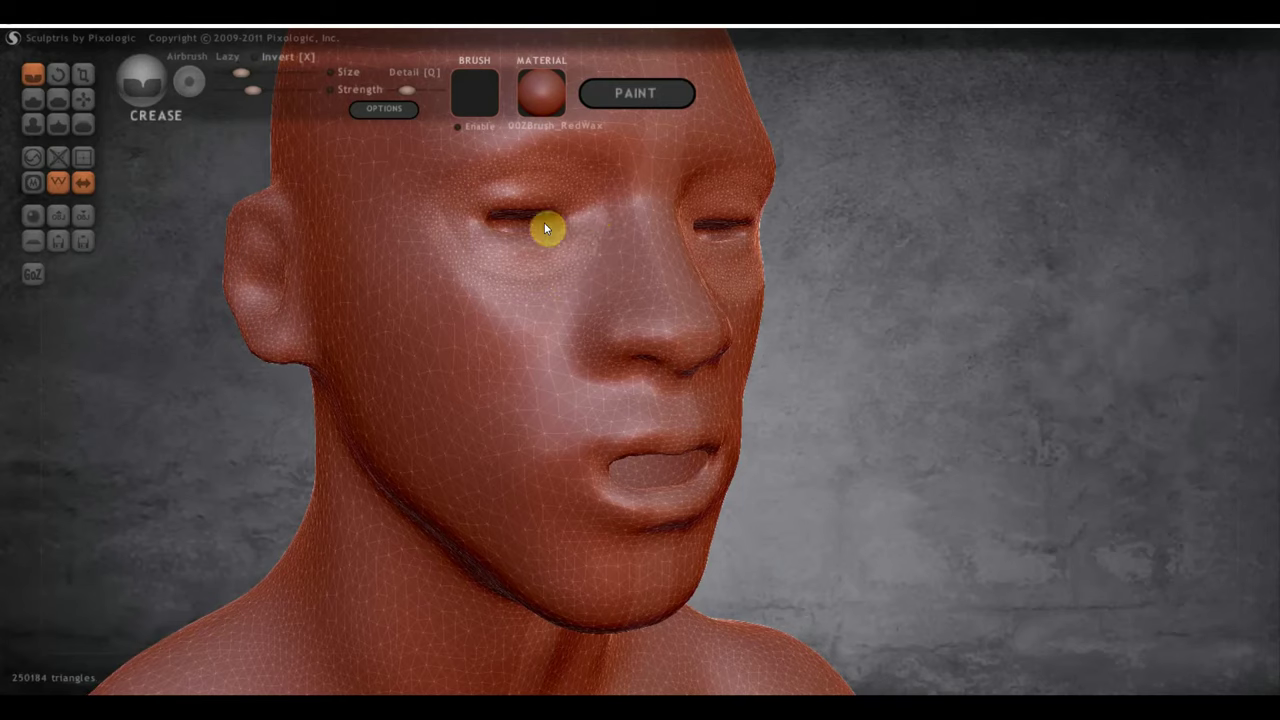
pyautogui.moveTo(620, 300)
pyautogui.mouseDown()
pyautogui.moveTo(597, 317)
pyautogui.moveTo(591, 357)
pyautogui.moveTo(628, 374)
pyautogui.mouseUp()
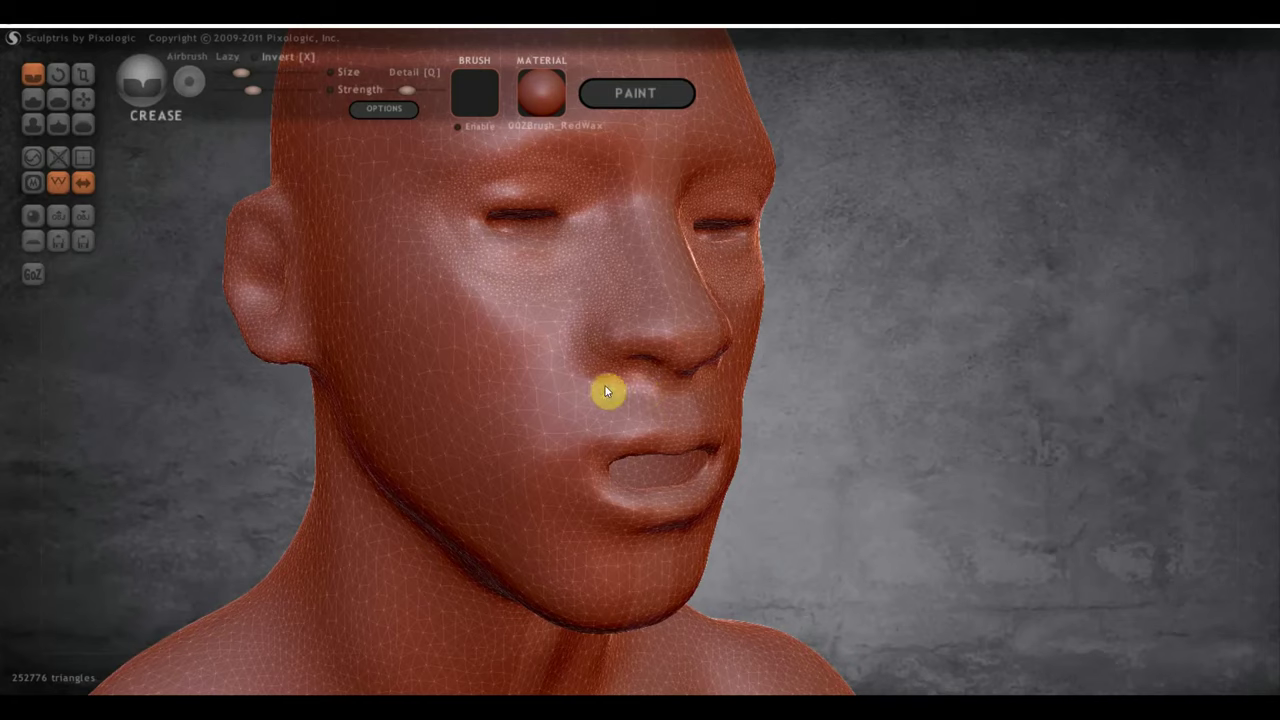
pyautogui.moveTo(583, 348)
pyautogui.mouseDown()
pyautogui.moveTo(531, 424)
pyautogui.moveTo(524, 480)
pyautogui.mouseUp()
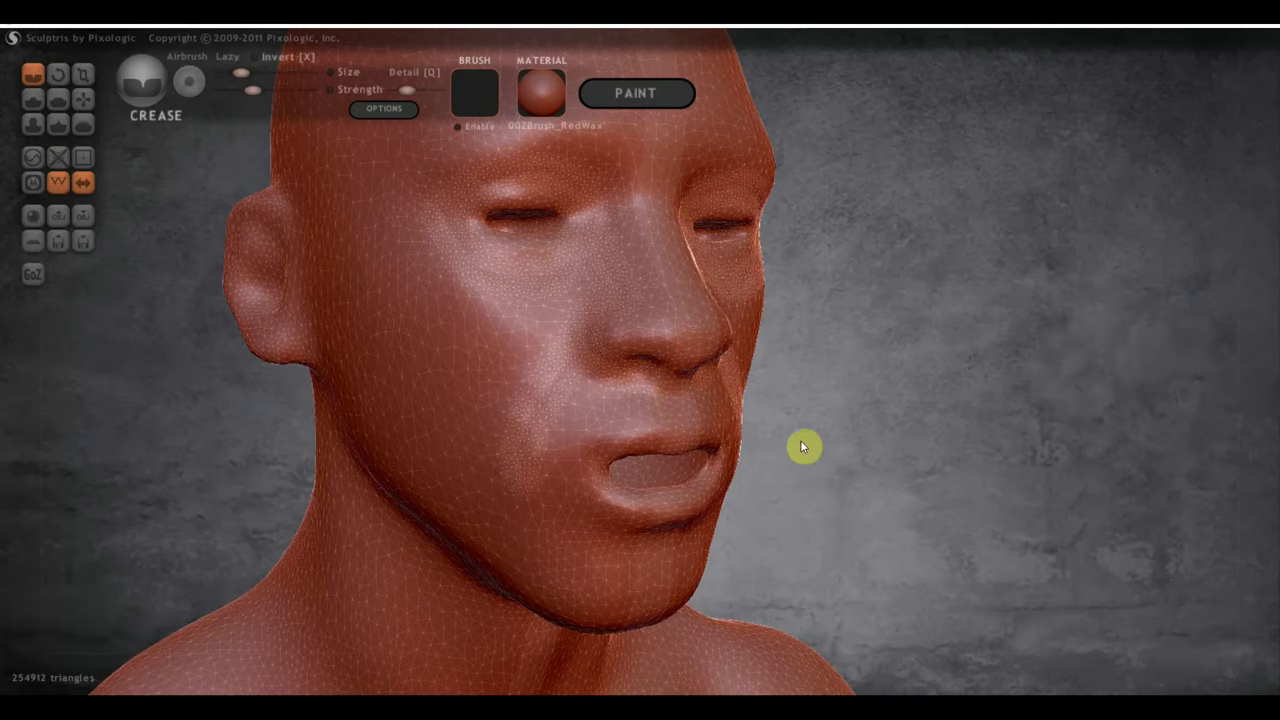
# - Sculpt crease detail into the ear from profile and rear three-quarter views
pyautogui.moveTo(815, 468)
pyautogui.mouseDown()
pyautogui.moveTo(860, 466)
pyautogui.moveTo(691, 411)
pyautogui.moveTo(906, 406)
pyautogui.mouseUp()
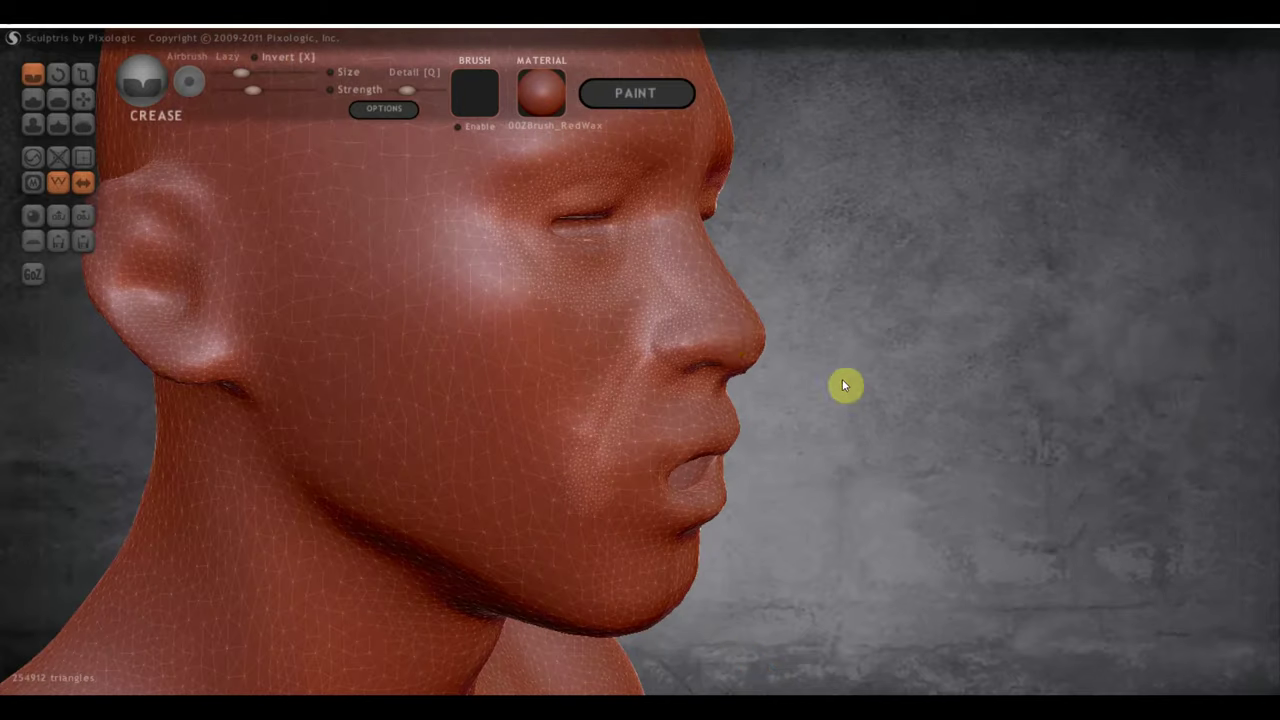
pyautogui.keyDown('alt'); pyautogui.moveTo(808, 360); pyautogui.dragTo(986, 451); pyautogui.keyUp('alt')
pyautogui.moveTo(411, 272); pyautogui.dragTo(423, 273)
pyautogui.moveTo(481, 338); pyautogui.dragTo(499, 386)
pyautogui.moveTo(282, 281); pyautogui.dragTo(310, 277)
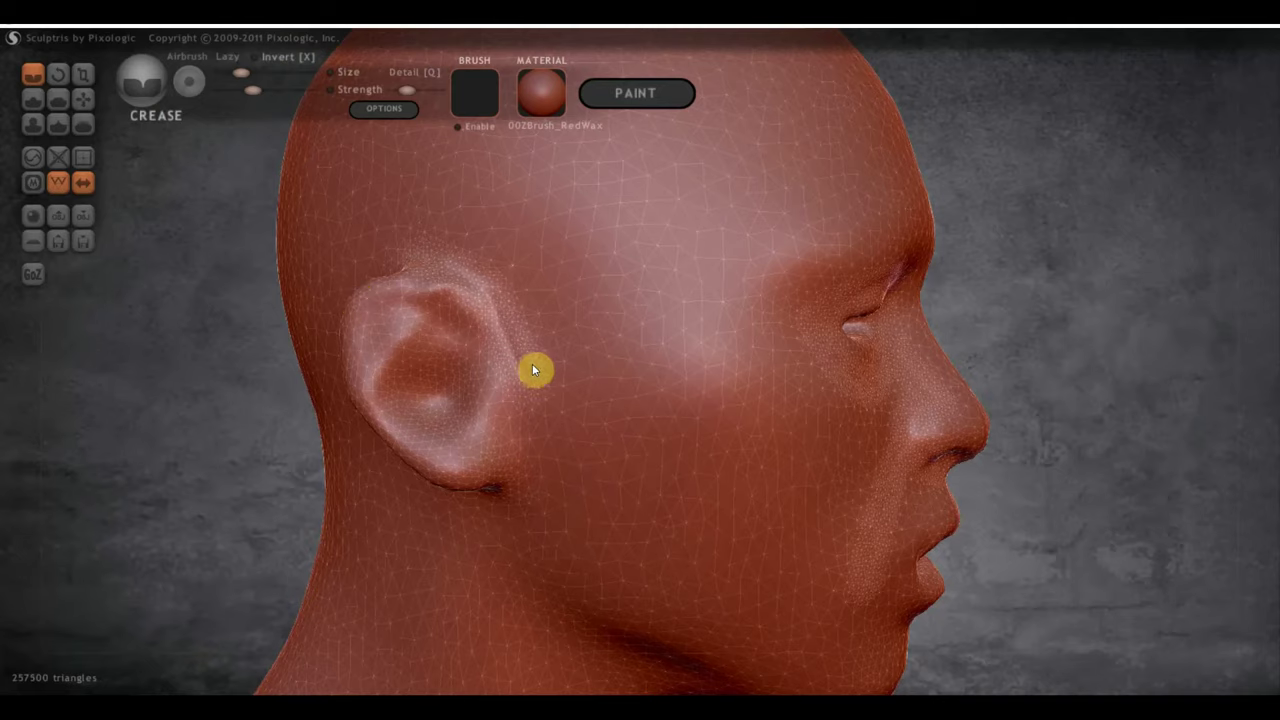
pyautogui.moveTo(292, 228); pyautogui.dragTo(493, 246)
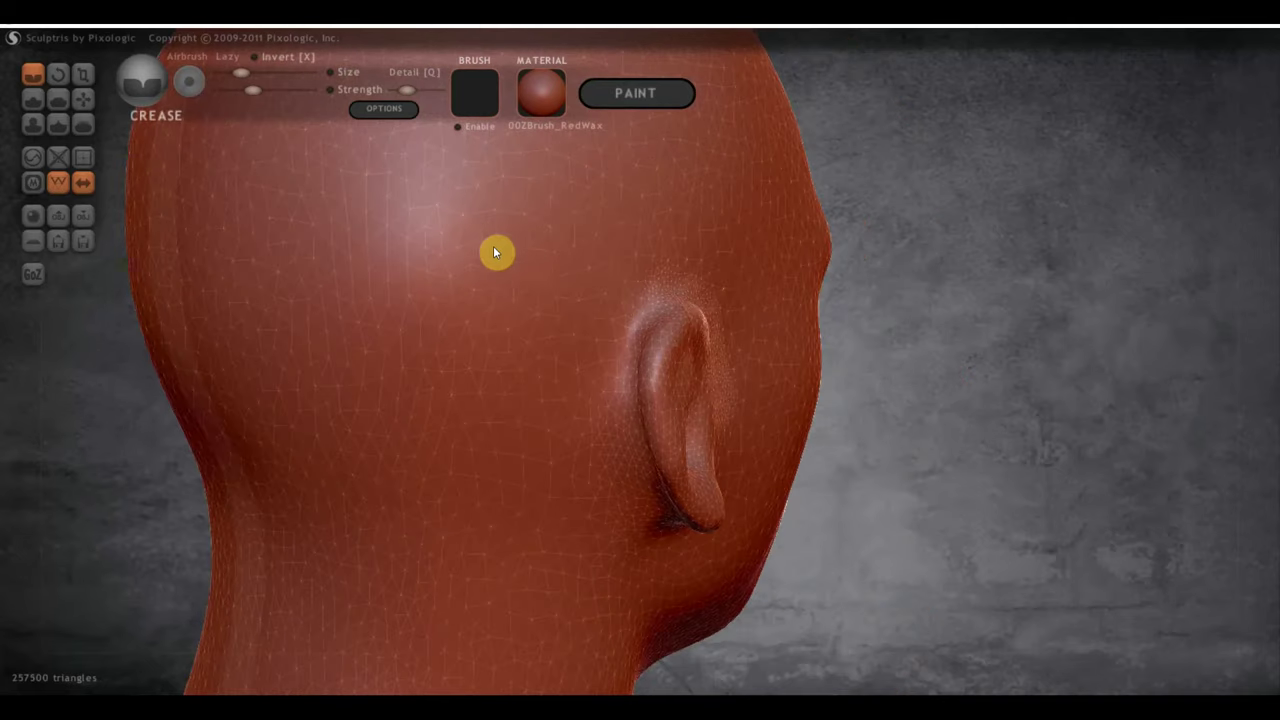
pyautogui.moveTo(638, 341)
pyautogui.mouseDown()
pyautogui.moveTo(620, 437)
pyautogui.moveTo(651, 520)
pyautogui.mouseUp()
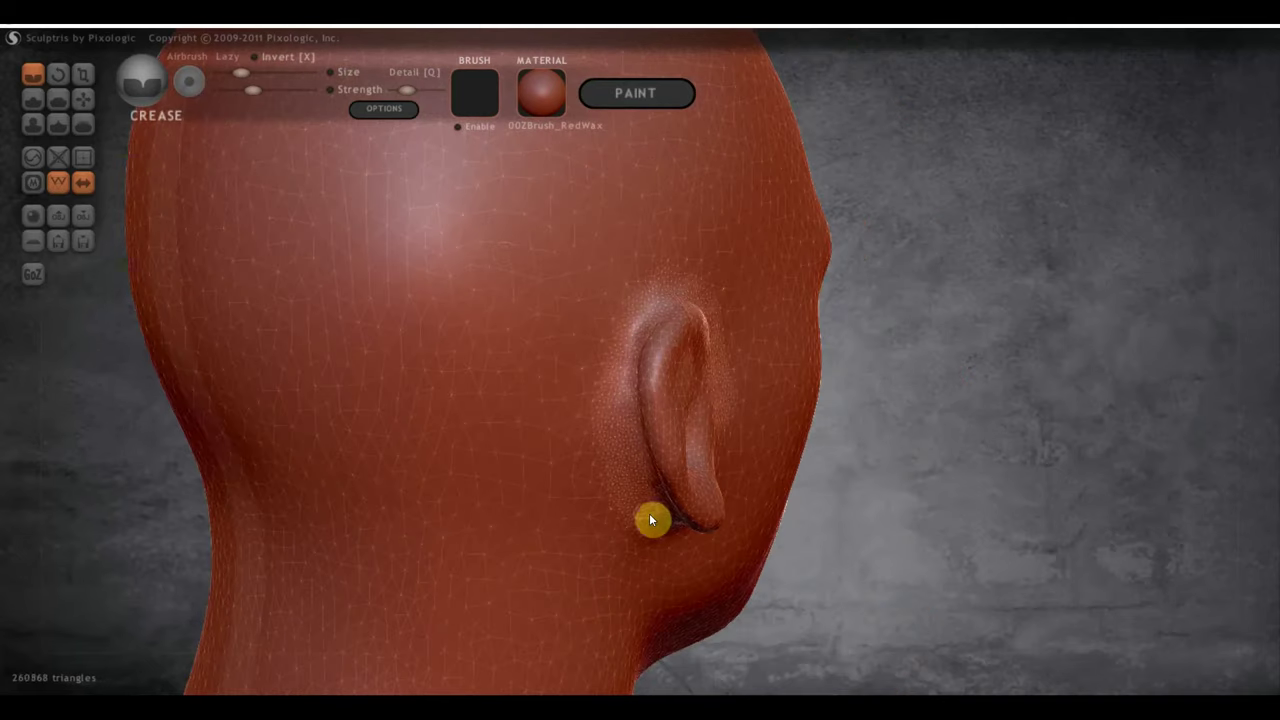
pyautogui.moveTo(891, 454); pyautogui.dragTo(916, 428)
pyautogui.moveTo(545, 349)
pyautogui.mouseDown()
pyautogui.moveTo(467, 351)
pyautogui.moveTo(472, 405)
pyautogui.moveTo(520, 439)
pyautogui.mouseUp()
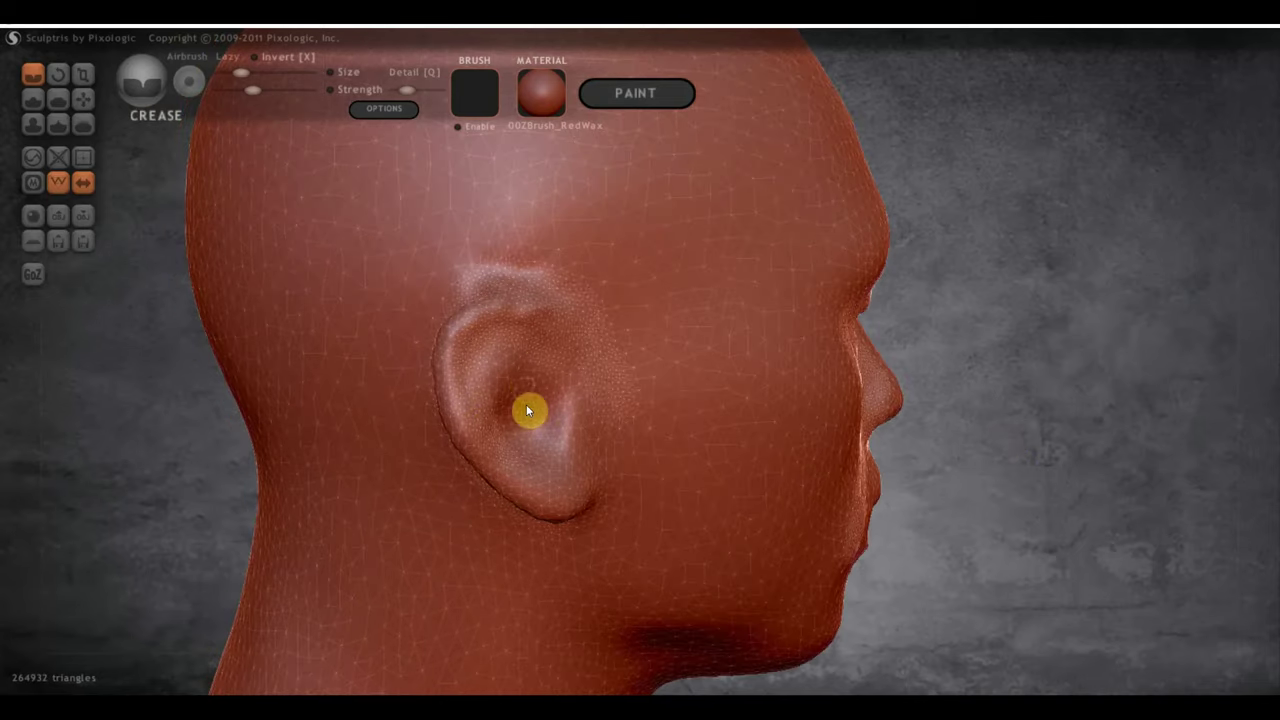
pyautogui.moveTo(536, 360); pyautogui.dragTo(517, 400)
pyautogui.moveTo(939, 454); pyautogui.dragTo(986, 480)
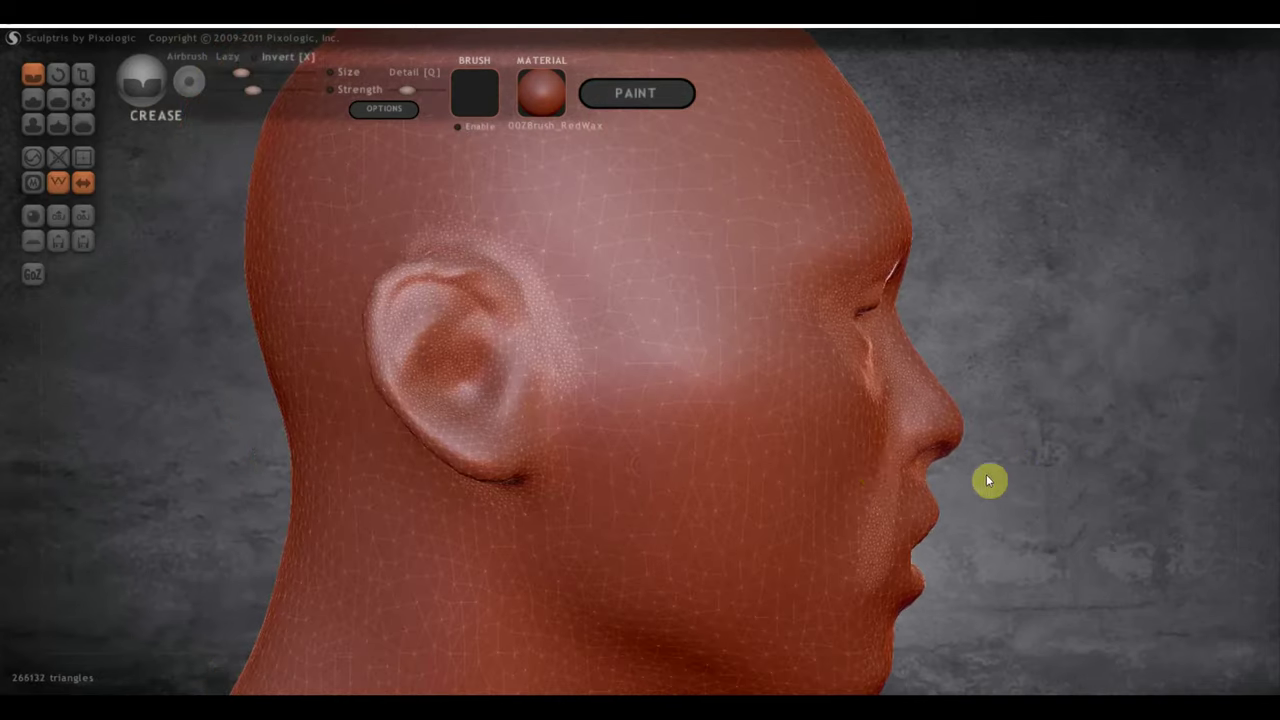
# - Crease from behind the earlobe down the neck, and under the left pectoral
pyautogui.moveTo(546, 386)
pyautogui.mouseDown()
pyautogui.moveTo(526, 483)
pyautogui.moveTo(537, 594)
pyautogui.moveTo(598, 641)
pyautogui.moveTo(650, 658)
pyautogui.mouseUp()
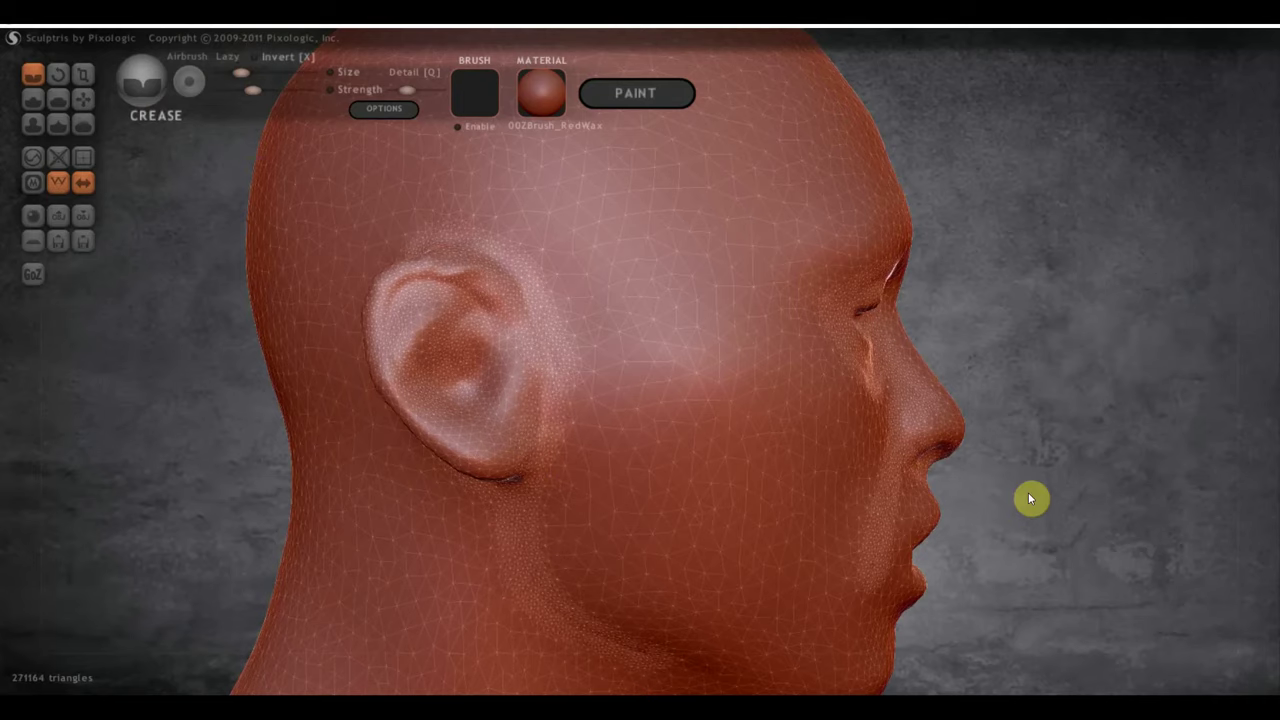
pyautogui.scroll(-5, 1000, 400)
pyautogui.moveTo(626, 512)
pyautogui.mouseDown()
pyautogui.moveTo(674, 551)
pyautogui.moveTo(646, 517)
pyautogui.mouseUp()
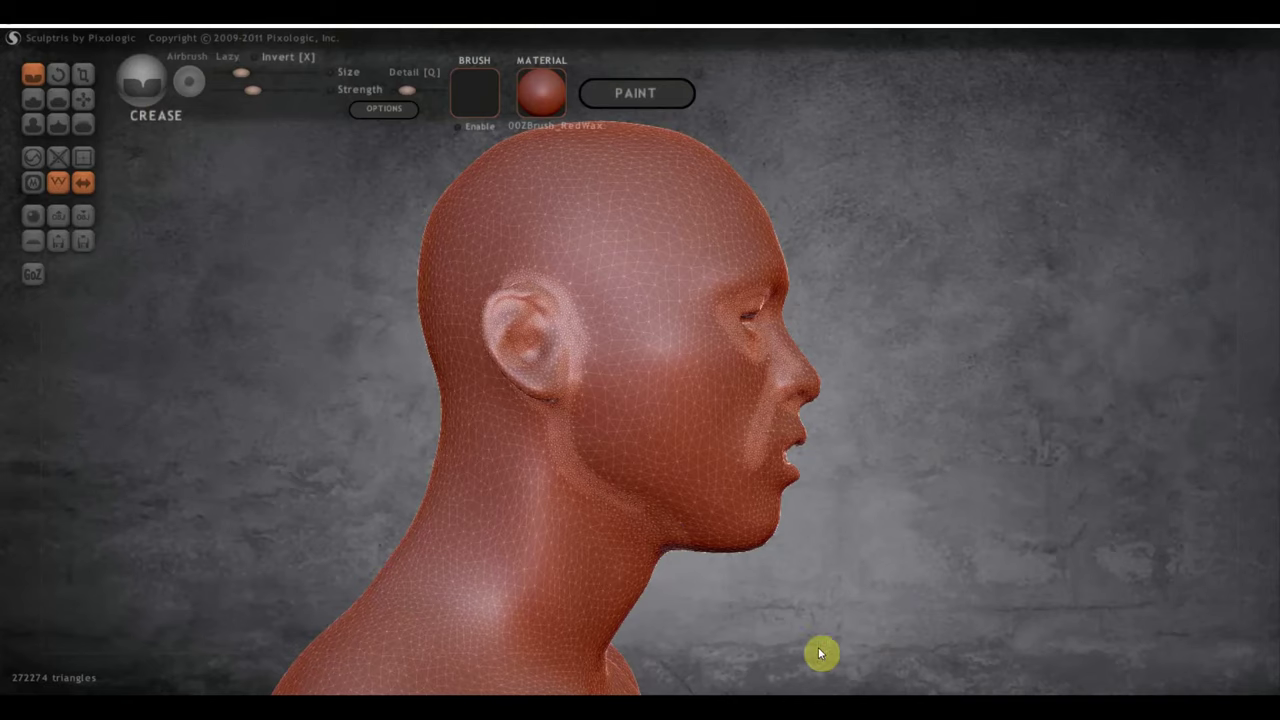
pyautogui.keyDown('alt'); pyautogui.moveTo(818, 653); pyautogui.dragTo(878, 468); pyautogui.keyUp('alt')
pyautogui.scroll(-4, 745, 483)
pyautogui.moveTo(745, 483)
pyautogui.mouseDown()
pyautogui.moveTo(757, 523)
pyautogui.moveTo(623, 511)
pyautogui.mouseUp()
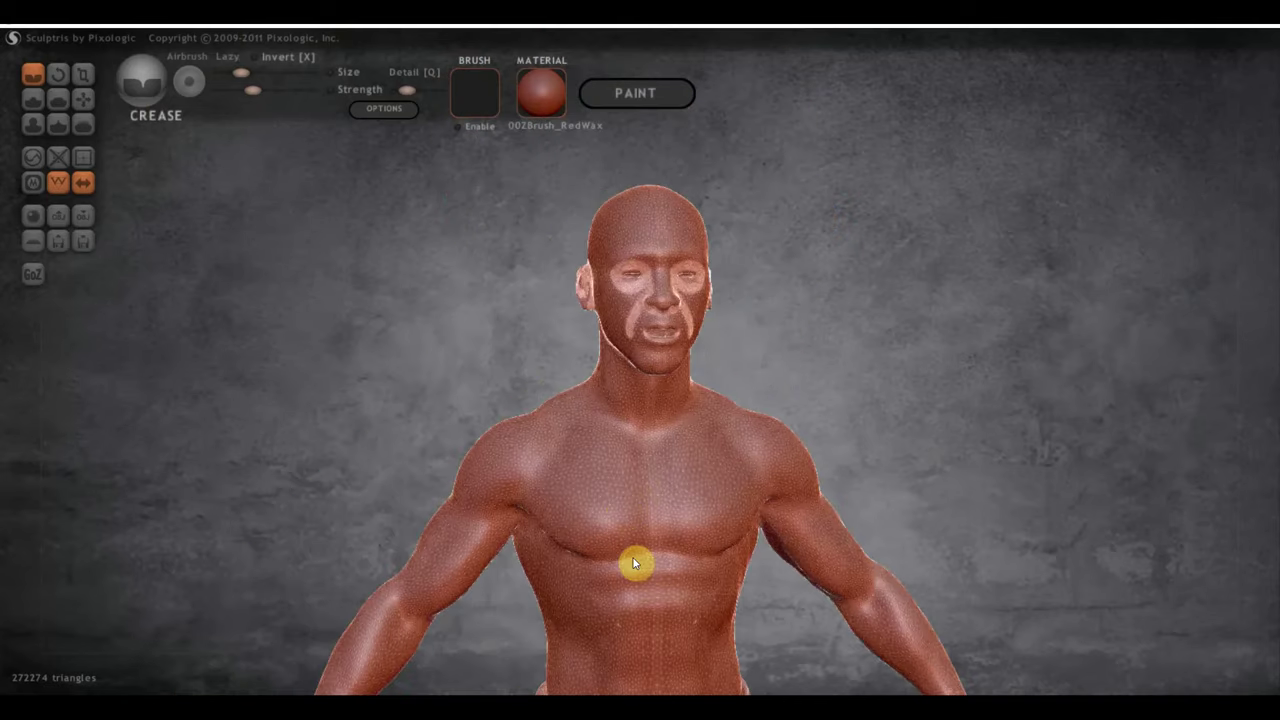
pyautogui.moveTo(649, 563)
pyautogui.mouseDown()
pyautogui.moveTo(573, 563)
pyautogui.moveTo(497, 511)
pyautogui.moveTo(434, 520)
pyautogui.mouseUp()
pyautogui.moveTo(486, 637); pyautogui.dragTo(515, 520)
# - Crease lines up the abdomen, on the left shoulder blade and along the spine
pyautogui.moveTo(468, 555)
pyautogui.mouseDown(button='right')
pyautogui.moveTo(477, 571)
pyautogui.moveTo(609, 509)
pyautogui.mouseUp(button='right')
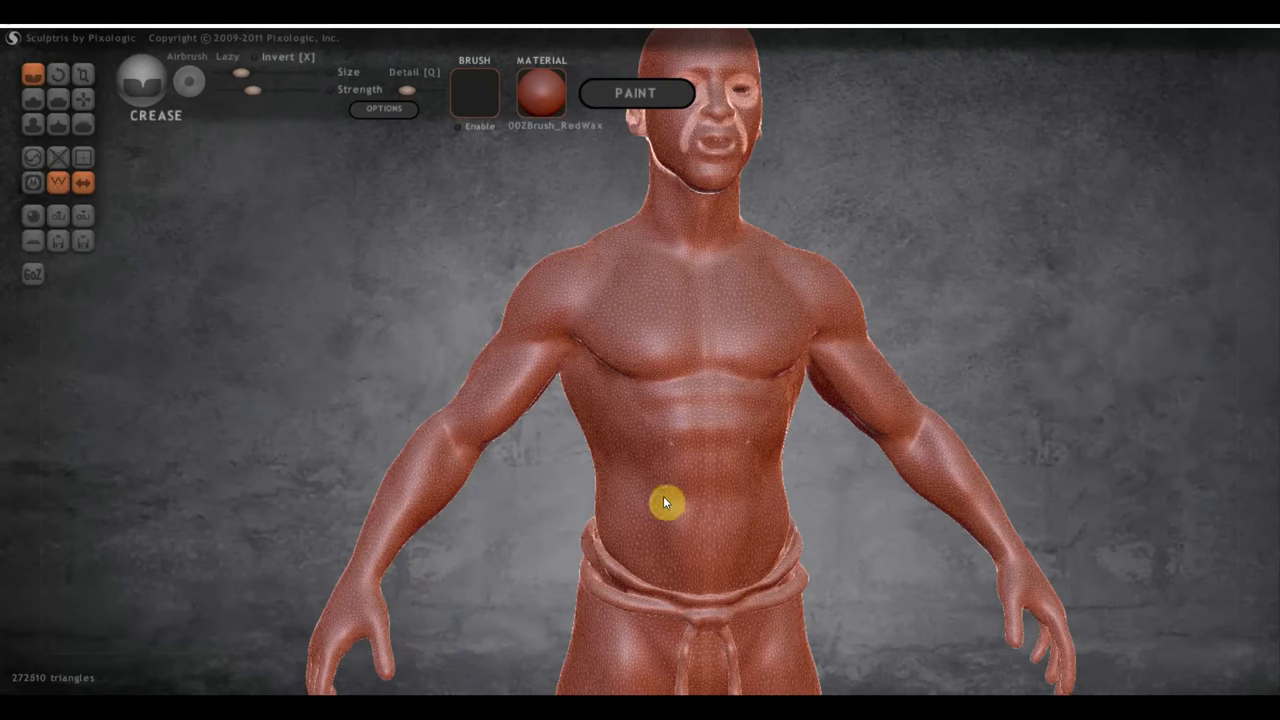
pyautogui.moveTo(666, 553)
pyautogui.mouseDown()
pyautogui.moveTo(643, 443)
pyautogui.moveTo(666, 414)
pyautogui.moveTo(706, 400)
pyautogui.moveTo(650, 414)
pyautogui.mouseUp()
pyautogui.moveTo(703, 452); pyautogui.dragTo(705, 449)
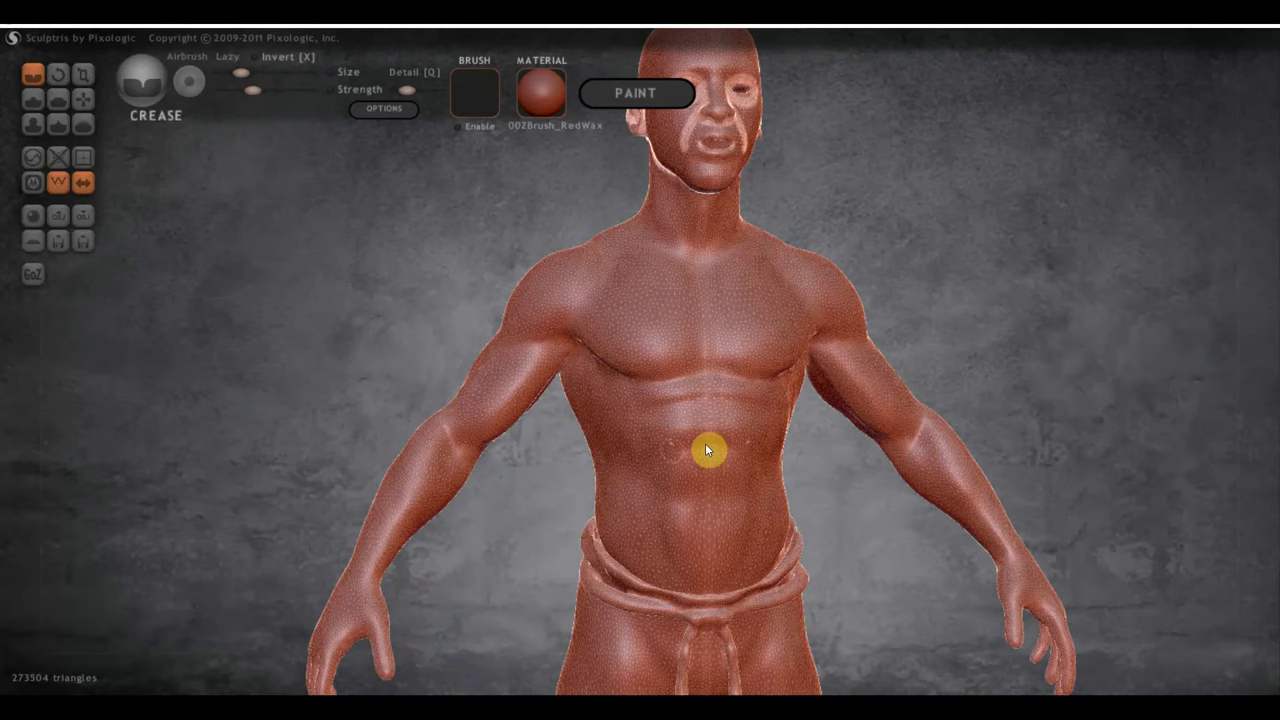
pyautogui.moveTo(752, 415)
pyautogui.mouseDown(button='right')
pyautogui.moveTo(940, 355)
pyautogui.moveTo(892, 484)
pyautogui.moveTo(583, 477)
pyautogui.moveTo(771, 437)
pyautogui.moveTo(662, 403)
pyautogui.mouseUp(button='right')
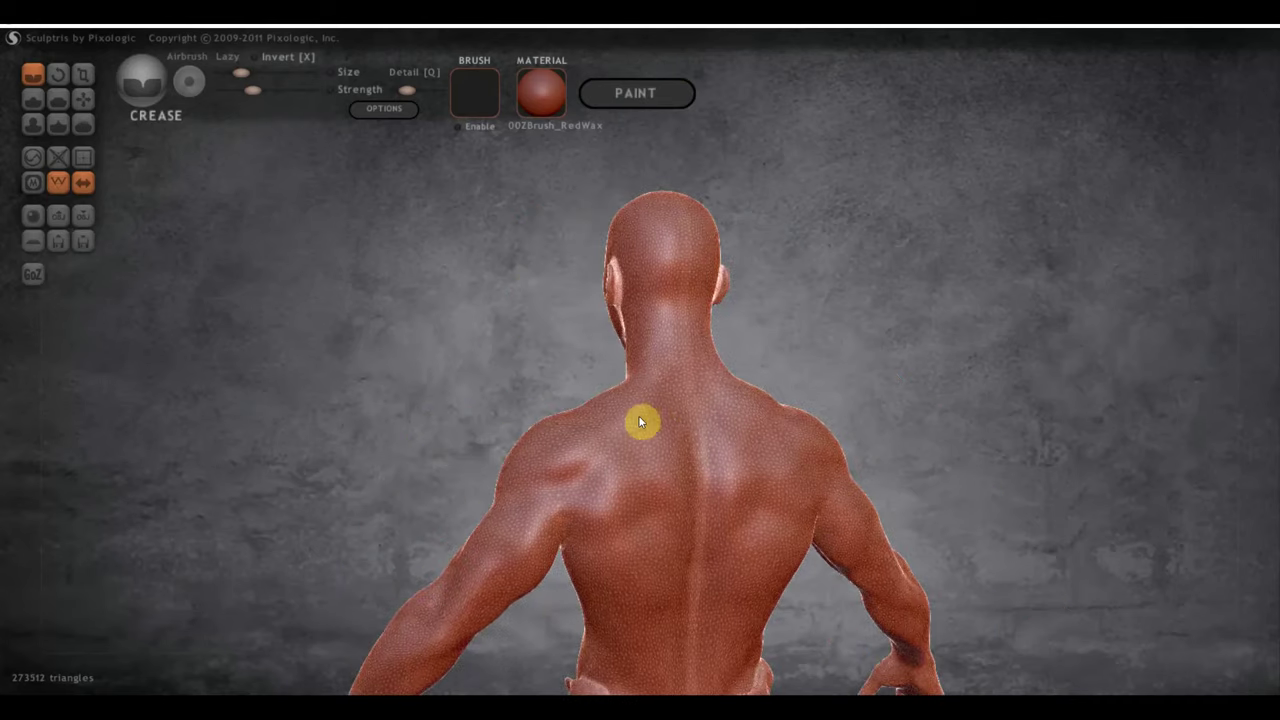
pyautogui.moveTo(589, 465)
pyautogui.mouseDown()
pyautogui.moveTo(537, 491)
pyautogui.moveTo(583, 480)
pyautogui.moveTo(625, 509)
pyautogui.mouseUp()
pyautogui.moveTo(626, 463)
pyautogui.mouseDown()
pyautogui.moveTo(669, 531)
pyautogui.moveTo(694, 426)
pyautogui.mouseUp()
# - Add several crease lines running down the neck
pyautogui.moveTo(875, 407); pyautogui.dragTo(897, 297)
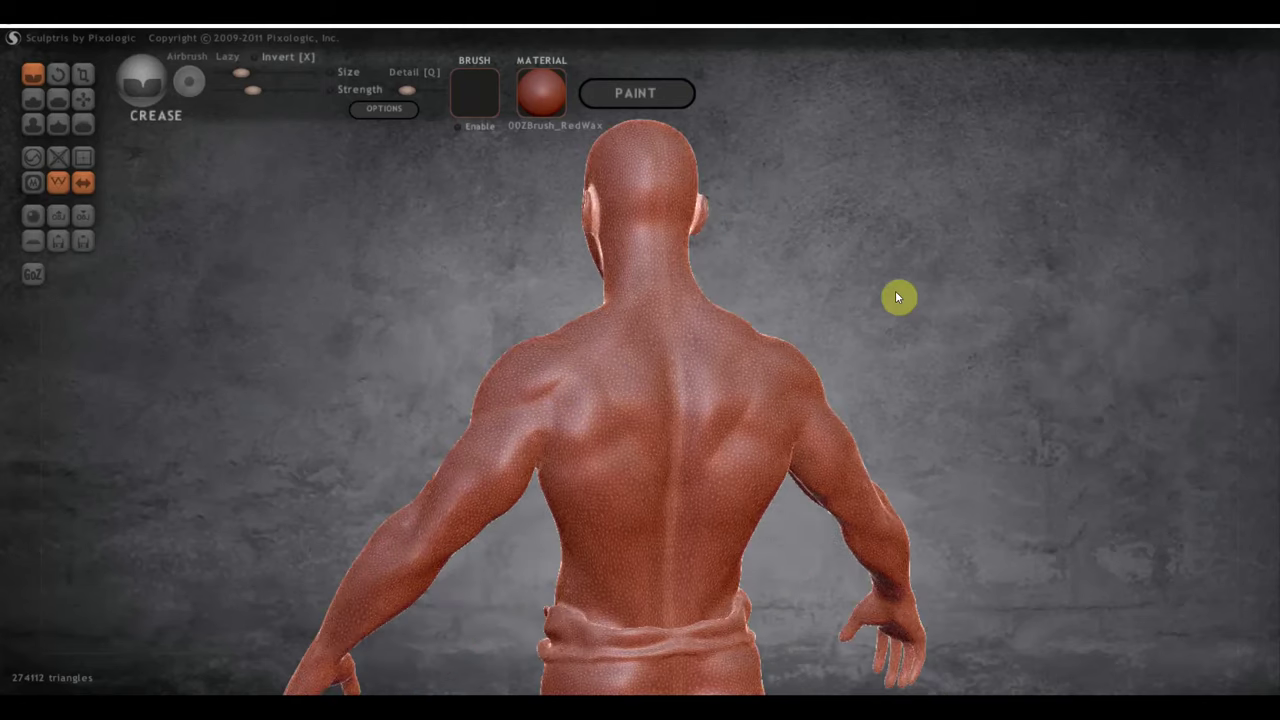
pyautogui.moveTo(672, 220); pyautogui.dragTo(614, 240)
pyautogui.moveTo(731, 271); pyautogui.dragTo(1057, 284)
pyautogui.scroll(3, 1040, 303)
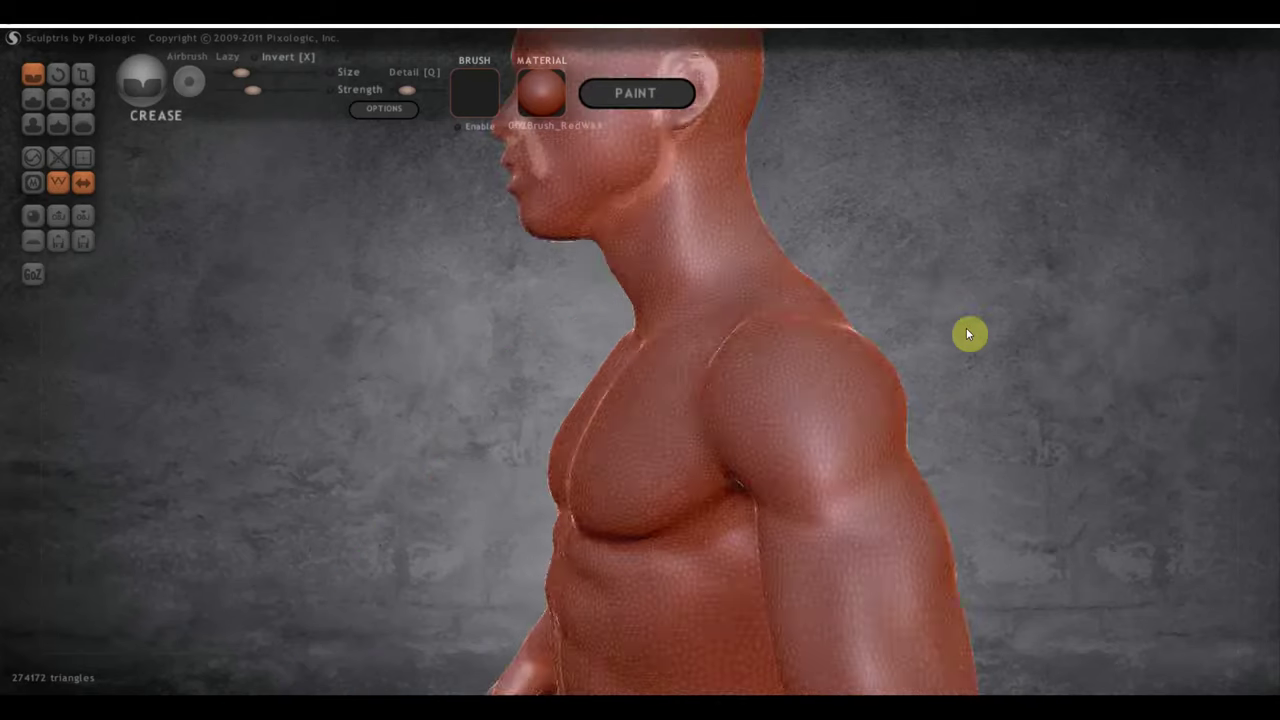
pyautogui.scroll(3, 968, 334)
pyautogui.scroll(2, 1097, 291)
pyautogui.moveTo(713, 202); pyautogui.dragTo(691, 483)
pyautogui.moveTo(760, 231)
pyautogui.mouseDown()
pyautogui.moveTo(760, 322)
pyautogui.moveTo(797, 414)
pyautogui.mouseUp()
pyautogui.moveTo(1043, 334); pyautogui.dragTo(1163, 337)
# - Crease a mark on the chest, the right mouth corner and near the eye
pyautogui.moveTo(573, 510); pyautogui.dragTo(584, 520)
pyautogui.moveTo(926, 321); pyautogui.dragTo(930, 436)
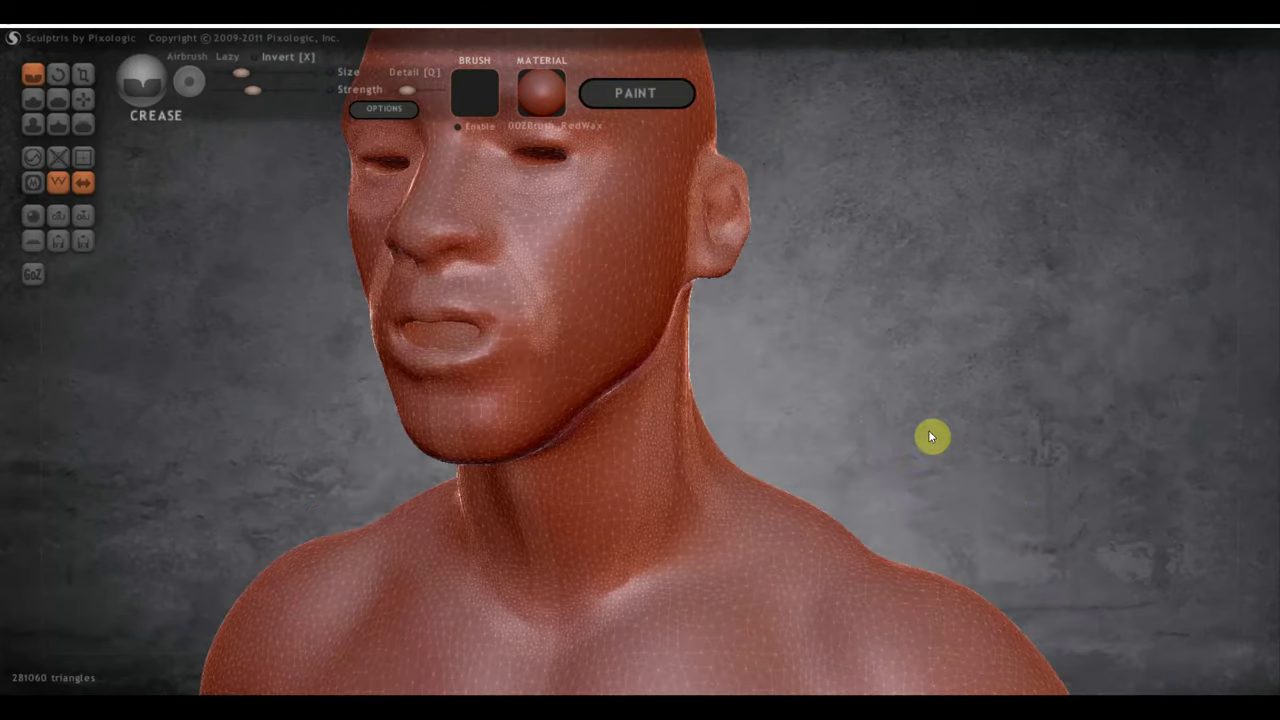
pyautogui.moveTo(487, 335)
pyautogui.mouseDown()
pyautogui.moveTo(508, 334)
pyautogui.moveTo(482, 328)
pyautogui.mouseUp()
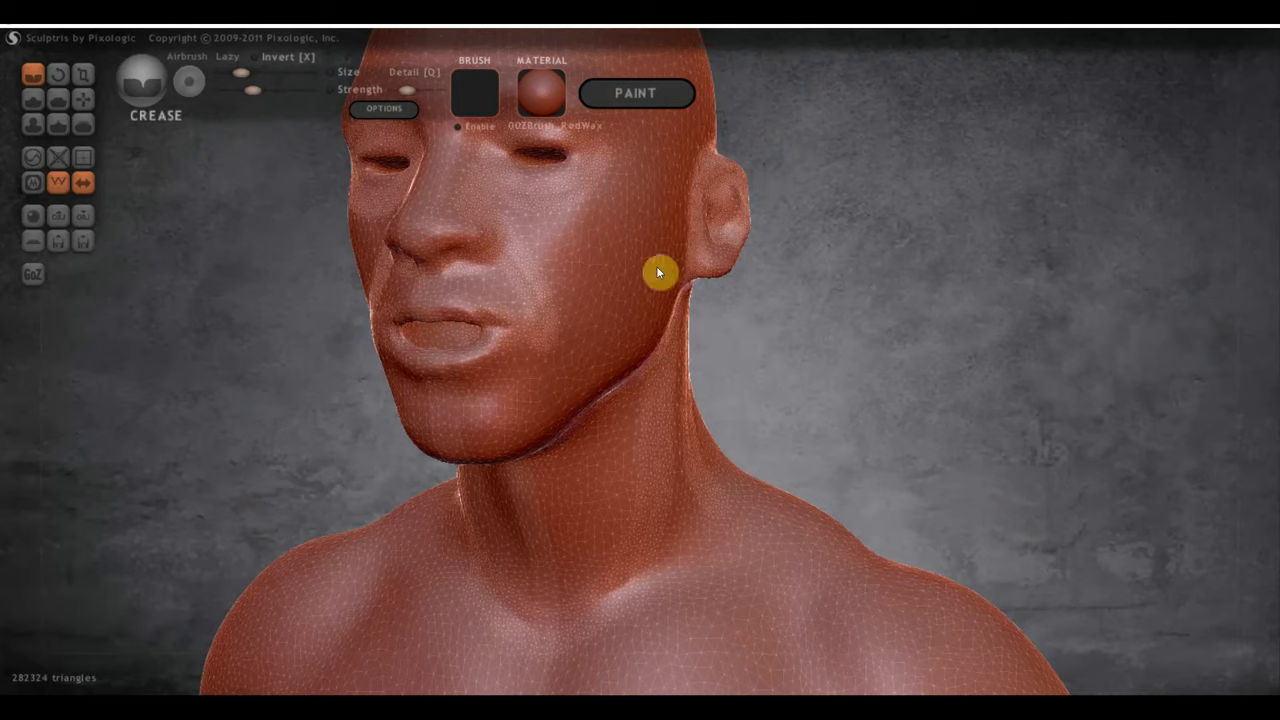
pyautogui.moveTo(770, 264)
pyautogui.mouseDown()
pyautogui.moveTo(711, 271)
pyautogui.moveTo(743, 272)
pyautogui.moveTo(858, 417)
pyautogui.moveTo(797, 354)
pyautogui.mouseUp()
pyautogui.moveTo(534, 274)
pyautogui.mouseDown()
pyautogui.moveTo(558, 248)
pyautogui.moveTo(620, 254)
pyautogui.mouseUp()
# - Select the Draw brush and slightly increase its size
pyautogui.click(38, 106)
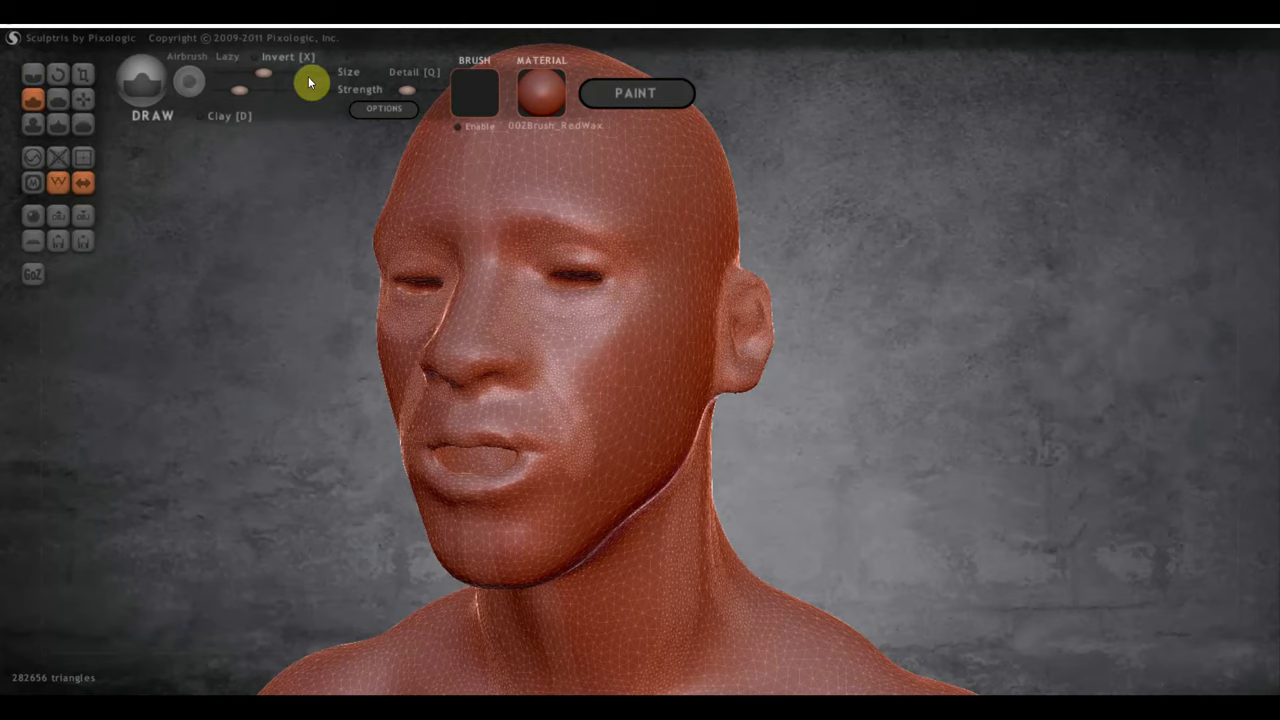
pyautogui.moveTo(264, 74); pyautogui.dragTo(273, 73)
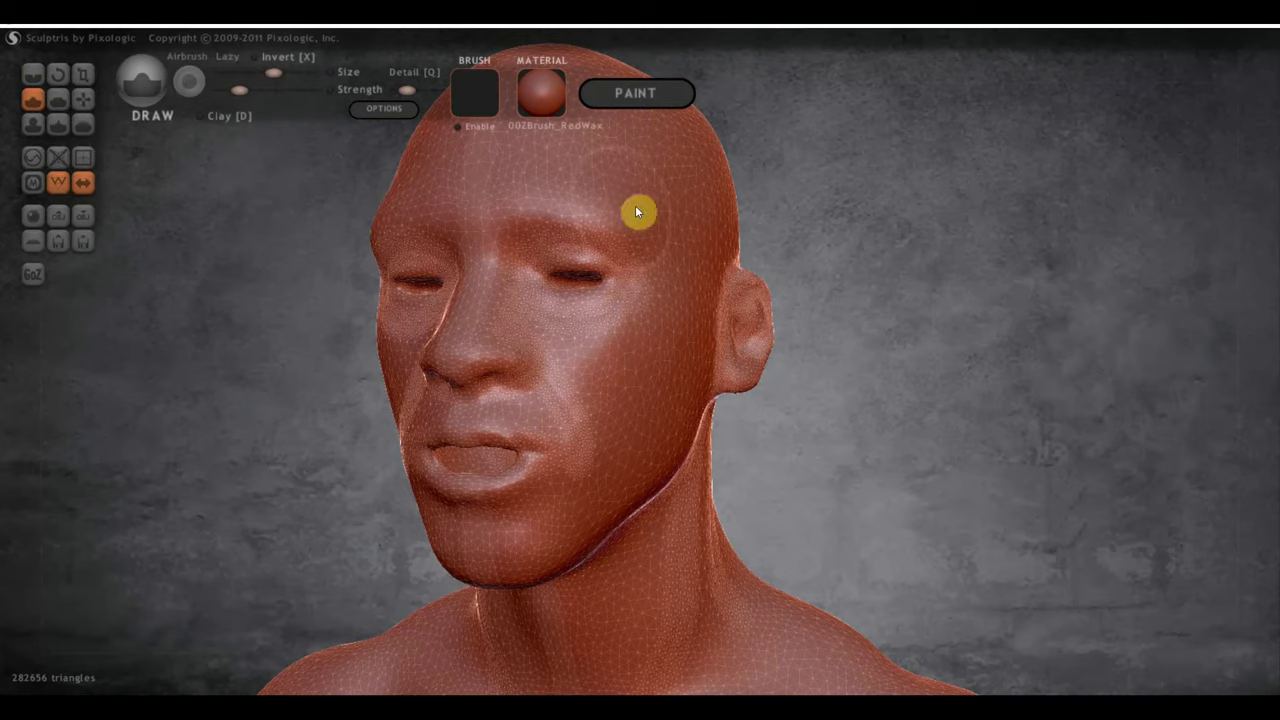
pyautogui.moveTo(386, 206); pyautogui.dragTo(252, 222)
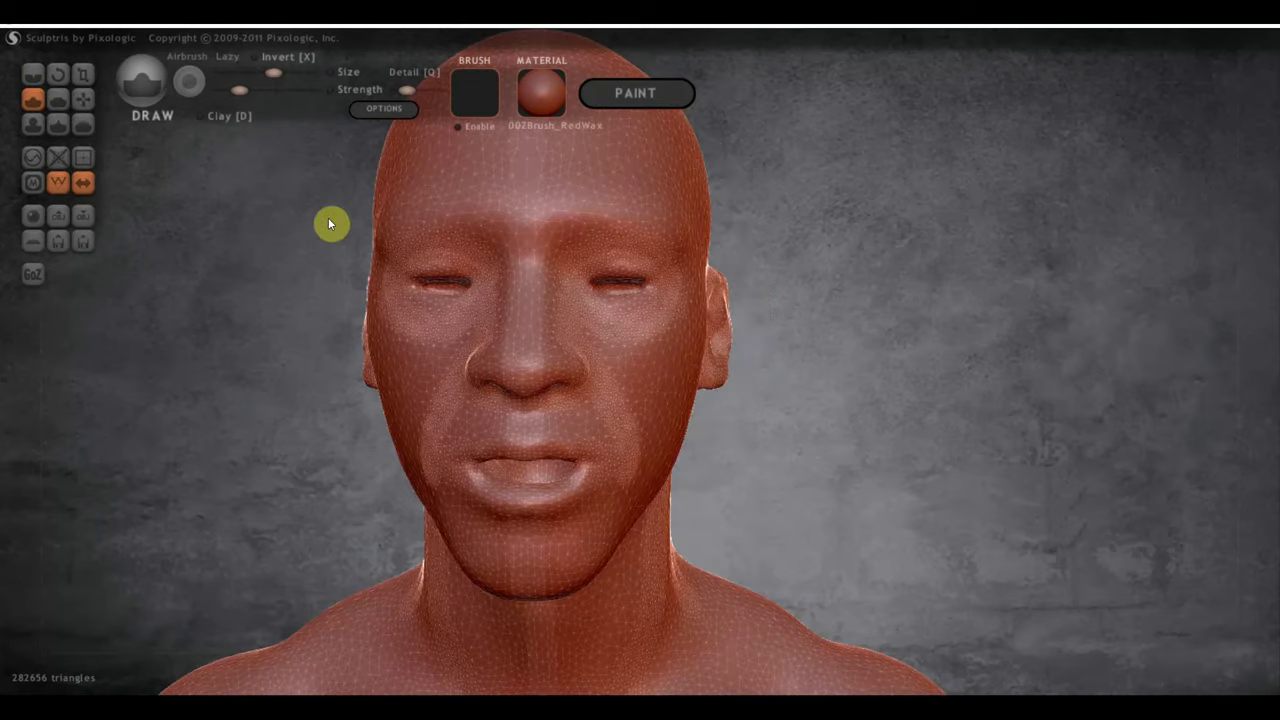
pyautogui.moveTo(760, 250)
pyautogui.mouseDown()
pyautogui.moveTo(830, 265)
pyautogui.moveTo(757, 266)
pyautogui.moveTo(706, 249)
pyautogui.mouseUp()
# - Deepen creases beside the right eye and along the cheek's nose-to-mouth fold
pyautogui.click(32, 75)
pyautogui.moveTo(558, 237); pyautogui.dragTo(635, 277)
pyautogui.moveTo(640, 226); pyautogui.dragTo(626, 261)
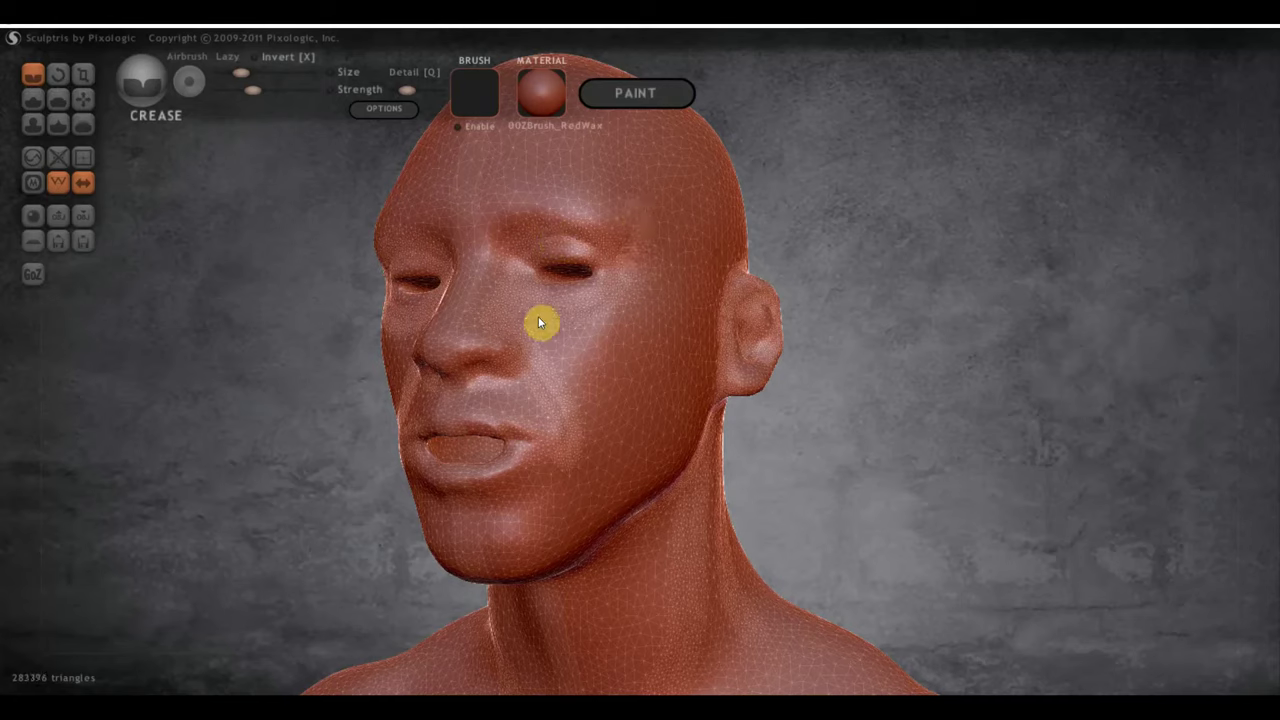
pyautogui.moveTo(518, 286)
pyautogui.mouseDown()
pyautogui.moveTo(537, 400)
pyautogui.moveTo(491, 371)
pyautogui.moveTo(469, 374)
pyautogui.moveTo(523, 350)
pyautogui.moveTo(524, 370)
pyautogui.mouseUp()
pyautogui.moveTo(968, 480); pyautogui.dragTo(816, 487)
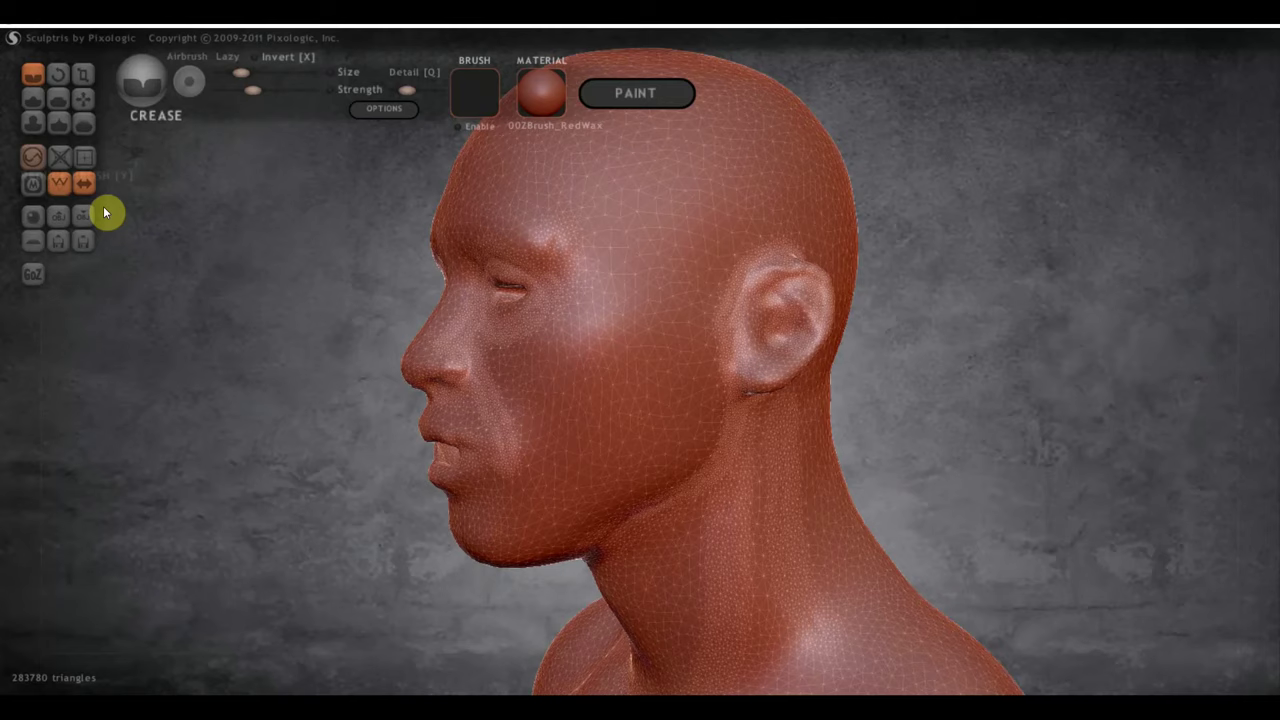
# - Build up the top of the ear with the Draw brush at lower Lazy, then choose Grab
pyautogui.click(33, 100)
pyautogui.moveTo(273, 73); pyautogui.dragTo(260, 73)
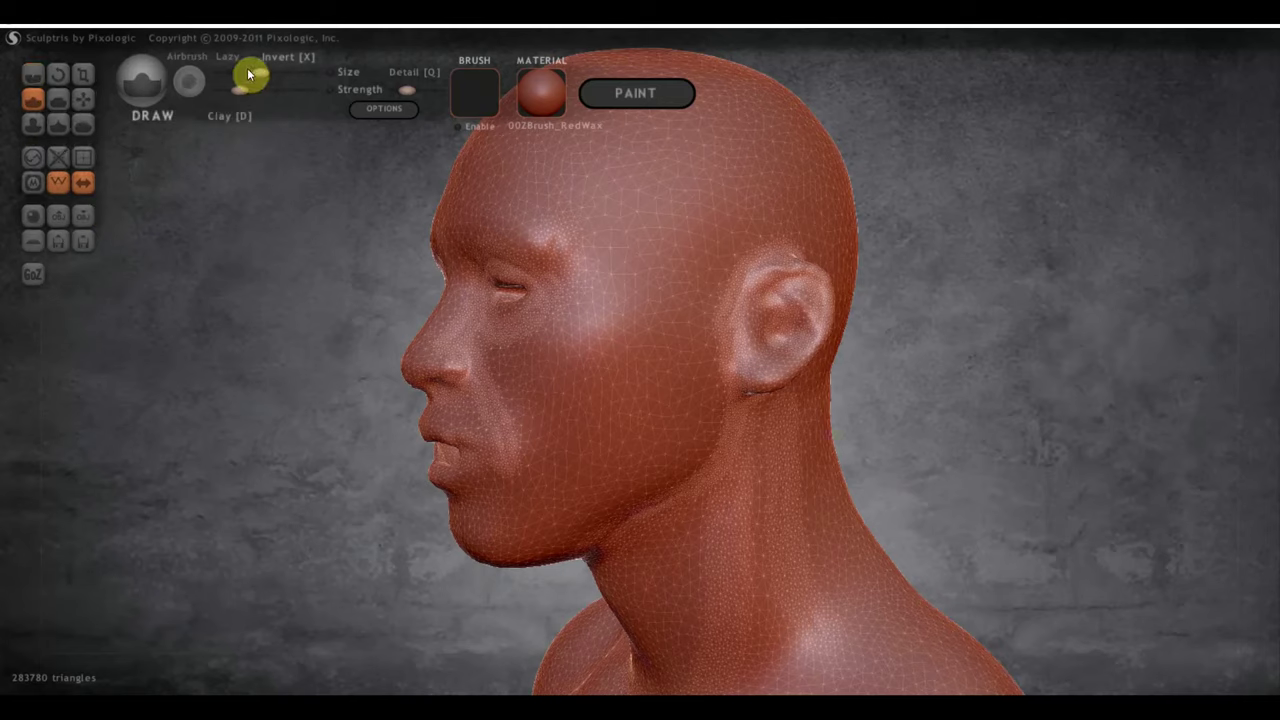
pyautogui.moveTo(780, 274)
pyautogui.mouseDown()
pyautogui.moveTo(763, 276)
pyautogui.moveTo(826, 300)
pyautogui.moveTo(826, 314)
pyautogui.moveTo(791, 262)
pyautogui.mouseUp()
pyautogui.click(83, 99)
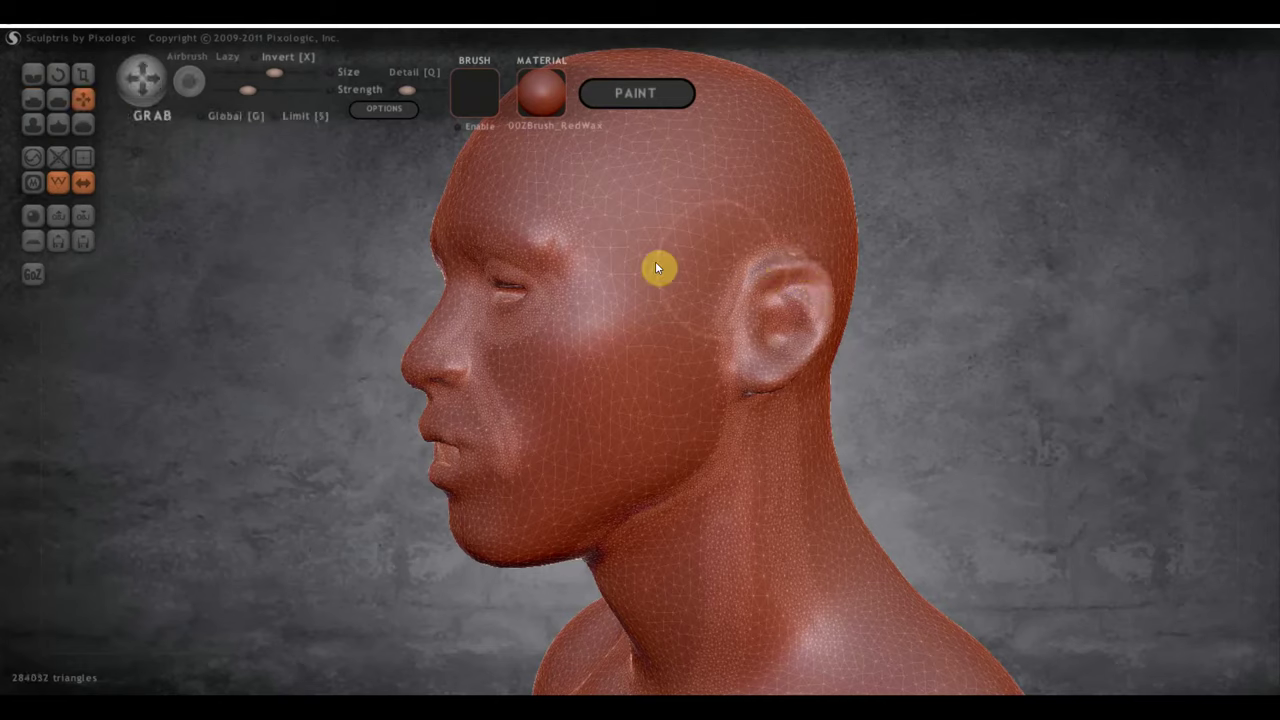
# - Shrink the Grab brush and pull the top of the ear up and outward
pyautogui.moveTo(312, 69); pyautogui.dragTo(255, 76)
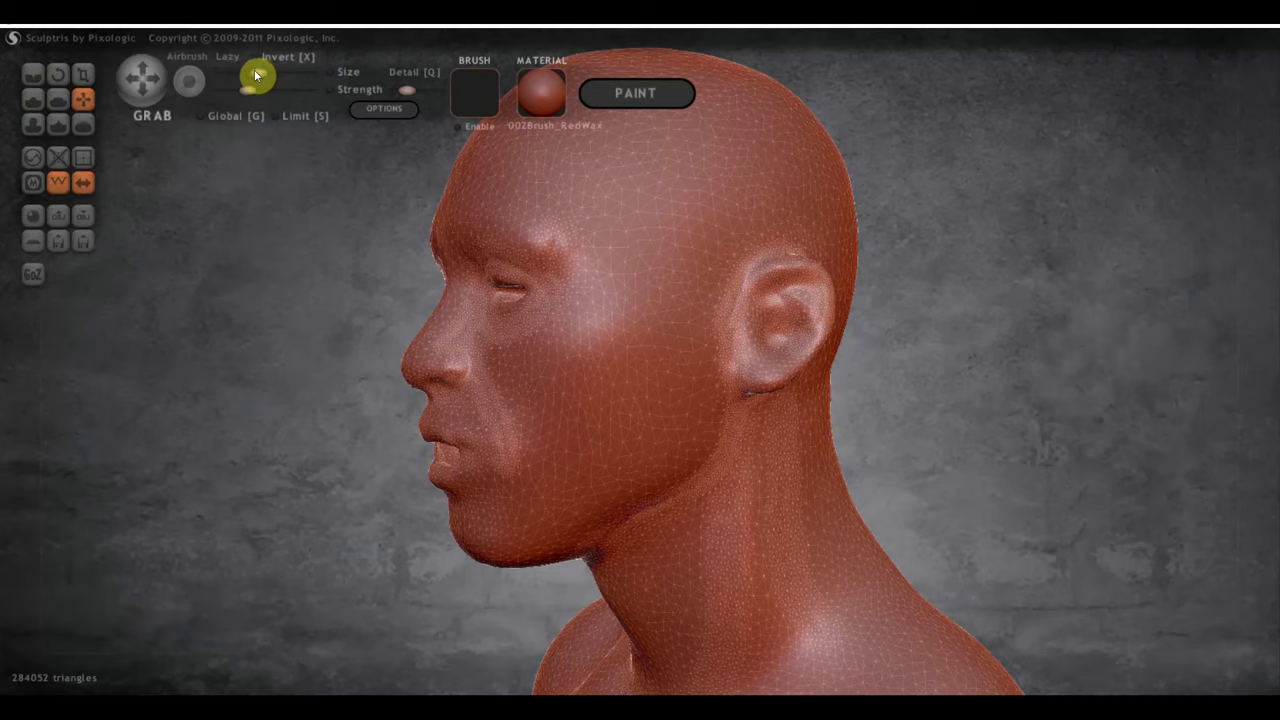
pyautogui.click(641, 228)
pyautogui.moveTo(797, 270)
pyautogui.mouseDown()
pyautogui.moveTo(799, 258)
pyautogui.moveTo(744, 307)
pyautogui.mouseUp()
pyautogui.moveTo(868, 308)
pyautogui.mouseDown()
pyautogui.moveTo(945, 340)
pyautogui.moveTo(811, 410)
pyautogui.mouseUp()
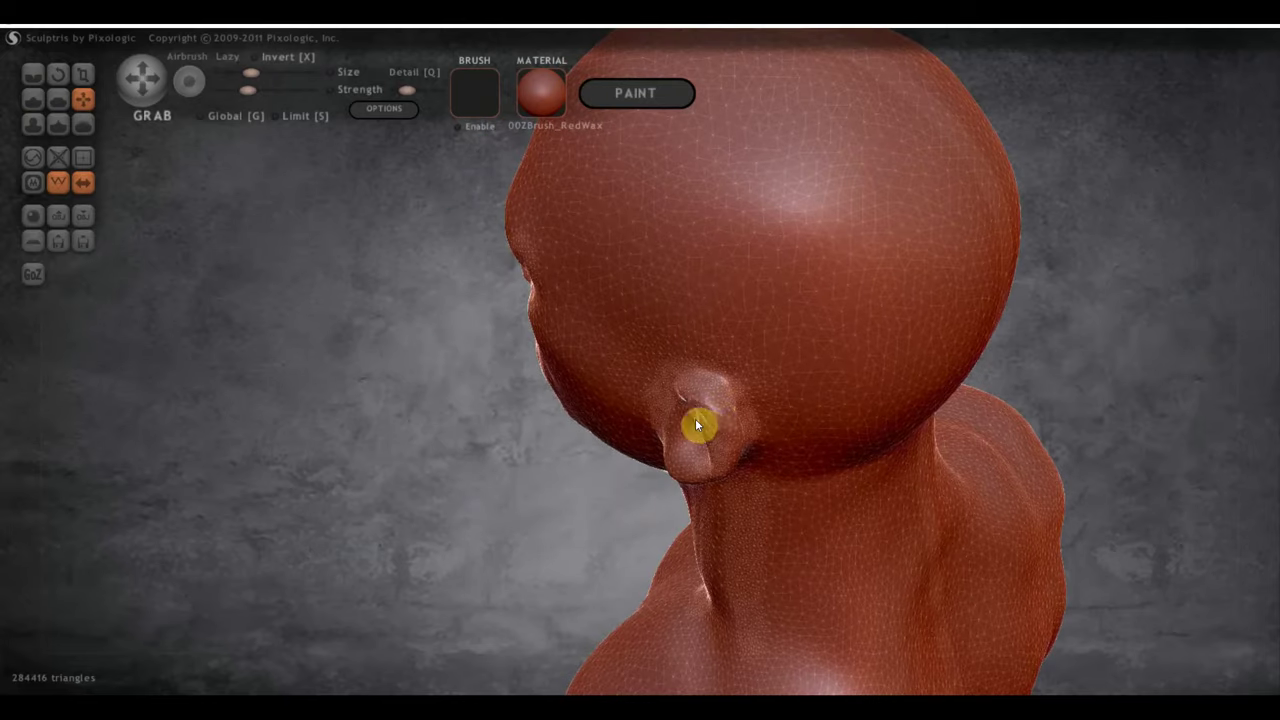
pyautogui.moveTo(520, 330); pyautogui.dragTo(298, 238)
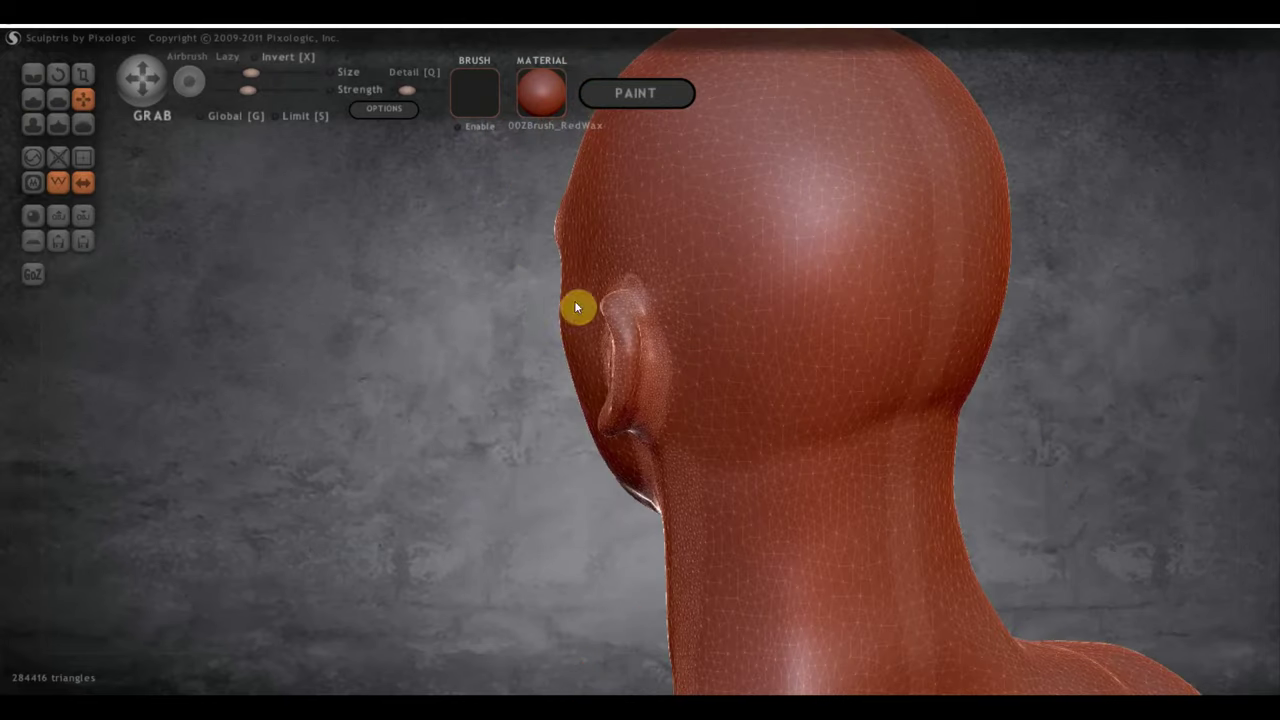
pyautogui.moveTo(634, 321); pyautogui.dragTo(630, 297)
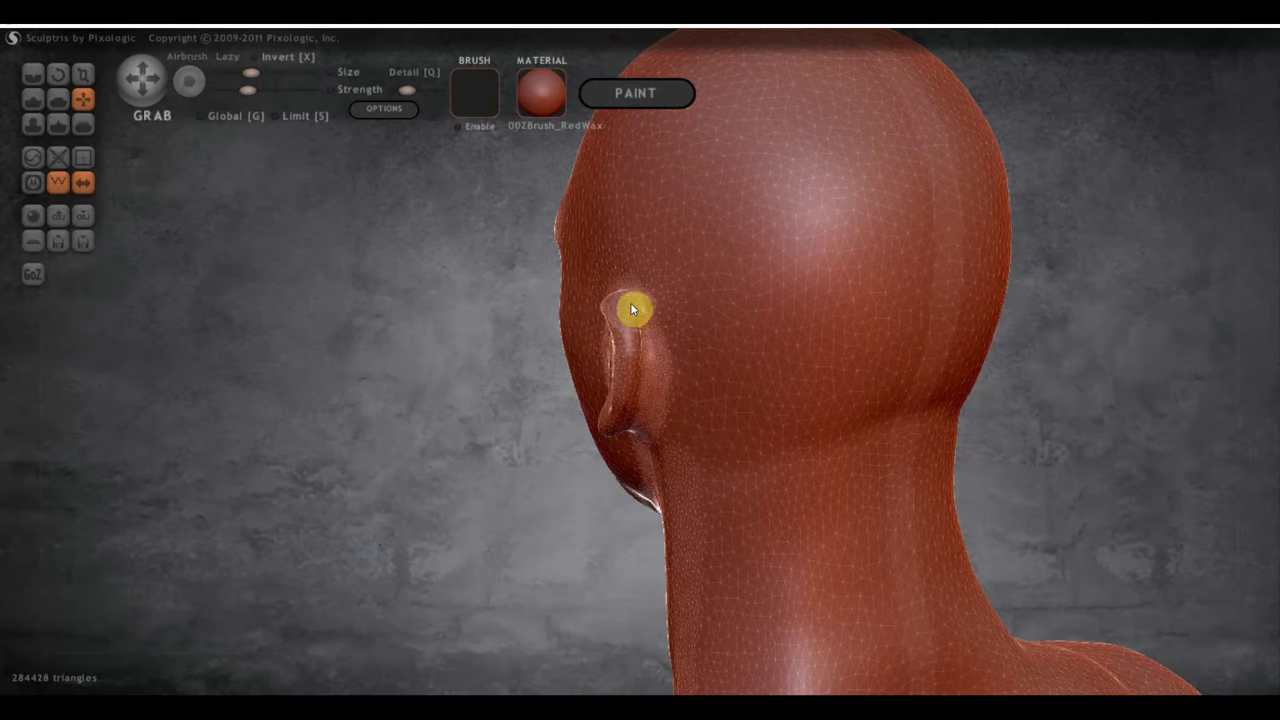
# - Turn the model to the front view and zoom out to the full figure
pyautogui.moveTo(530, 315); pyautogui.dragTo(812, 311)
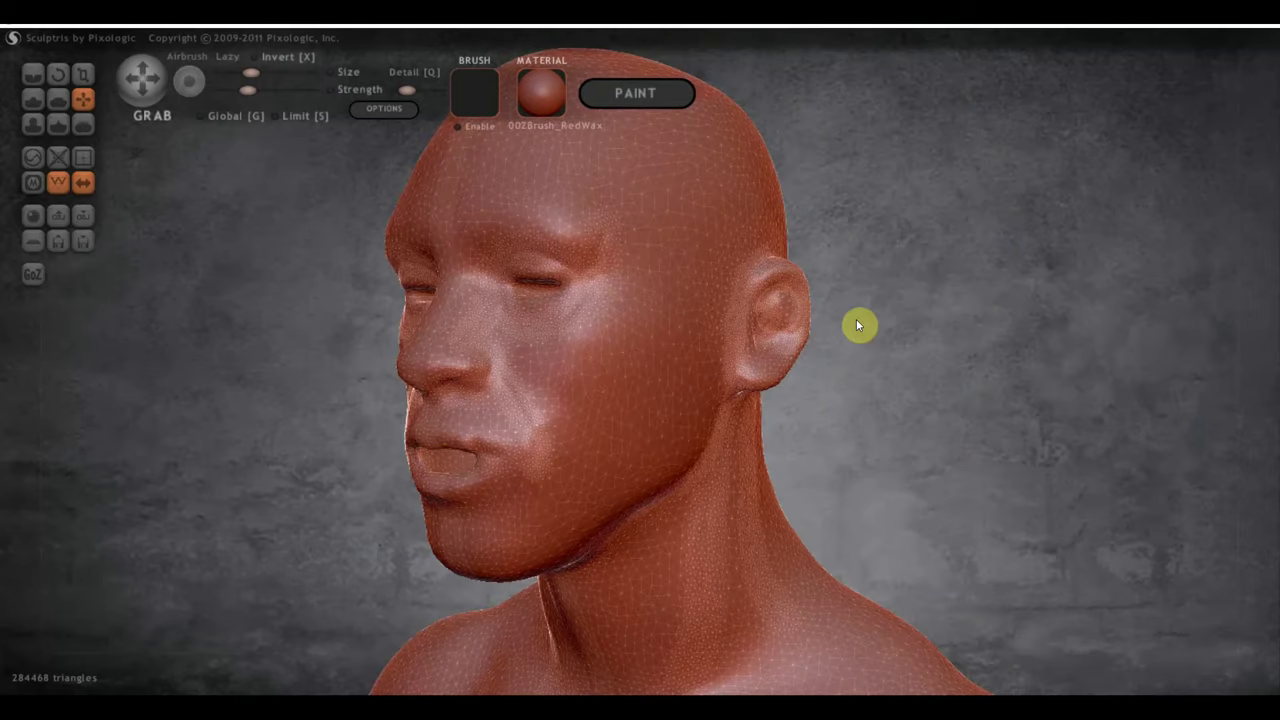
pyautogui.moveTo(856, 319); pyautogui.dragTo(1006, 327)
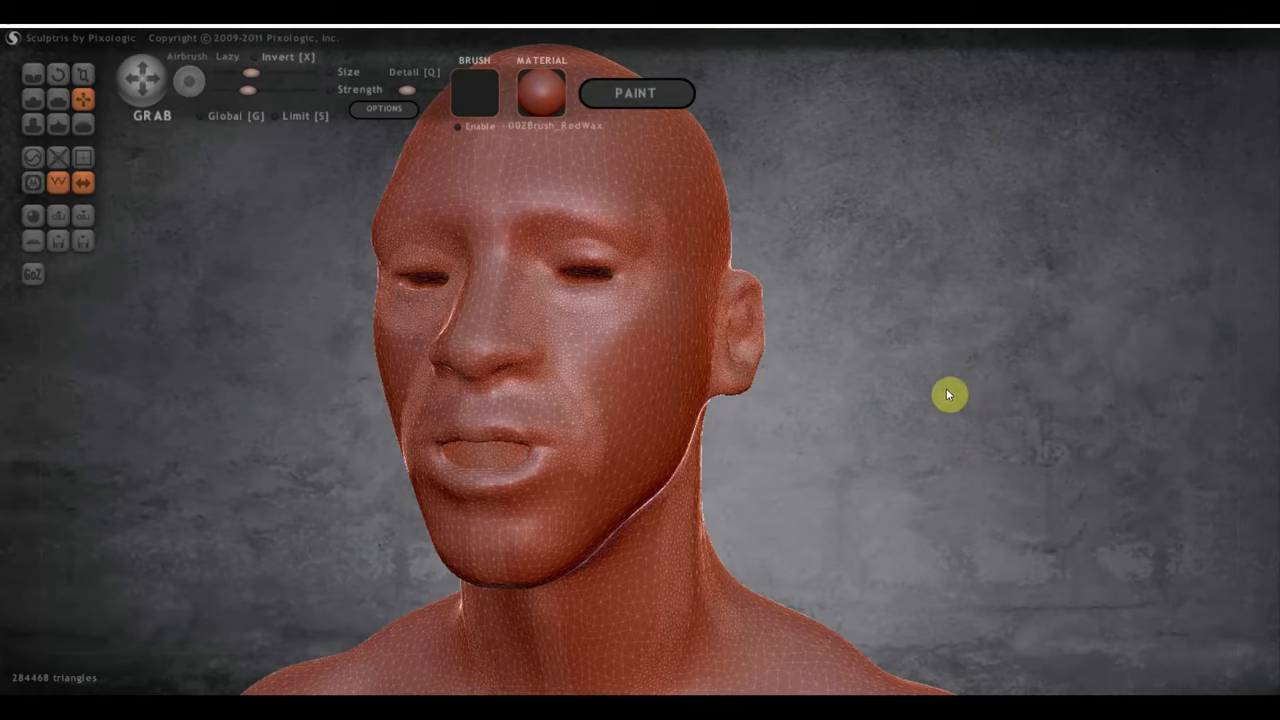
pyautogui.keyDown('shift'); pyautogui.moveTo(996, 402); pyautogui.dragTo(948, 408); pyautogui.keyUp('shift')
pyautogui.scroll(-5, 968, 485)
pyautogui.scroll(-3, 835, 255)
pyautogui.moveTo(891, 443)
pyautogui.keyDown('alt'); pyautogui.mouseDown()
pyautogui.moveTo(874, 343)
pyautogui.moveTo(907, 475)
pyautogui.moveTo(893, 410)
pyautogui.mouseUp(); pyautogui.keyUp('alt')
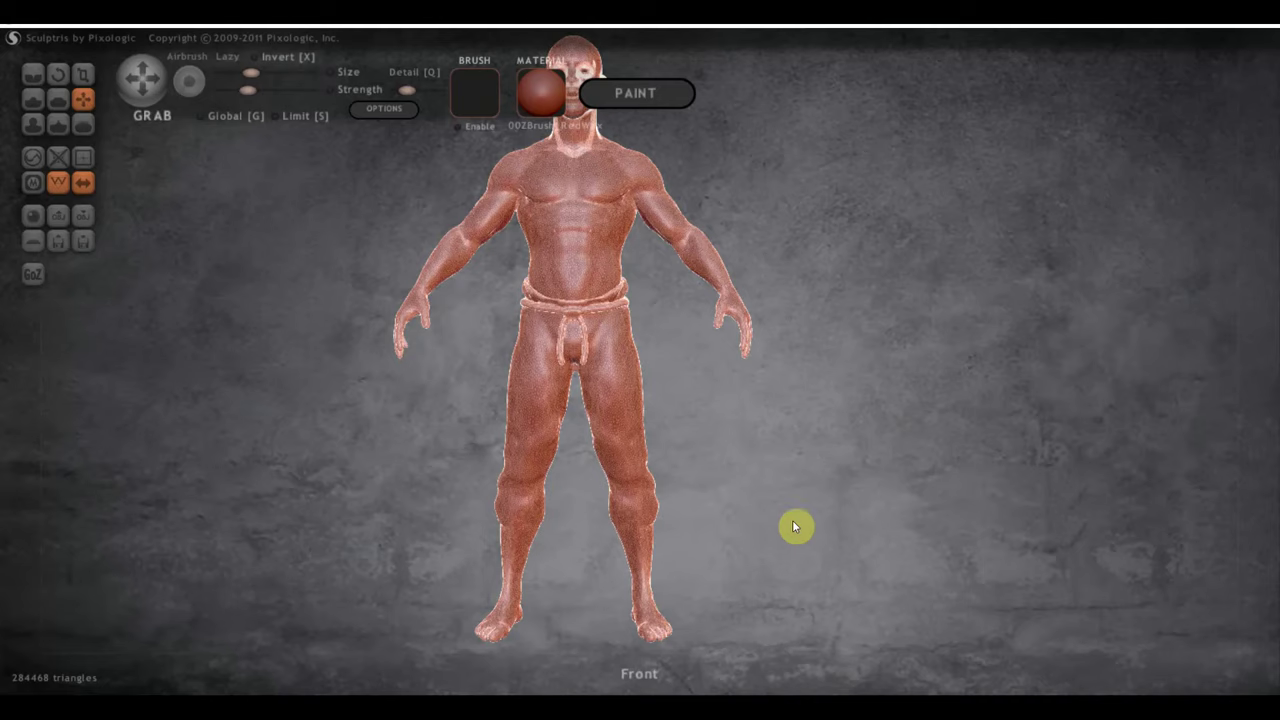
# - Export the figure to the desktop as the Wavefront OBJ file 343545
pyautogui.moveTo(406, 383)
pyautogui.mouseDown()
pyautogui.moveTo(521, 432)
pyautogui.moveTo(631, 411)
pyautogui.moveTo(528, 404)
pyautogui.mouseUp()
pyautogui.keyDown('shift'); pyautogui.moveTo(797, 501); pyautogui.dragTo(811, 488); pyautogui.keyUp('shift')
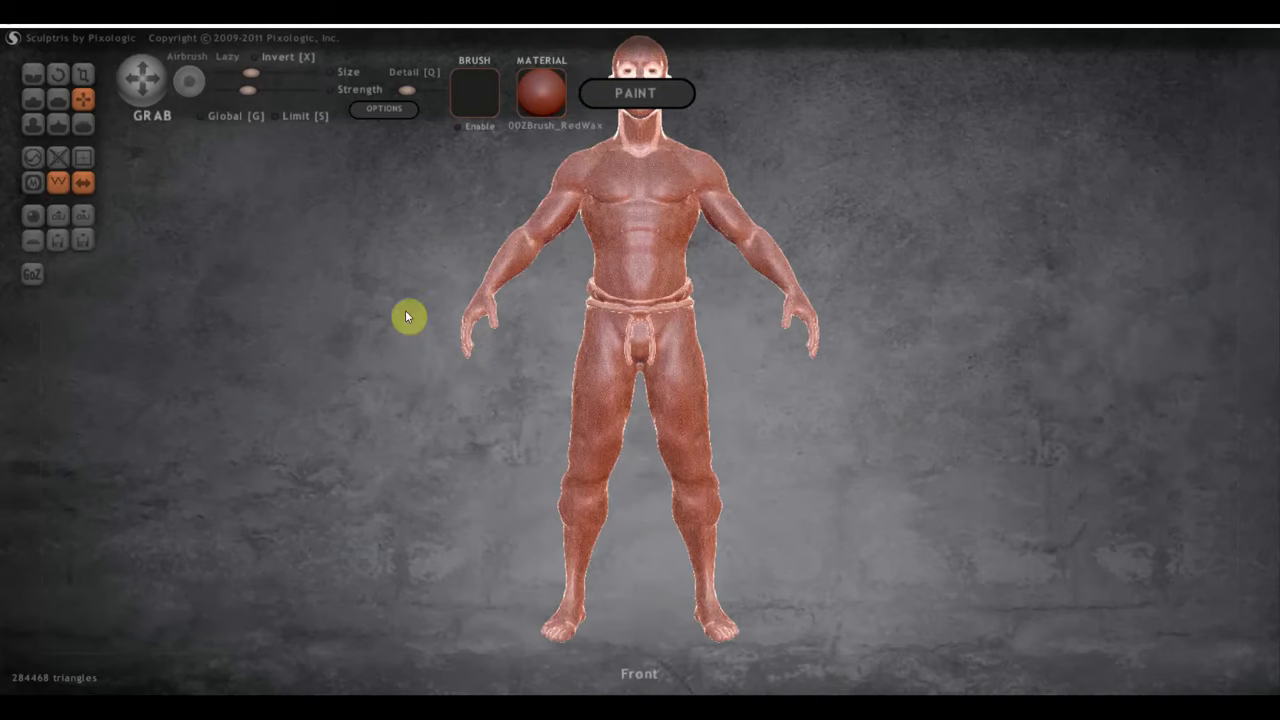
pyautogui.click(84, 214)
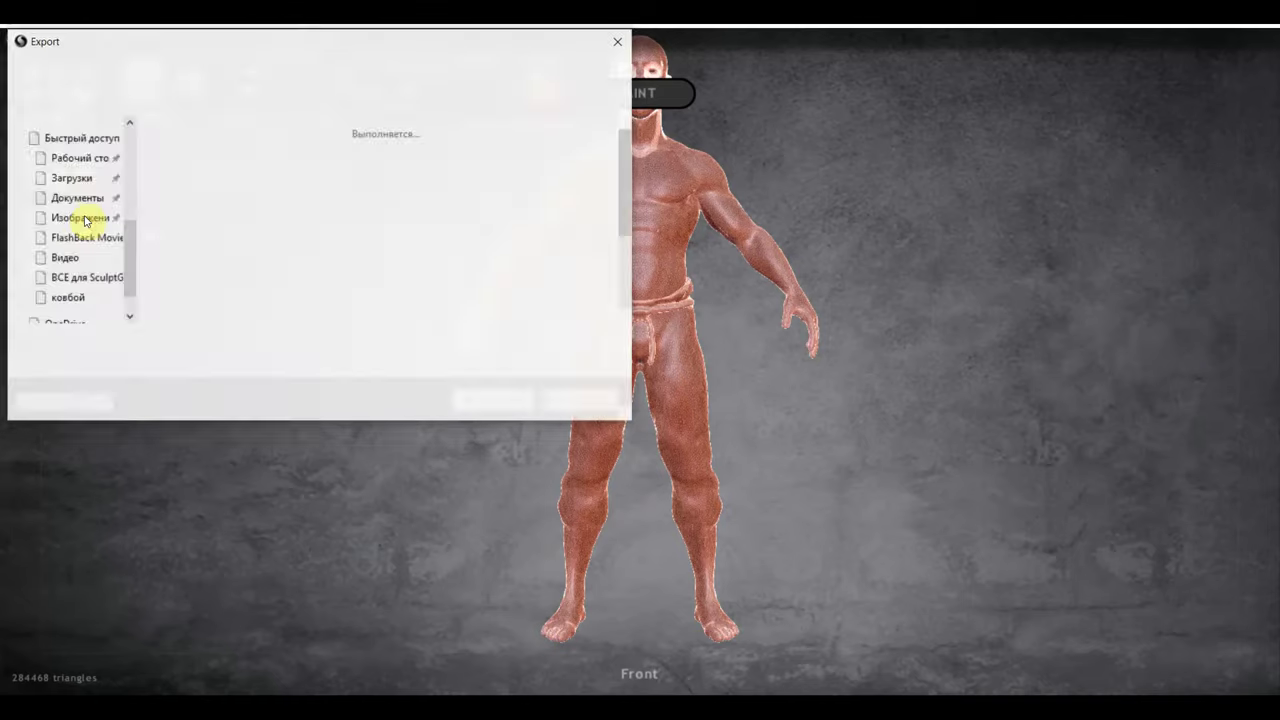
pyautogui.click(148, 343)
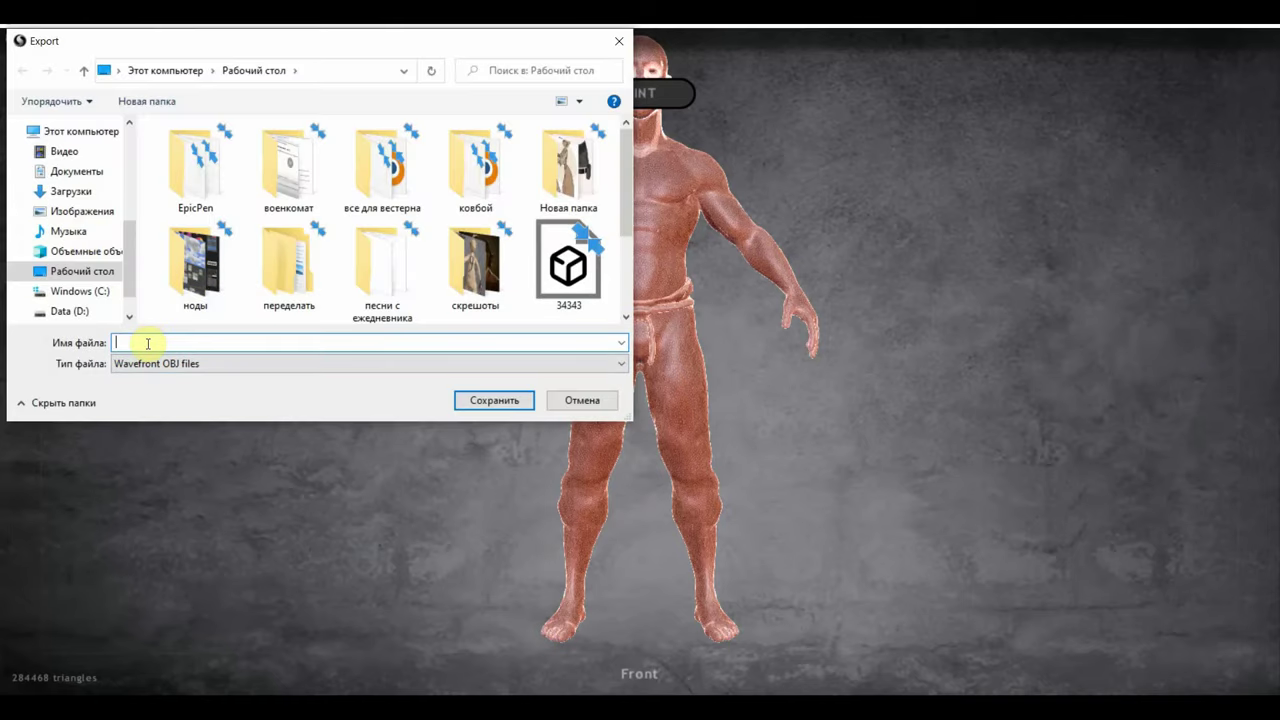
pyautogui.write('343545')
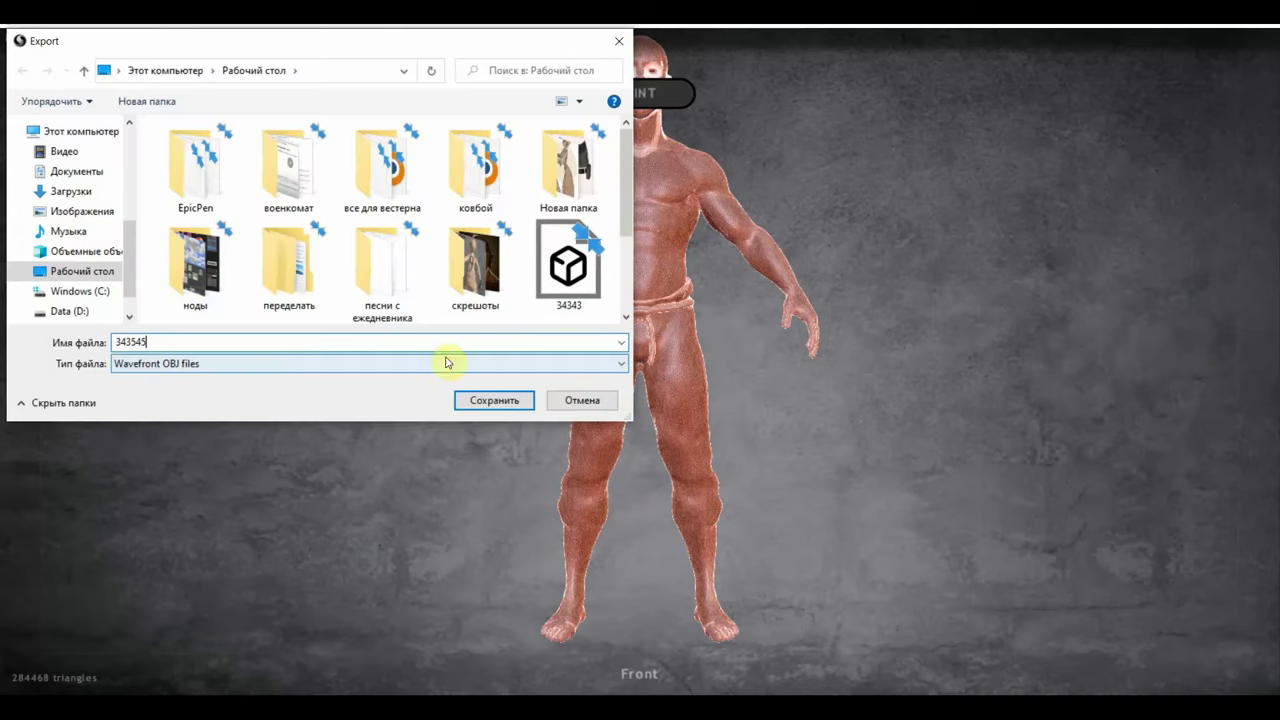
pyautogui.click(507, 410)
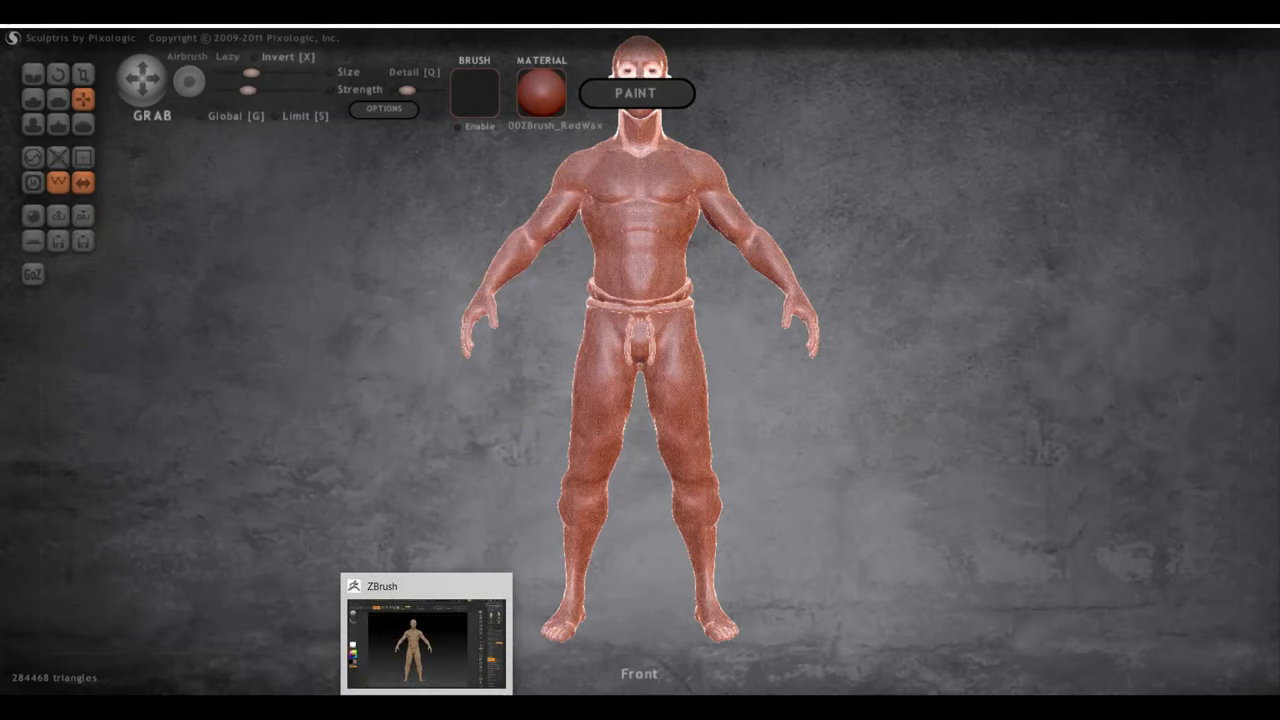
pyautogui.click(425, 640)
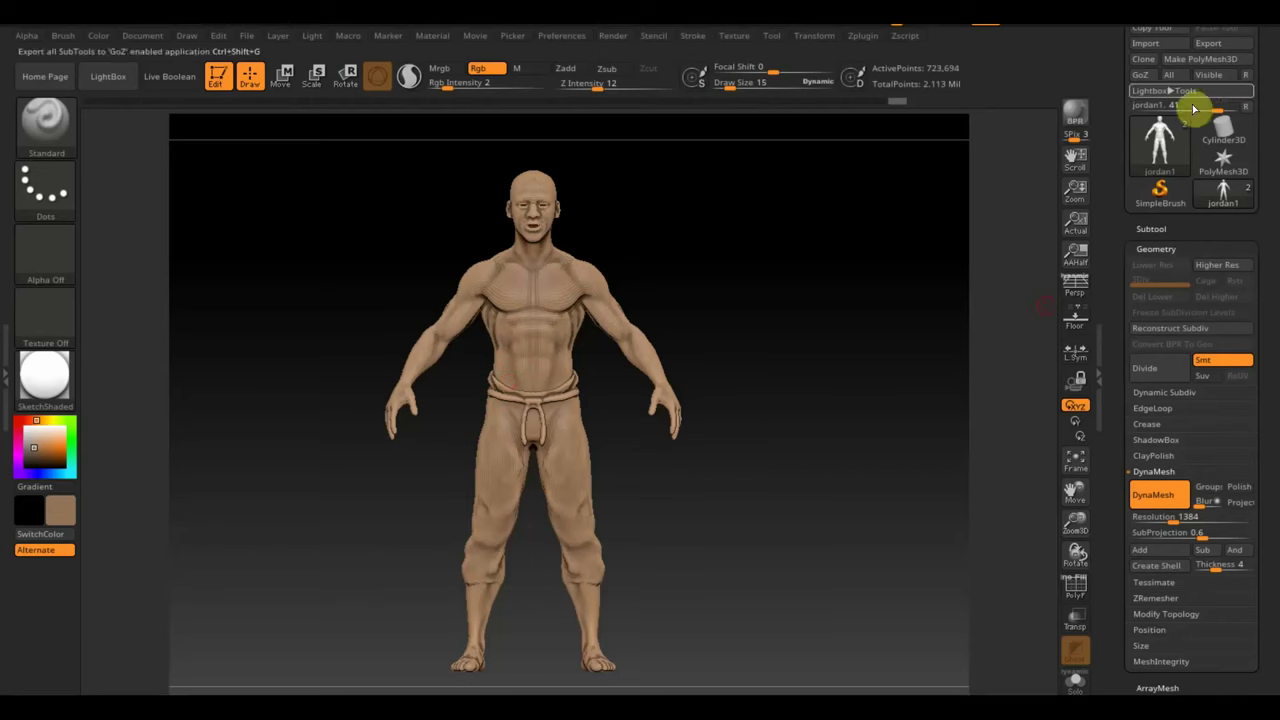
# - Import the 343545 mesh into ZBrush as the current tool
pyautogui.scroll(3, 1260, 140)
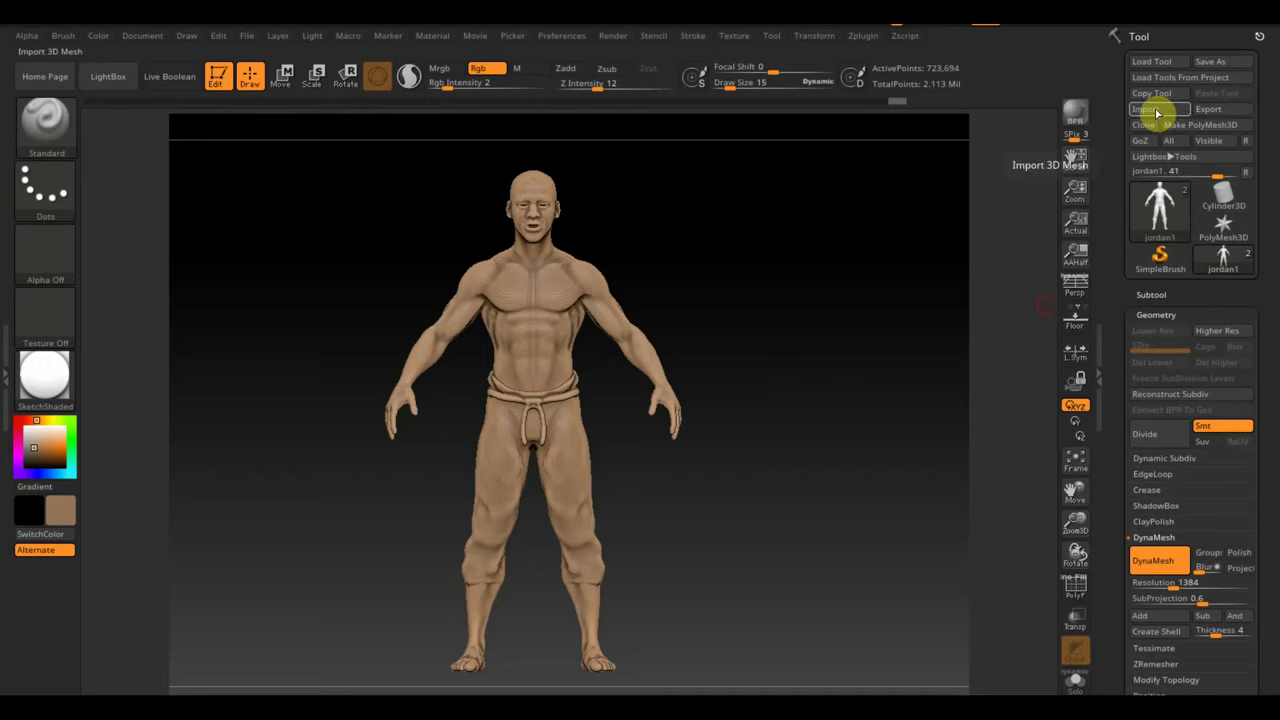
pyautogui.click(1150, 109)
pyautogui.click(560, 285)
pyautogui.scroll(-1, 560, 285)
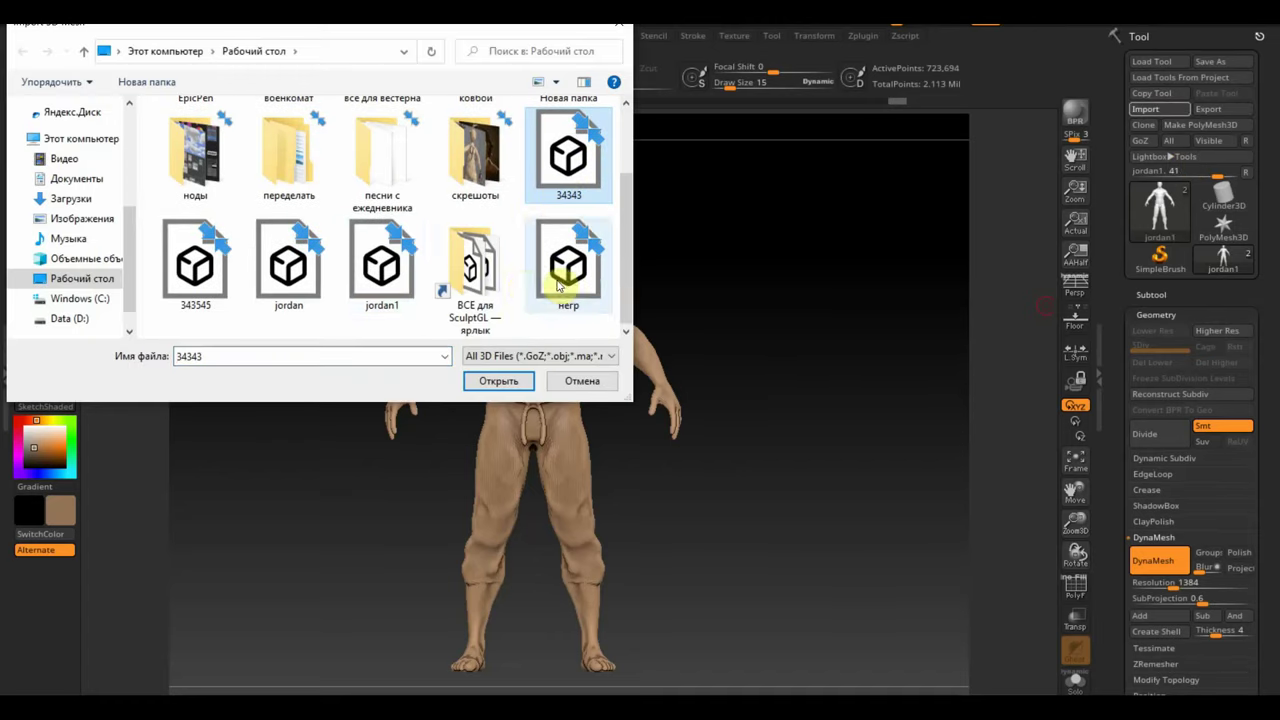
pyautogui.click(190, 270)
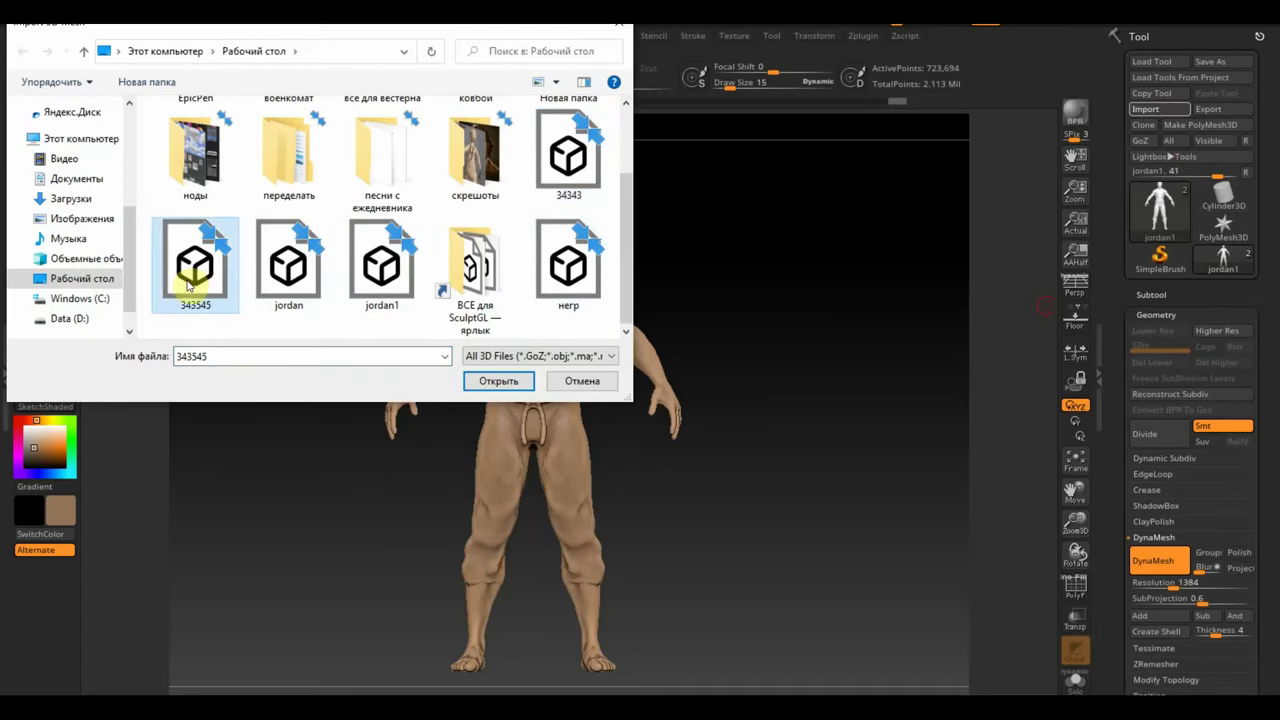
pyautogui.click(498, 381)
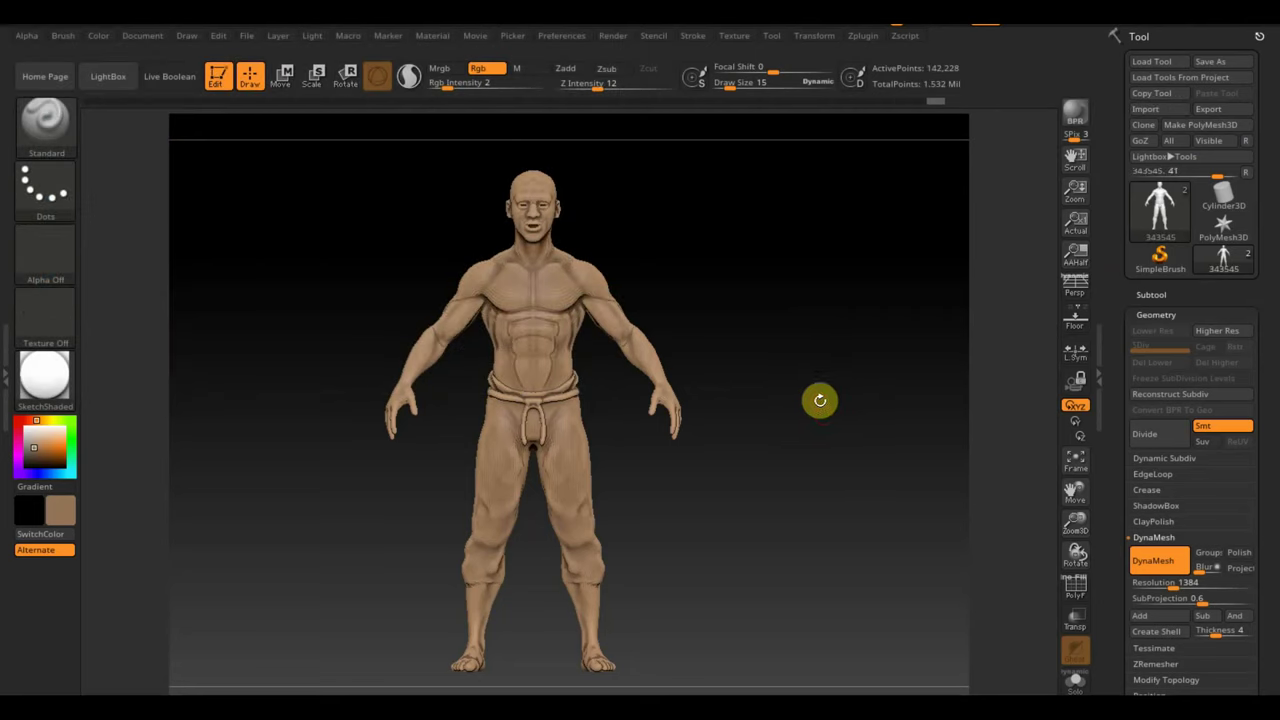
# - Inspect the imported mesh with the PolyF wireframe on, then hide the wireframe
pyautogui.keyDown('ctrl'); pyautogui.moveTo(820, 397); pyautogui.dragTo(843, 561, button='right'); pyautogui.keyUp('ctrl')
pyautogui.moveTo(843, 561)
pyautogui.mouseDown()
pyautogui.moveTo(845, 541)
pyautogui.moveTo(1080, 588)
pyautogui.mouseUp()
pyautogui.click(1075, 587)
pyautogui.moveTo(880, 543)
pyautogui.keyDown('ctrl'); pyautogui.mouseDown(button='right')
pyautogui.moveTo(923, 659)
pyautogui.moveTo(869, 634)
pyautogui.moveTo(880, 578)
pyautogui.mouseUp(button='right'); pyautogui.keyUp('ctrl')
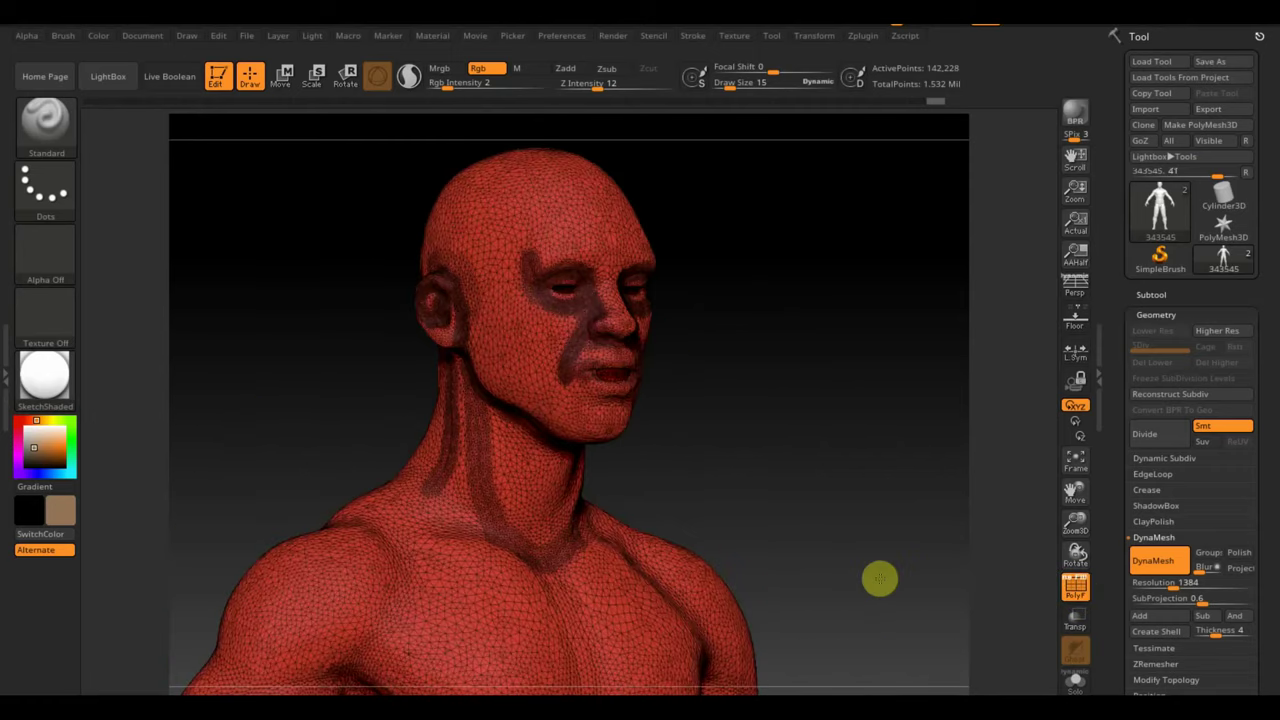
pyautogui.moveTo(880, 578); pyautogui.dragTo(874, 546)
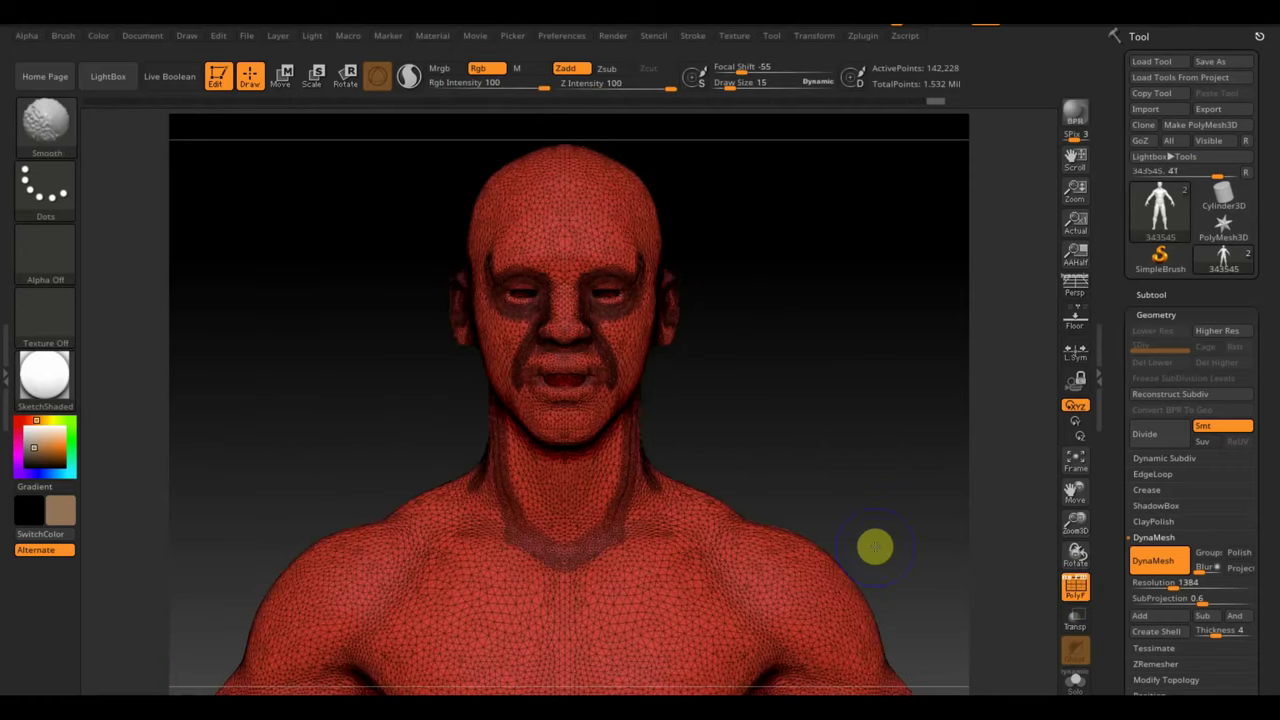
pyautogui.moveTo(880, 550)
pyautogui.keyDown('ctrl'); pyautogui.mouseDown(button='right')
pyautogui.moveTo(914, 571)
pyautogui.moveTo(829, 366)
pyautogui.moveTo(797, 451)
pyautogui.moveTo(828, 413)
pyautogui.moveTo(846, 489)
pyautogui.moveTo(855, 468)
pyautogui.mouseUp(button='right'); pyautogui.keyUp('ctrl')
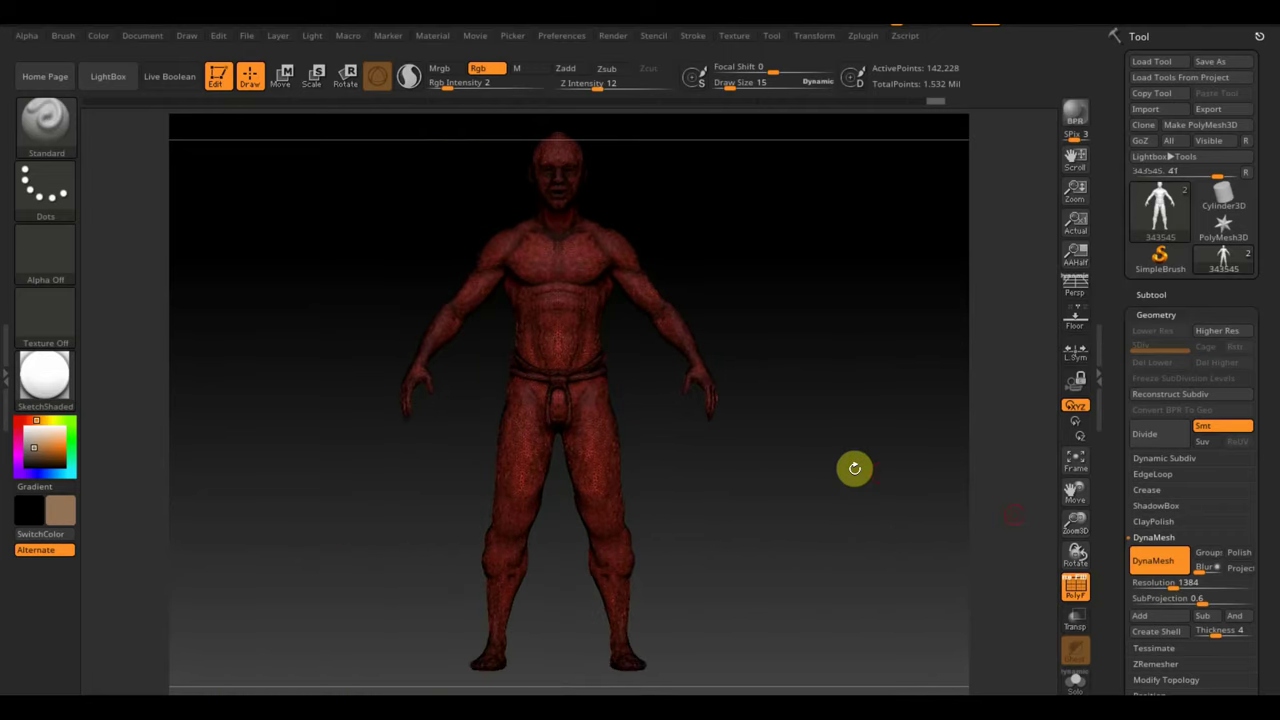
pyautogui.hotkey('shift', 'f')
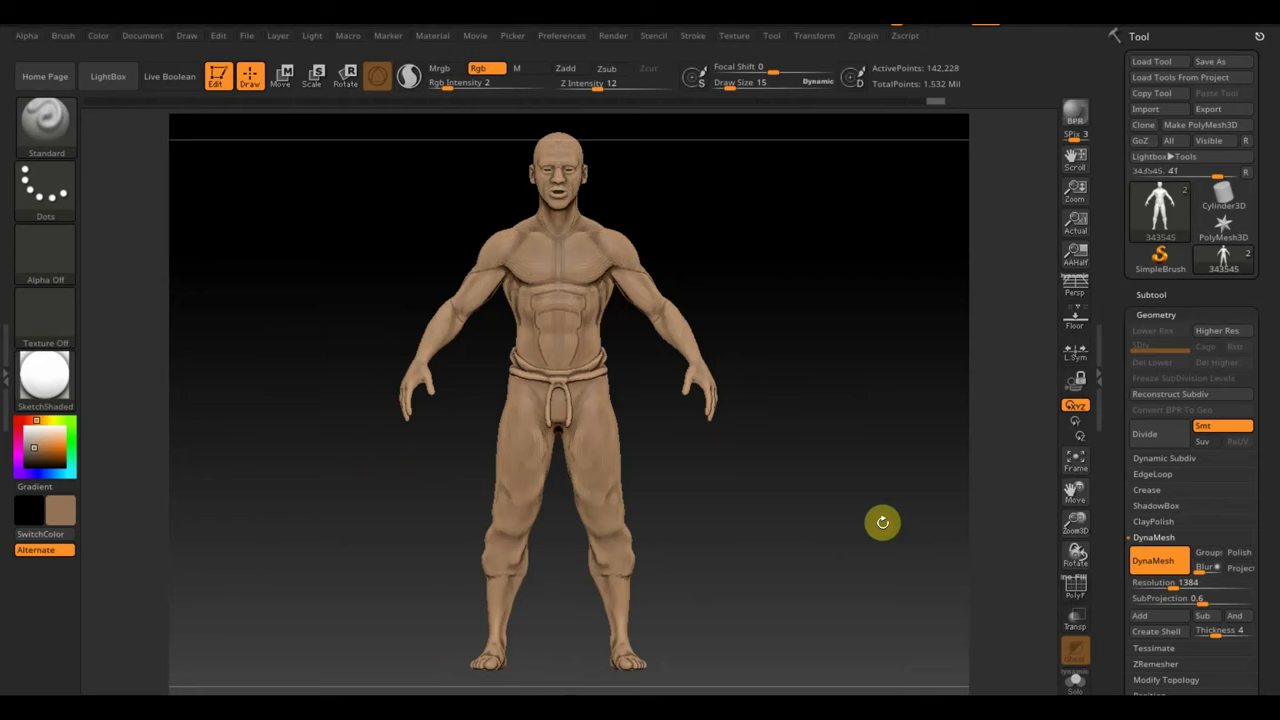
# - Snap to front view and subdivide the 343545 mesh with Ctrl+D, settling at SDiv 2
pyautogui.press('ctrl')
pyautogui.moveTo(834, 534); pyautogui.dragTo(840, 554)
pyautogui.press('ctrl')
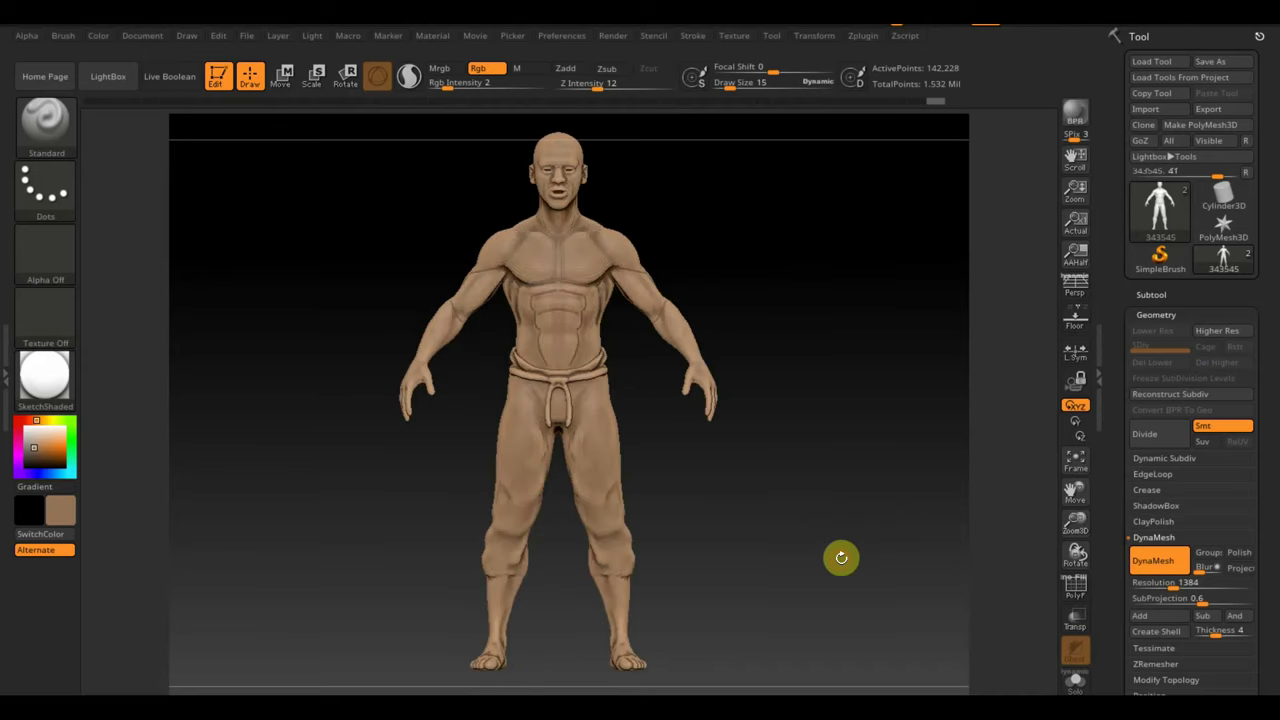
pyautogui.press('ctrl')
pyautogui.hotkey('ctrl', 'd')
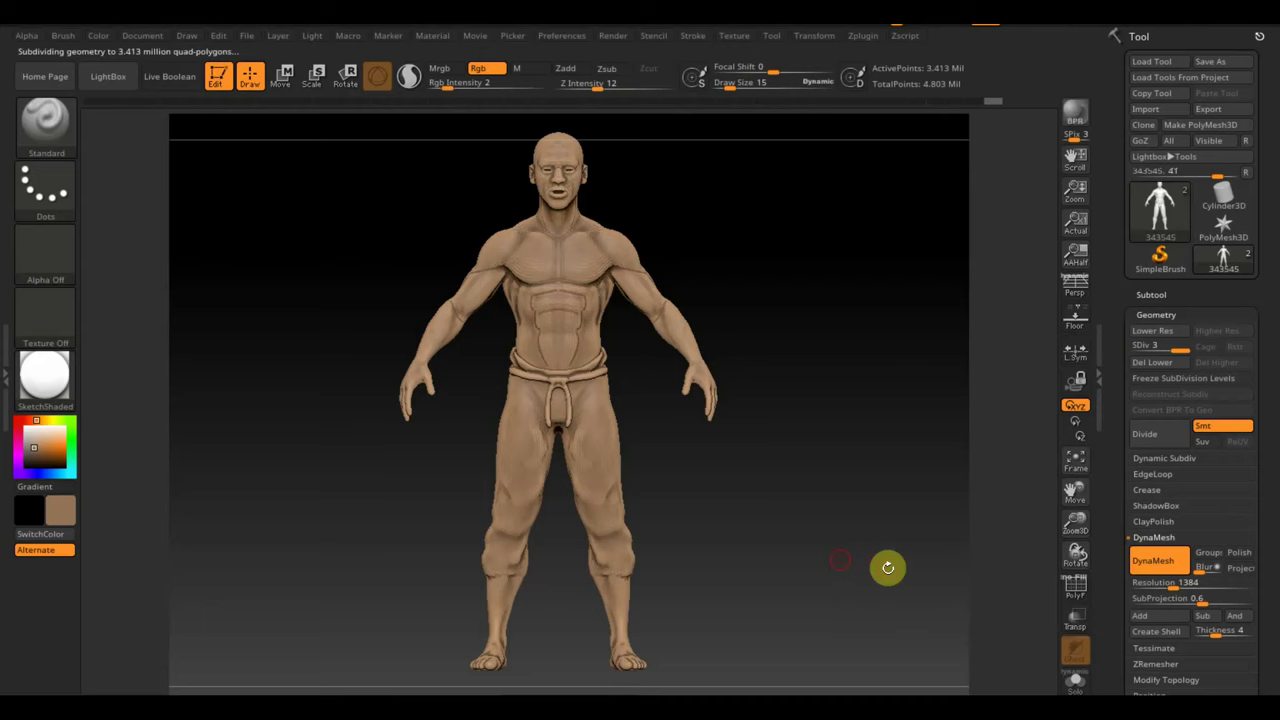
pyautogui.press('ctrl')
pyautogui.press('ctrl')
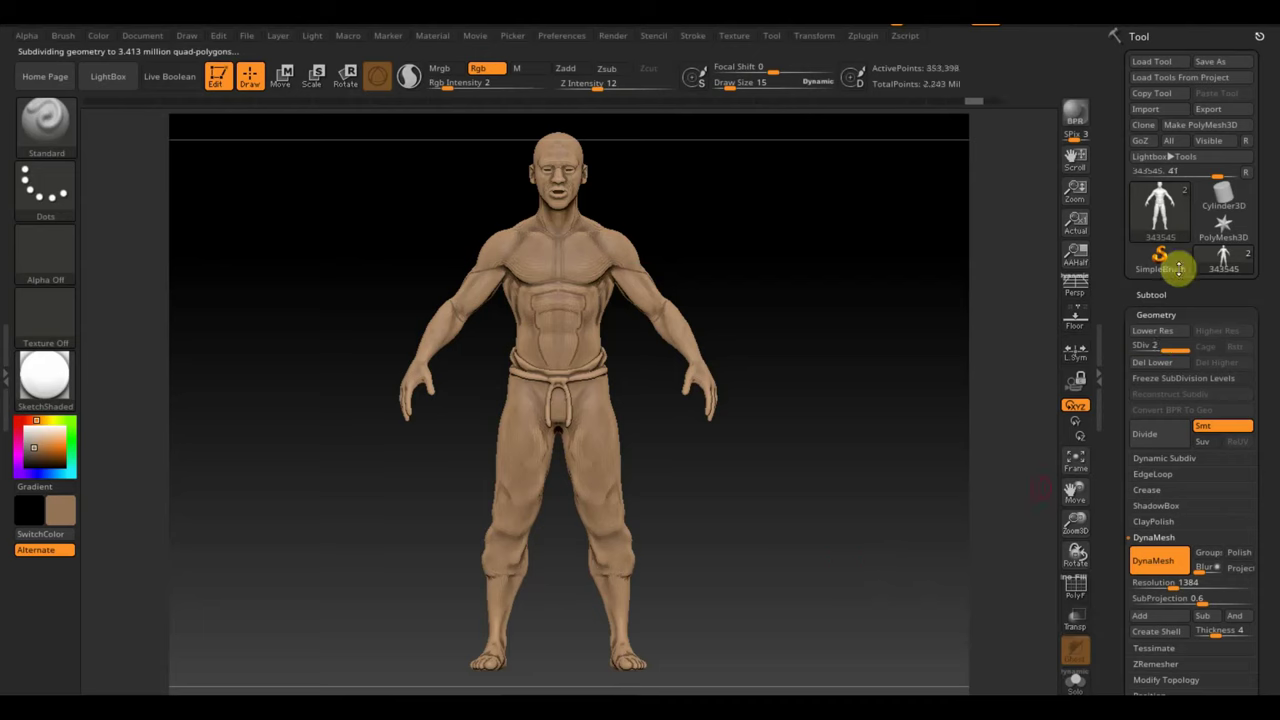
pyautogui.click(1152, 294)
# - Show the jordan2 subtool and Project All its polypaint onto the 343545 subtool
pyautogui.scroll(-3, 1262, 400)
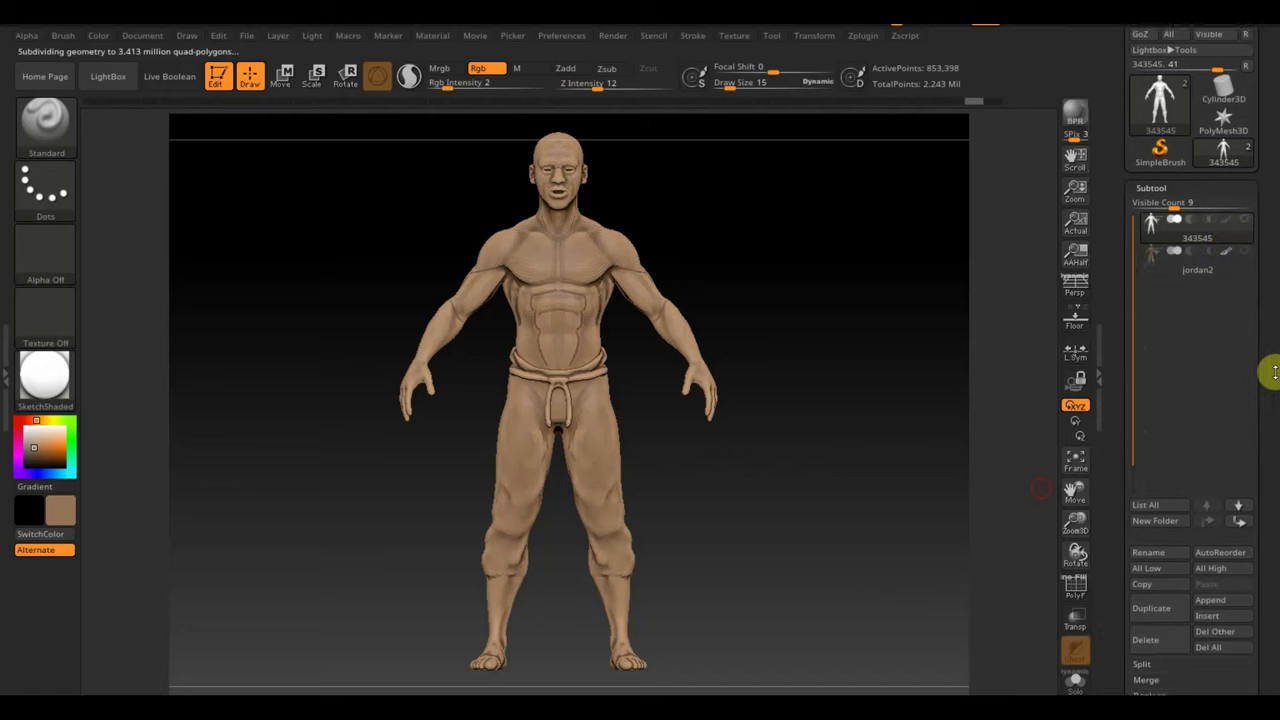
pyautogui.click(1246, 243)
pyautogui.scroll(-3, 1271, 443)
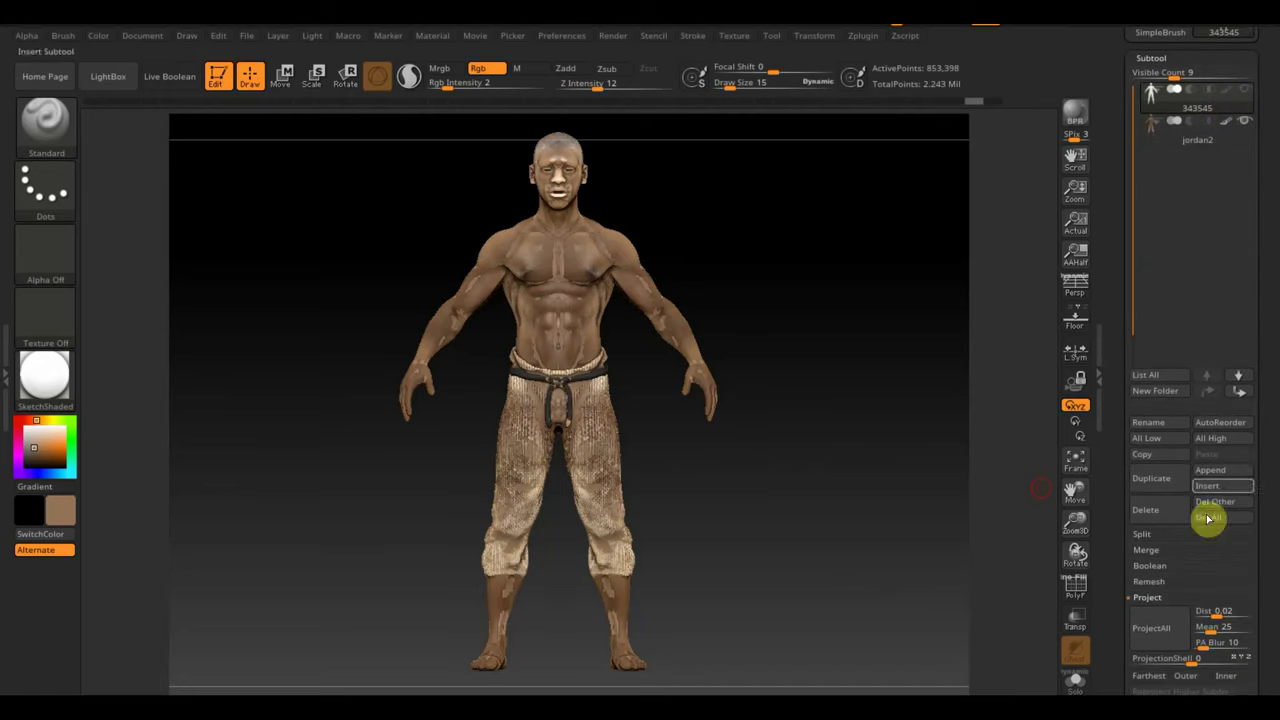
pyautogui.click(1156, 636)
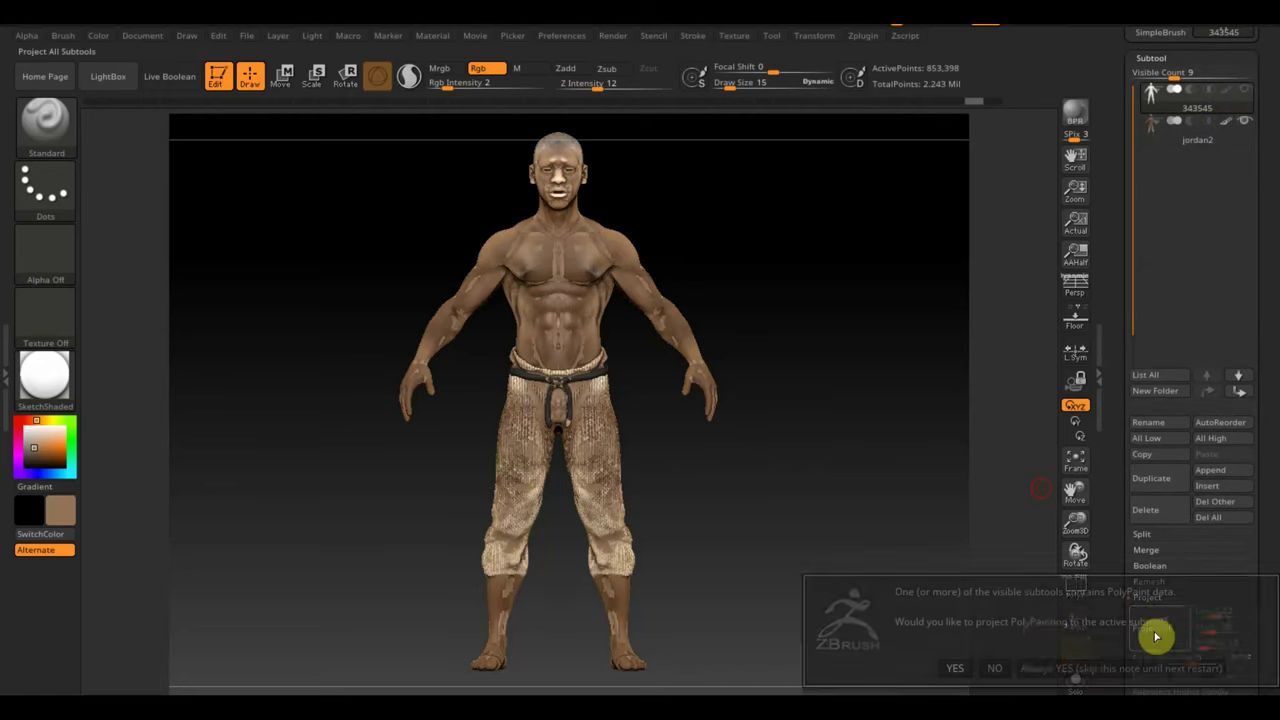
pyautogui.click(953, 668)
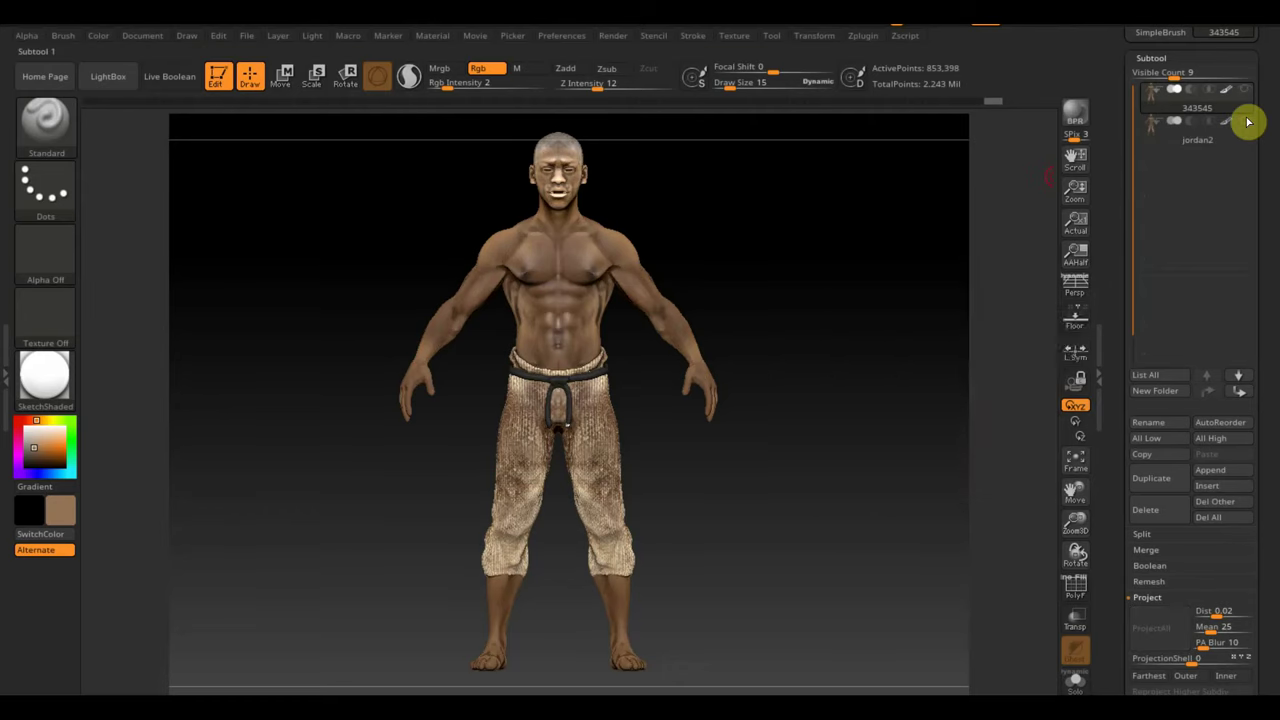
# - Frame the head and upper chest in front view, briefly checking the polygon wireframe
pyautogui.moveTo(863, 387)
pyautogui.mouseDown()
pyautogui.moveTo(811, 443)
pyautogui.moveTo(880, 626)
pyautogui.moveTo(863, 612)
pyautogui.moveTo(608, 606)
pyautogui.moveTo(643, 614)
pyautogui.mouseUp()
pyautogui.press('shift')
pyautogui.moveTo(877, 503); pyautogui.dragTo(885, 531)
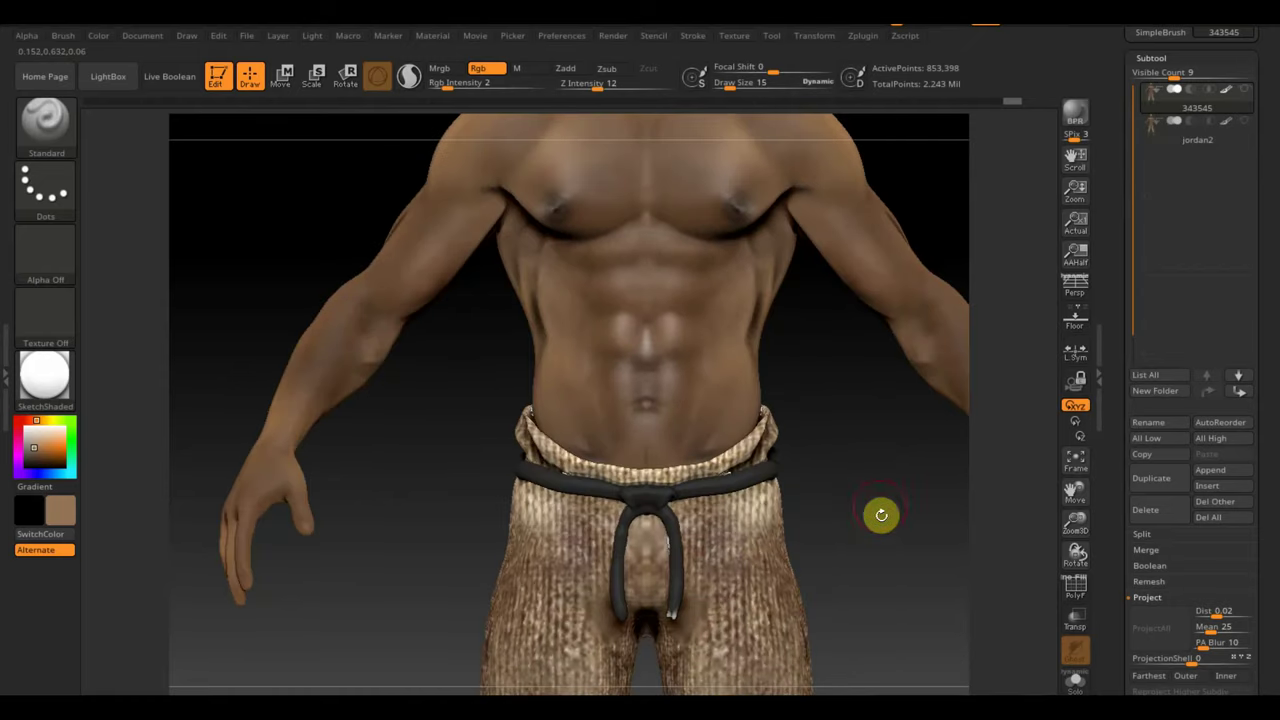
pyautogui.click(1074, 585)
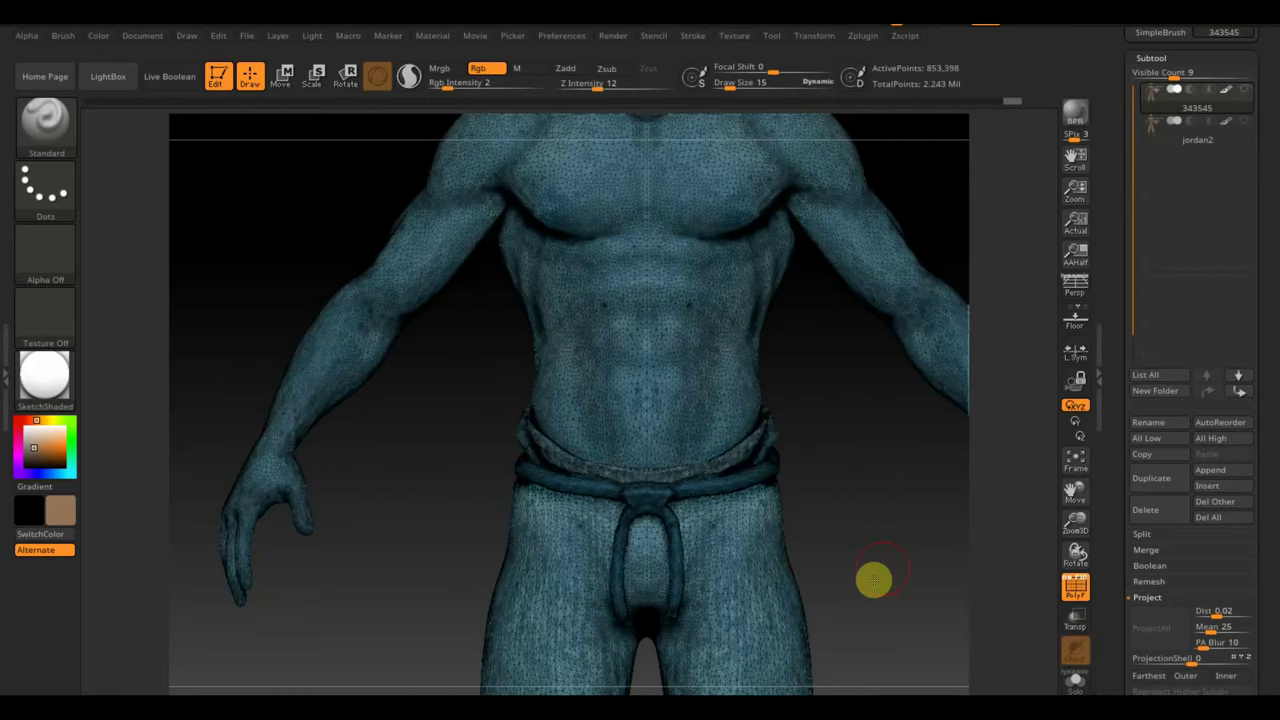
pyautogui.keyDown('alt'); pyautogui.moveTo(873, 580); pyautogui.dragTo(800, 677); pyautogui.keyUp('alt')
pyautogui.moveTo(940, 351)
pyautogui.keyDown('alt'); pyautogui.mouseDown()
pyautogui.moveTo(931, 569)
pyautogui.moveTo(935, 530)
pyautogui.moveTo(948, 534)
pyautogui.moveTo(868, 474)
pyautogui.mouseUp(); pyautogui.keyUp('alt')
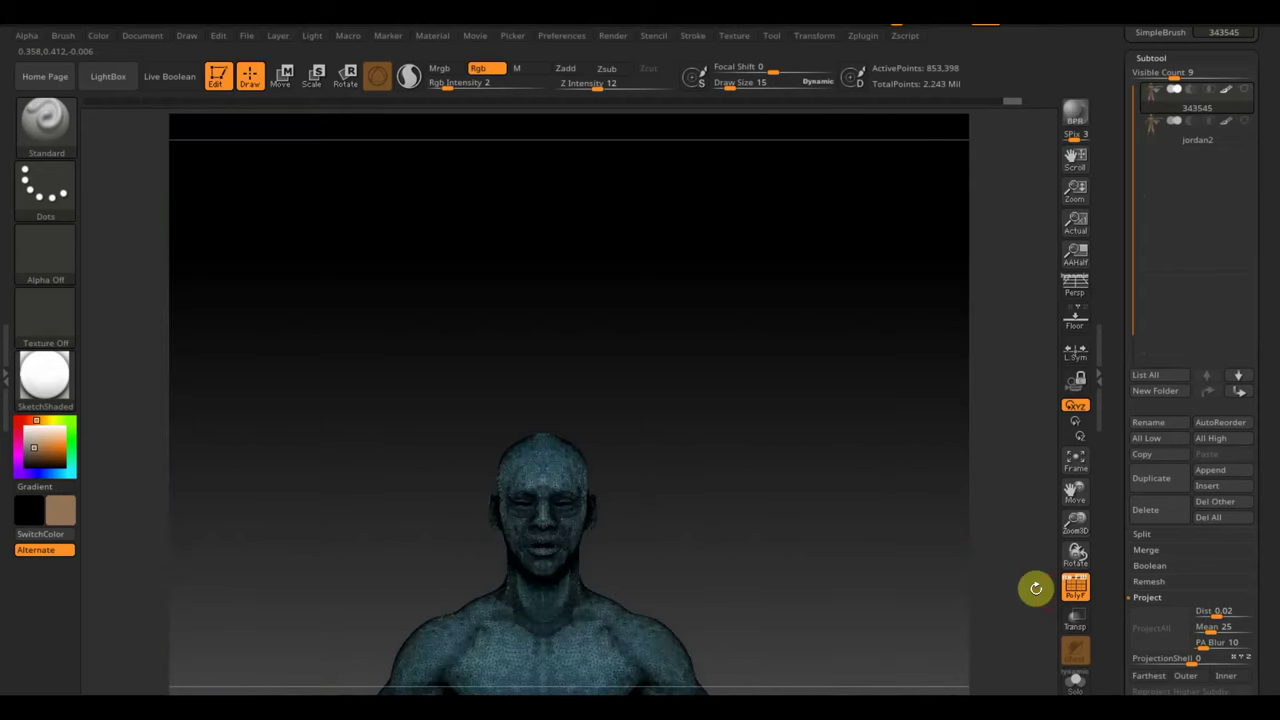
pyautogui.click(1074, 598)
# - Smooth the lips and left lip corner with the Shift Smooth brush
pyautogui.moveTo(831, 589)
pyautogui.mouseDown()
pyautogui.moveTo(866, 568)
pyautogui.moveTo(883, 638)
pyautogui.mouseUp()
pyautogui.moveTo(855, 507); pyautogui.dragTo(906, 403)
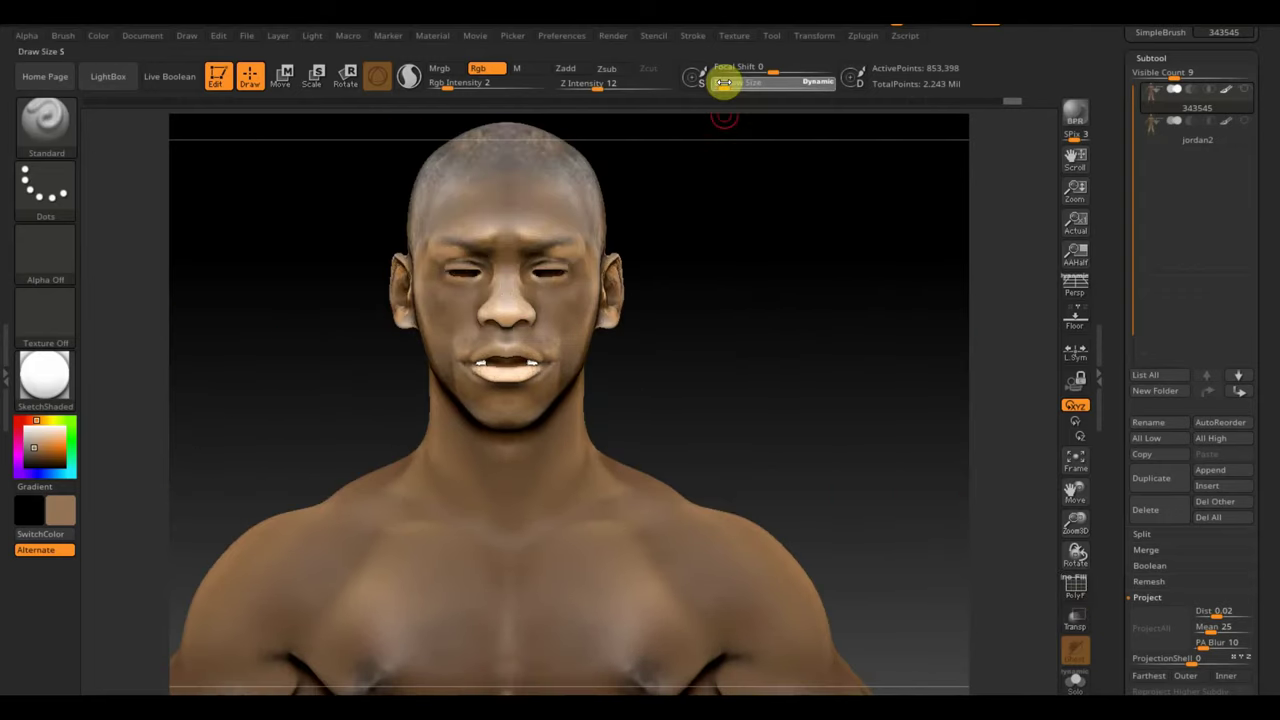
pyautogui.press('shift')
pyautogui.keyDown('shift'); pyautogui.moveTo(500, 350); pyautogui.dragTo(478, 368); pyautogui.keyUp('shift')
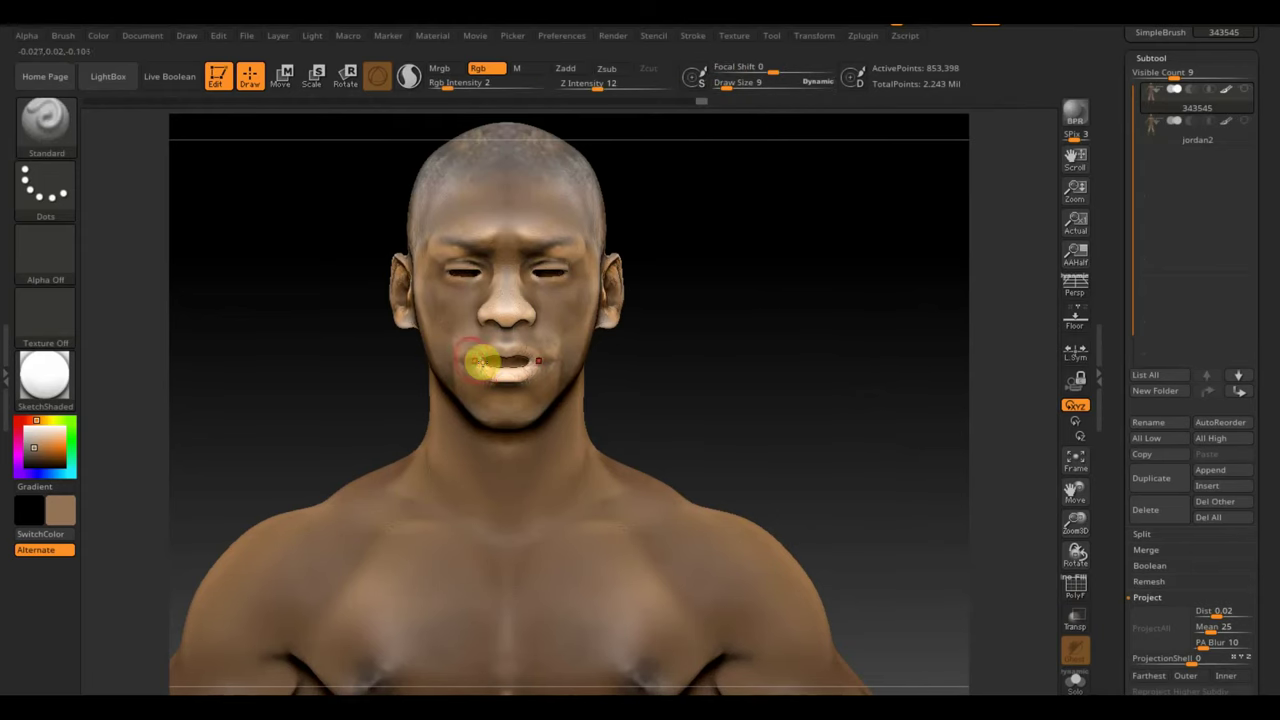
pyautogui.click(55, 128)
# - Reshape both mouth corners and the lower lip with the Move Topologic brush
pyautogui.click(371, 149)
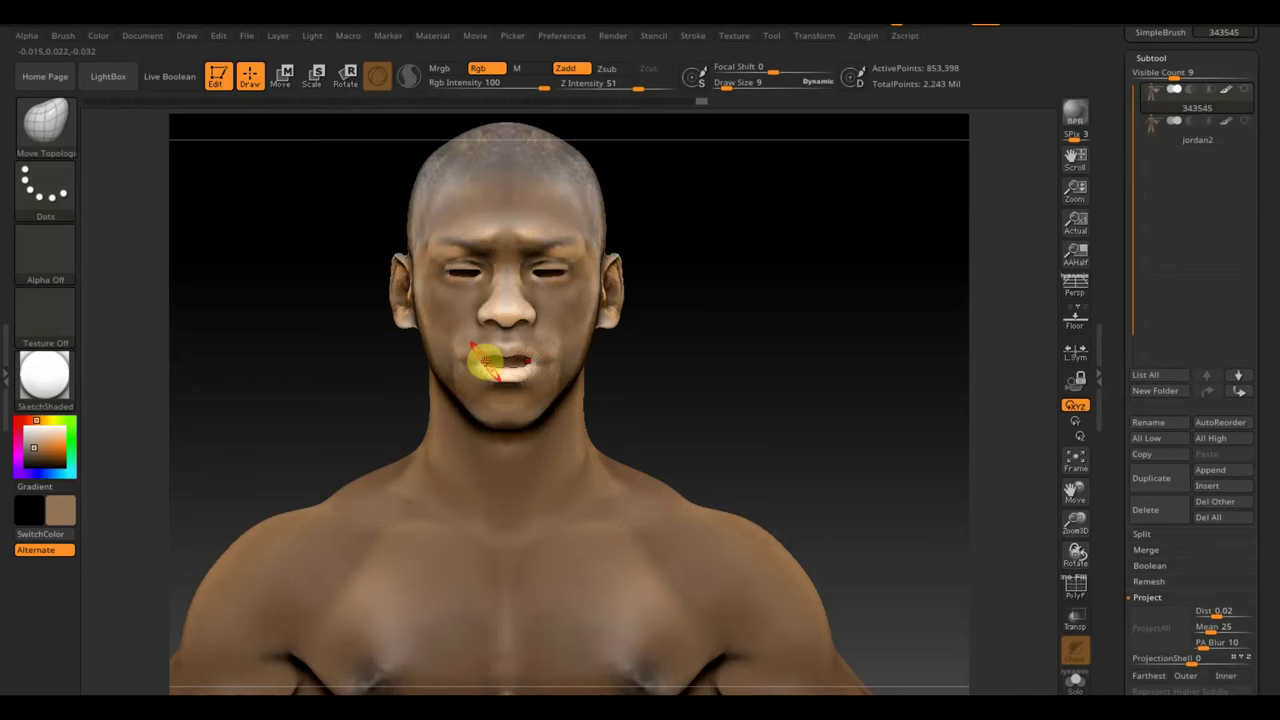
pyautogui.moveTo(485, 362); pyautogui.dragTo(480, 350)
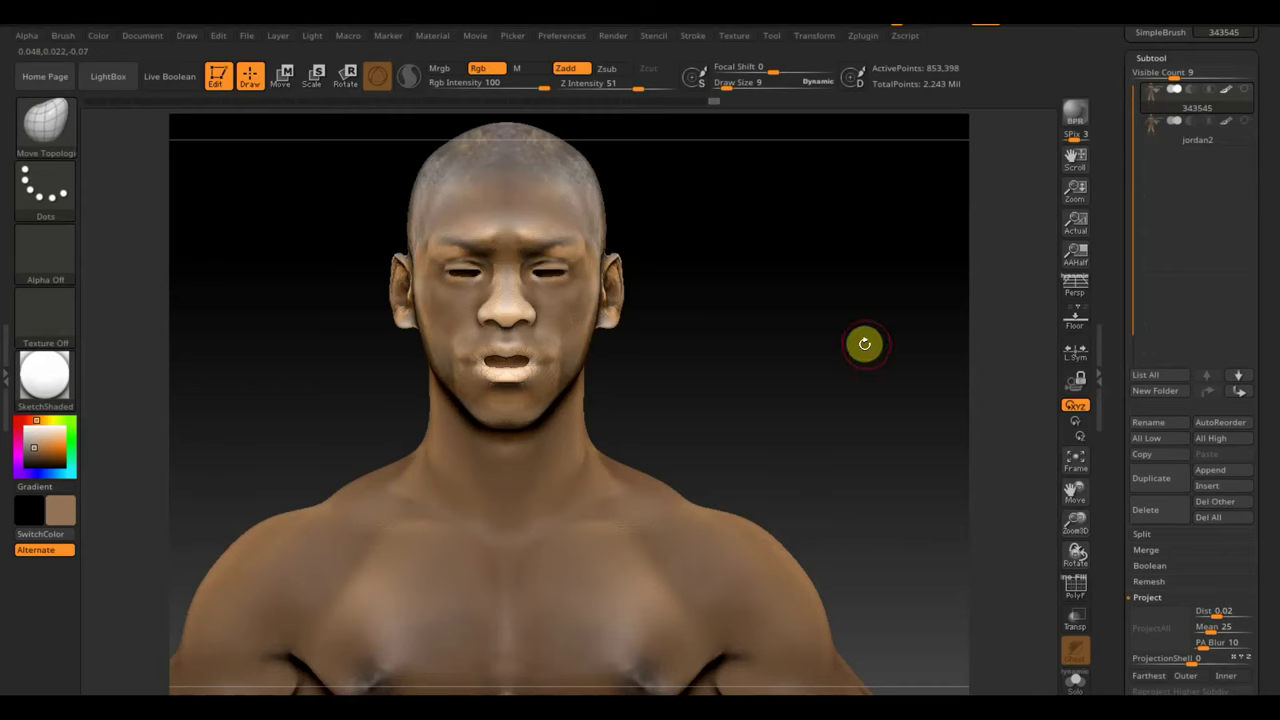
pyautogui.keyDown('alt'); pyautogui.moveTo(862, 343); pyautogui.dragTo(860, 323, button='right'); pyautogui.keyUp('alt')
pyautogui.moveTo(563, 358); pyautogui.dragTo(585, 371)
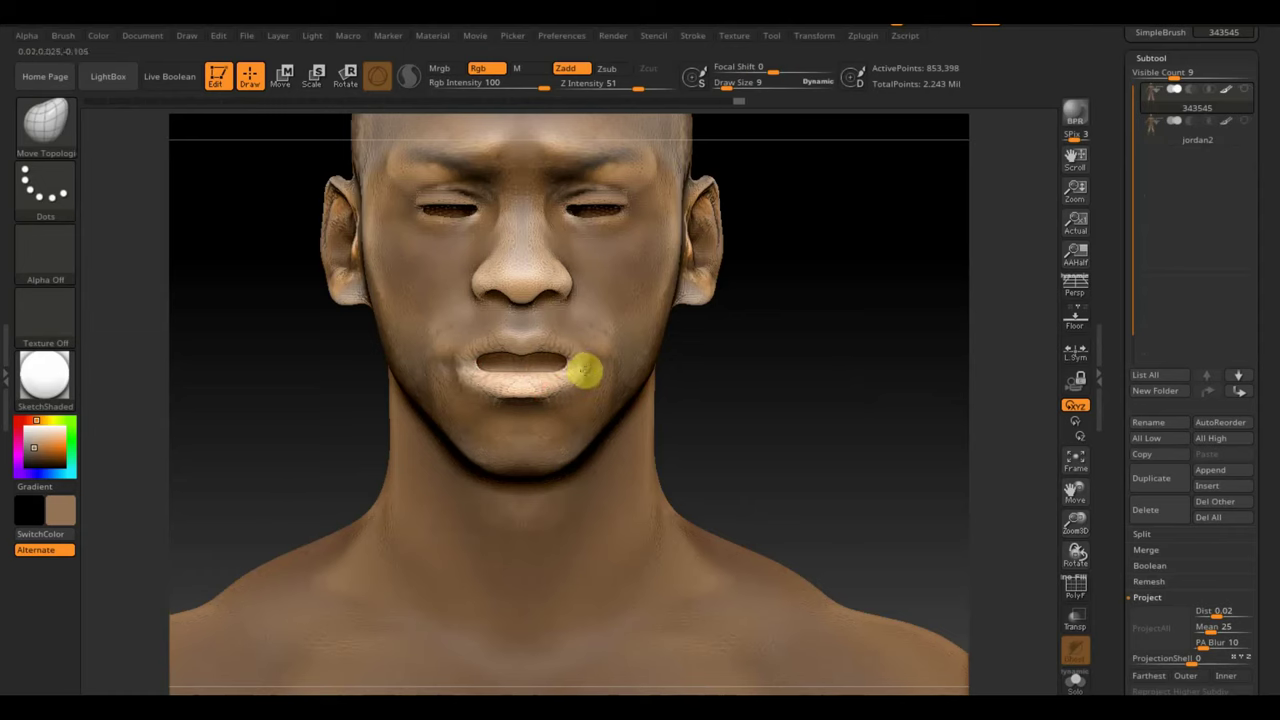
pyautogui.moveTo(471, 366); pyautogui.dragTo(450, 357)
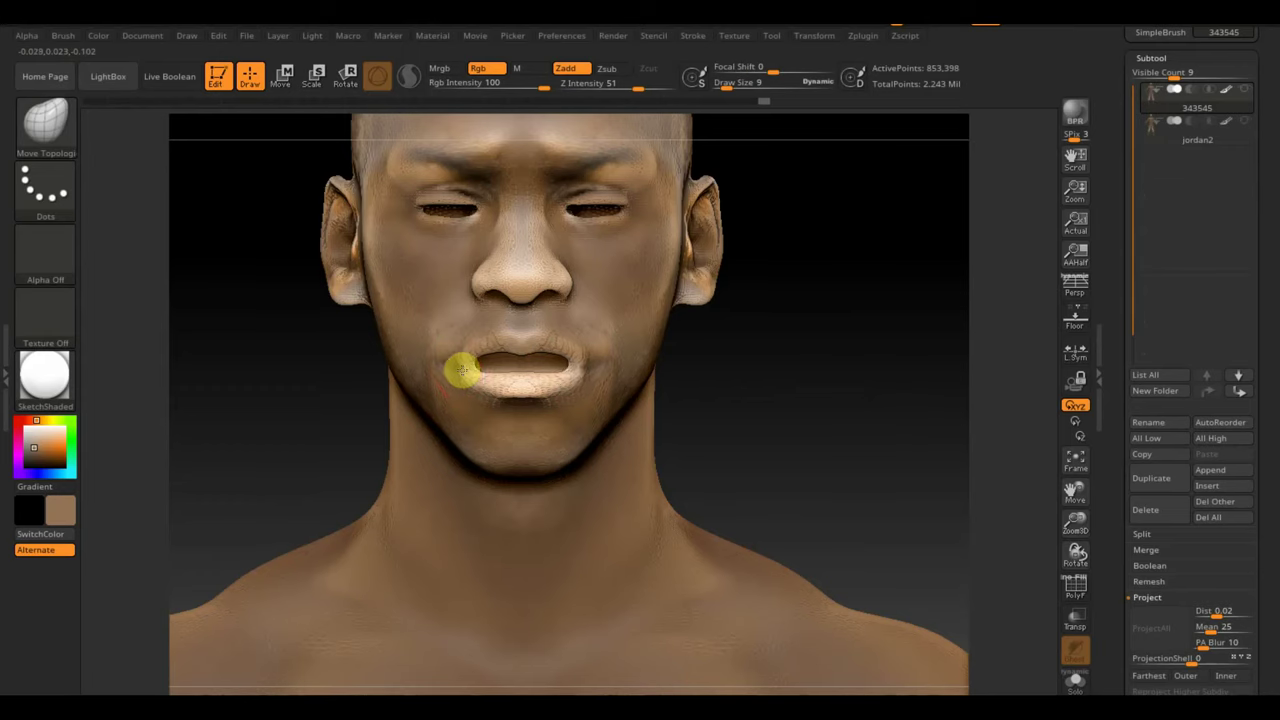
pyautogui.moveTo(874, 403)
pyautogui.mouseDown()
pyautogui.moveTo(837, 428)
pyautogui.moveTo(829, 391)
pyautogui.moveTo(749, 390)
pyautogui.mouseUp()
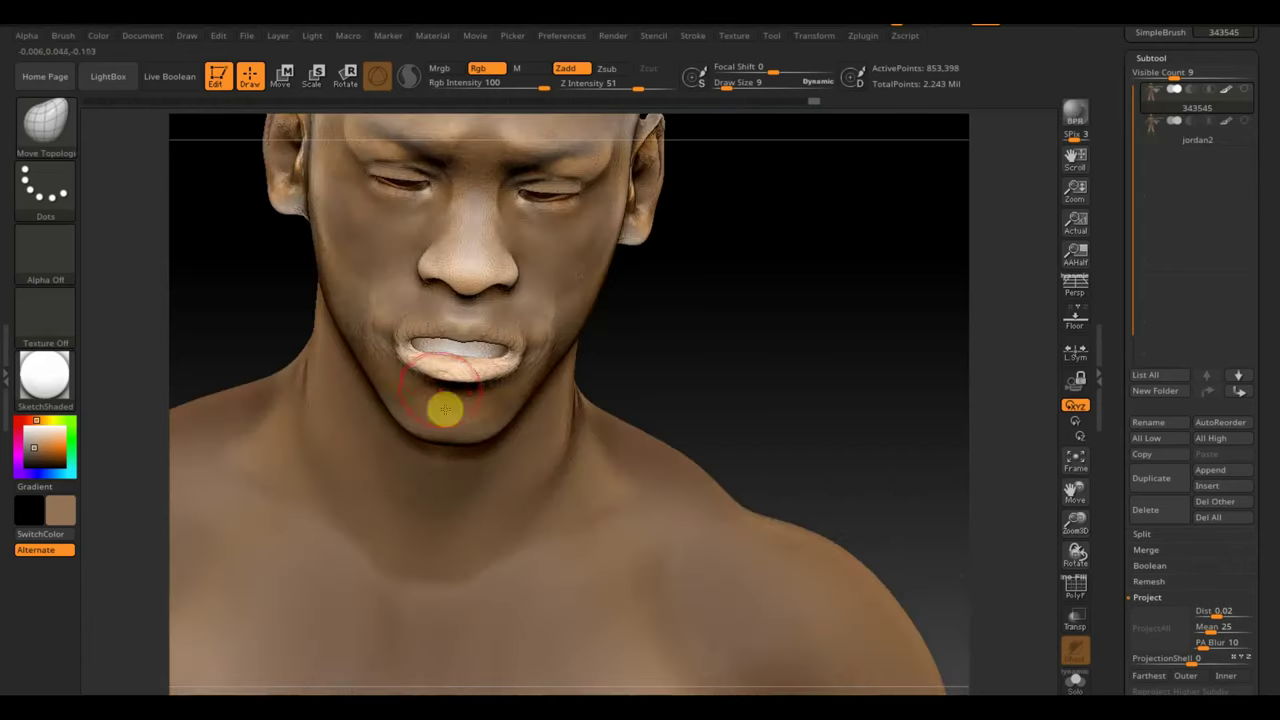
pyautogui.moveTo(400, 358); pyautogui.dragTo(395, 347)
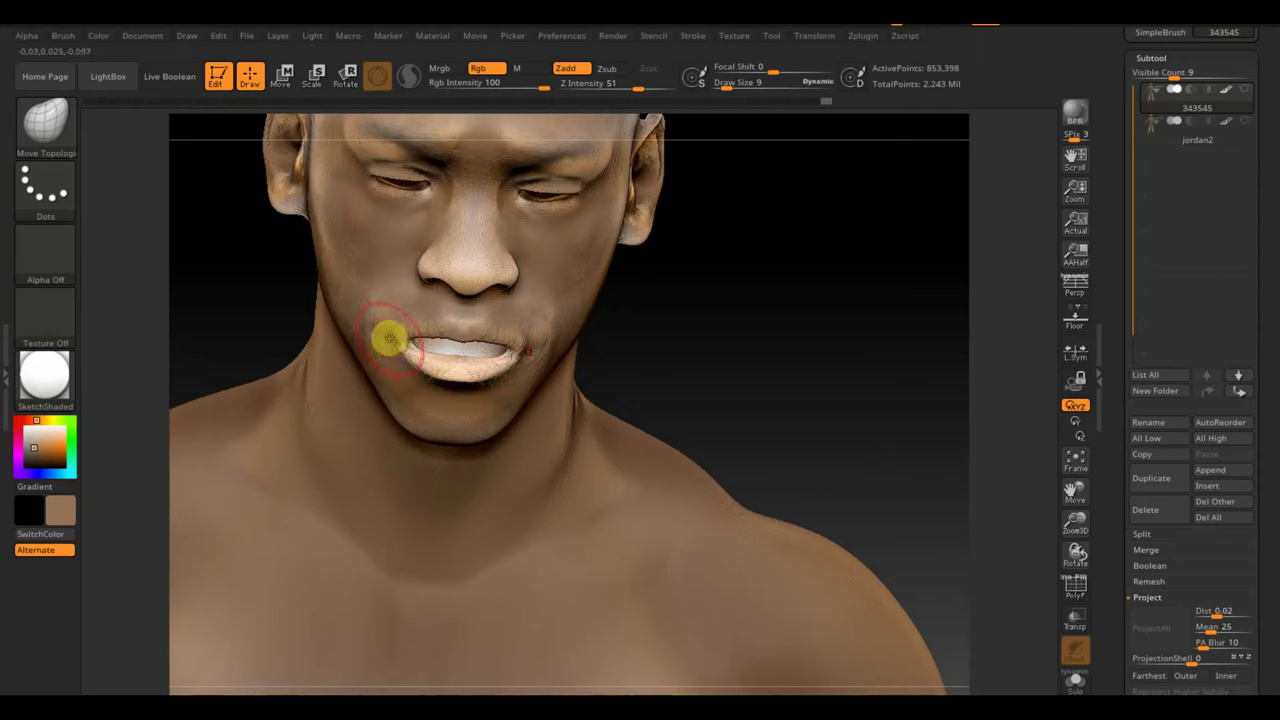
pyautogui.moveTo(385, 342); pyautogui.dragTo(420, 309)
pyautogui.moveTo(723, 348)
pyautogui.mouseDown()
pyautogui.moveTo(733, 322)
pyautogui.moveTo(760, 314)
pyautogui.moveTo(734, 303)
pyautogui.moveTo(766, 383)
pyautogui.moveTo(714, 334)
pyautogui.mouseUp()
# - Zoom out to a level frontal view of the whole figure
pyautogui.moveTo(817, 340)
pyautogui.keyDown('alt'); pyautogui.mouseDown()
pyautogui.moveTo(777, 263)
pyautogui.moveTo(803, 357)
pyautogui.moveTo(783, 335)
pyautogui.mouseUp(); pyautogui.keyUp('alt')
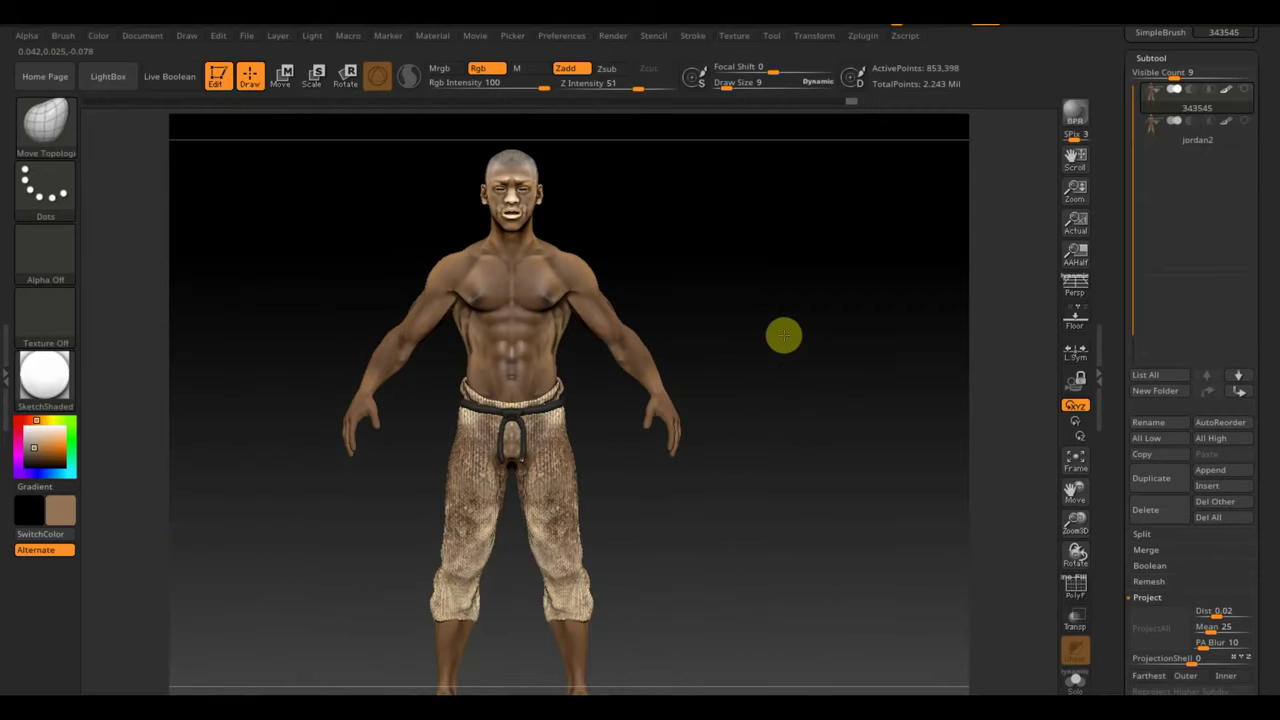
pyautogui.moveTo(829, 546); pyautogui.dragTo(820, 527)
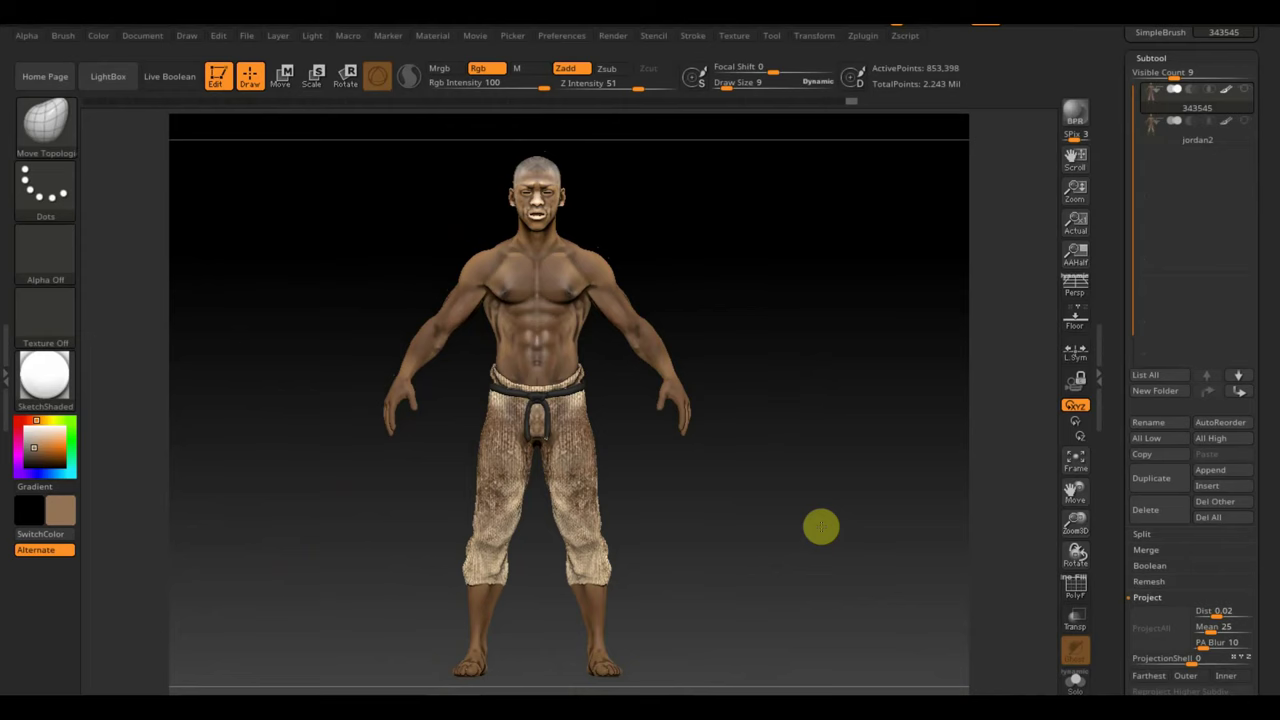
pyautogui.moveTo(1245, 628); pyautogui.dragTo(1273, 565)
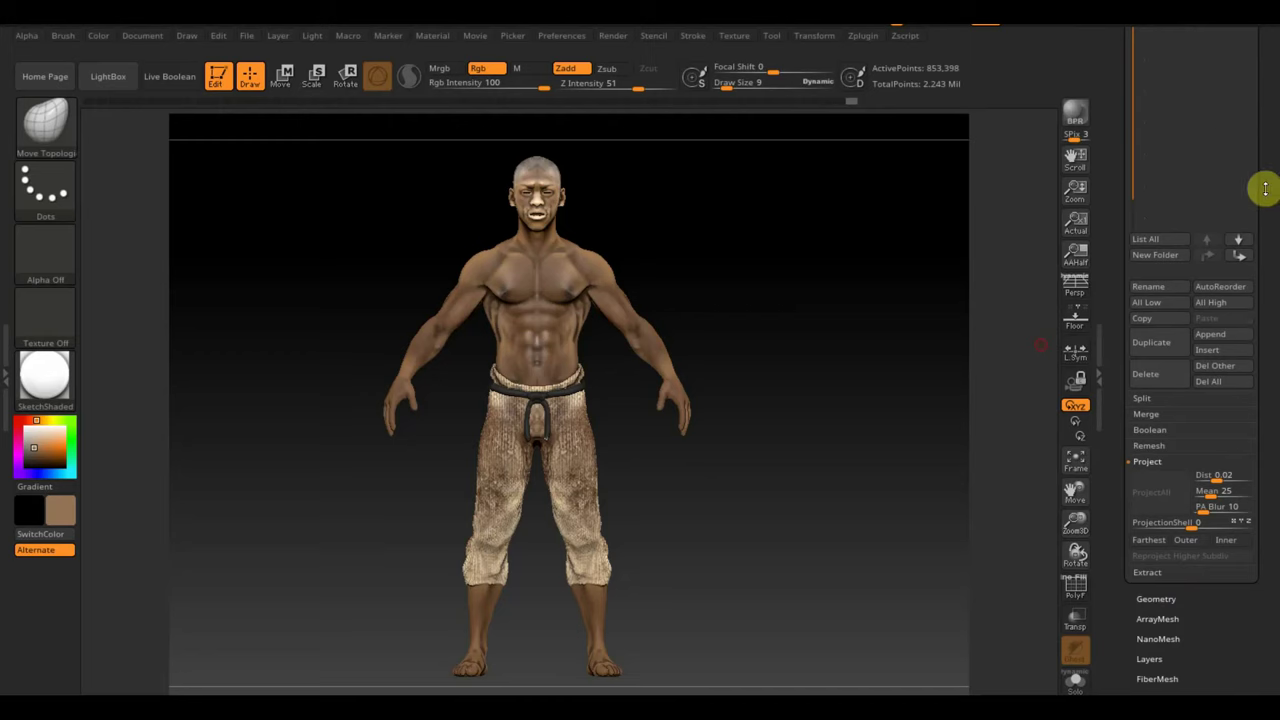
# - Duplicate the character subtool and reselect the 343545 subtool
pyautogui.scroll(5, 1266, 310)
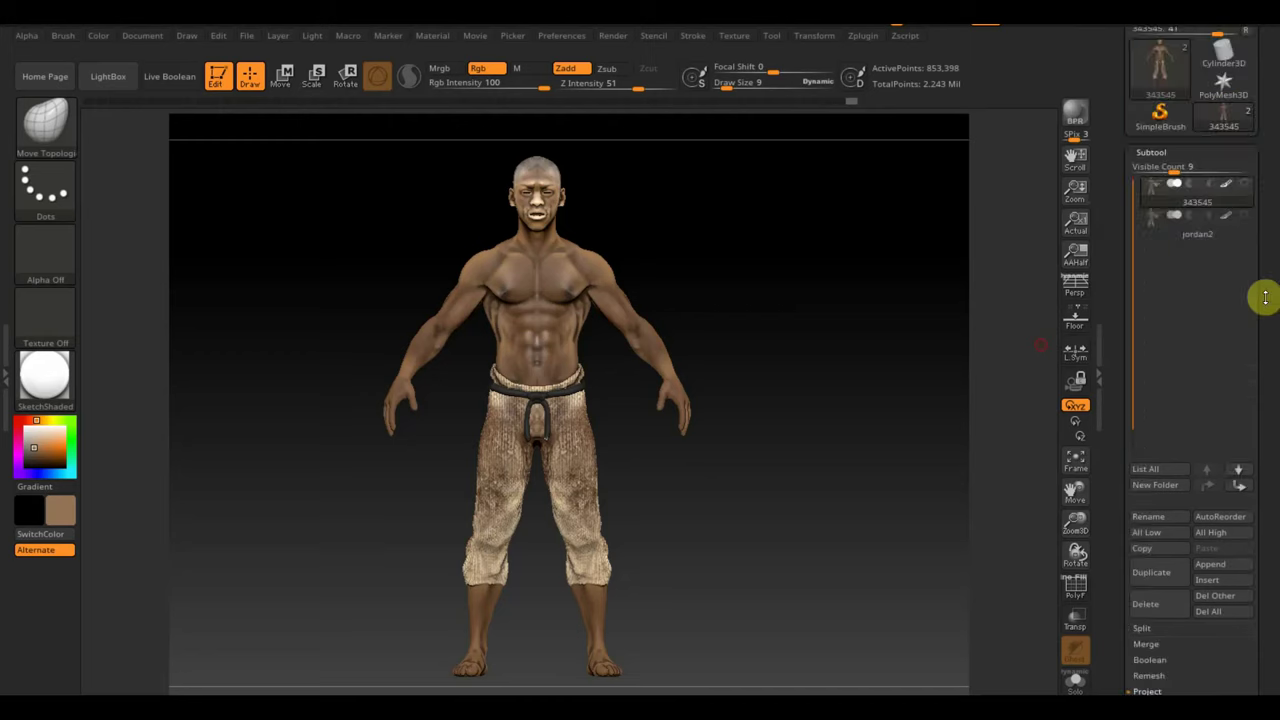
pyautogui.click(1151, 572)
pyautogui.click(1187, 187)
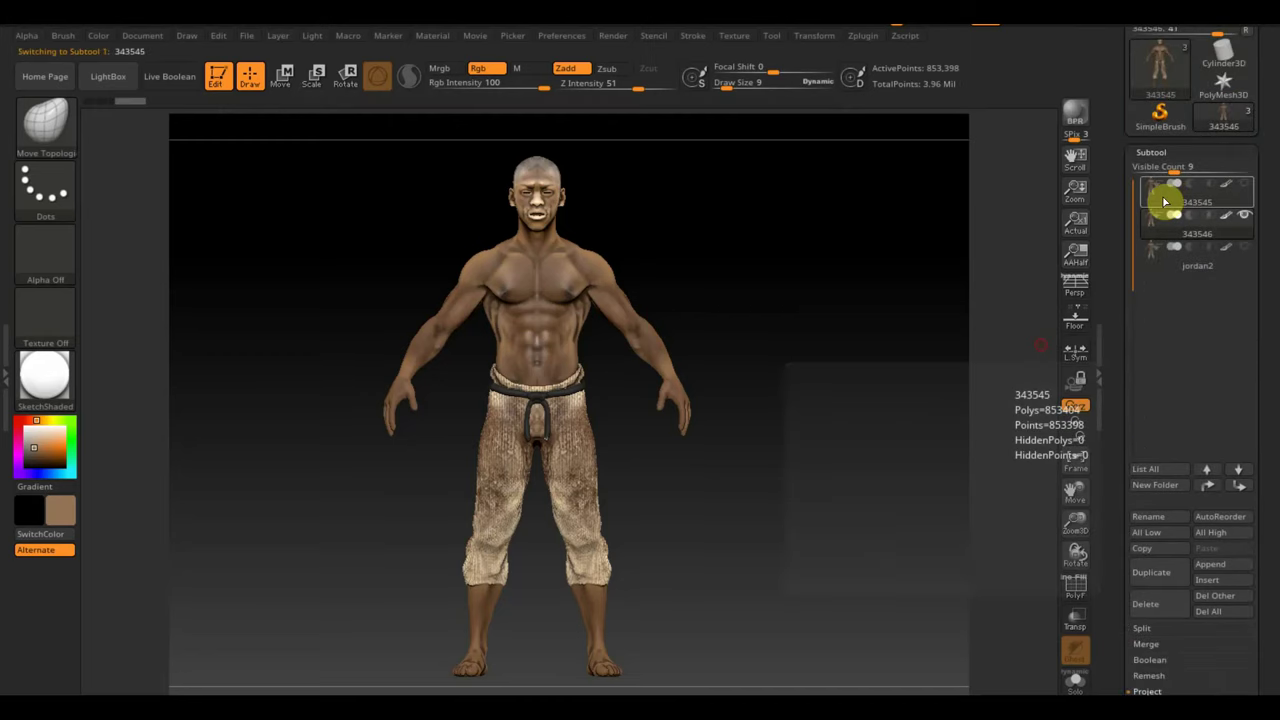
# - Run ZRemesher with Target Polygons Count 5.44662 on the 343545 subtool
pyautogui.scroll(-8, 1271, 265)
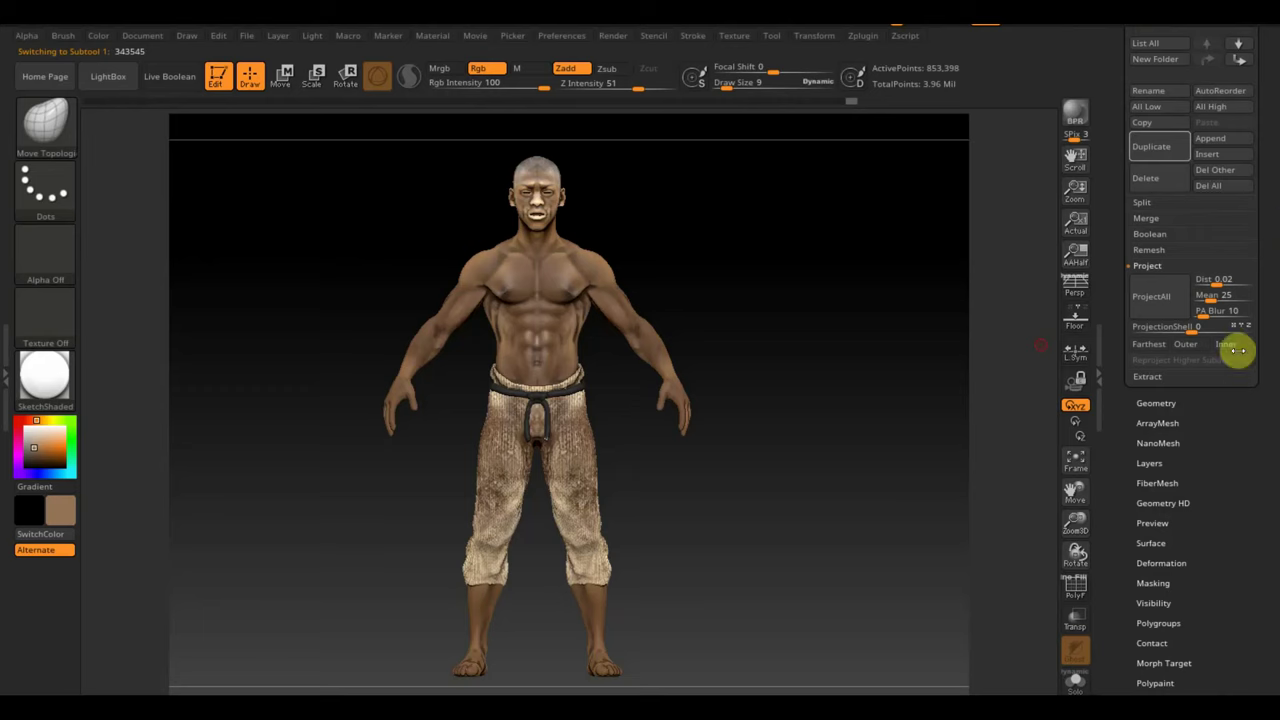
pyautogui.click(1164, 403)
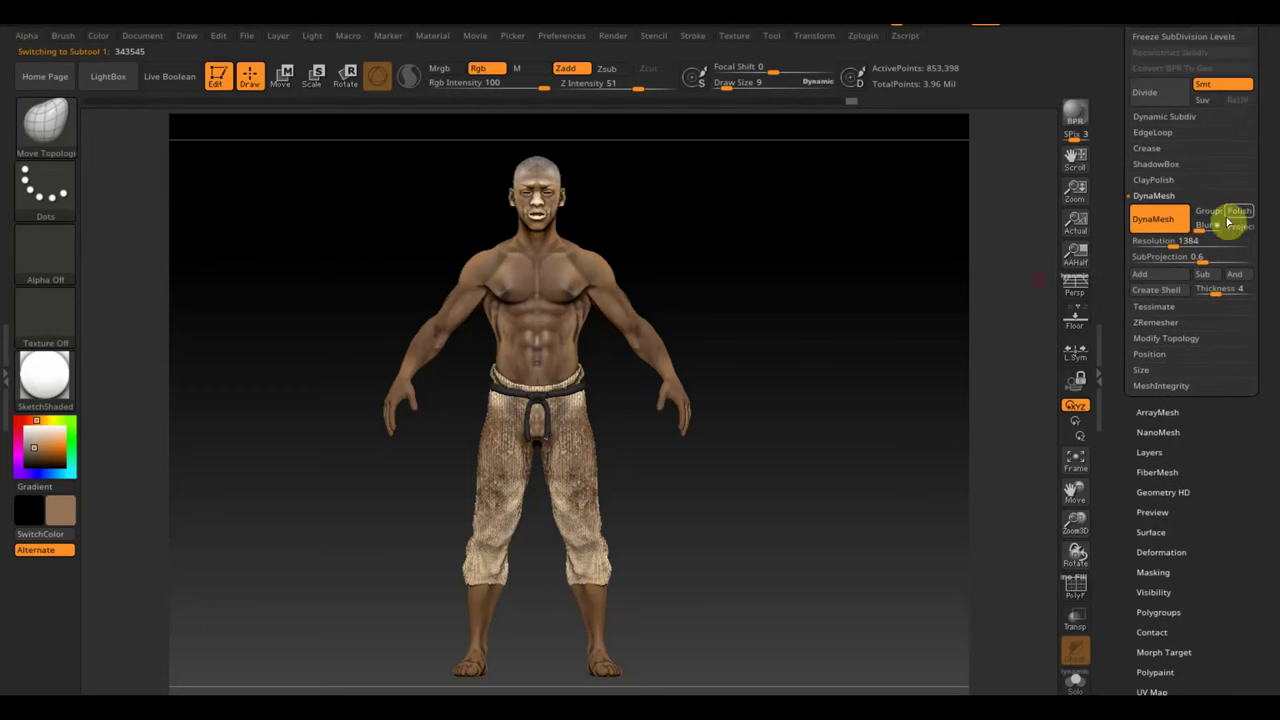
pyautogui.click(1163, 322)
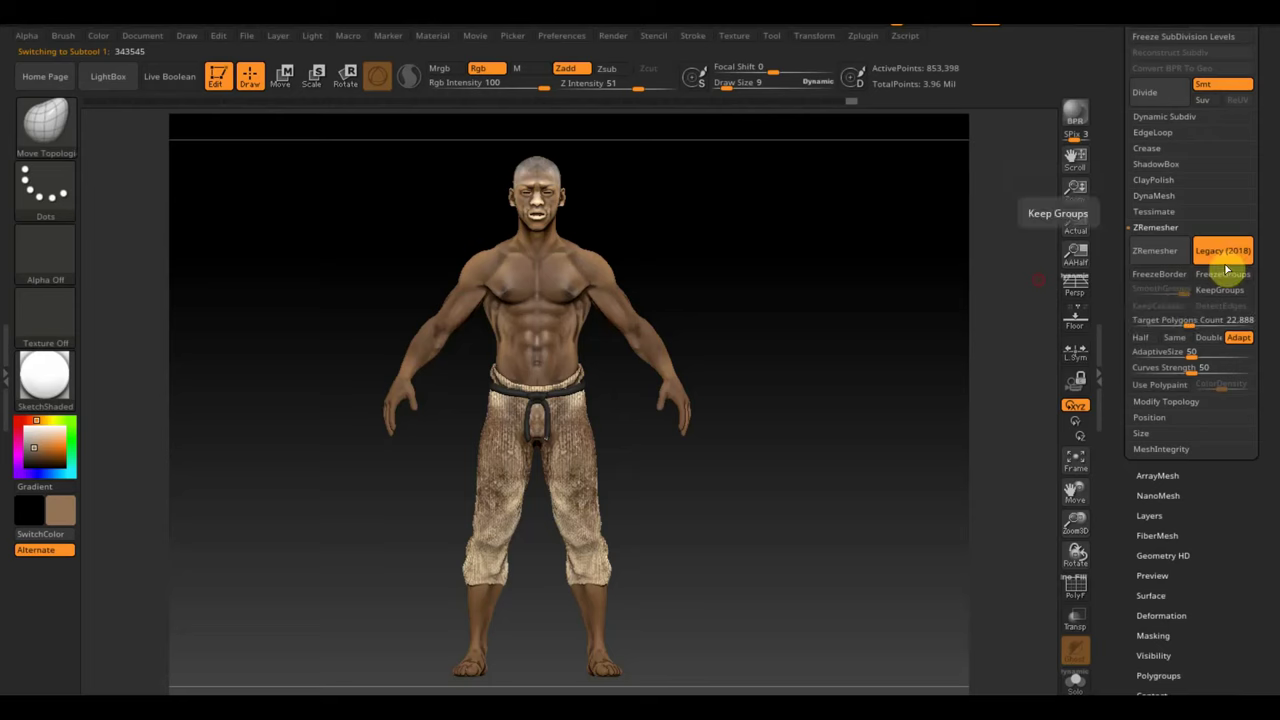
pyautogui.click(1162, 320)
pyautogui.write('5.44662')
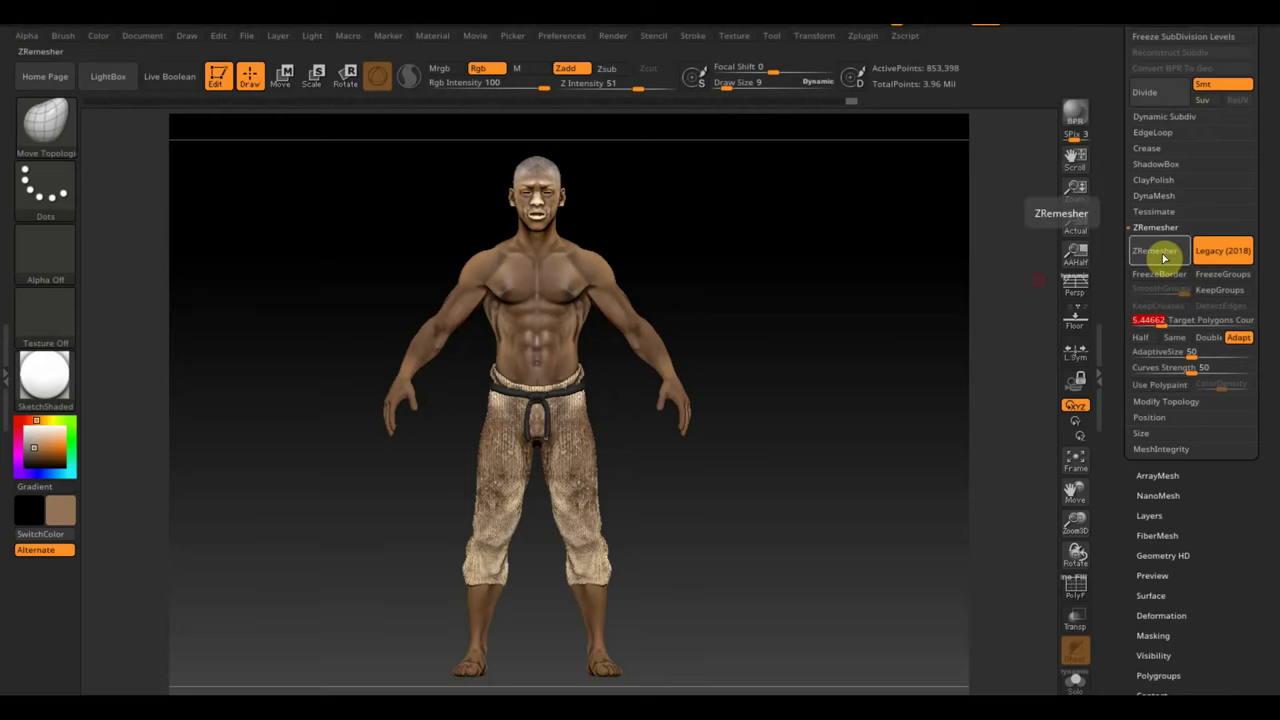
pyautogui.press('Return')
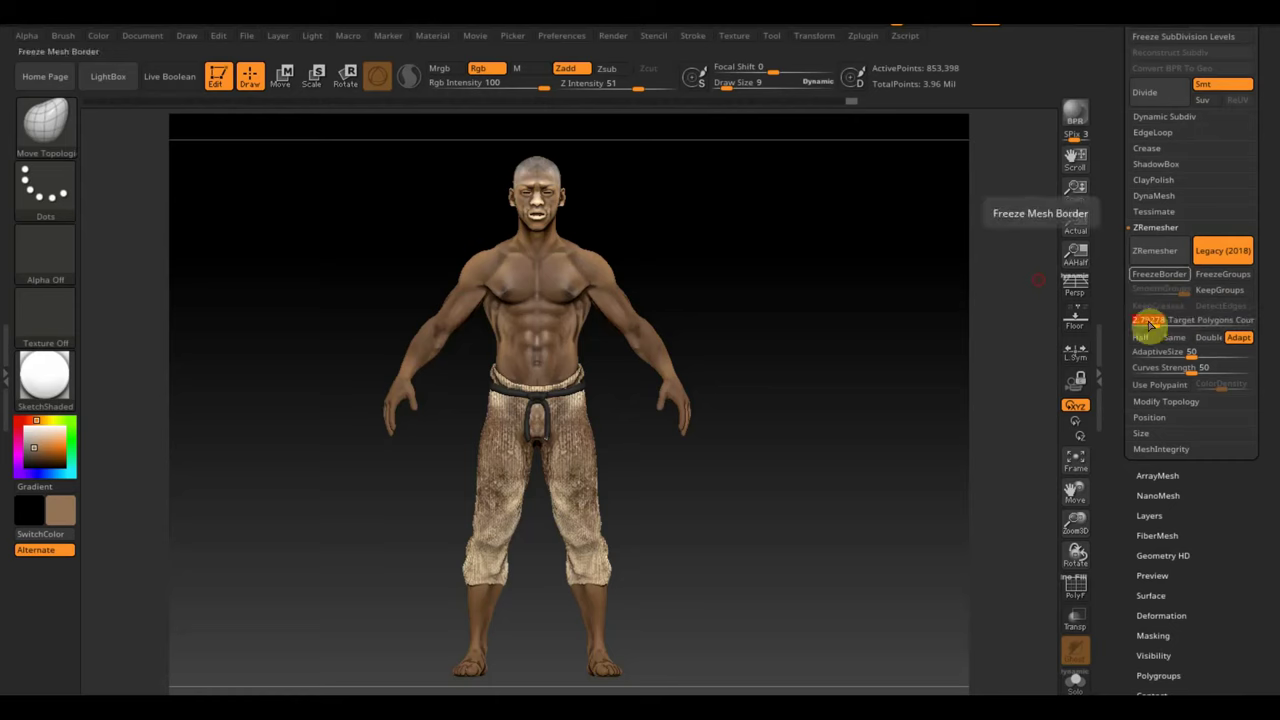
pyautogui.click(1161, 260)
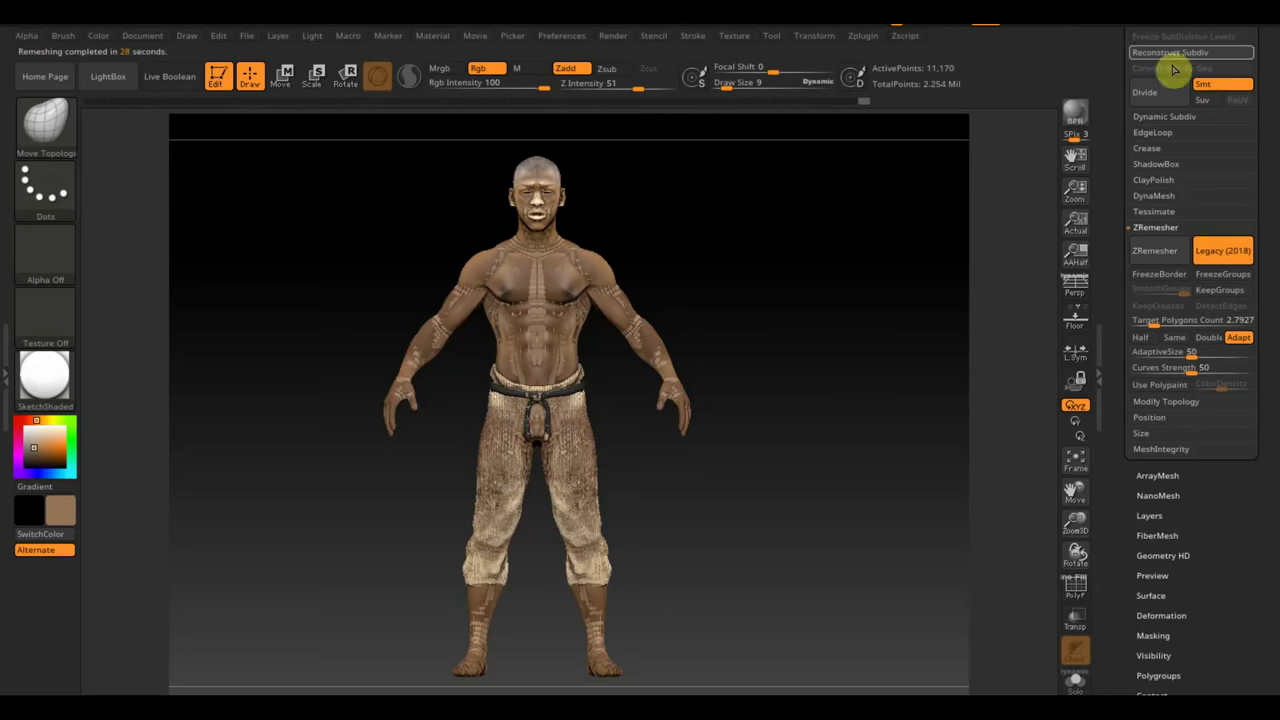
# - Hide the textured original and inspect the remeshed figure's wireframe topology
pyautogui.moveTo(1270, 72); pyautogui.dragTo(1185, 97)
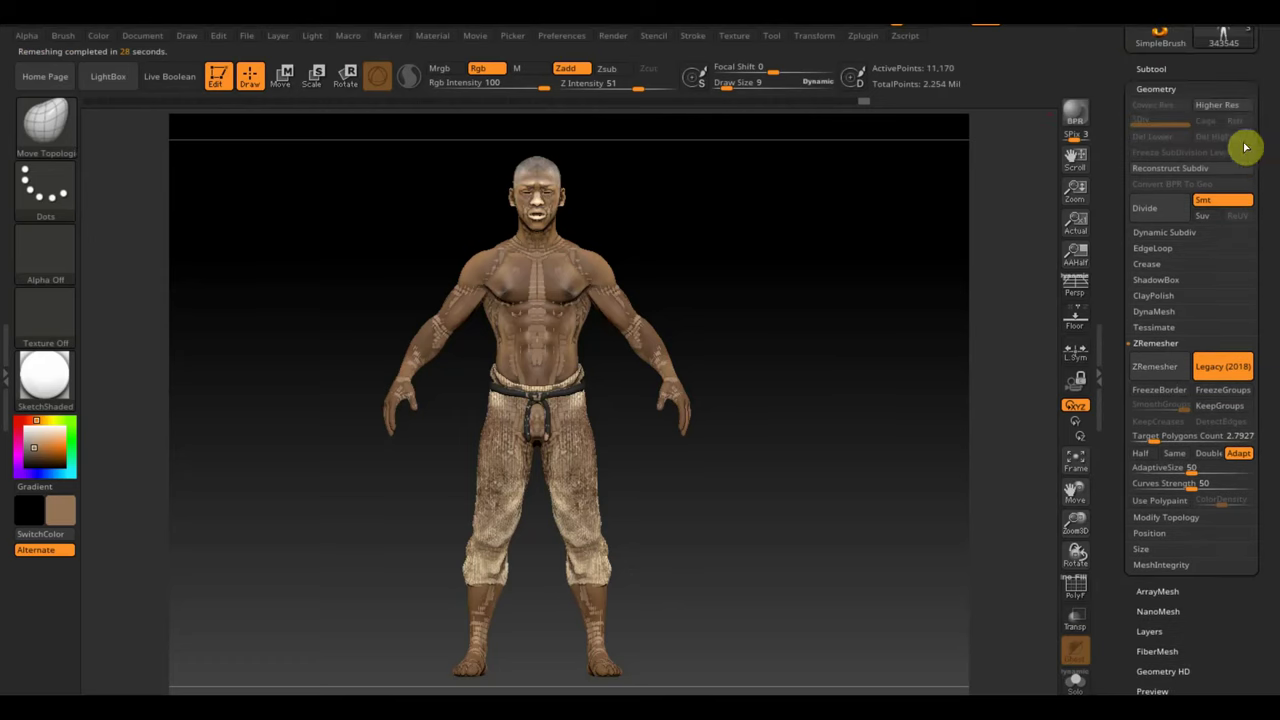
pyautogui.click(1246, 131)
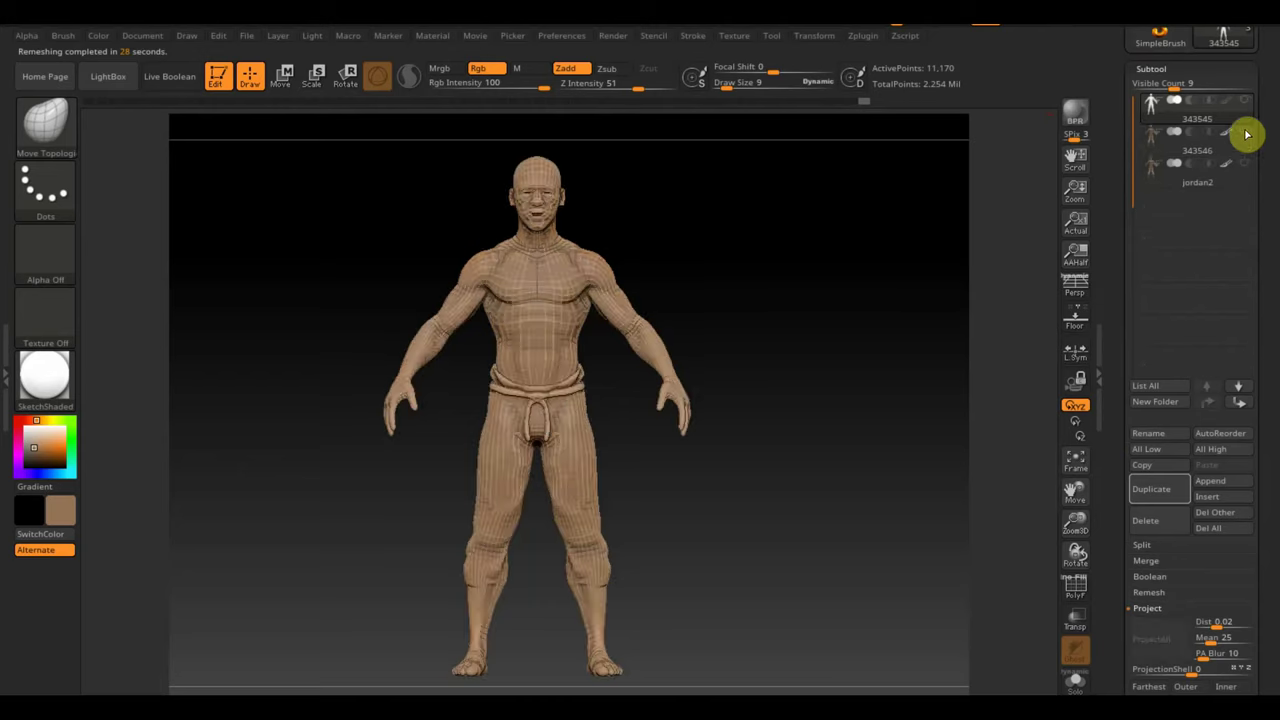
pyautogui.keyDown('alt'); pyautogui.moveTo(890, 299); pyautogui.dragTo(929, 511); pyautogui.keyUp('alt')
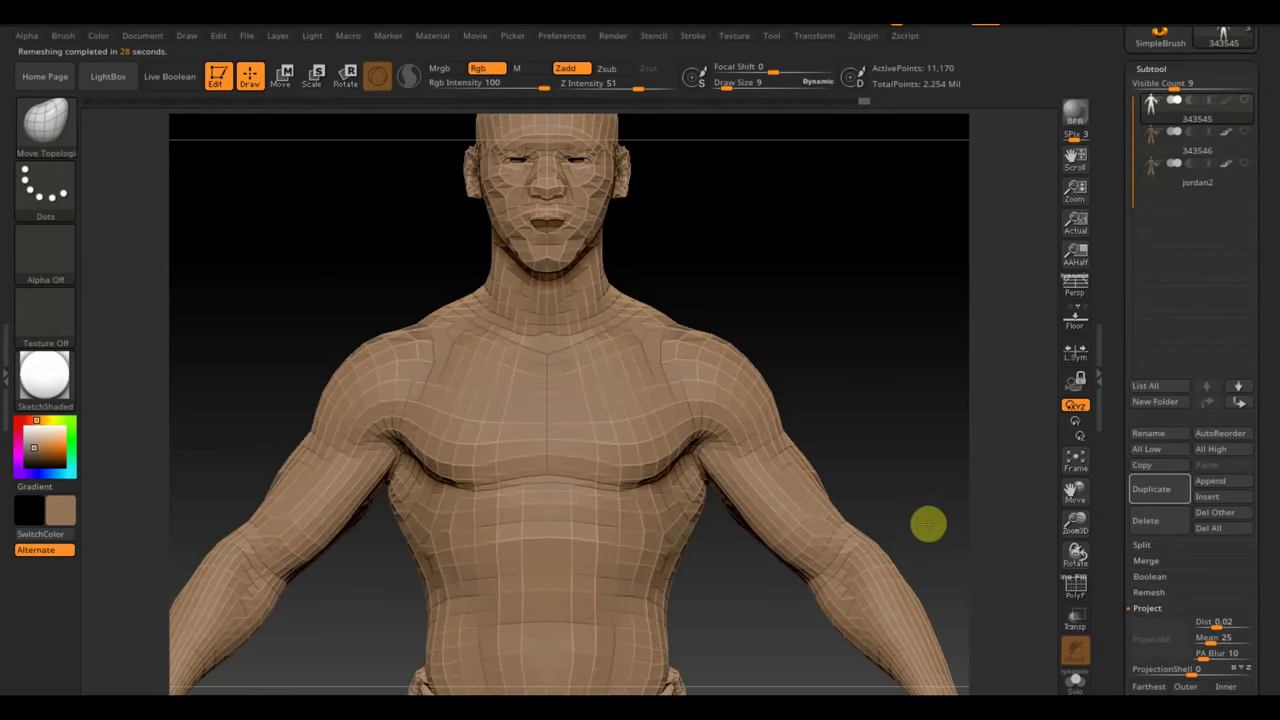
pyautogui.moveTo(929, 511)
pyautogui.mouseDown()
pyautogui.moveTo(923, 380)
pyautogui.moveTo(874, 383)
pyautogui.moveTo(887, 394)
pyautogui.moveTo(823, 363)
pyautogui.moveTo(660, 365)
pyautogui.moveTo(742, 353)
pyautogui.mouseUp()
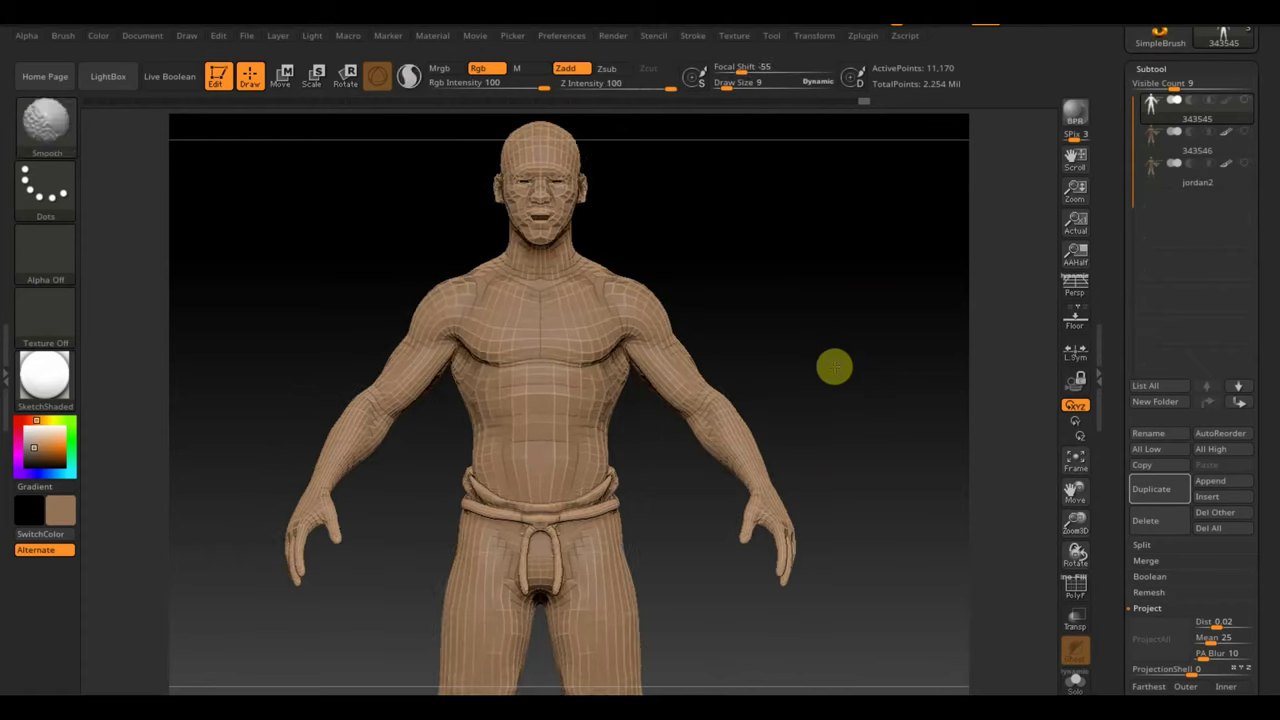
pyautogui.click(1076, 590)
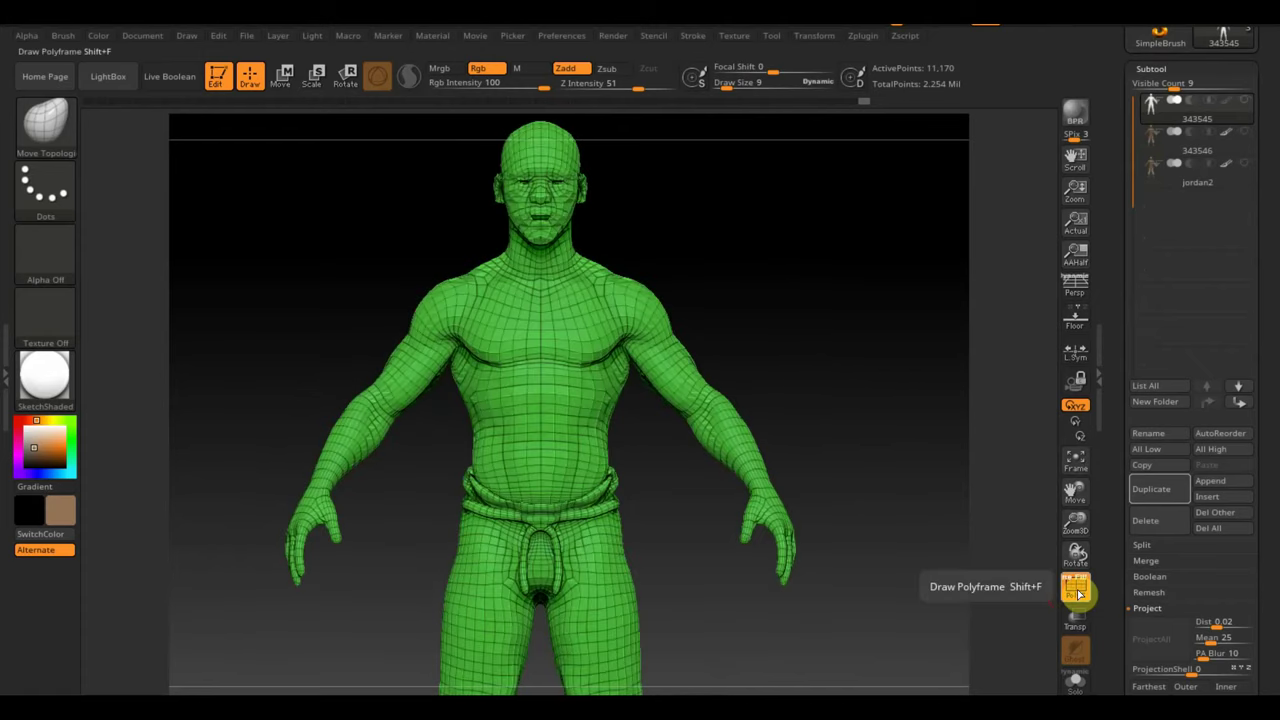
pyautogui.click(1076, 590)
# - Subdivide the remeshed figure with Ctrl+D up to 715,258 active points
pyautogui.moveTo(863, 486)
pyautogui.mouseDown()
pyautogui.moveTo(958, 489)
pyautogui.moveTo(866, 486)
pyautogui.mouseUp()
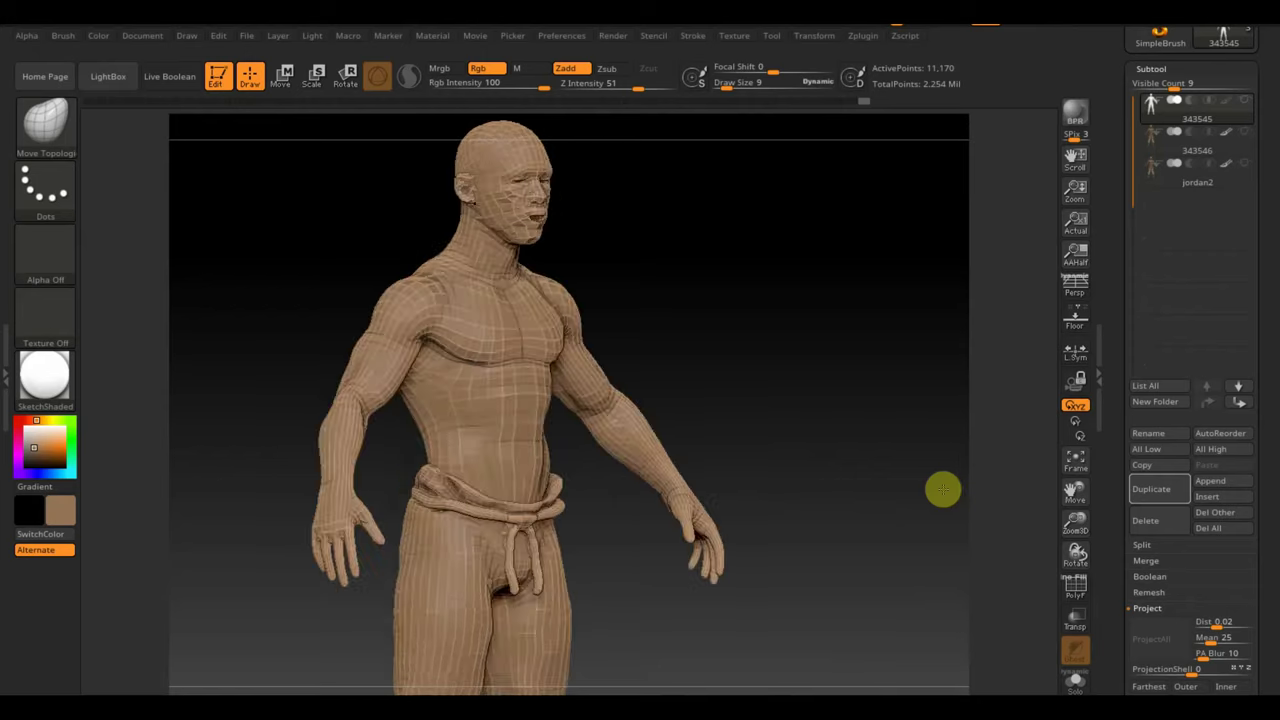
pyautogui.moveTo(850, 383)
pyautogui.keyDown('alt'); pyautogui.mouseDown()
pyautogui.moveTo(951, 580)
pyautogui.moveTo(871, 426)
pyautogui.moveTo(826, 374)
pyautogui.moveTo(834, 394)
pyautogui.mouseUp(); pyautogui.keyUp('alt')
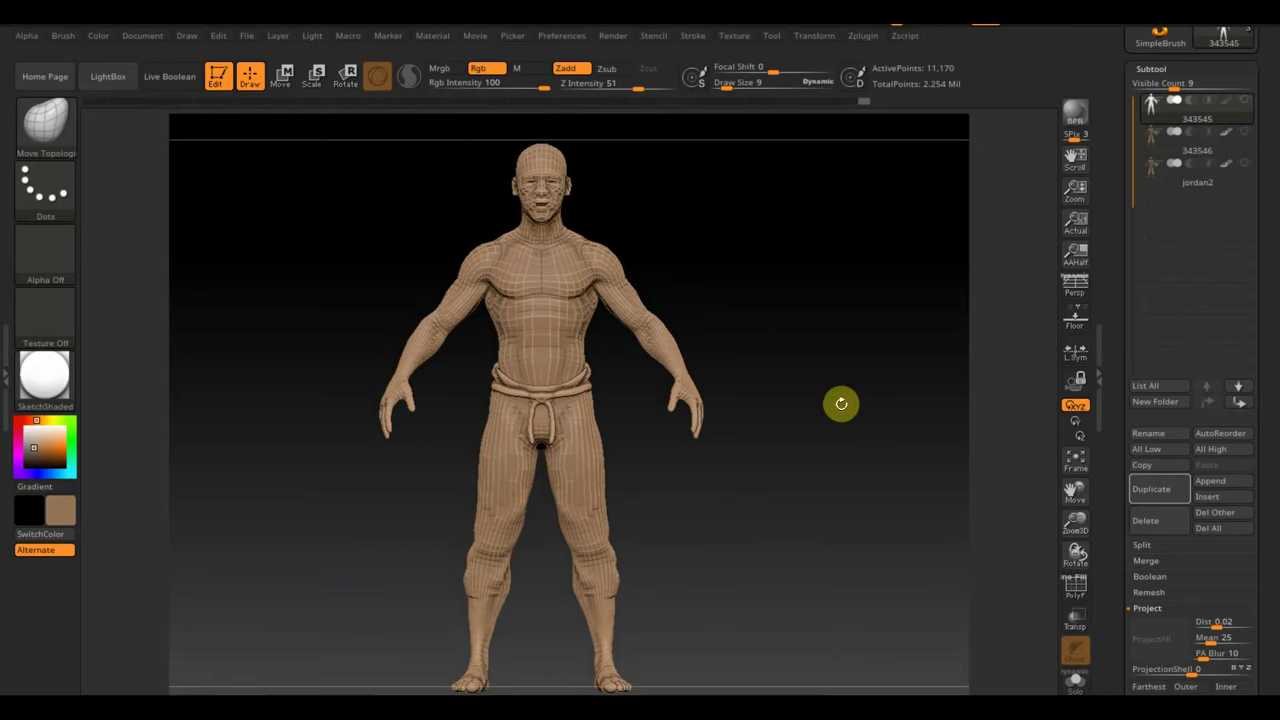
pyautogui.press('ctrl')
pyautogui.press('d')
pyautogui.press('d')
pyautogui.press('d')
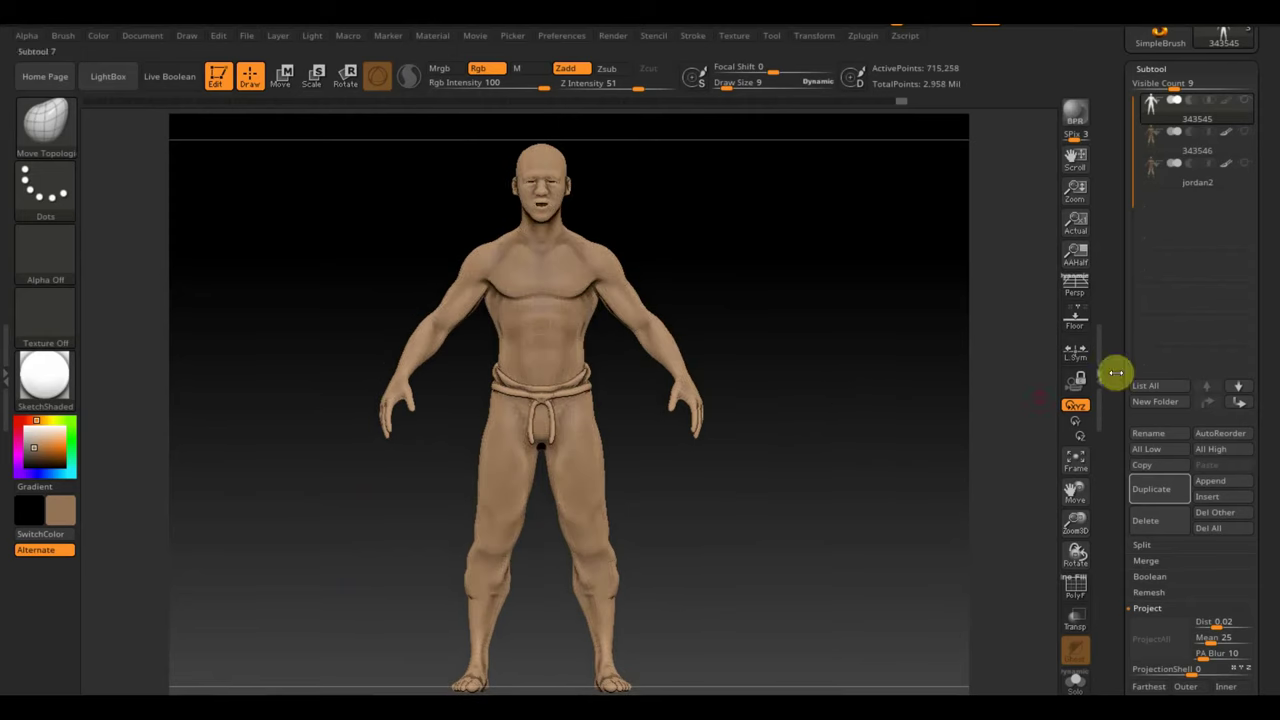
# - Show the textured original and Project All its detail onto the subdivided remeshed copy
pyautogui.click(1244, 131)
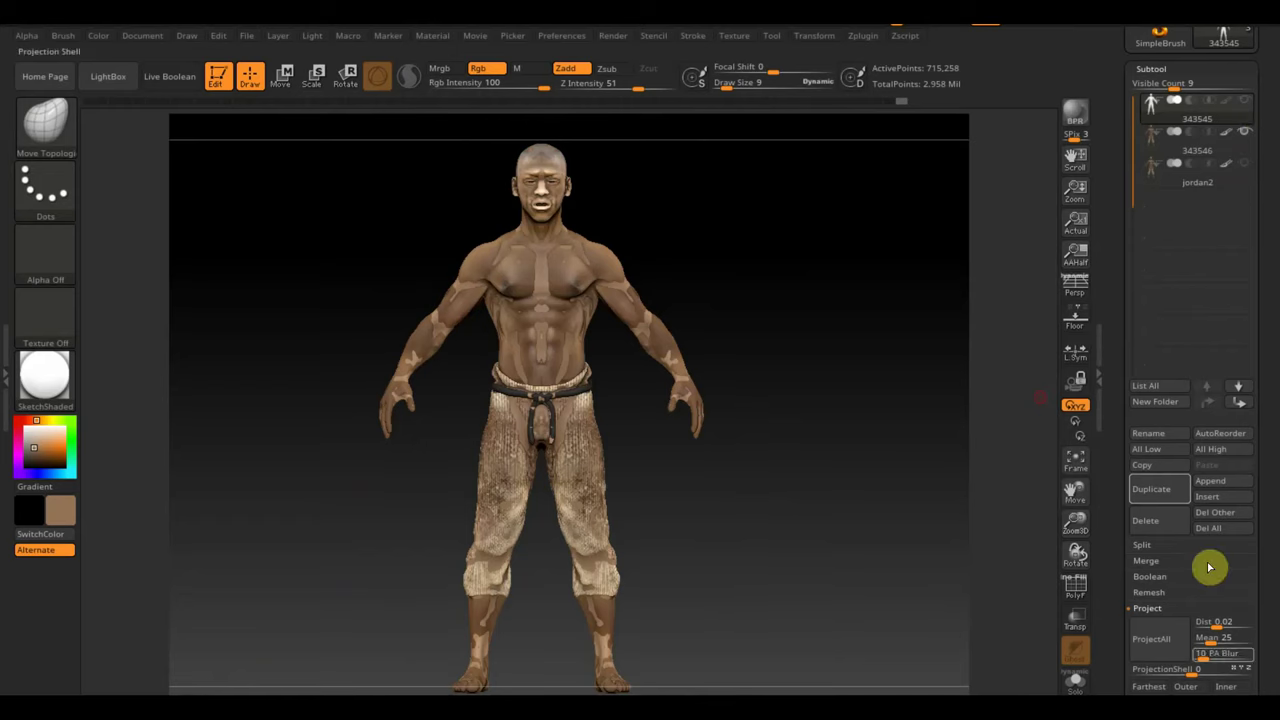
pyautogui.click(1160, 645)
pyautogui.click(948, 686)
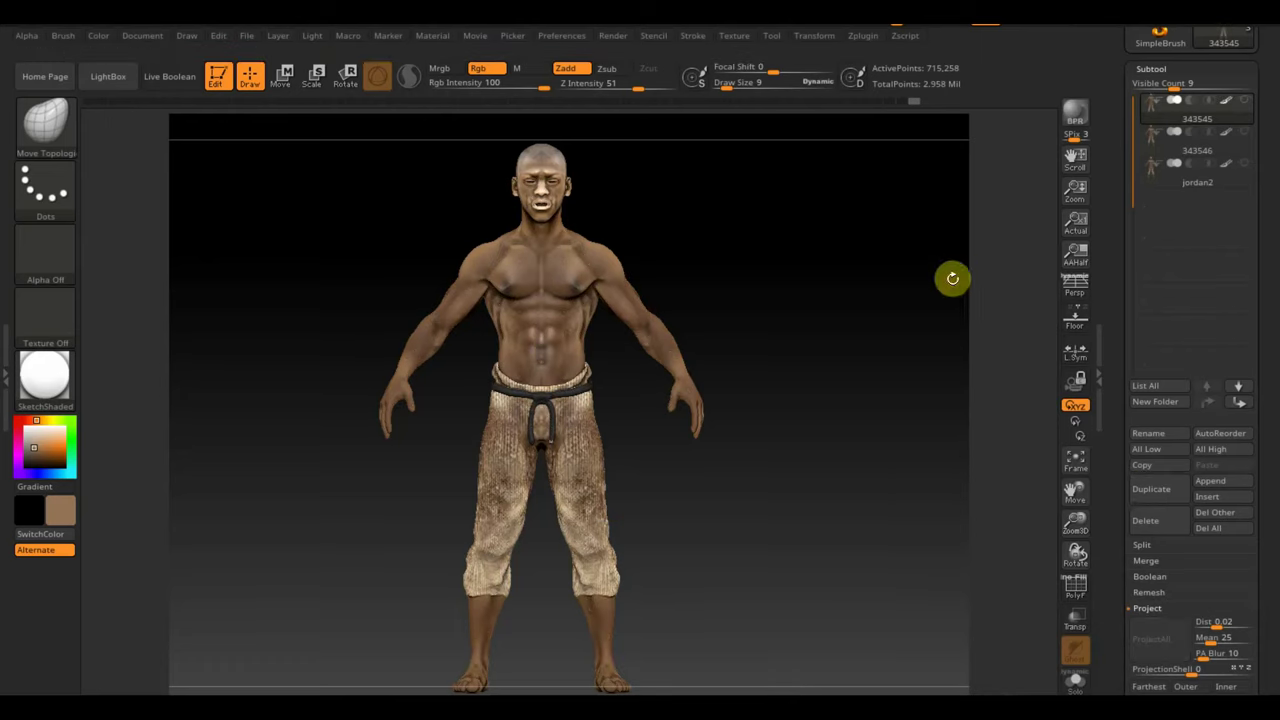
# - Activate the top subtool and unwrap a clone of it with UV Master
pyautogui.click(1244, 101)
pyautogui.click(1076, 589)
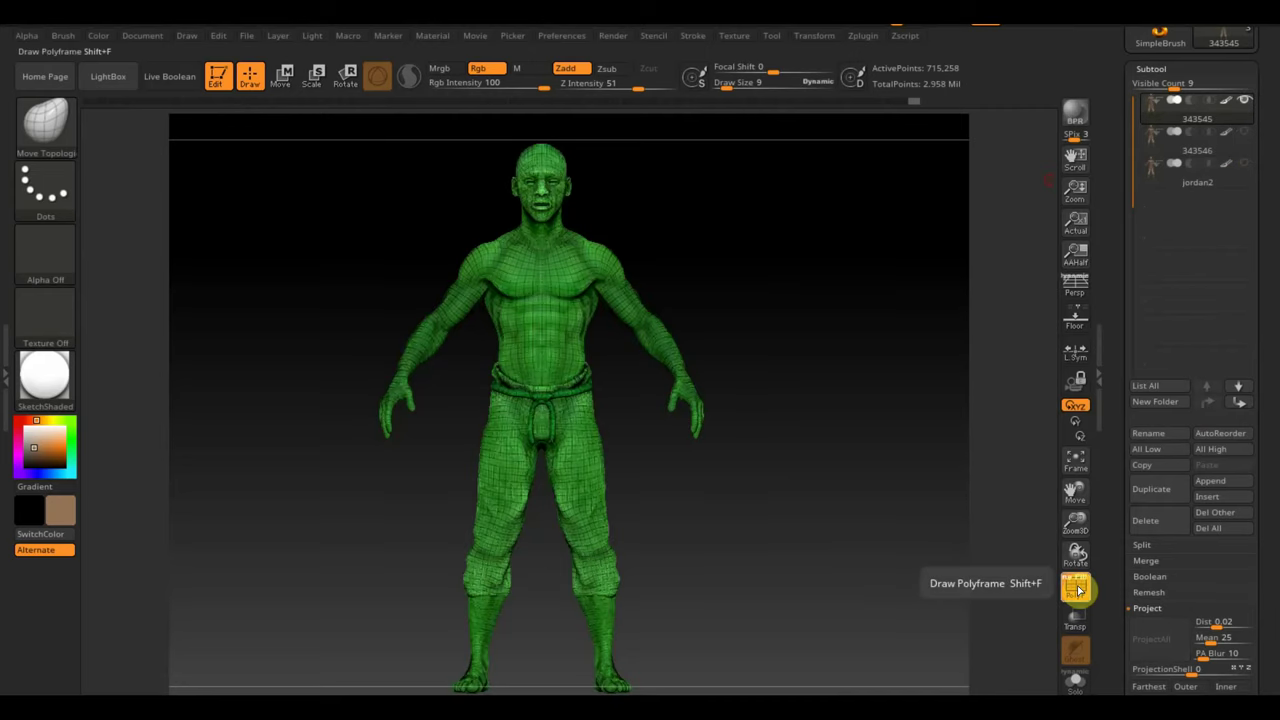
pyautogui.click(1076, 589)
pyautogui.click(866, 38)
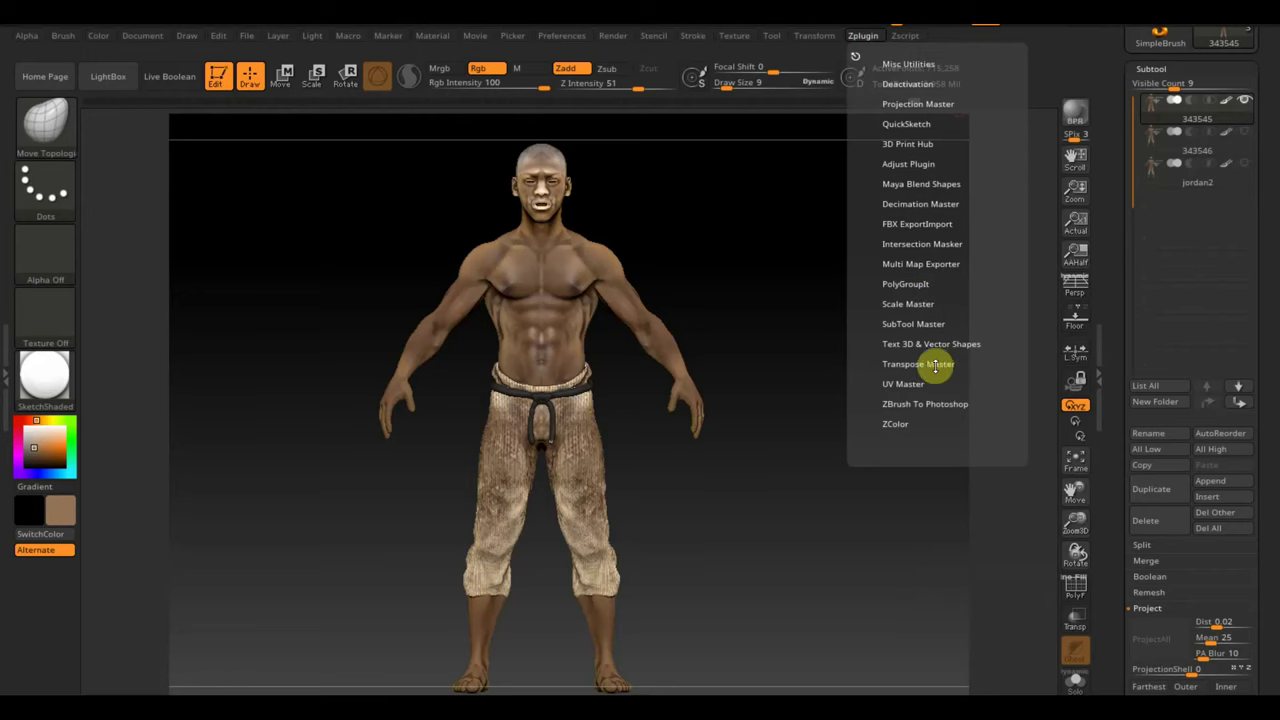
pyautogui.click(904, 384)
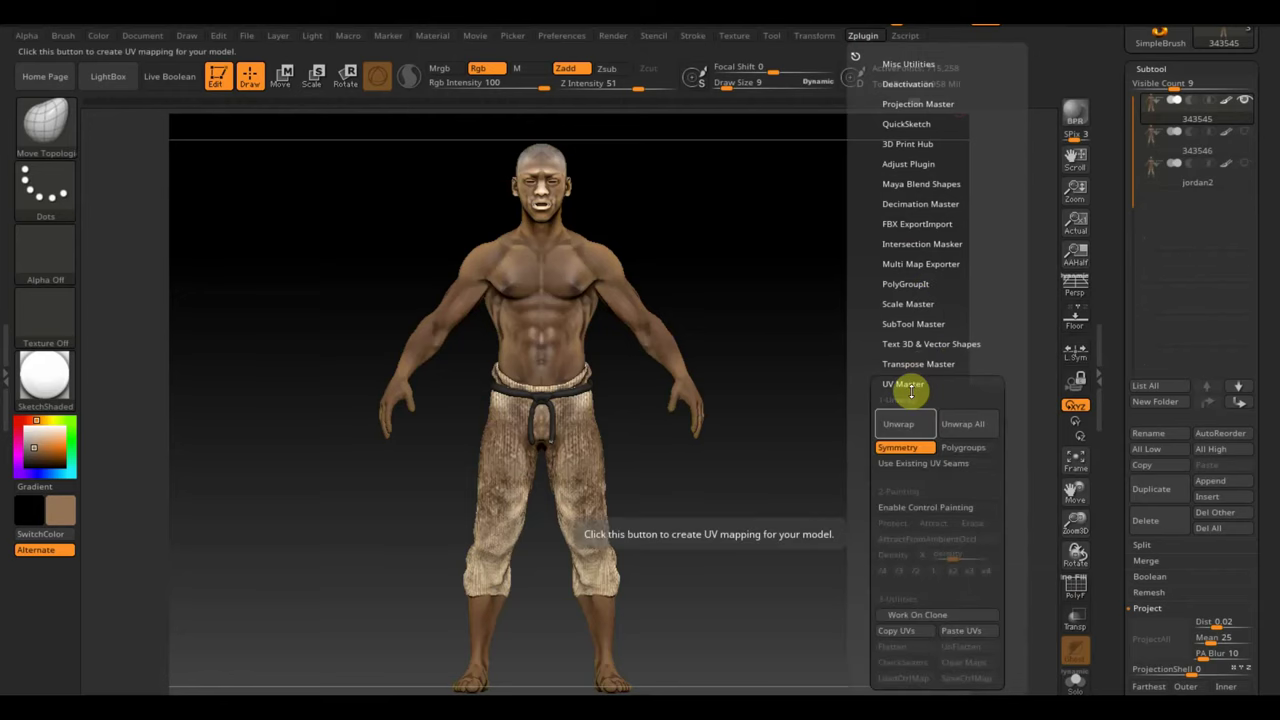
pyautogui.click(924, 613)
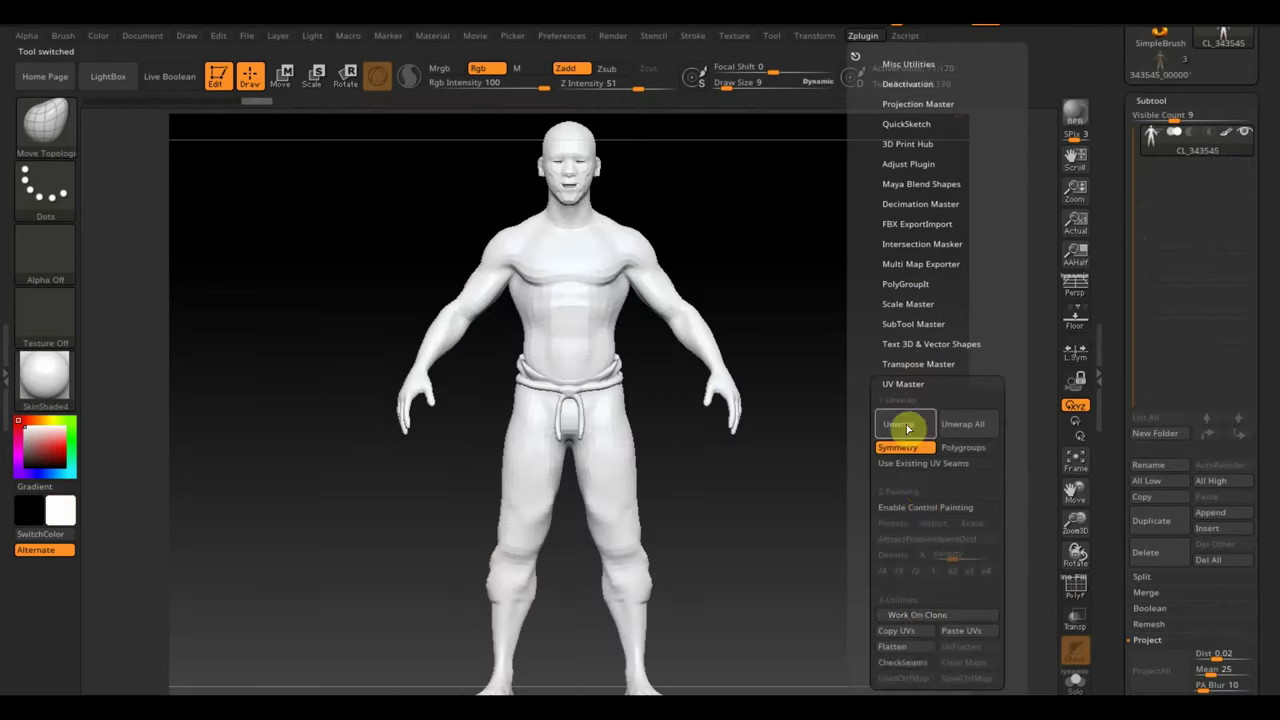
pyautogui.click(910, 427)
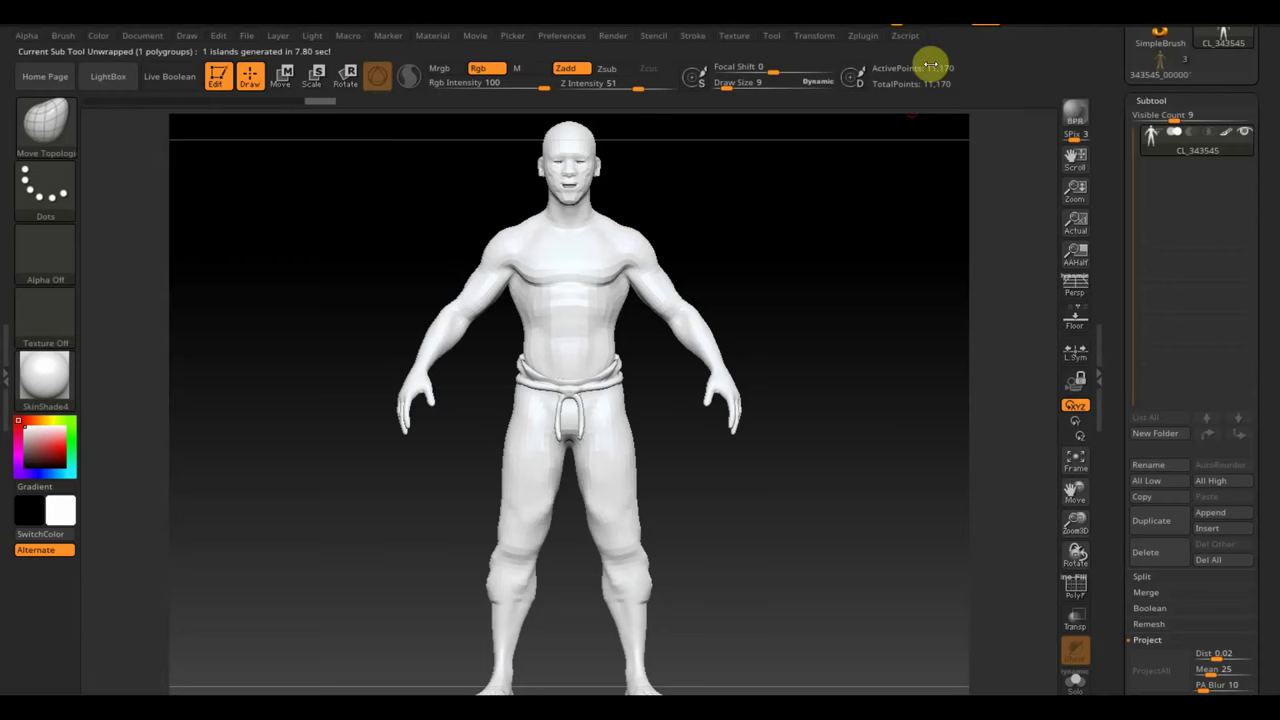
# - Copy the clone's UVs and paste them onto the textured character
pyautogui.click(862, 36)
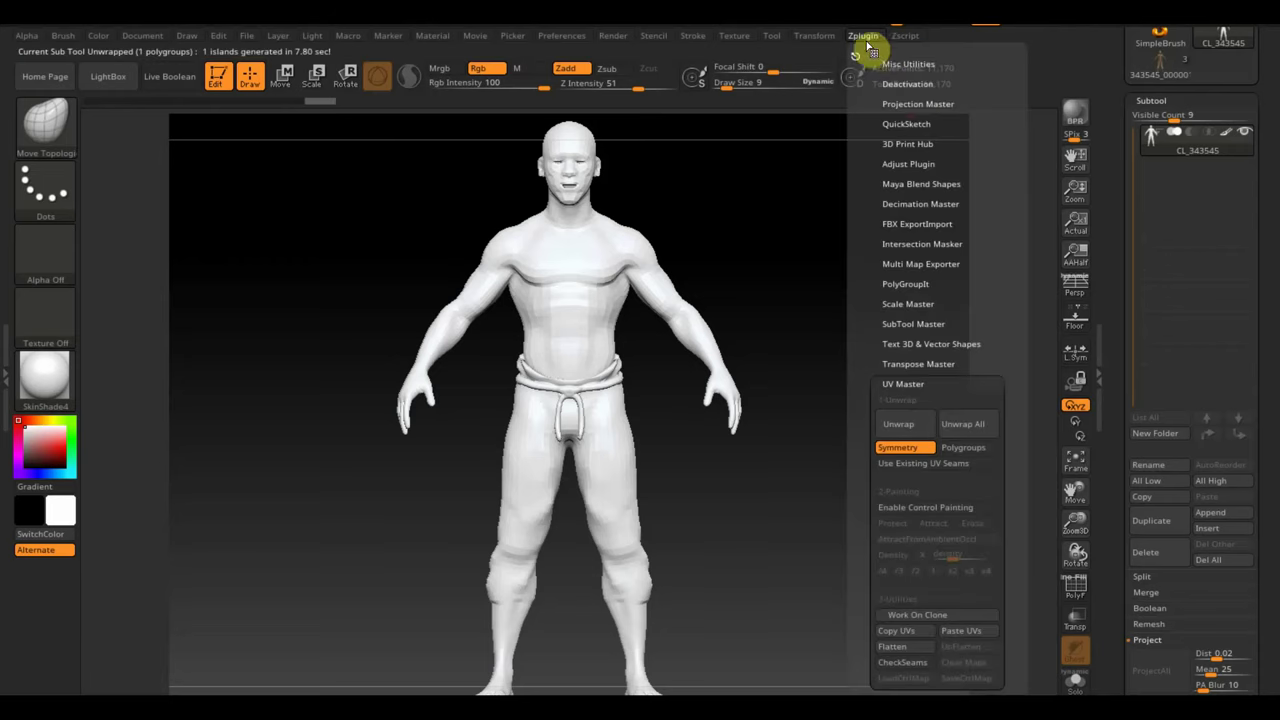
pyautogui.click(900, 631)
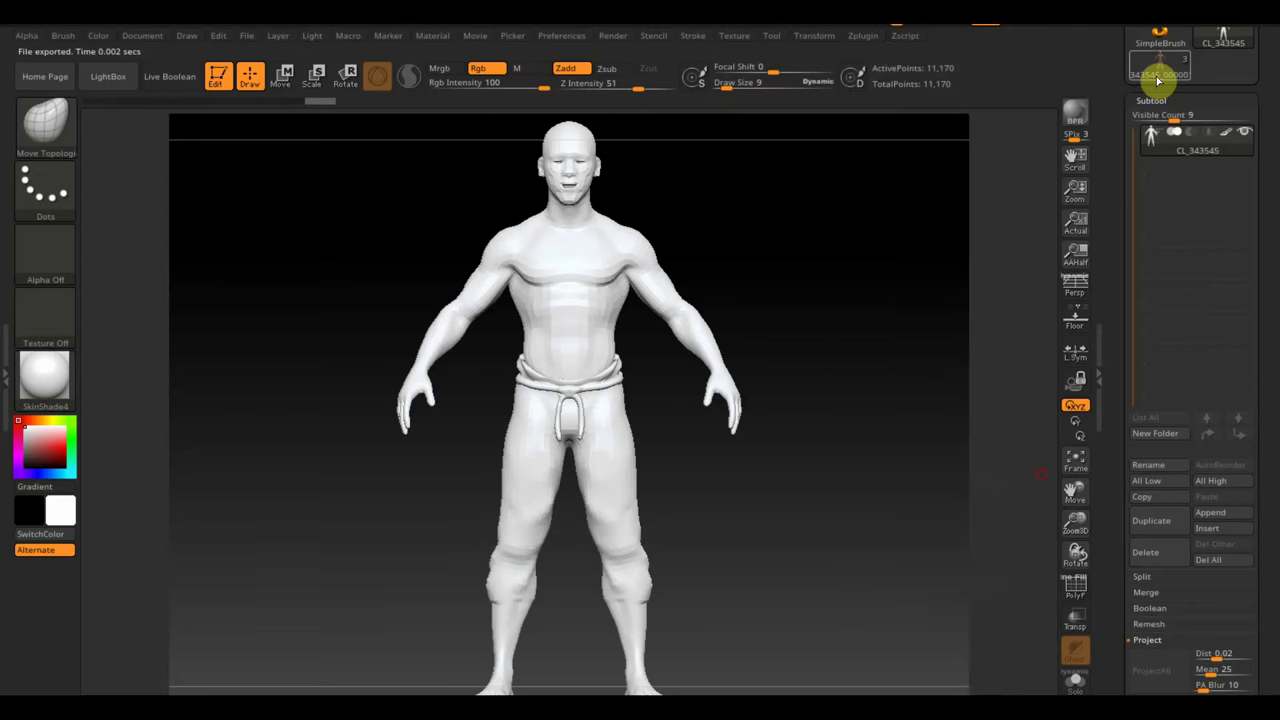
pyautogui.click(1162, 72)
pyautogui.click(862, 36)
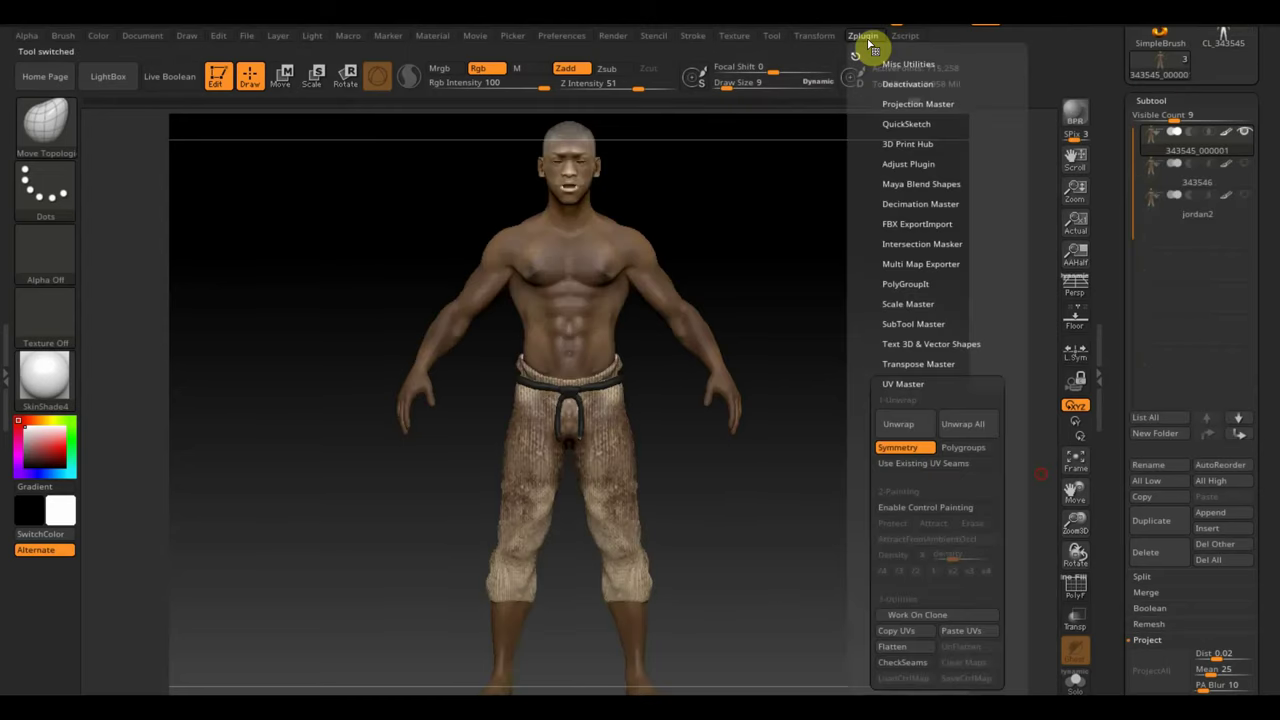
pyautogui.click(967, 632)
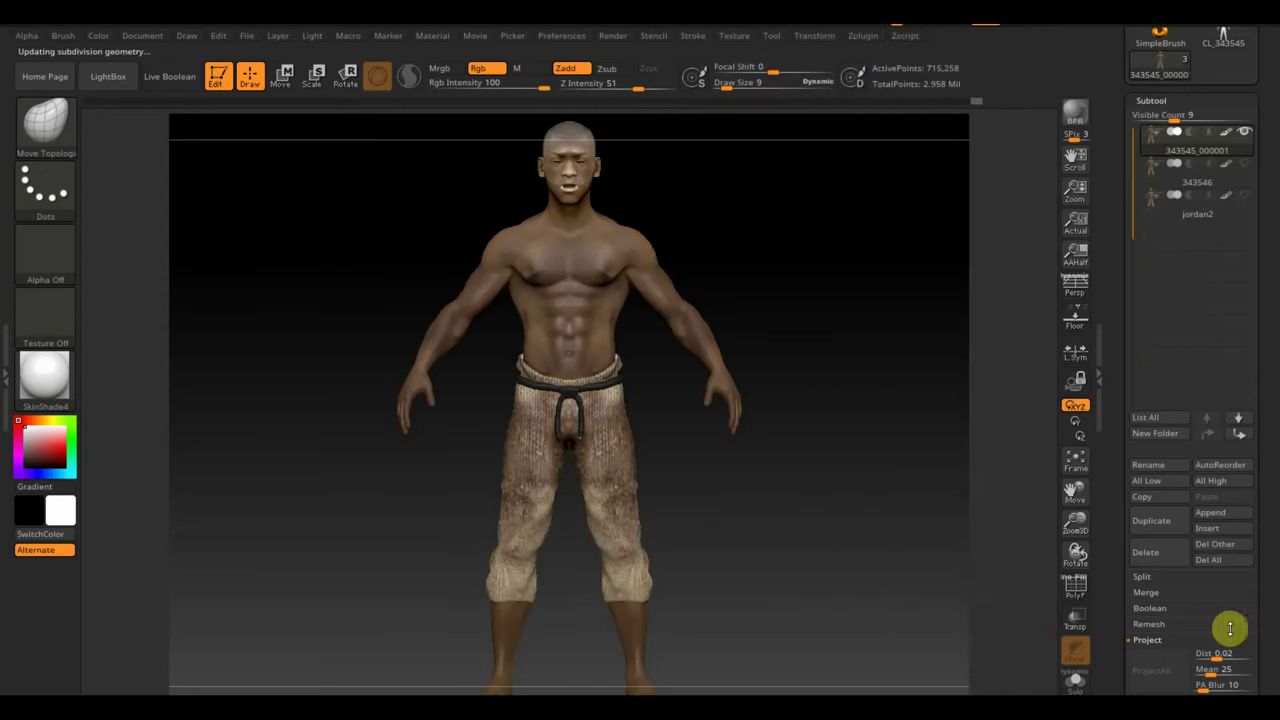
# - Create a new texture map from the character's polypaint and clone it into the texture slot
pyautogui.scroll(-5, 1266, 623)
pyautogui.scroll(-5, 1266, 449)
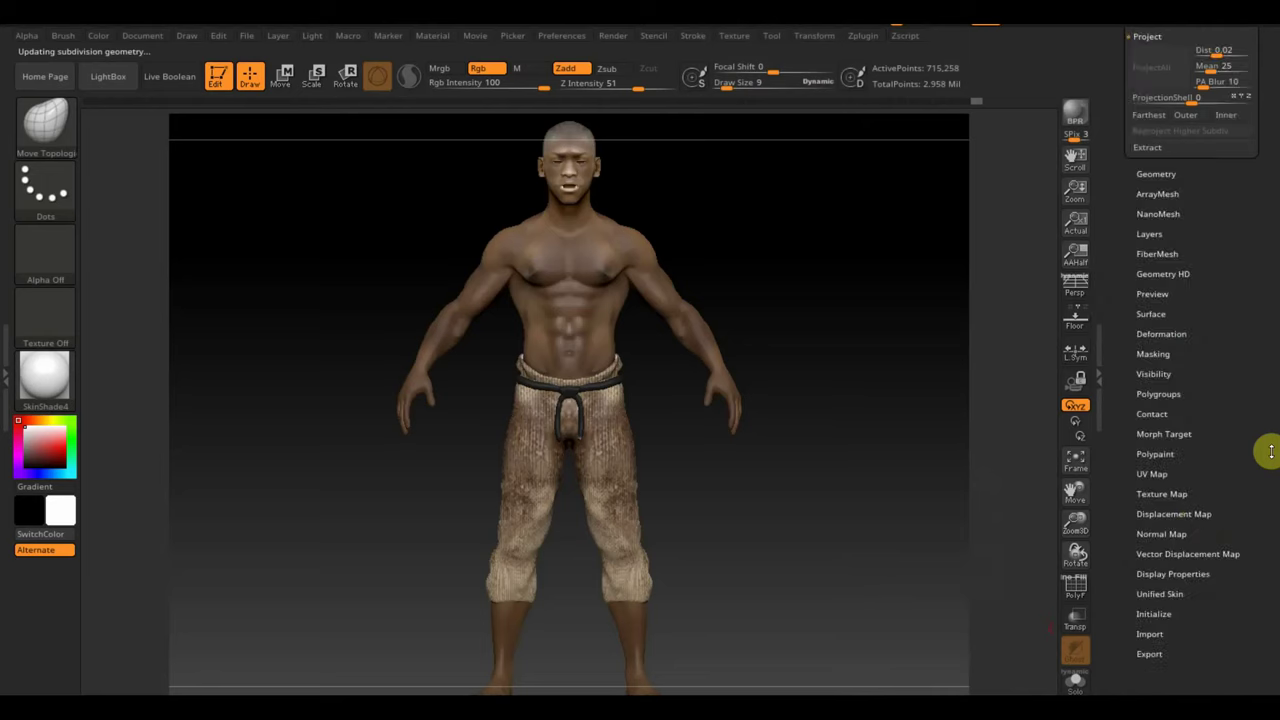
pyautogui.click(1163, 493)
pyautogui.scroll(-2, 1223, 317)
pyautogui.scroll(2, 1222, 345)
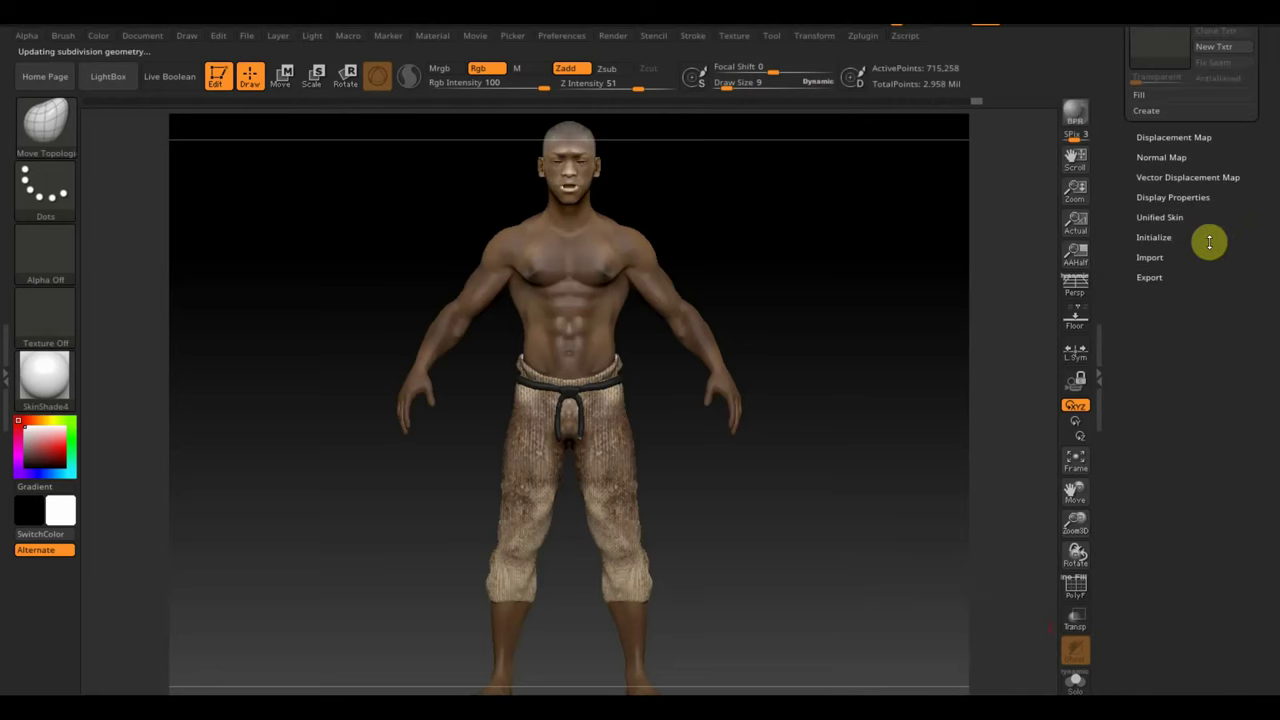
pyautogui.click(1148, 111)
pyautogui.click(1209, 128)
pyautogui.scroll(5, 1262, 250)
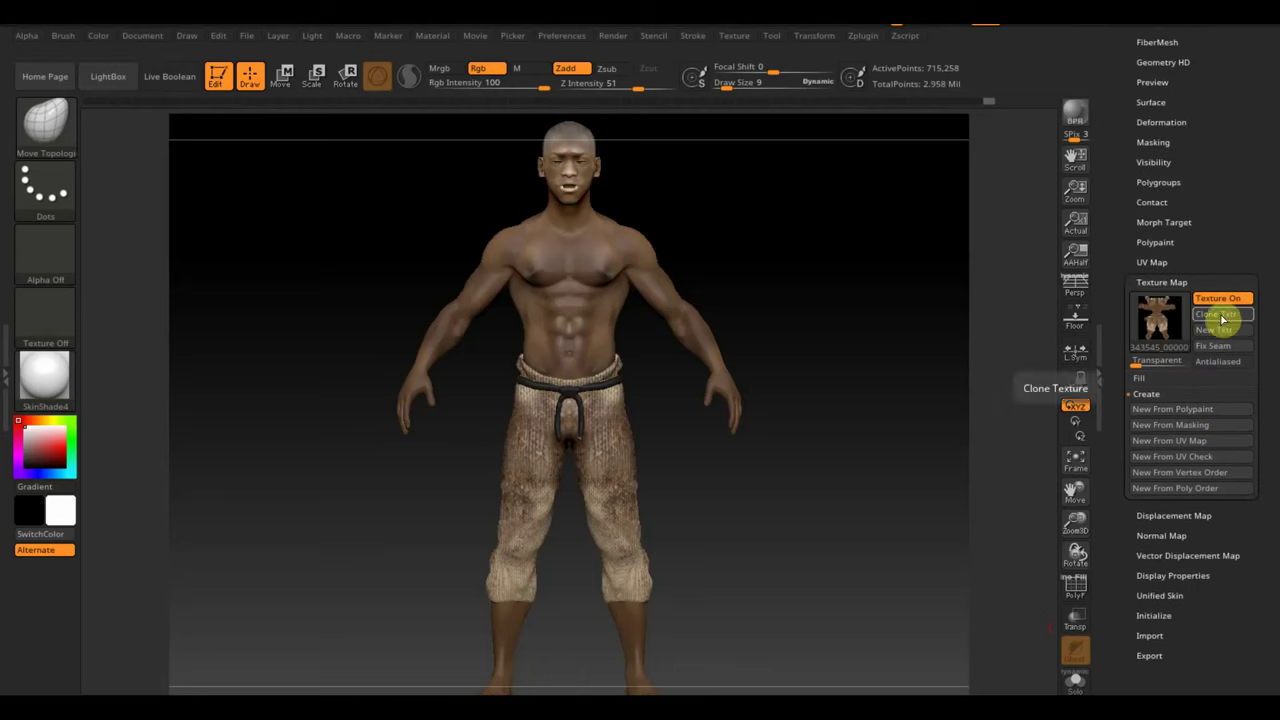
pyautogui.click(1222, 316)
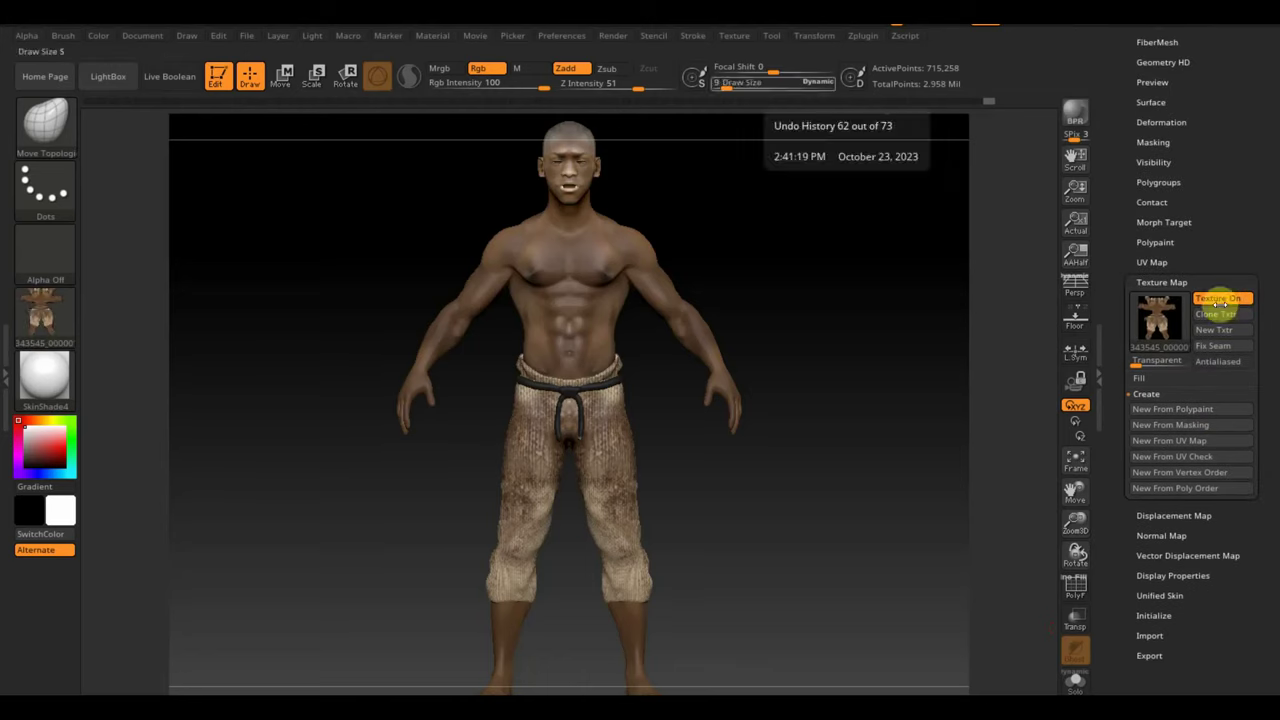
# - Flip the texture vertically and export it with PNG as the file type
pyautogui.click(745, 48)
pyautogui.click(793, 408)
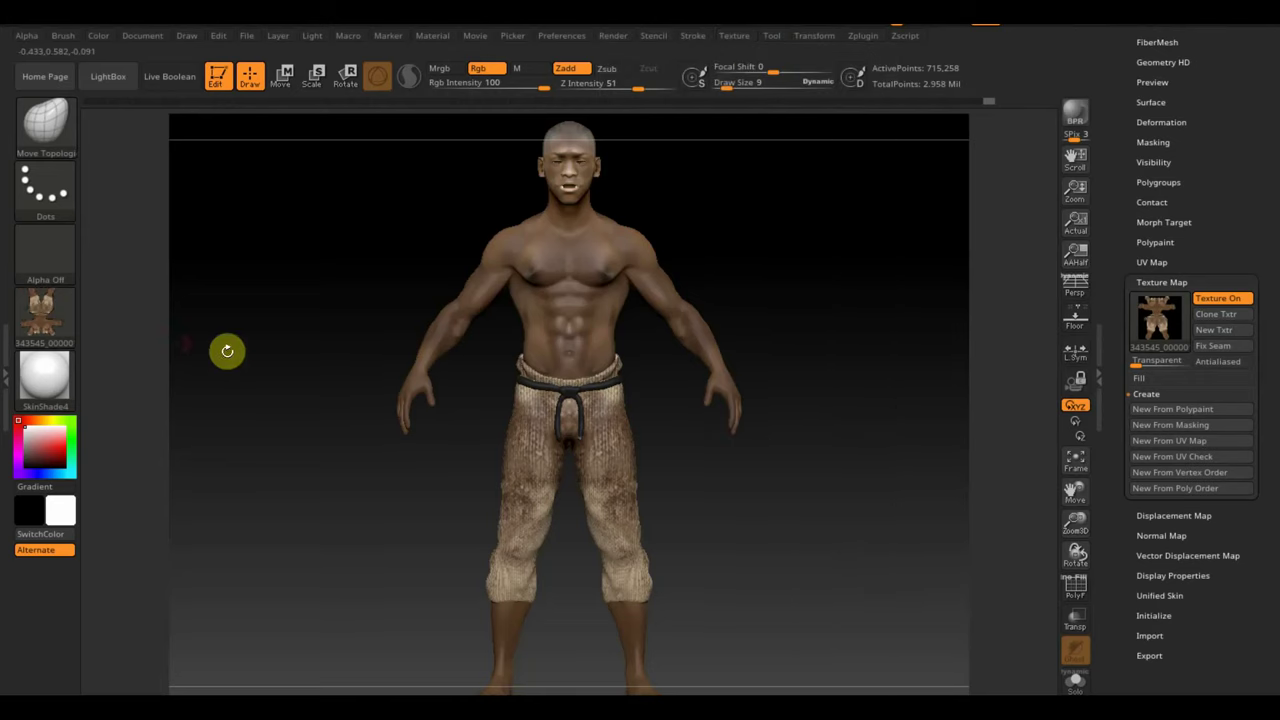
pyautogui.click(55, 318)
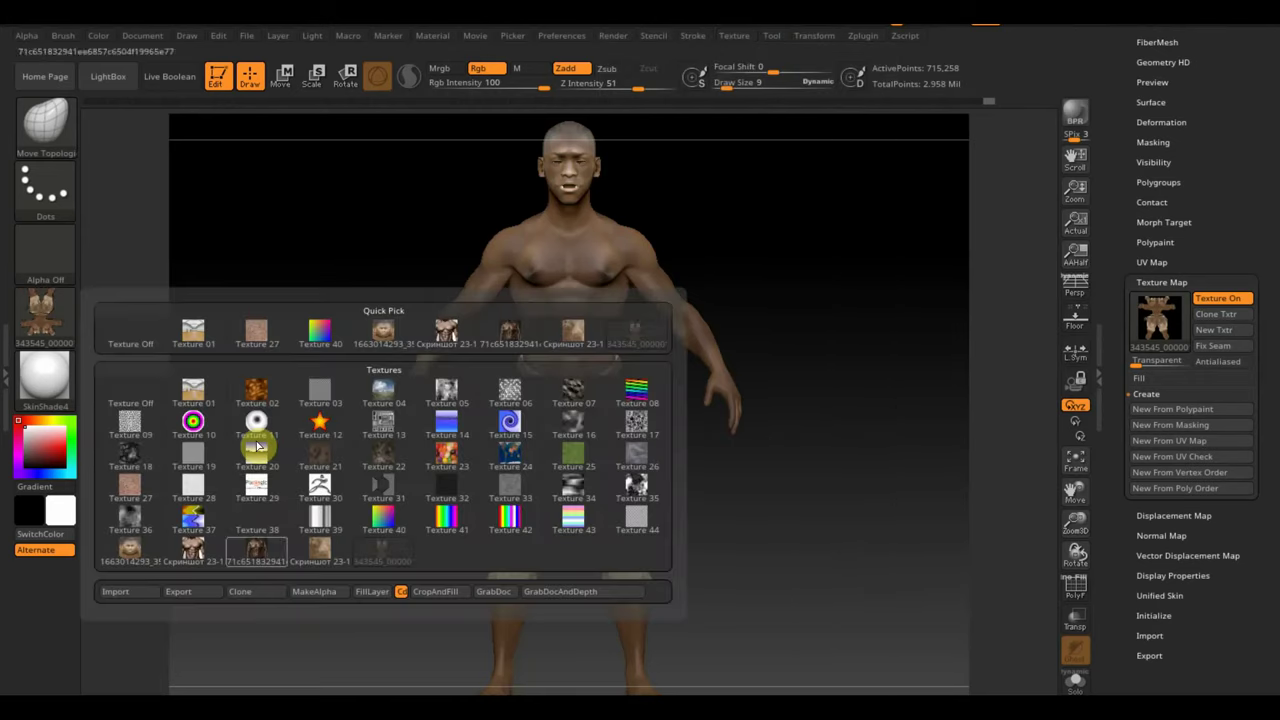
pyautogui.click(190, 591)
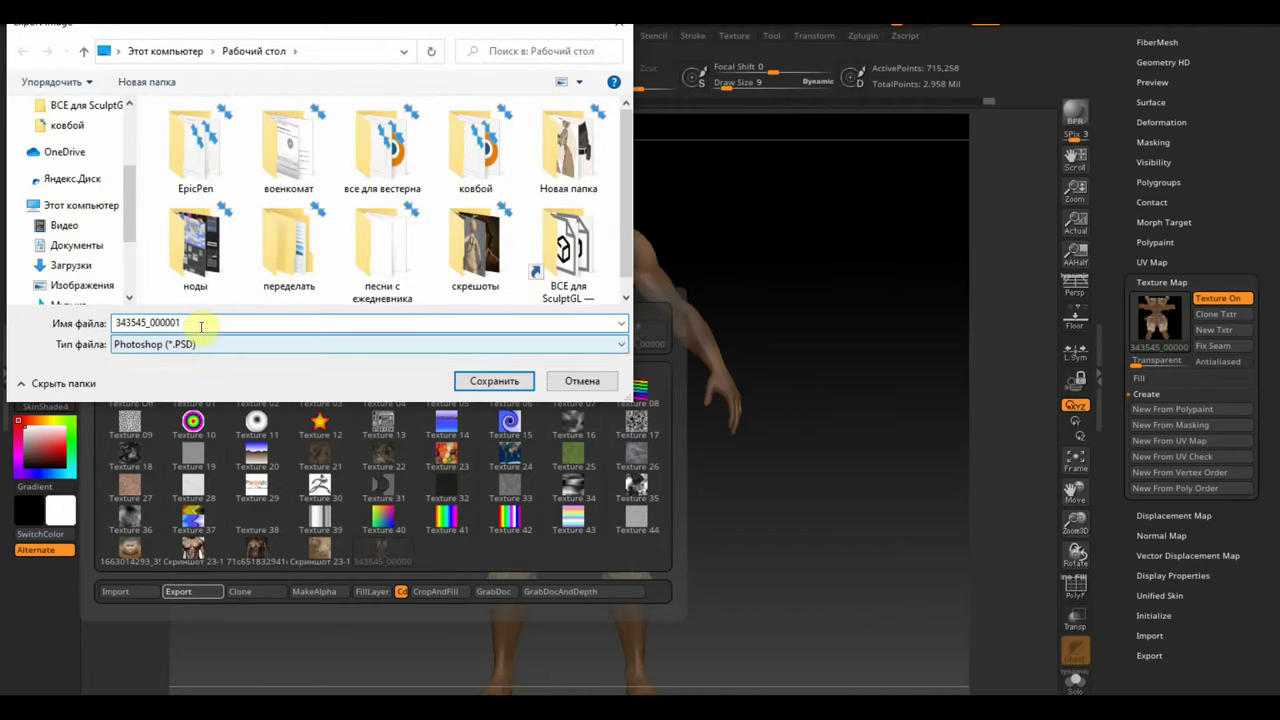
pyautogui.click(196, 344)
pyautogui.click(180, 388)
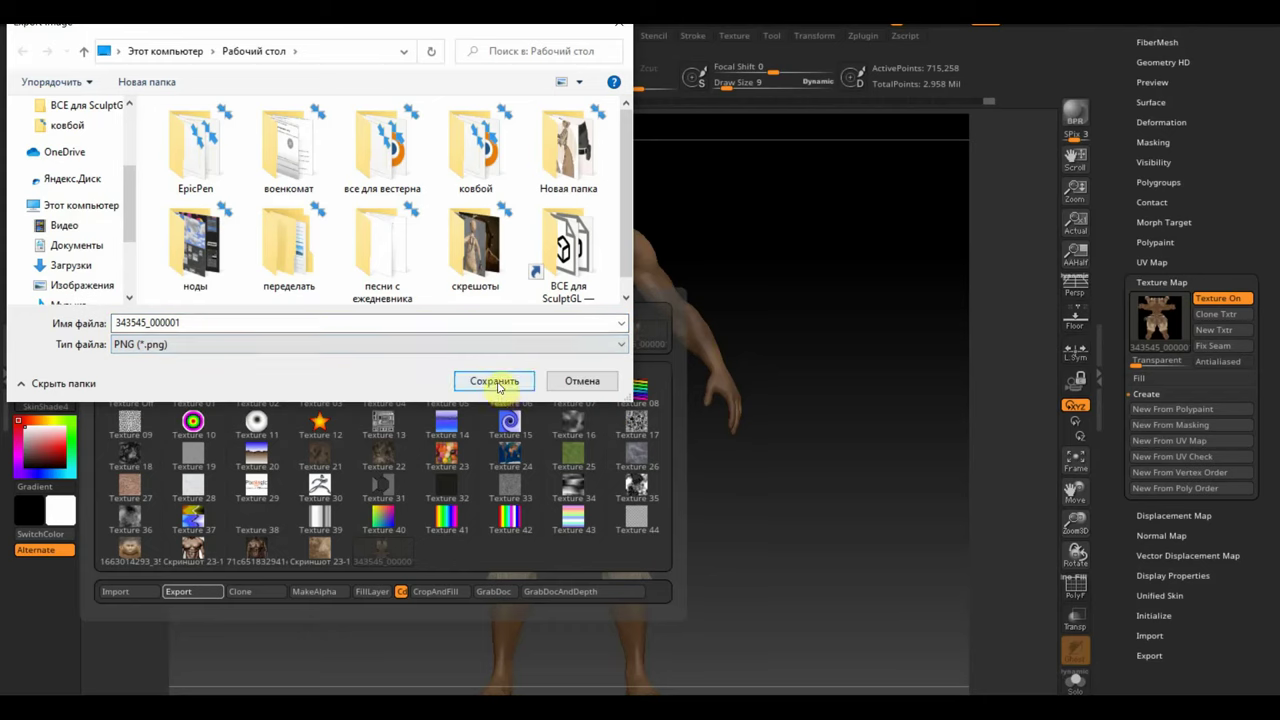
# - Rename the texture file and save the PNG to the desktop
pyautogui.doubleClick(198, 324)
pyautogui.write('не')
pyautogui.press('Escape')
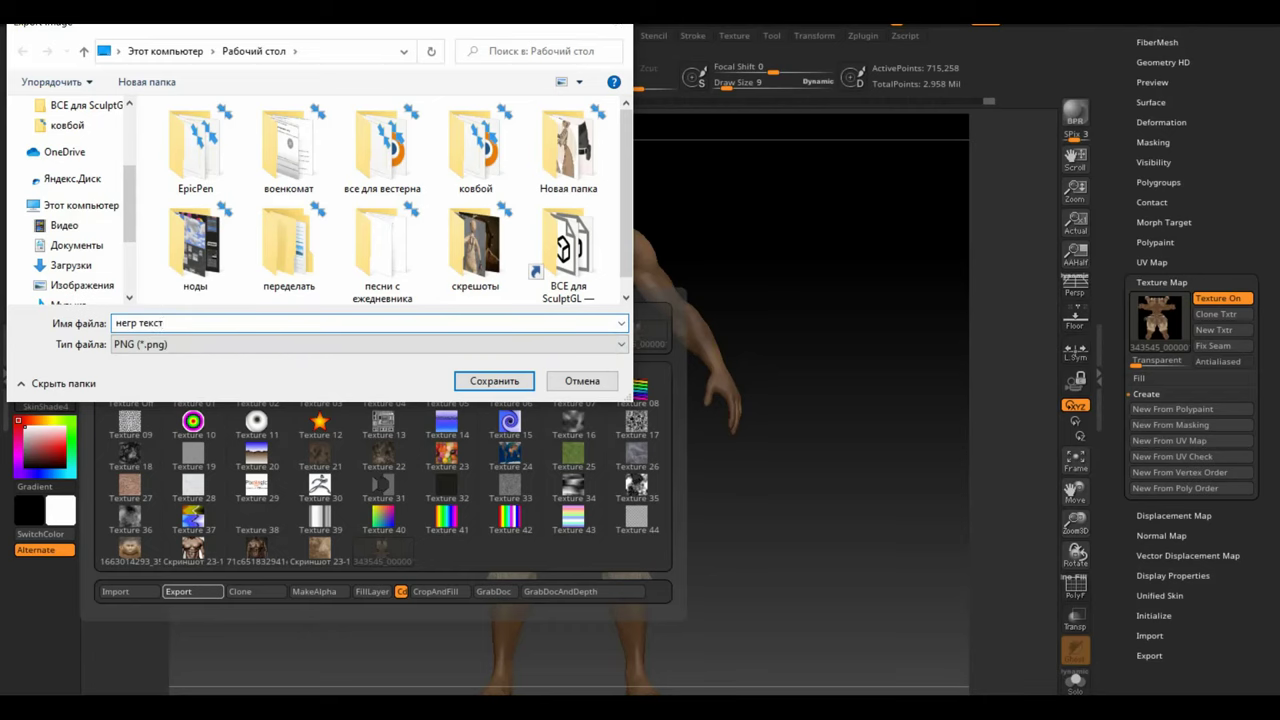
pyautogui.press('Return')
pyautogui.scroll(2, 1234, 131)
pyautogui.scroll(1, 1234, 94)
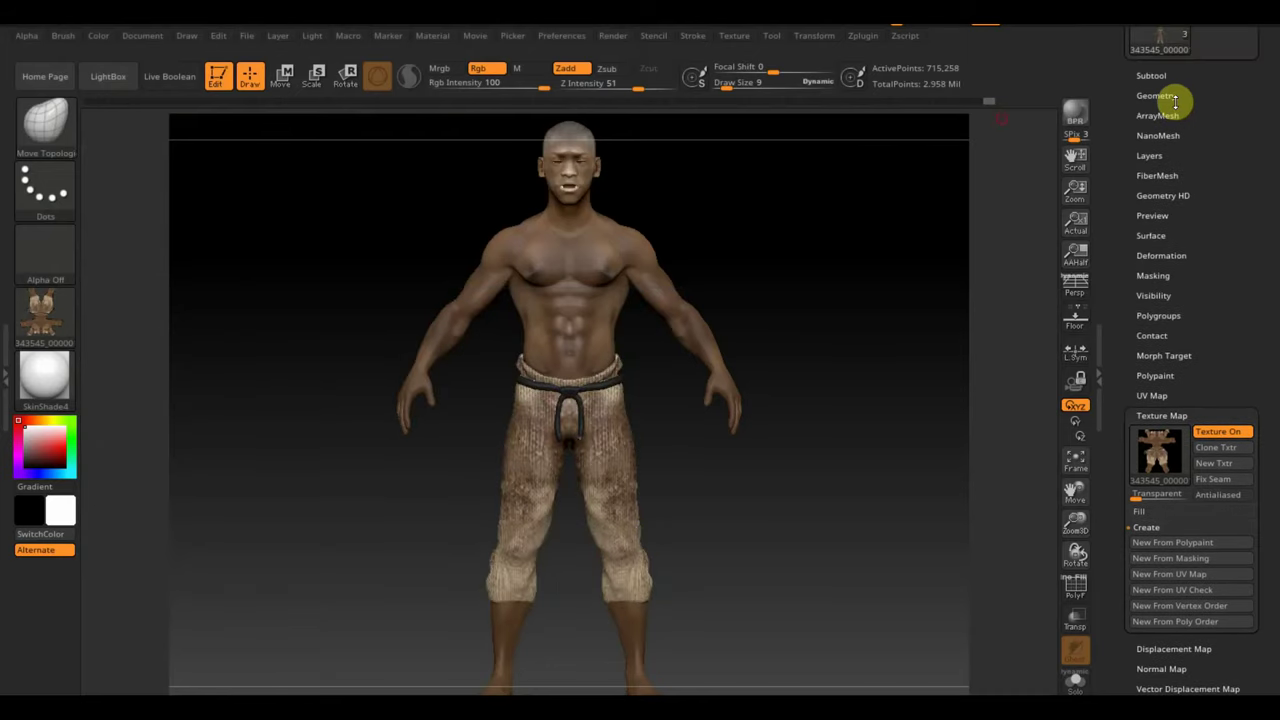
pyautogui.click(1172, 97)
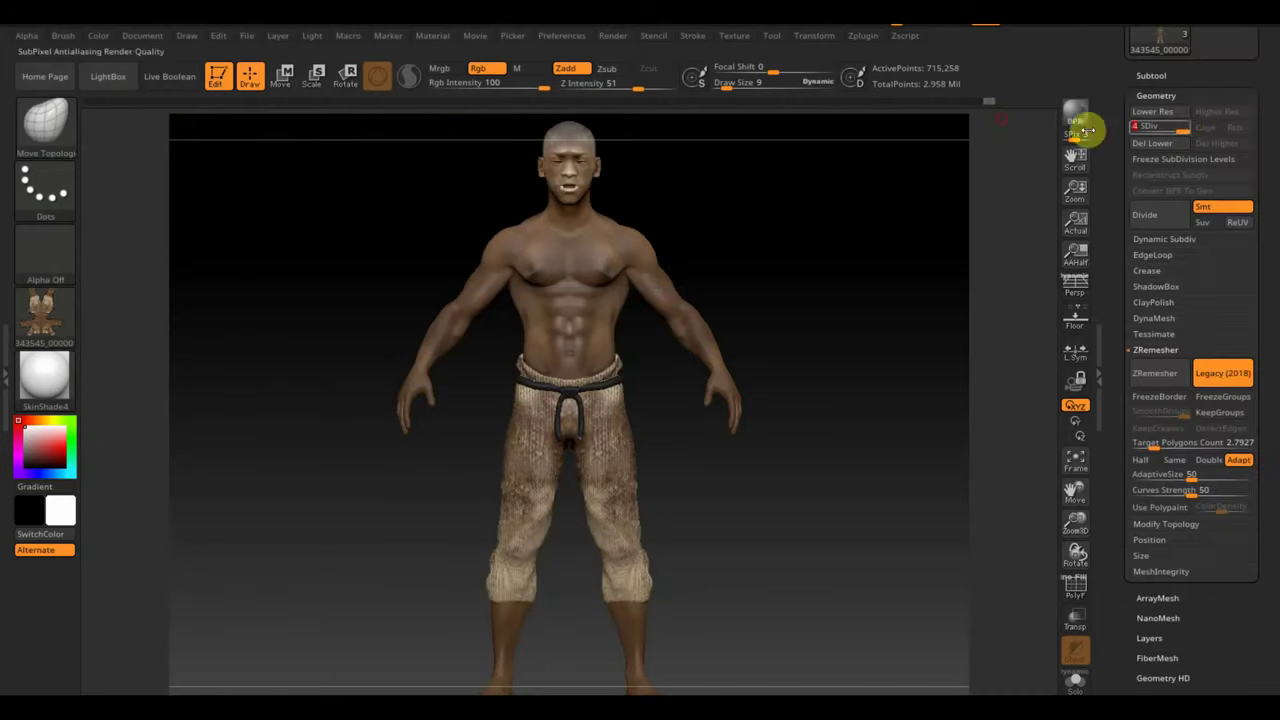
# - Drop the character to SDiv 1, create a normal map and clone it to the texture slot
pyautogui.moveTo(1177, 128); pyautogui.dragTo(1120, 136)
pyautogui.moveTo(1270, 340); pyautogui.dragTo(1274, 202)
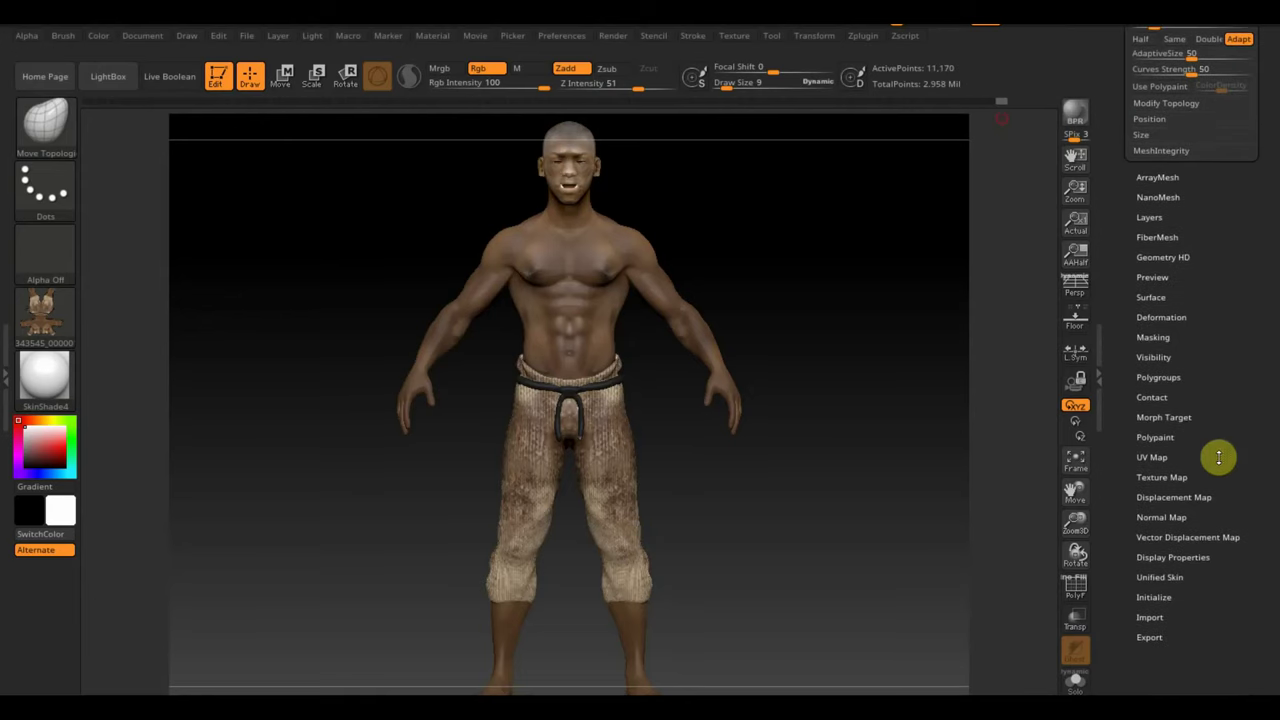
pyautogui.click(1175, 526)
pyautogui.scroll(5, 1260, 367)
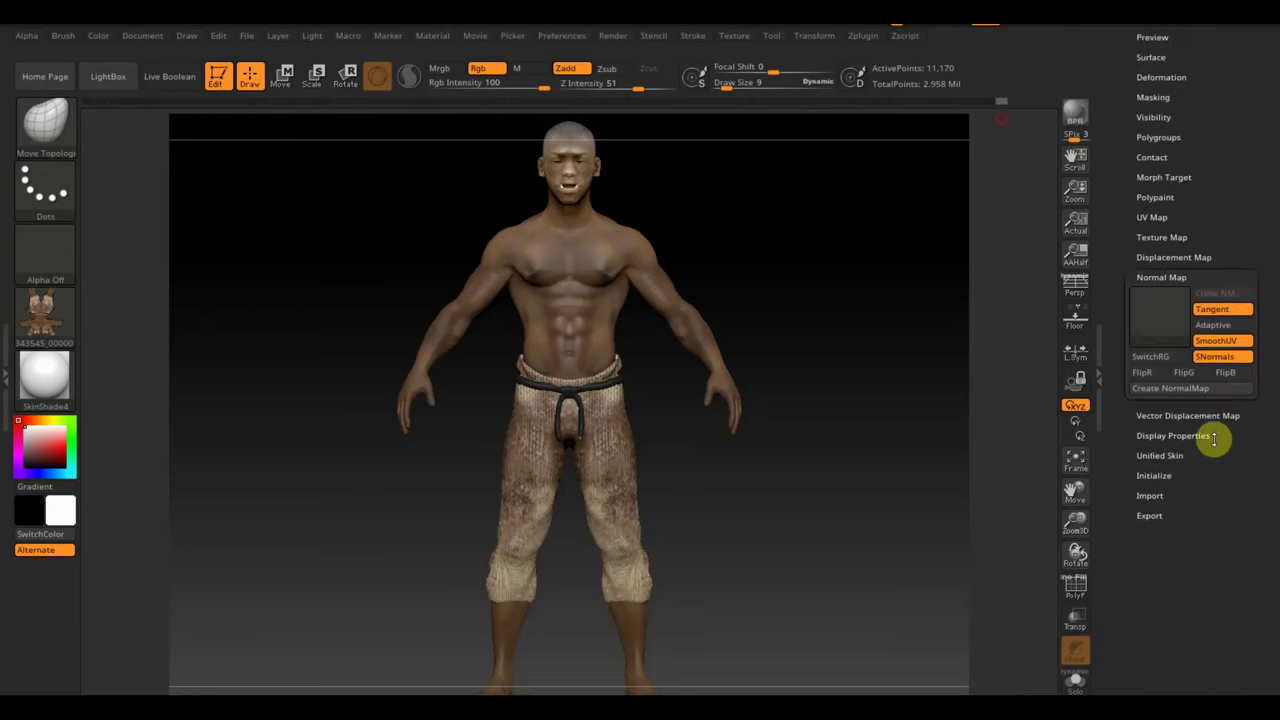
pyautogui.click(1190, 388)
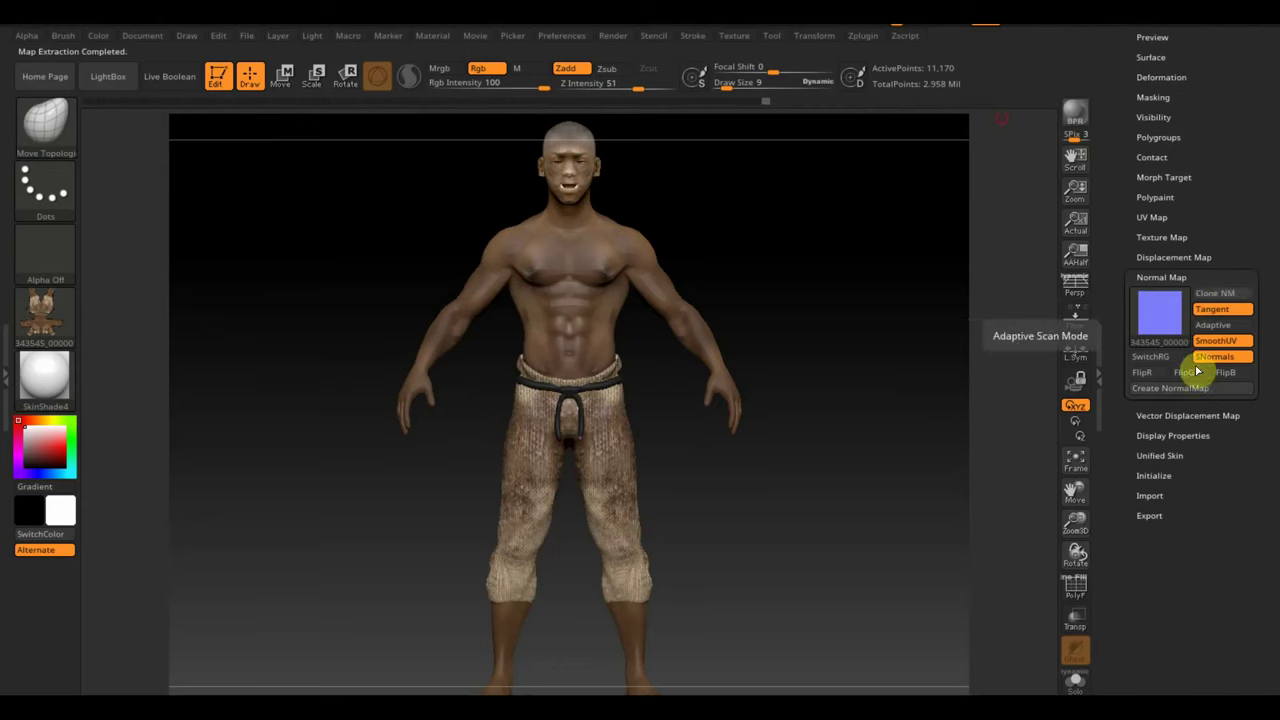
pyautogui.click(1217, 293)
# - Export the normal map as a renamed PNG image to the desktop
pyautogui.click(46, 316)
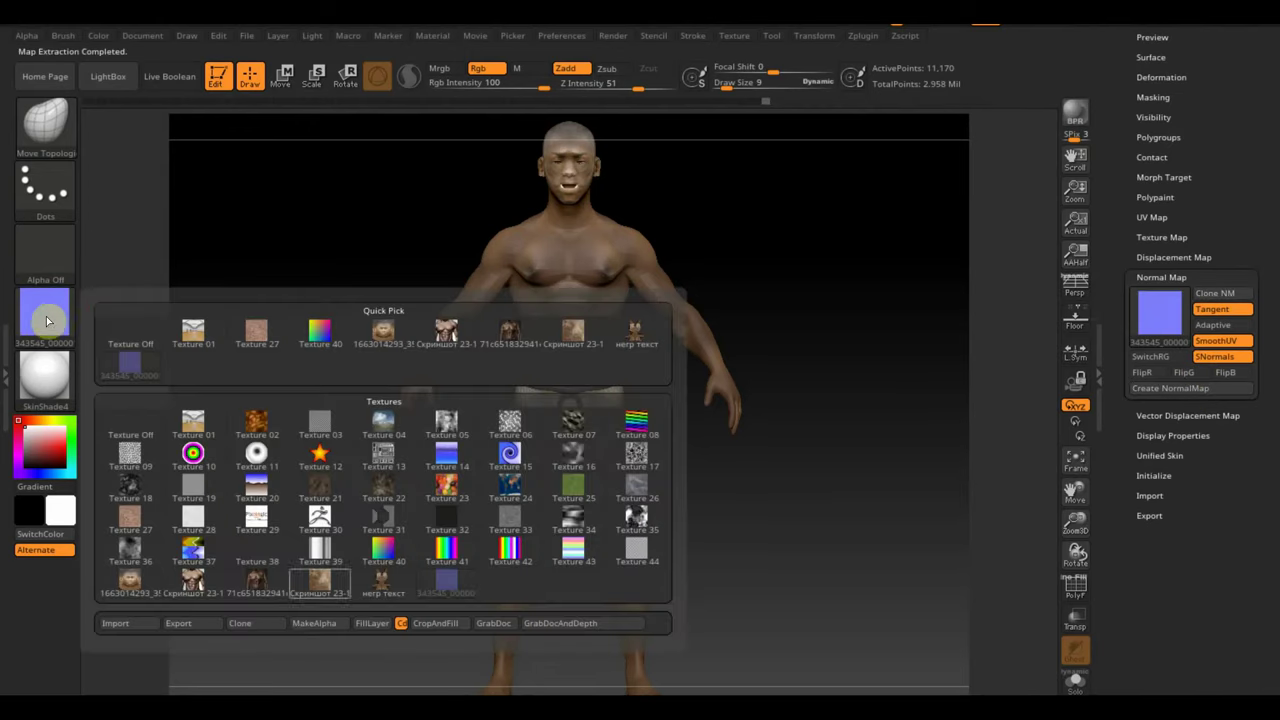
pyautogui.click(190, 623)
pyautogui.click(190, 344)
pyautogui.click(189, 374)
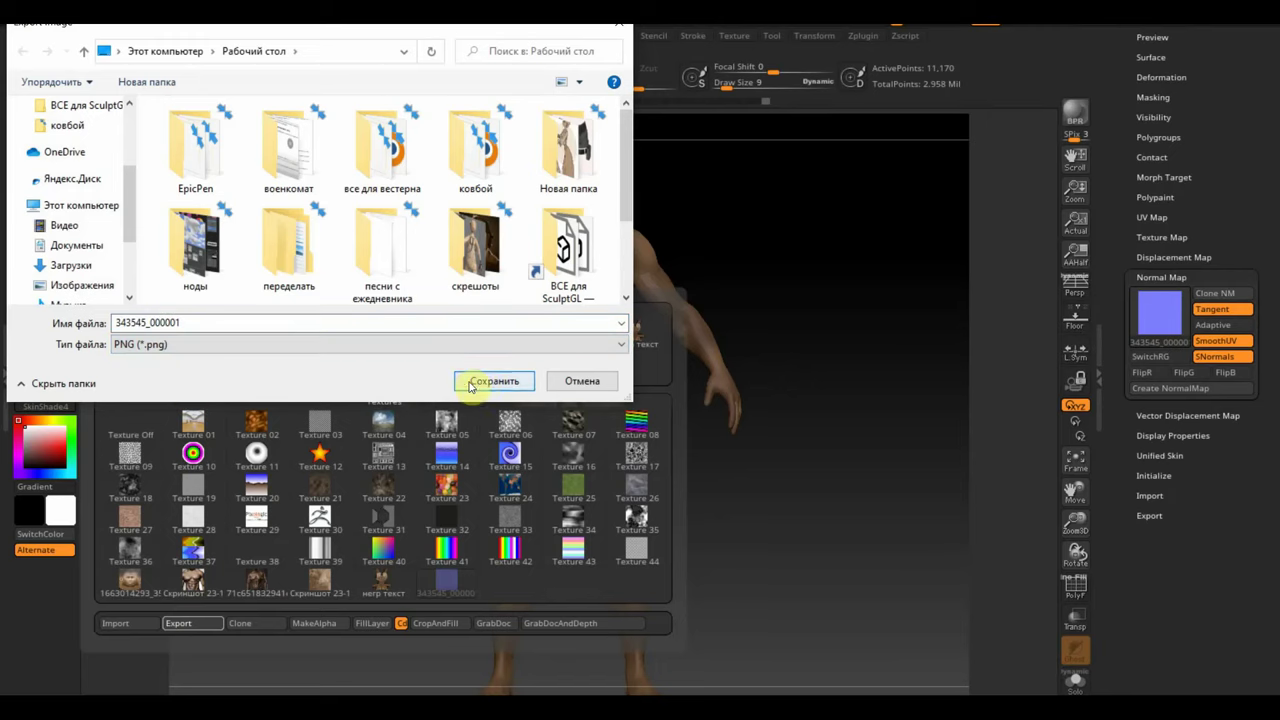
pyautogui.doubleClick(213, 320)
pyautogui.write('н')
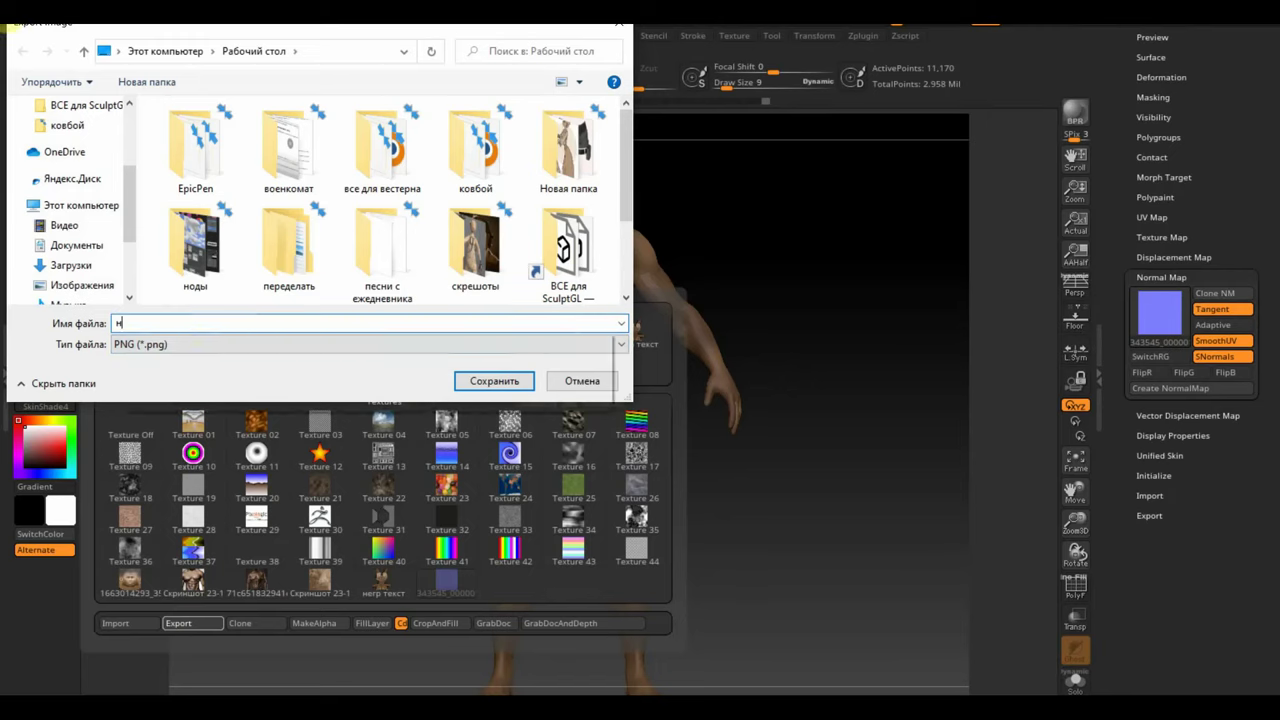
pyautogui.write('егр')
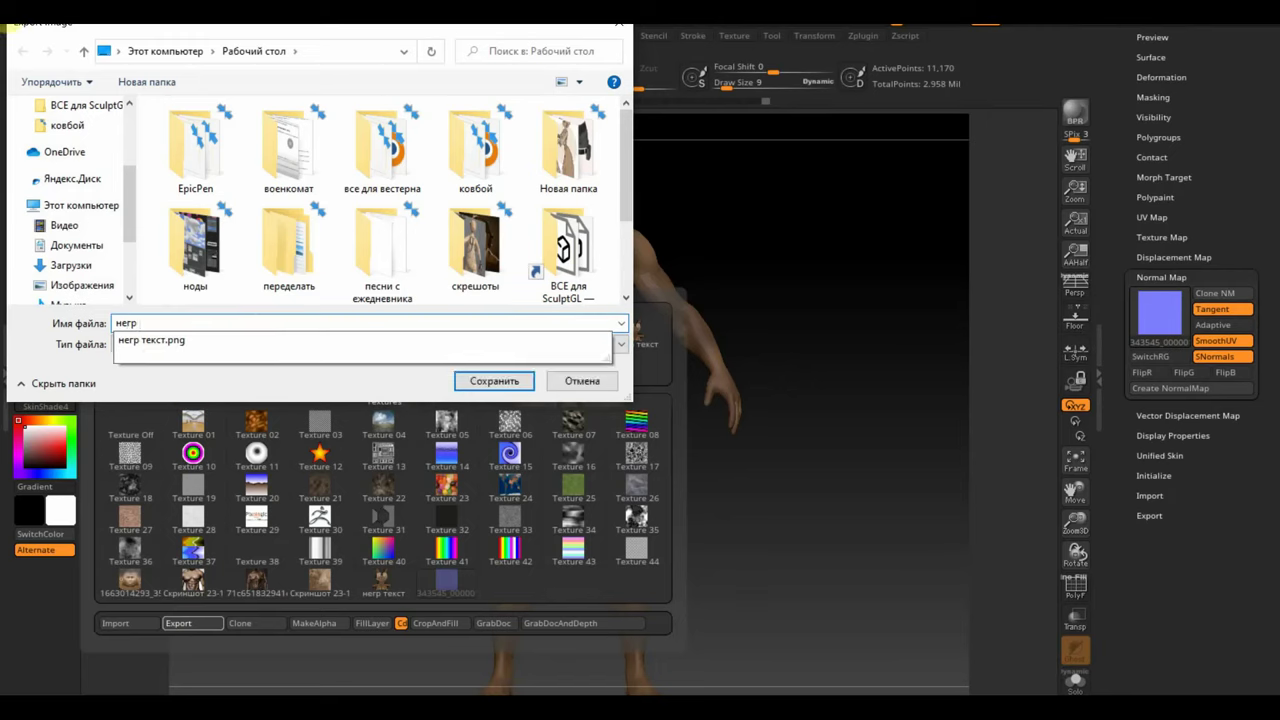
pyautogui.write(' нормал')
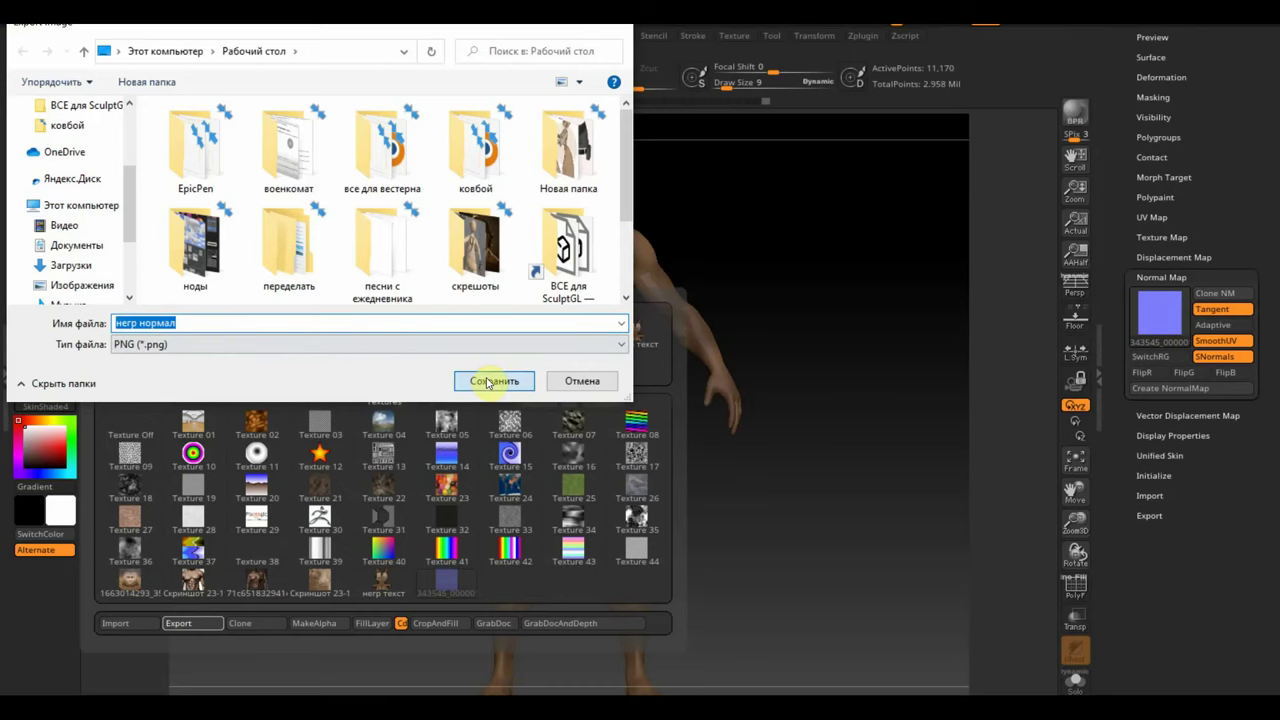
pyautogui.click(488, 381)
pyautogui.moveTo(794, 270)
pyautogui.keyDown('alt'); pyautogui.mouseDown()
pyautogui.moveTo(831, 451)
pyautogui.moveTo(786, 546)
pyautogui.moveTo(778, 513)
pyautogui.moveTo(803, 543)
pyautogui.moveTo(757, 563)
pyautogui.moveTo(789, 574)
pyautogui.moveTo(830, 540)
pyautogui.moveTo(806, 437)
pyautogui.moveTo(786, 463)
pyautogui.moveTo(791, 534)
pyautogui.moveTo(723, 524)
pyautogui.moveTo(771, 531)
pyautogui.mouseUp(); pyautogui.keyUp('alt')
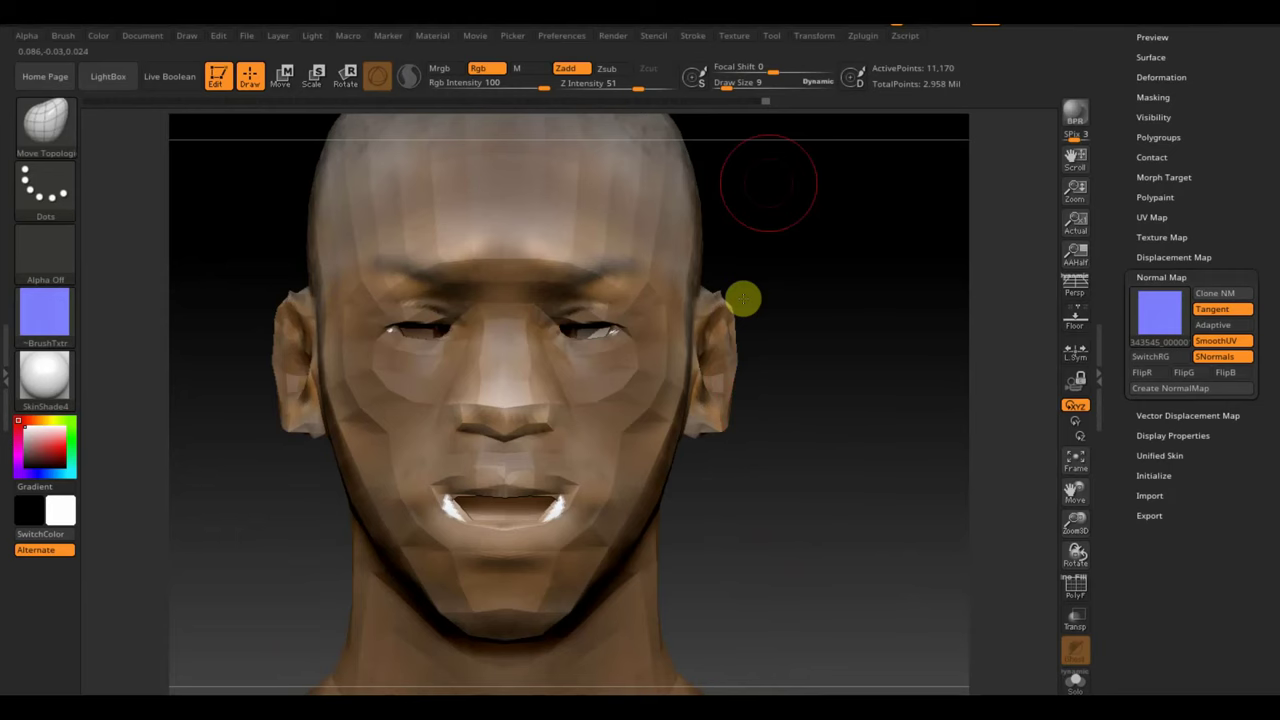
# - Shrink the brush, smooth a mouth corner, then rotate the head to inspect it from behind
pyautogui.moveTo(726, 84); pyautogui.dragTo(730, 84)
pyautogui.keyDown('shift'); pyautogui.moveTo(543, 500); pyautogui.dragTo(560, 503); pyautogui.keyUp('shift')
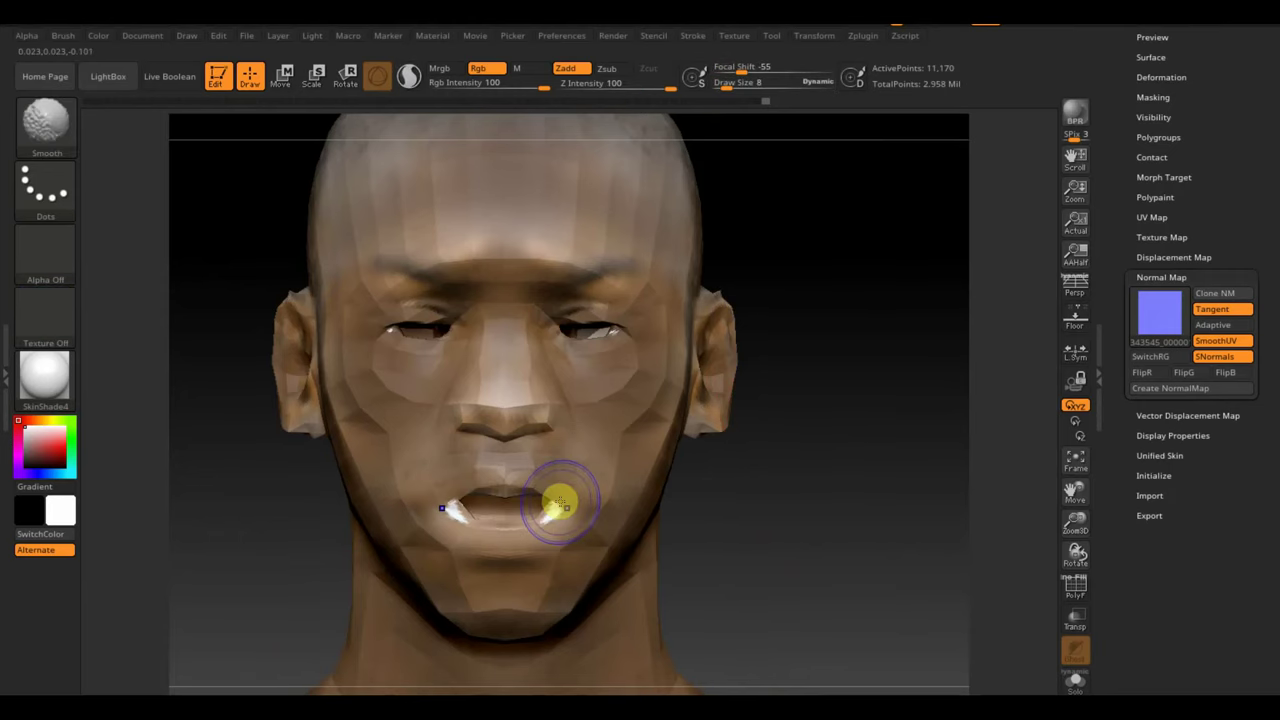
pyautogui.press('ctrl')
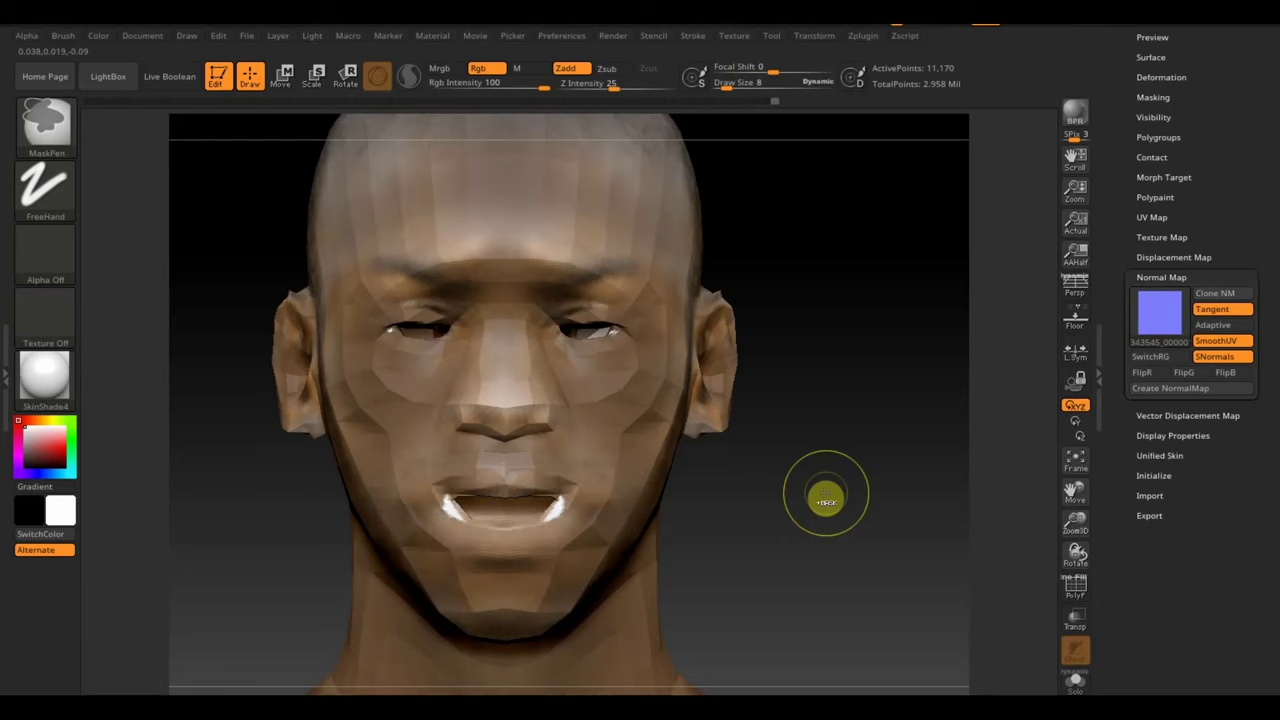
pyautogui.moveTo(834, 472)
pyautogui.mouseDown()
pyautogui.moveTo(765, 465)
pyautogui.moveTo(811, 466)
pyautogui.moveTo(780, 494)
pyautogui.moveTo(771, 534)
pyautogui.moveTo(846, 549)
pyautogui.moveTo(778, 549)
pyautogui.moveTo(791, 474)
pyautogui.mouseUp()
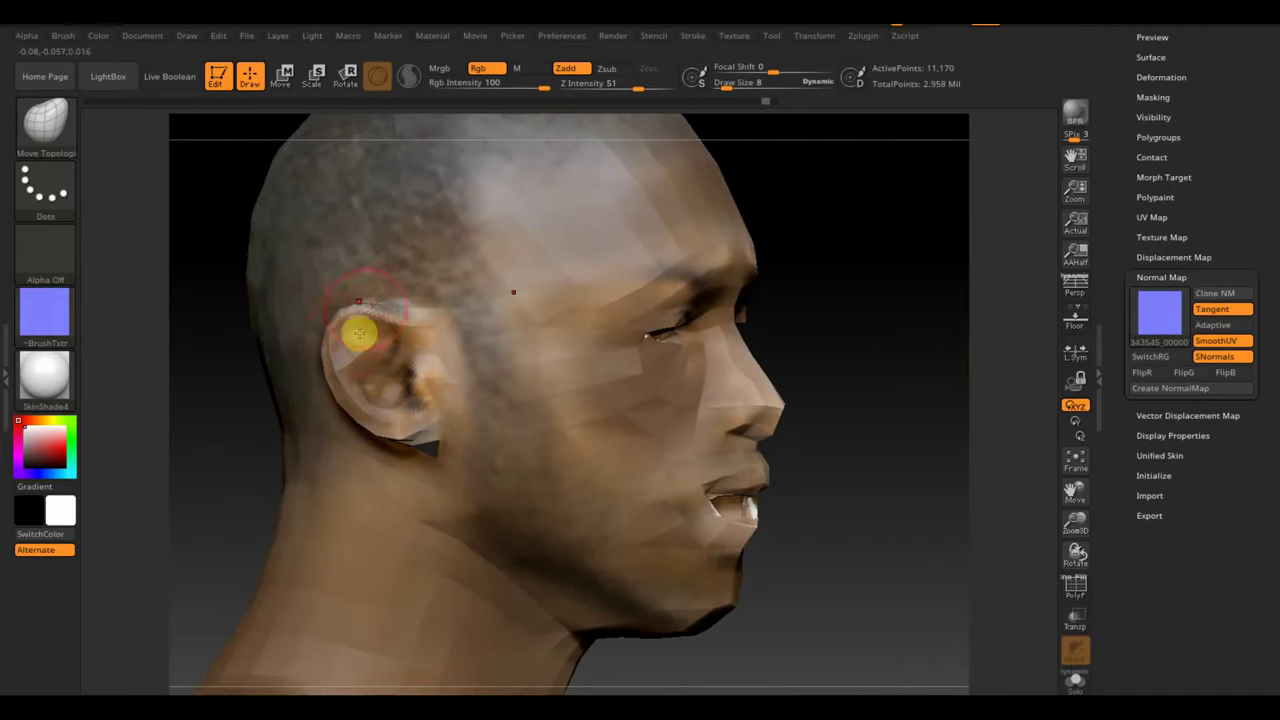
pyautogui.moveTo(840, 420)
pyautogui.mouseDown()
pyautogui.moveTo(889, 380)
pyautogui.moveTo(943, 386)
pyautogui.moveTo(911, 451)
pyautogui.moveTo(823, 443)
pyautogui.moveTo(777, 400)
pyautogui.moveTo(844, 455)
pyautogui.moveTo(879, 521)
pyautogui.moveTo(883, 586)
pyautogui.moveTo(808, 311)
pyautogui.moveTo(835, 325)
pyautogui.moveTo(977, 226)
pyautogui.mouseUp()
pyautogui.scroll(3, 1194, 163)
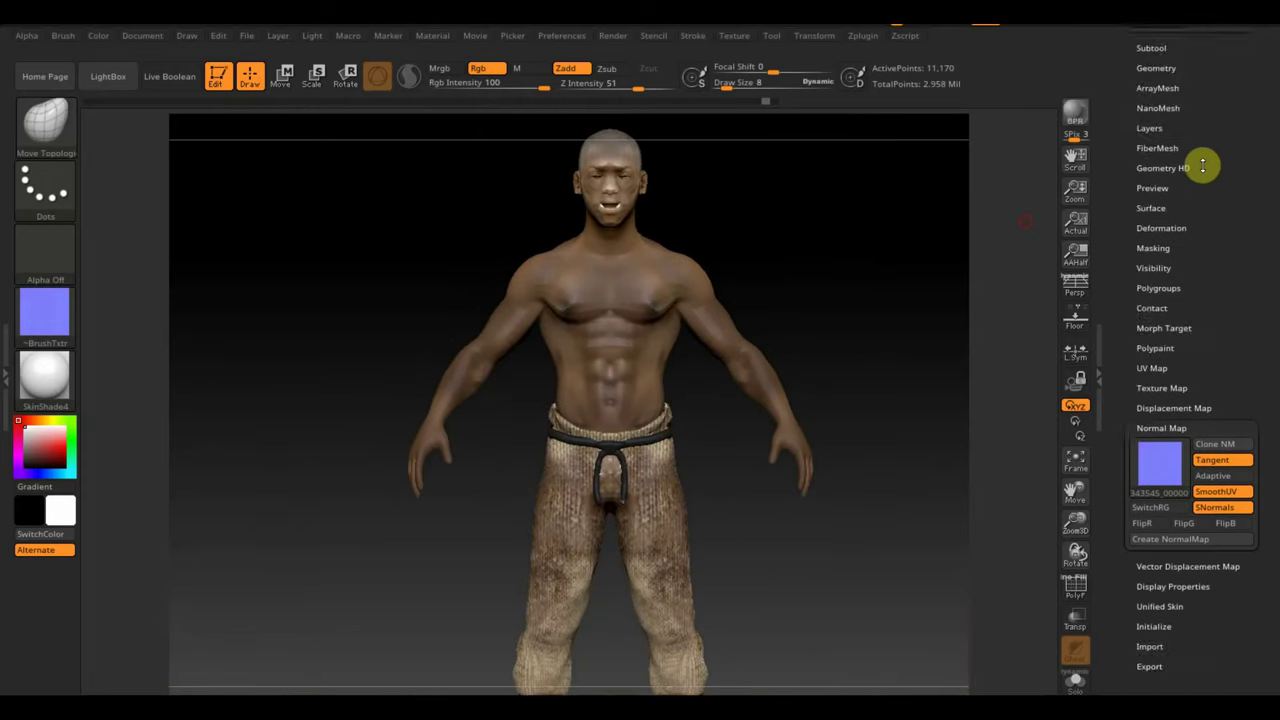
# - Raise the figure to subdivision level 2 and frame its head and shoulders from the front
pyautogui.scroll(2, 1190, 200)
pyautogui.click(1164, 195)
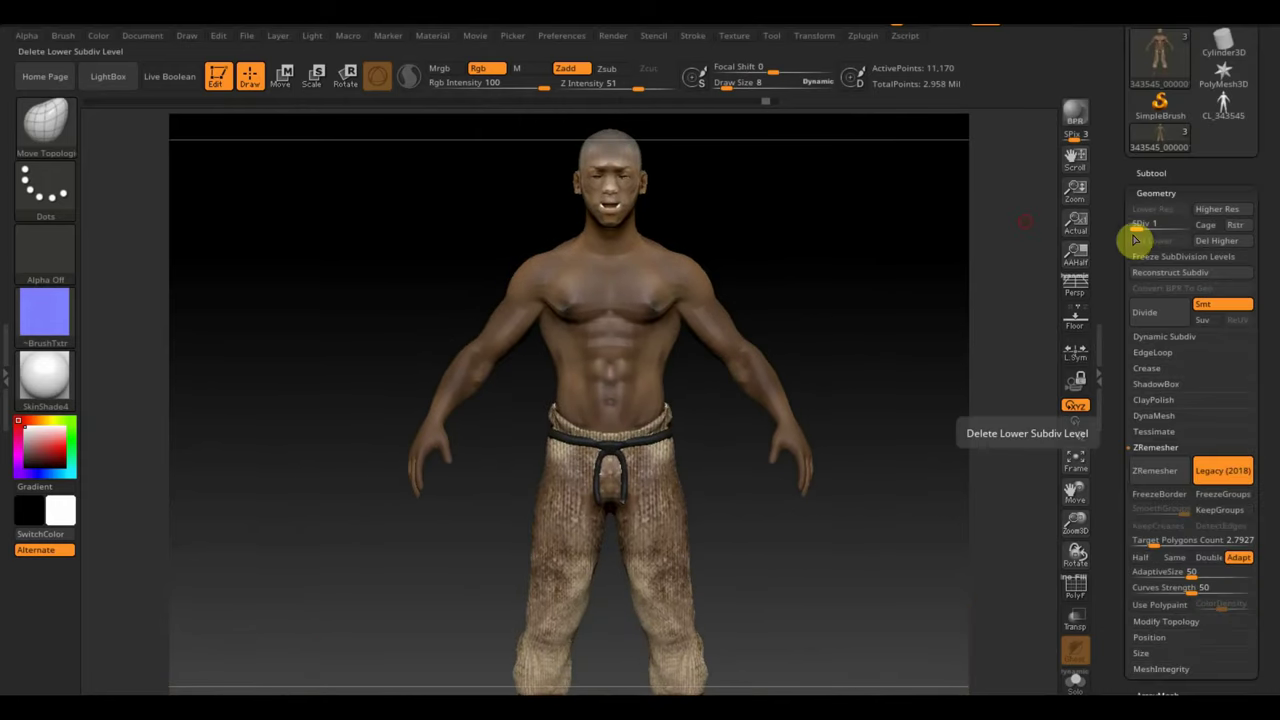
pyautogui.click(1143, 224)
pyautogui.moveTo(951, 314)
pyautogui.keyDown('alt'); pyautogui.mouseDown()
pyautogui.moveTo(920, 317)
pyautogui.moveTo(937, 394)
pyautogui.moveTo(1027, 594)
pyautogui.mouseUp(); pyautogui.keyUp('alt')
pyautogui.moveTo(966, 326)
pyautogui.mouseDown()
pyautogui.moveTo(860, 457)
pyautogui.moveTo(891, 457)
pyautogui.moveTo(763, 437)
pyautogui.moveTo(795, 279)
pyautogui.moveTo(823, 366)
pyautogui.moveTo(825, 341)
pyautogui.mouseUp()
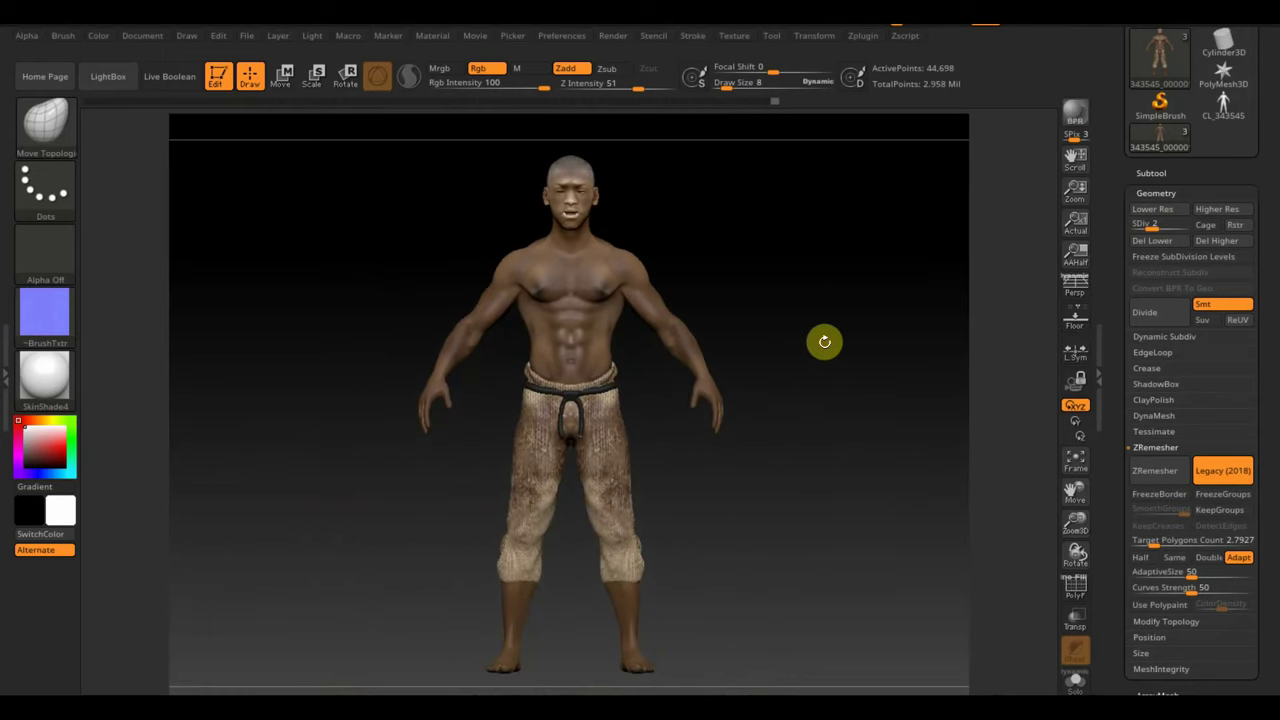
# - Drop to SDiv 1, delete higher levels and export the base mesh as OBJ 'негр в'
pyautogui.click(1148, 224)
pyautogui.click(1218, 242)
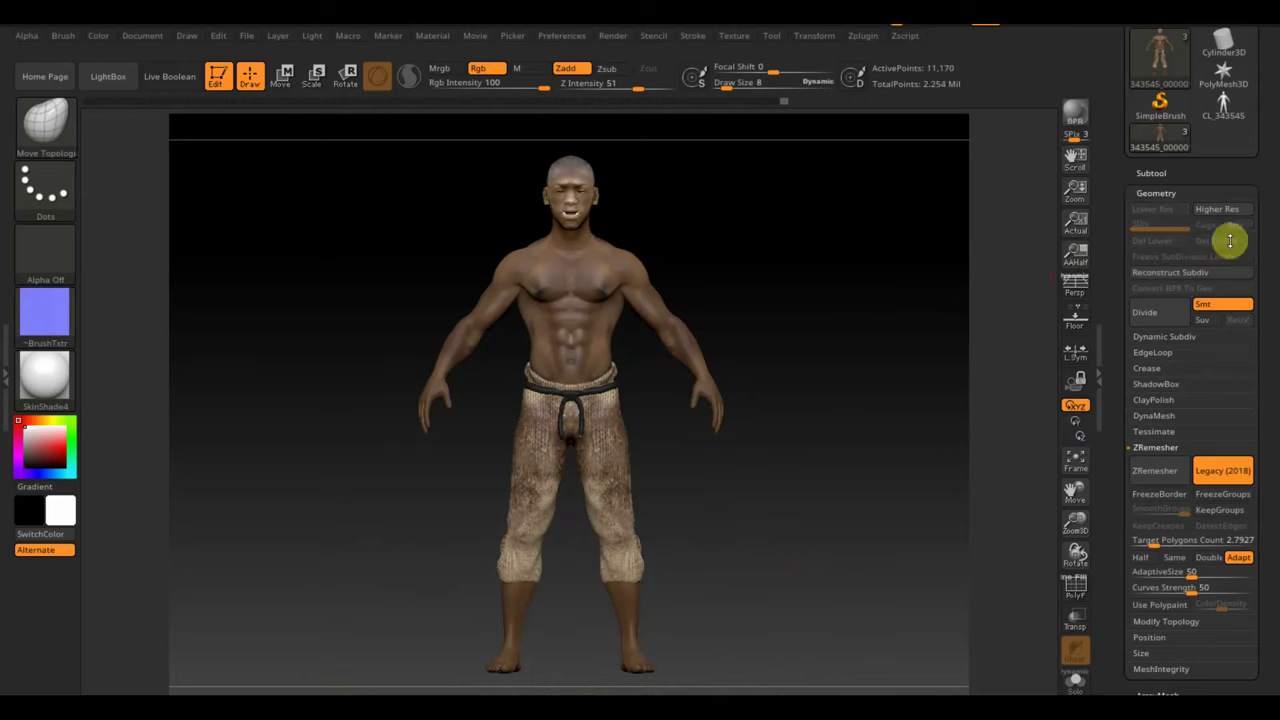
pyautogui.moveTo(1260, 180); pyautogui.dragTo(1266, 271)
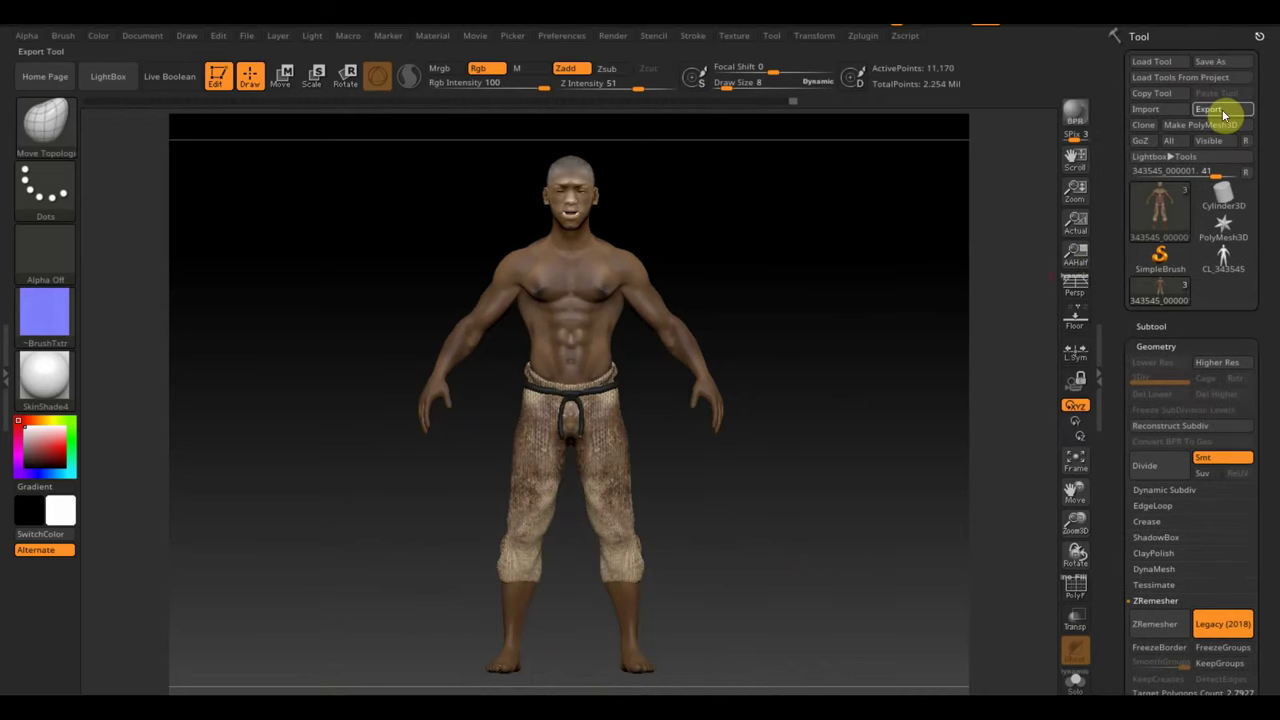
pyautogui.click(1222, 114)
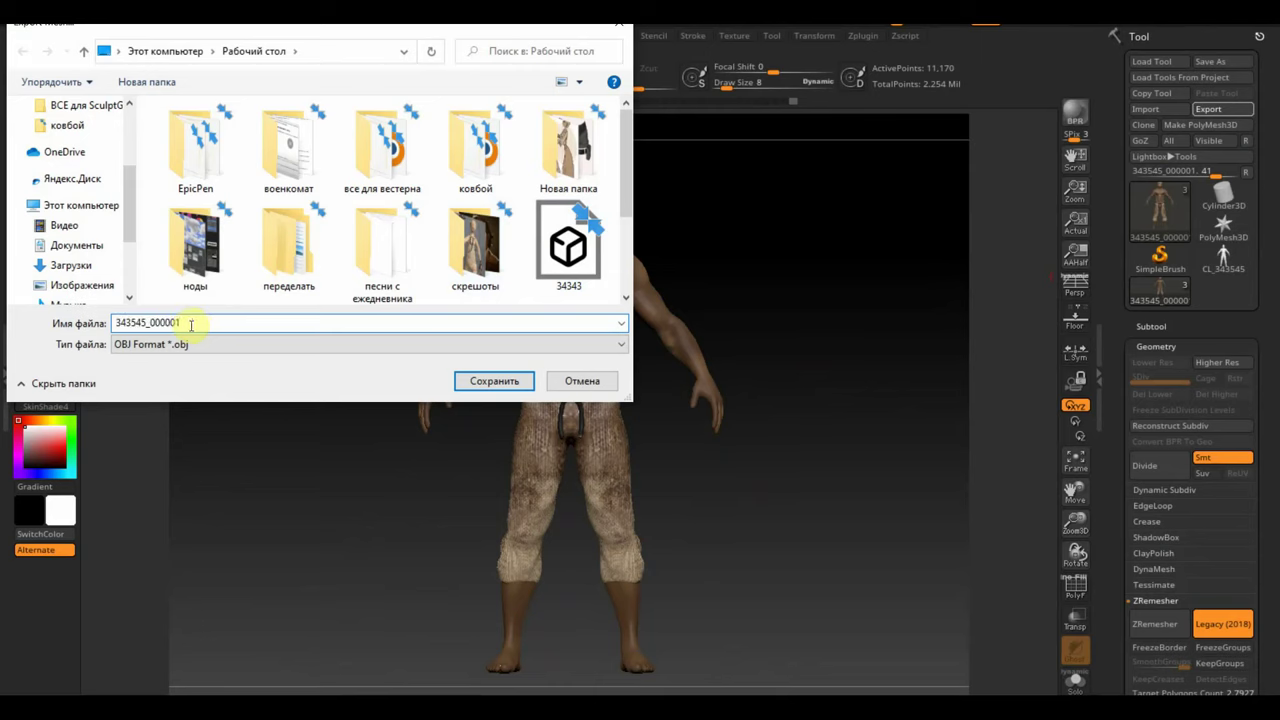
pyautogui.write('н')
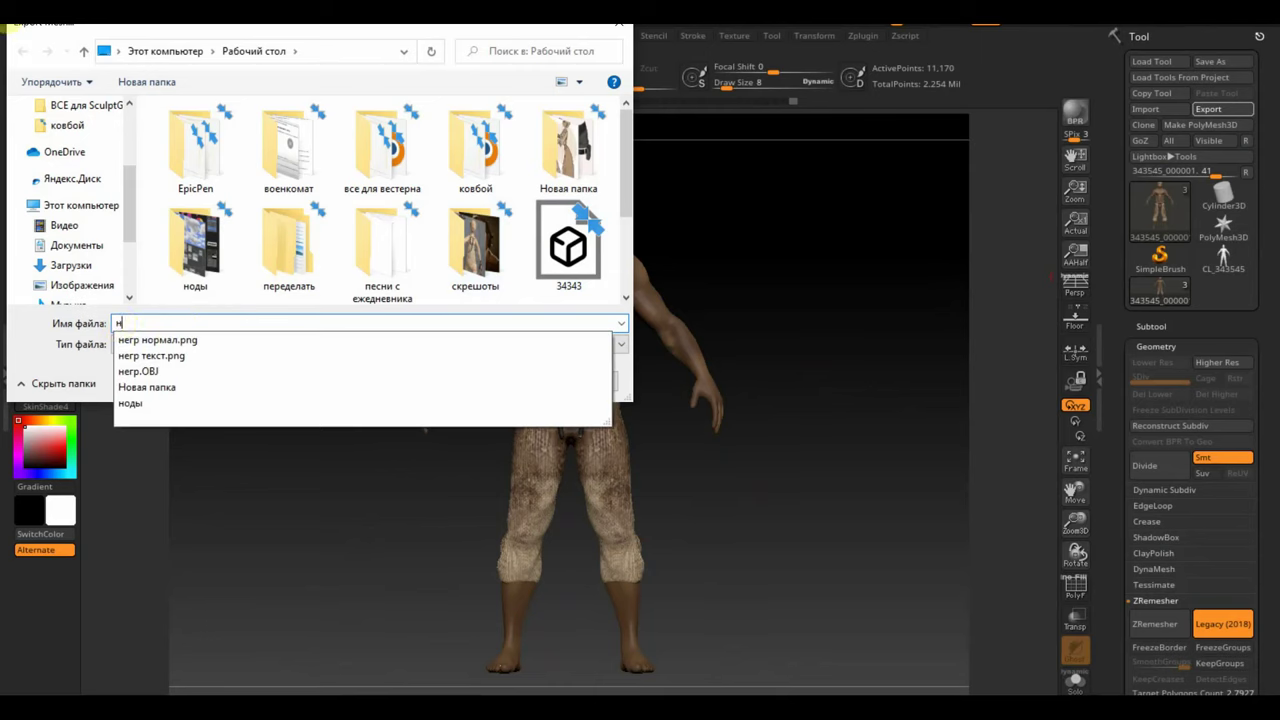
pyautogui.write('егр')
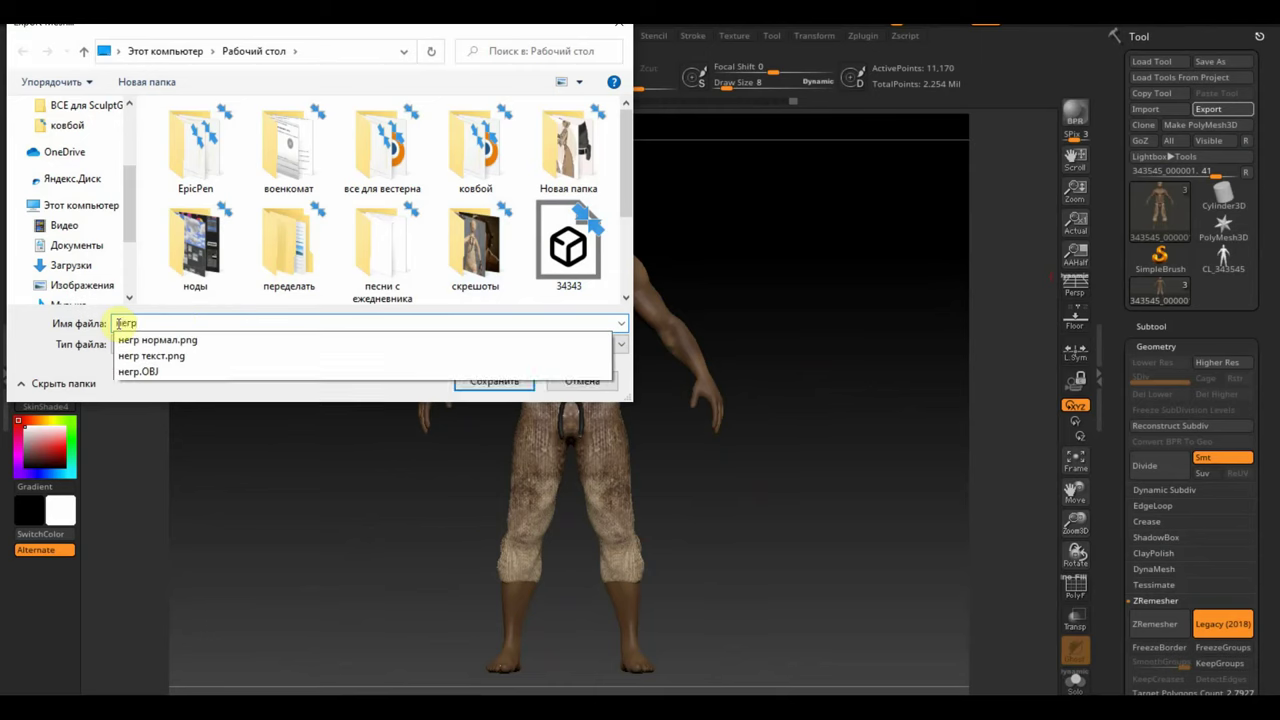
pyautogui.write(' в бленд')
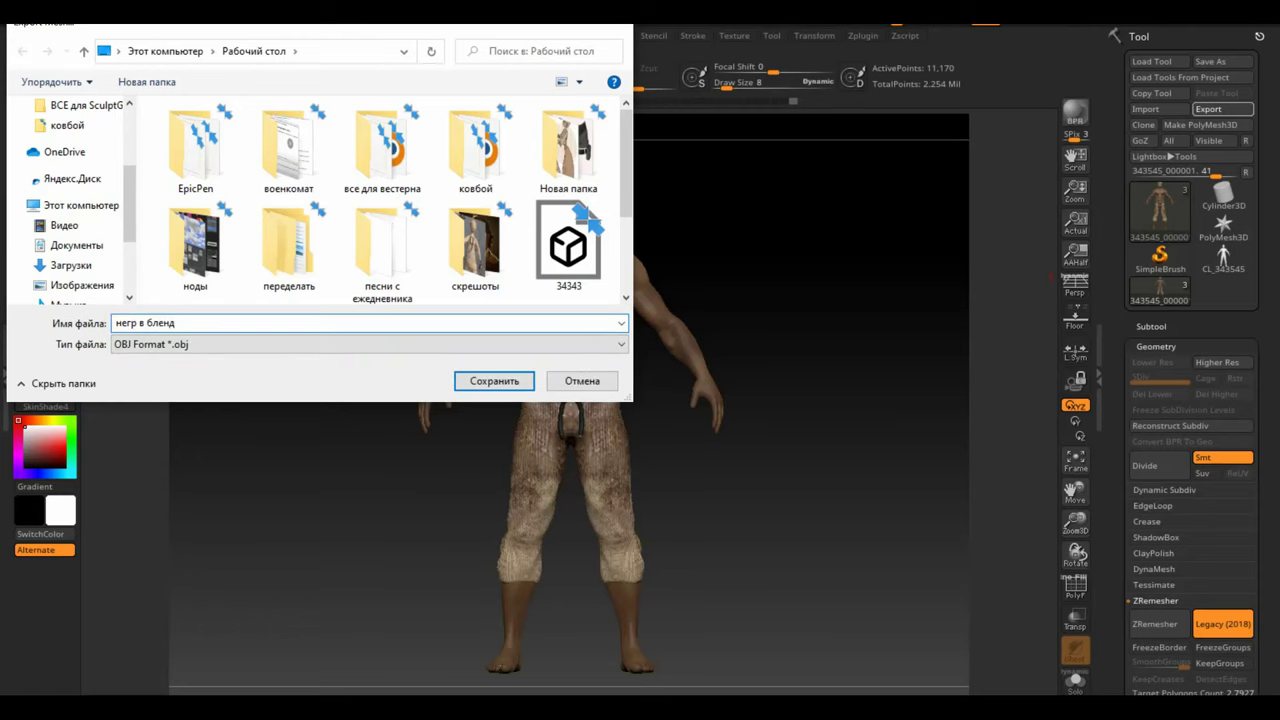
pyautogui.press('Return')
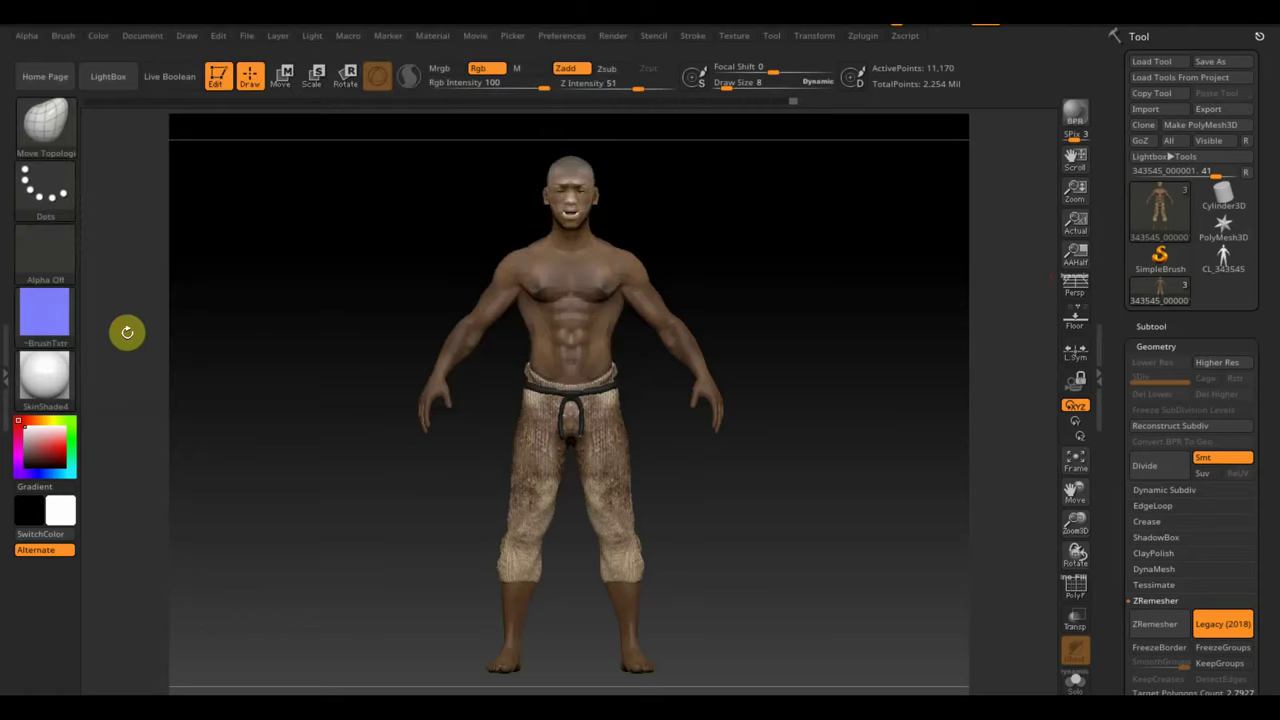
pyautogui.press('ctrl')
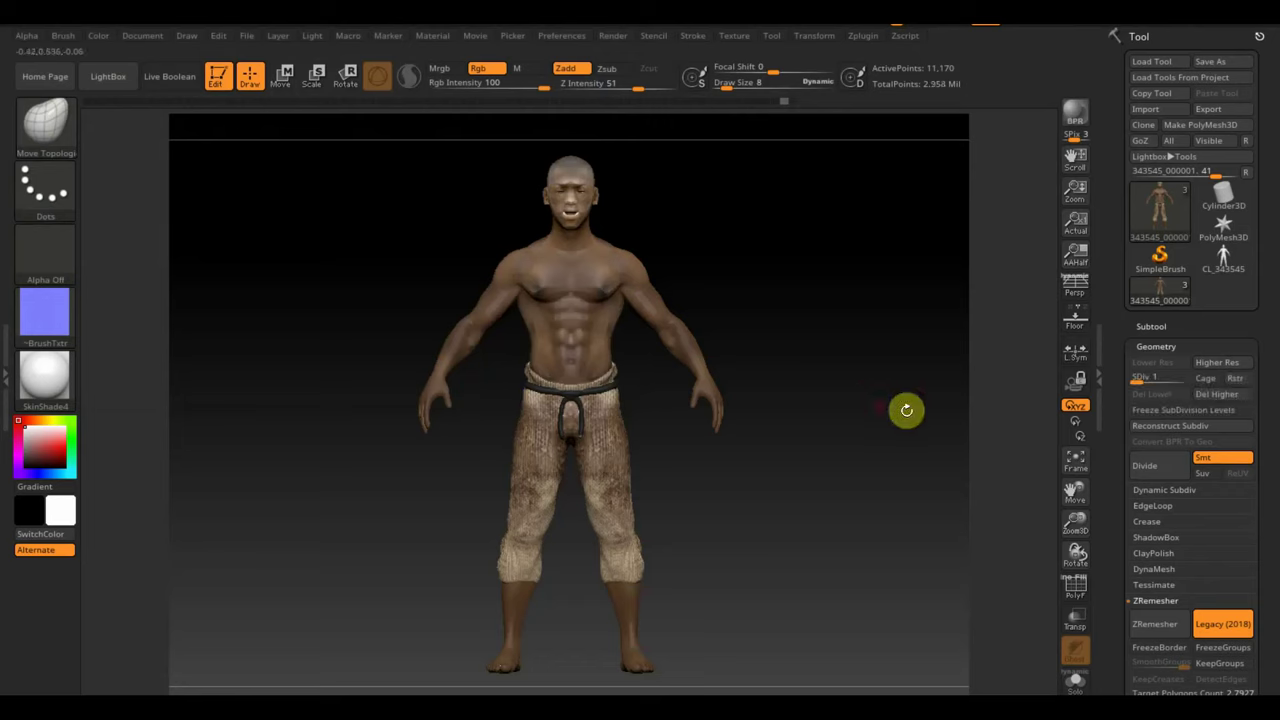
# - Set SDiv to 2, delete higher levels and export the mesh as OBJ 'негр 44'
pyautogui.click(1147, 378)
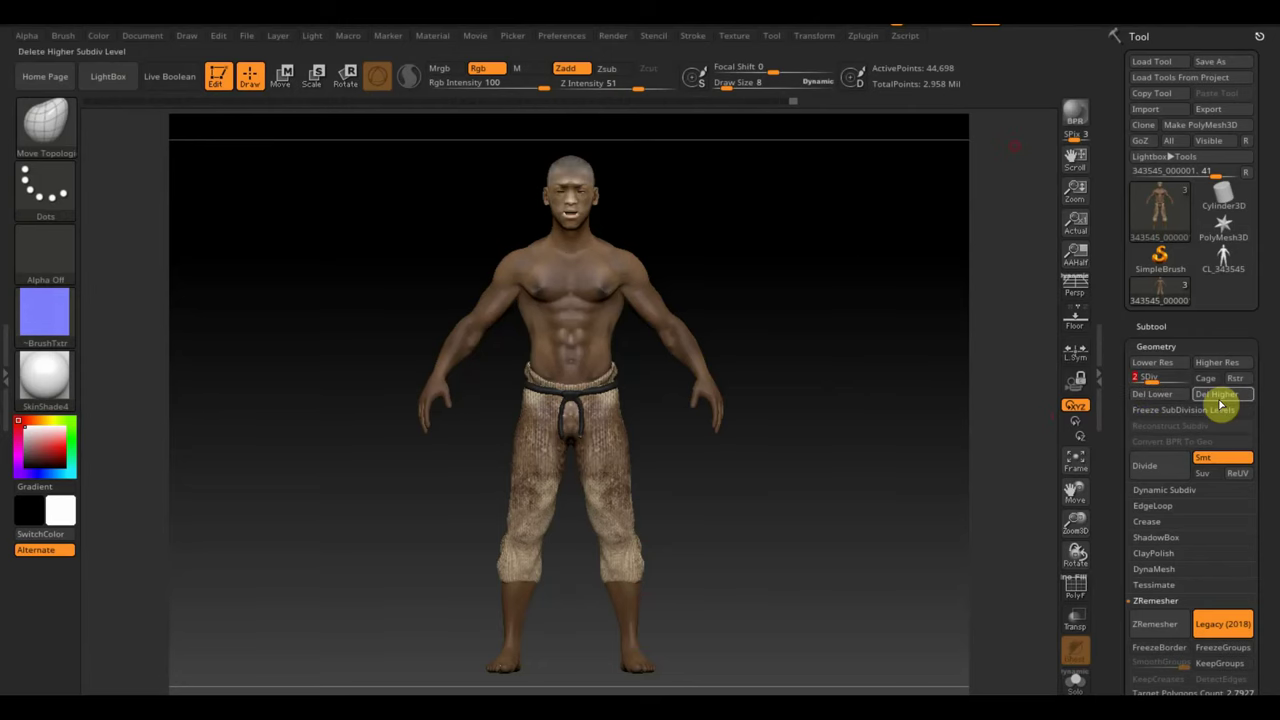
pyautogui.click(1220, 396)
pyautogui.click(1168, 396)
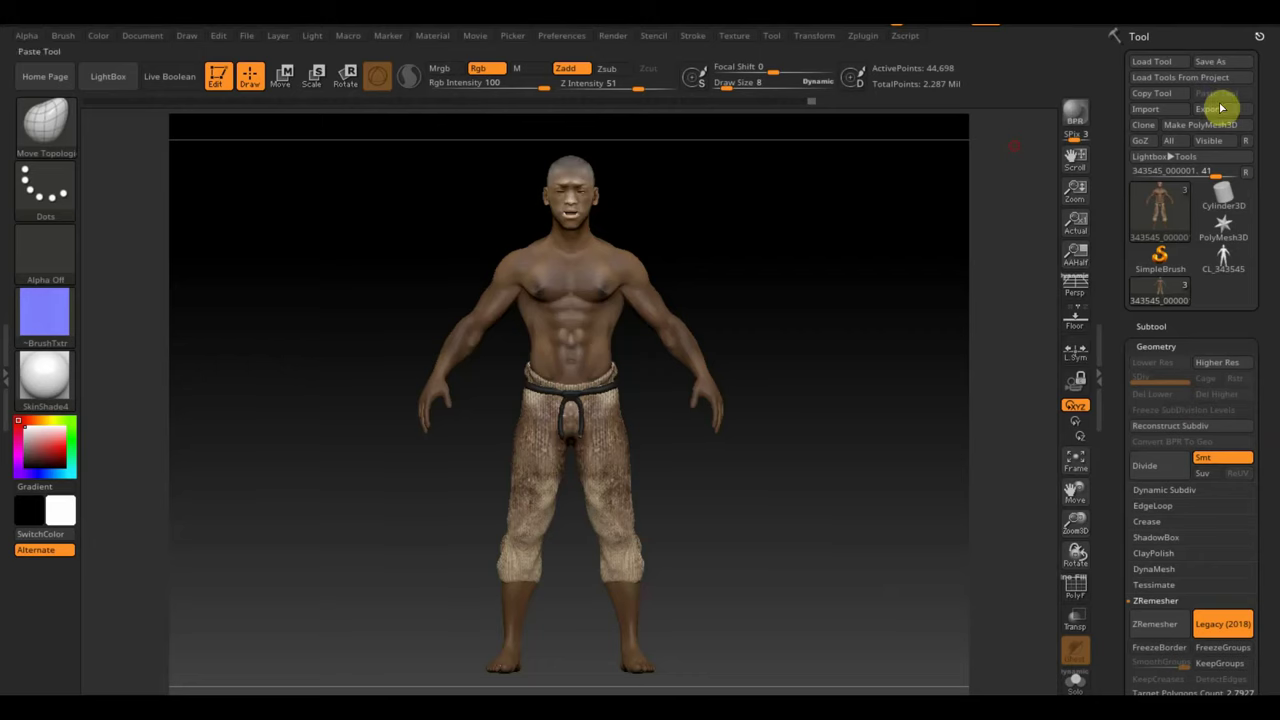
pyautogui.click(1212, 110)
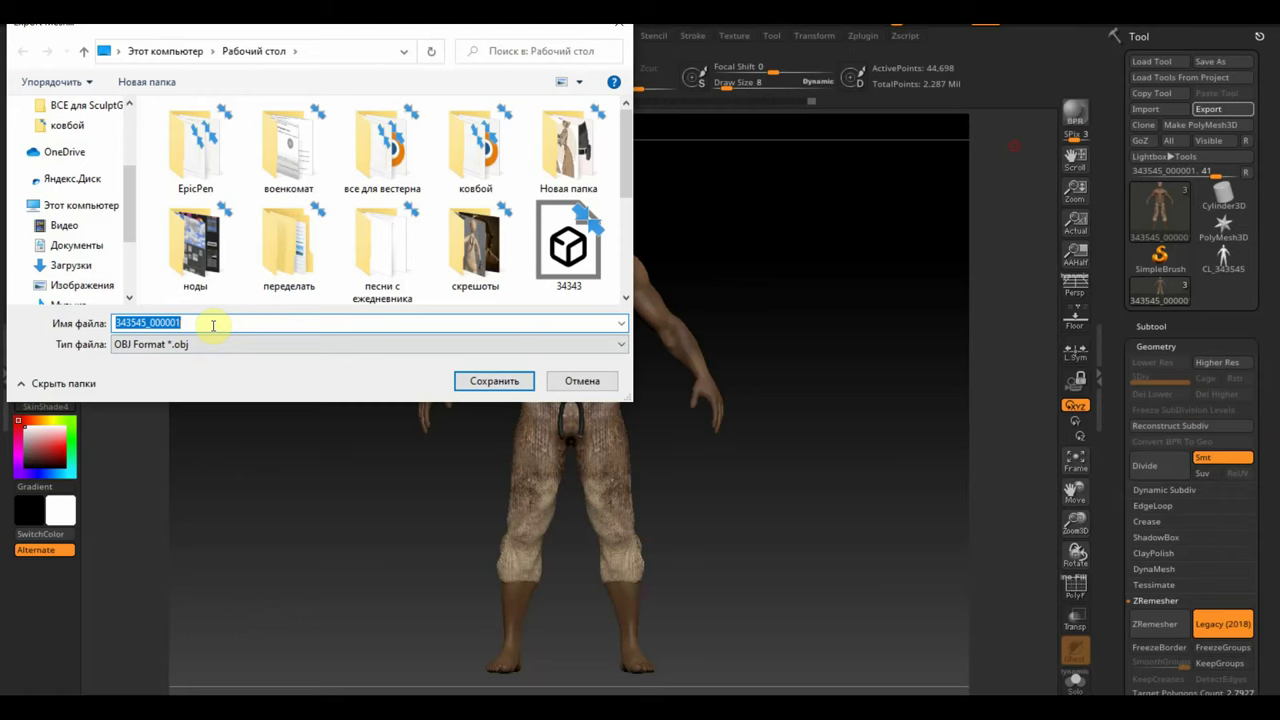
pyautogui.write('негр 44')
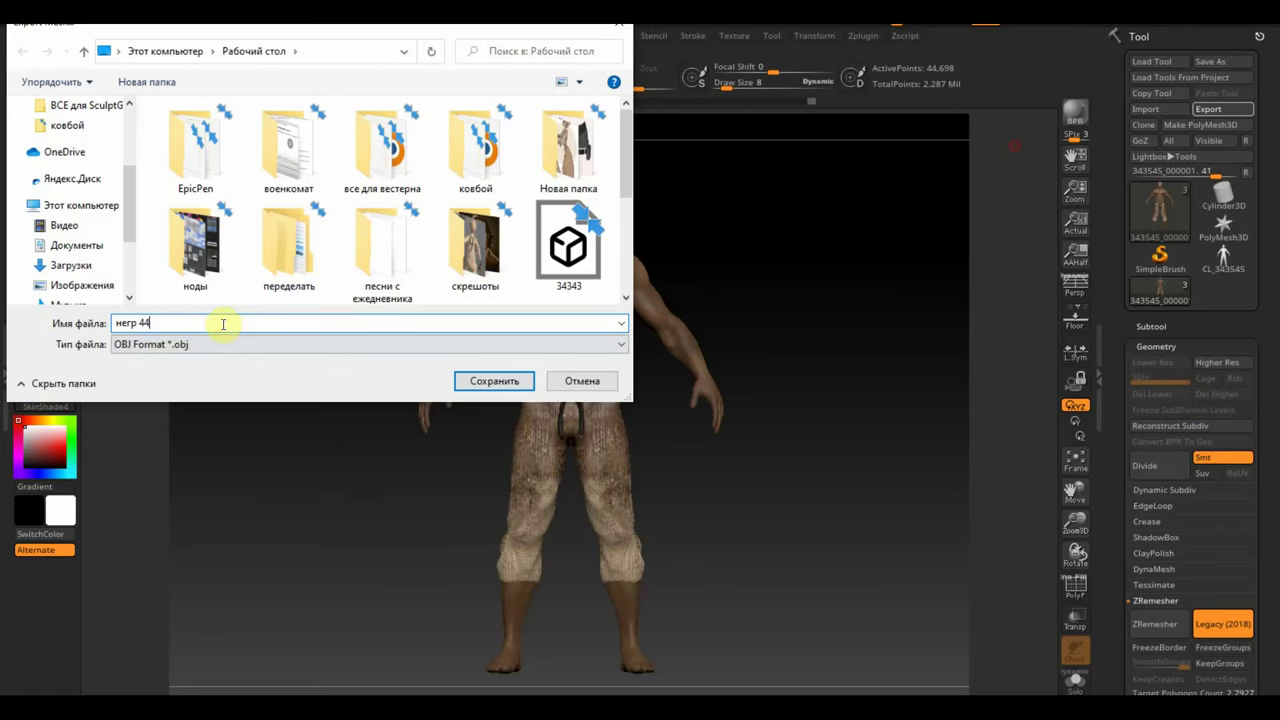
pyautogui.click(505, 385)
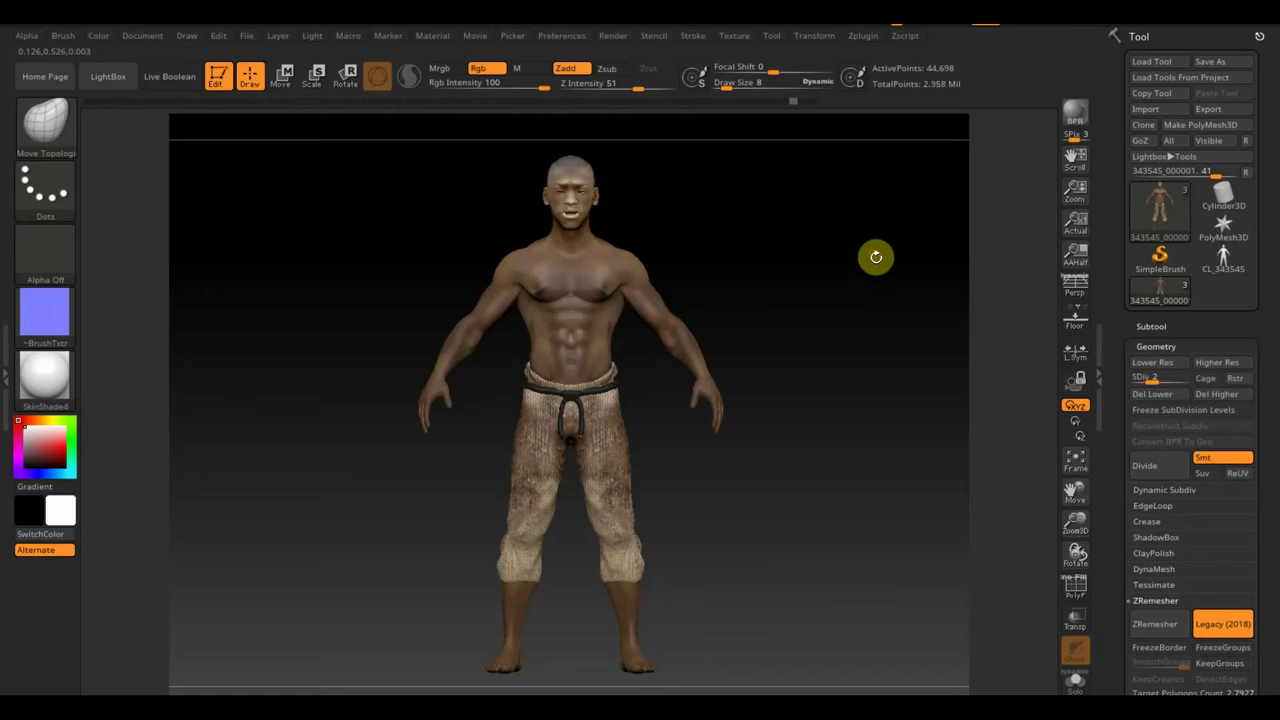
# - Raise the figure to its highest subdivision level and select the jordan2 subtool
pyautogui.moveTo(1148, 377)
pyautogui.mouseDown()
pyautogui.moveTo(1183, 383)
pyautogui.moveTo(1130, 380)
pyautogui.mouseUp()
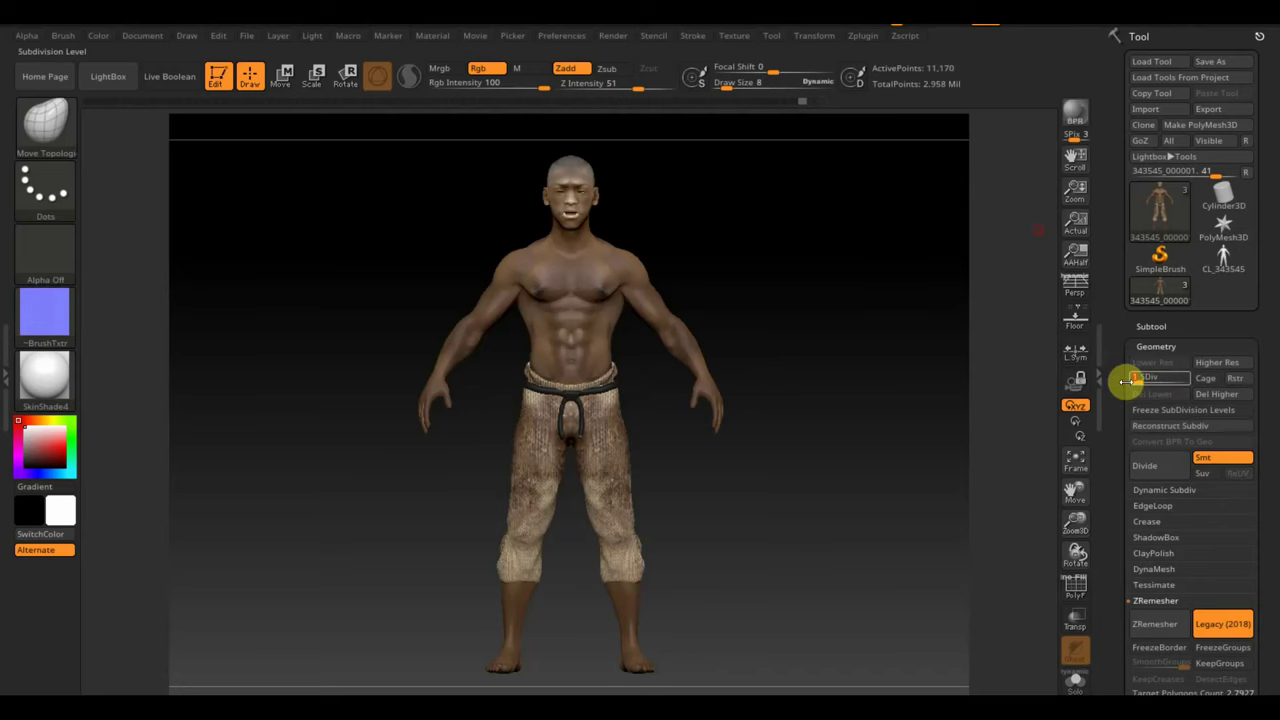
pyautogui.click(1148, 326)
pyautogui.click(1167, 420)
pyautogui.moveTo(818, 350)
pyautogui.mouseDown()
pyautogui.moveTo(850, 430)
pyautogui.moveTo(862, 369)
pyautogui.mouseUp()
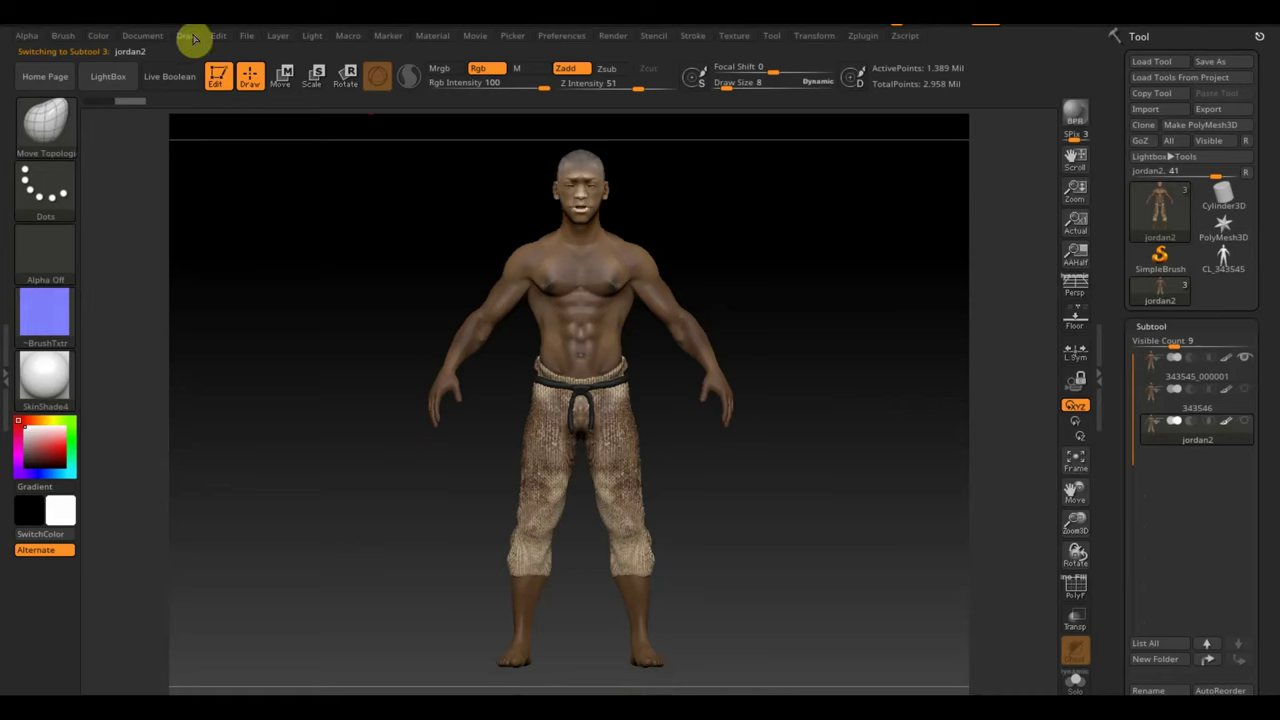
# - Save the scene as the ZBrush project 'ZBrushProject негр развертка' on the desktop
pyautogui.click(250, 38)
pyautogui.click(357, 67)
pyautogui.write('ZBrushProject негр развертка')
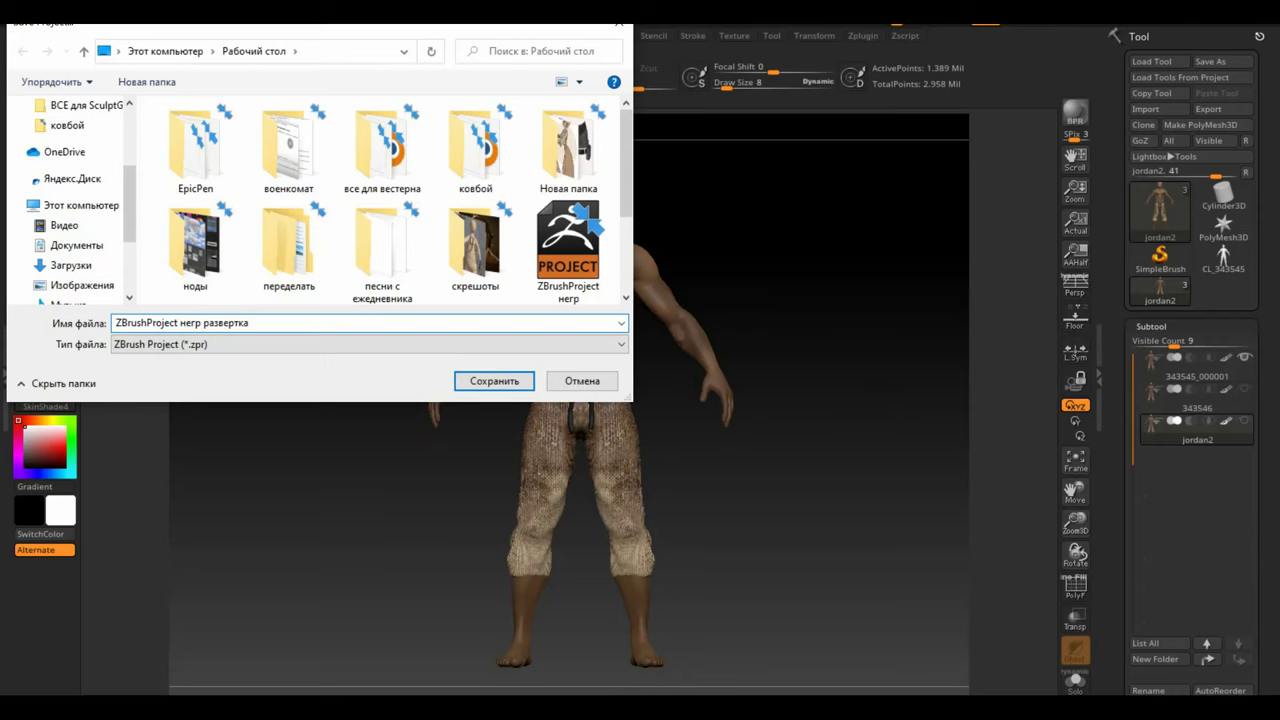
pyautogui.click(497, 386)
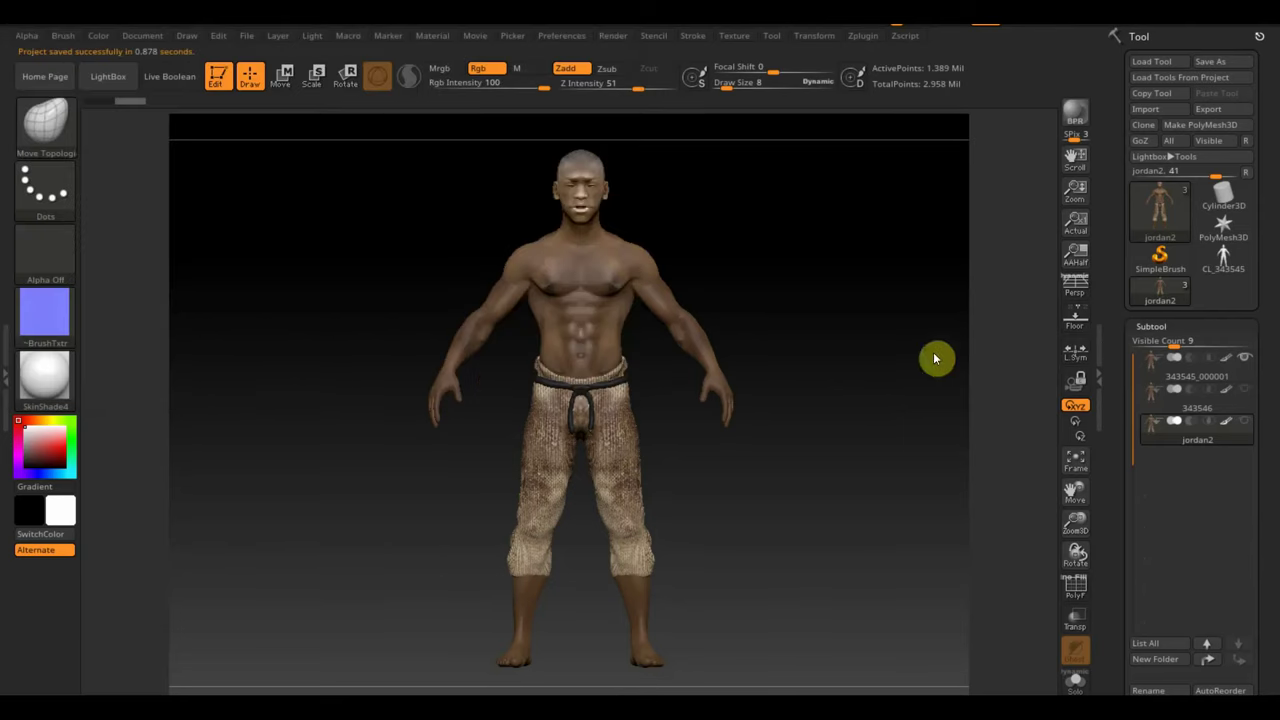
pyautogui.click(1244, 372)
# - Reselect jordan2 and save a screenshot of the model's front view
pyautogui.click(1246, 426)
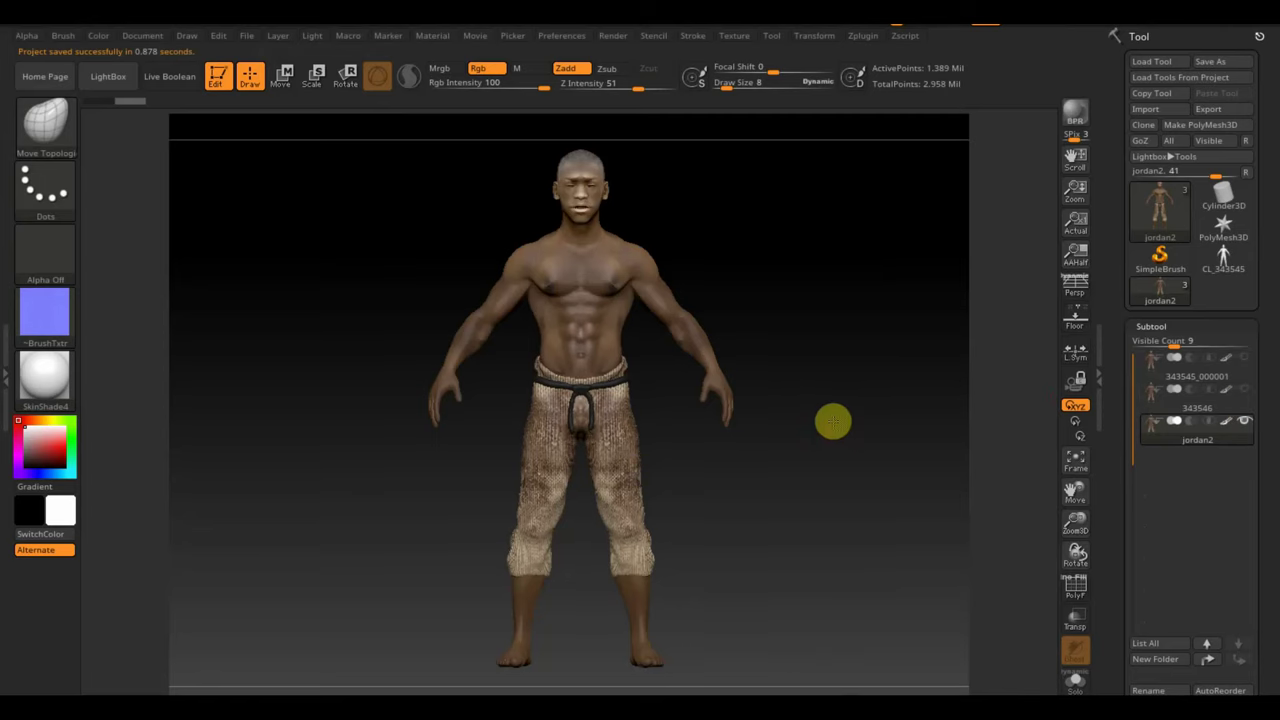
pyautogui.moveTo(833, 421)
pyautogui.keyDown('alt'); pyautogui.mouseDown()
pyautogui.moveTo(808, 434)
pyautogui.moveTo(788, 431)
pyautogui.moveTo(817, 426)
pyautogui.moveTo(770, 425)
pyautogui.moveTo(894, 640)
pyautogui.moveTo(875, 378)
pyautogui.moveTo(880, 443)
pyautogui.moveTo(894, 424)
pyautogui.mouseUp(); pyautogui.keyUp('alt')
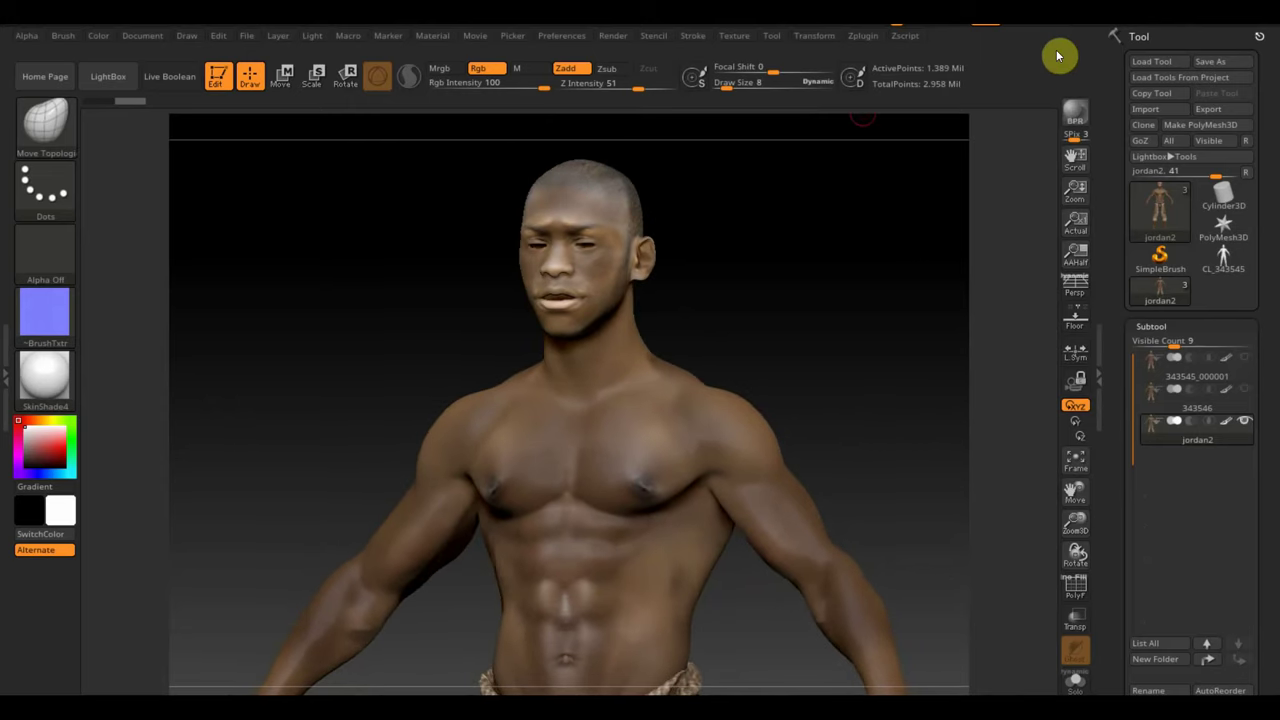
pyautogui.press('Print')
pyautogui.moveTo(340, 199)
pyautogui.mouseDown()
pyautogui.moveTo(184, 157)
pyautogui.moveTo(857, 437)
pyautogui.moveTo(931, 597)
pyautogui.moveTo(953, 612)
pyautogui.mouseUp()
pyautogui.click(975, 572)
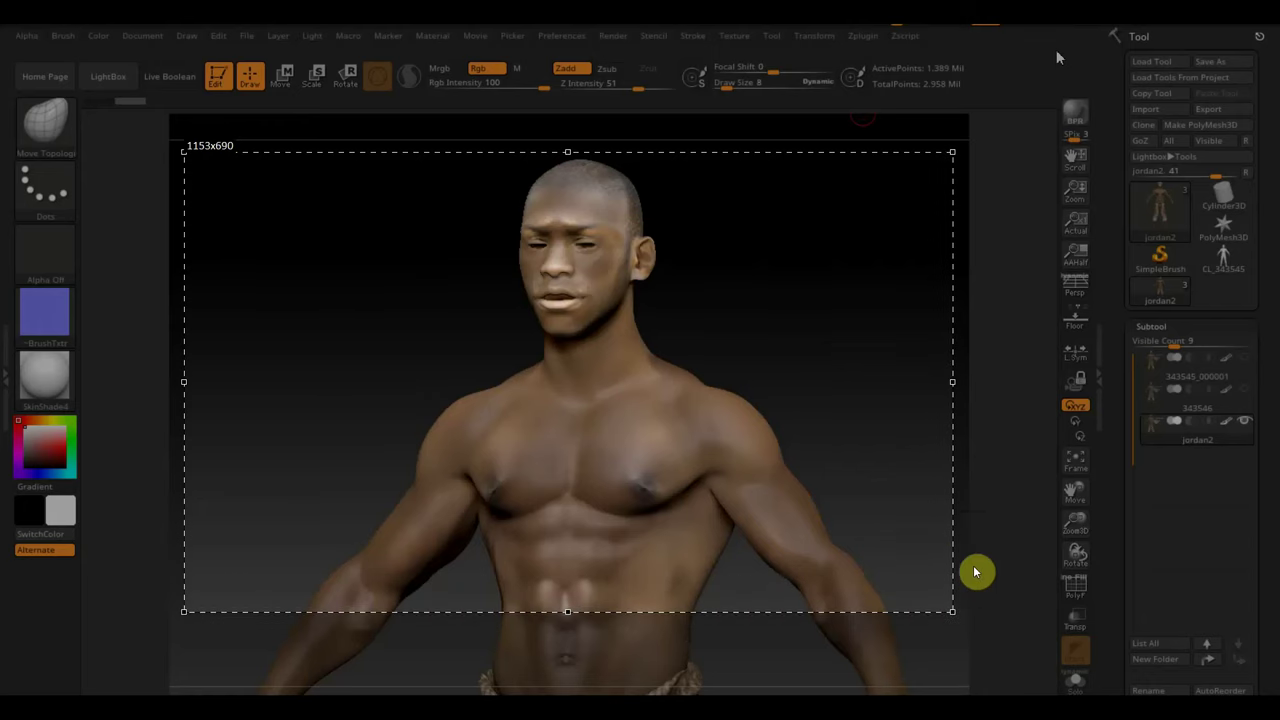
pyautogui.press('Return')
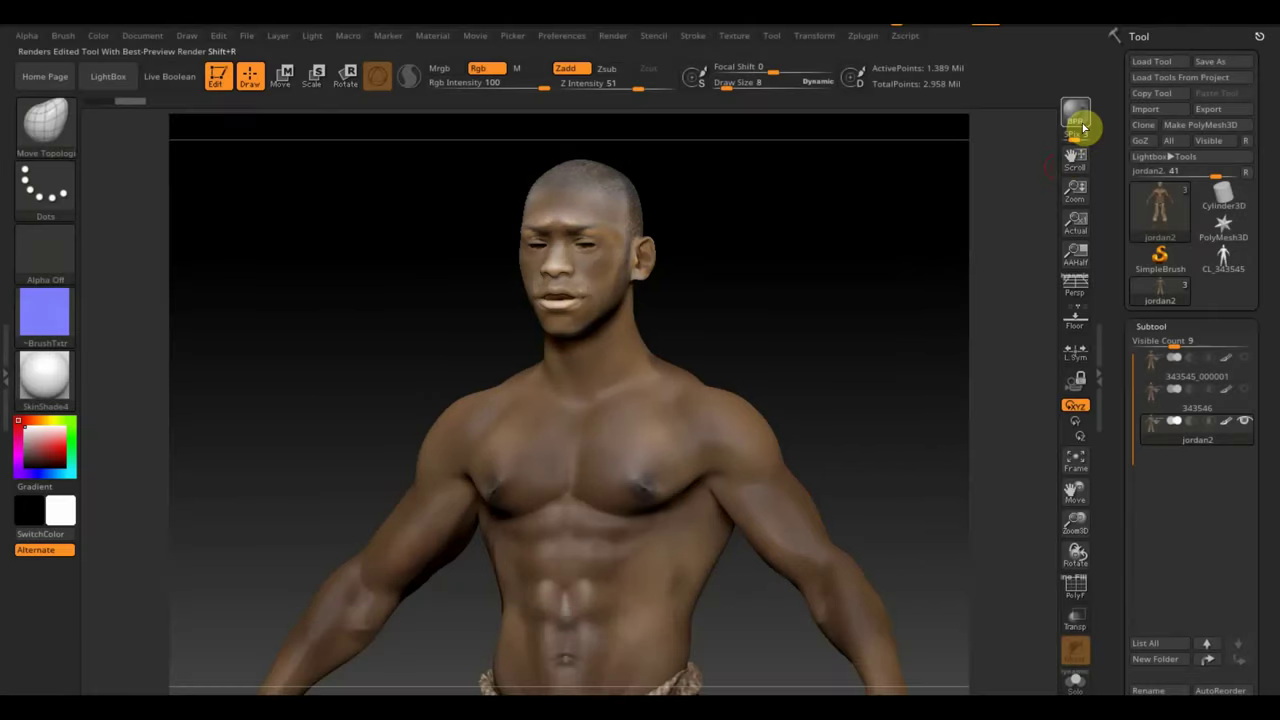
# - Render at best preview quality and save a screenshot of the straight front view
pyautogui.click(1078, 116)
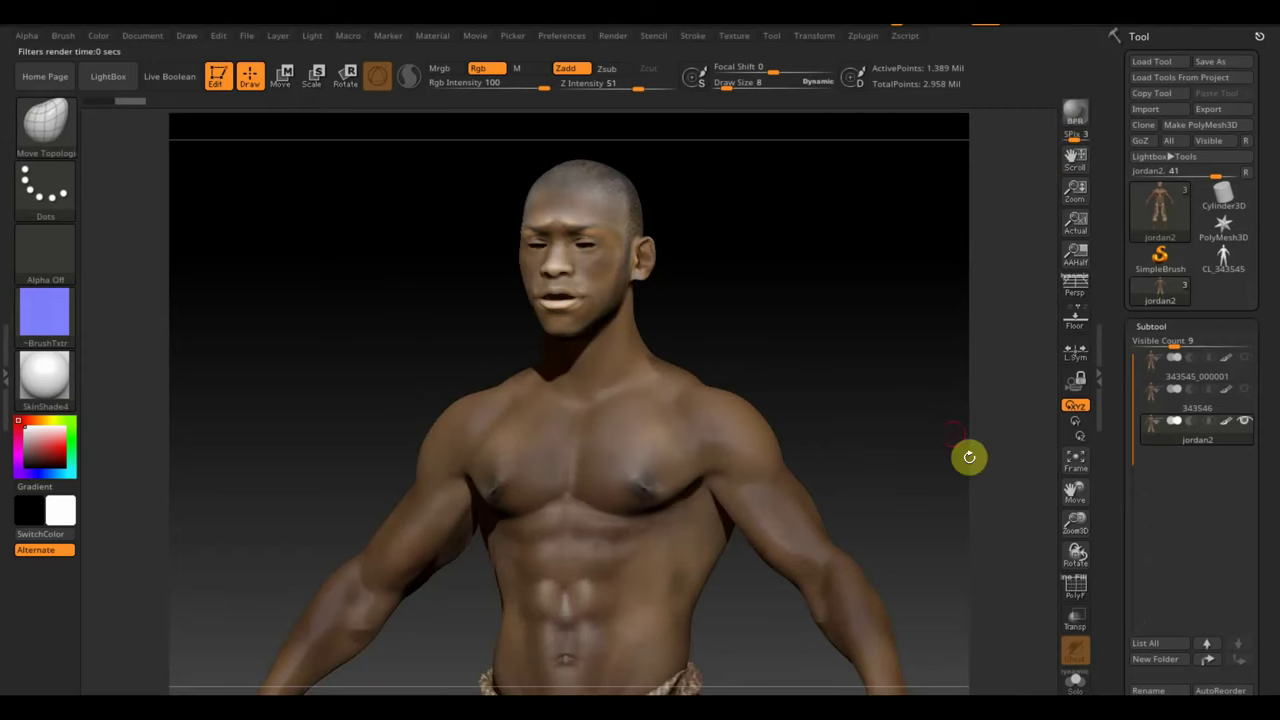
pyautogui.keyDown('shift'); pyautogui.moveTo(877, 417); pyautogui.dragTo(881, 429); pyautogui.keyUp('shift')
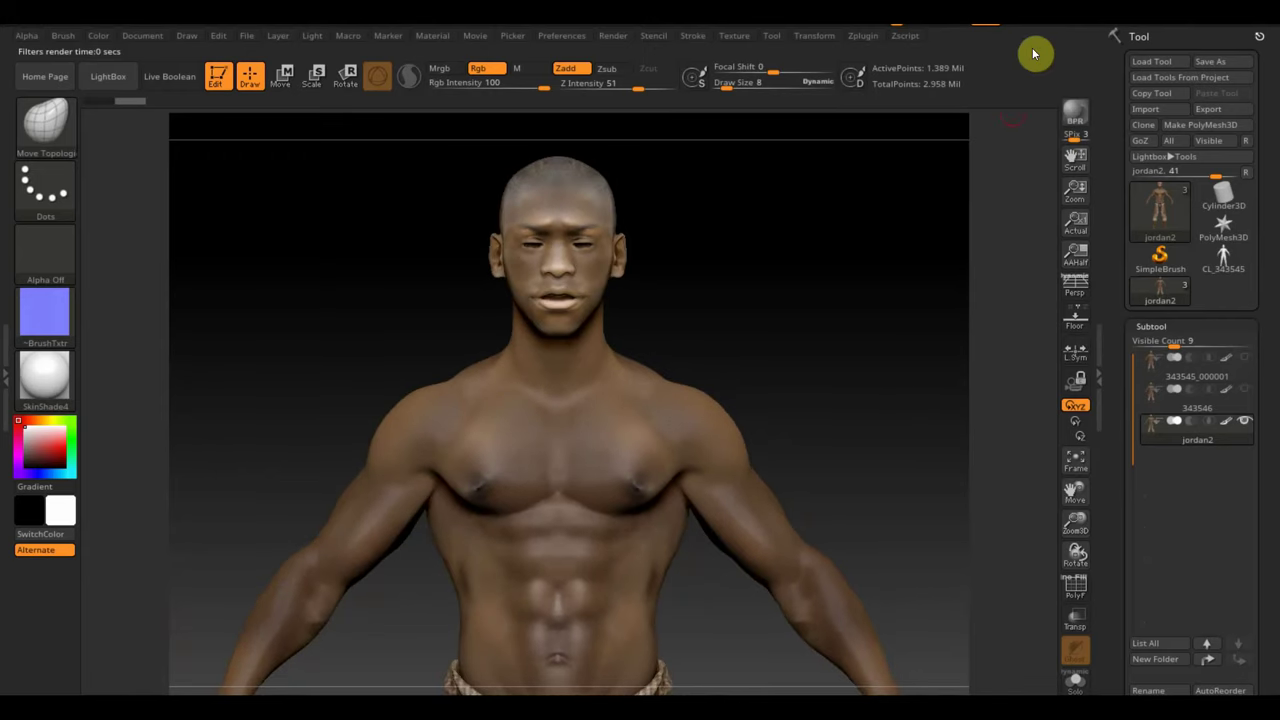
pyautogui.press('Print')
pyautogui.moveTo(177, 141); pyautogui.dragTo(964, 626)
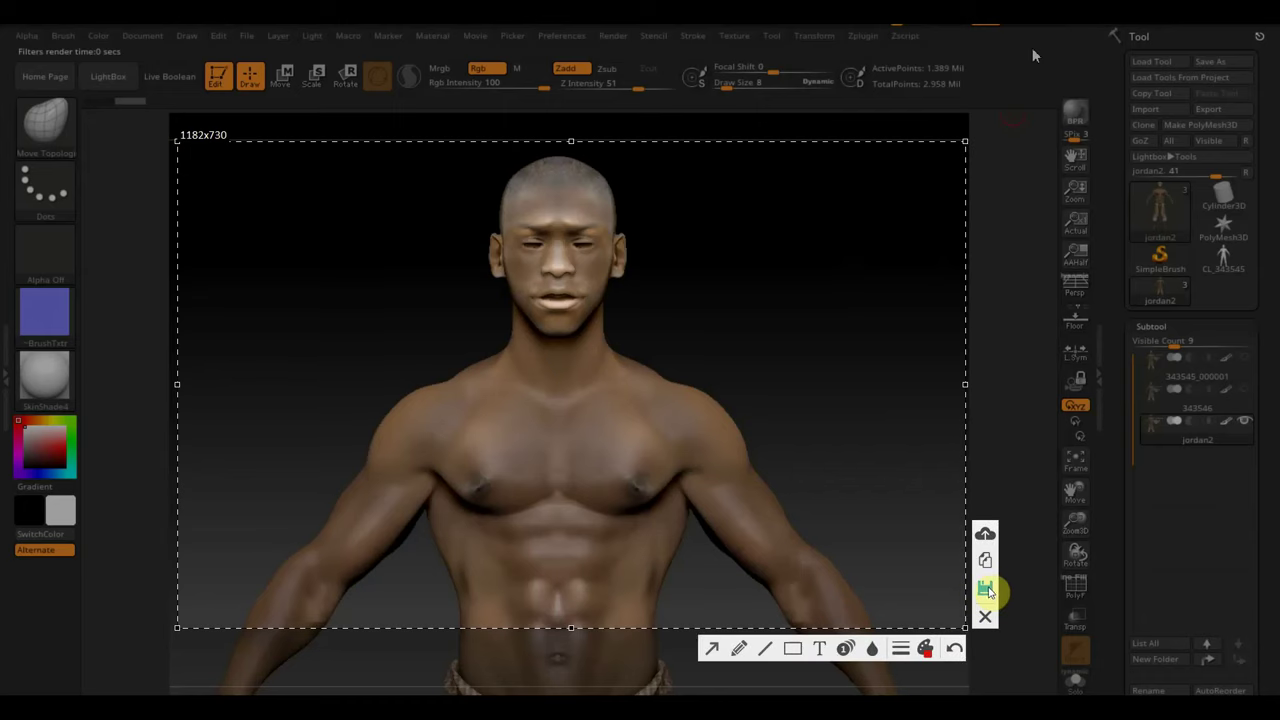
pyautogui.click(987, 587)
pyautogui.click(910, 527)
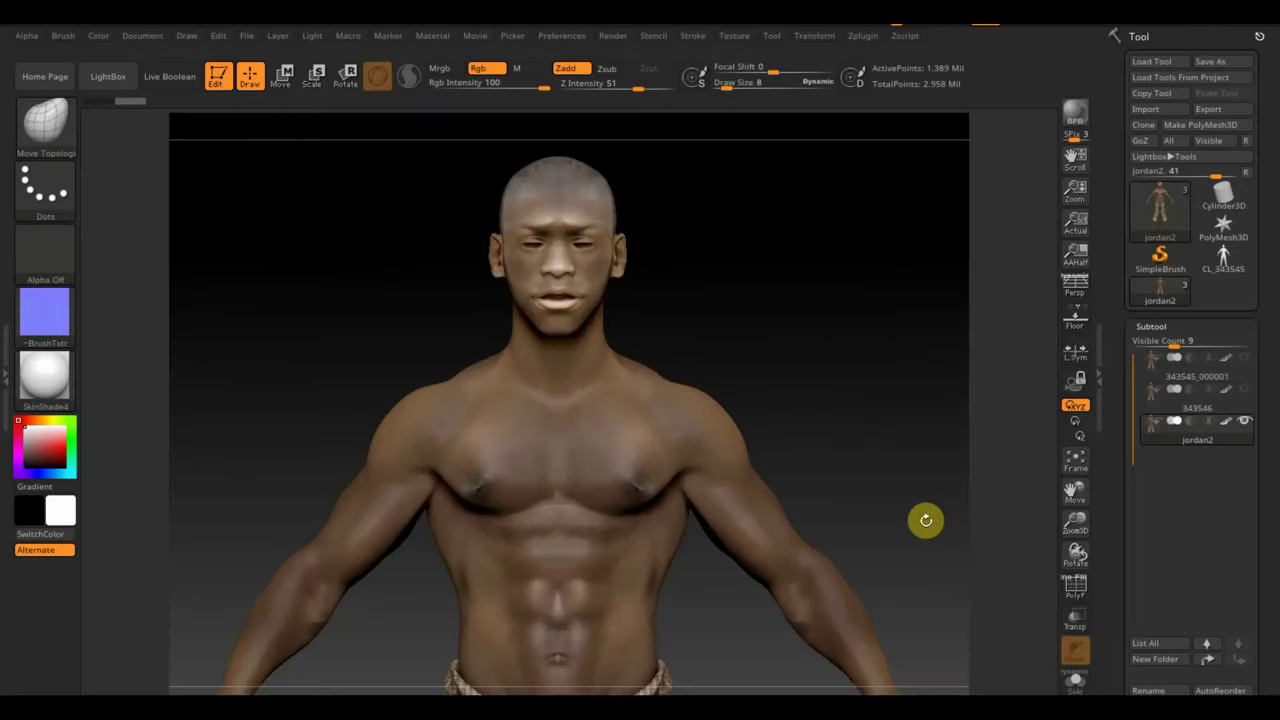
# - Frame the full body and save a full-body screenshot
pyautogui.press('f')
pyautogui.moveTo(829, 389)
pyautogui.mouseDown()
pyautogui.moveTo(849, 363)
pyautogui.moveTo(866, 403)
pyautogui.mouseUp()
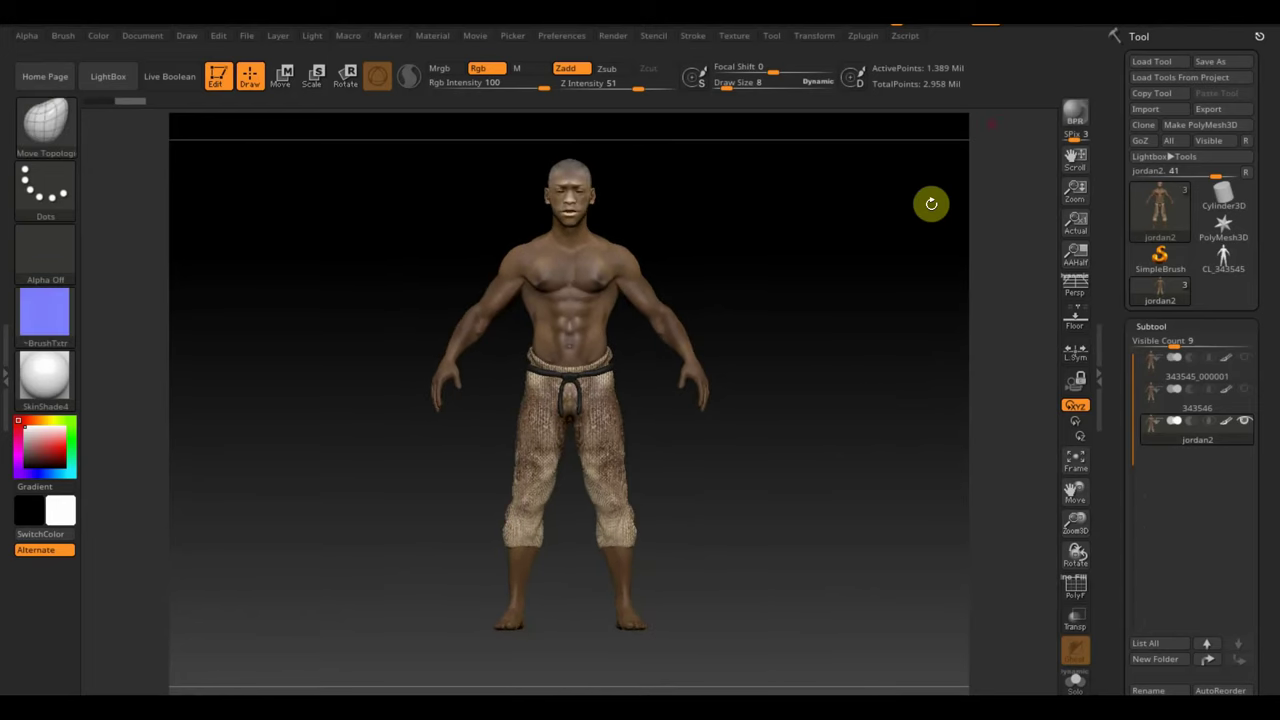
pyautogui.press('Print')
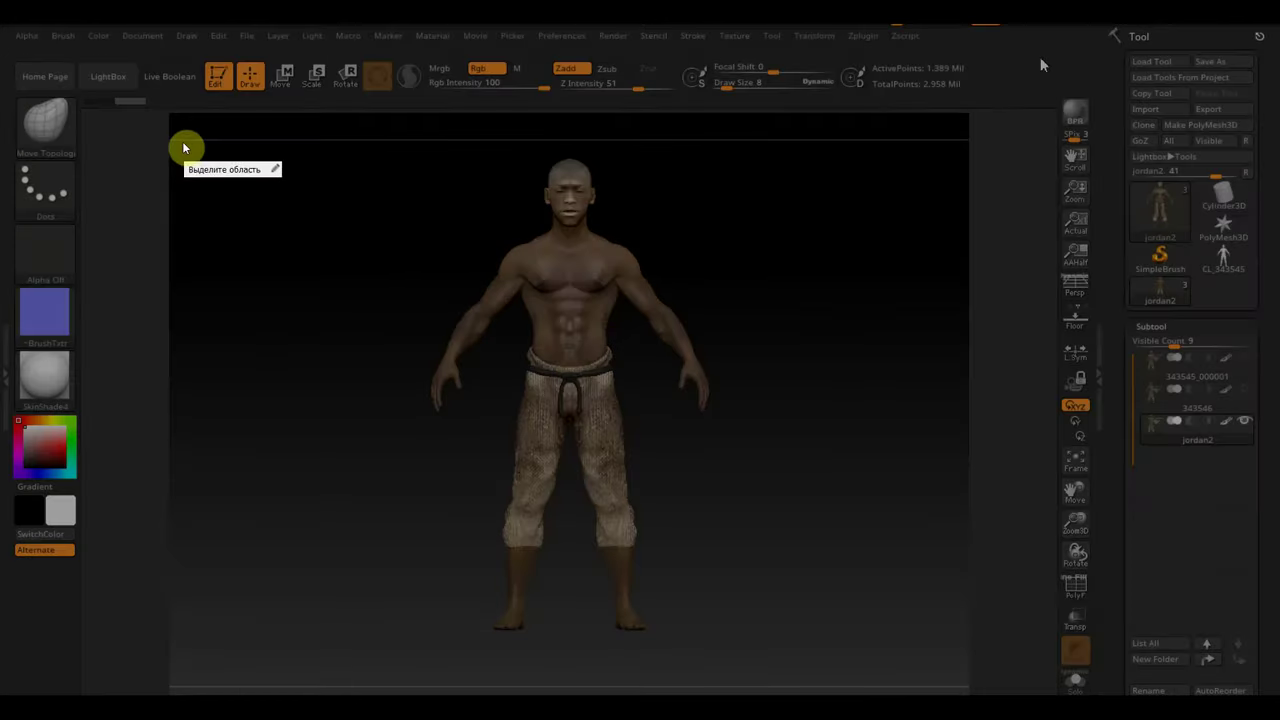
pyautogui.moveTo(200, 148)
pyautogui.mouseDown()
pyautogui.moveTo(823, 403)
pyautogui.moveTo(895, 631)
pyautogui.moveTo(913, 657)
pyautogui.moveTo(923, 651)
pyautogui.mouseUp()
pyautogui.click(947, 612)
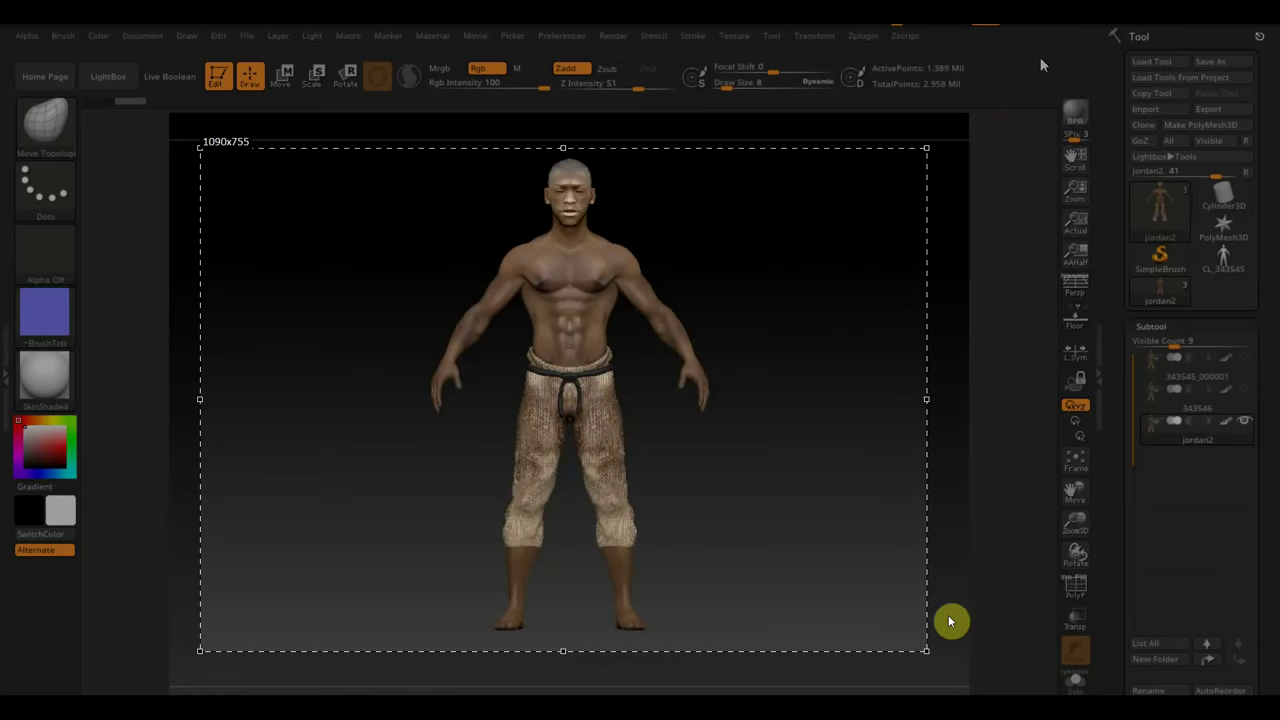
pyautogui.click(884, 517)
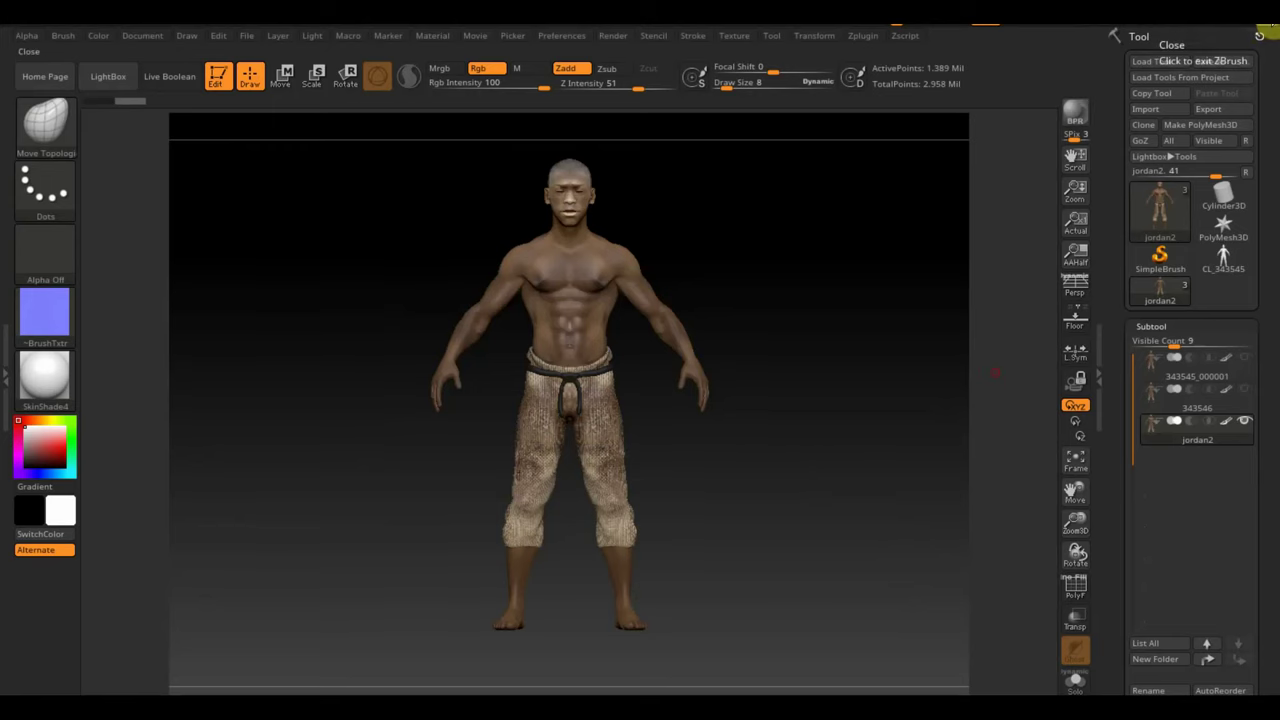
# - Quit ZBrush, discarding unsaved changes
pyautogui.click(1271, 30)
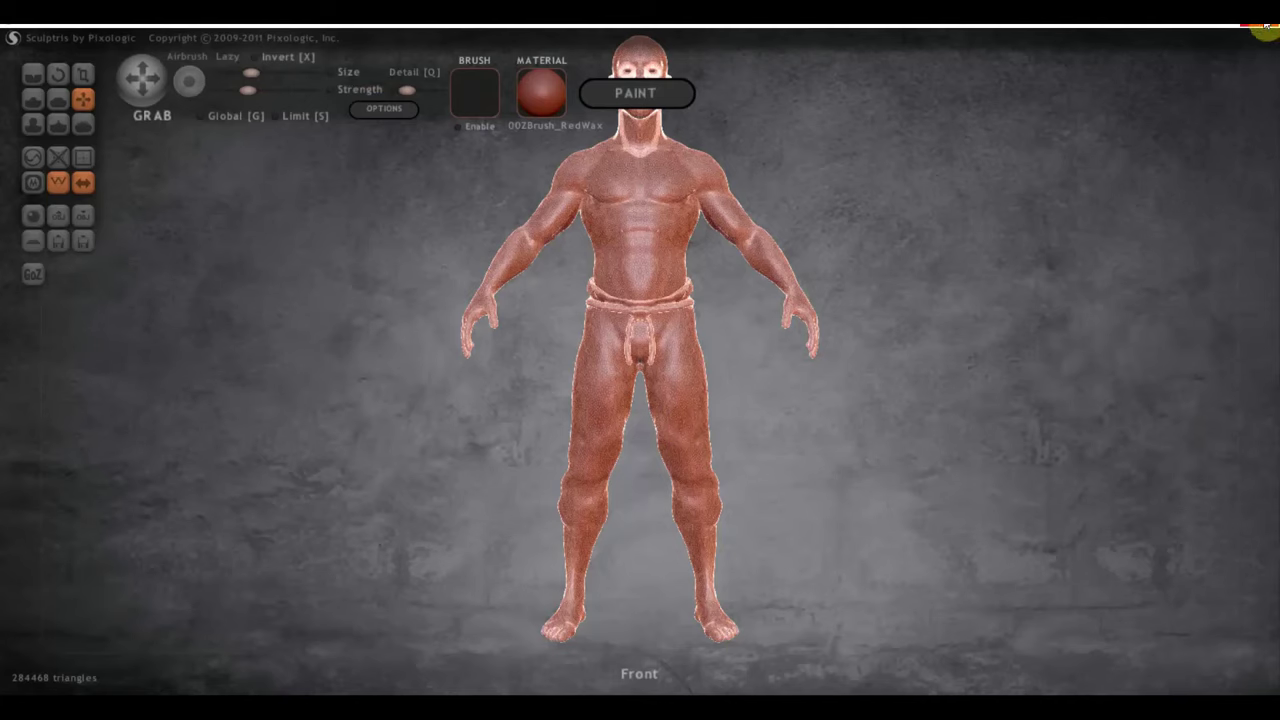
pyautogui.click(1266, 27)
pyautogui.click(622, 415)
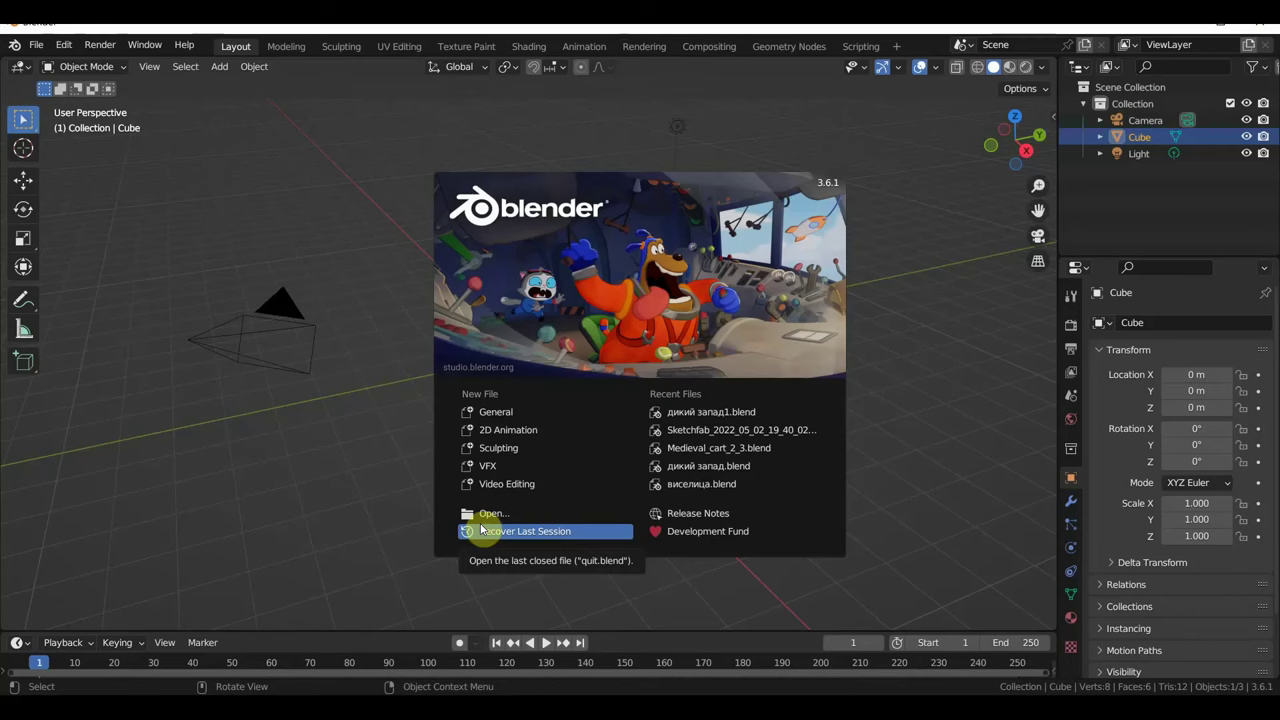
# - Delete Blender's default cube and import the character's Wavefront OBJ from the Desktop
pyautogui.click(890, 346)
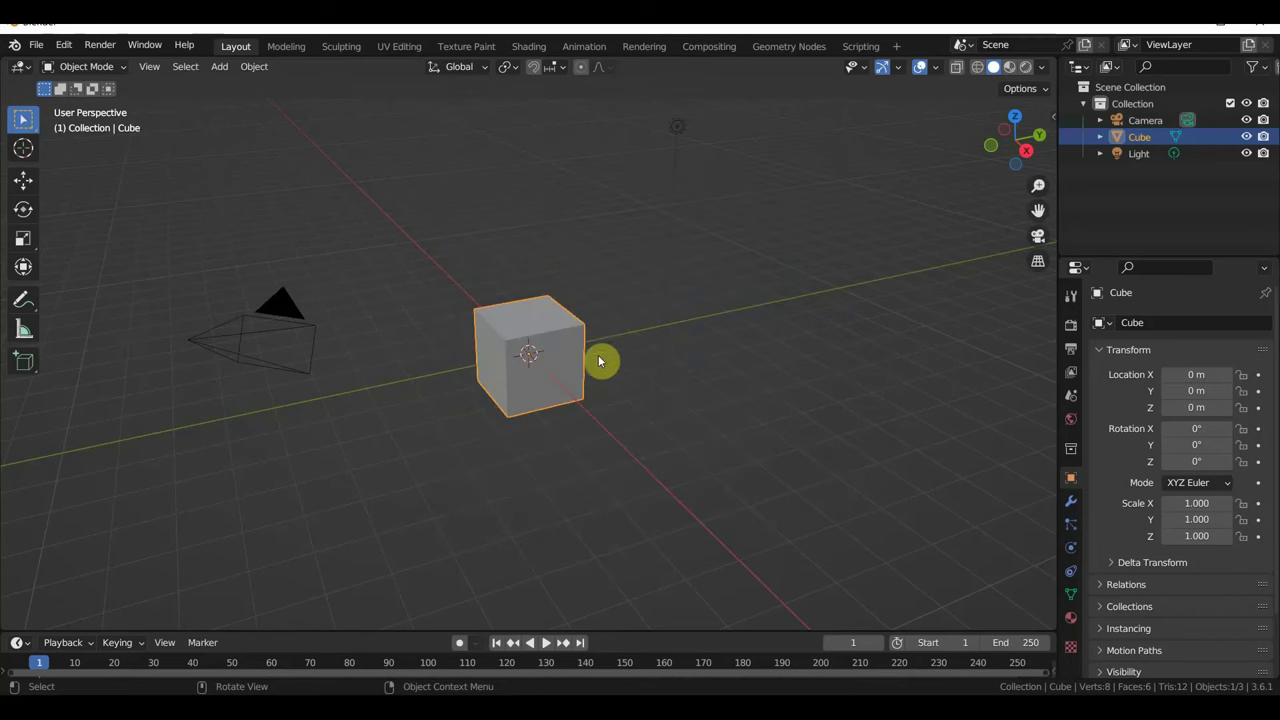
pyautogui.press('Delete')
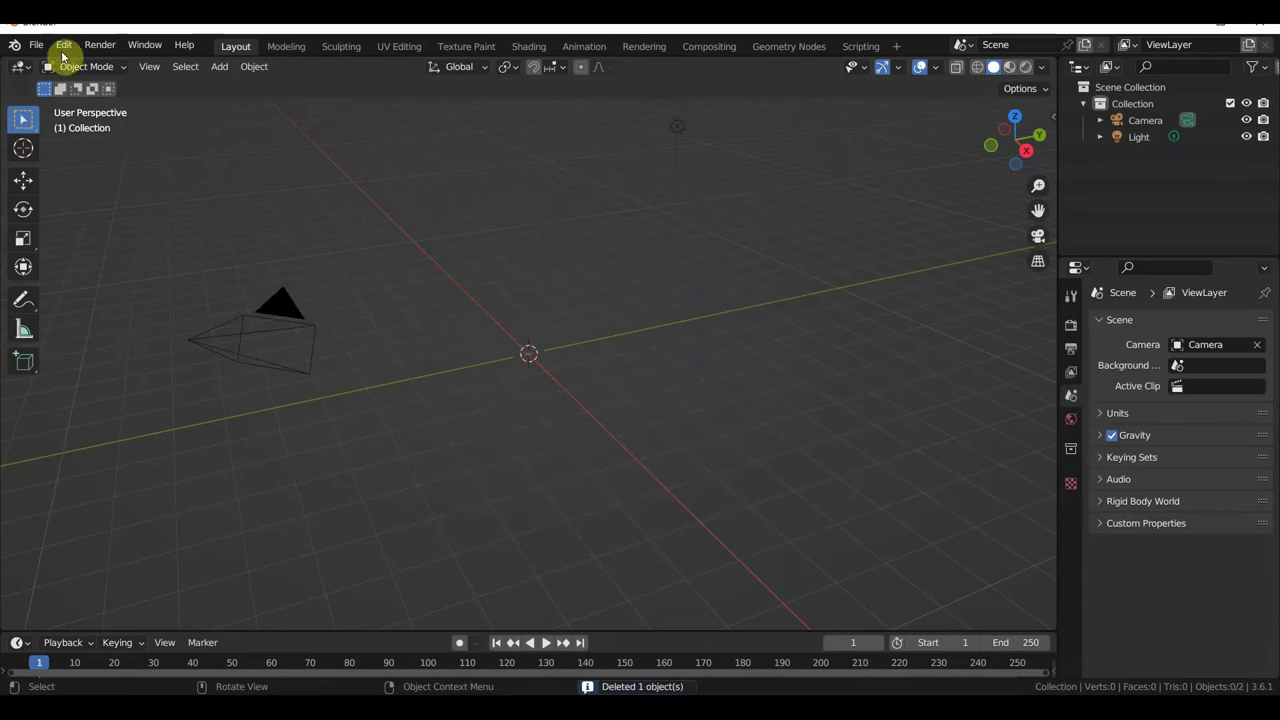
pyautogui.click(37, 47)
pyautogui.moveTo(65, 269)
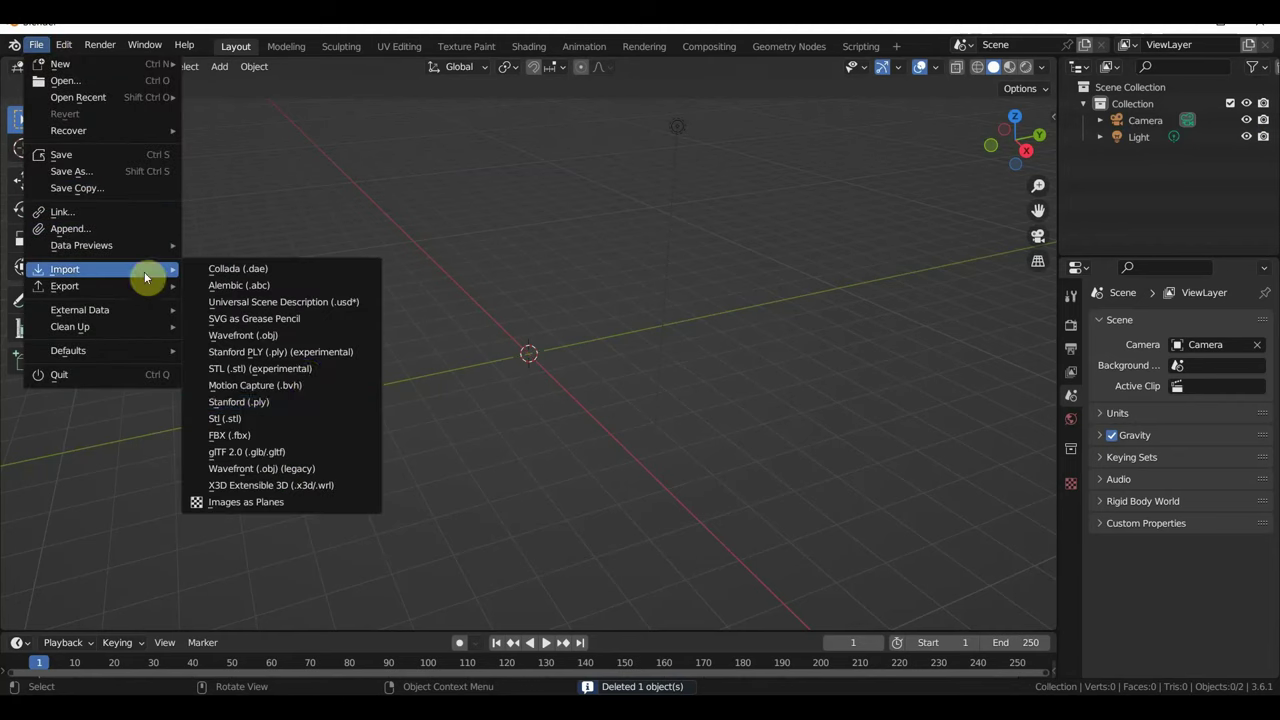
pyautogui.click(324, 468)
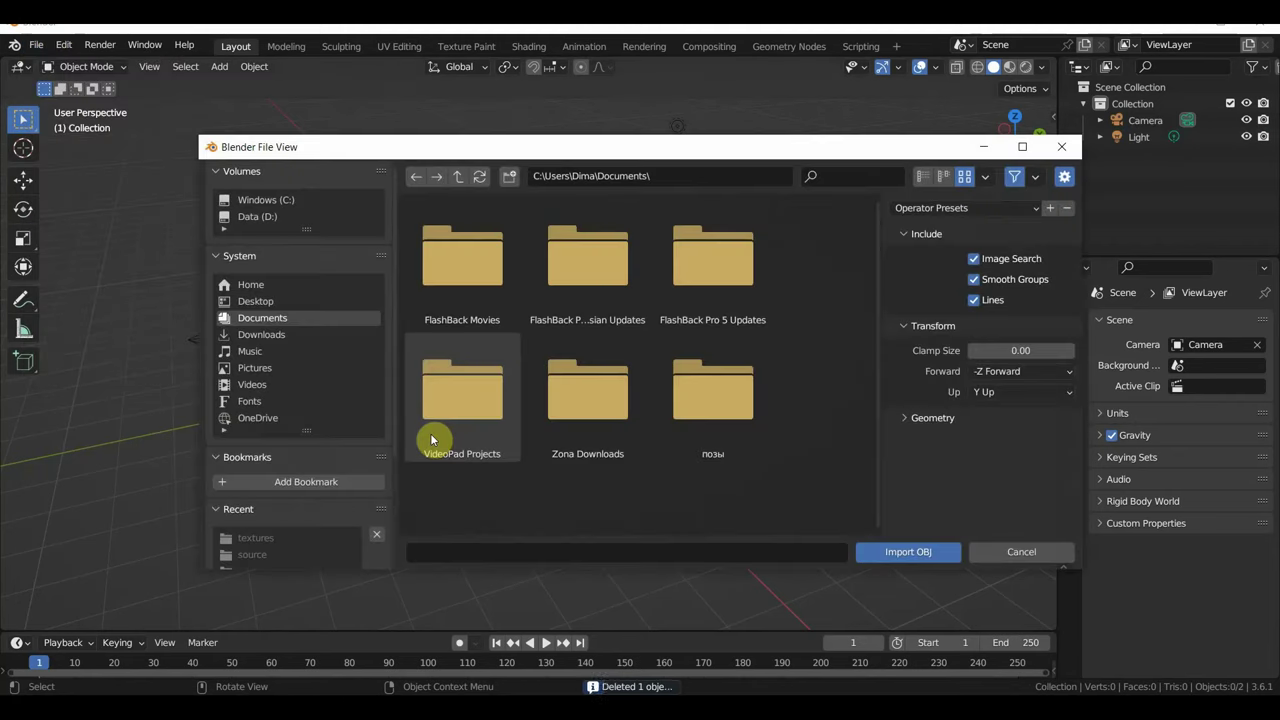
pyautogui.click(279, 302)
pyautogui.scroll(-3, 649, 449)
pyautogui.scroll(-3, 649, 449)
pyautogui.scroll(-2, 650, 450)
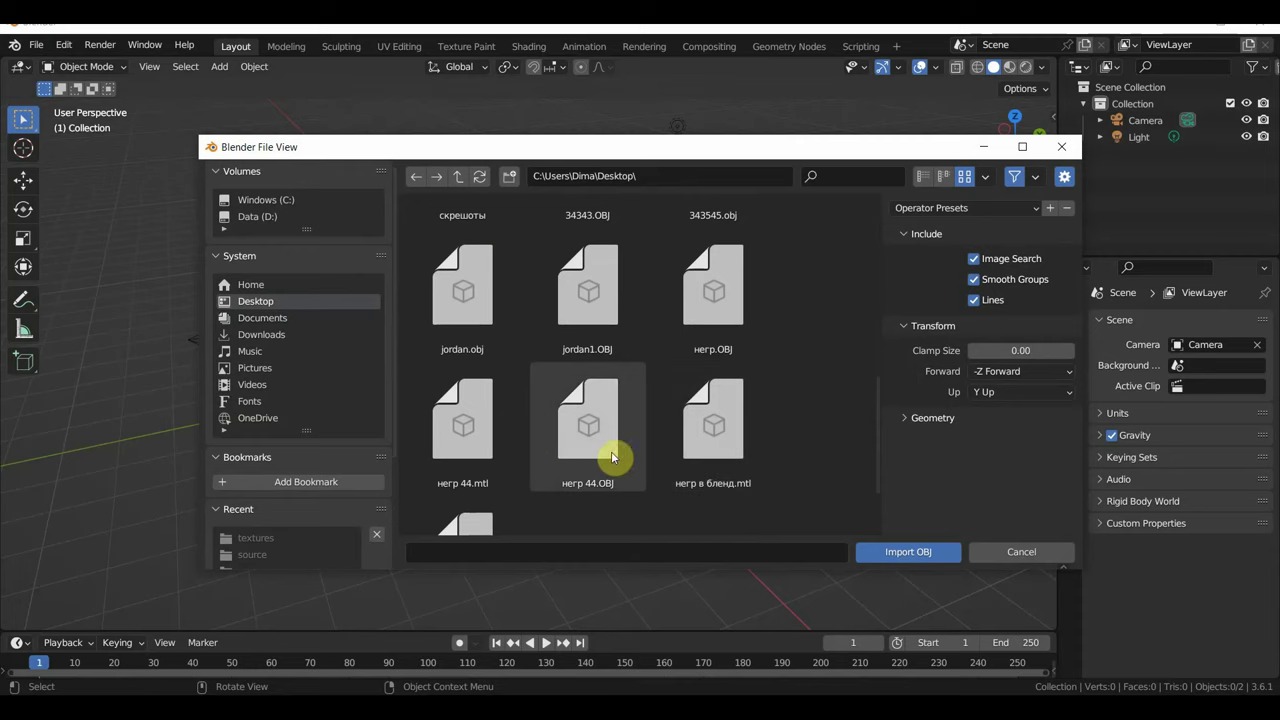
pyautogui.click(720, 457)
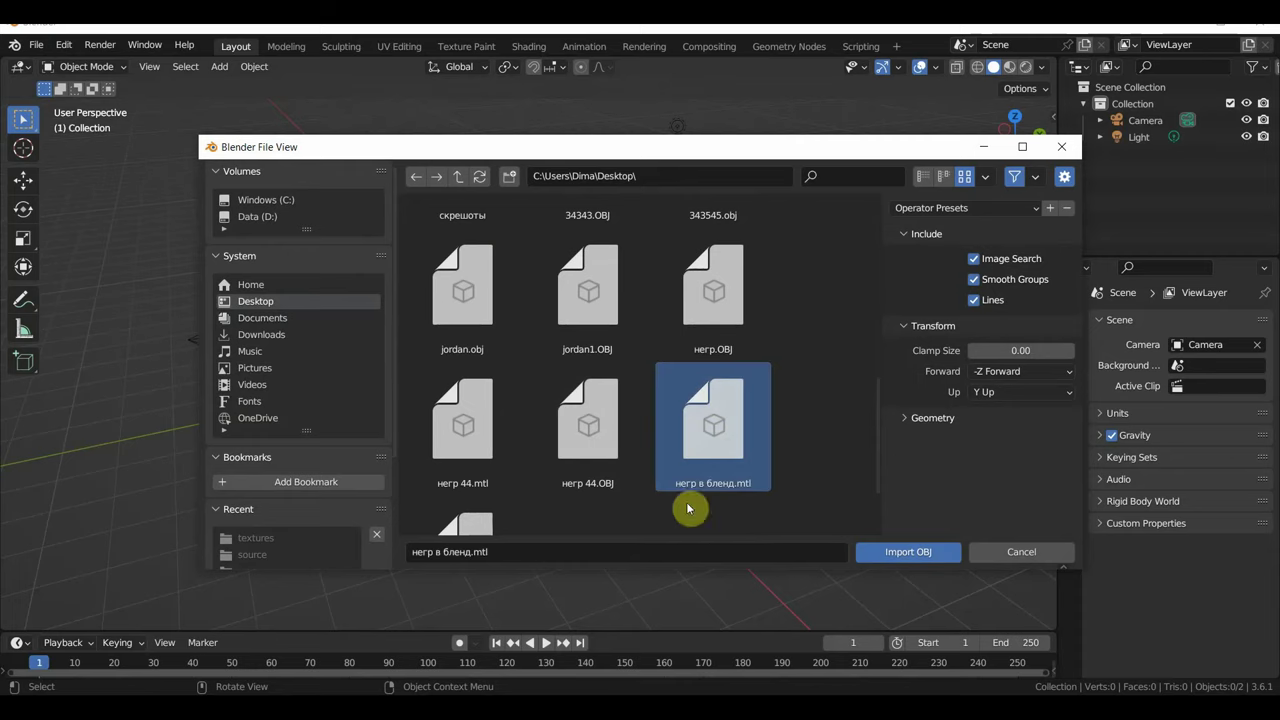
pyautogui.scroll(-2, 650, 490)
pyautogui.click(490, 478)
pyautogui.click(908, 552)
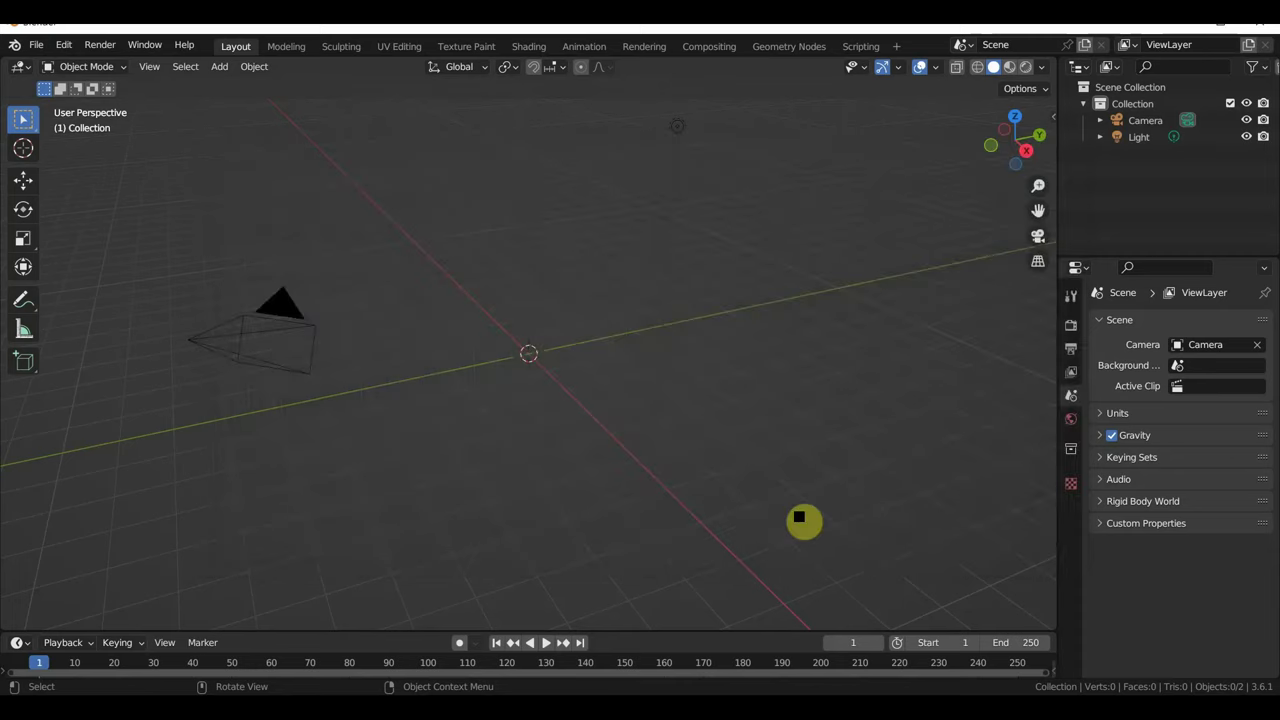
# - In front view, scale the character down twice and move it so its feet sit centred on the ground
pyautogui.press('KP_1')
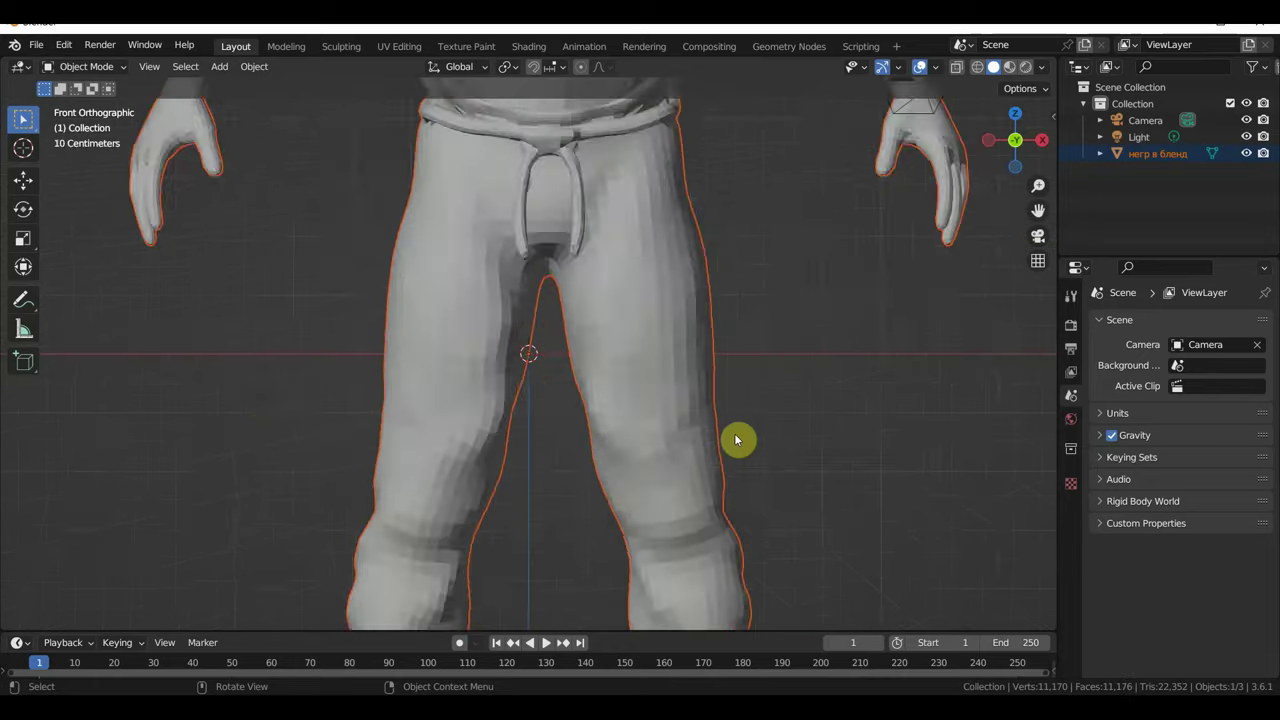
pyautogui.scroll(-5, 720, 445)
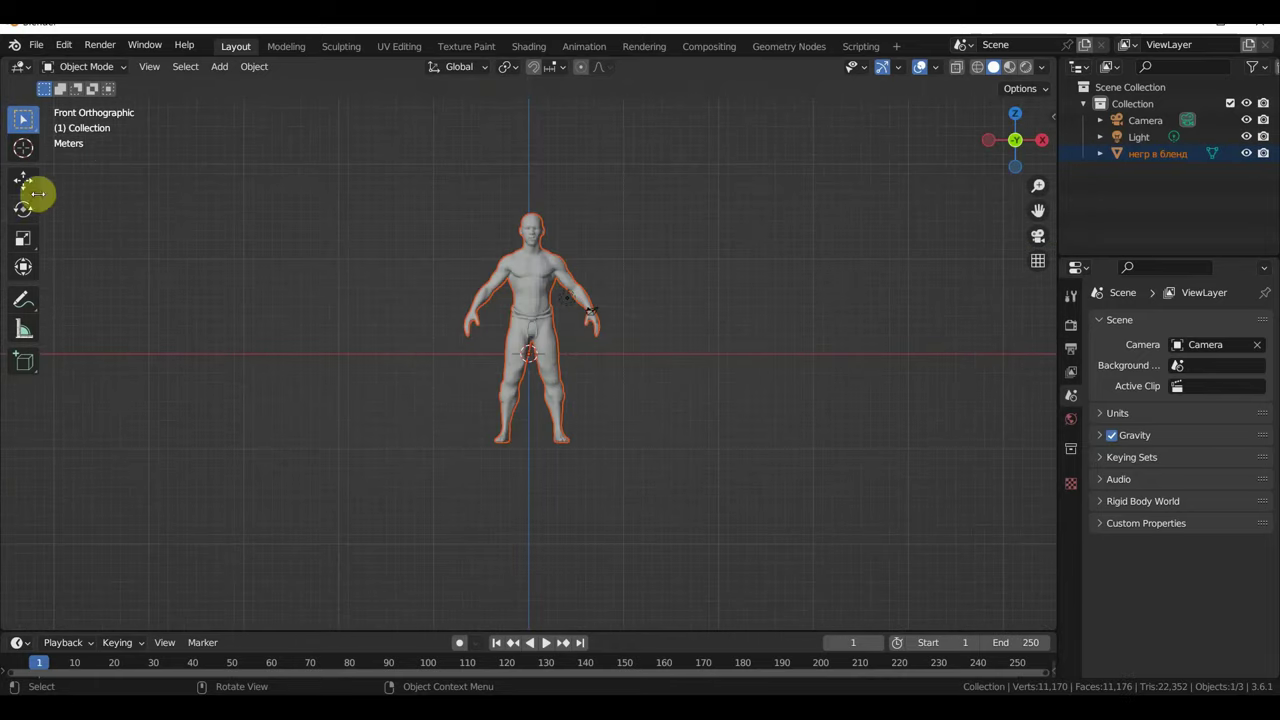
pyautogui.click(24, 266)
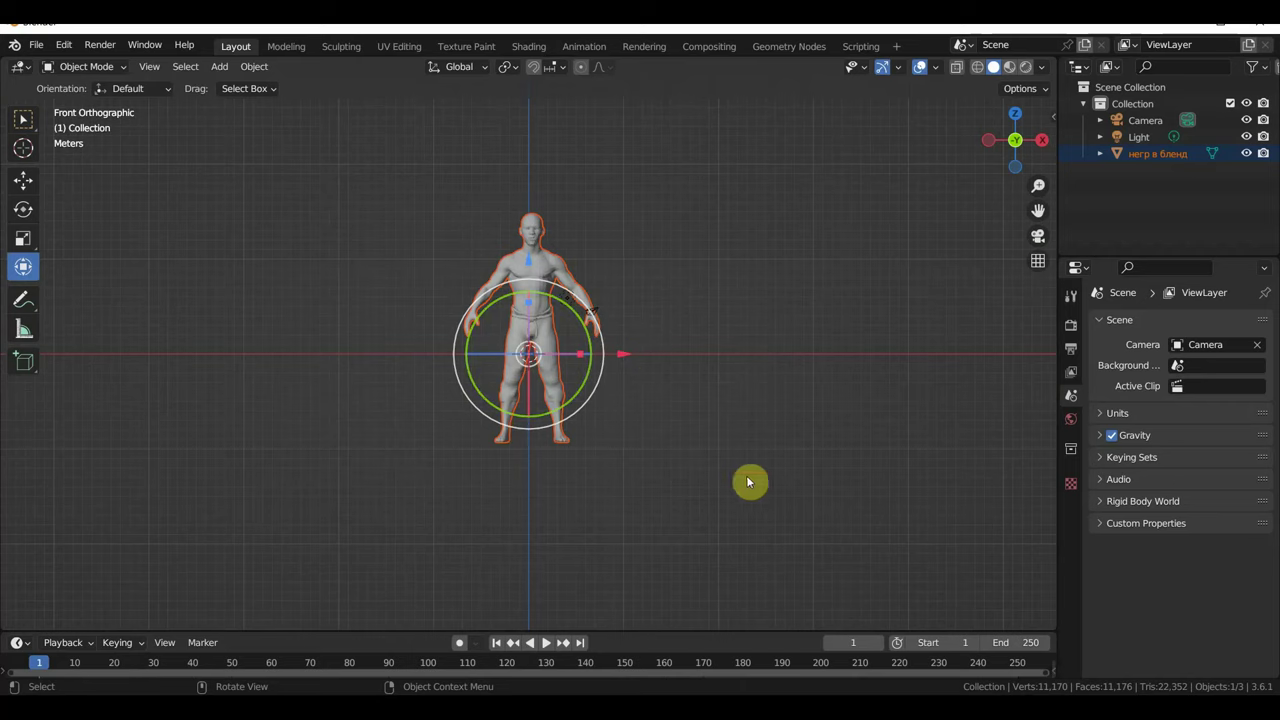
pyautogui.press('s')
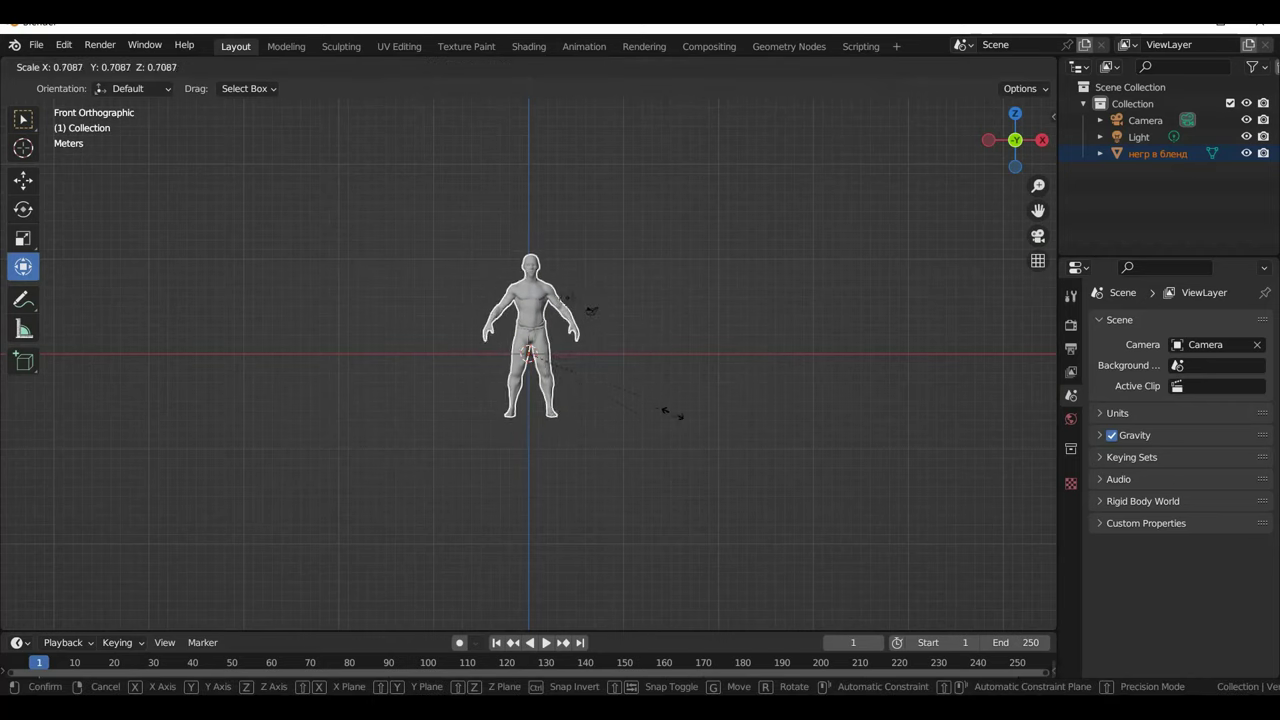
pyautogui.click(570, 366)
pyautogui.scroll(6, 575, 380)
pyautogui.press('s')
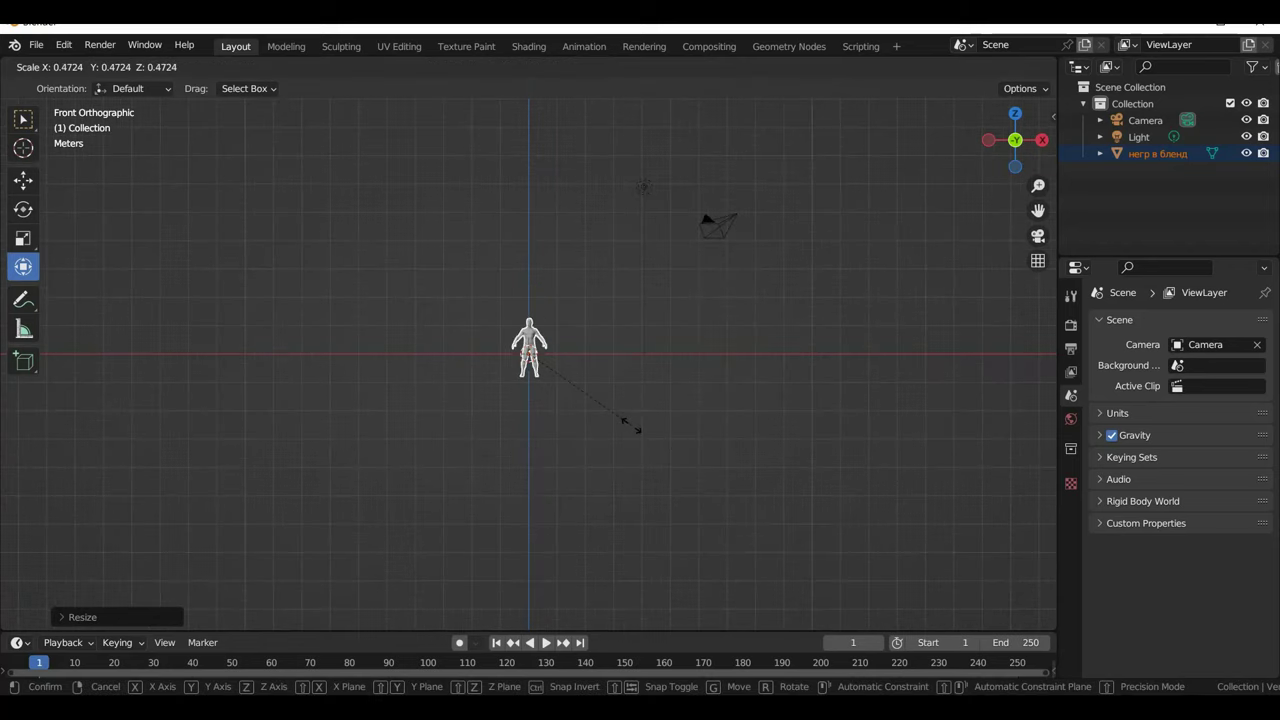
pyautogui.click(617, 416)
pyautogui.moveTo(530, 268); pyautogui.dragTo(528, 245)
pyautogui.scroll(4, 611, 374)
pyautogui.scroll(2, 611, 374)
pyautogui.keyDown('shift'); pyautogui.moveTo(611, 374); pyautogui.dragTo(614, 530, button='middle'); pyautogui.keyUp('shift')
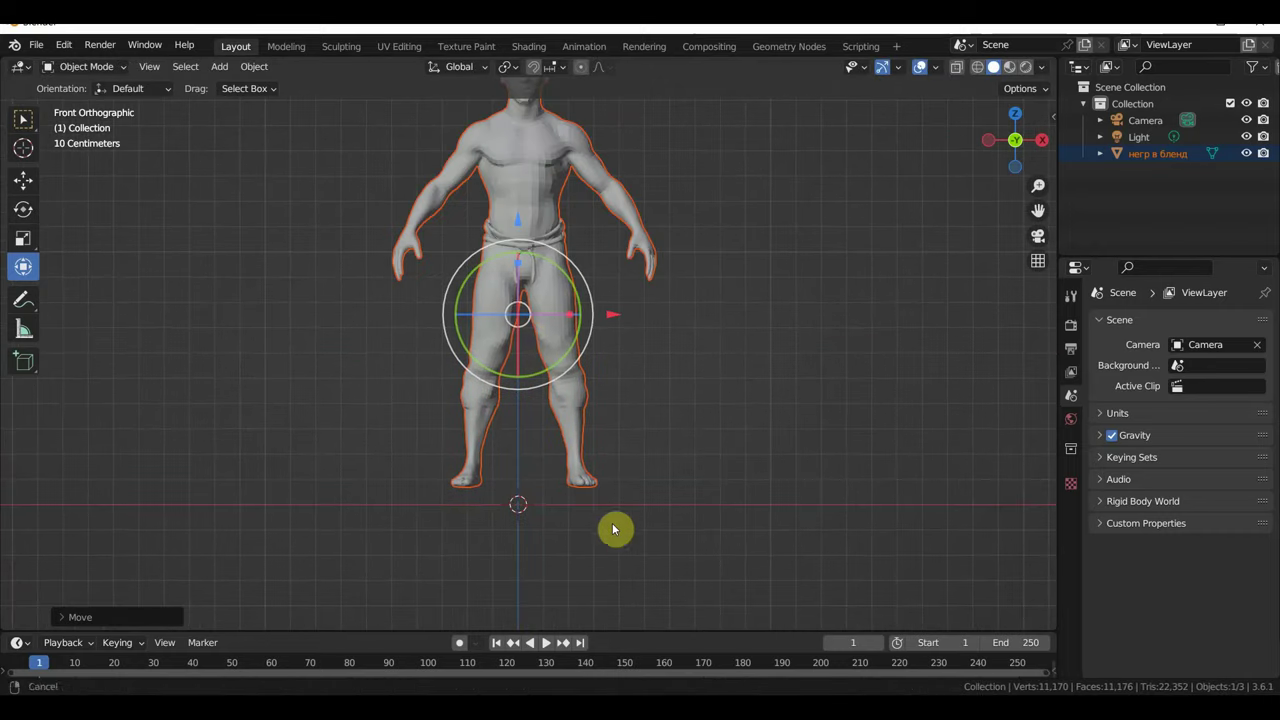
pyautogui.moveTo(523, 223); pyautogui.dragTo(522, 246)
pyautogui.moveTo(622, 339); pyautogui.dragTo(609, 333)
# - Set the character's origin to the 3D cursor at its feet
pyautogui.scroll(-2, 650, 320)
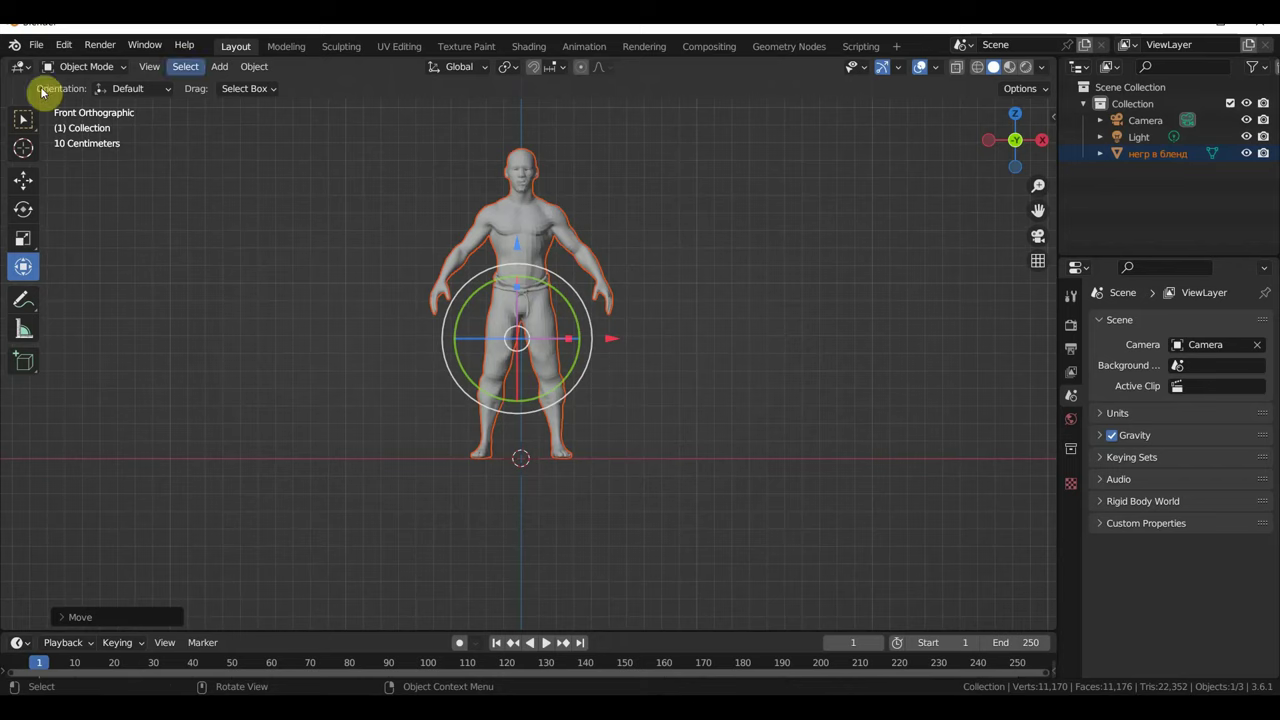
pyautogui.click(263, 76)
pyautogui.moveTo(283, 102)
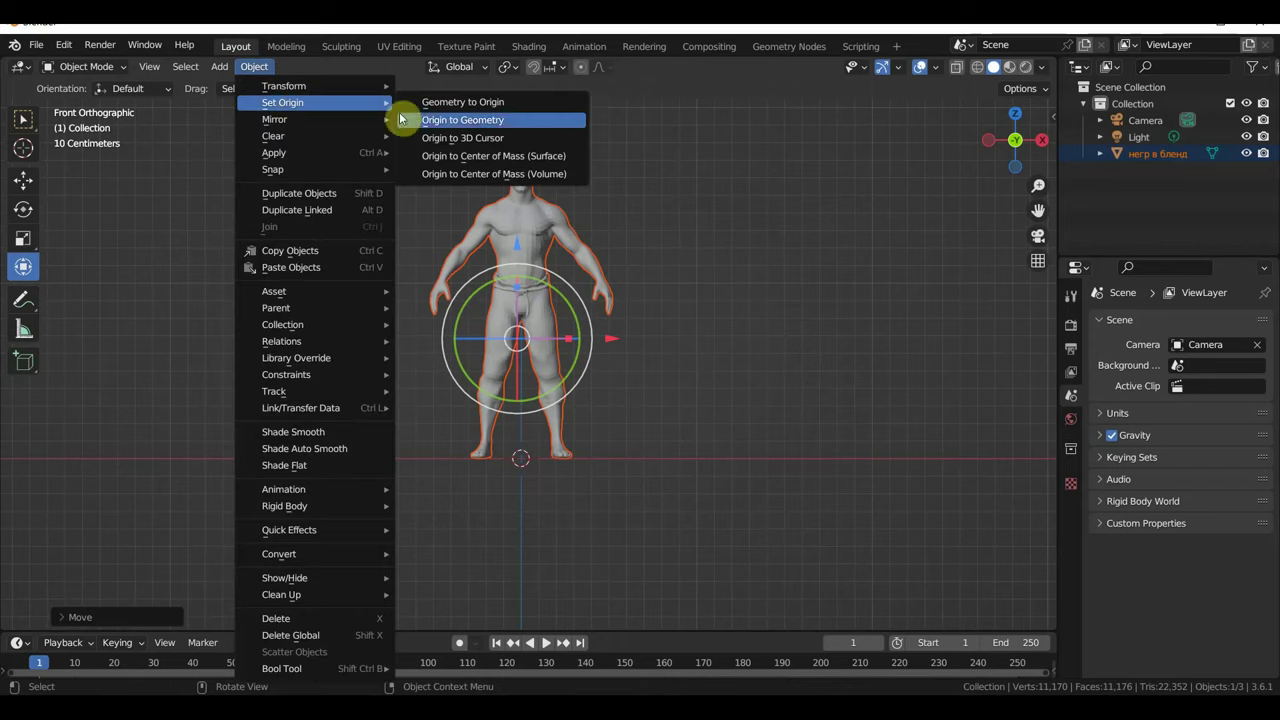
pyautogui.click(488, 122)
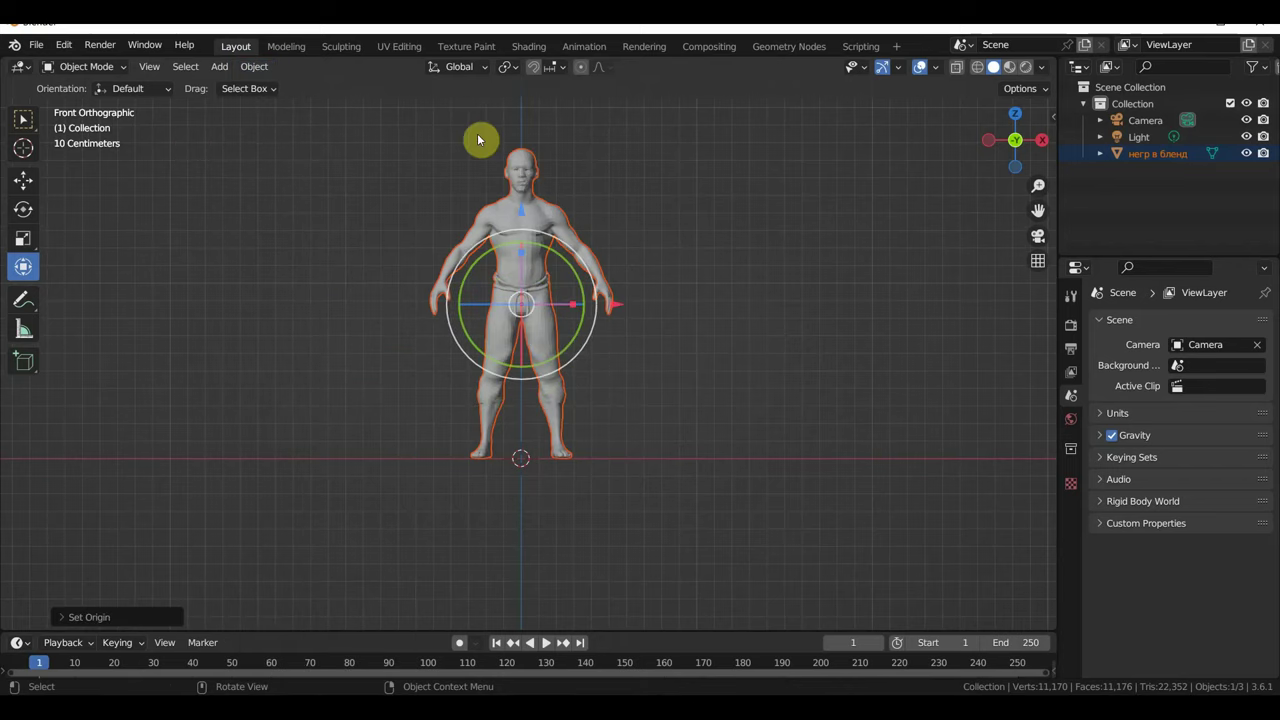
pyautogui.click(258, 68)
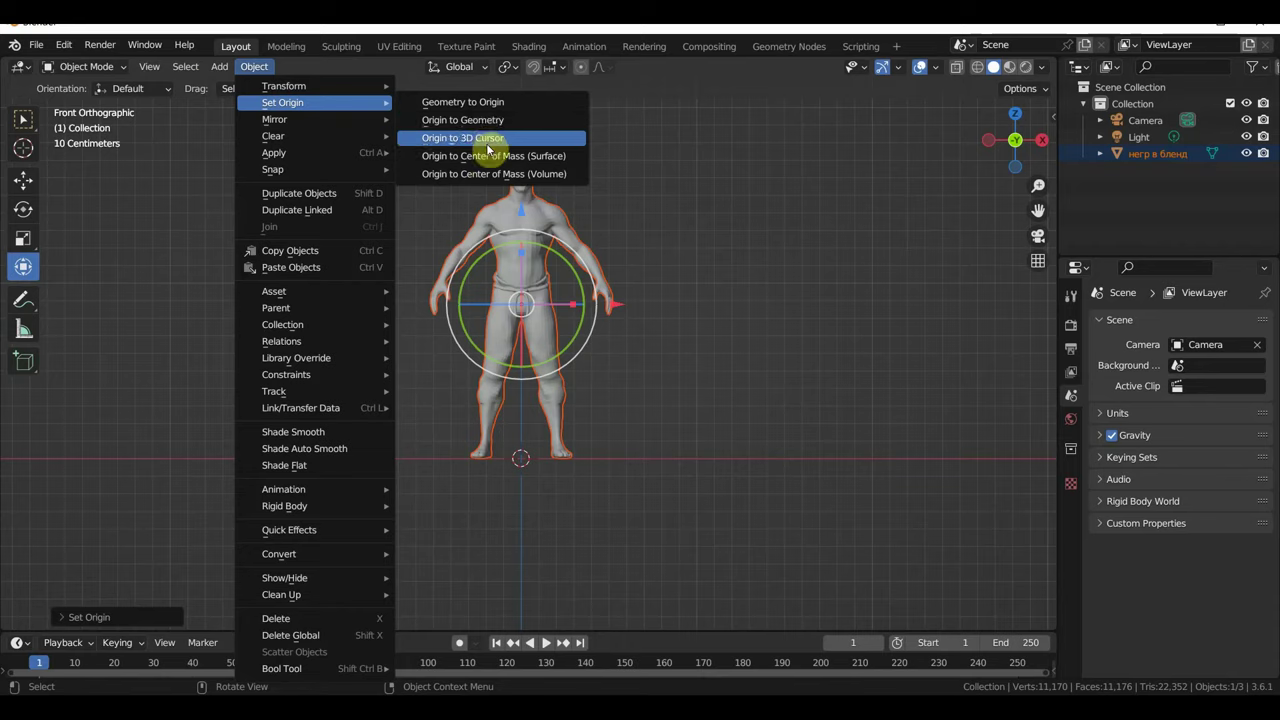
pyautogui.click(482, 138)
# - Apply Shade Smooth to the character and orbit to inspect the result
pyautogui.scroll(3, 706, 280)
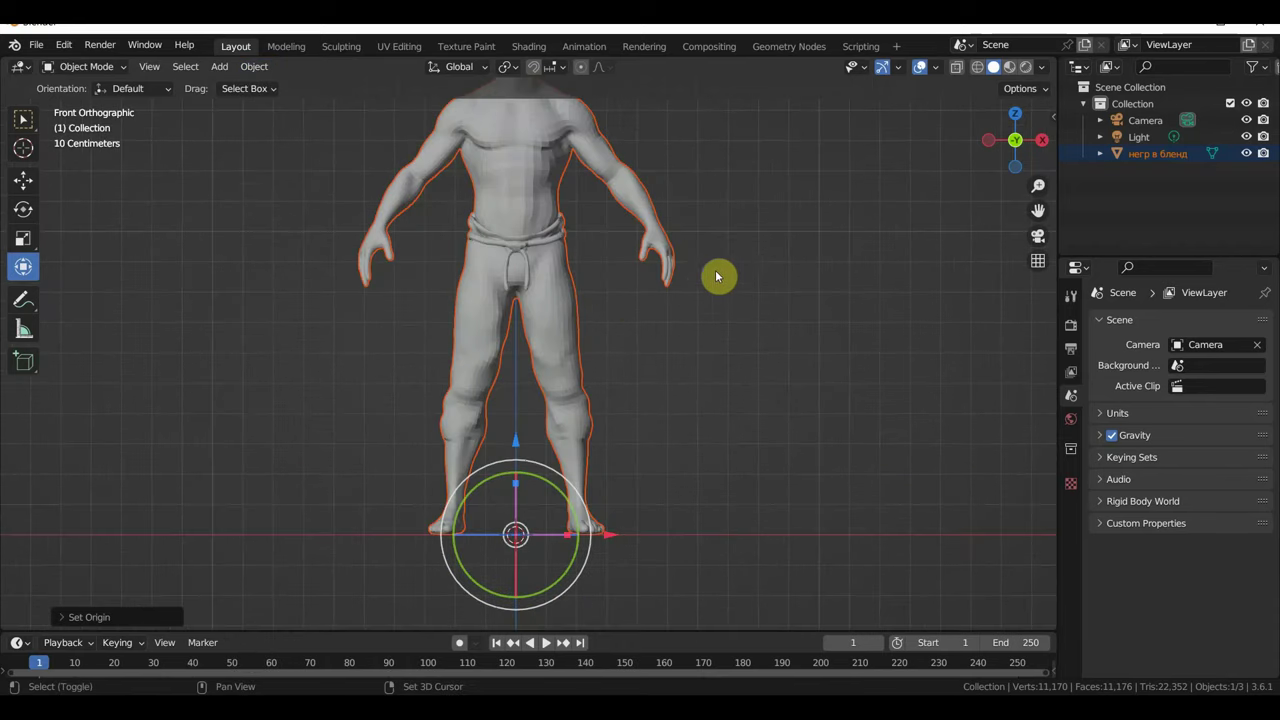
pyautogui.keyDown('shift'); pyautogui.moveTo(717, 277); pyautogui.dragTo(695, 372, button='middle'); pyautogui.keyUp('shift')
pyautogui.click(490, 272)
pyautogui.rightClick(486, 268)
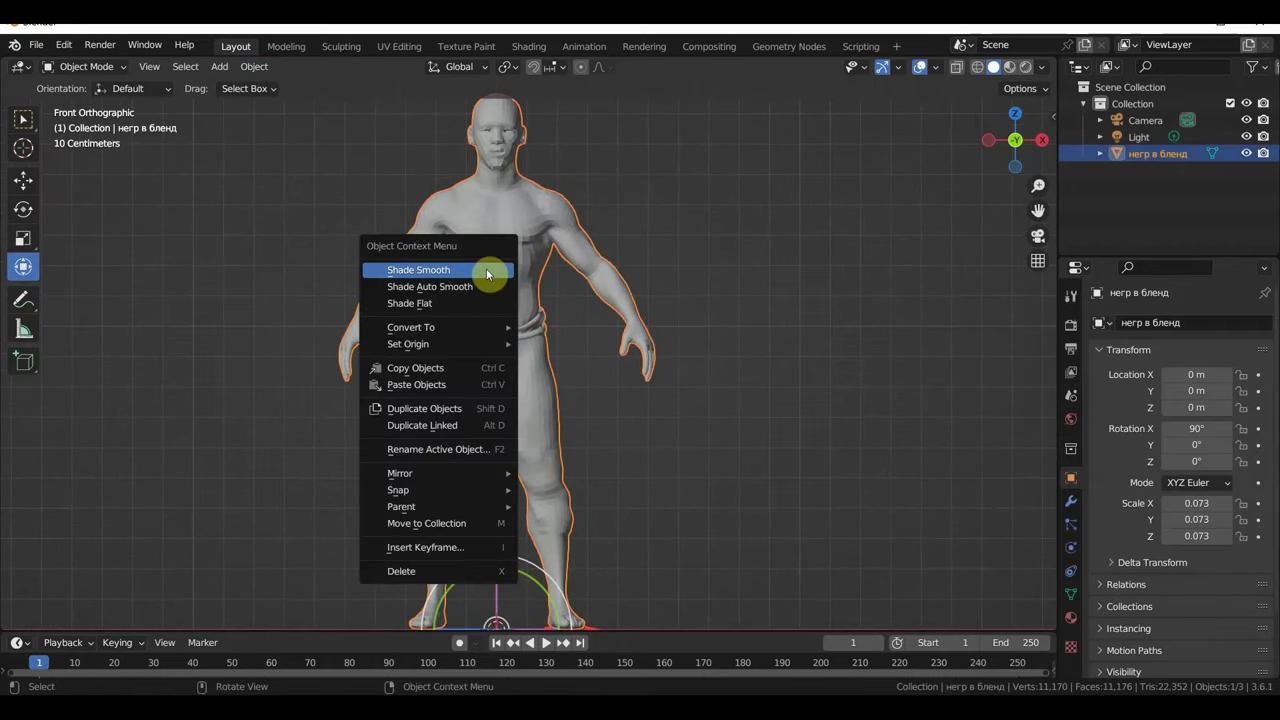
pyautogui.click(486, 268)
pyautogui.scroll(3, 648, 208)
pyautogui.keyDown('shift'); pyautogui.moveTo(672, 229); pyautogui.dragTo(666, 366, button='middle'); pyautogui.keyUp('shift')
pyautogui.scroll(2, 654, 431)
pyautogui.scroll(2, 657, 429)
pyautogui.moveTo(703, 400); pyautogui.dragTo(743, 374, button='middle')
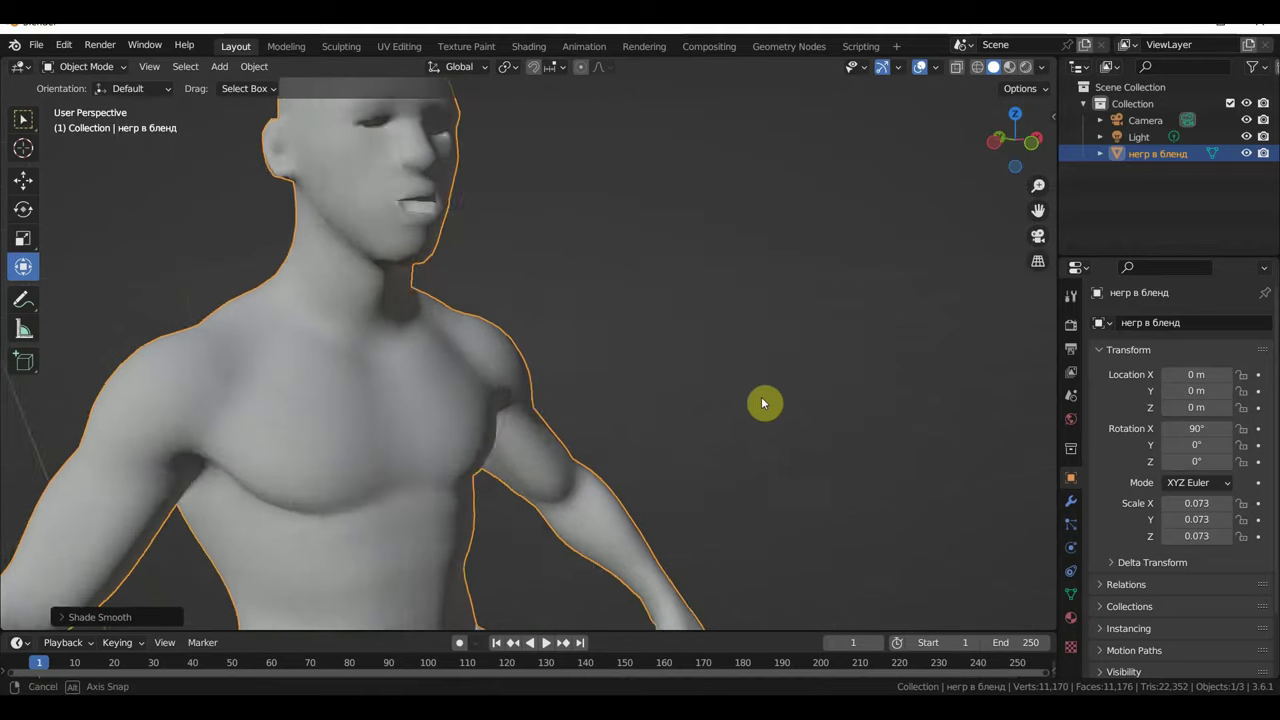
pyautogui.press('KP_1')
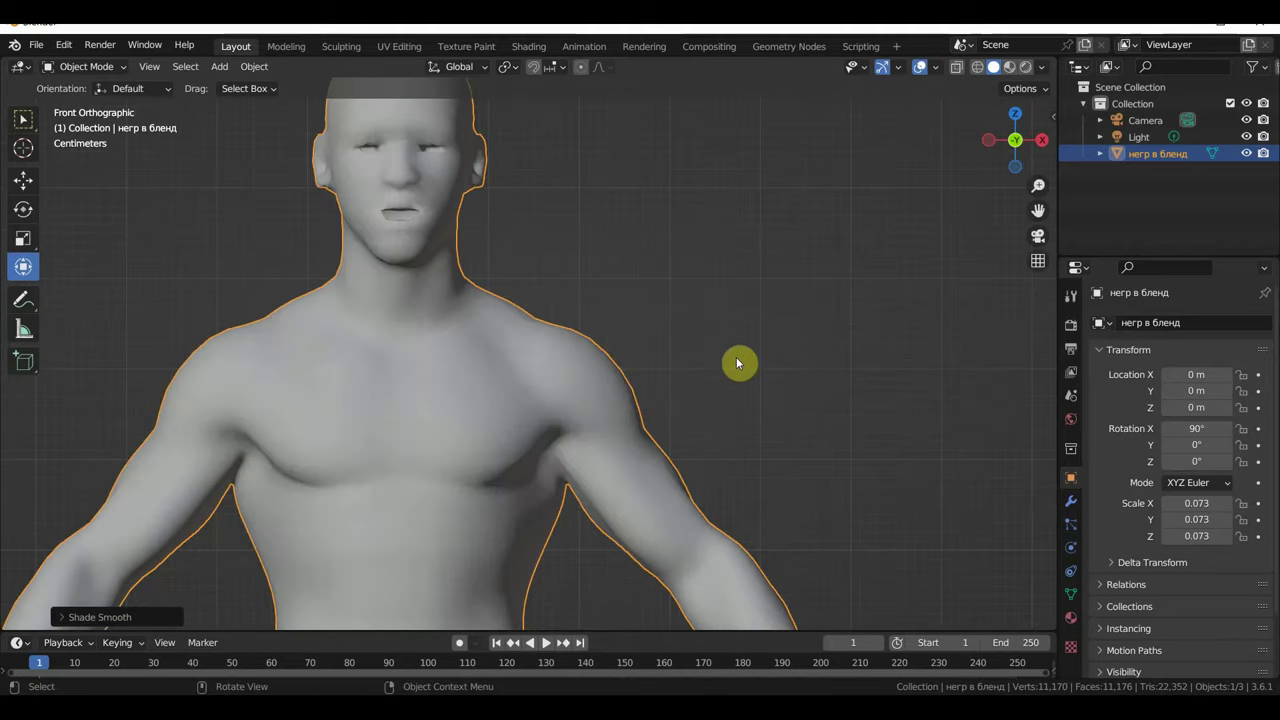
pyautogui.scroll(-2, 738, 363)
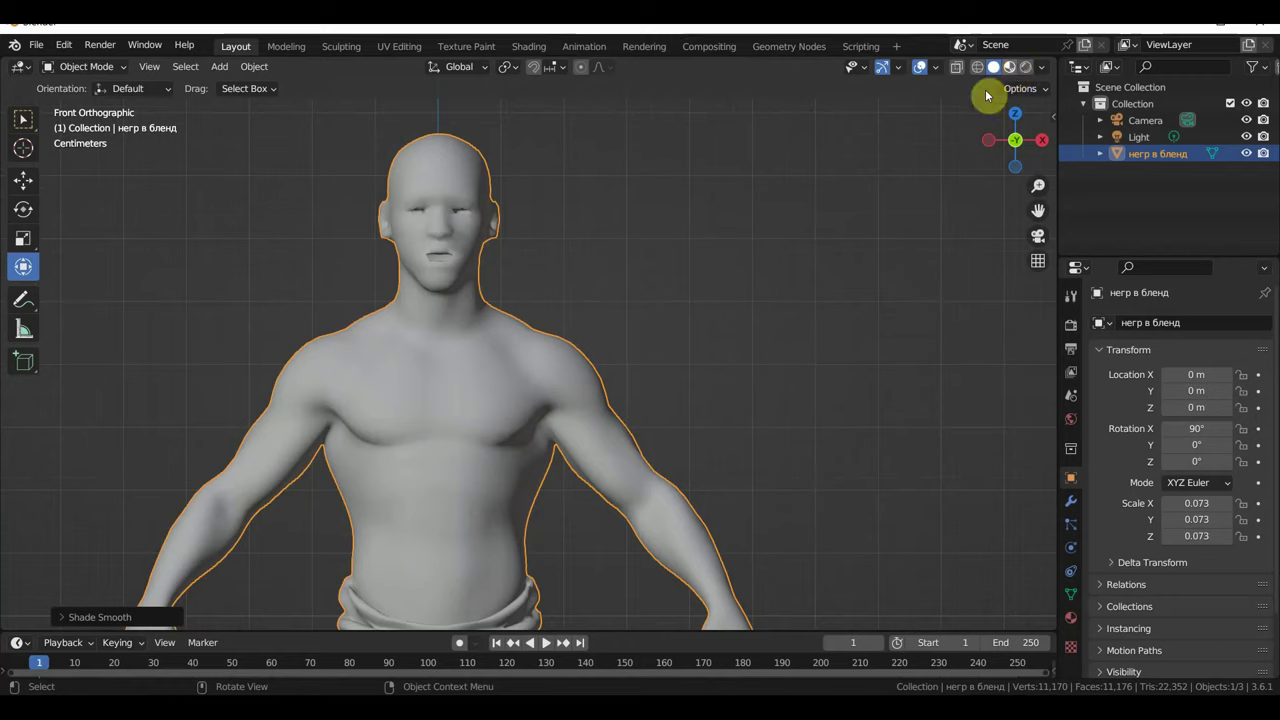
# - Switch to Material Preview to show the skin texture, centred on the face
pyautogui.press('z')
pyautogui.scroll(2, 683, 277)
pyautogui.moveTo(683, 277)
pyautogui.keyDown('shift'); pyautogui.mouseDown(button='middle')
pyautogui.moveTo(749, 420)
pyautogui.moveTo(714, 397)
pyautogui.moveTo(781, 418)
pyautogui.moveTo(731, 383)
pyautogui.moveTo(746, 426)
pyautogui.moveTo(708, 405)
pyautogui.moveTo(739, 398)
pyautogui.mouseUp(button='middle'); pyautogui.keyUp('shift')
pyautogui.scroll(2, 749, 420)
# - Snap the 3D cursor back to the world origin via Shift+S
pyautogui.keyDown('shift'); pyautogui.rightClick(739, 398); pyautogui.keyUp('shift')
pyautogui.press('KP_1')
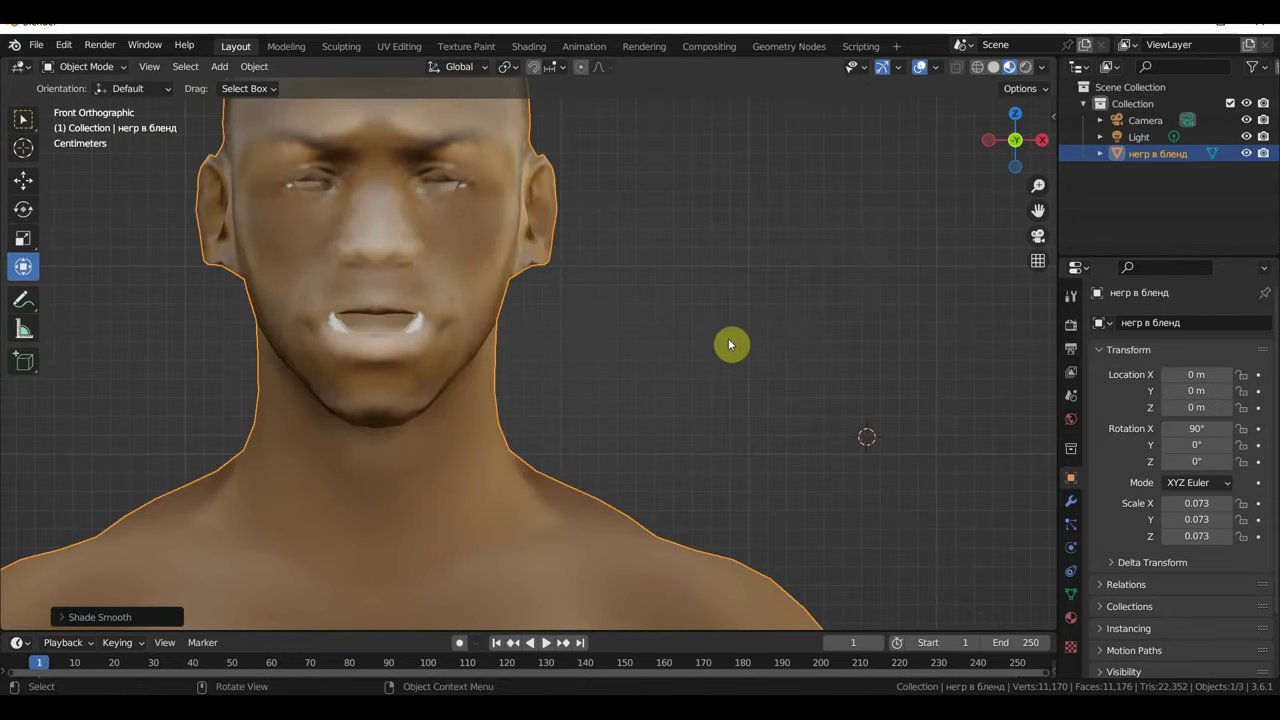
pyautogui.hotkey('shift', 's')
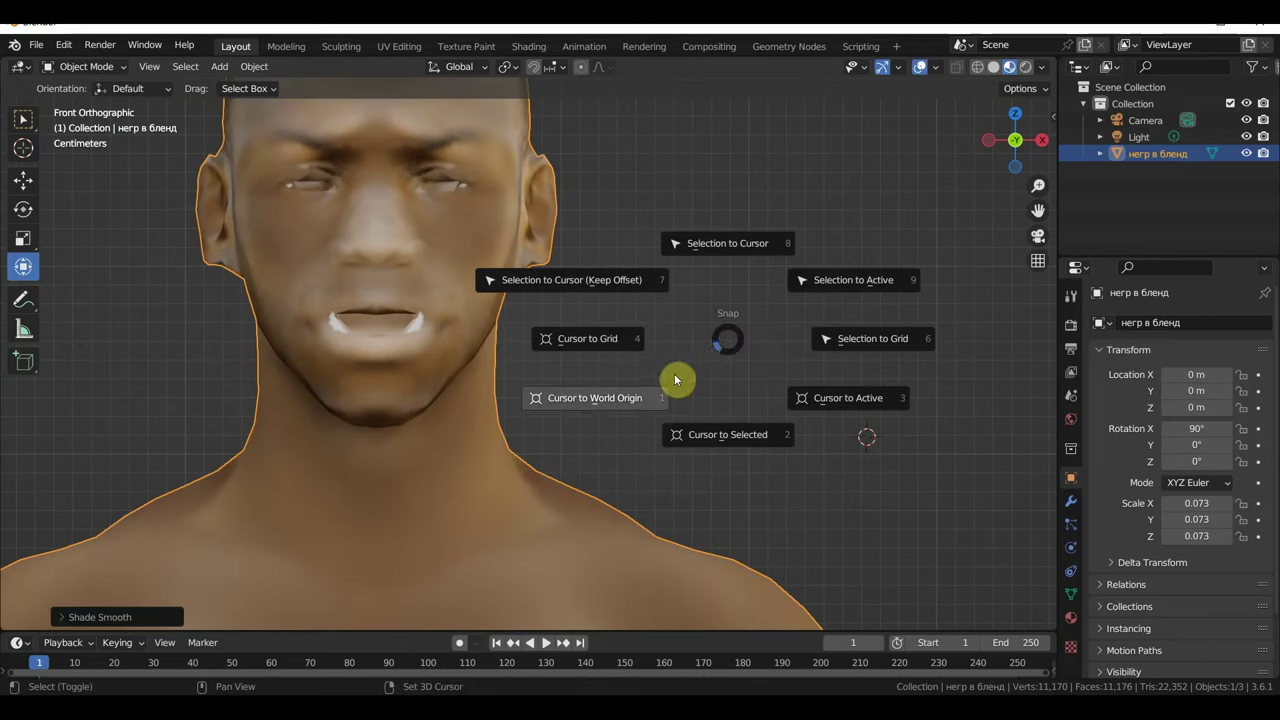
pyautogui.click(611, 408)
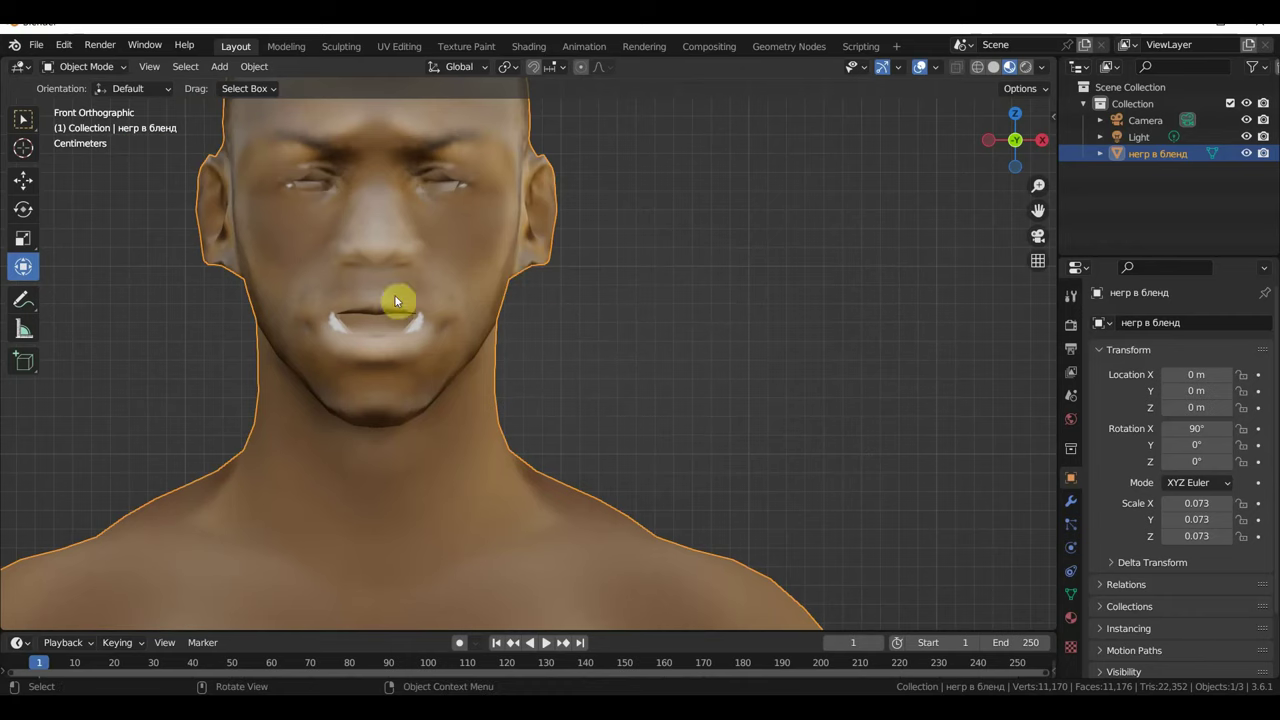
# - Visit the Texture Paint workspace, return to Layout and open the interaction mode list
pyautogui.click(460, 46)
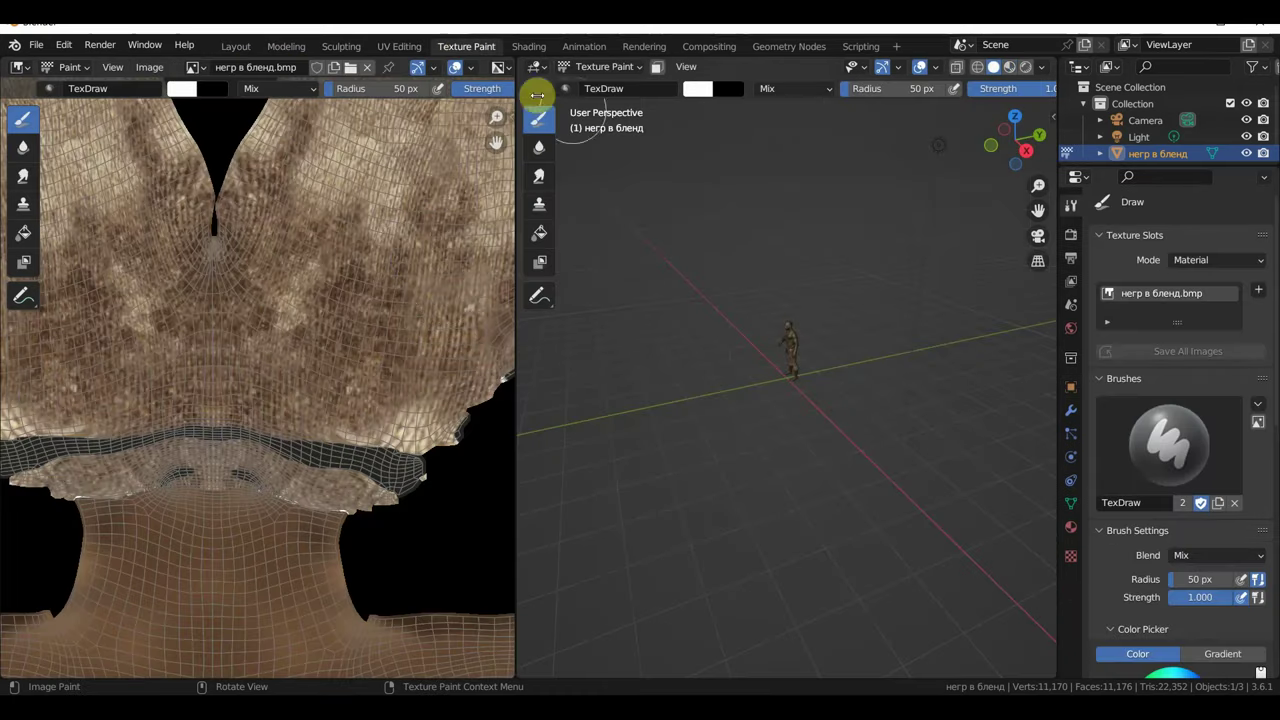
pyautogui.click(236, 46)
pyautogui.click(78, 70)
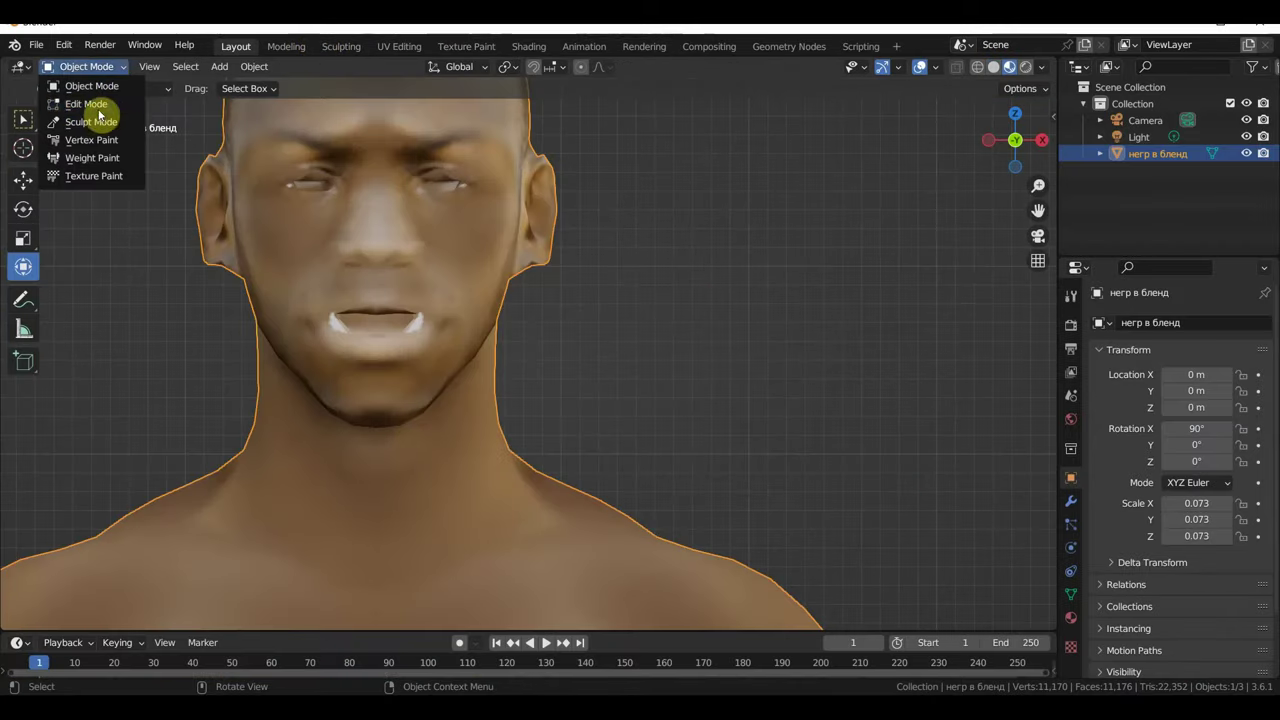
# - Enter Texture Paint with brush strength 0.151, radius 16 px and X mirror enabled
pyautogui.click(110, 180)
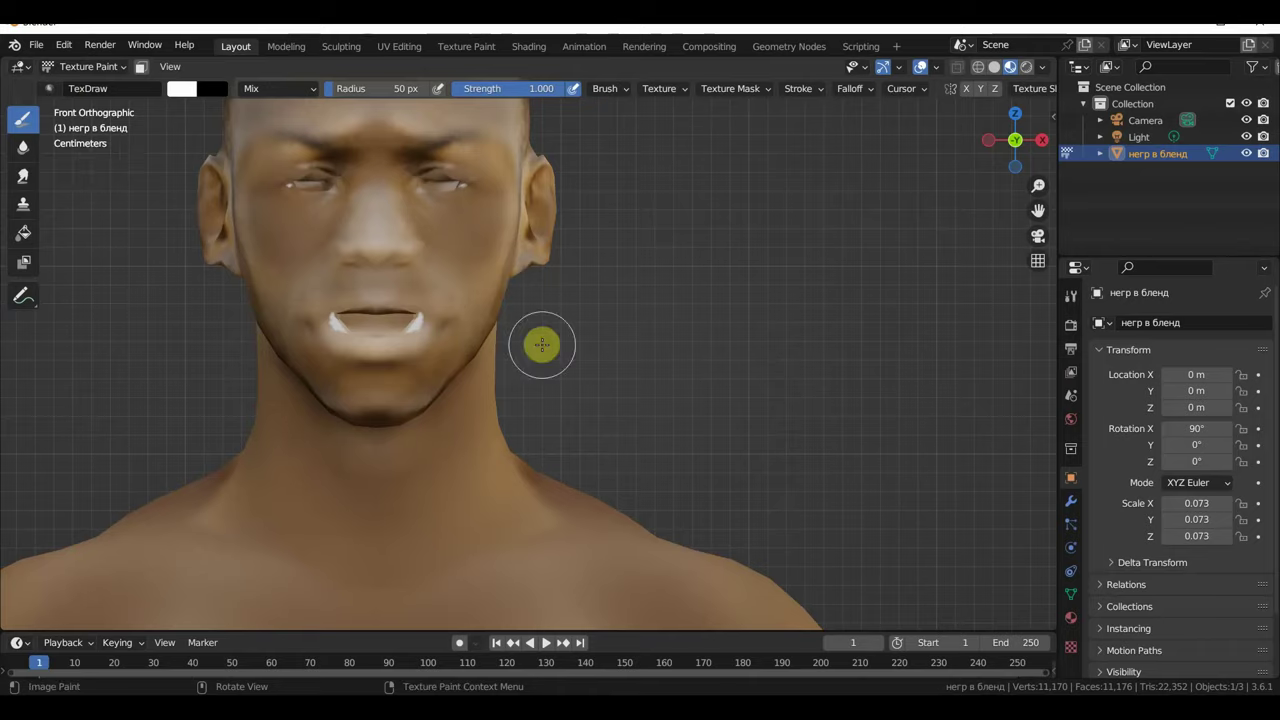
pyautogui.scroll(2, 553, 356)
pyautogui.keyDown('shift'); pyautogui.moveTo(558, 358); pyautogui.dragTo(709, 406, button='middle'); pyautogui.keyUp('shift')
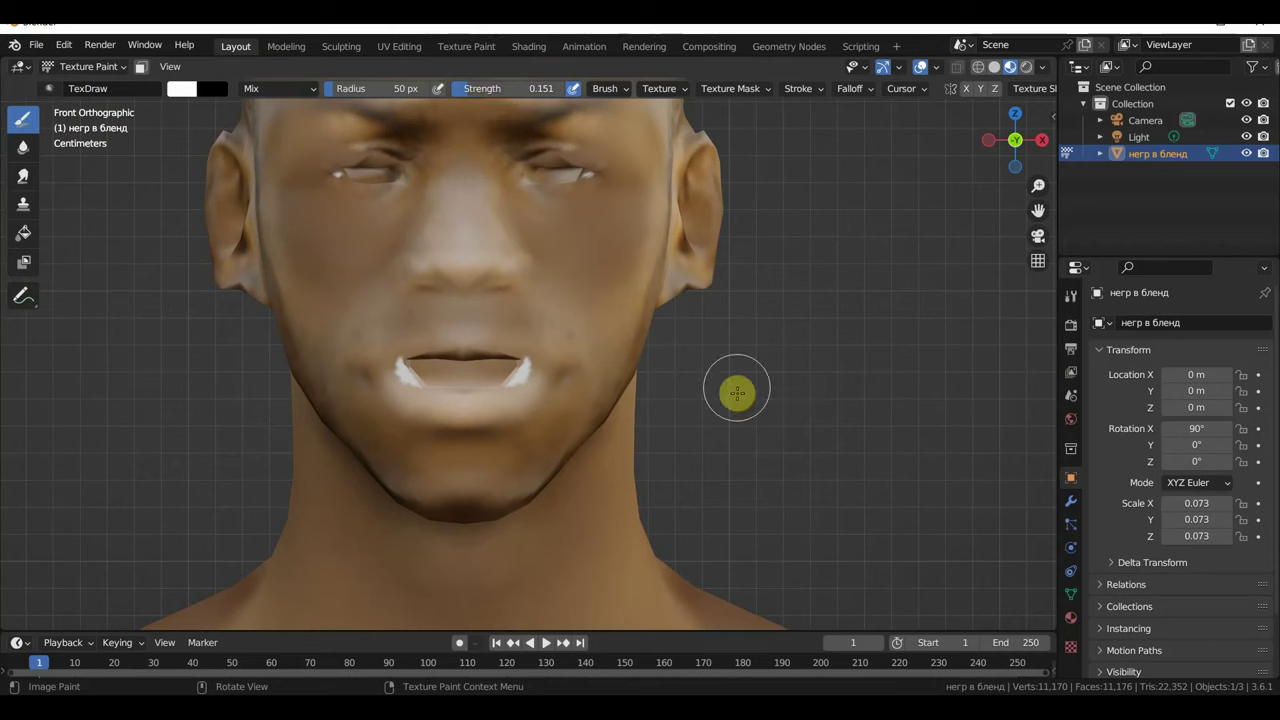
pyautogui.press('f')
pyautogui.click(789, 437)
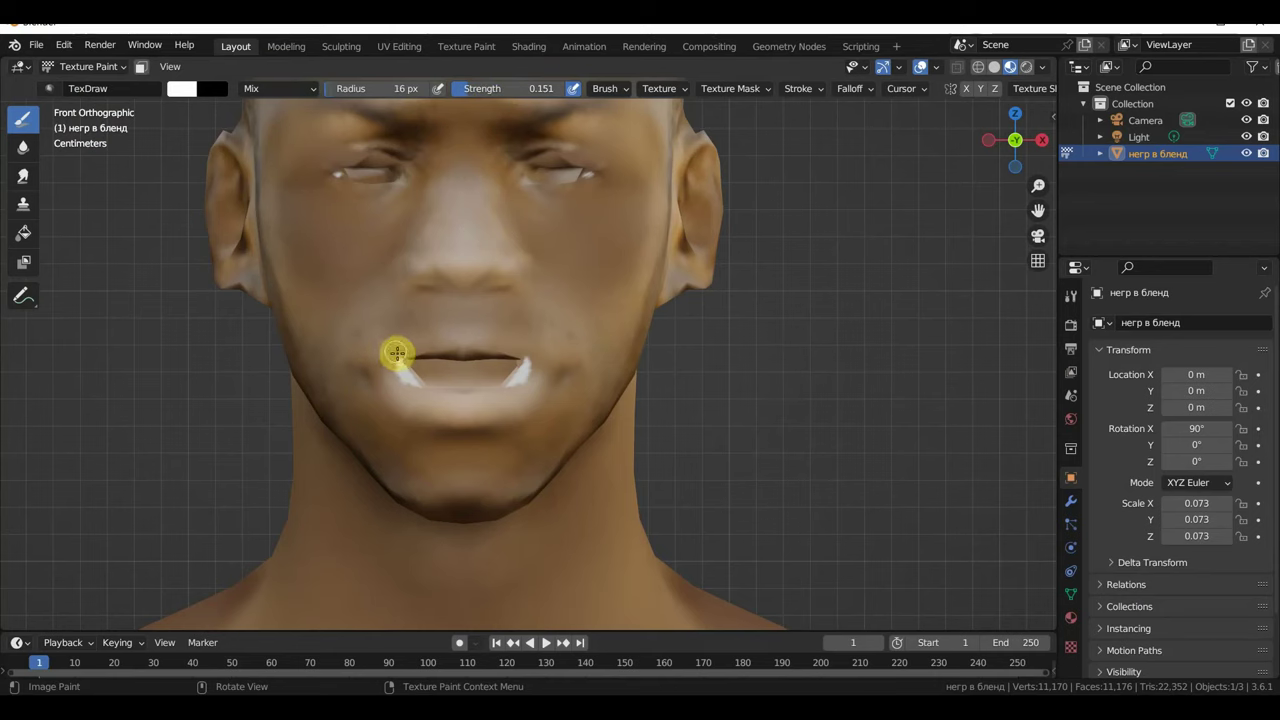
pyautogui.click(966, 89)
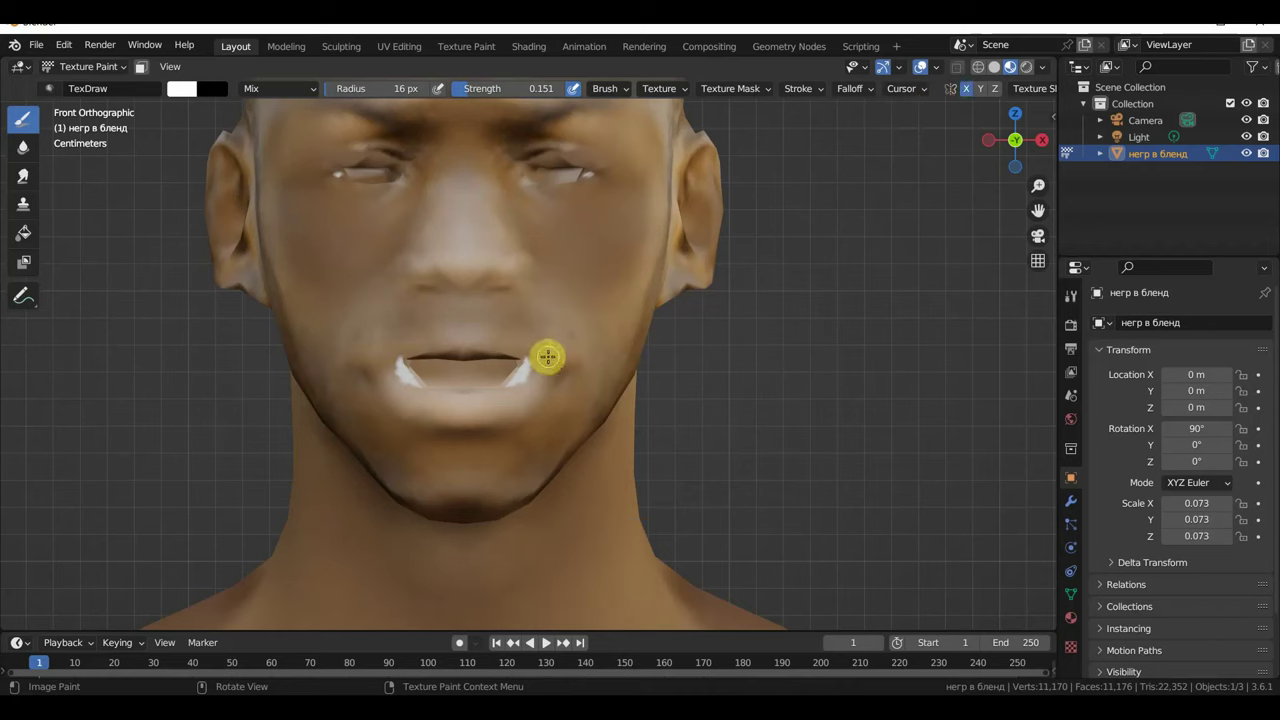
# - Sample the skin tone and paint over the white lip corners, teeth and eye patch
pyautogui.press('s')
pyautogui.moveTo(546, 355); pyautogui.dragTo(523, 370)
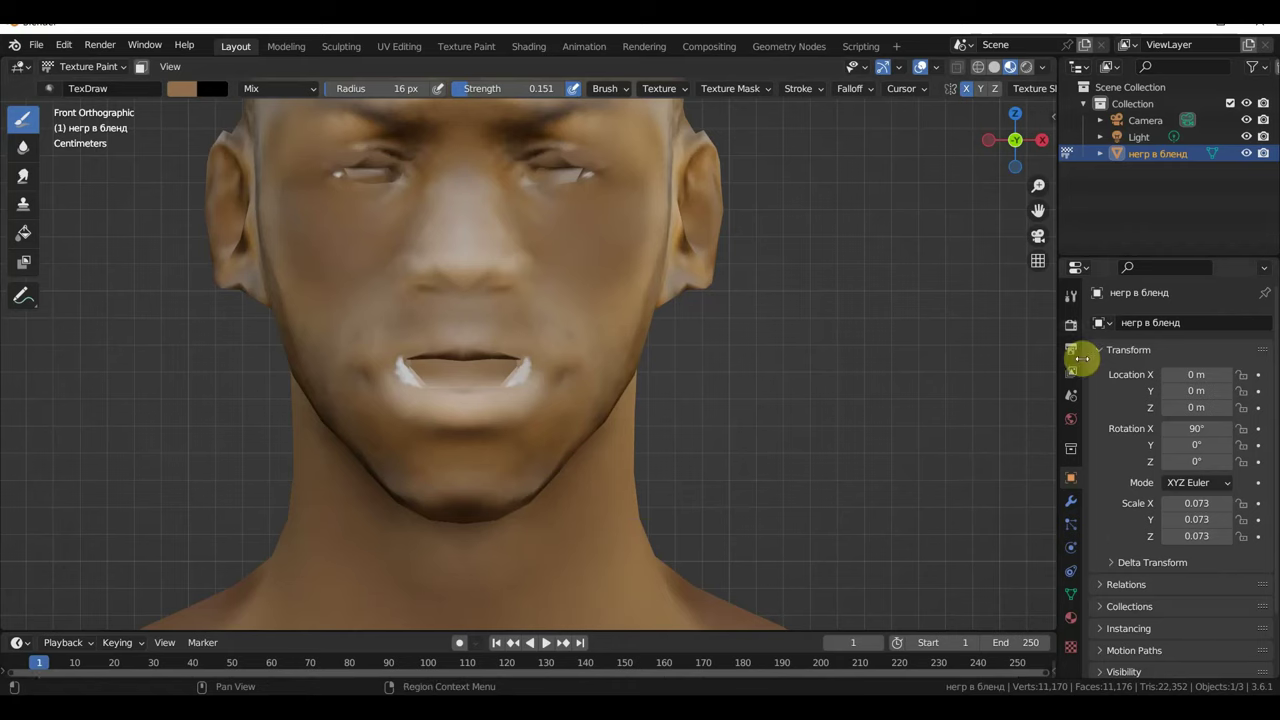
pyautogui.click(1071, 297)
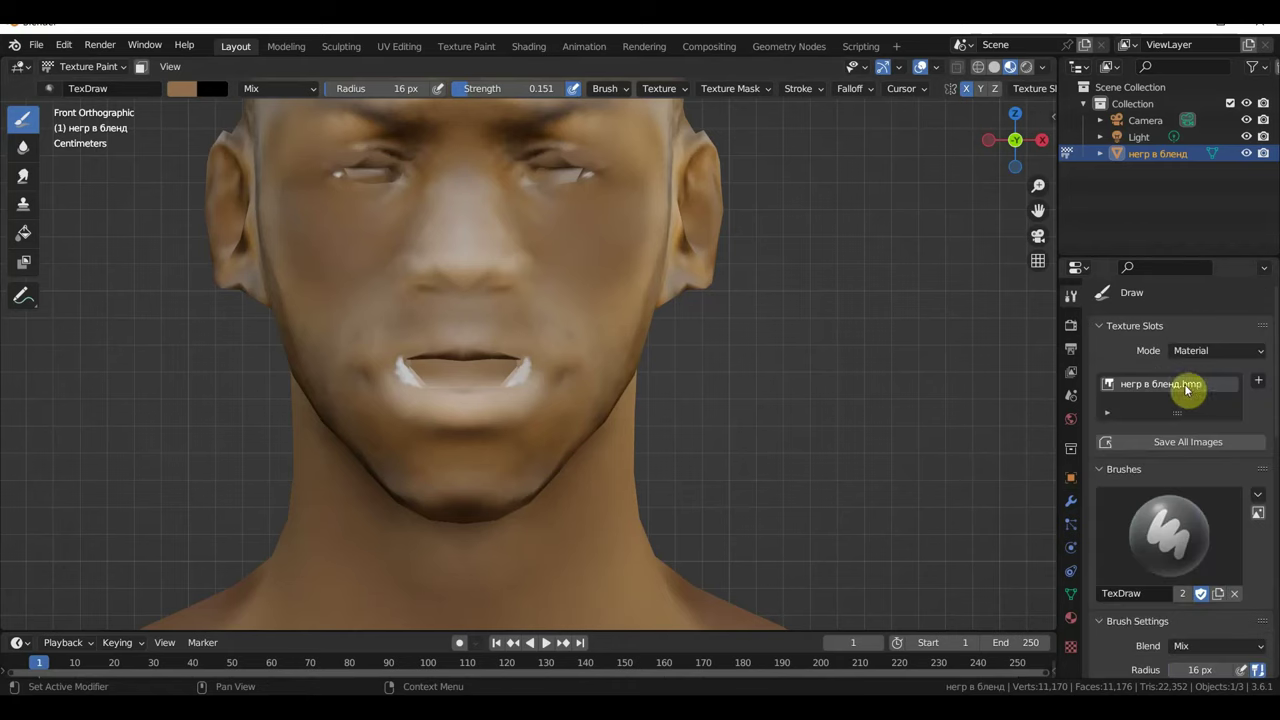
pyautogui.scroll(-2, 1164, 573)
pyautogui.scroll(-1, 1164, 573)
pyautogui.scroll(-4, 1164, 572)
pyautogui.scroll(5, 1164, 573)
pyautogui.scroll(2, 1175, 480)
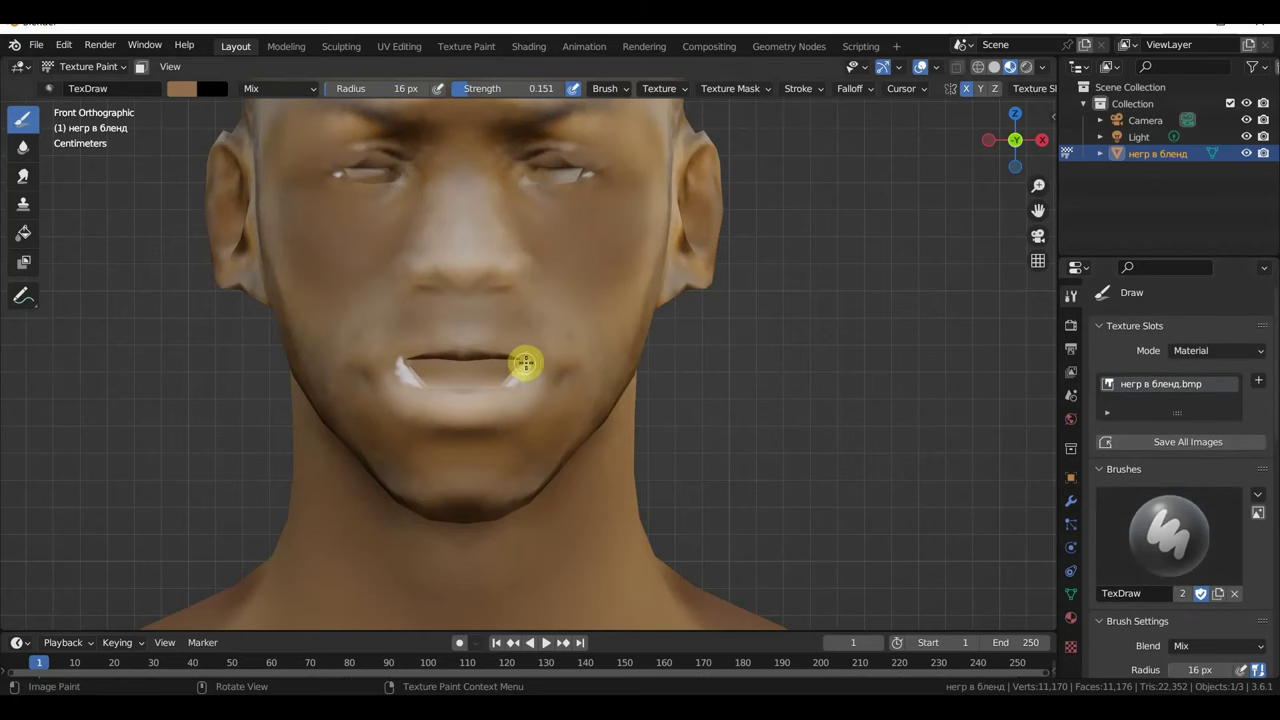
pyautogui.moveTo(470, 95); pyautogui.dragTo(510, 95)
pyautogui.moveTo(509, 337)
pyautogui.mouseDown()
pyautogui.moveTo(523, 351)
pyautogui.moveTo(516, 379)
pyautogui.mouseUp()
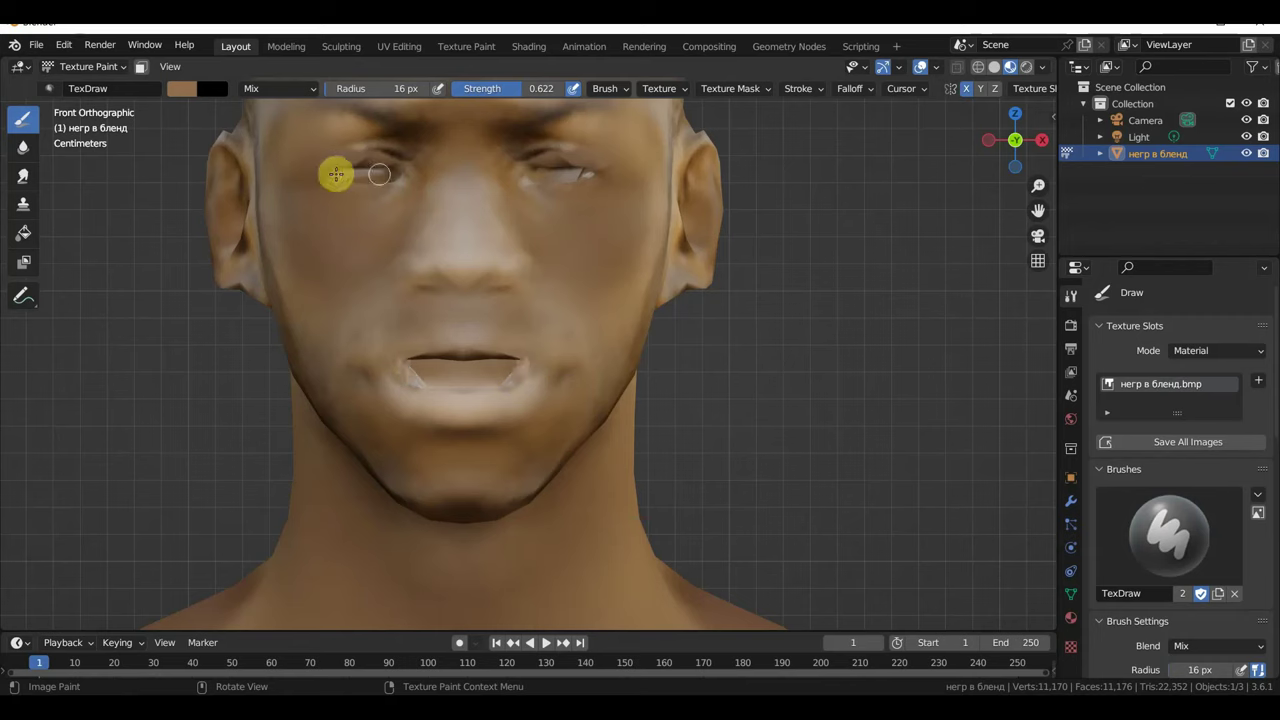
pyautogui.moveTo(357, 159)
pyautogui.mouseDown()
pyautogui.moveTo(346, 157)
pyautogui.moveTo(403, 160)
pyautogui.moveTo(371, 146)
pyautogui.moveTo(391, 157)
pyautogui.moveTo(366, 166)
pyautogui.mouseUp()
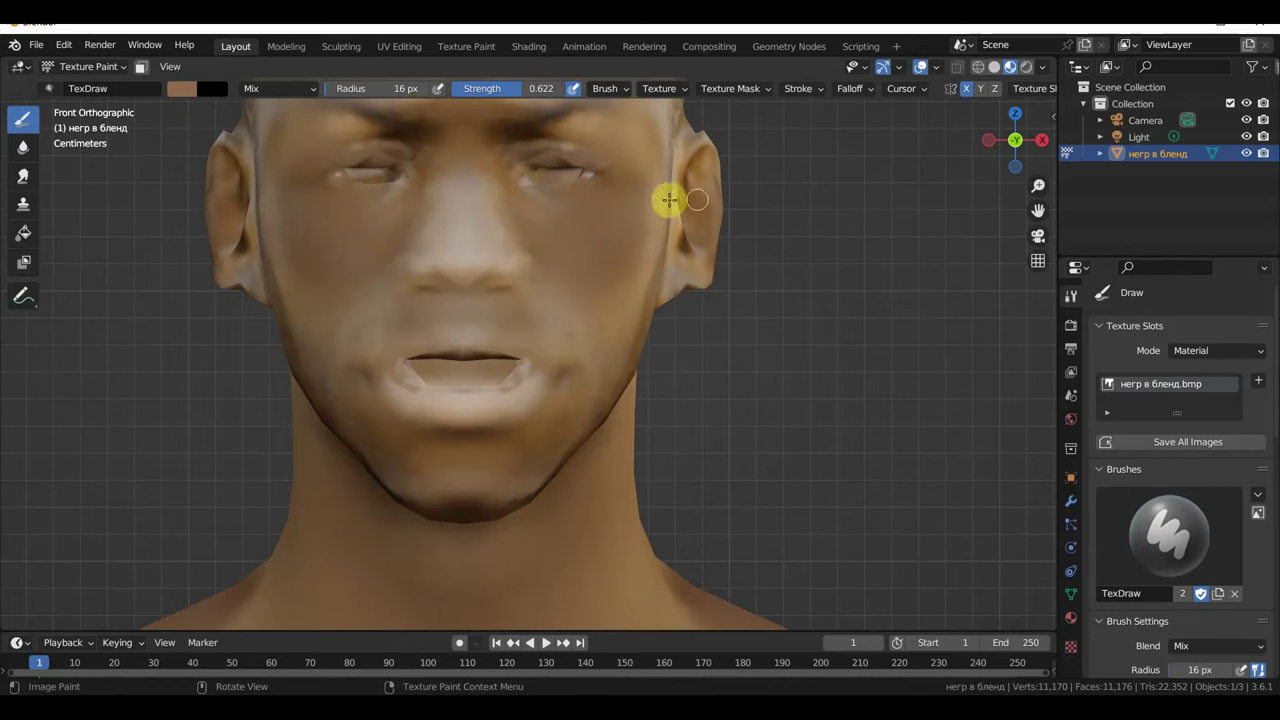
# - Orbit around the head to check the painting, then return to a full front view
pyautogui.moveTo(749, 197)
pyautogui.mouseDown(button='middle')
pyautogui.moveTo(765, 222)
pyautogui.moveTo(740, 203)
pyautogui.moveTo(754, 211)
pyautogui.mouseUp(button='middle')
pyautogui.moveTo(580, 180)
pyautogui.mouseDown(button='middle')
pyautogui.moveTo(763, 233)
pyautogui.moveTo(723, 246)
pyautogui.mouseUp(button='middle')
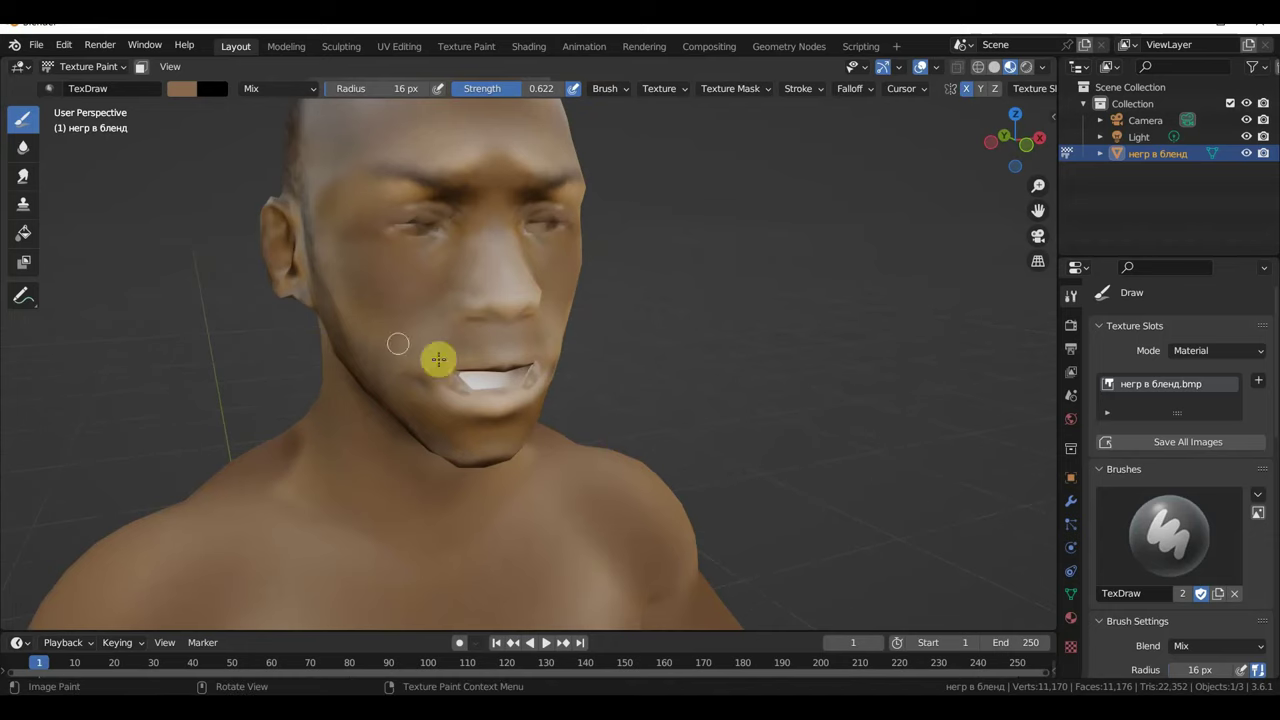
pyautogui.moveTo(271, 274)
pyautogui.mouseDown(button='middle')
pyautogui.moveTo(417, 257)
pyautogui.moveTo(430, 270)
pyautogui.moveTo(643, 291)
pyautogui.moveTo(585, 303)
pyautogui.moveTo(426, 280)
pyautogui.mouseUp(button='middle')
pyautogui.scroll(-5, 500, 286)
pyautogui.press('KP_1')
pyautogui.scroll(3, 502, 314)
pyautogui.scroll(-1, 530, 324)
pyautogui.scroll(2, 557, 334)
pyautogui.keyDown('shift'); pyautogui.moveTo(557, 334); pyautogui.dragTo(549, 243, button='middle'); pyautogui.keyUp('shift')
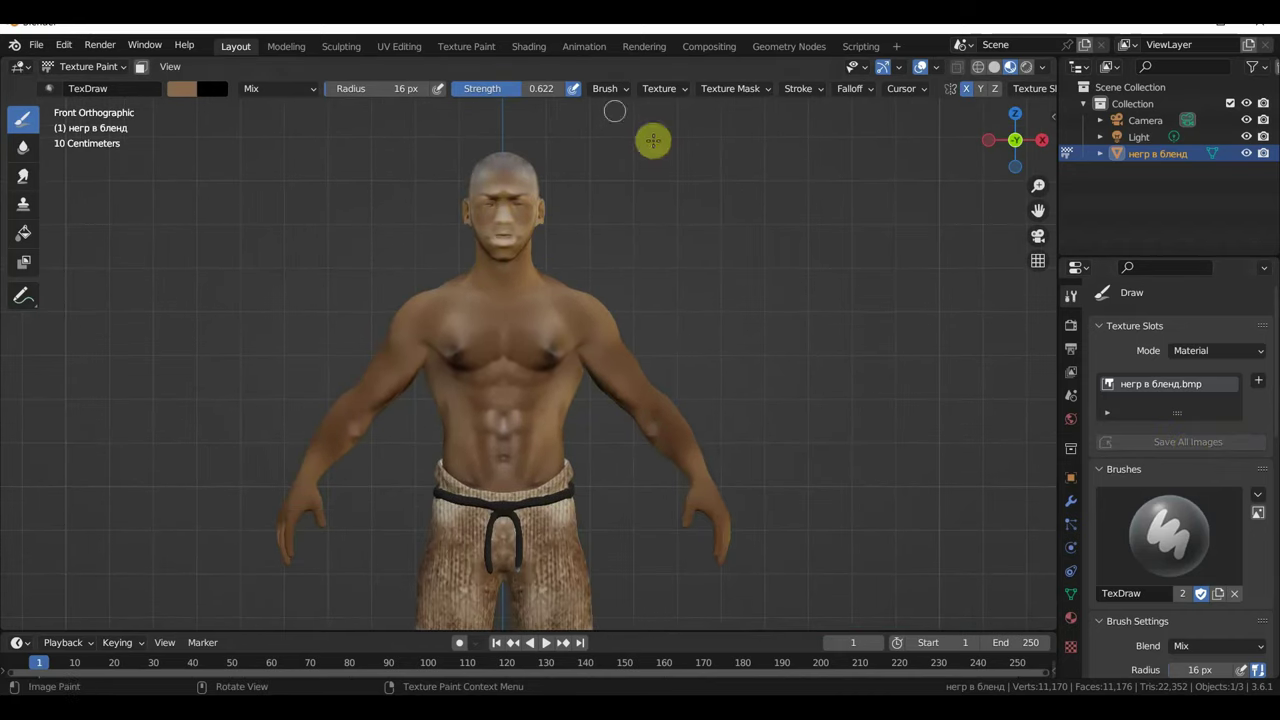
pyautogui.click(529, 46)
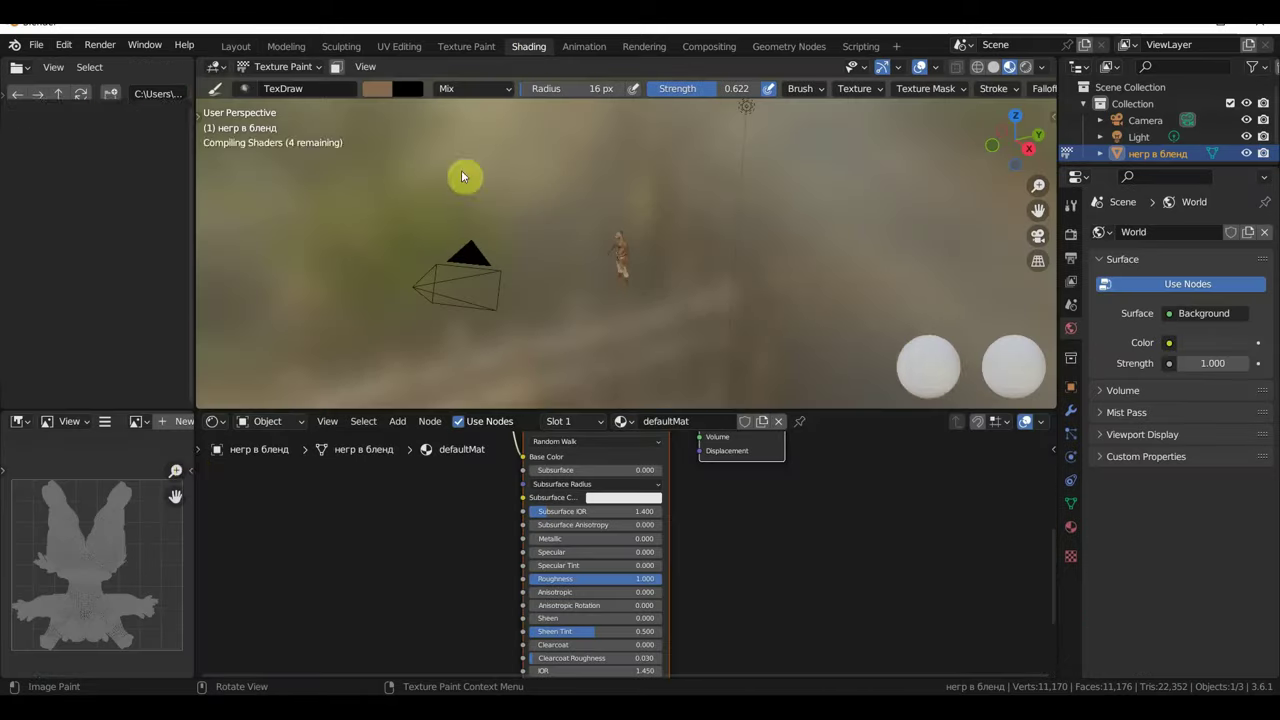
# - Show 'негр в бленд.bmp' in the Image Editor and save the painted image
pyautogui.click(143, 421)
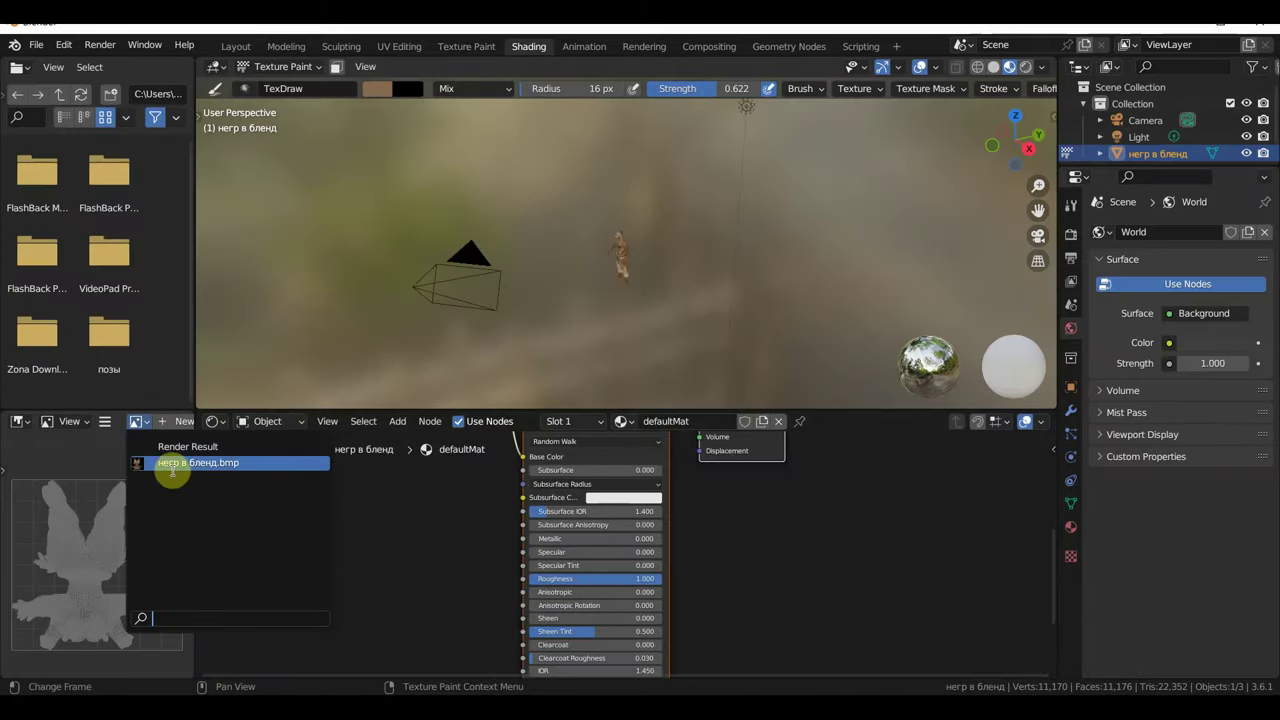
pyautogui.click(172, 466)
pyautogui.click(104, 422)
pyautogui.moveTo(137, 457)
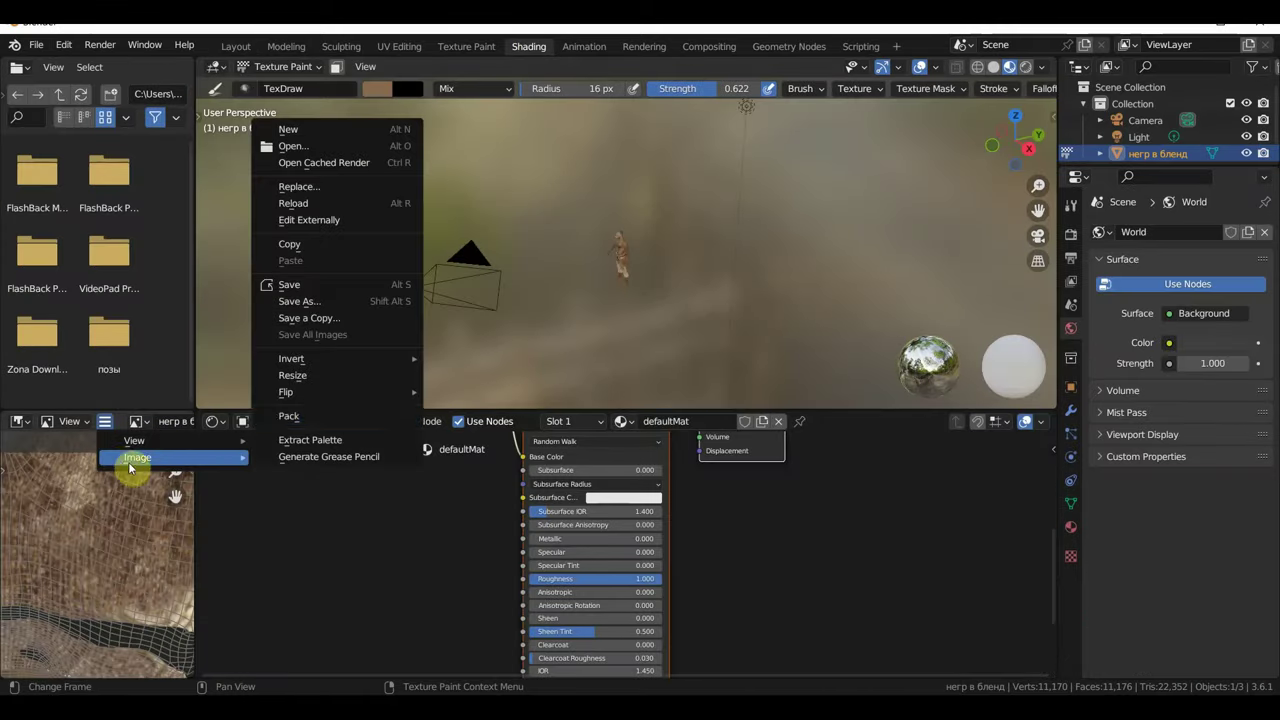
pyautogui.click(326, 285)
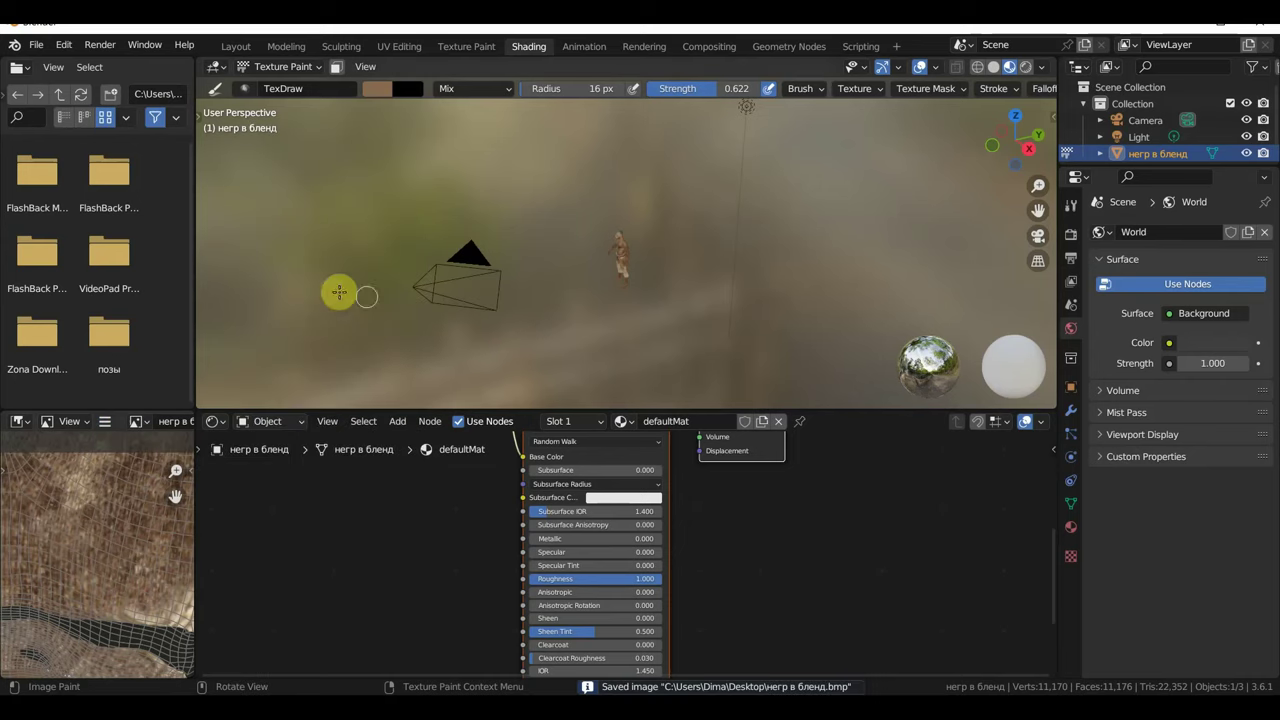
# - Return to the Layout workspace and open the interaction mode list
pyautogui.scroll(-3, 716, 564)
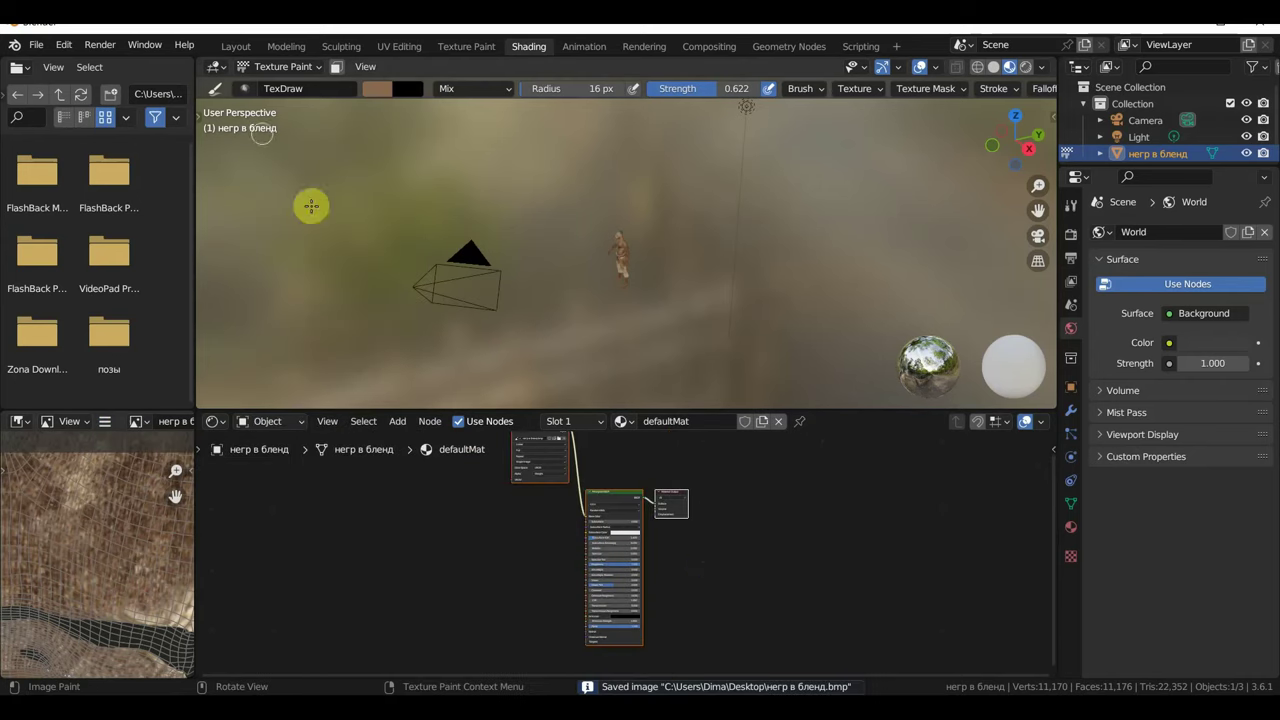
pyautogui.click(236, 46)
pyautogui.scroll(-4, 434, 260)
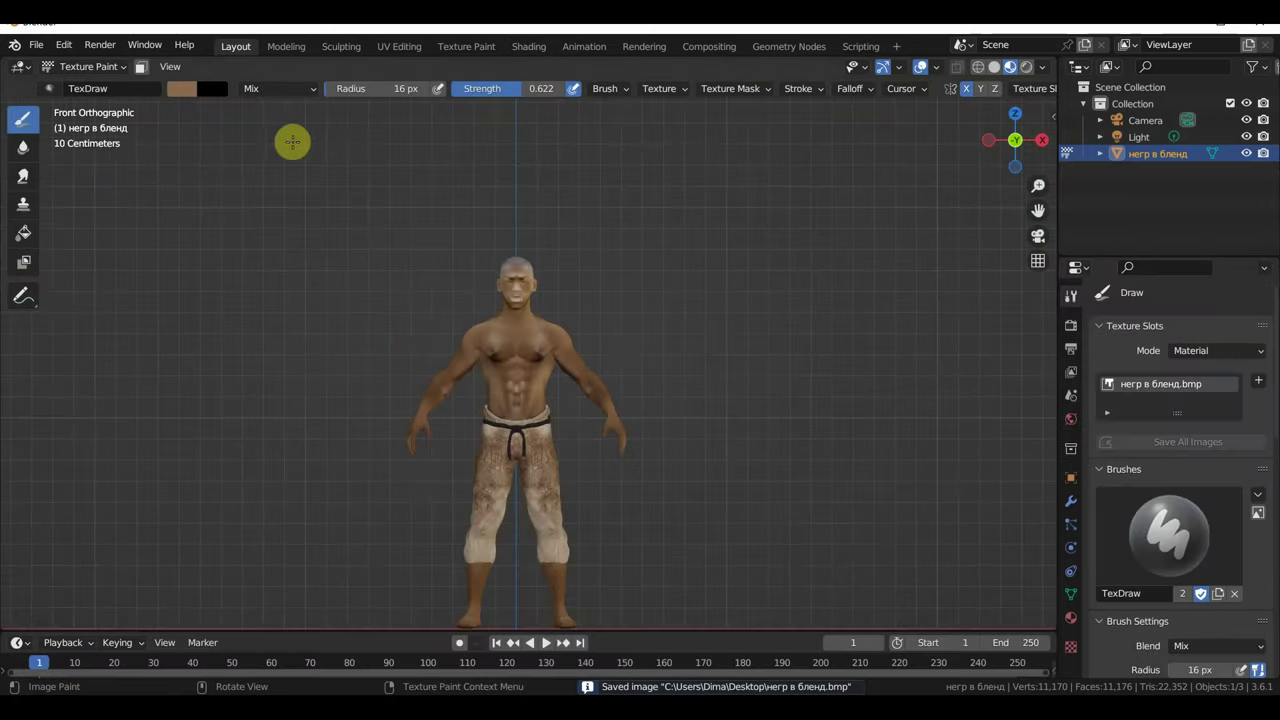
pyautogui.click(88, 66)
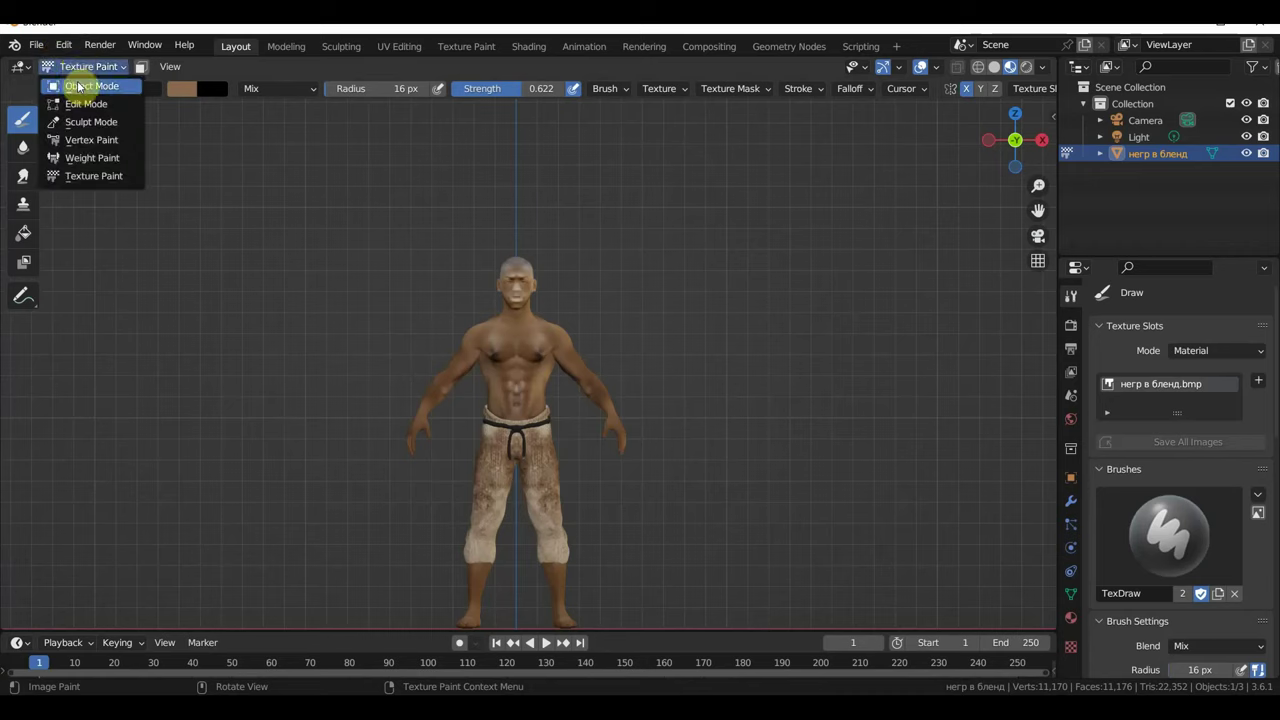
# - Back in Object Mode, import негр 44.OBJ from the desktop as a Wavefront OBJ
pyautogui.click(80, 86)
pyautogui.click(45, 46)
pyautogui.moveTo(65, 269)
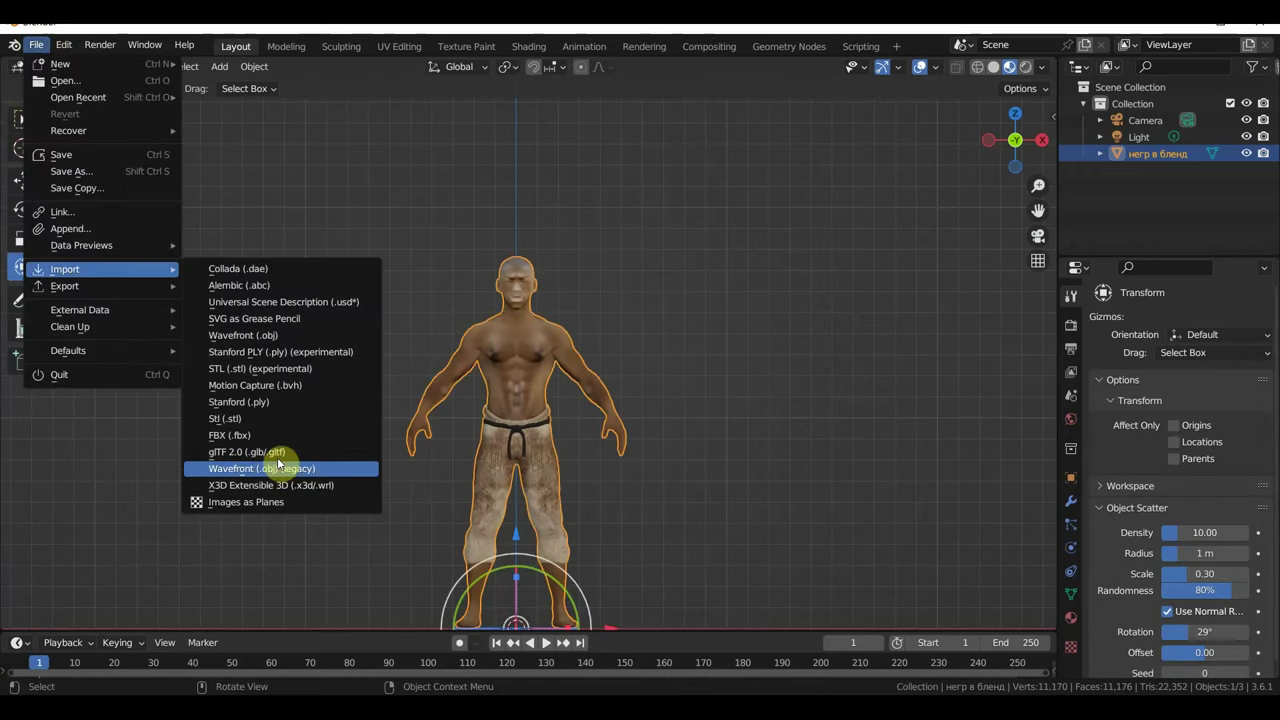
pyautogui.click(288, 468)
pyautogui.scroll(-2, 552, 429)
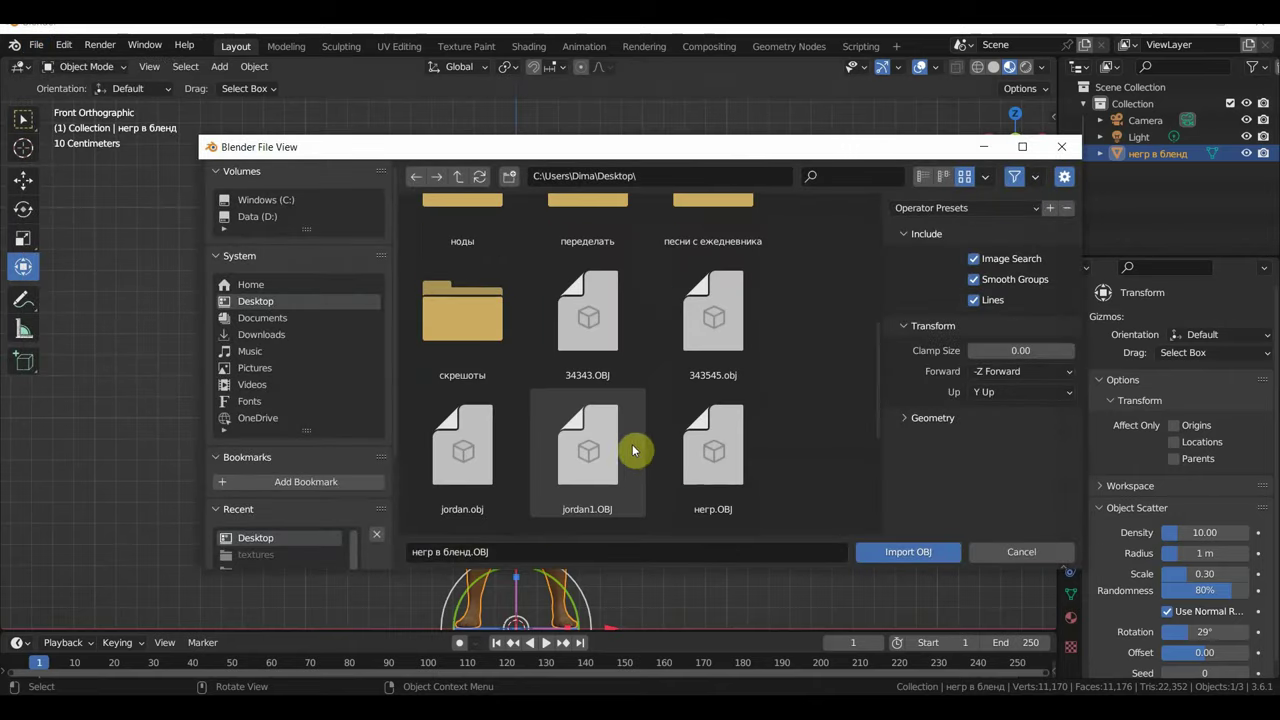
pyautogui.scroll(-3, 634, 449)
pyautogui.click(585, 425)
pyautogui.click(880, 553)
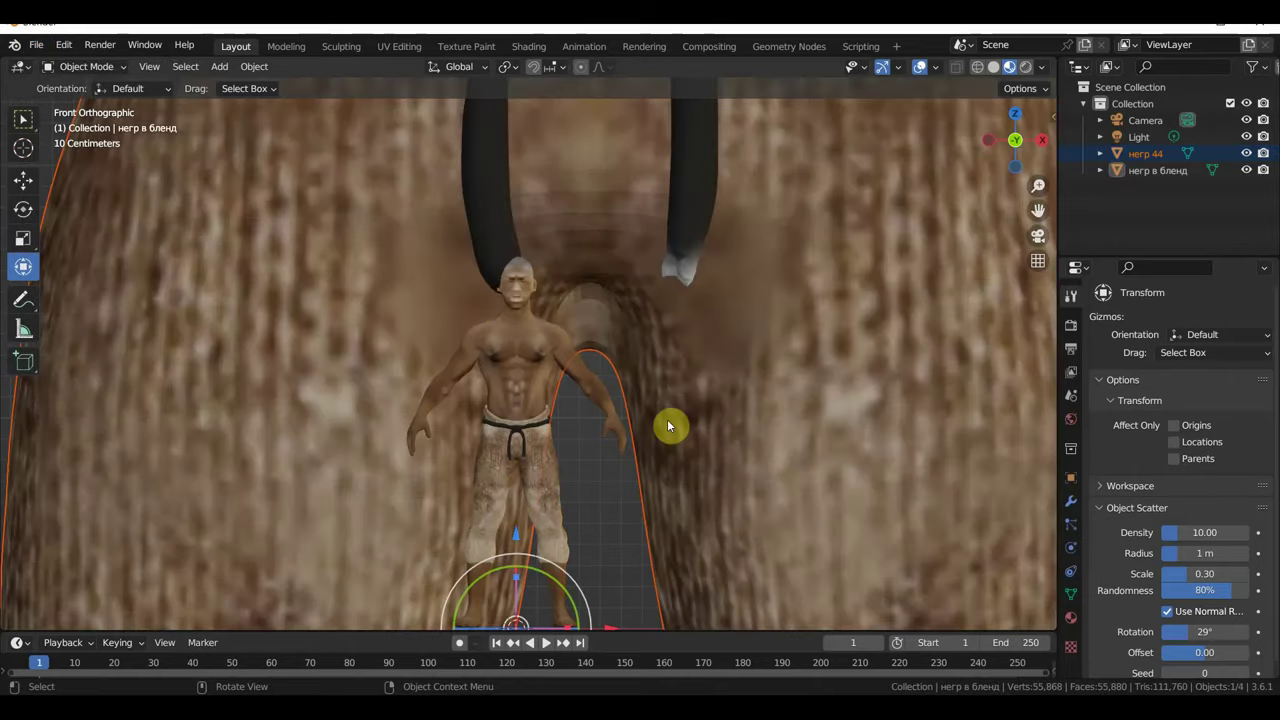
pyautogui.scroll(-3, 668, 426)
pyautogui.scroll(-2, 700, 430)
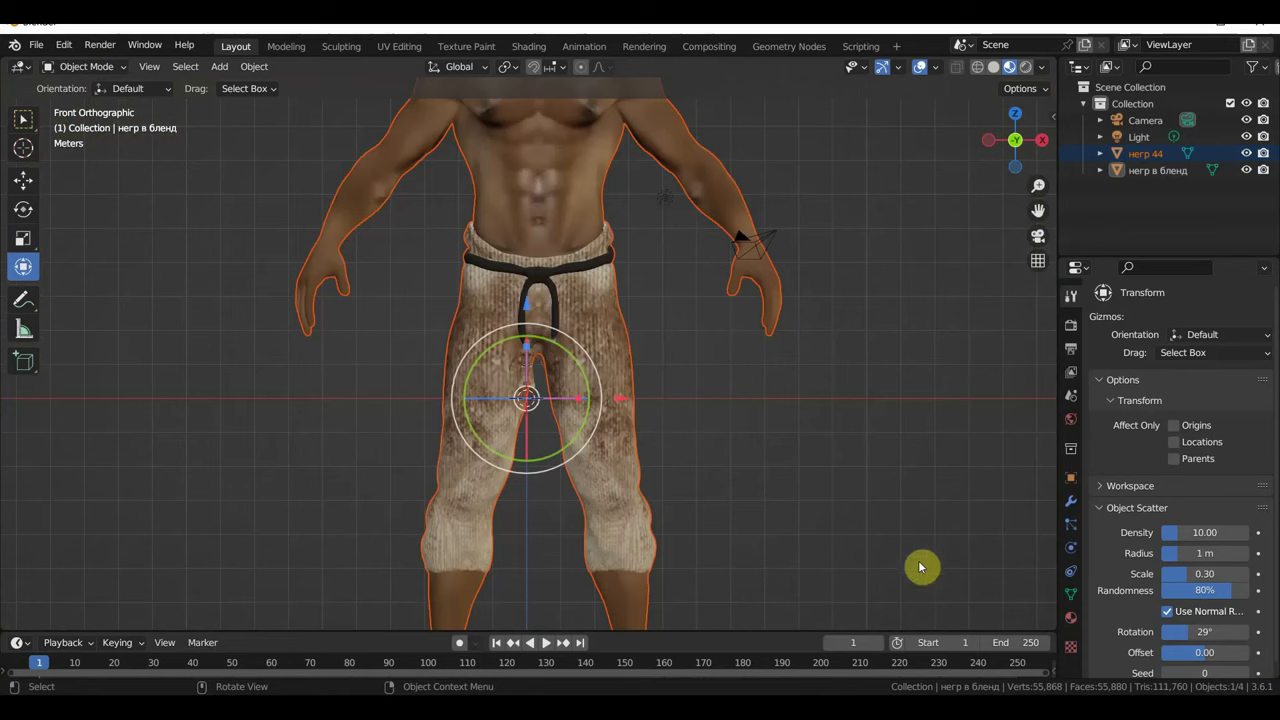
# - Scale the imported негр 44 model down in three successive passes
pyautogui.press('s')
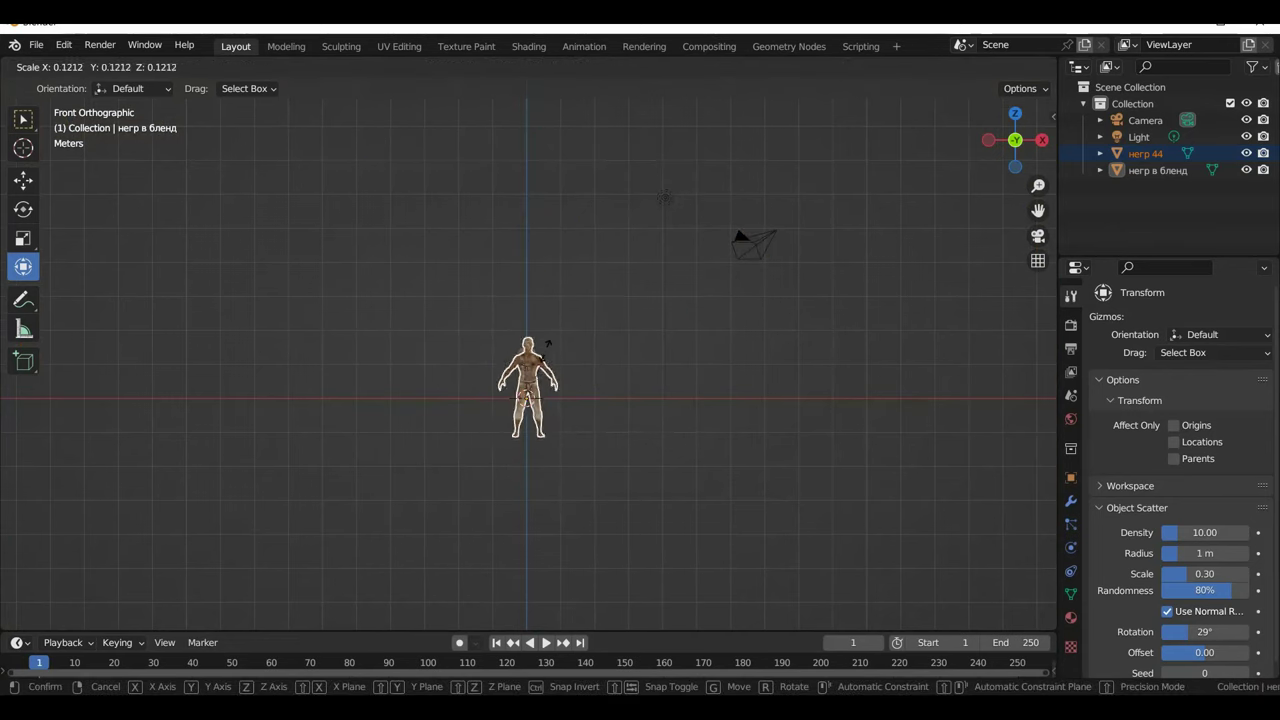
pyautogui.click(563, 397)
pyautogui.press('s')
pyautogui.click(597, 436)
pyautogui.press('s')
pyautogui.click(657, 480)
# - From the right side view, rotate the model, raise it along Z, rescale and lift it higher
pyautogui.press('KP_3')
pyautogui.press('r')
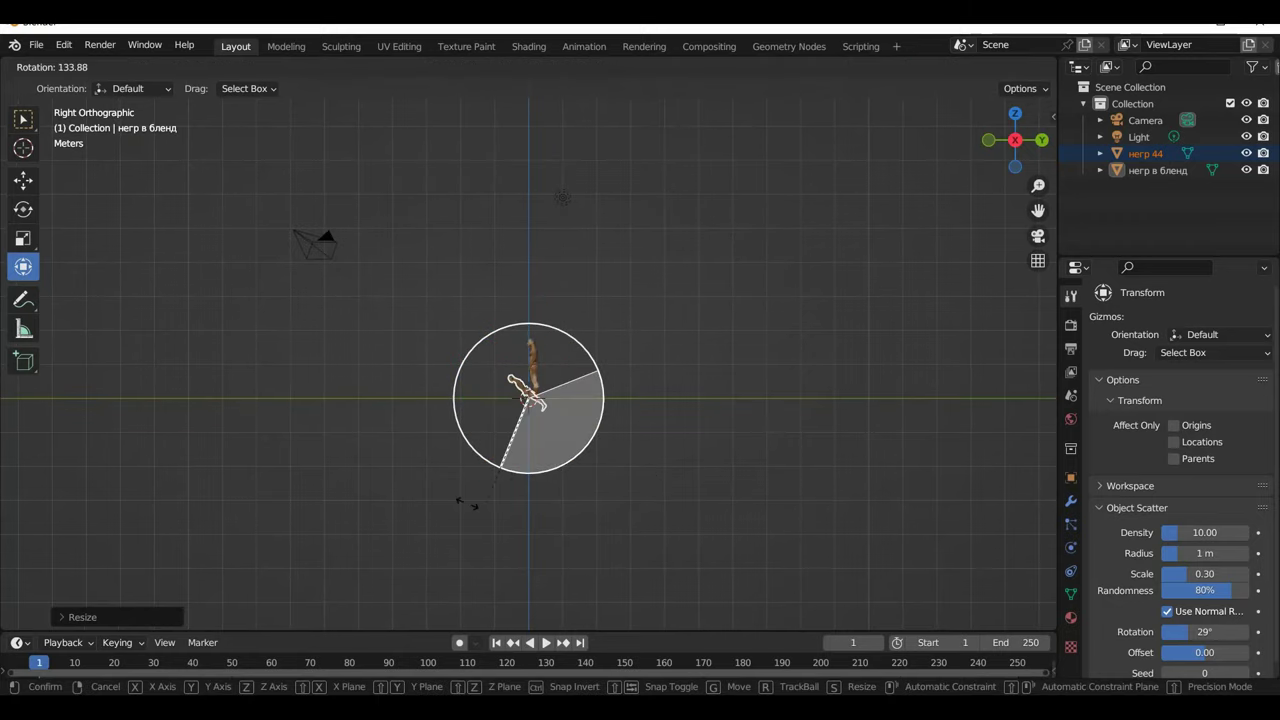
pyautogui.click(345, 470)
pyautogui.scroll(5, 704, 599)
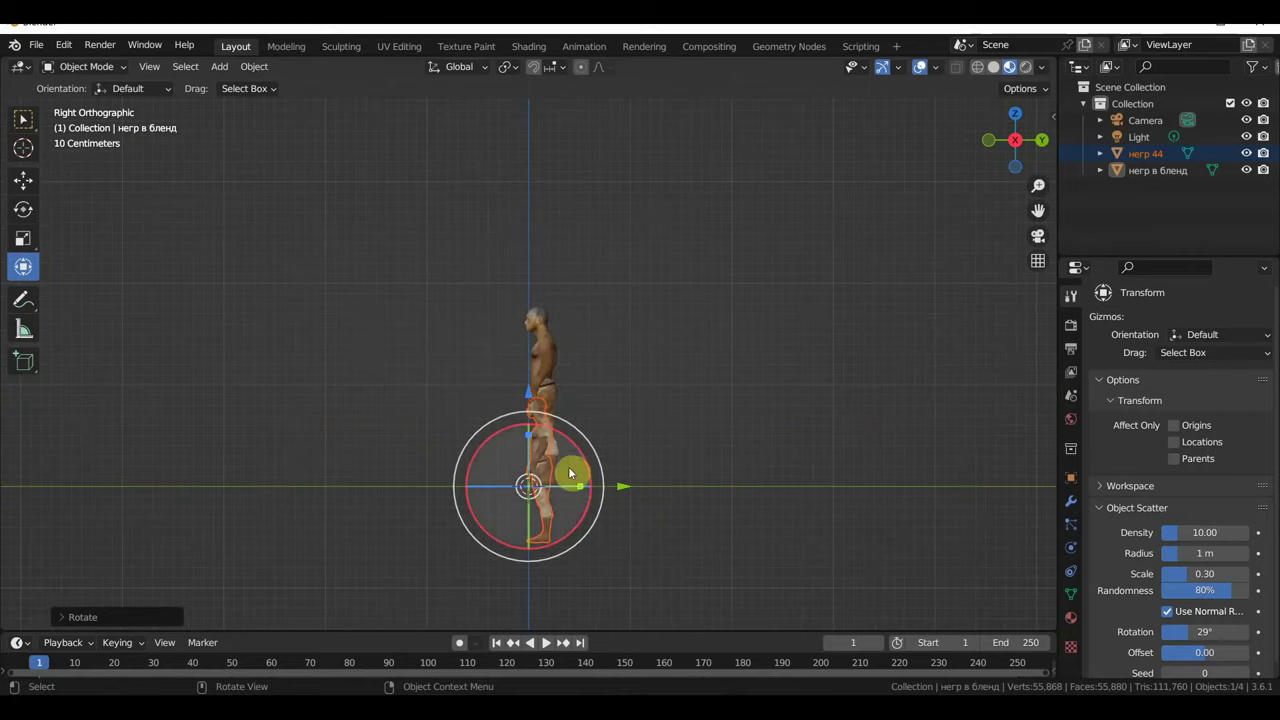
pyautogui.moveTo(528, 395)
pyautogui.mouseDown()
pyautogui.moveTo(541, 337)
pyautogui.moveTo(608, 385)
pyautogui.mouseUp()
pyautogui.press('s')
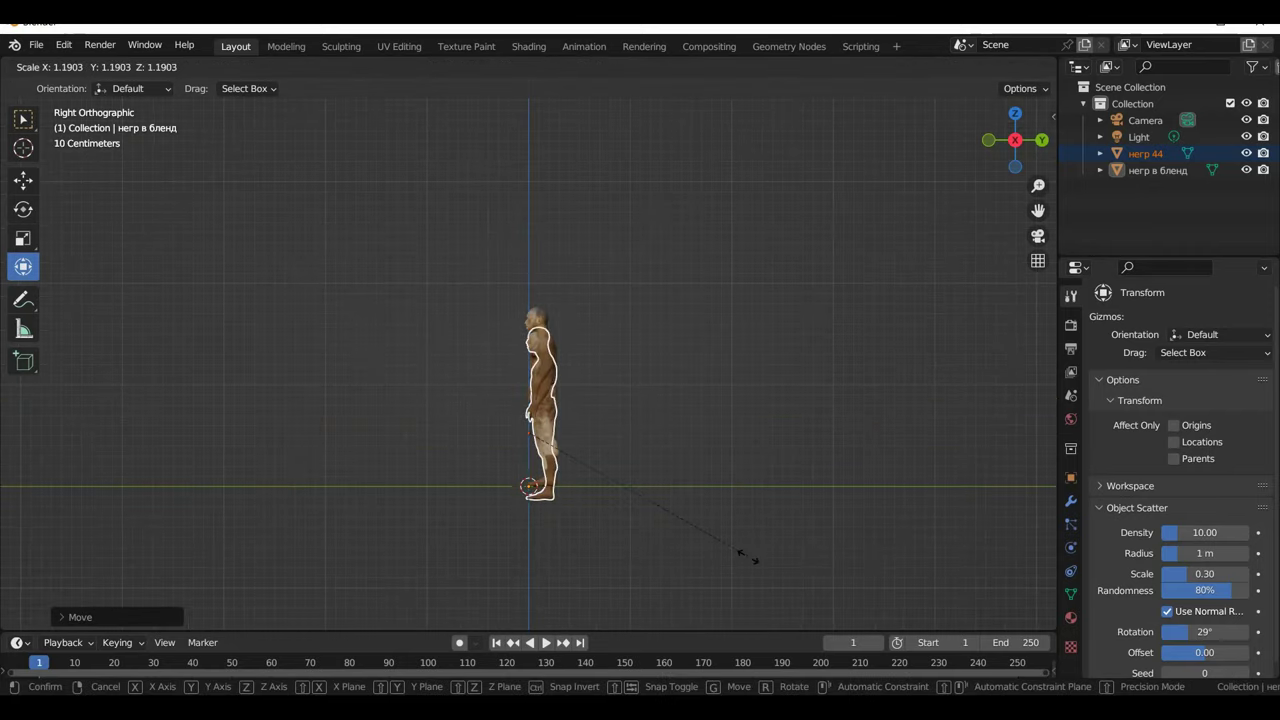
pyautogui.click(750, 555)
pyautogui.moveTo(528, 349); pyautogui.dragTo(525, 330)
# - In front view, enlarge the model slightly and shift it along X to align with the original figure
pyautogui.press('KP_1')
pyautogui.scroll(3, 686, 451)
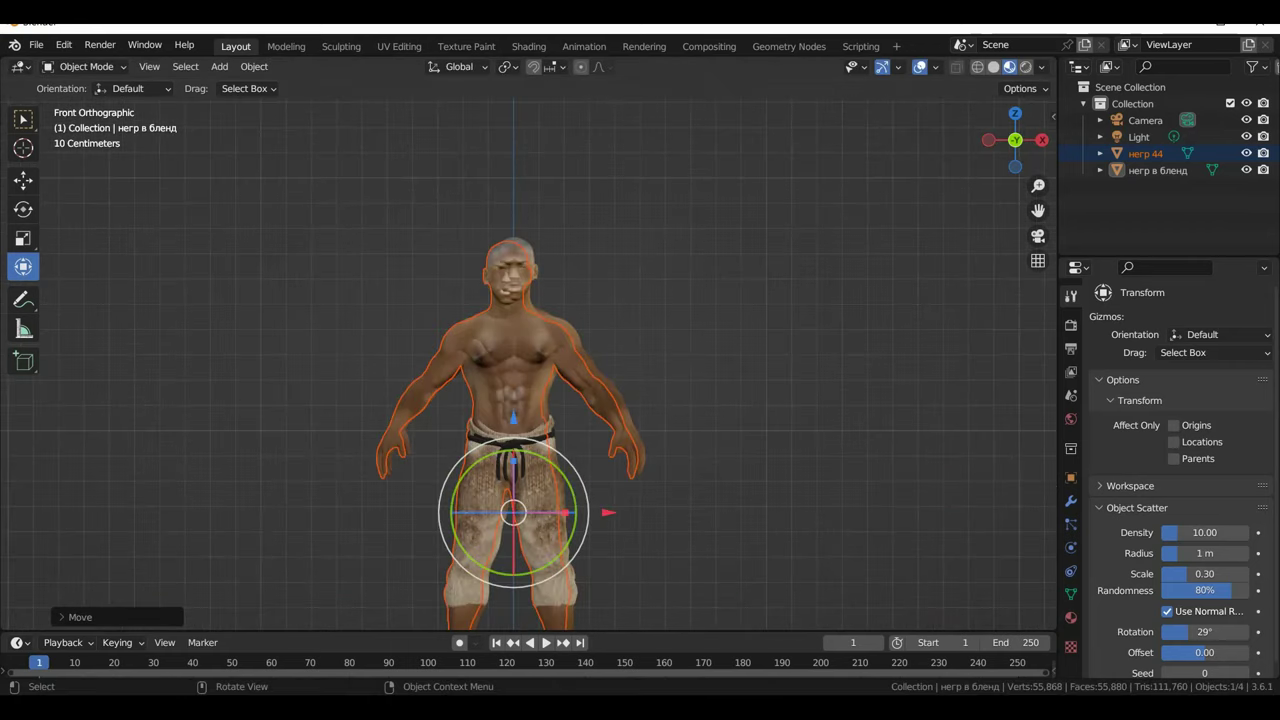
pyautogui.press('s')
pyautogui.click(829, 586)
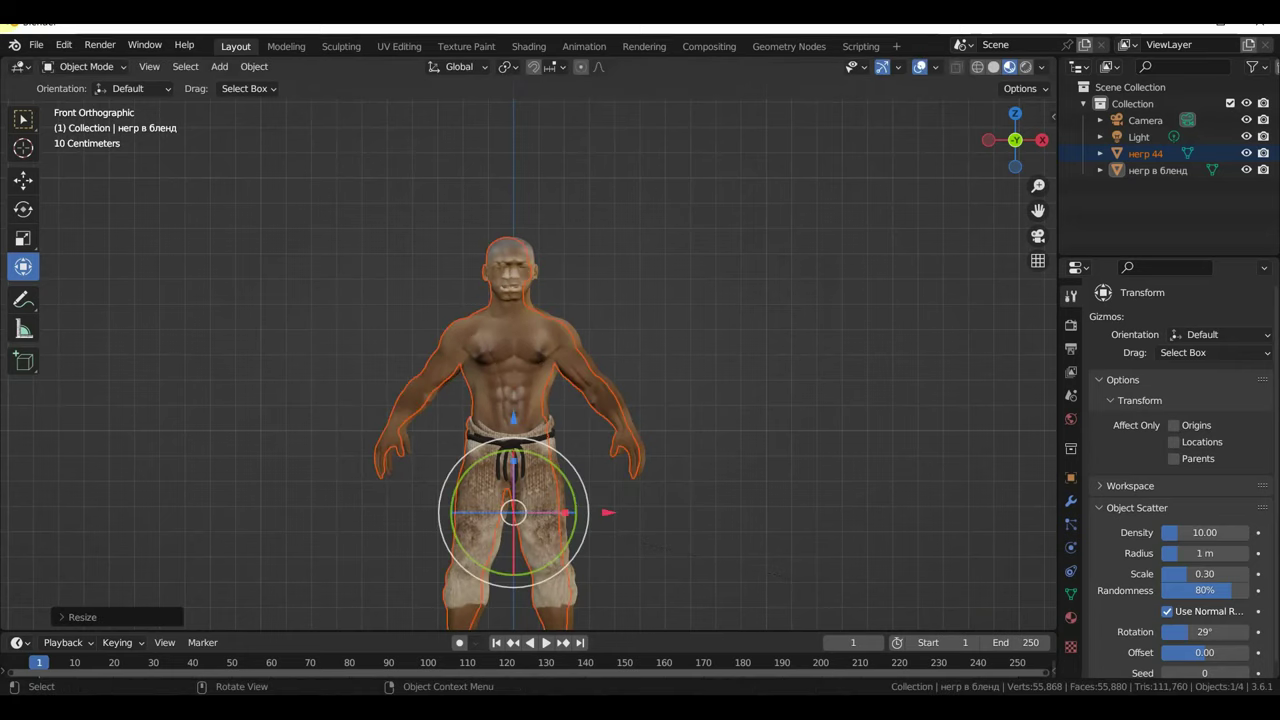
pyautogui.press('g')
pyautogui.press('x')
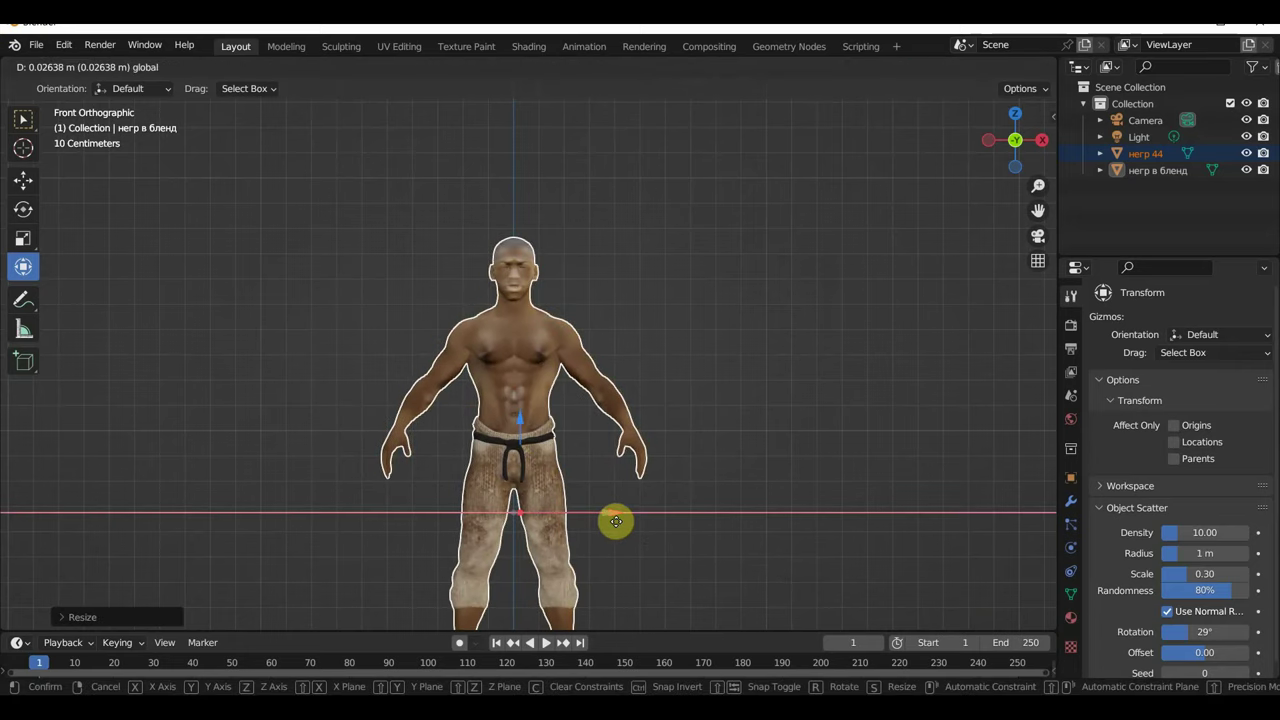
pyautogui.click(616, 521)
pyautogui.scroll(-1, 630, 525)
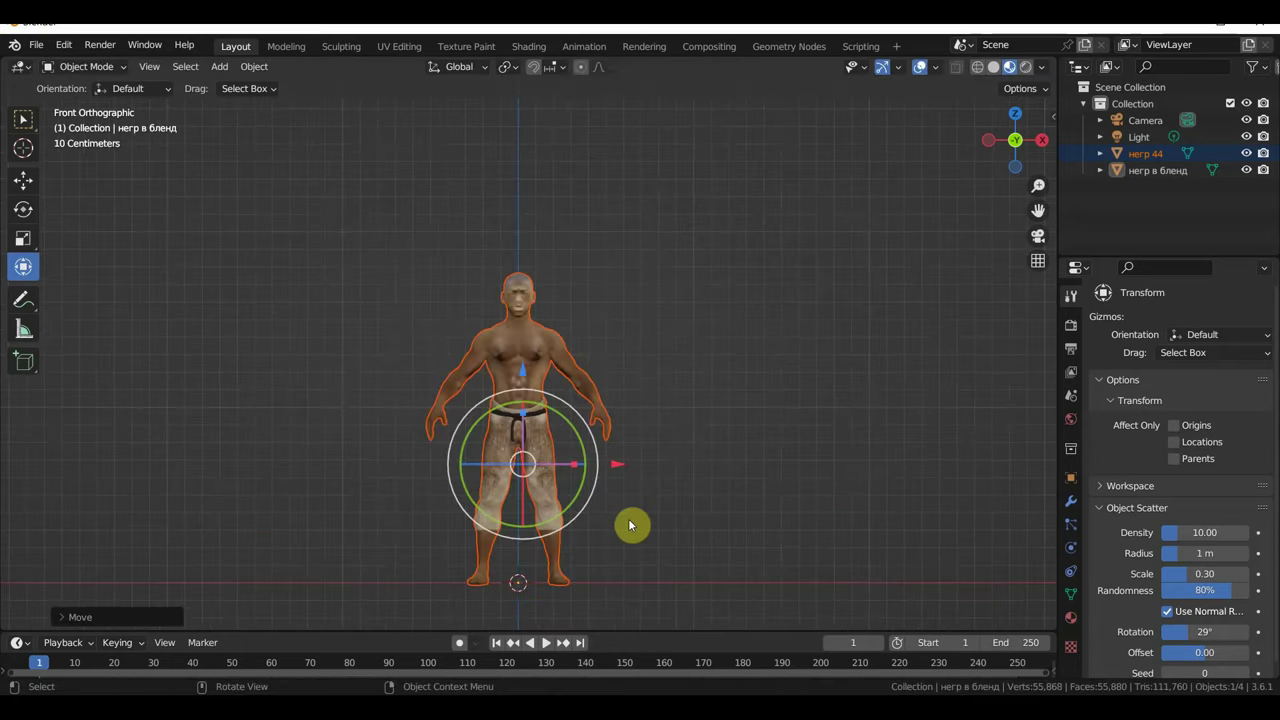
# - Undo the accidental rotation and raise the man slightly along Z
pyautogui.moveTo(521, 390); pyautogui.dragTo(523, 370)
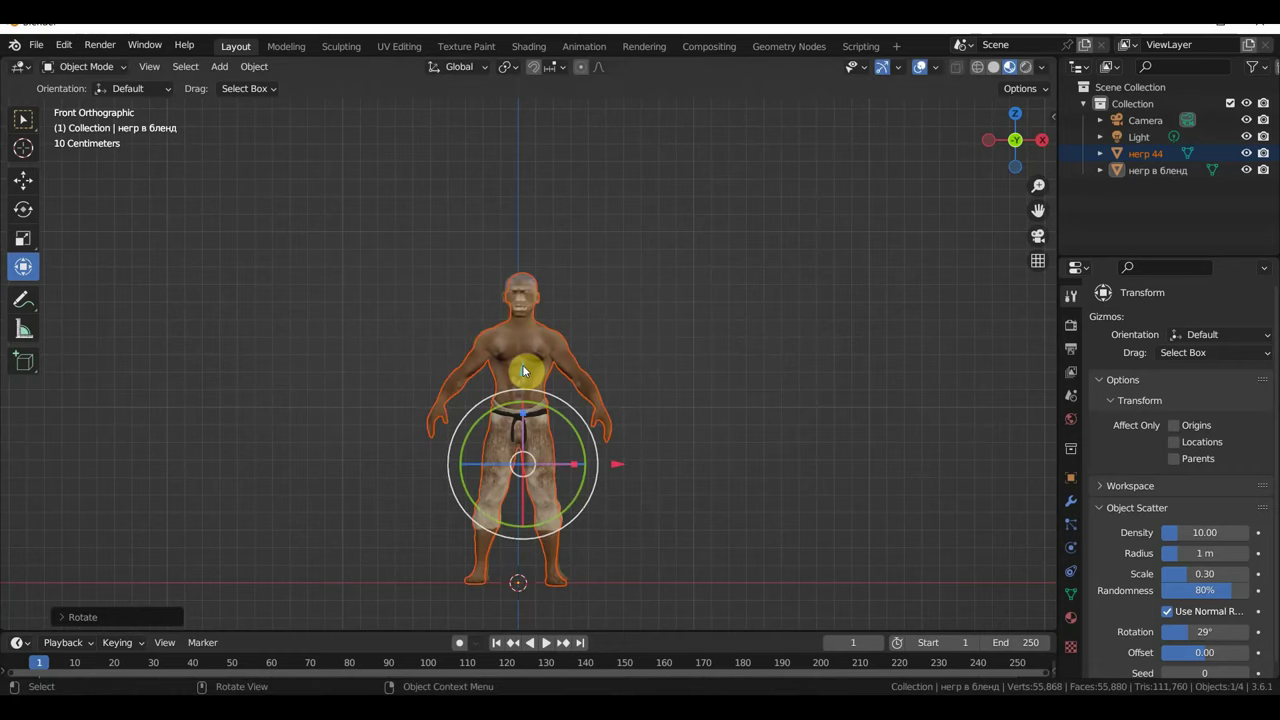
pyautogui.hotkey('ctrl', 'z')
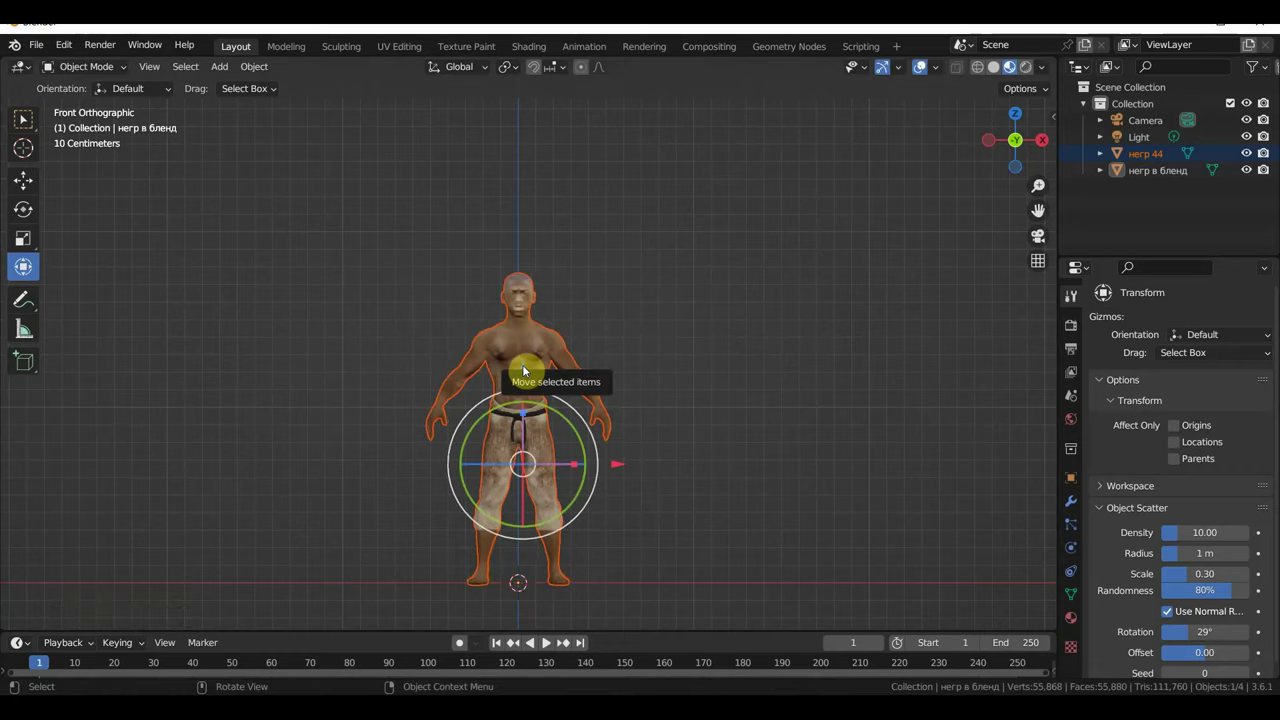
pyautogui.press('g')
pyautogui.press('z')
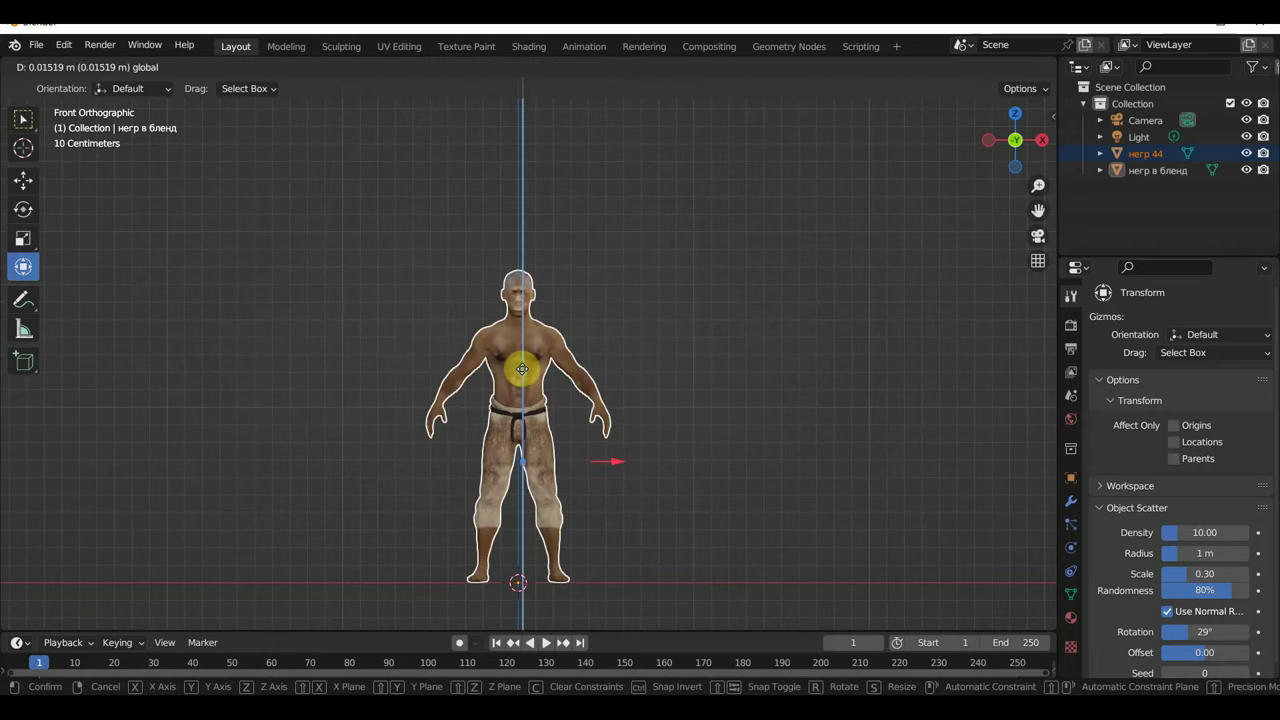
pyautogui.click(521, 369)
pyautogui.scroll(3, 563, 400)
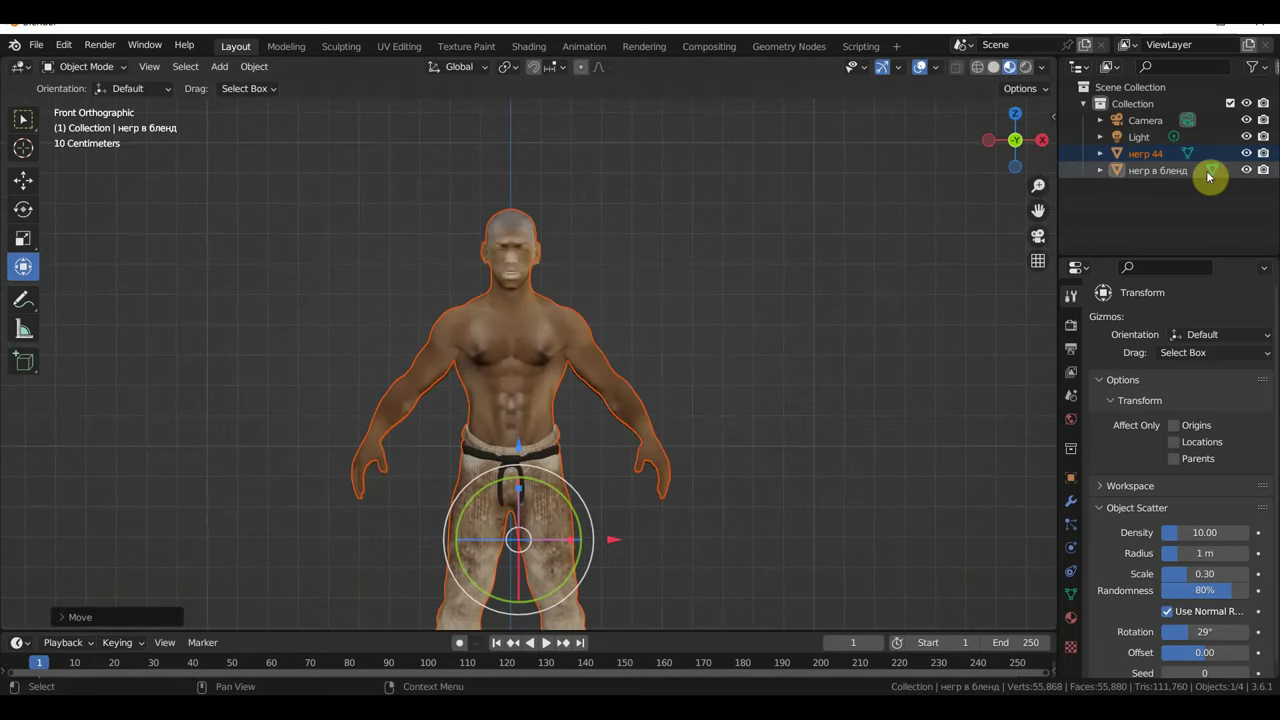
# - With the other figure temporarily hidden, shift the original man along Y, then about 0.9 m along X beside негр 44
pyautogui.click(1247, 172)
pyautogui.moveTo(850, 377); pyautogui.dragTo(643, 407, button='middle')
pyautogui.press('KP_3')
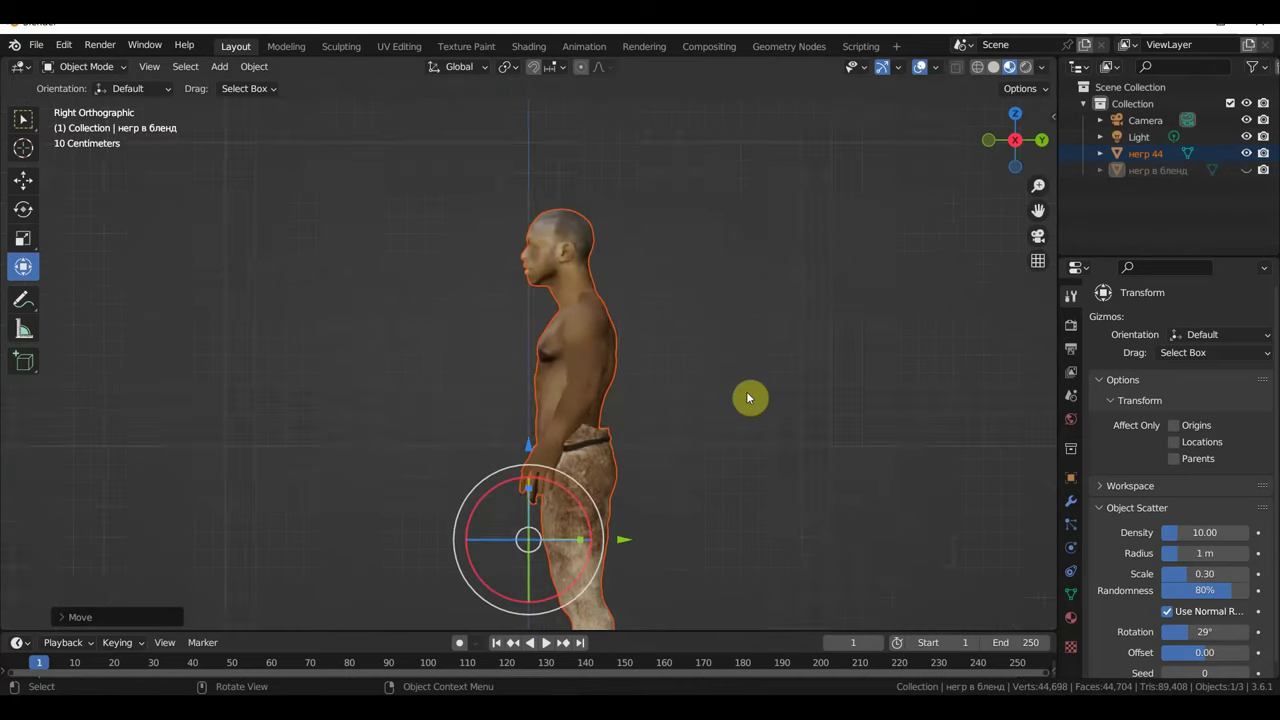
pyautogui.moveTo(628, 464); pyautogui.dragTo(598, 466)
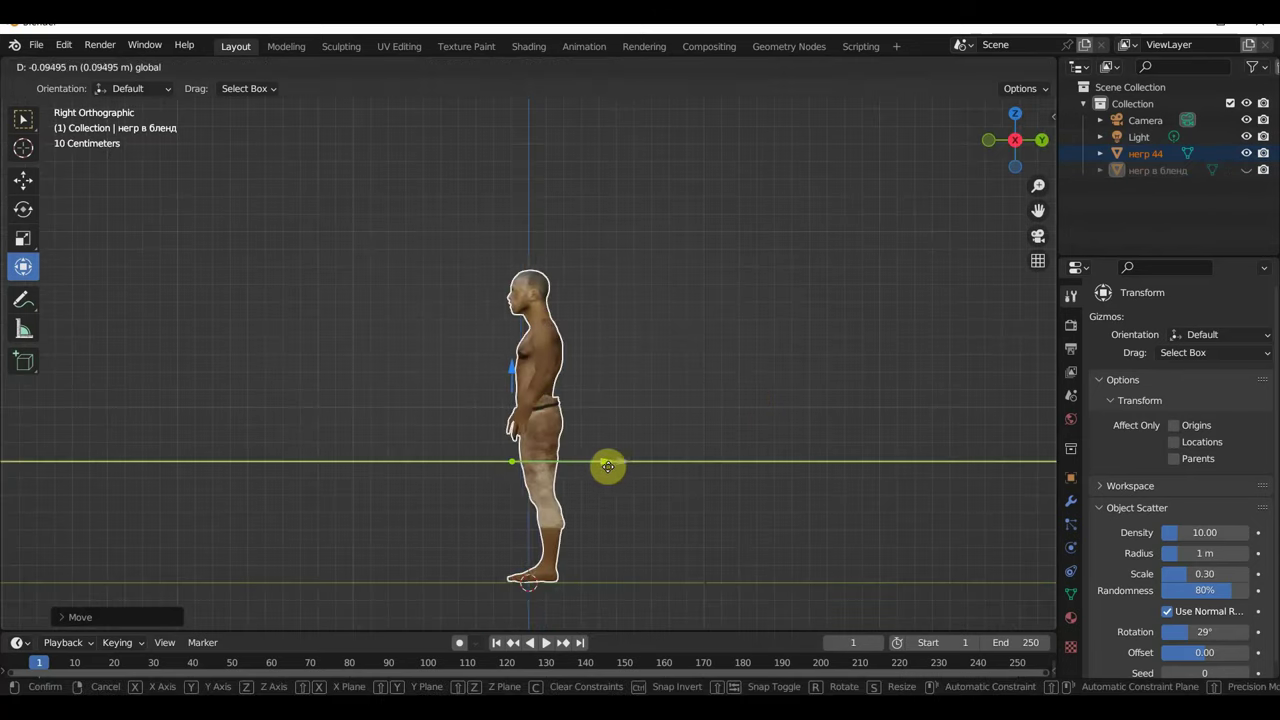
pyautogui.click(1246, 171)
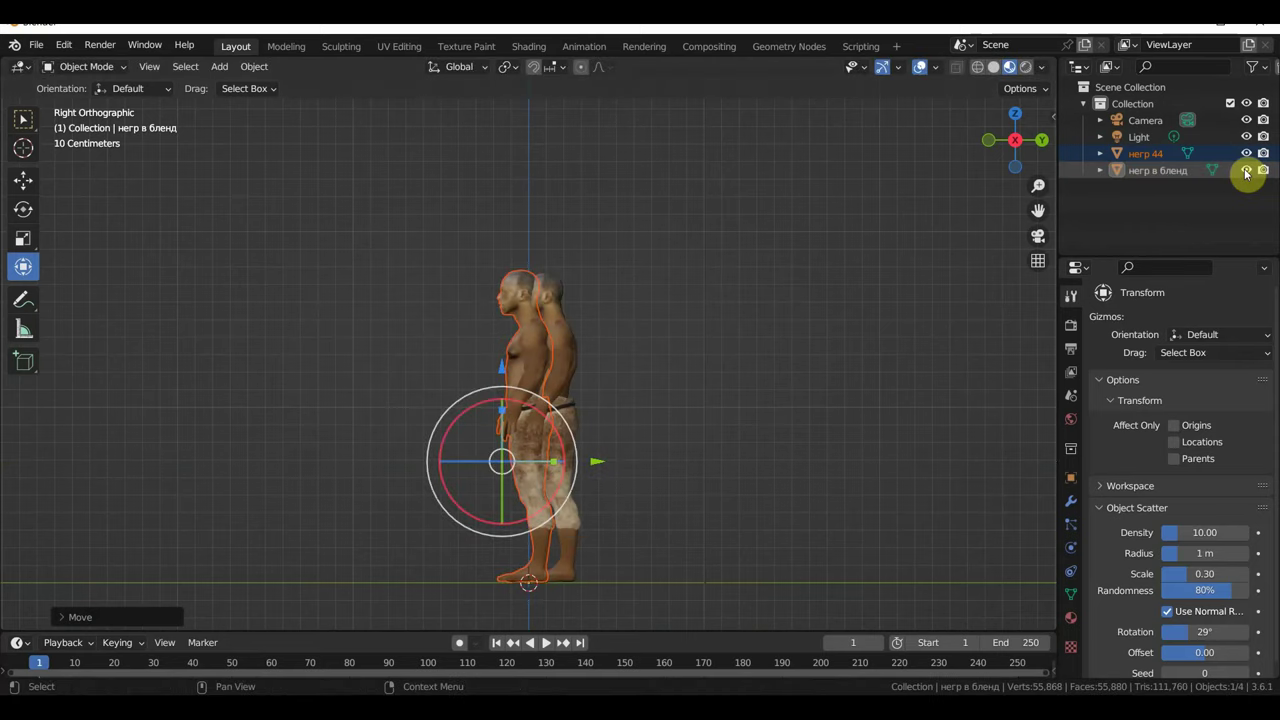
pyautogui.moveTo(602, 465)
pyautogui.mouseDown()
pyautogui.moveTo(567, 475)
pyautogui.moveTo(673, 513)
pyautogui.moveTo(615, 512)
pyautogui.mouseUp()
pyautogui.moveTo(615, 512); pyautogui.dragTo(814, 523, button='middle')
pyautogui.moveTo(612, 507); pyautogui.dragTo(909, 565)
pyautogui.press('KP_1')
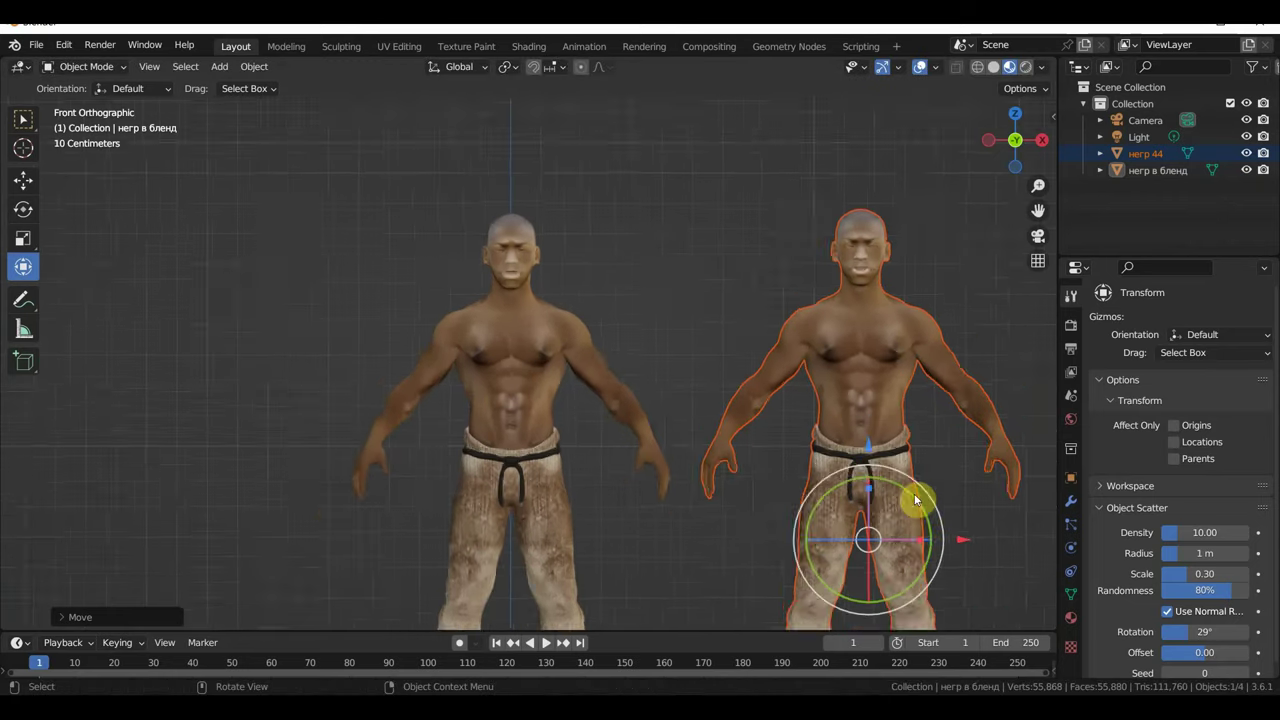
pyautogui.scroll(3, 820, 490)
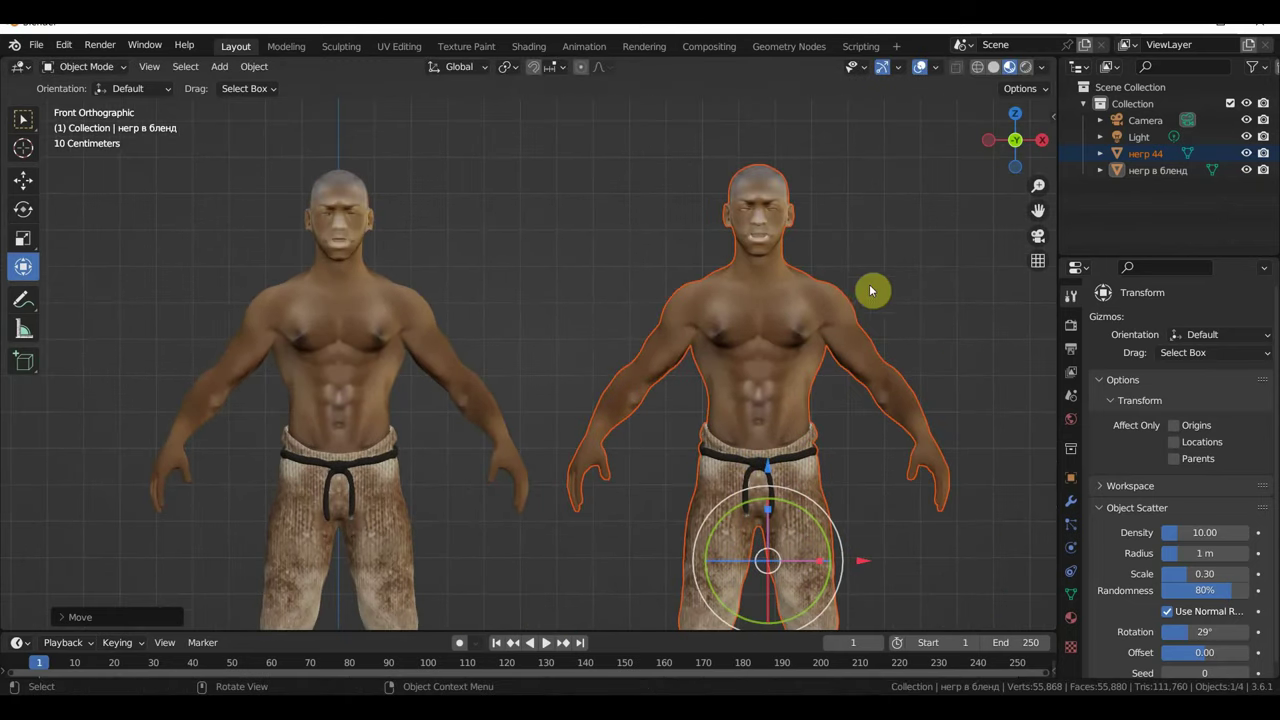
pyautogui.click(935, 270)
pyautogui.scroll(2, 818, 266)
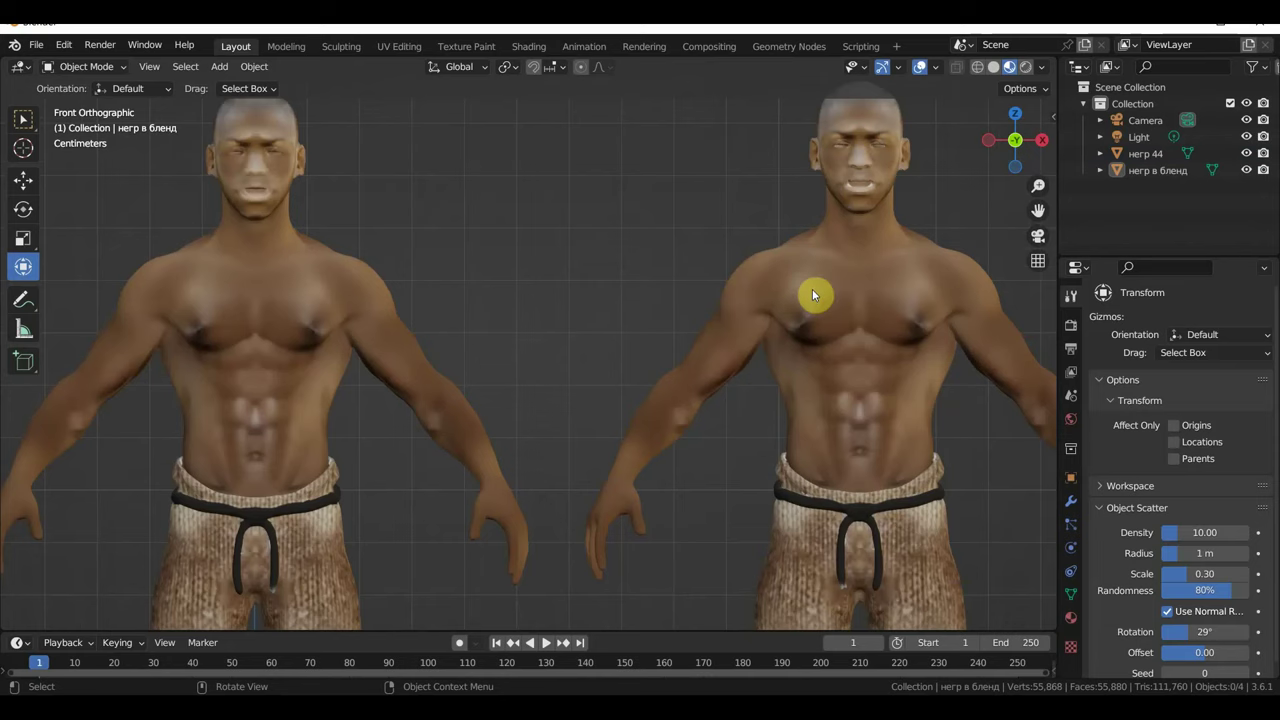
pyautogui.scroll(2, 812, 292)
pyautogui.scroll(1, 765, 432)
pyautogui.scroll(1, 733, 499)
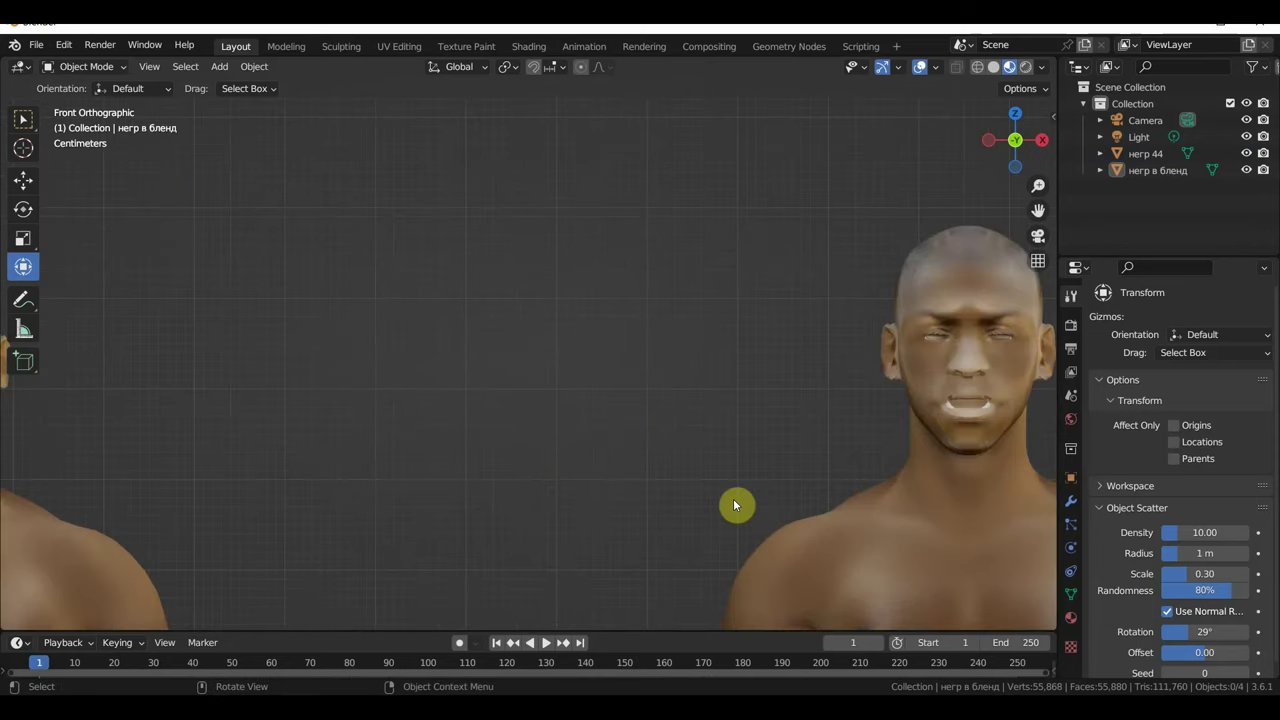
pyautogui.scroll(-5, 733, 500)
pyautogui.scroll(-1, 732, 495)
pyautogui.scroll(-1, 740, 490)
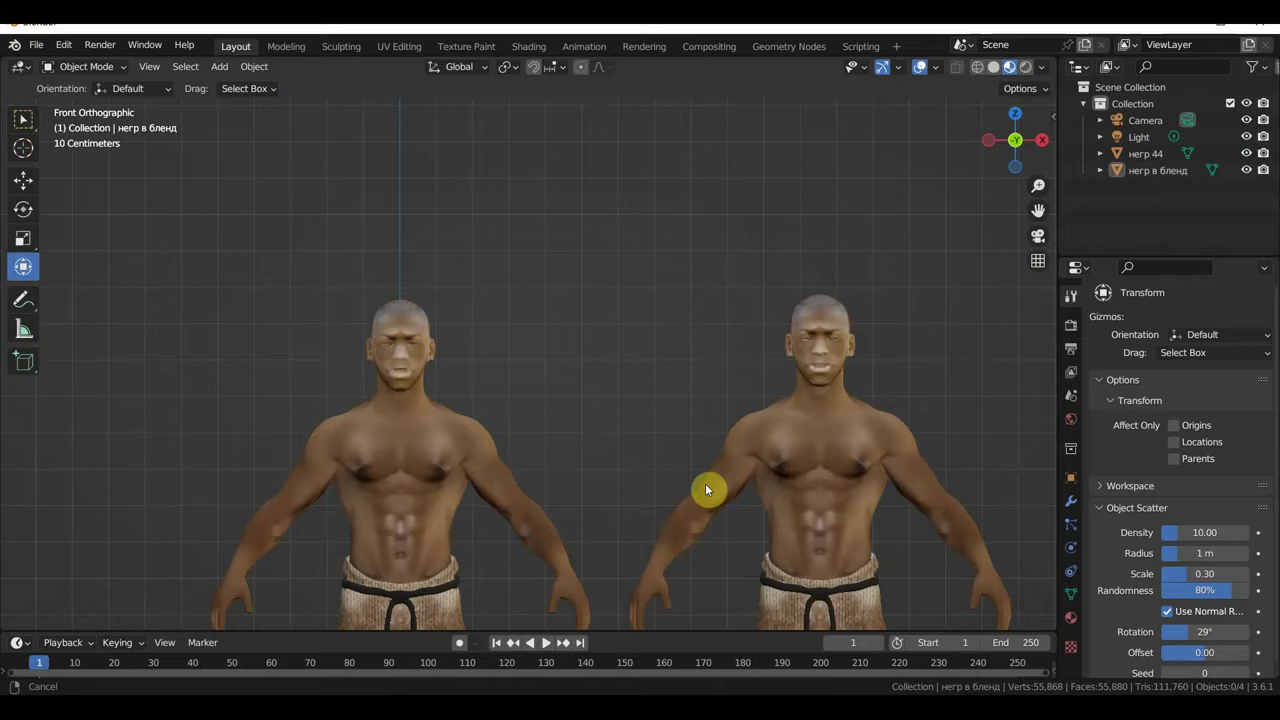
pyautogui.scroll(4, 718, 416)
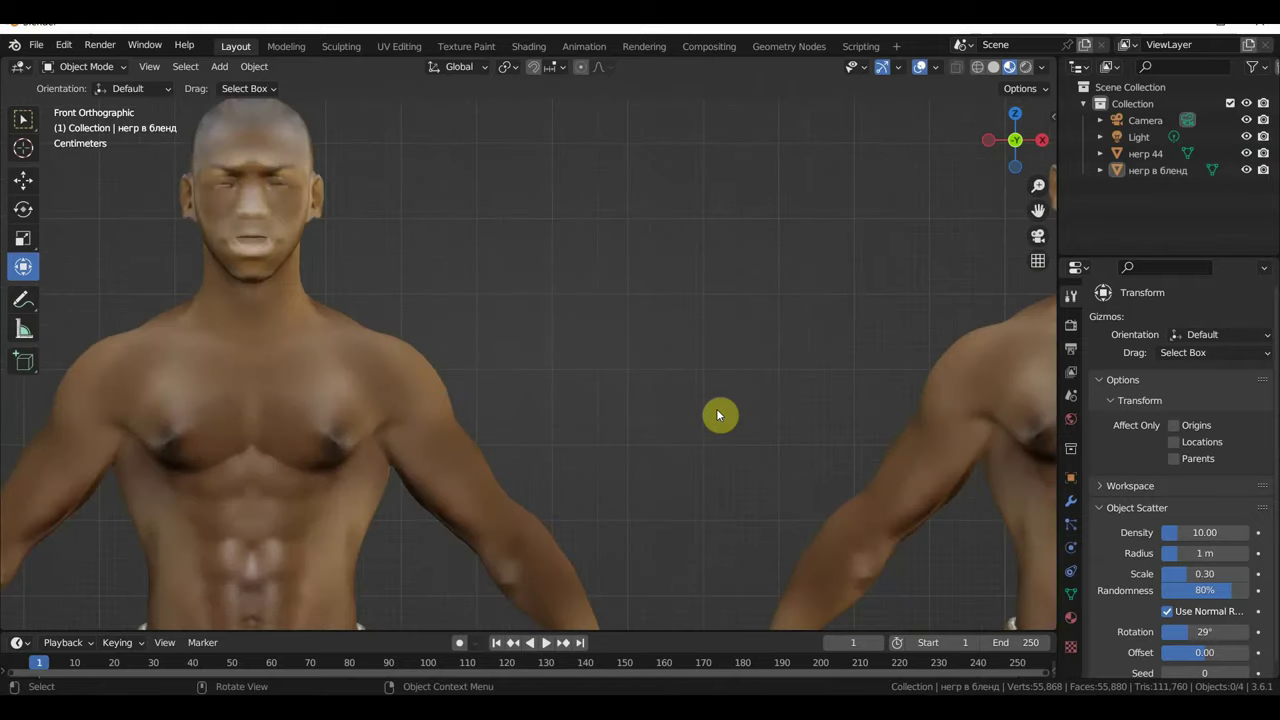
pyautogui.scroll(-6, 718, 415)
pyautogui.keyDown('shift'); pyautogui.moveTo(784, 412); pyautogui.dragTo(592, 430, button='middle'); pyautogui.keyUp('shift')
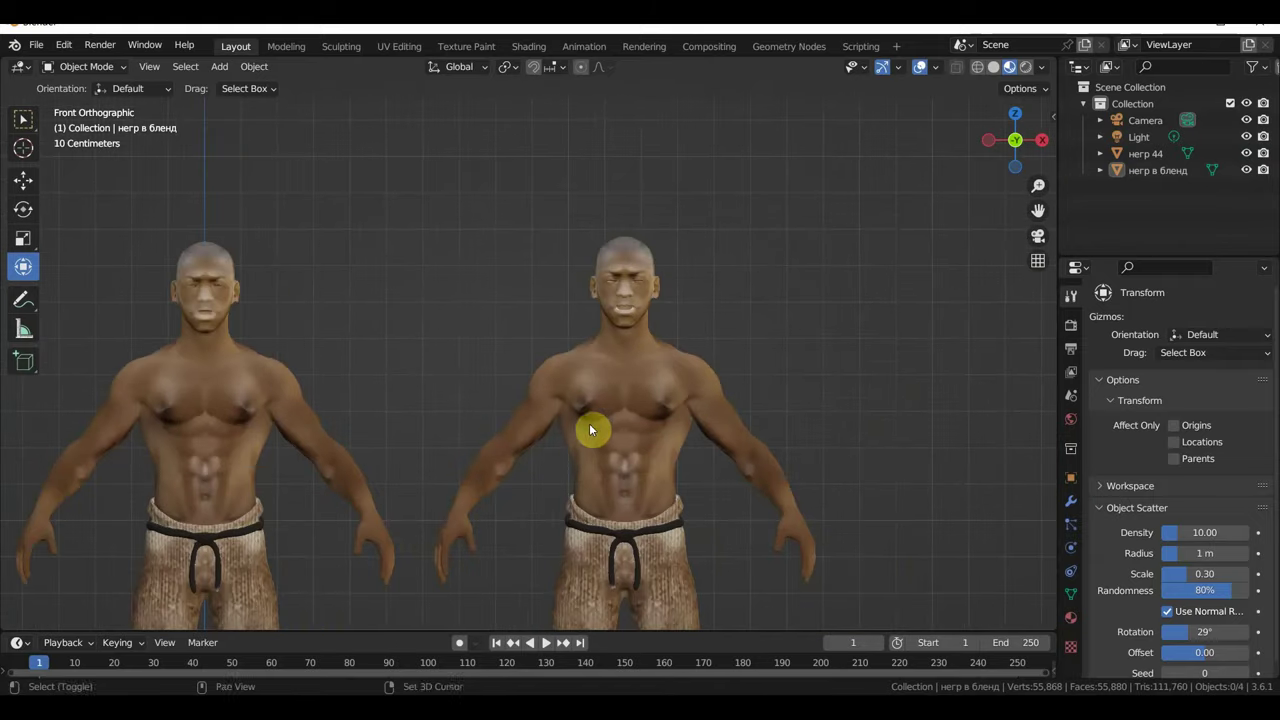
pyautogui.scroll(3, 612, 425)
pyautogui.keyDown('shift'); pyautogui.moveTo(371, 431); pyautogui.dragTo(937, 475, button='middle'); pyautogui.keyUp('shift')
pyautogui.scroll(4, 809, 446)
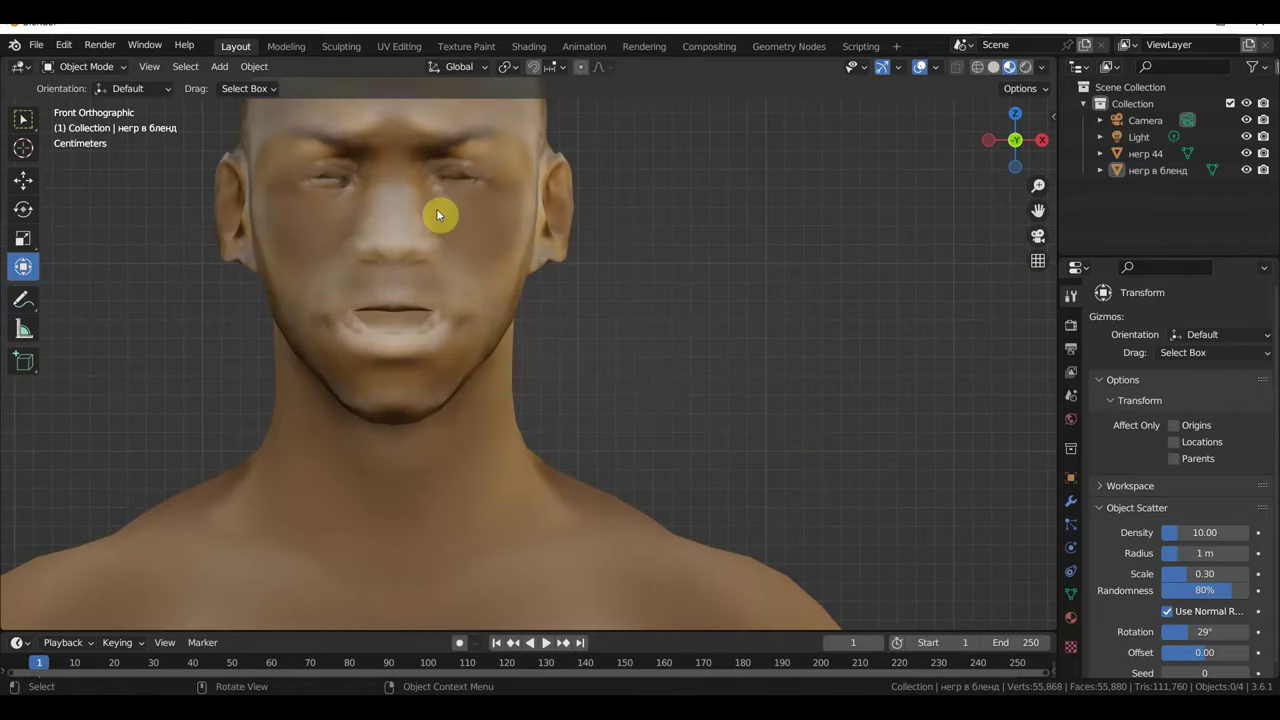
pyautogui.scroll(-3, 809, 286)
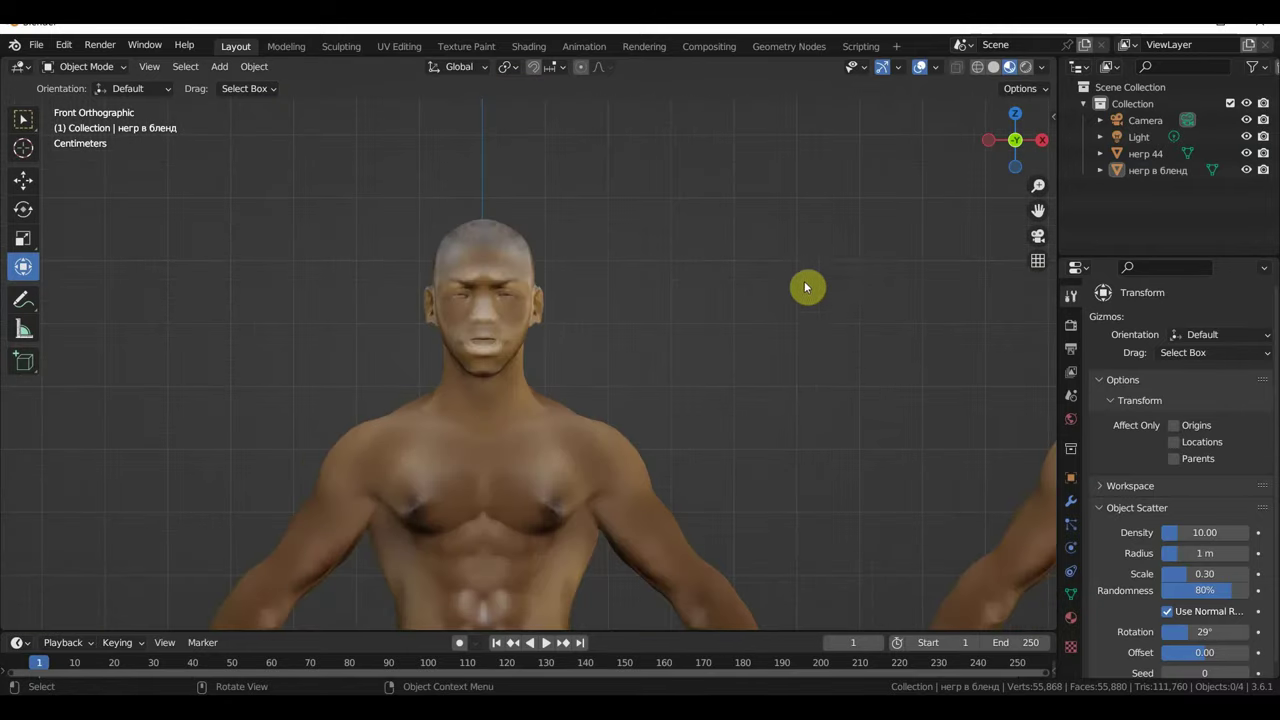
pyautogui.scroll(1, 249, 423)
pyautogui.keyDown('shift'); pyautogui.moveTo(825, 438); pyautogui.dragTo(625, 474, button='middle'); pyautogui.keyUp('shift')
pyautogui.scroll(2, 641, 440)
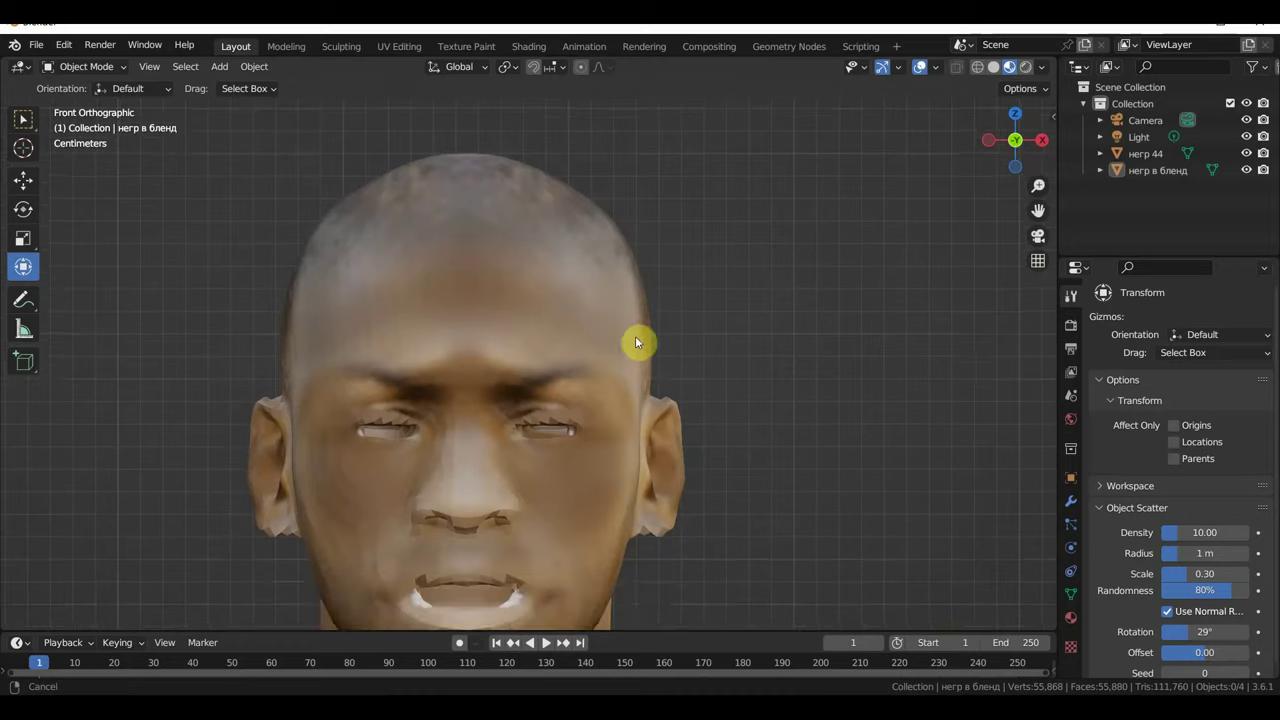
pyautogui.scroll(-1, 479, 431)
pyautogui.scroll(-1, 479, 431)
pyautogui.click(586, 426)
# - Shade негр 44 smooth and show its Modifier Properties
pyautogui.rightClick(586, 432)
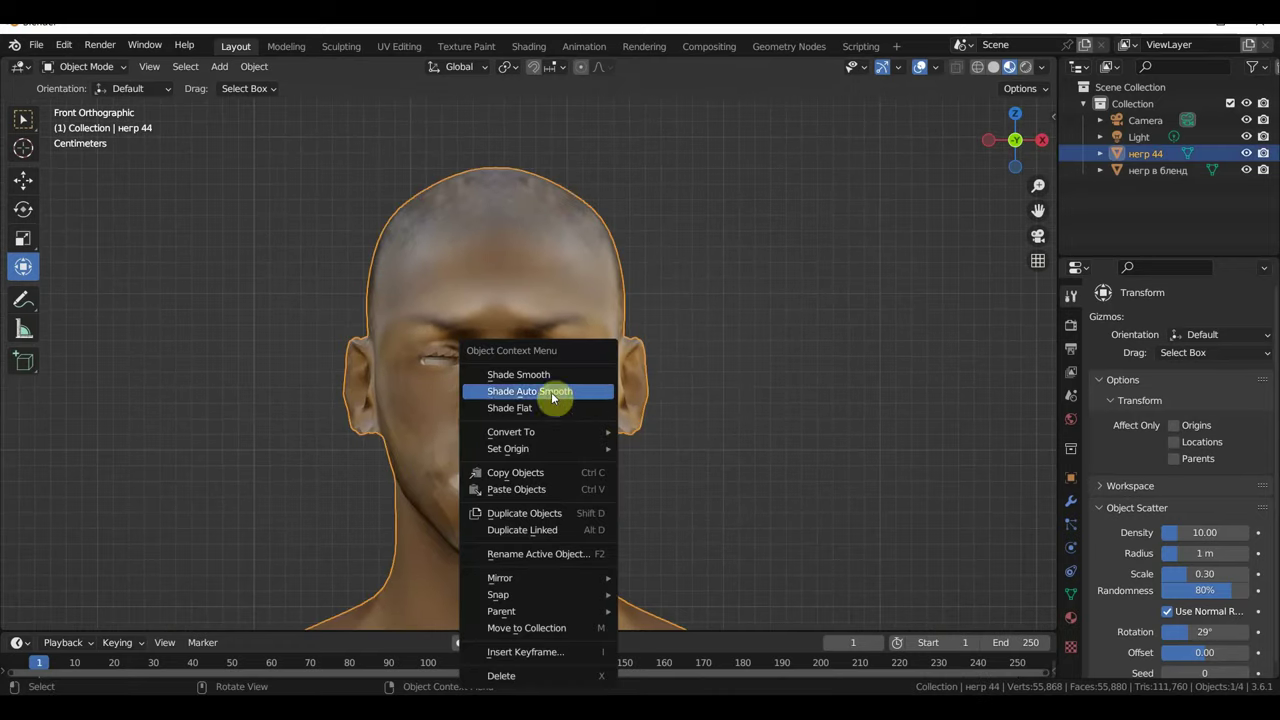
pyautogui.click(551, 374)
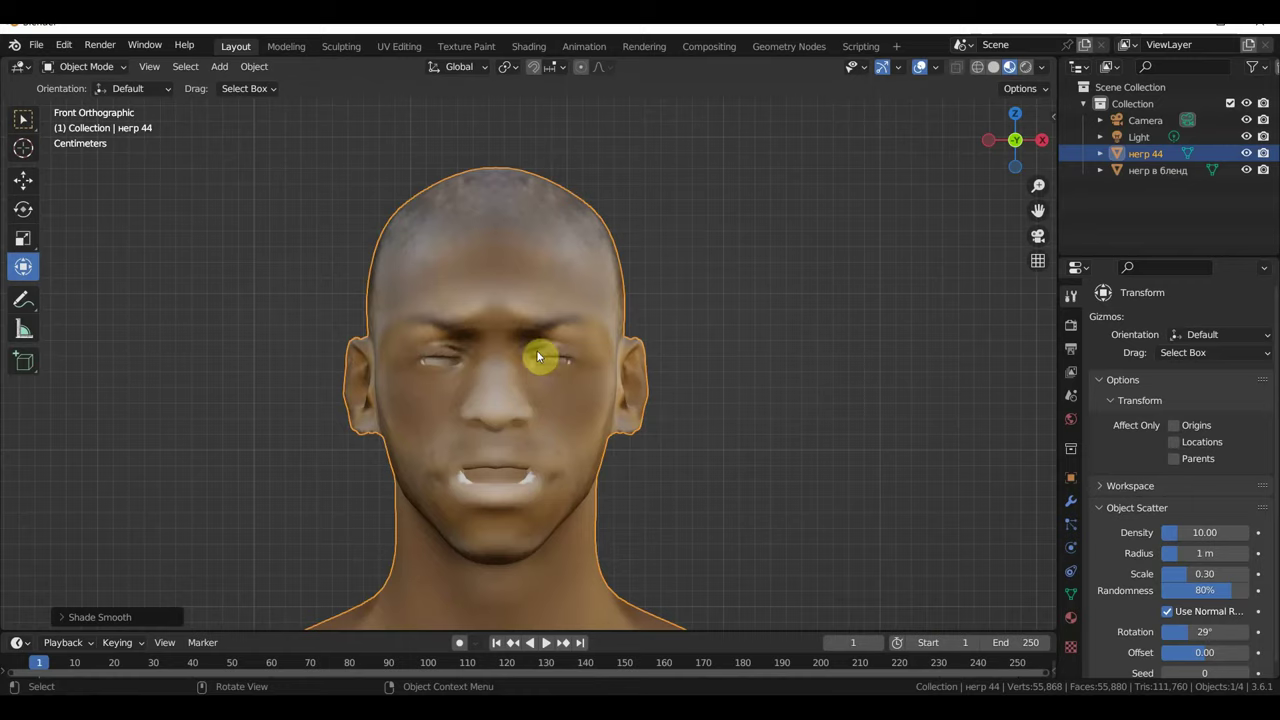
pyautogui.moveTo(523, 511)
pyautogui.mouseDown(button='middle')
pyautogui.moveTo(685, 323)
pyautogui.moveTo(730, 498)
pyautogui.moveTo(745, 350)
pyautogui.mouseUp(button='middle')
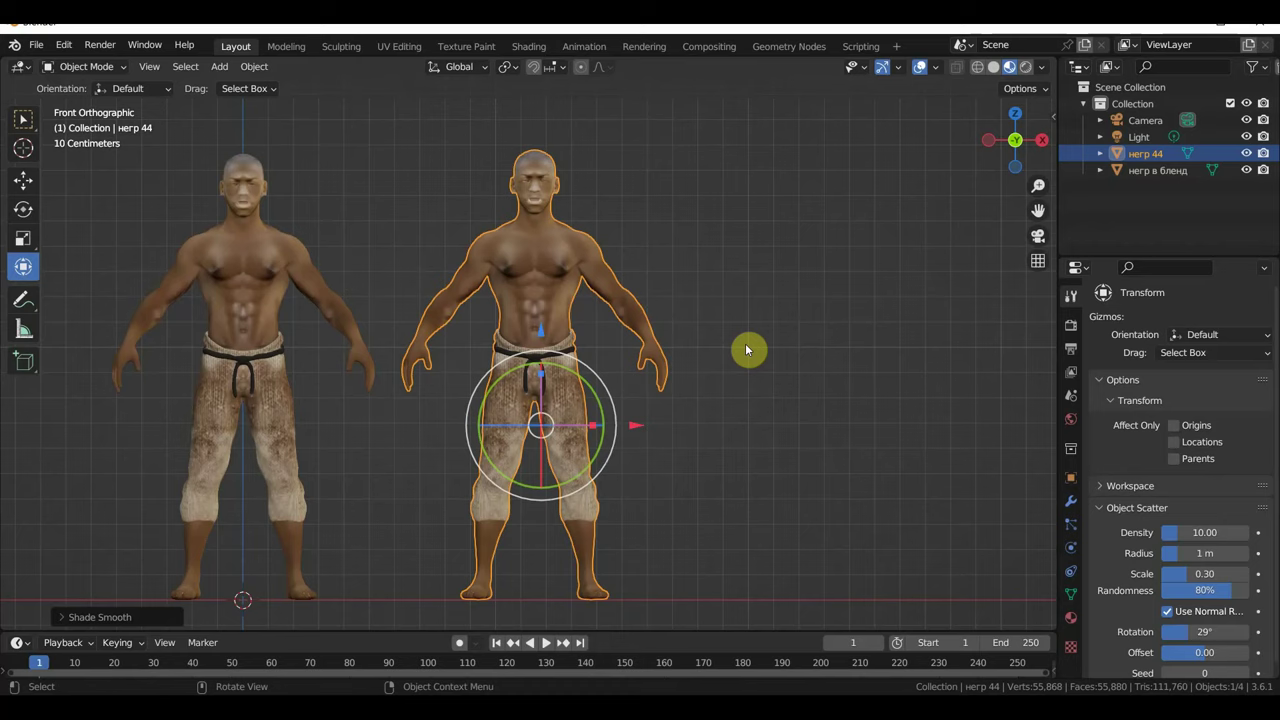
pyautogui.click(1071, 501)
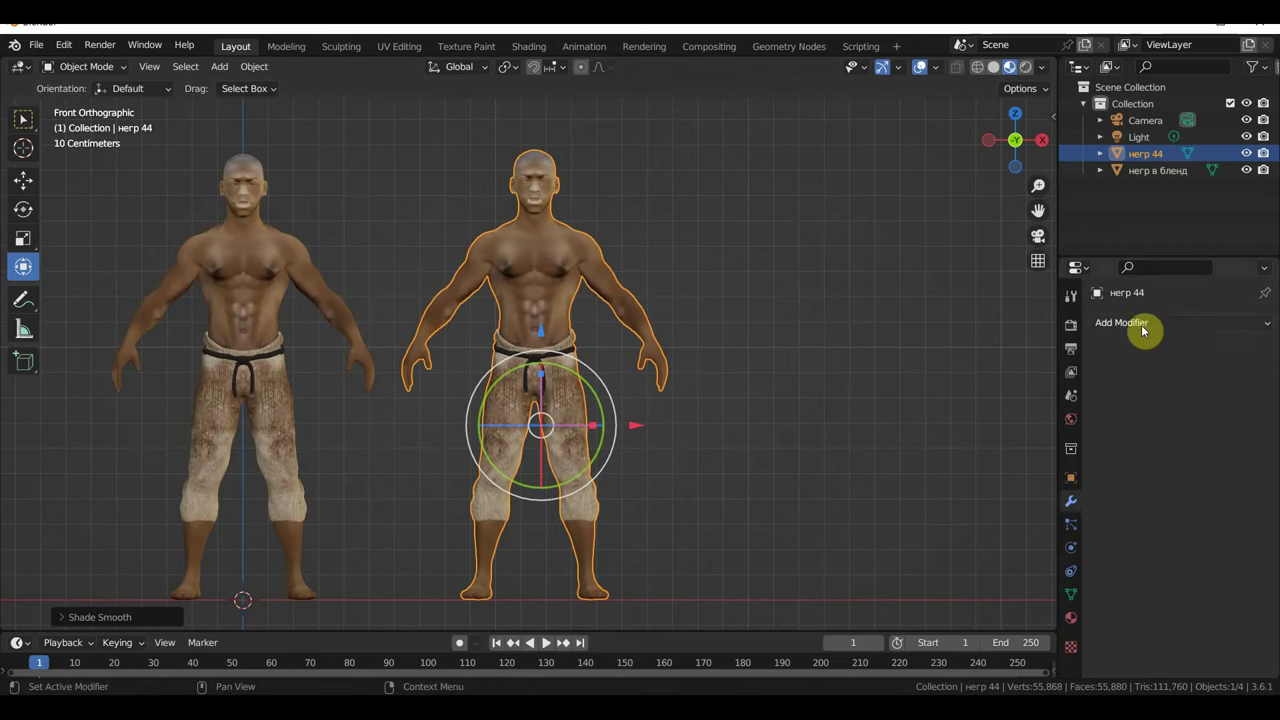
# - Add a Decimate modifier to негр 44 and lower its ratio to 0.1194 (9,896 faces)
pyautogui.click(1145, 324)
pyautogui.click(953, 442)
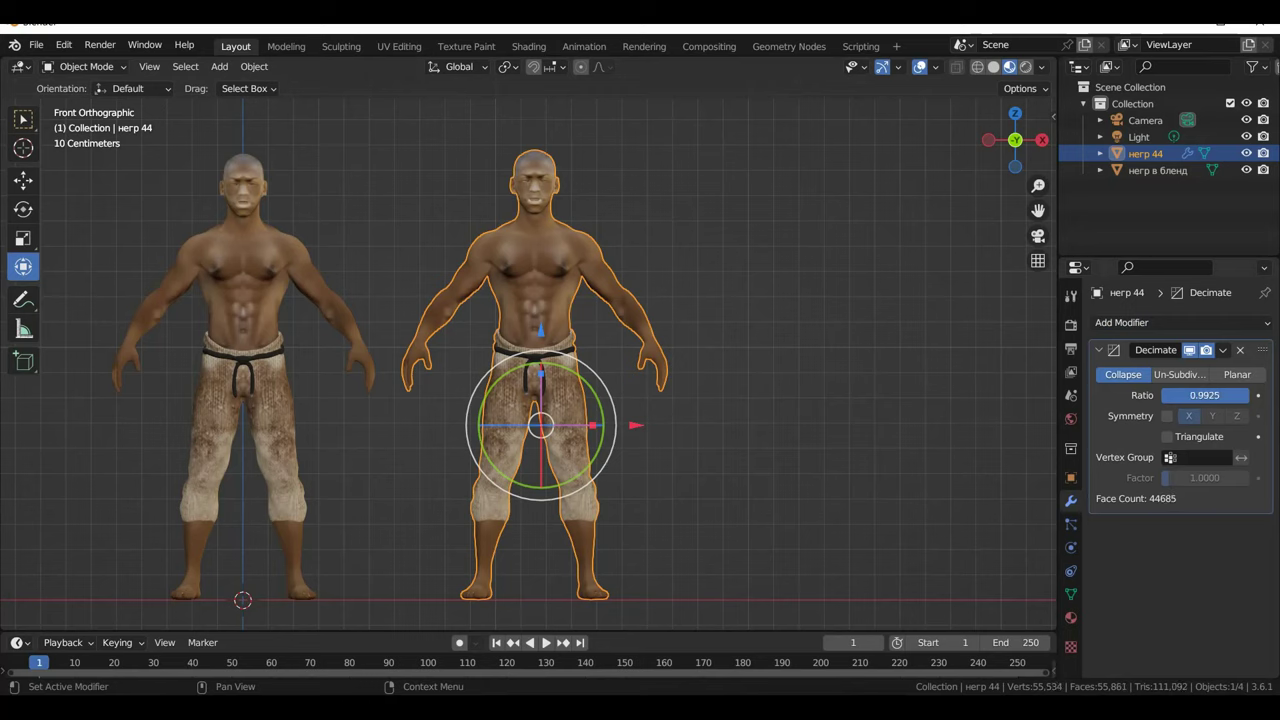
pyautogui.moveTo(1249, 395); pyautogui.dragTo(1213, 395)
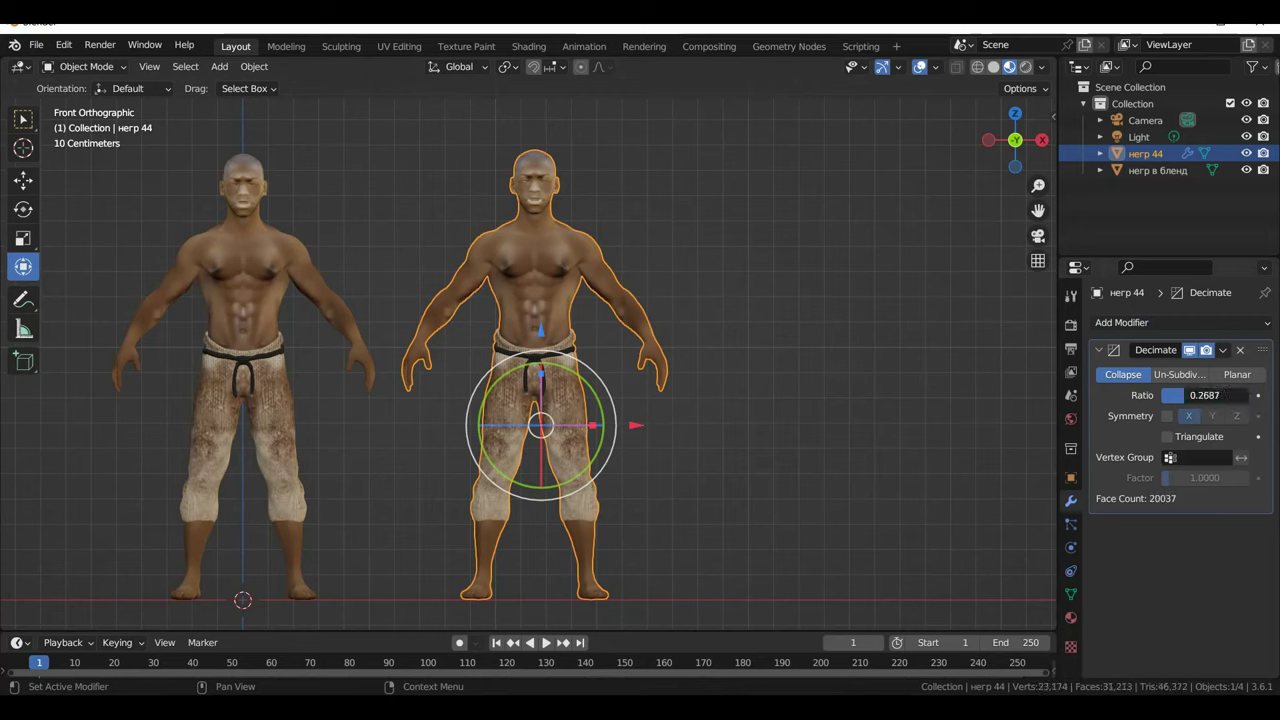
pyautogui.moveTo(1167, 395)
pyautogui.mouseDown()
pyautogui.moveTo(1155, 395)
pyautogui.moveTo(1172, 395)
pyautogui.mouseUp()
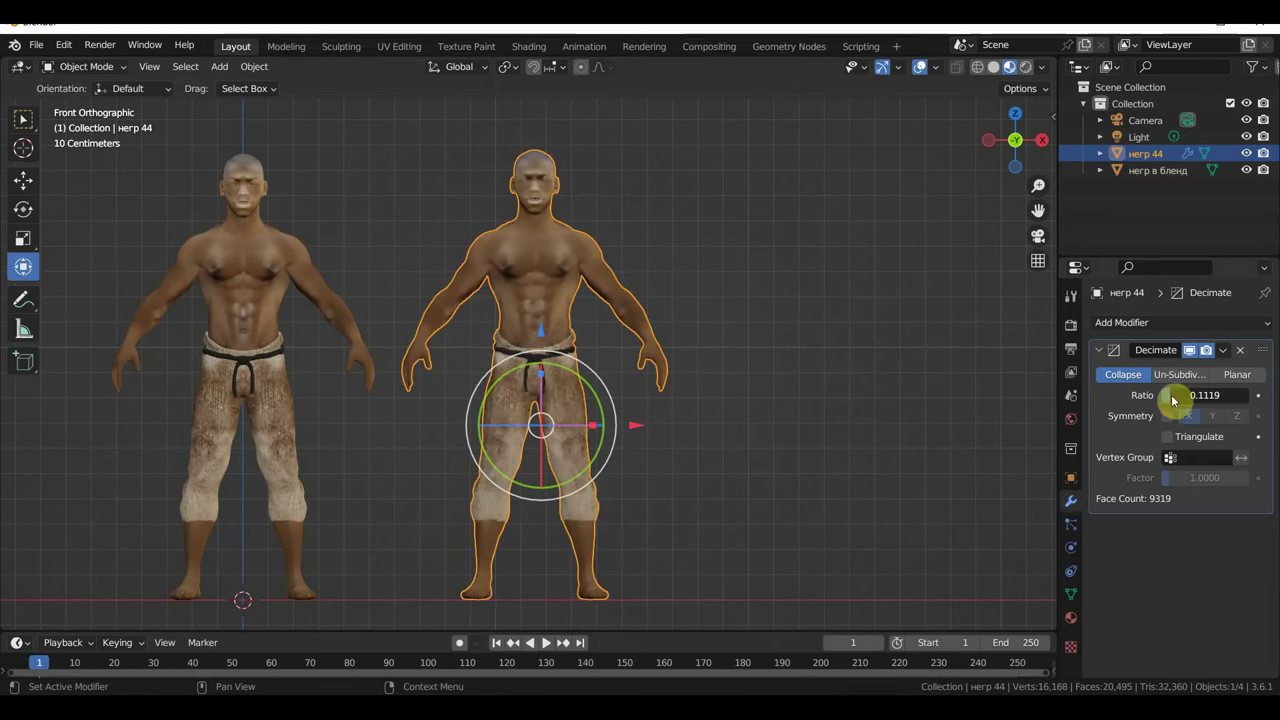
# - Switch the viewport to Solid shading and frame both men in view
pyautogui.click(993, 66)
pyautogui.scroll(1, 751, 257)
pyautogui.scroll(2, 751, 257)
pyautogui.keyDown('shift'); pyautogui.moveTo(751, 257); pyautogui.dragTo(851, 470, button='middle'); pyautogui.keyUp('shift')
pyautogui.scroll(1, 807, 447)
pyautogui.scroll(1, 807, 447)
pyautogui.scroll(-2, 806, 430)
pyautogui.keyDown('shift'); pyautogui.moveTo(695, 430); pyautogui.dragTo(866, 417, button='middle'); pyautogui.keyUp('shift')
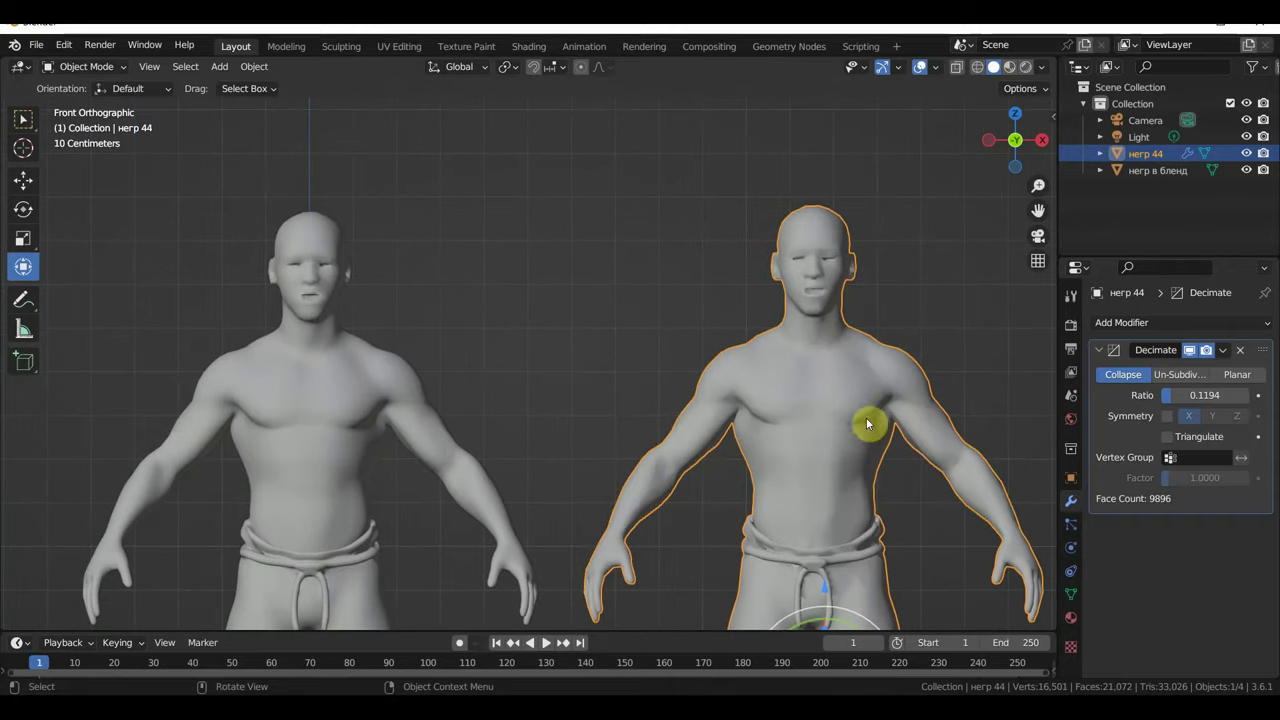
pyautogui.scroll(1, 411, 418)
pyautogui.scroll(1, 411, 418)
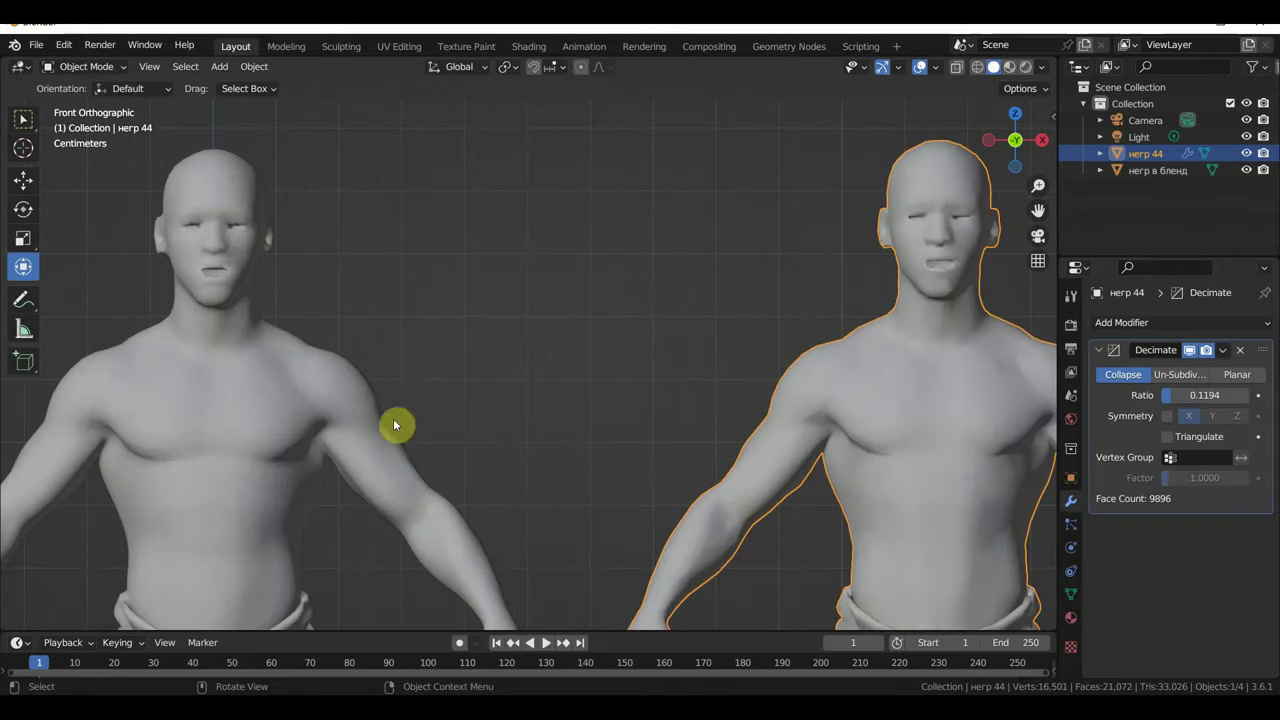
pyautogui.click(977, 66)
pyautogui.scroll(1, 770, 262)
pyautogui.scroll(-1, 590, 252)
pyautogui.scroll(-2, 575, 265)
pyautogui.keyDown('shift'); pyautogui.moveTo(748, 268); pyautogui.dragTo(574, 254, button='middle'); pyautogui.keyUp('shift')
pyautogui.scroll(1, 574, 254)
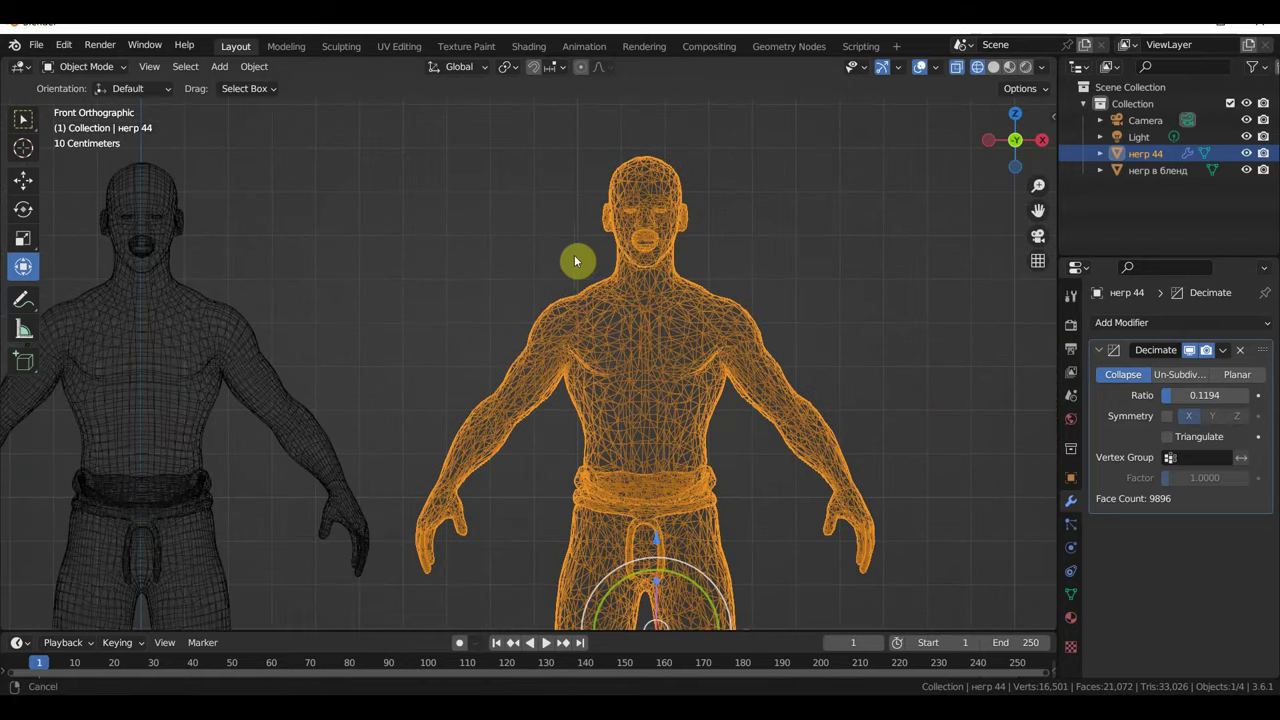
pyautogui.scroll(2, 695, 285)
pyautogui.scroll(-1, 708, 293)
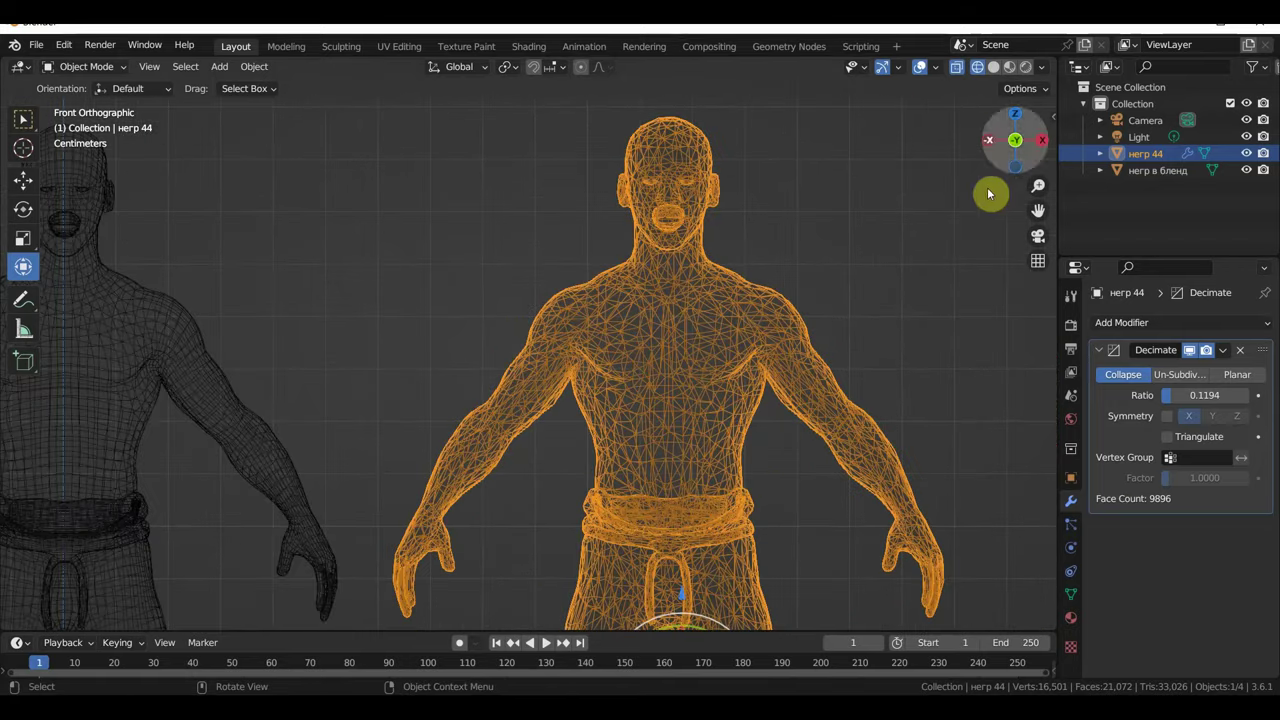
pyautogui.click(993, 66)
pyautogui.scroll(-4, 506, 271)
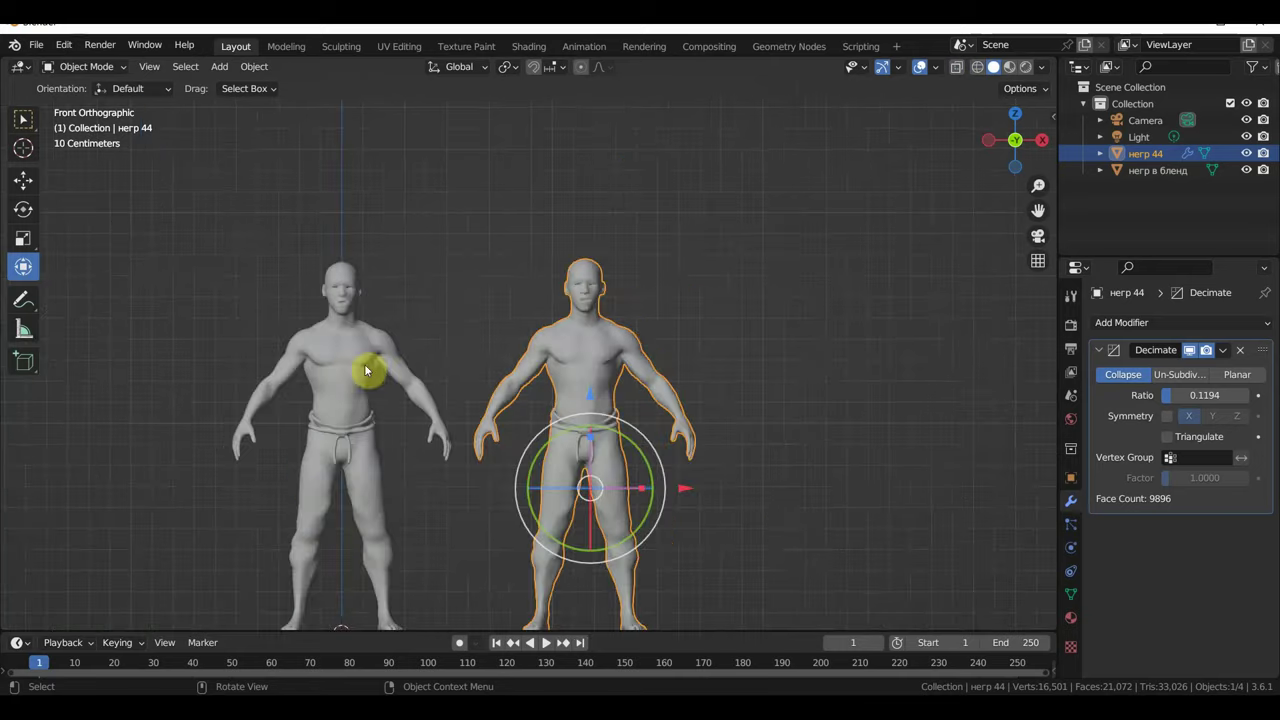
pyautogui.click(343, 383)
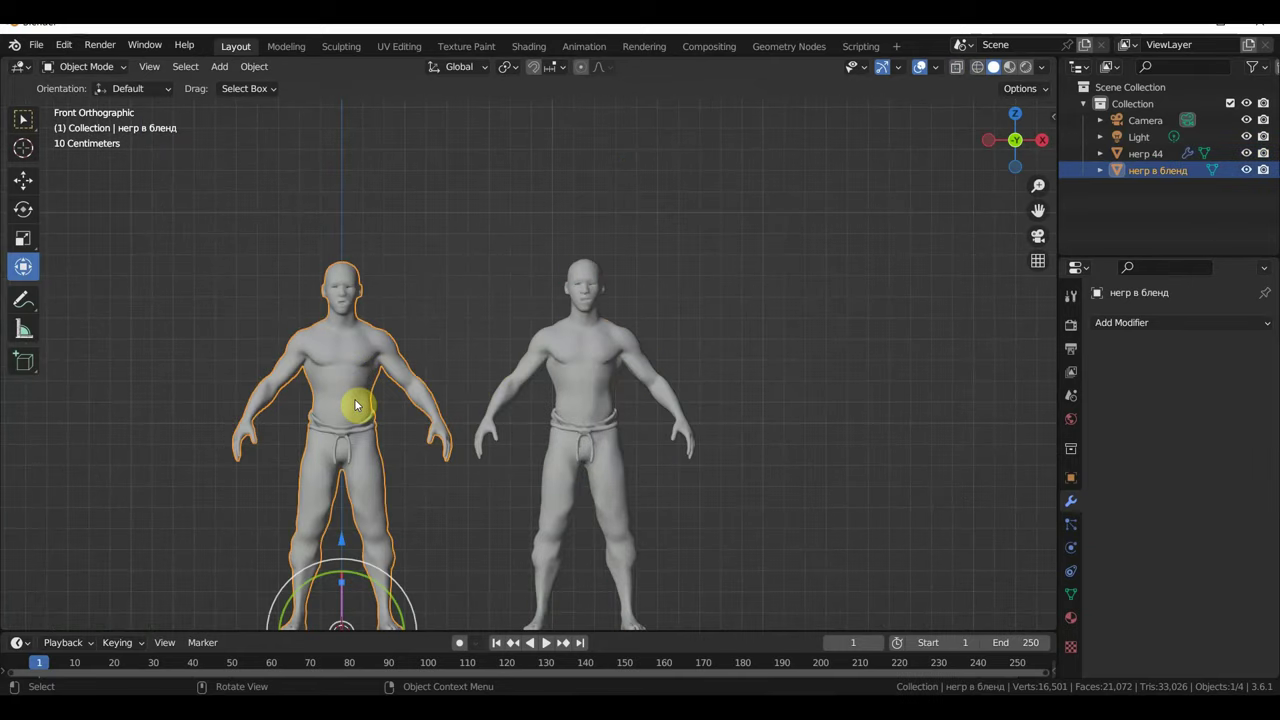
pyautogui.press('Delete')
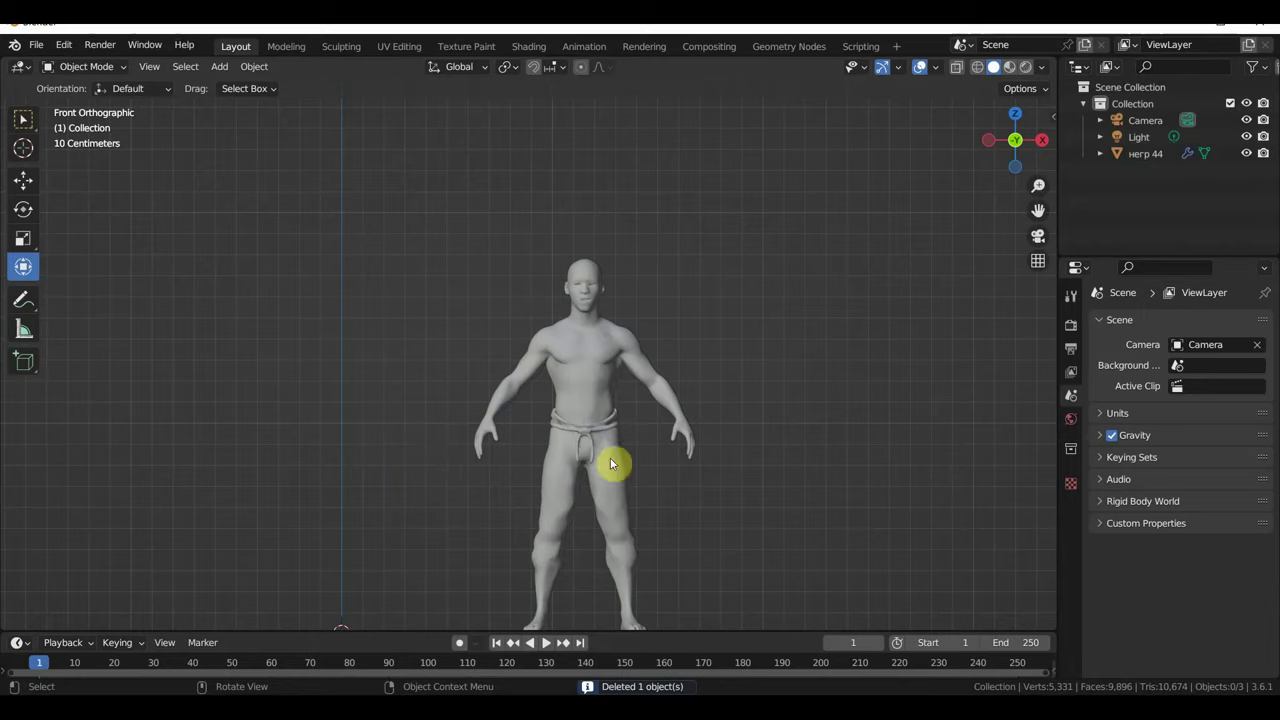
# - Toggle Material Preview and Solid shading, ending textured, then select негр 44 to show its Decimate settings
pyautogui.scroll(2, 649, 390)
pyautogui.scroll(2, 813, 355)
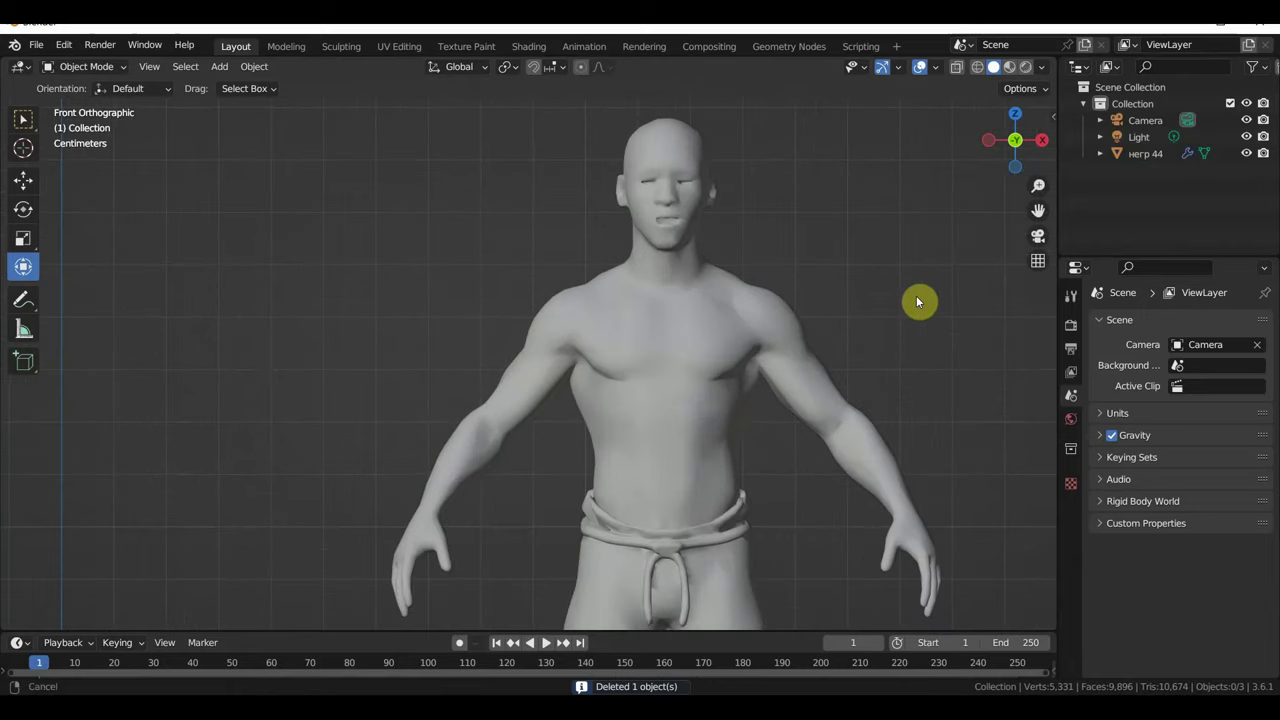
pyautogui.scroll(1, 726, 362)
pyautogui.scroll(1, 726, 362)
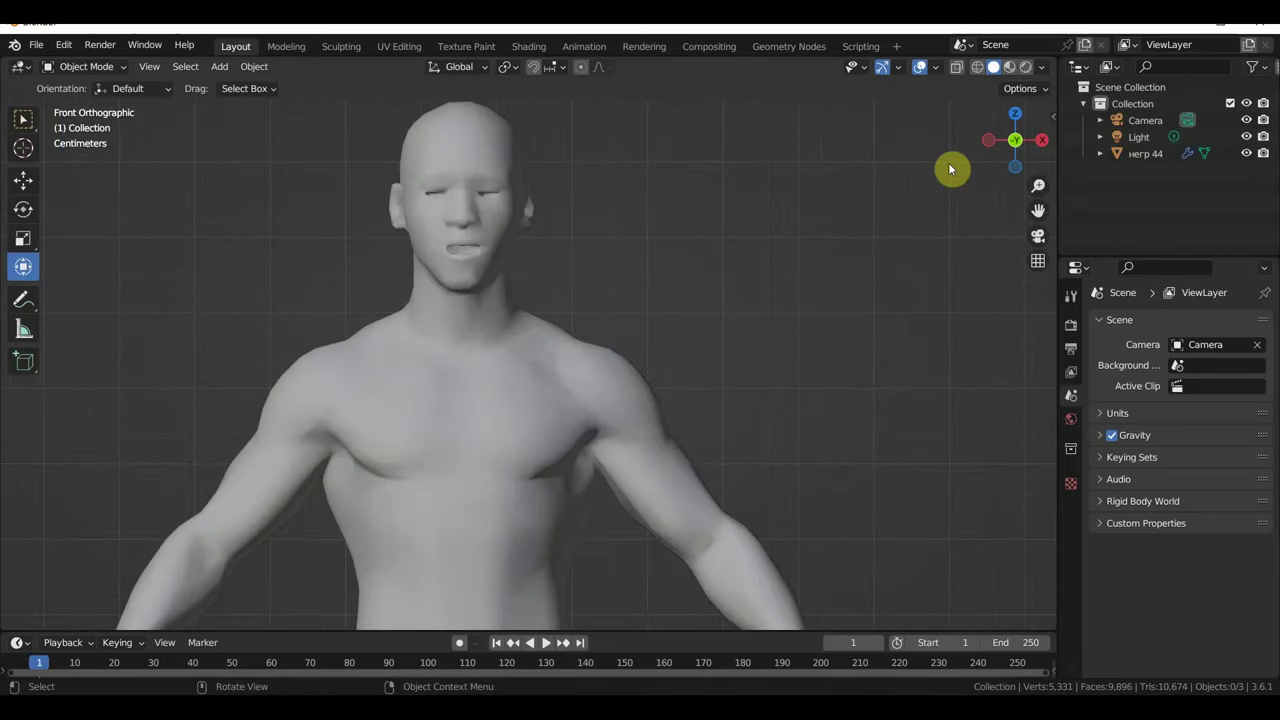
pyautogui.click(1011, 68)
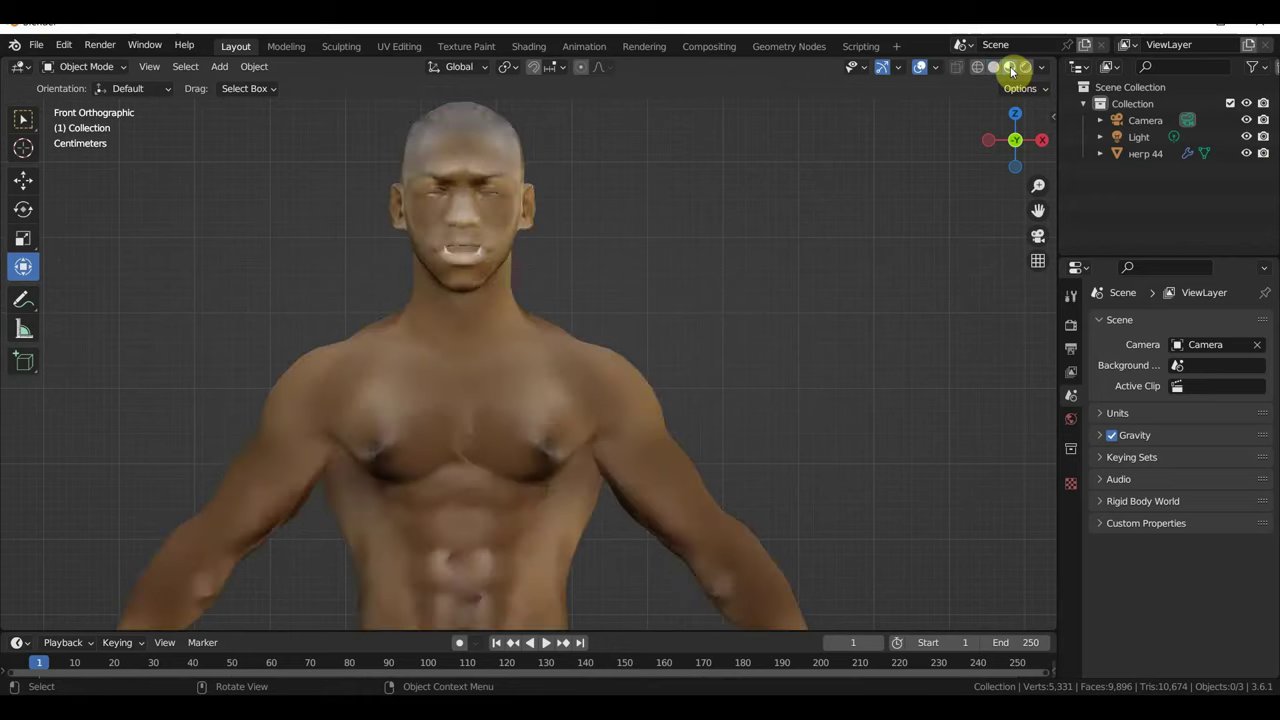
pyautogui.click(993, 67)
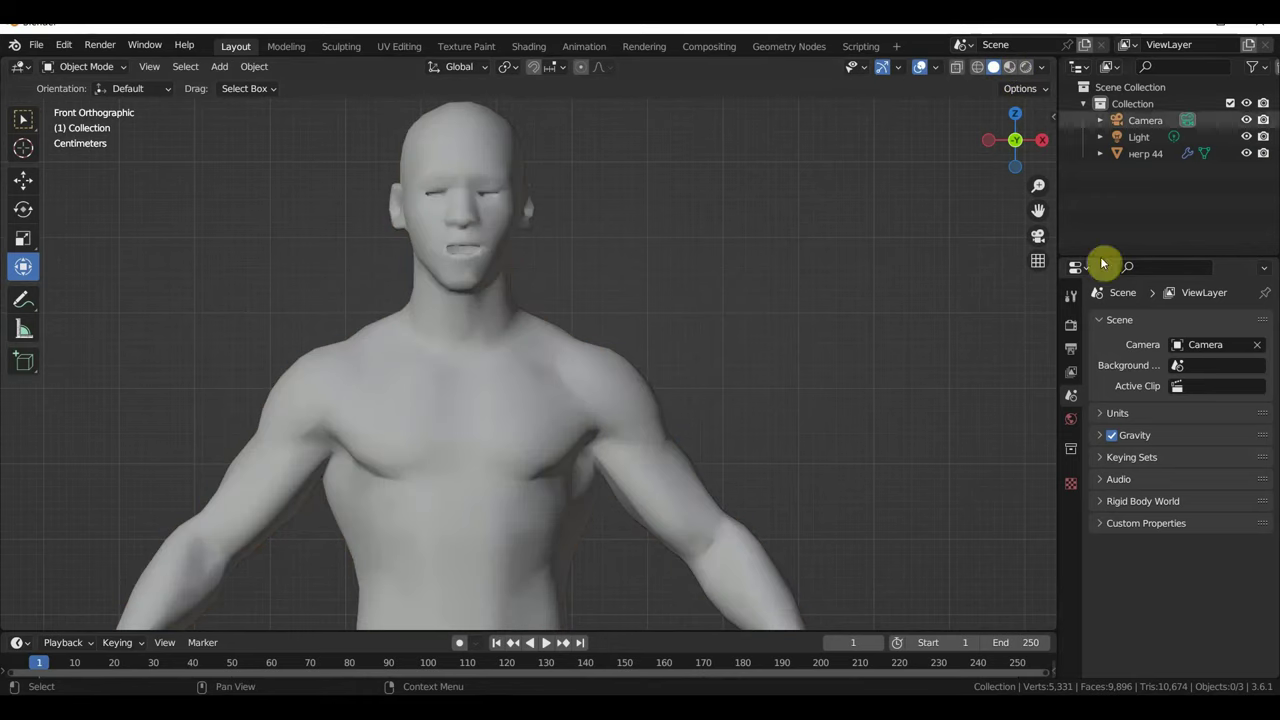
pyautogui.click(1009, 67)
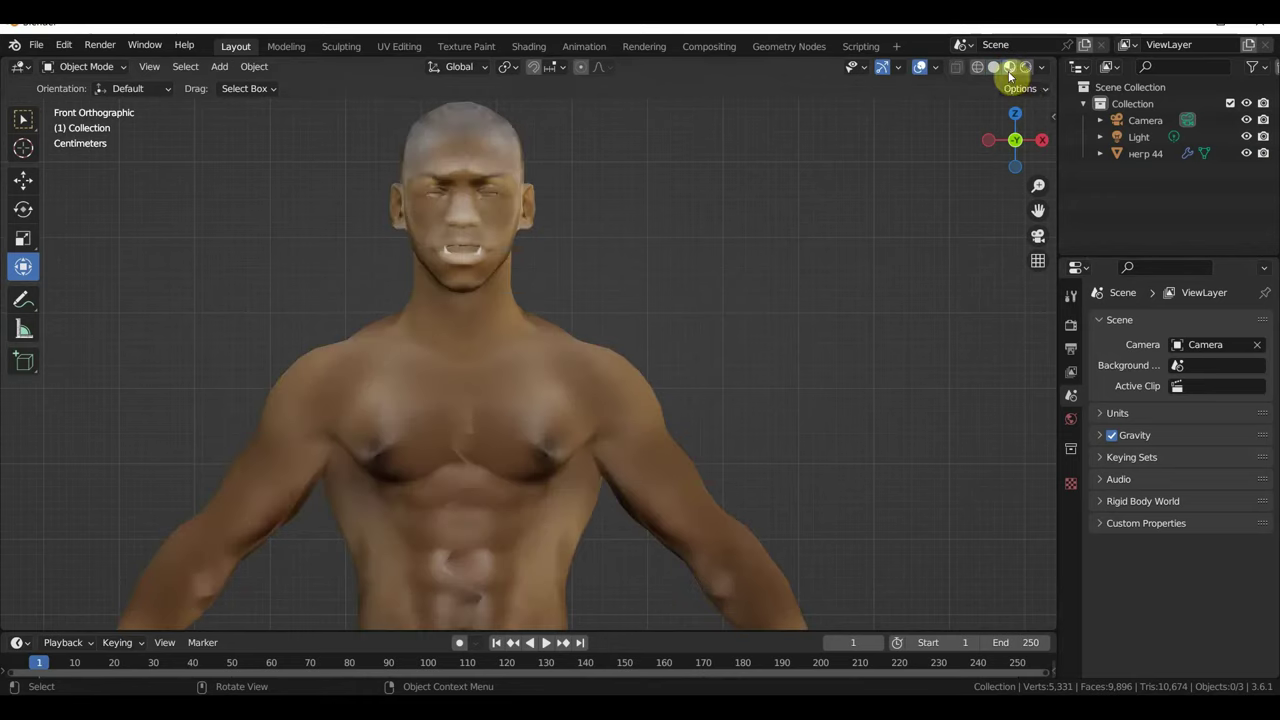
pyautogui.click(454, 356)
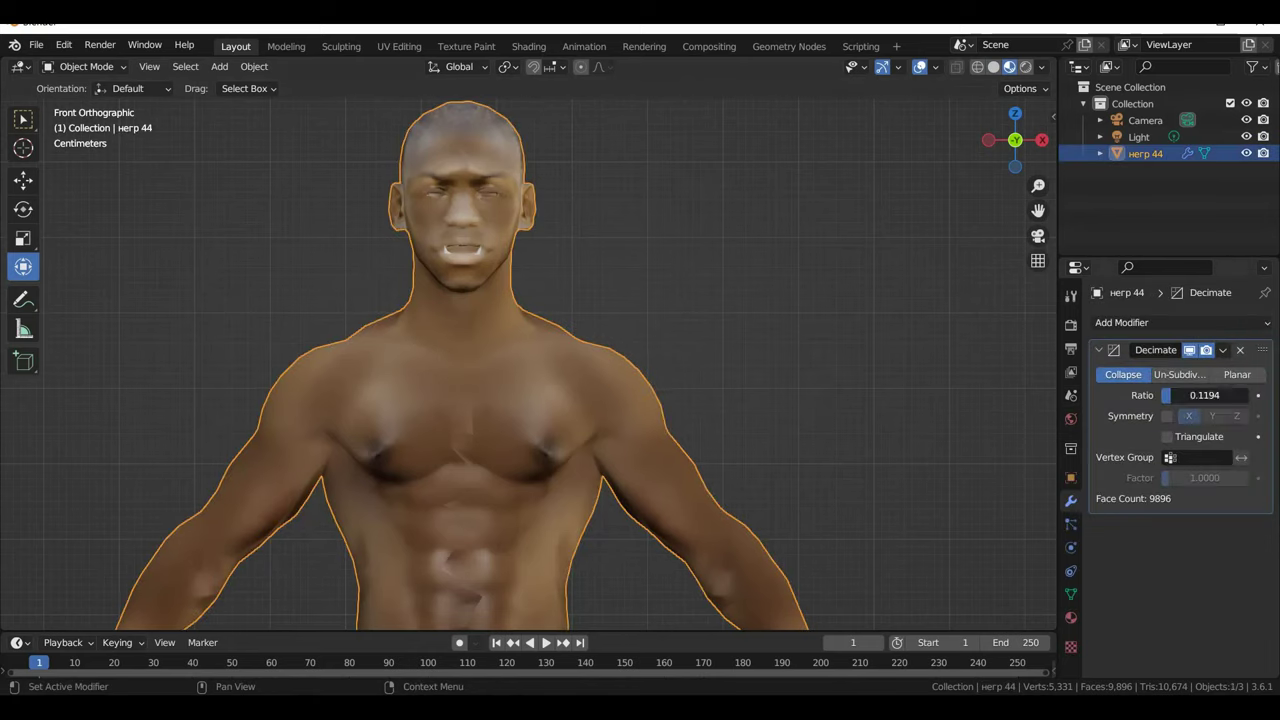
# - Test Decimate ratios from 0 upward, settle on 0.1194 (9,896 faces), and zoom in on the head
pyautogui.moveTo(1204, 395); pyautogui.dragTo(1165, 395)
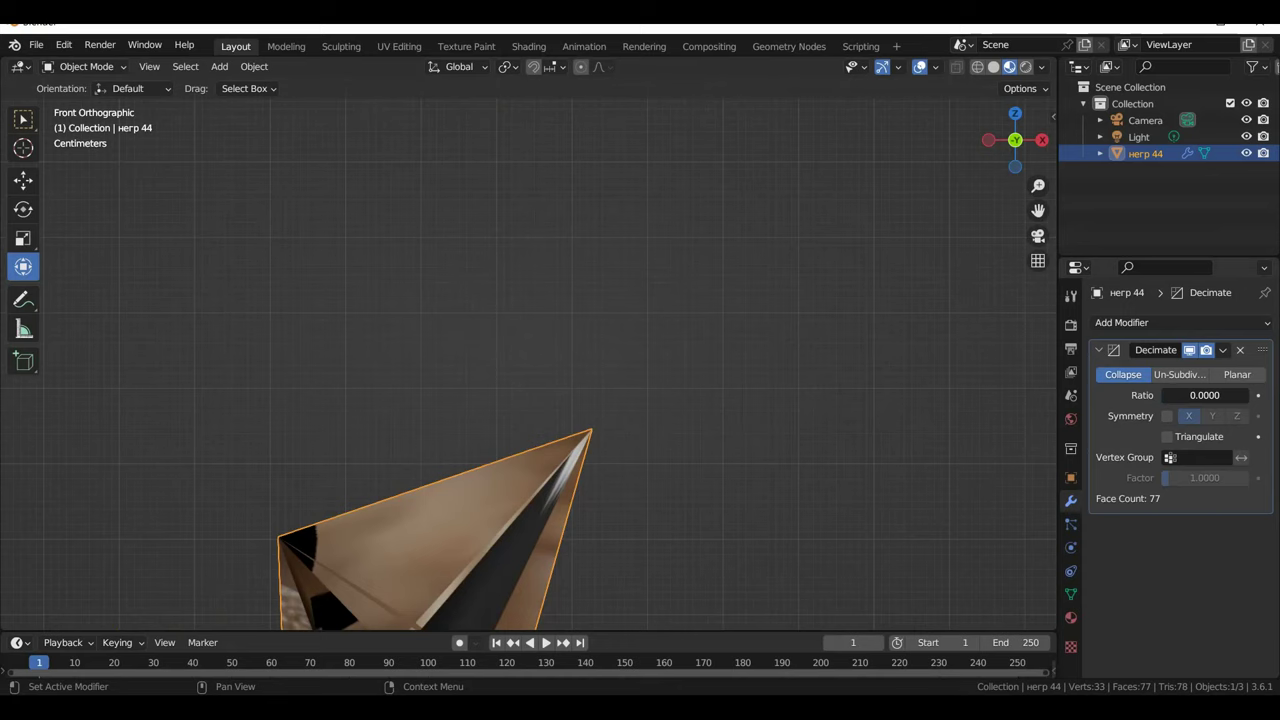
pyautogui.moveTo(1165, 395); pyautogui.dragTo(1182, 395)
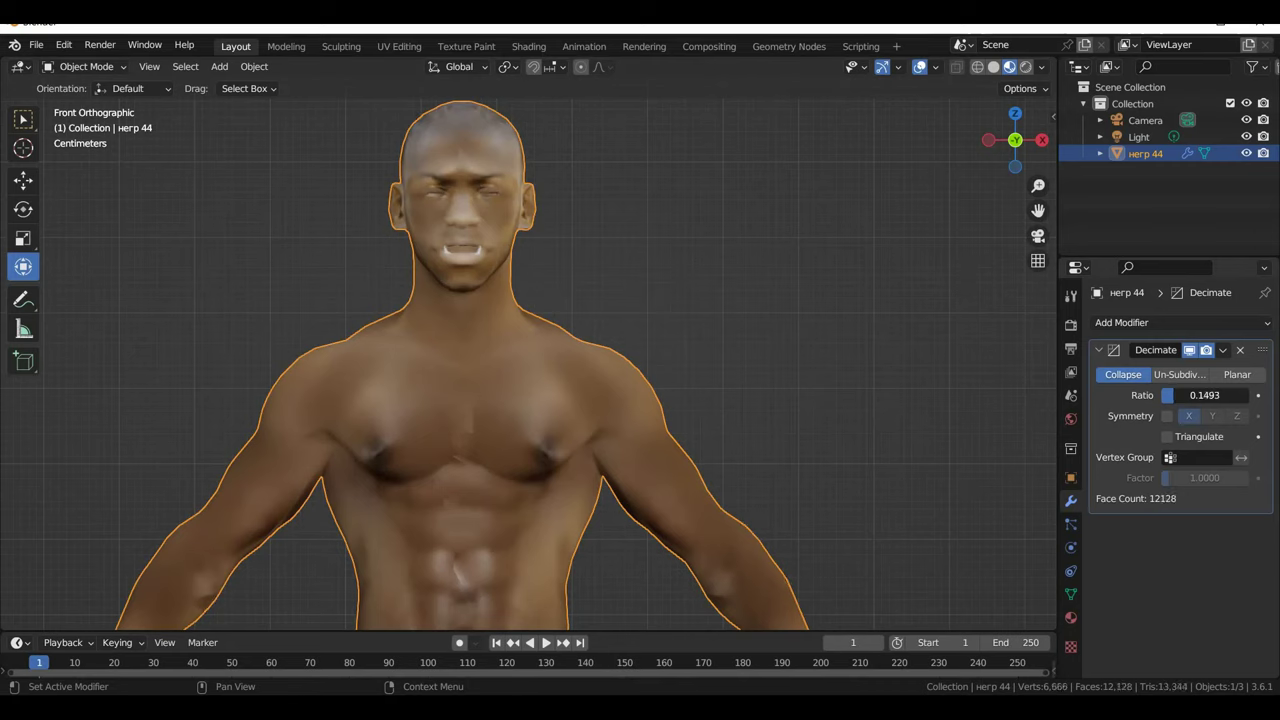
pyautogui.moveTo(1182, 395); pyautogui.dragTo(1174, 395)
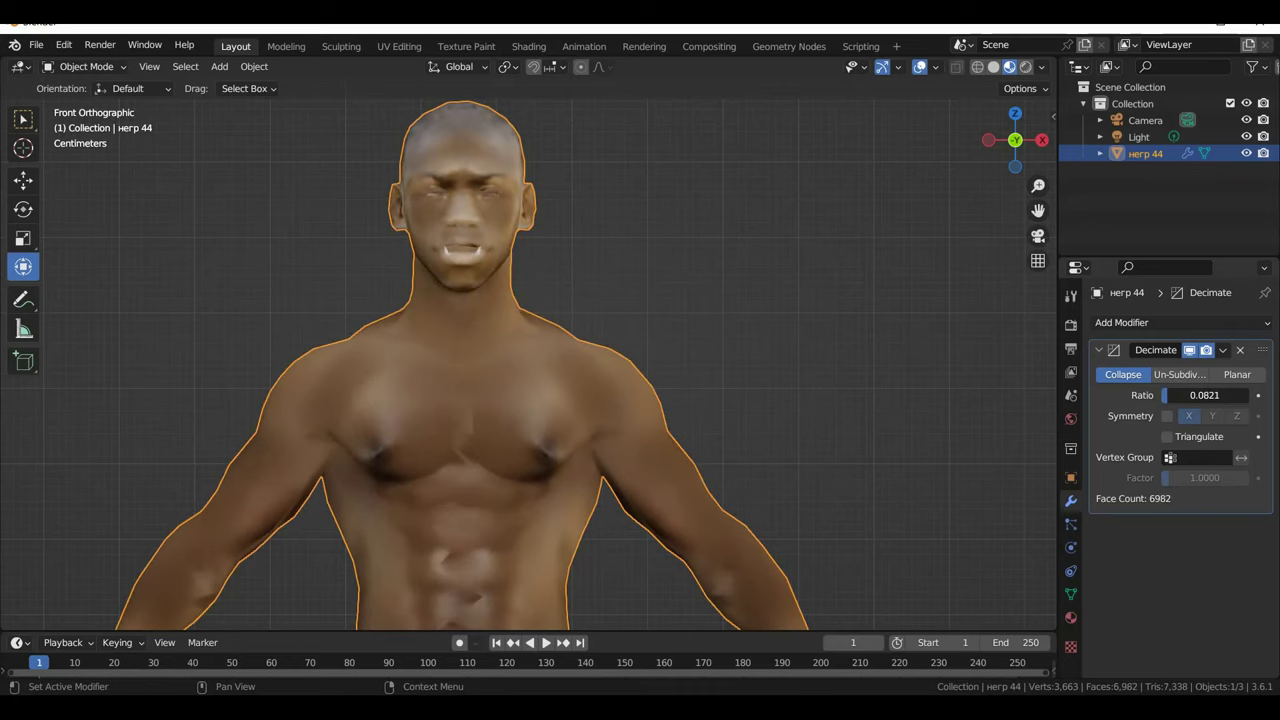
pyautogui.moveTo(1174, 395); pyautogui.dragTo(1180, 395)
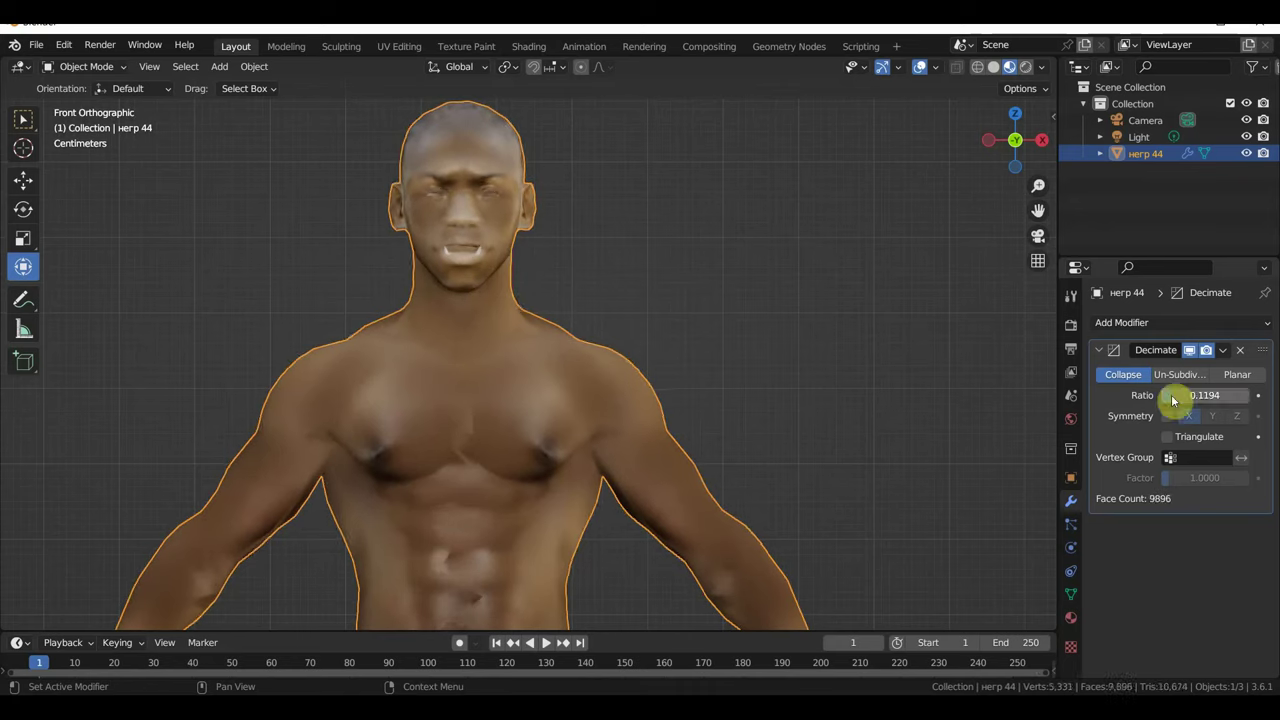
pyautogui.scroll(5, 826, 345)
pyautogui.moveTo(809, 261)
pyautogui.keyDown('shift'); pyautogui.mouseDown(button='middle')
pyautogui.moveTo(826, 345)
pyautogui.moveTo(797, 458)
pyautogui.mouseUp(button='middle'); pyautogui.keyUp('shift')
pyautogui.scroll(2, 790, 455)
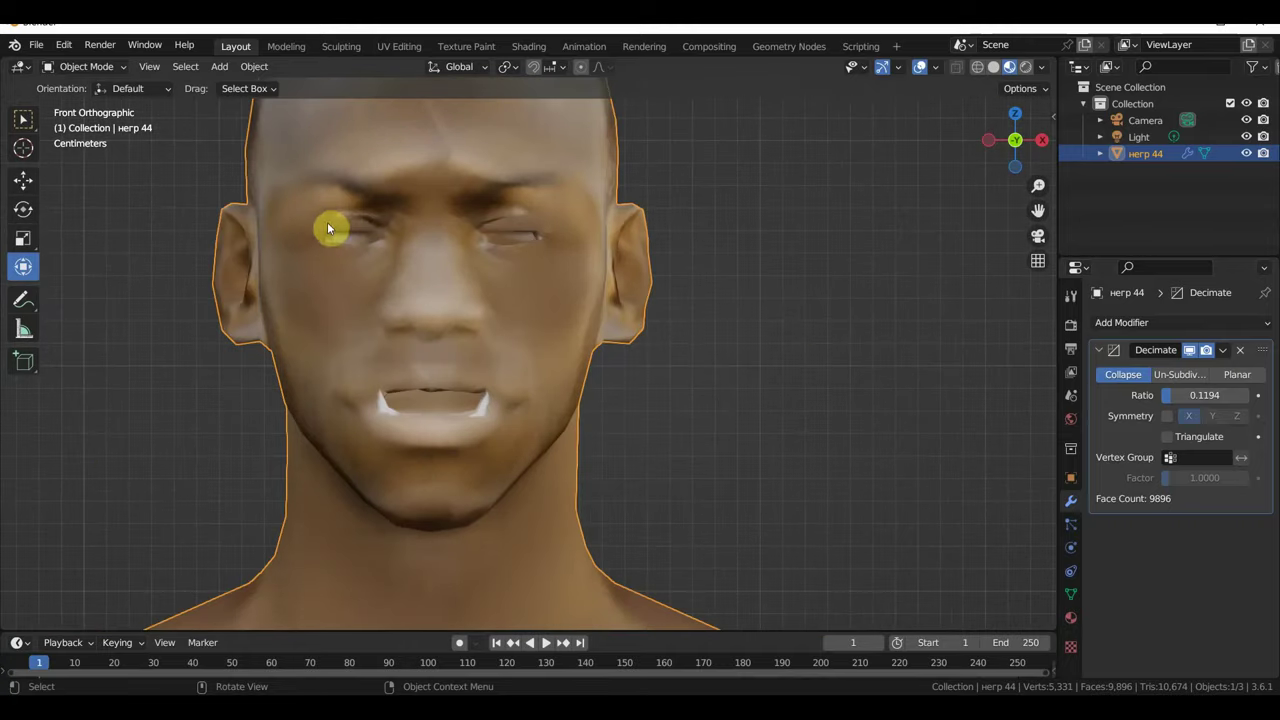
pyautogui.click(920, 67)
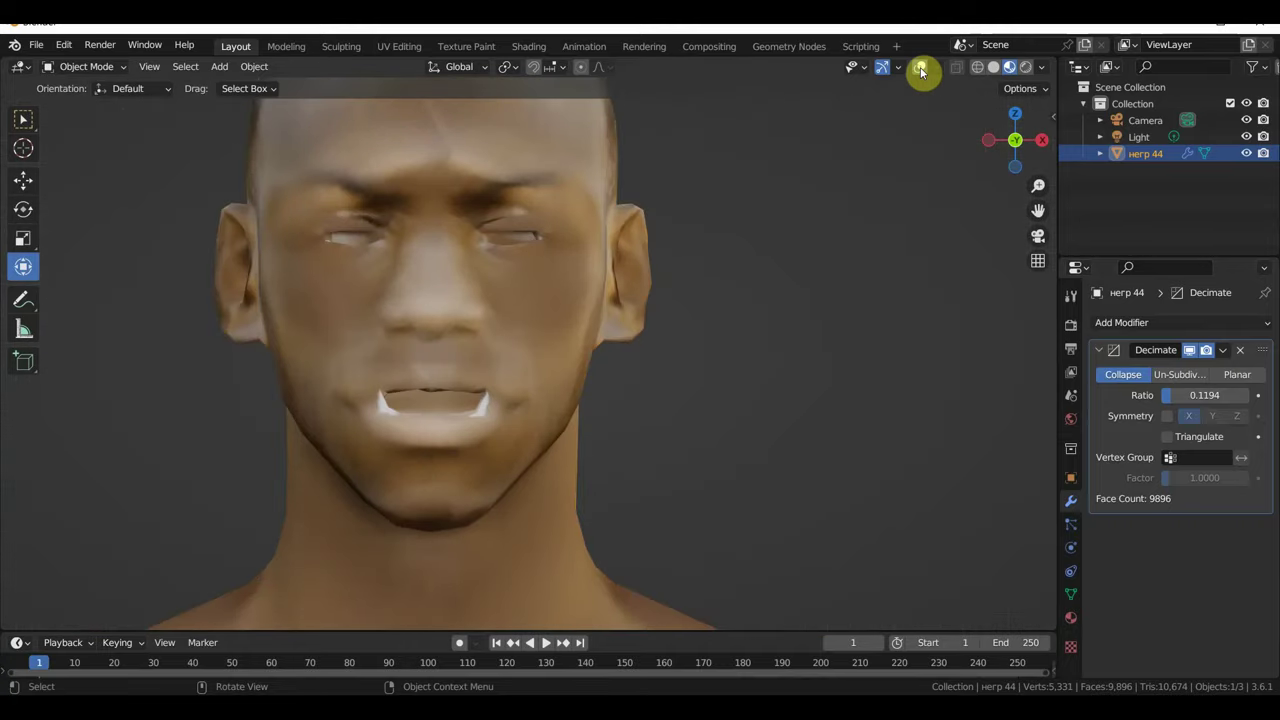
pyautogui.click(920, 67)
pyautogui.click(993, 67)
pyautogui.moveTo(656, 216)
pyautogui.mouseDown(button='middle')
pyautogui.moveTo(646, 247)
pyautogui.moveTo(689, 269)
pyautogui.moveTo(580, 246)
pyautogui.moveTo(636, 273)
pyautogui.moveTo(926, 146)
pyautogui.mouseUp(button='middle')
pyautogui.click(1010, 67)
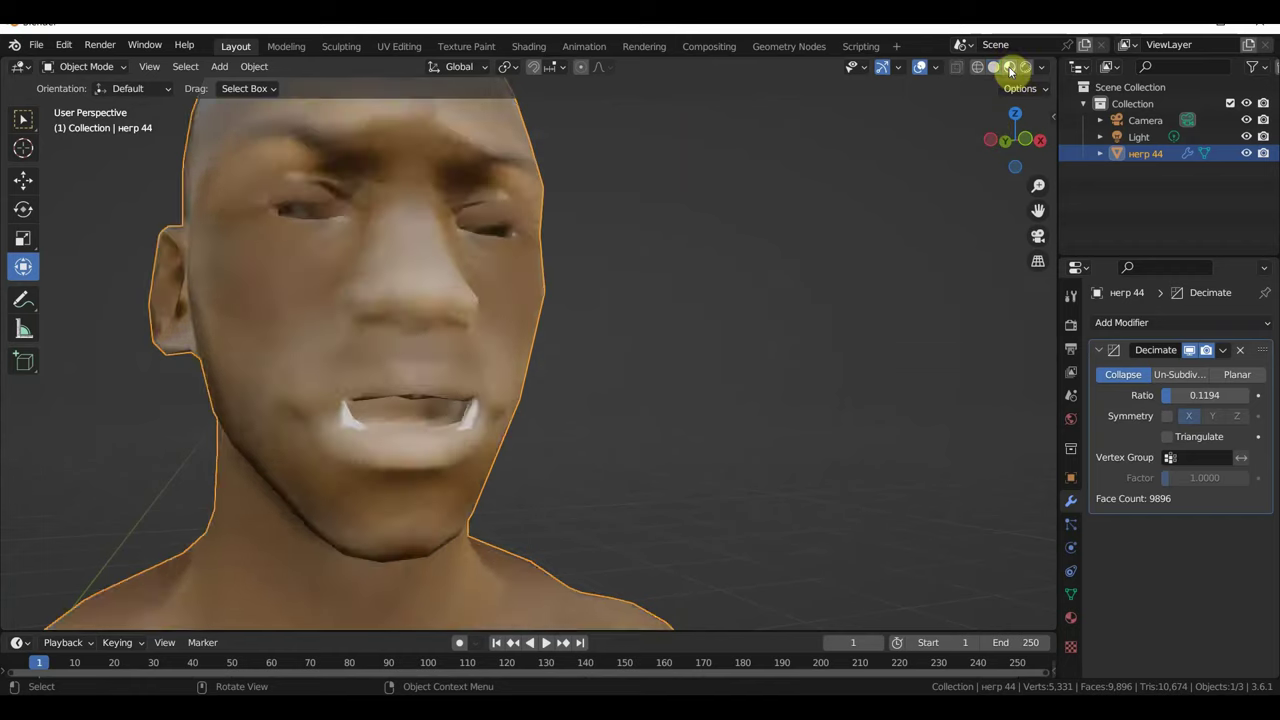
pyautogui.scroll(-3, 786, 226)
pyautogui.moveTo(731, 271)
pyautogui.mouseDown(button='middle')
pyautogui.moveTo(626, 289)
pyautogui.moveTo(680, 288)
pyautogui.mouseUp(button='middle')
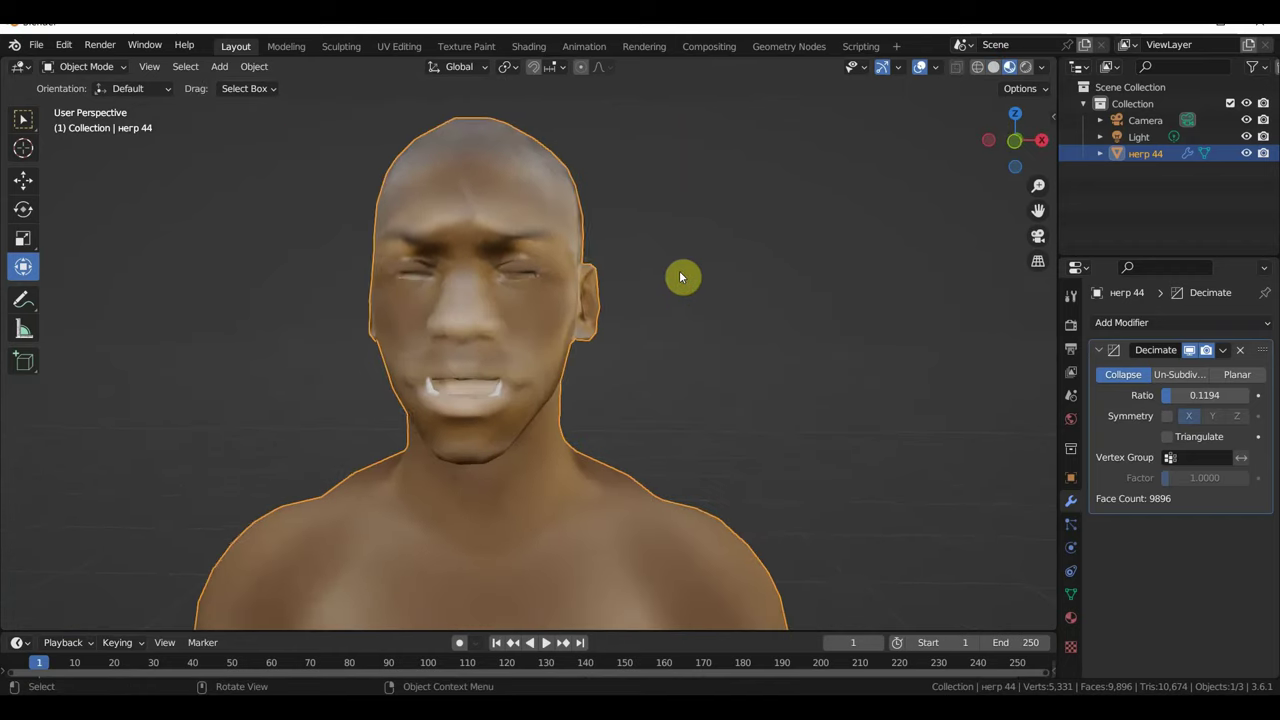
pyautogui.press('KP_1')
pyautogui.scroll(-3, 684, 276)
pyautogui.scroll(-2, 695, 320)
pyautogui.keyDown('shift'); pyautogui.moveTo(700, 346); pyautogui.dragTo(723, 142, button='middle'); pyautogui.keyUp('shift')
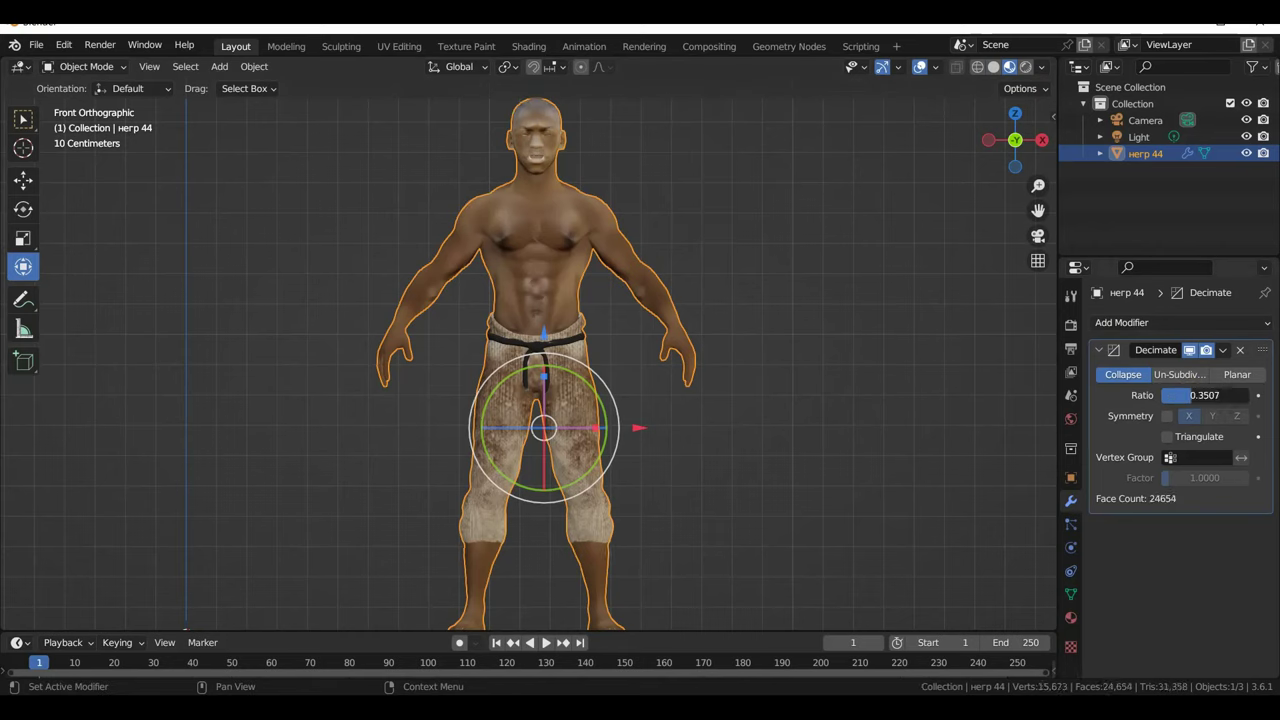
pyautogui.moveTo(1186, 395); pyautogui.dragTo(1174, 395)
pyautogui.moveTo(1187, 395); pyautogui.dragTo(1174, 399)
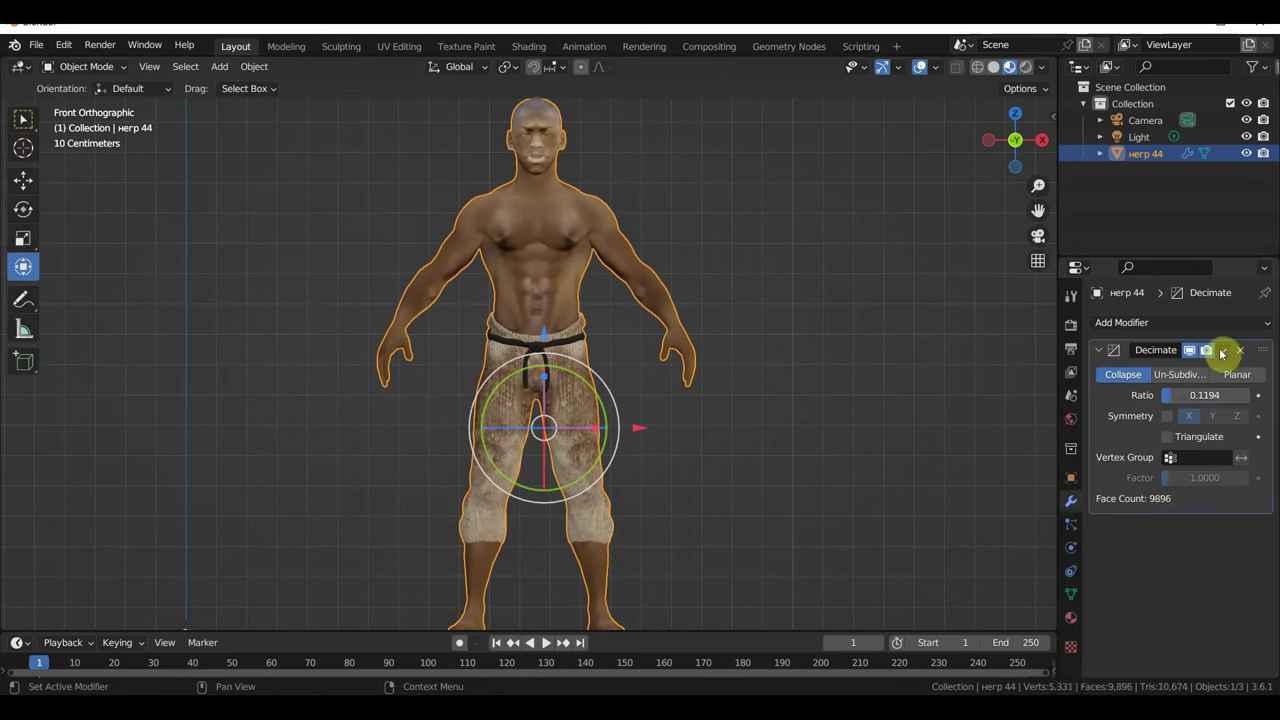
# - Apply the Decimate modifier, fixing the mesh at 5,331 vertices and 9,896 faces
pyautogui.click(1222, 352)
pyautogui.click(1180, 369)
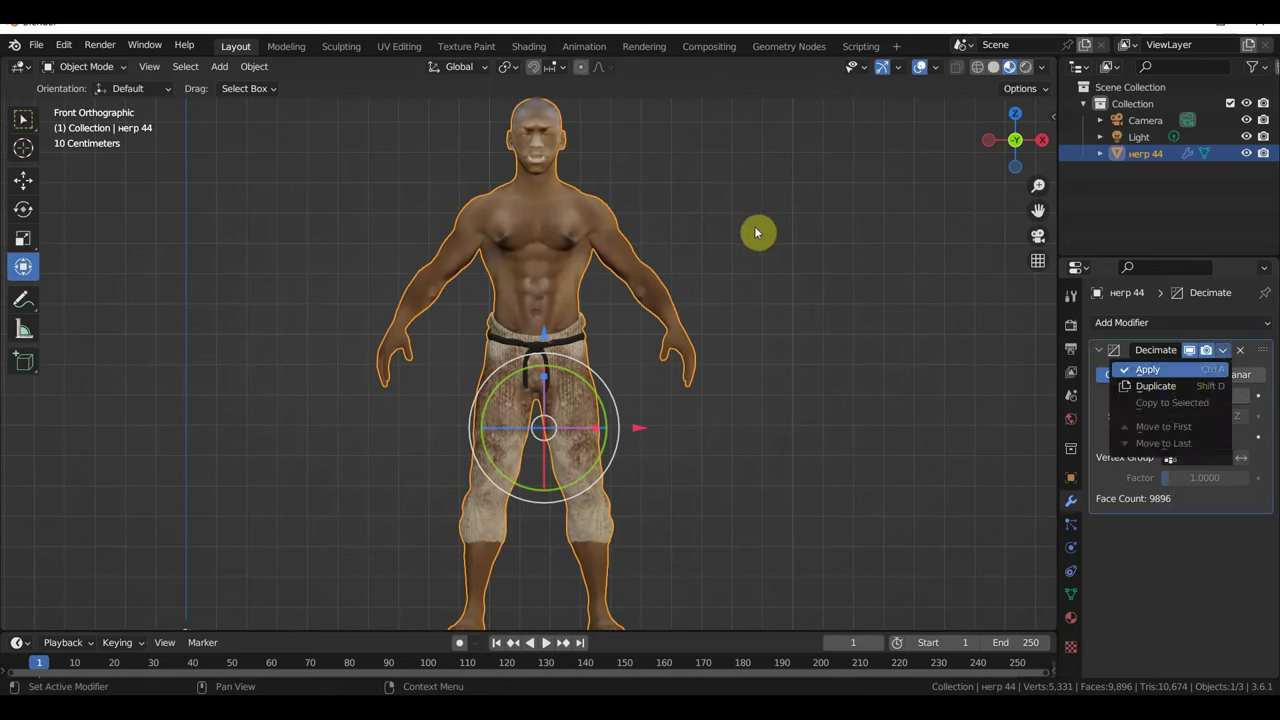
pyautogui.scroll(3, 745, 221)
pyautogui.keyDown('shift'); pyautogui.moveTo(783, 197); pyautogui.dragTo(766, 343, button='middle'); pyautogui.keyUp('shift')
pyautogui.scroll(3, 766, 343)
pyautogui.scroll(-4, 785, 540)
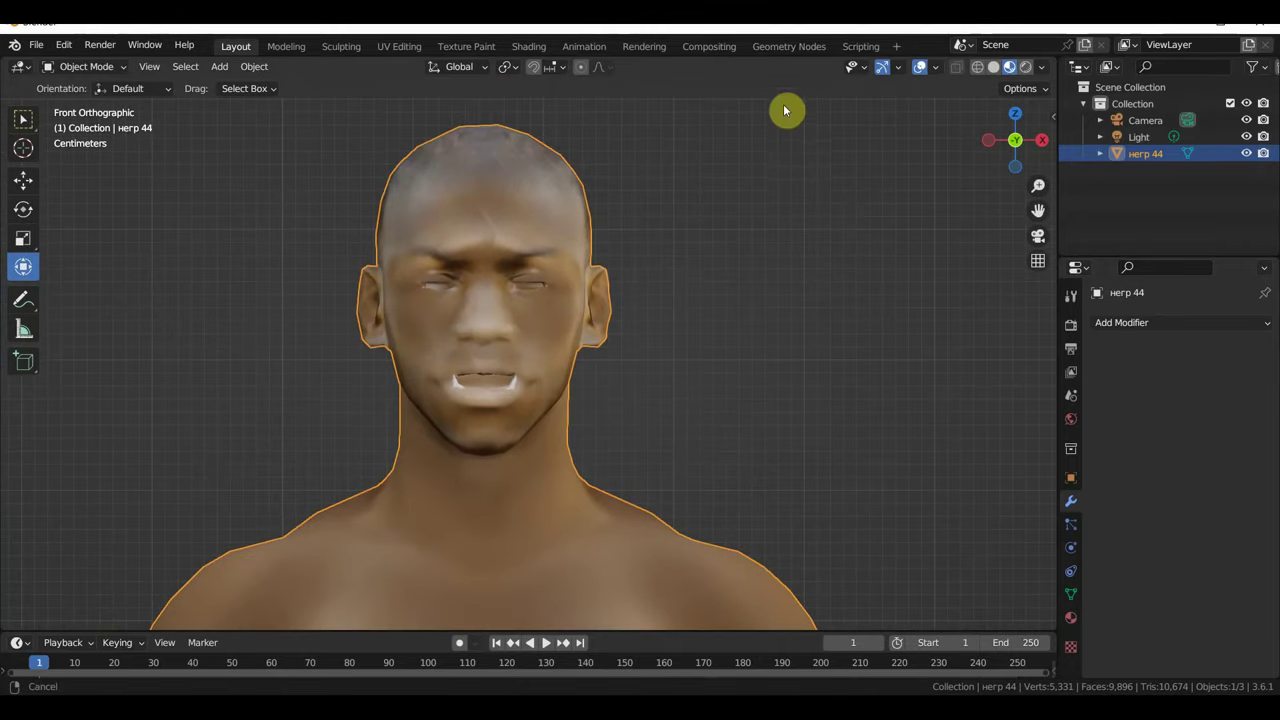
pyautogui.scroll(4, 697, 213)
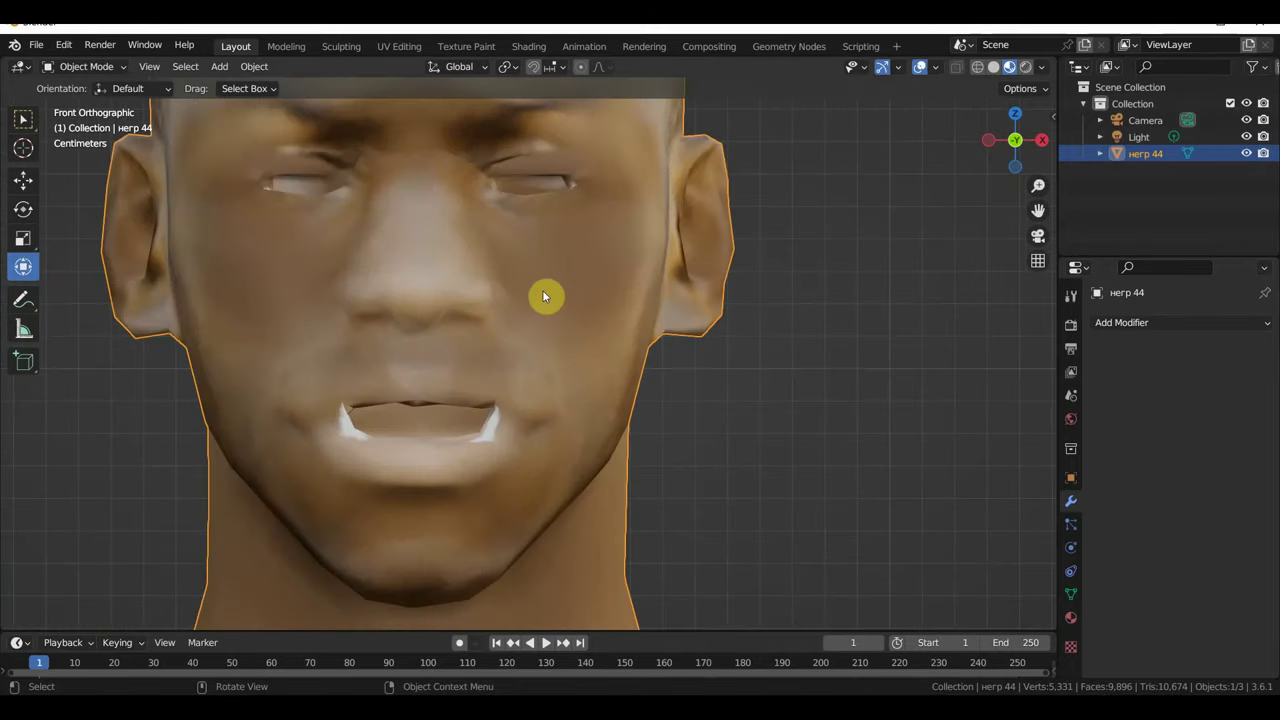
pyautogui.scroll(-5, 544, 296)
pyautogui.scroll(-2, 544, 296)
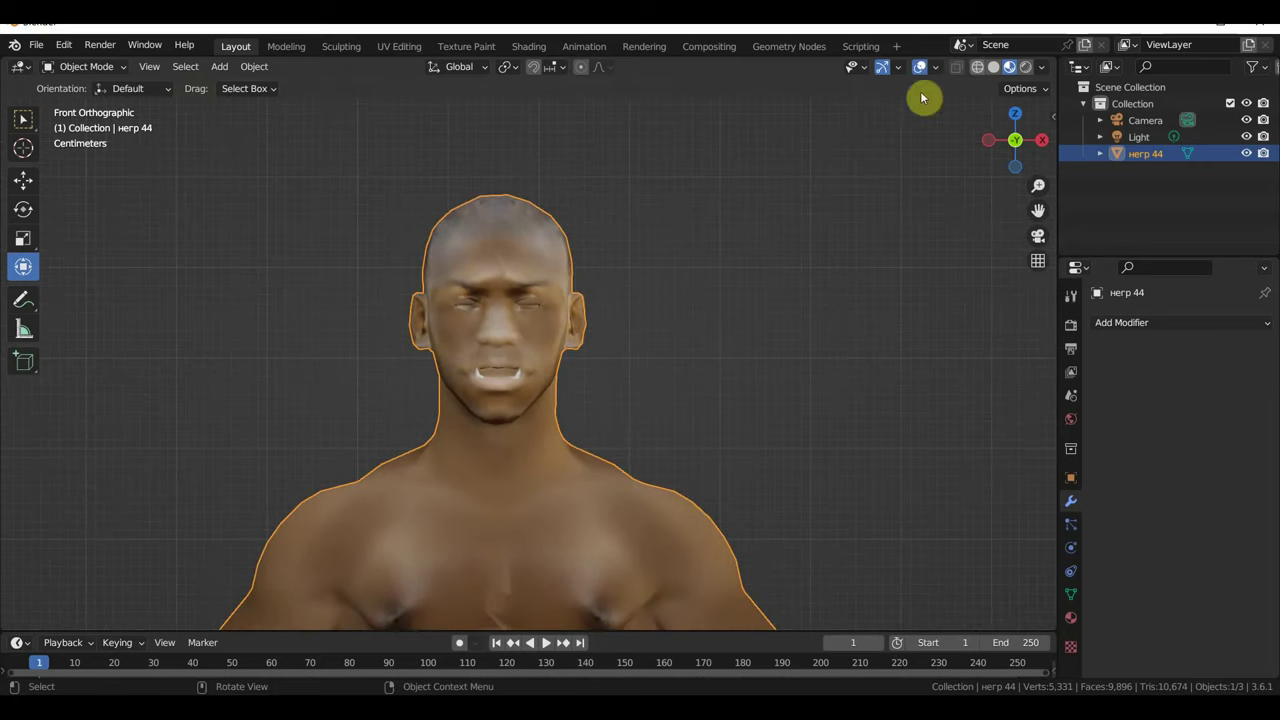
# - Switch to Solid, then Wireframe shading, and orbit to view the low-poly figure from the side
pyautogui.click(994, 67)
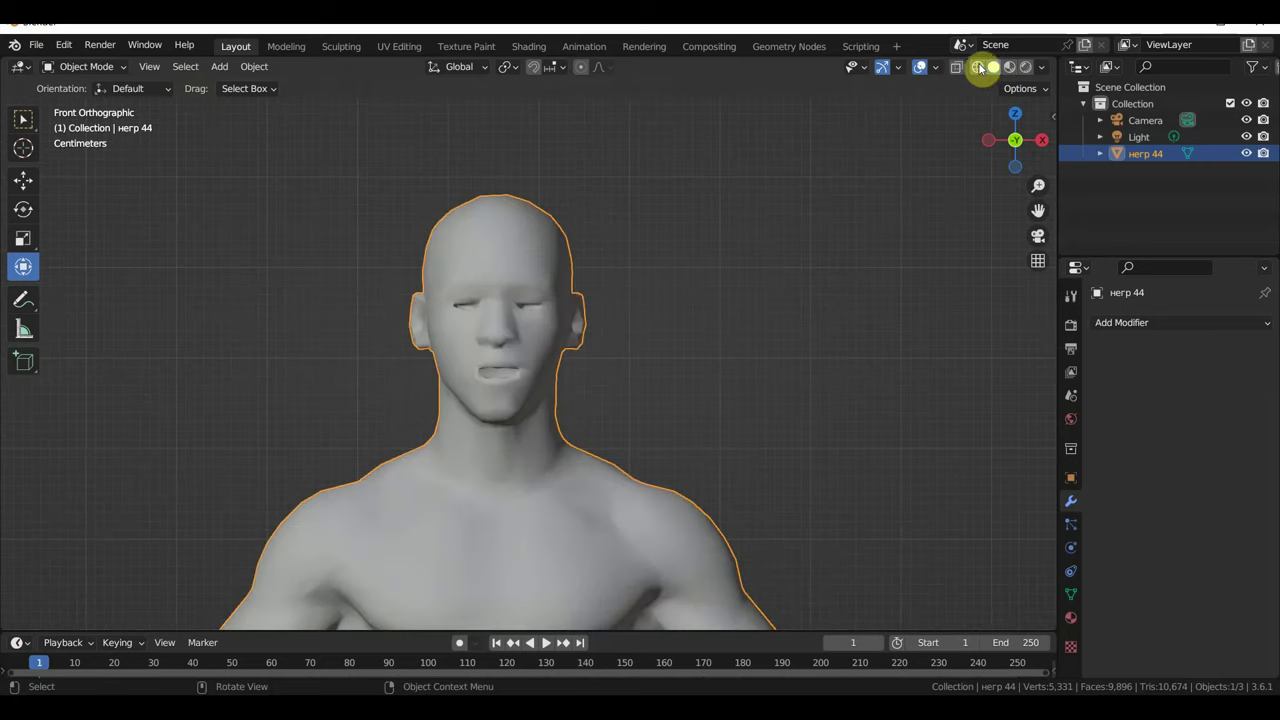
pyautogui.click(977, 67)
pyautogui.scroll(2, 749, 316)
pyautogui.scroll(3, 749, 316)
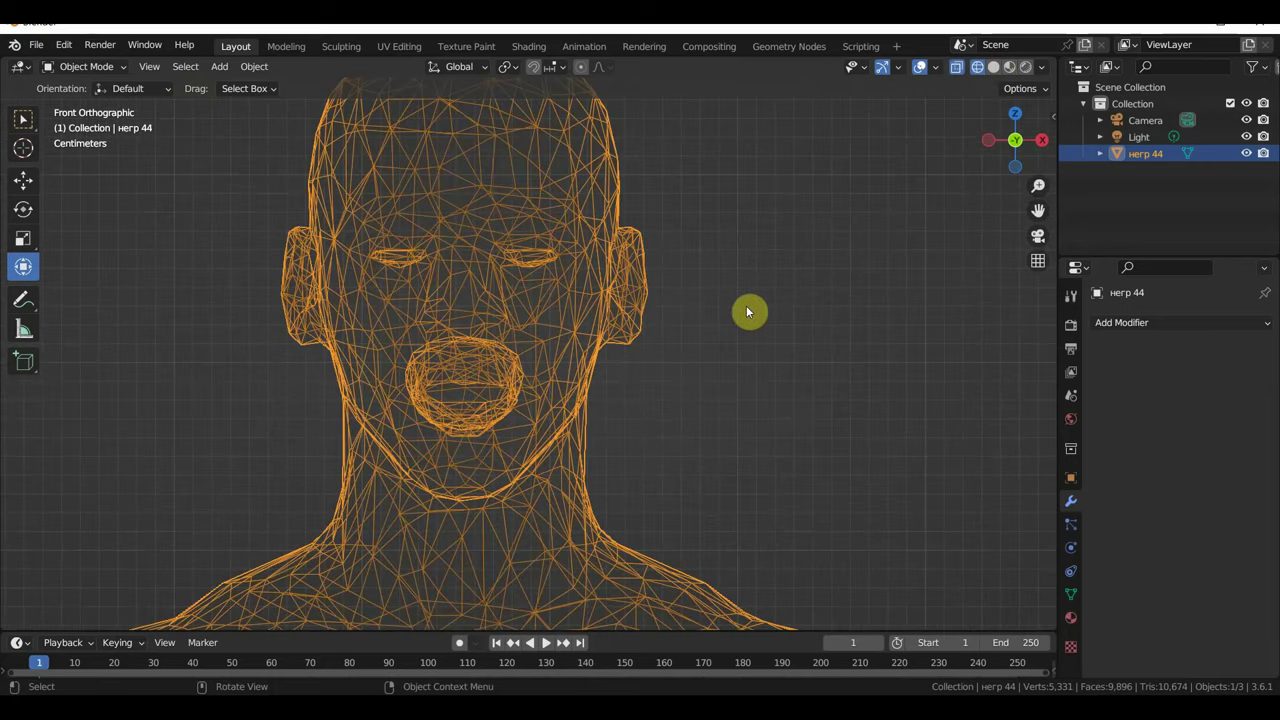
pyautogui.scroll(-3, 746, 314)
pyautogui.scroll(-5, 746, 330)
pyautogui.keyDown('shift'); pyautogui.moveTo(741, 375); pyautogui.dragTo(766, 174, button='middle'); pyautogui.keyUp('shift')
pyautogui.scroll(-2, 757, 220)
pyautogui.scroll(-2, 759, 228)
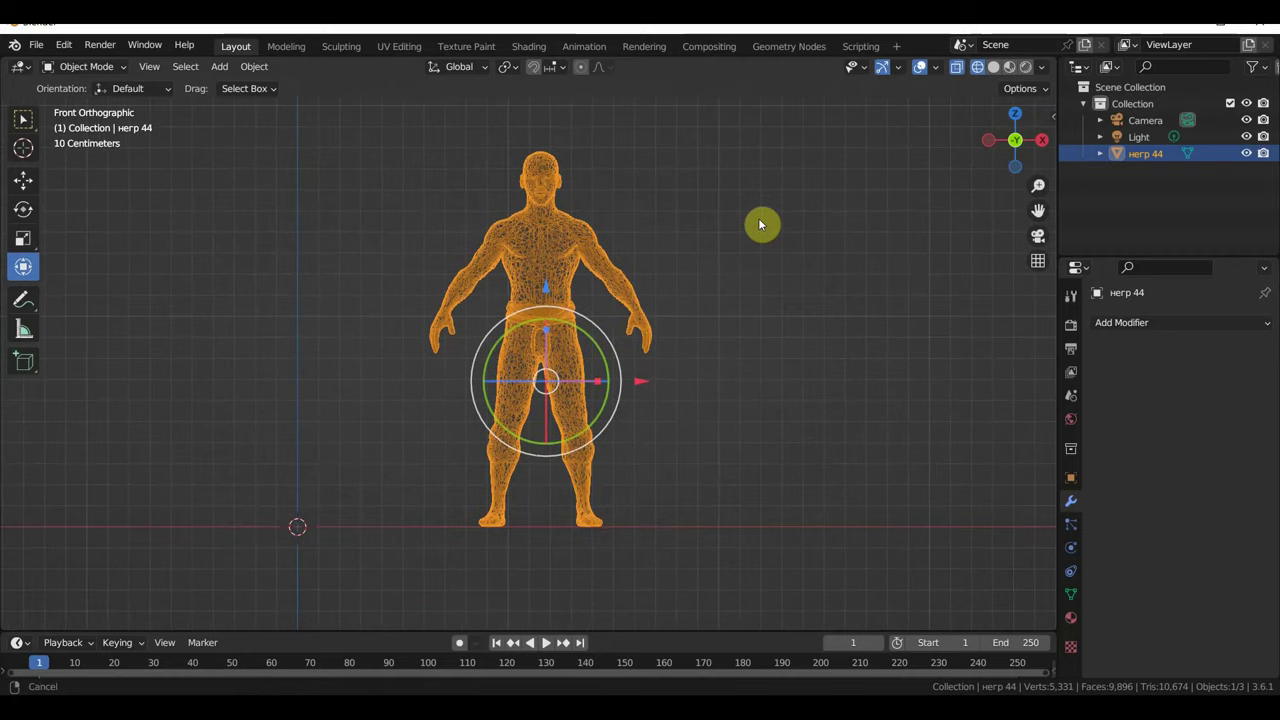
pyautogui.scroll(2, 764, 240)
pyautogui.scroll(1, 766, 247)
pyautogui.moveTo(706, 251)
pyautogui.mouseDown(button='middle')
pyautogui.moveTo(906, 263)
pyautogui.moveTo(603, 263)
pyautogui.mouseUp(button='middle')
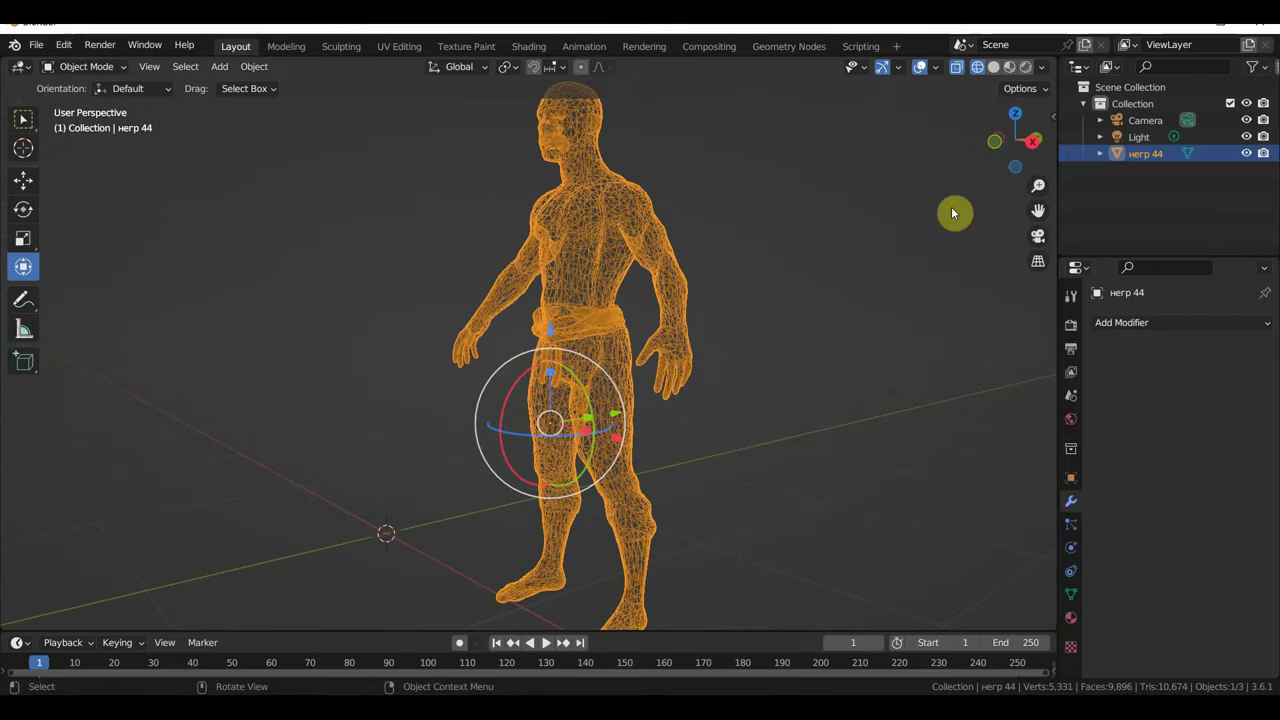
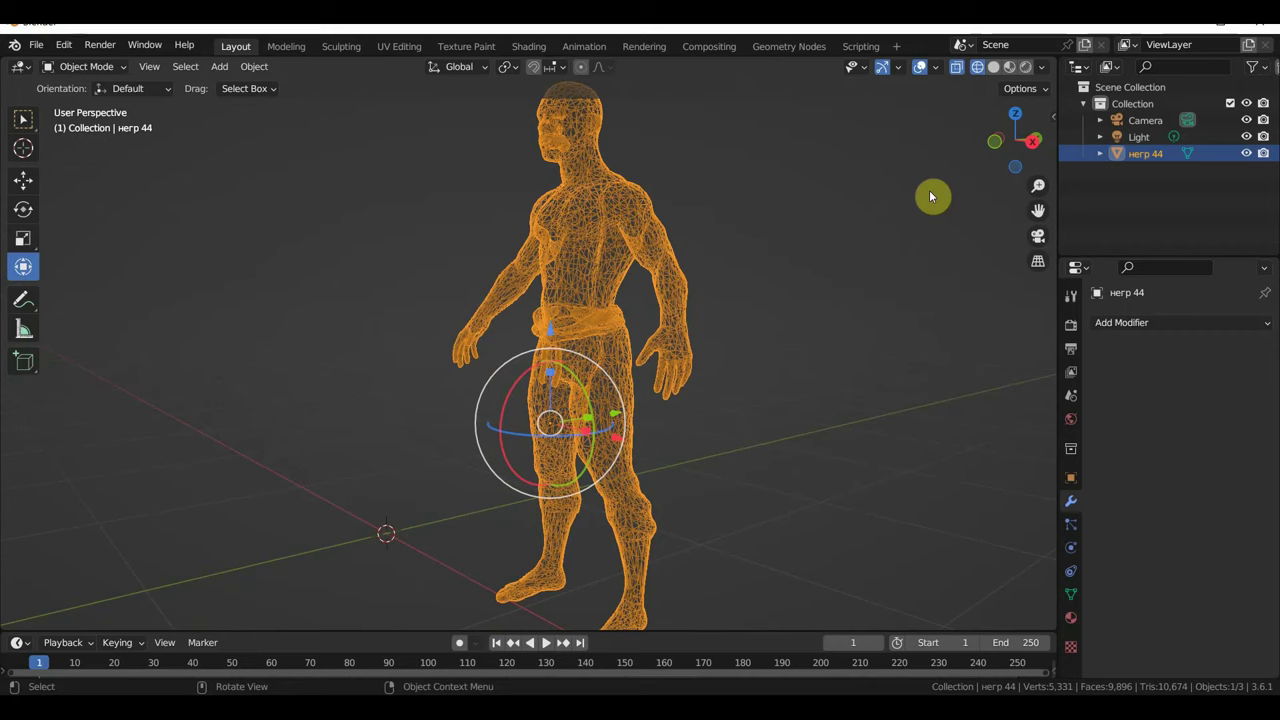
# - Zoom out, orbit to face the character's front, and switch the viewport to Material Preview shading
pyautogui.scroll(-2, 815, 281)
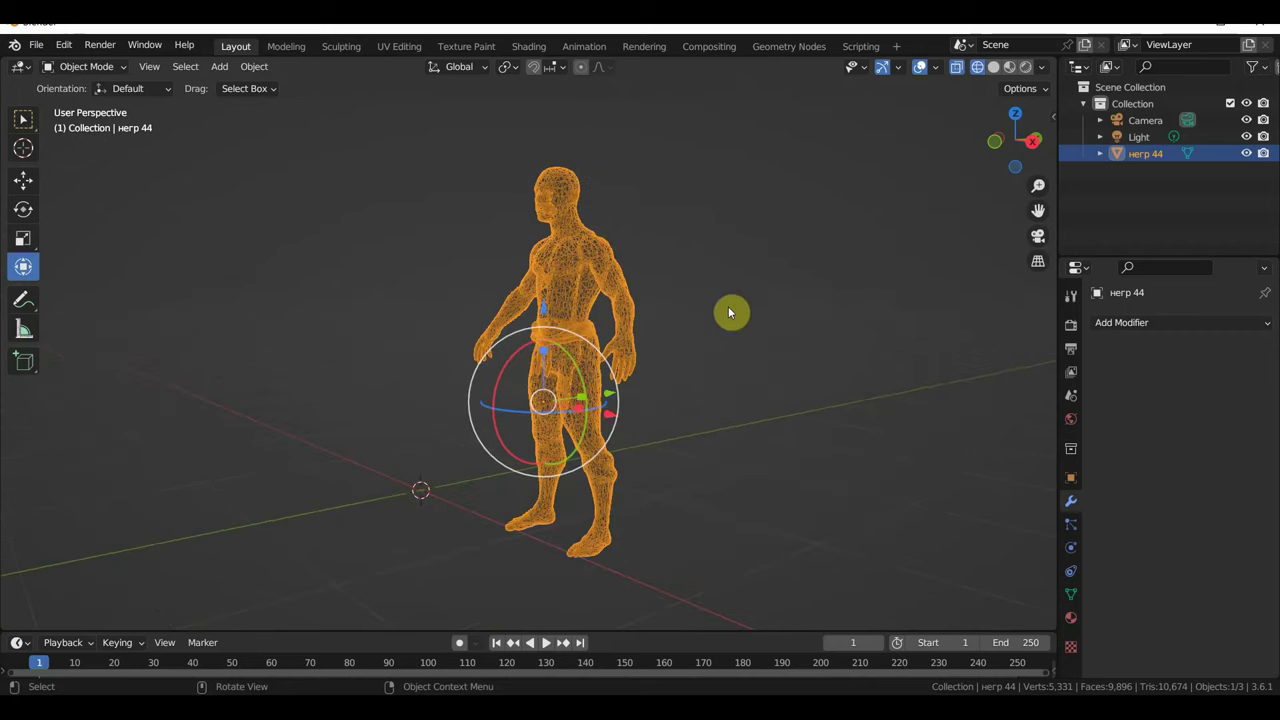
pyautogui.moveTo(752, 298); pyautogui.dragTo(827, 314, button='middle')
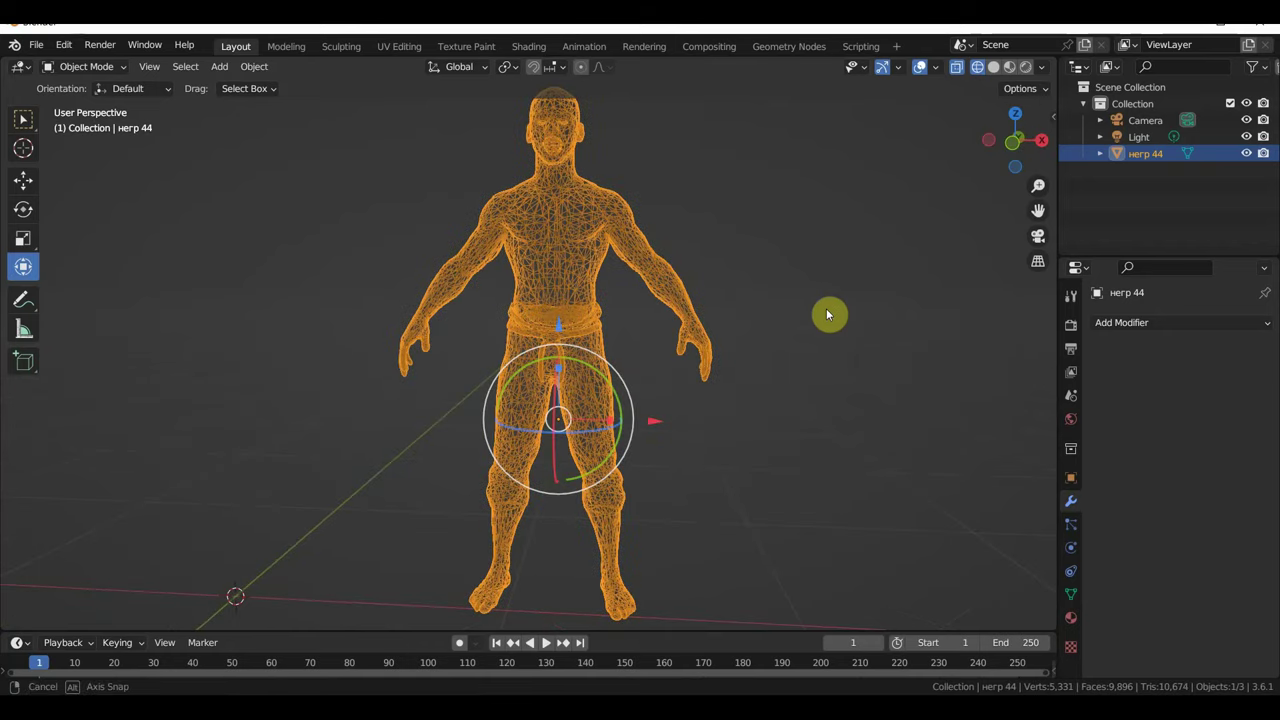
pyautogui.click(1009, 67)
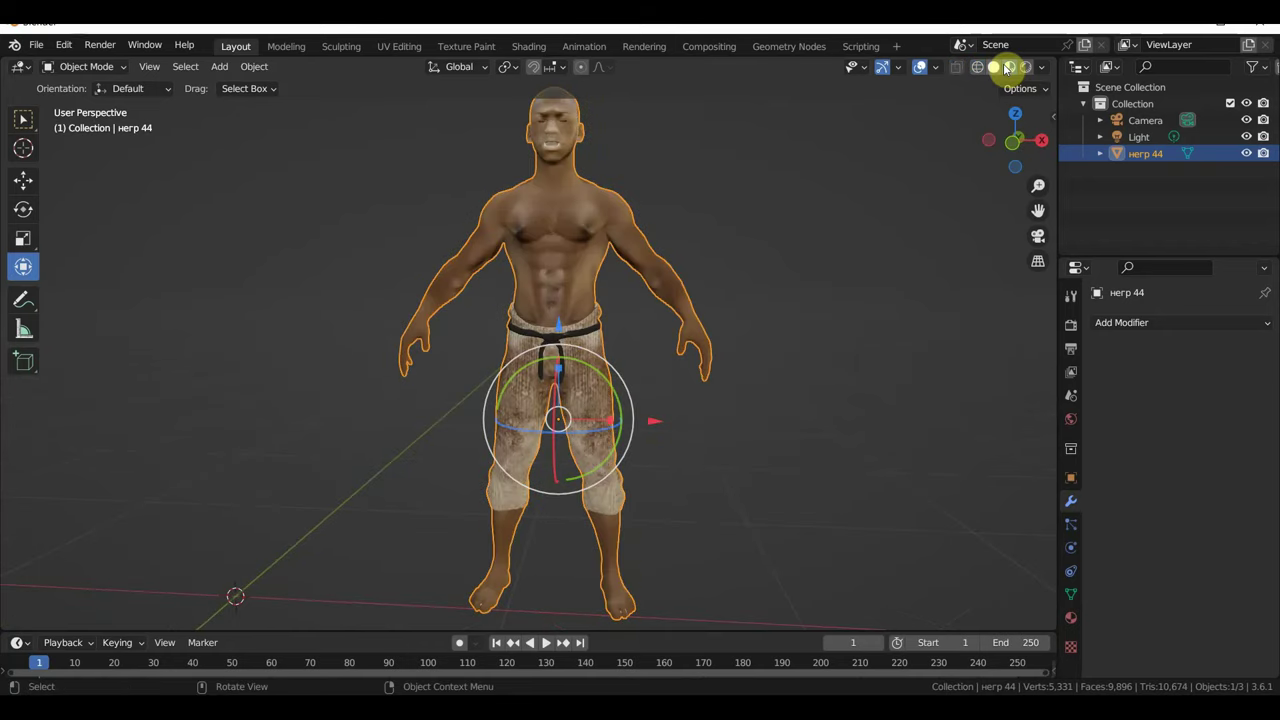
# - Keep Material Preview shading and set the view to Front Orthographic (Numpad 1), framing the whole figure
pyautogui.click(994, 67)
pyautogui.click(1009, 67)
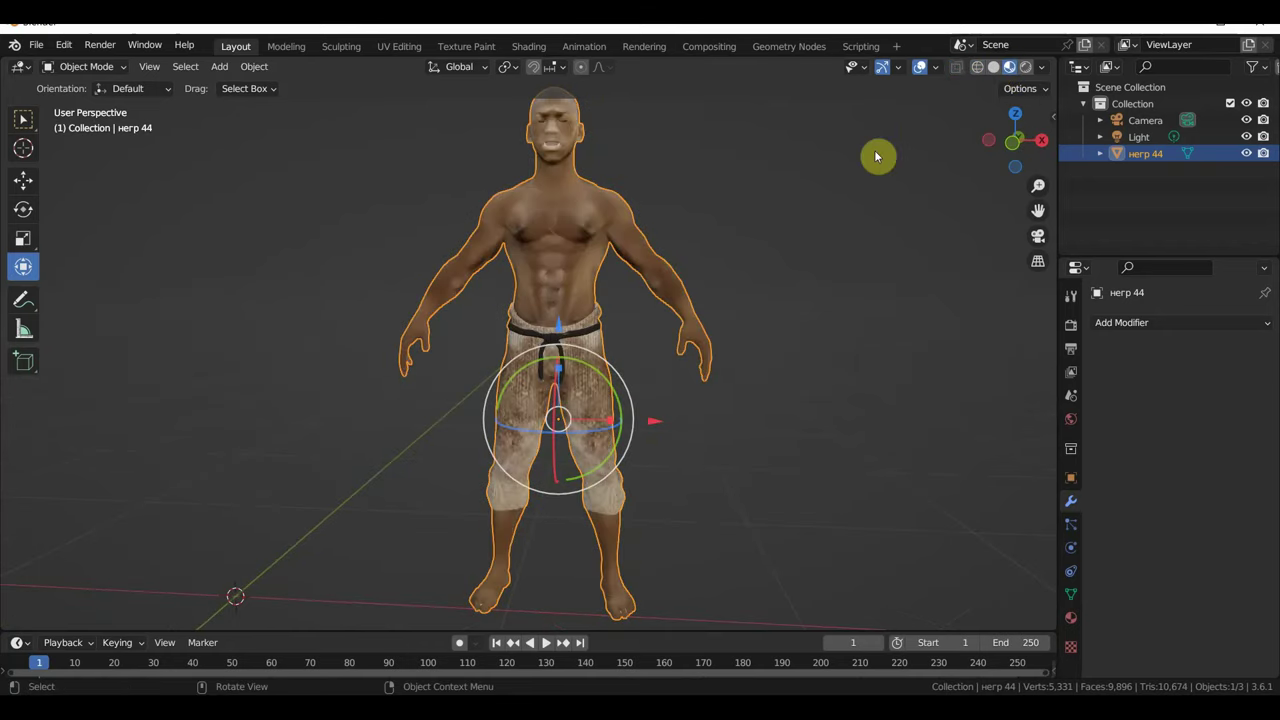
pyautogui.press('KP_1')
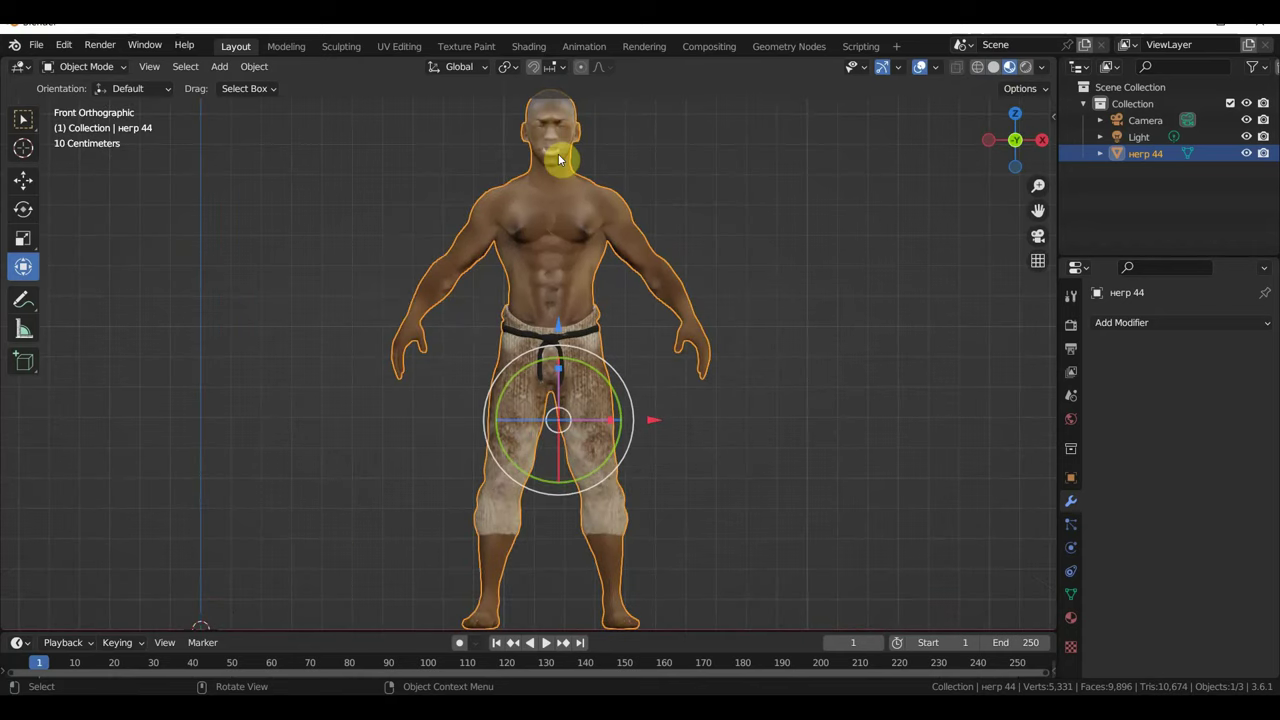
pyautogui.scroll(-1, 557, 207)
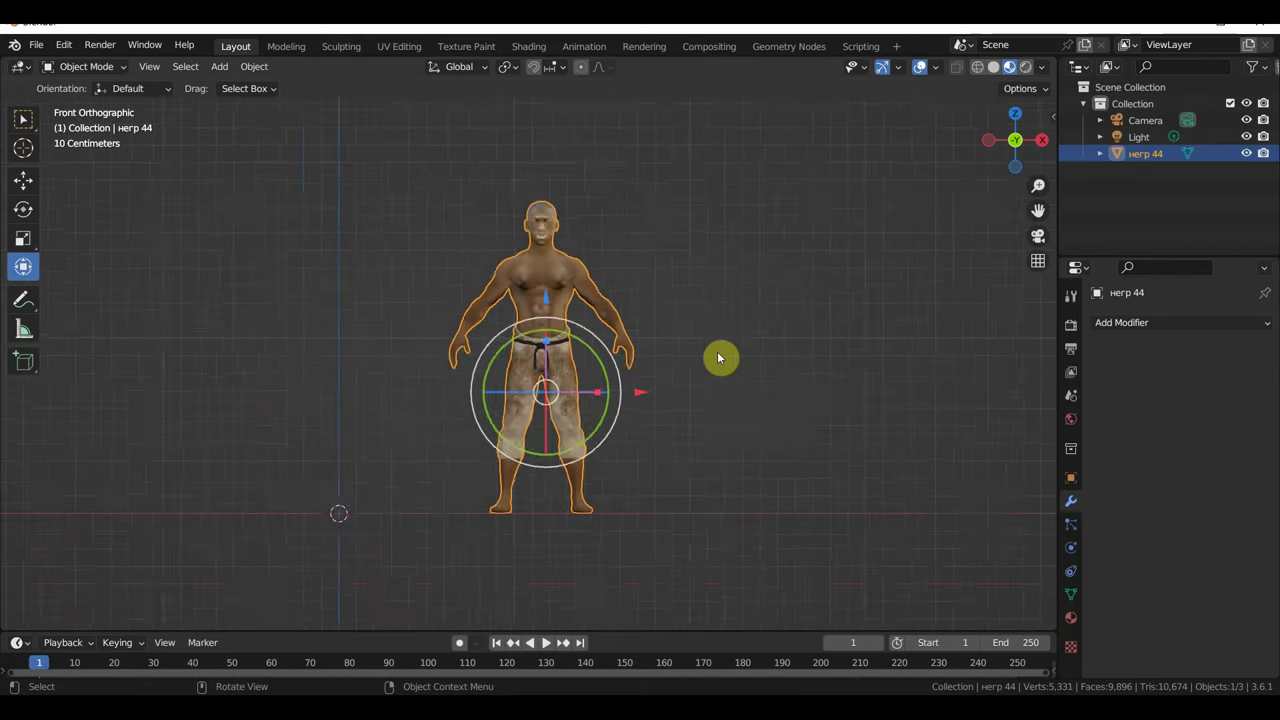
pyautogui.moveTo(720, 357)
pyautogui.mouseDown(button='middle')
pyautogui.moveTo(814, 366)
pyautogui.moveTo(722, 378)
pyautogui.mouseUp(button='middle')
pyautogui.press('KP_1')
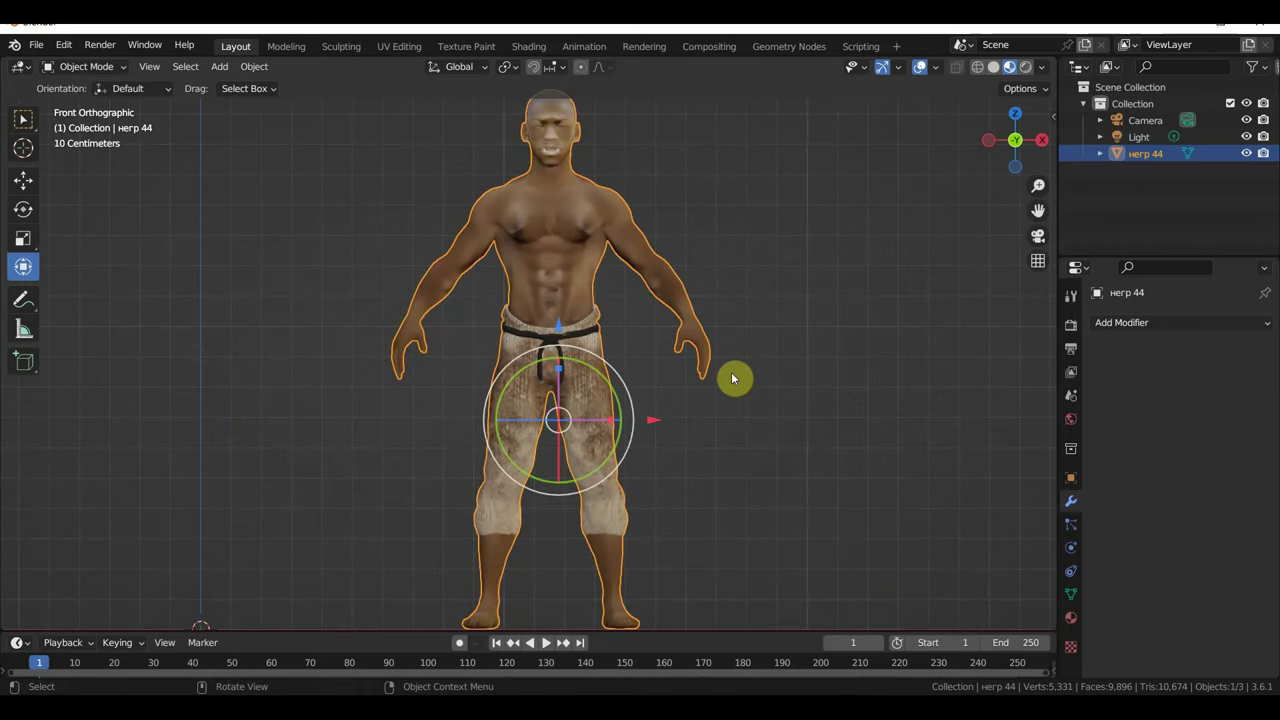